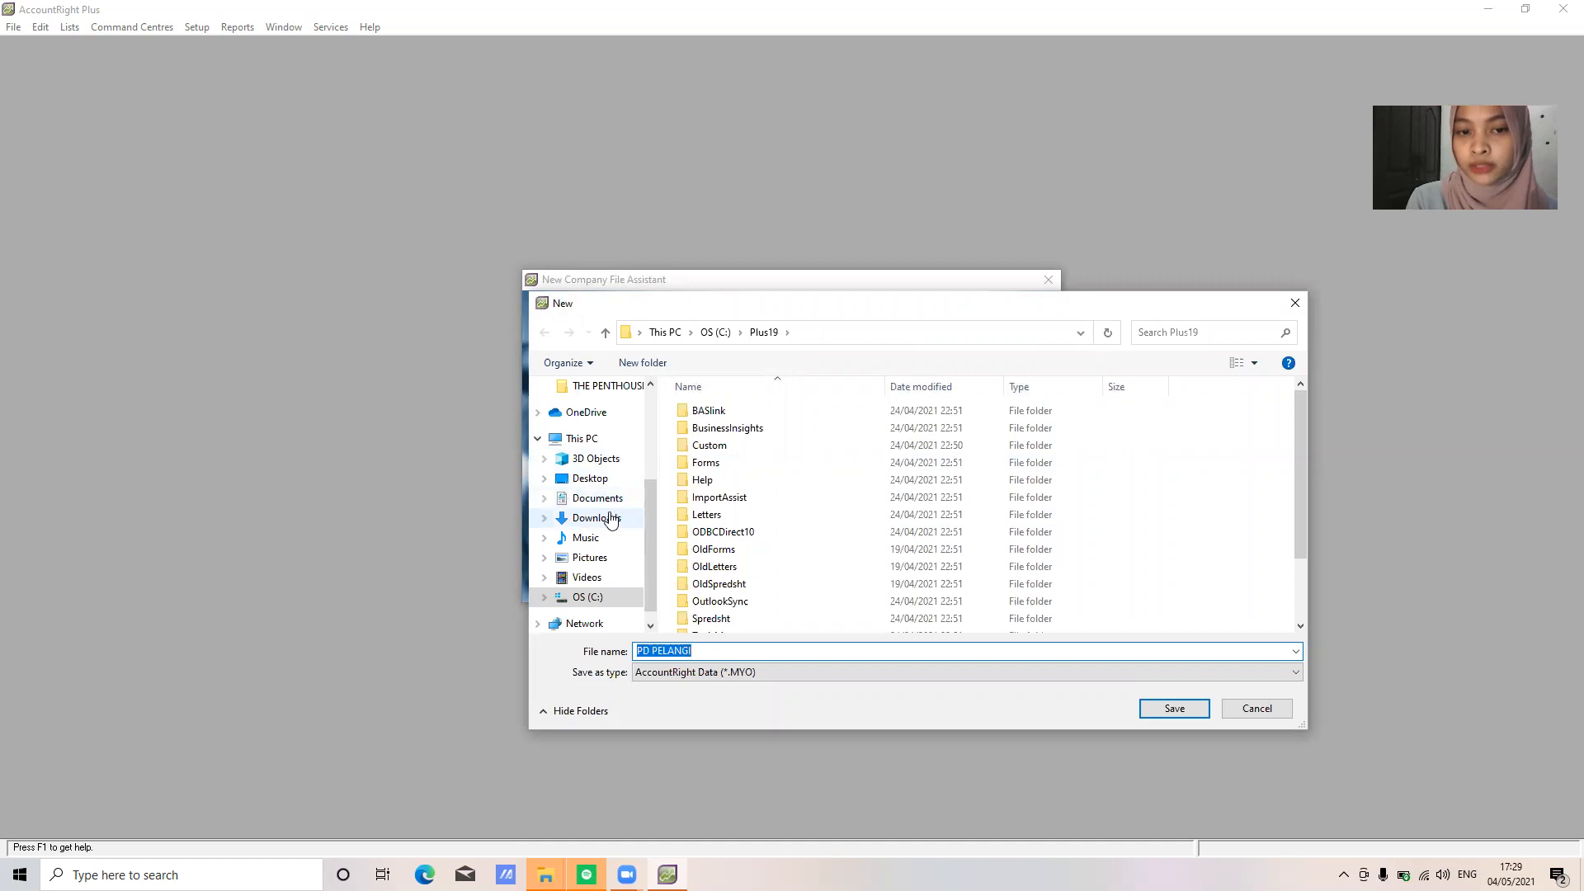
# Save and create the PD PELANGI company file, then go to its Command Centre's Accounts area
pyautogui.click(1176, 709)
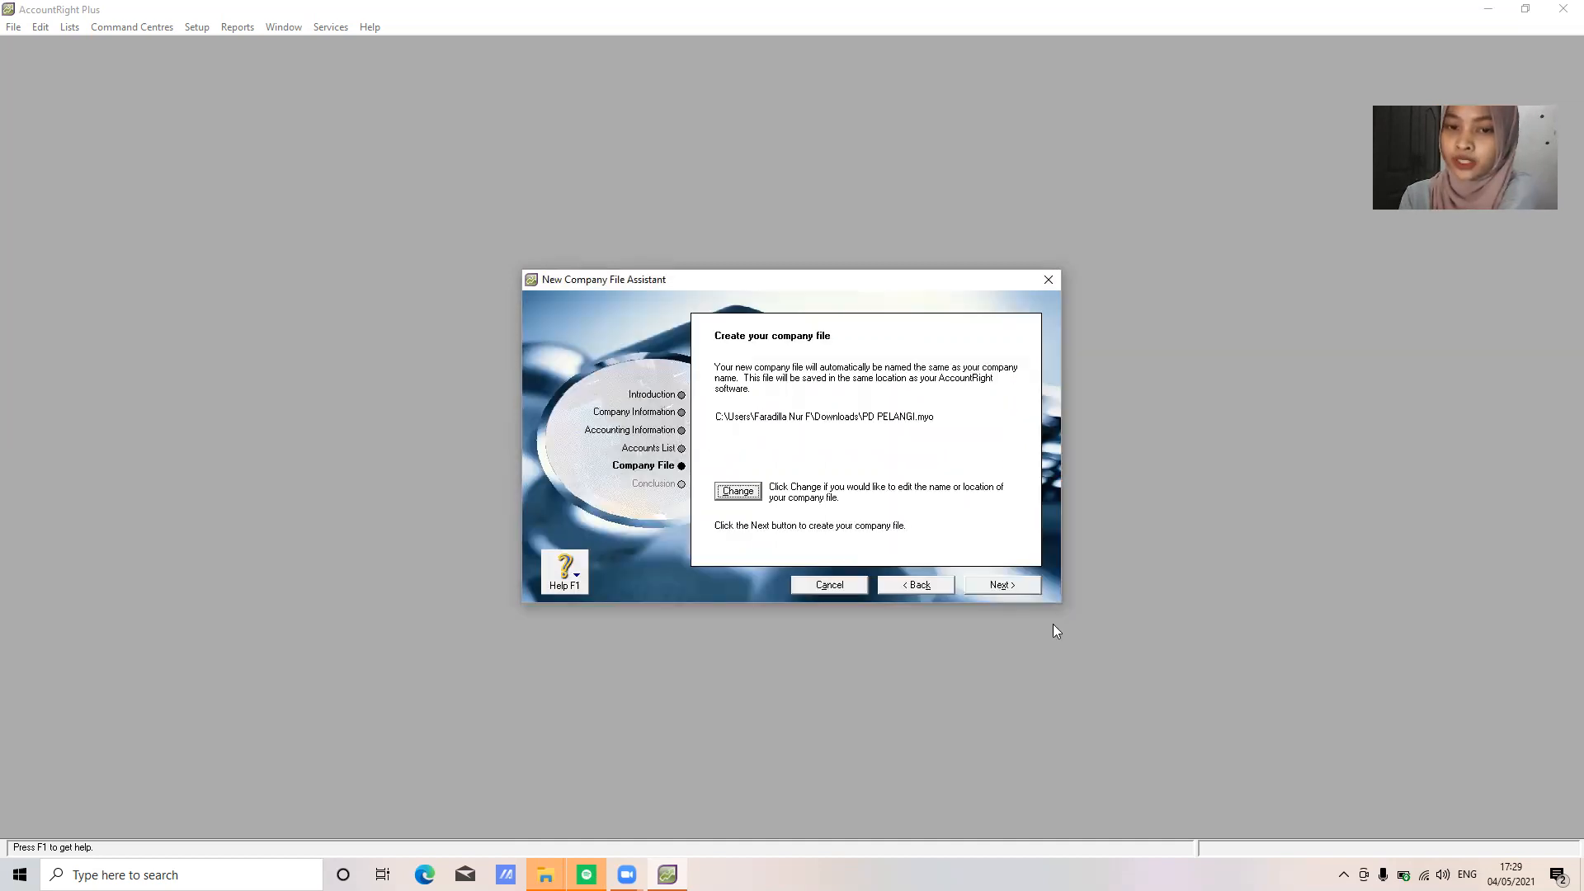
pyautogui.click(1008, 584)
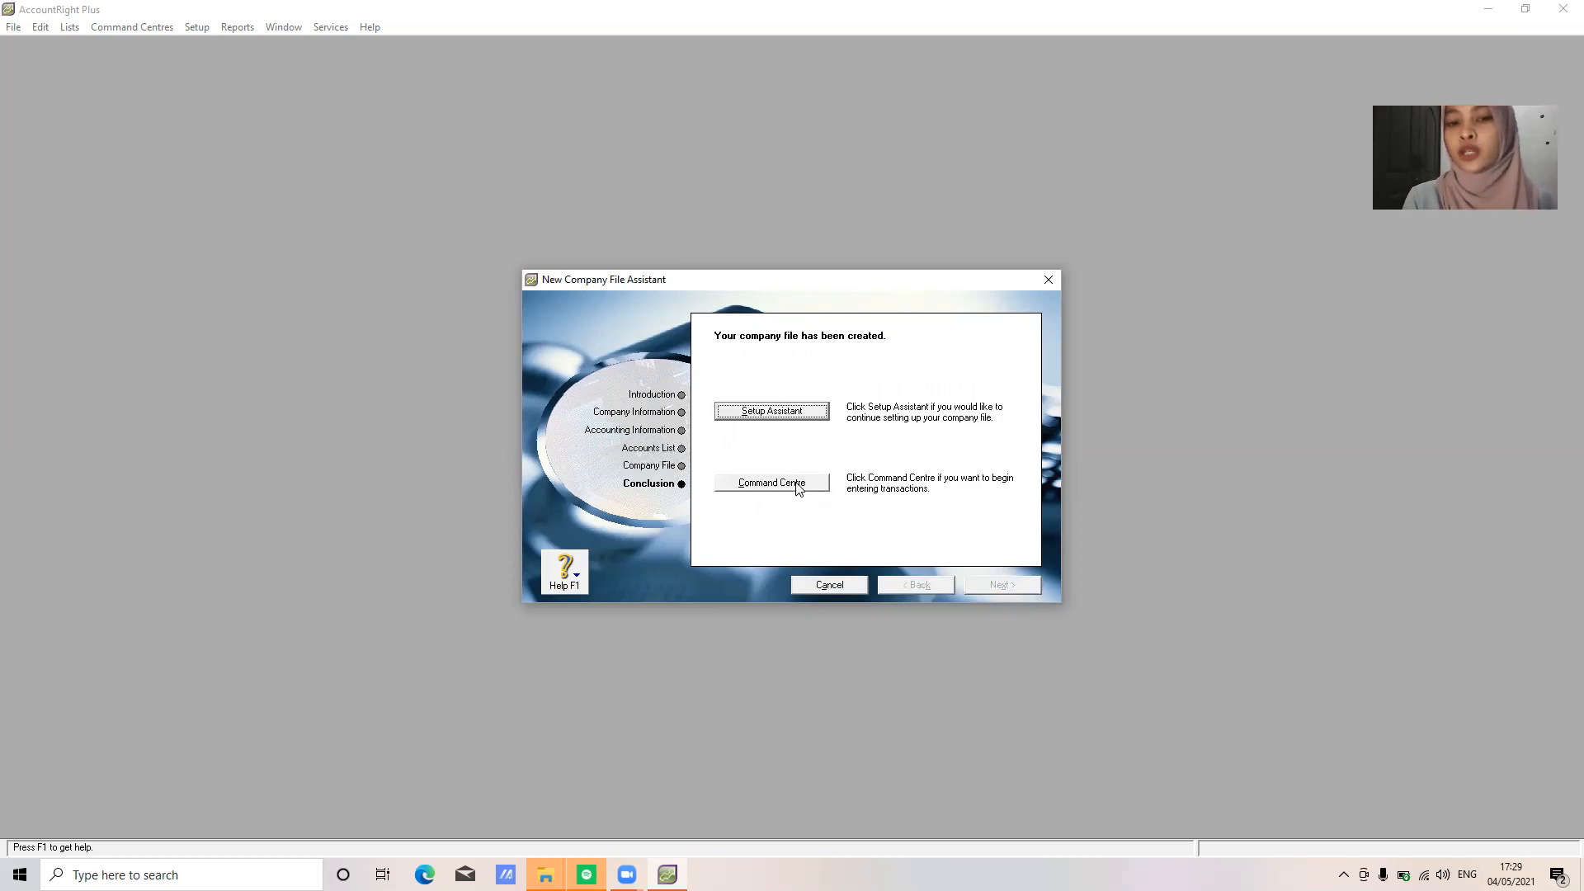
pyautogui.click(797, 485)
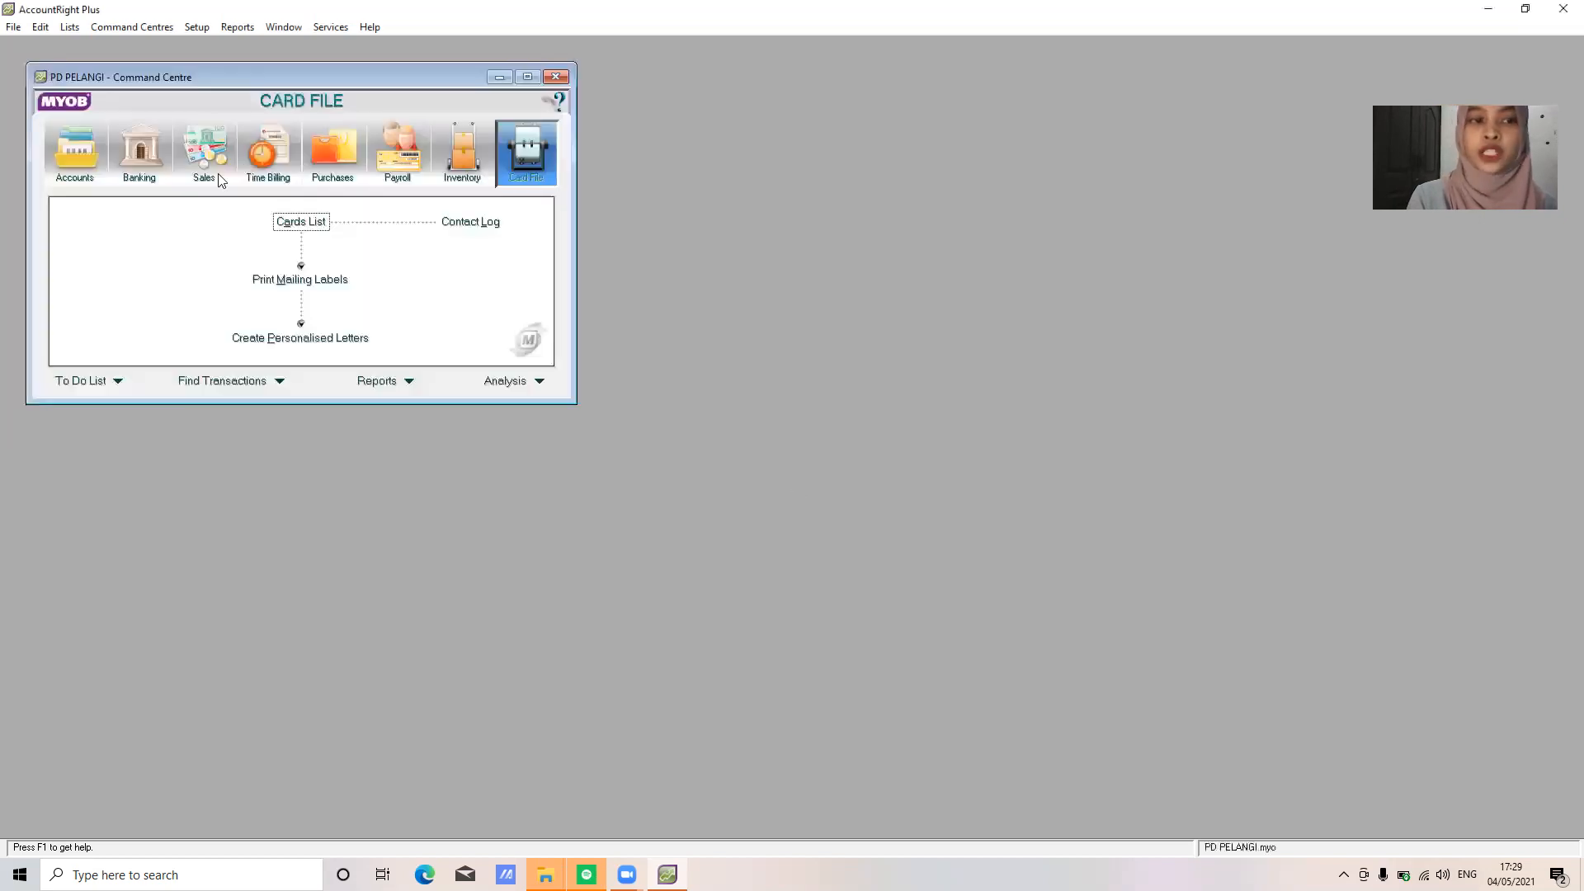
pyautogui.click(89, 162)
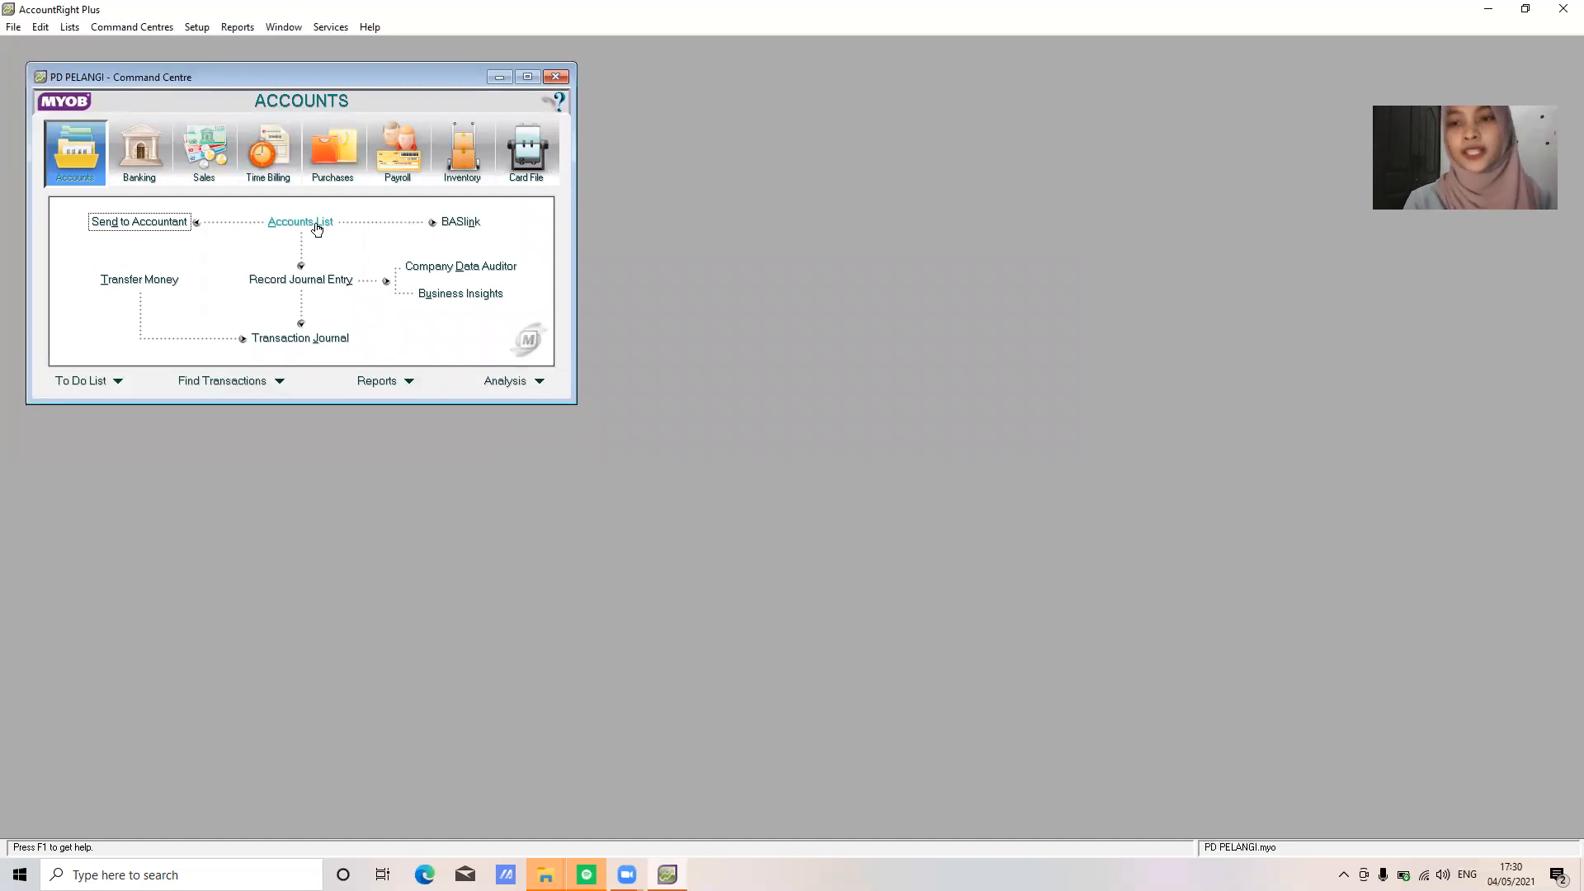
# In the Accounts List's Asset tab, create Bank account 1-1100 Cash In Bank
pyautogui.click(317, 229)
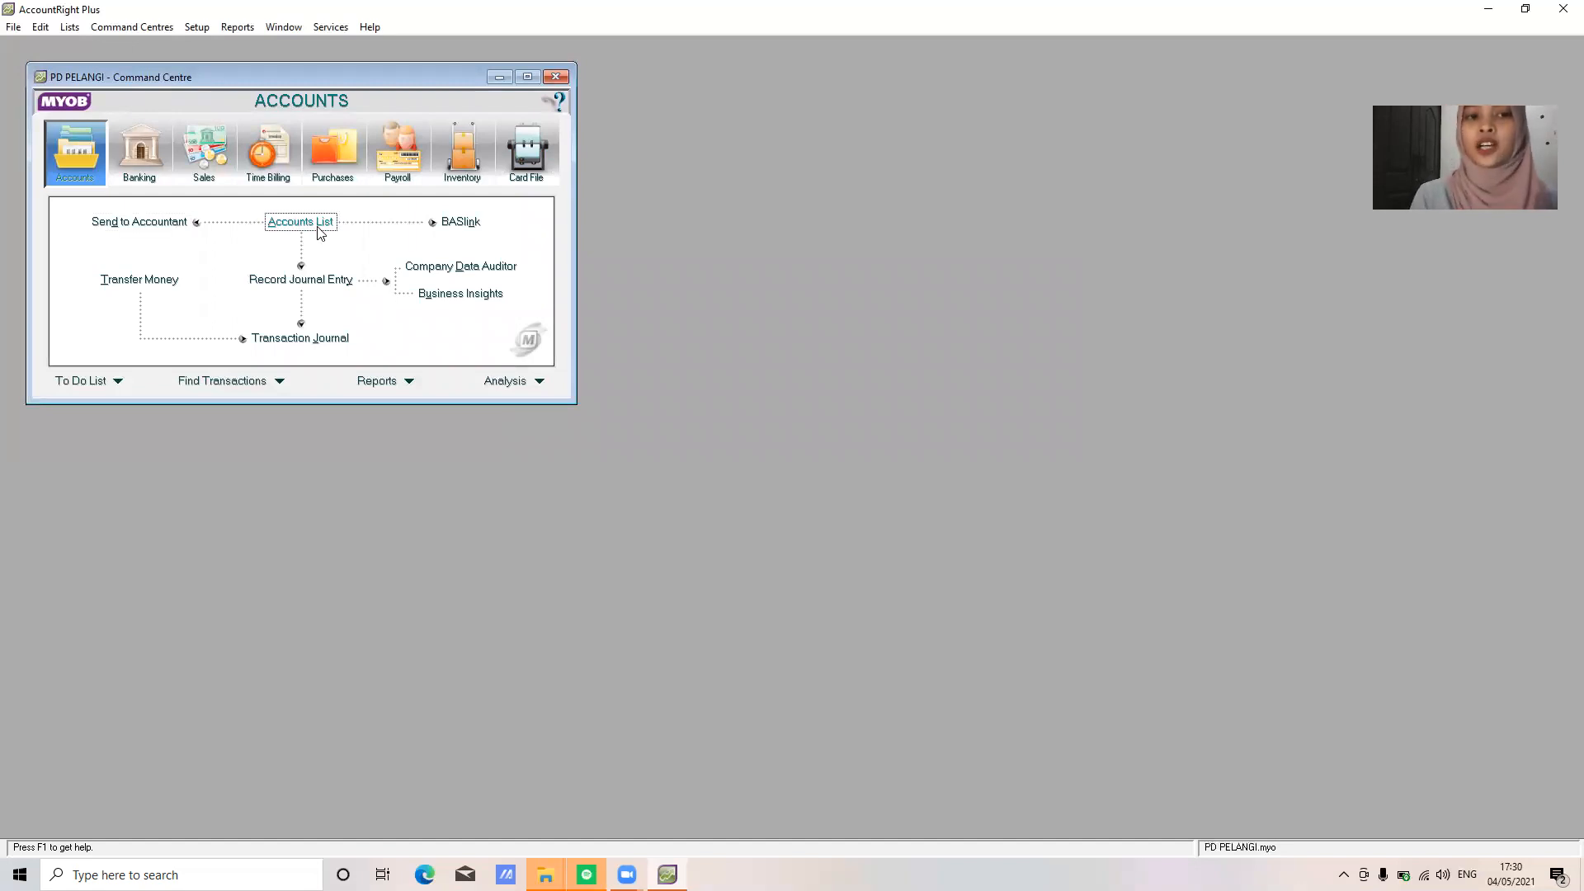
pyautogui.click(155, 130)
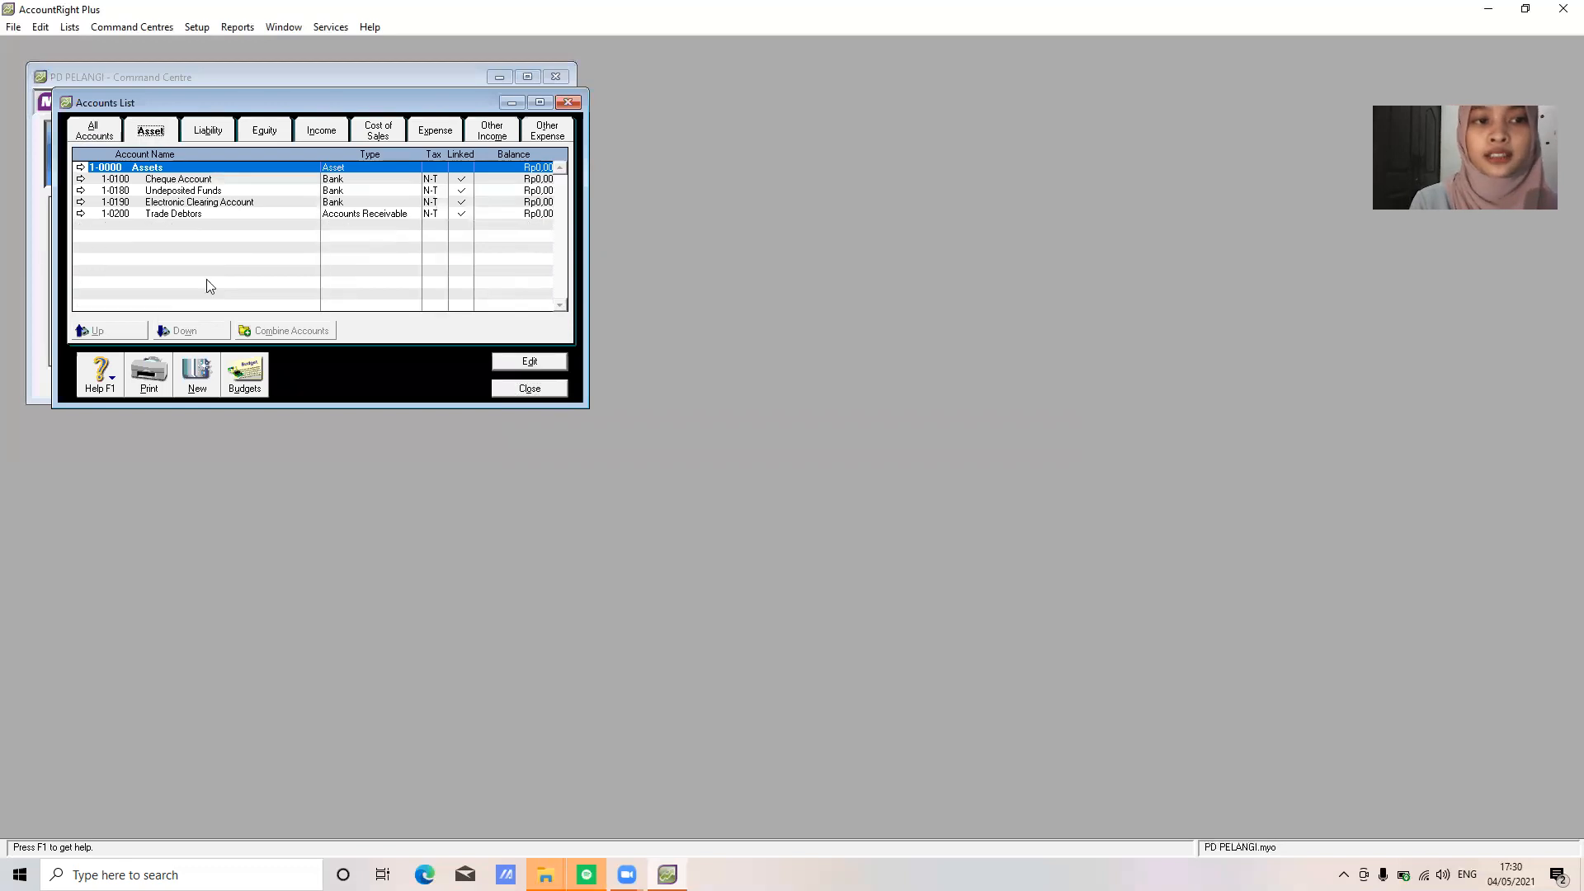
pyautogui.click(203, 375)
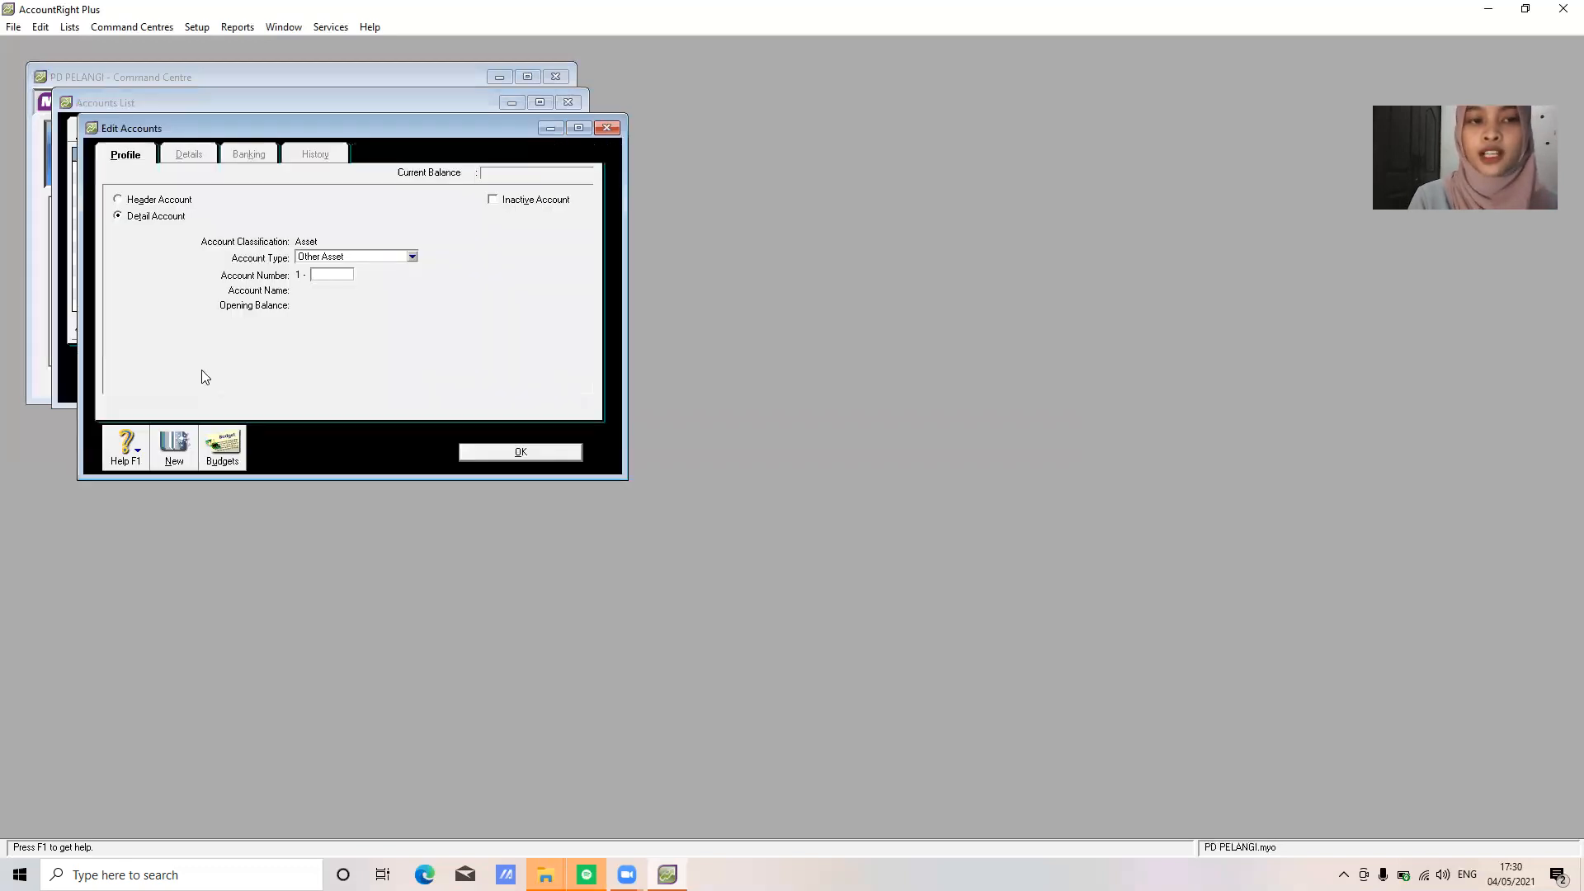
pyautogui.write('1100')
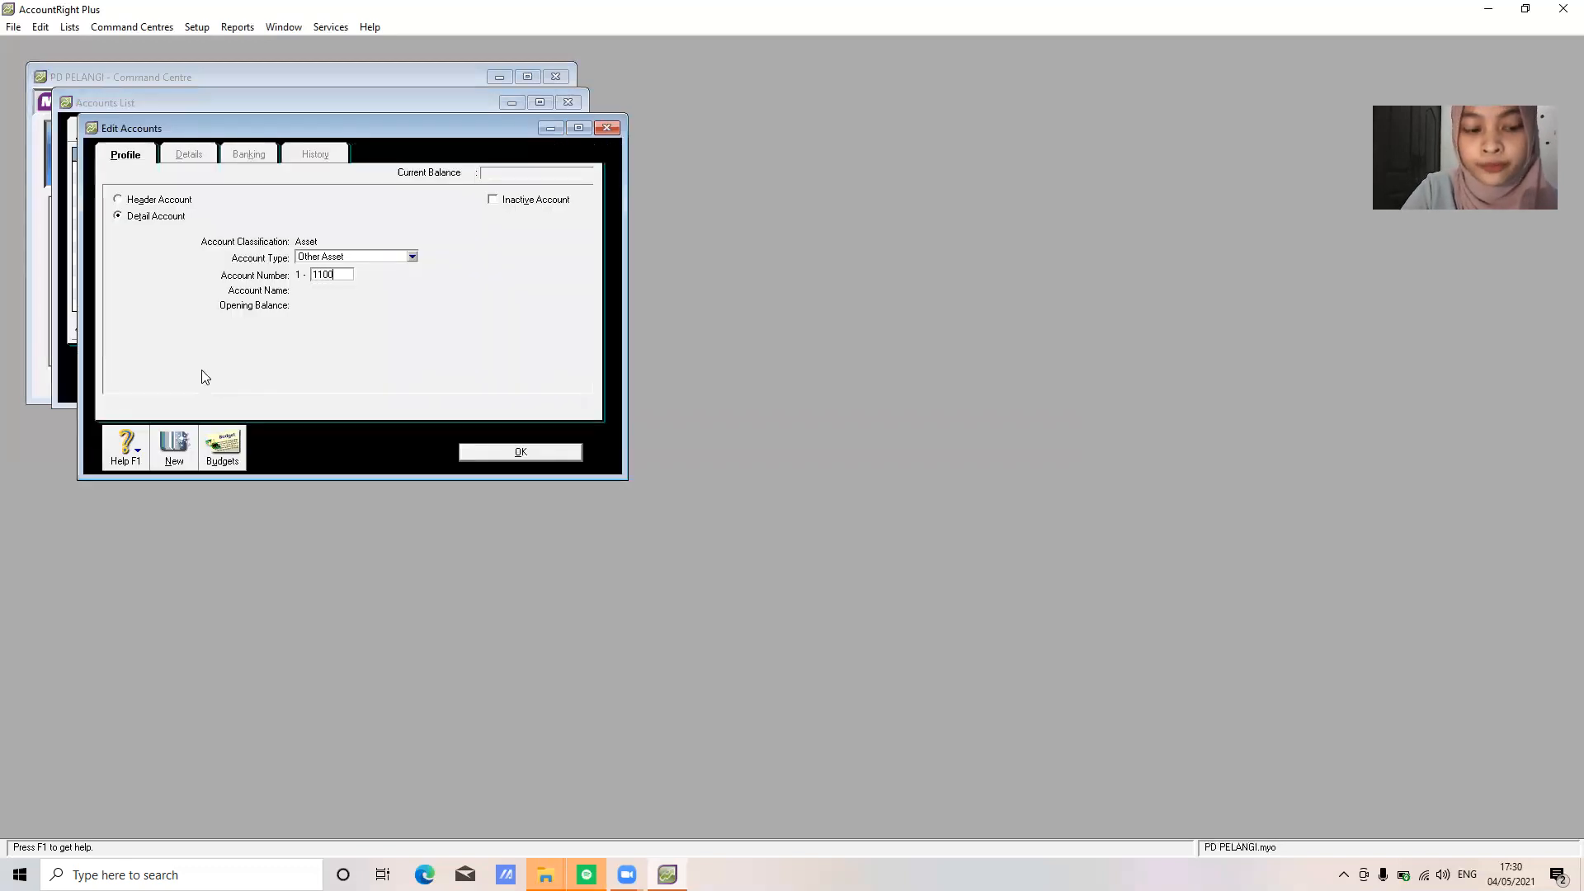
pyautogui.press('Tab')
pyautogui.write('Ca')
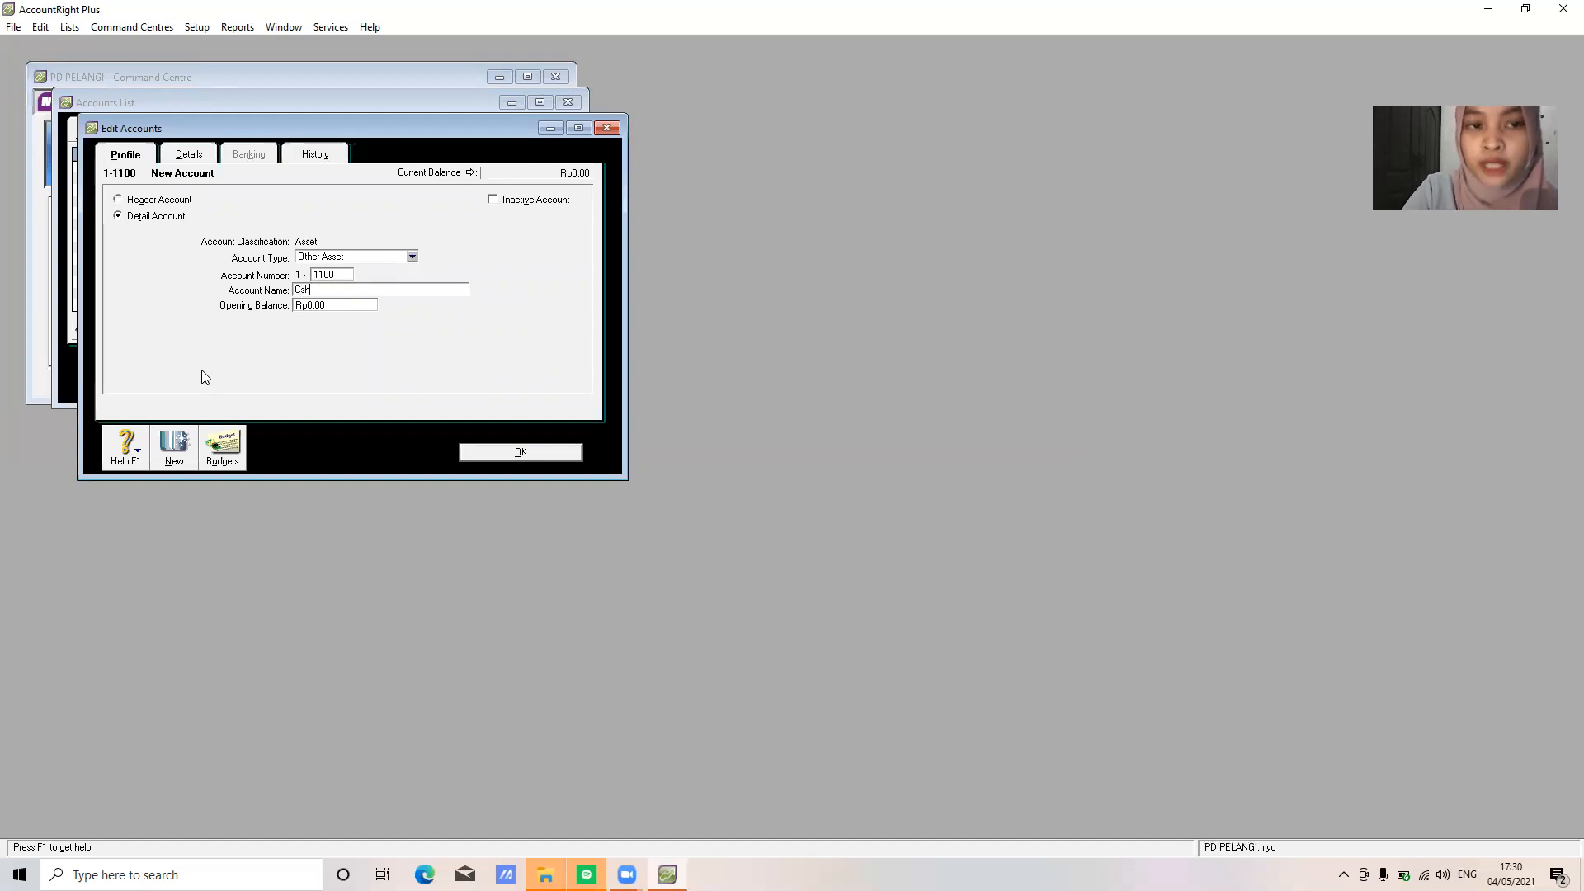
pyautogui.write('sh I')
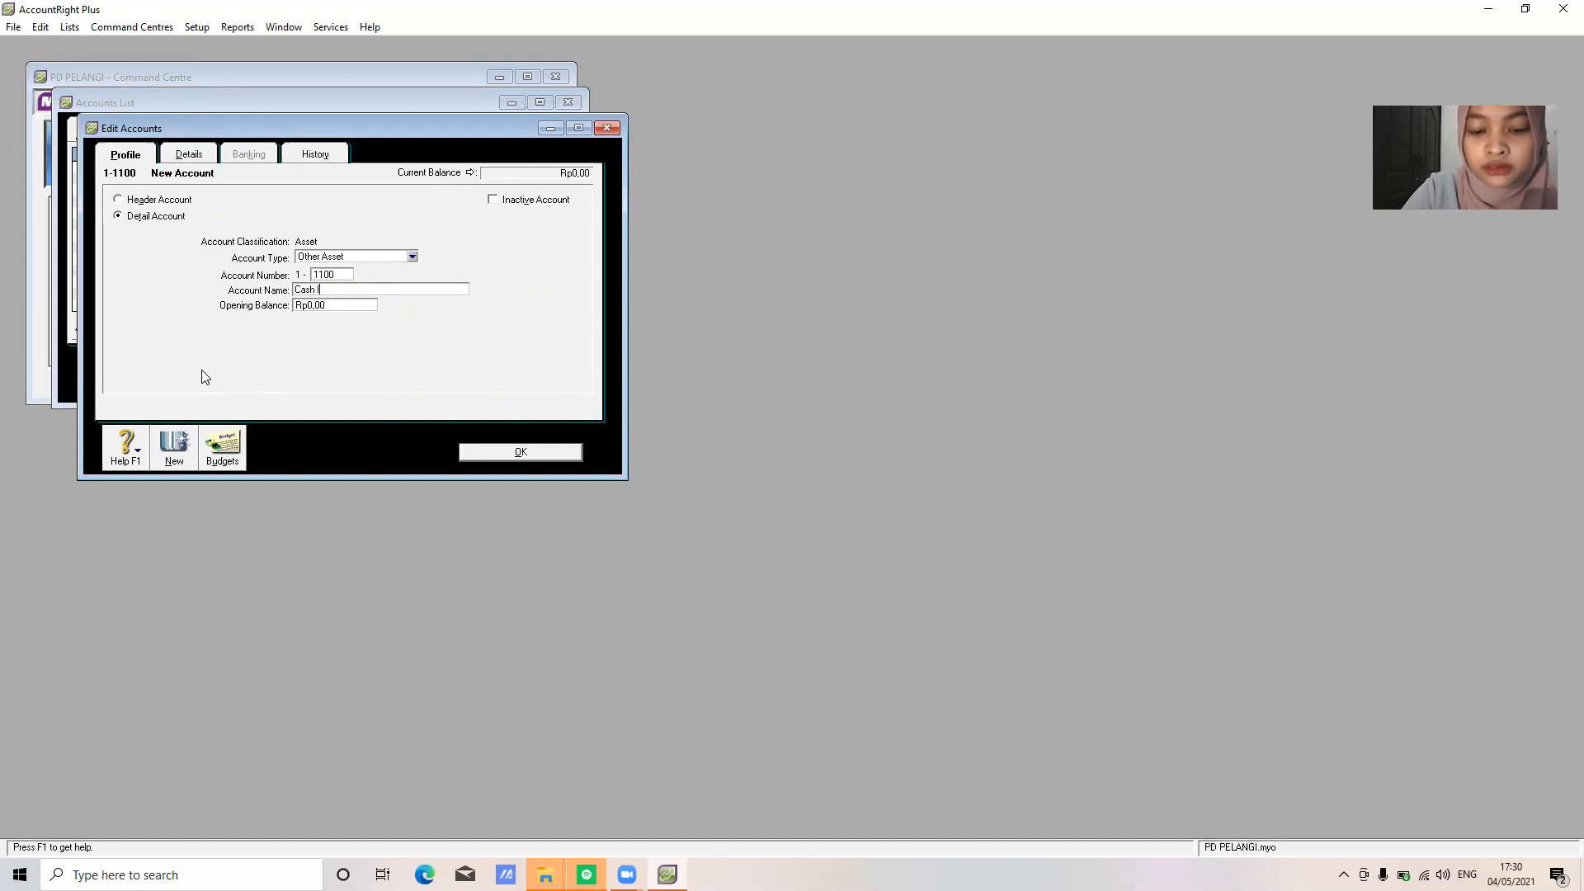
pyautogui.write('n Bank')
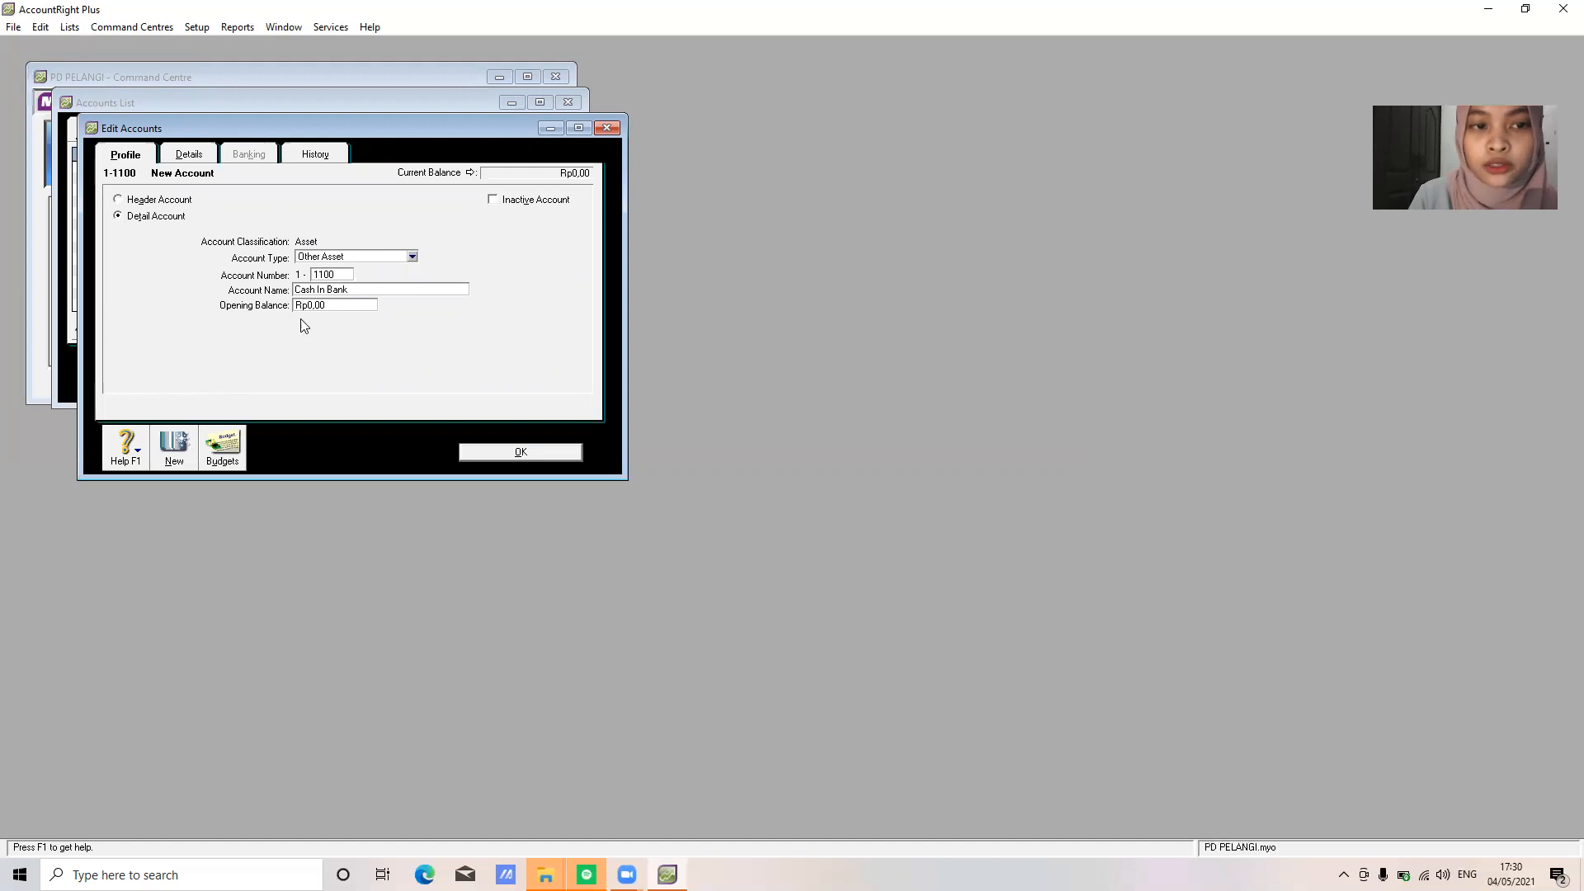
pyautogui.click(410, 256)
pyautogui.click(402, 271)
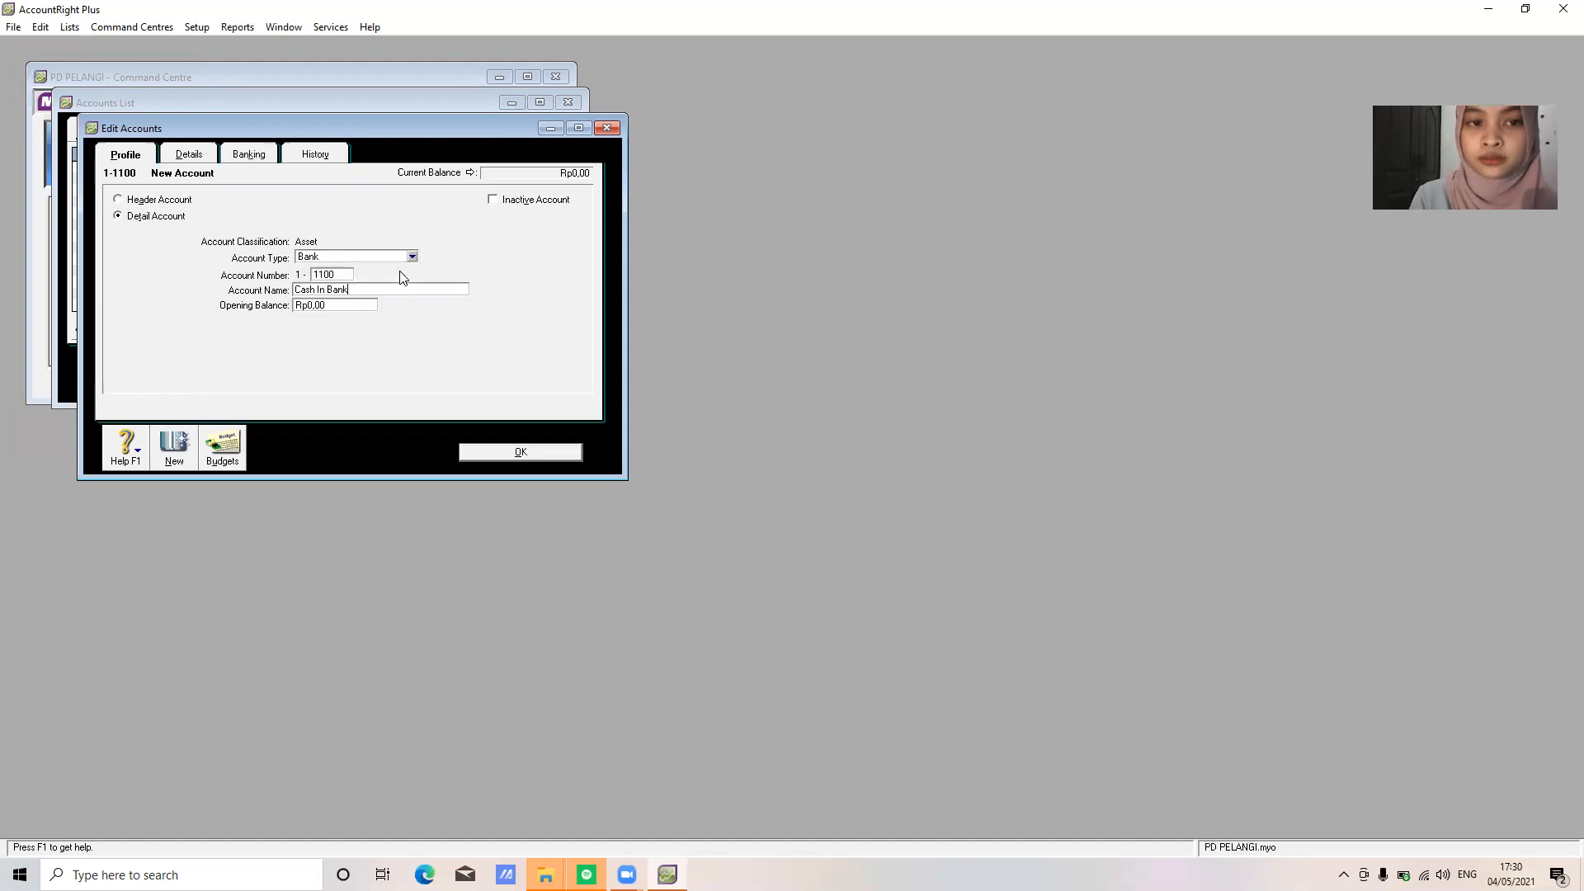
pyautogui.click(520, 452)
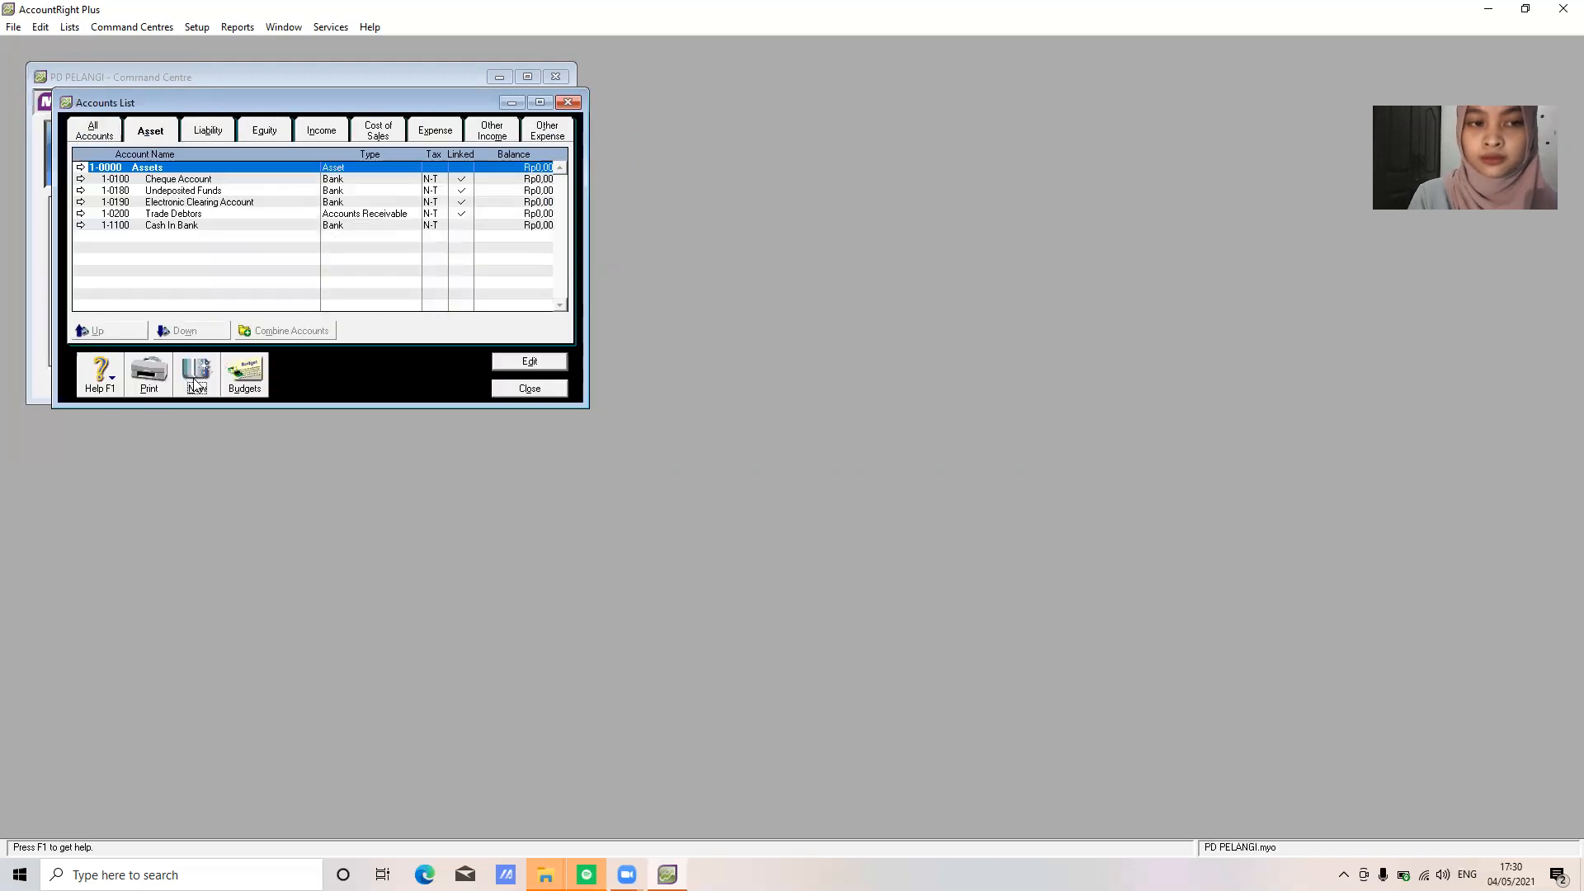
pyautogui.click(189, 383)
# Add asset account 1-1200 Petty Cash with the Bank account type
pyautogui.write('1200')
pyautogui.press('Tab')
pyautogui.write('Petty Cash')
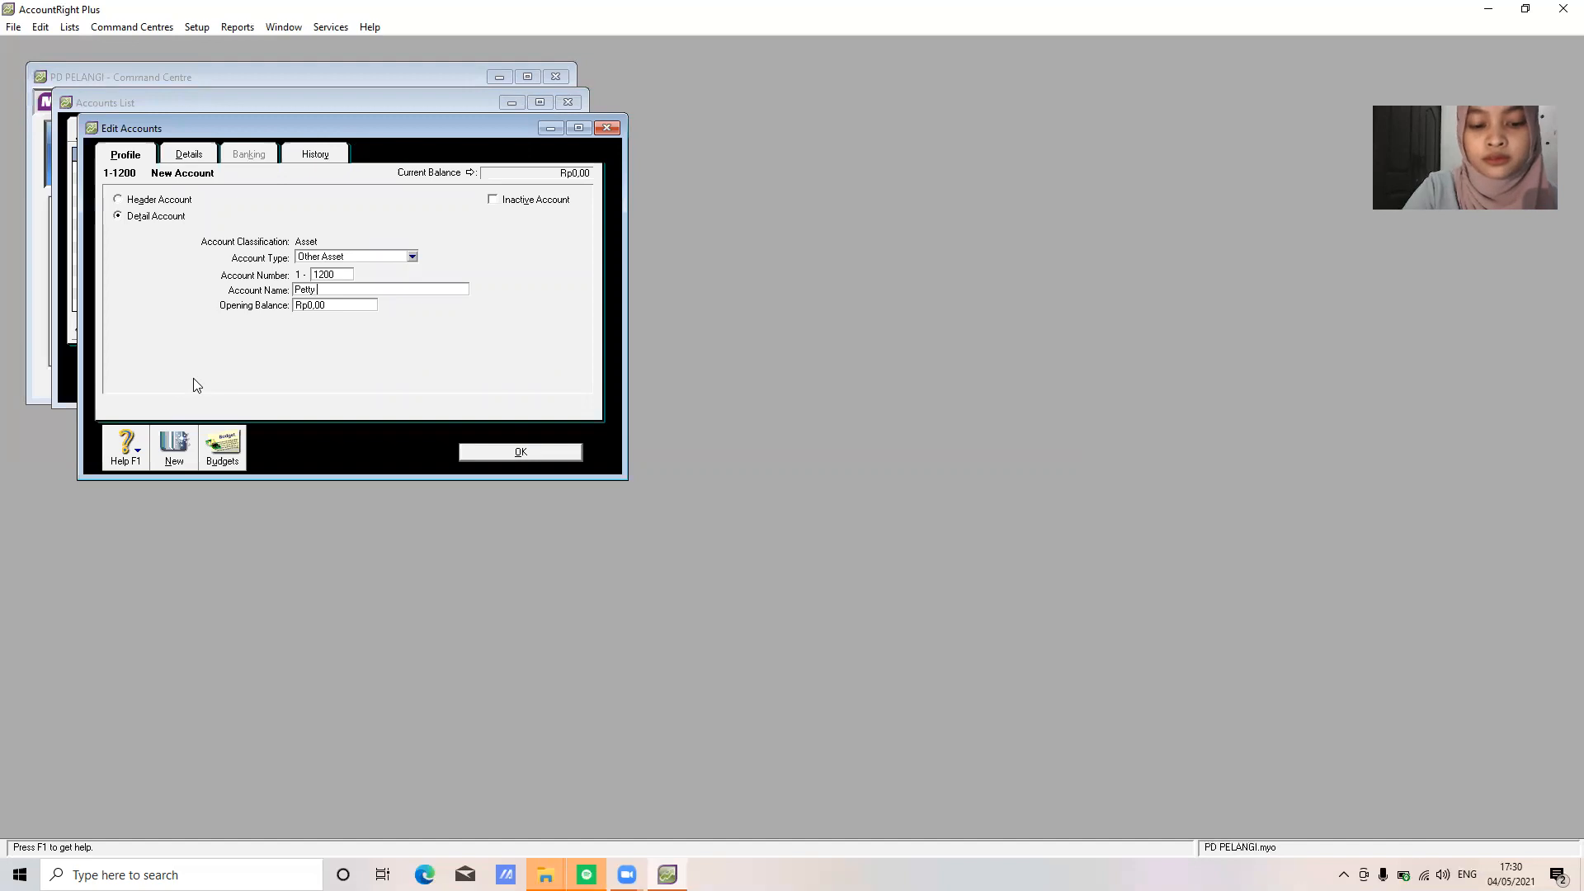
pyautogui.click(379, 259)
pyautogui.click(382, 271)
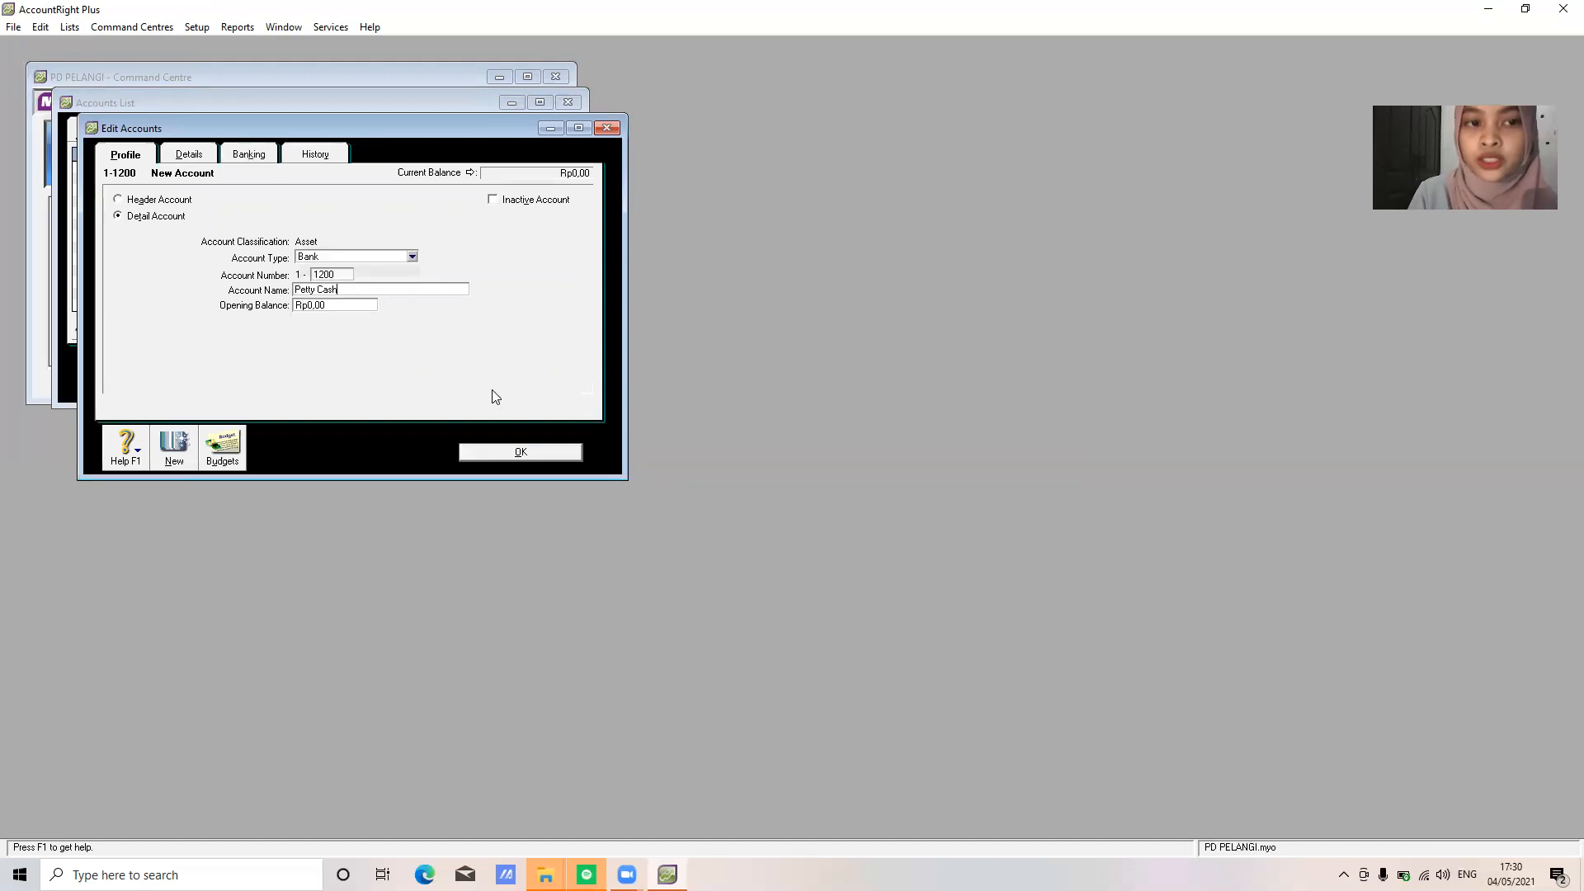
pyautogui.click(529, 455)
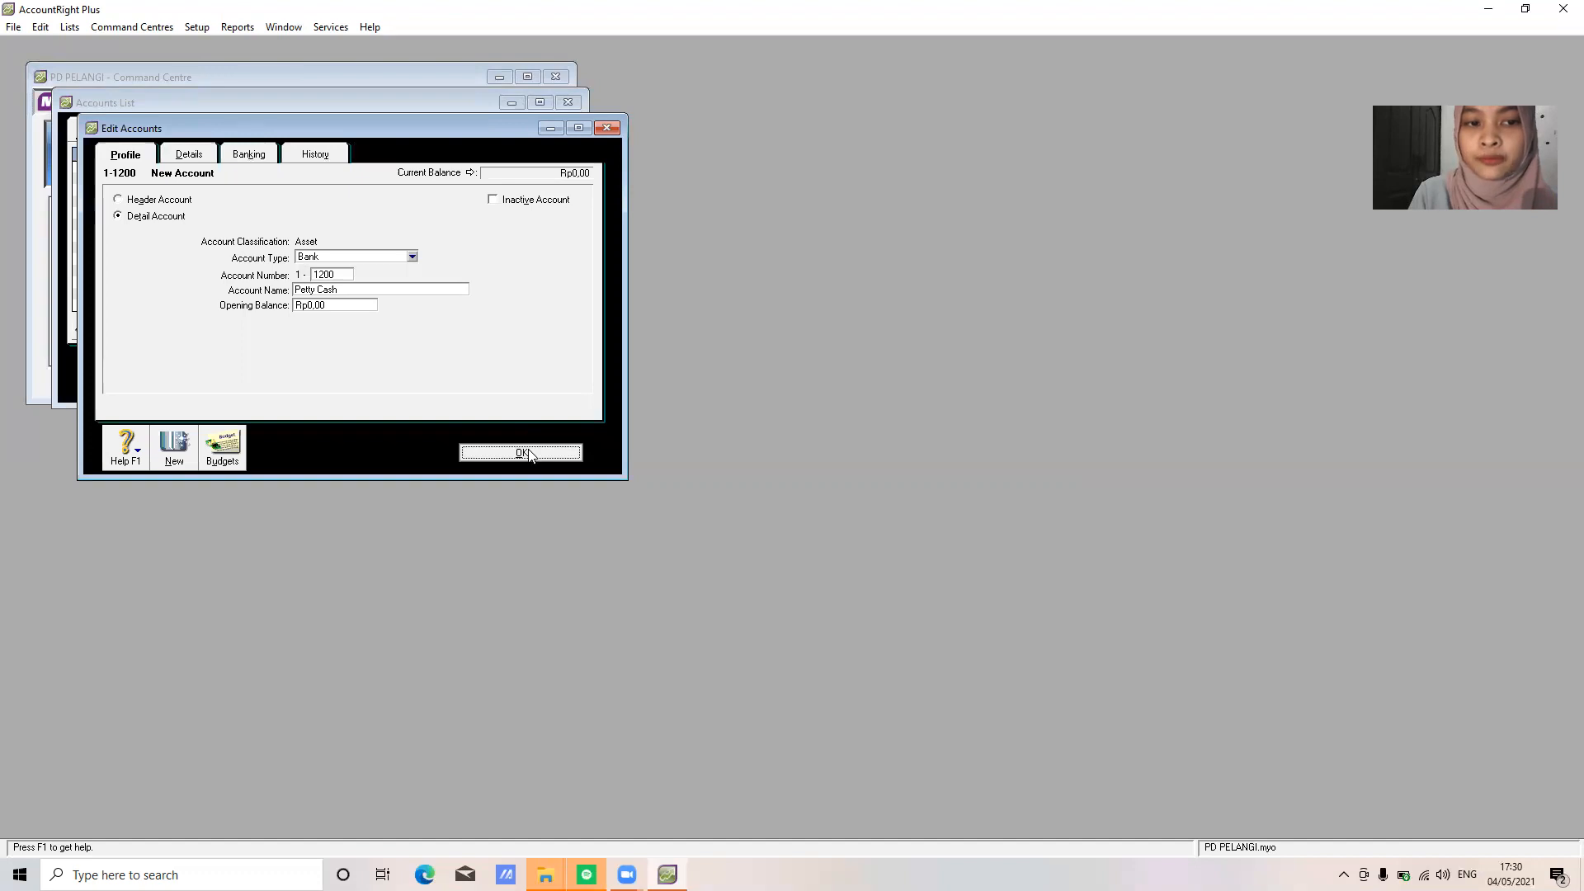
# Add asset account 1-1300 Account Receivable with the Accounts Receivable type
pyautogui.click(198, 375)
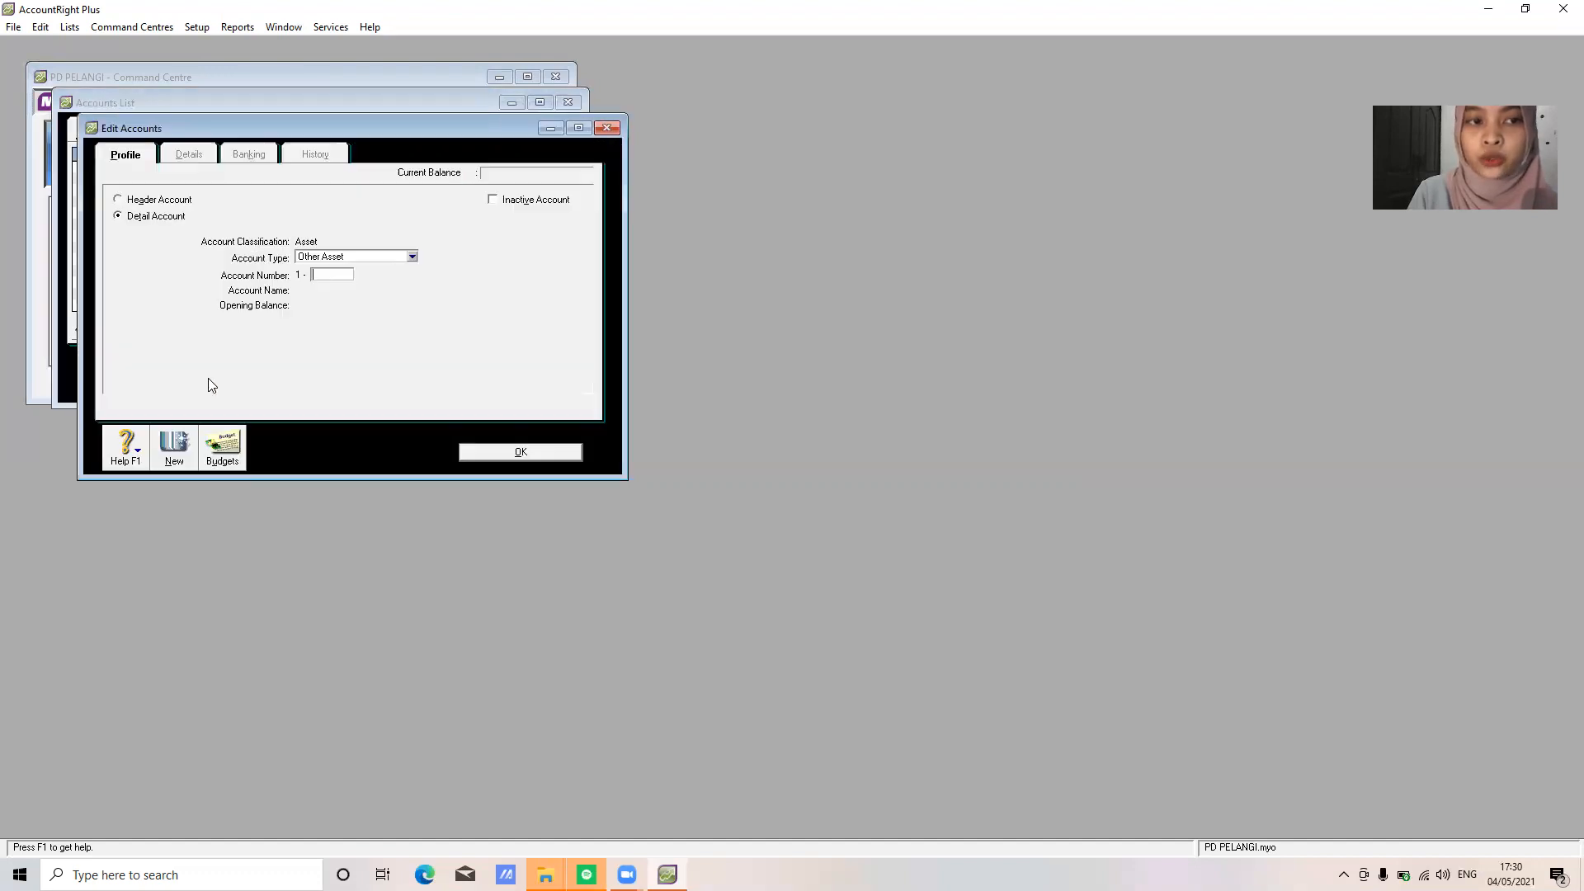
pyautogui.write('00')
pyautogui.press('Tab')
pyautogui.write('Account Recei')
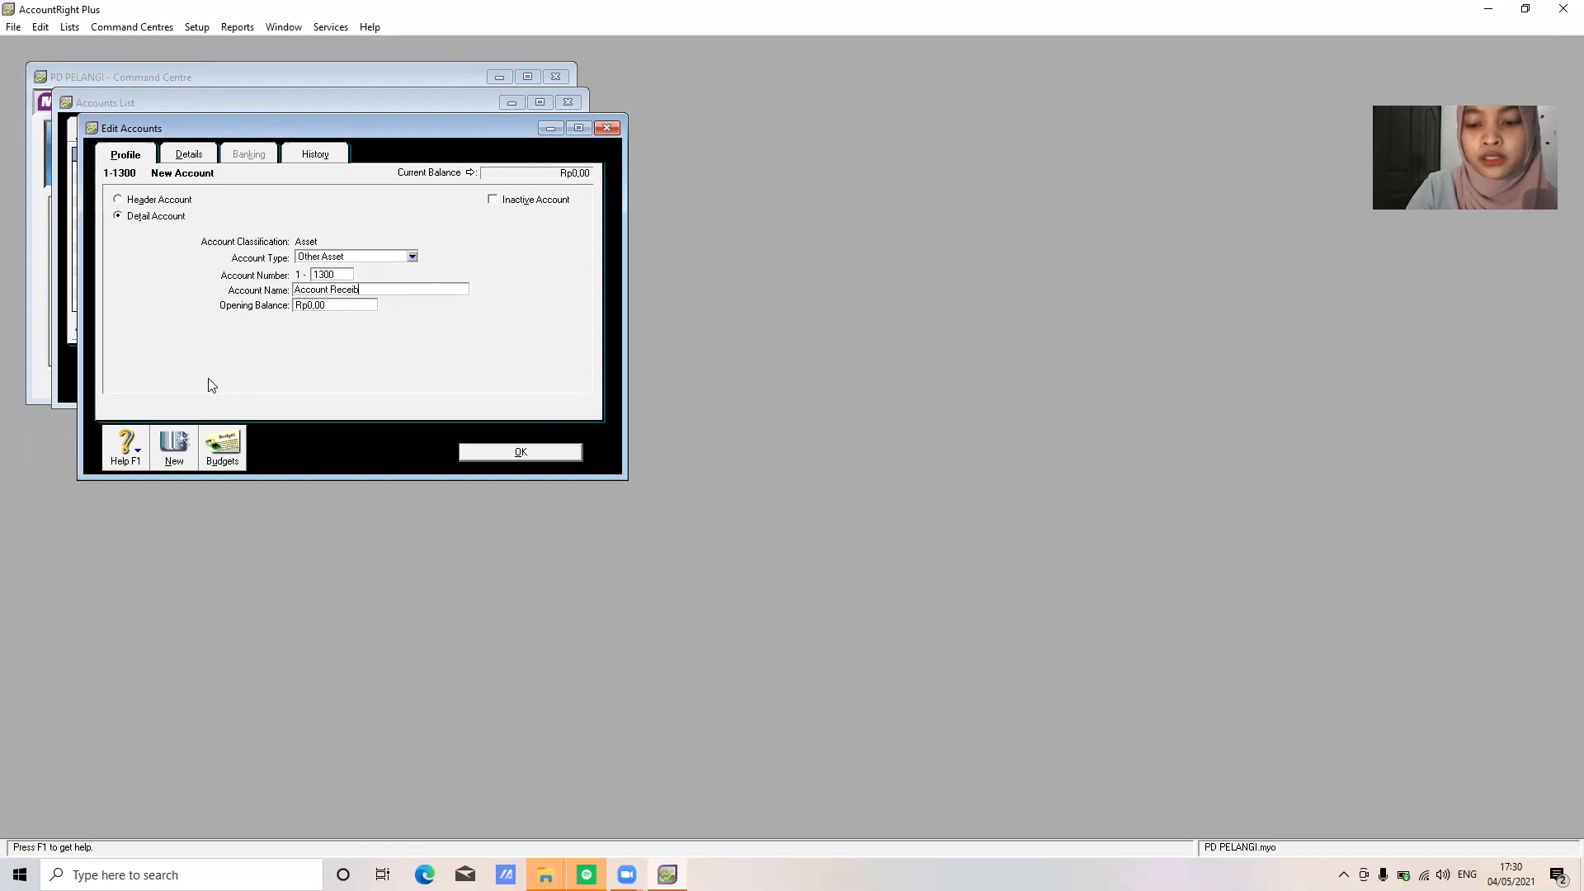
pyautogui.write('vable')
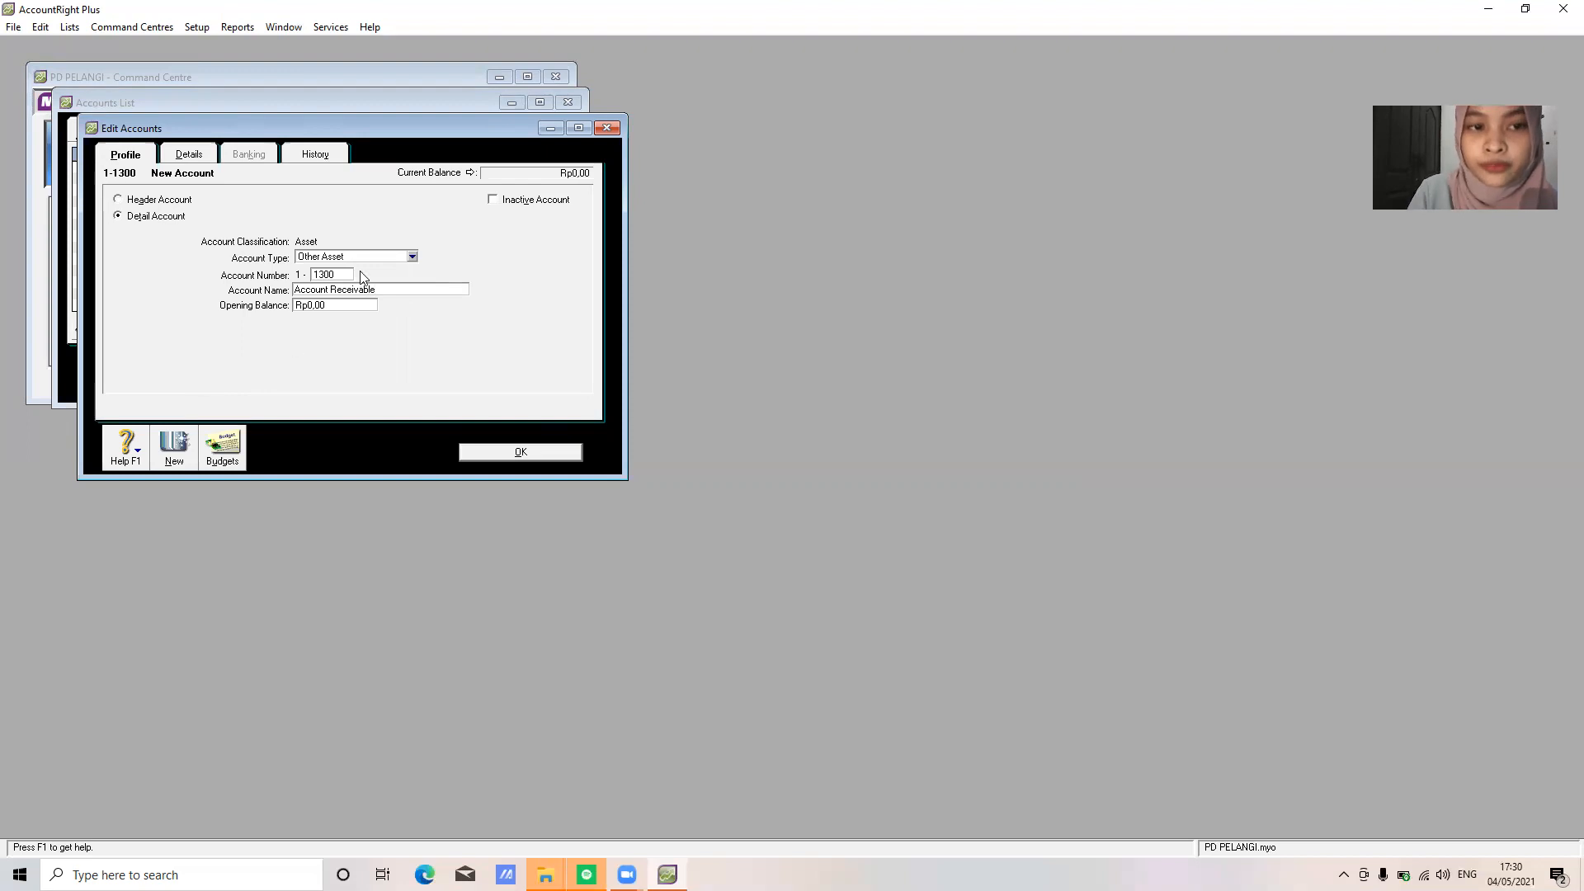
pyautogui.click(363, 256)
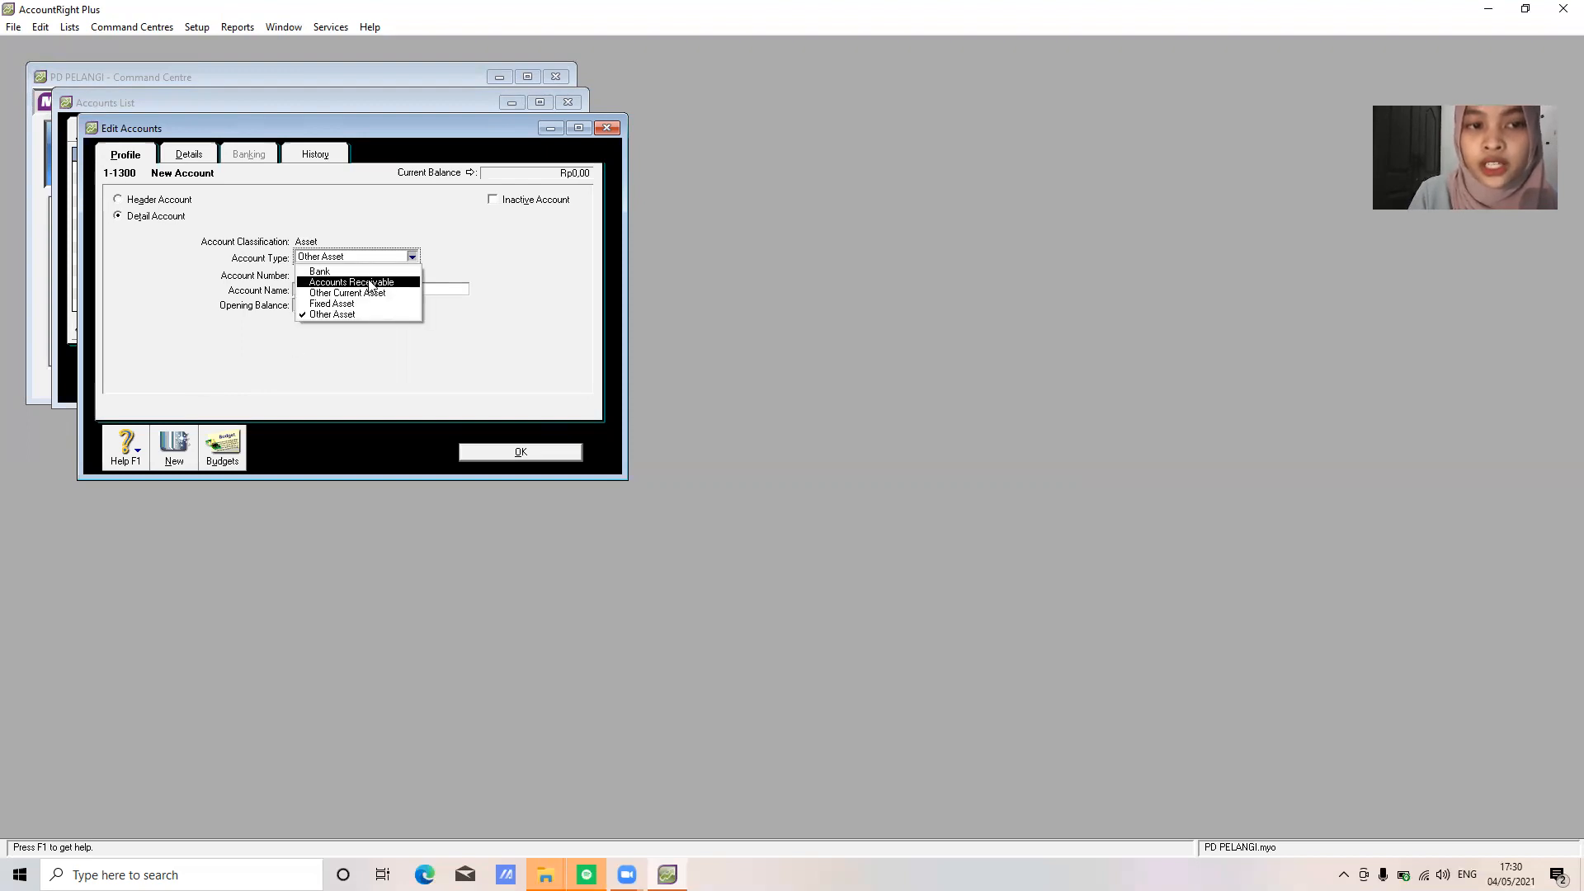
pyautogui.click(363, 282)
pyautogui.click(529, 450)
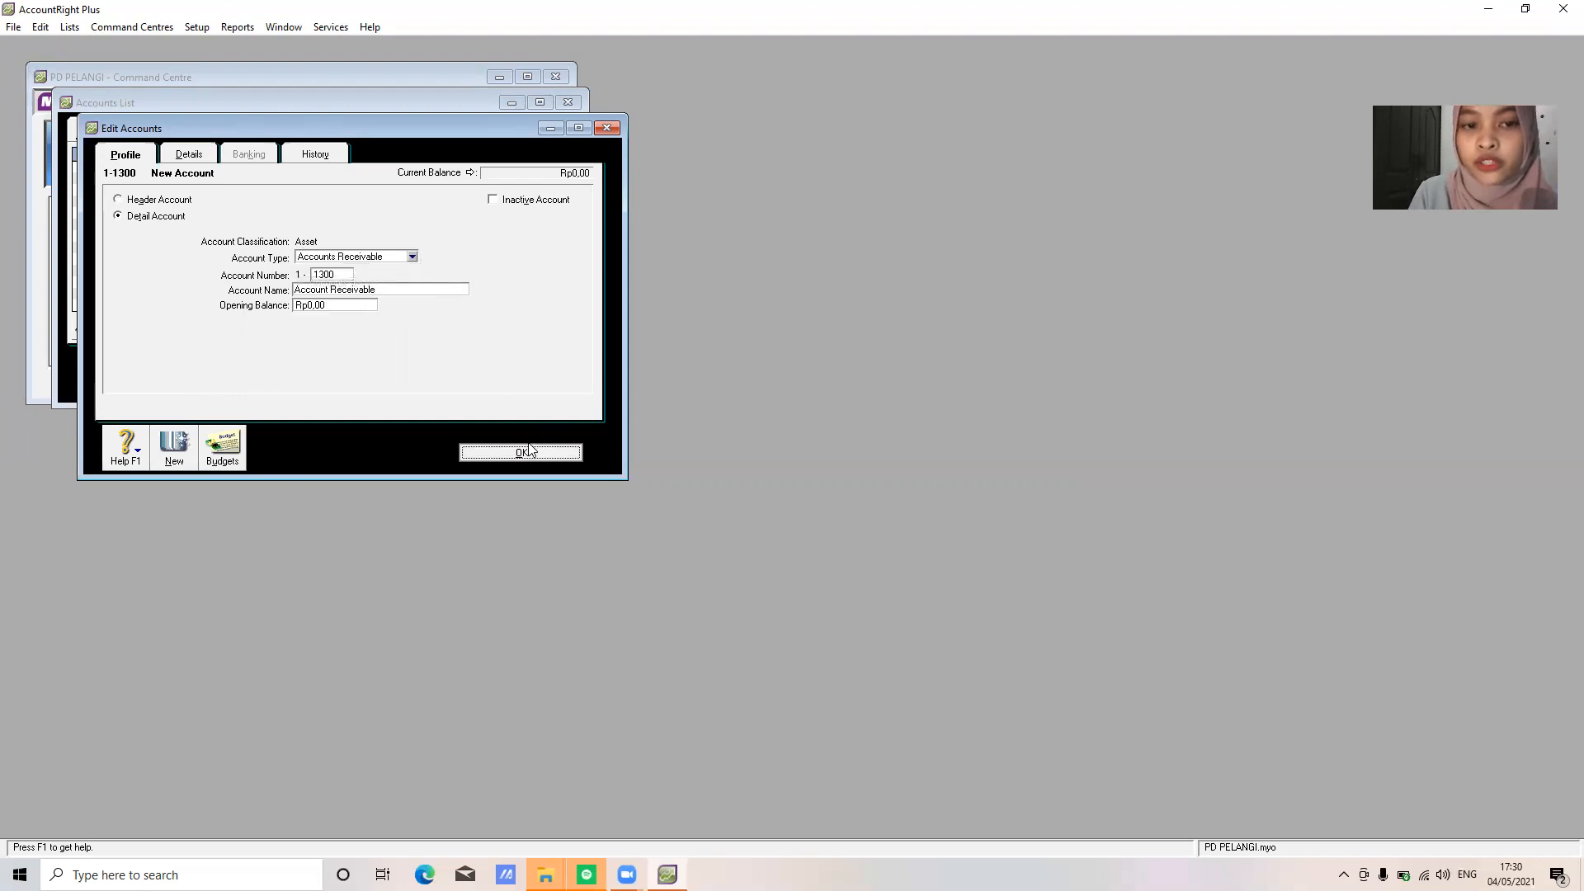
# Create account 1-1400 named 'Allowance for Doubtful Debt', typed as Accounts Receivable
pyautogui.click(198, 381)
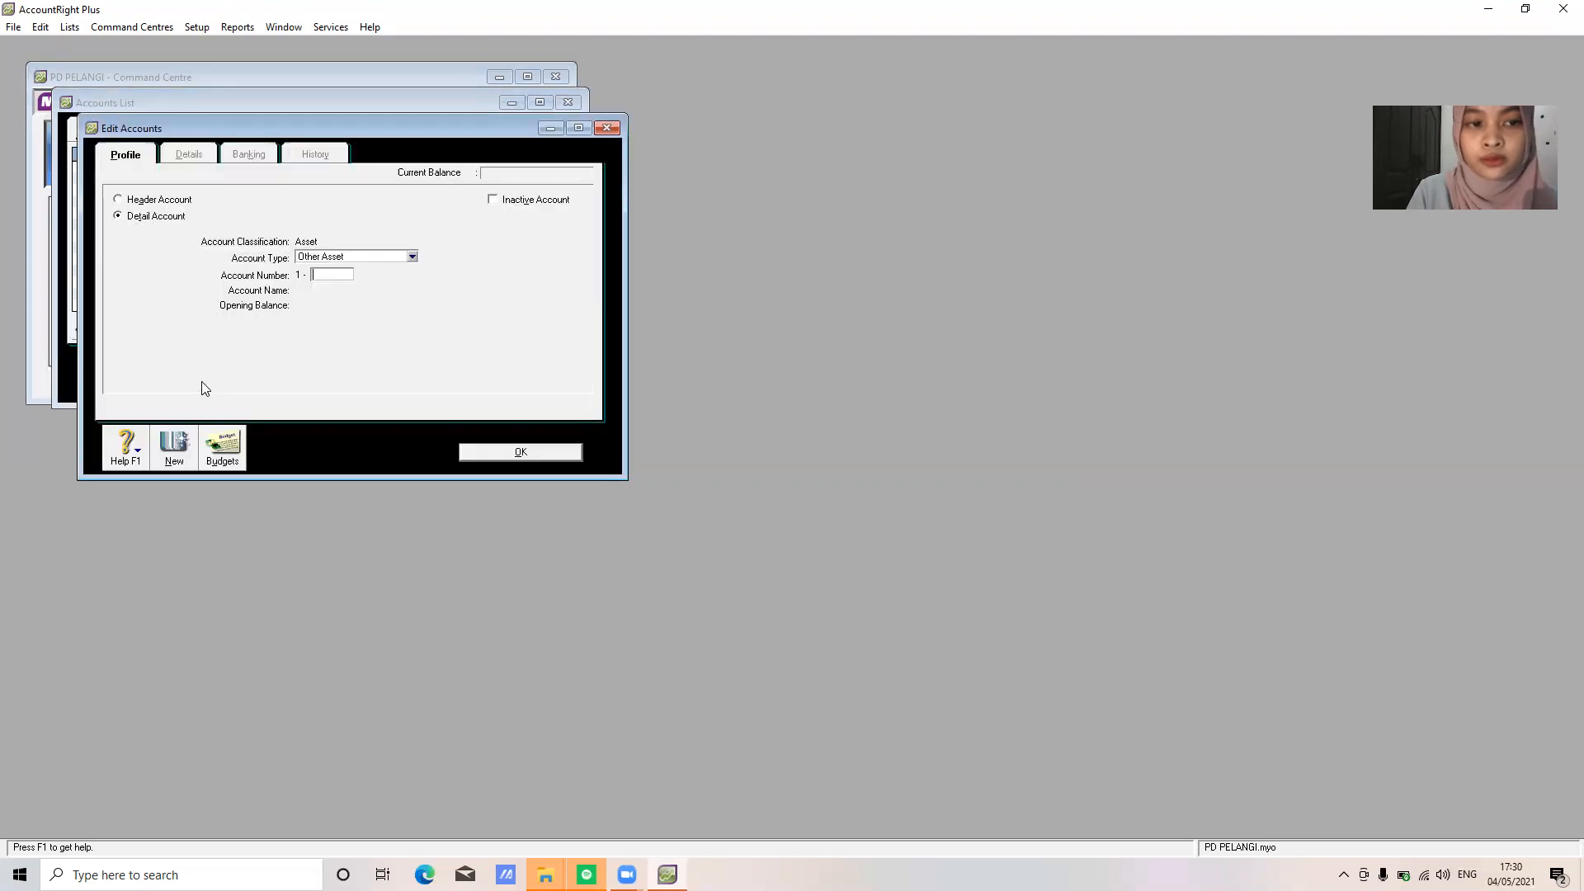
pyautogui.write('140')
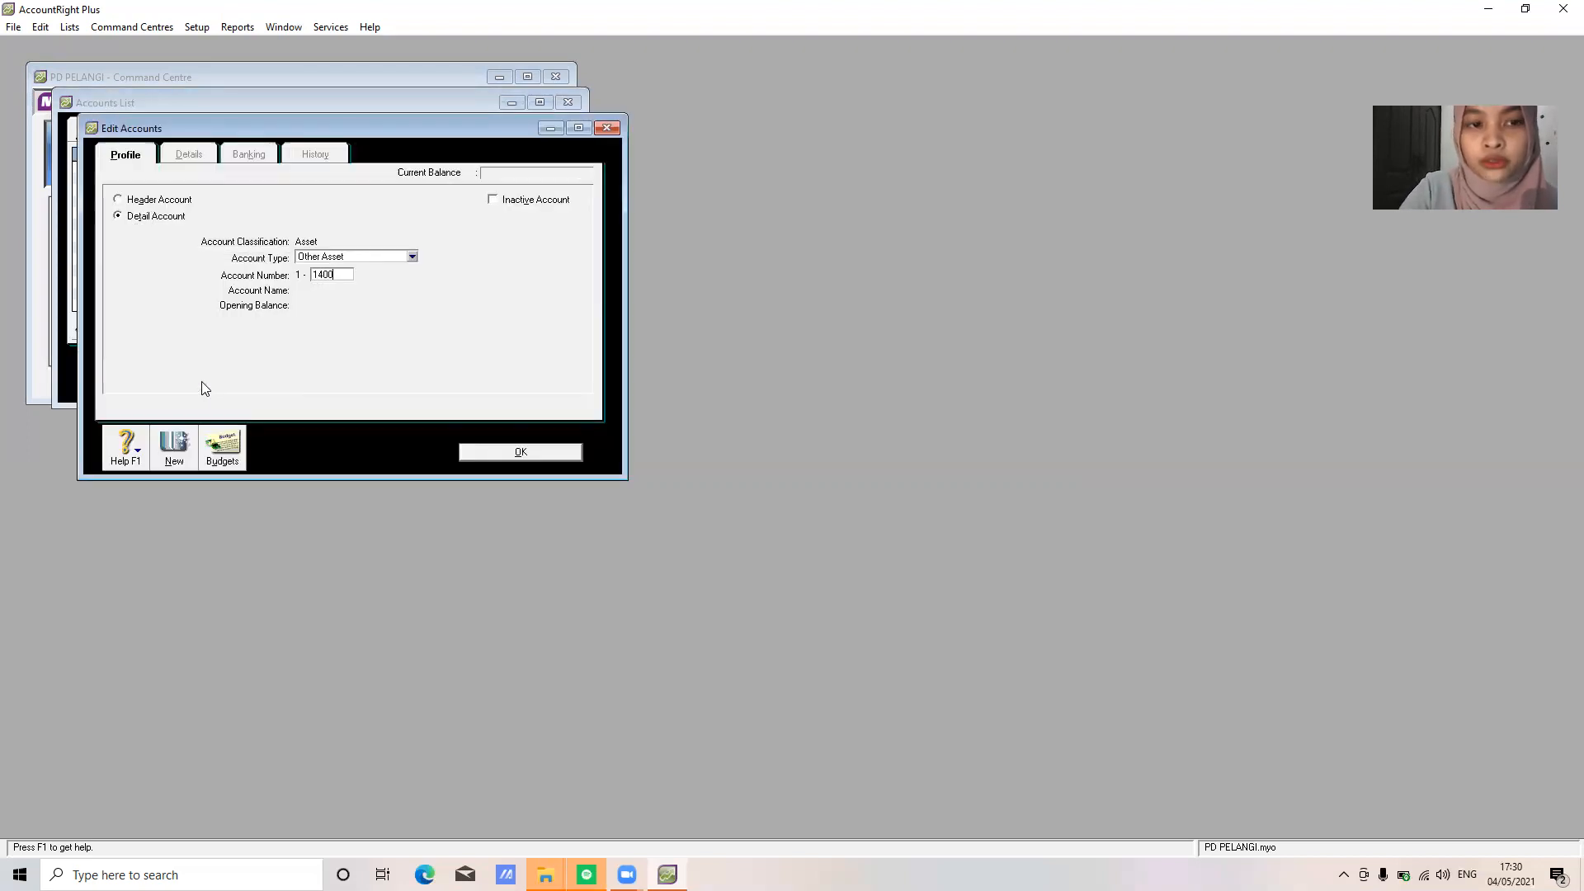
pyautogui.write('0')
pyautogui.press('Tab')
pyautogui.write('S')
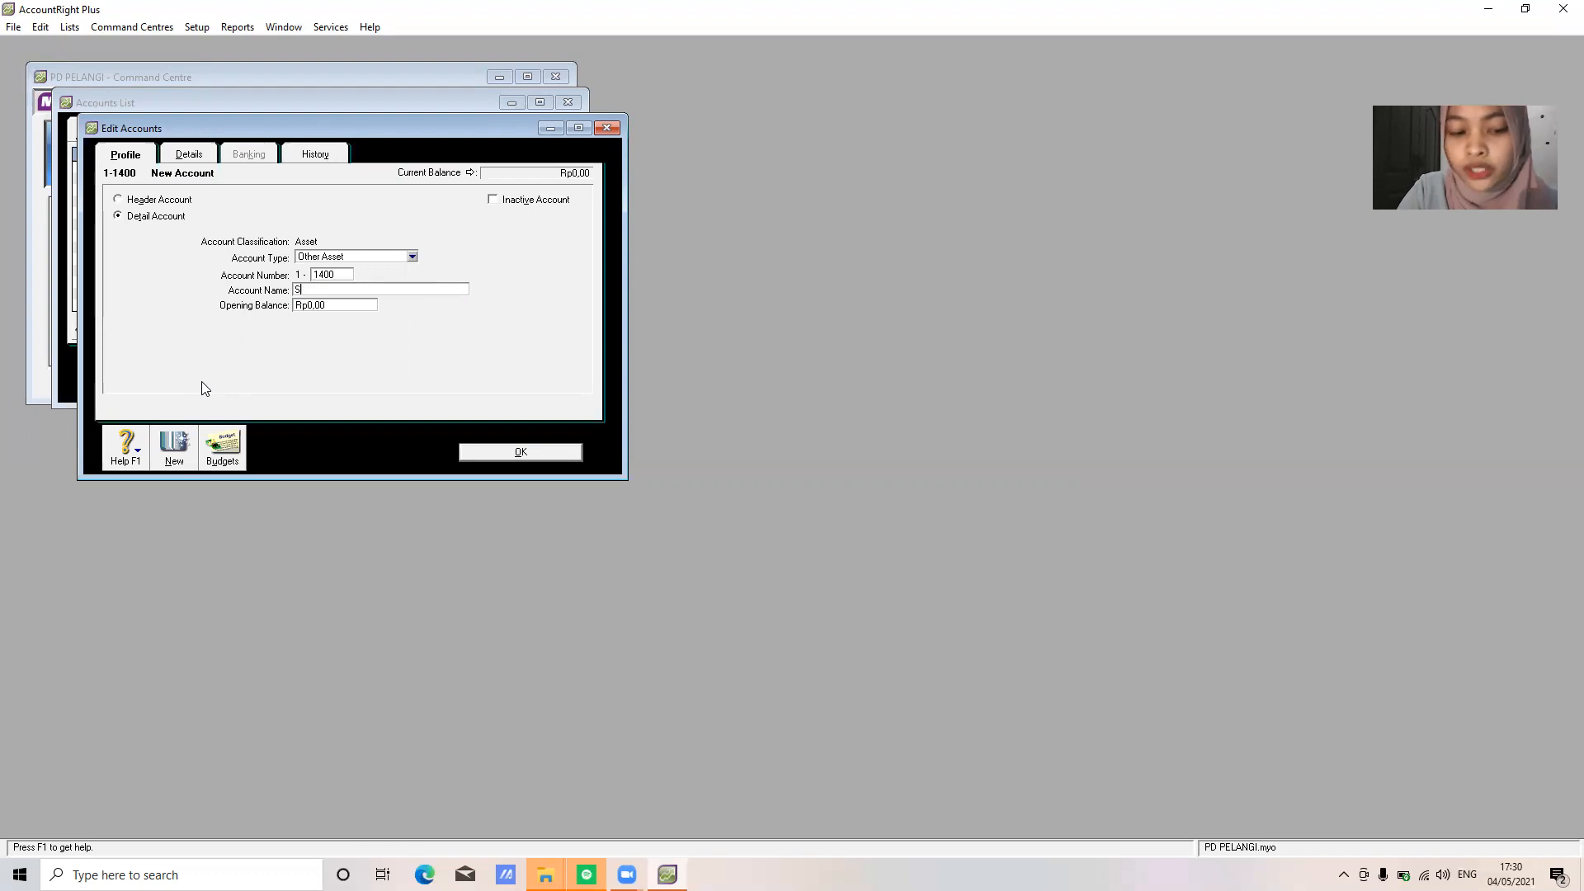
pyautogui.write('llow')
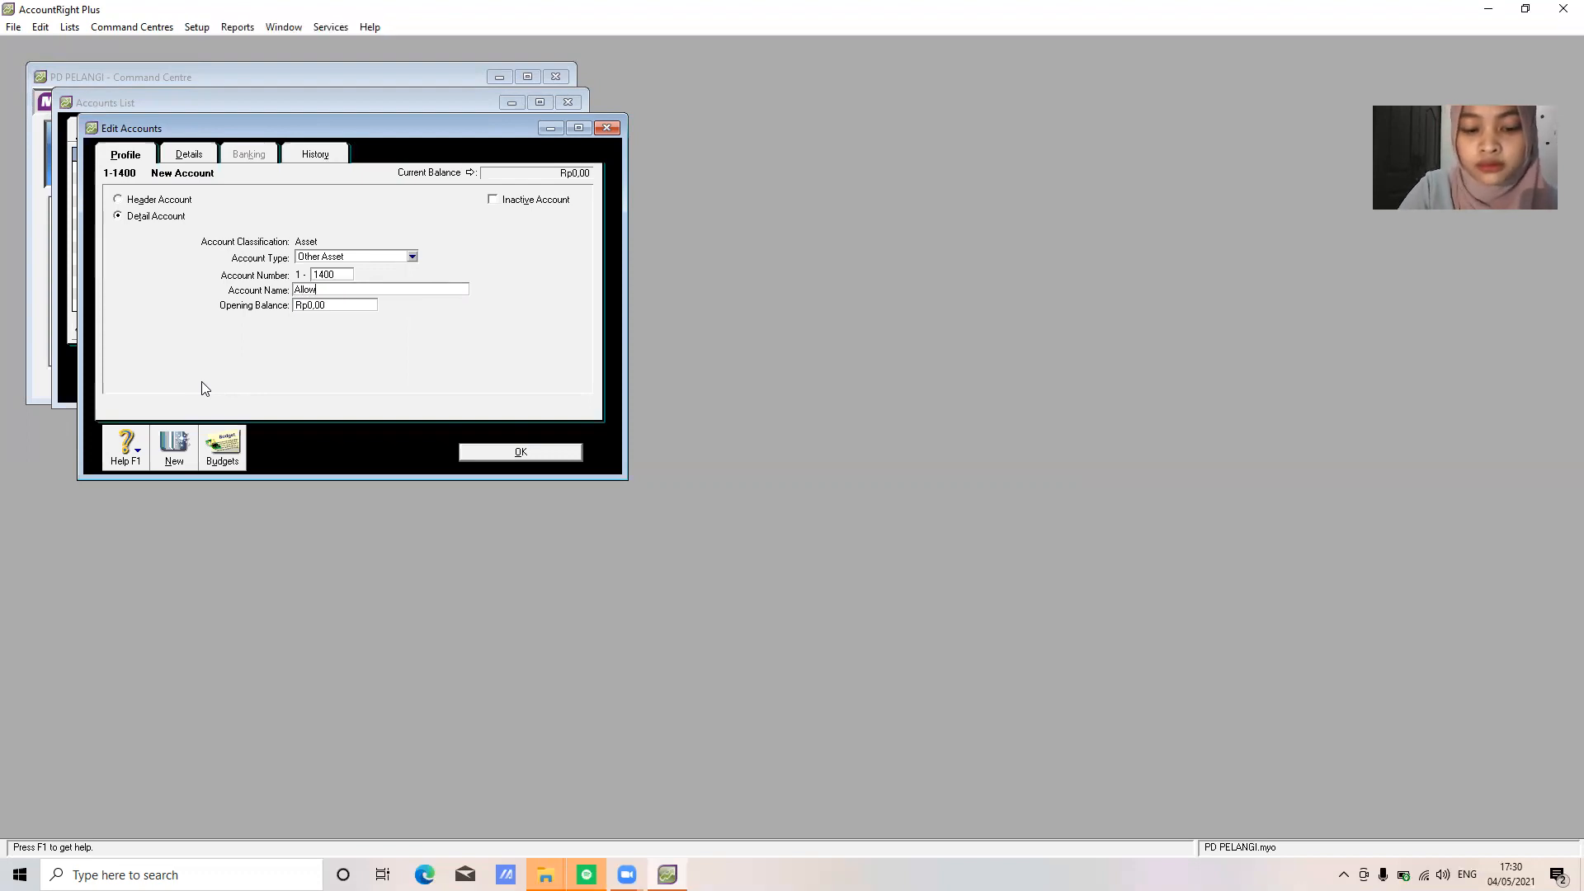
pyautogui.write('ance for Doubthful')
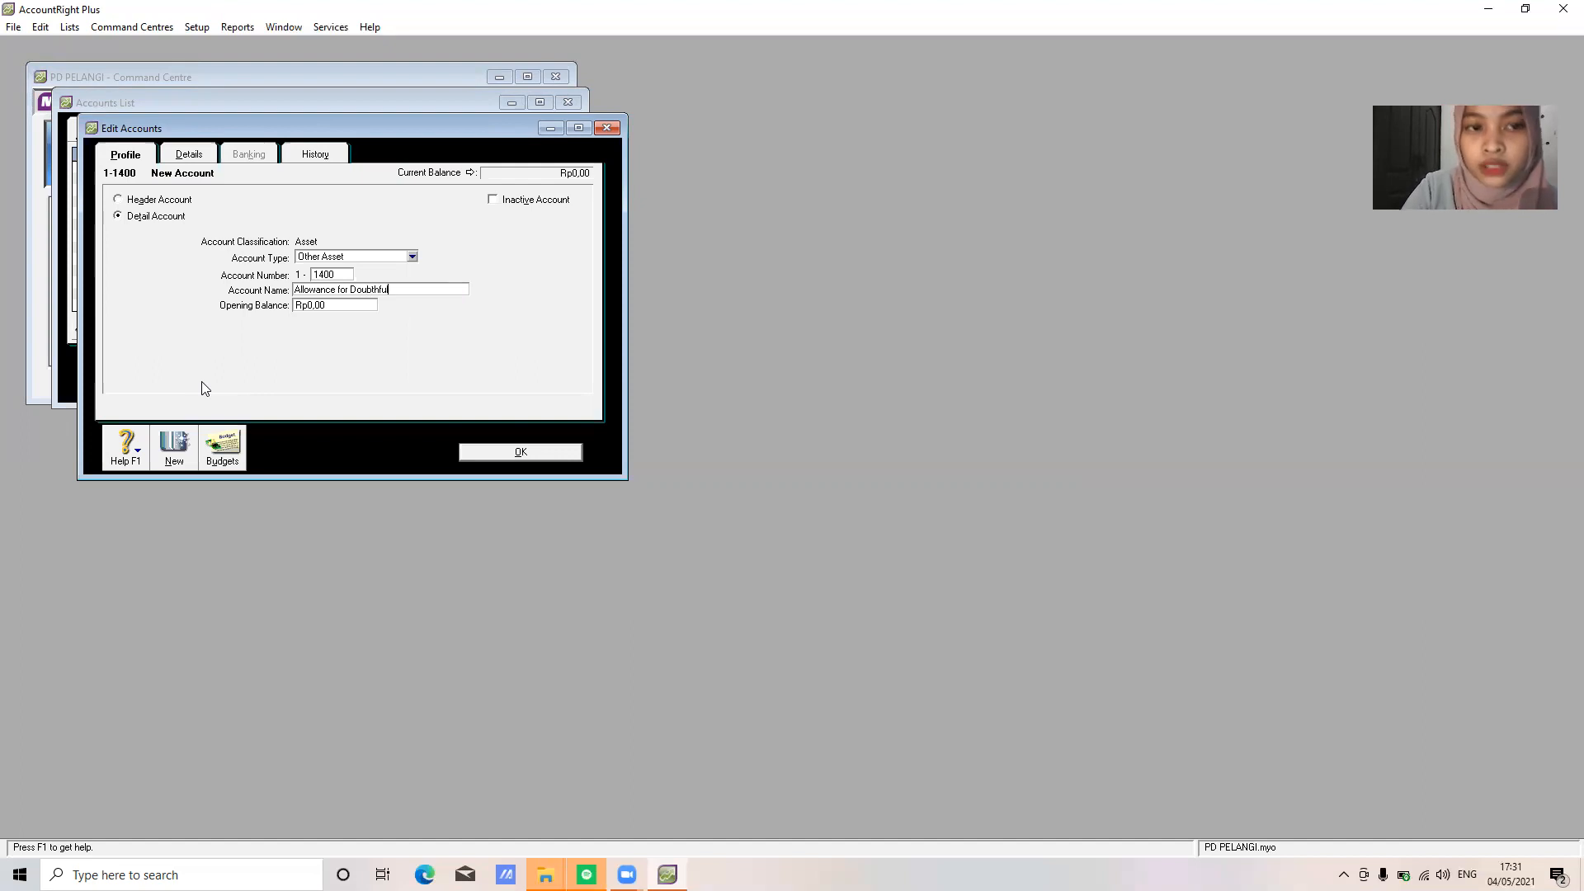
pyautogui.press('BackSpace')
pyautogui.press('BackSpace')
pyautogui.press('BackSpace')
pyautogui.press('BackSpace')
pyautogui.write('ful Debt')
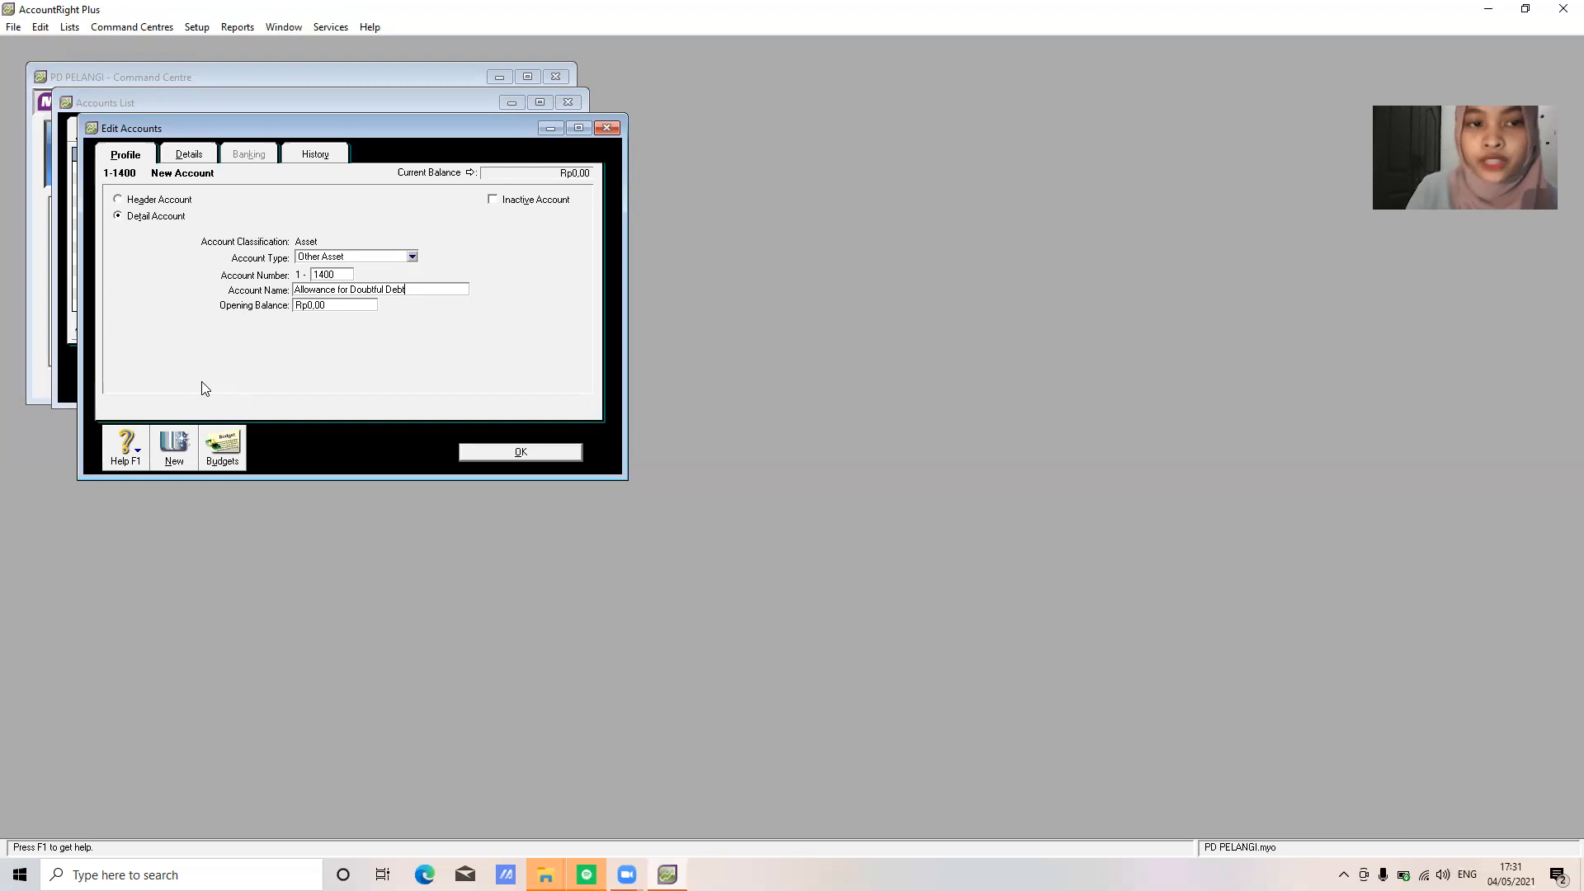
pyautogui.click(382, 255)
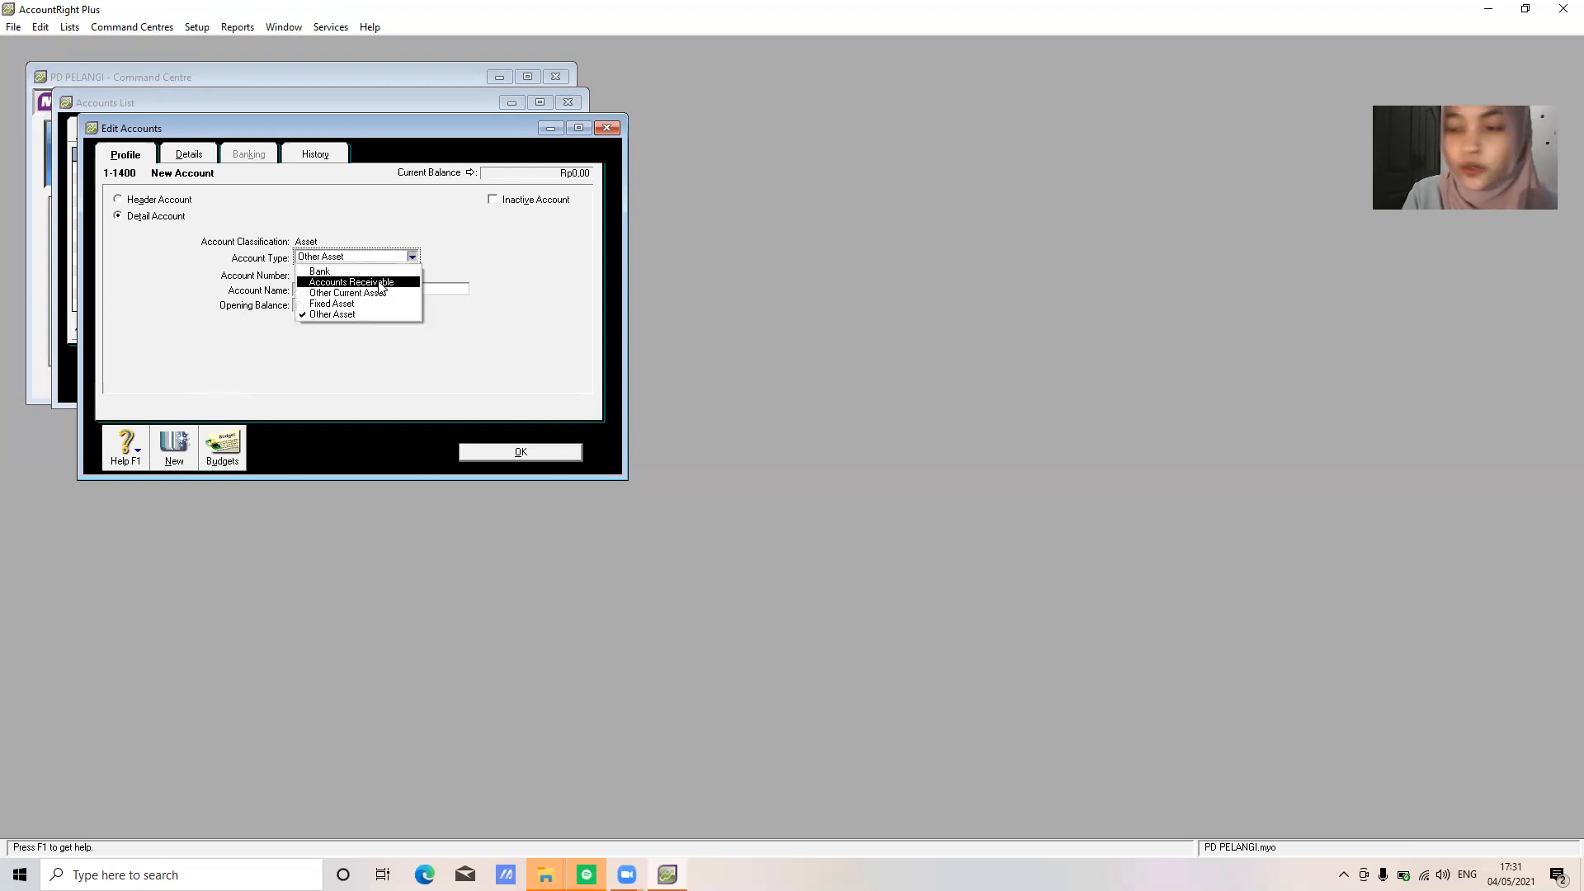
pyautogui.click(381, 283)
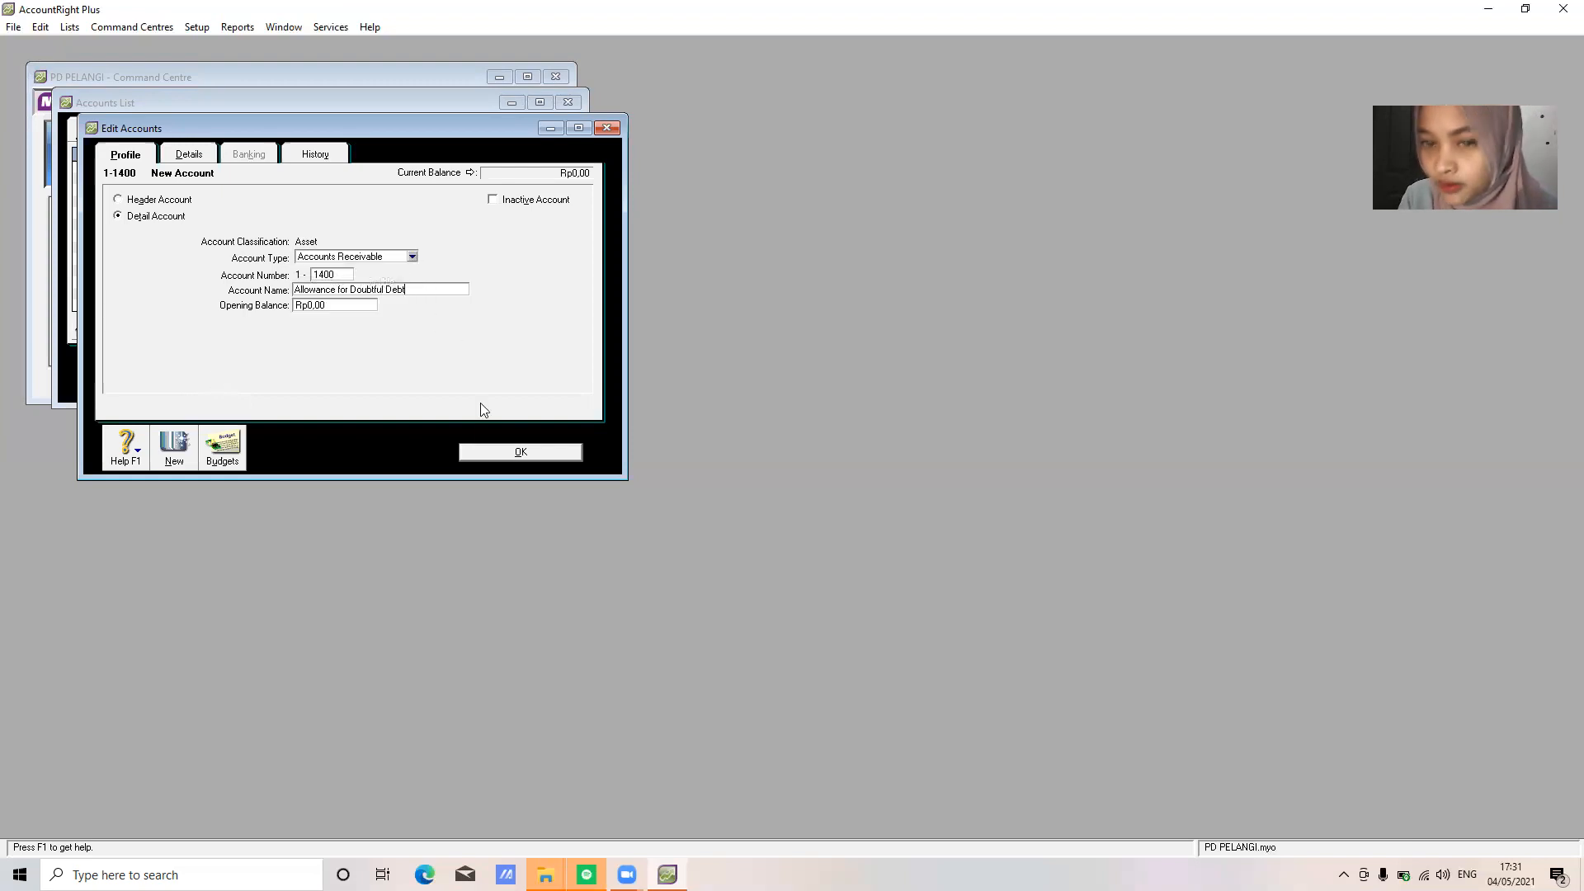
pyautogui.click(501, 453)
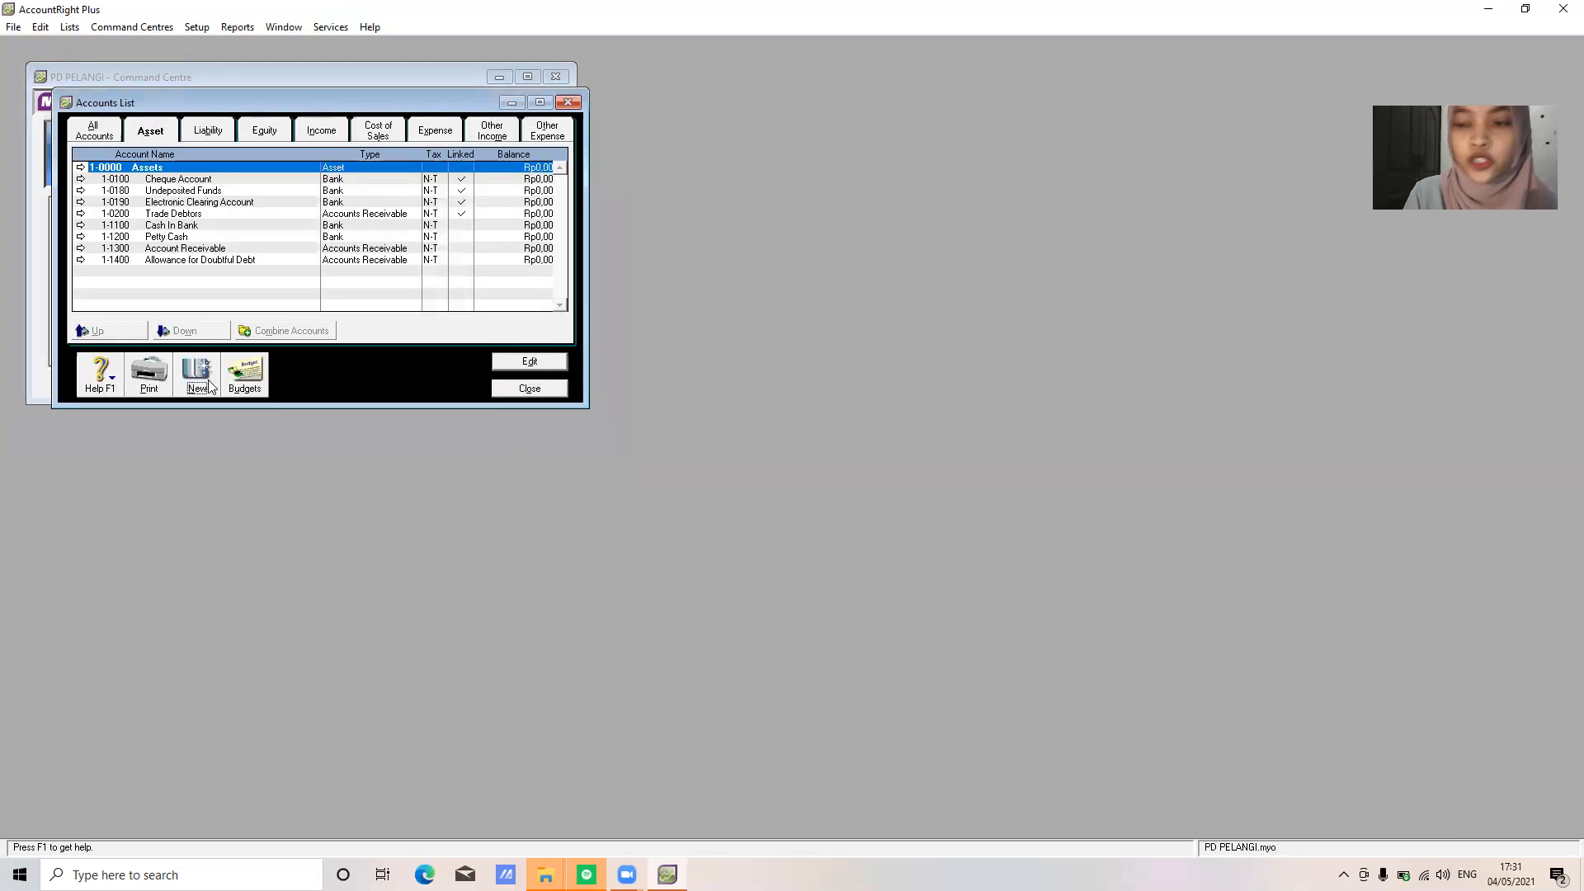
# Add 1-1500 Merchandise Inventory as an Other Current Asset account
pyautogui.click(198, 382)
pyautogui.write('1500')
pyautogui.press('Tab')
pyautogui.write('Merchan')
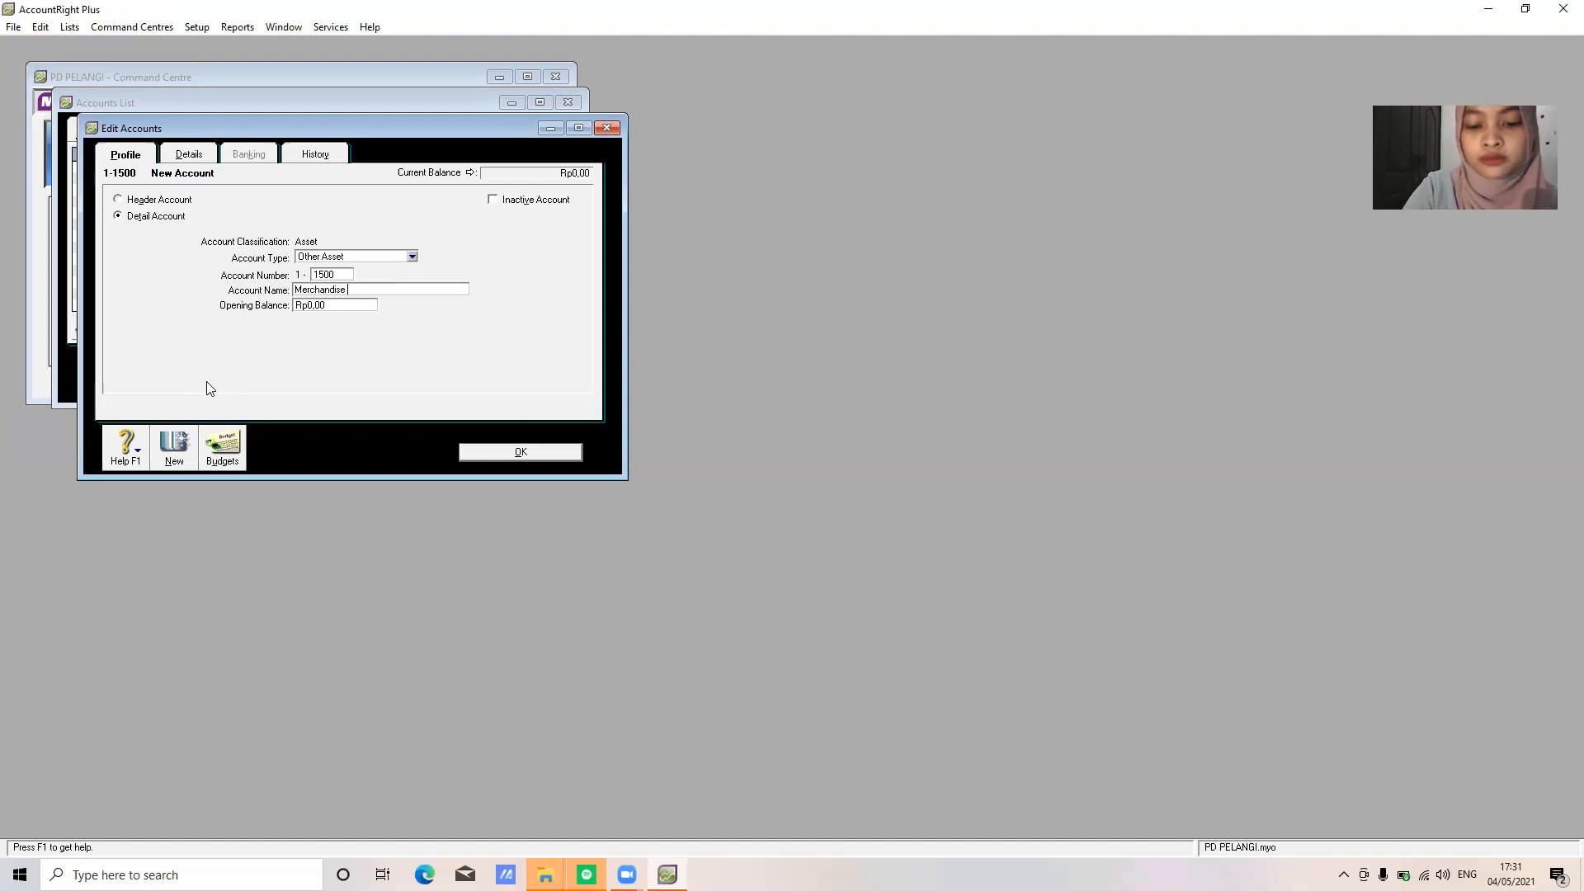
pyautogui.write('dise Inventory')
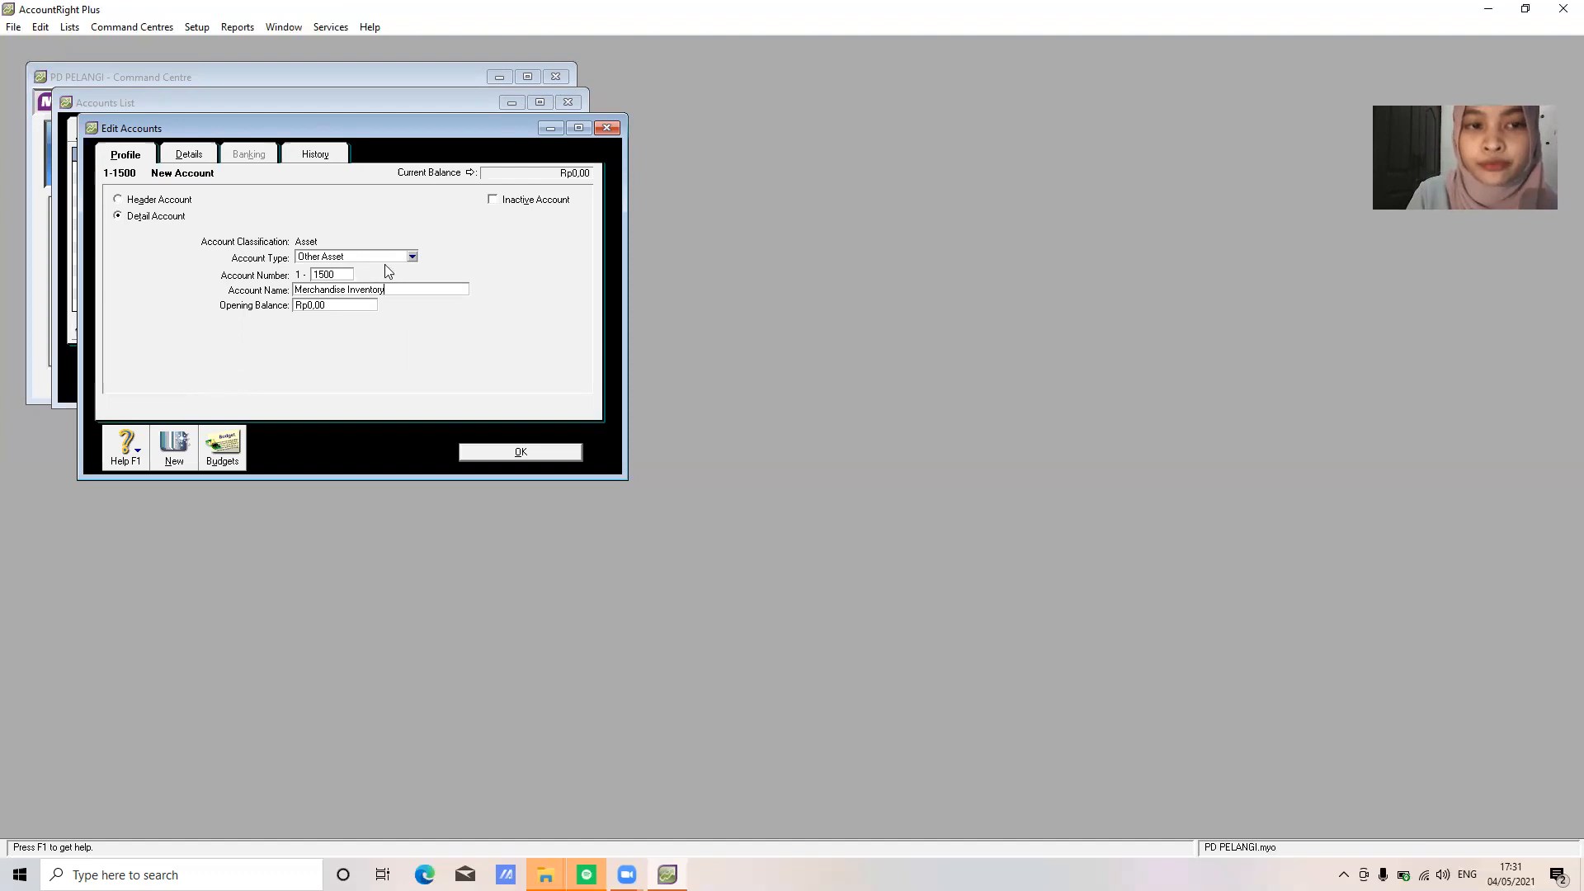
pyautogui.click(395, 260)
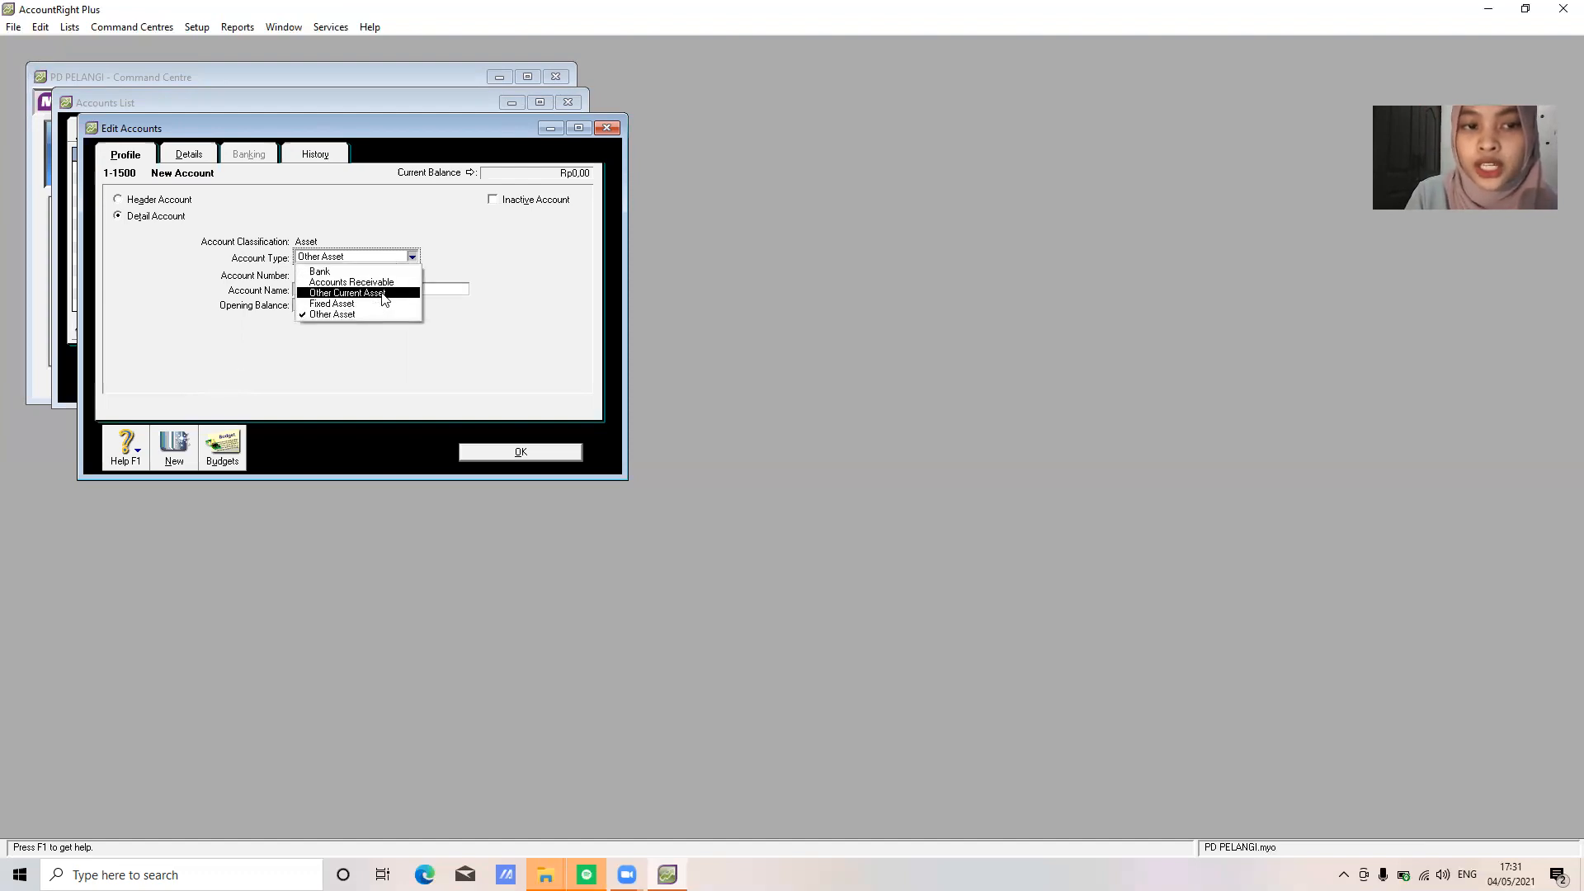
pyautogui.click(384, 294)
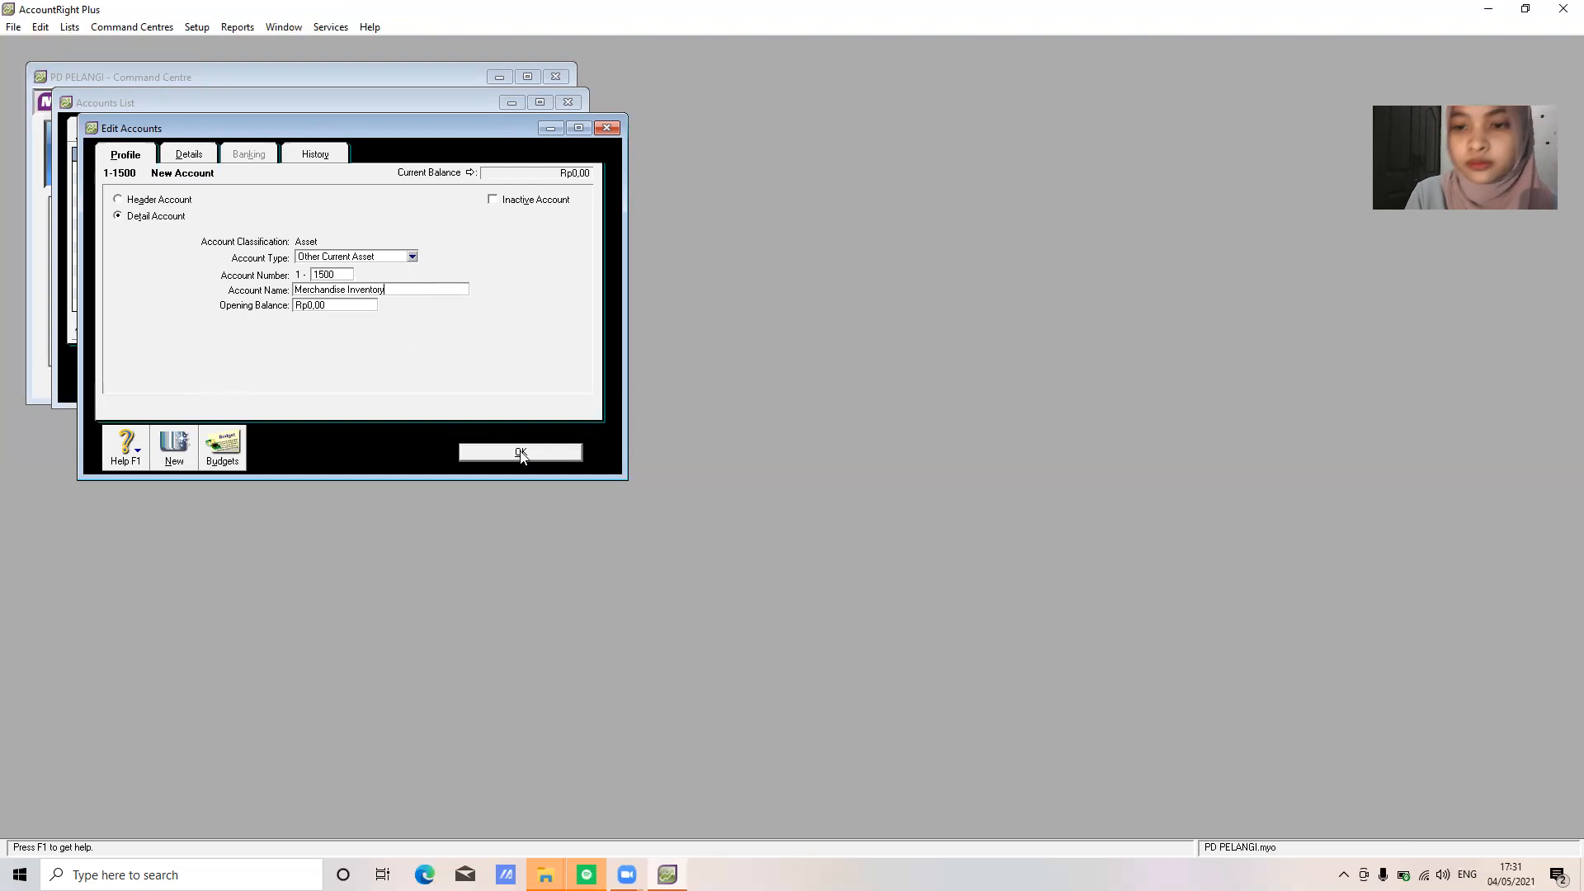
pyautogui.click(521, 453)
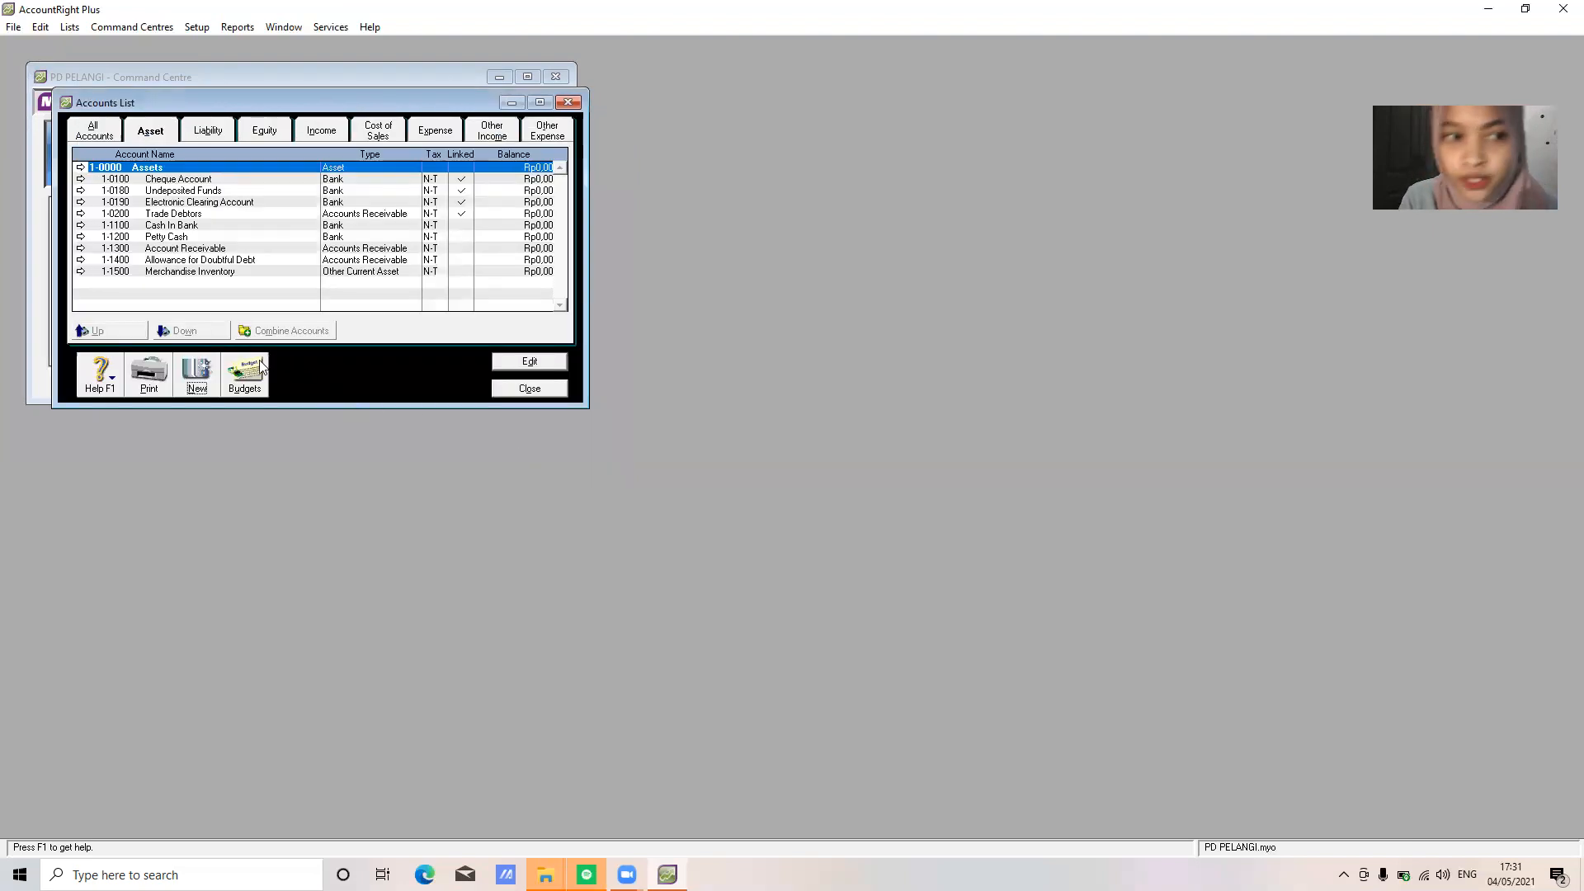
# Add 1-1600 Store Supplies as an Other Current Asset account
pyautogui.click(197, 372)
pyautogui.write('1600')
pyautogui.press('Tab')
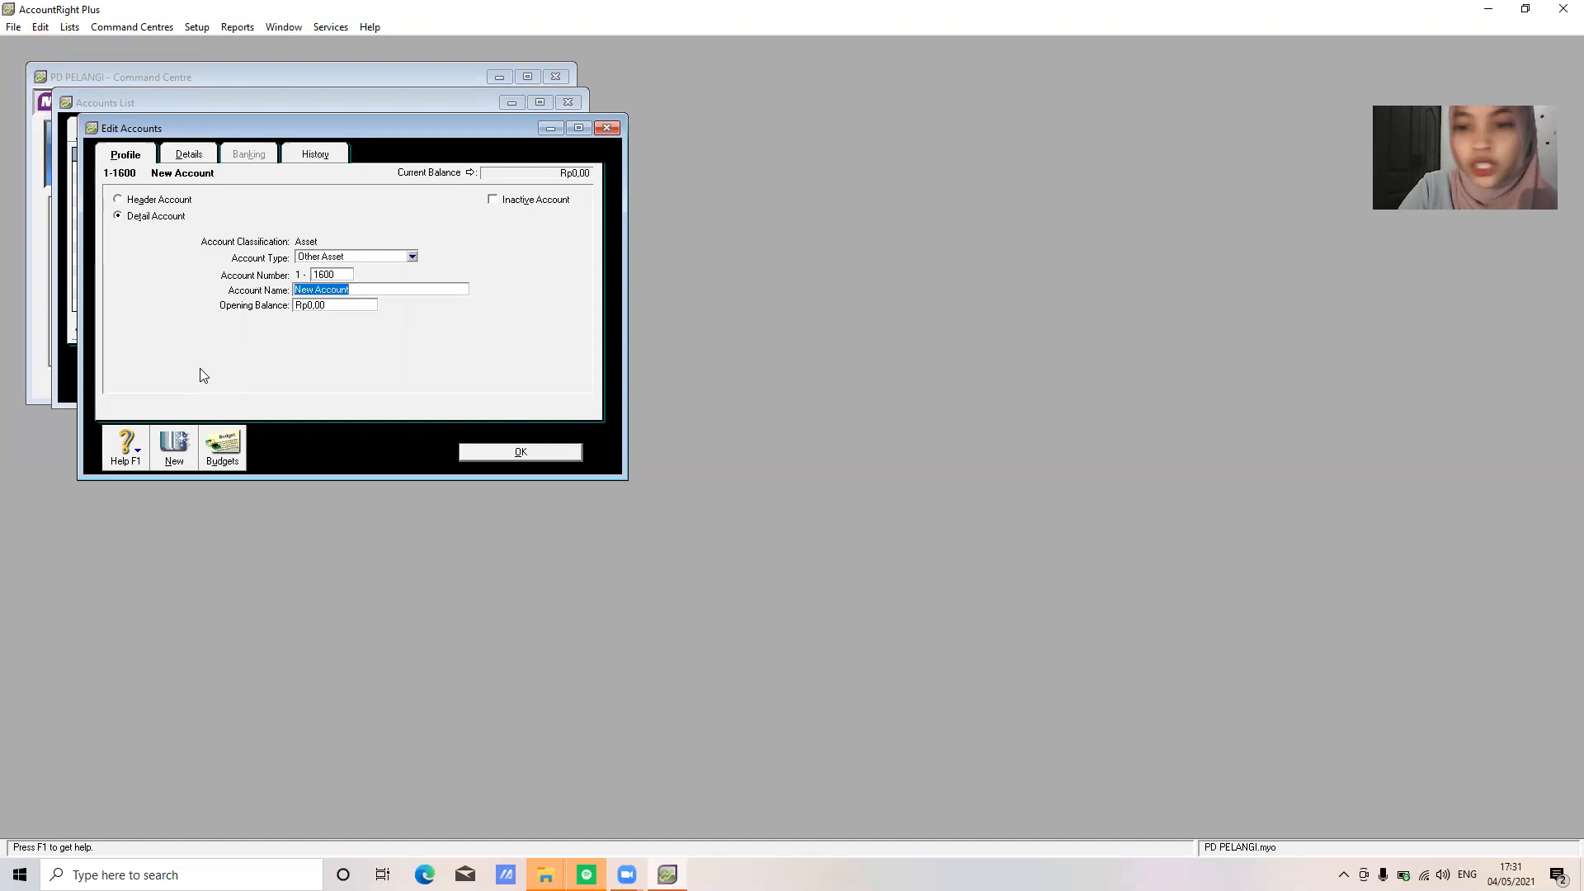
pyautogui.write('St')
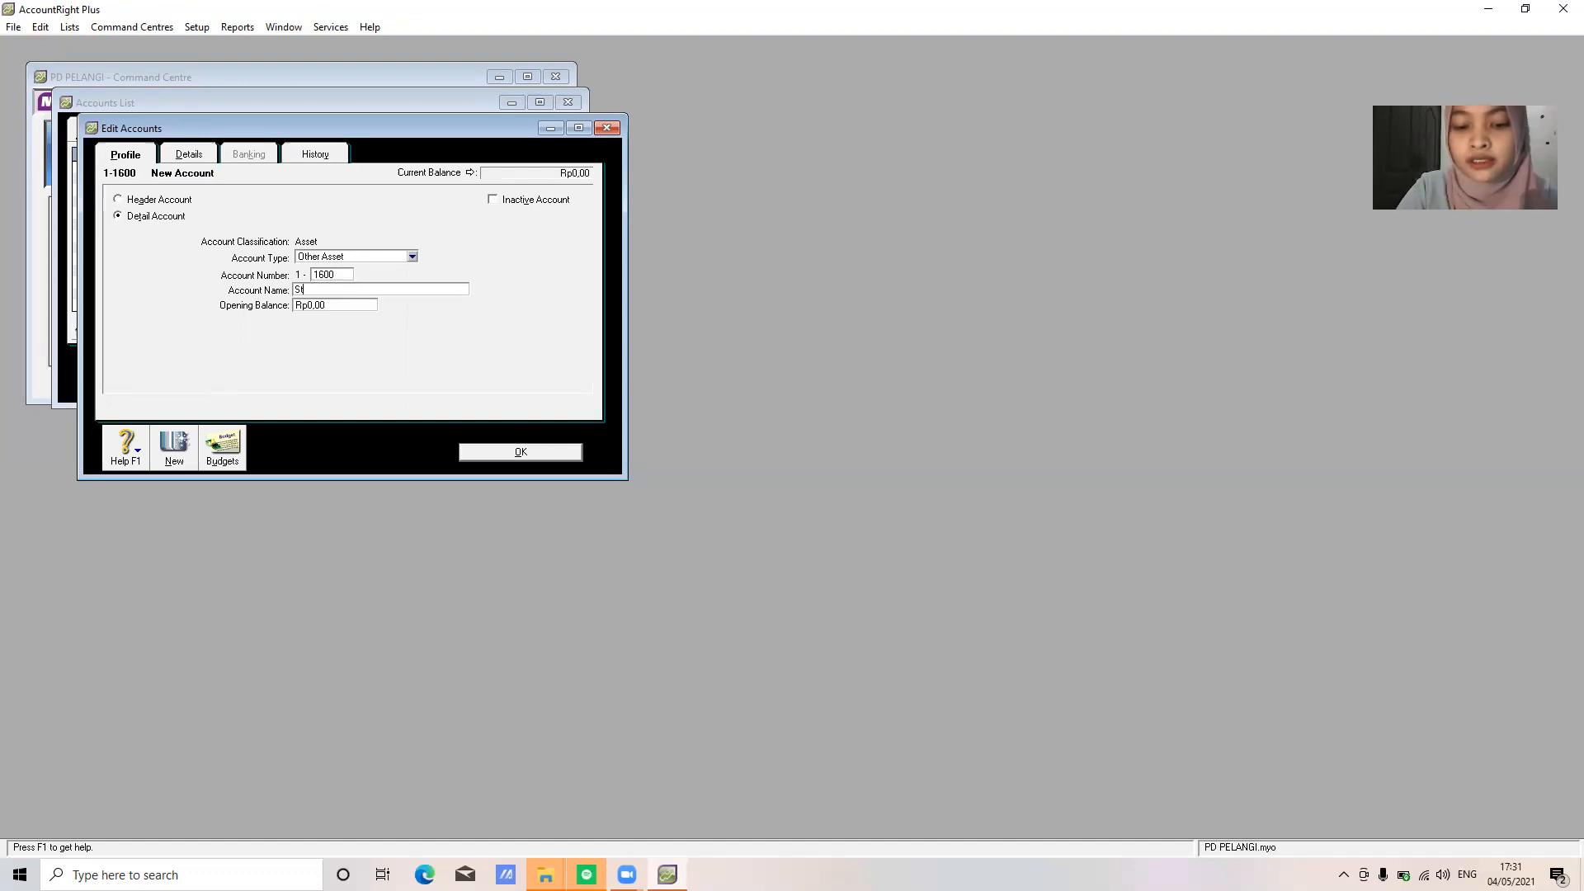
pyautogui.write('ore P')
pyautogui.write('upplies')
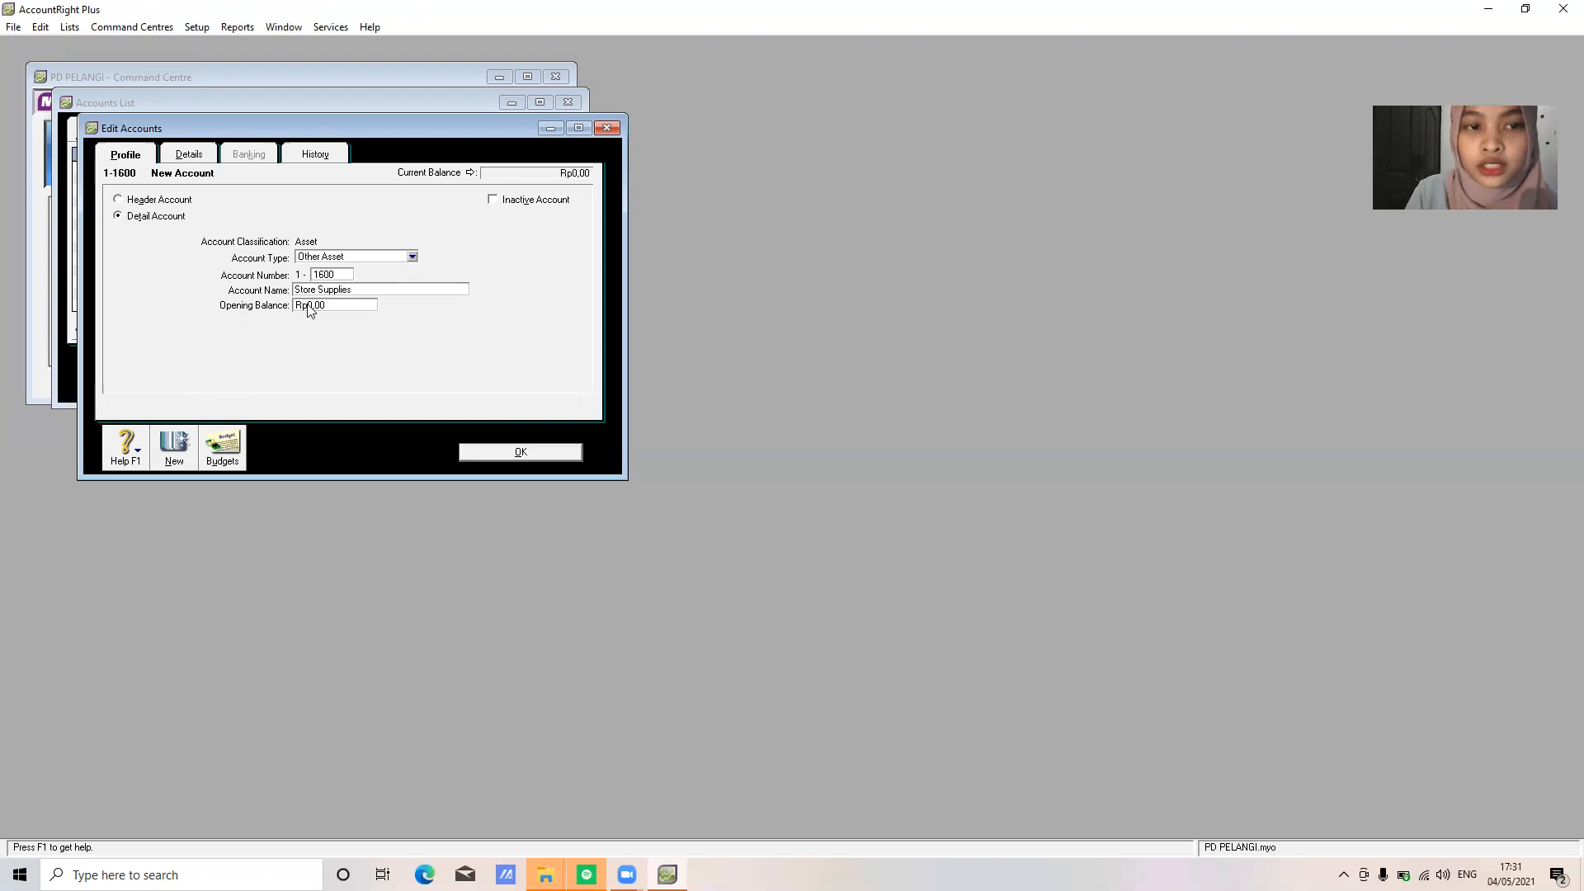
pyautogui.click(370, 255)
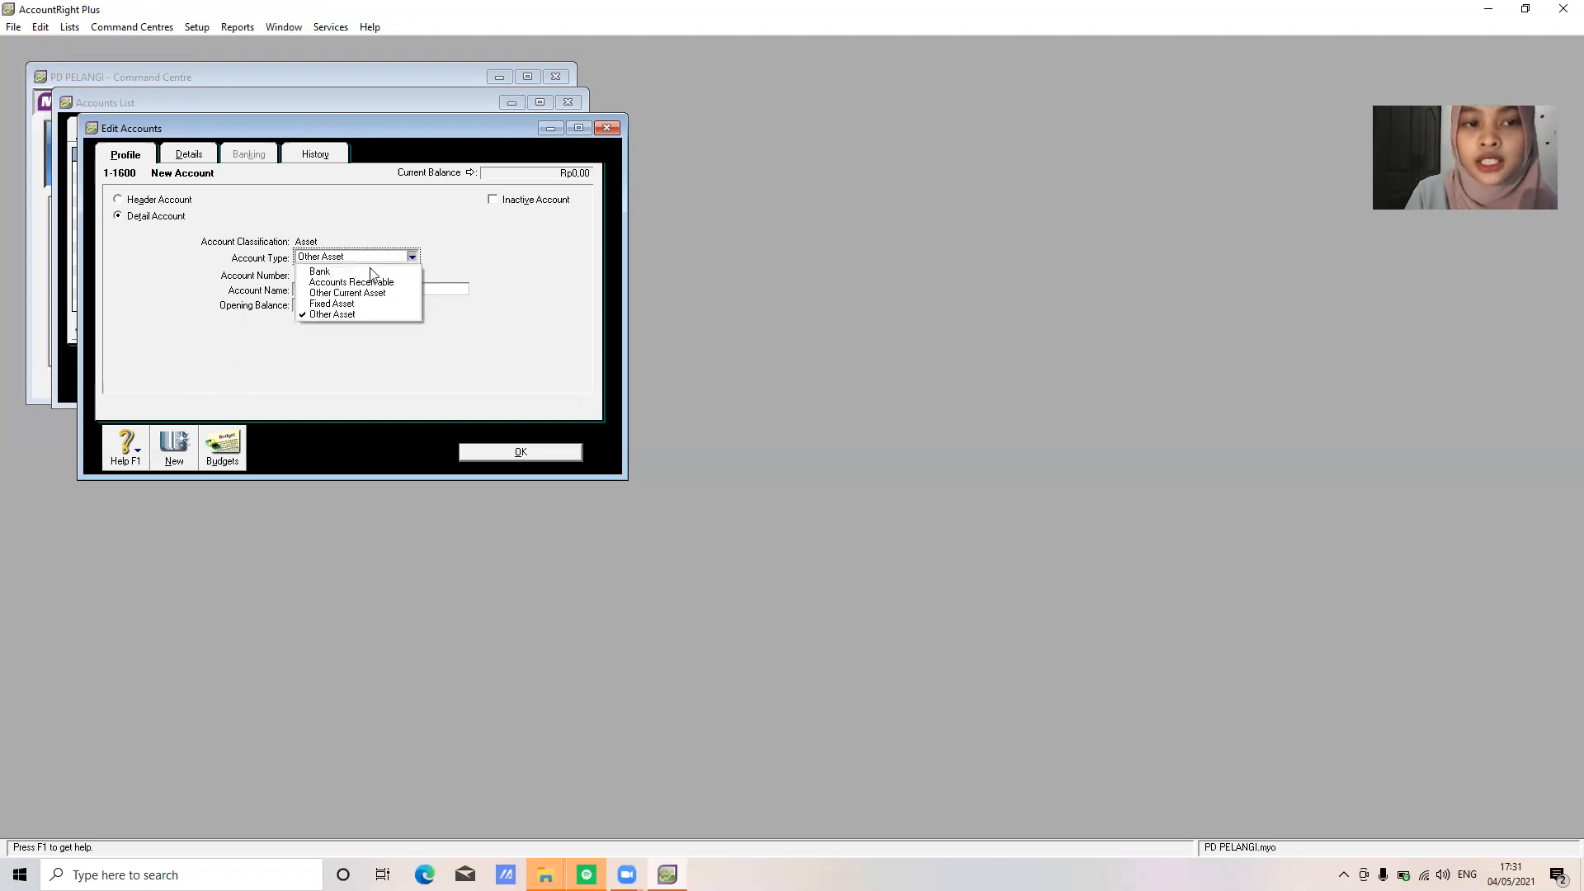
pyautogui.click(375, 294)
pyautogui.click(525, 452)
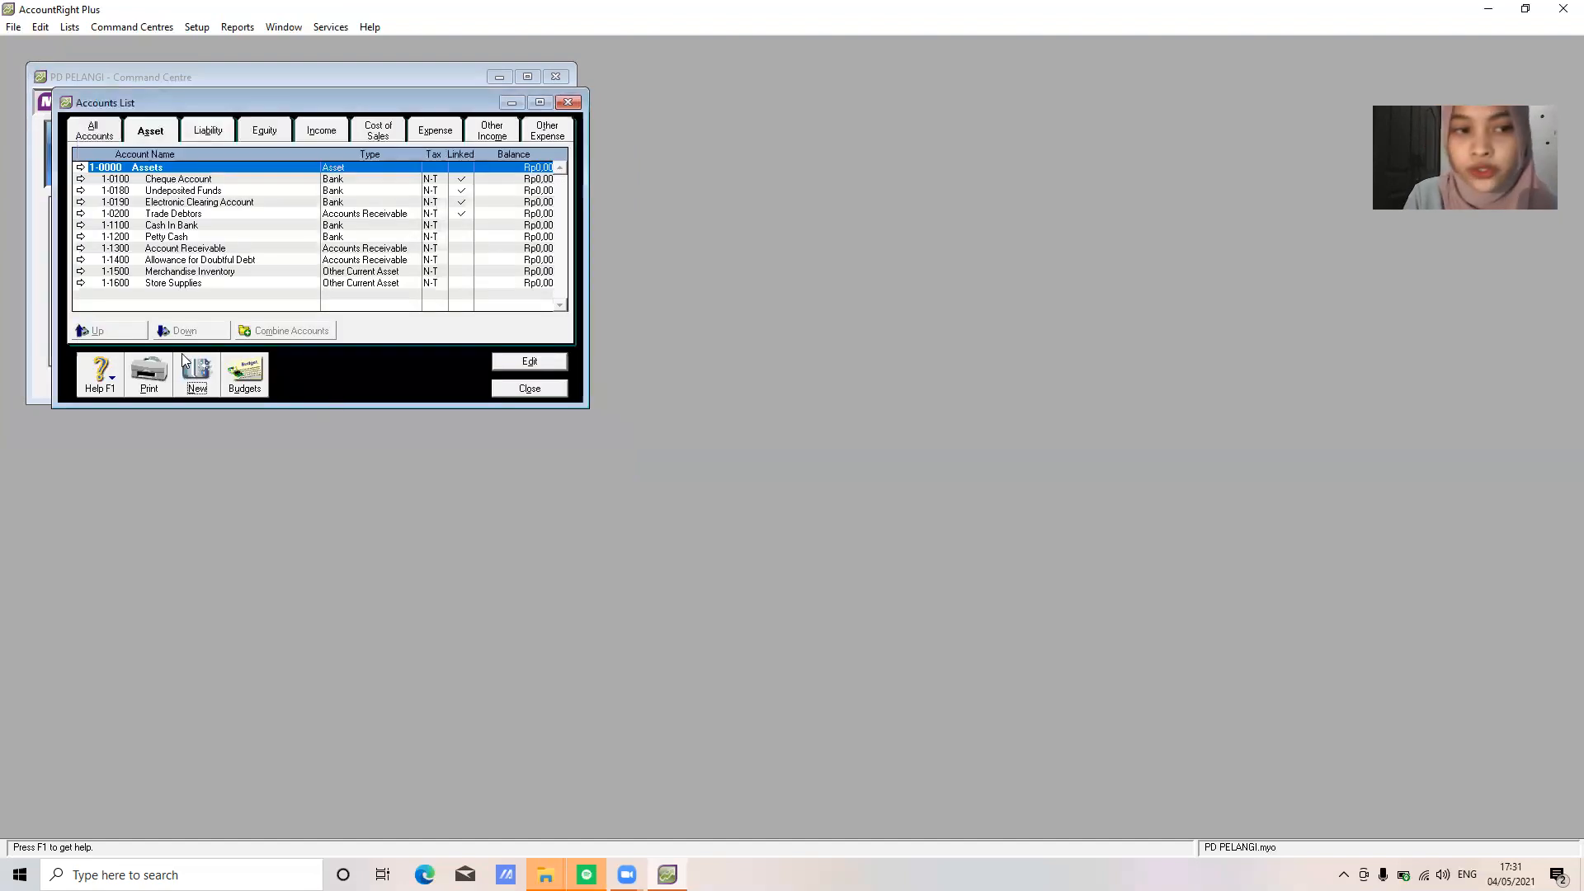
# Add 1-1700 Prepaid Insurance as an Other Current Asset account
pyautogui.click(196, 371)
pyautogui.write('1700')
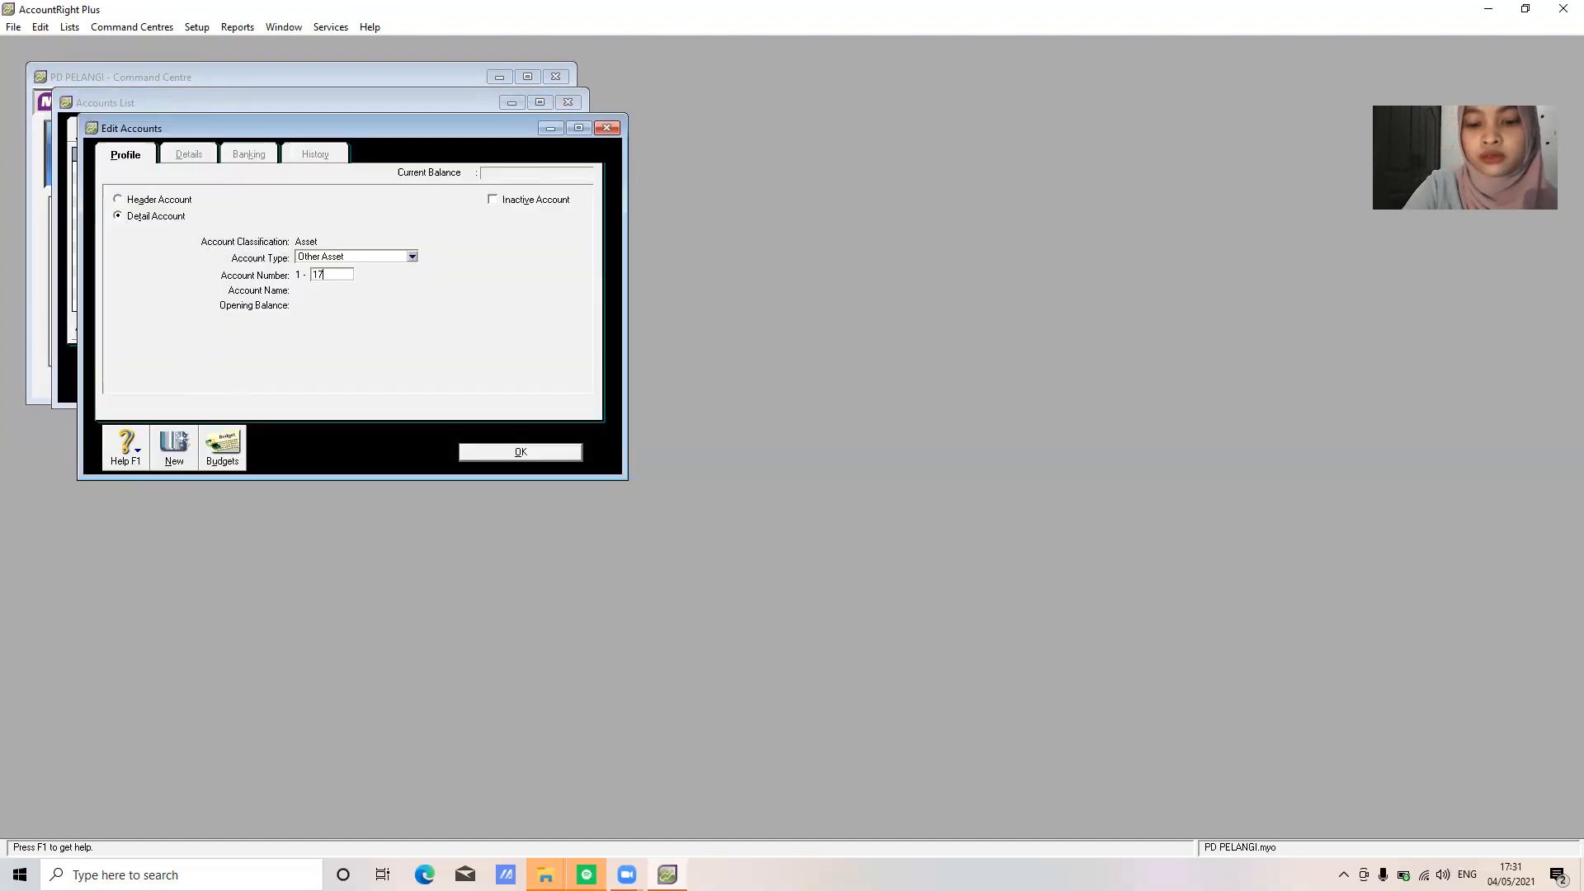
pyautogui.press('Tab')
pyautogui.write('Prepaid')
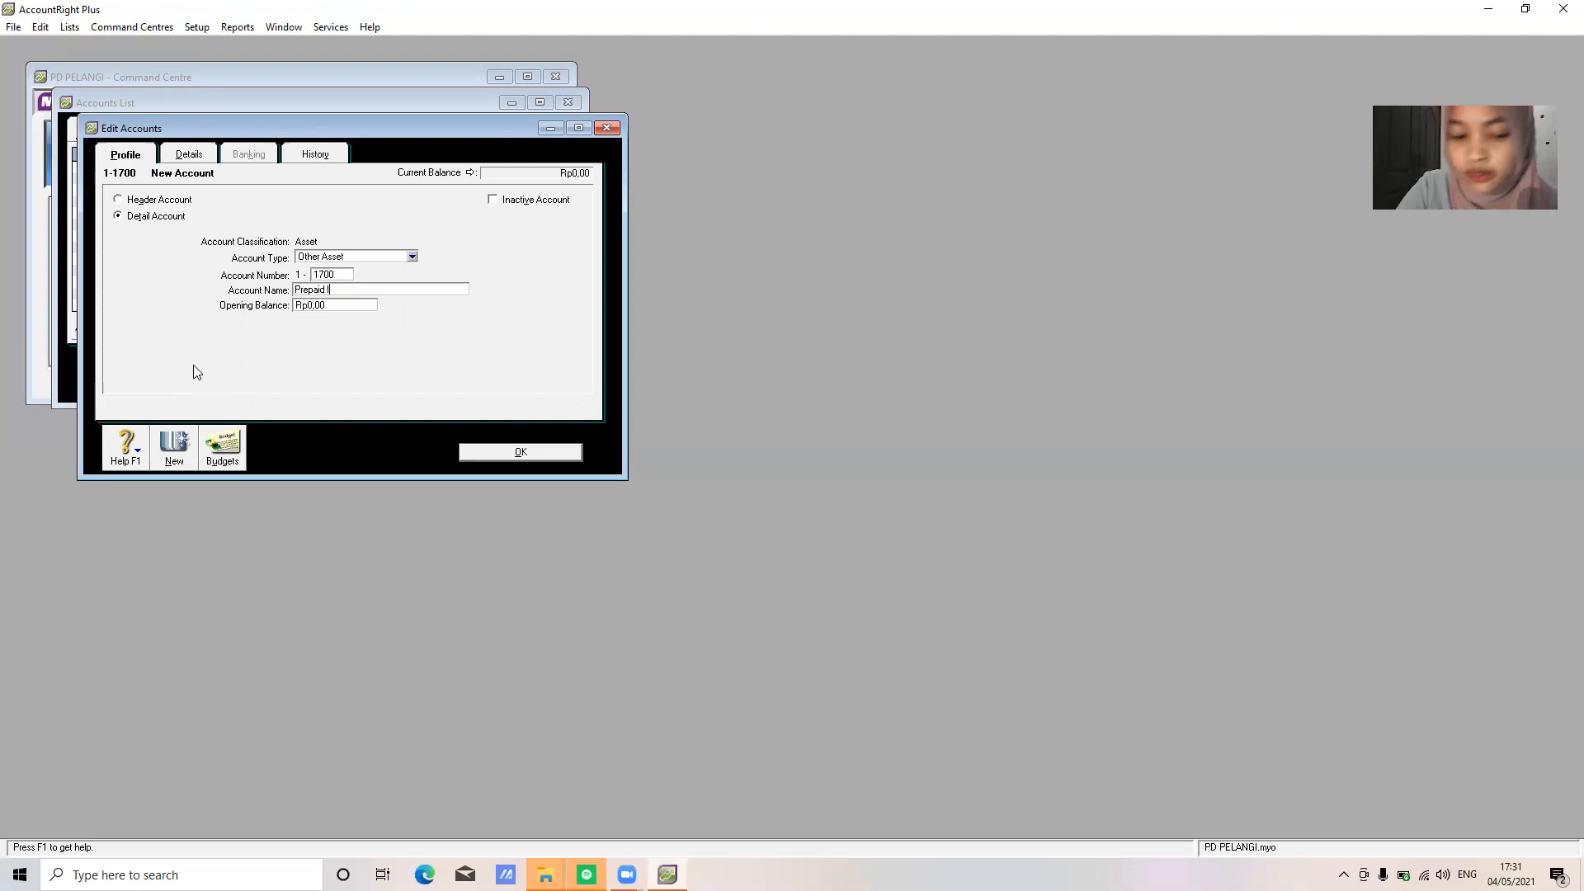
pyautogui.write(' Insur')
pyautogui.press('BackSpace')
pyautogui.write('urance')
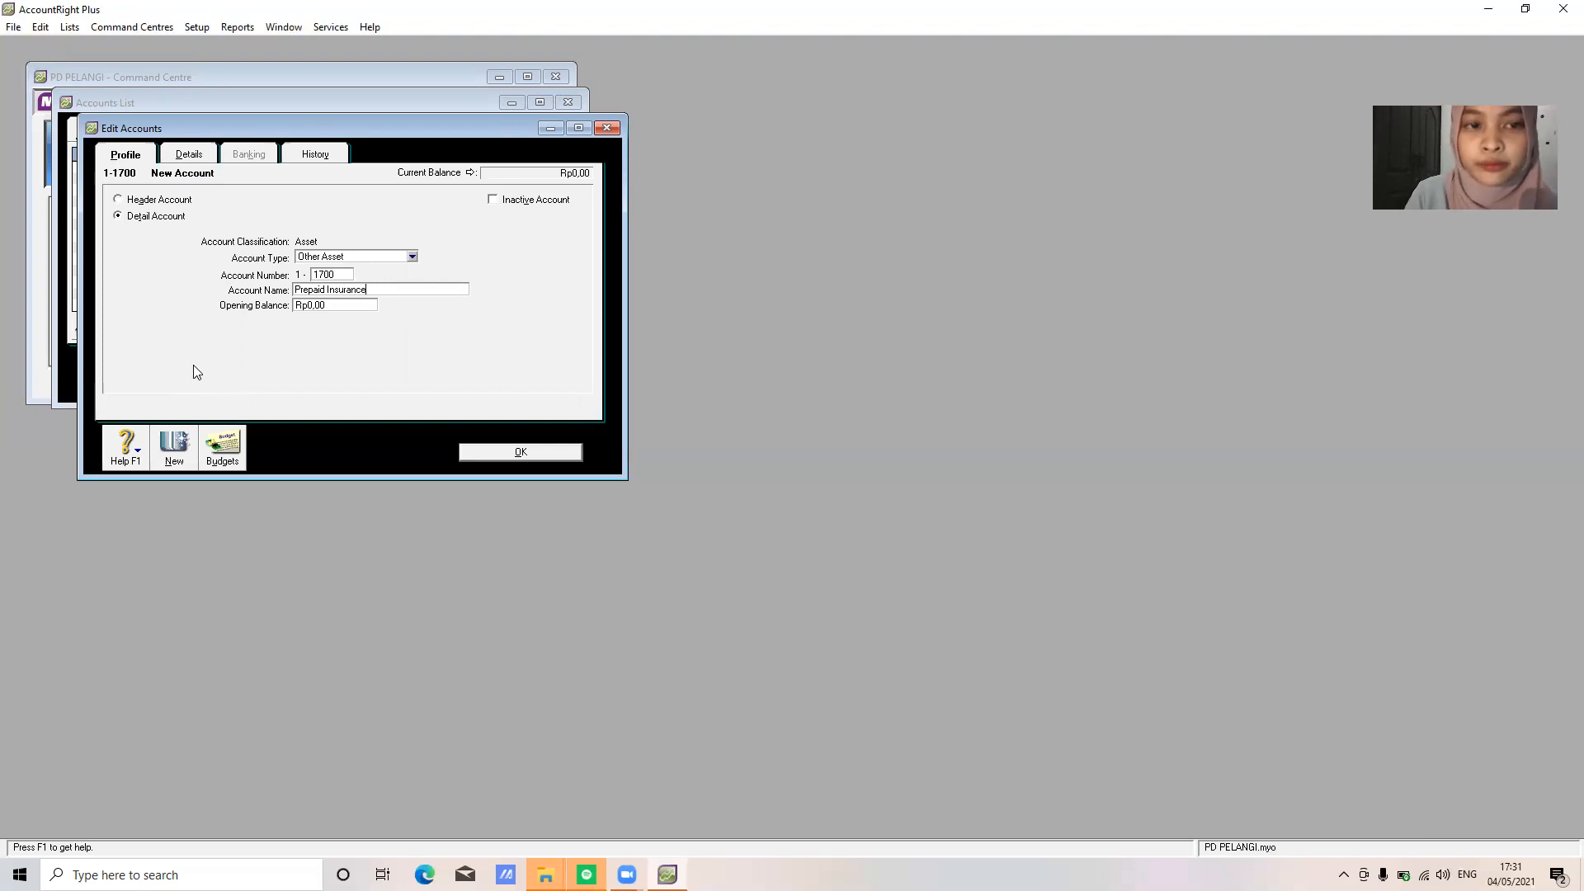
pyautogui.click(361, 259)
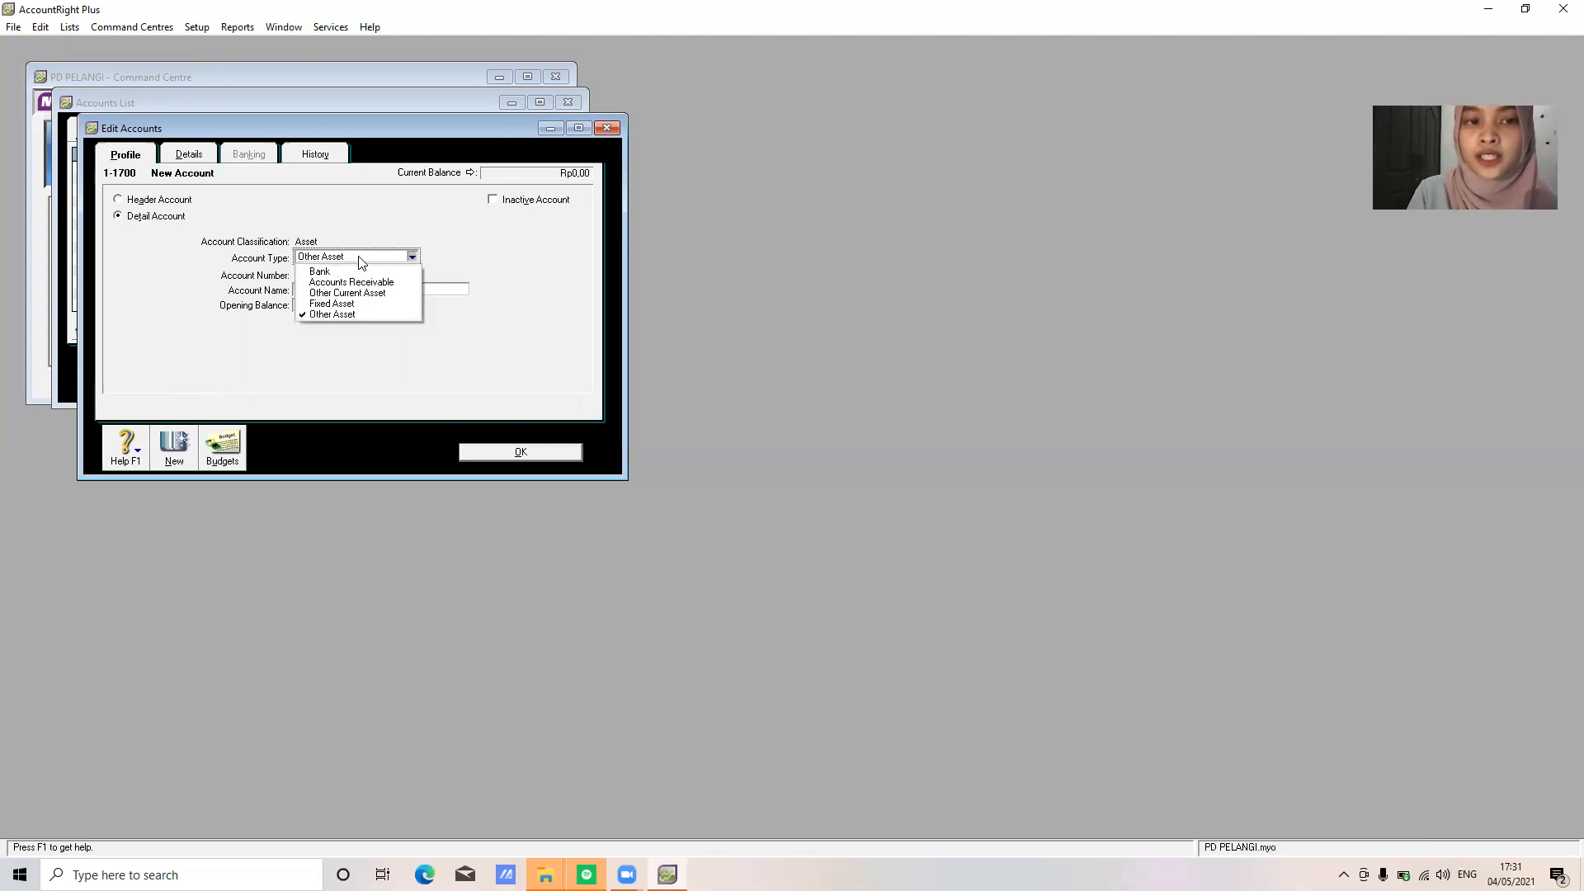
pyautogui.click(375, 292)
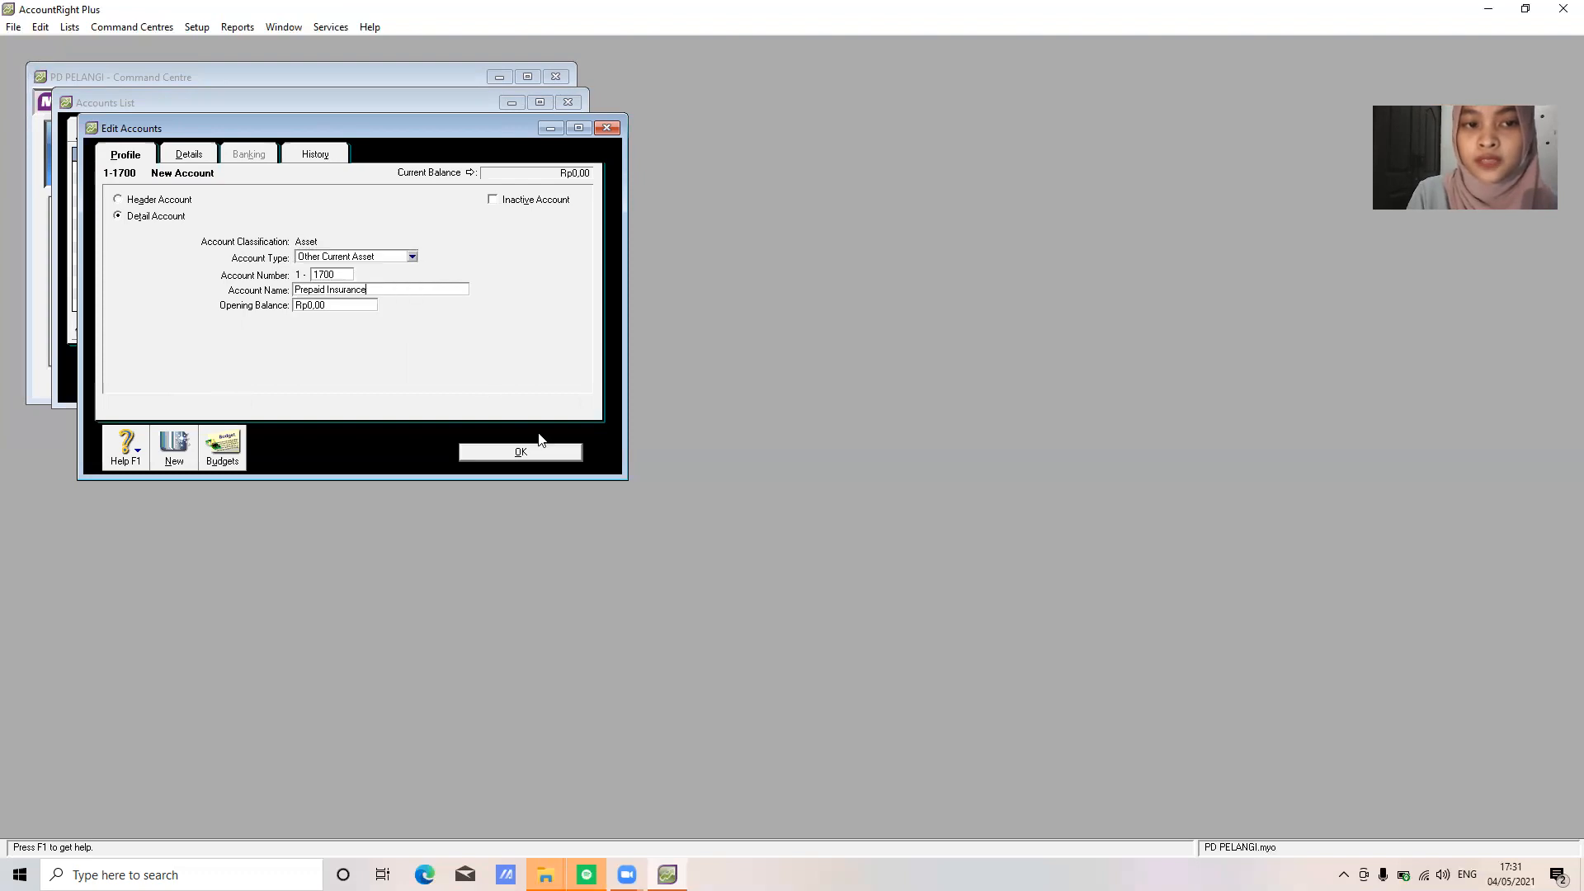
pyautogui.click(544, 453)
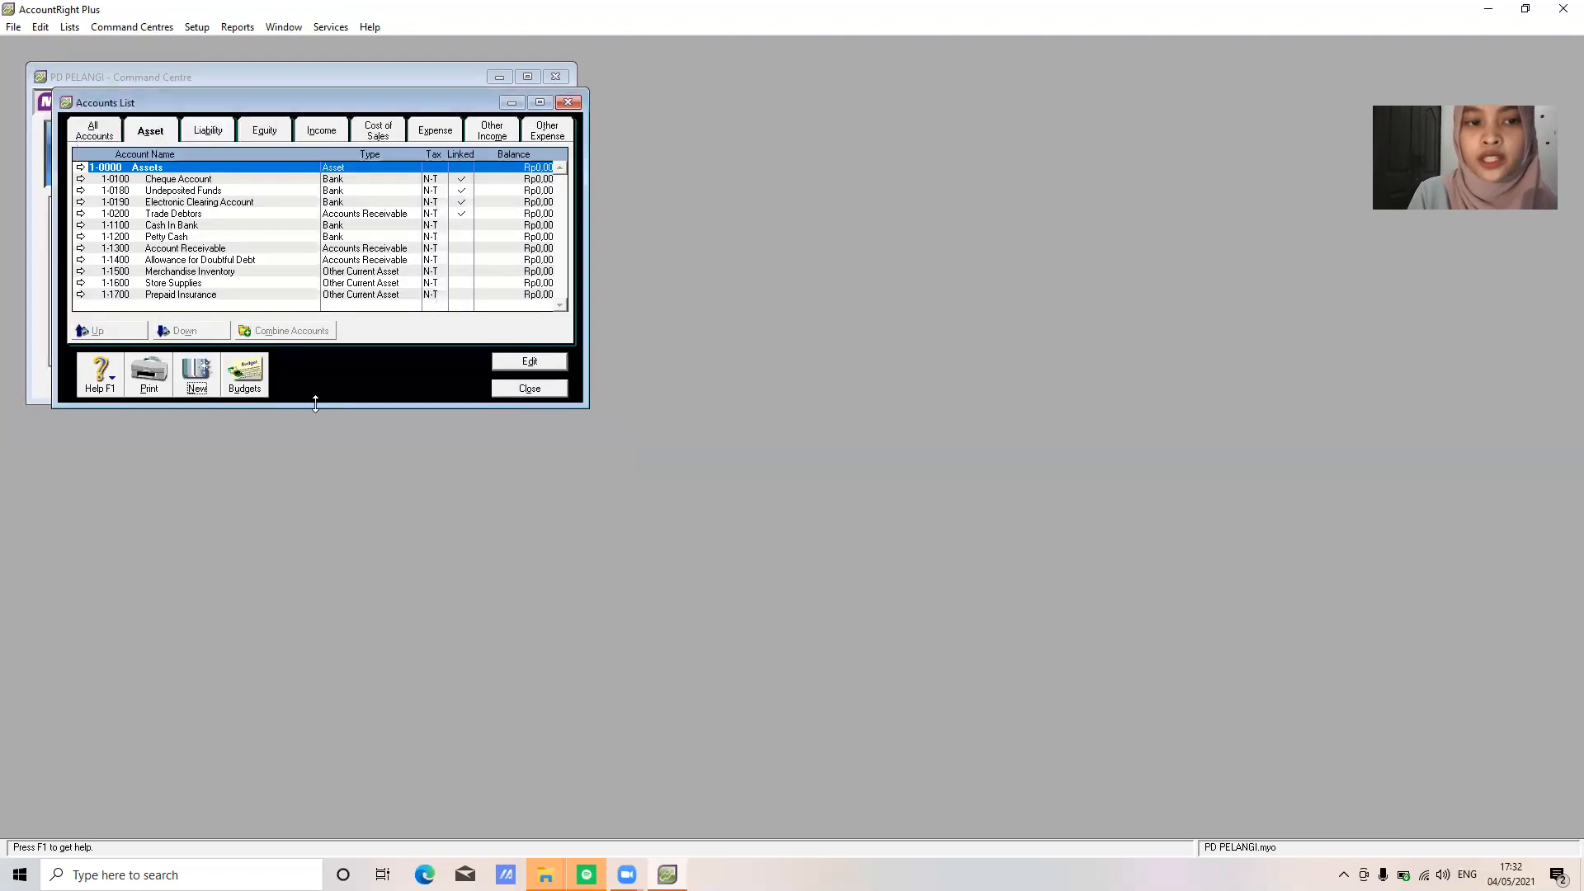
# Add 1-1800 Prepaid Rent as an Other Current Asset account
pyautogui.click(197, 372)
pyautogui.write('1')
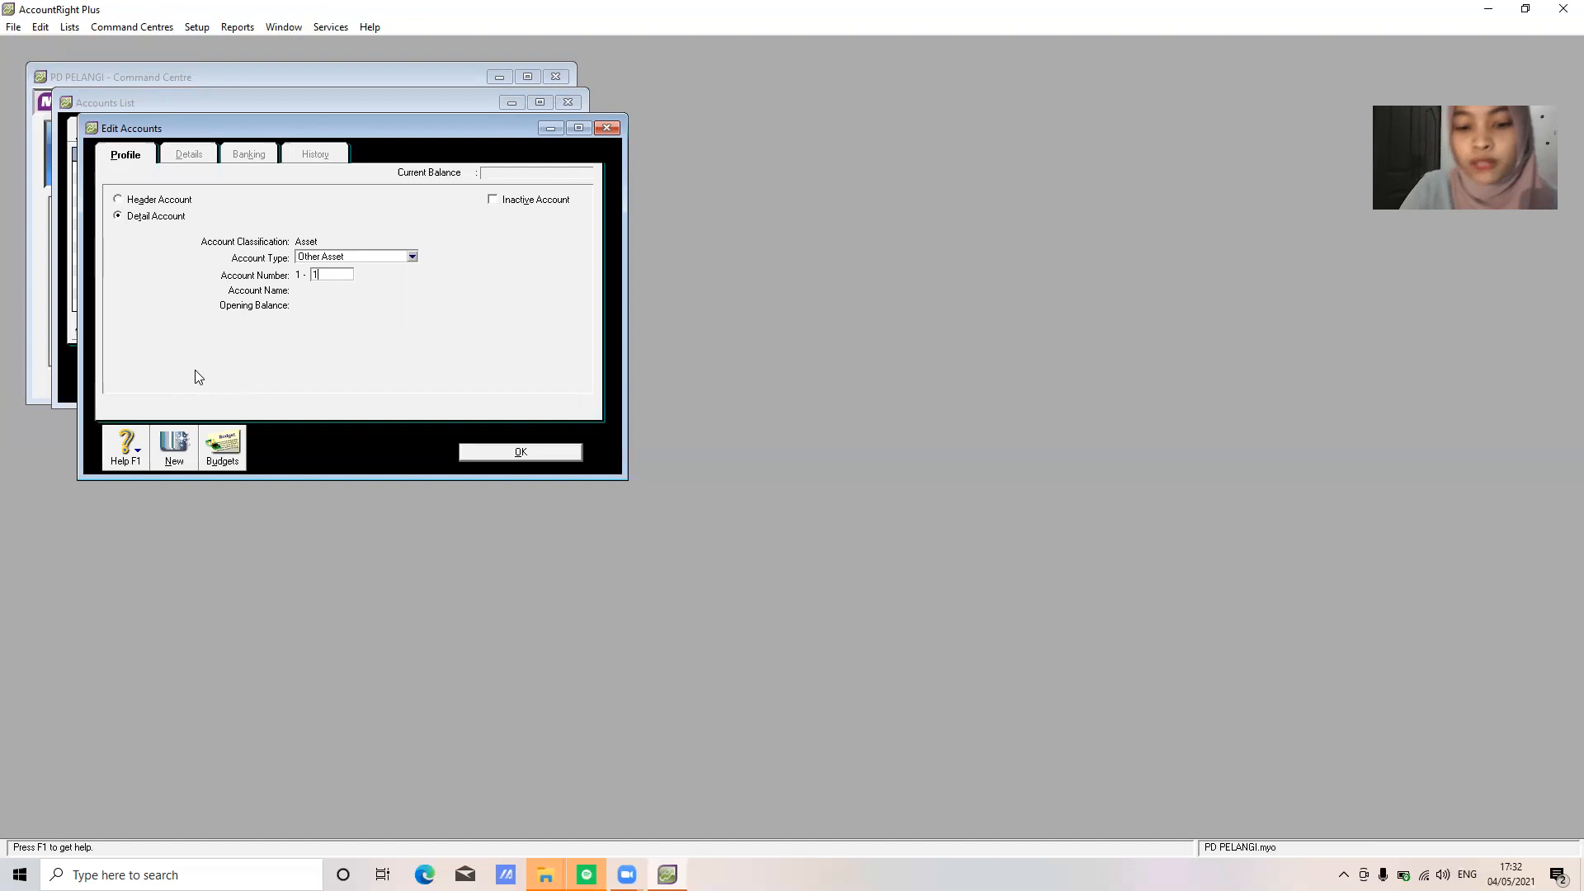
pyautogui.write('800')
pyautogui.press('Tab')
pyautogui.write('P')
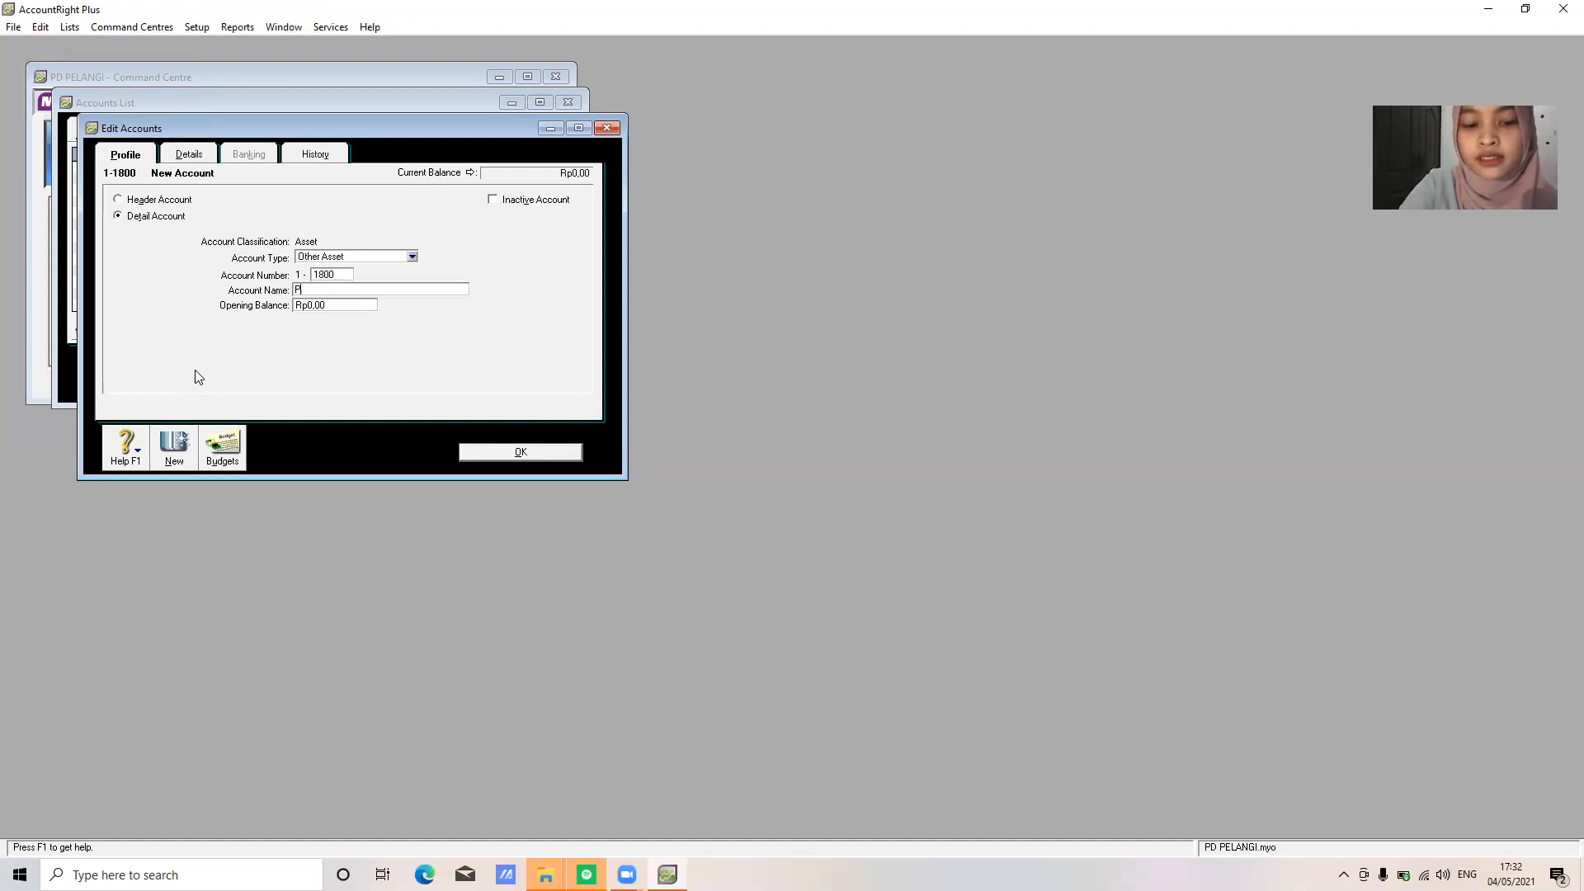
pyautogui.write('repai')
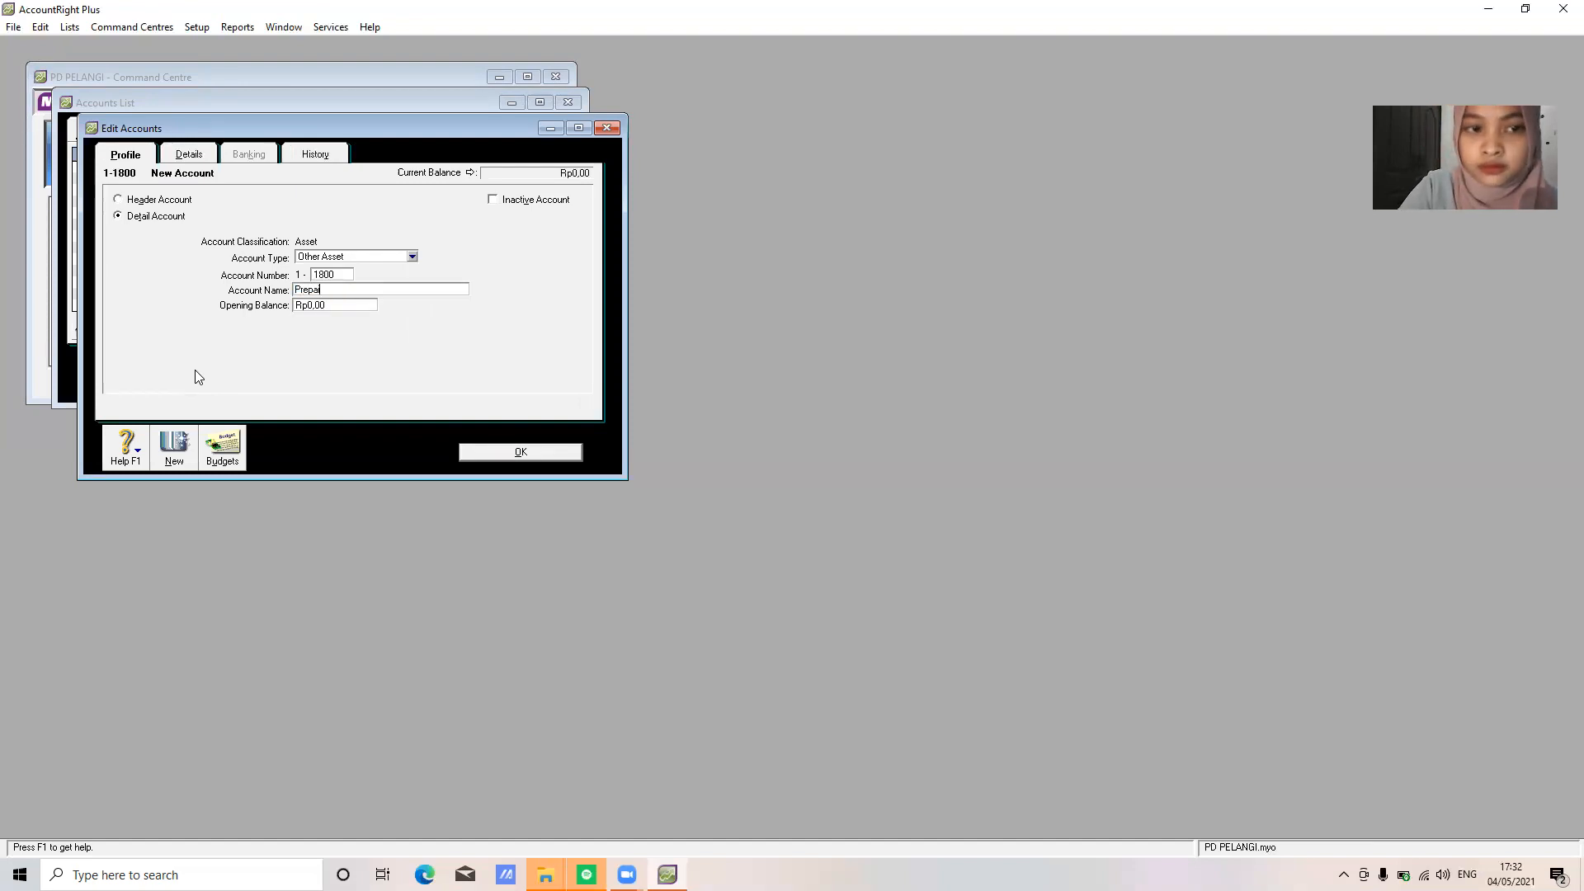
pyautogui.write('d Rent')
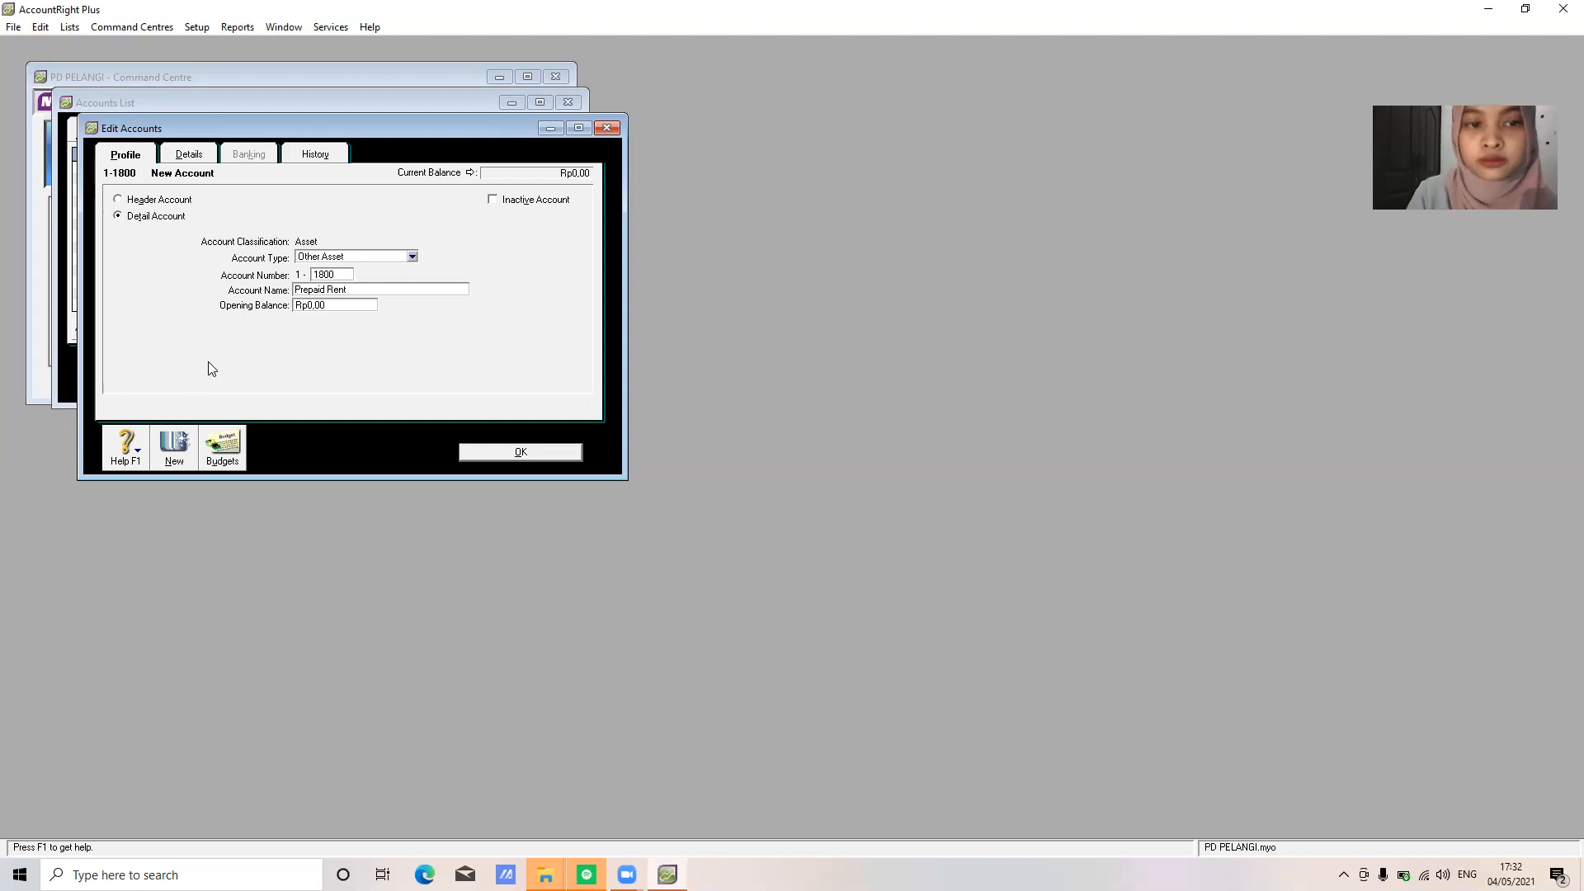
pyautogui.click(371, 257)
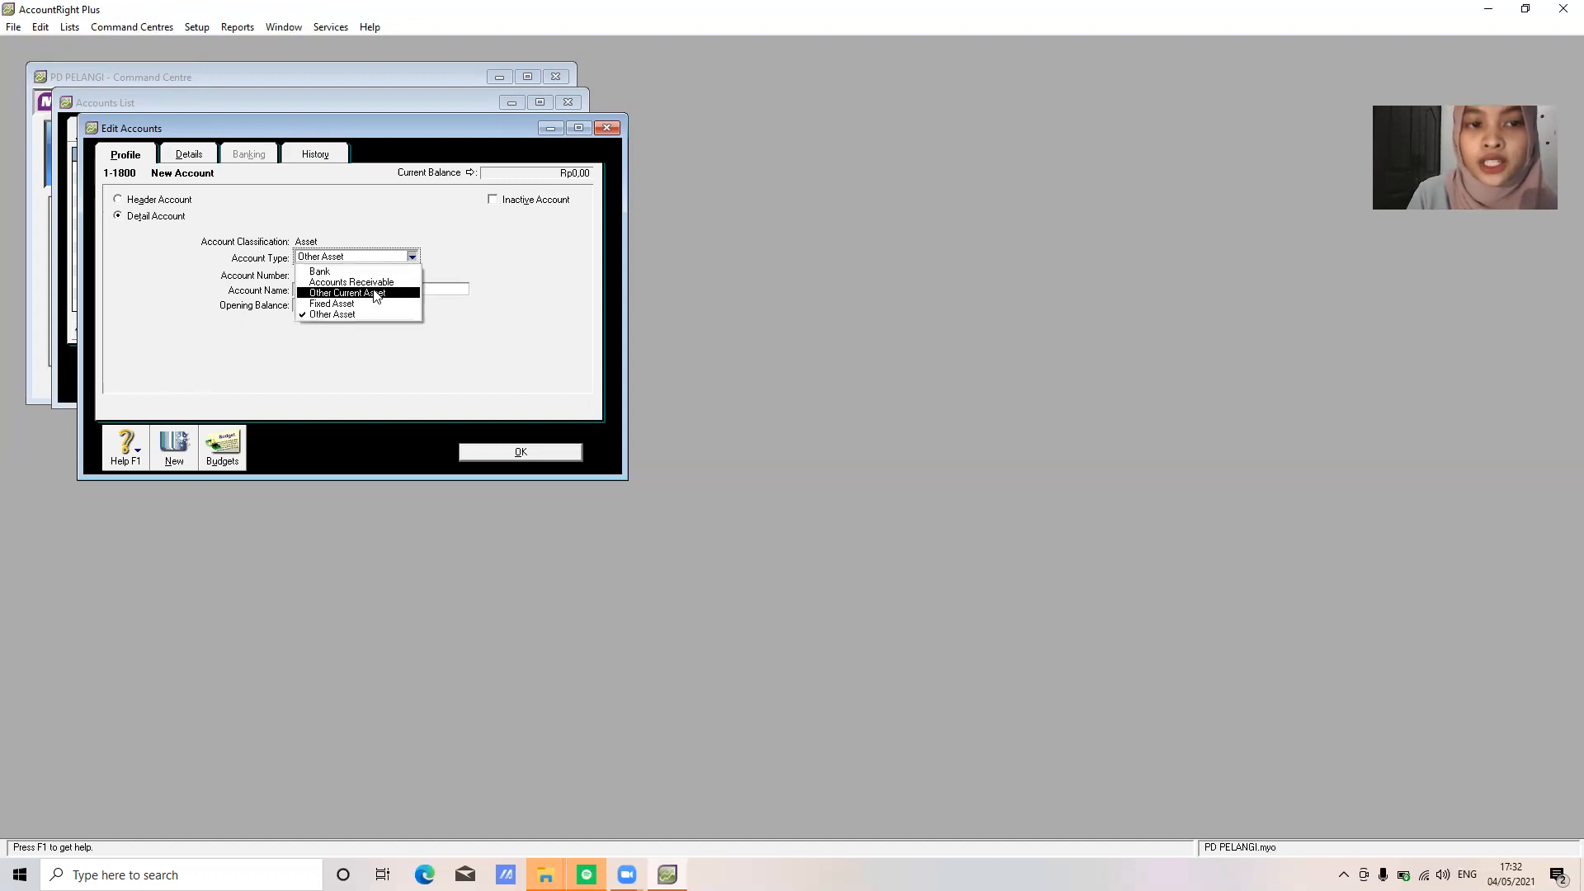
pyautogui.click(375, 294)
pyautogui.click(523, 456)
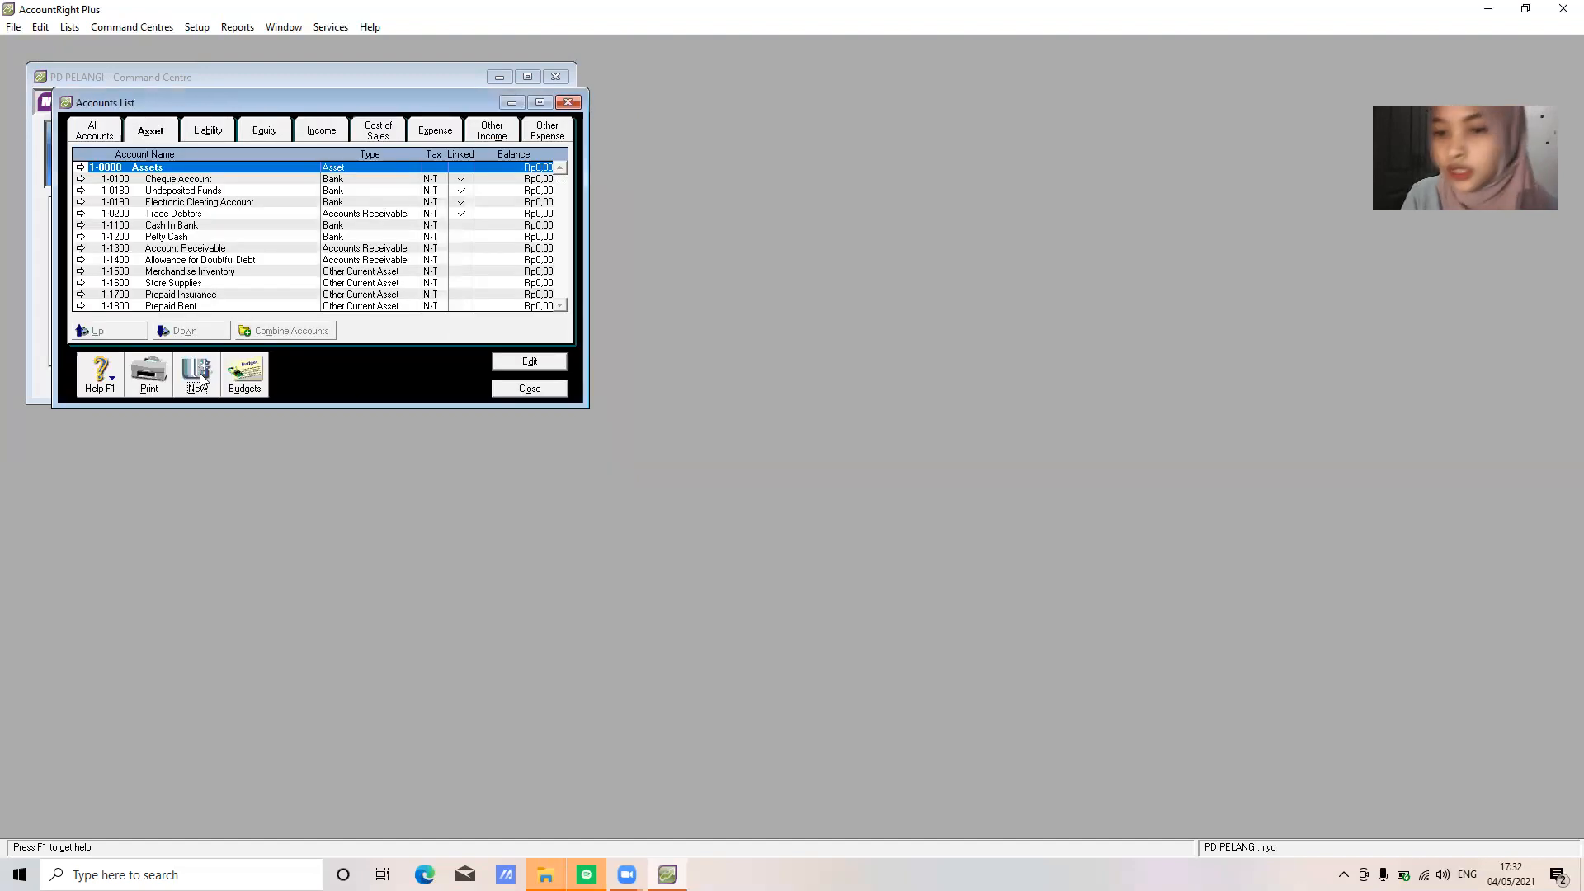
# Add 1-1900 'Prepaid Tac' as an Other Current Asset account
pyautogui.click(199, 373)
pyautogui.write('1900')
pyautogui.press('Tab')
pyautogui.write('Prepaid ')
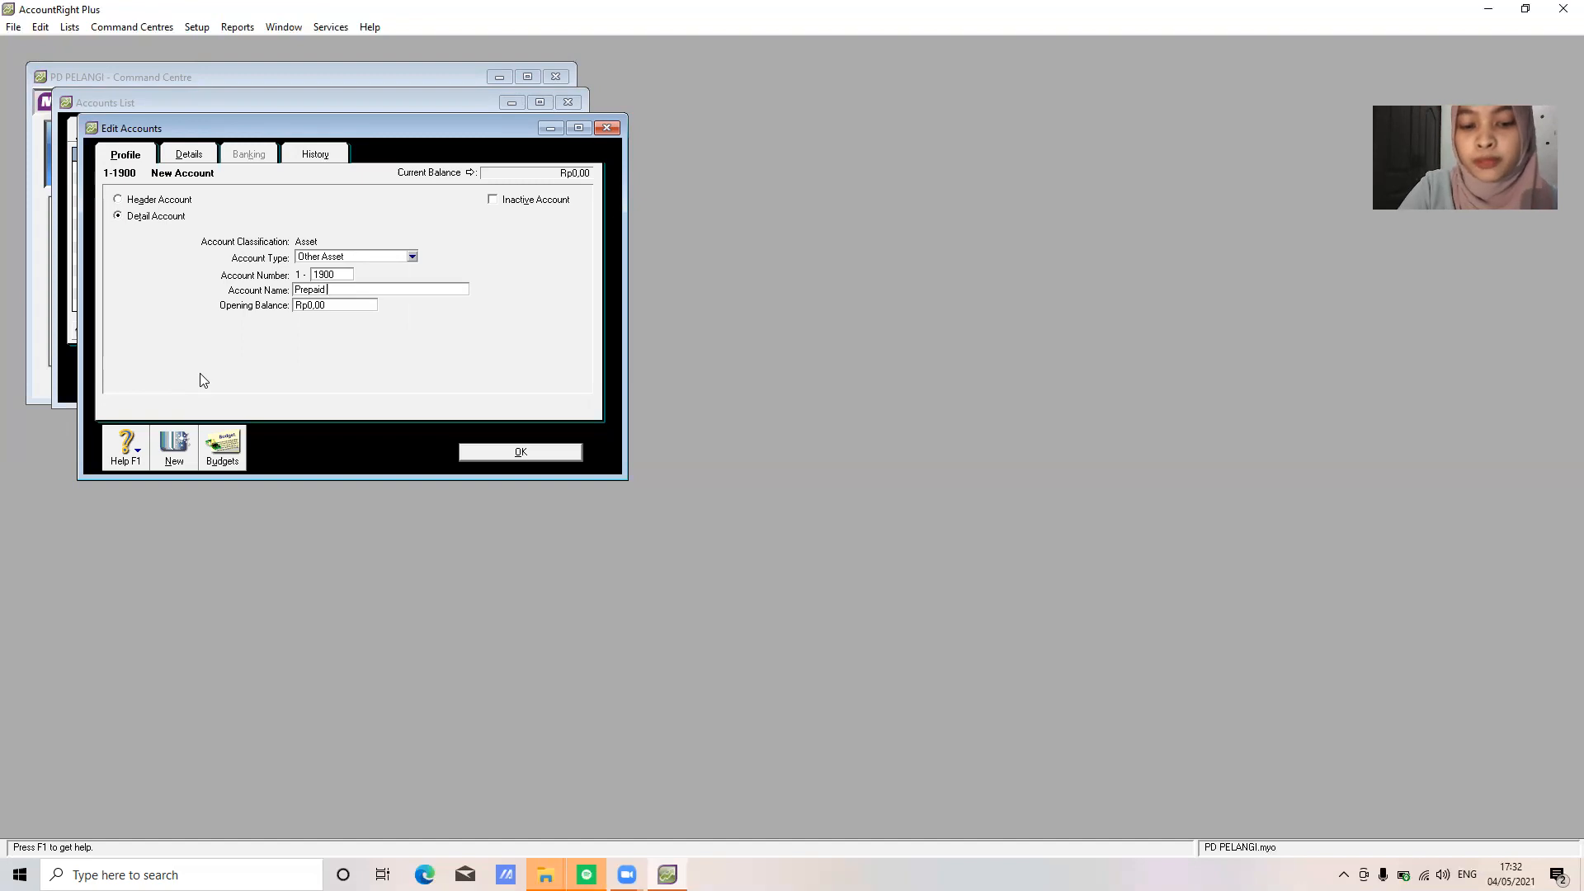
pyautogui.write('Tac')
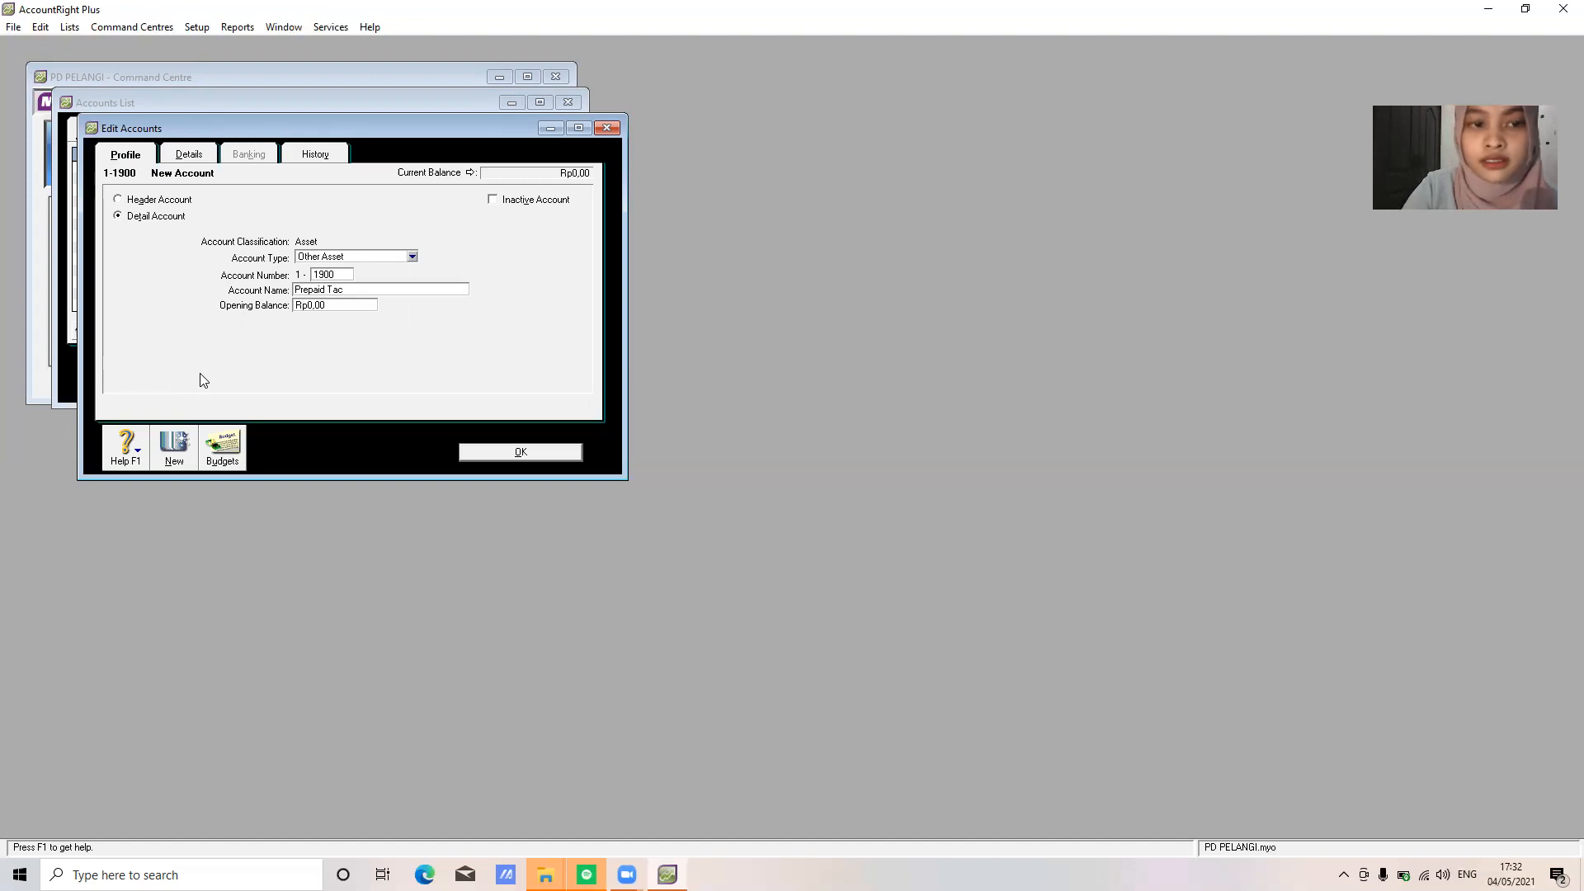
pyautogui.click(383, 257)
pyautogui.click(363, 293)
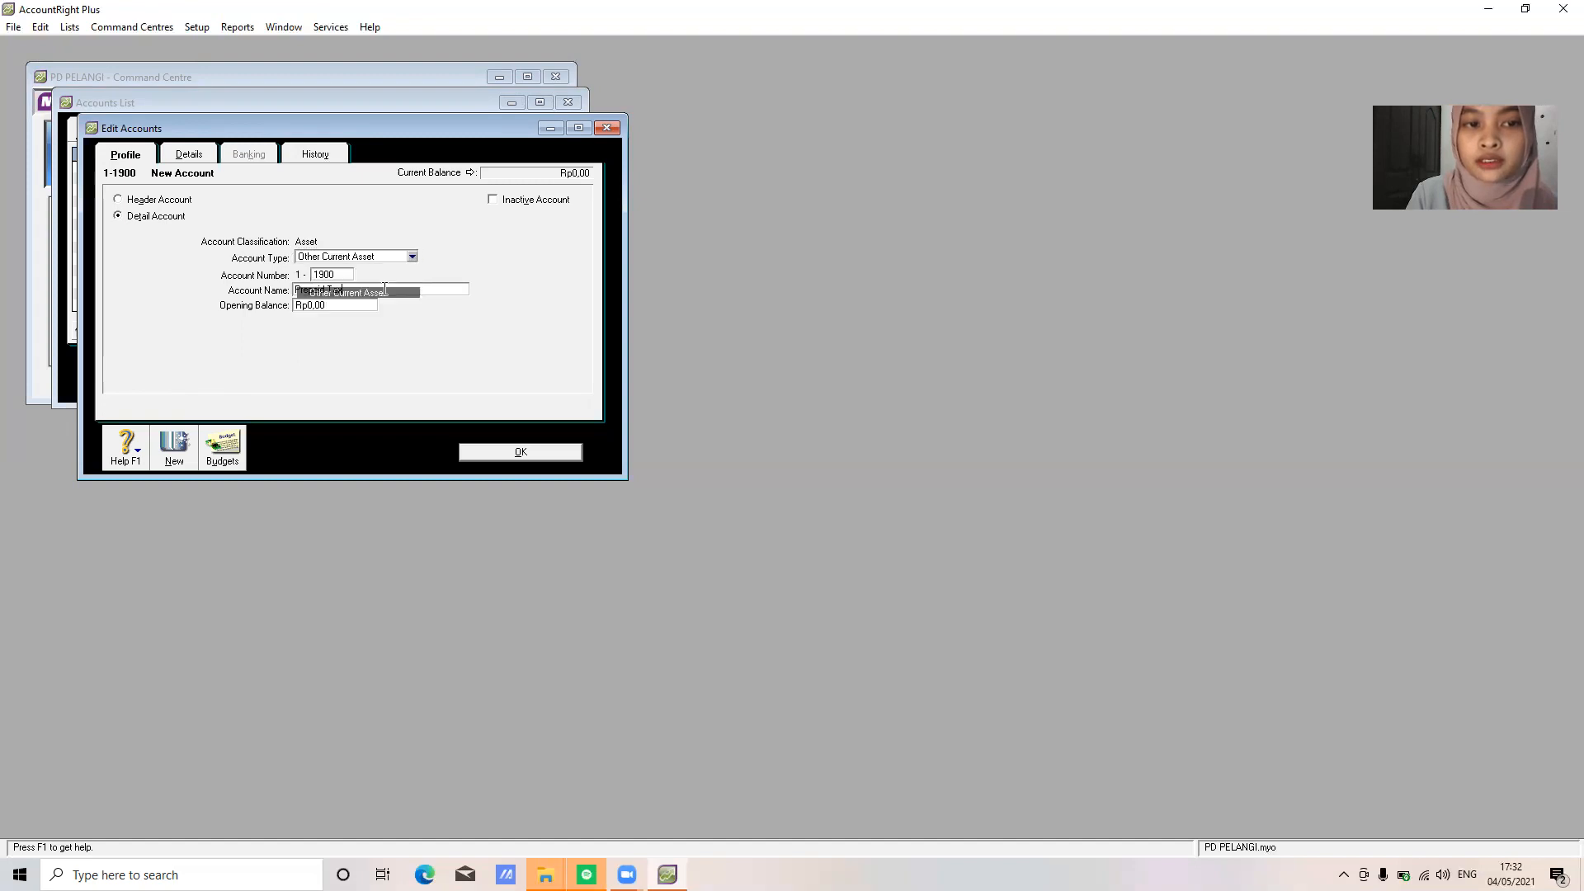
pyautogui.click(524, 453)
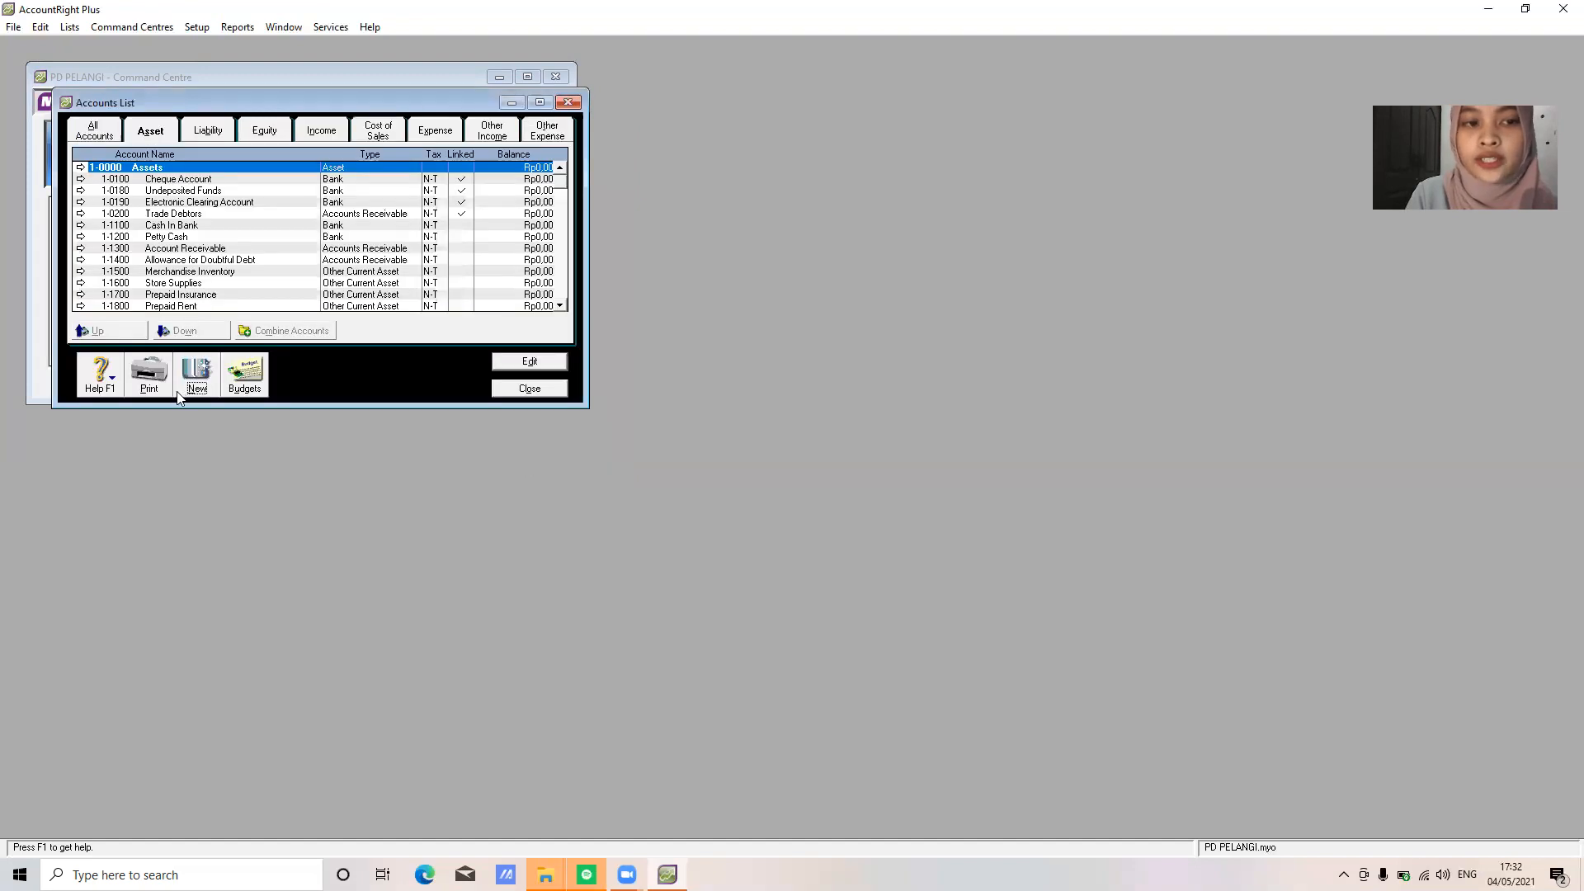
# Add 1-2100 Equipment at Cost as a Fixed Asset account
pyautogui.click(197, 380)
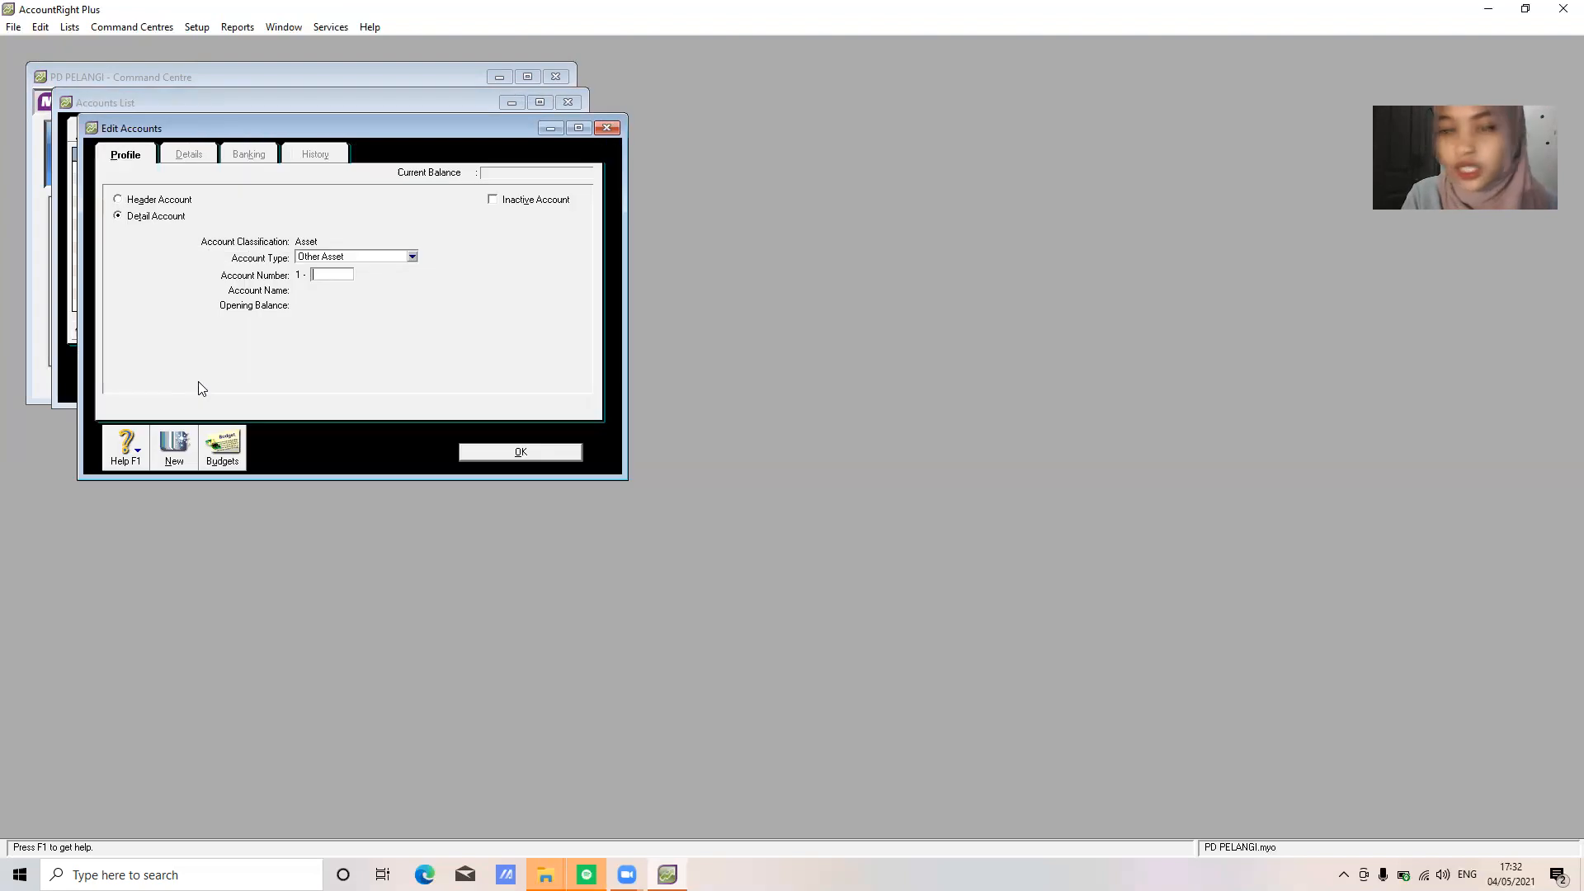
pyautogui.write('2100')
pyautogui.press('Tab')
pyautogui.write('E')
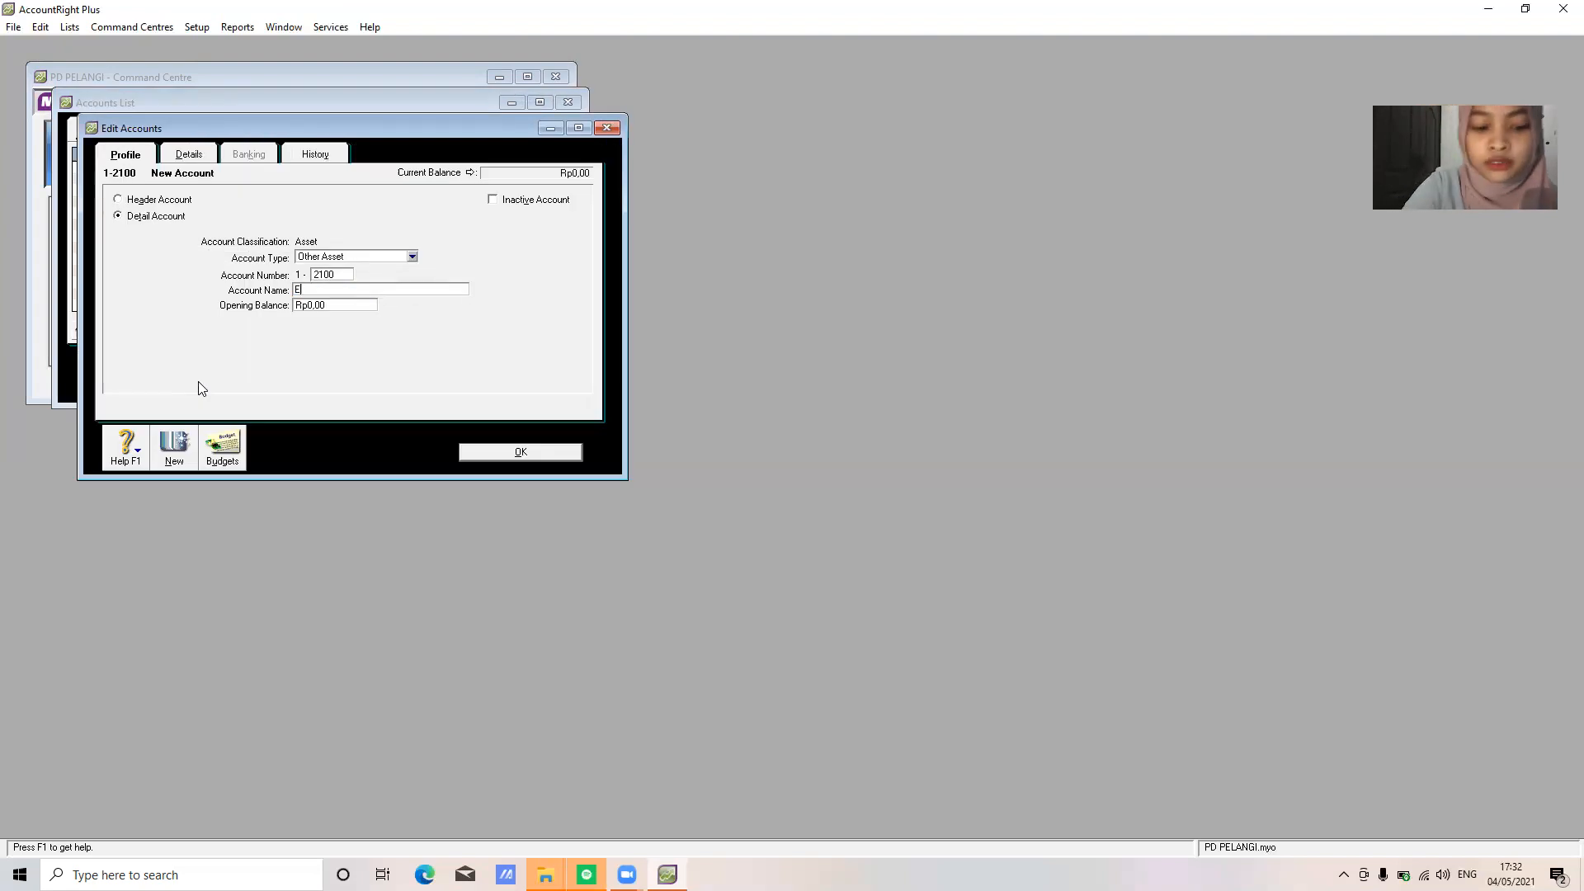
pyautogui.write('quipment at Cost')
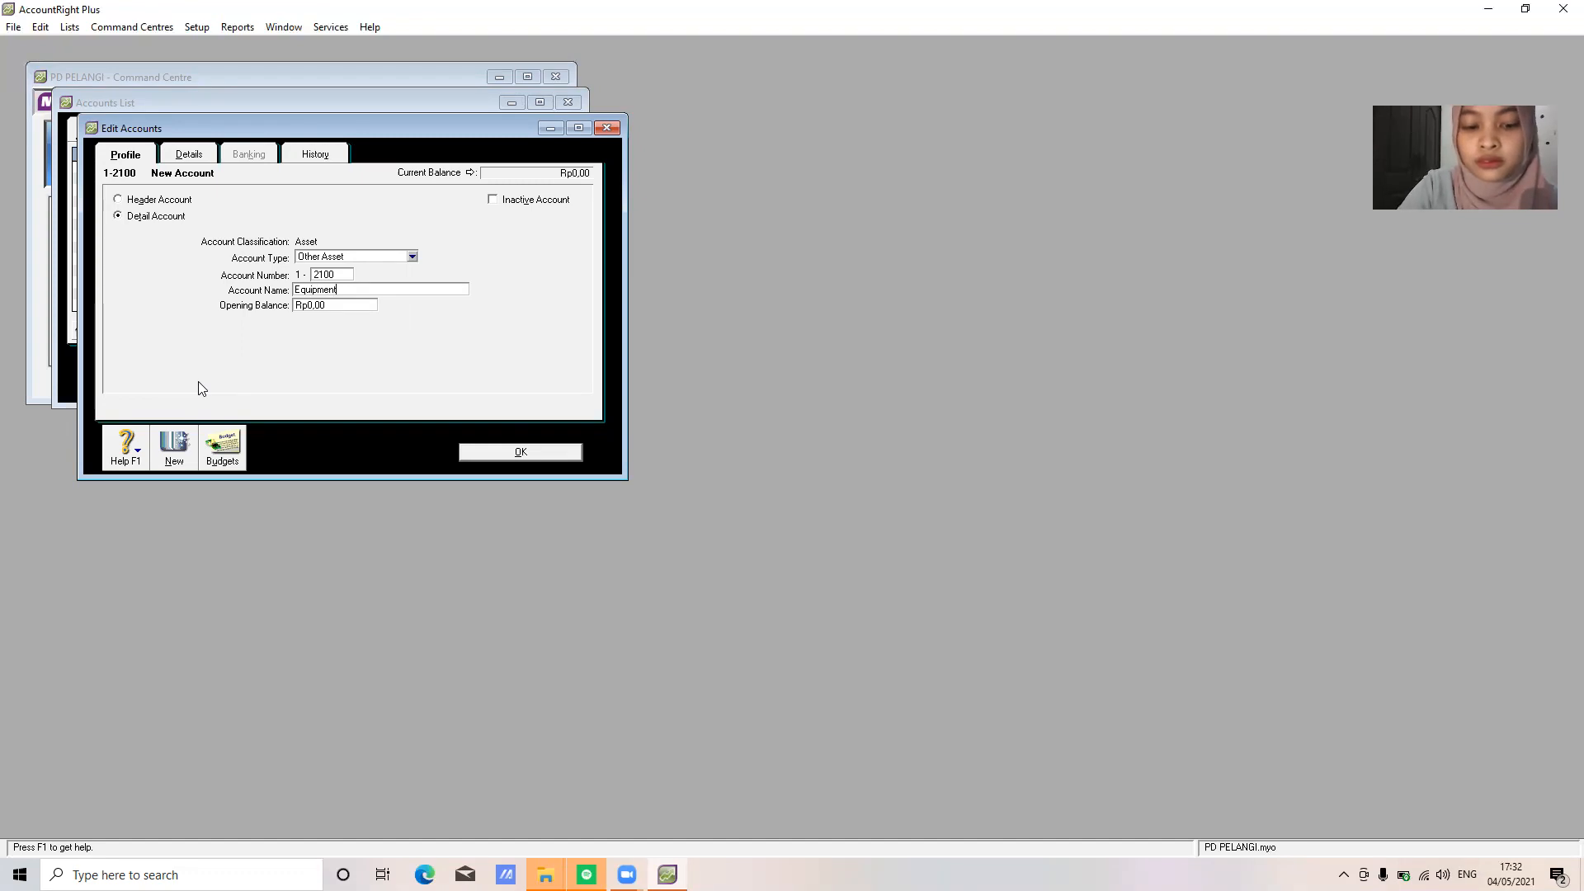
pyautogui.click(412, 256)
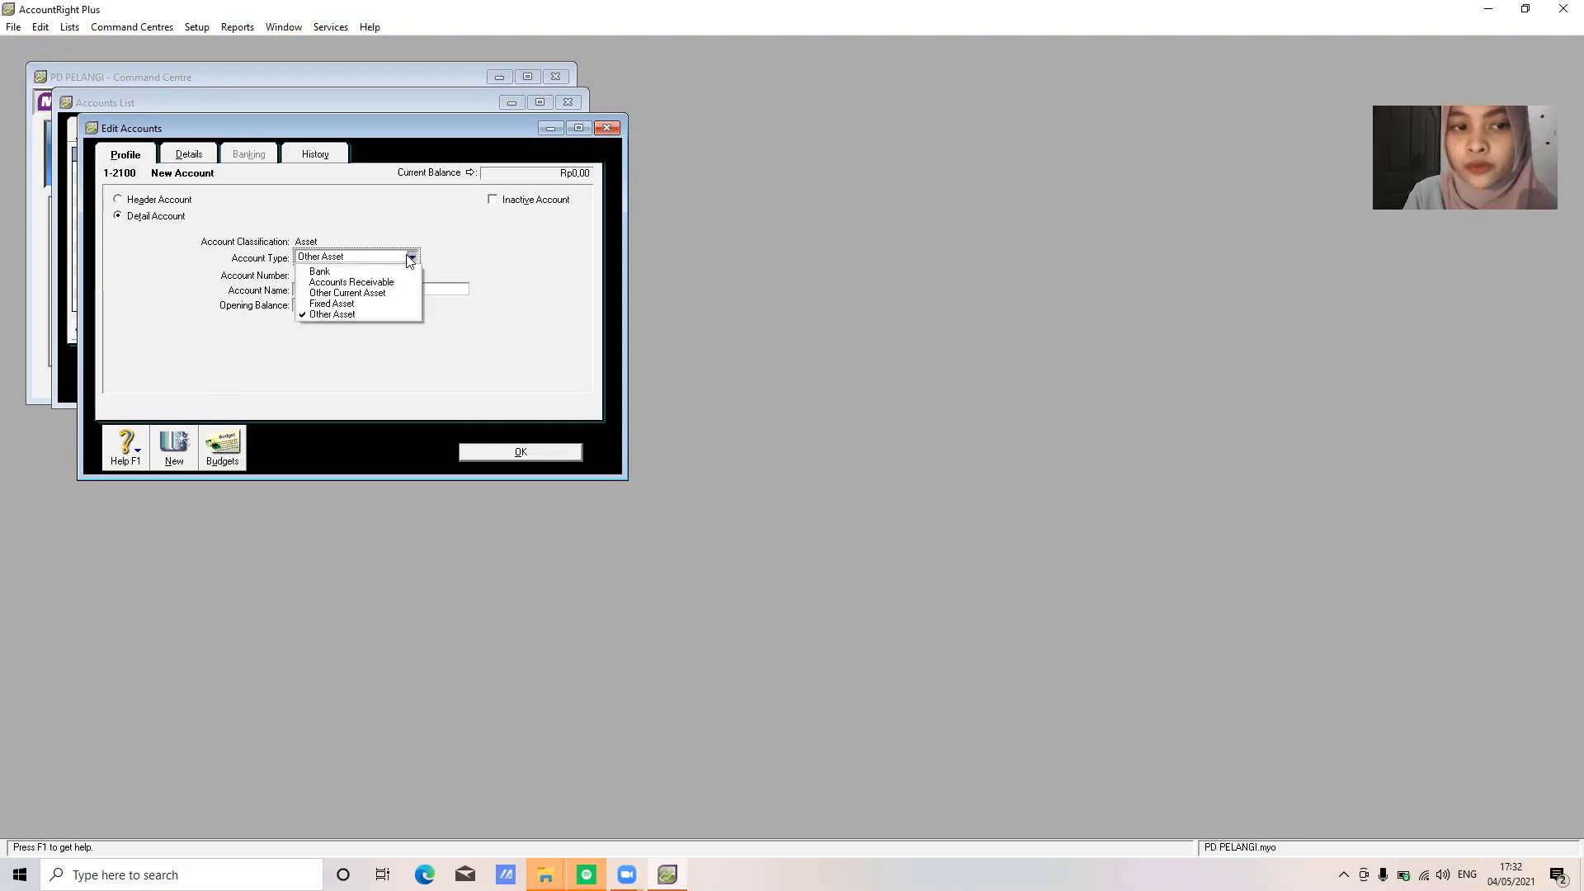
pyautogui.click(390, 304)
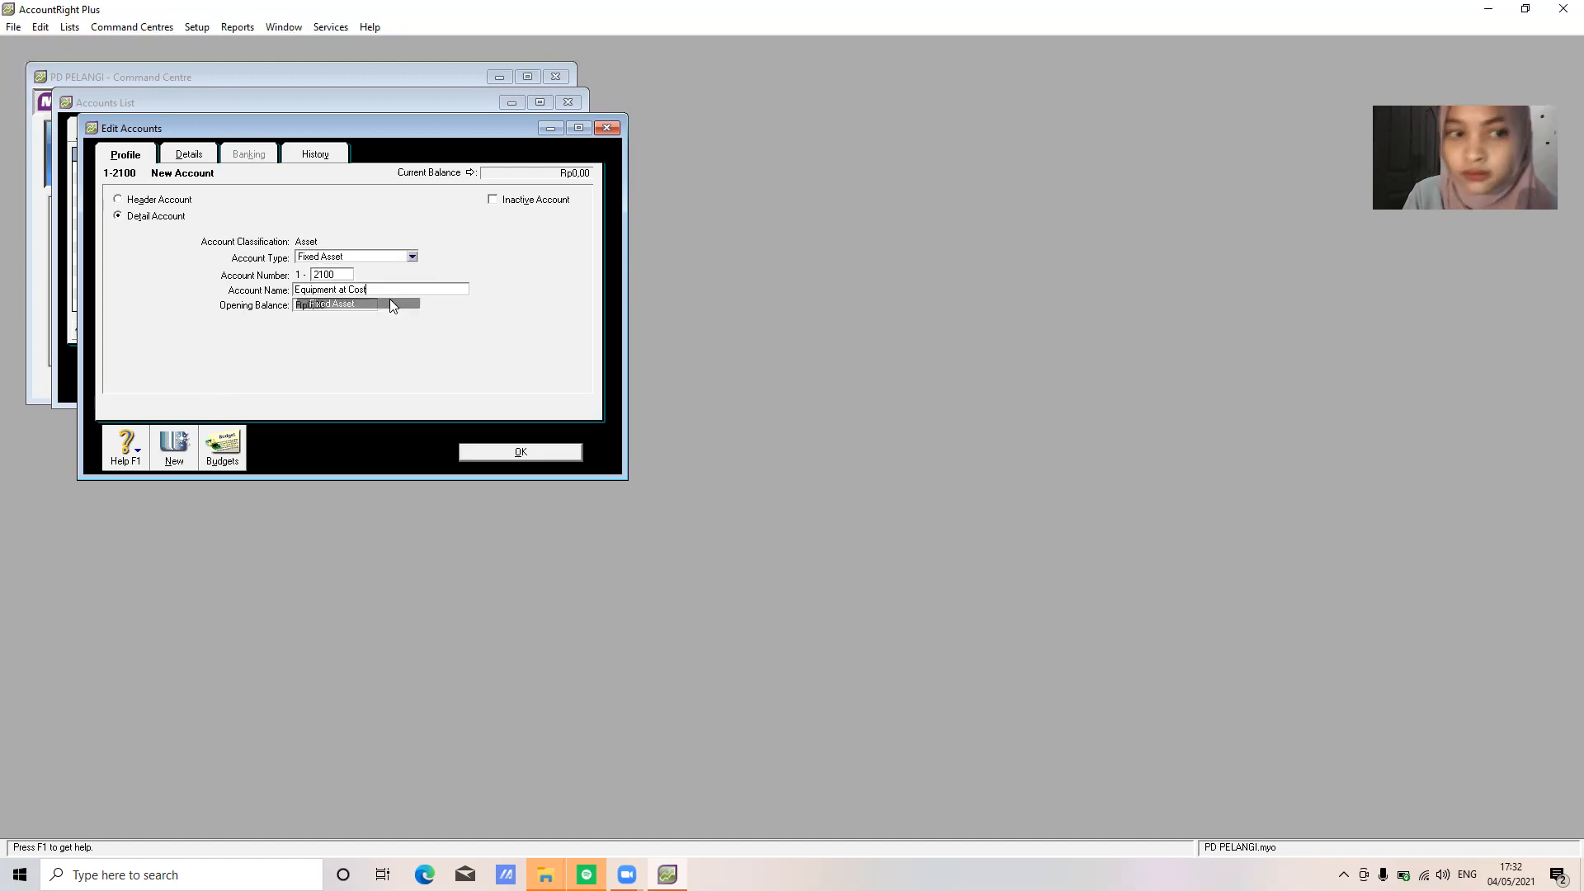
pyautogui.click(529, 452)
# Add 1-2110 Equipment Accum Depr as a Fixed Asset account
pyautogui.click(198, 381)
pyautogui.write('2110')
pyautogui.press('Tab')
pyautogui.write('Equipmen')
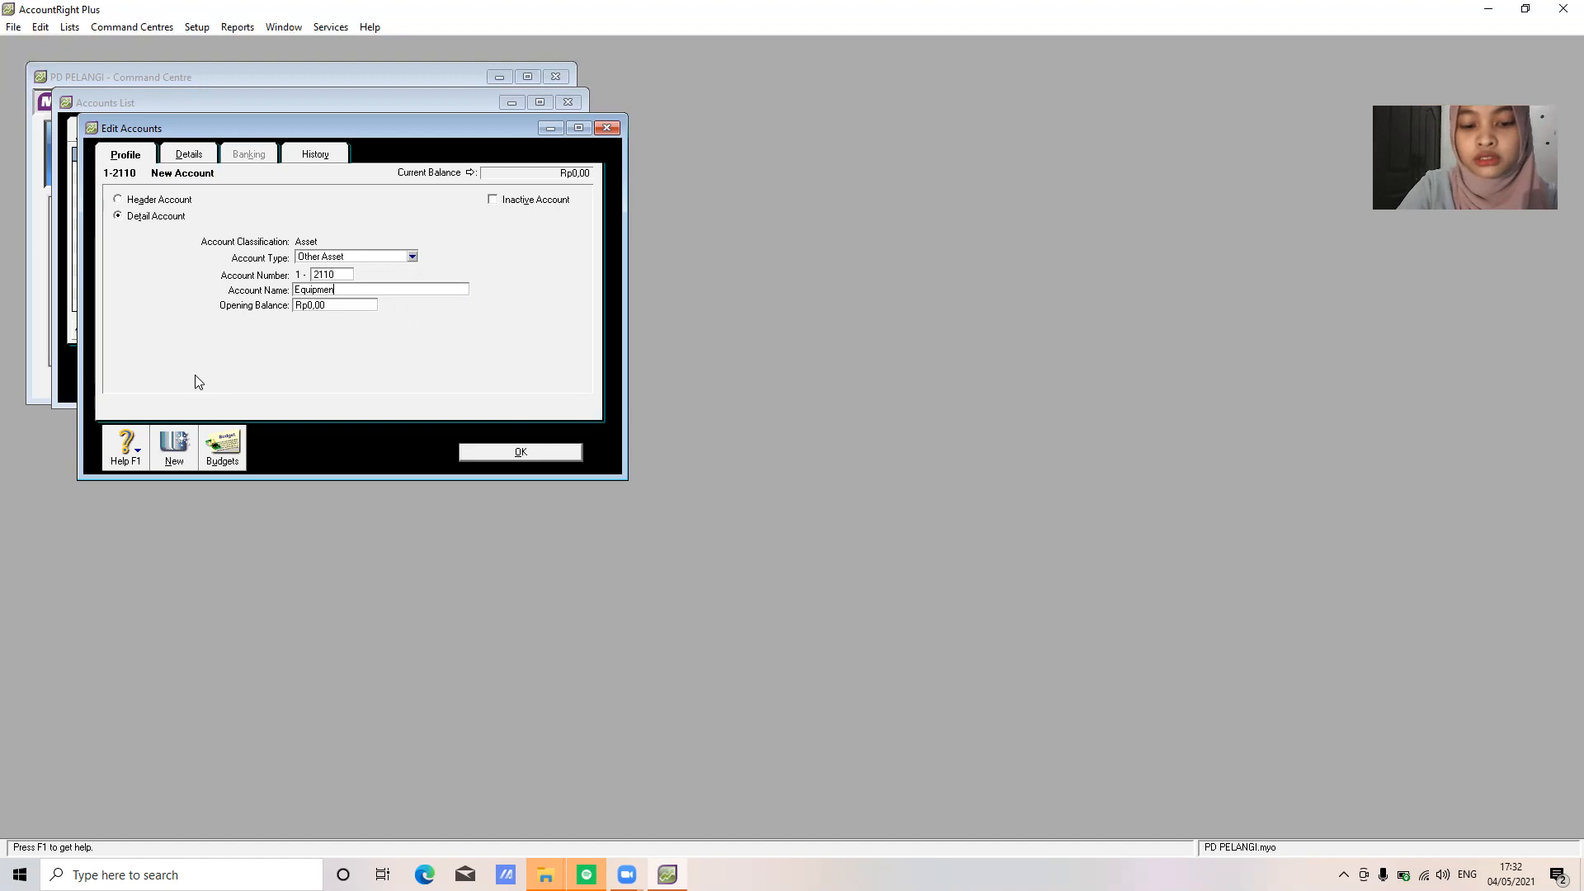
pyautogui.write('t Accu')
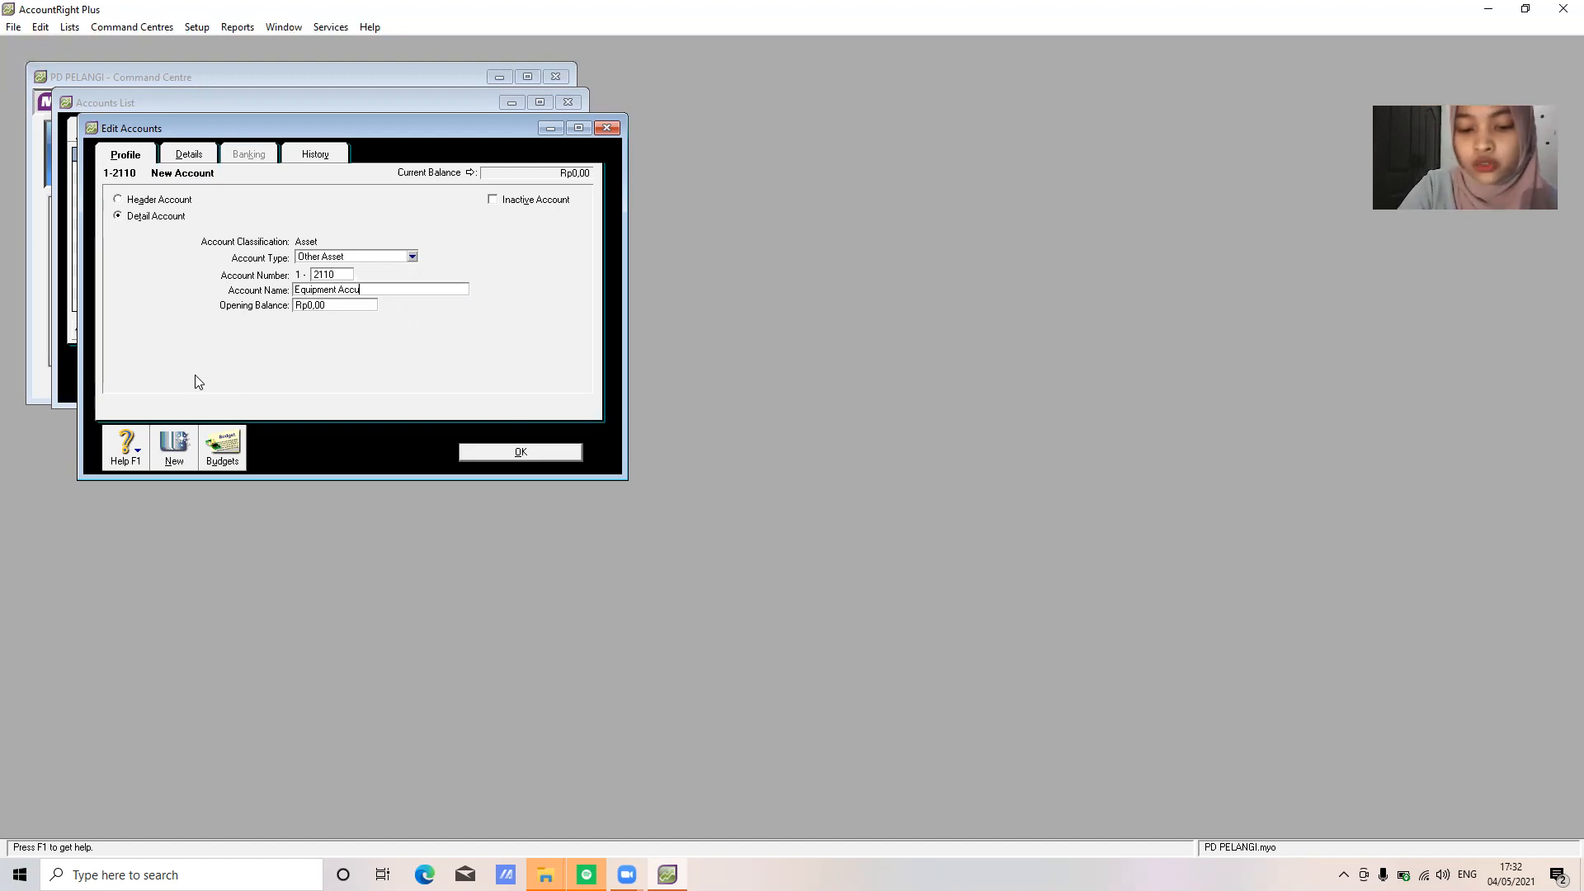
pyautogui.write('m Depr')
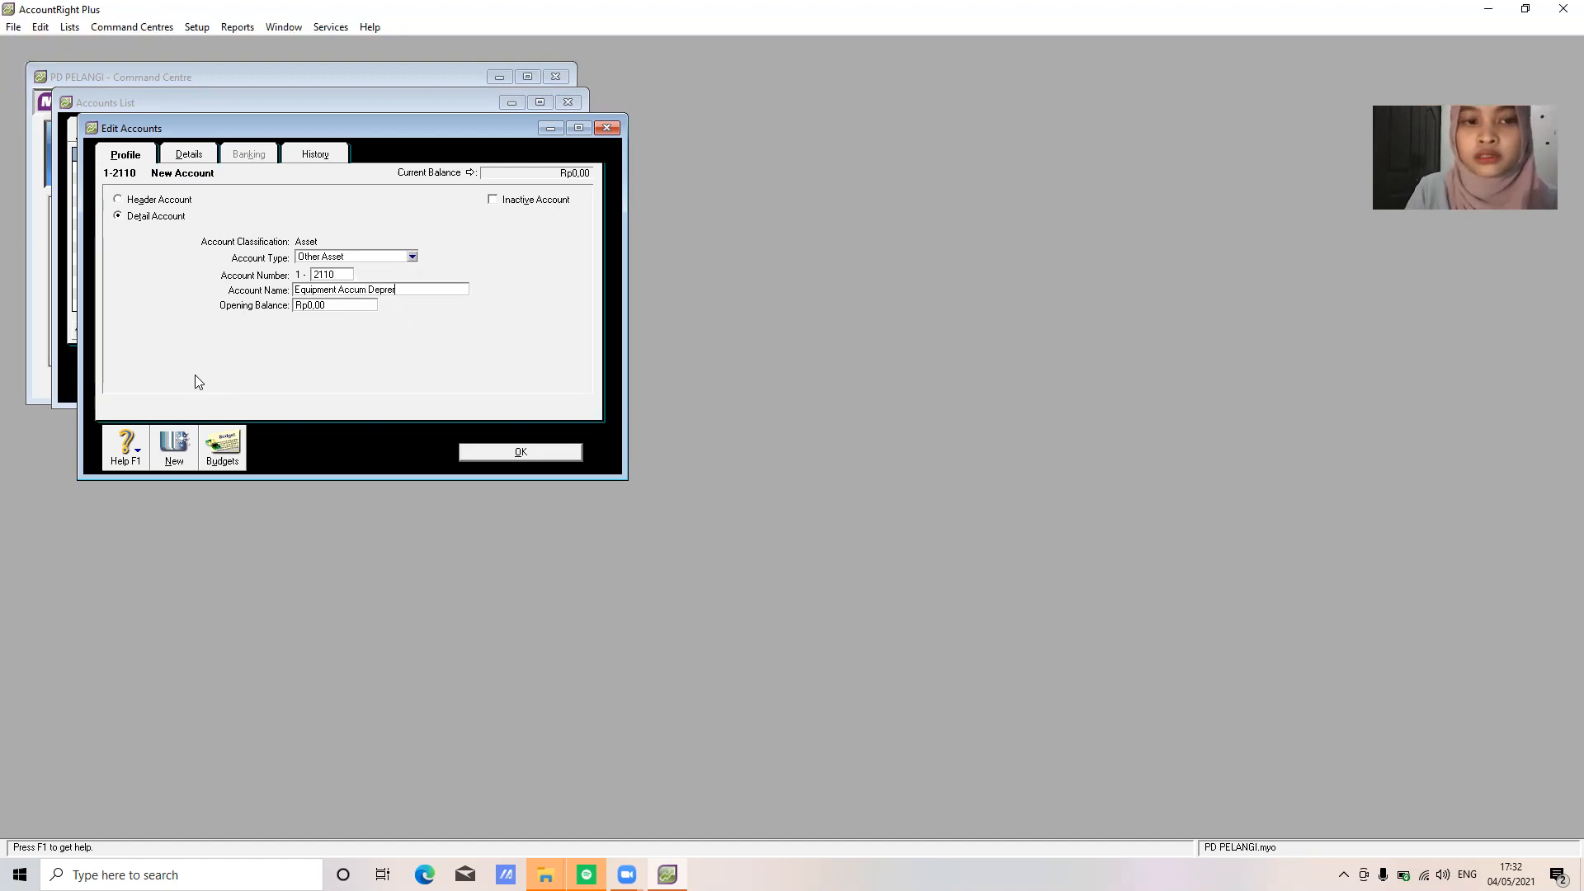
pyautogui.click(353, 256)
pyautogui.click(363, 303)
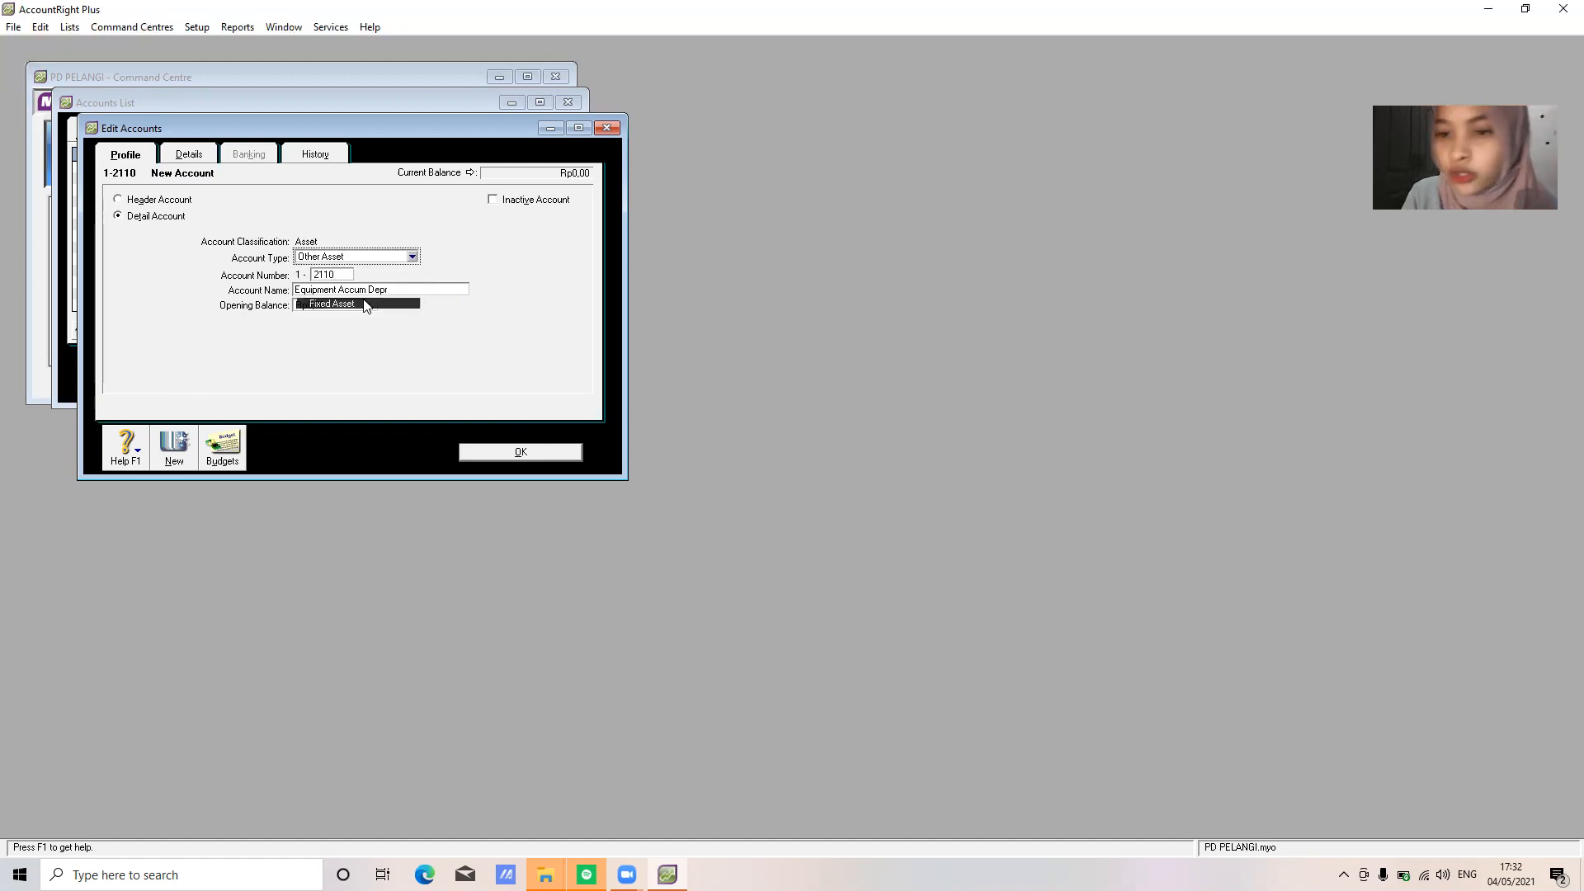
pyautogui.click(511, 452)
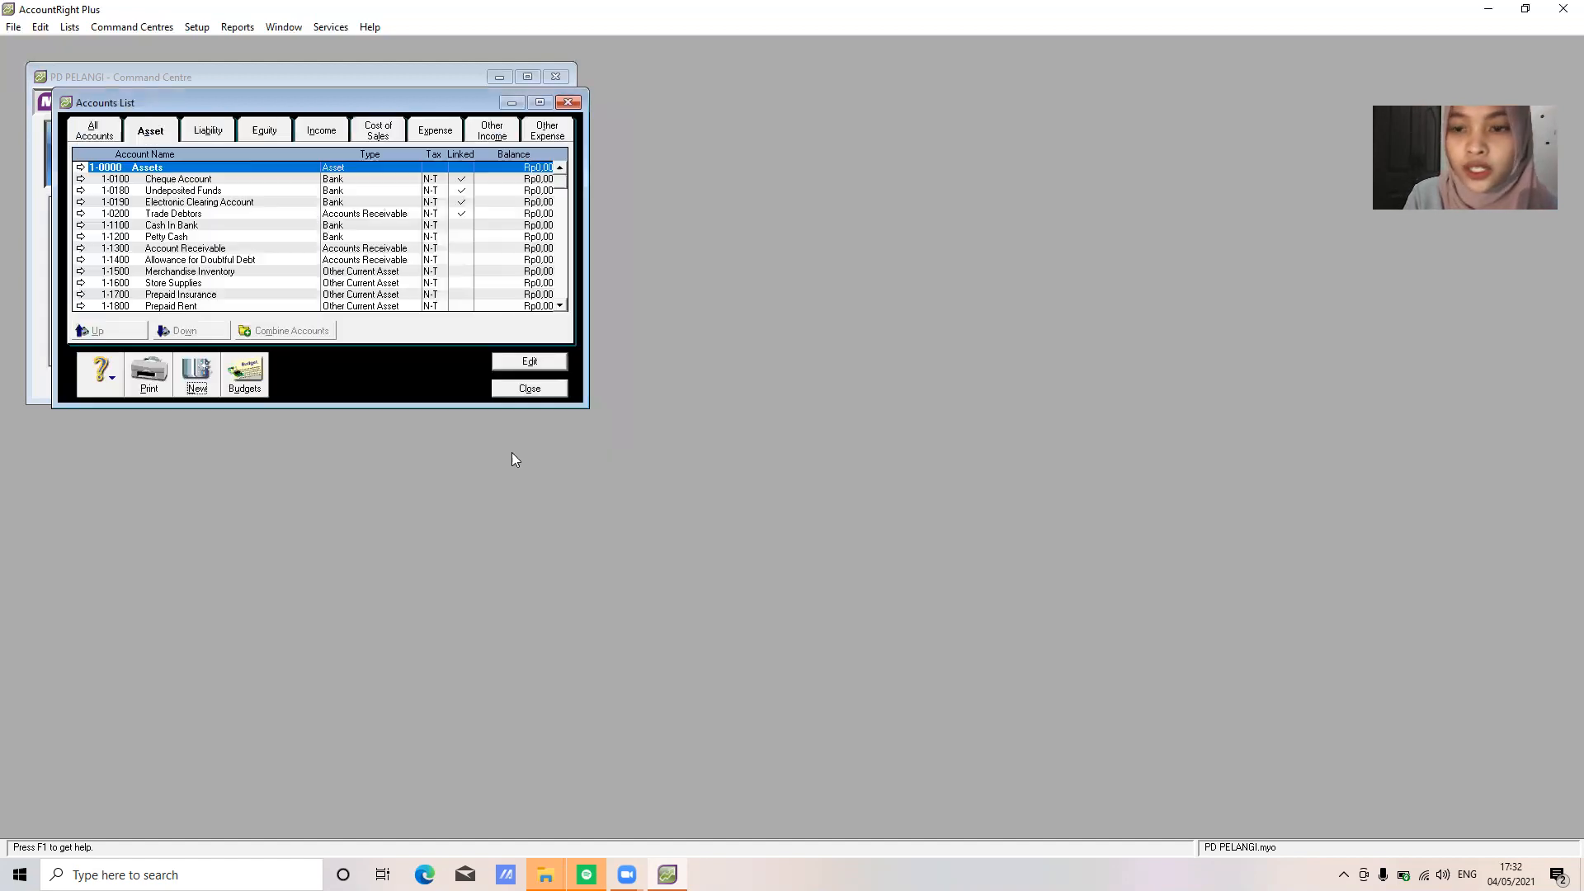
# In the Liability tab, add 2-1100 Account Payable with the Accounts Payable type
pyautogui.click(221, 128)
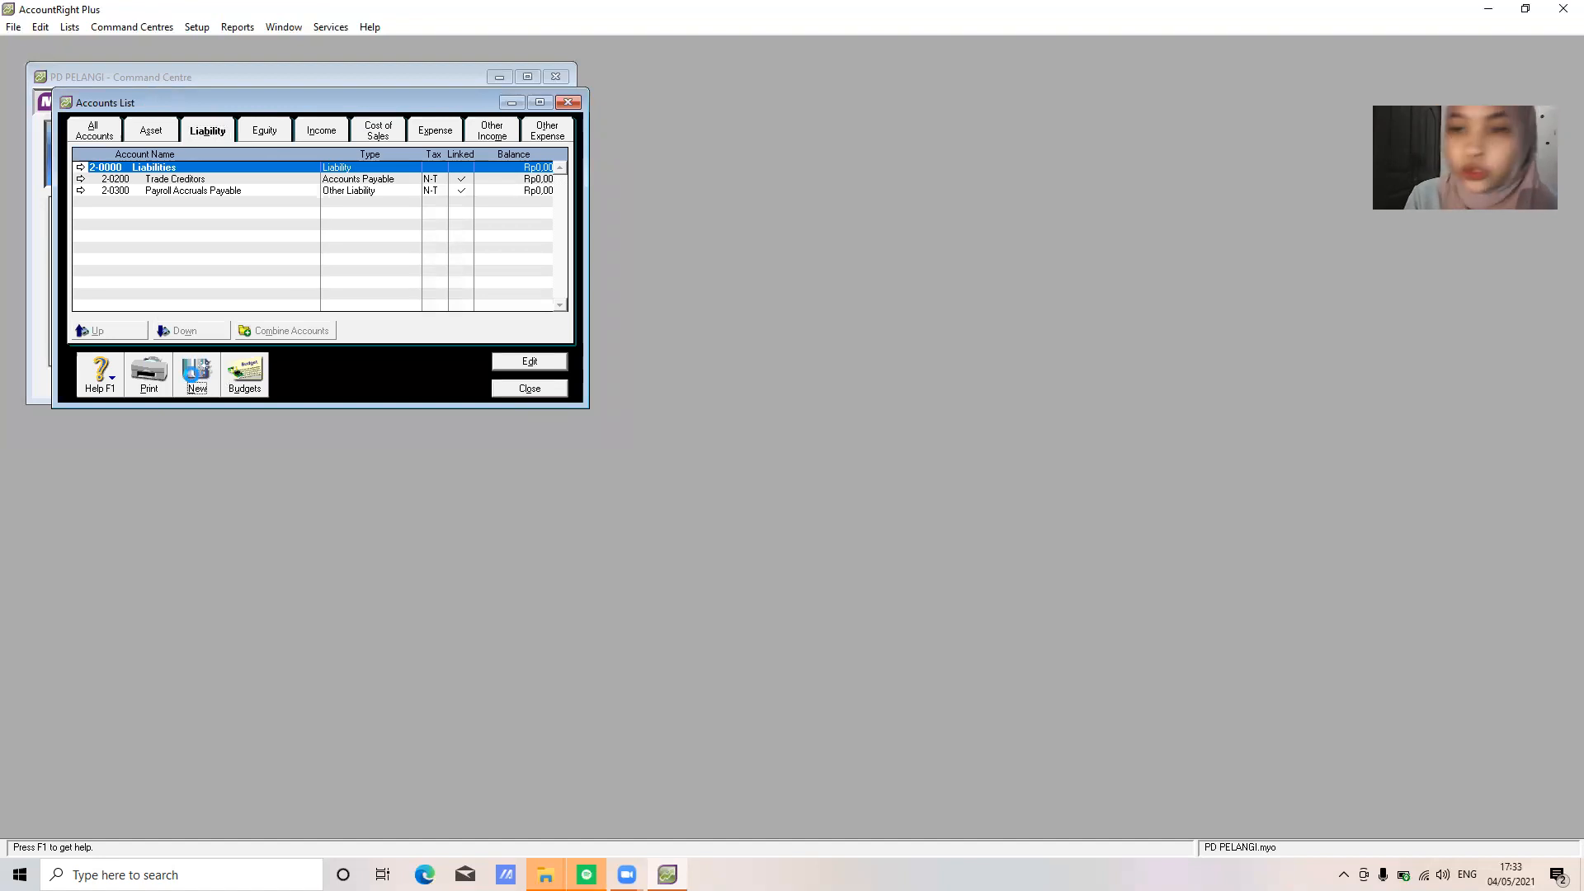
pyautogui.click(197, 367)
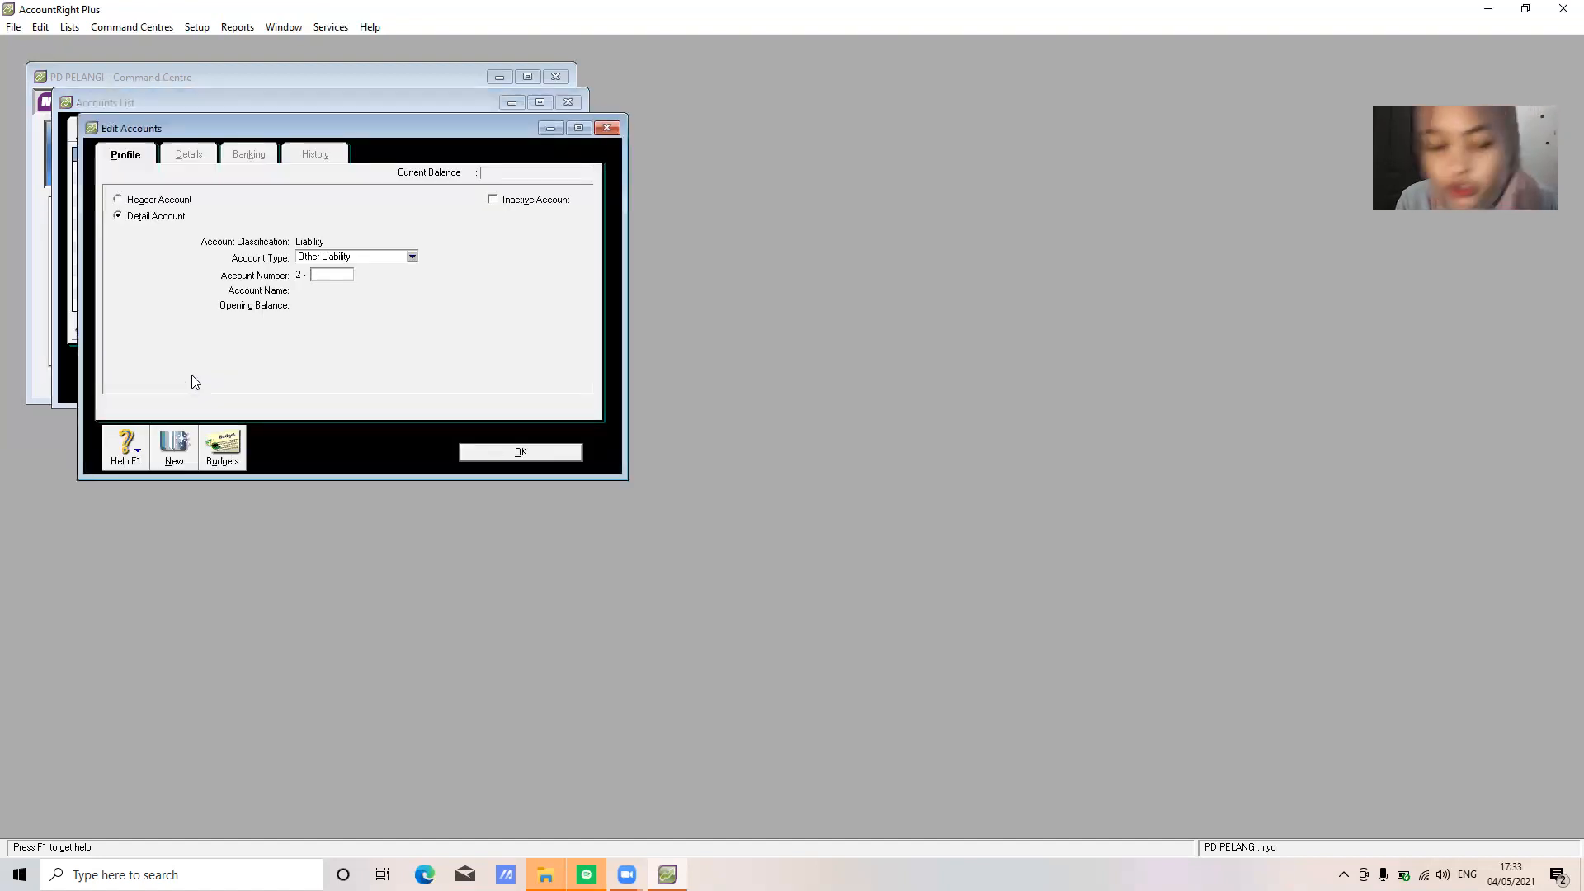
pyautogui.write('1100')
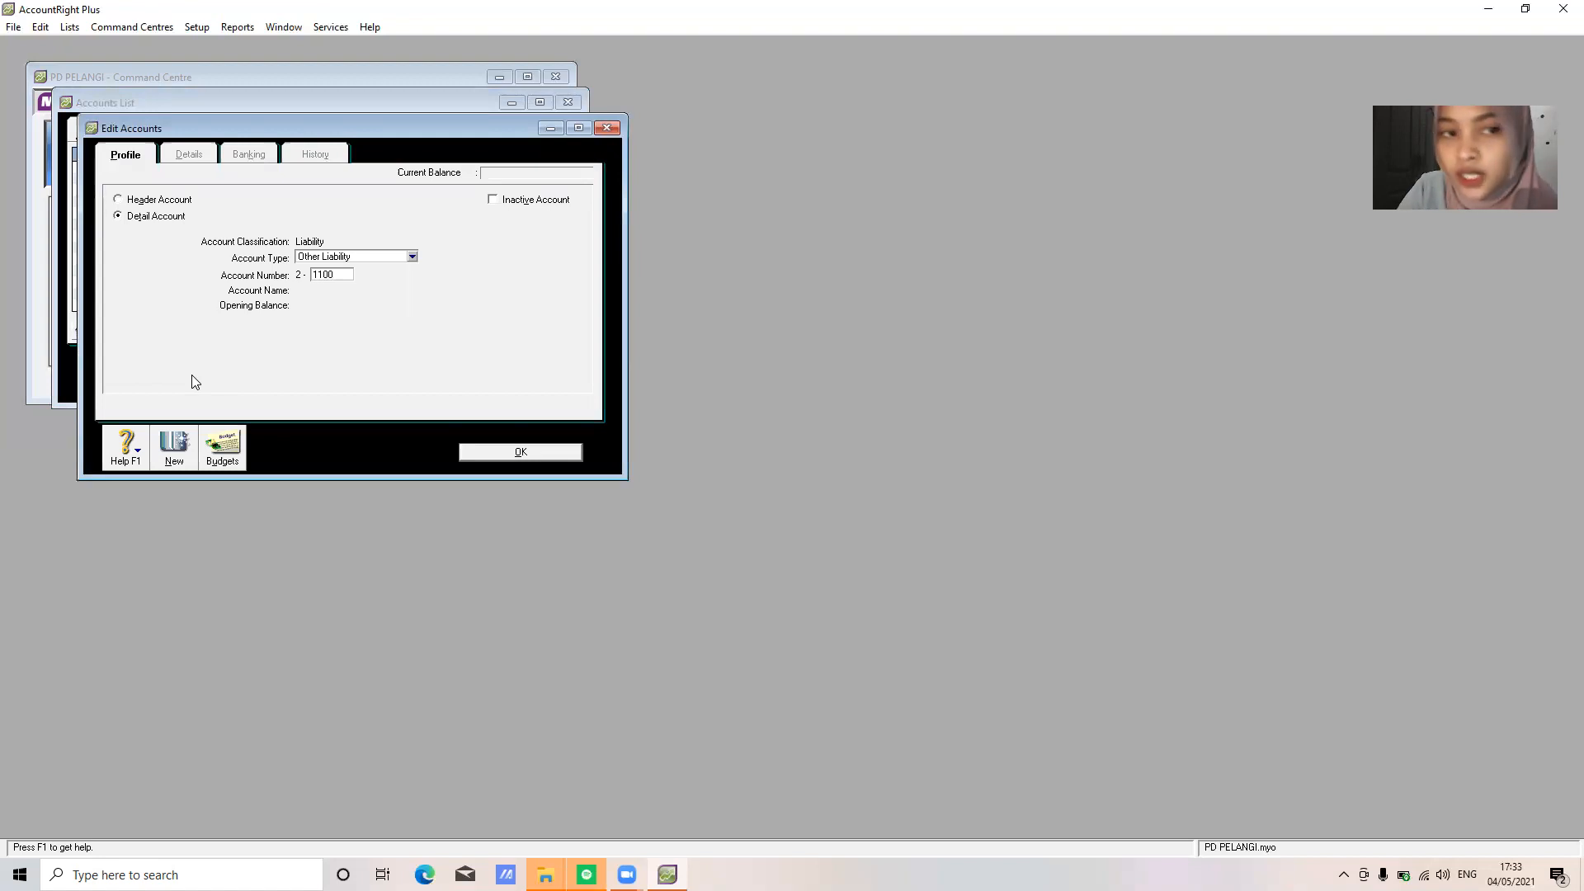
pyautogui.press('Tab')
pyautogui.write('Ac')
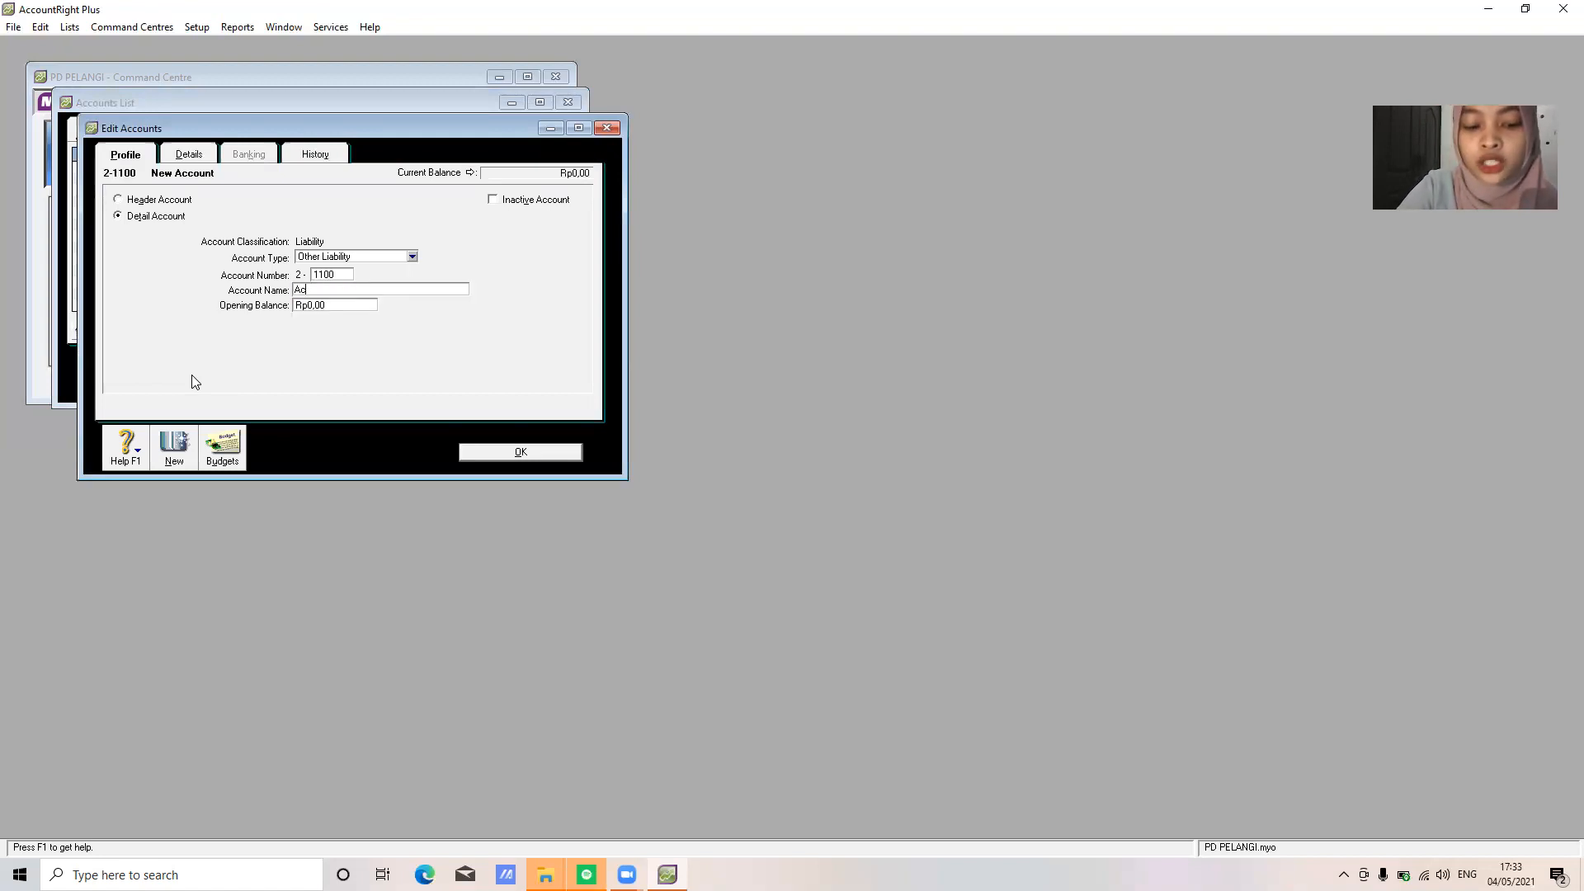
pyautogui.write('count Paya')
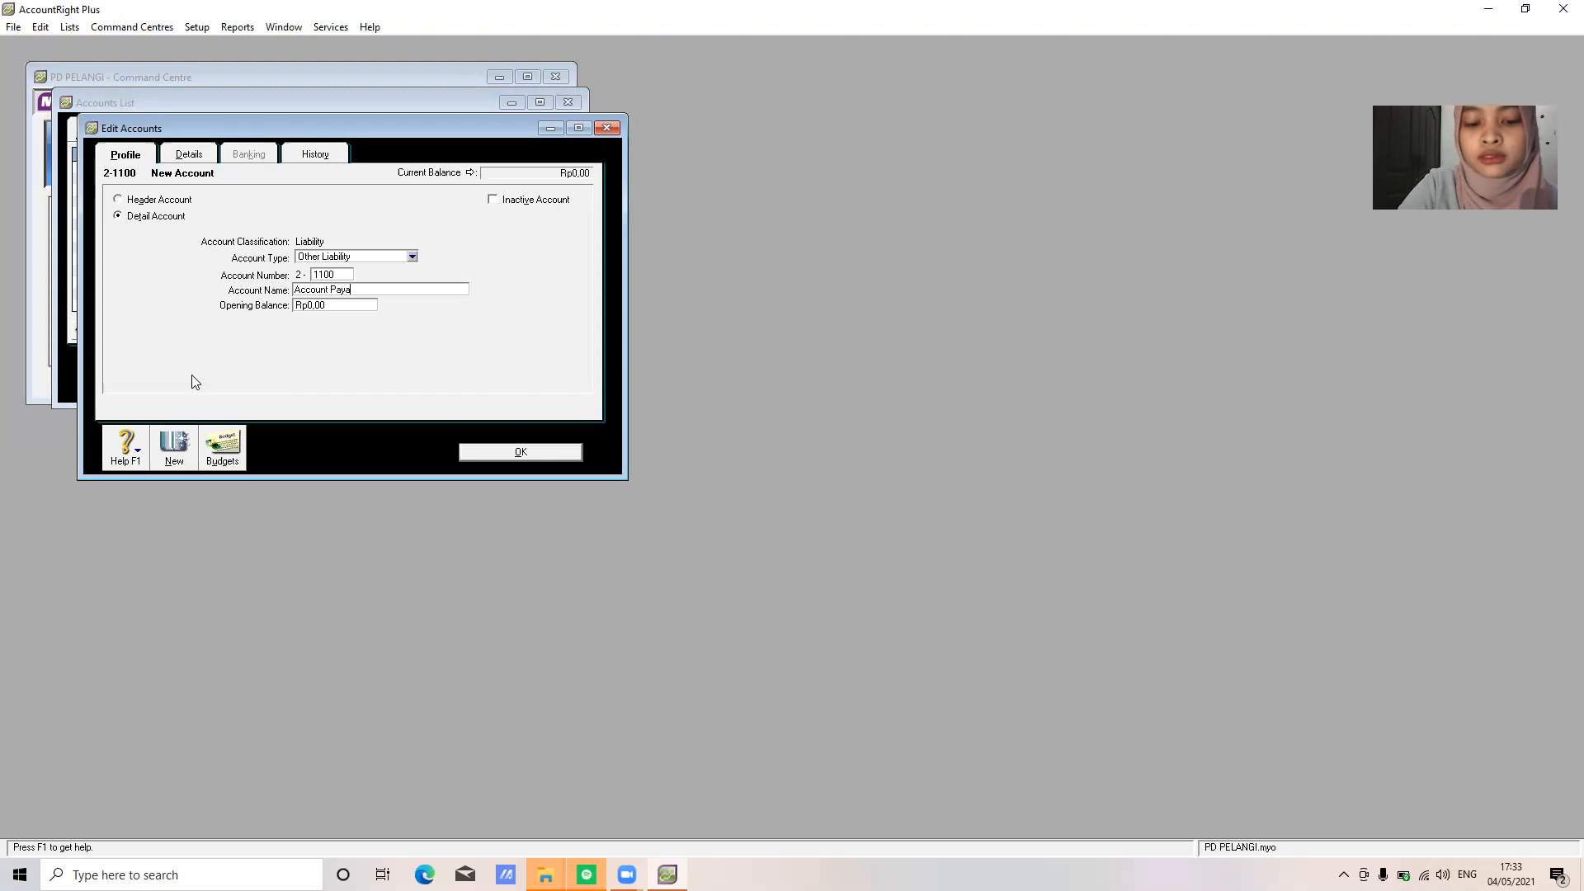
pyautogui.write('ble')
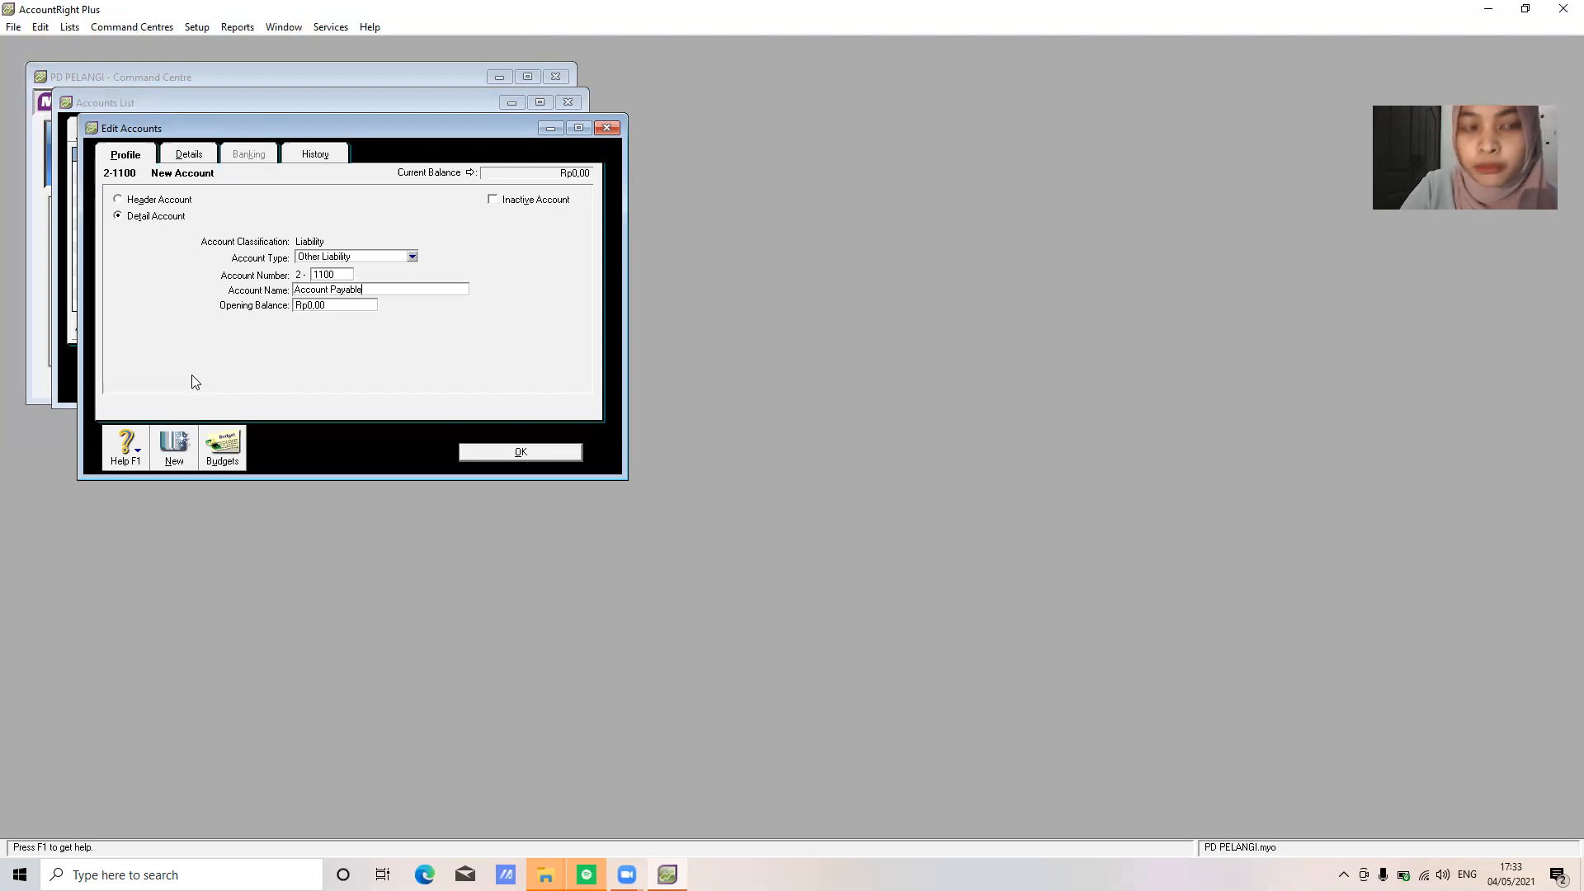
pyautogui.click(399, 258)
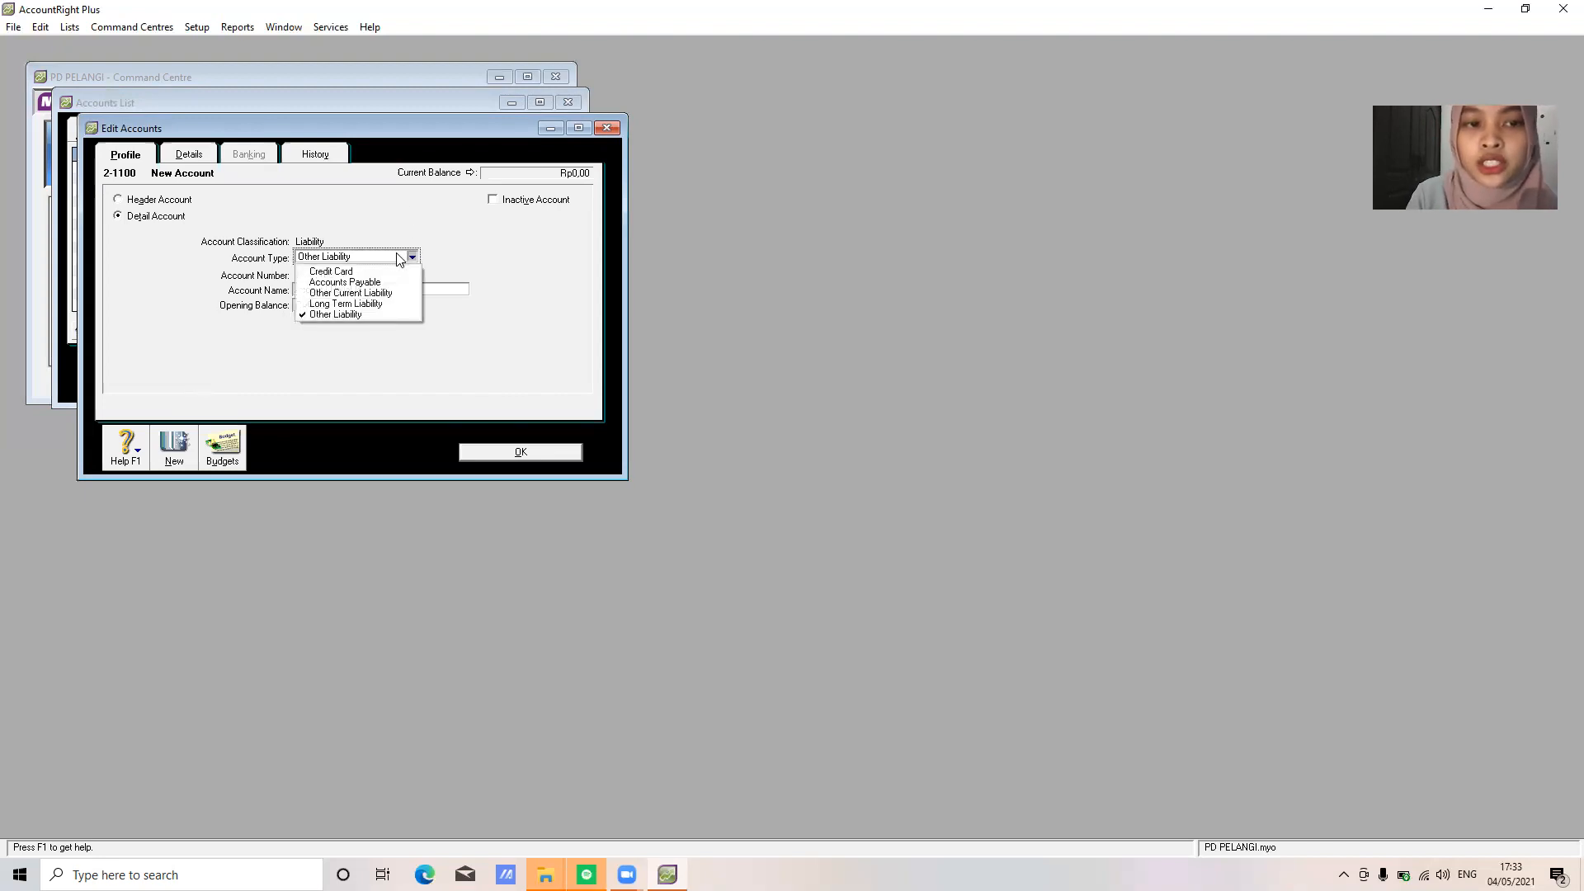
pyautogui.click(381, 283)
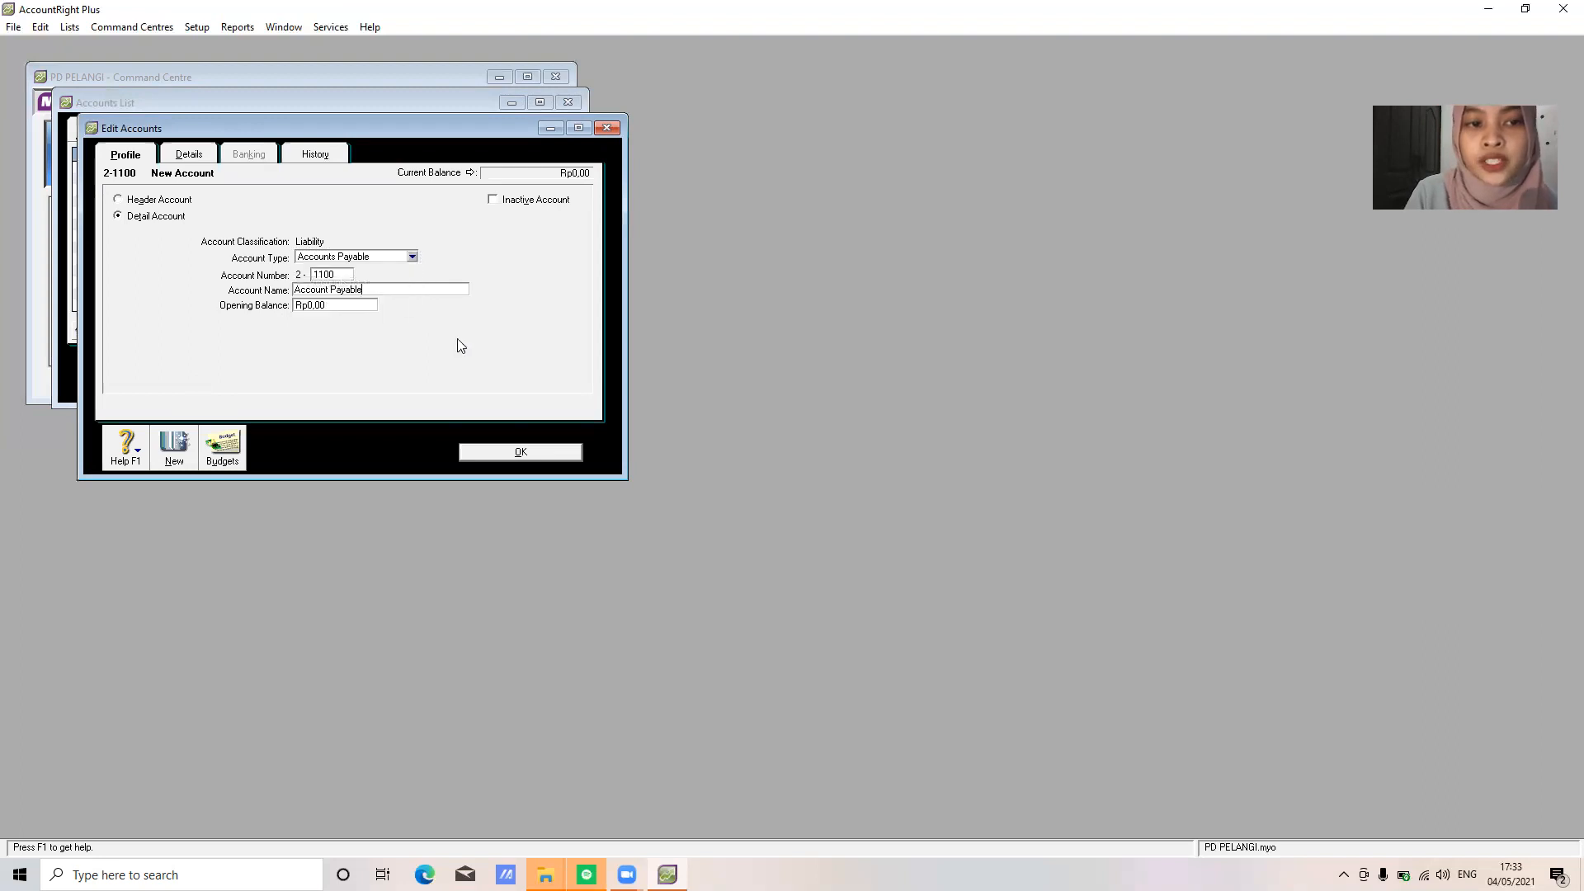
pyautogui.click(522, 456)
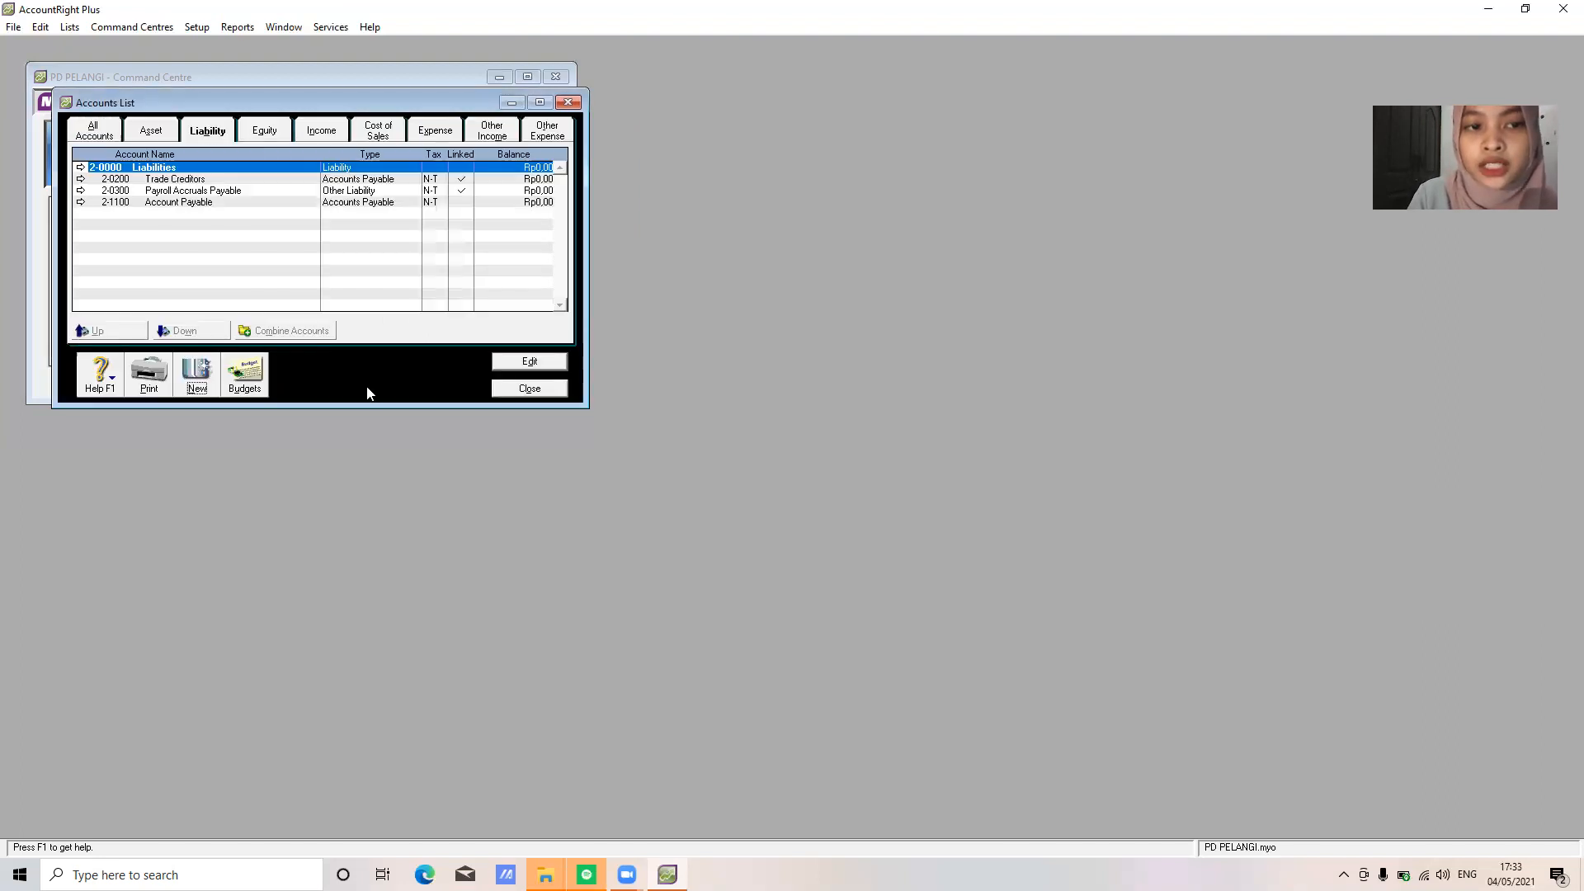
pyautogui.click(197, 375)
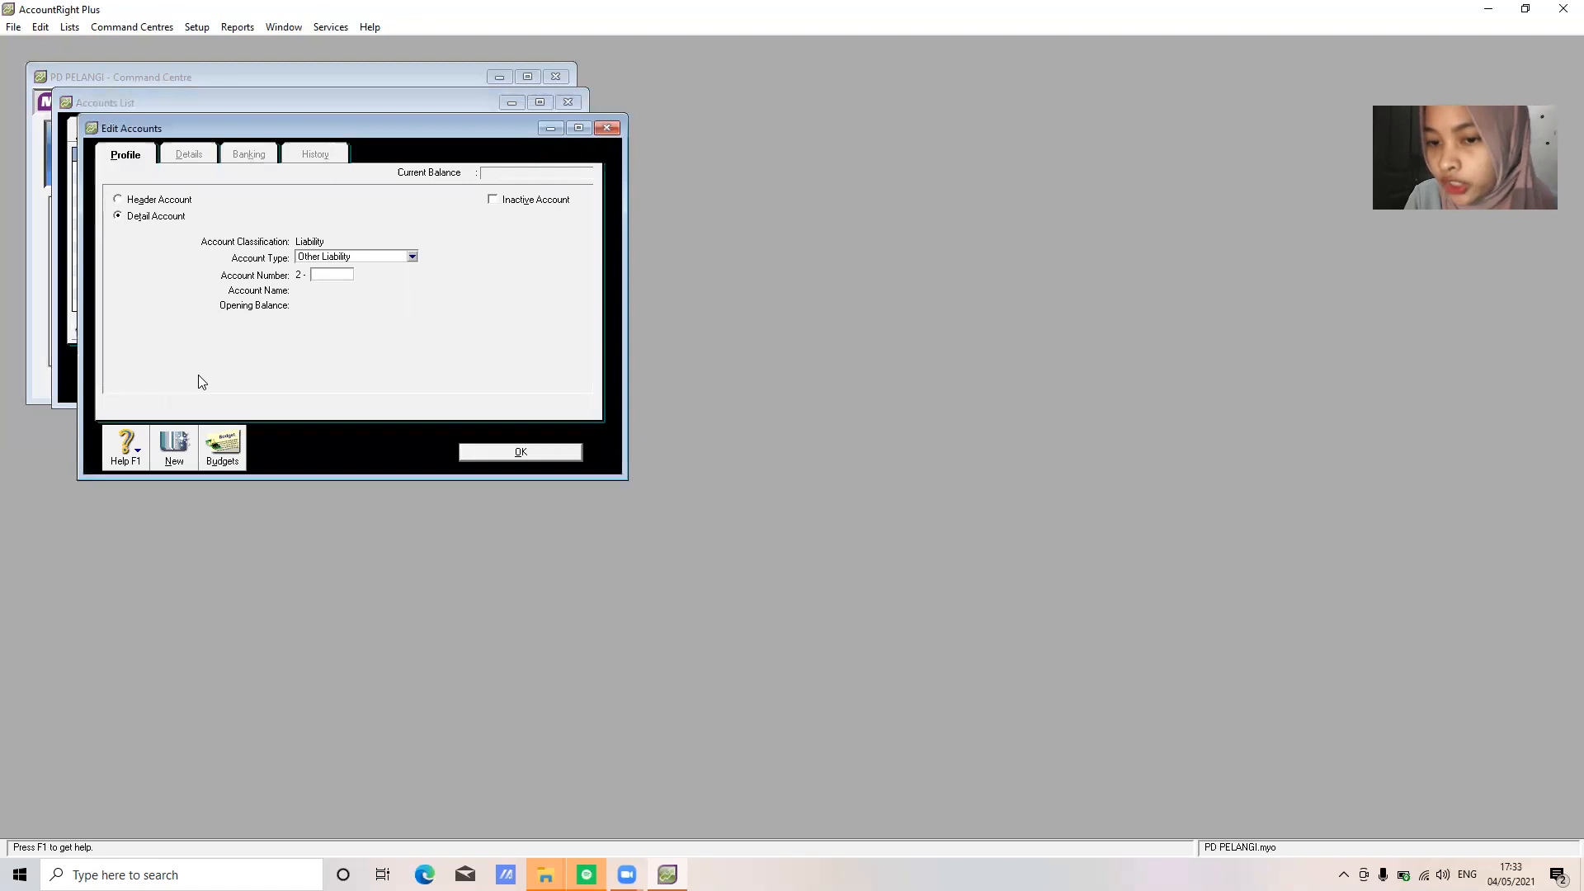
# Add 2-1200 Expense Payable as an Other Current Liability account
pyautogui.write('1200')
pyautogui.press('Tab')
pyautogui.write('Expense Payable')
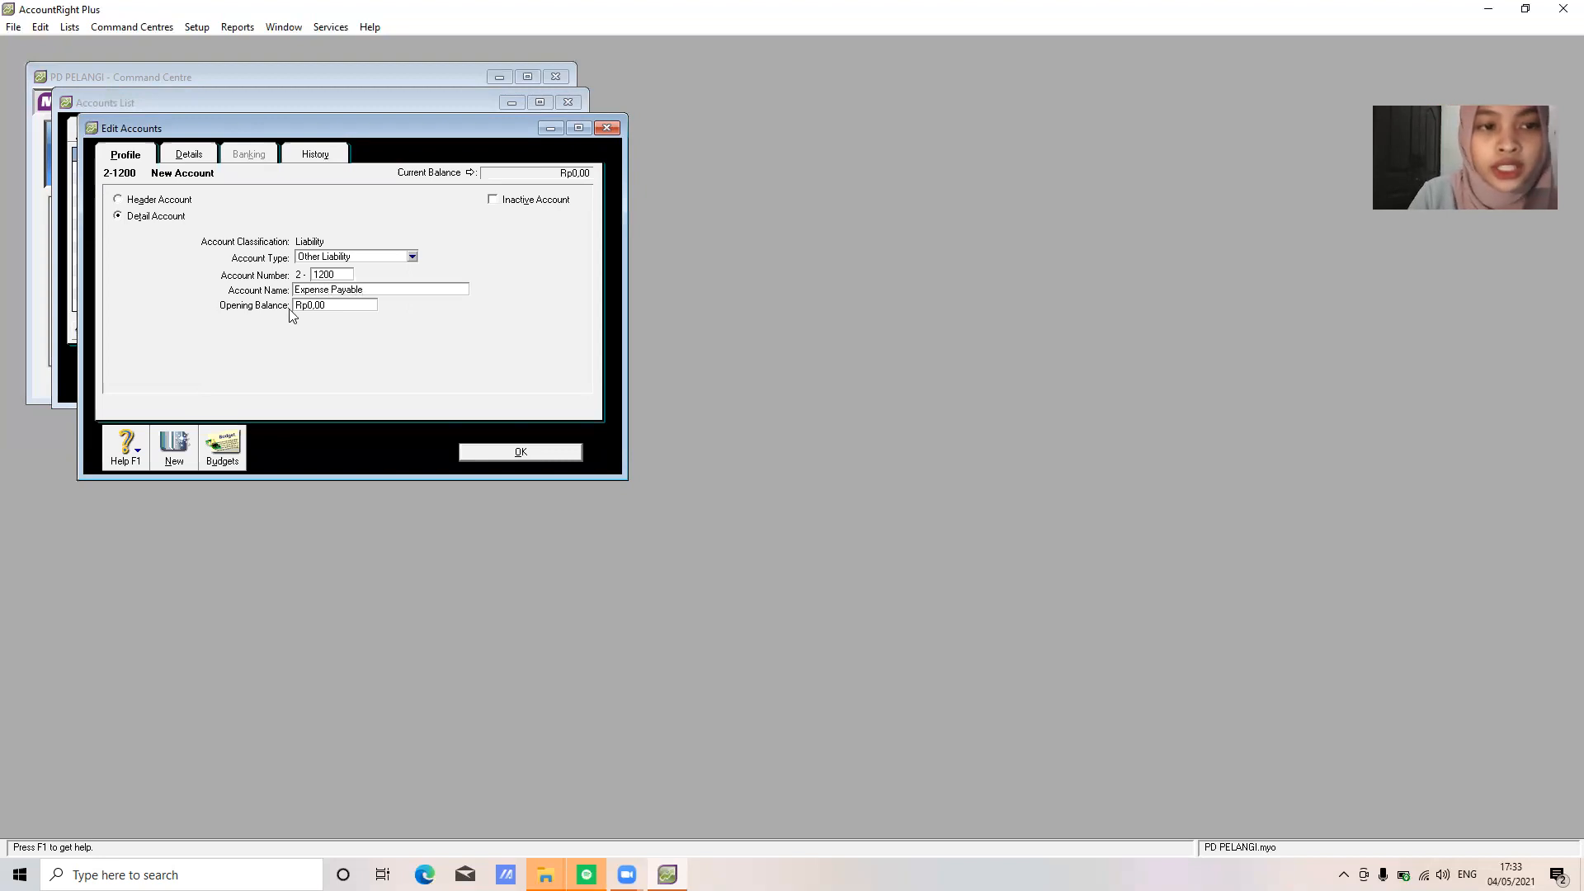
pyautogui.click(412, 257)
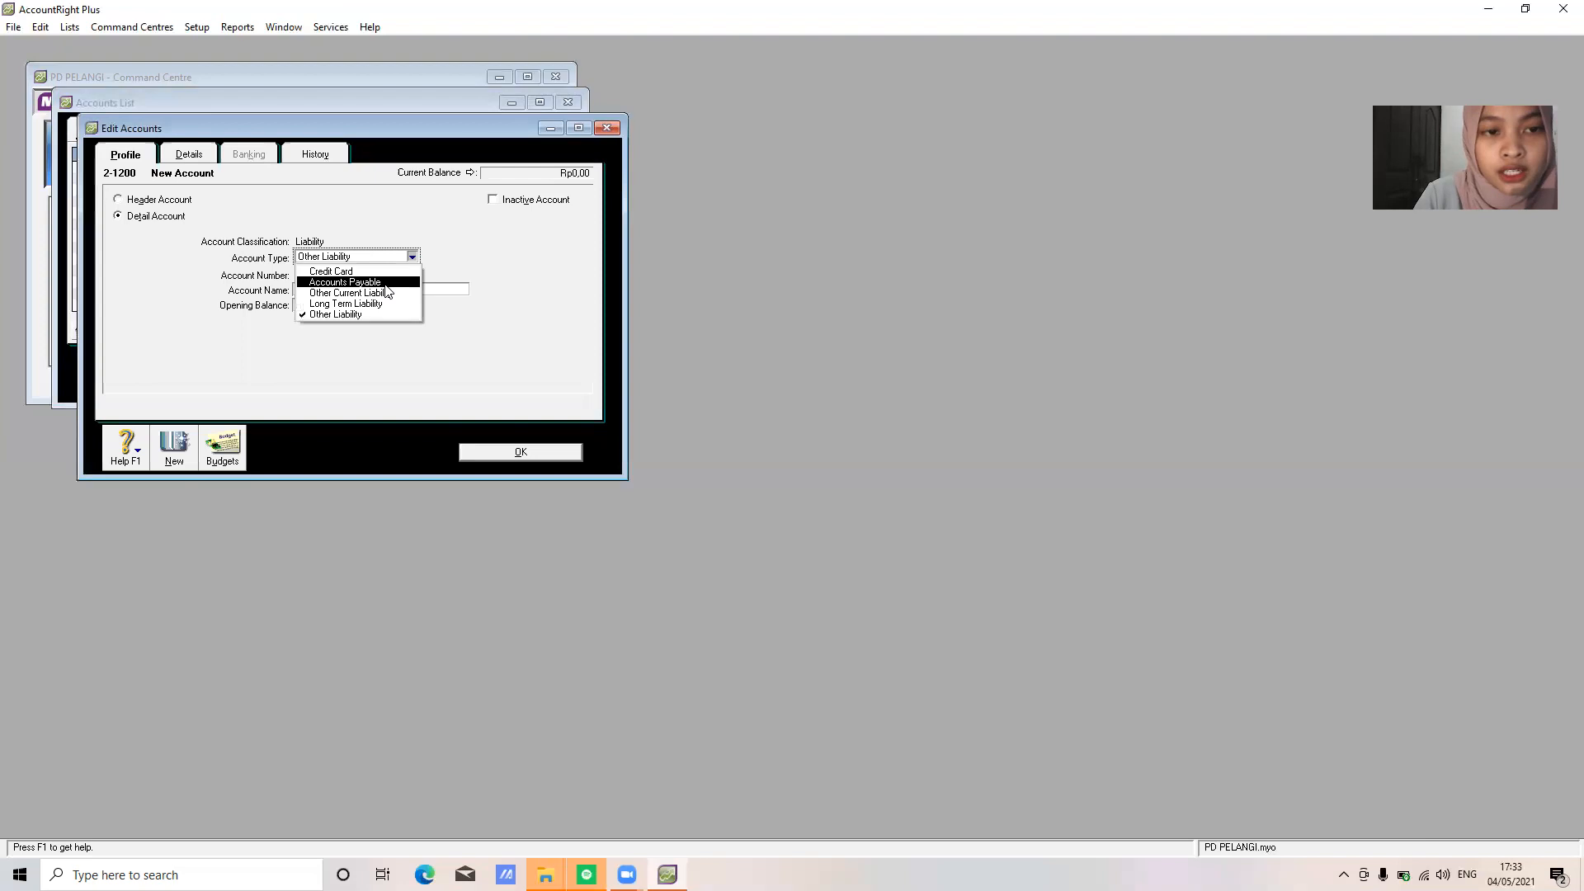
pyautogui.click(386, 295)
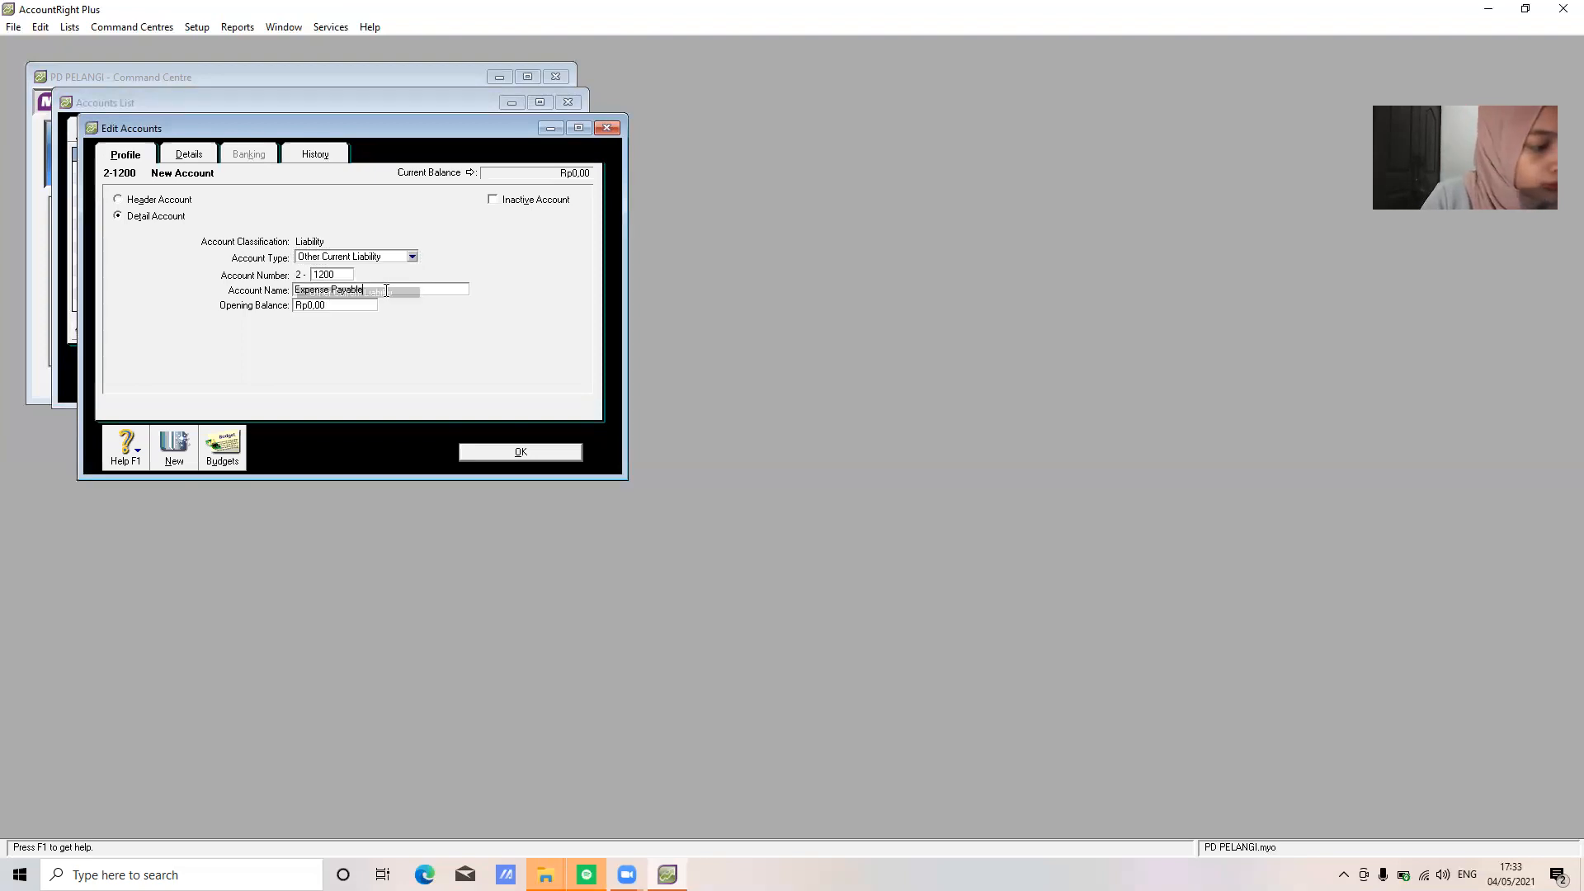
pyautogui.click(516, 451)
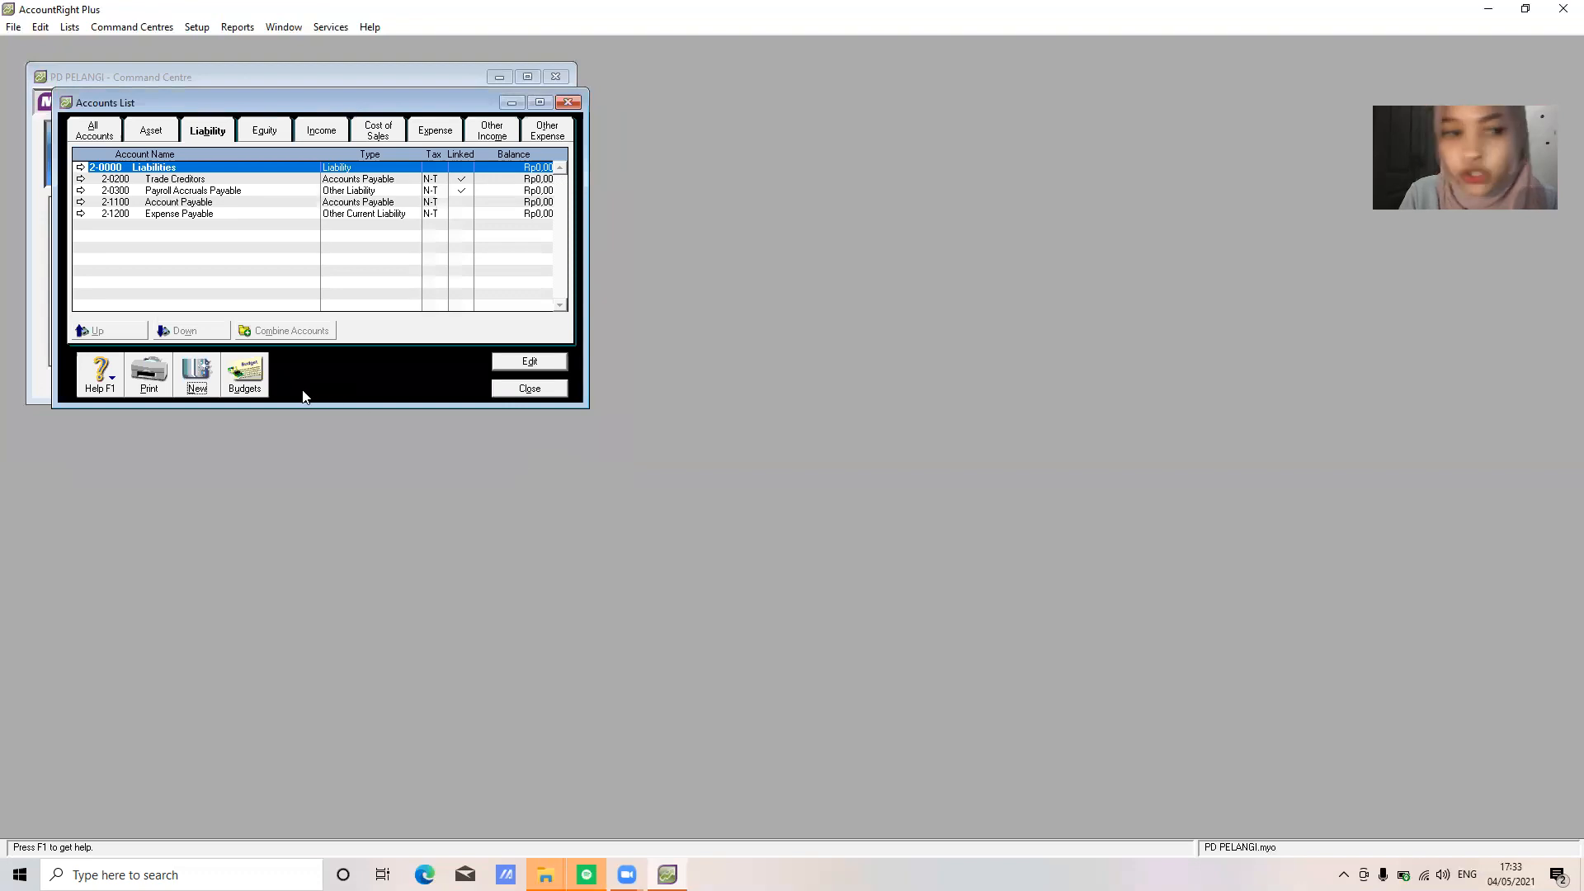
# Add 2-1300 Income Tax Payable as an Other Current Liability account
pyautogui.click(196, 373)
pyautogui.write('1300')
pyautogui.press('Tab')
pyautogui.write('Income Tax Payable')
pyautogui.click(400, 258)
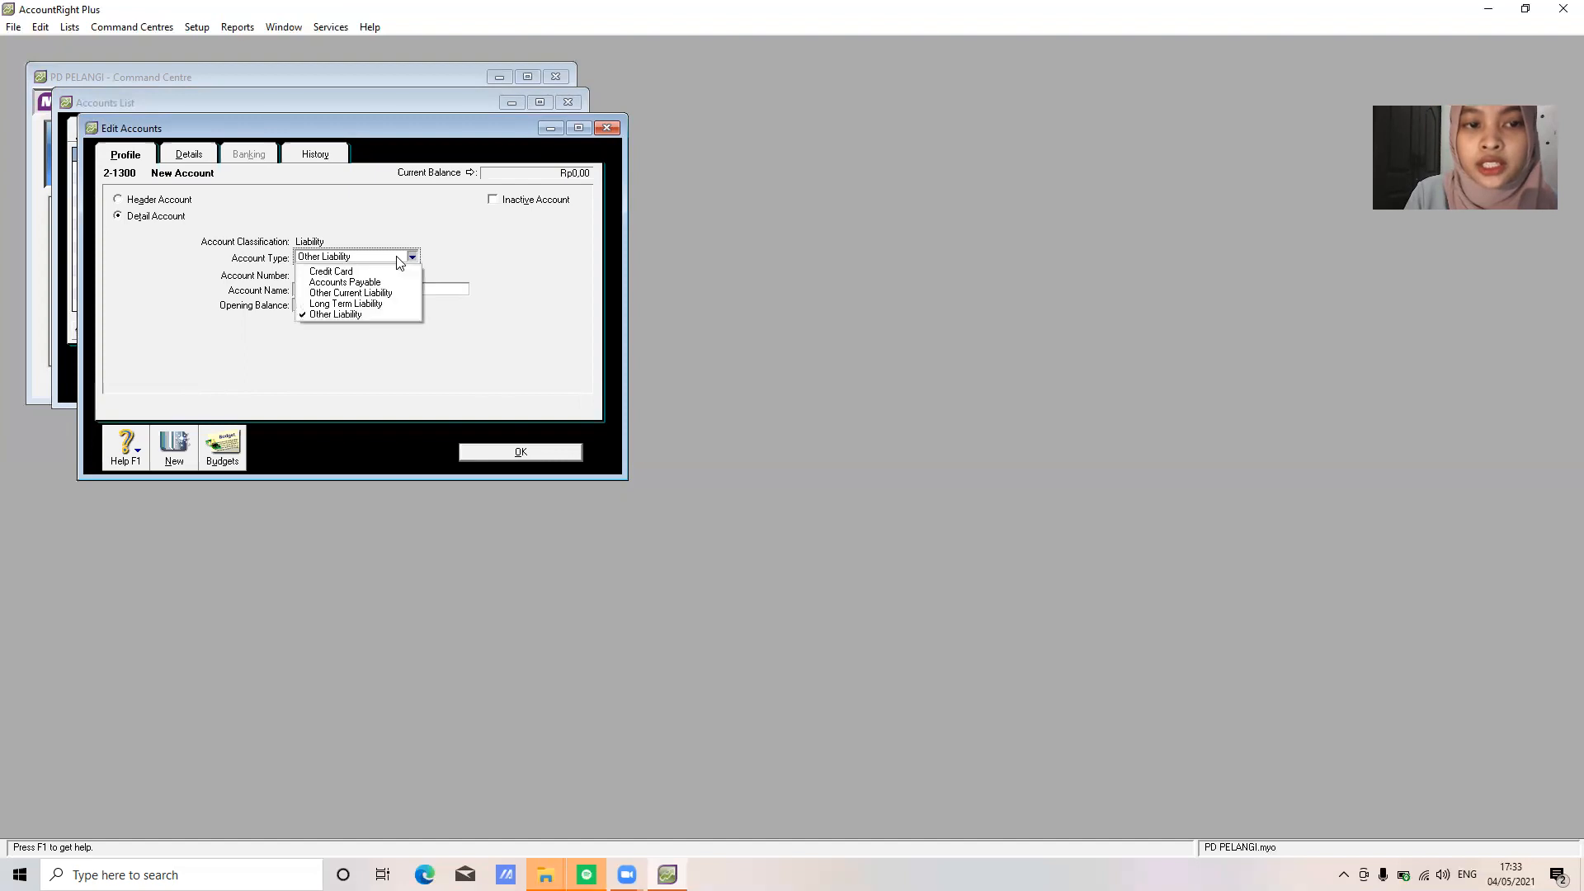
pyautogui.click(394, 294)
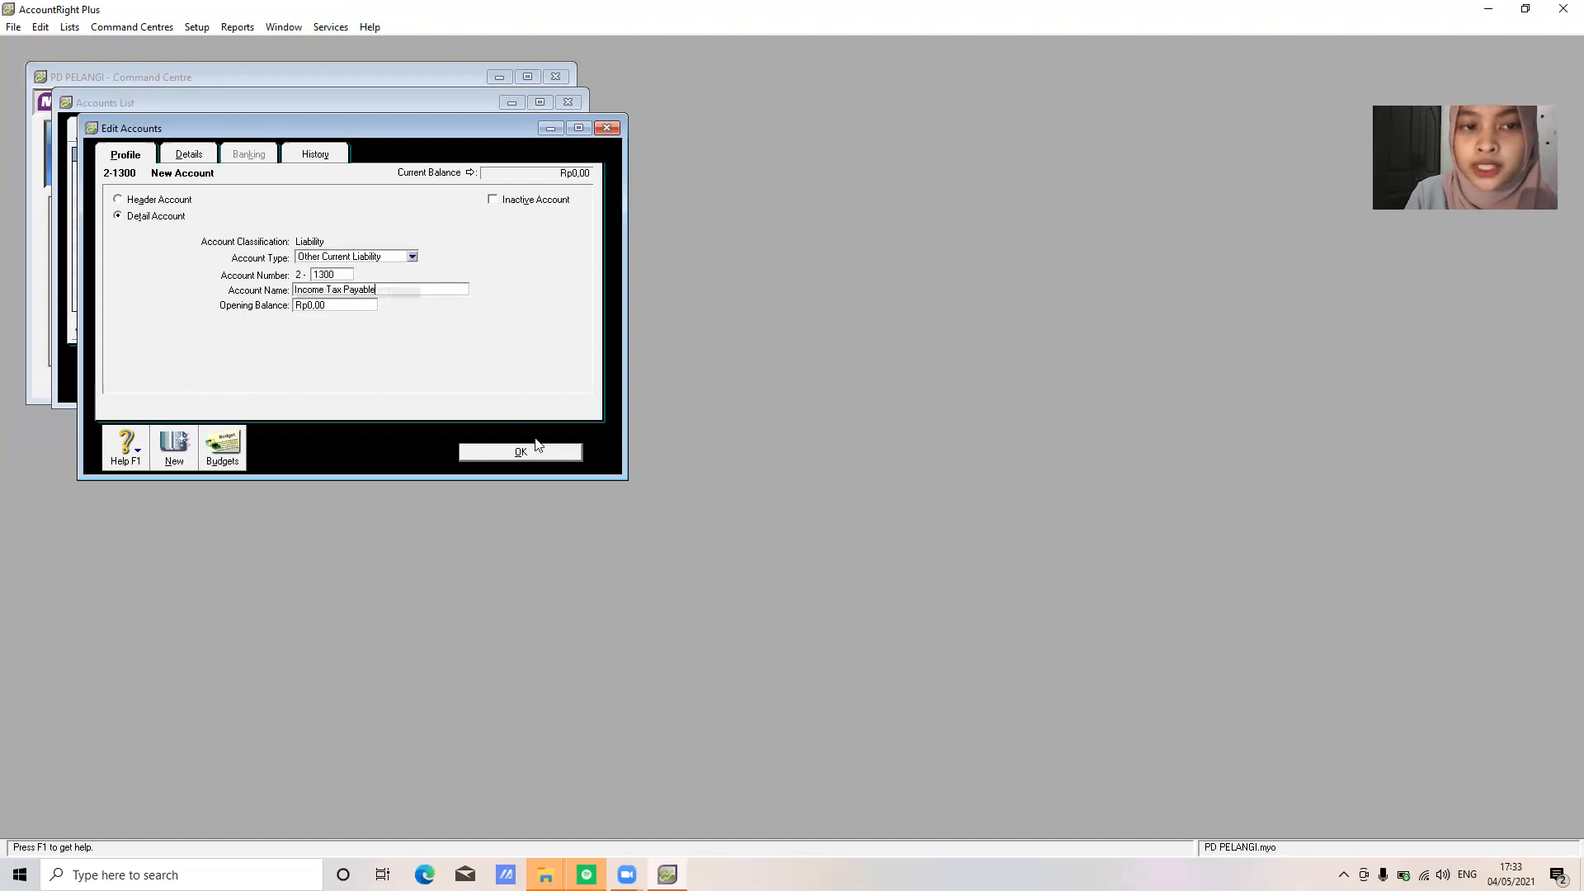
pyautogui.click(531, 452)
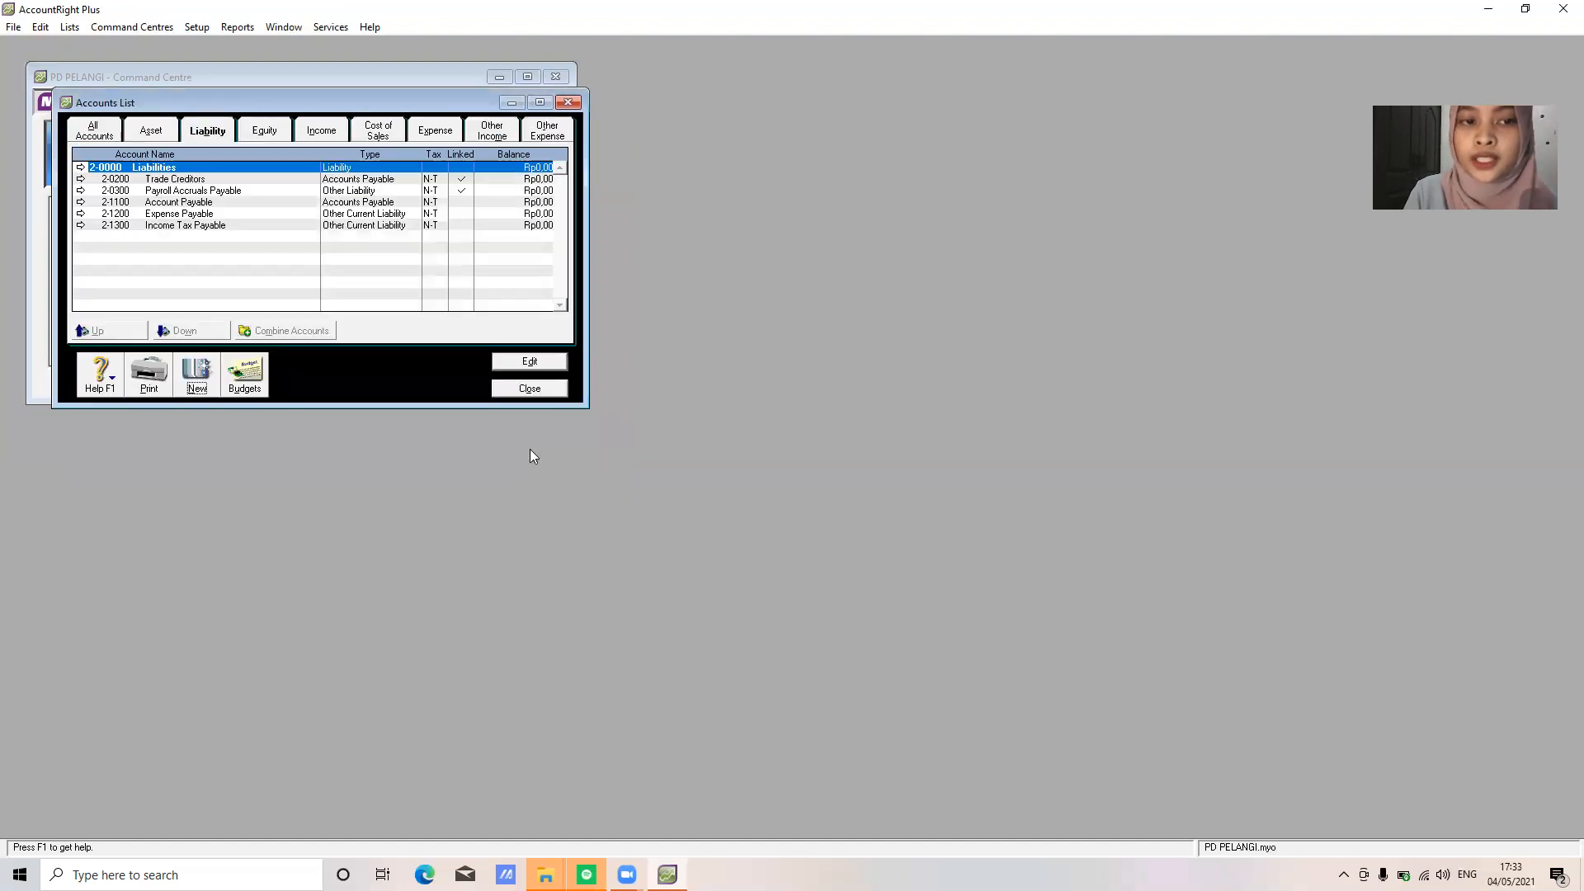
# Add 2-1400 PPN Payable as an Other Current Liability account
pyautogui.click(197, 375)
pyautogui.write('1400')
pyautogui.press('Tab')
pyautogui.write('pp')
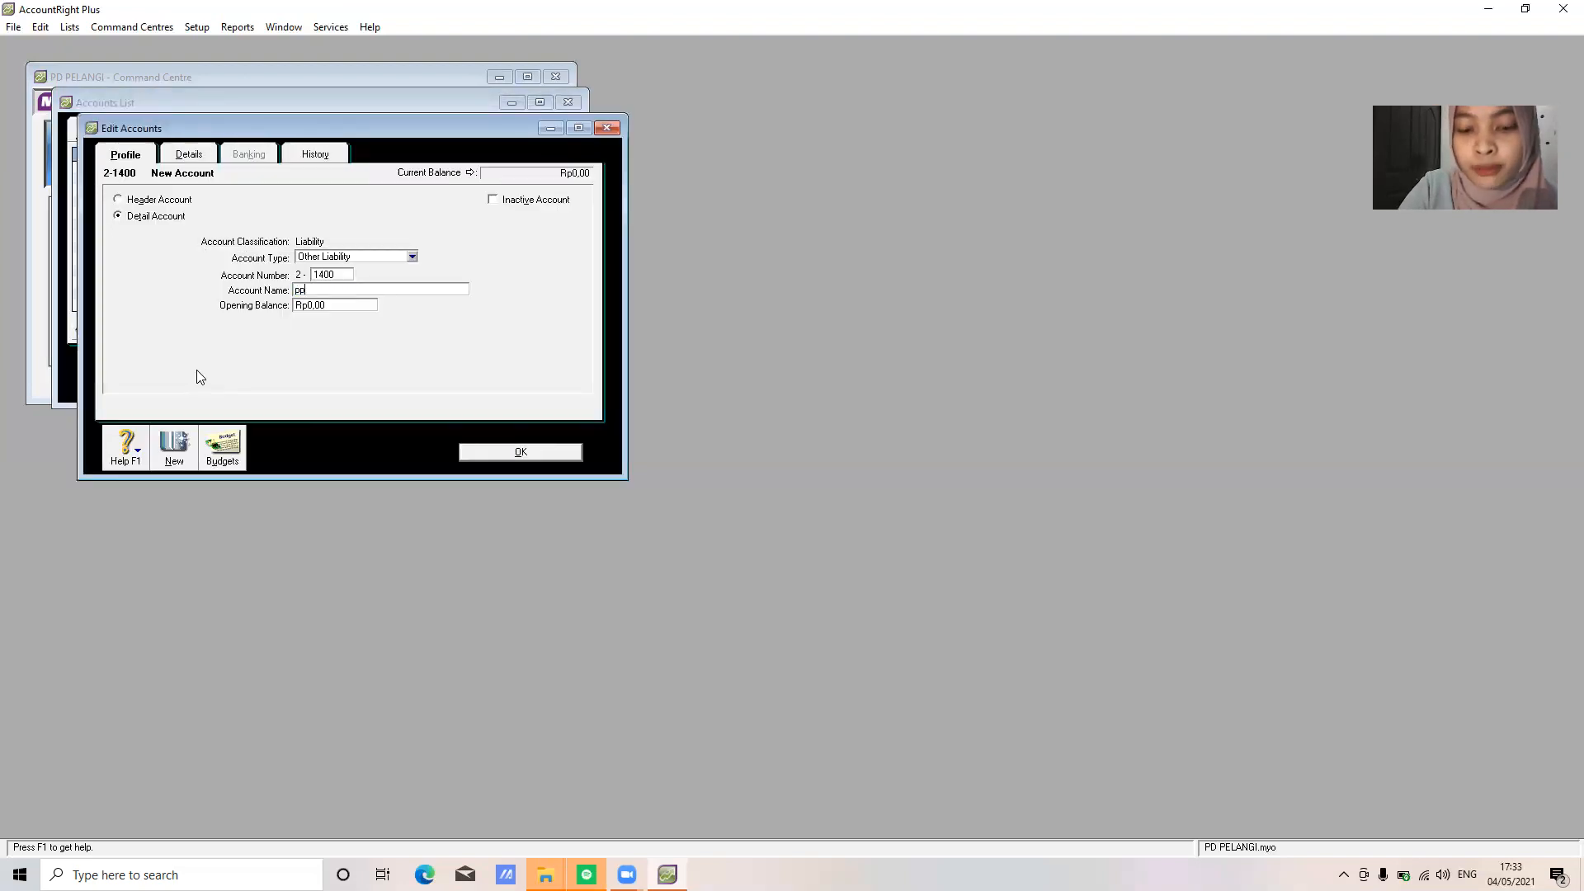
pyautogui.write('PN')
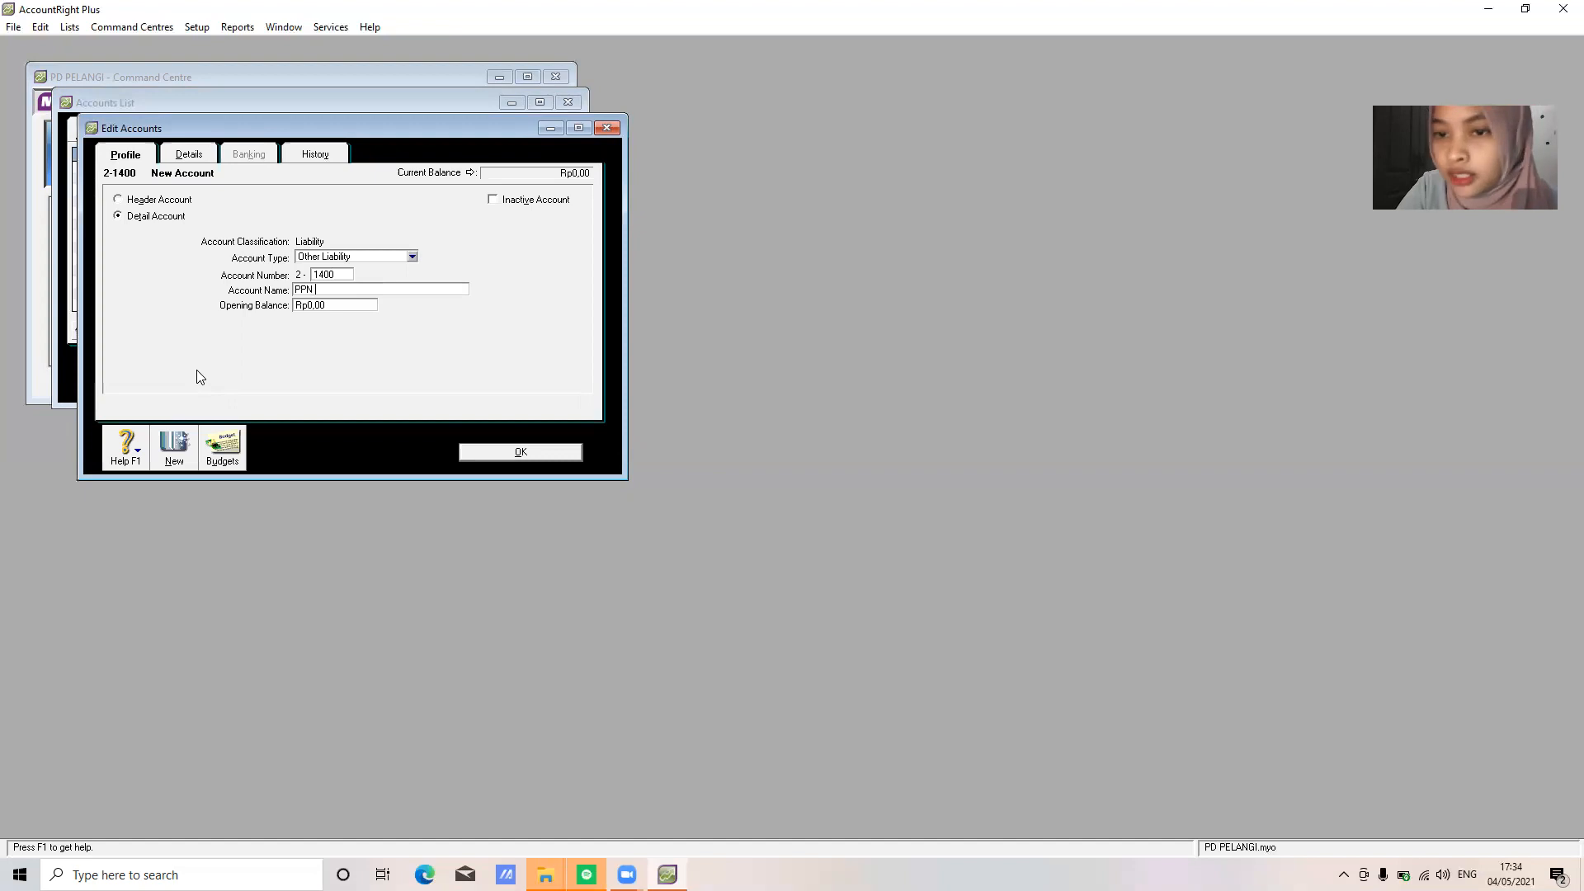
pyautogui.write(' Payab')
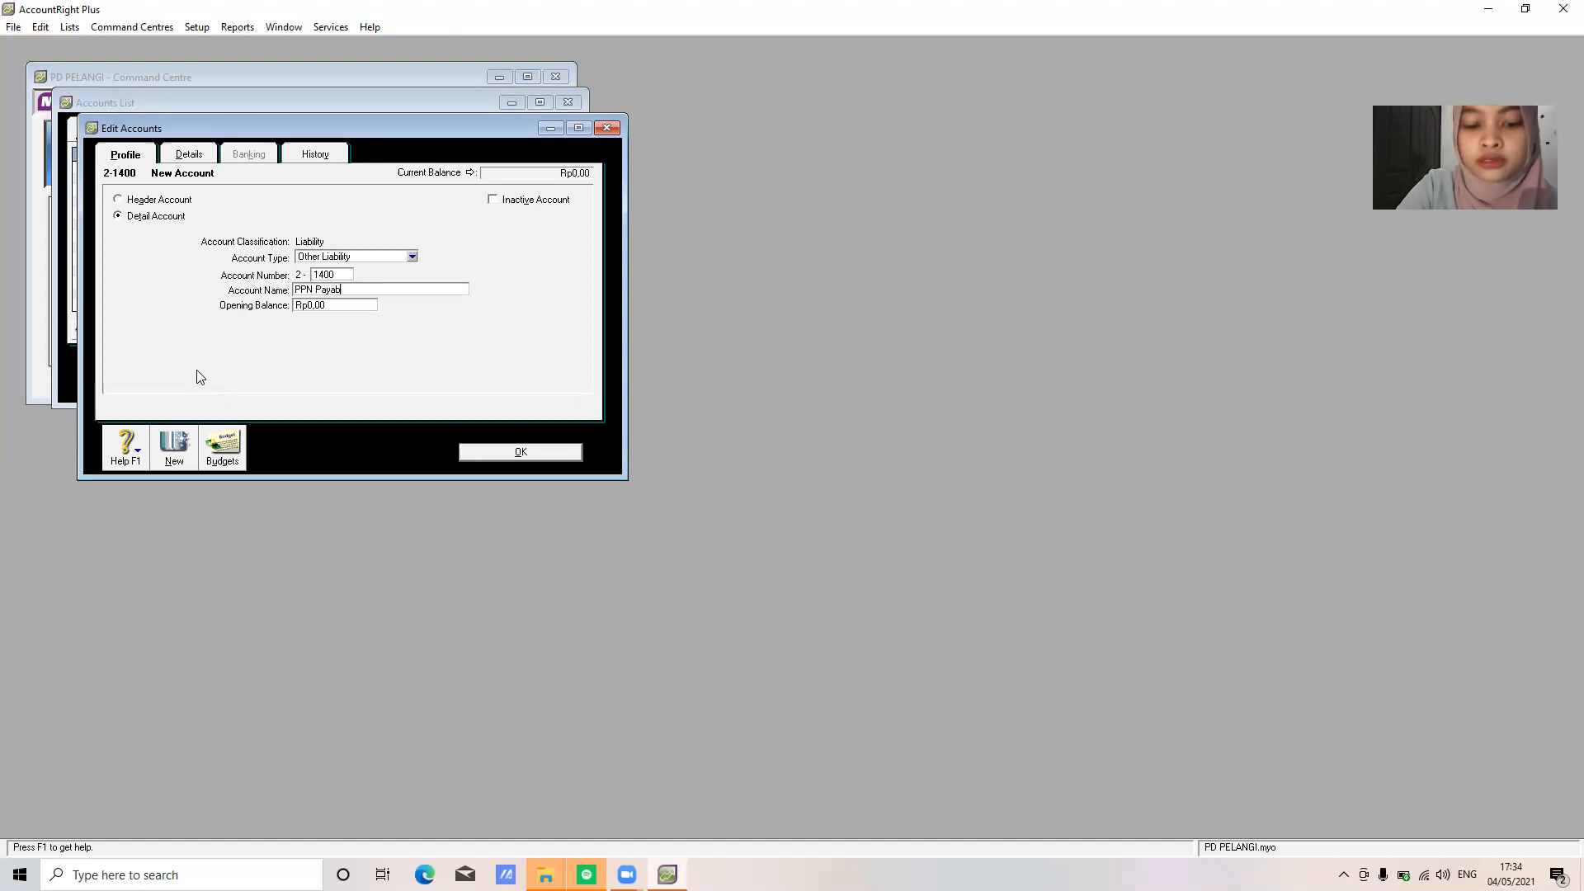
pyautogui.write('le')
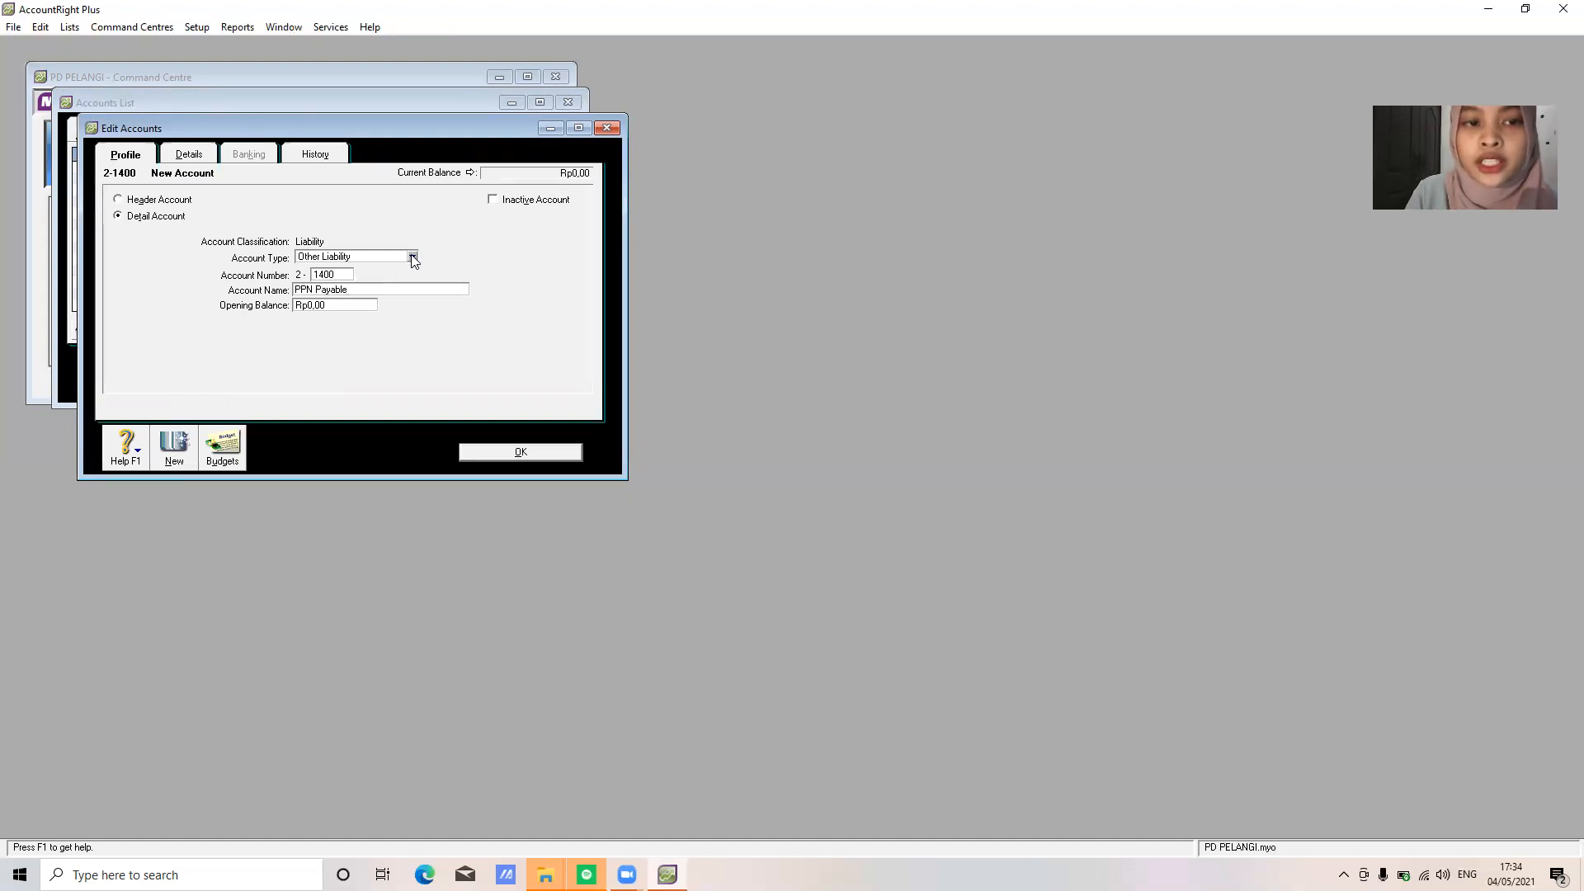
pyautogui.click(411, 257)
pyautogui.click(350, 292)
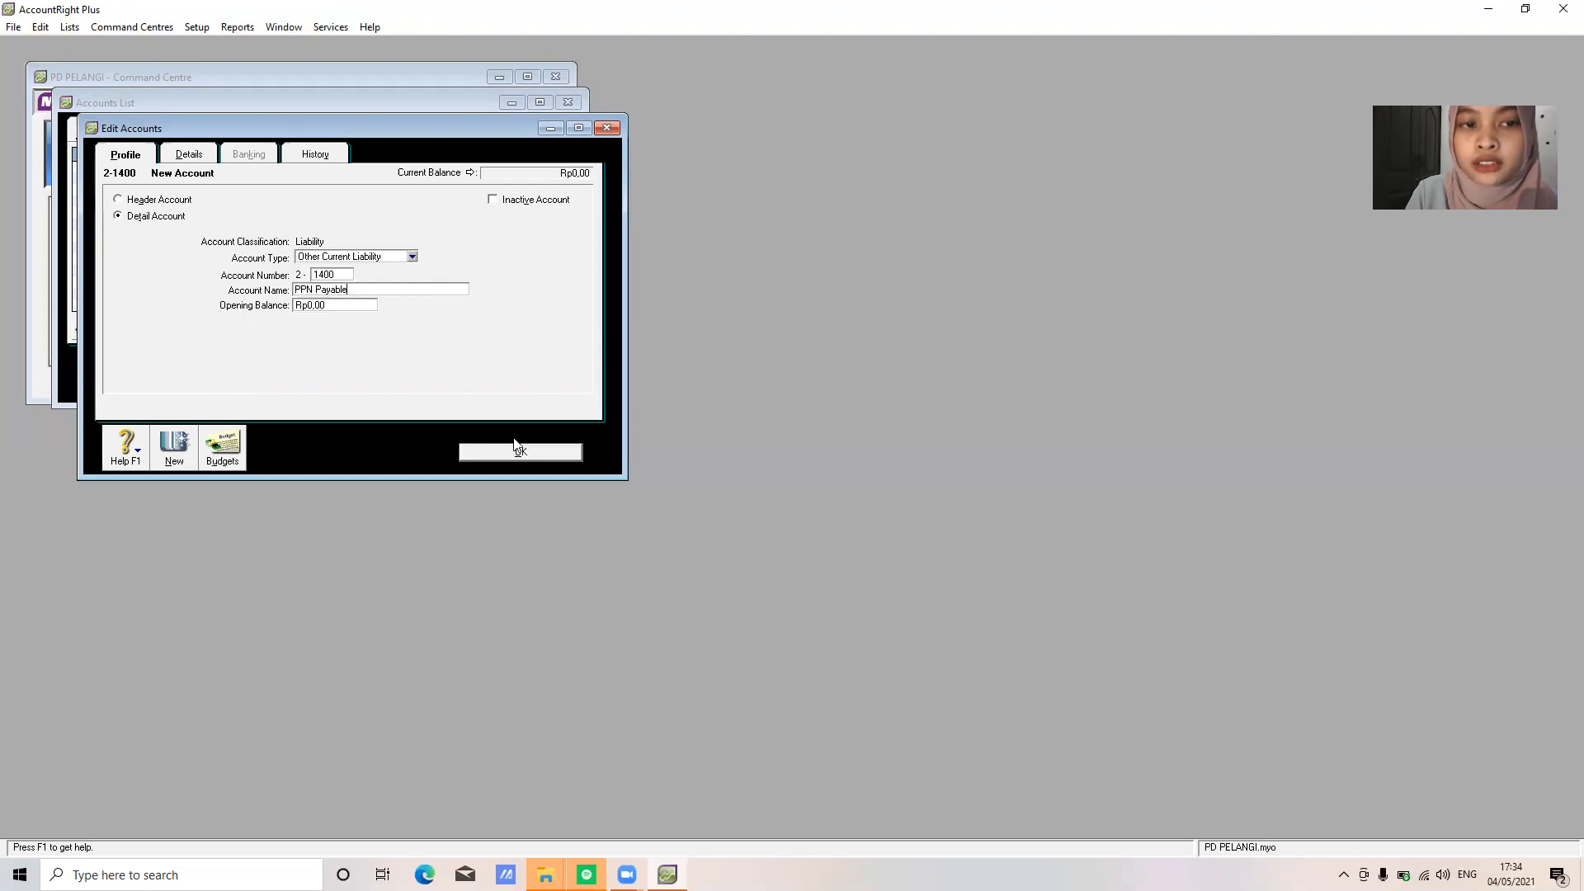
pyautogui.click(530, 454)
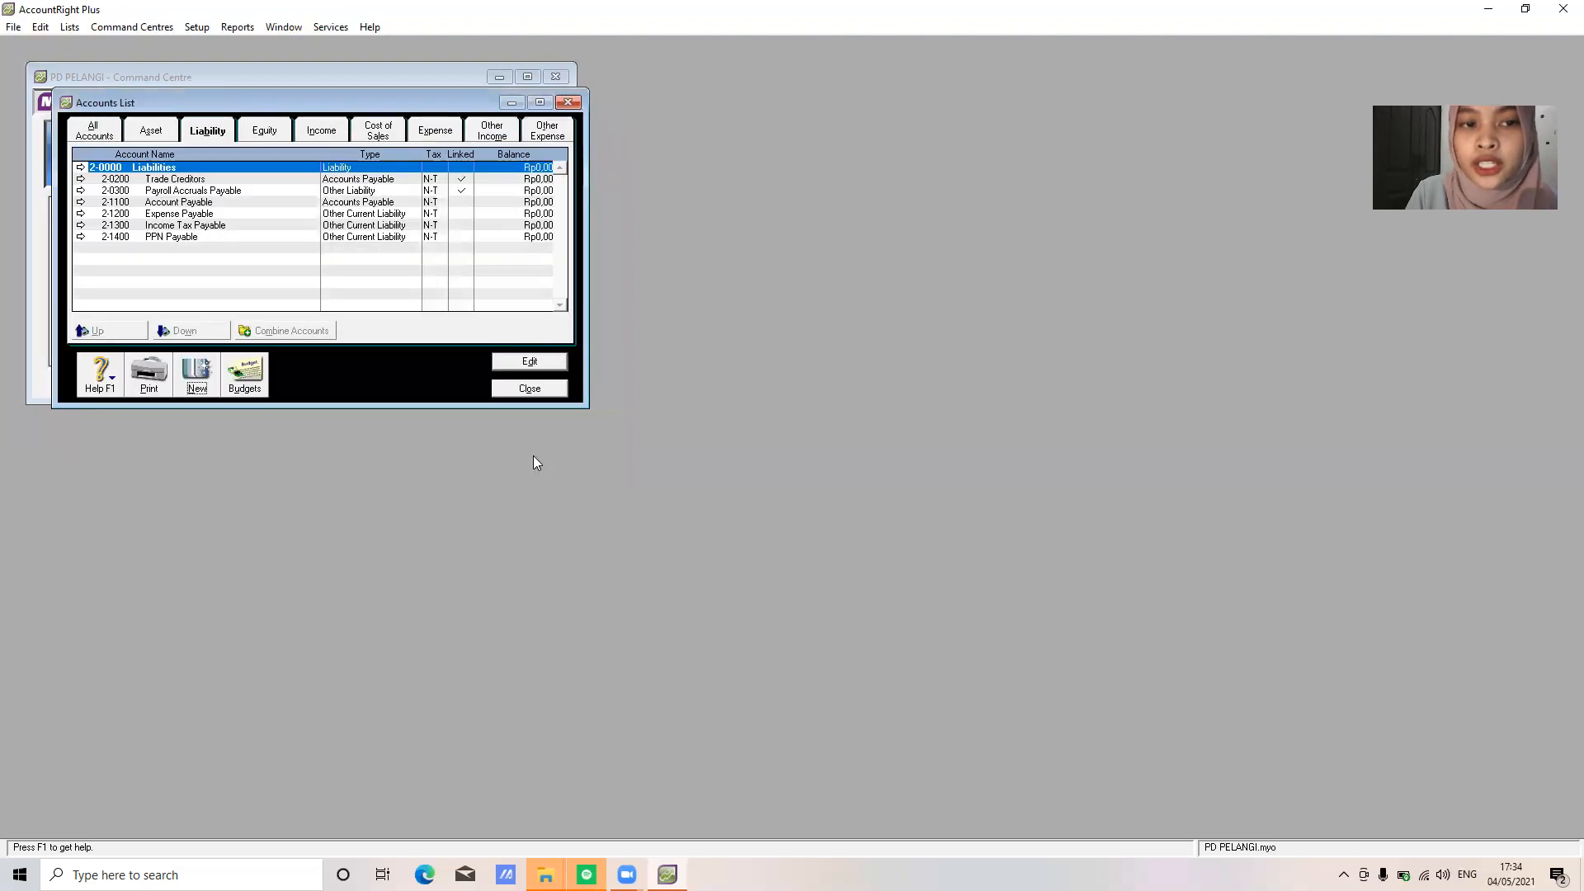
# Add 2-1500 PPN Outcome as an Other Current Liability account
pyautogui.click(198, 378)
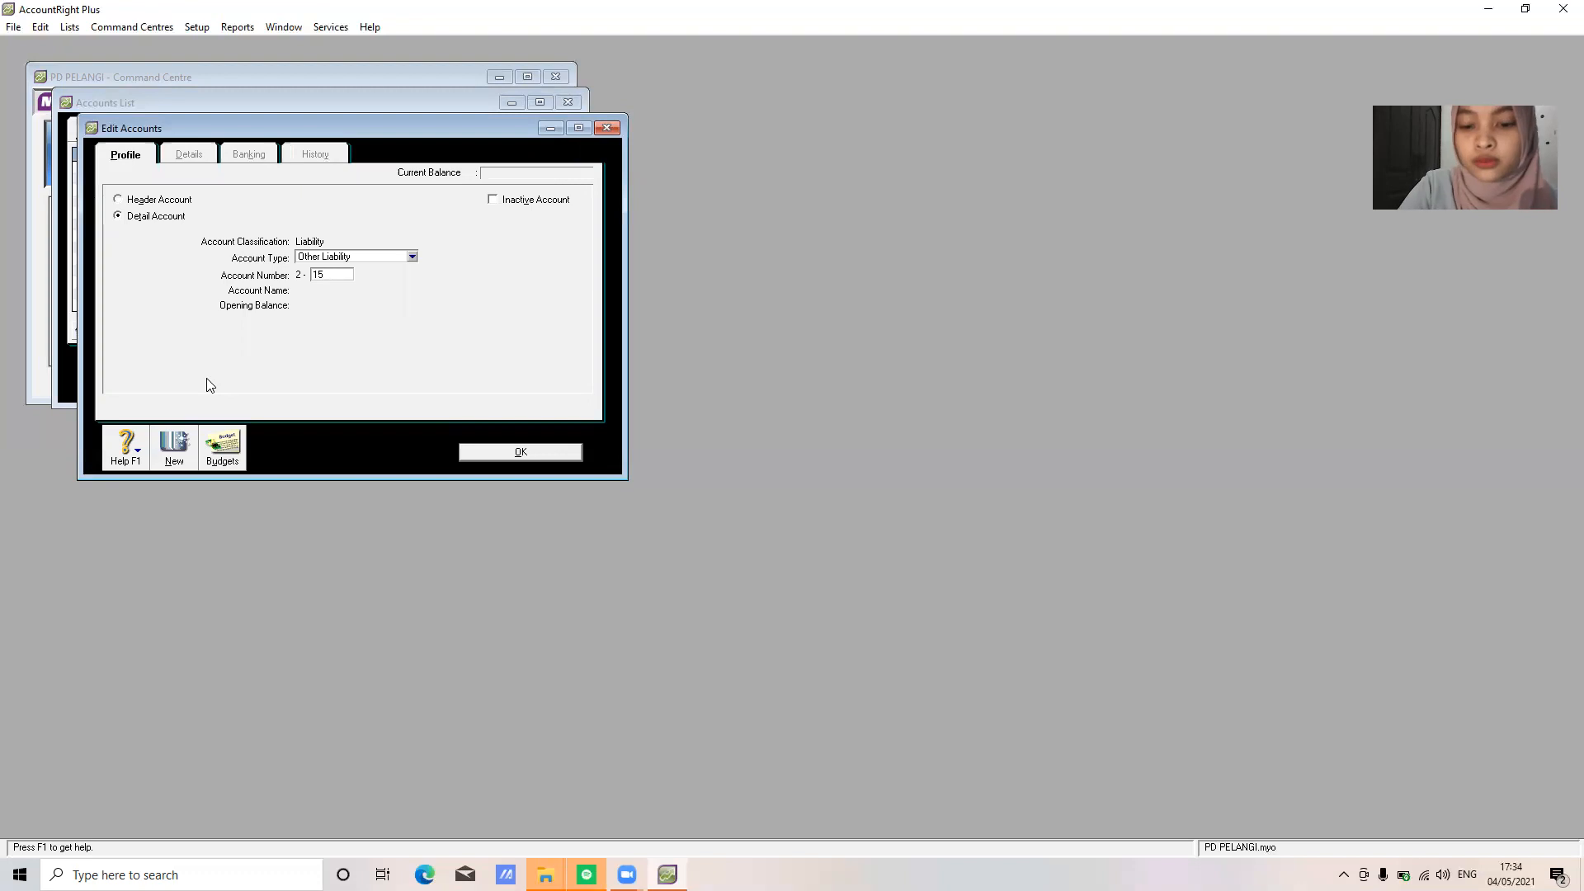
pyautogui.write('1500')
pyautogui.press('Tab')
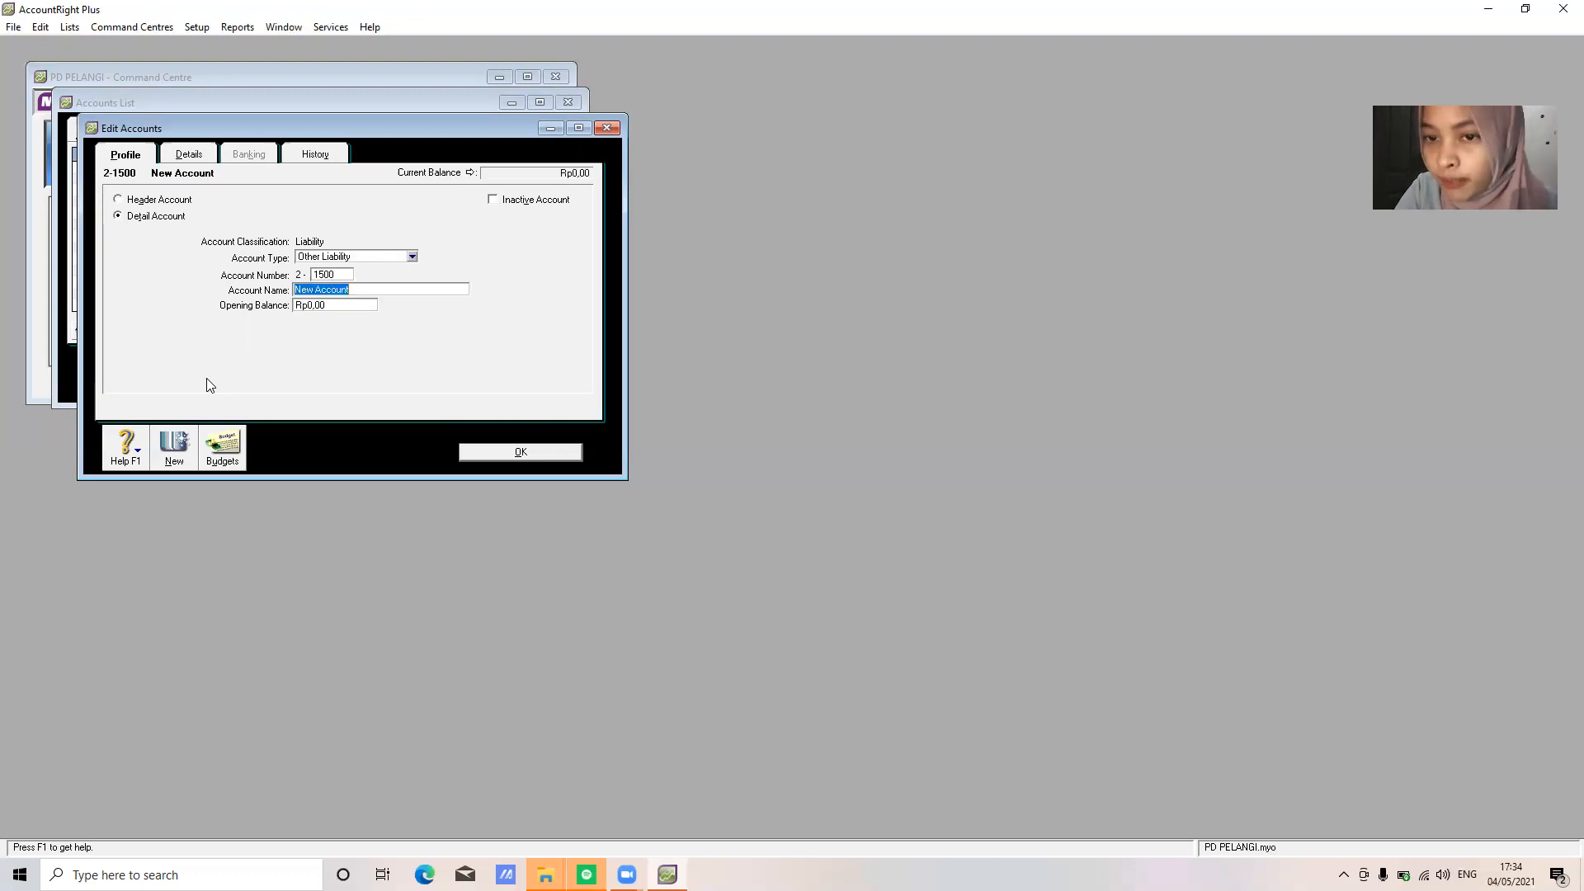
pyautogui.write('PPN Outcome')
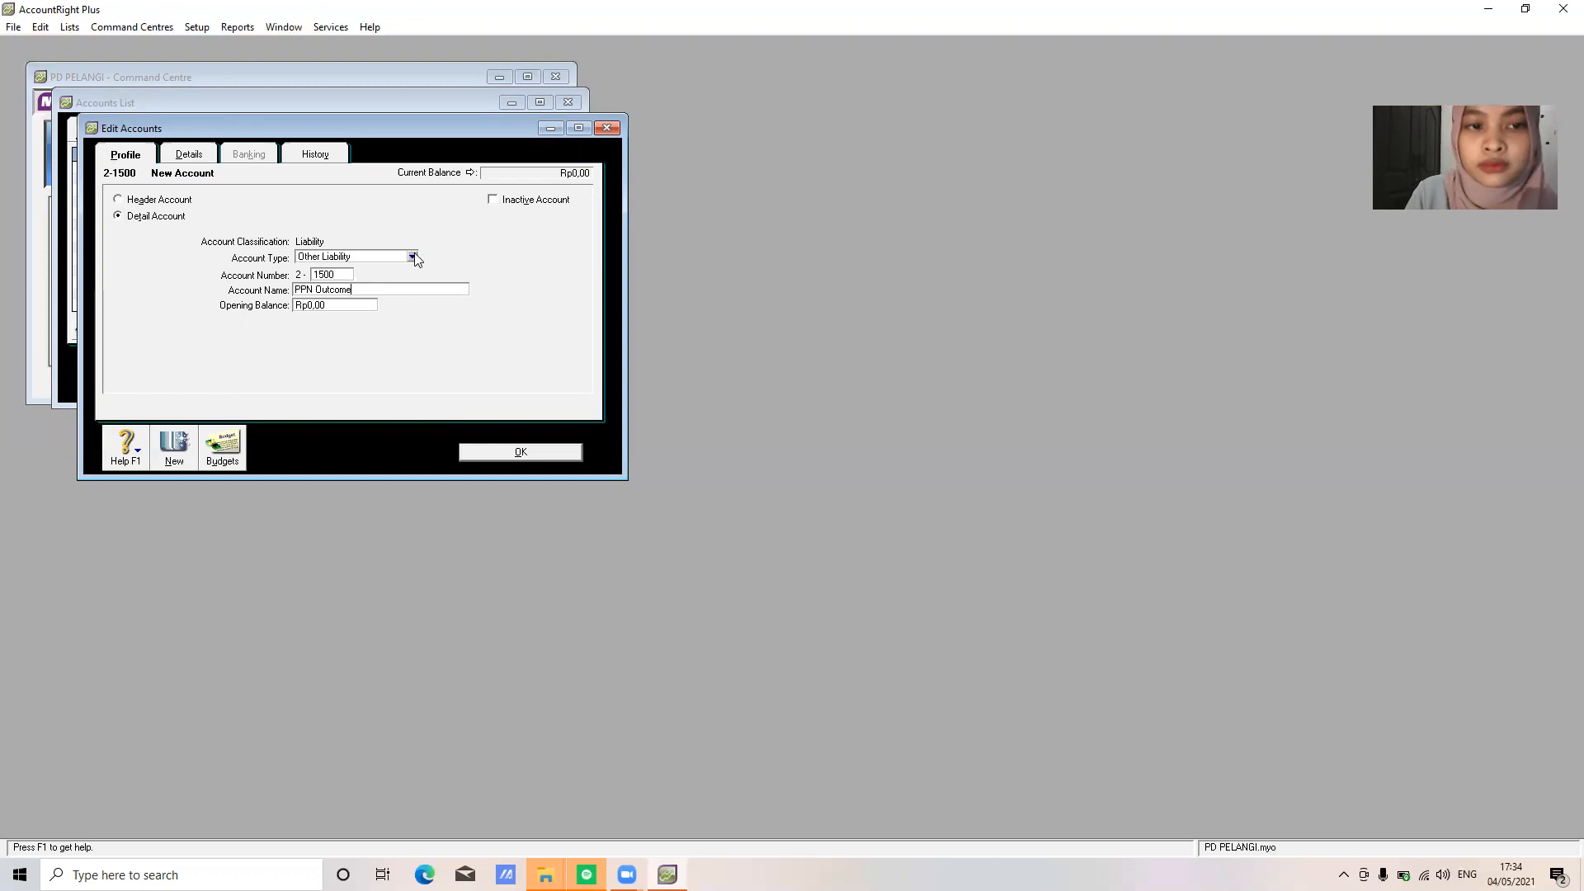
pyautogui.click(413, 257)
pyautogui.click(394, 292)
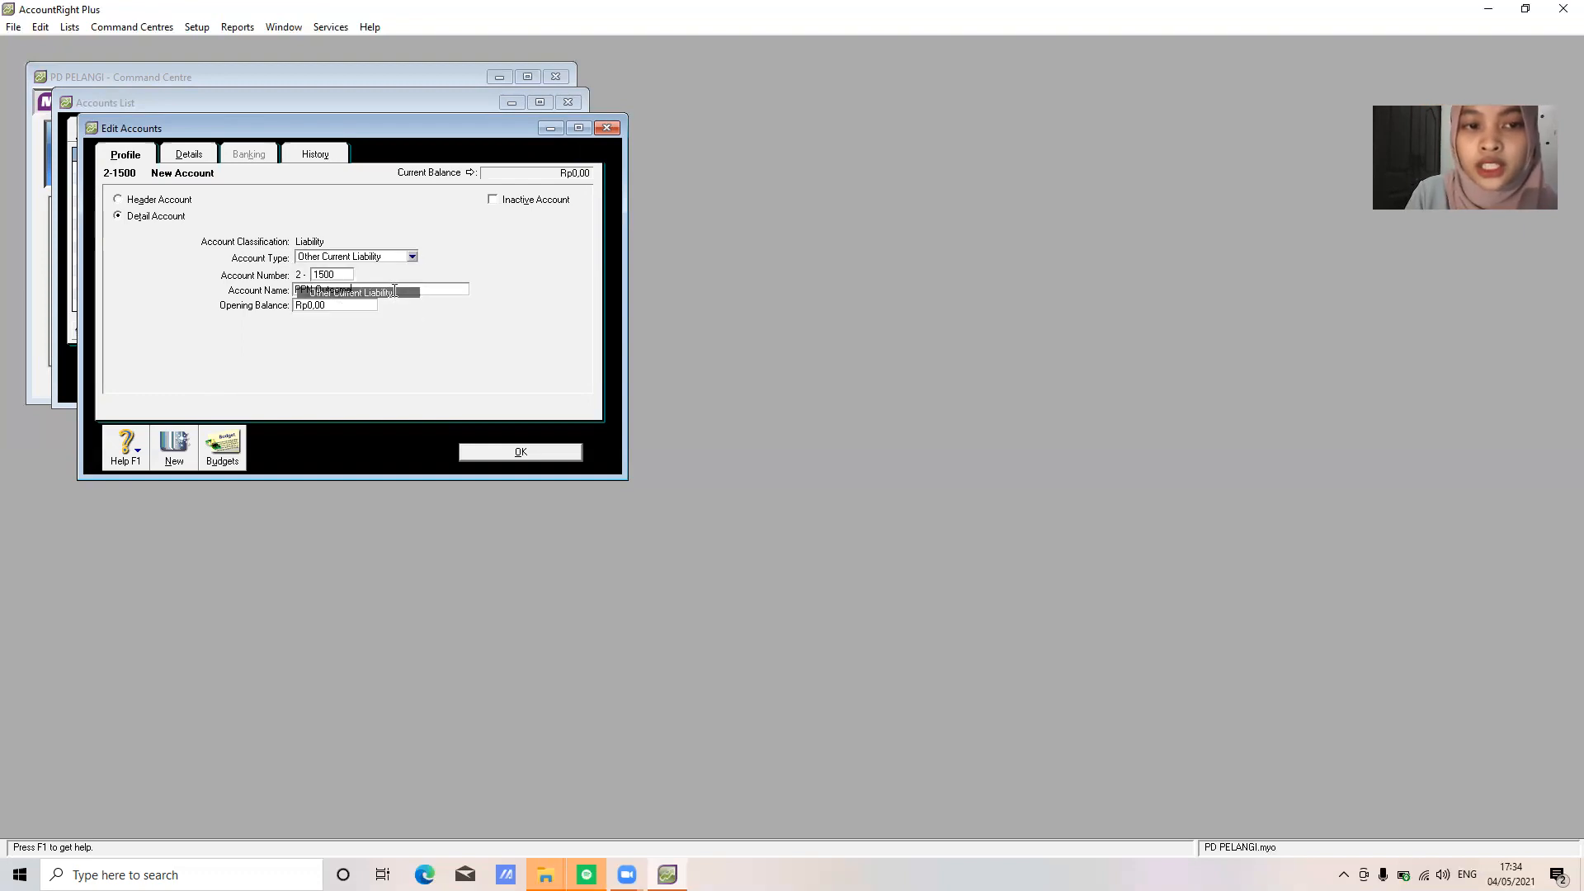
pyautogui.click(520, 452)
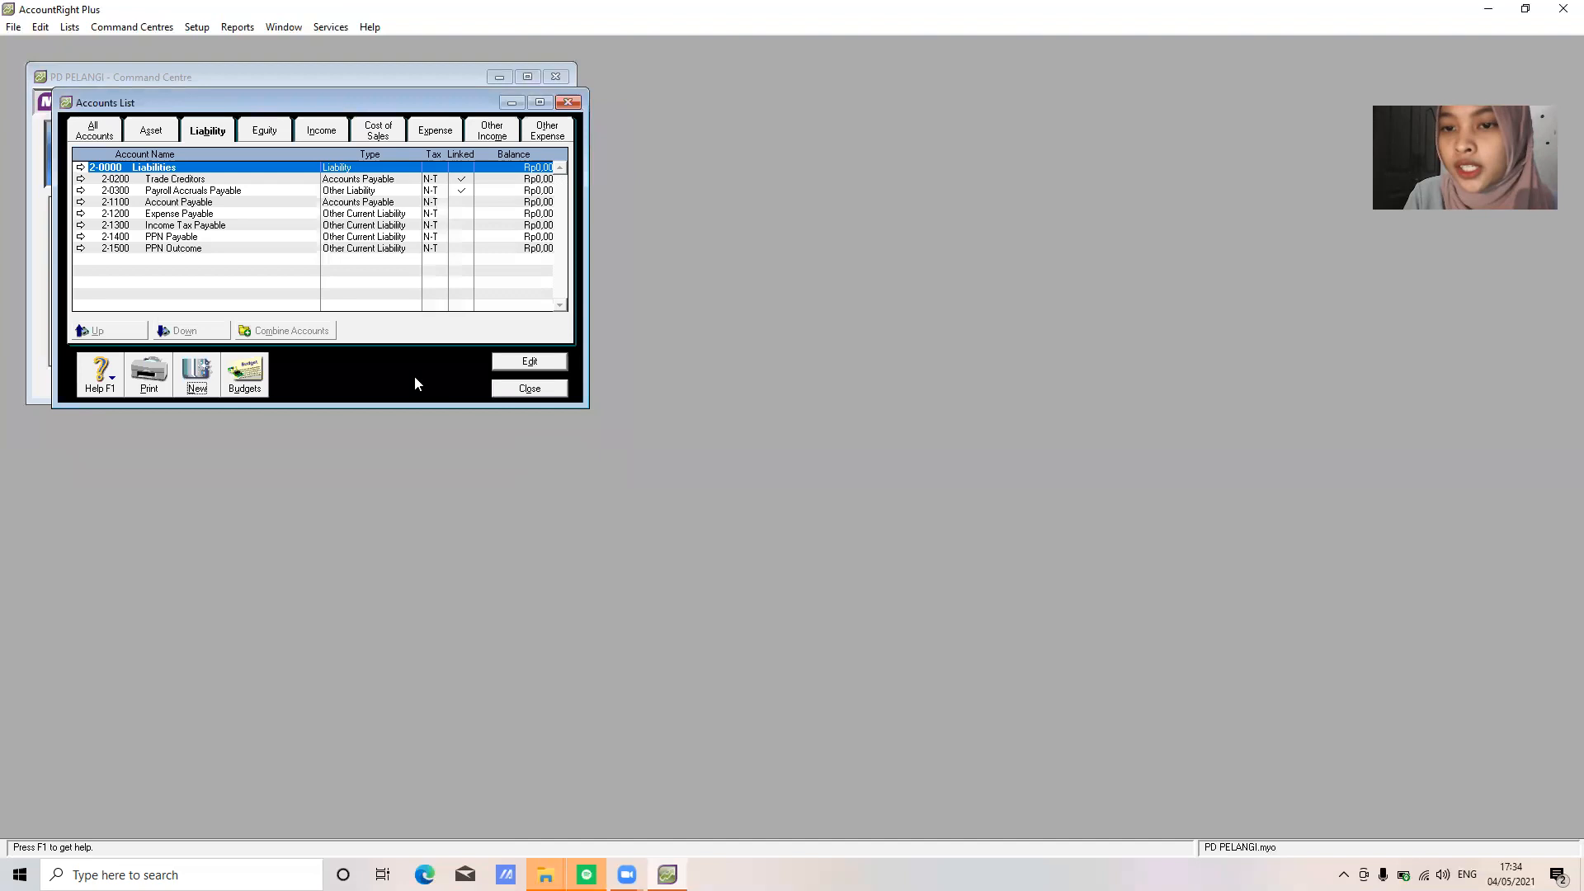
# Add 2-1600 PPN Income as an Other Current Liability account
pyautogui.click(203, 388)
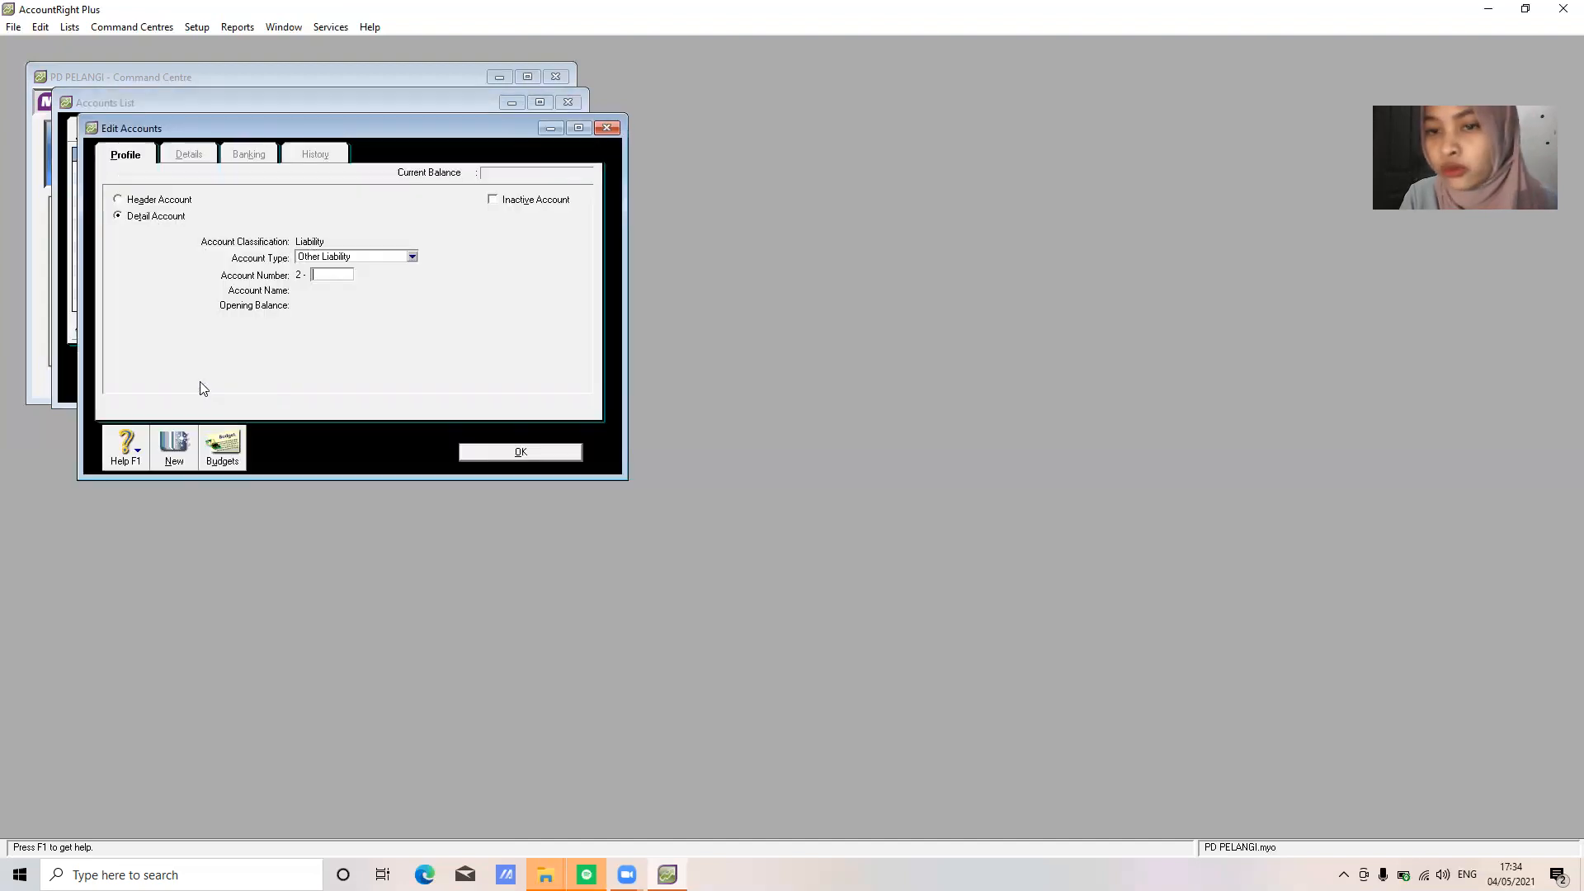
pyautogui.write('1600')
pyautogui.press('Tab')
pyautogui.write('PPN Income')
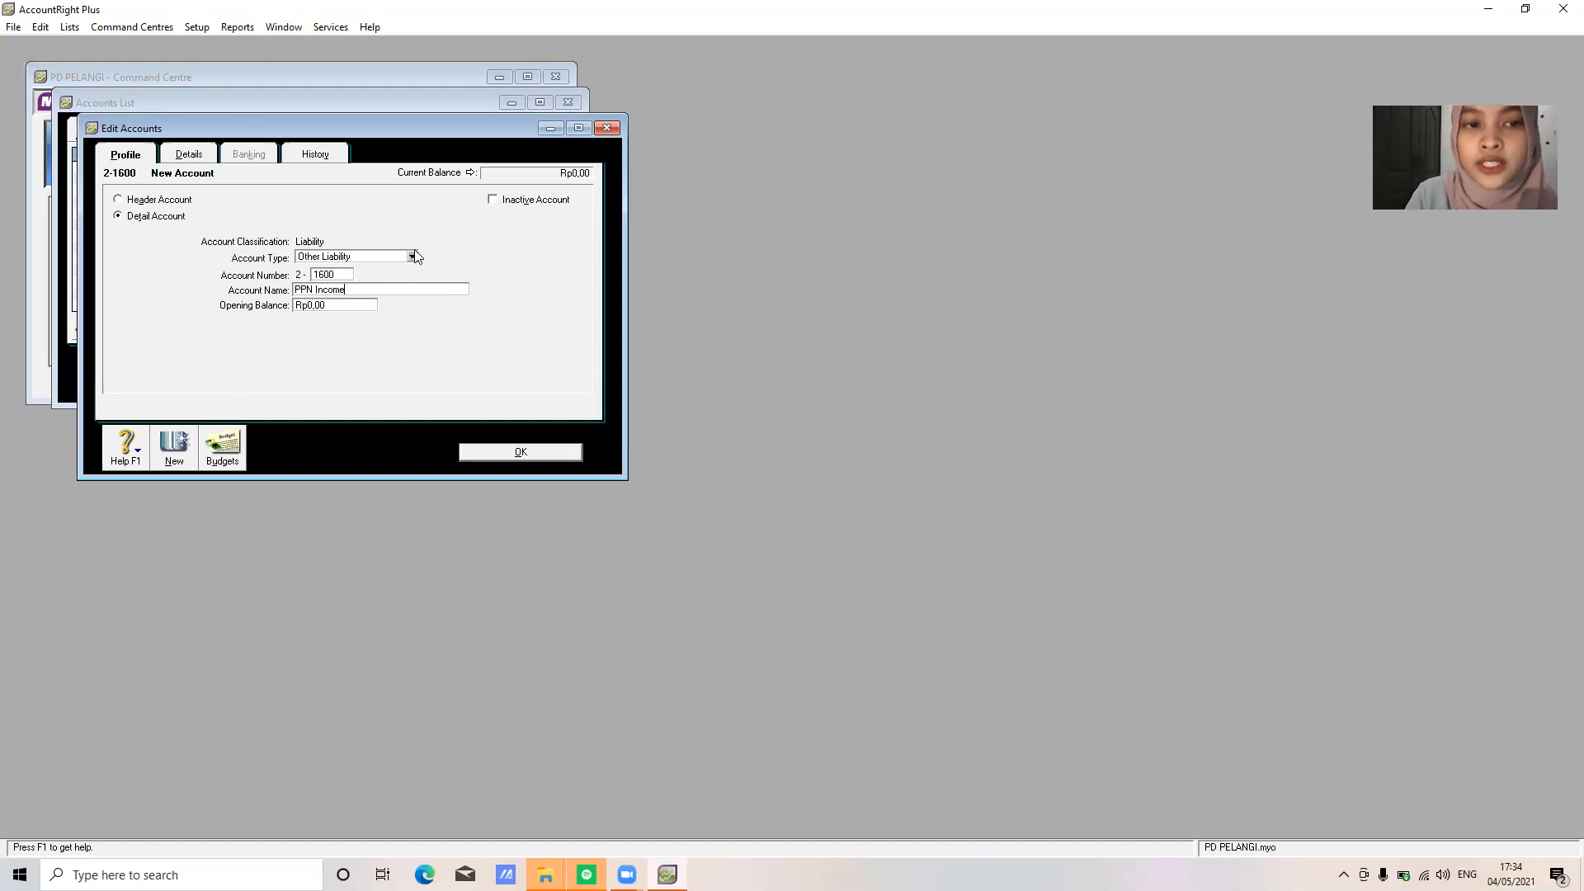
pyautogui.click(412, 256)
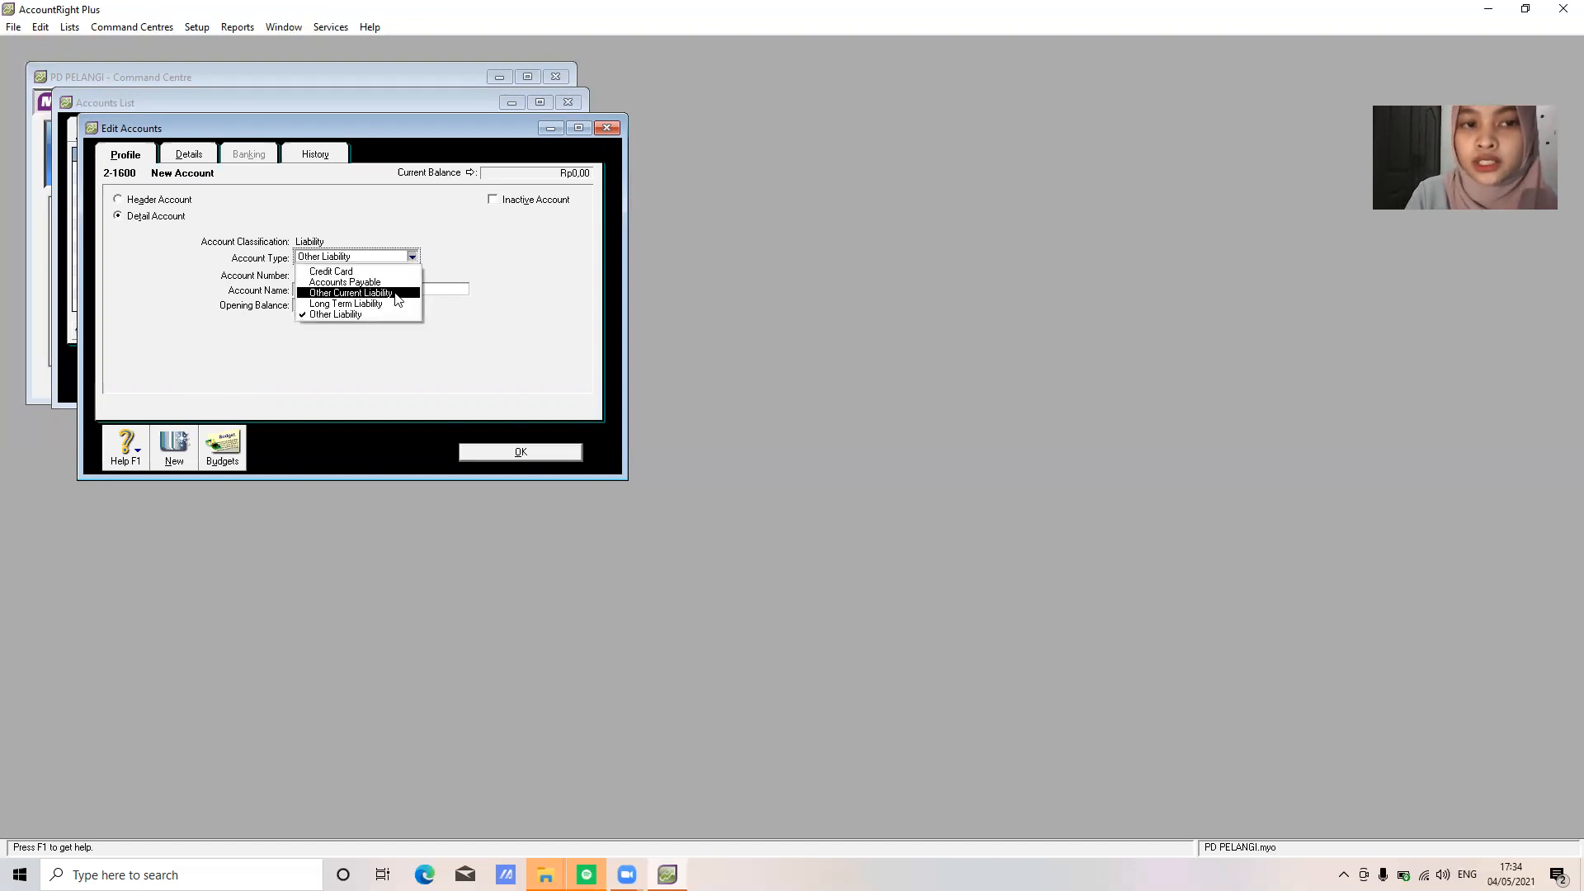
pyautogui.click(396, 293)
pyautogui.click(529, 453)
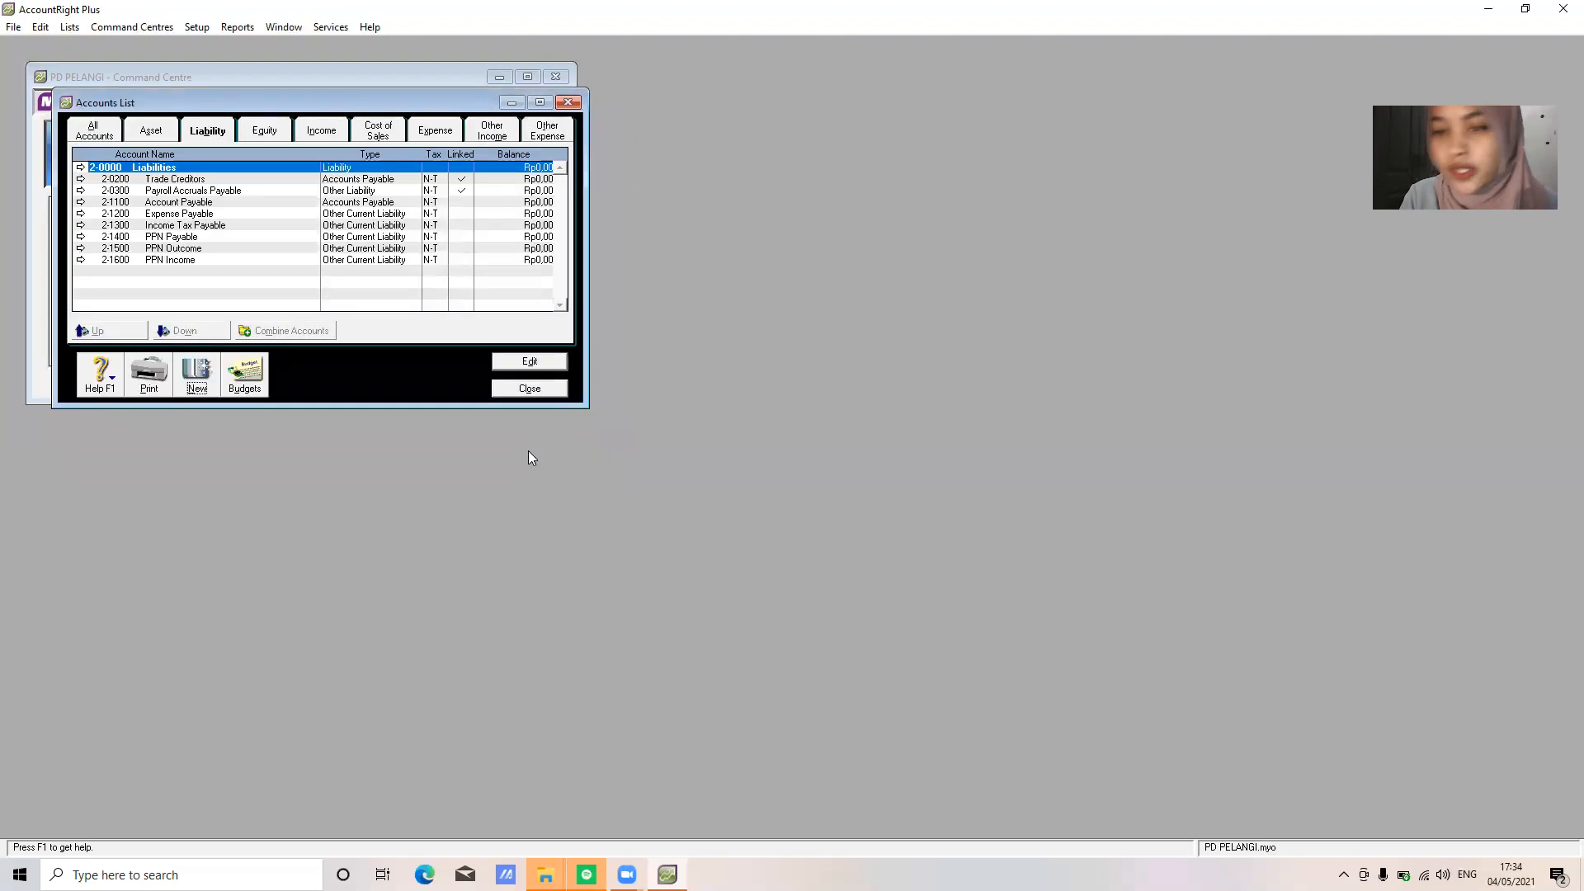
# Add 2-2100 Bank Permata Loan as a Long Term Liability, then show Equity accounts
pyautogui.click(205, 386)
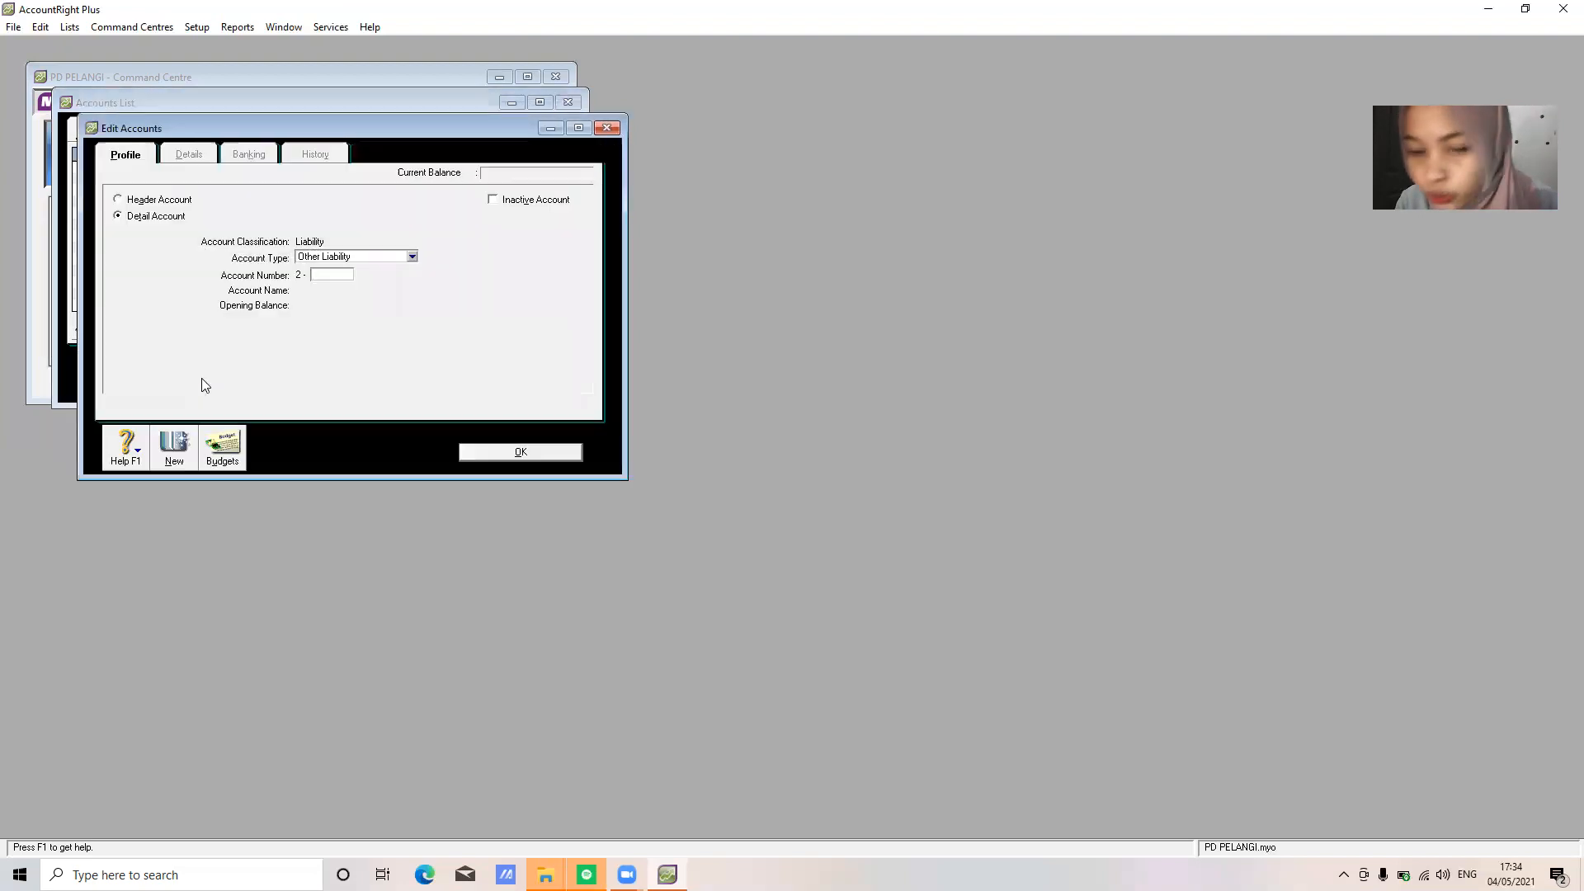
pyautogui.write('2100')
pyautogui.press('Tab')
pyautogui.write('Bank Perma')
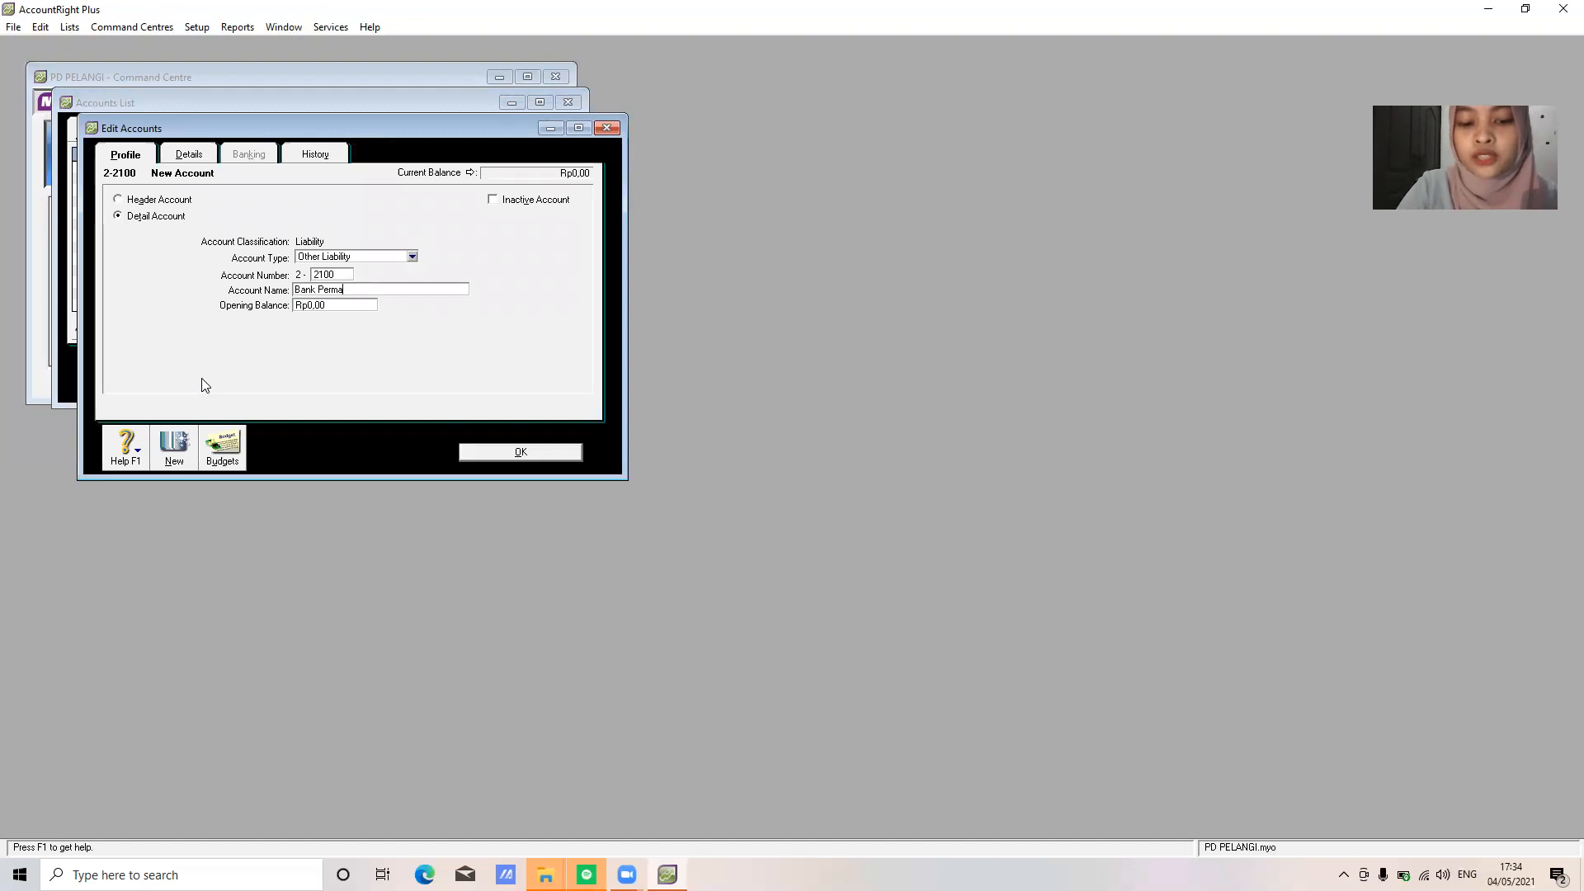
pyautogui.write('ta Loan')
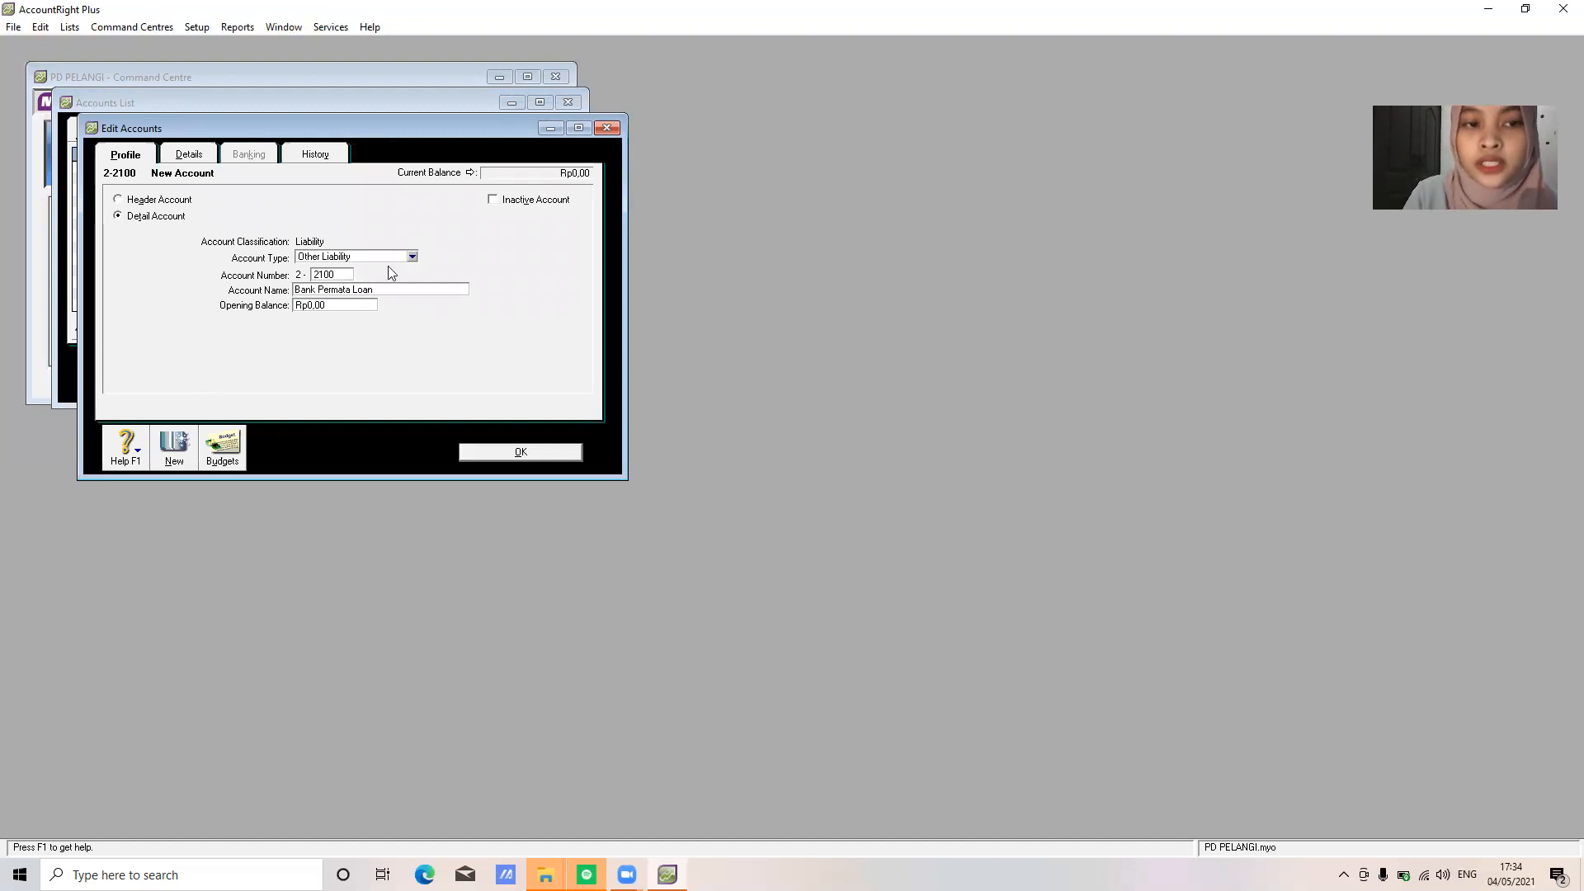
pyautogui.click(412, 256)
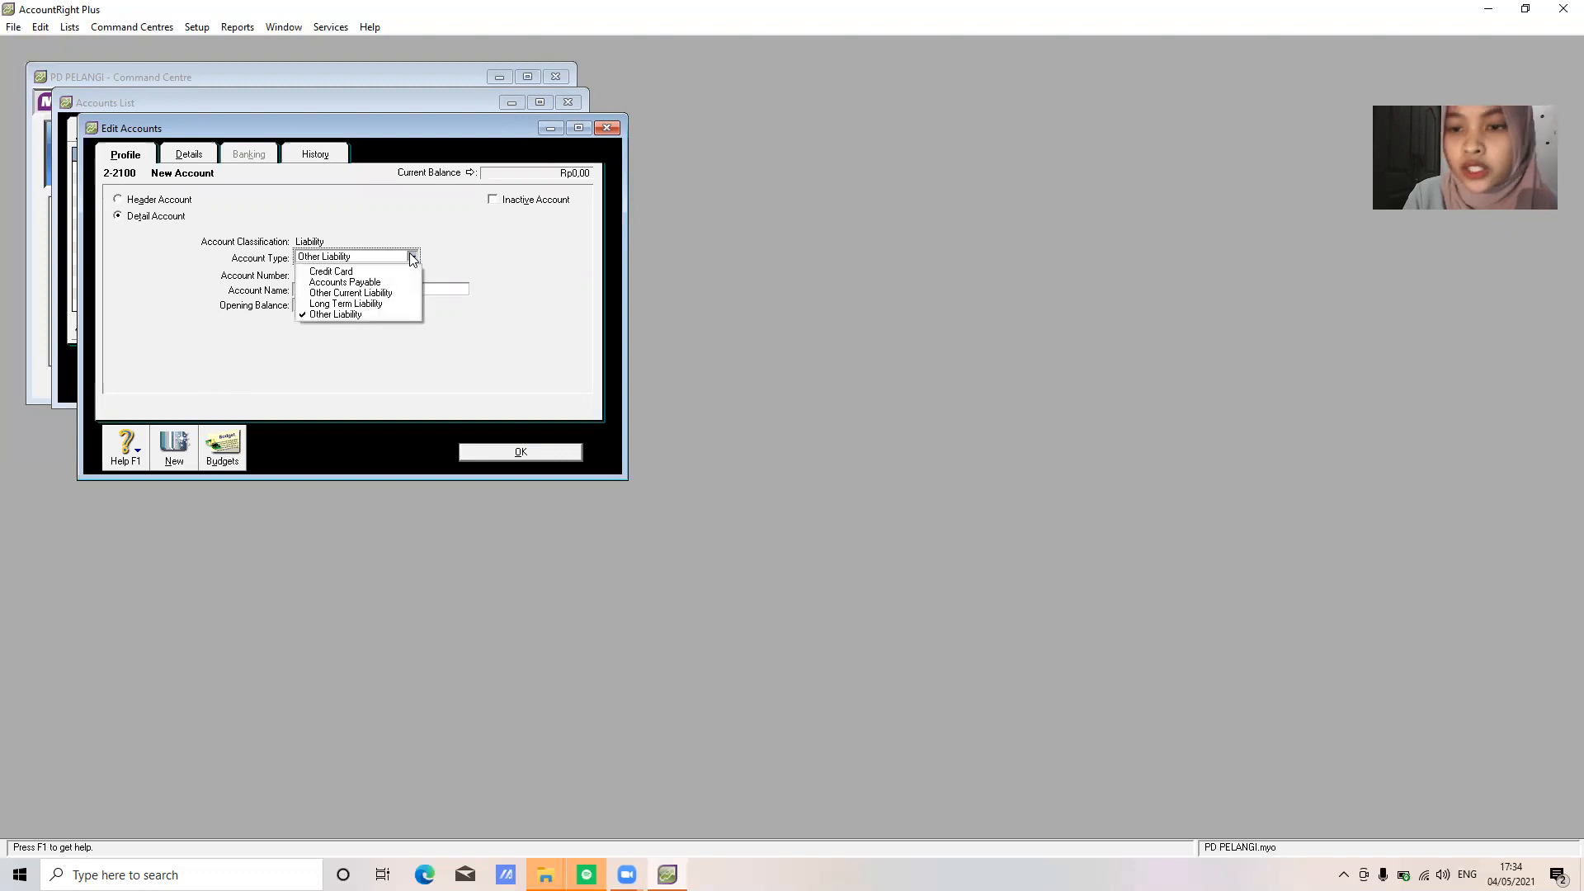
pyautogui.click(404, 304)
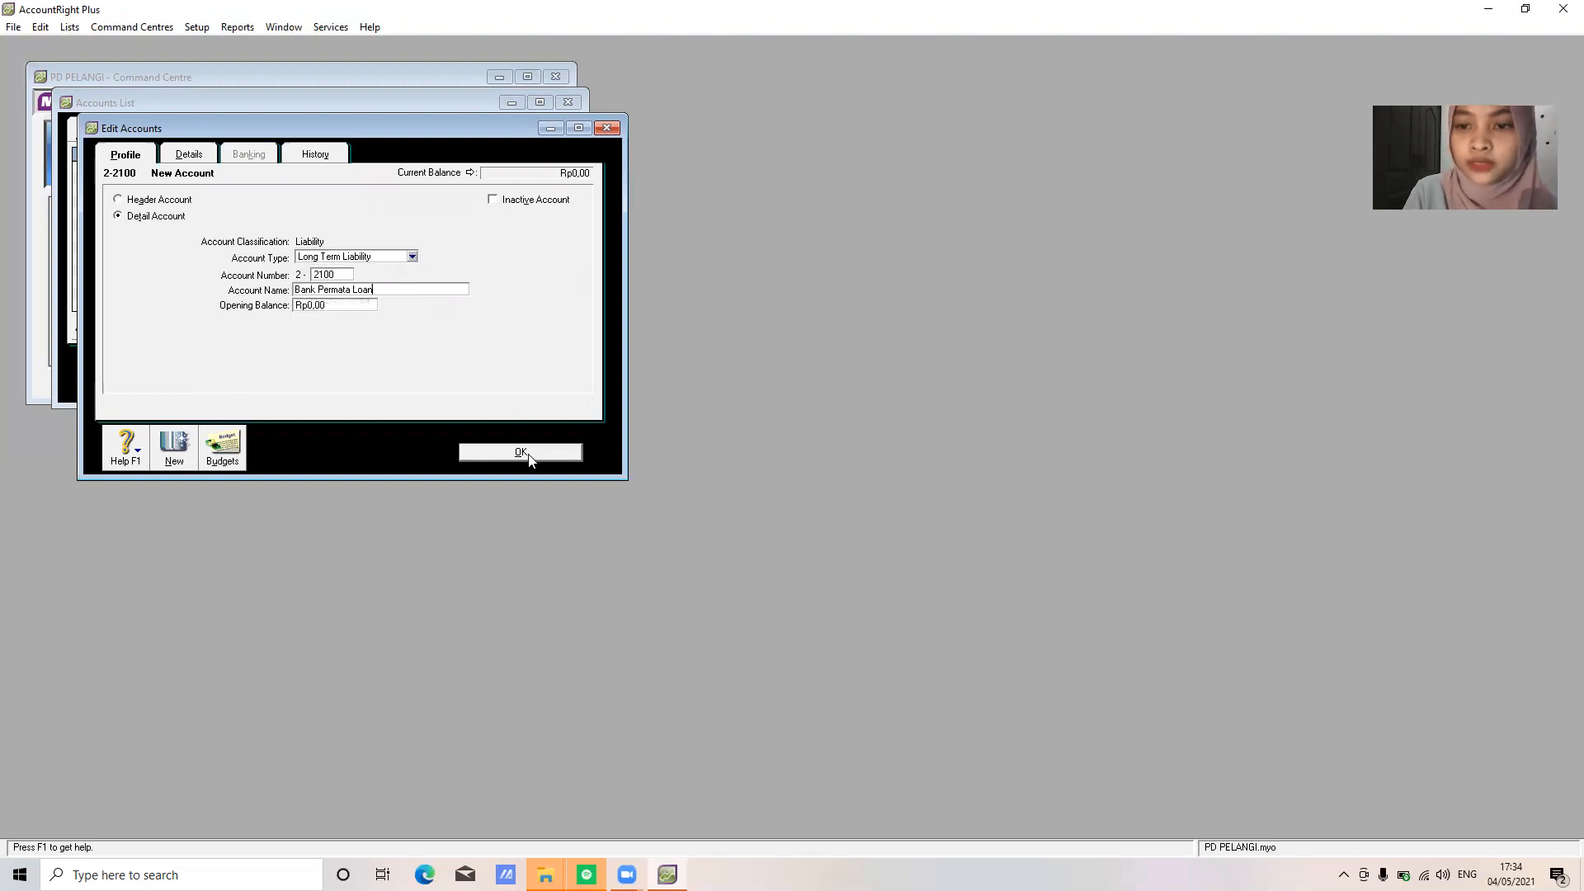
pyautogui.click(524, 453)
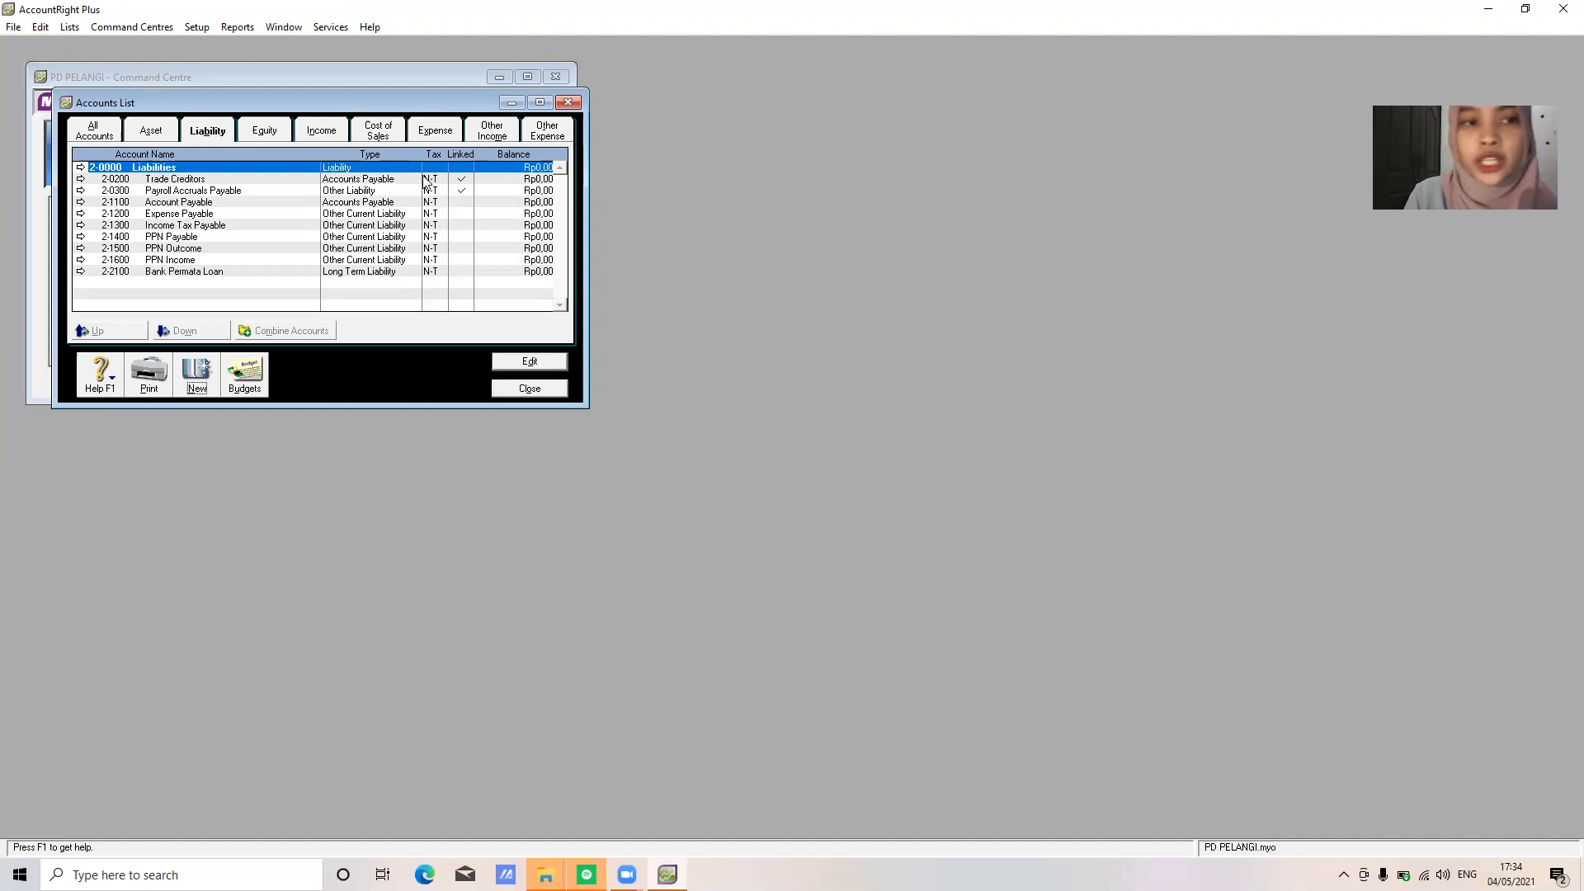
pyautogui.click(262, 134)
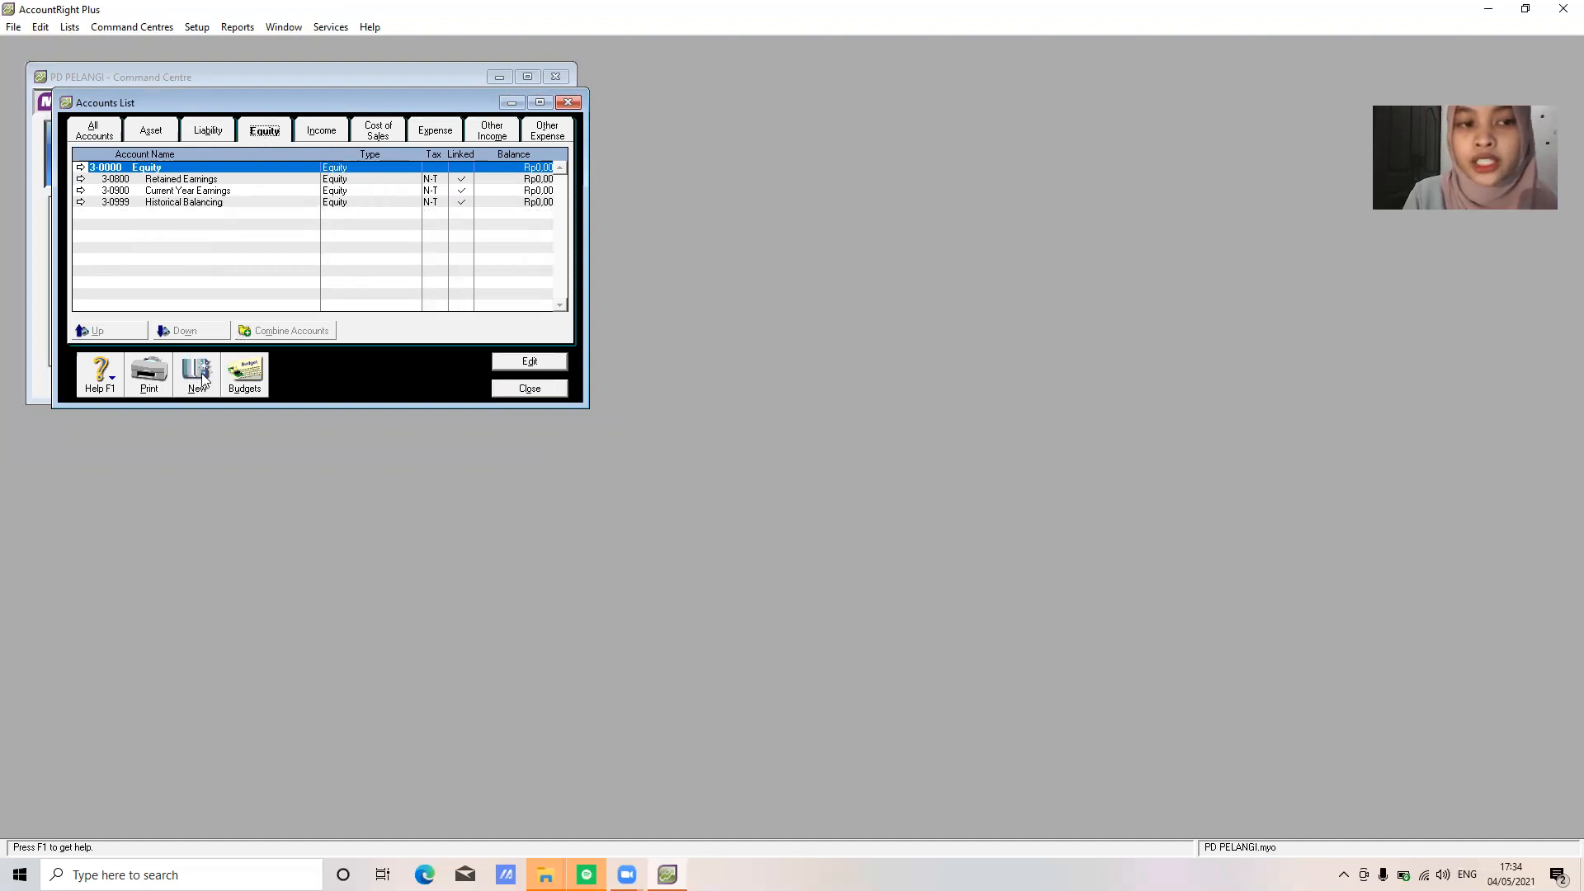
# Add equity accounts 3-1100 for the owner's Capital and 3-1200 for the owner's Drawings
pyautogui.click(199, 375)
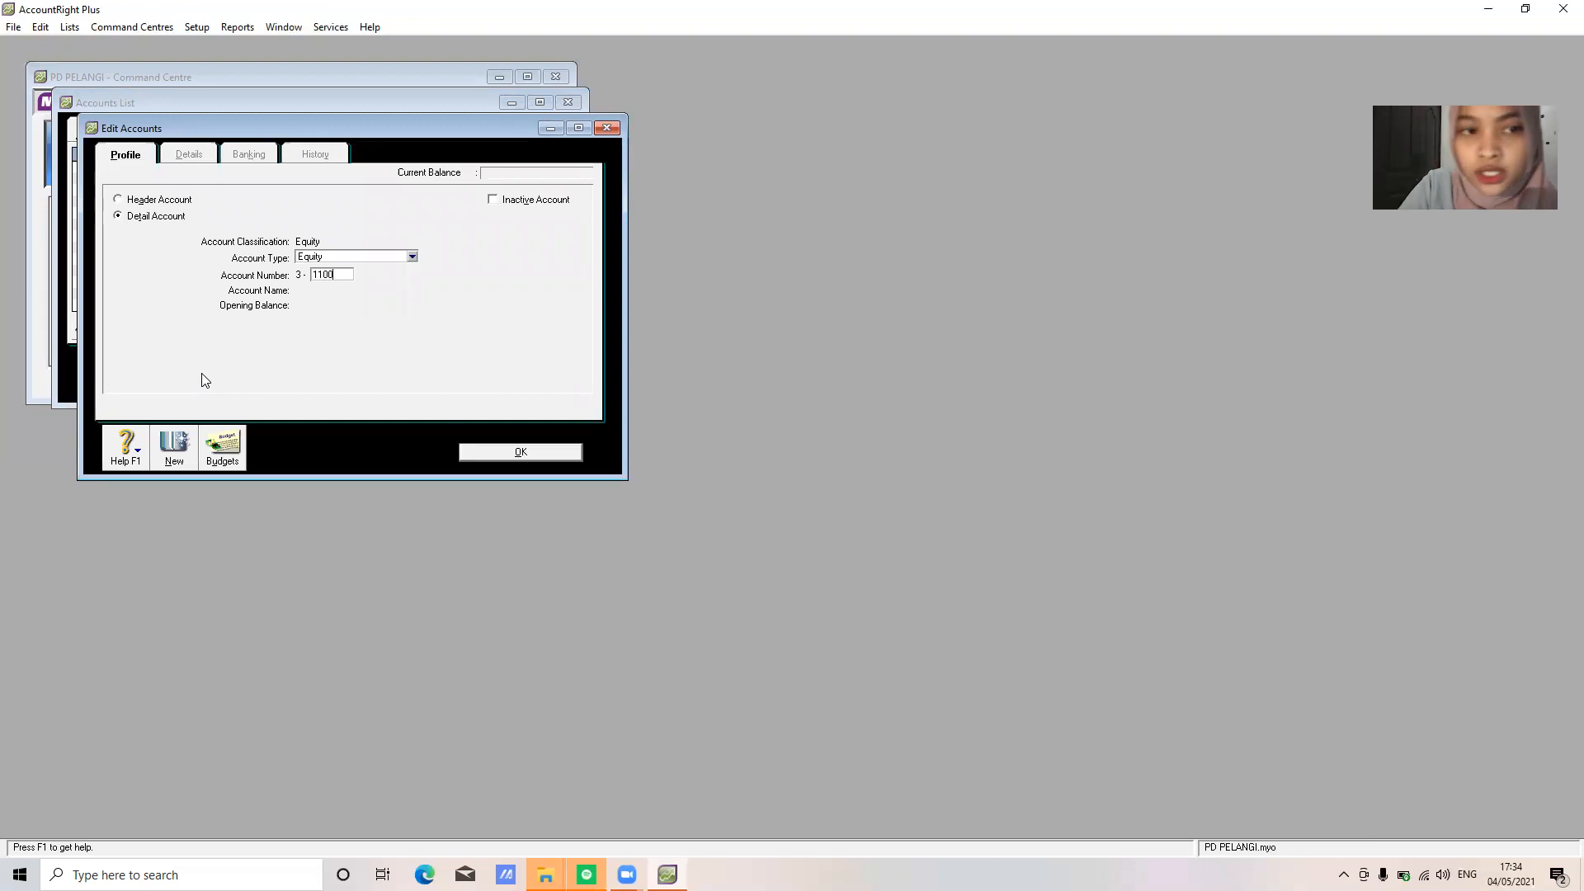
pyautogui.press('Tab')
pyautogui.write('Andrian Capital')
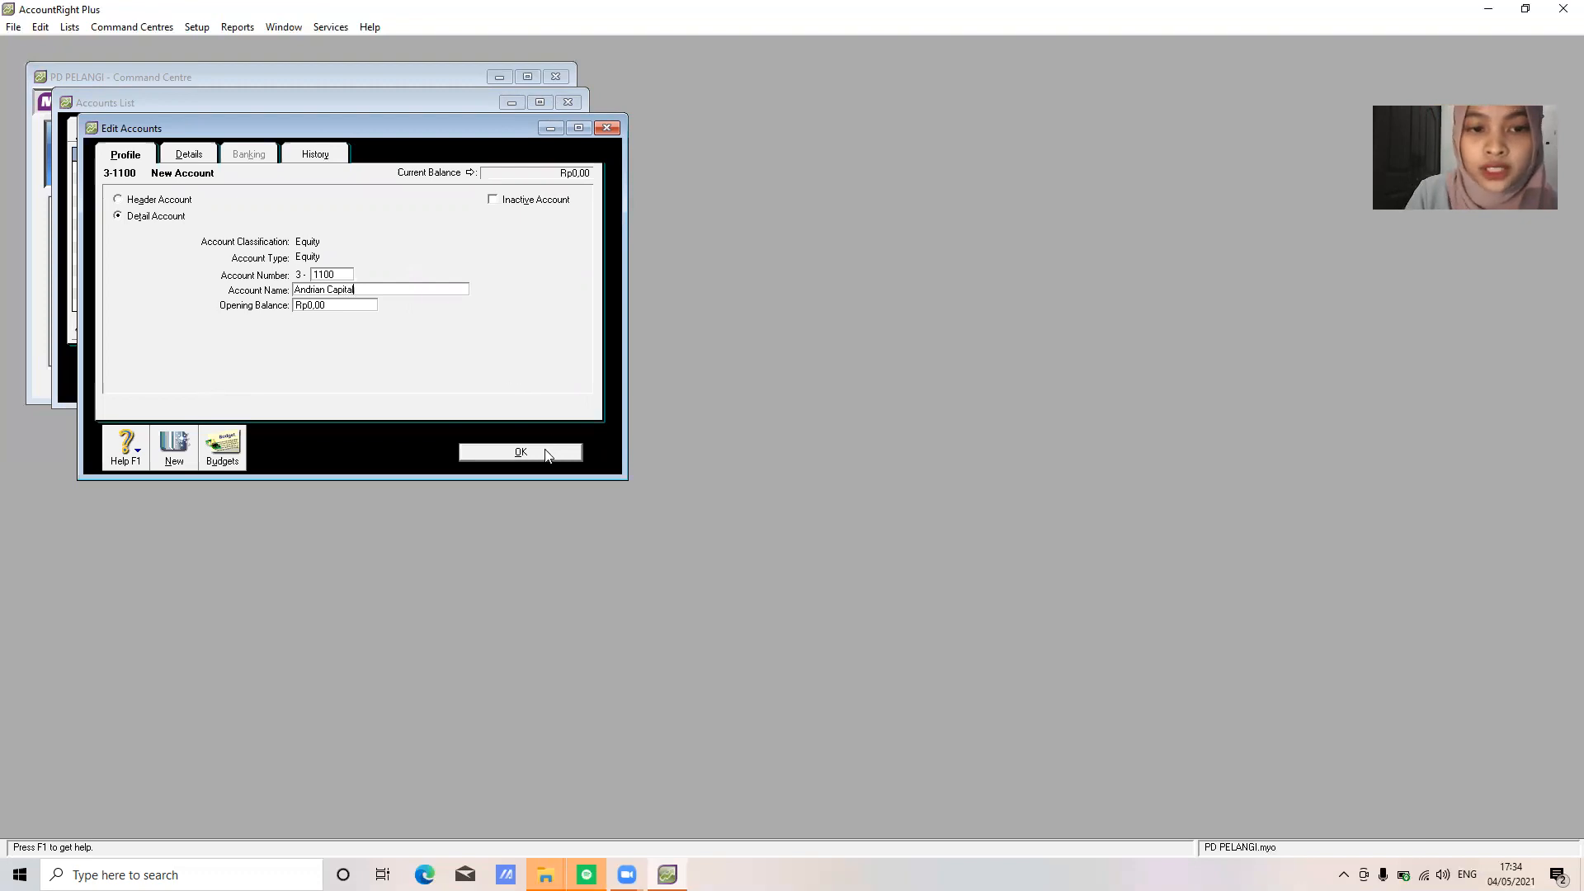
pyautogui.click(550, 452)
pyautogui.click(195, 382)
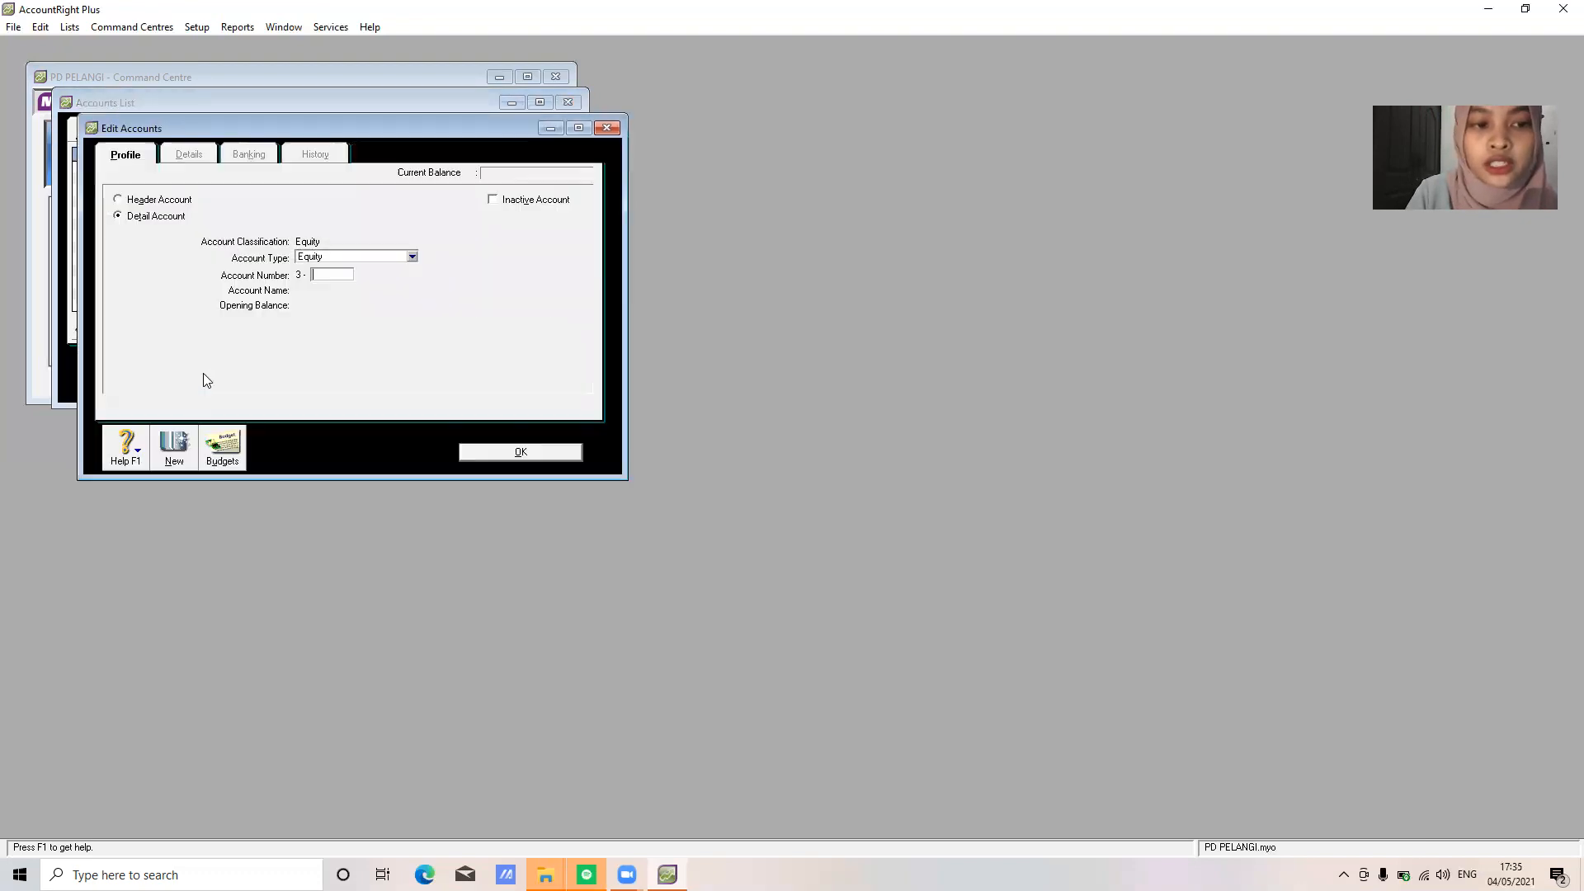
pyautogui.write('1200')
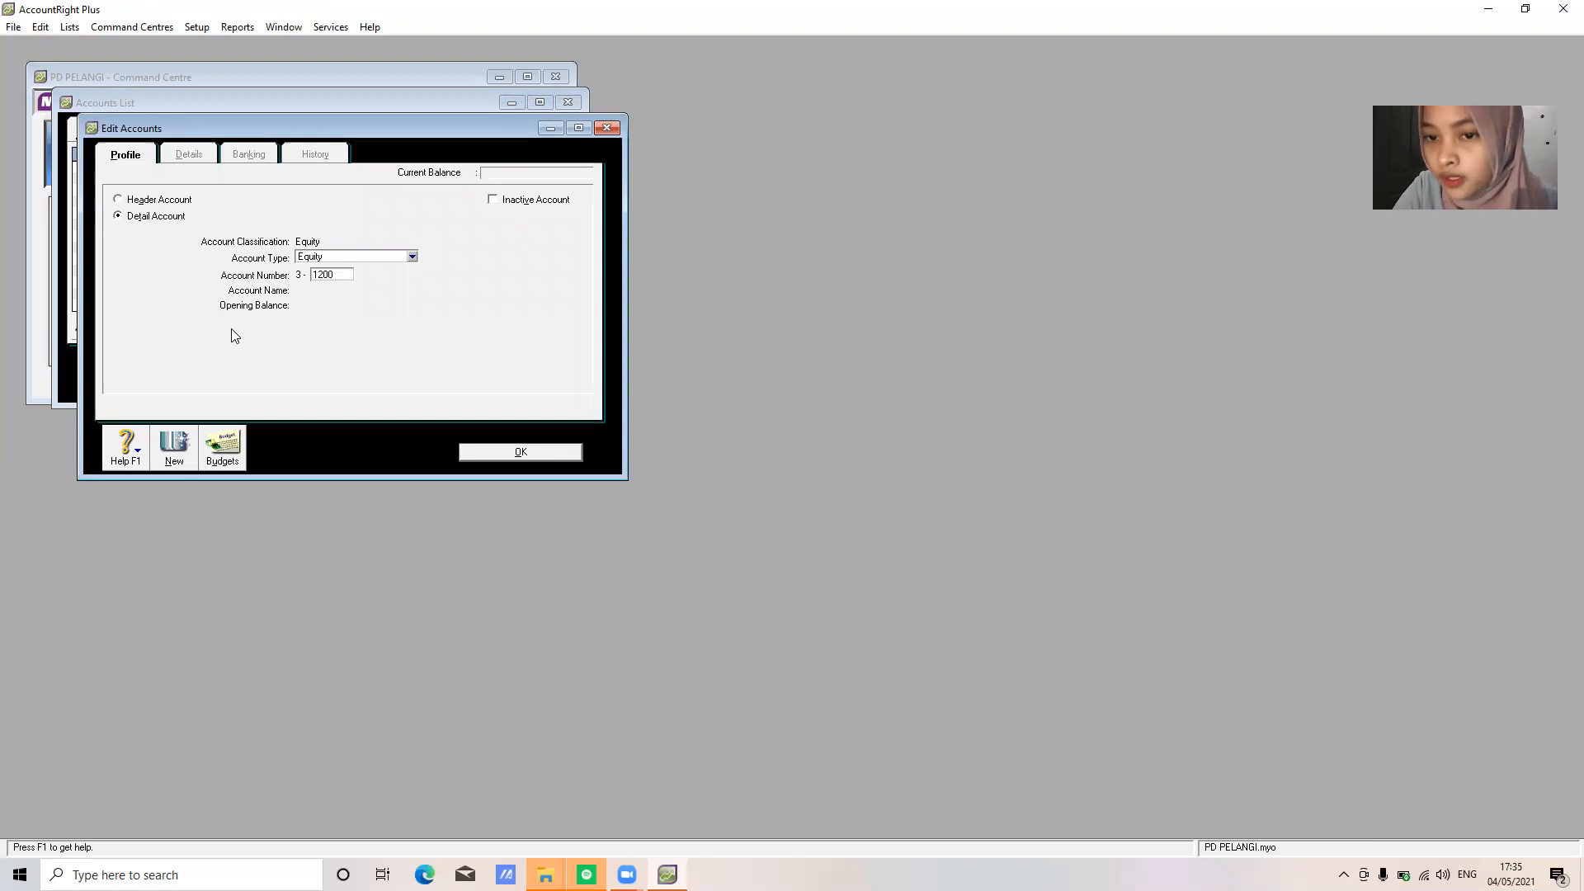
pyautogui.press('Tab')
pyautogui.write('Andrian Drawings')
pyautogui.click(518, 452)
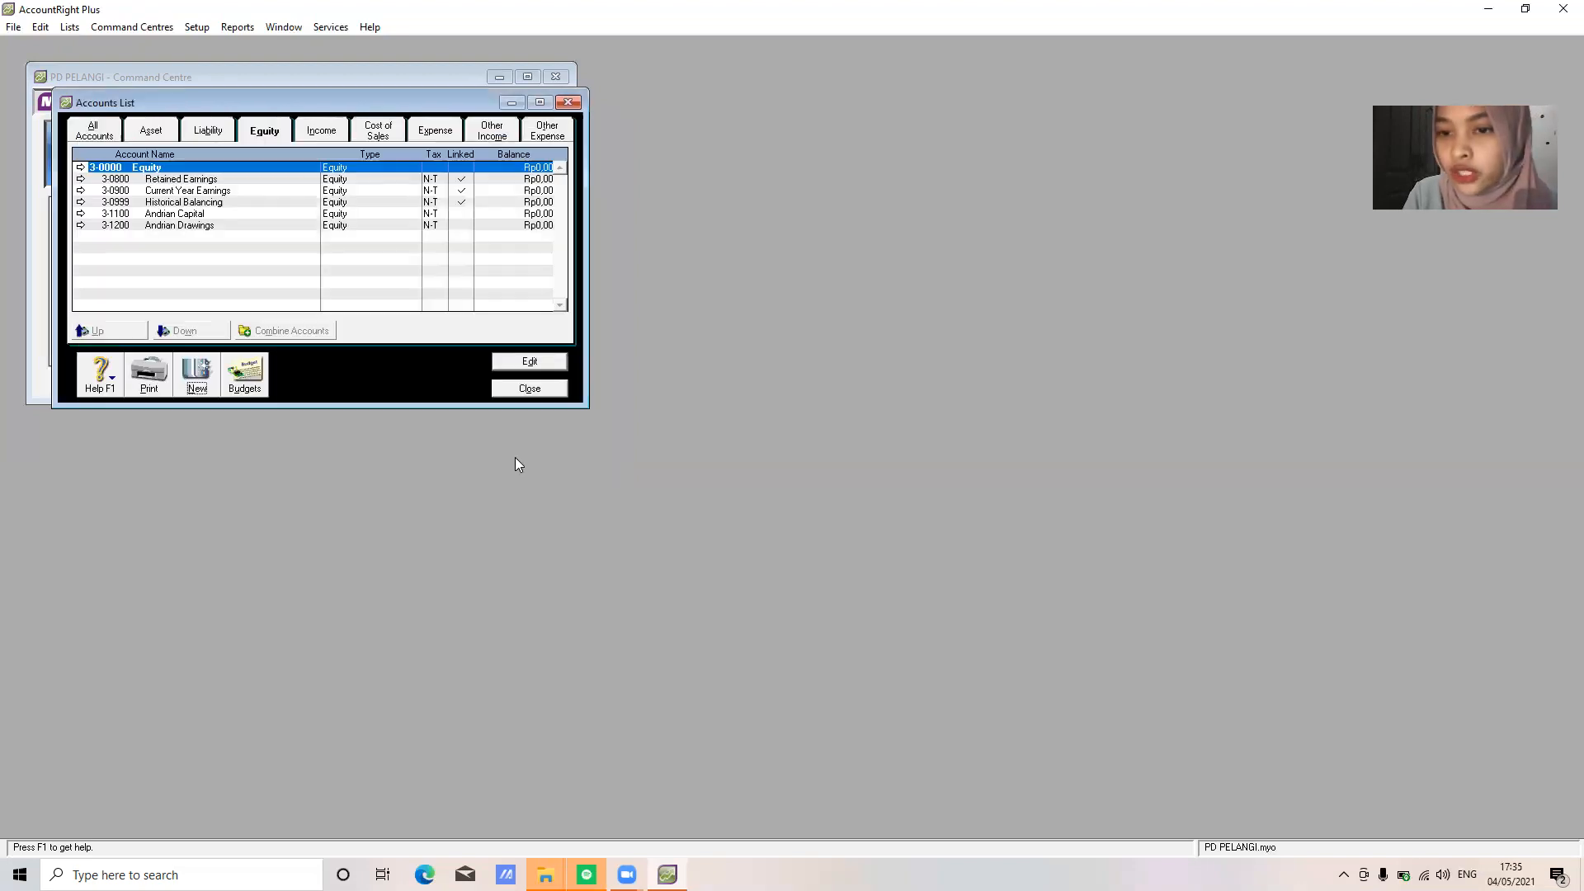
# Add equity account 3-1300 Income Summary
pyautogui.click(191, 380)
pyautogui.write('1300')
pyautogui.press('Tab')
pyautogui.write('Income ')
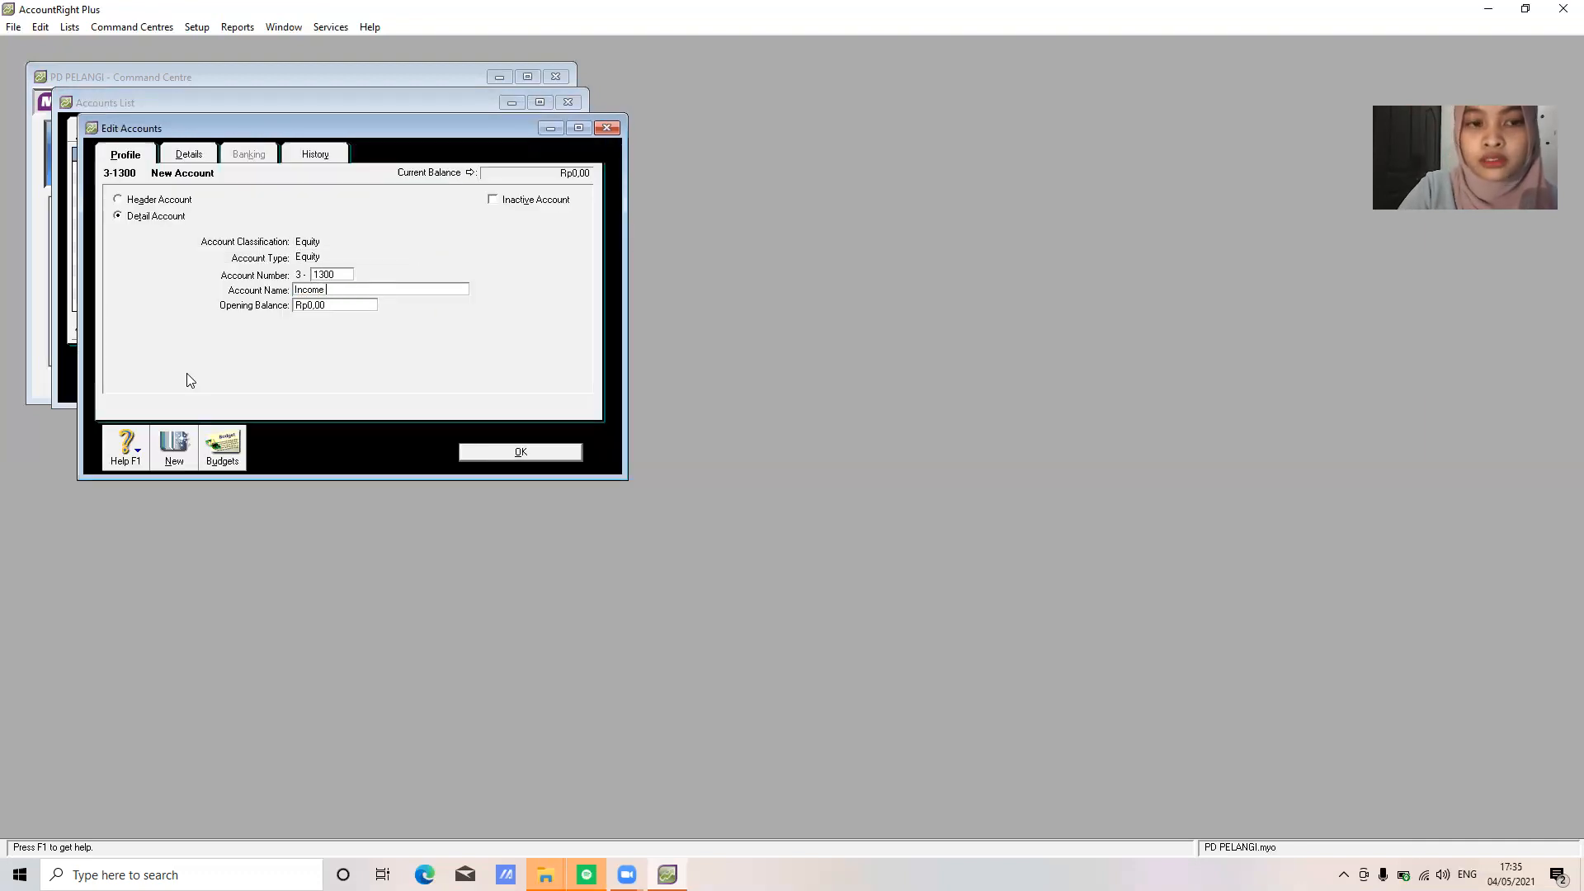
pyautogui.write('Summary')
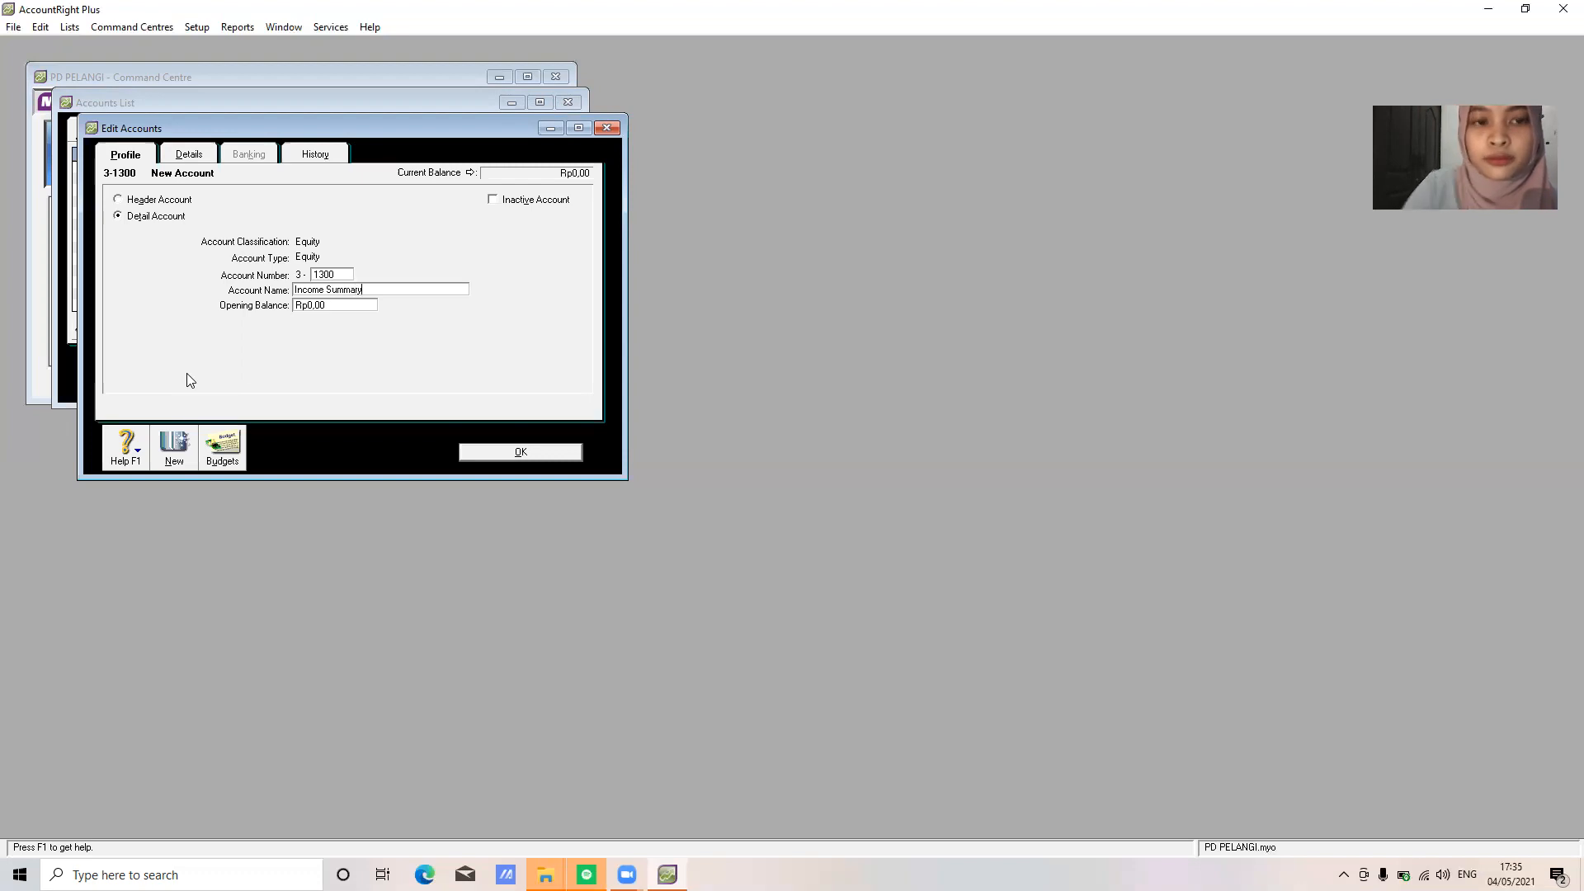
pyautogui.click(533, 457)
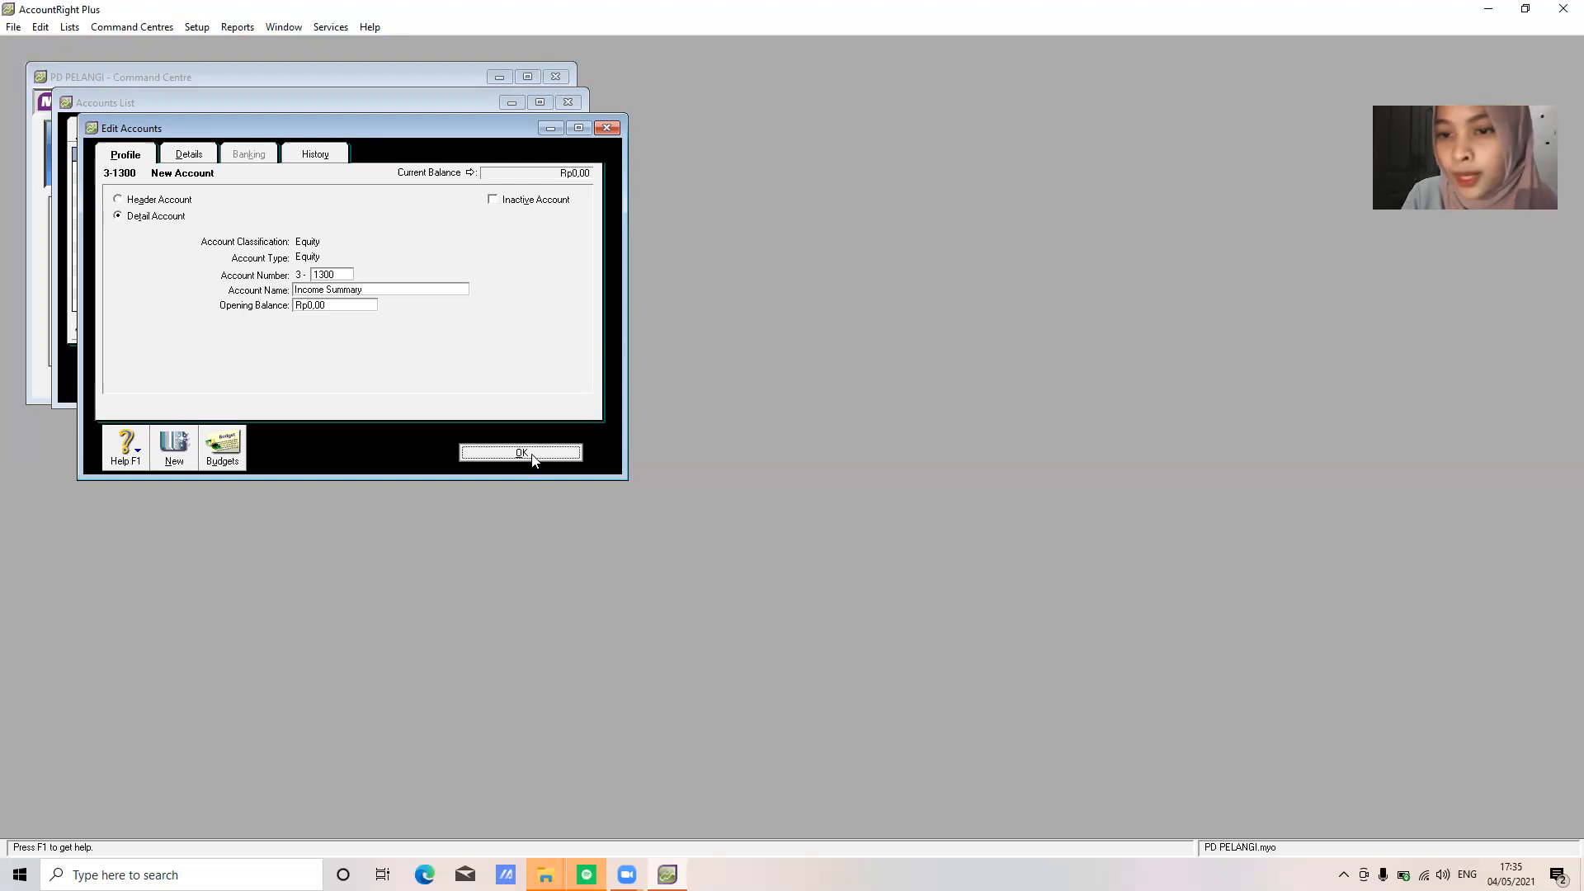
# On the Income tab, add account 4-1100 Sales
pyautogui.click(334, 136)
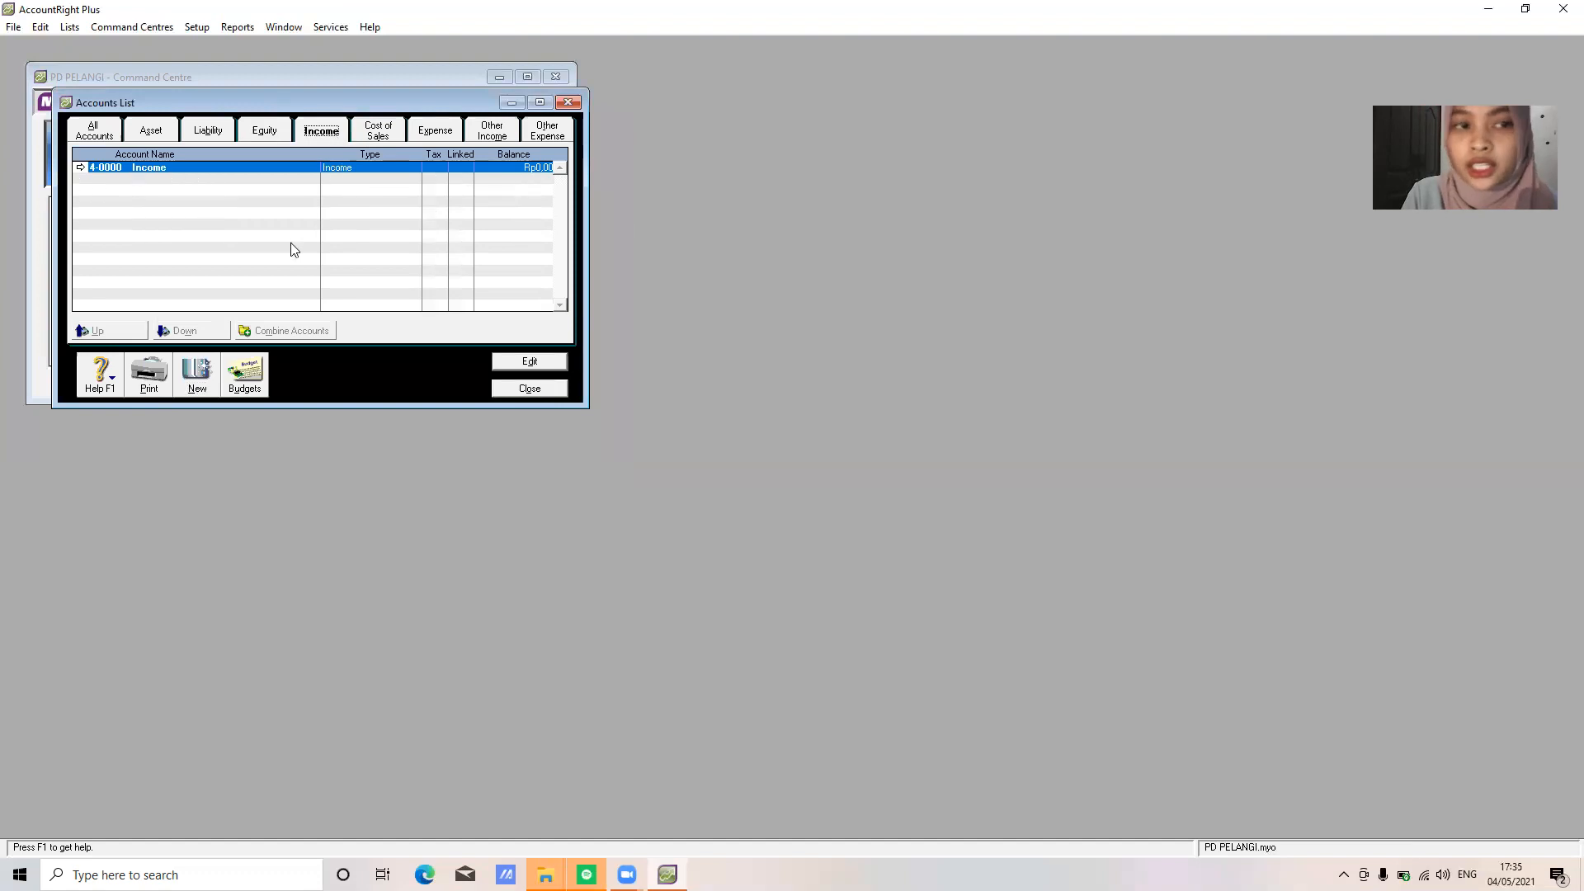
pyautogui.click(204, 388)
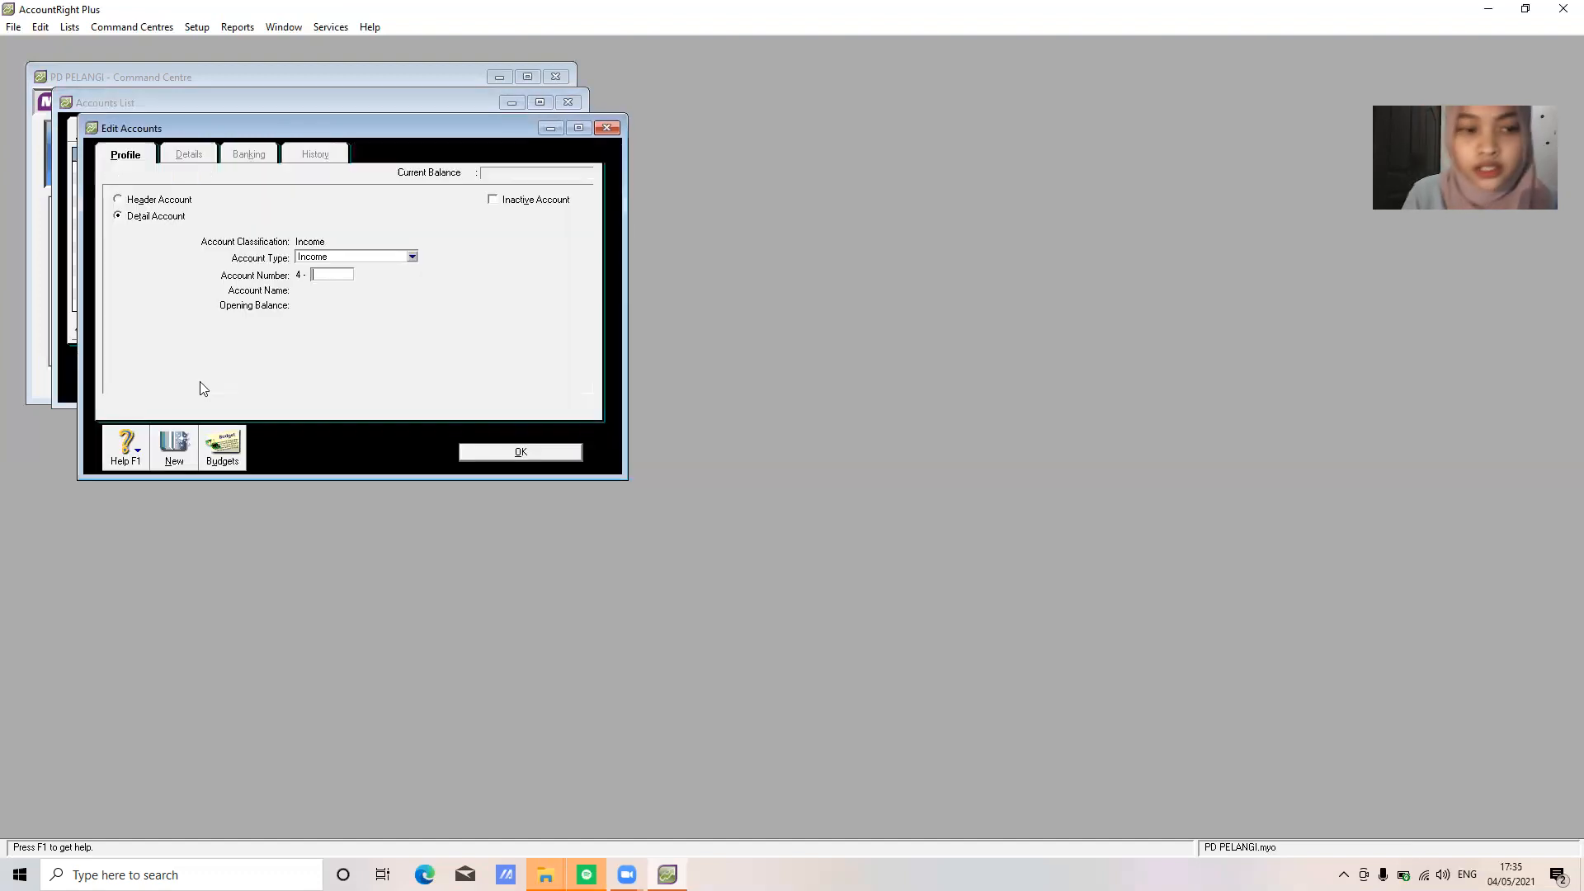
pyautogui.write('1100')
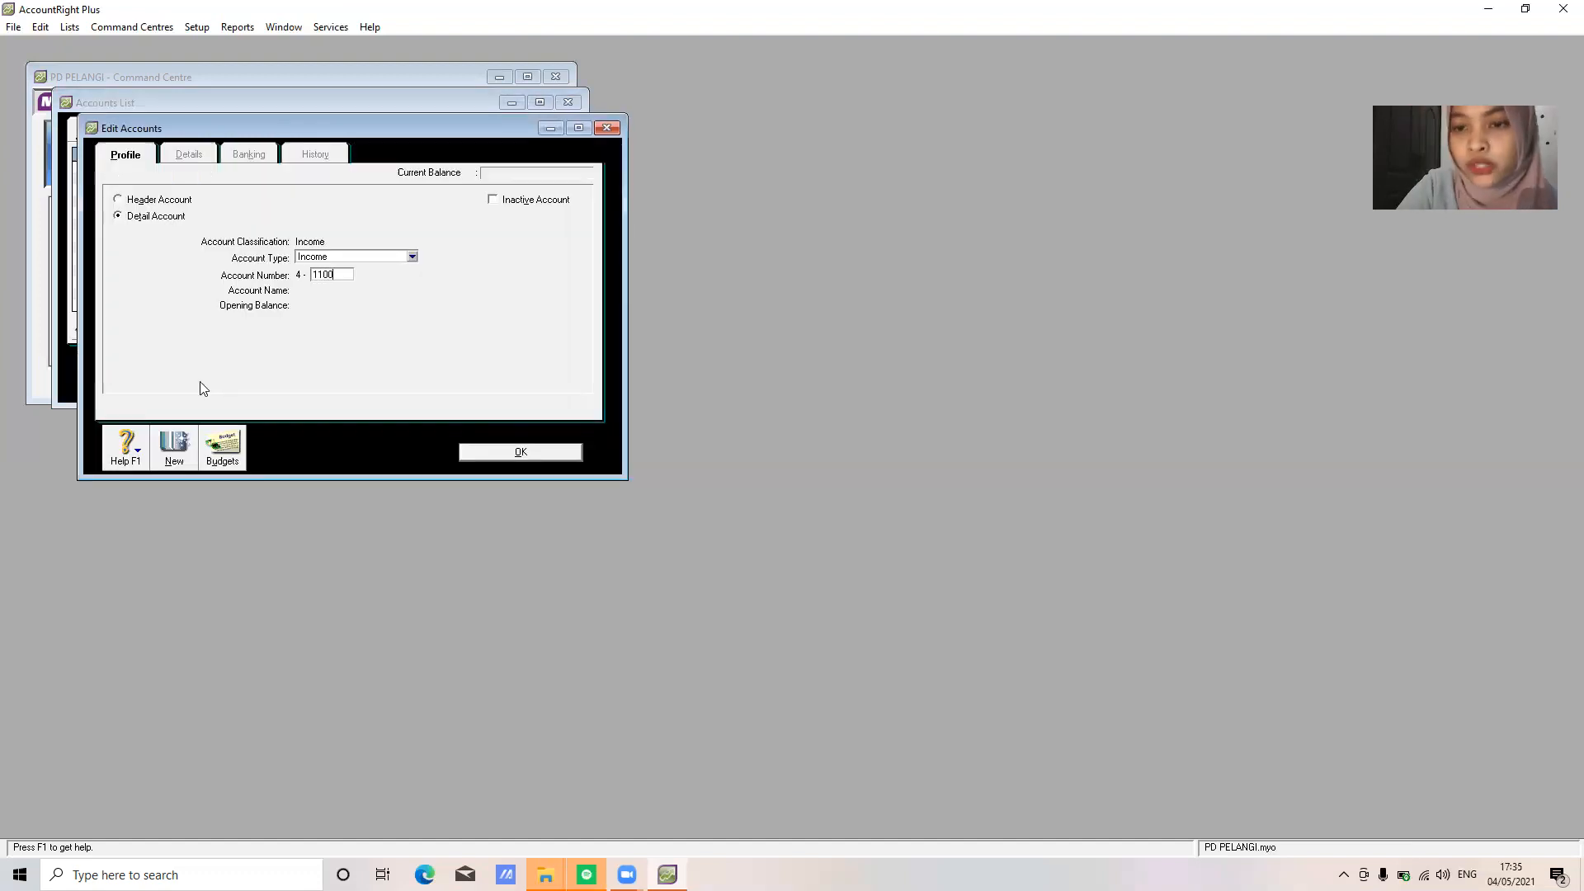
pyautogui.press('Tab')
pyautogui.write('S')
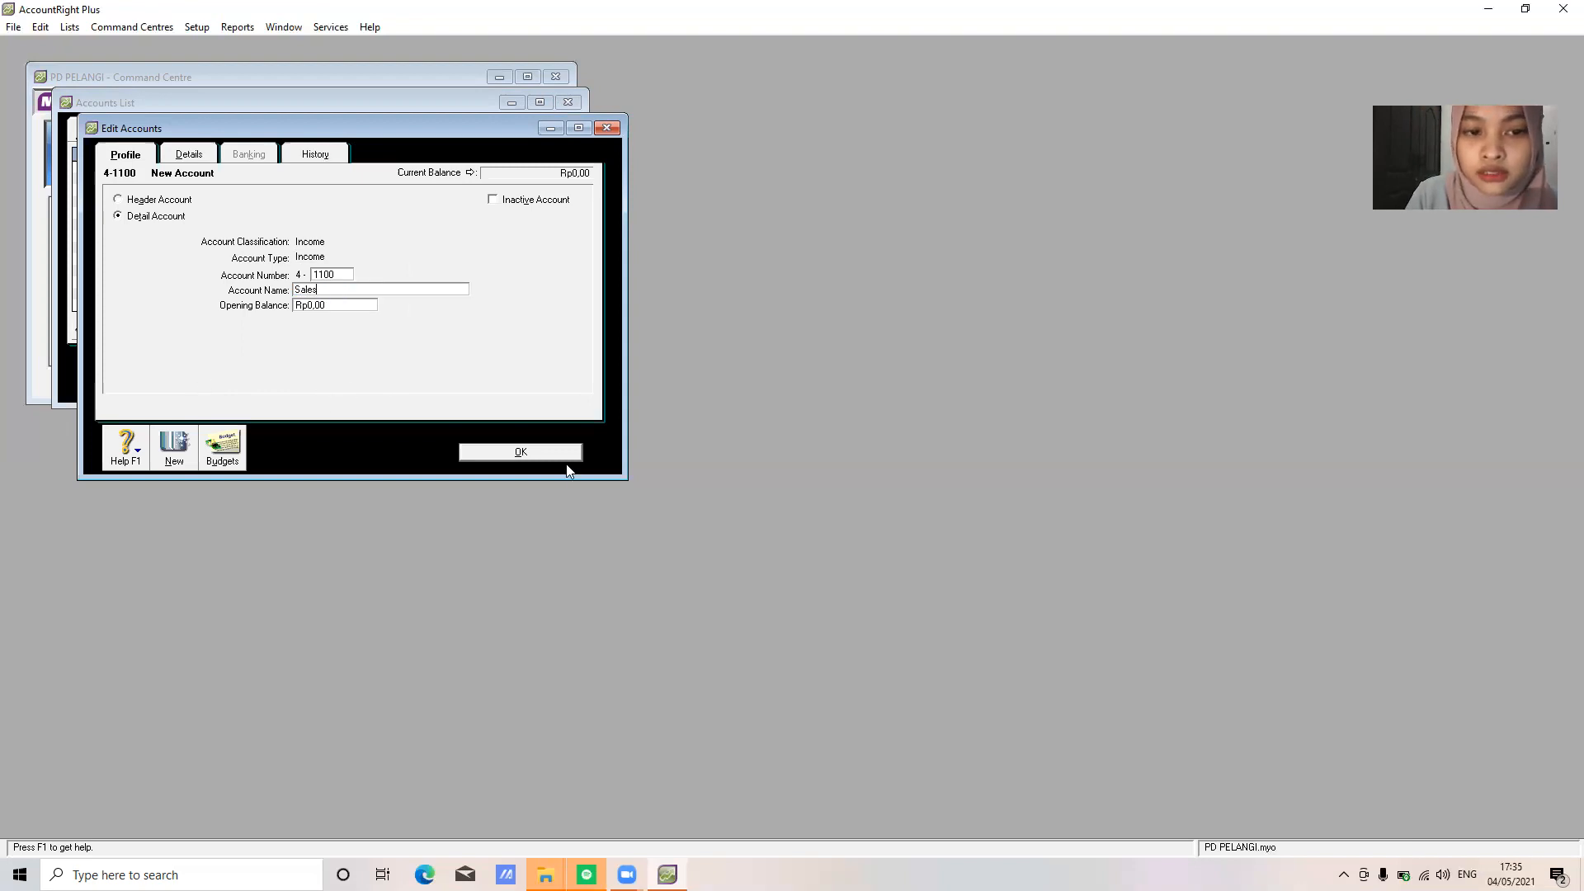
pyautogui.click(522, 451)
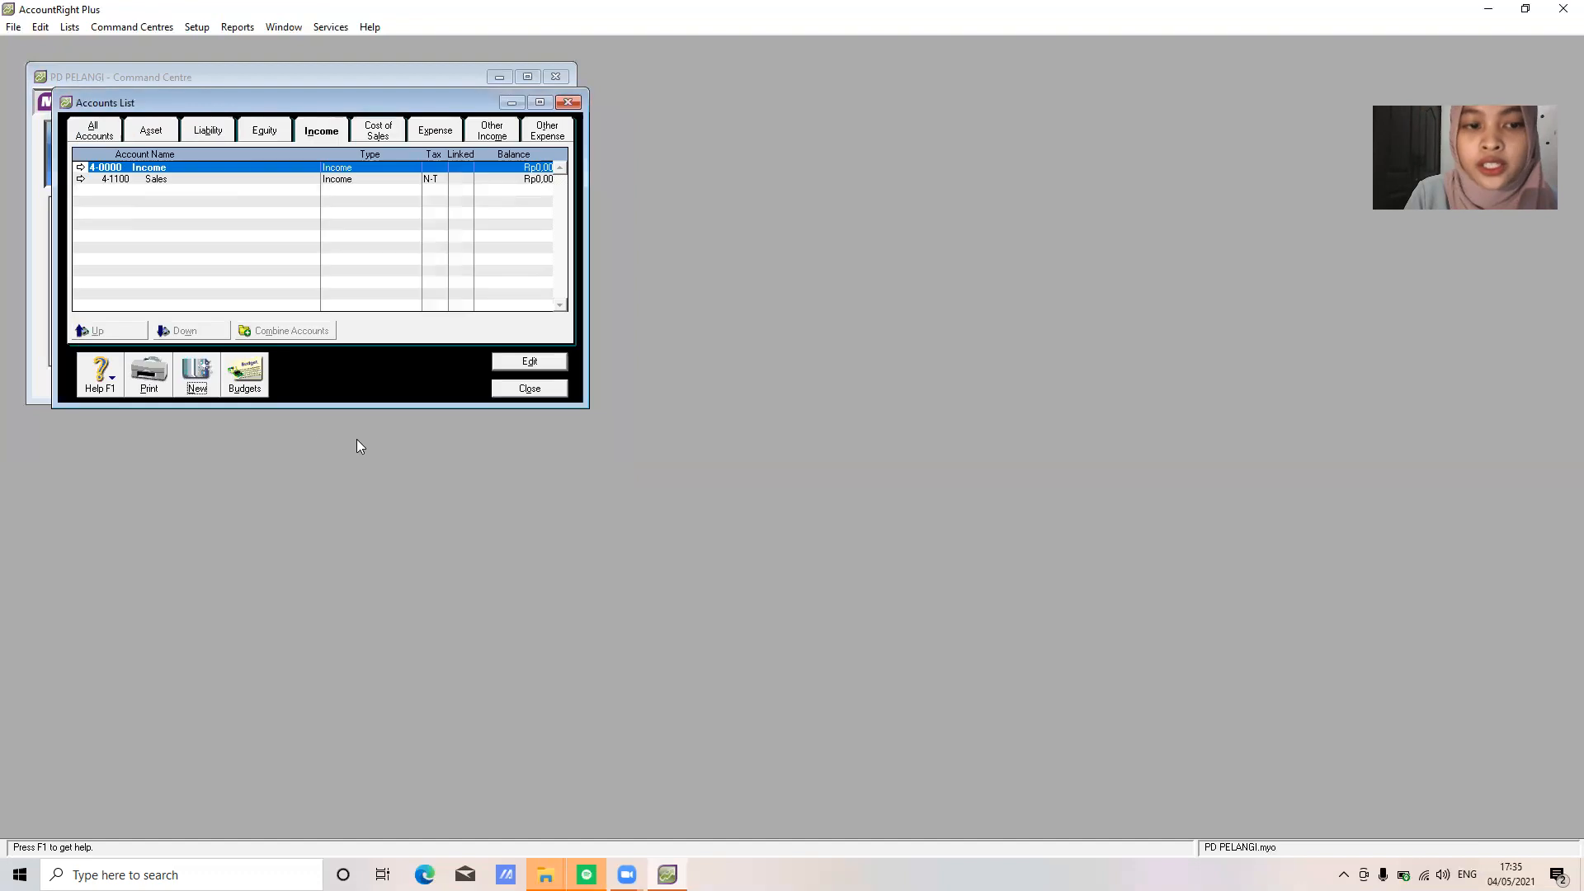
# Add income account 4-1200 Sales Return, then show the Cost of Sales accounts
pyautogui.click(197, 383)
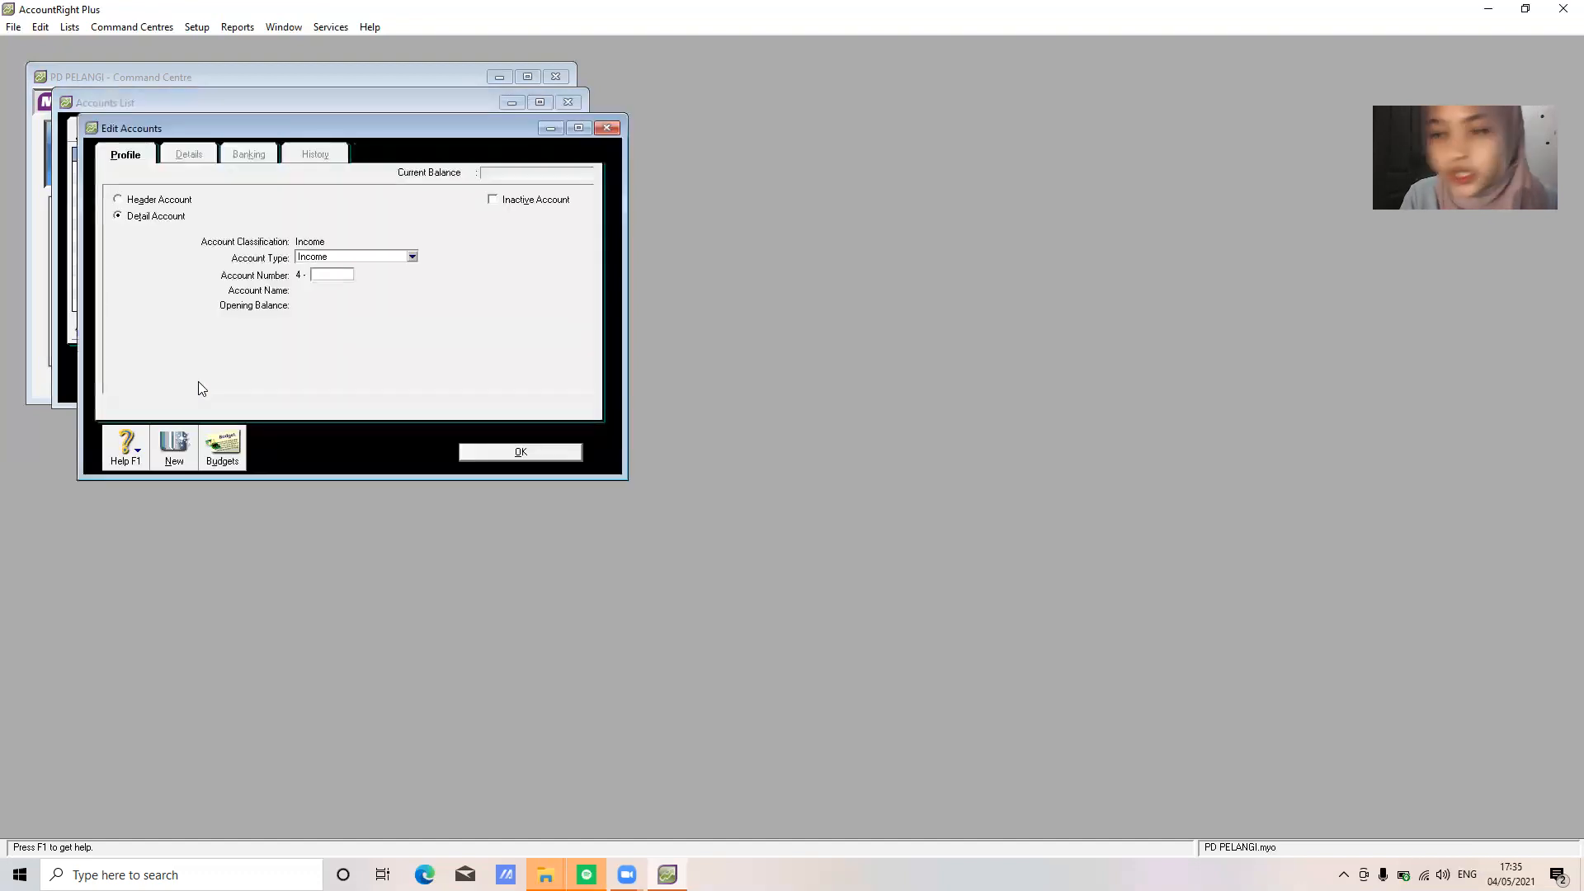
pyautogui.write('12')
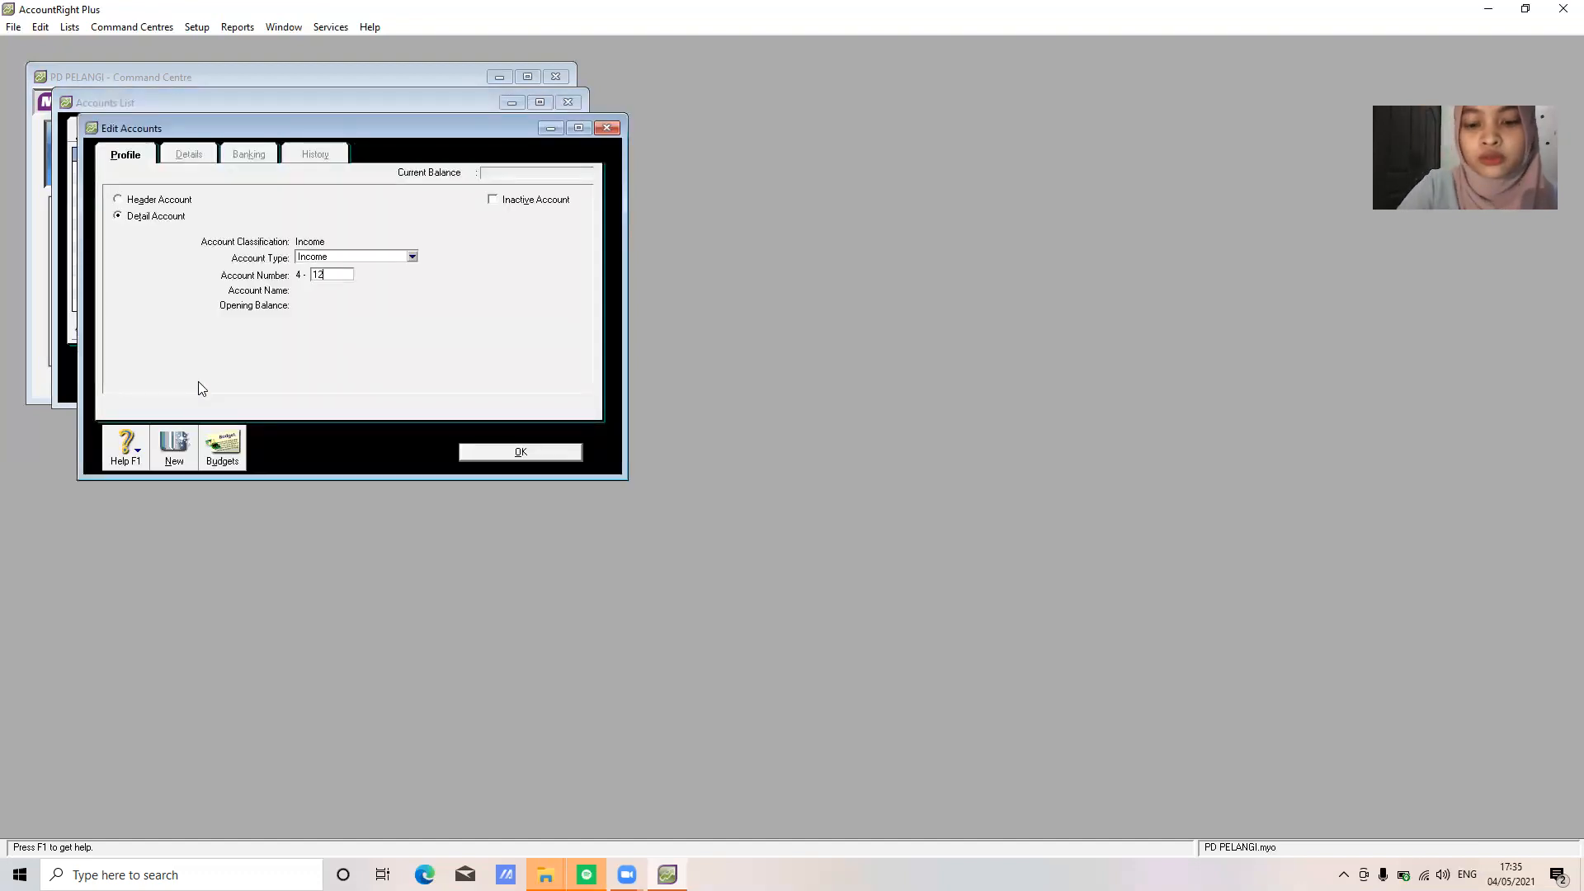
pyautogui.write('00')
pyautogui.press('Tab')
pyautogui.write('Sales Return')
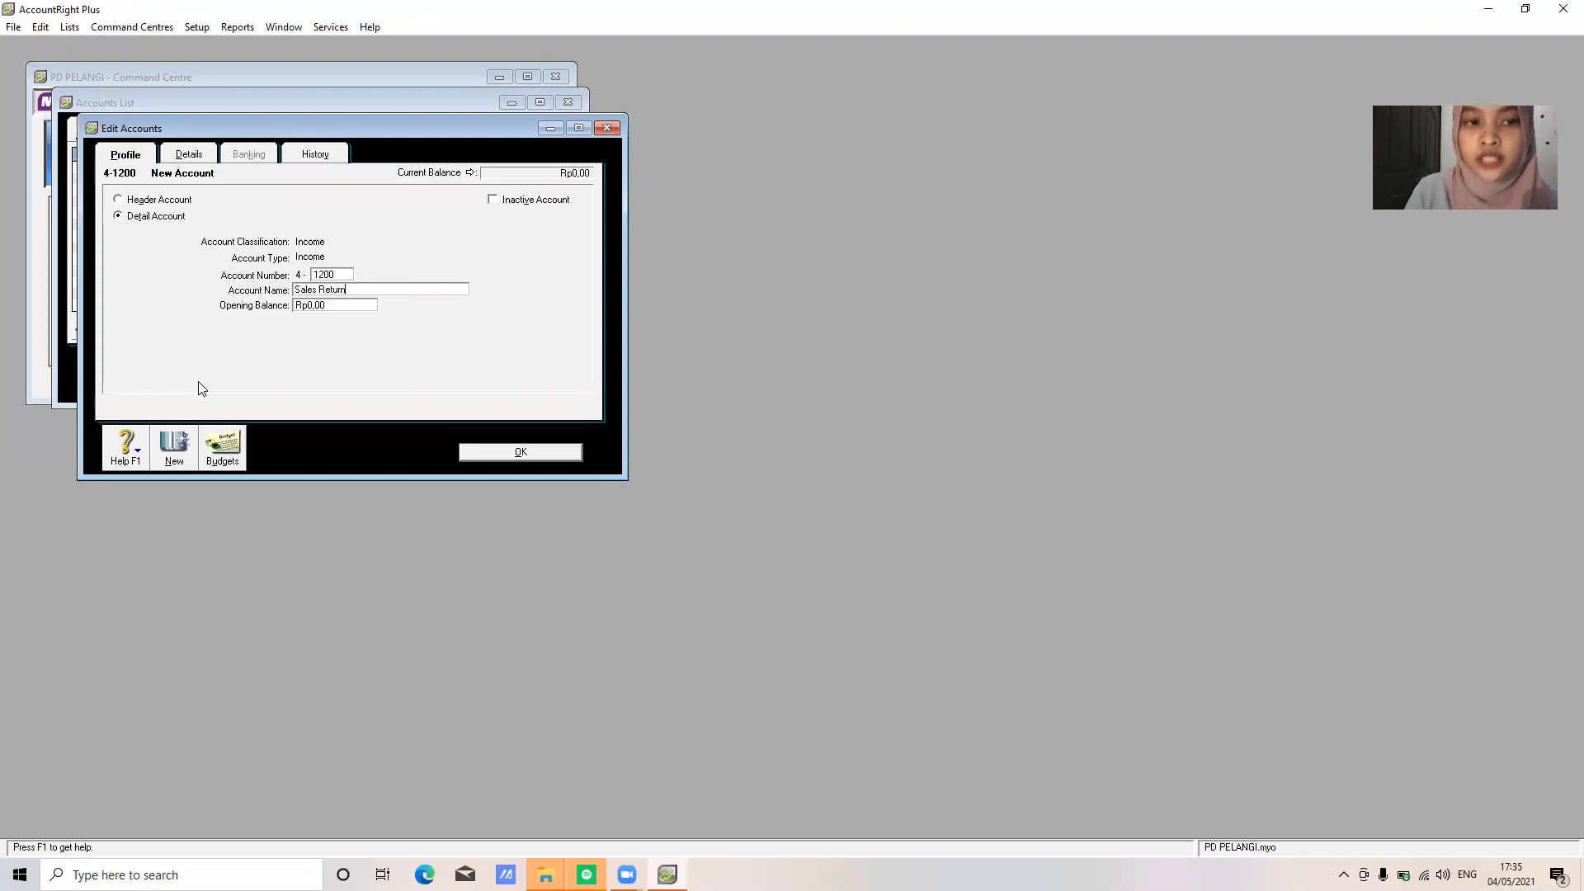
pyautogui.click(534, 452)
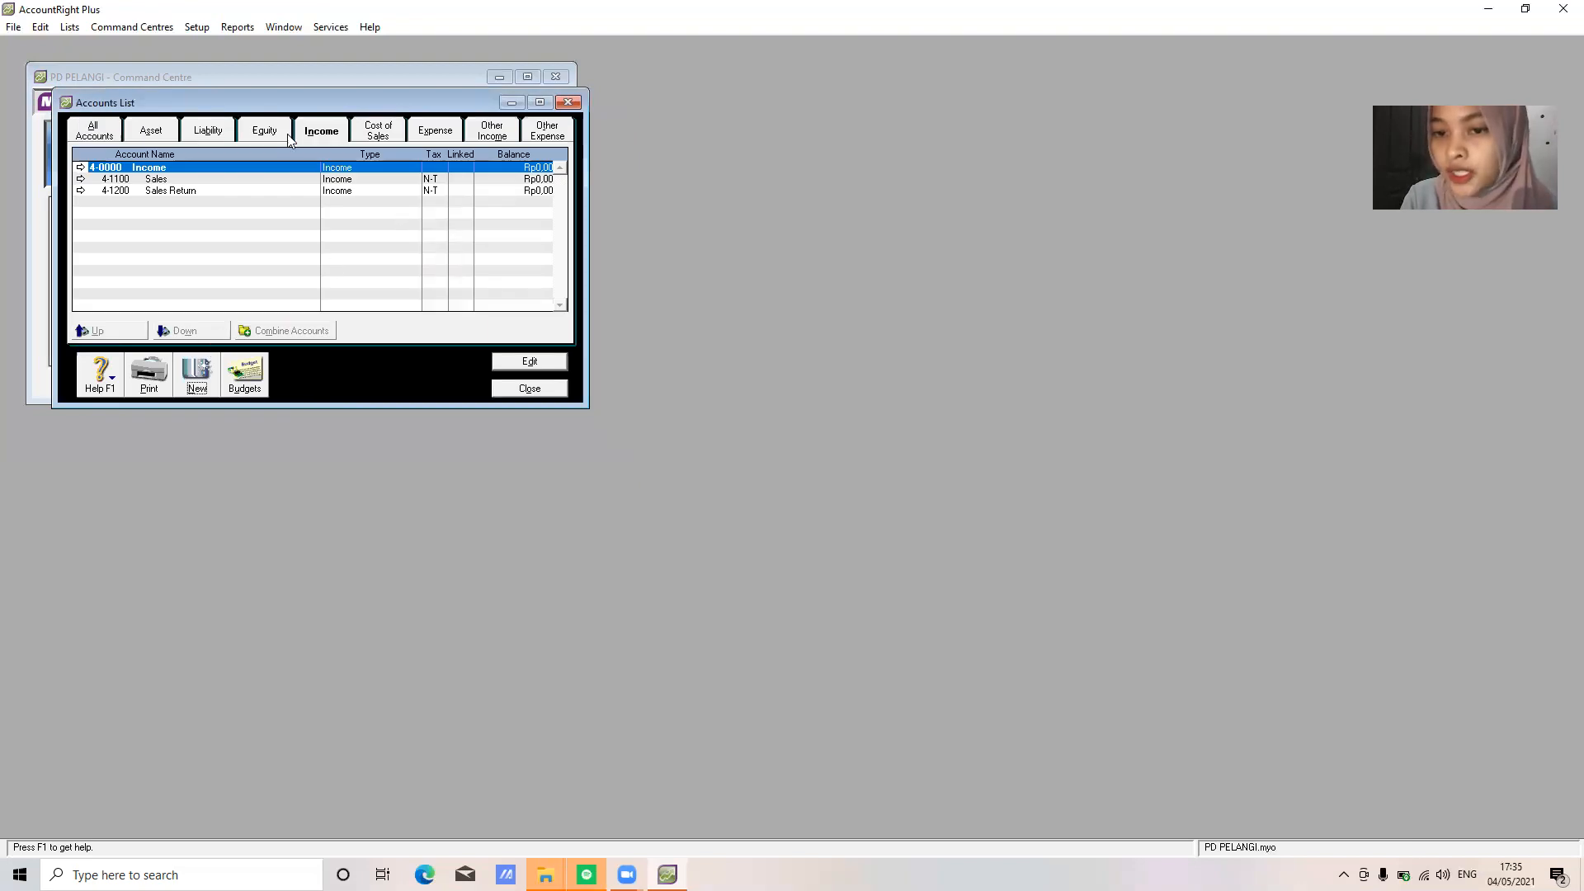
pyautogui.click(376, 135)
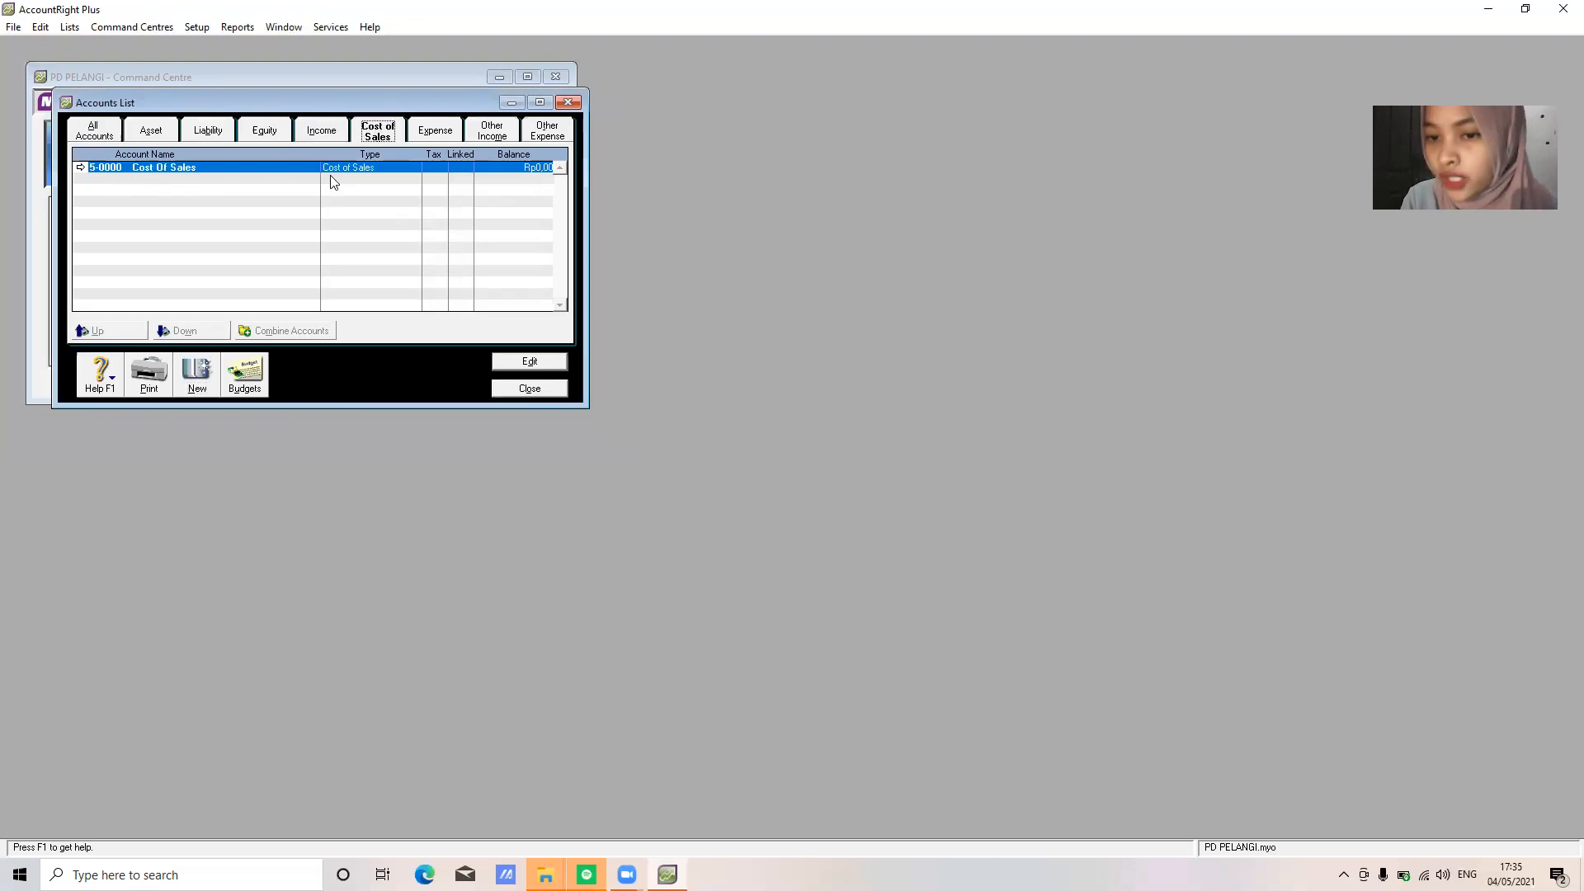
# Add Cost of Sales accounts 5-1100 Cost of Goods Sold and 5-1200 Freight Paid
pyautogui.click(203, 381)
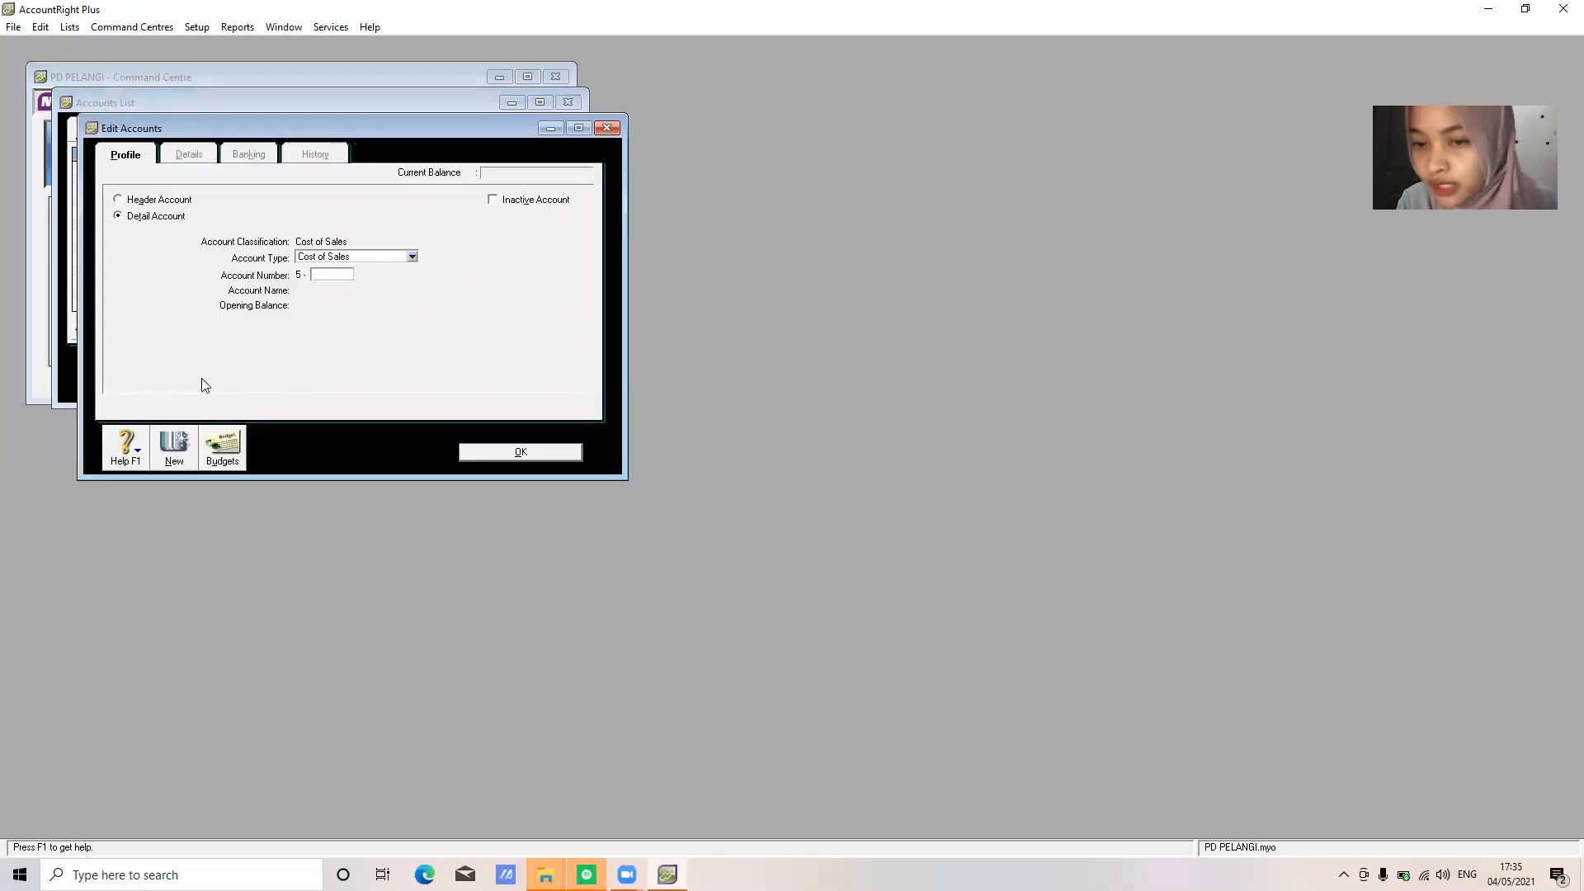
pyautogui.write('1000')
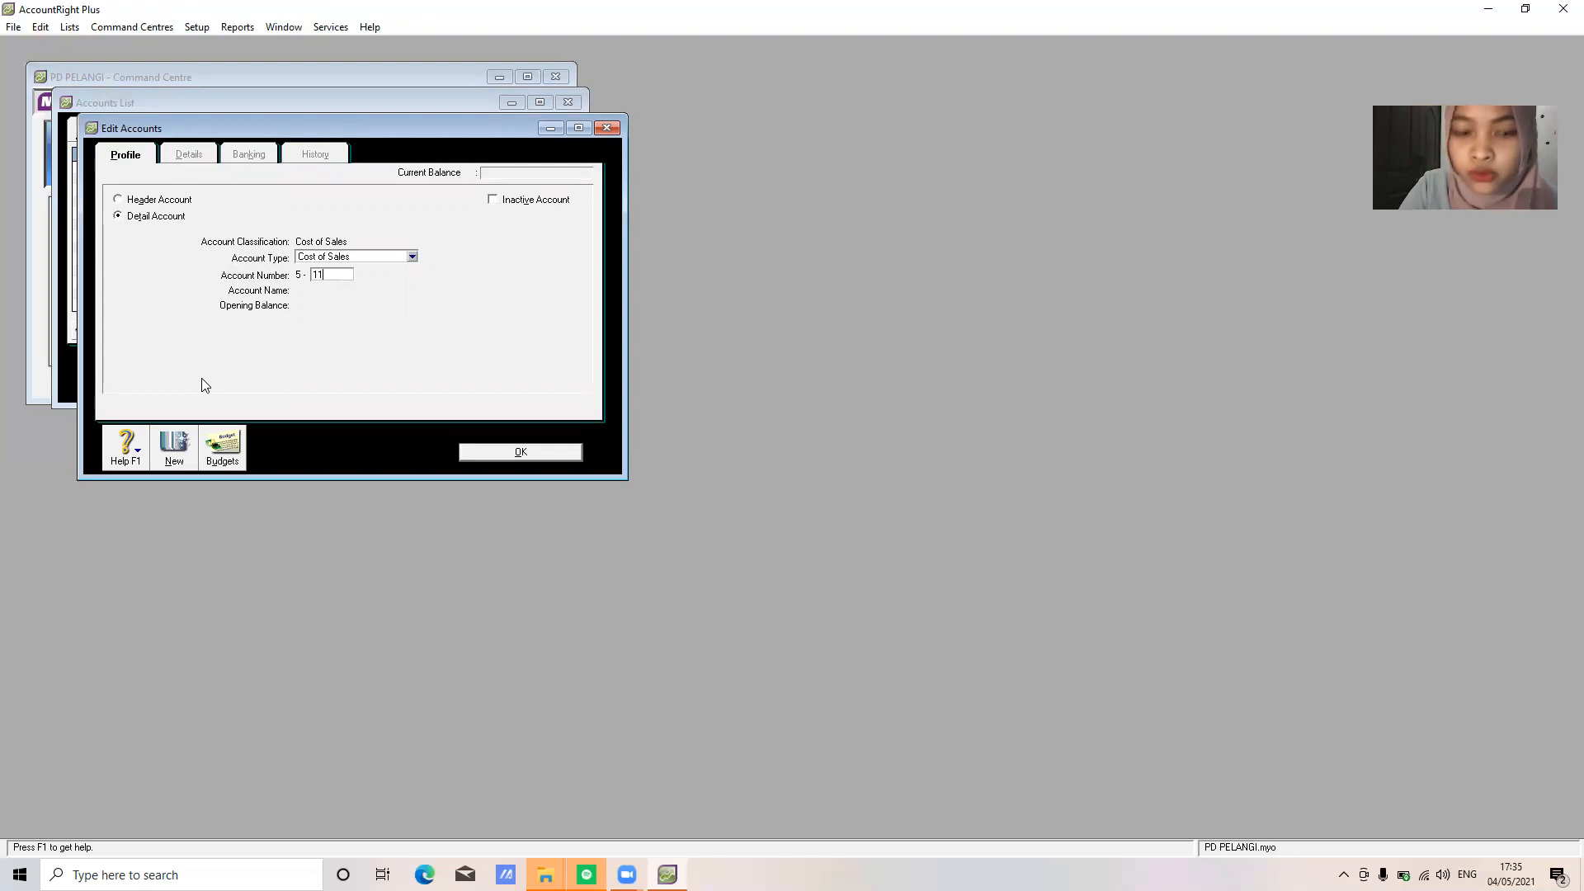
pyautogui.write('0')
pyautogui.press('Tab')
pyautogui.write('Cost of Goods Sold')
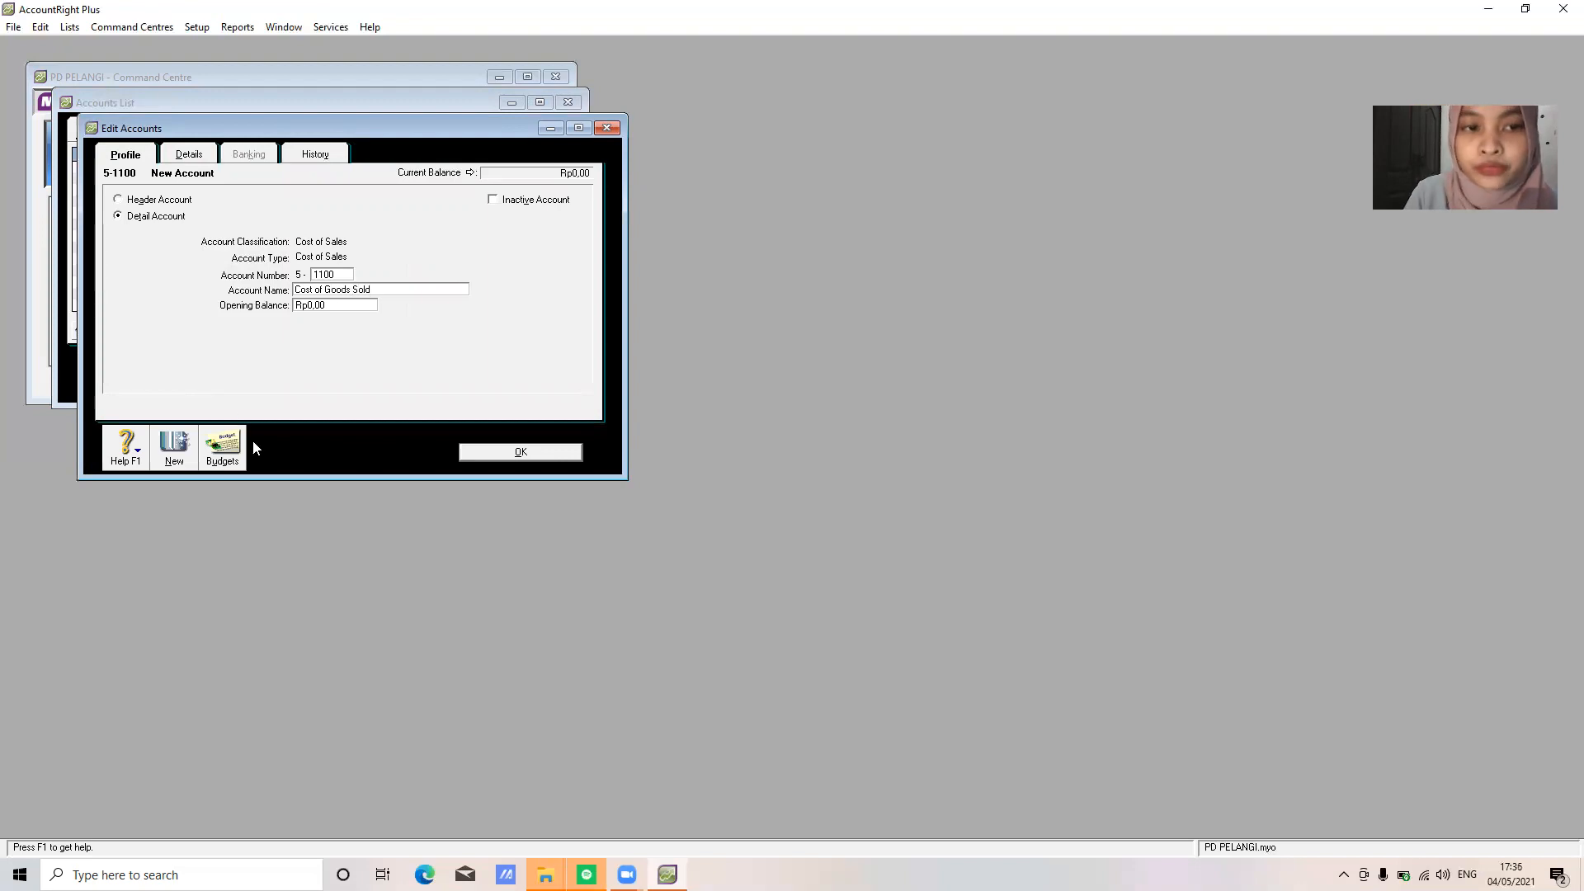
pyautogui.click(528, 454)
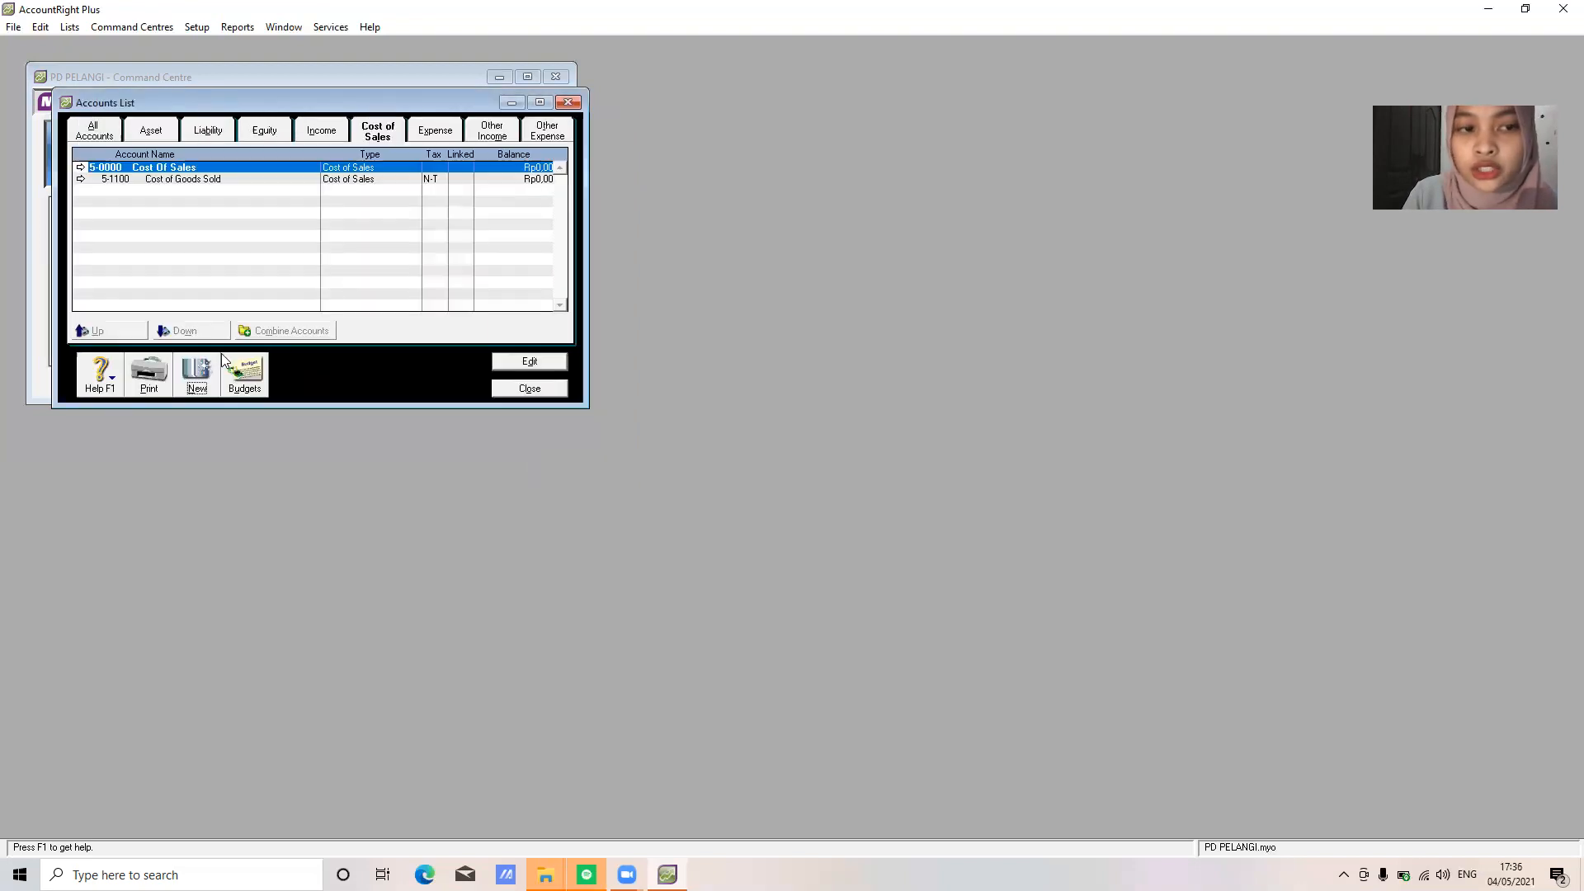
pyautogui.click(195, 376)
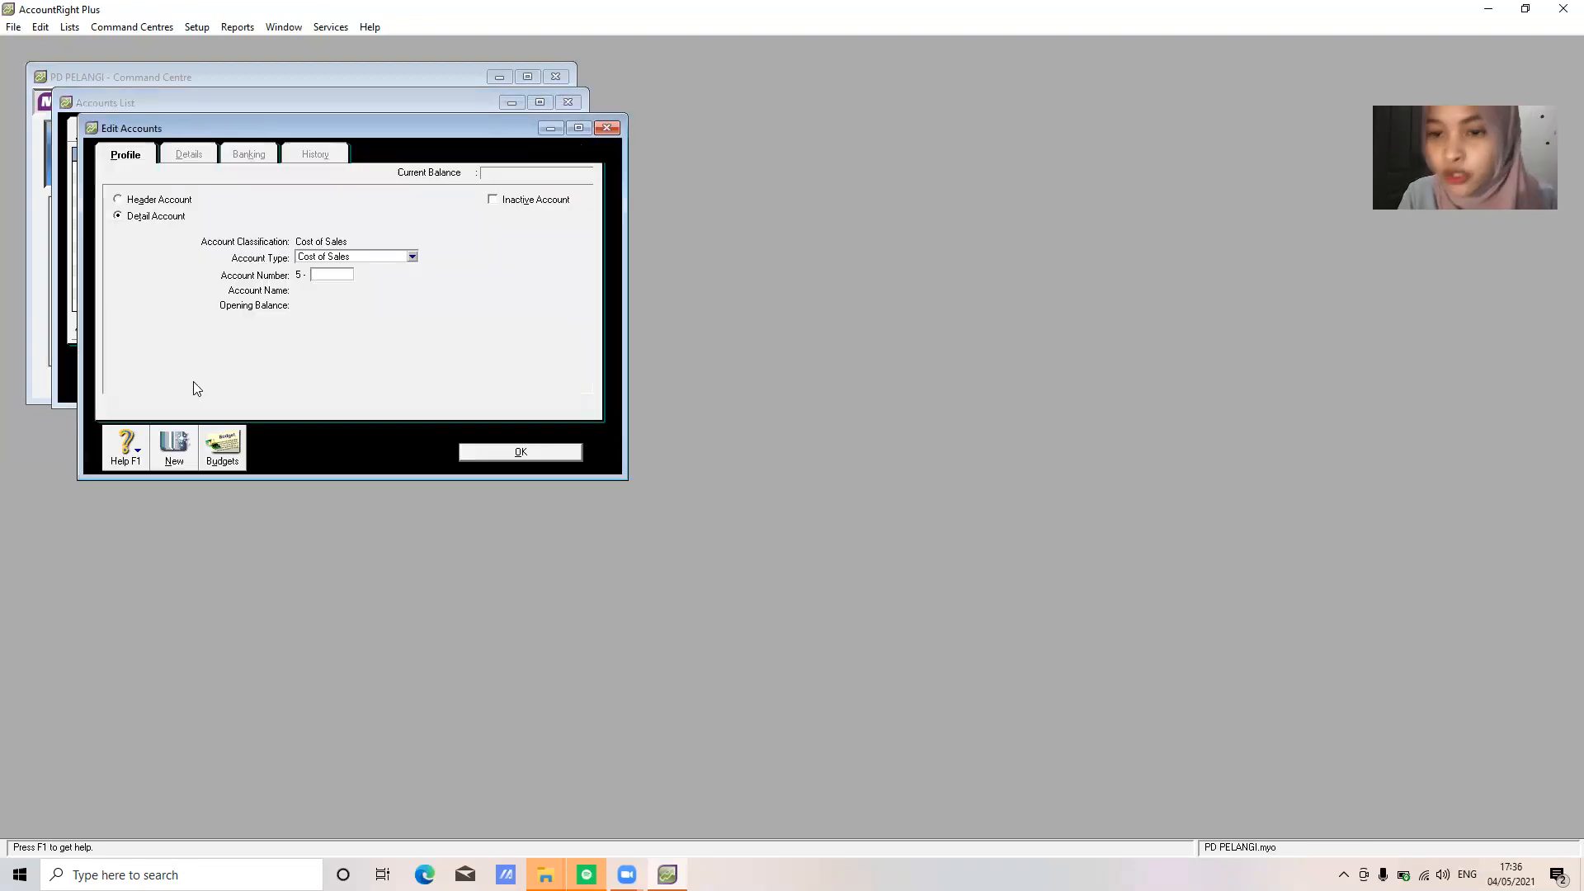
pyautogui.write('1200')
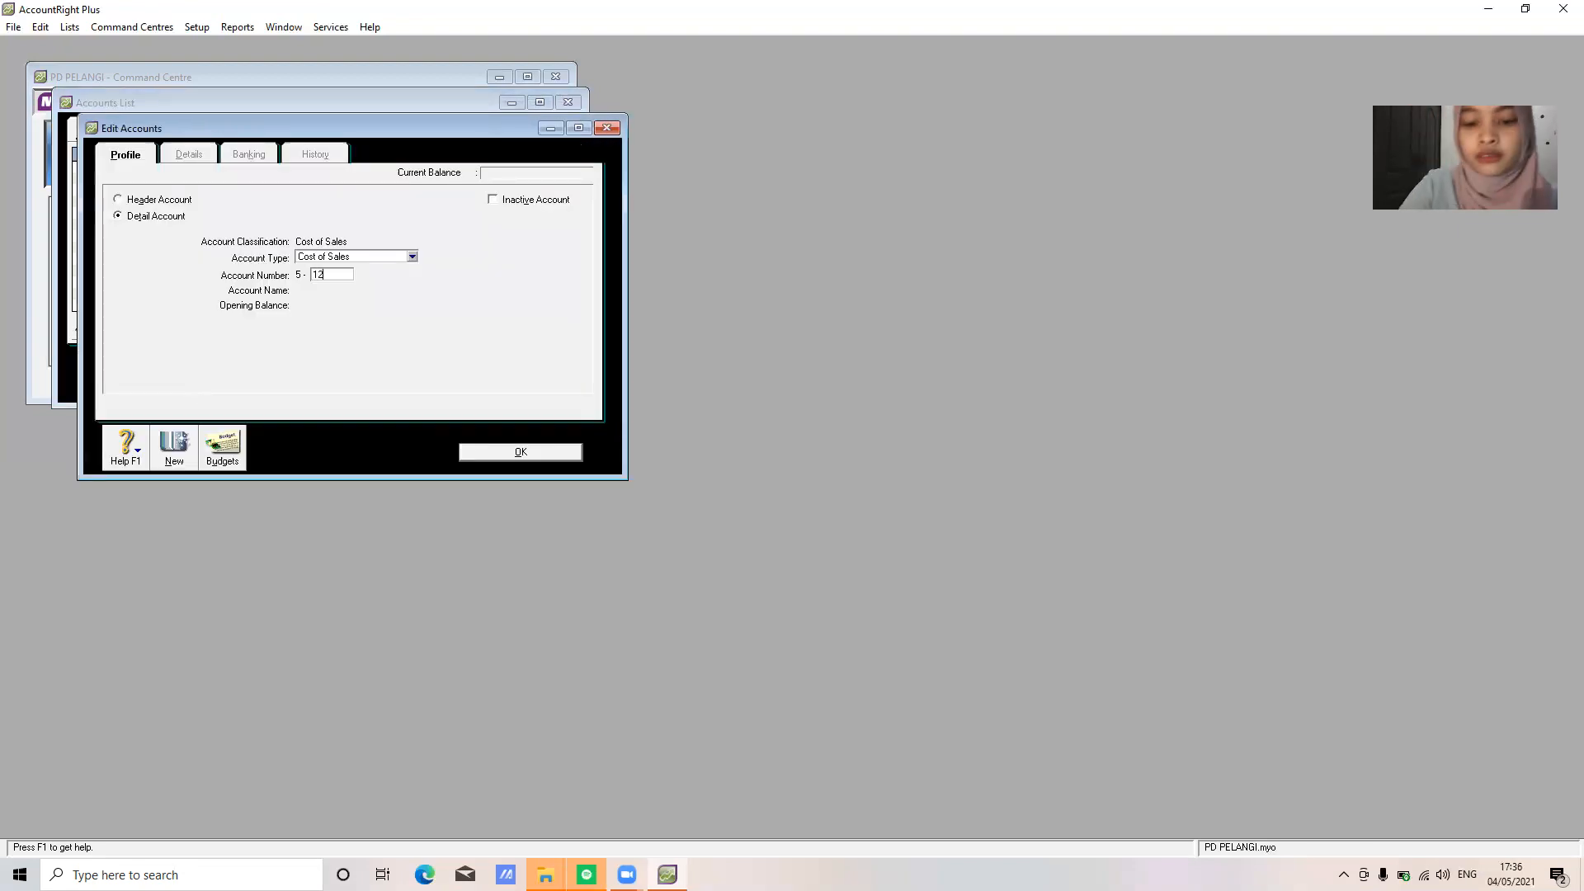
pyautogui.press('Tab')
pyautogui.write('Freight Paid')
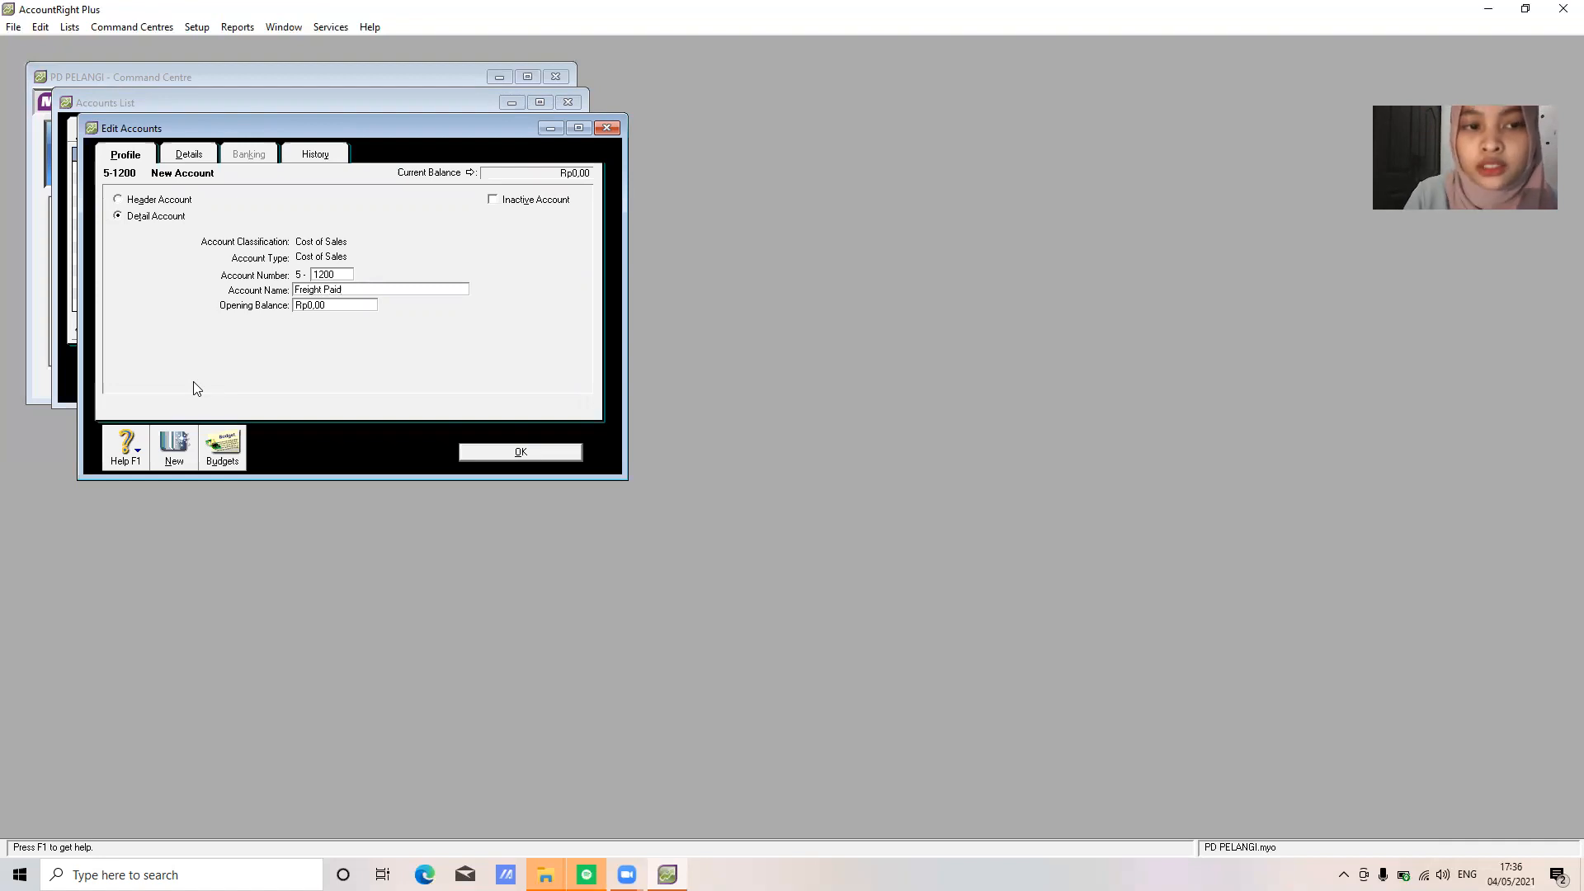
pyautogui.click(544, 452)
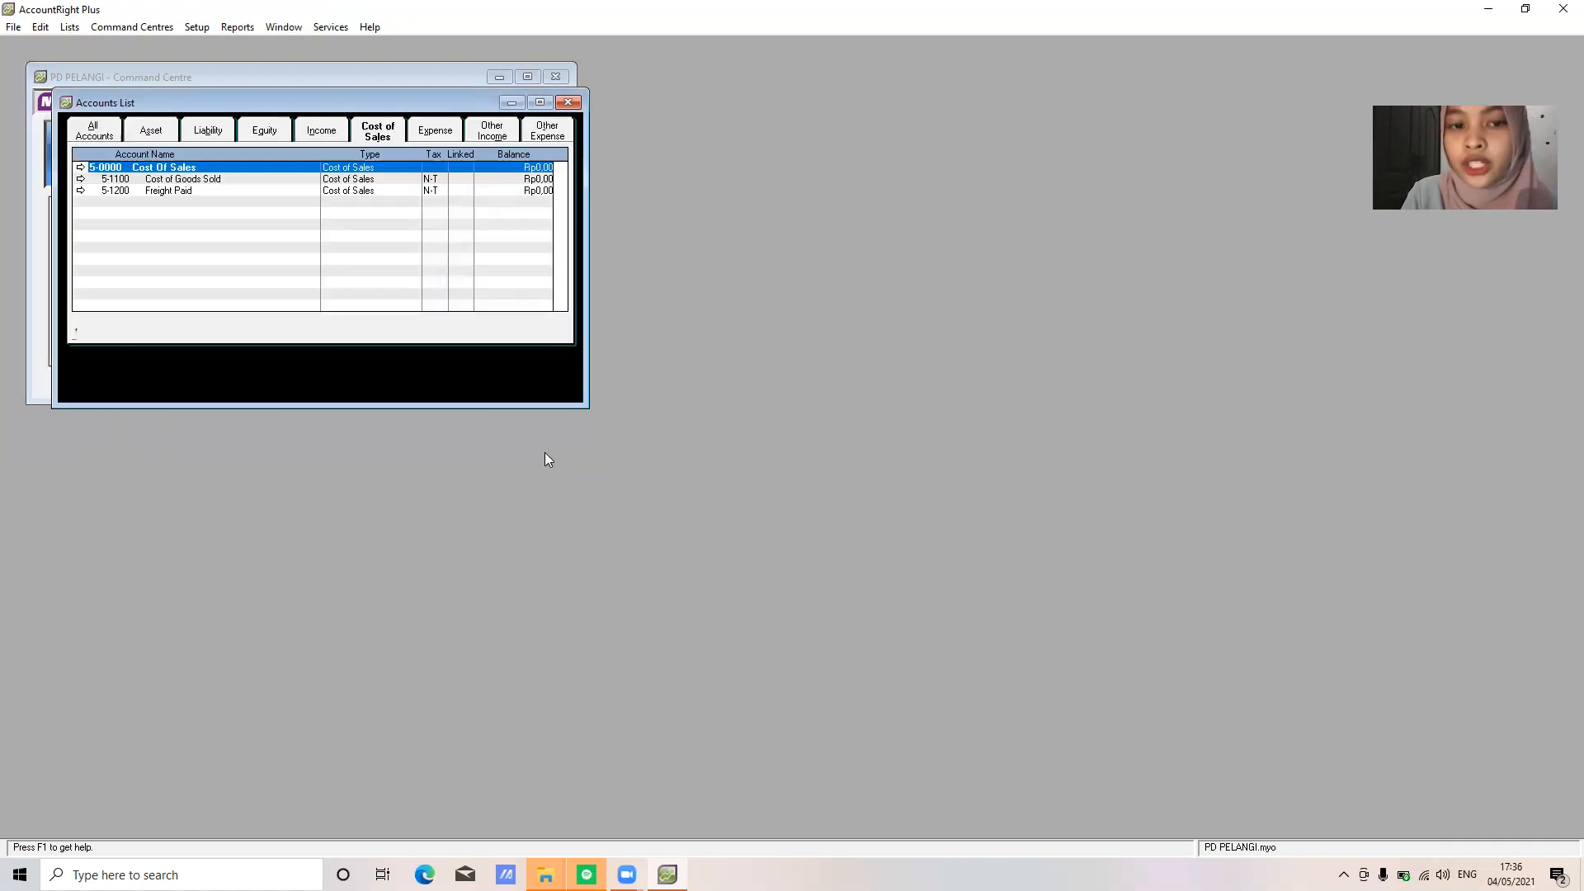
# On the Expense tab, change Wages & Salaries' account number from 6-0100 to 6-1700
pyautogui.click(447, 130)
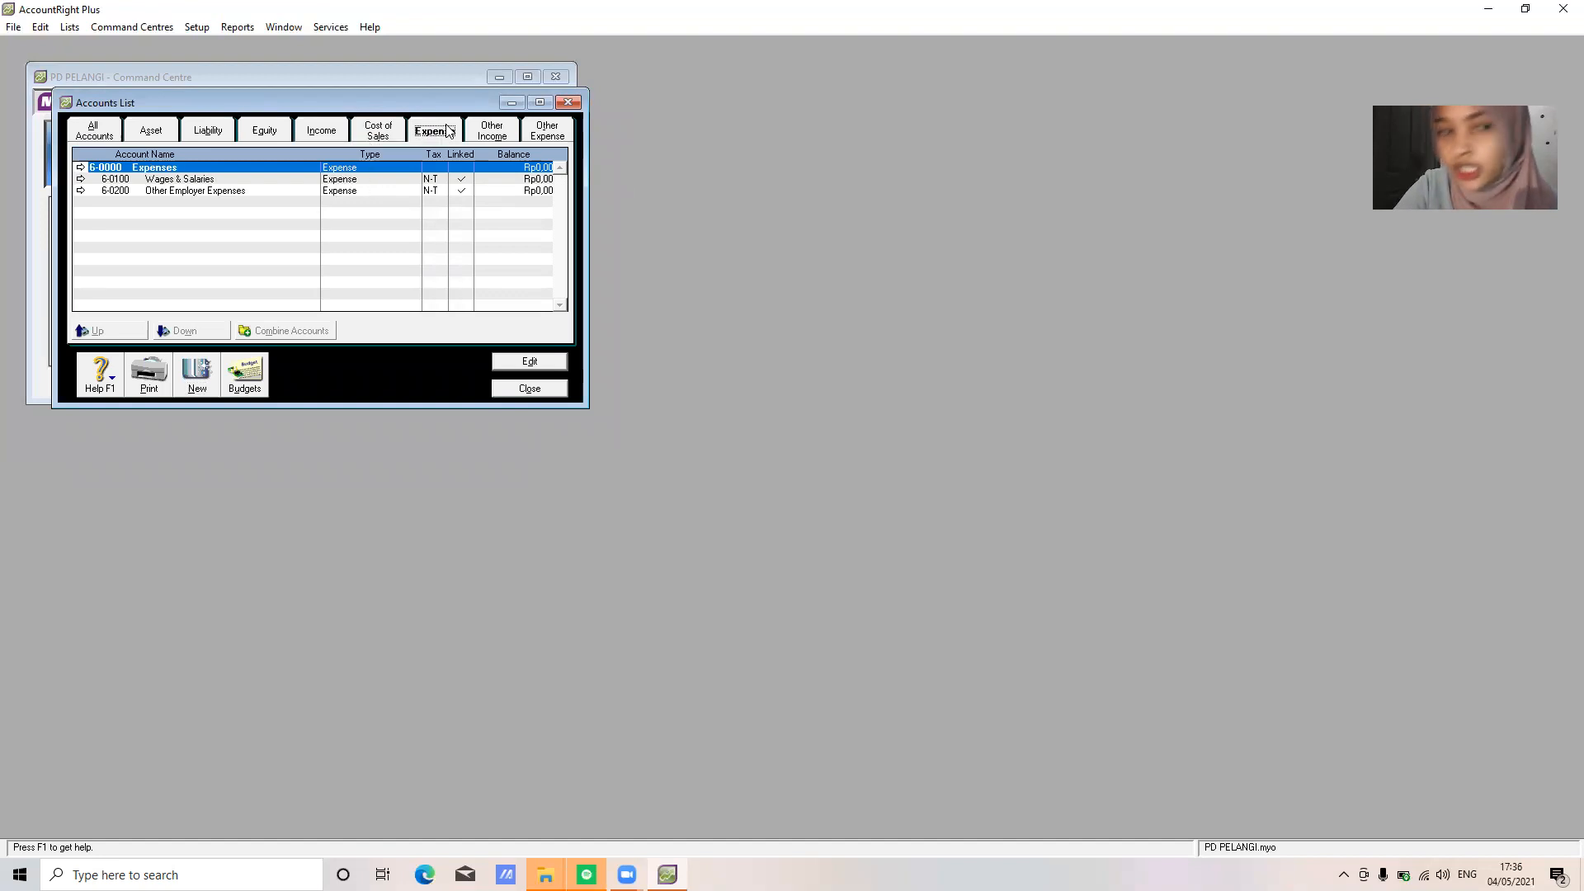
pyautogui.doubleClick(251, 179)
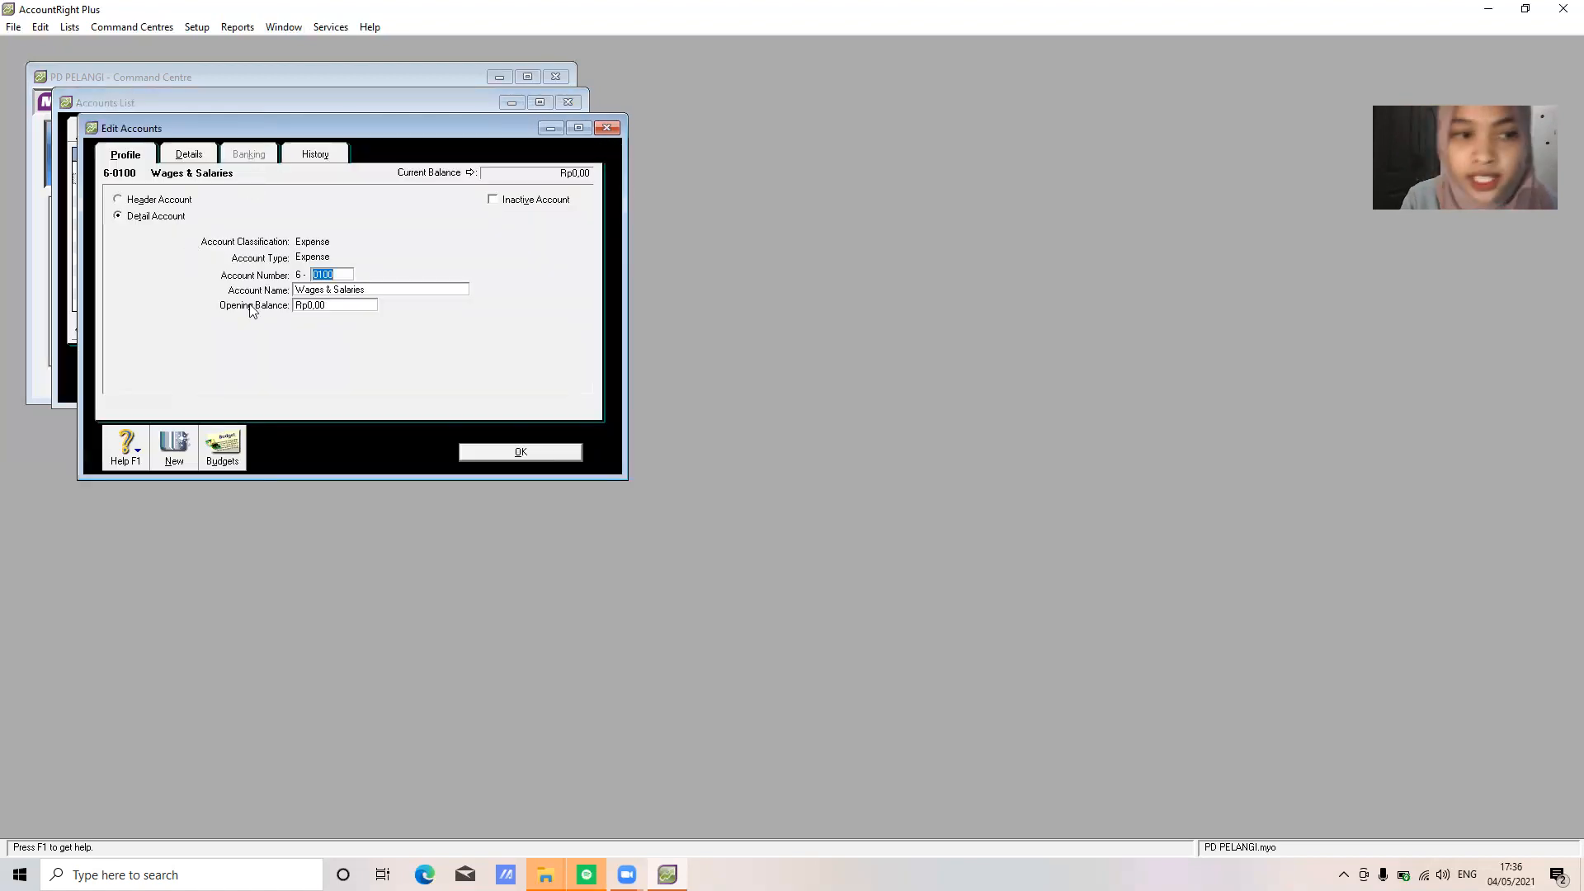
pyautogui.write('1')
pyautogui.write('0')
pyautogui.click(523, 454)
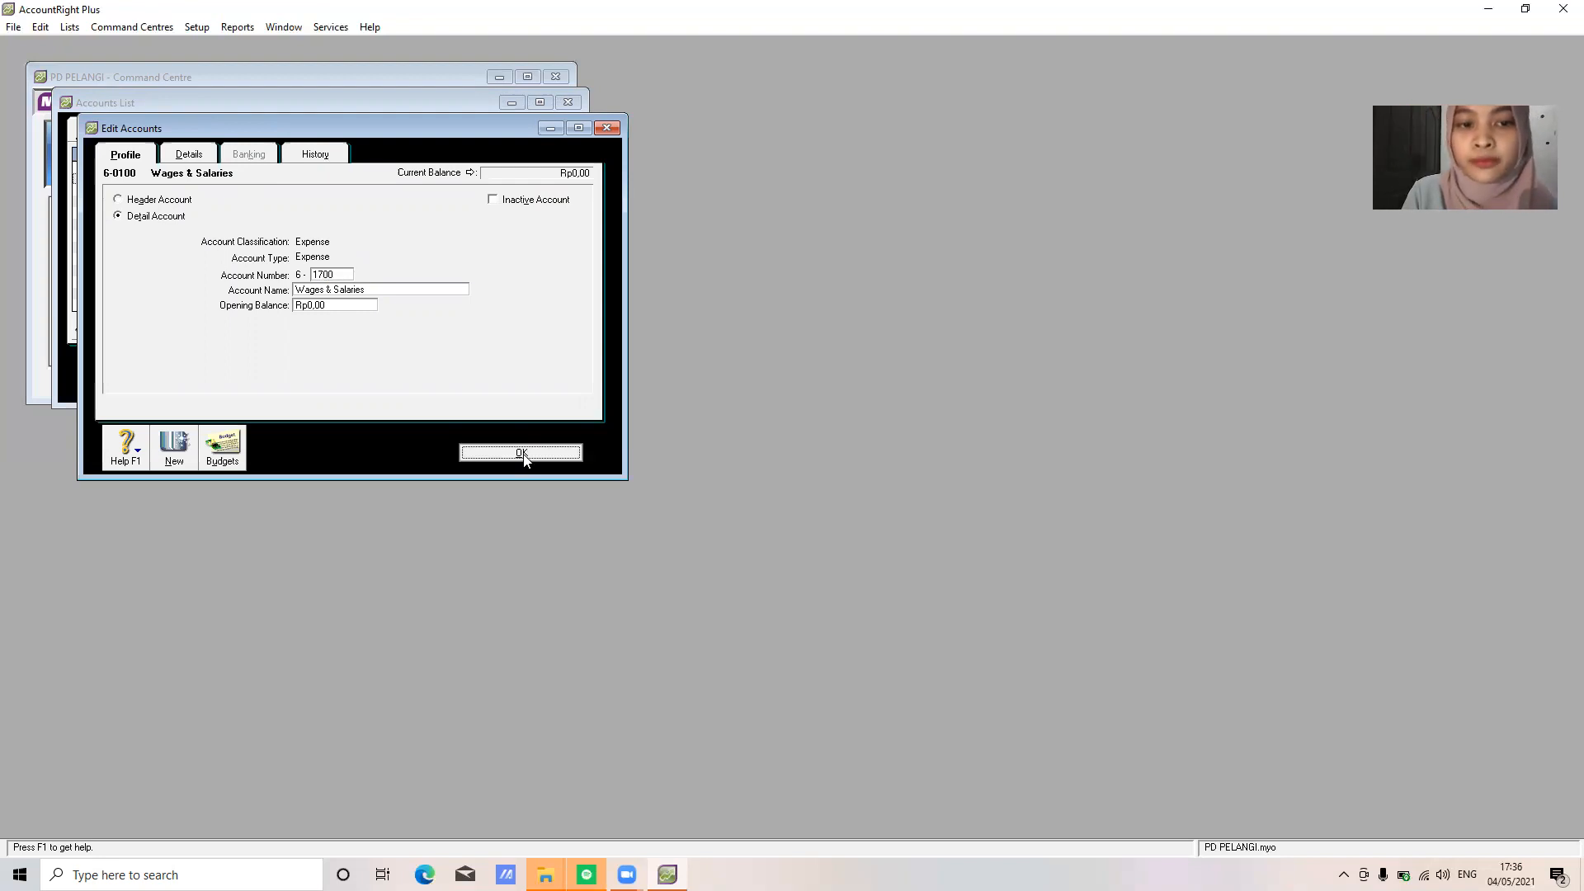
pyautogui.click(198, 381)
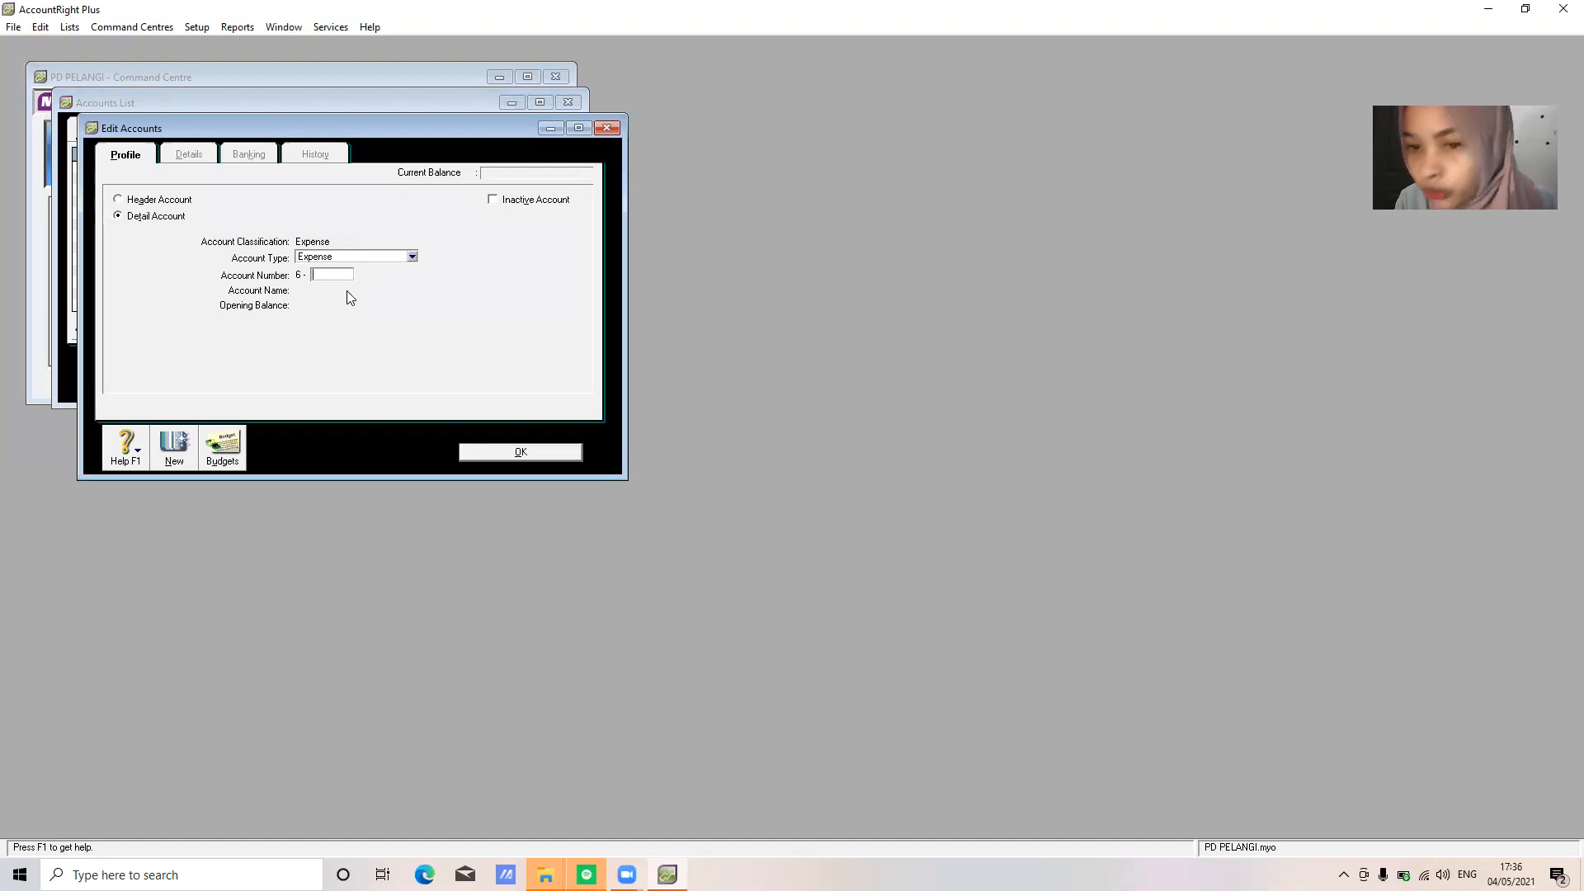
# Add expense accounts 6-1000 Advertising Expense and 6-1100 Telp&Elect Expense
pyautogui.write('1000')
pyautogui.press('Tab')
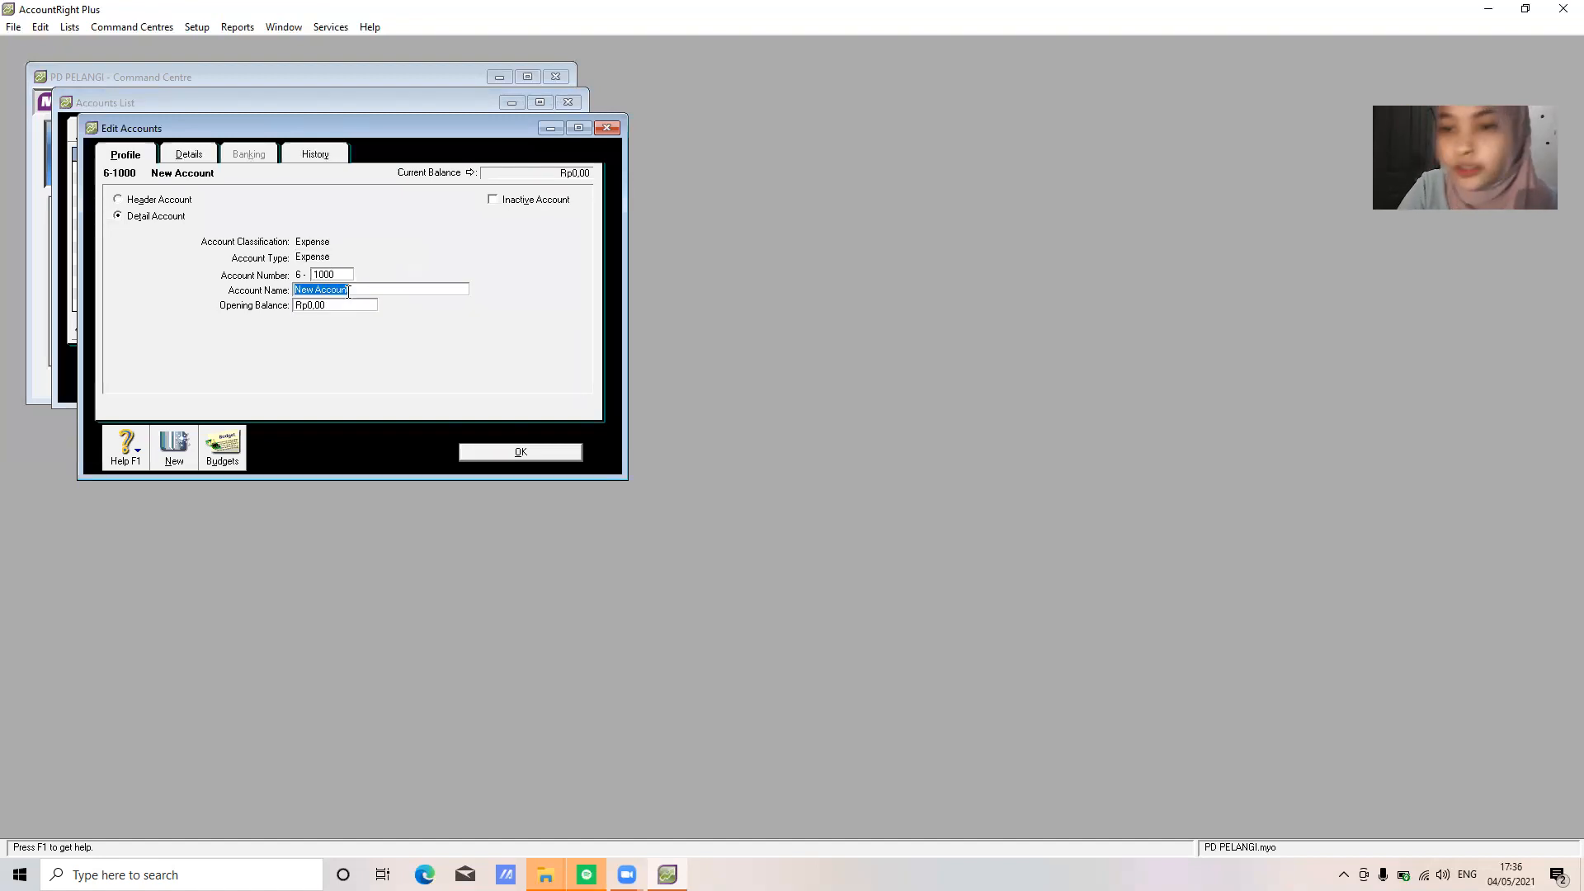
pyautogui.write('Advertising Expense')
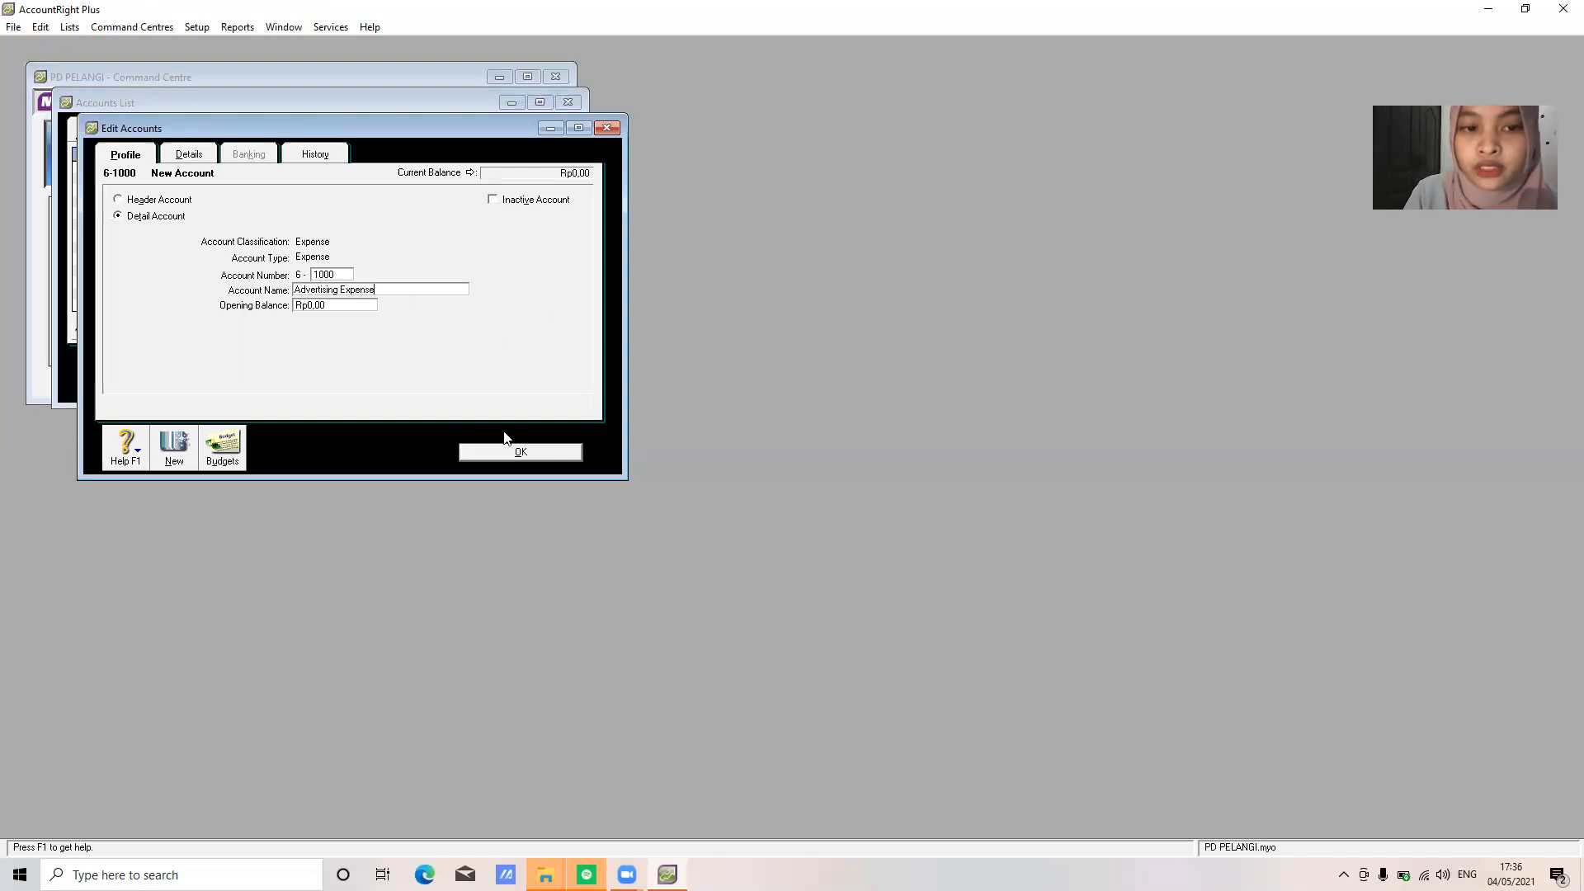
pyautogui.click(532, 456)
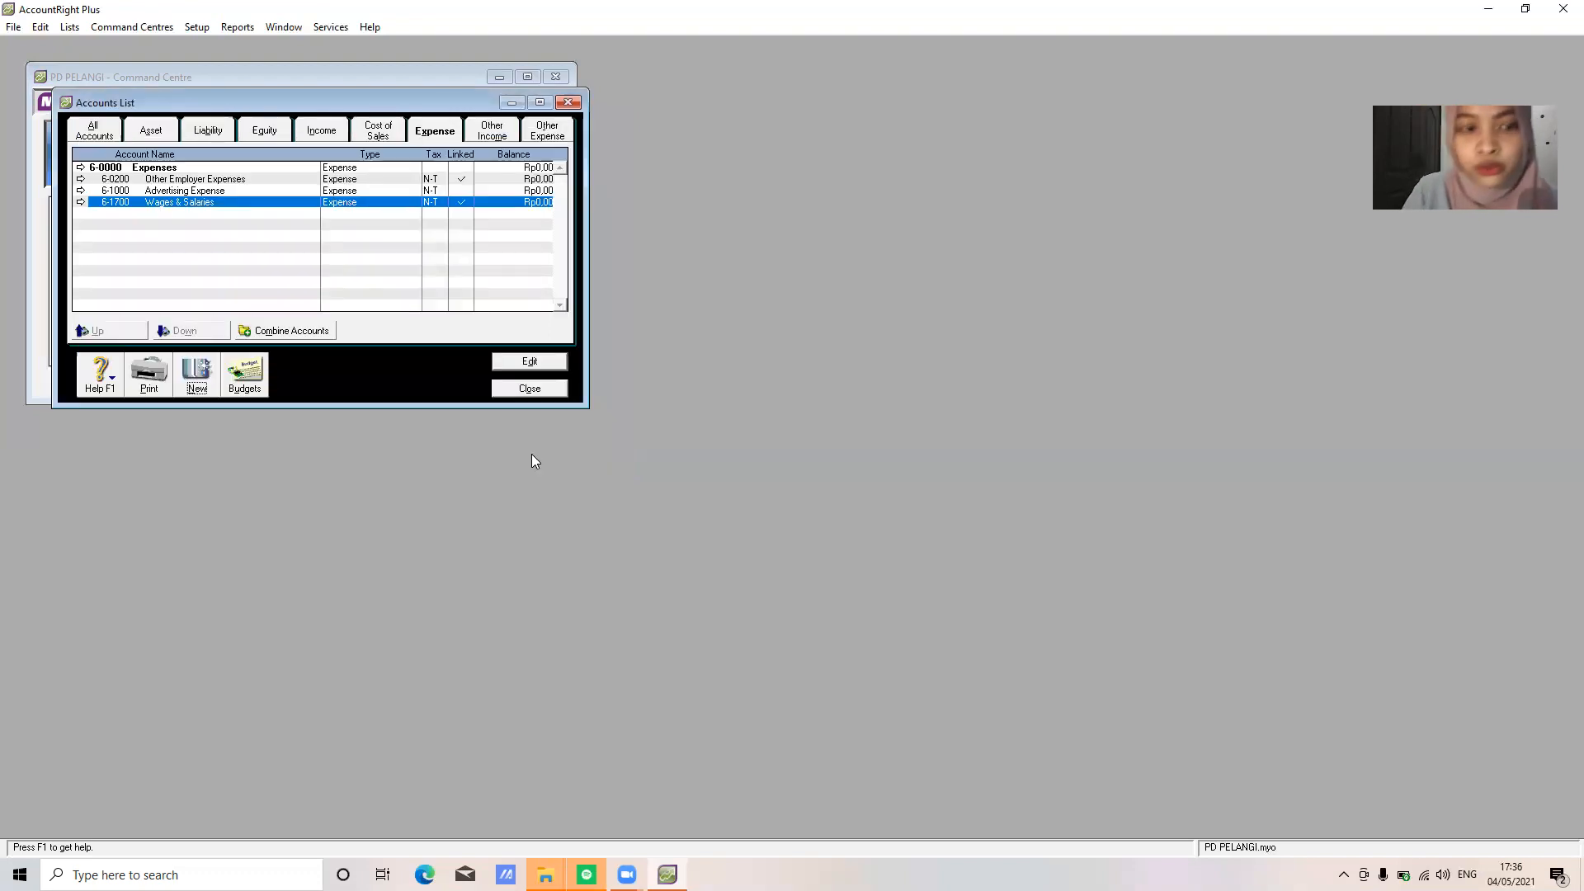
pyautogui.click(201, 384)
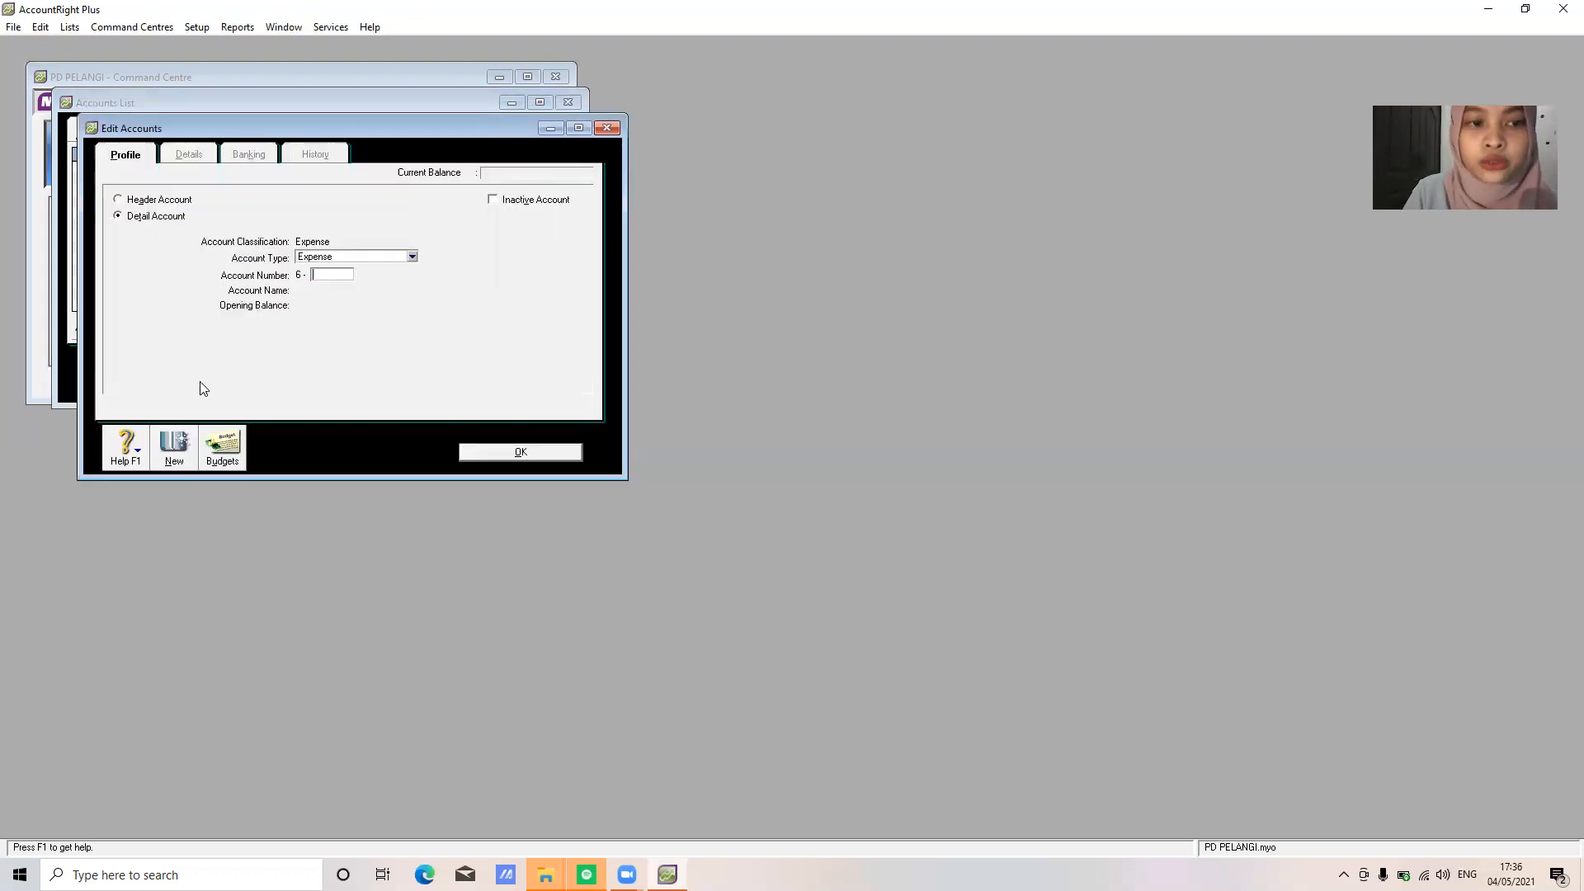
pyautogui.write('1100')
pyautogui.press('Tab')
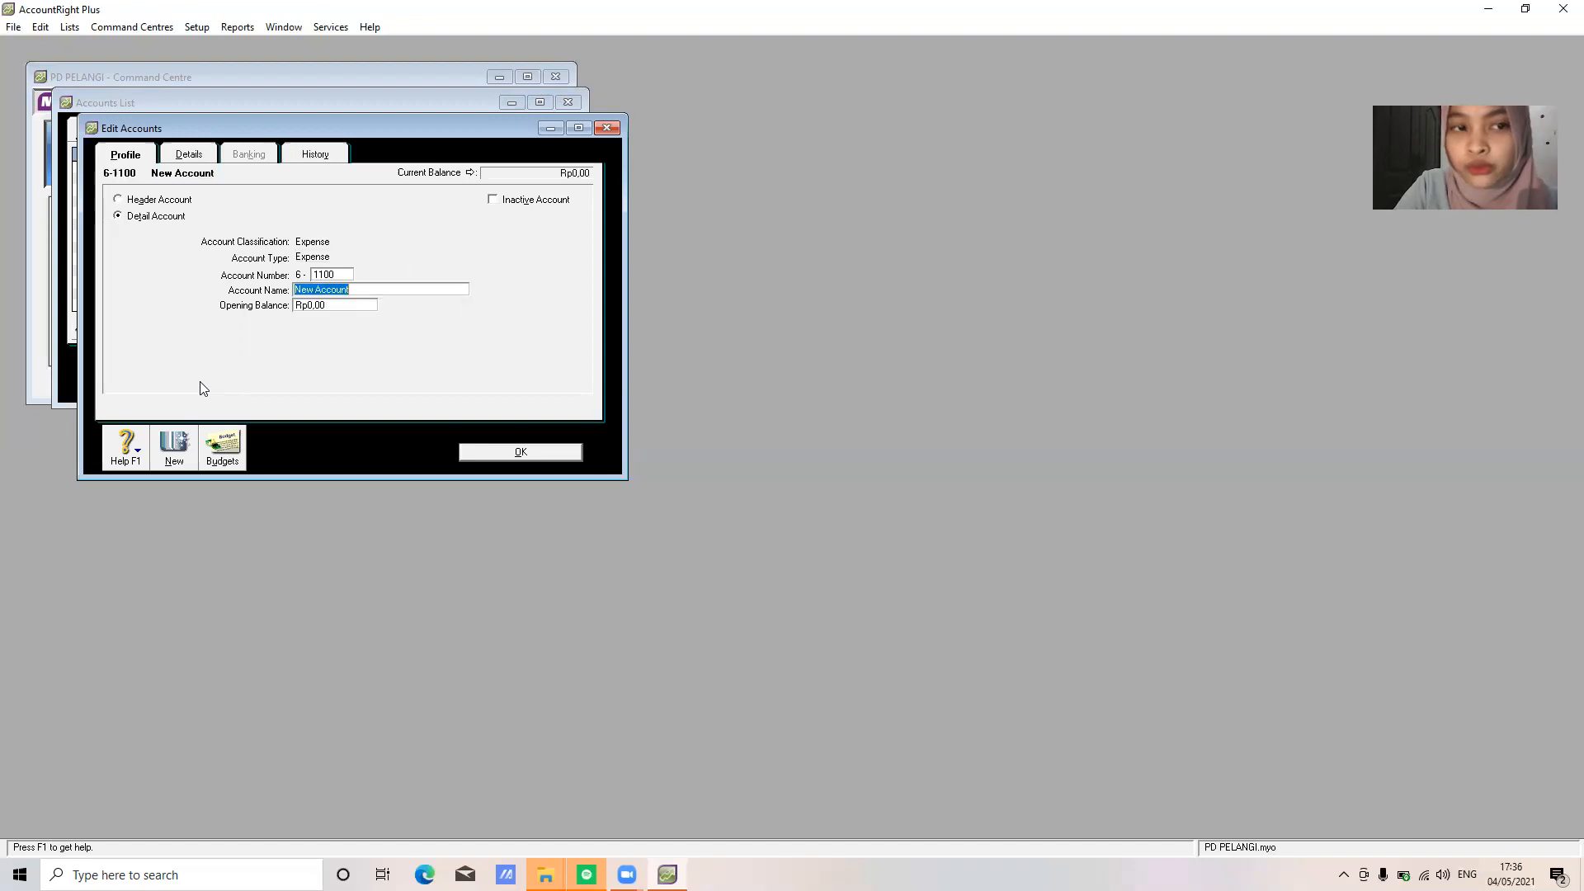
pyautogui.write('Telp')
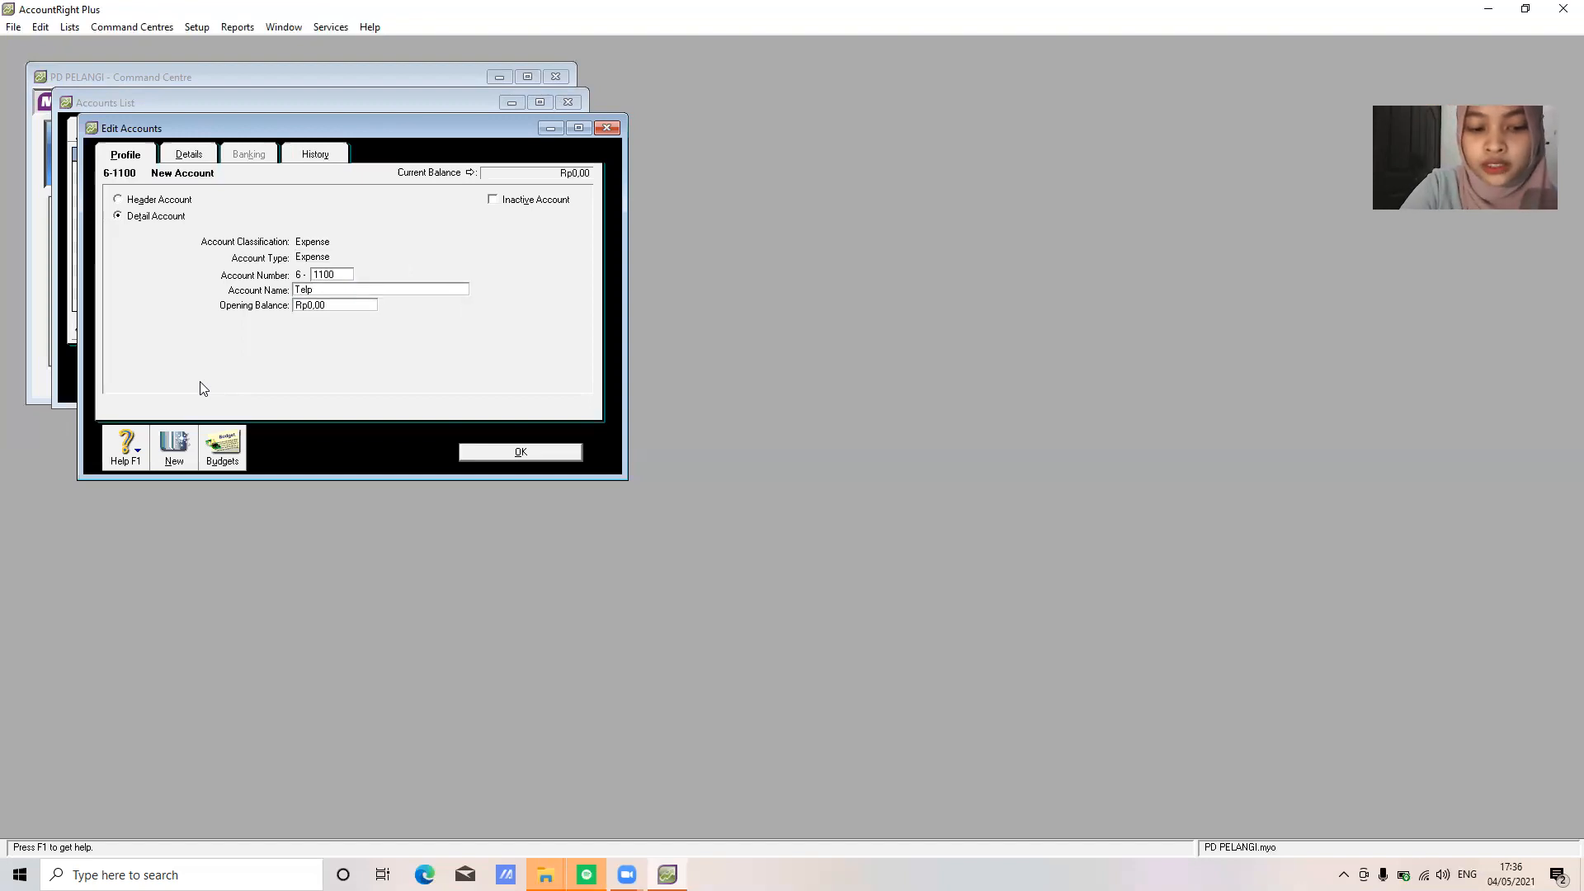
pyautogui.write('&Elect Expense')
pyautogui.click(527, 445)
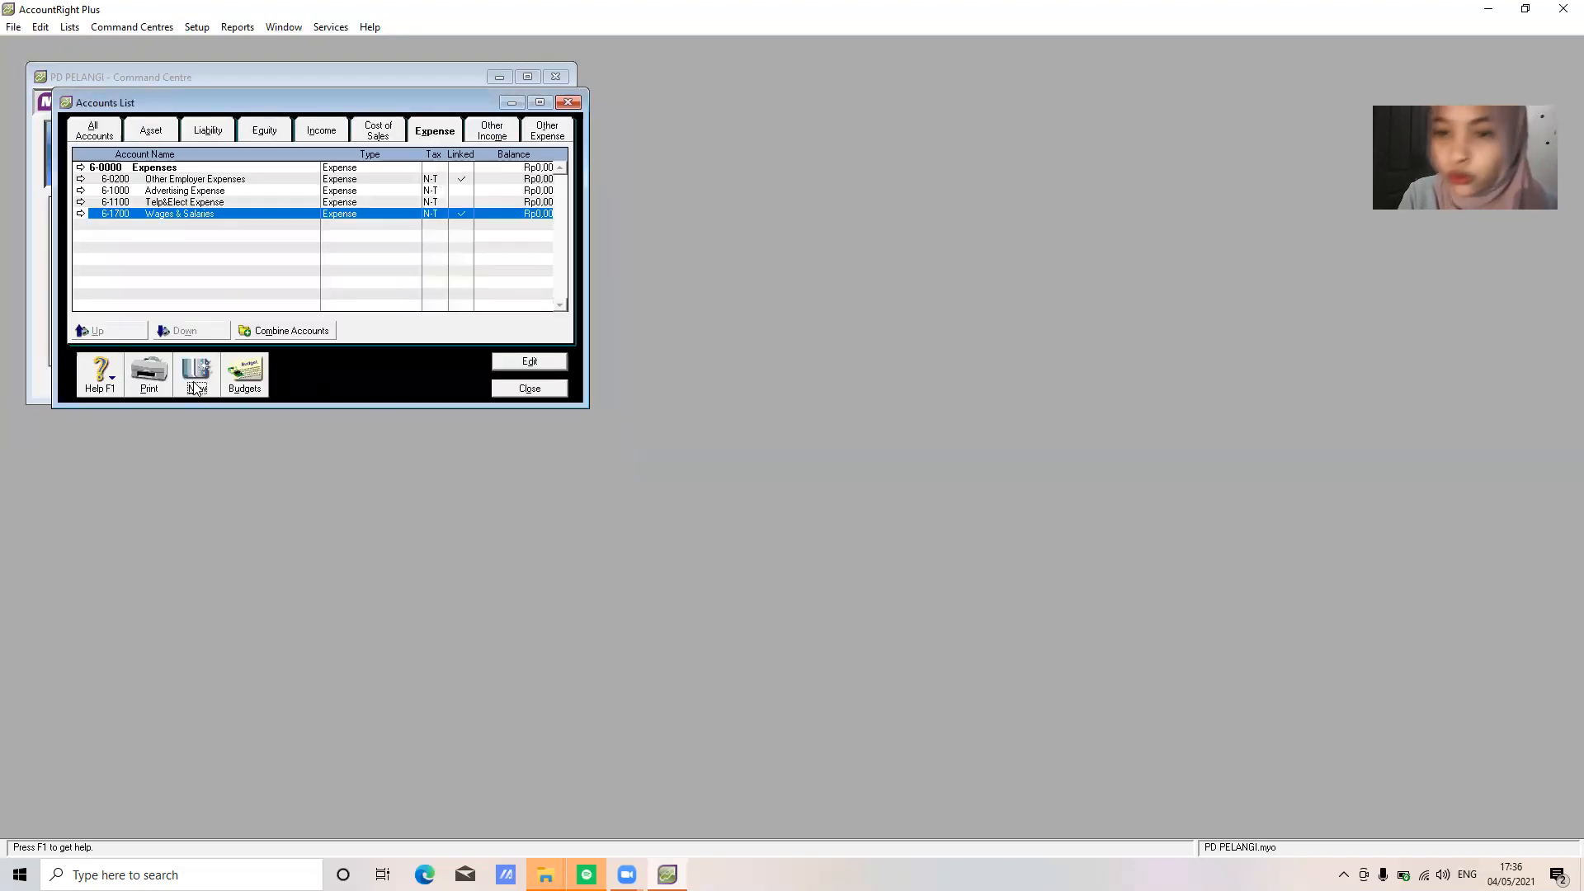
# Add expense accounts 6-1200 Store Supplies and 6-1300 Bad Debt Expense
pyautogui.click(196, 386)
pyautogui.write('1200')
pyautogui.press('Tab')
pyautogui.write('Sr')
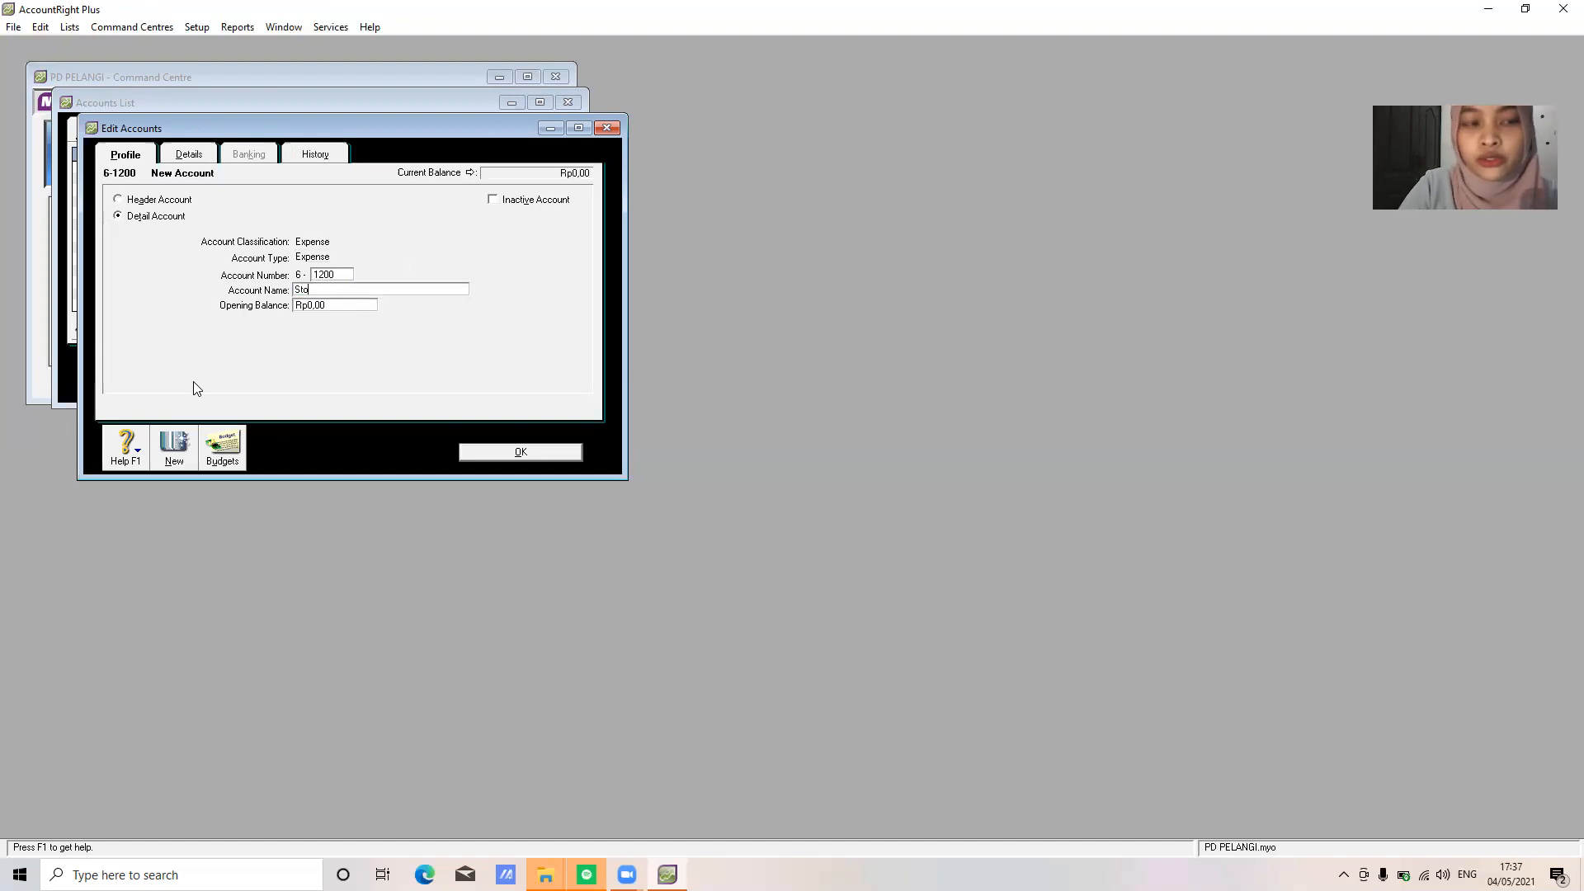
pyautogui.write('ore Supplies')
pyautogui.click(497, 452)
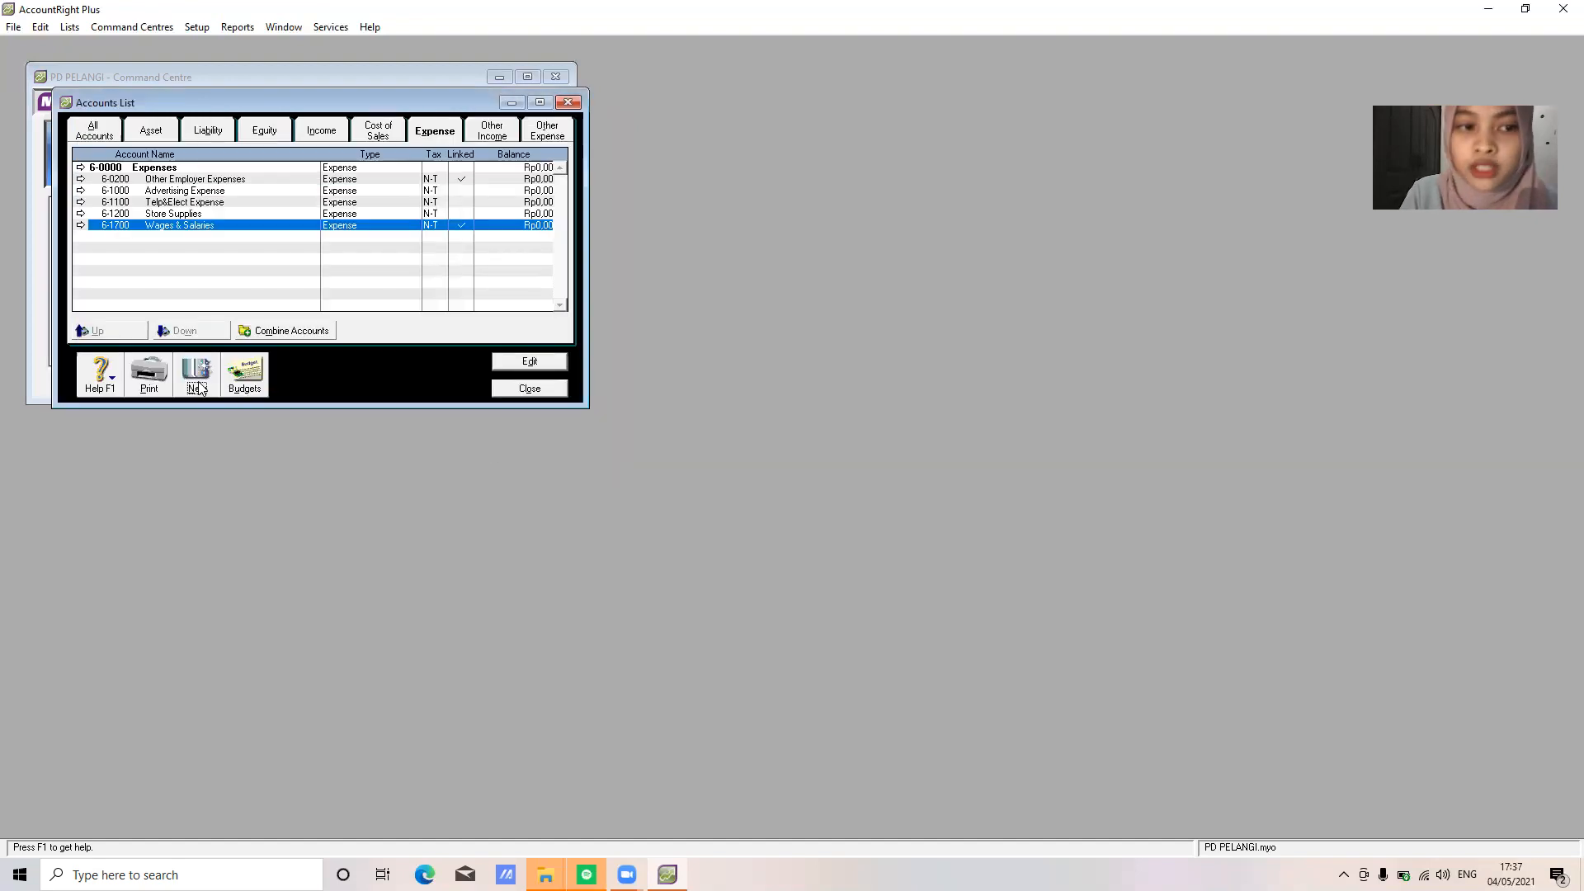
pyautogui.click(197, 378)
pyautogui.write('1300')
pyautogui.press('Tab')
pyautogui.write('B')
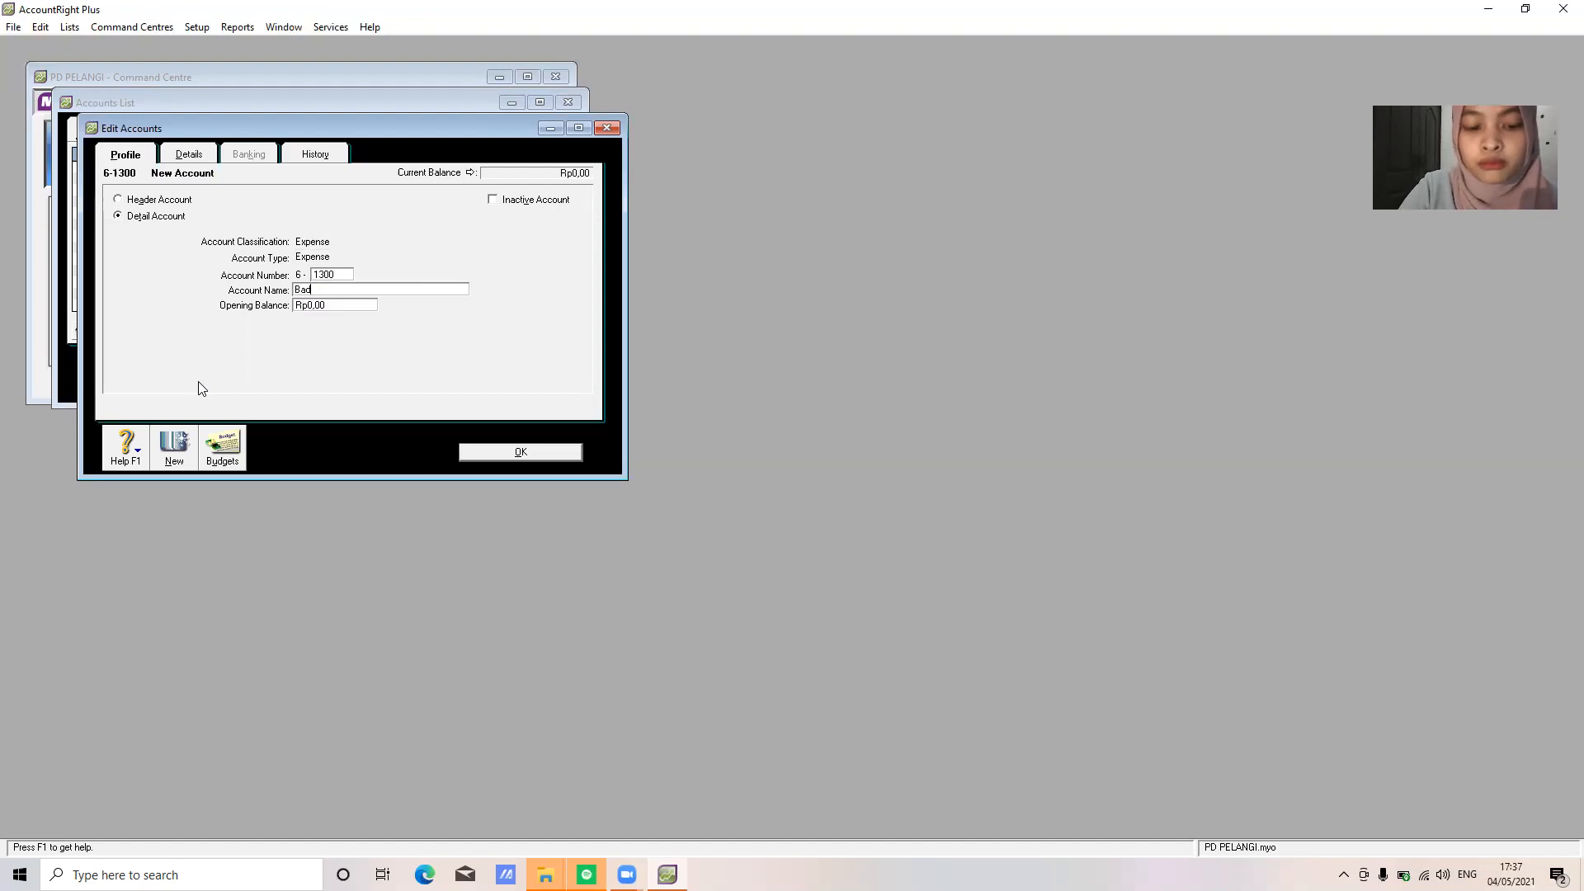
pyautogui.write('ad Debt Expense')
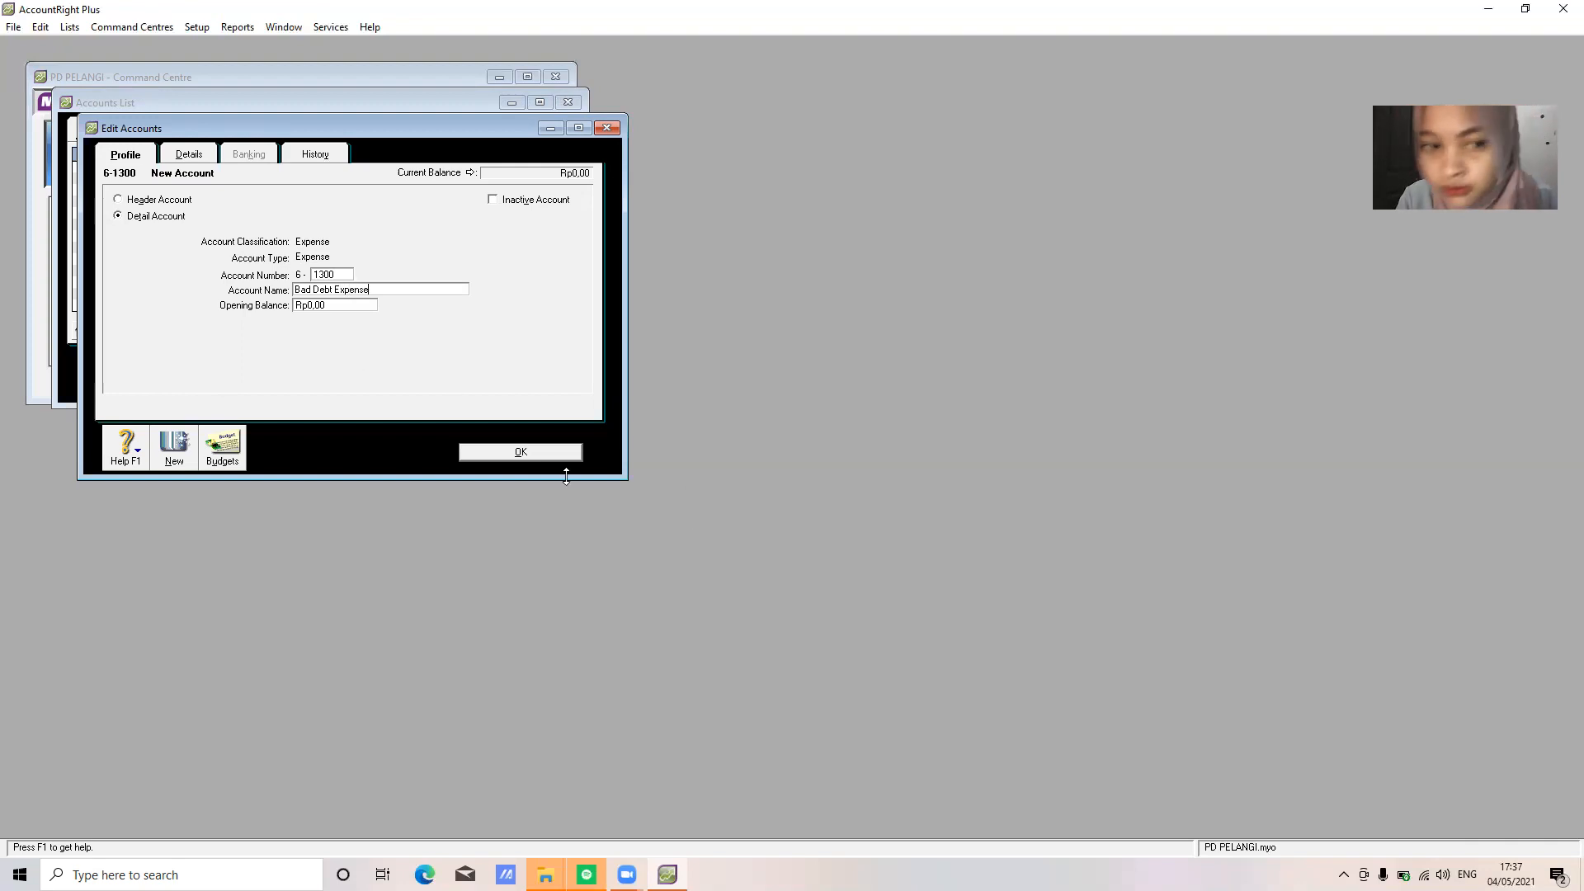
pyautogui.click(523, 452)
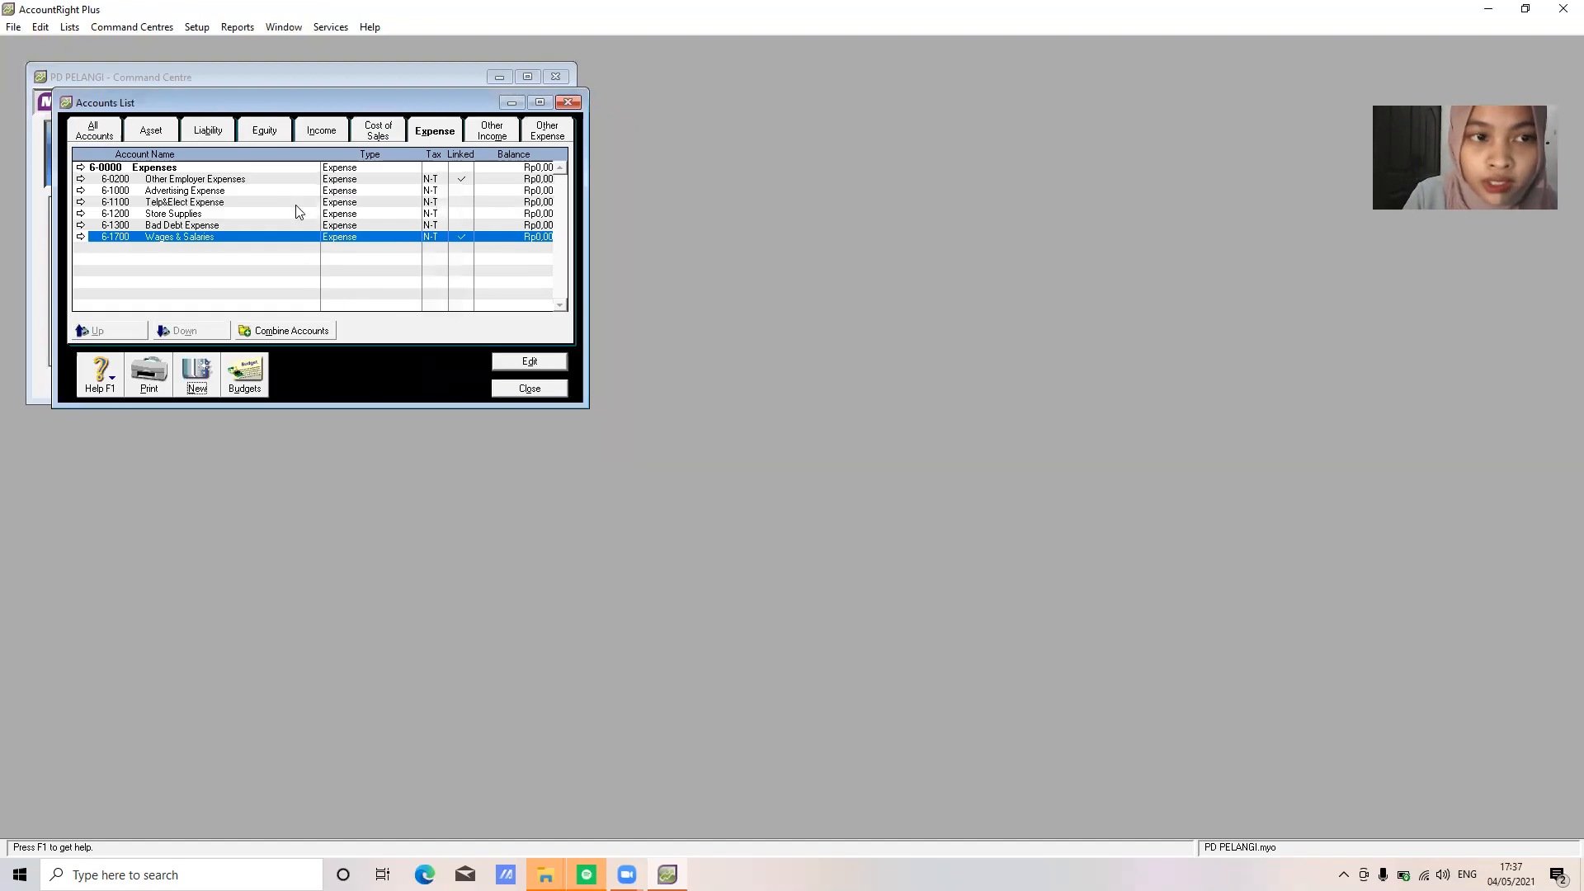
# Rename account 6-1200 Store Supplies to Store Supplies Expense
pyautogui.doubleClick(291, 214)
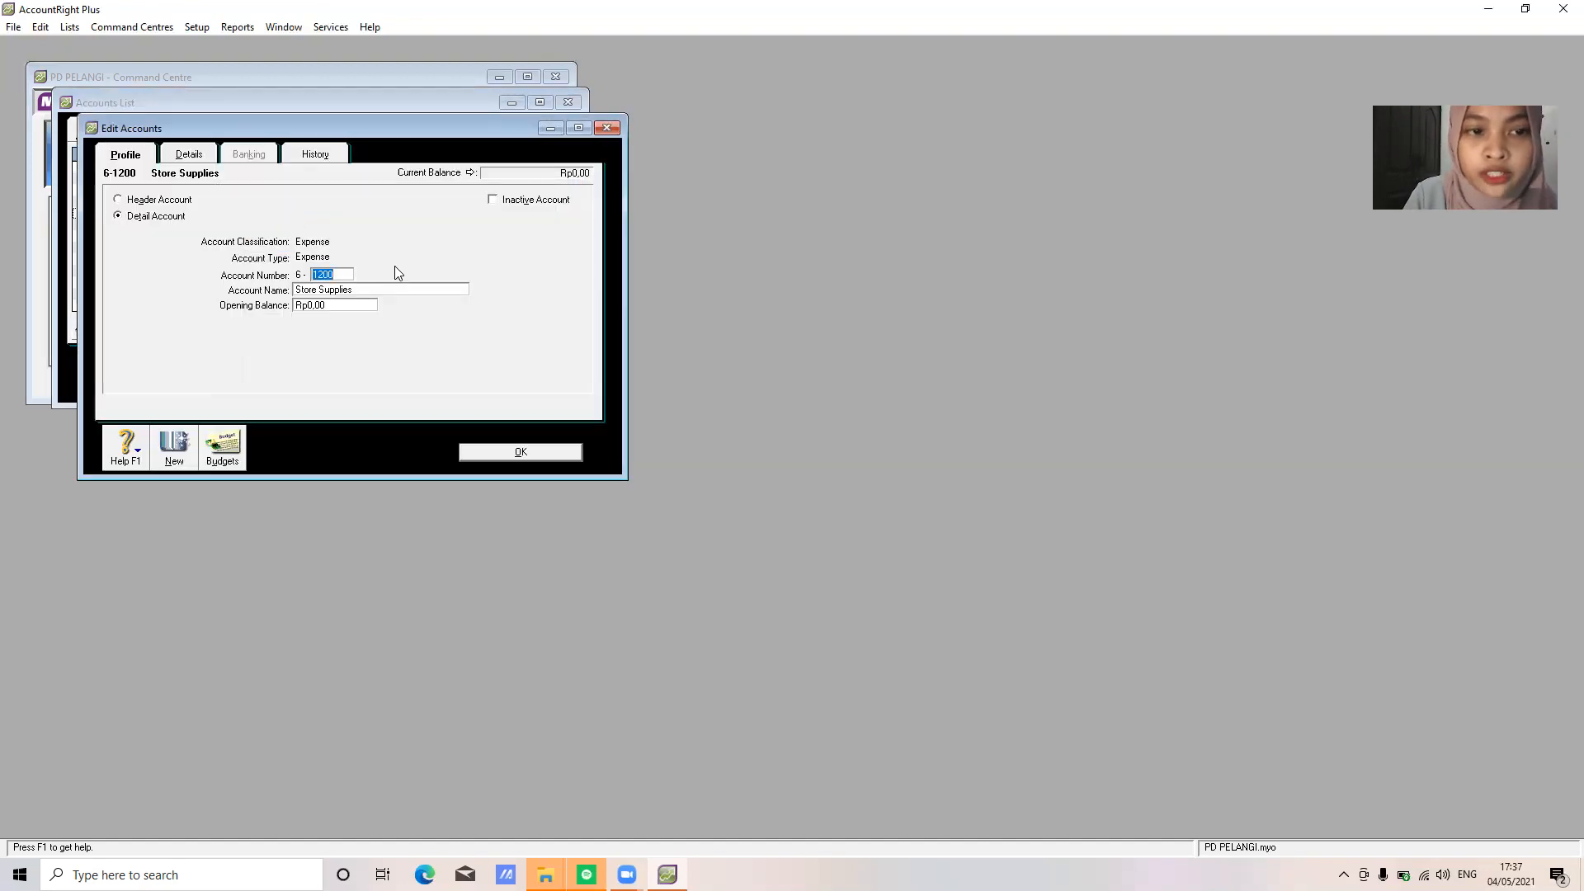
pyautogui.click(394, 288)
pyautogui.click(393, 288)
pyautogui.write('Expense')
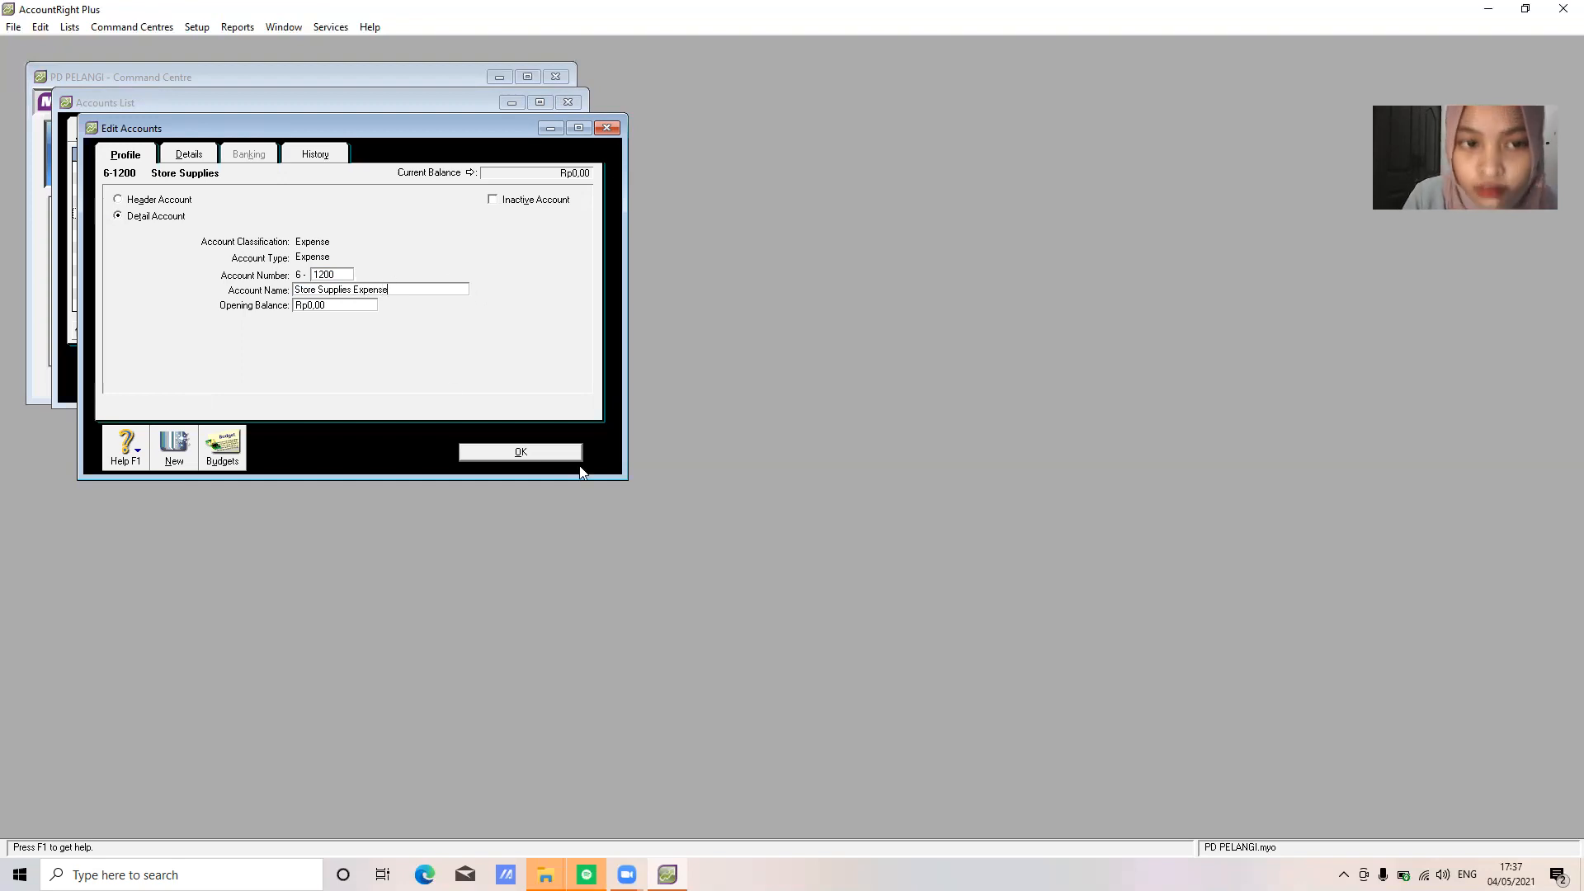
pyautogui.click(558, 453)
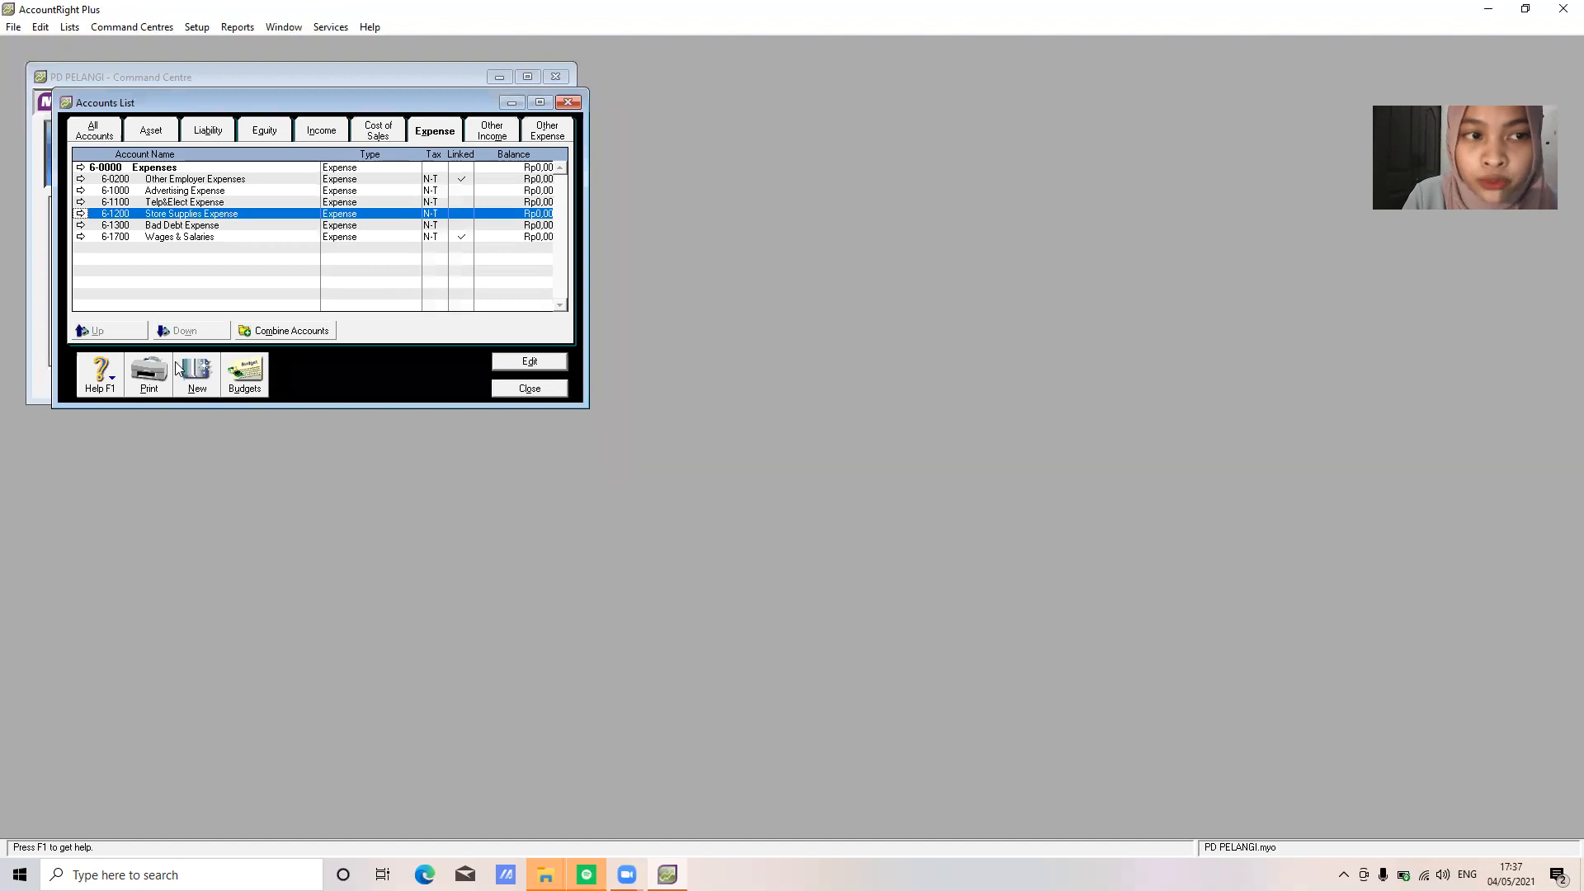
# Add expense accounts 6-1400 Depreciation Expense and 6-1500 Insurance Expense
pyautogui.click(185, 371)
pyautogui.write('1400')
pyautogui.press('Tab')
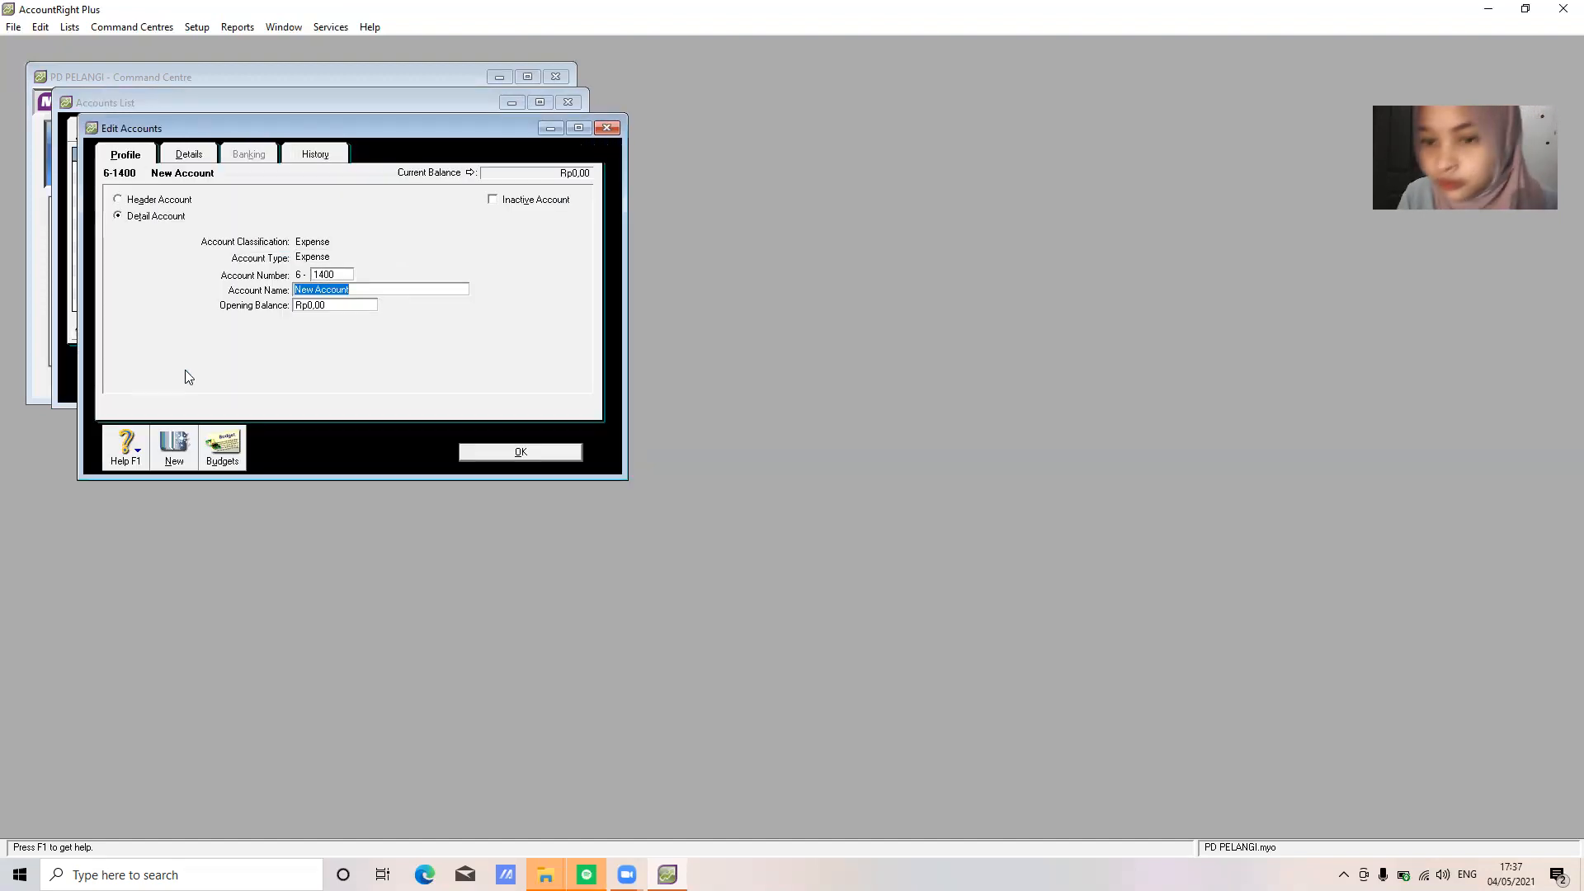
pyautogui.write('Depreciation Expens')
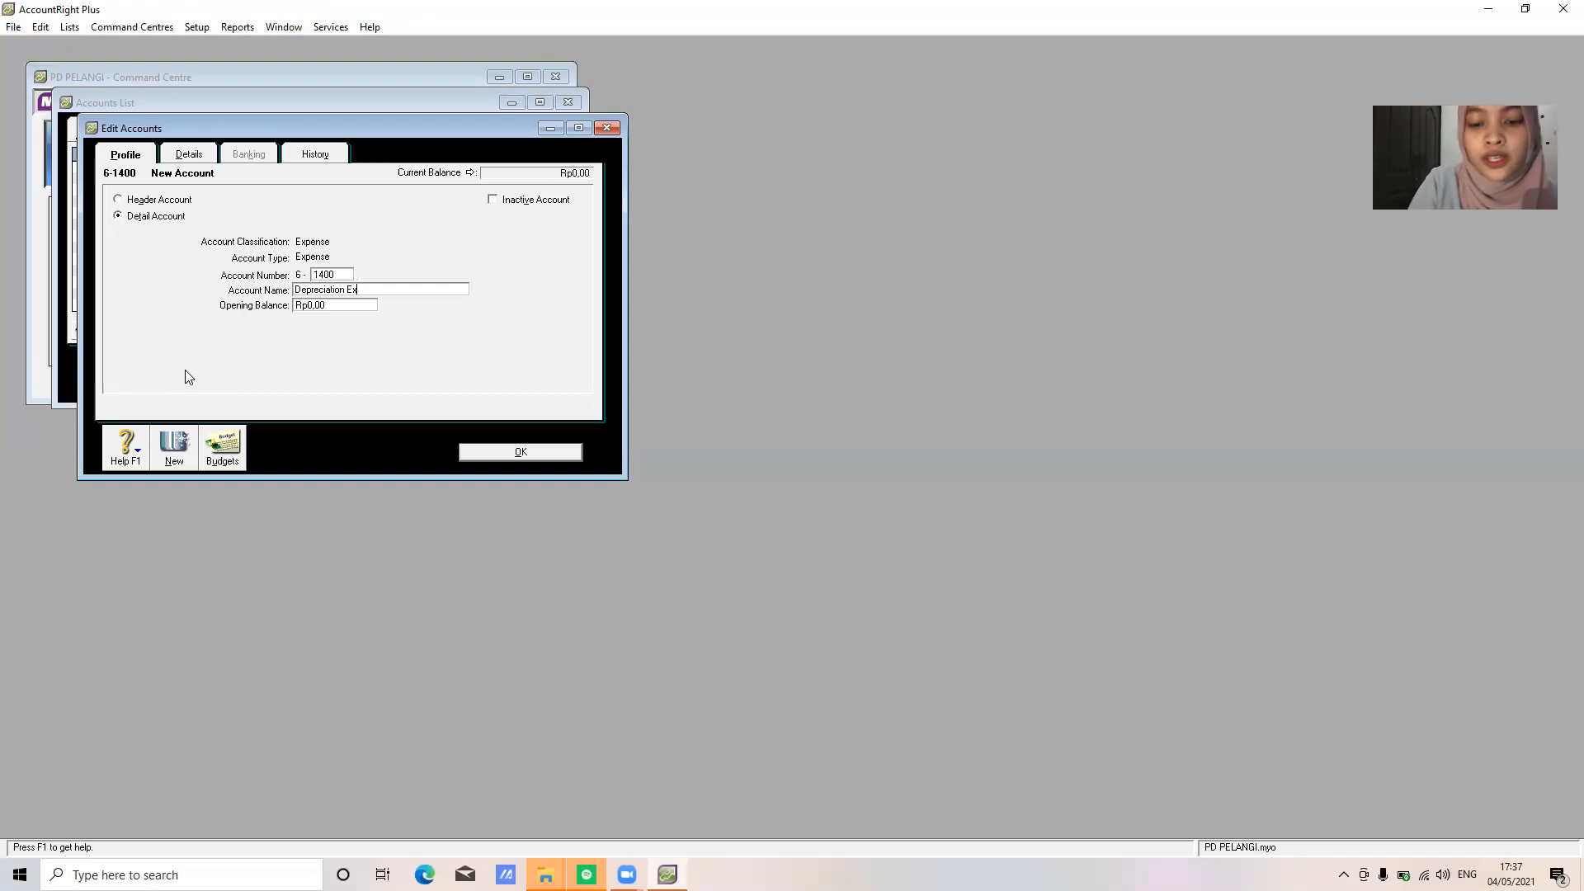
pyautogui.click(522, 453)
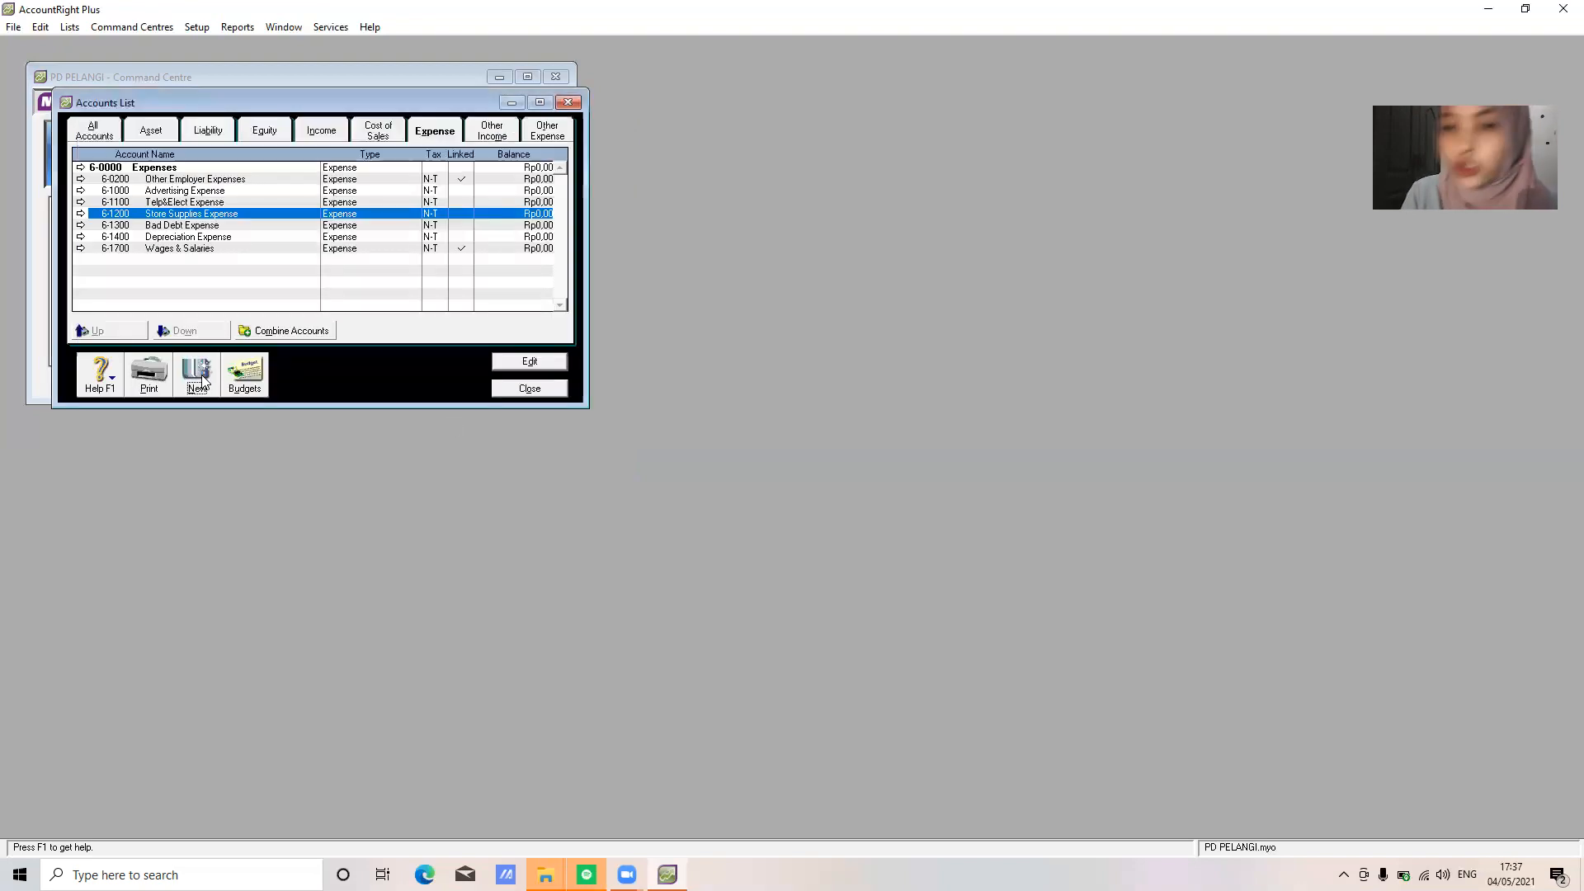
pyautogui.click(202, 377)
pyautogui.write('1500')
pyautogui.press('Tab')
pyautogui.write('Insu')
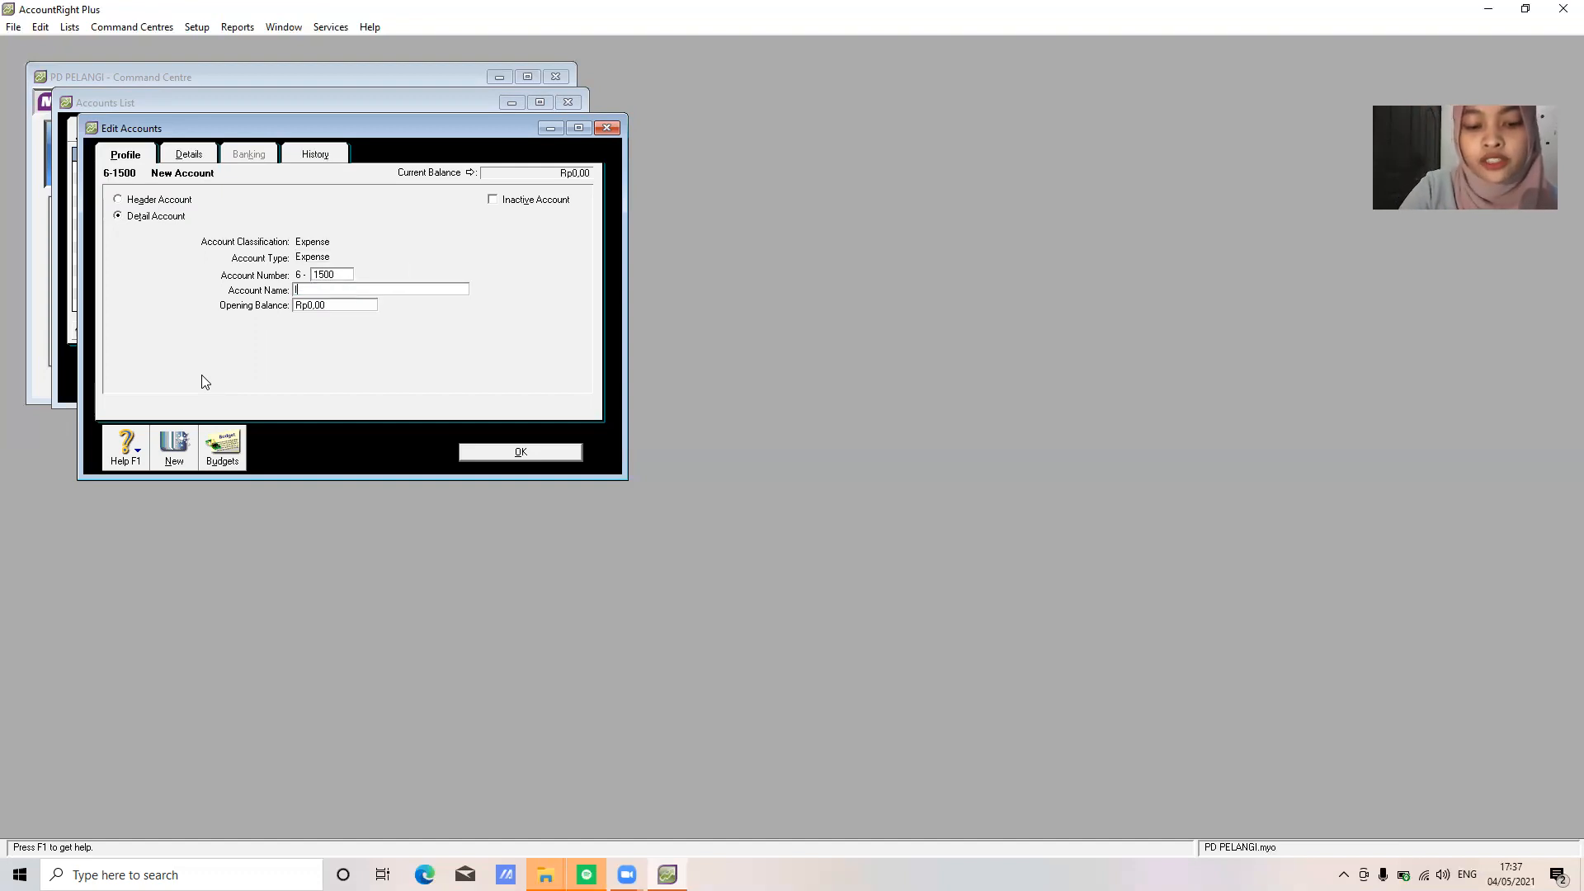
pyautogui.write('rance Ex')
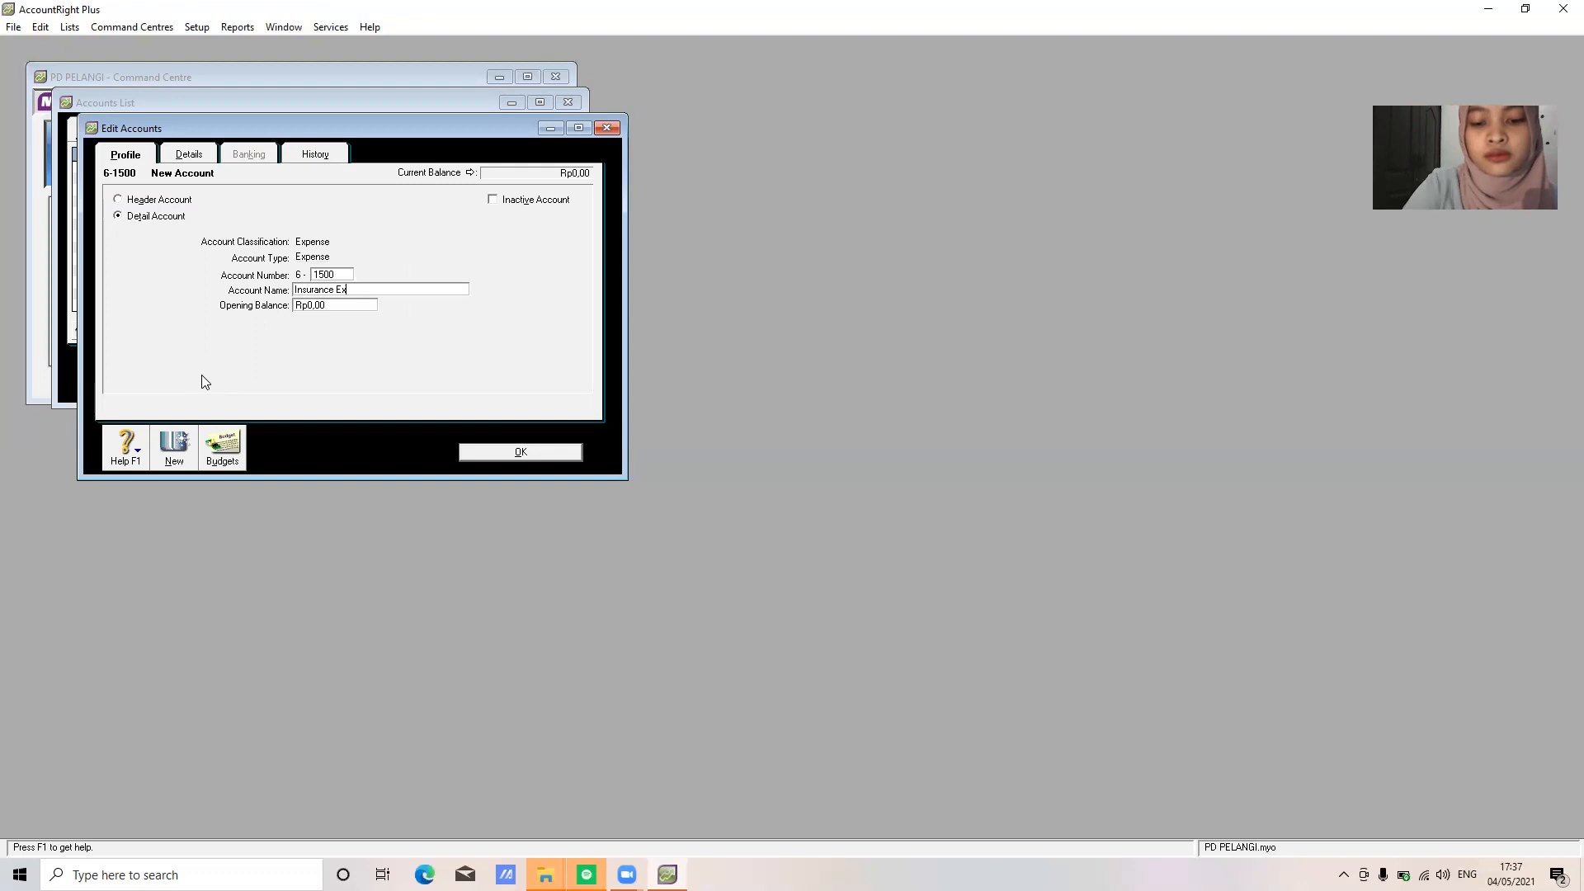
pyautogui.write('pense')
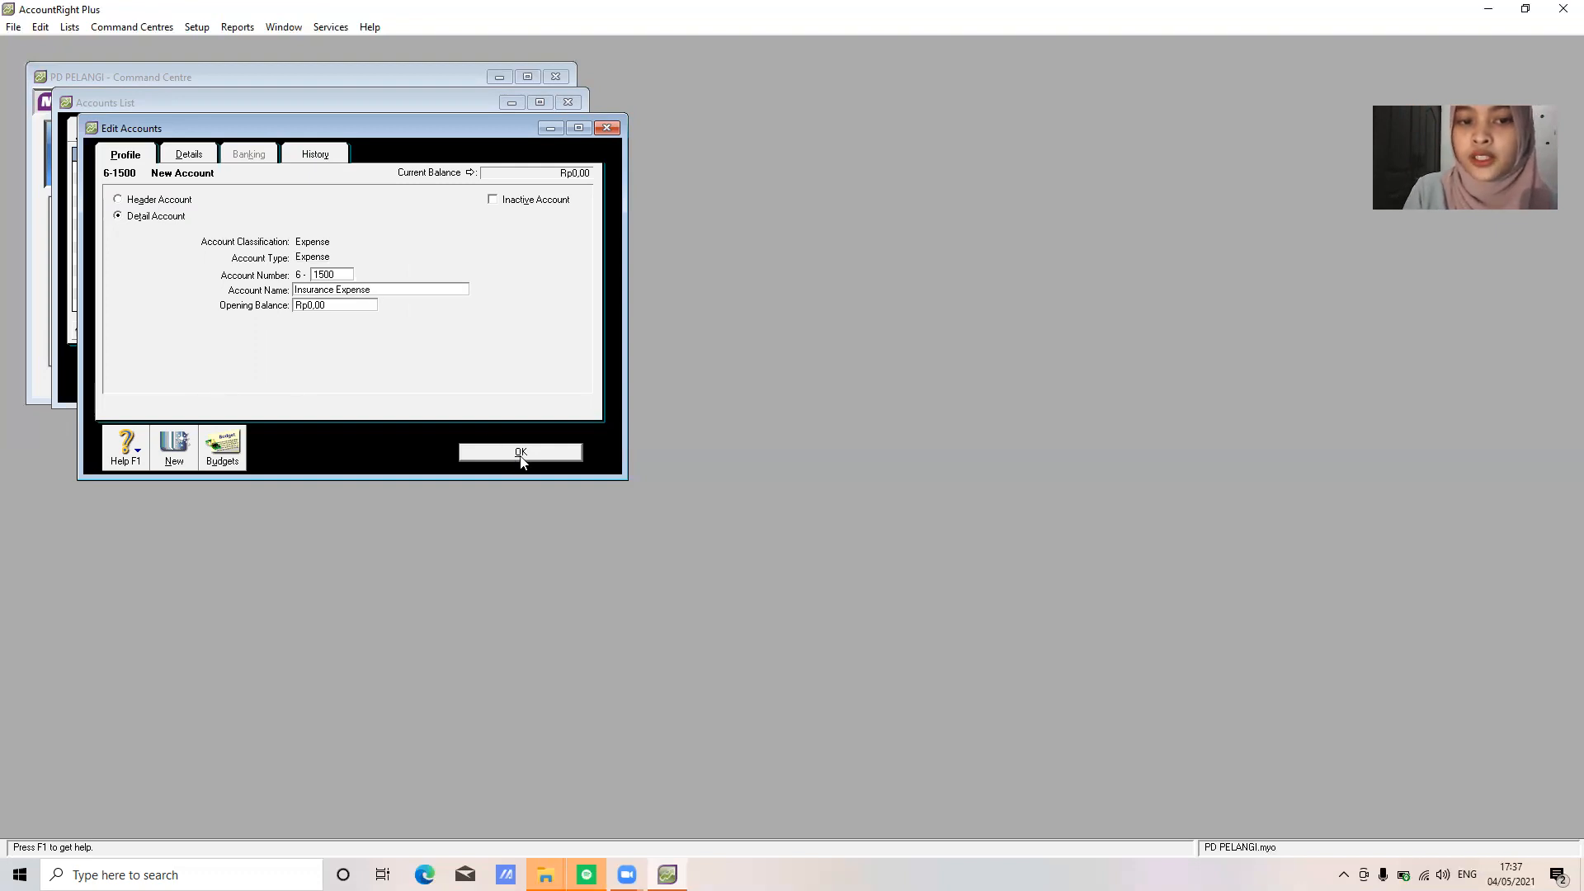
pyautogui.click(521, 453)
# Add expense accounts 6-1600 Rent Expense and 6-1800 Other Operating Expense
pyautogui.click(198, 373)
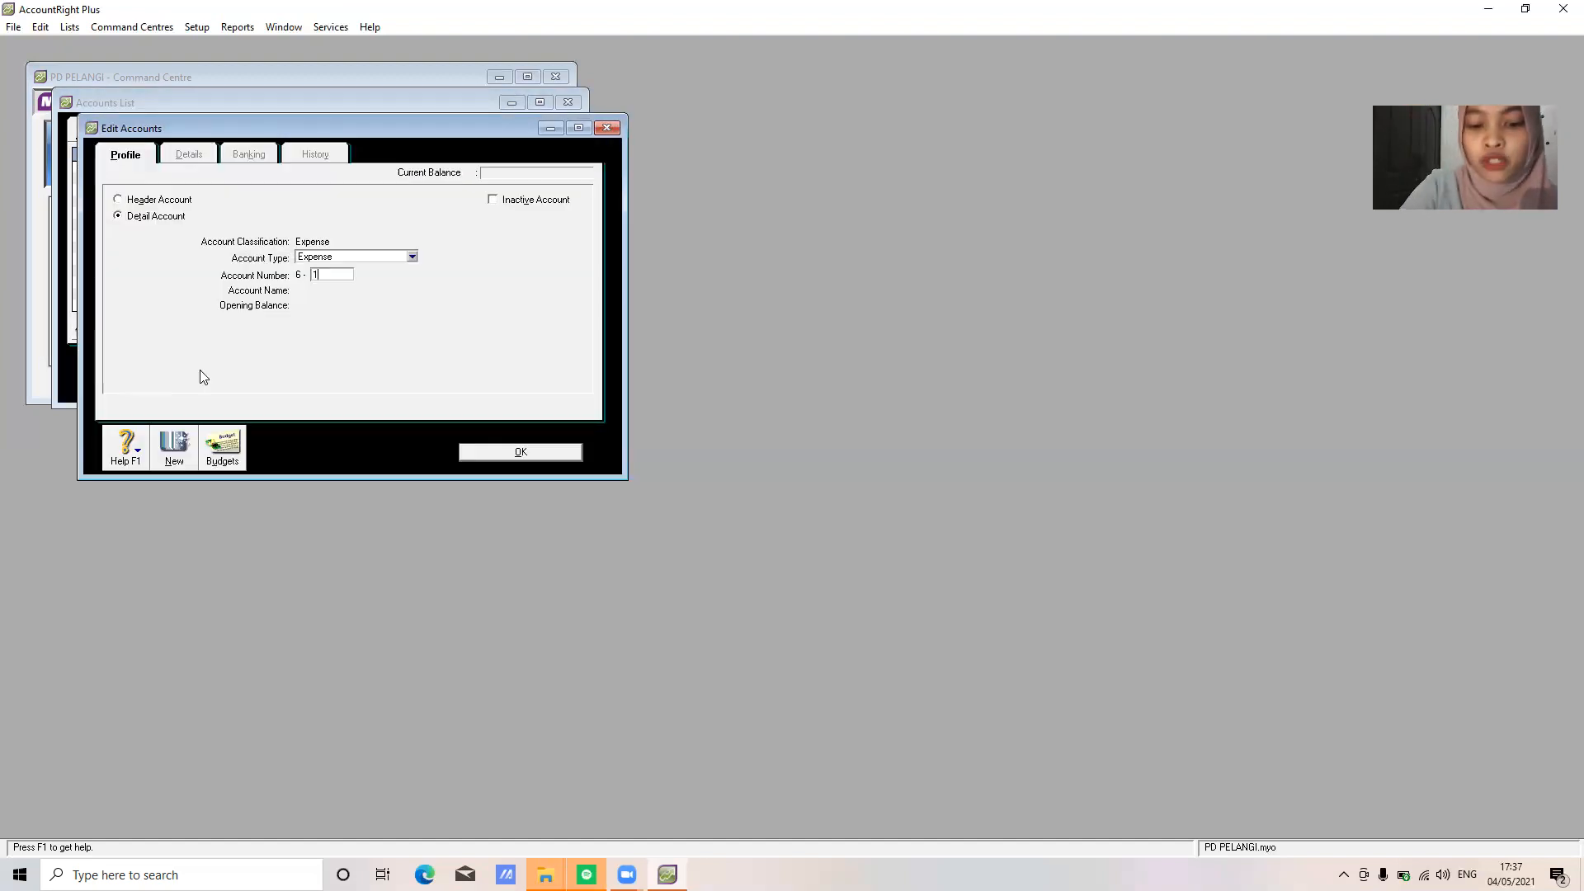
pyautogui.write('1600')
pyautogui.press('Tab')
pyautogui.write('Rent Expens')
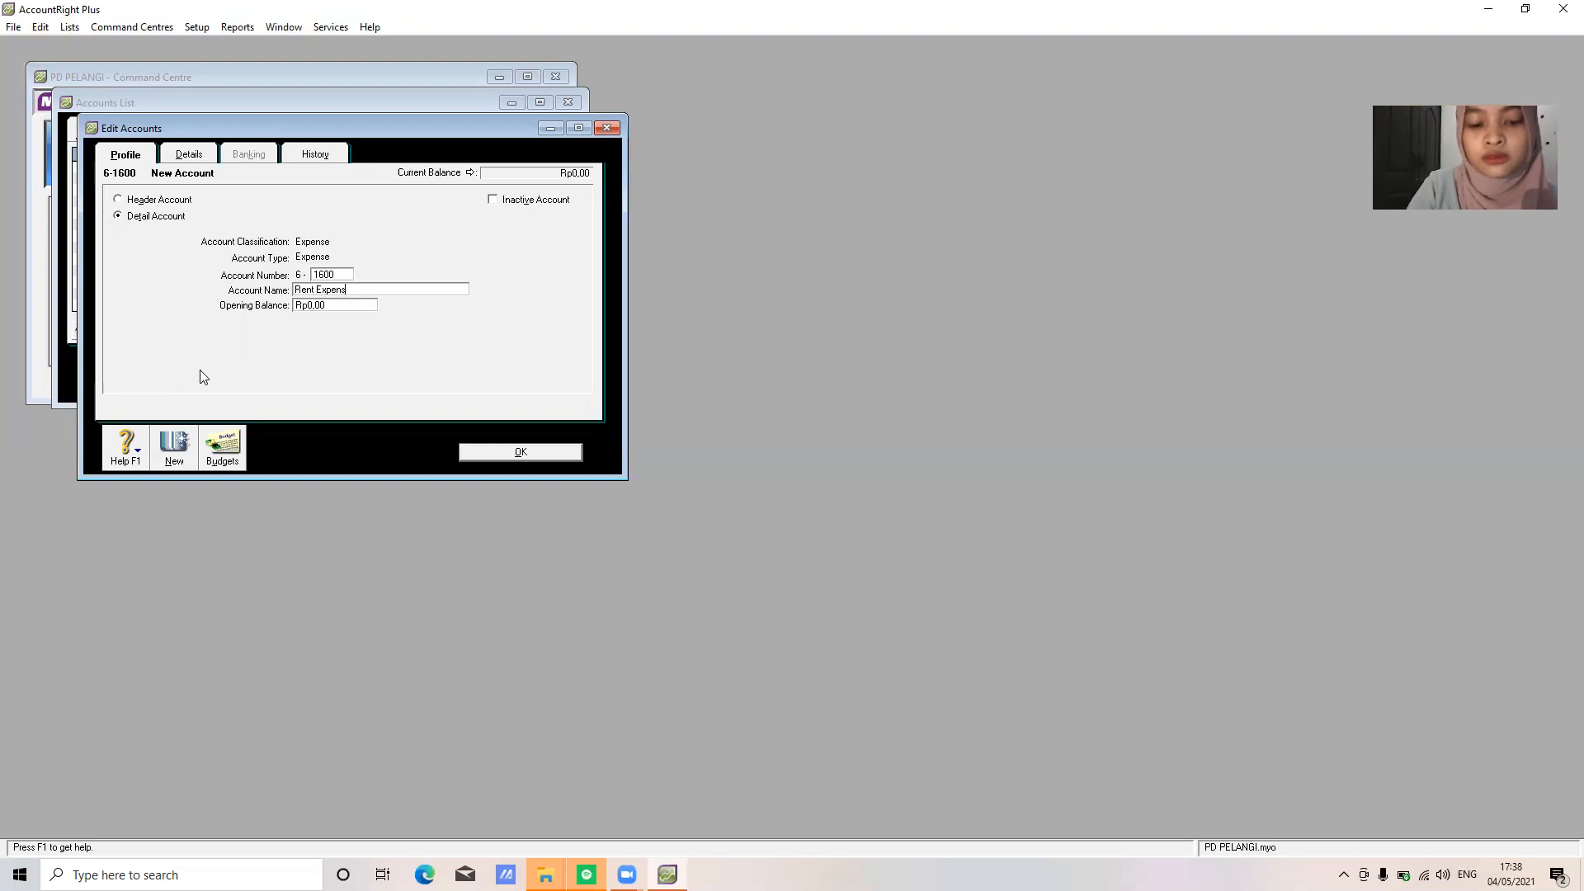
pyautogui.click(522, 453)
pyautogui.click(196, 388)
pyautogui.write('1800')
pyautogui.press('Tab')
pyautogui.write('Other Ope')
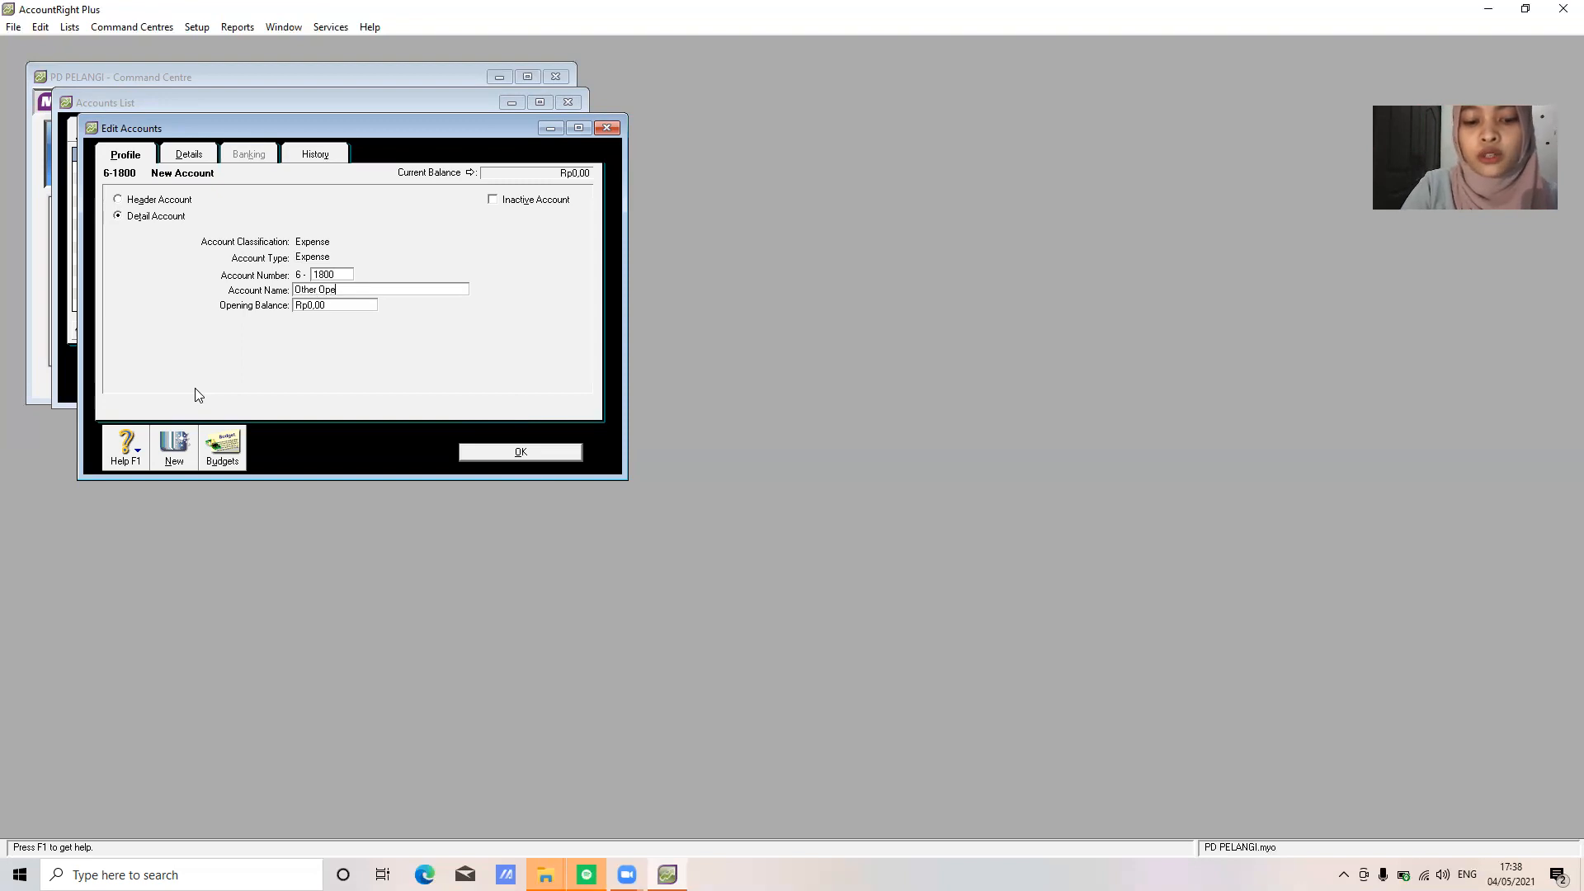
pyautogui.write('rating Expense')
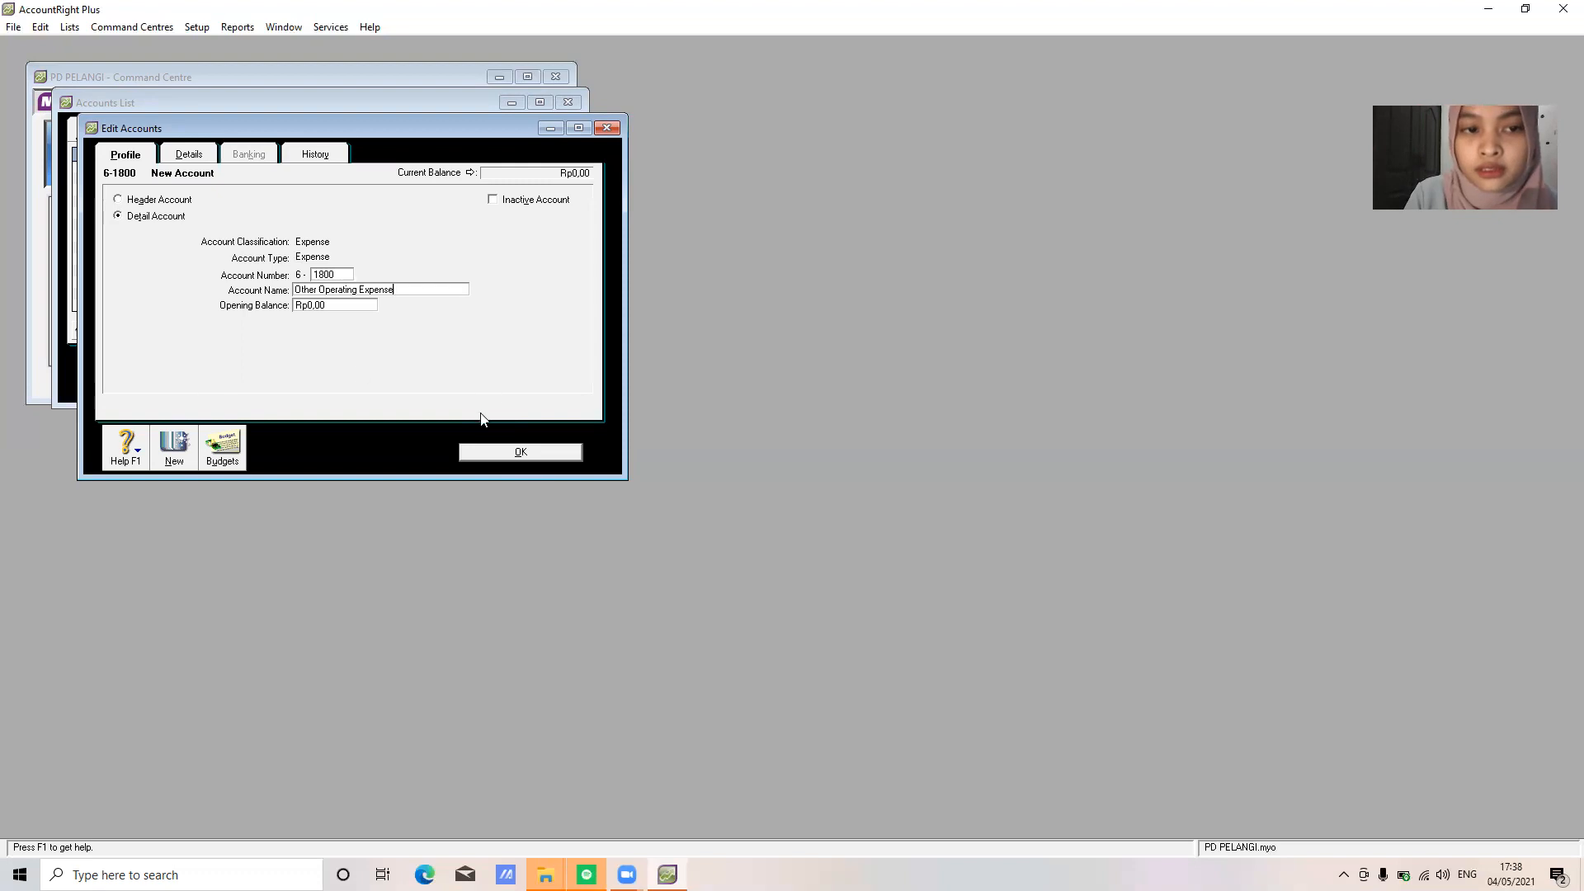
pyautogui.click(528, 460)
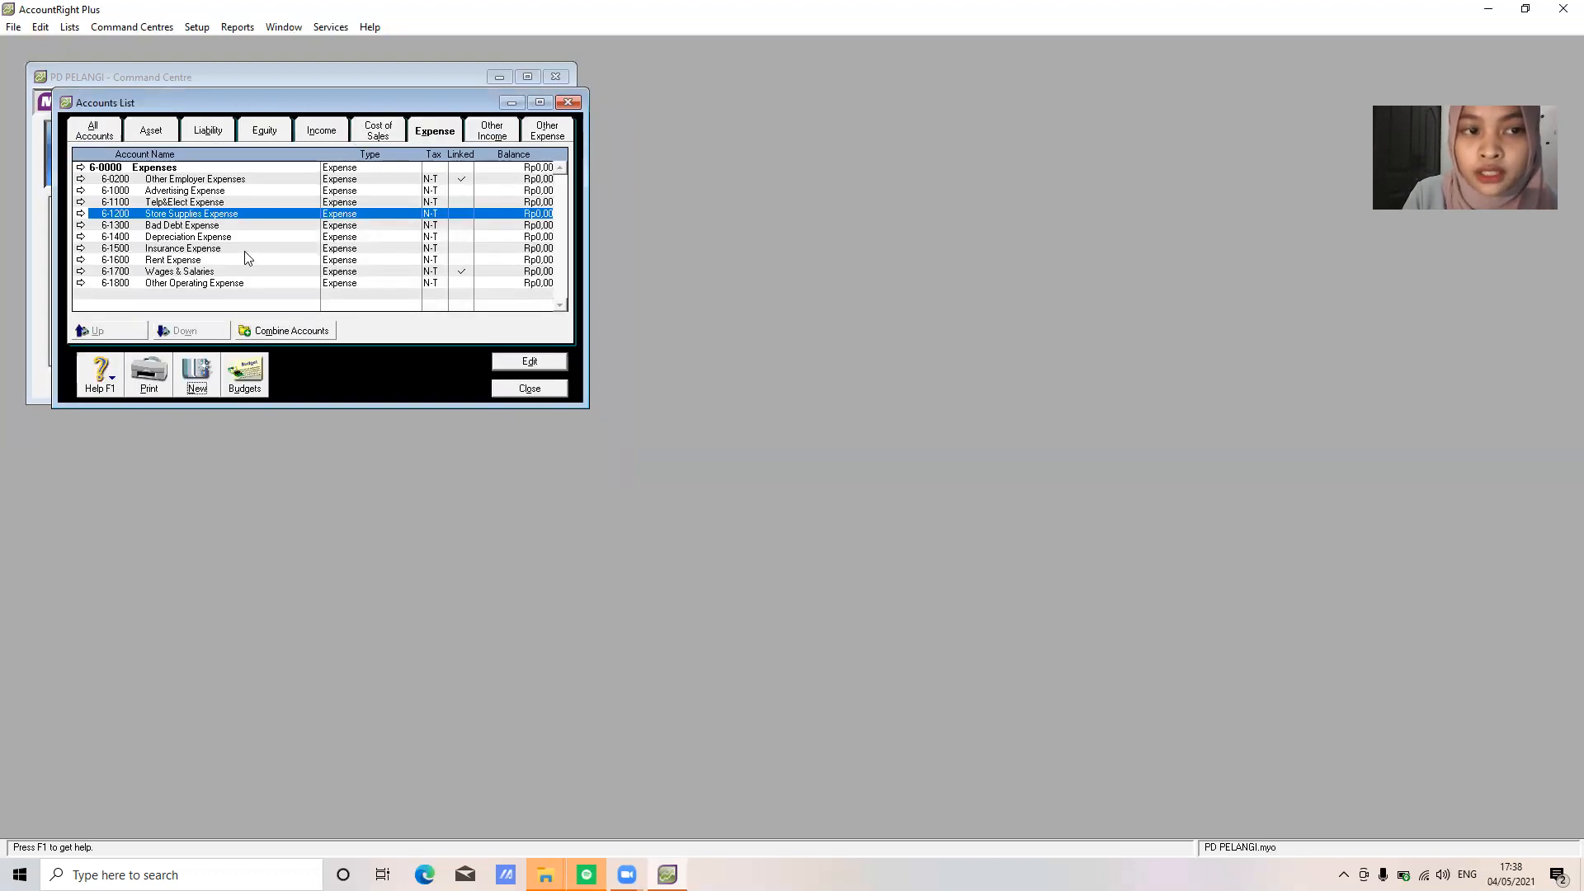
# Add Other Income account 8-1100 Interest Revenue, then show the Other Expense accounts
pyautogui.click(491, 137)
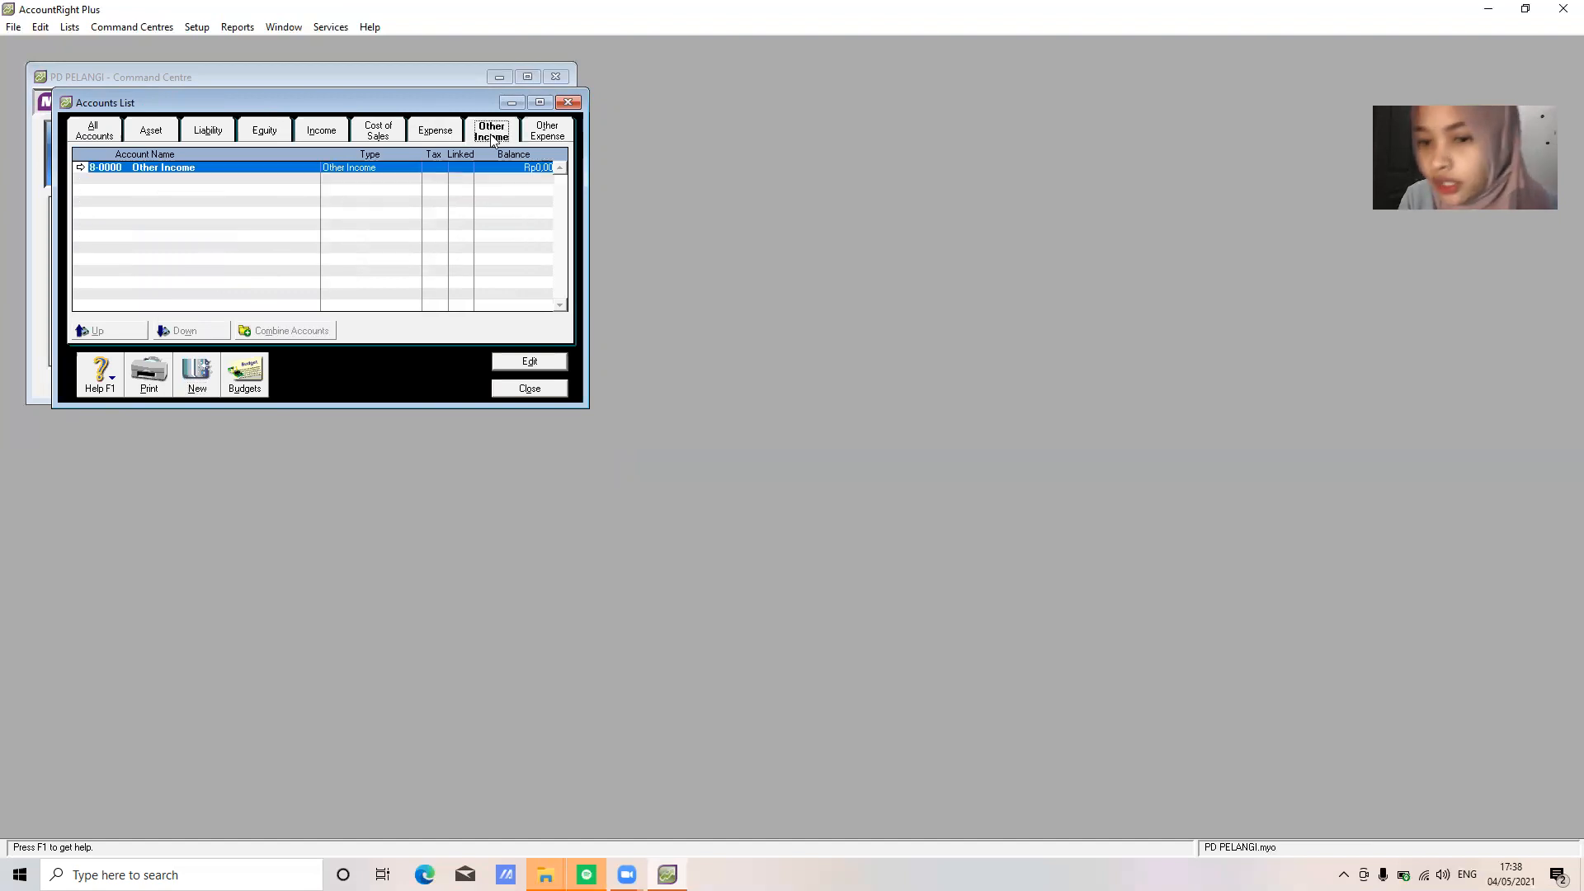
pyautogui.click(198, 375)
pyautogui.write('11')
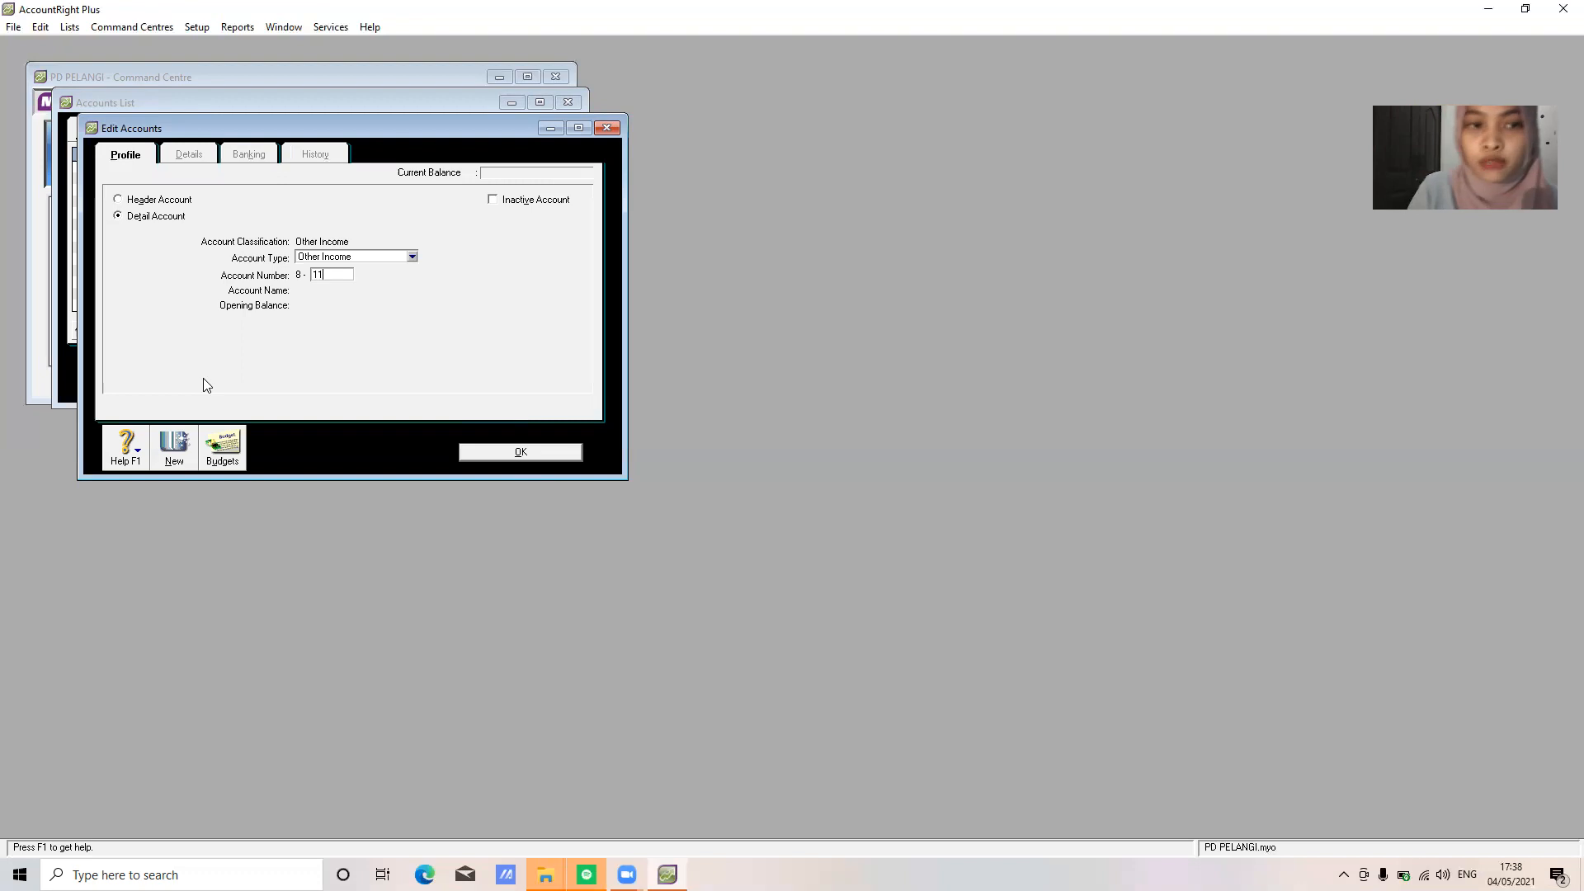
pyautogui.write('00')
pyautogui.press('Tab')
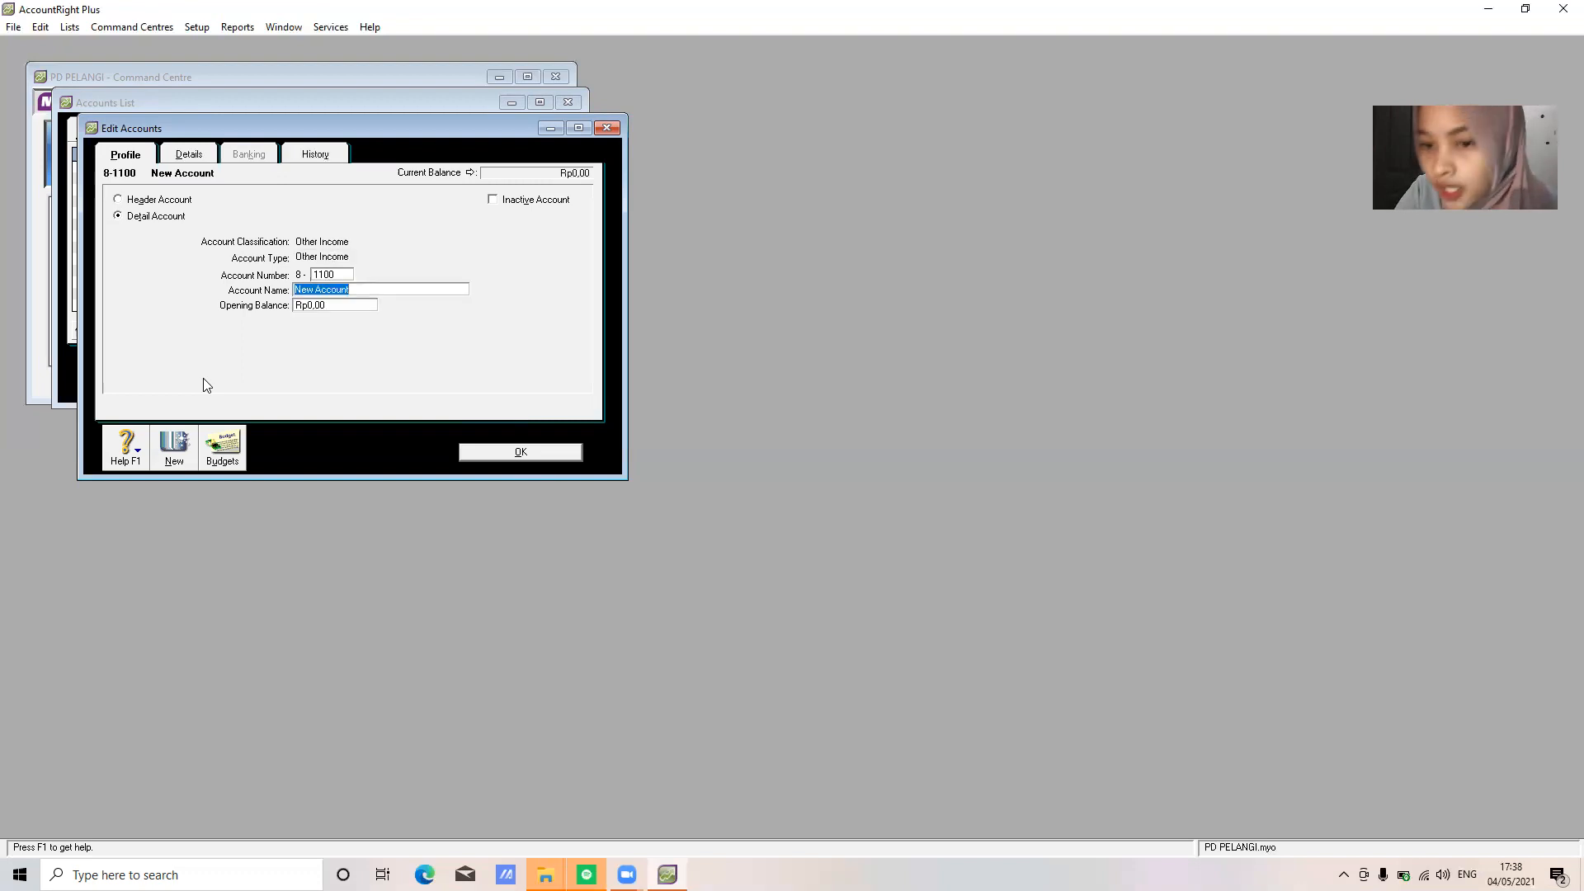
pyautogui.write('Inter')
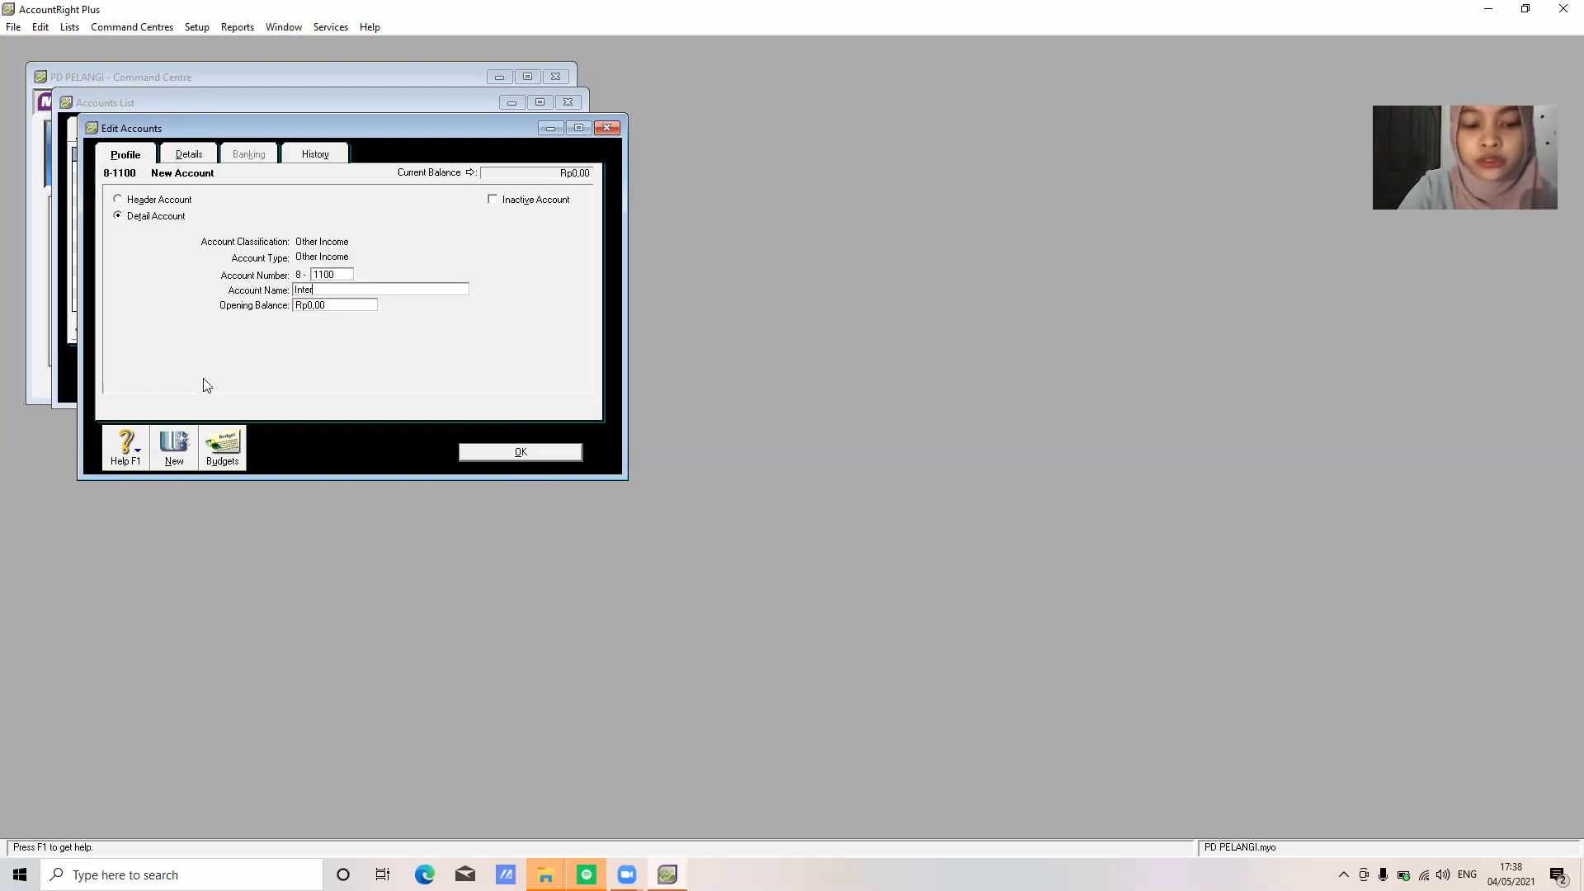
pyautogui.write('est Revenue')
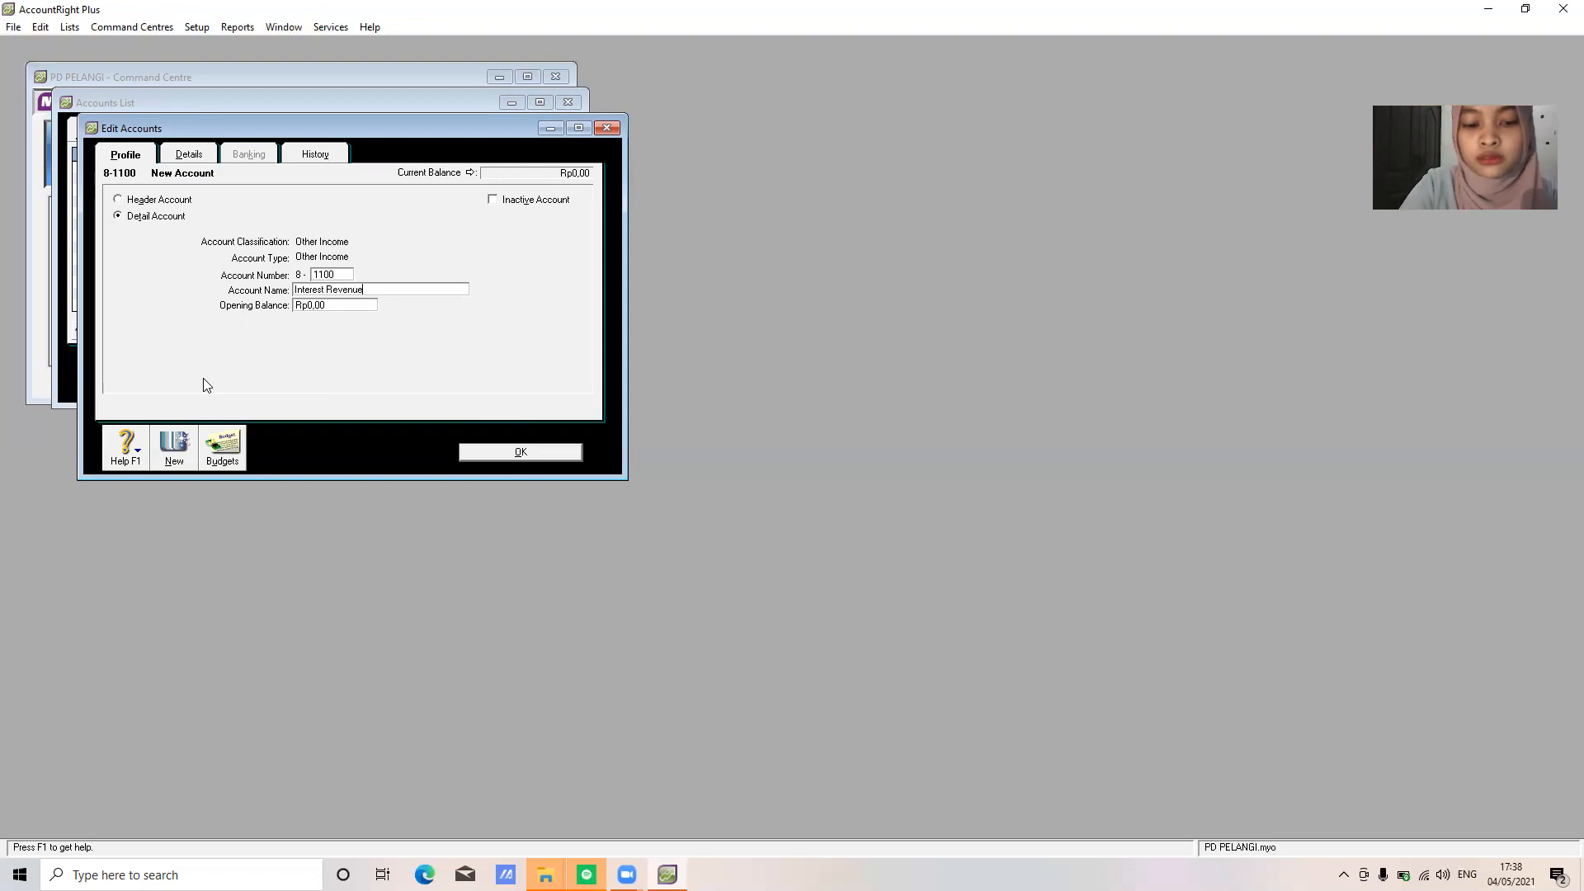
pyautogui.click(521, 452)
pyautogui.click(556, 135)
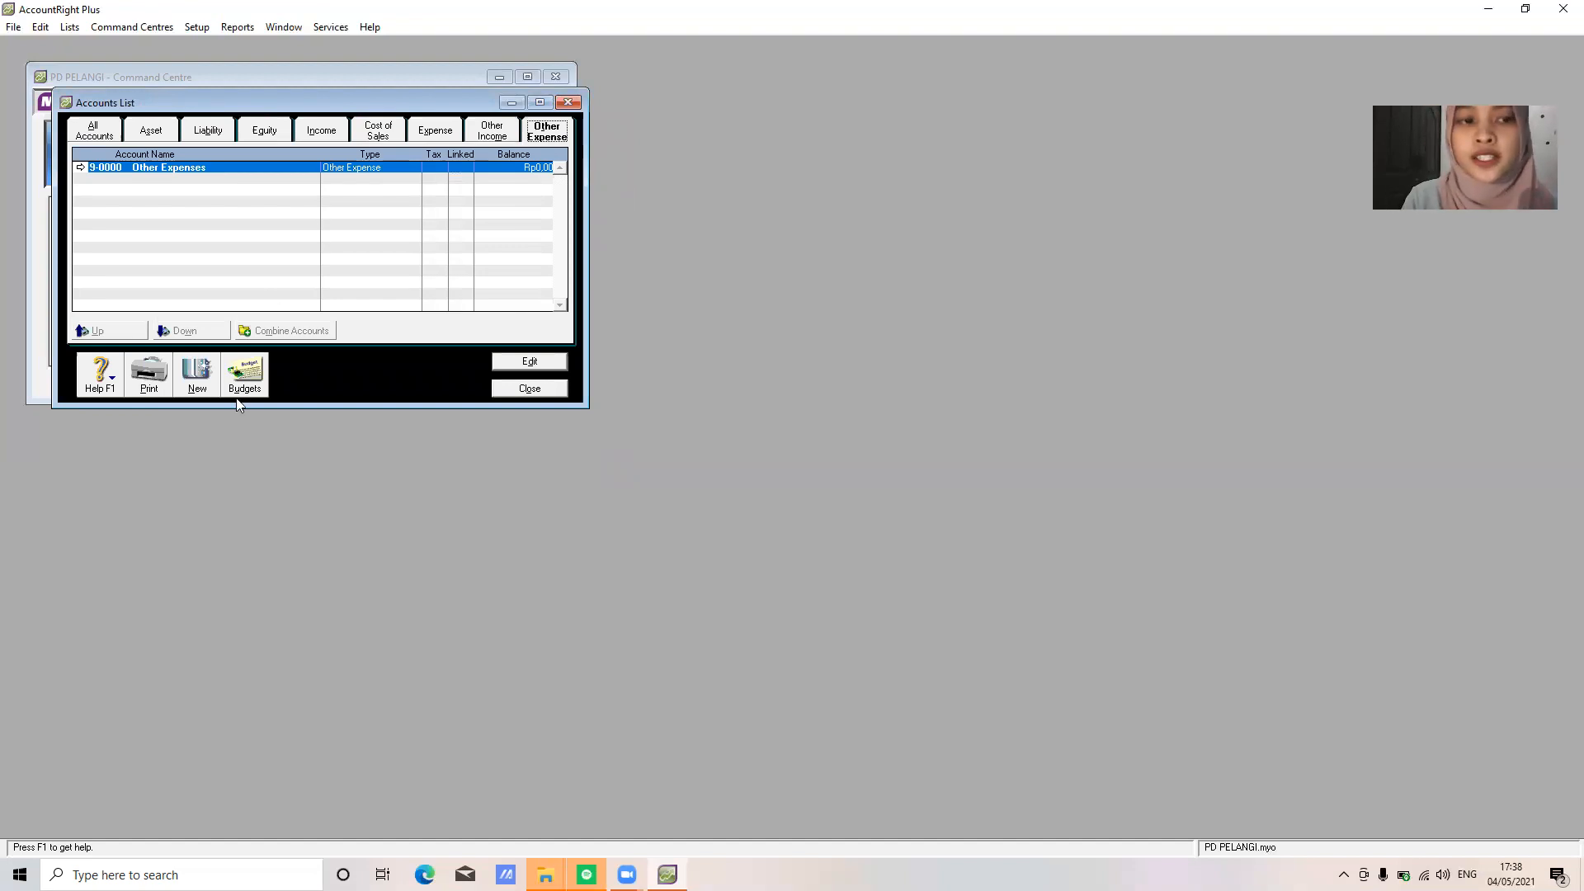
# Add Other Expense accounts 9-1100 Interest Expense and 9-1200 Bank Service Charge
pyautogui.click(198, 375)
pyautogui.write('1100')
pyautogui.press('Tab')
pyautogui.write('Interest Expen')
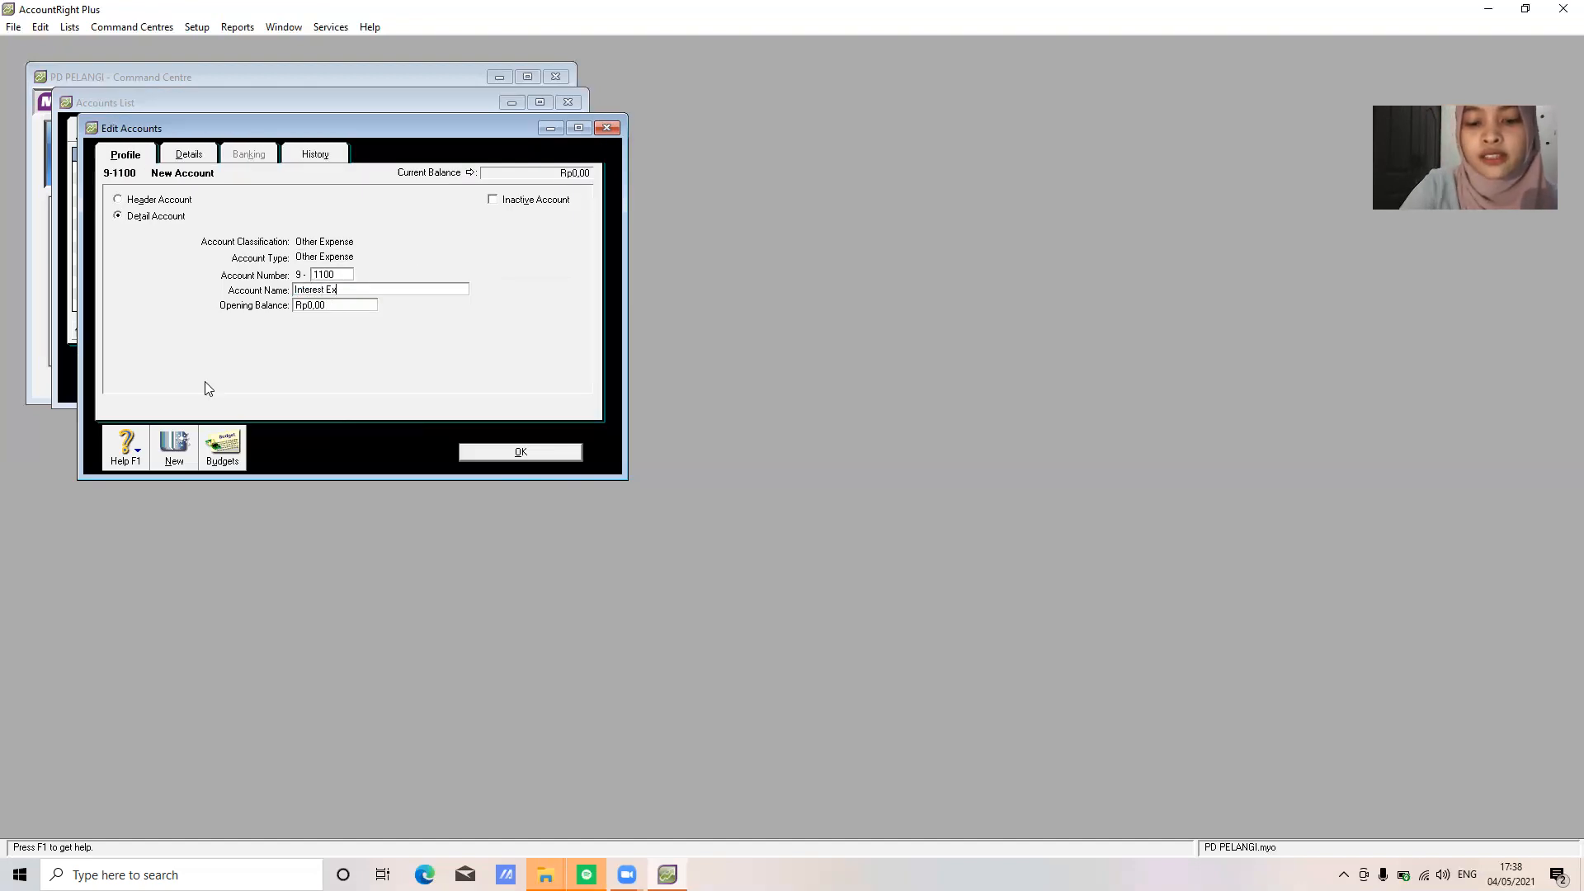
pyautogui.click(548, 454)
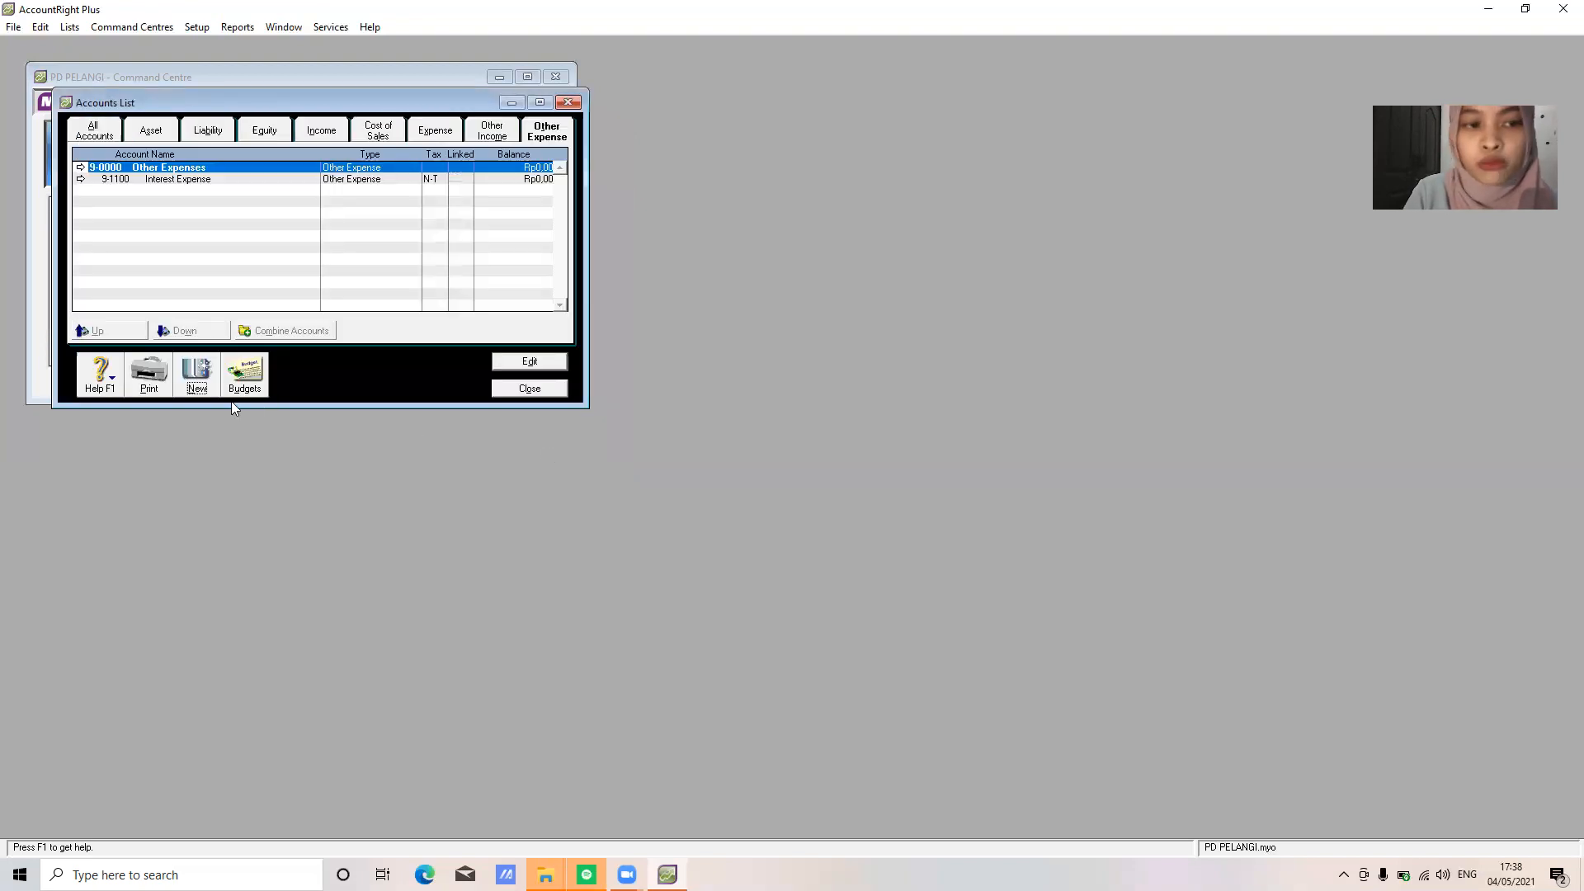
pyautogui.click(187, 372)
pyautogui.write('1200')
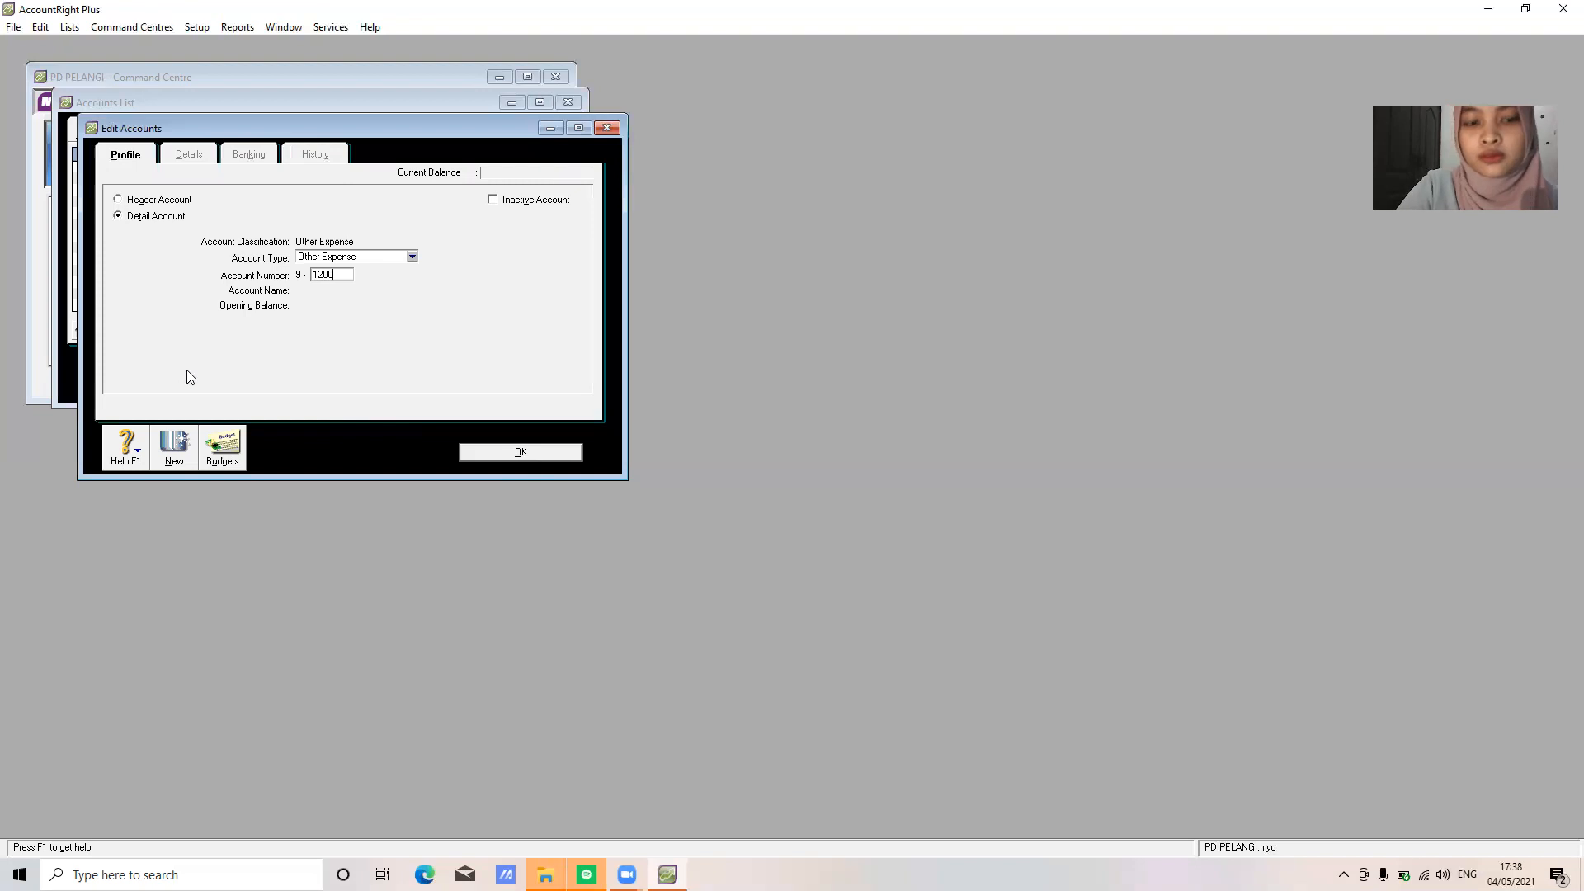
pyautogui.press('Tab')
pyautogui.write('Bank')
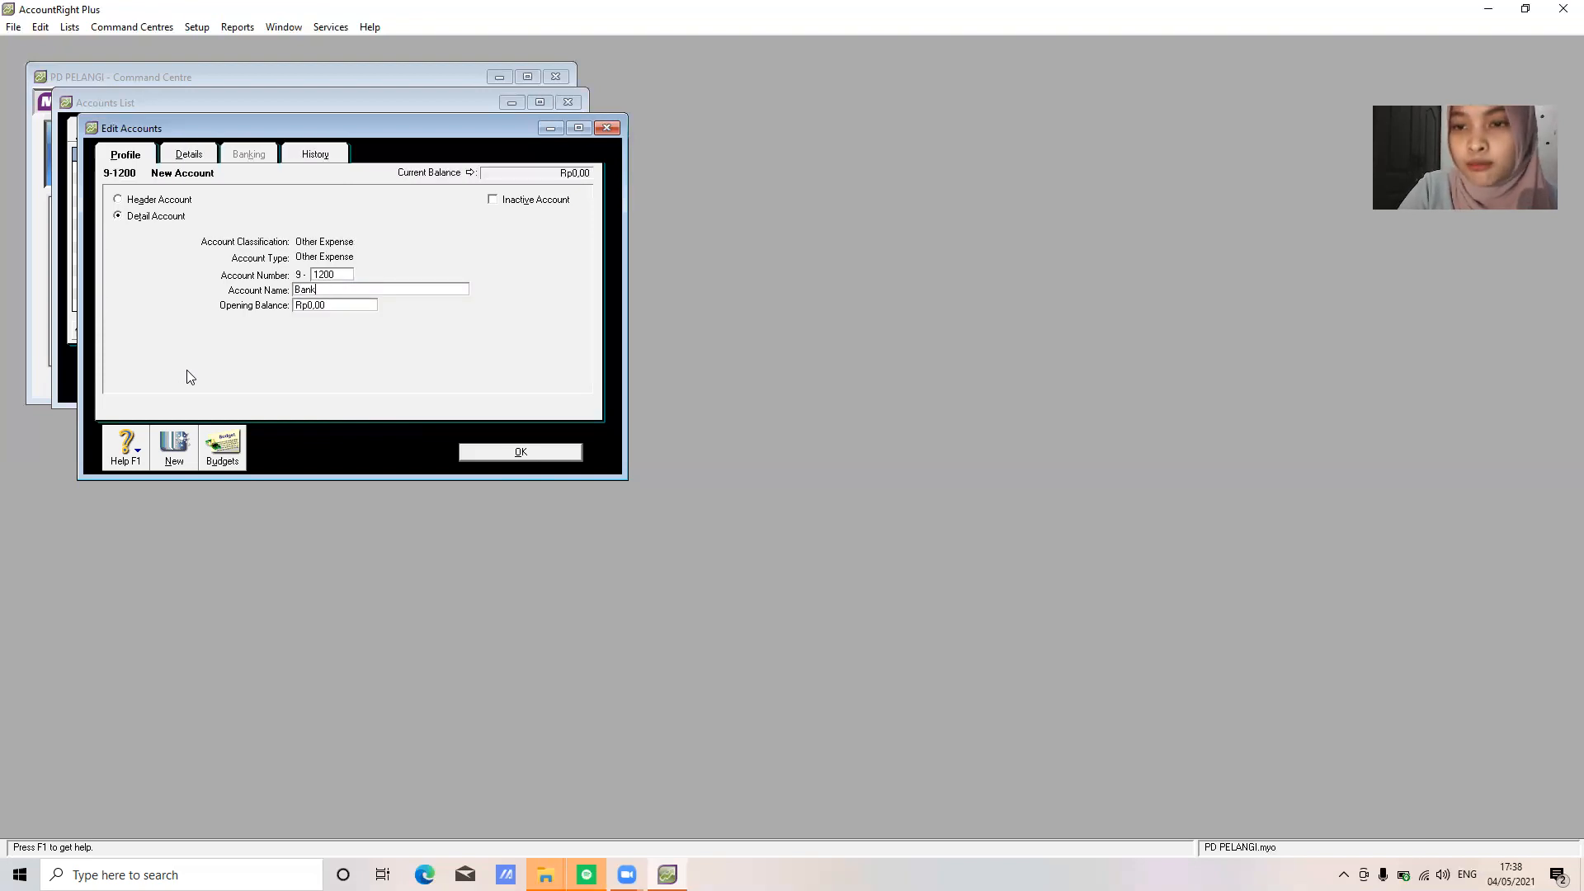
pyautogui.write(' Service Charge')
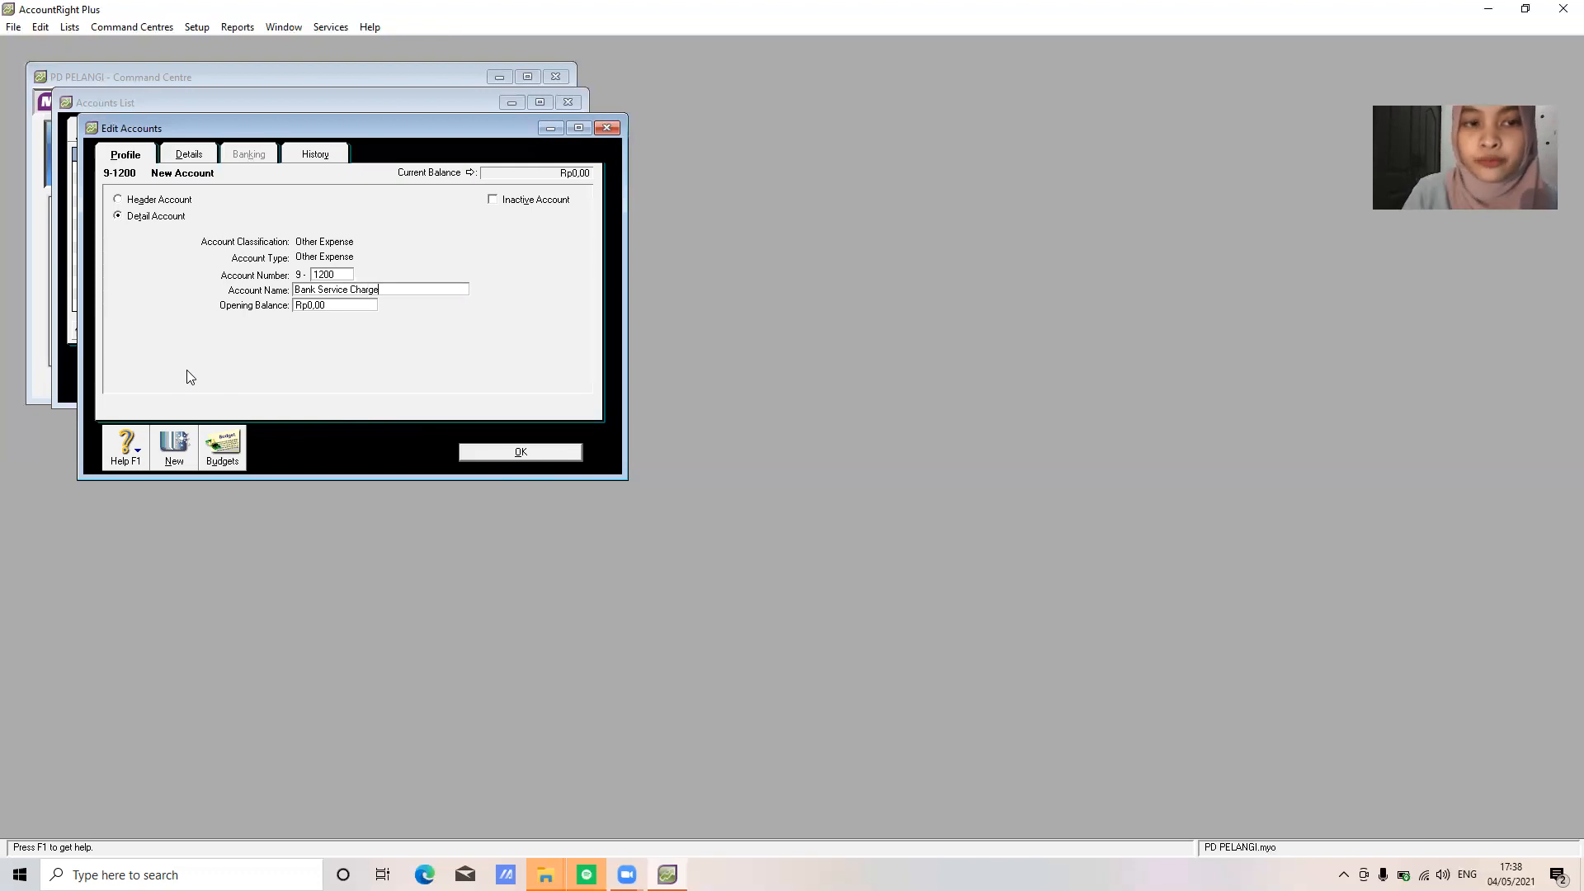
pyautogui.click(545, 453)
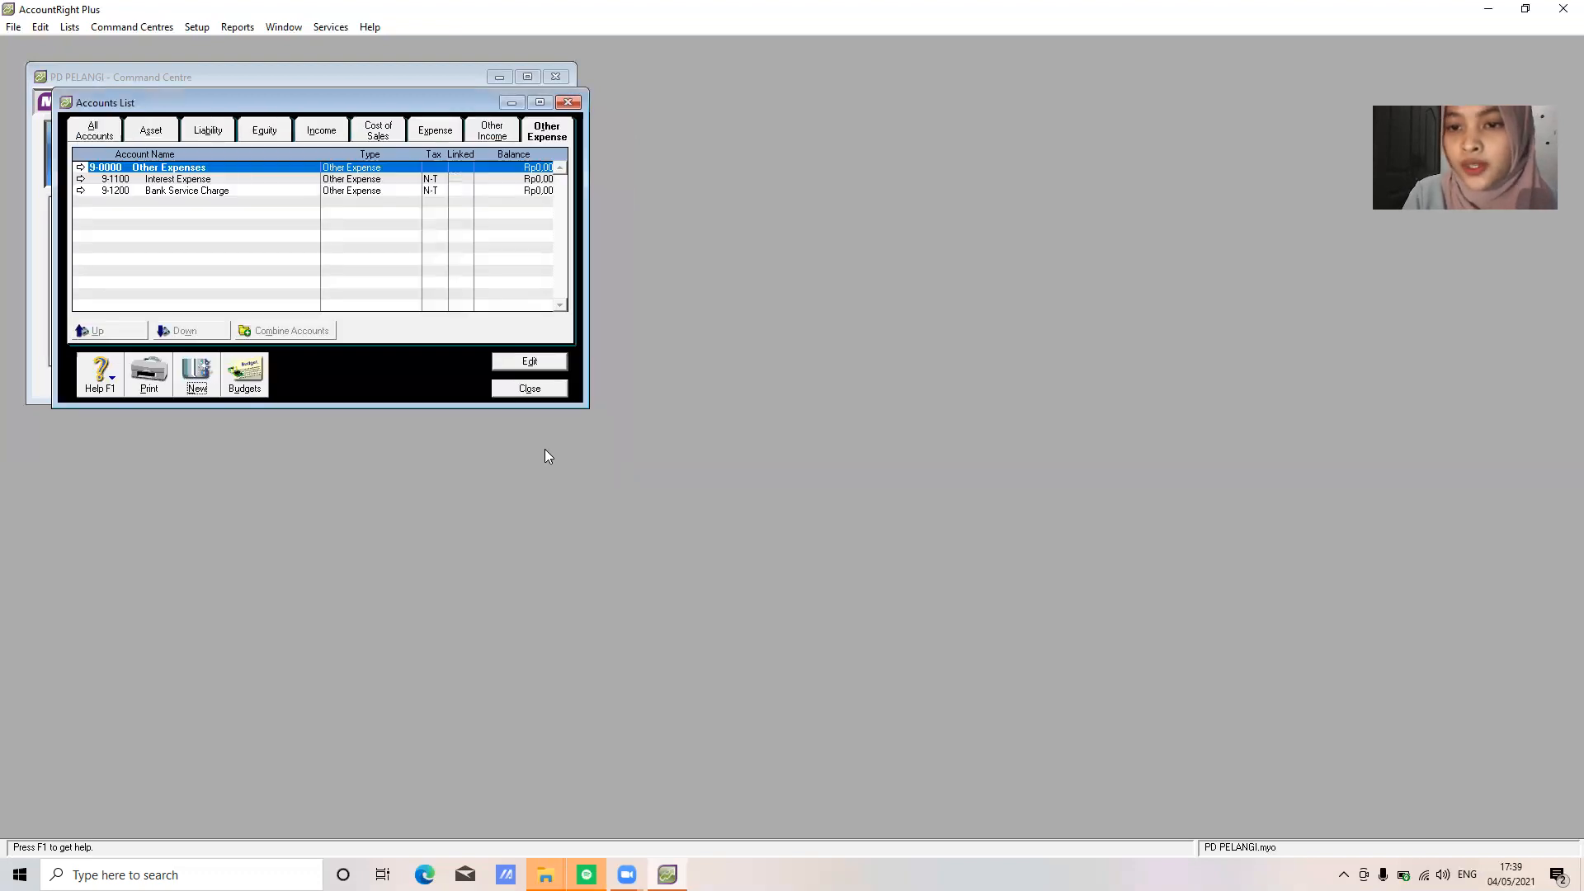
# Add Other Expense account 9-1300 Income Tax Expense and close the Accounts List
pyautogui.click(198, 374)
pyautogui.write('1300')
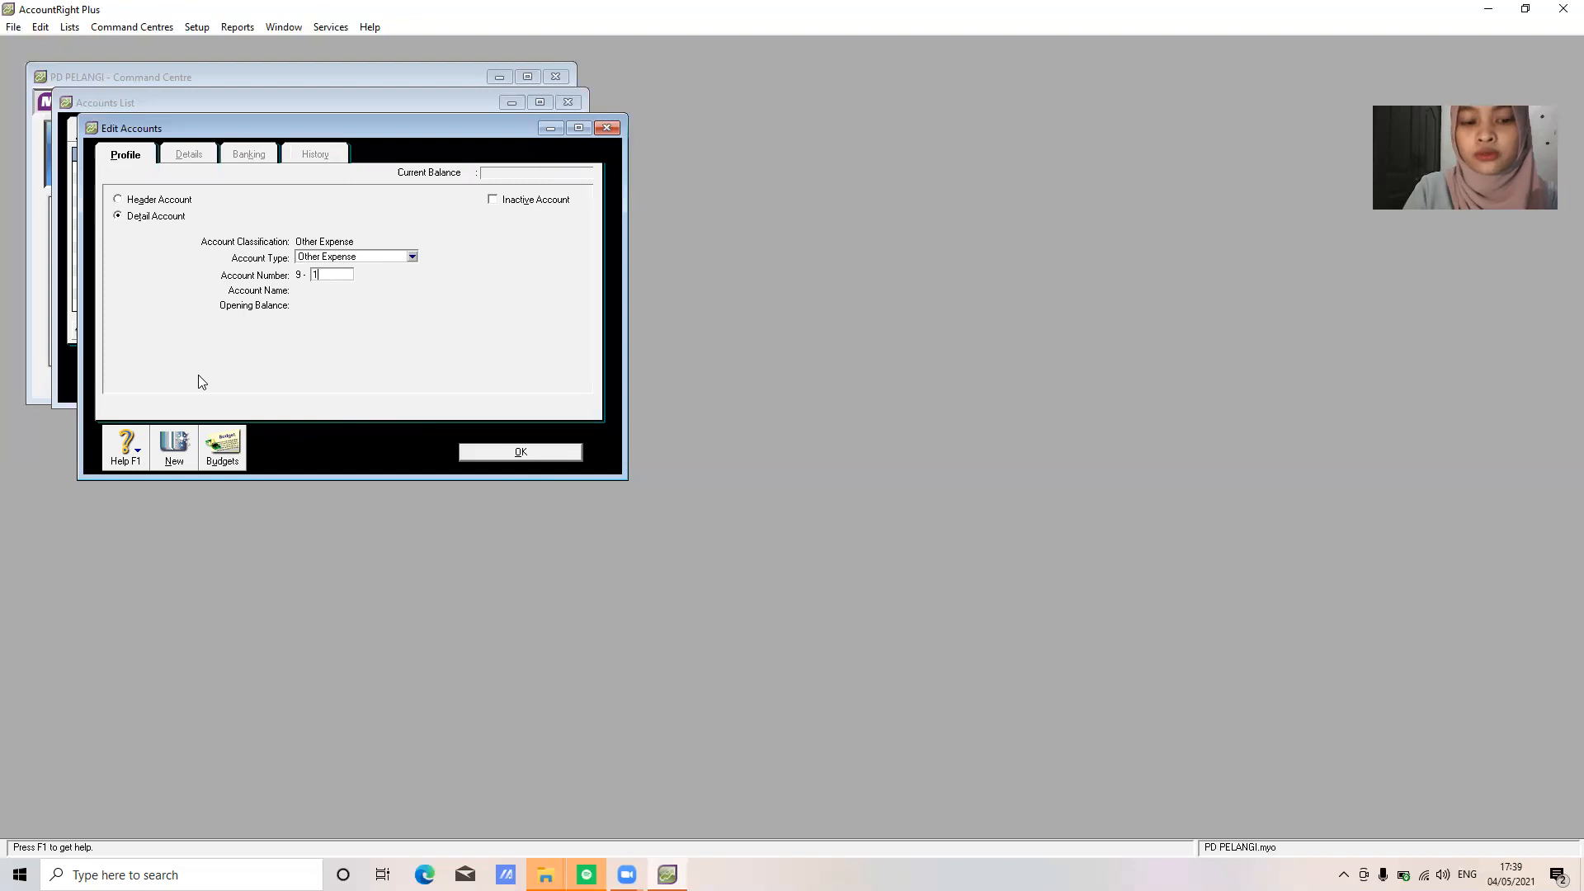
pyautogui.press('Tab')
pyautogui.press('BackSpace')
pyautogui.write('Inco')
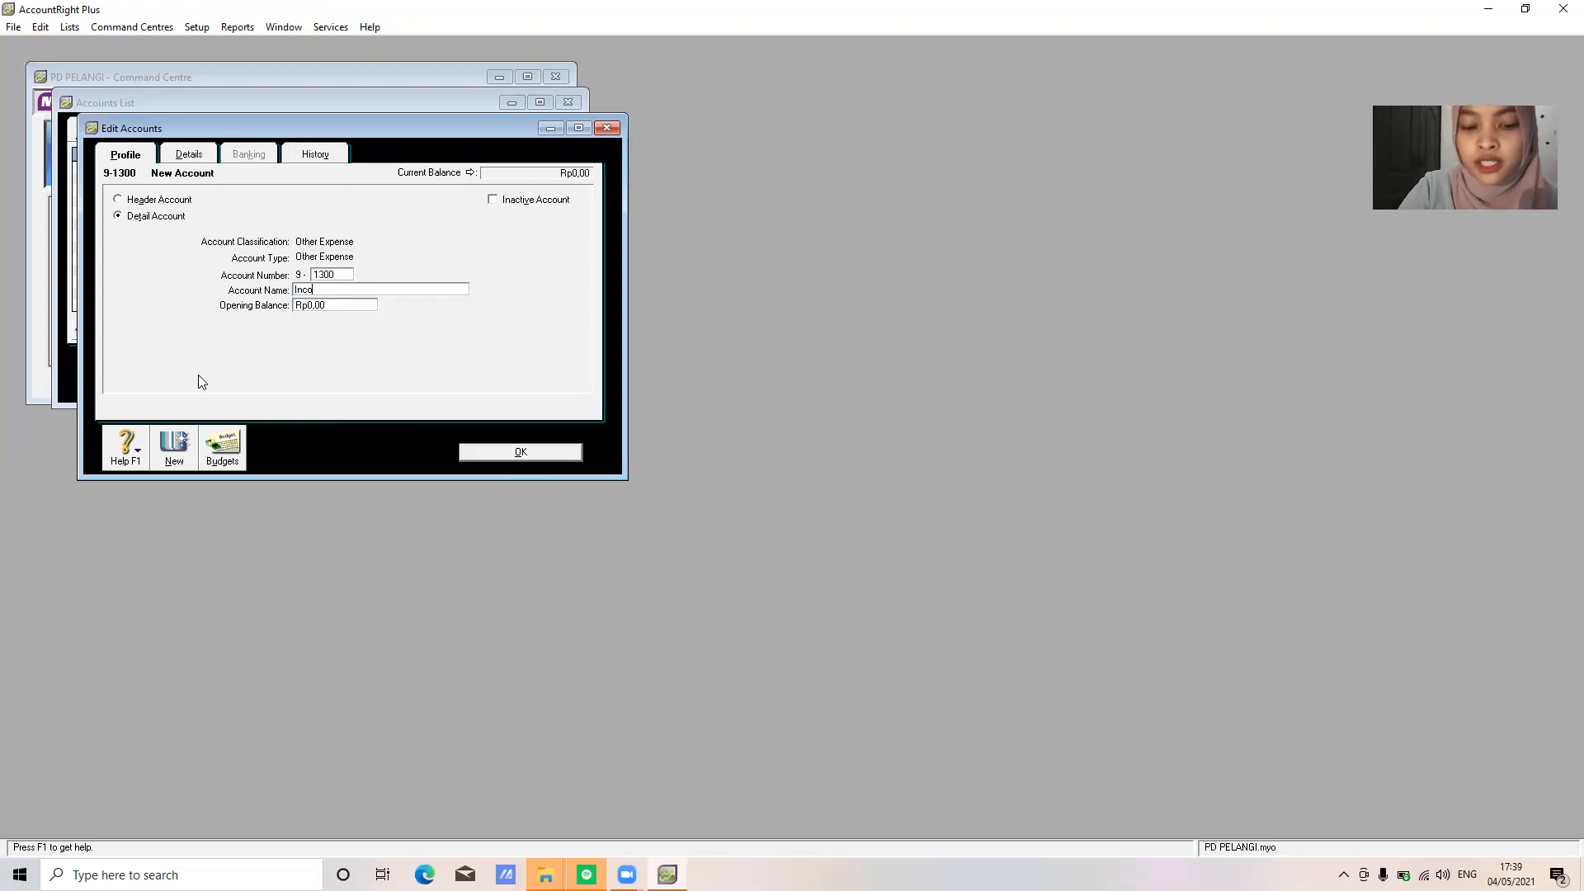
pyautogui.write('me Tax Expense')
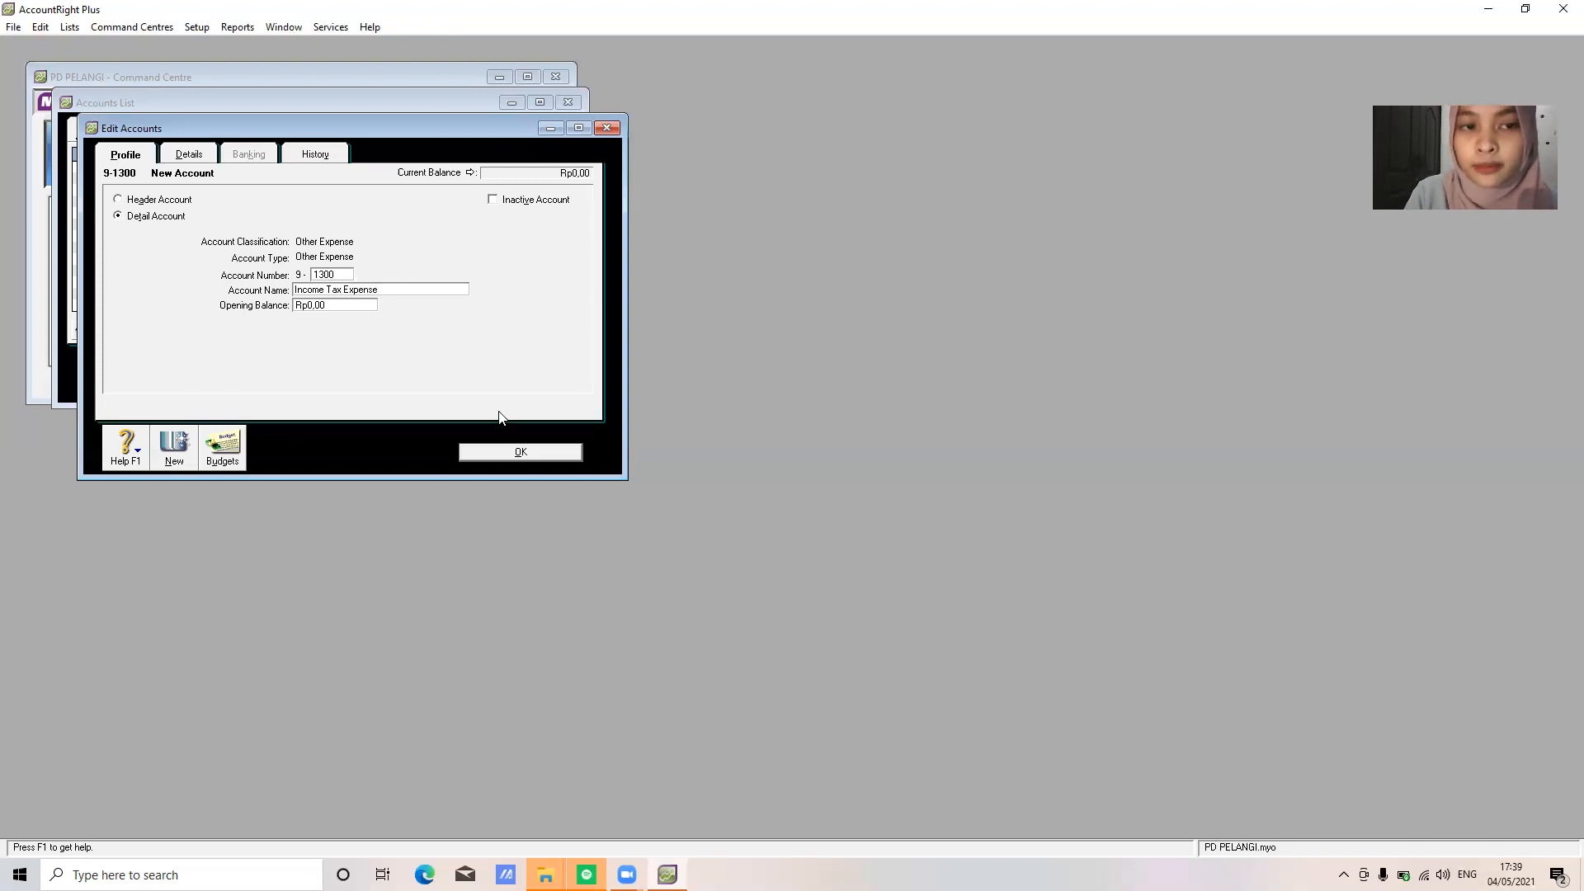
pyautogui.click(554, 455)
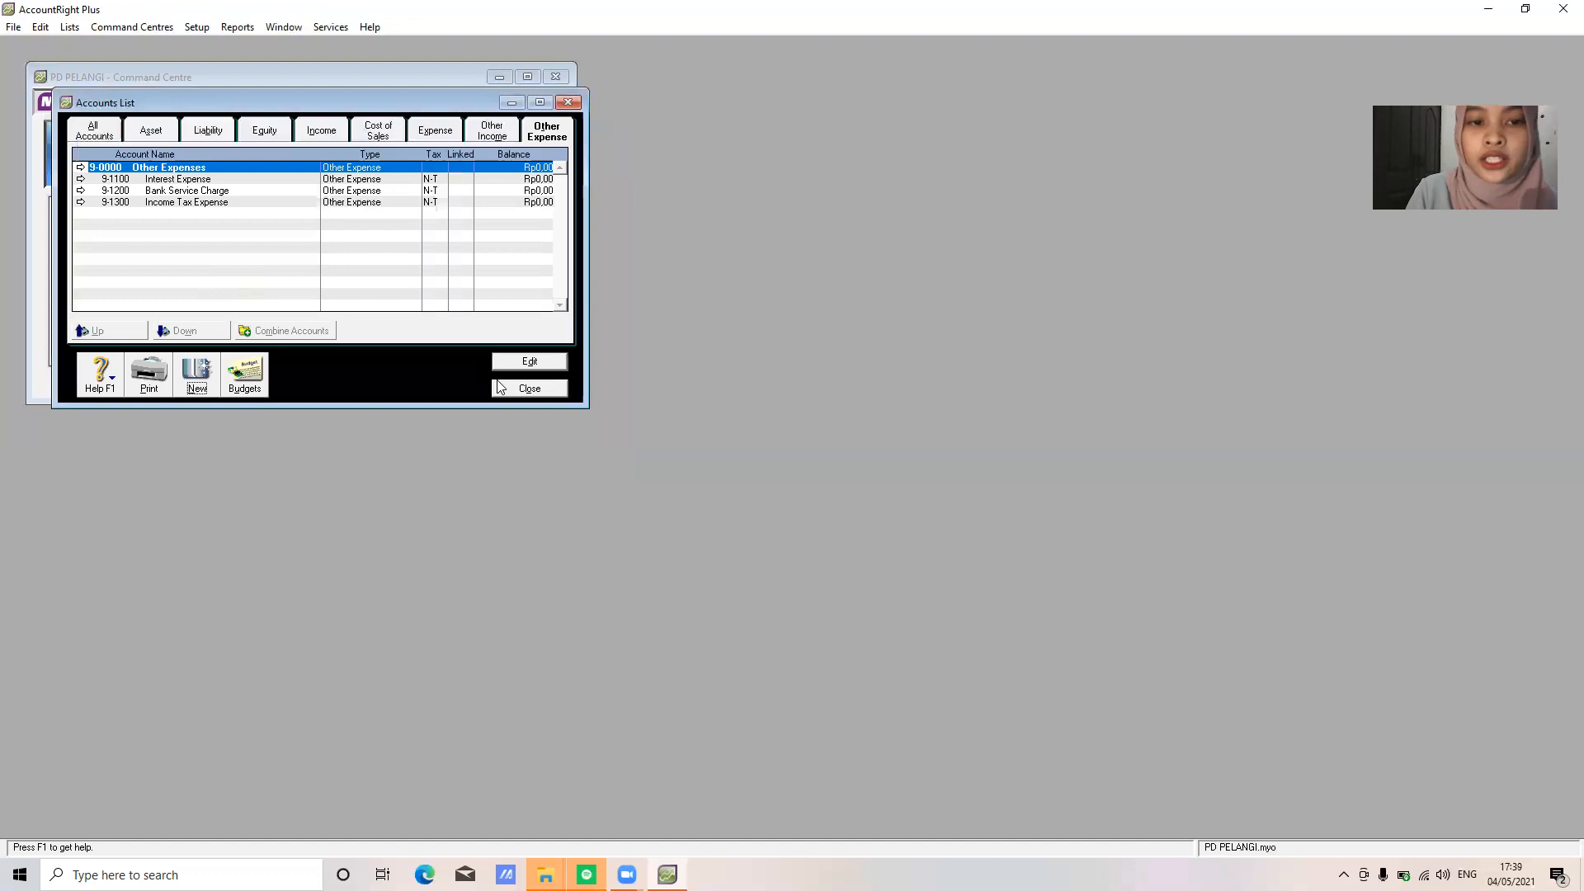
pyautogui.click(529, 387)
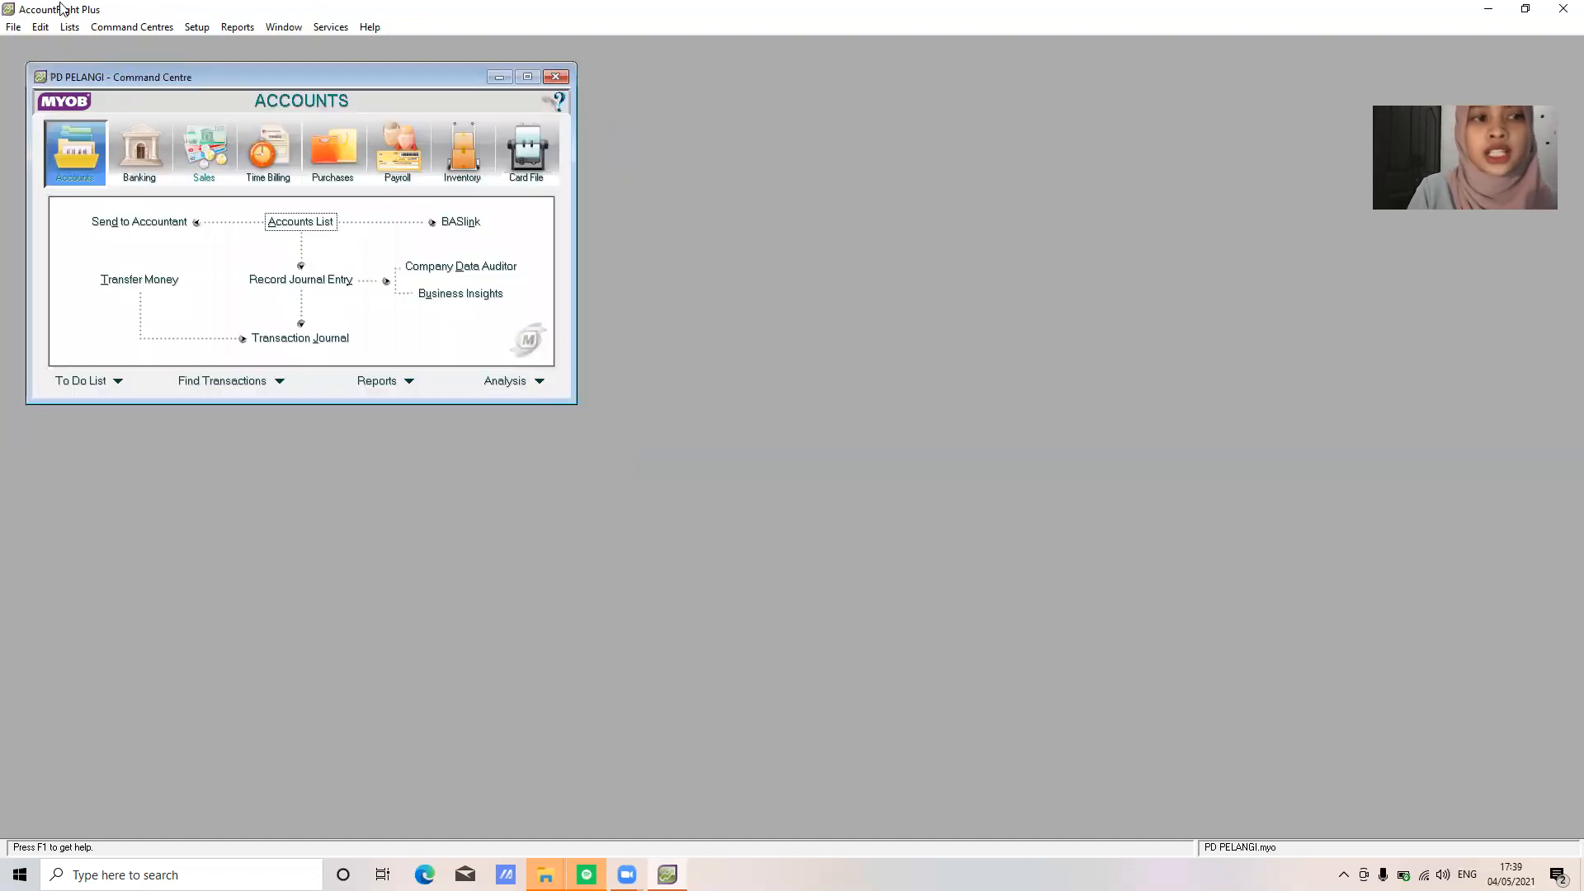
# Delete the EXP, FRE and GCA tax codes from the Tax Codes list
pyautogui.click(75, 28)
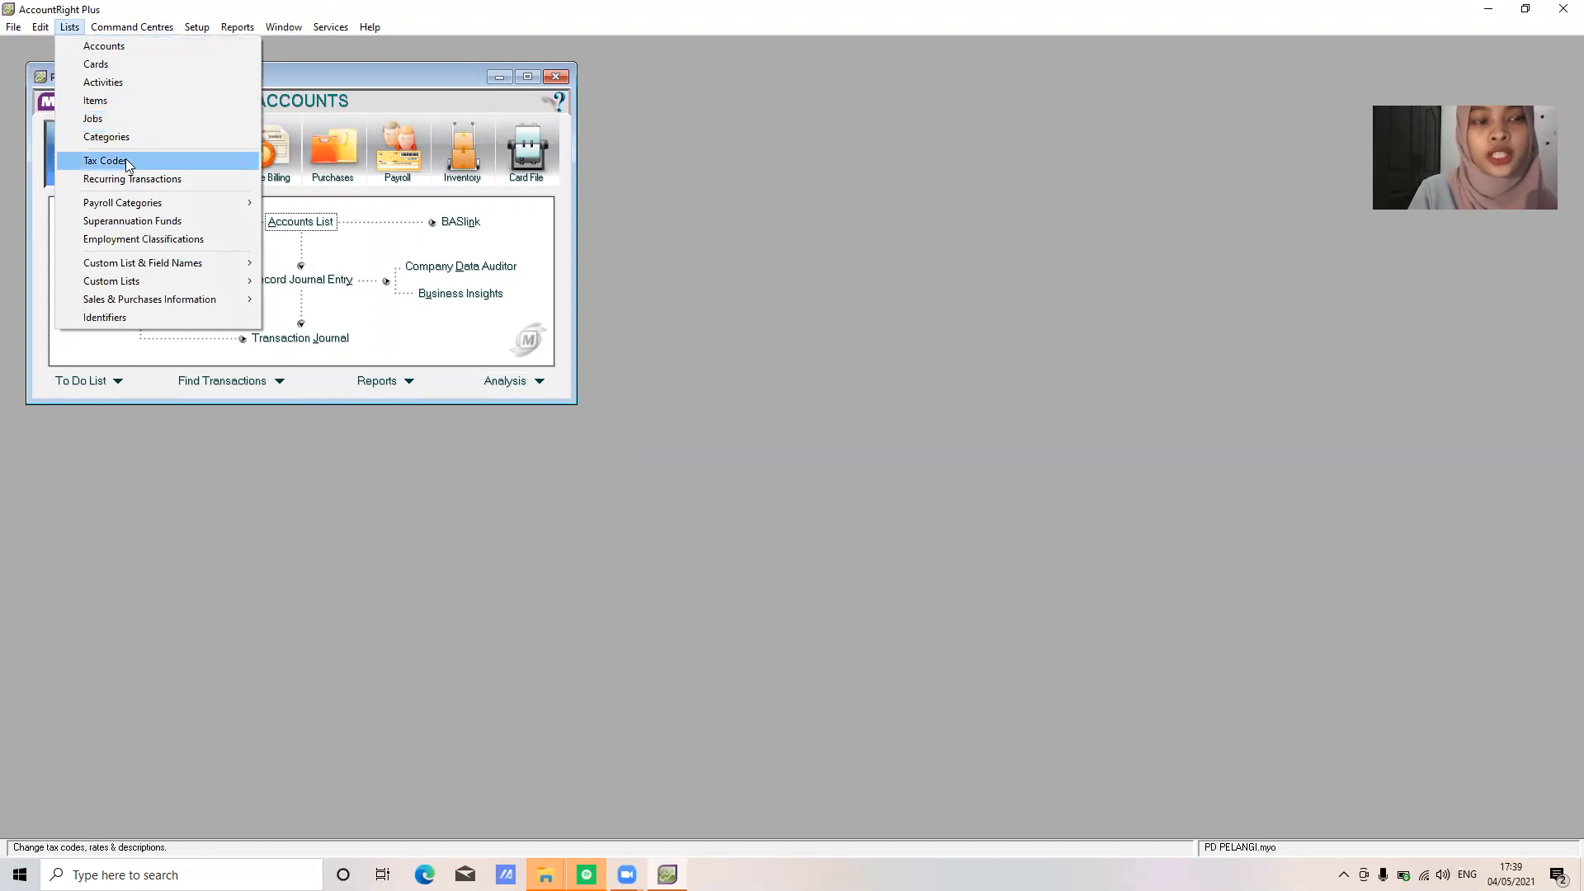
pyautogui.click(126, 159)
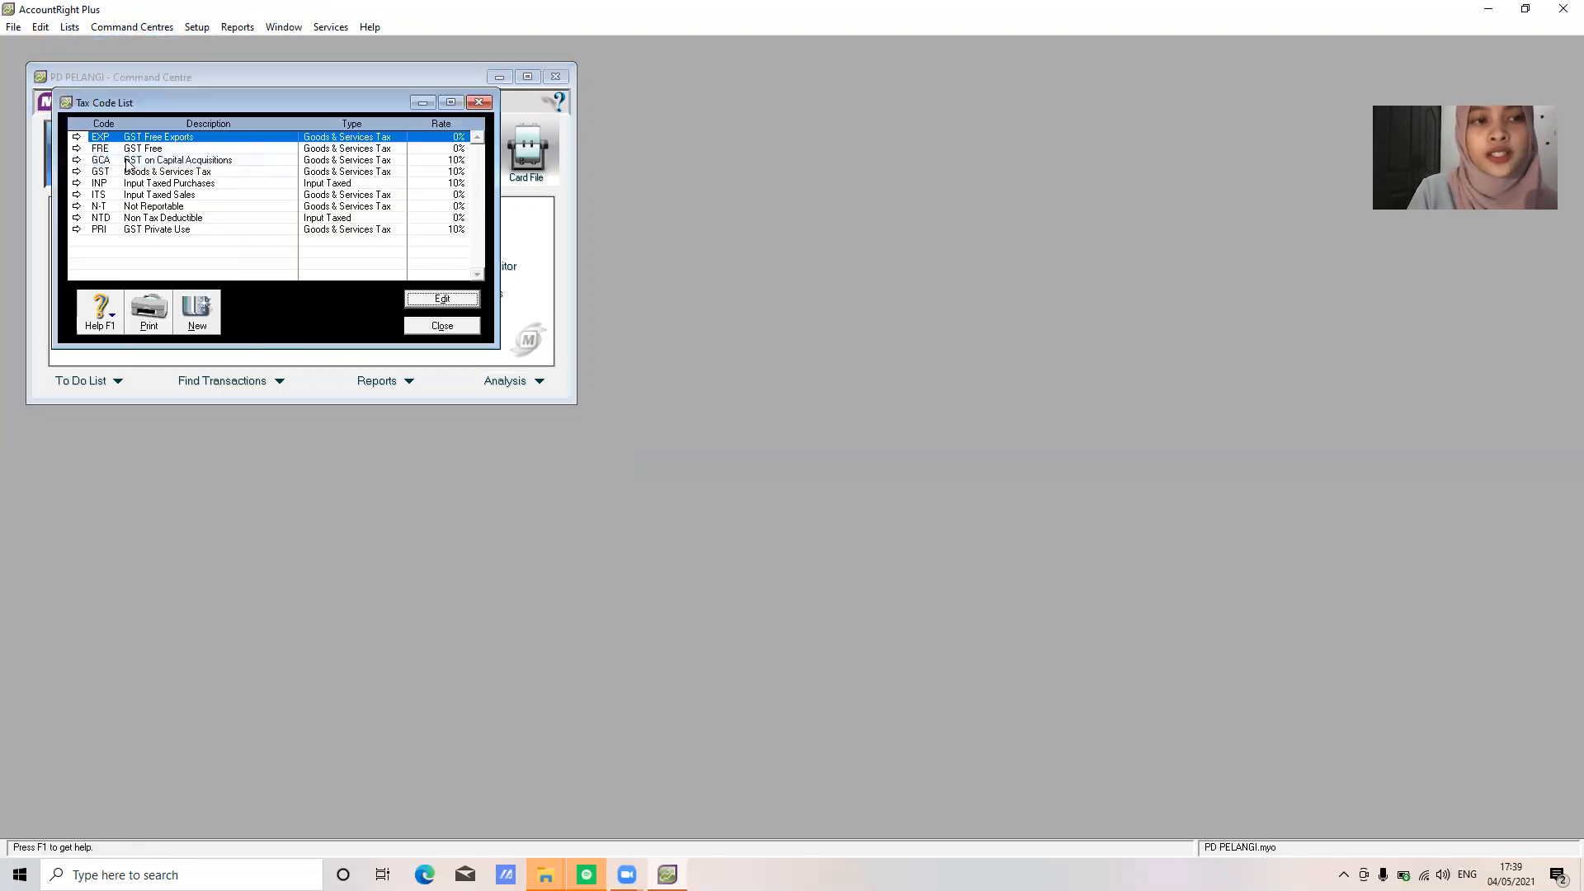
pyautogui.rightClick(206, 140)
pyautogui.click(234, 150)
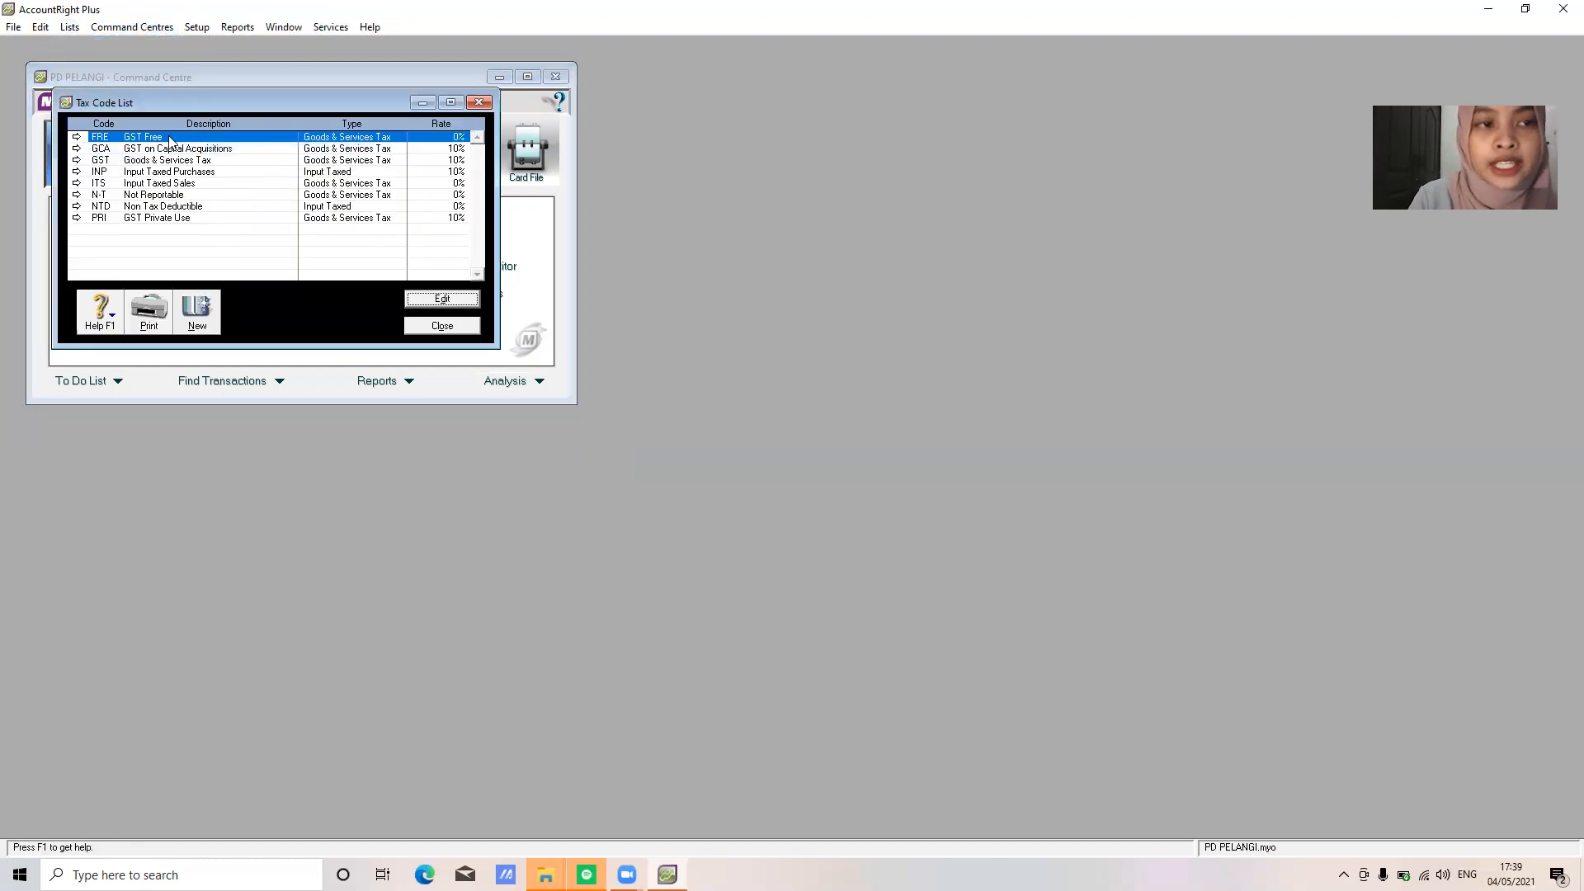
pyautogui.rightClick(180, 142)
pyautogui.click(217, 145)
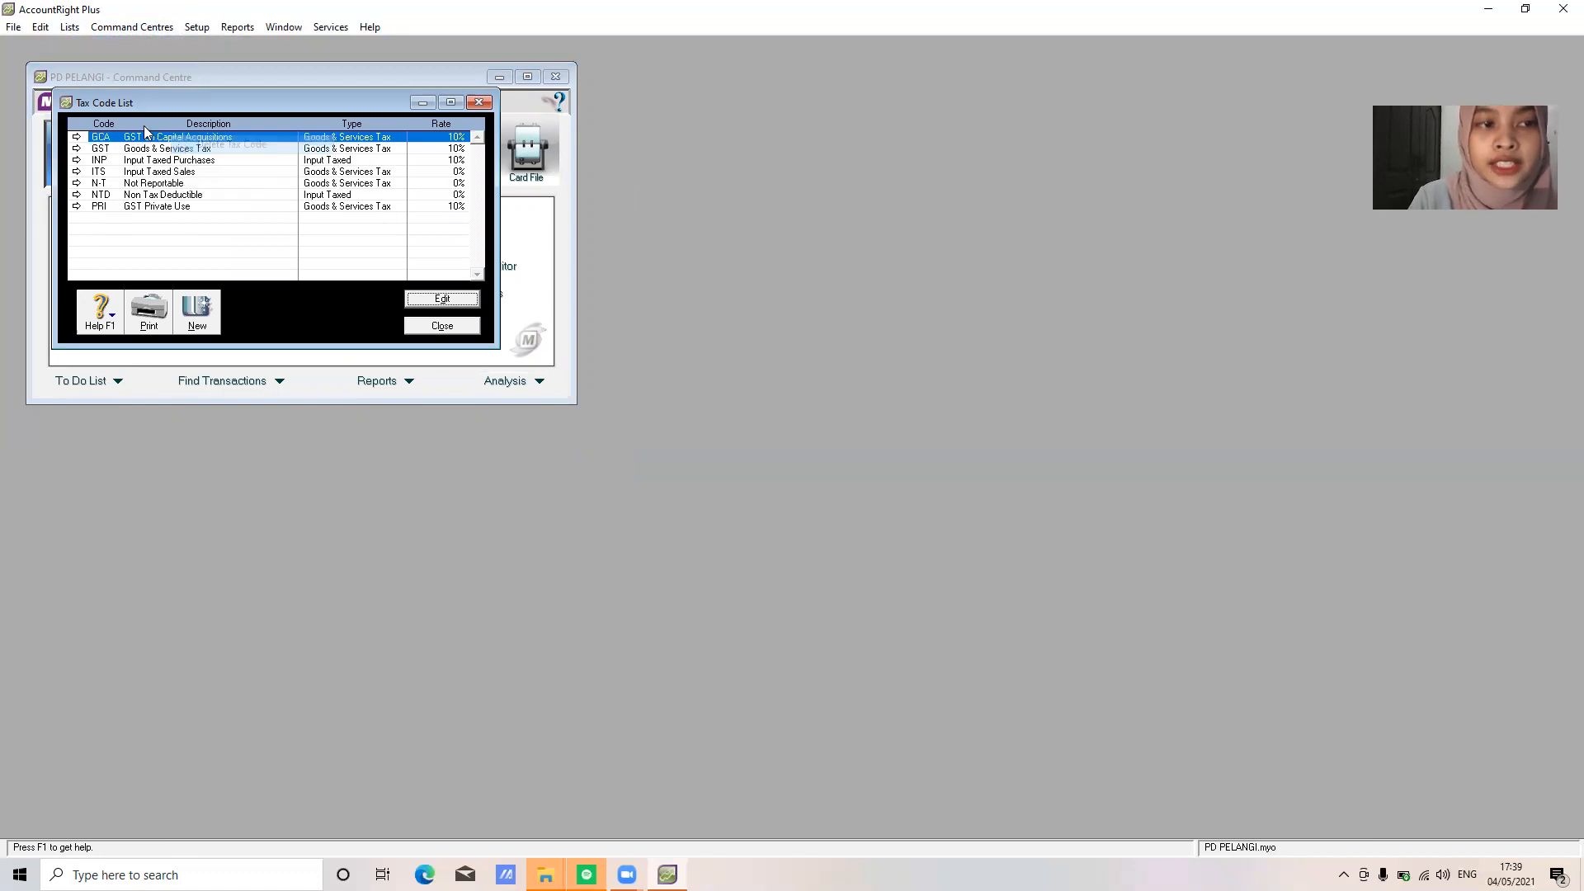
pyautogui.rightClick(149, 141)
pyautogui.click(165, 145)
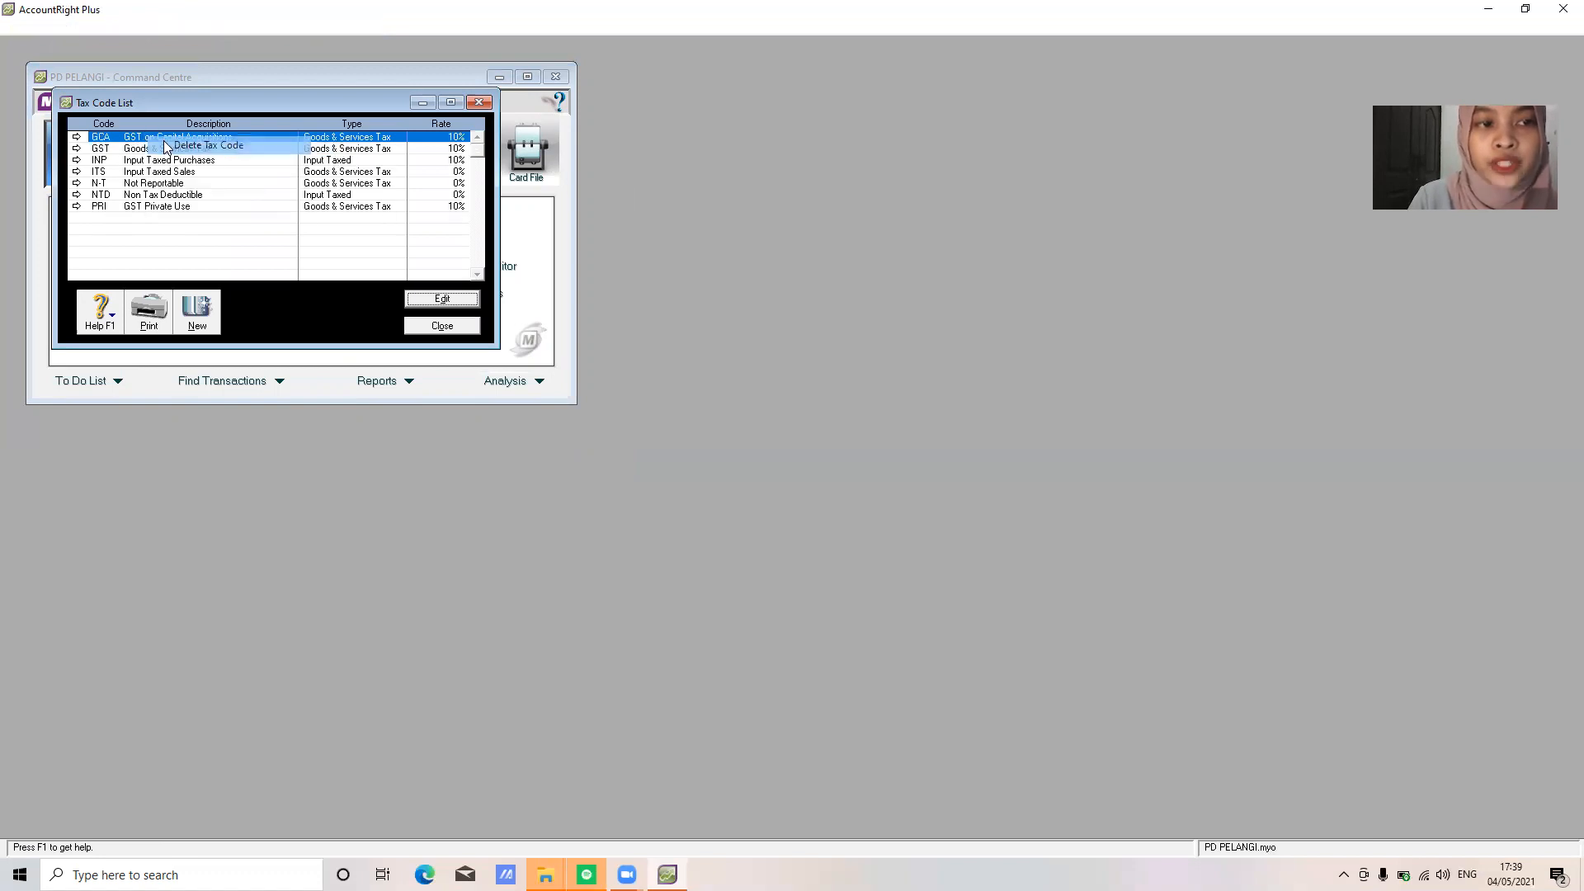
# Change the GST tax code's description to PAJAK PERTAMBAHAN NILAI
pyautogui.doubleClick(151, 139)
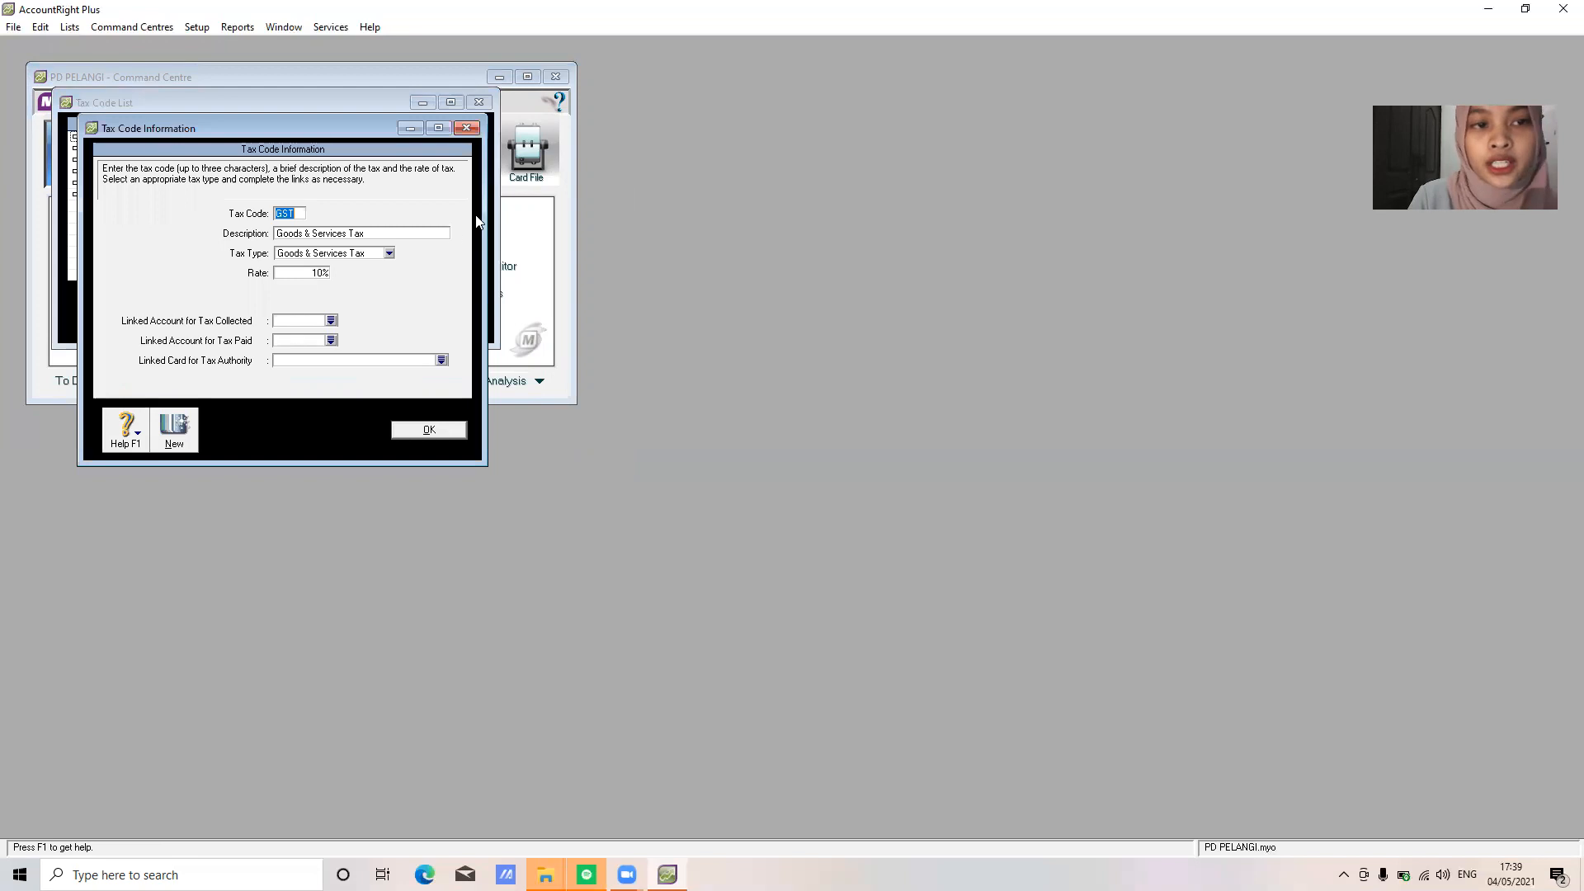
pyautogui.click(423, 232)
pyautogui.write('PAJAK ')
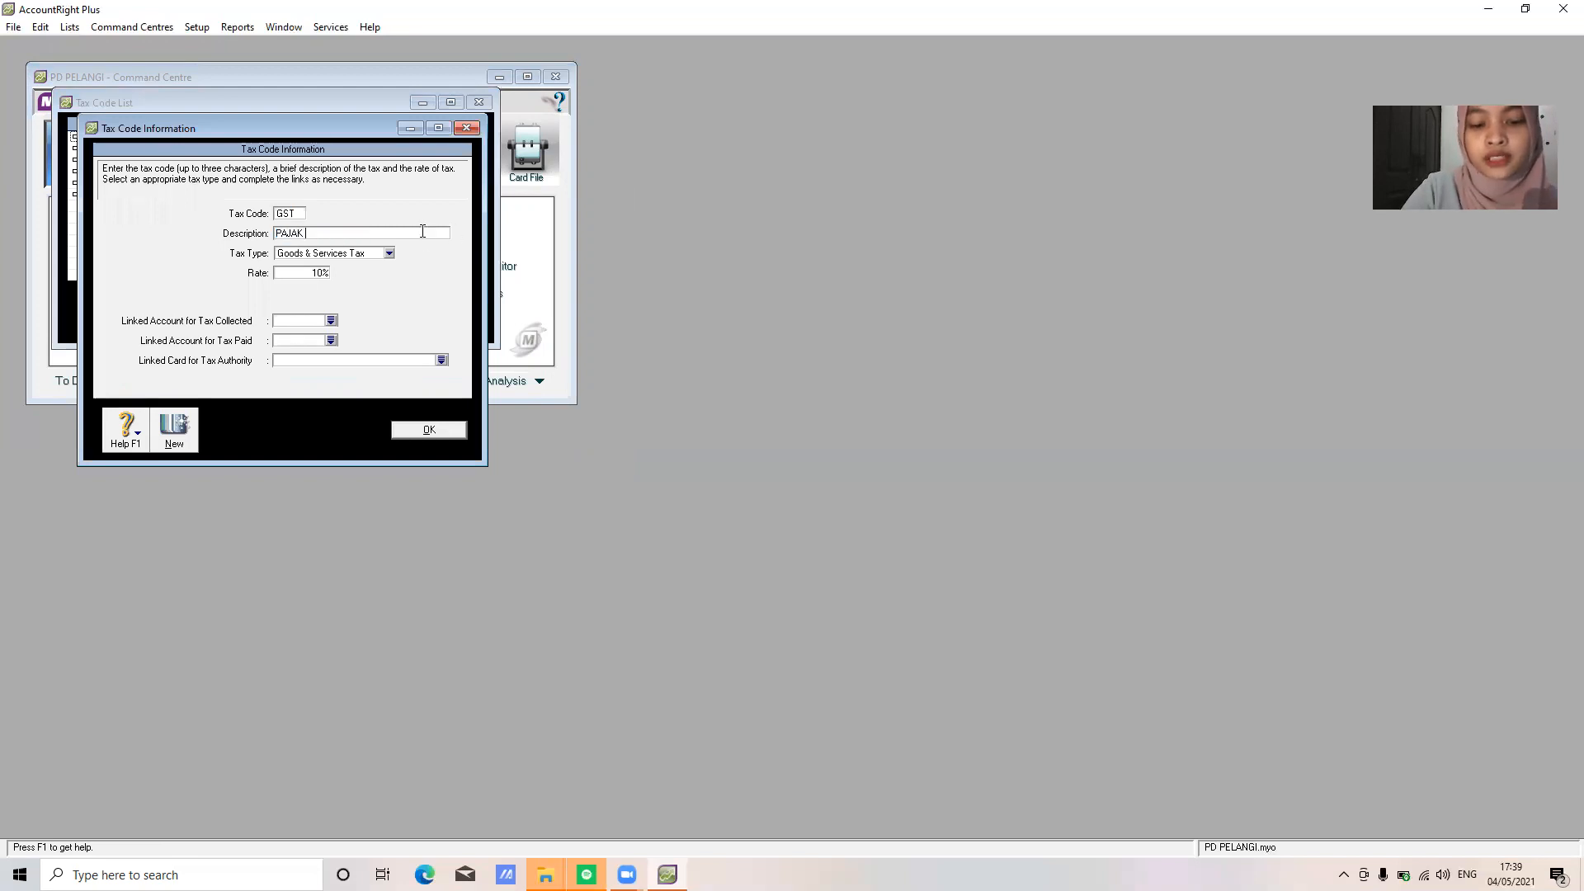
pyautogui.write('PERTAMBHA')
pyautogui.press('BackSpace')
pyautogui.write('AHAN NILAI')
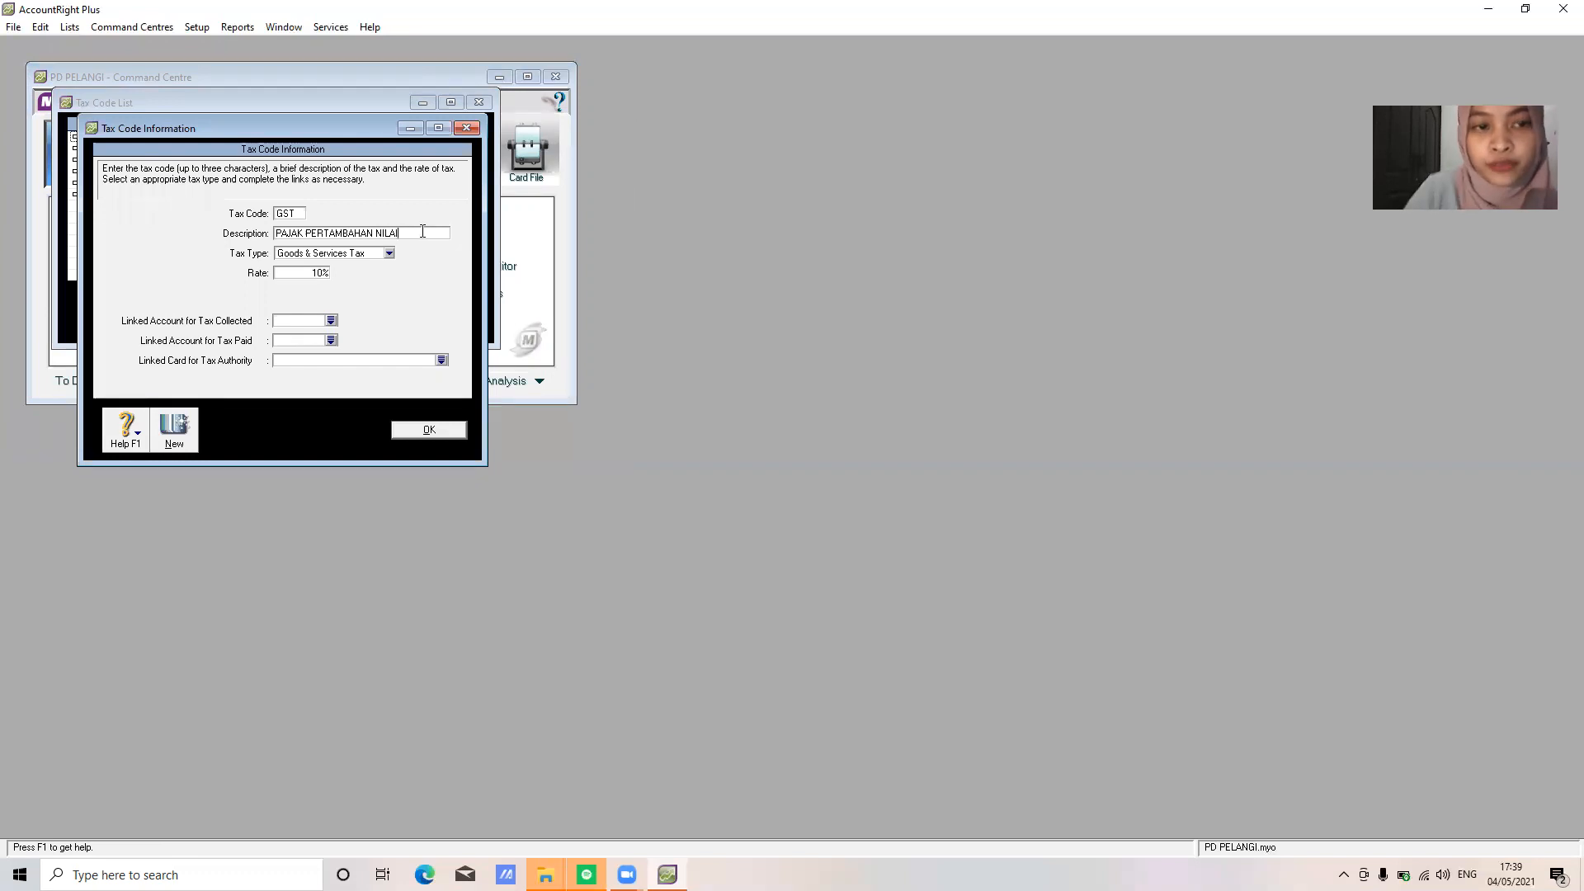
# Link GST tax collected to 2-1500 PPN Outcome and tax paid to 2-1600 PPN Income, then save
pyautogui.click(330, 320)
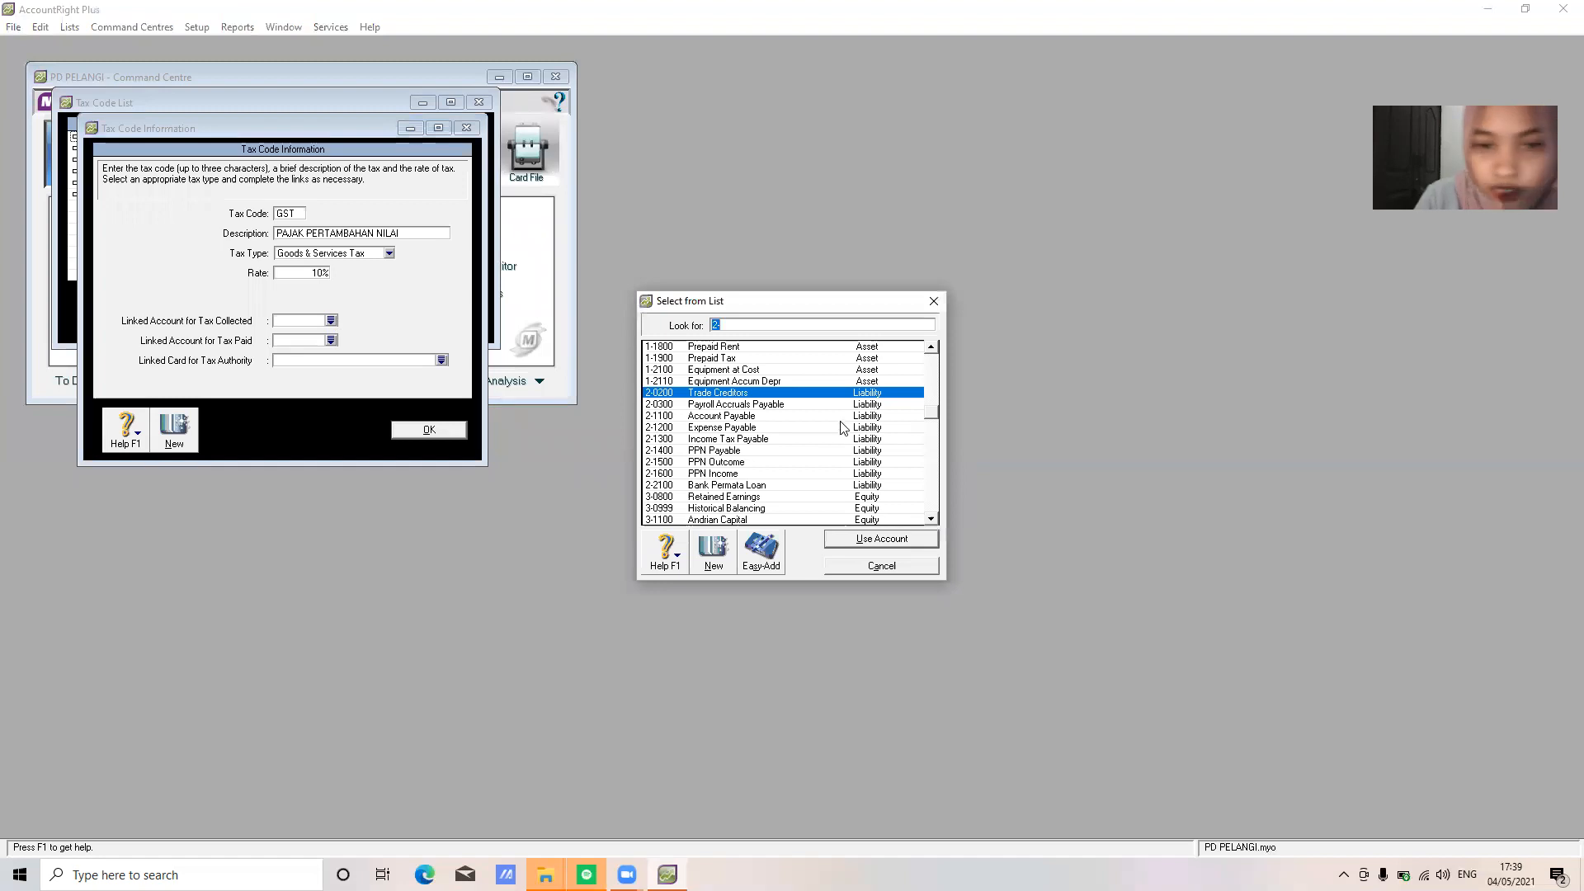
pyautogui.click(776, 464)
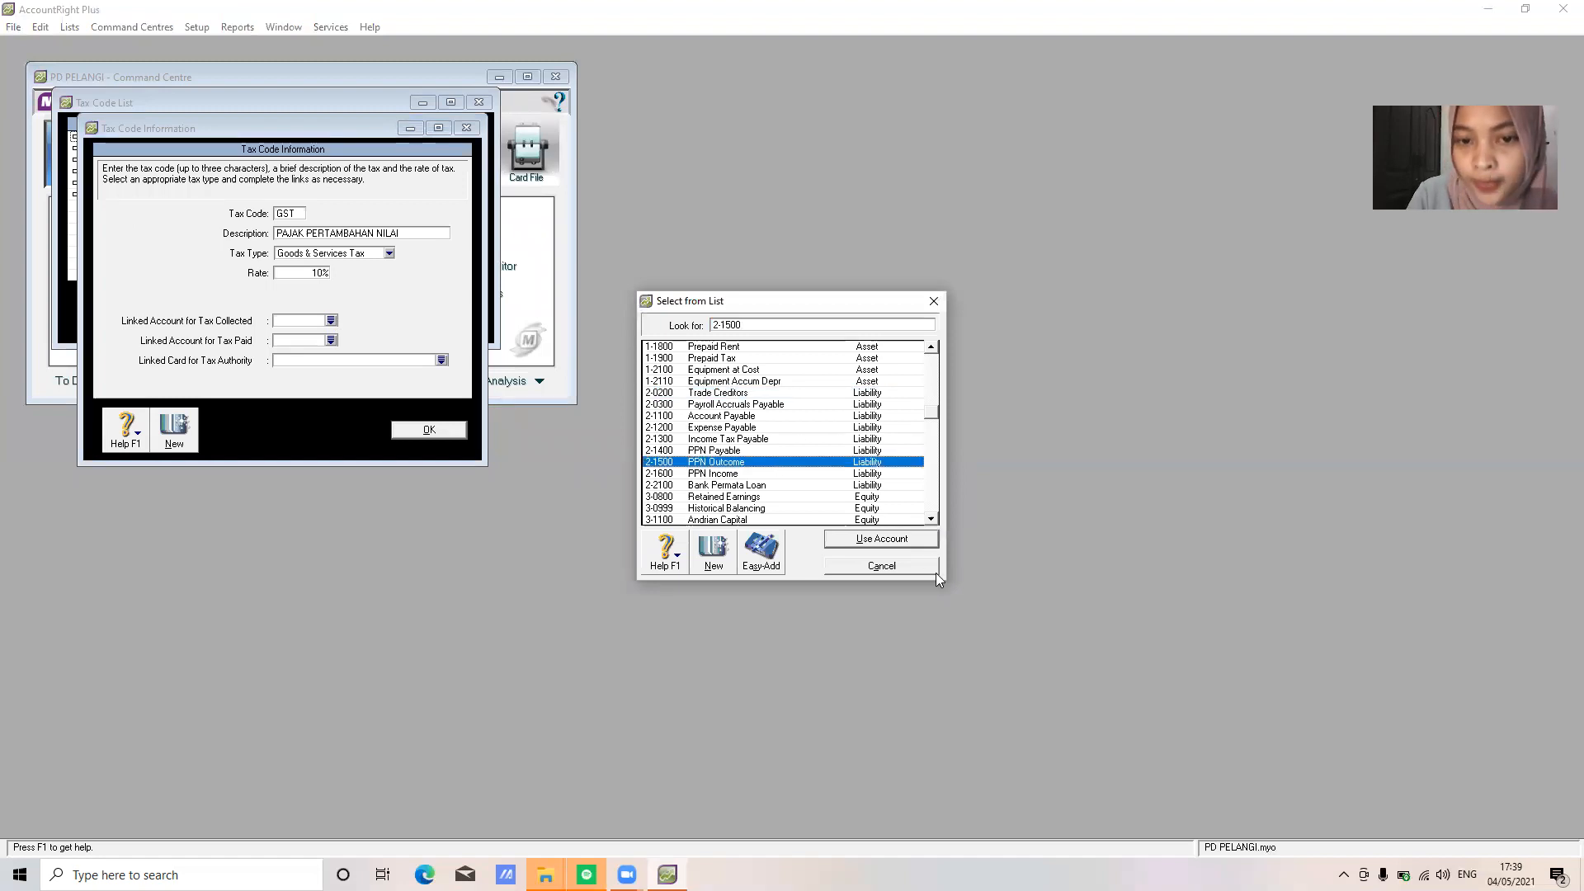
pyautogui.click(895, 539)
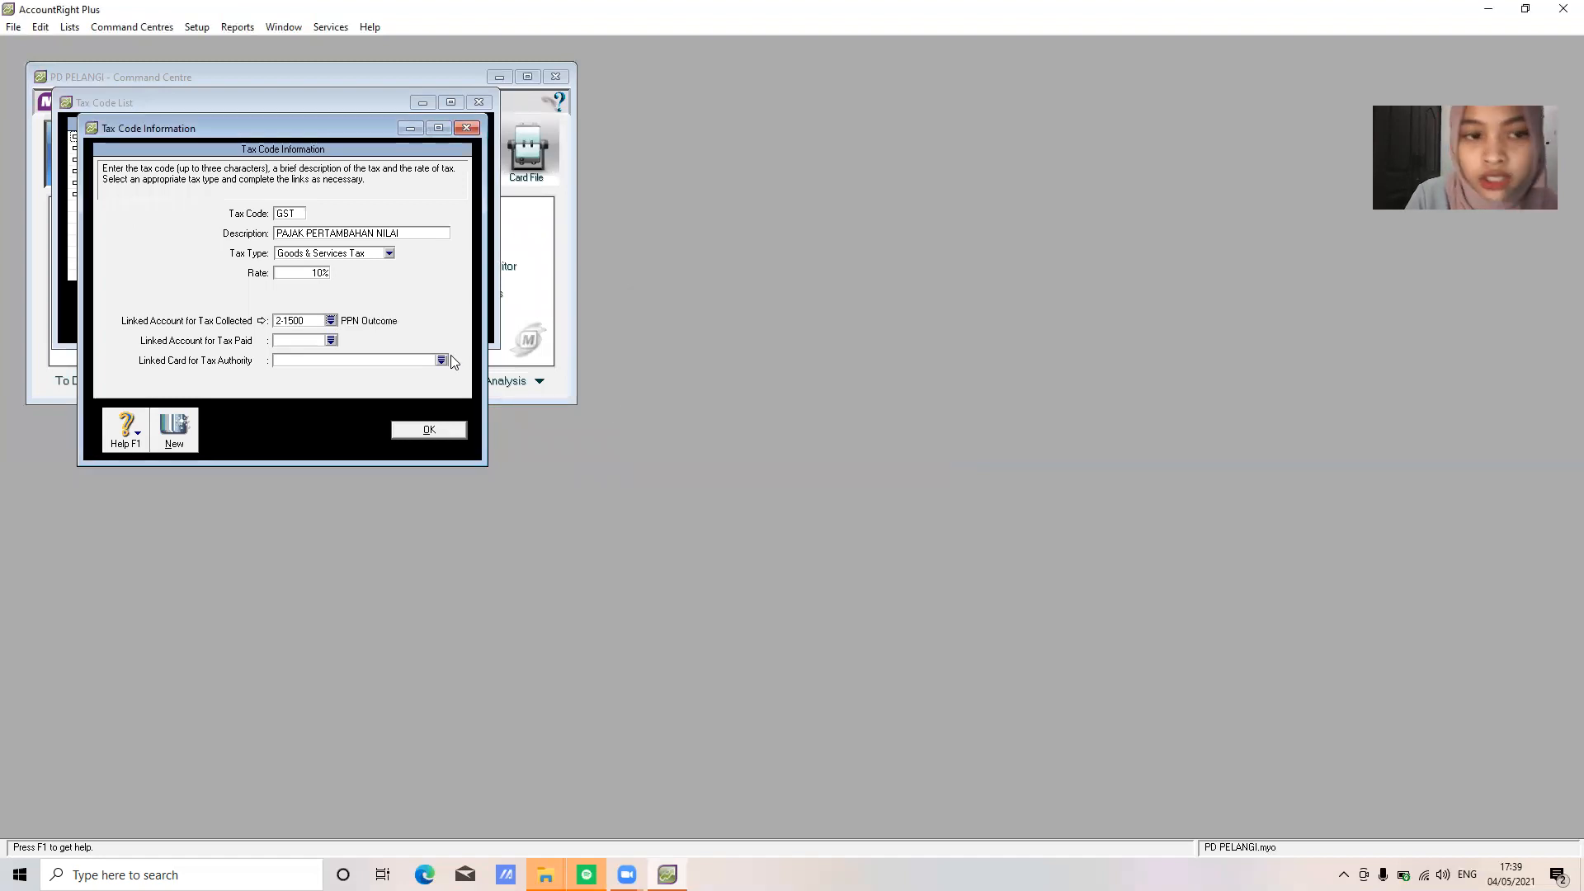
pyautogui.click(330, 340)
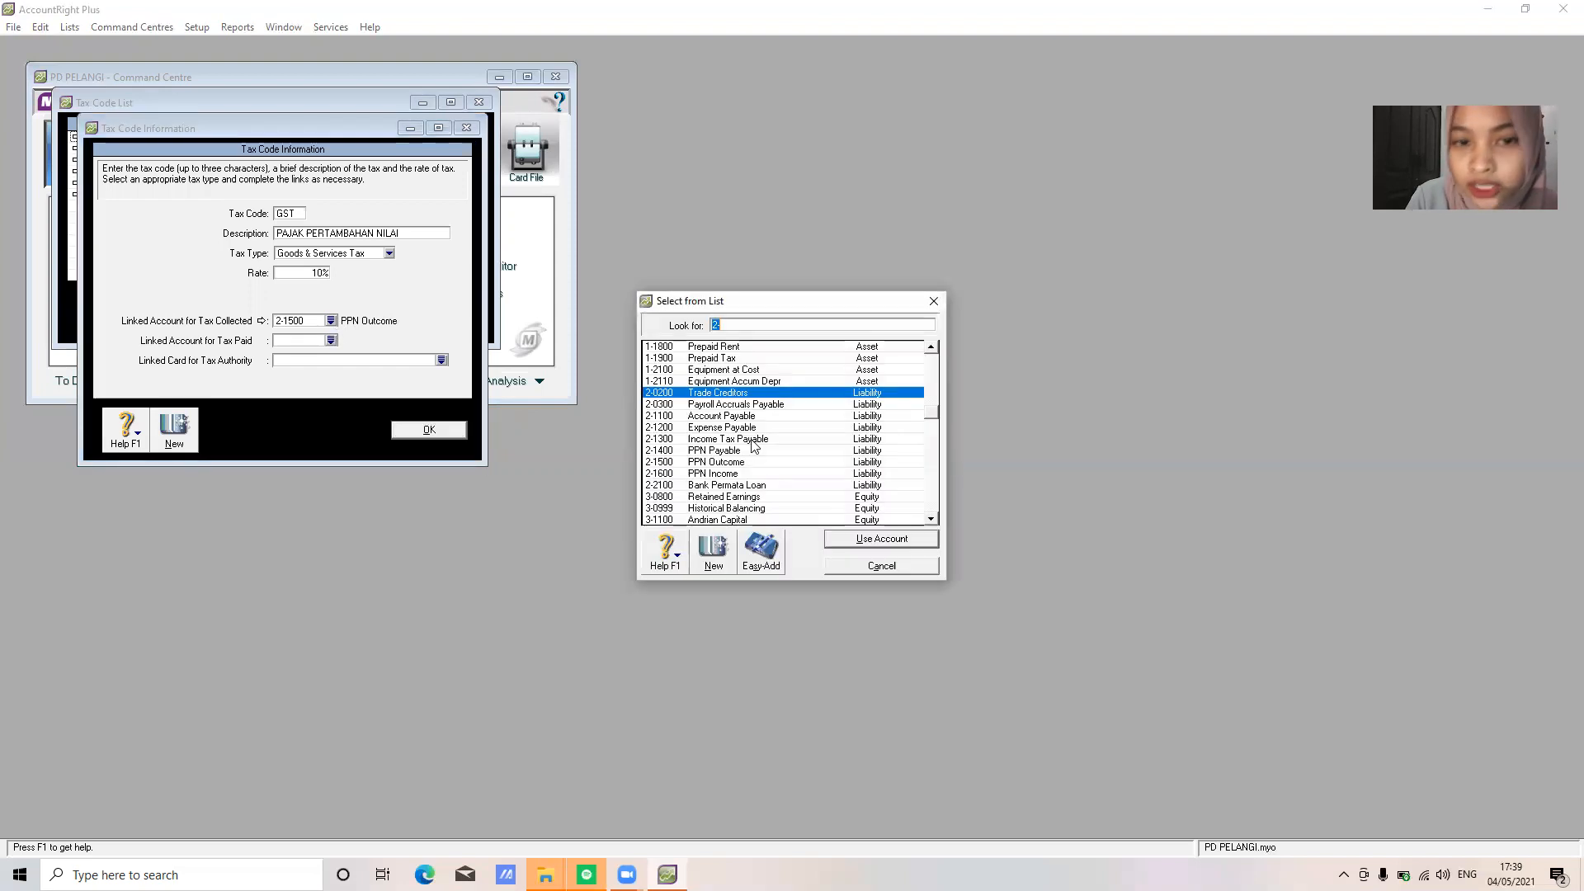
pyautogui.click(735, 475)
pyautogui.click(881, 538)
pyautogui.click(429, 430)
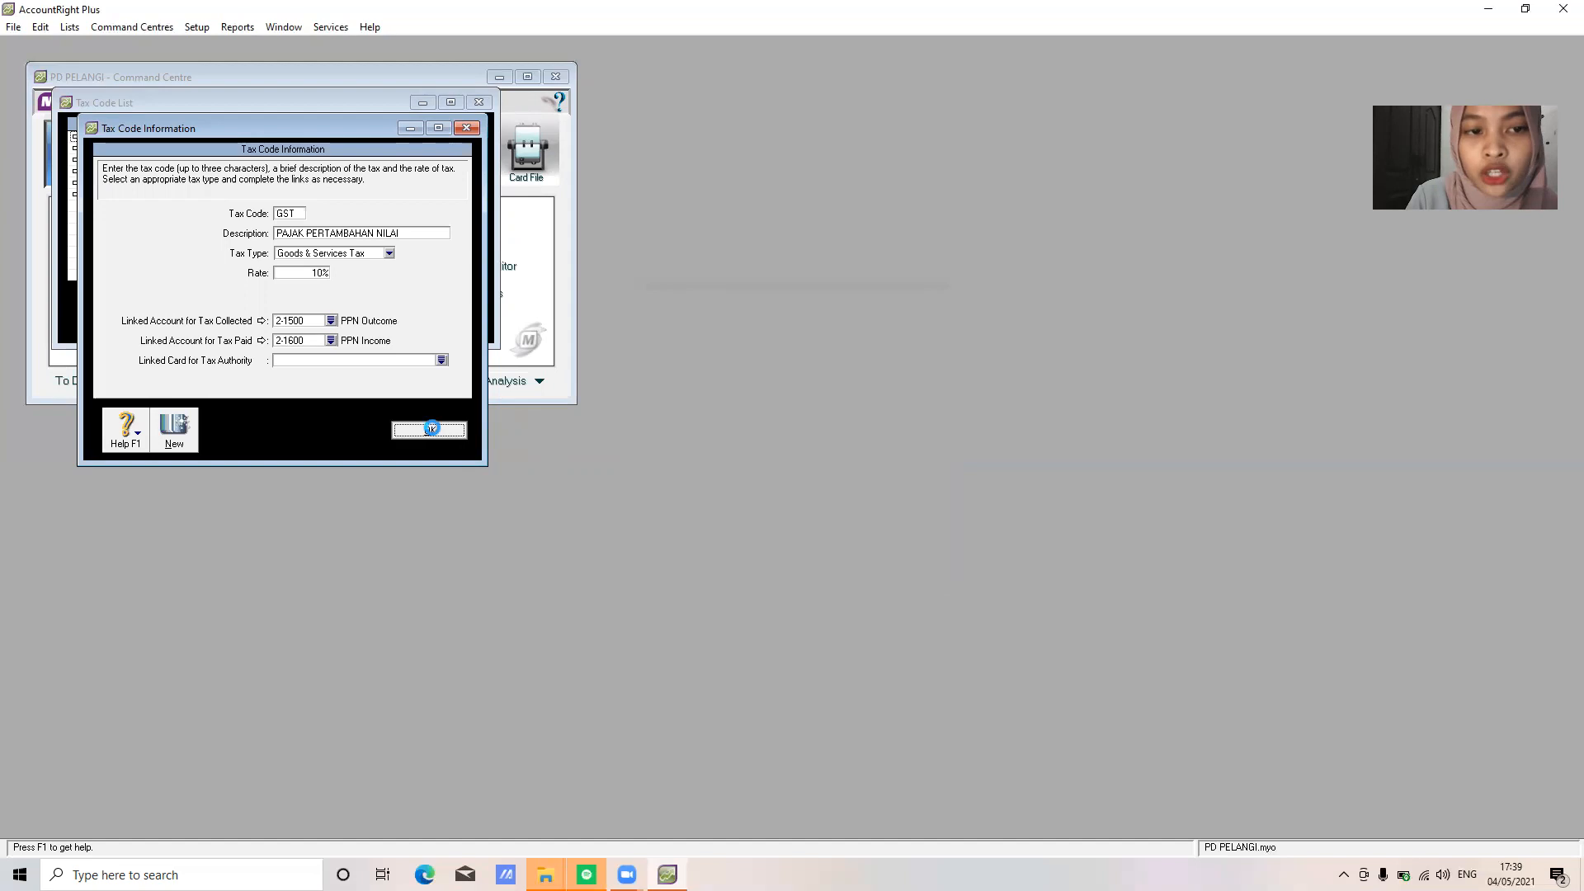
# Delete the INP and ITS tax codes
pyautogui.rightClick(190, 152)
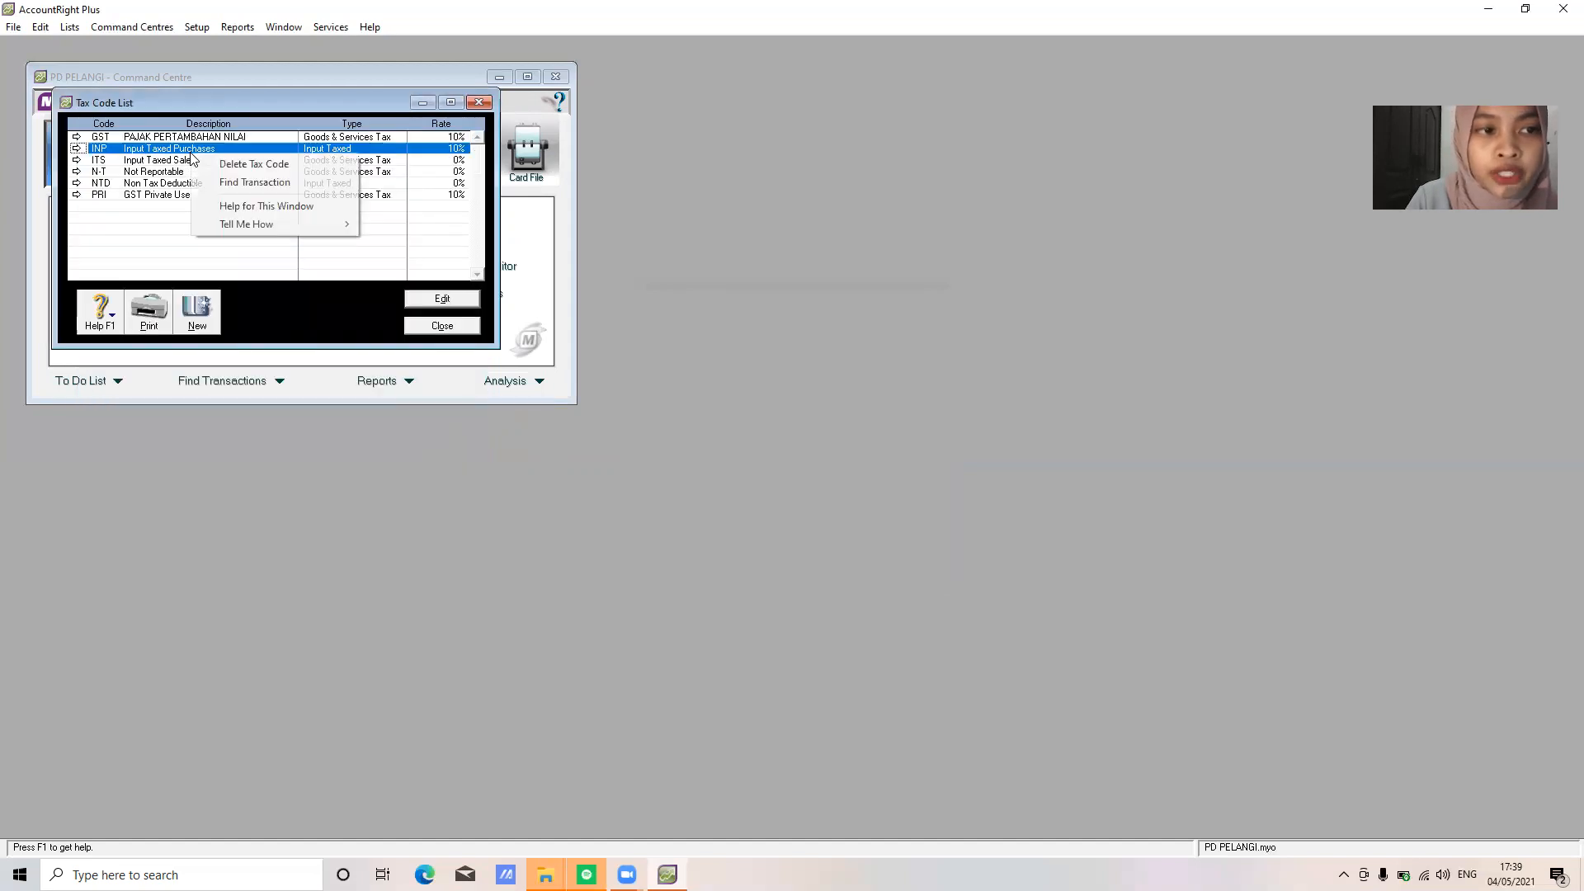
pyautogui.click(240, 162)
pyautogui.rightClick(165, 153)
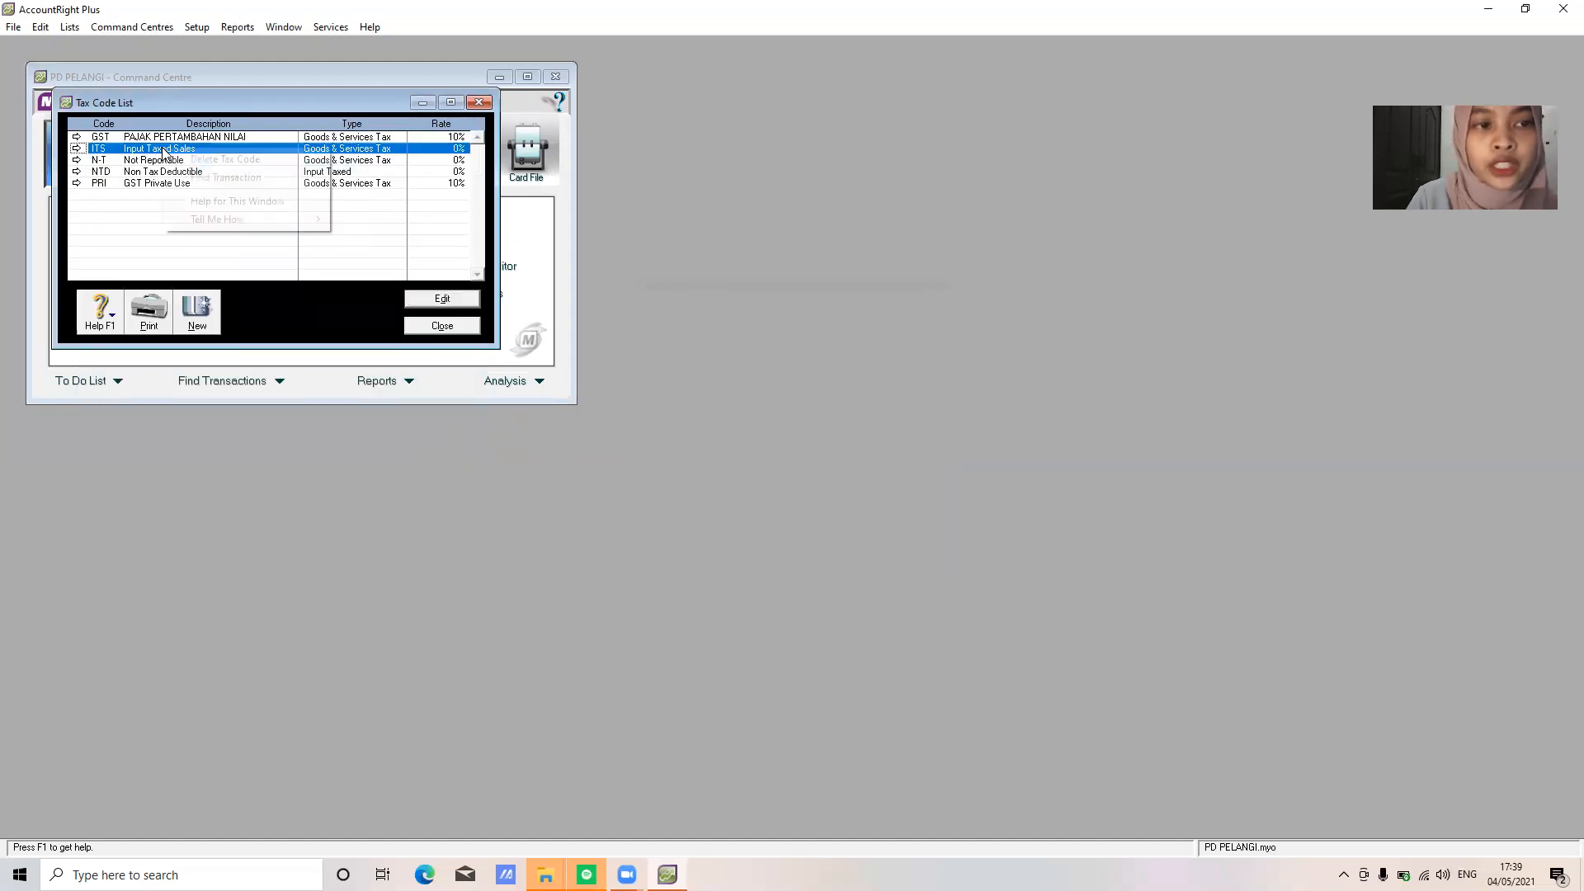
pyautogui.click(180, 161)
# Rename N-T to 'TIDAK KENA PAJAK' and link both its collected and paid tax to 2-1500 PPN Outcome
pyautogui.doubleClick(153, 150)
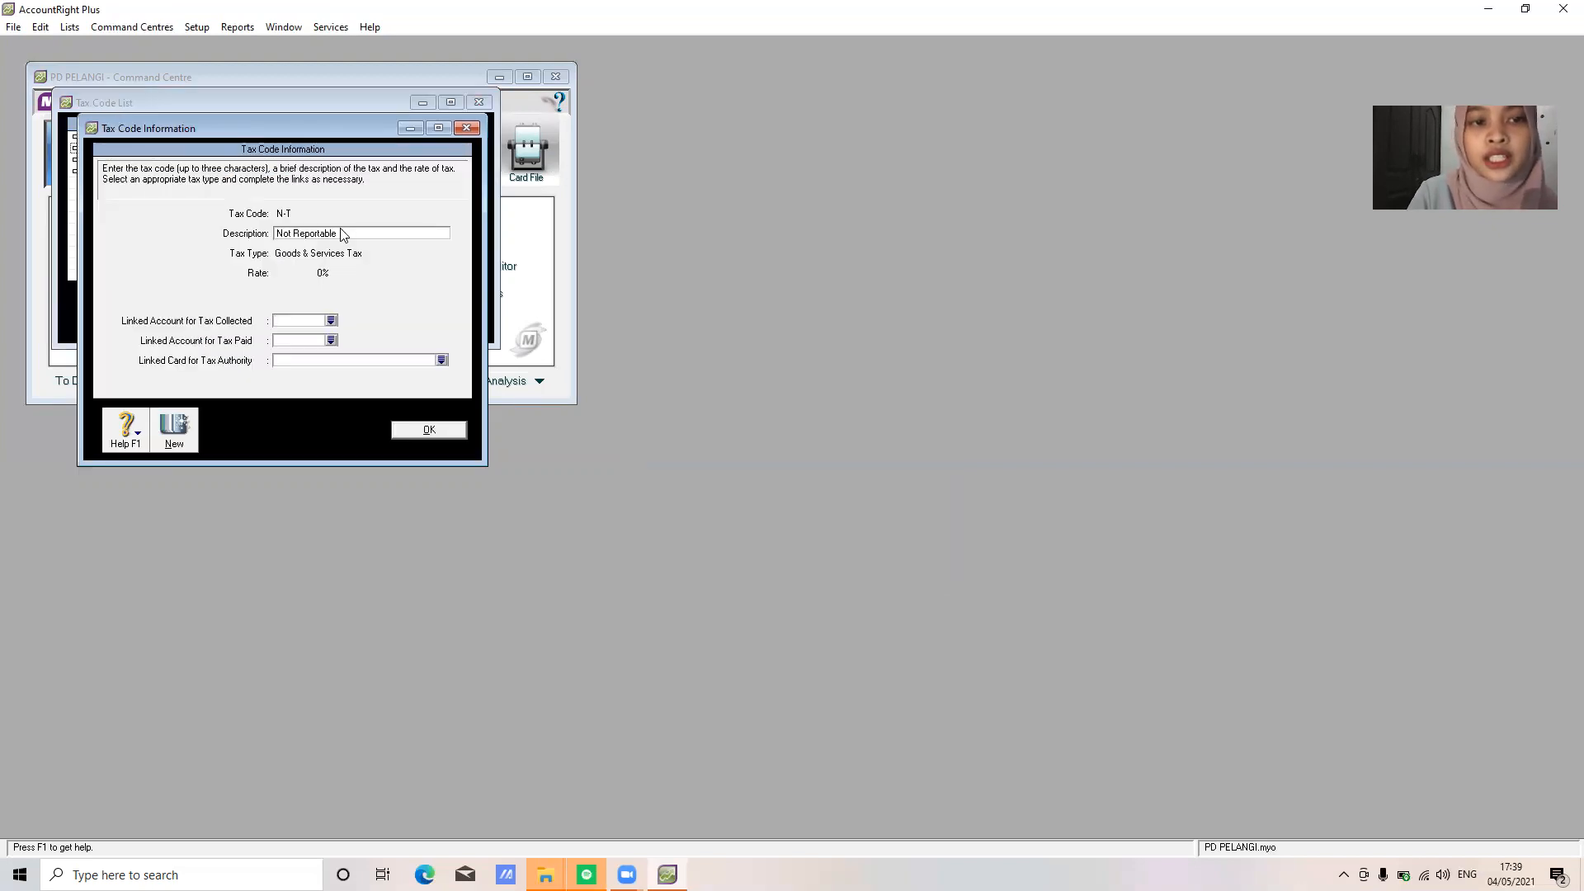
pyautogui.click(342, 230)
pyautogui.write('TIDAK KENA PAJAK')
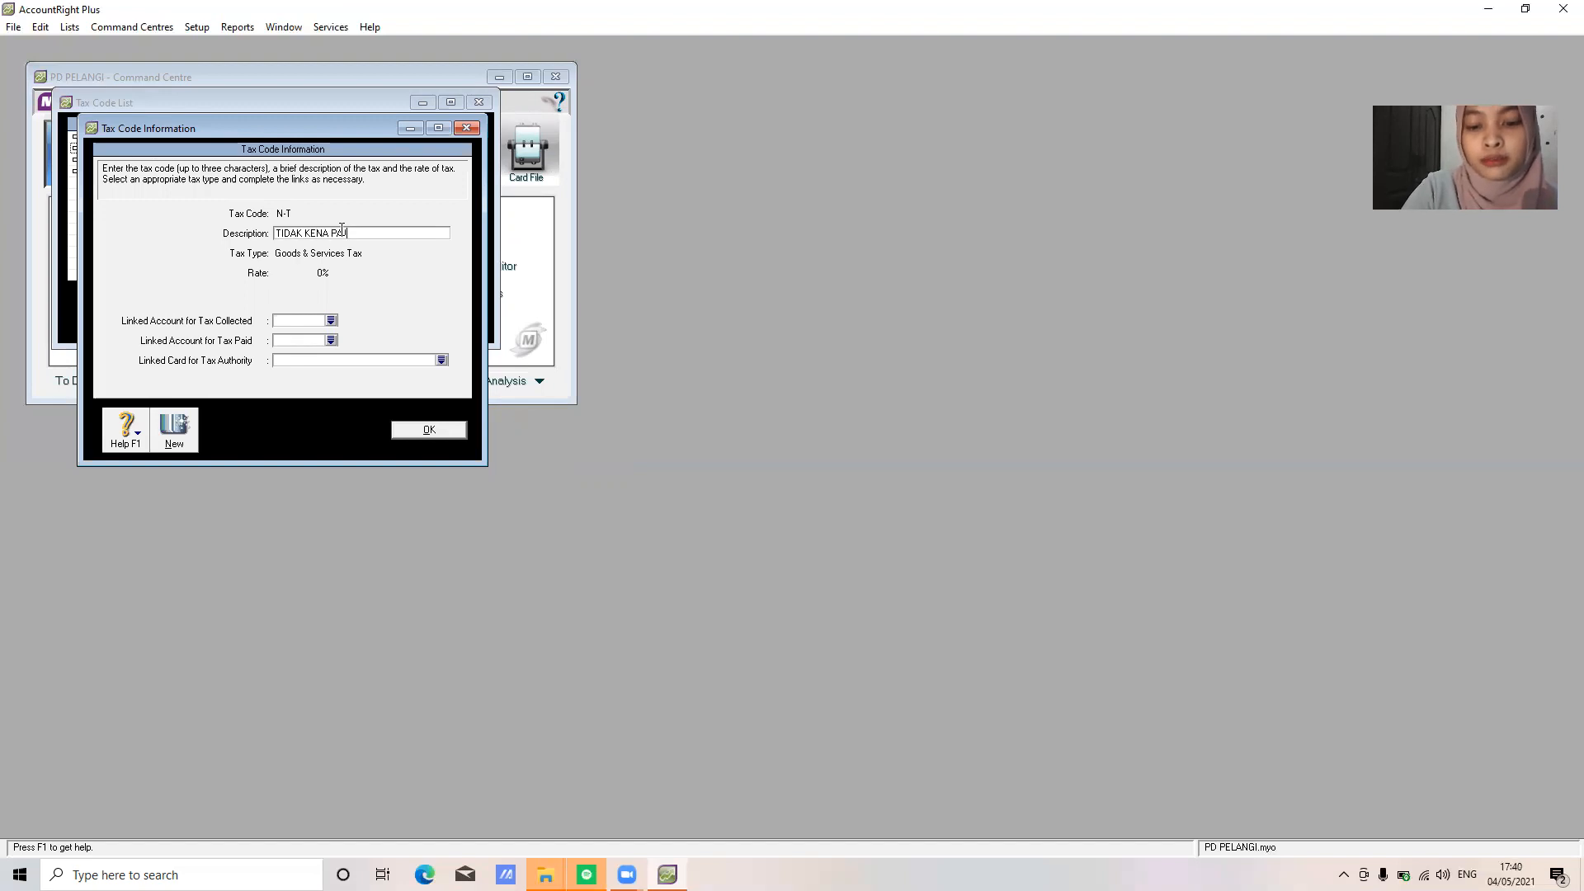
pyautogui.click(331, 320)
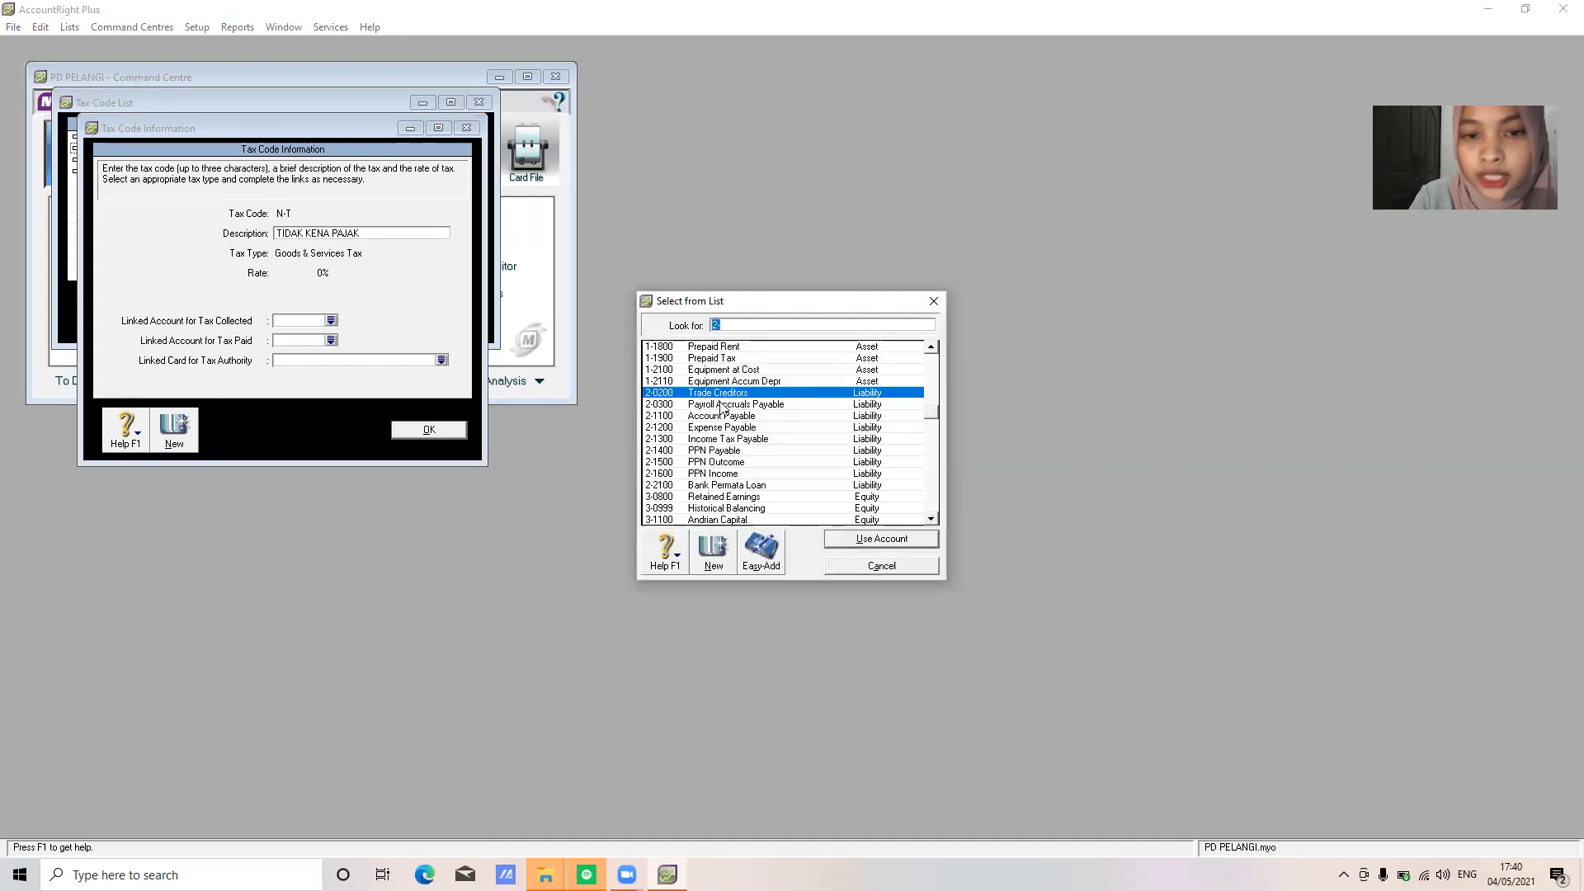
pyautogui.click(737, 464)
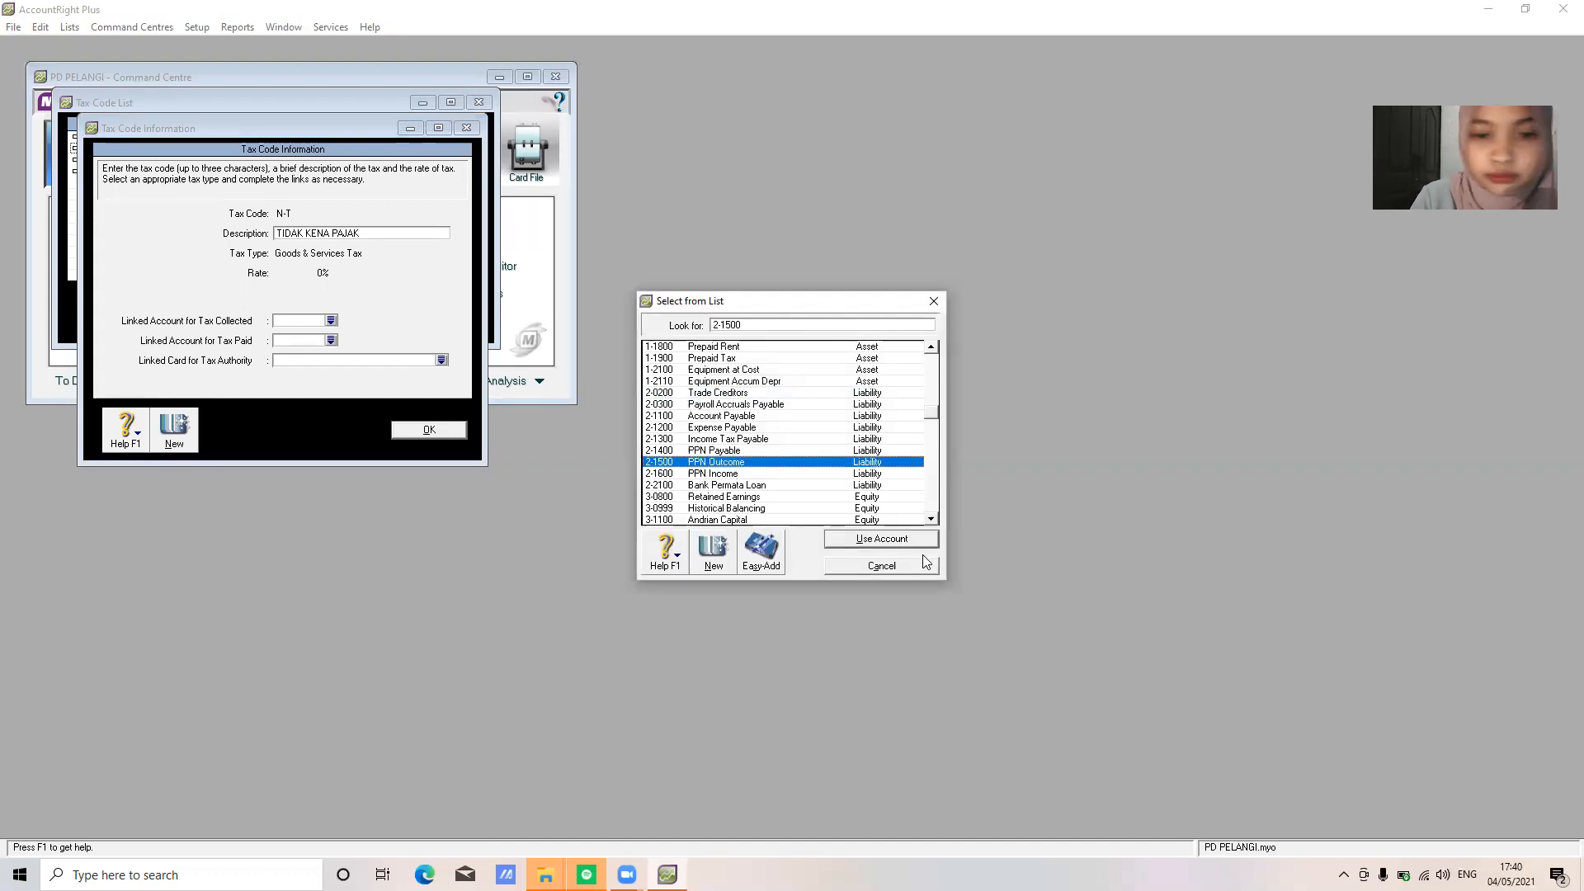
pyautogui.click(895, 542)
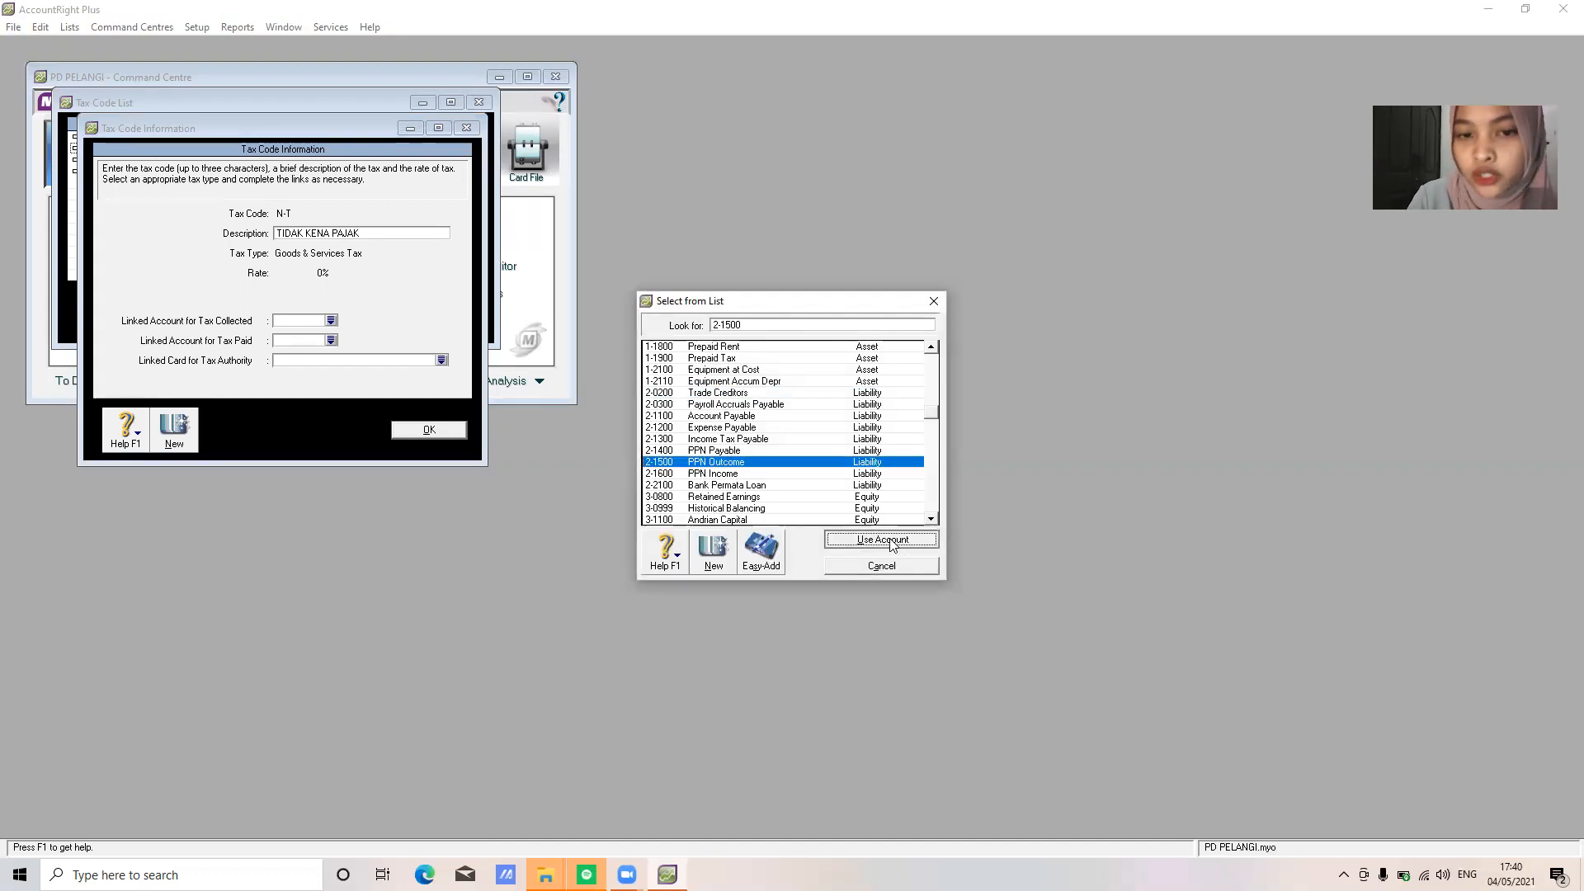
pyautogui.click(331, 340)
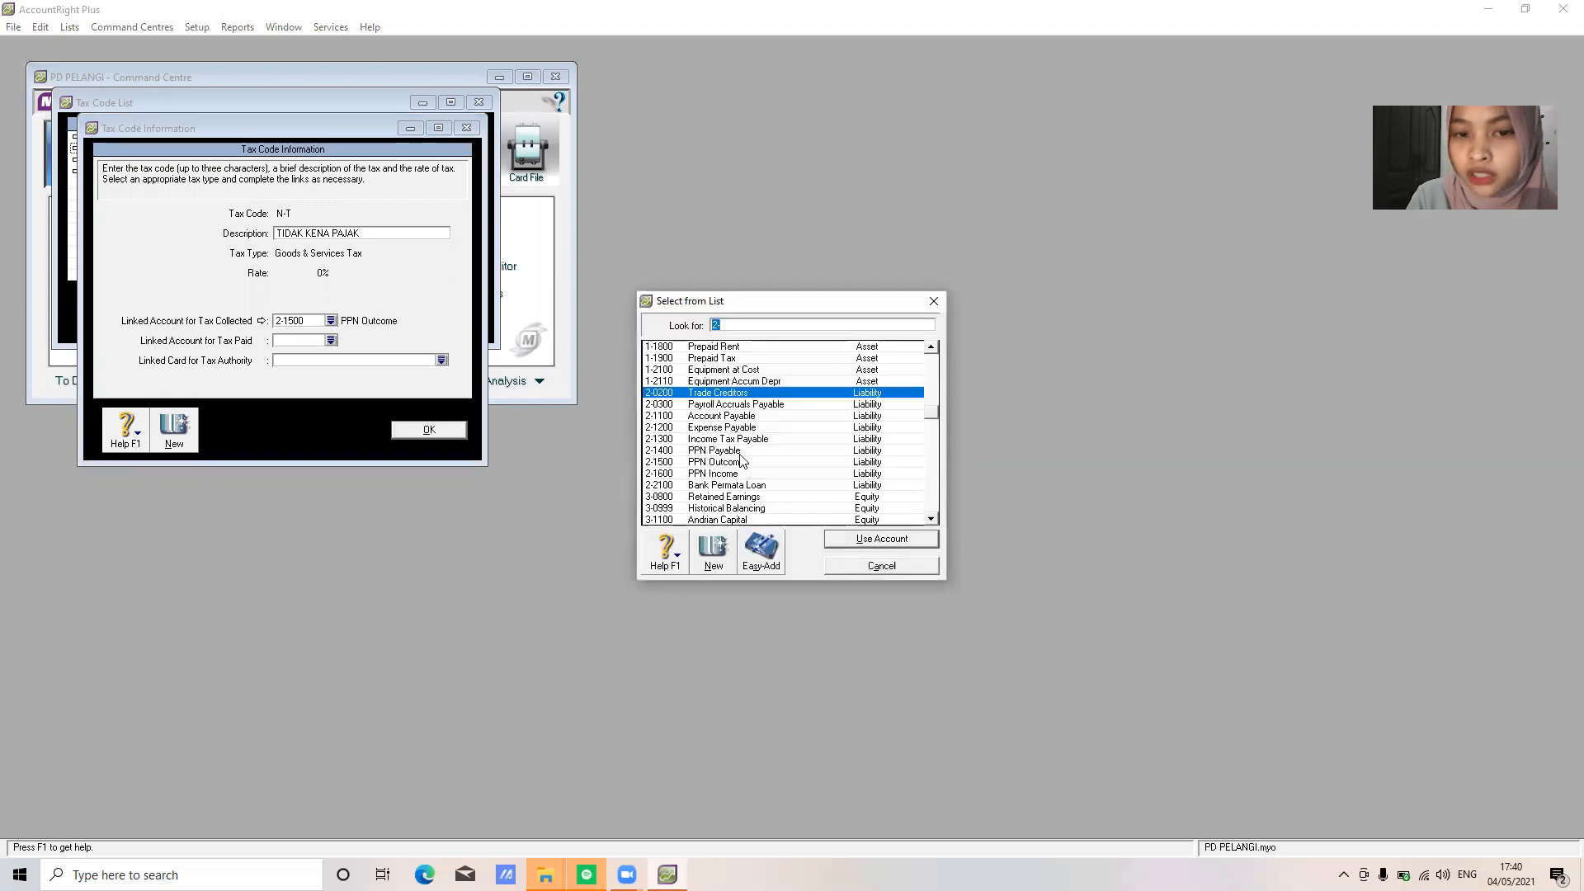
pyautogui.click(743, 462)
pyautogui.click(880, 541)
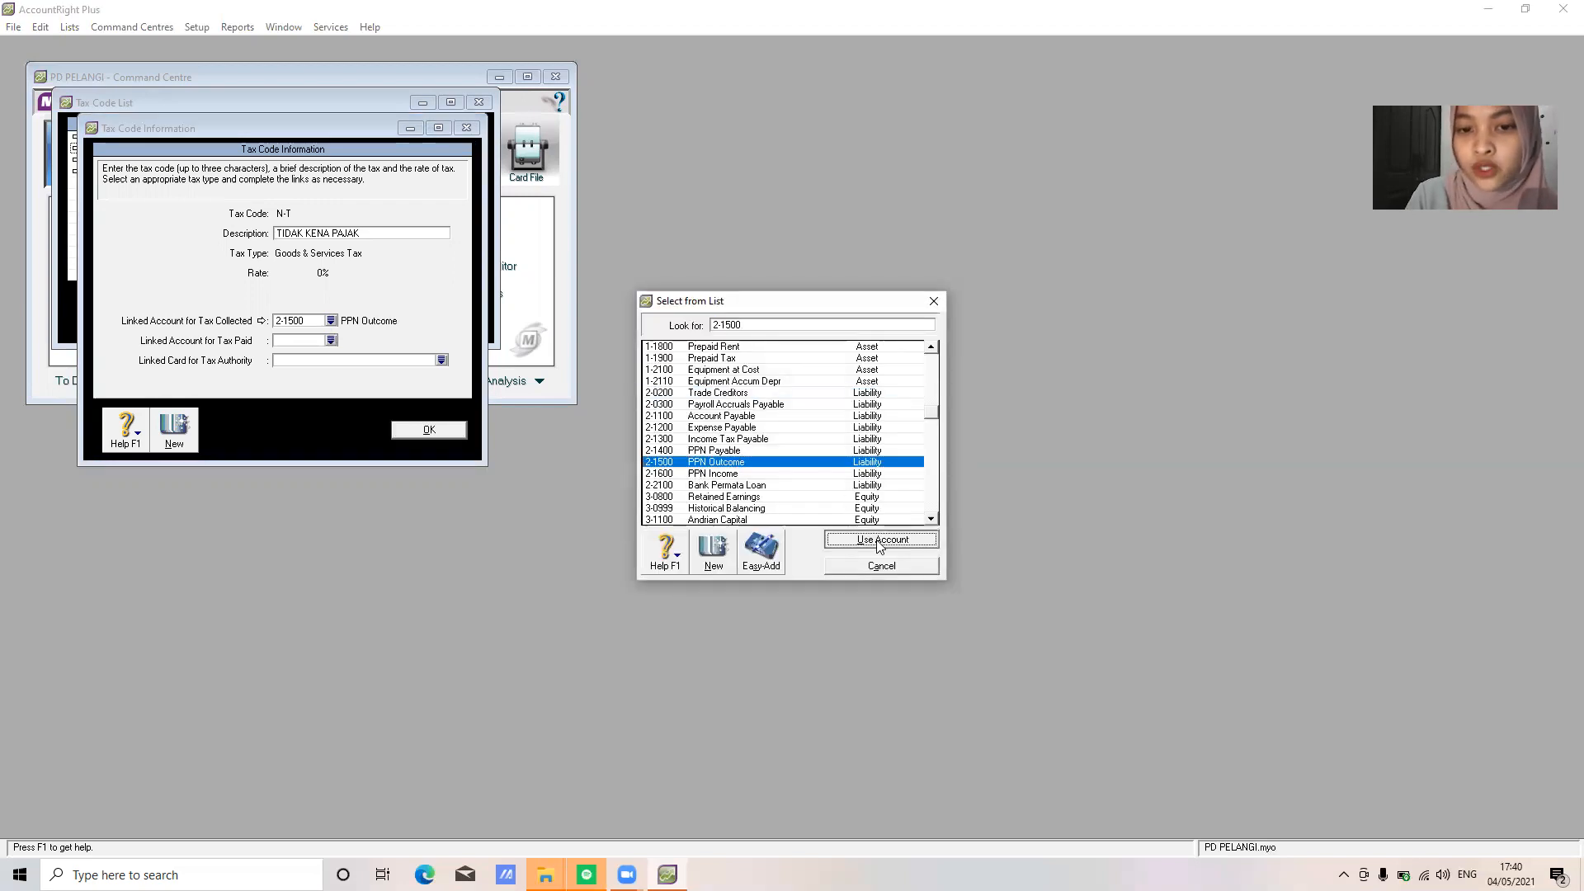
pyautogui.click(429, 430)
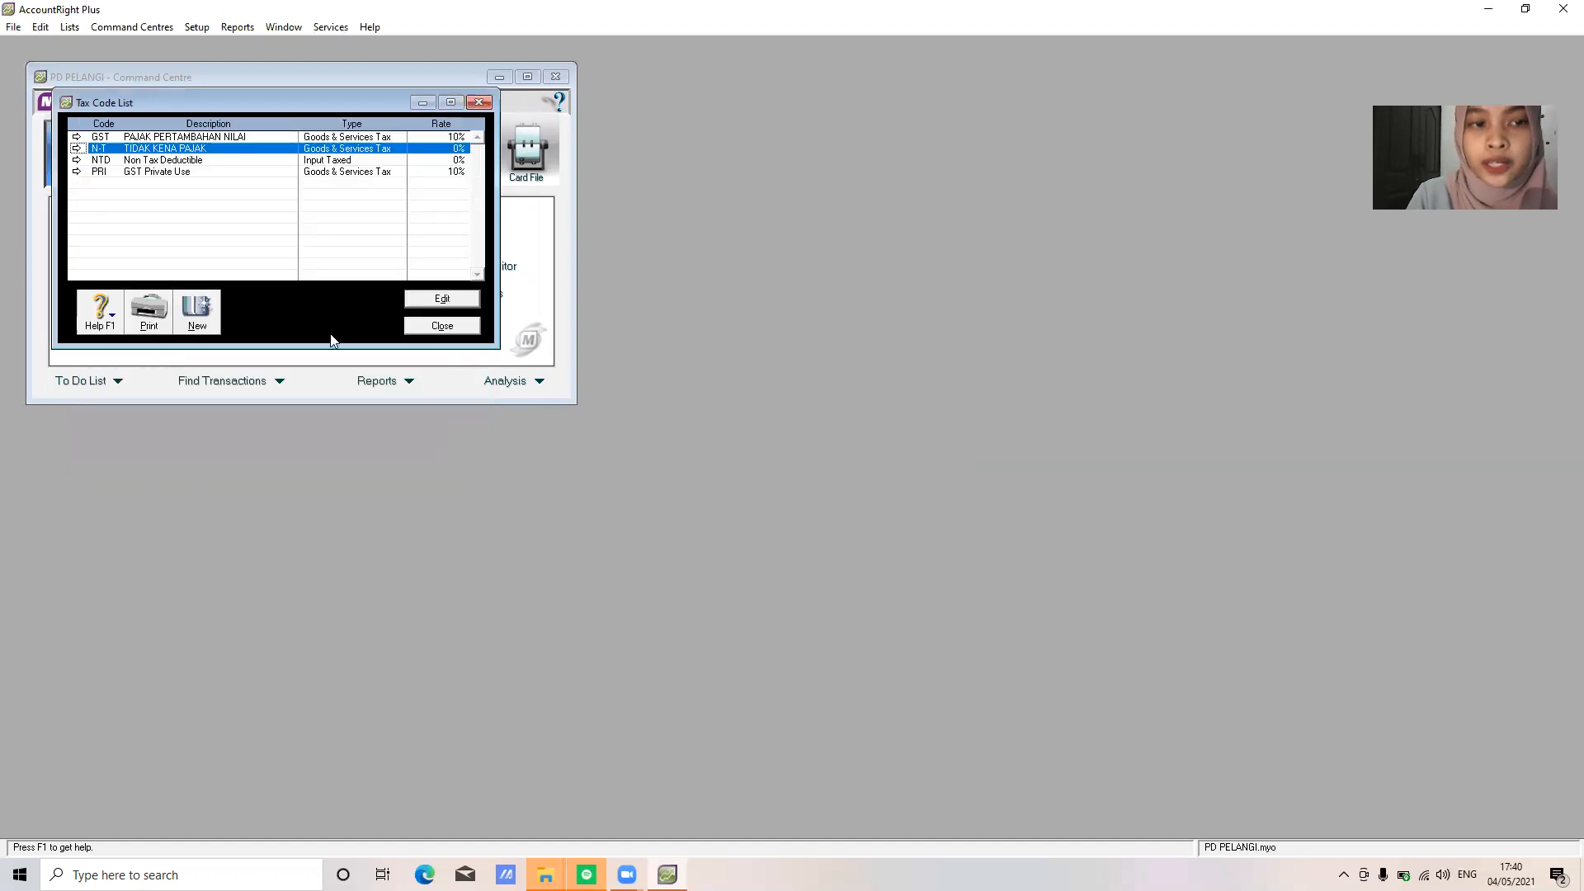
# Delete the NTD and PRI tax codes and close the tax code list
pyautogui.rightClick(255, 162)
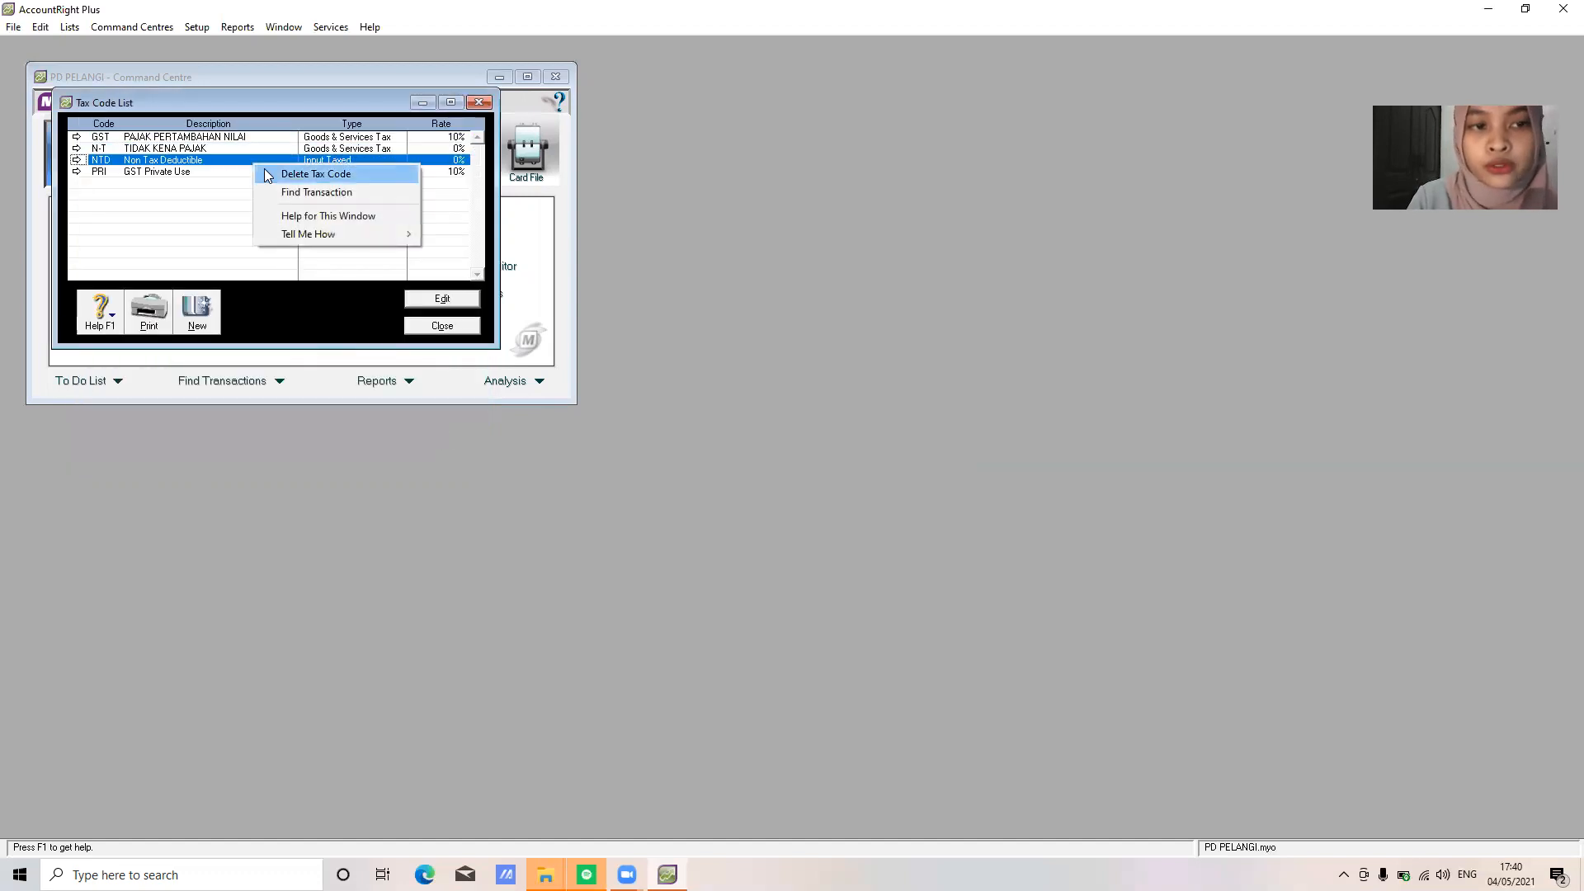
pyautogui.click(271, 173)
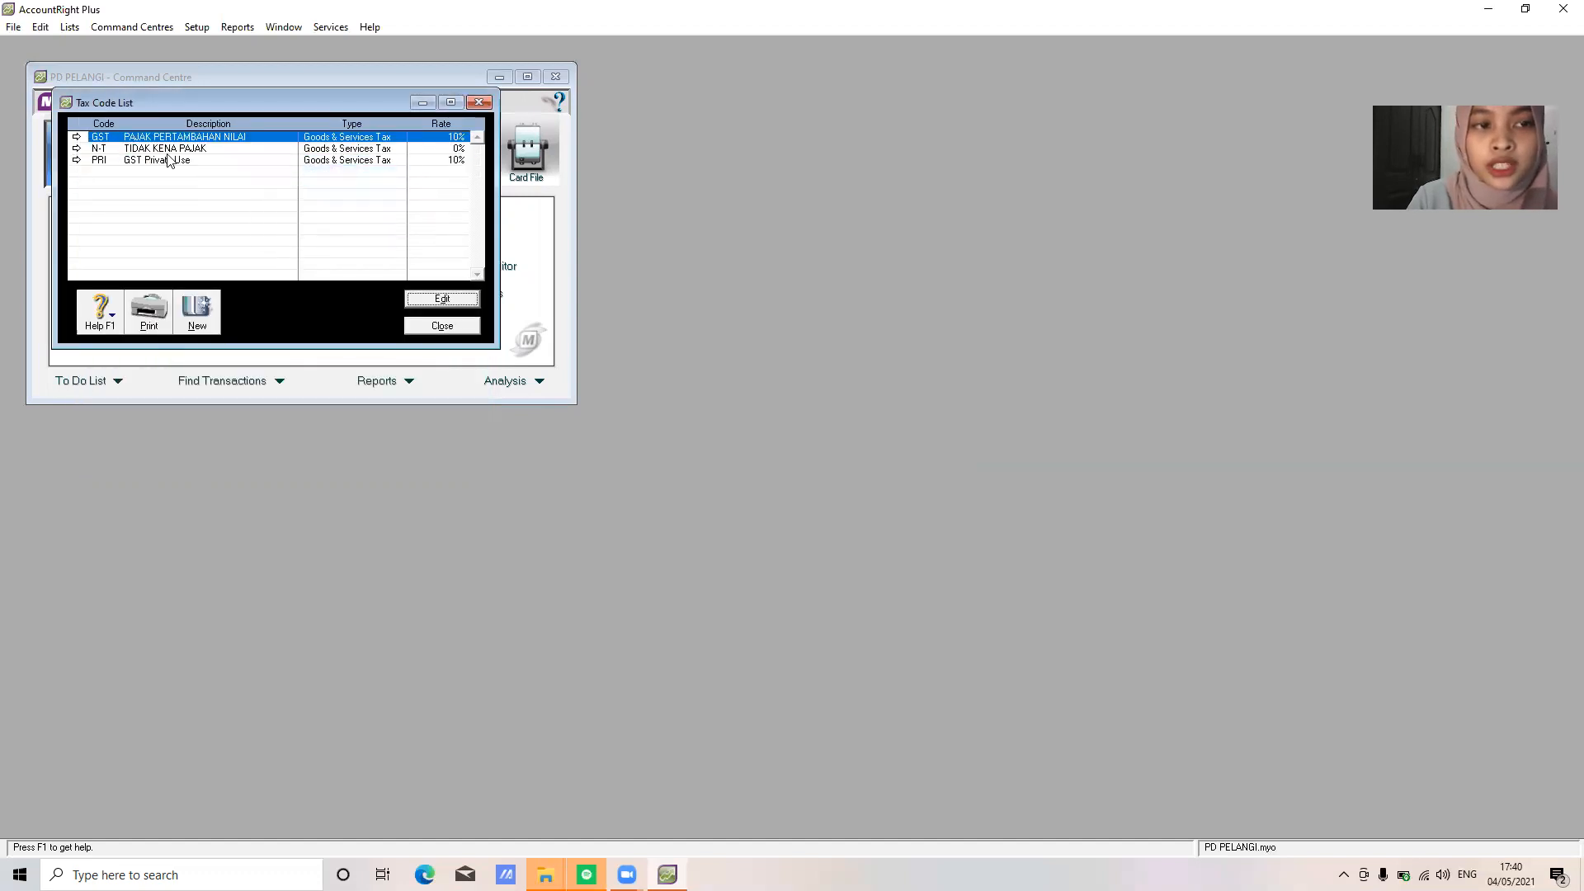
pyautogui.rightClick(173, 160)
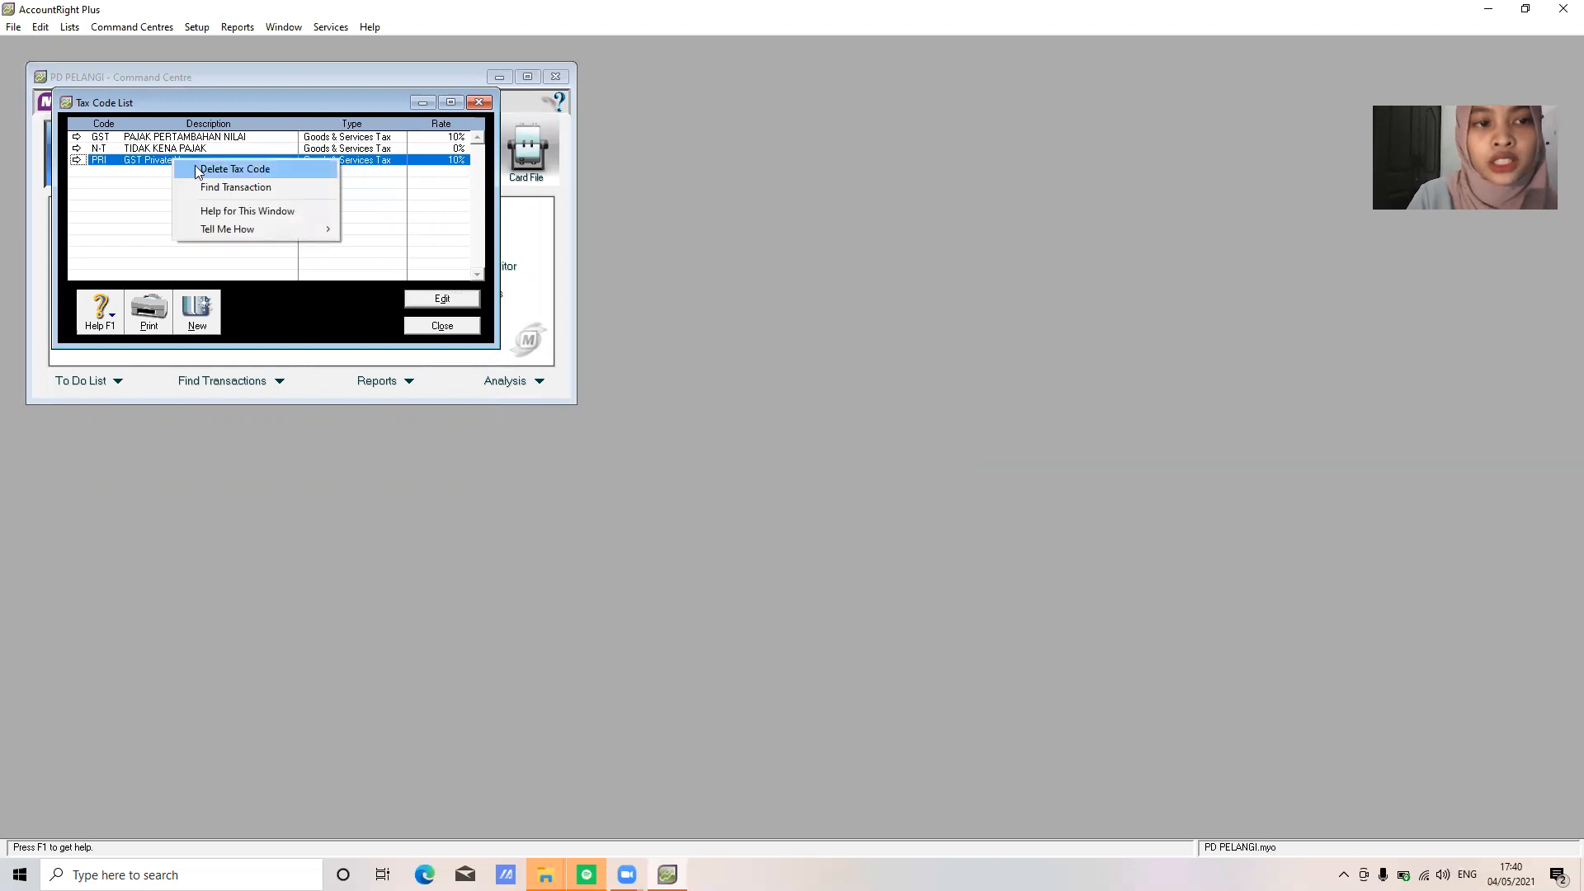
pyautogui.click(198, 171)
pyautogui.click(442, 326)
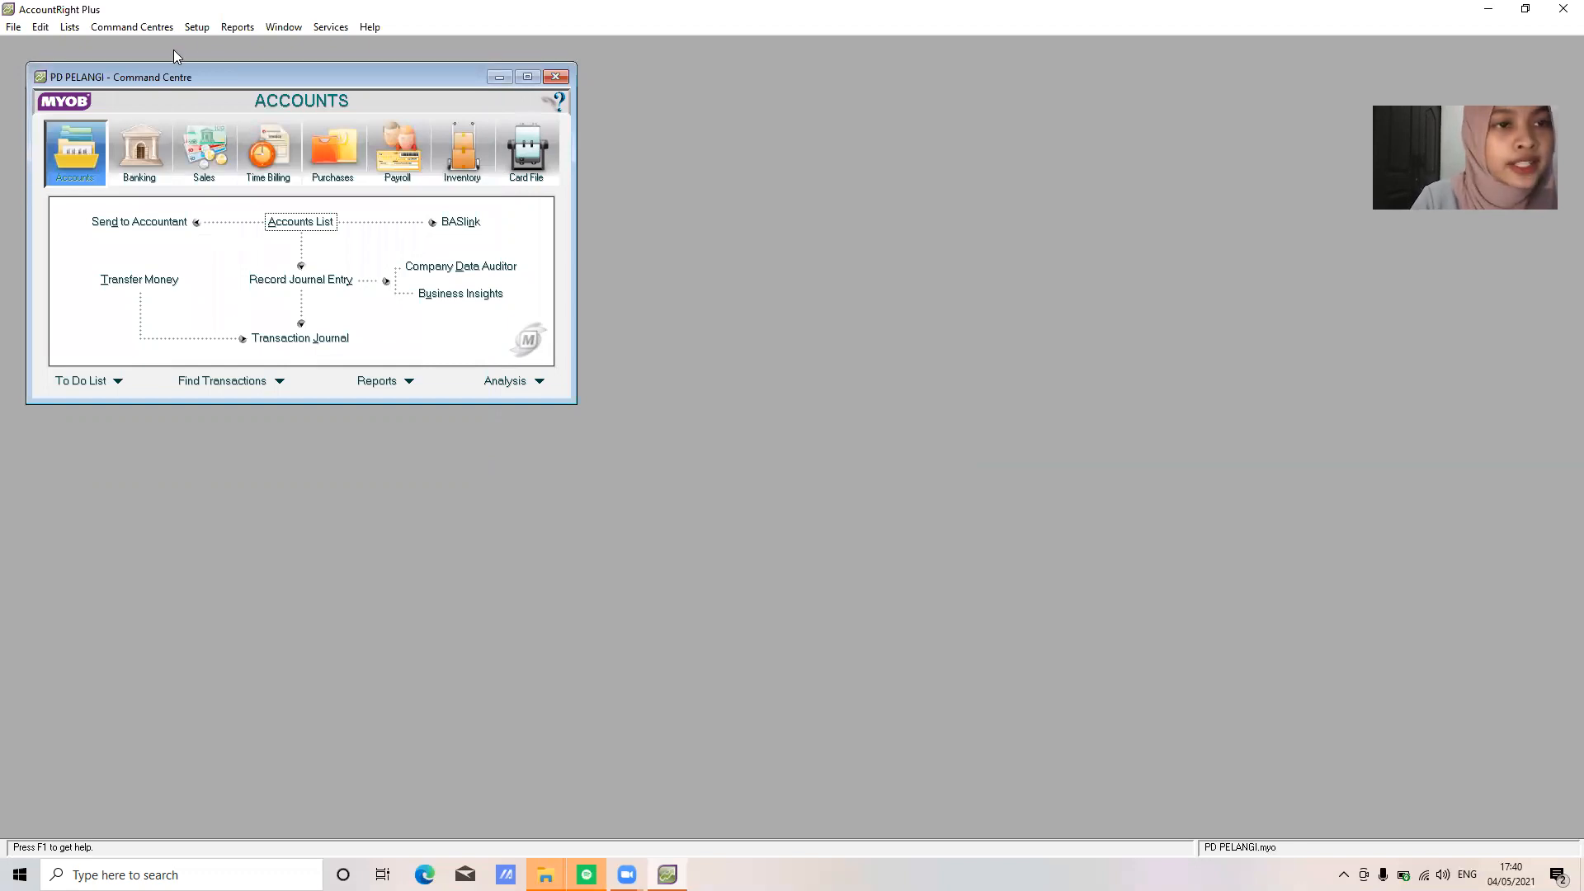
# In Accounts & Banking linked accounts, set Undeposited Funds to 1-1100 Cash In Bank and confirm
pyautogui.click(199, 29)
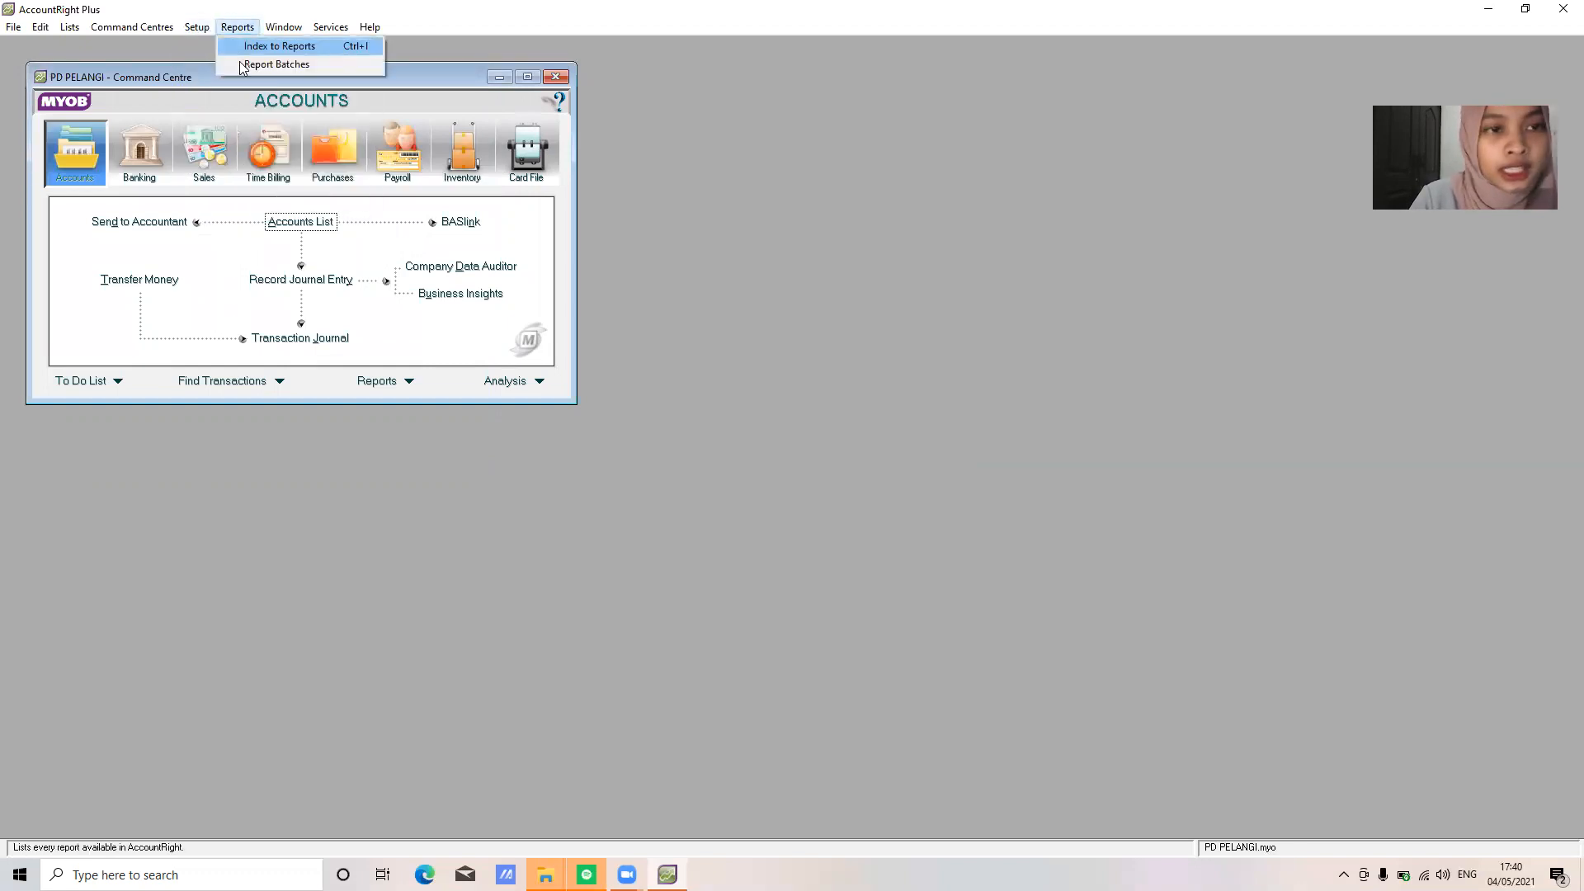
pyautogui.moveTo(347, 83)
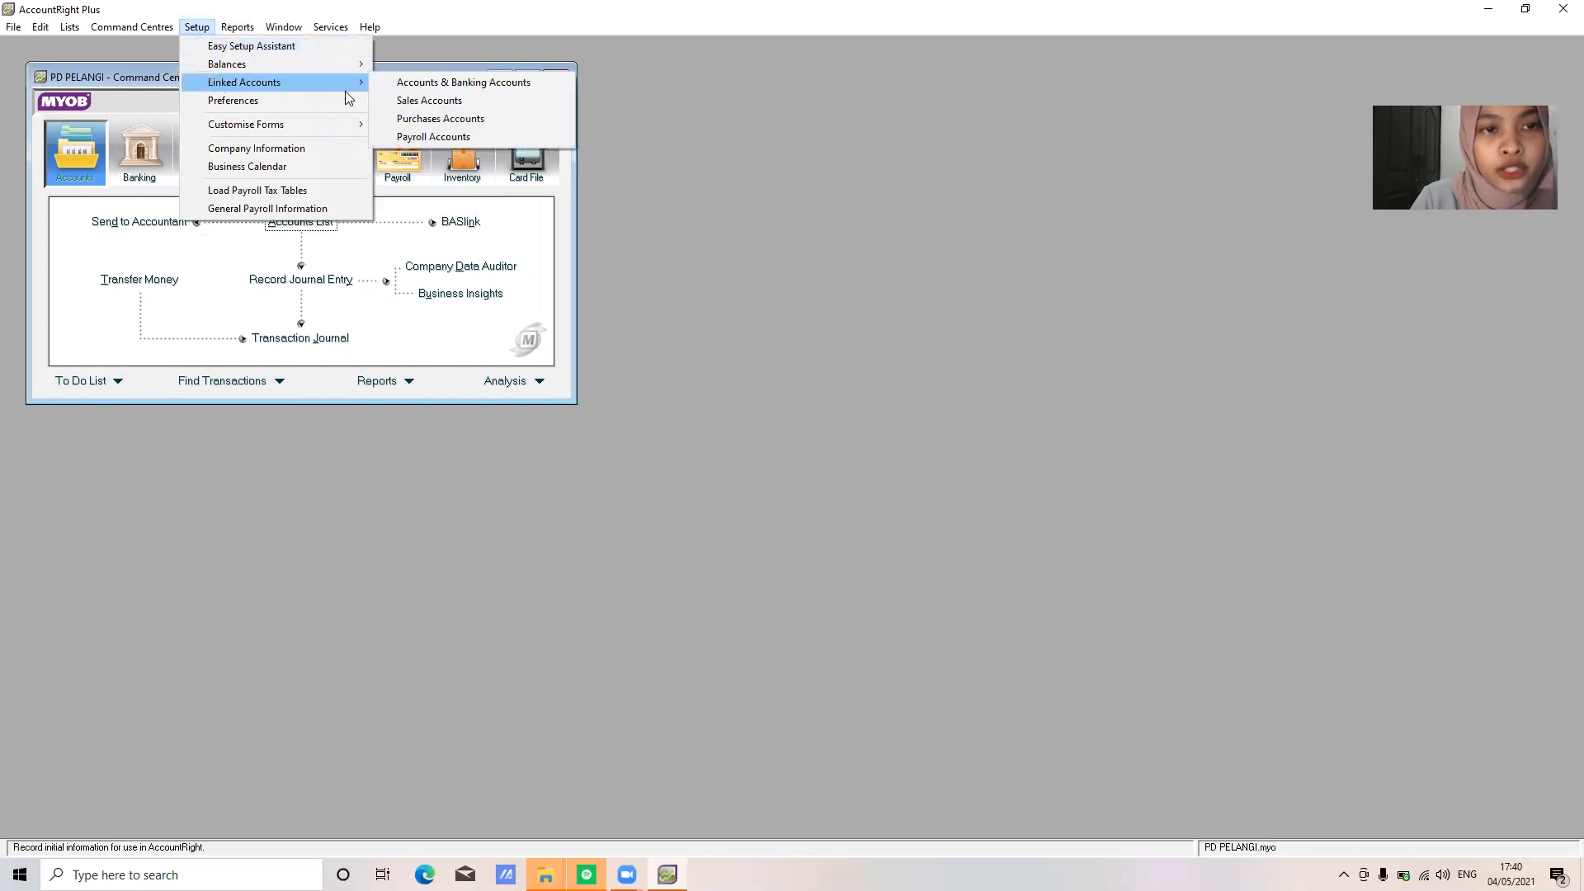
pyautogui.click(403, 84)
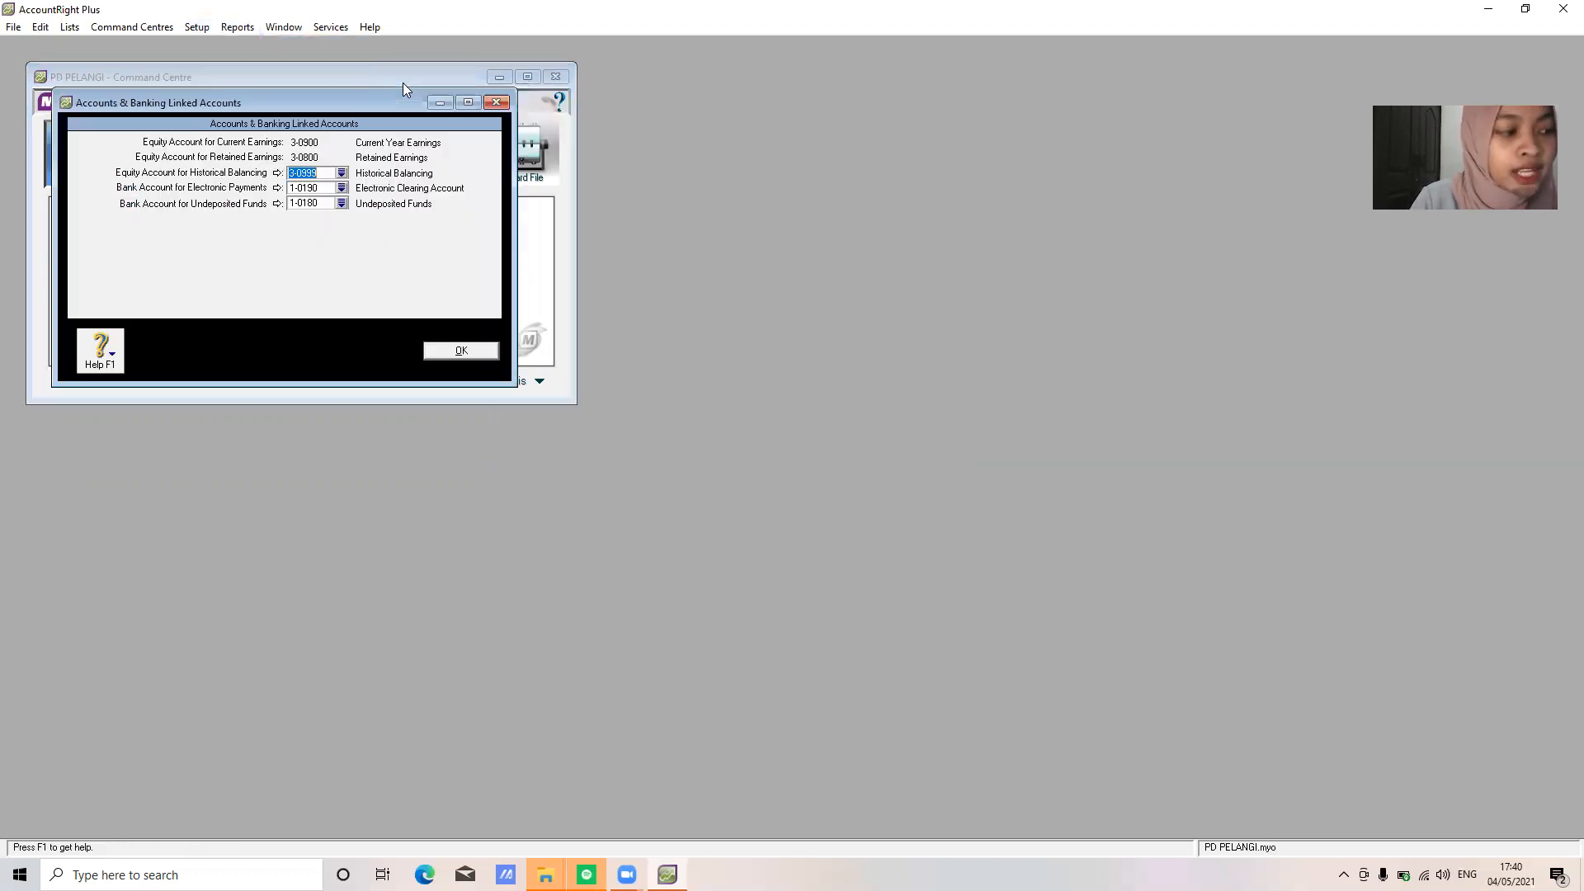
pyautogui.click(341, 203)
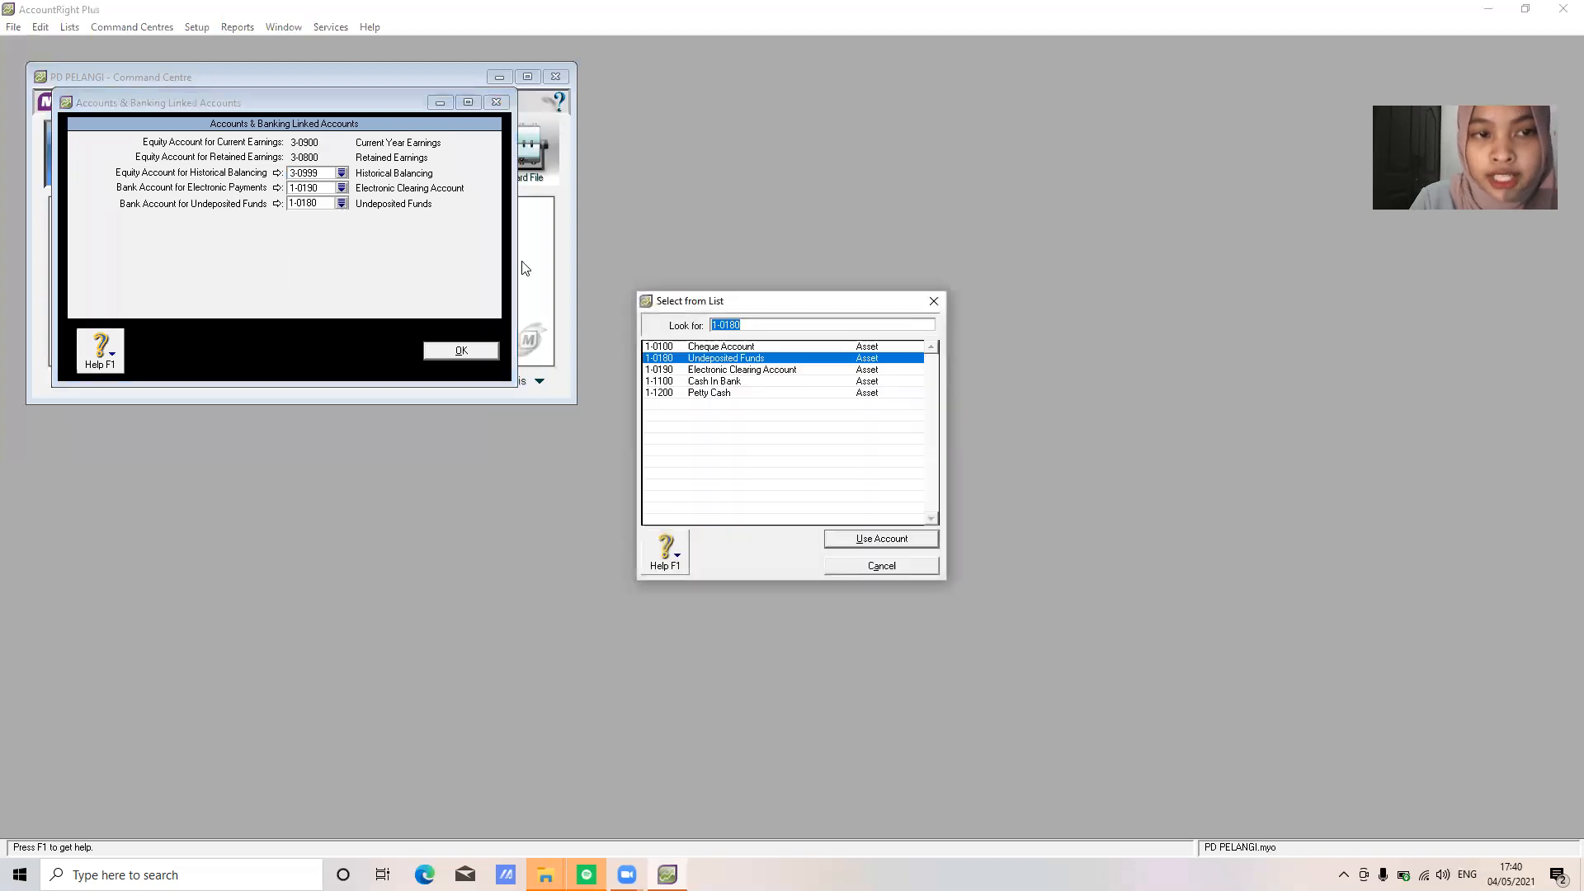
pyautogui.click(760, 382)
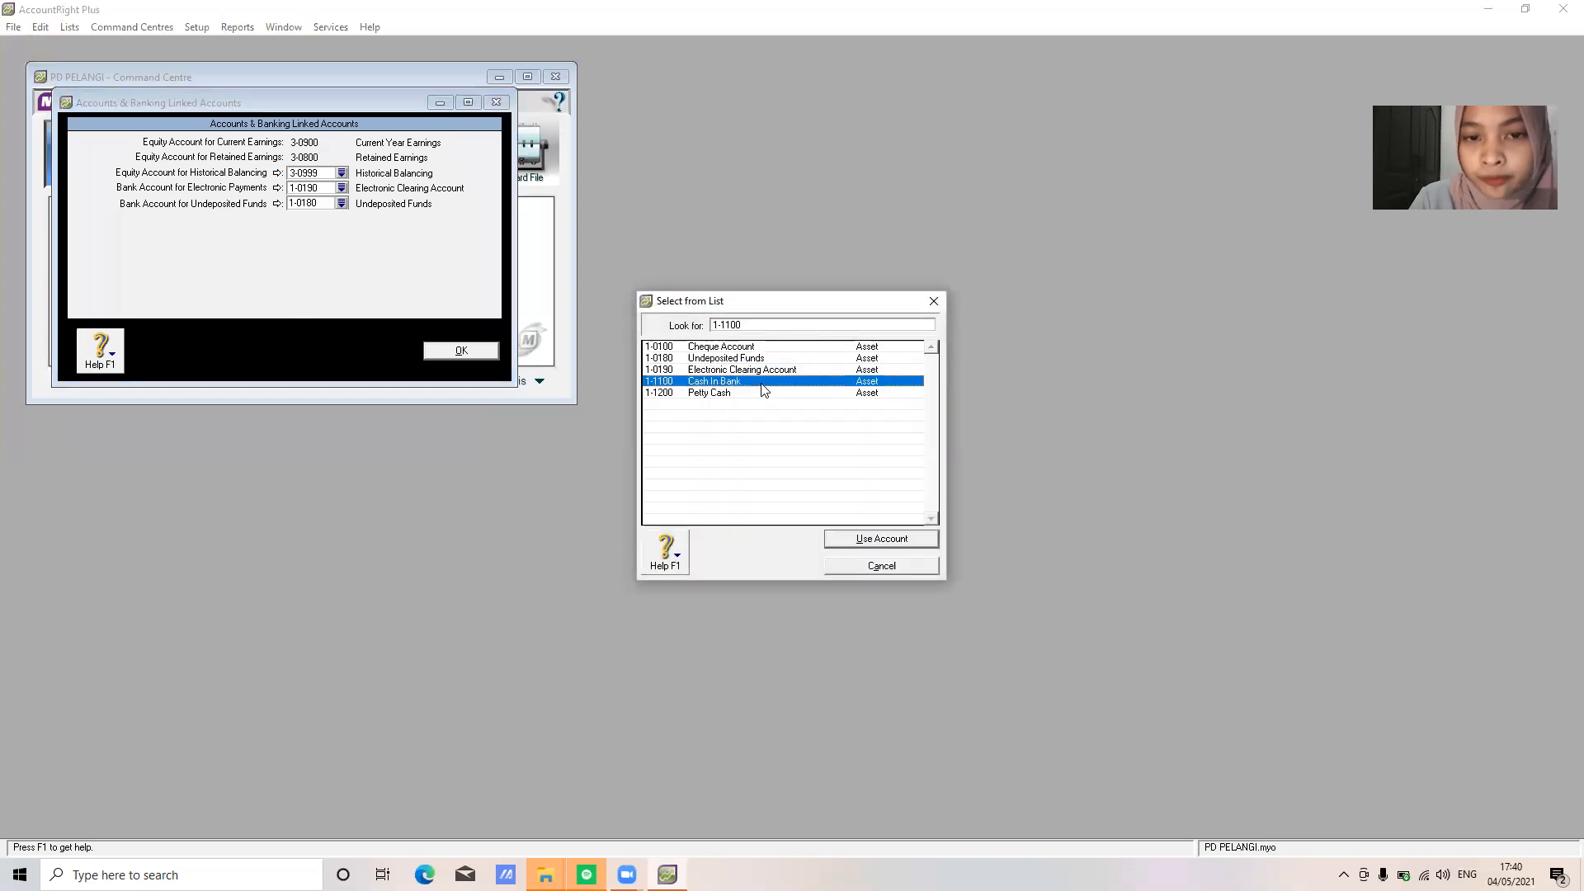
pyautogui.click(865, 540)
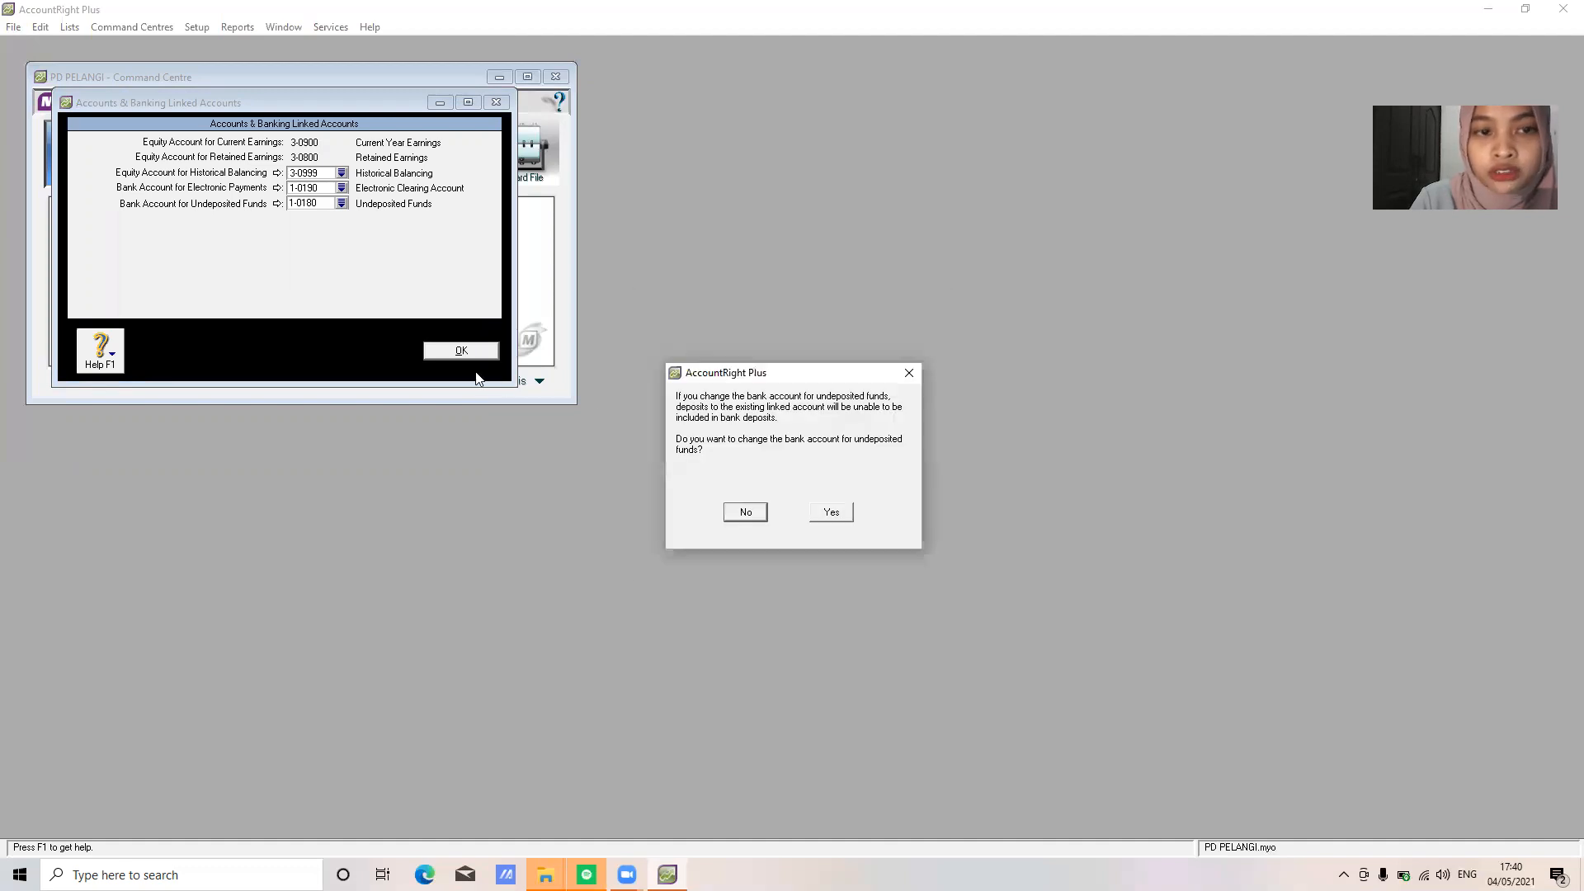
pyautogui.click(845, 516)
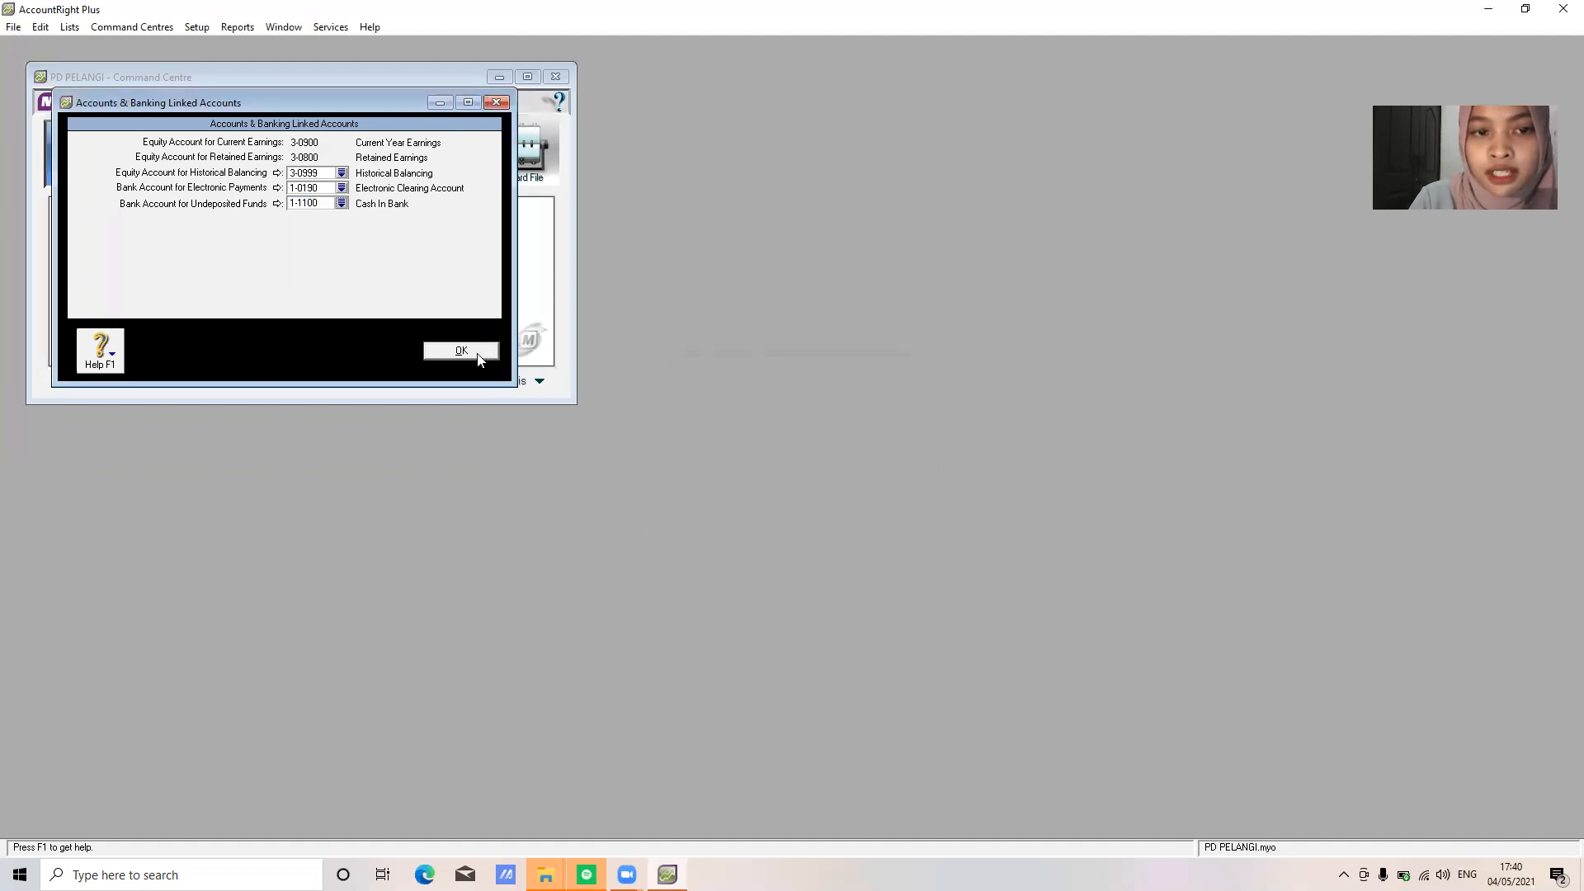
pyautogui.click(463, 350)
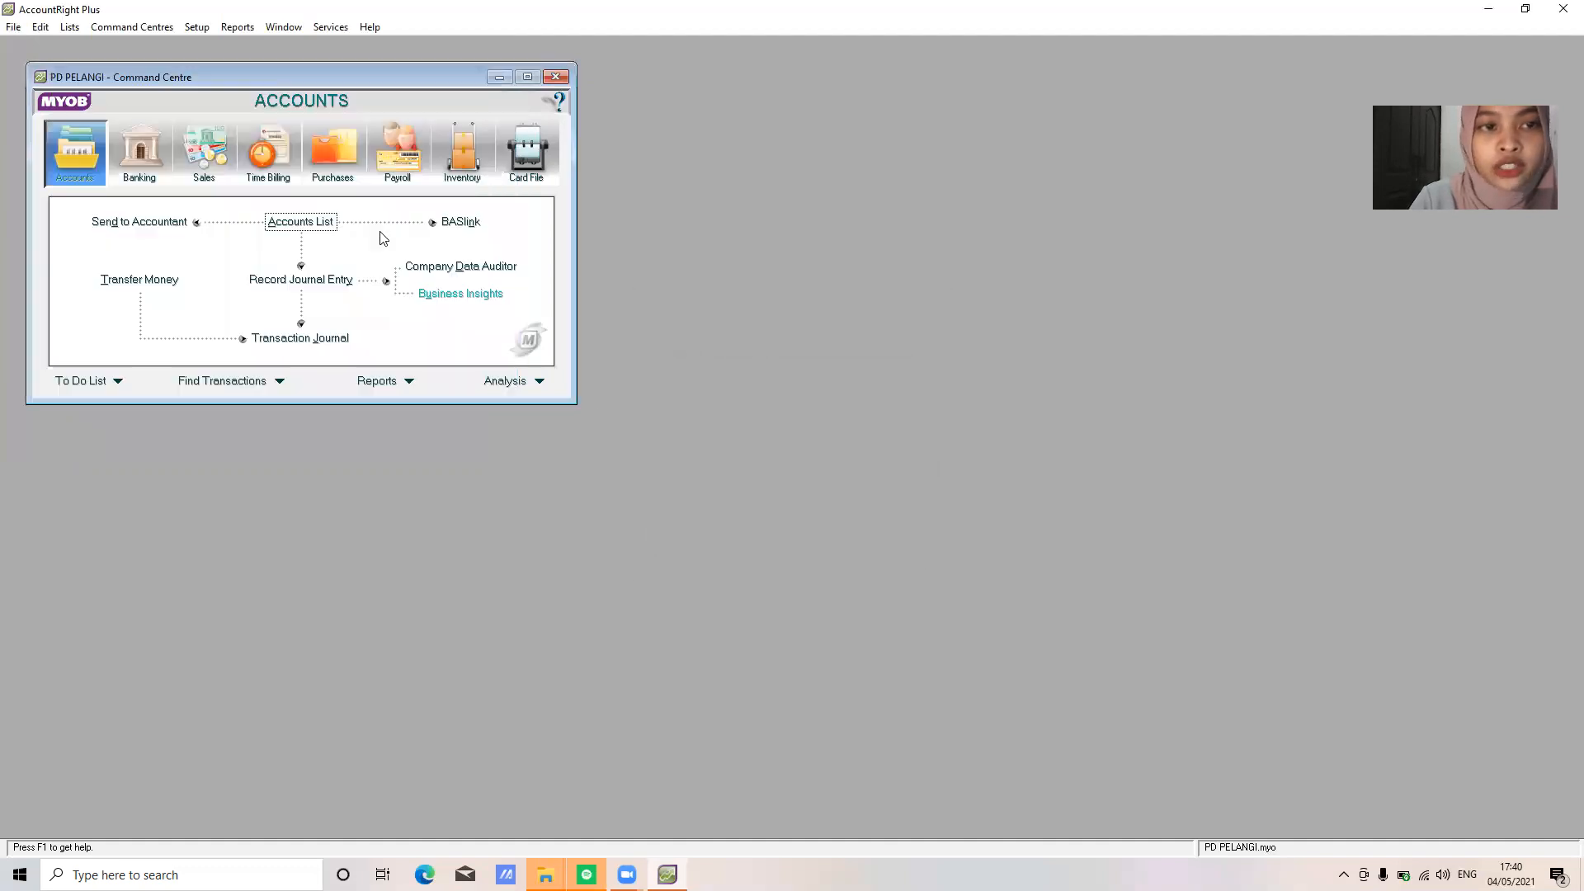
pyautogui.click(201, 30)
# In Sales linked accounts, set receivables to 1-1300 Account Receivable and customer receipts to 1-1100 Cash In Bank
pyautogui.press('Right')
pyautogui.click(195, 26)
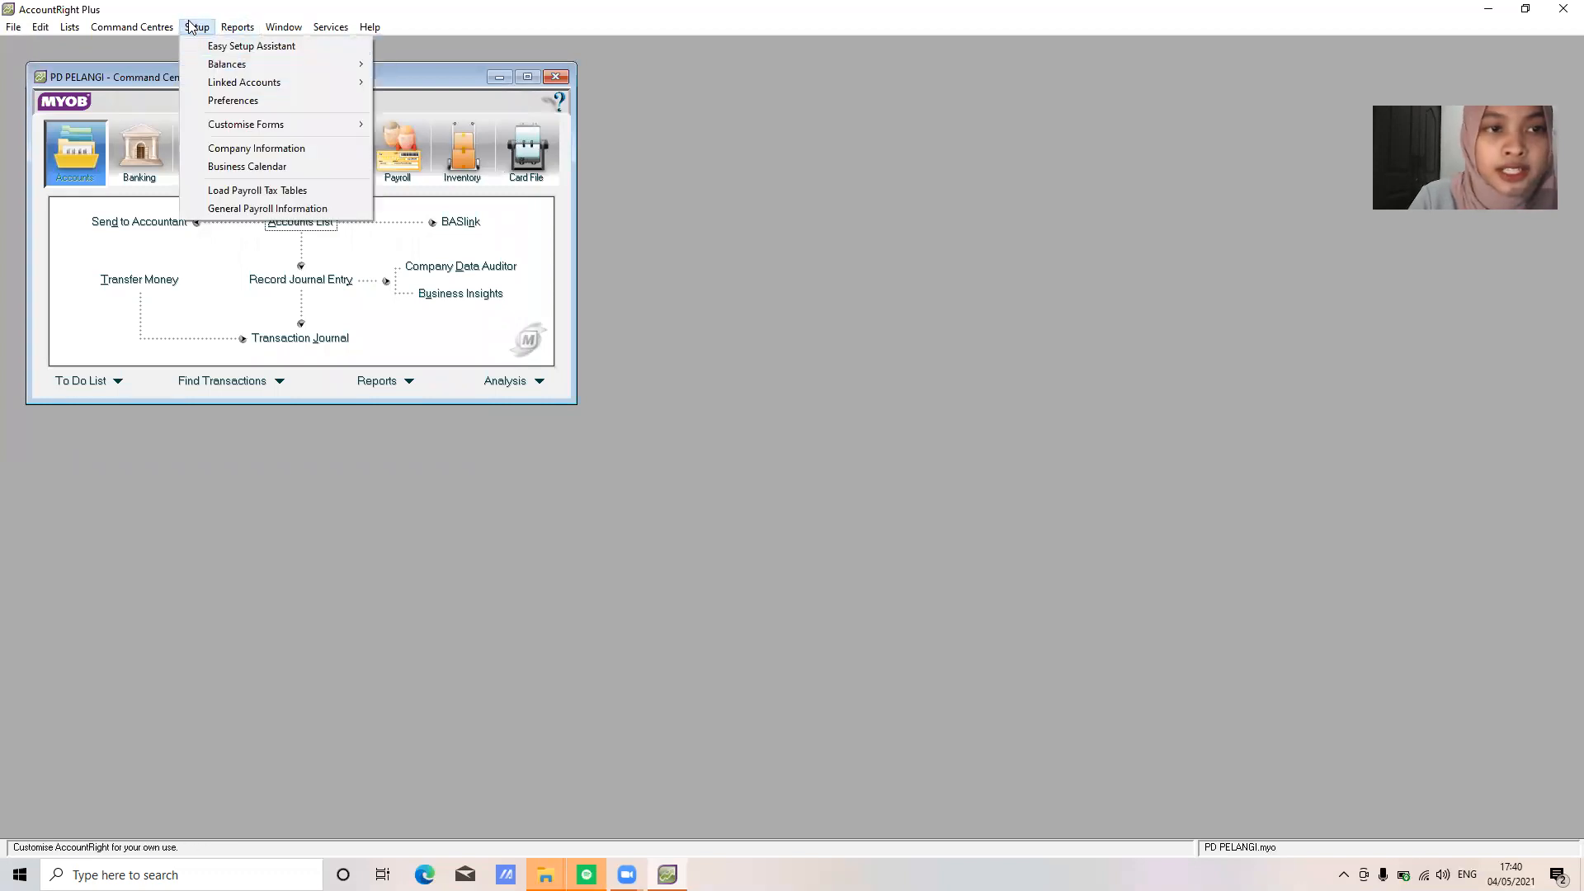
pyautogui.moveTo(330, 82)
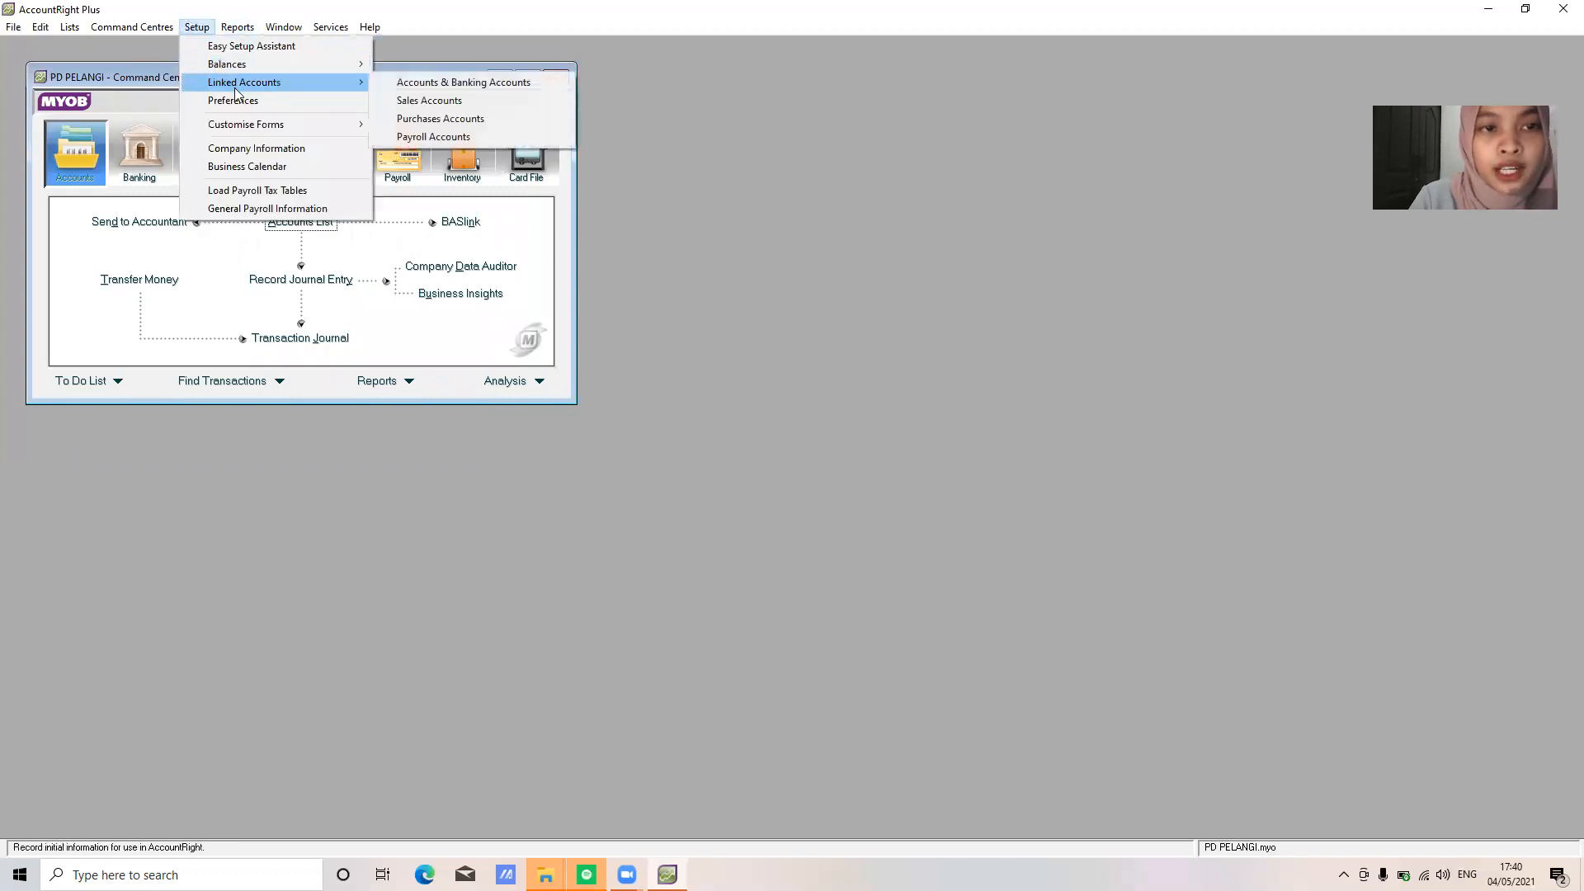
pyautogui.click(412, 101)
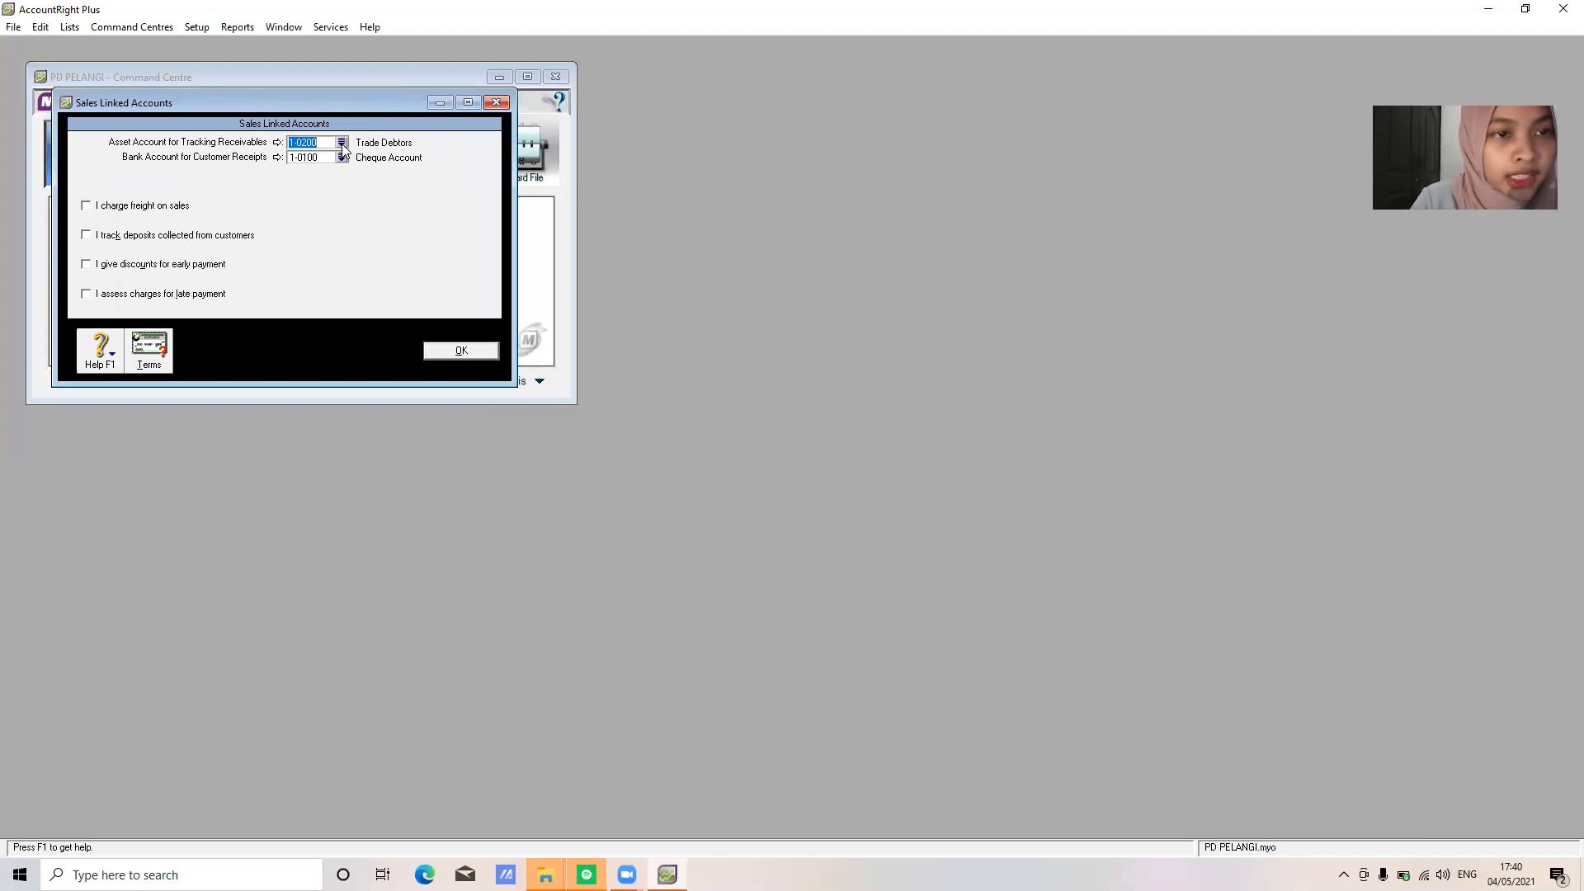
pyautogui.click(341, 143)
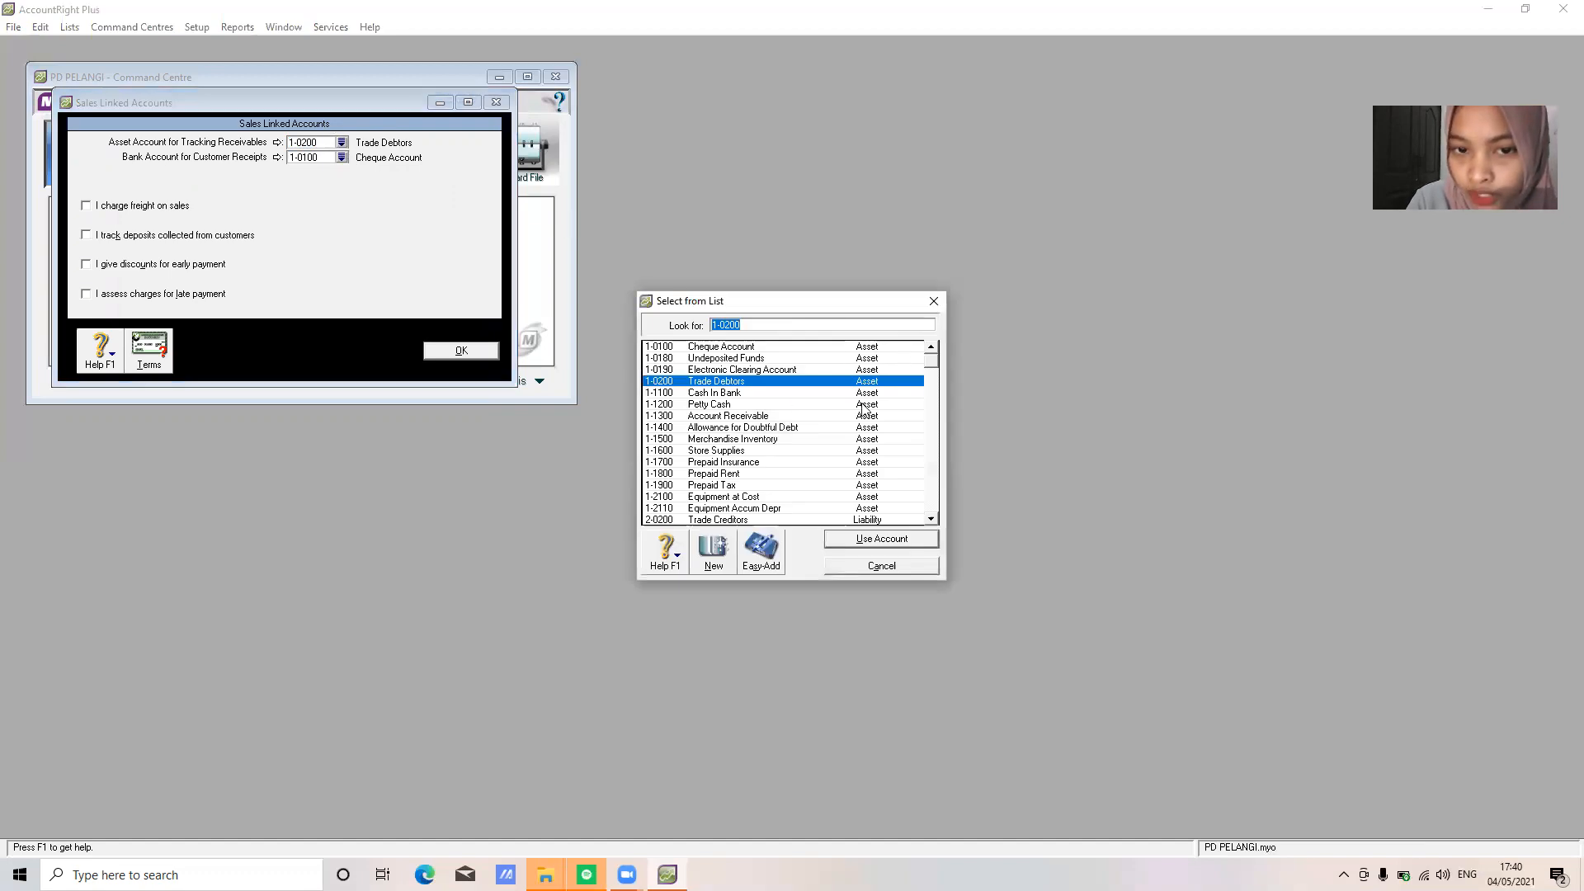
pyautogui.click(766, 417)
pyautogui.click(855, 540)
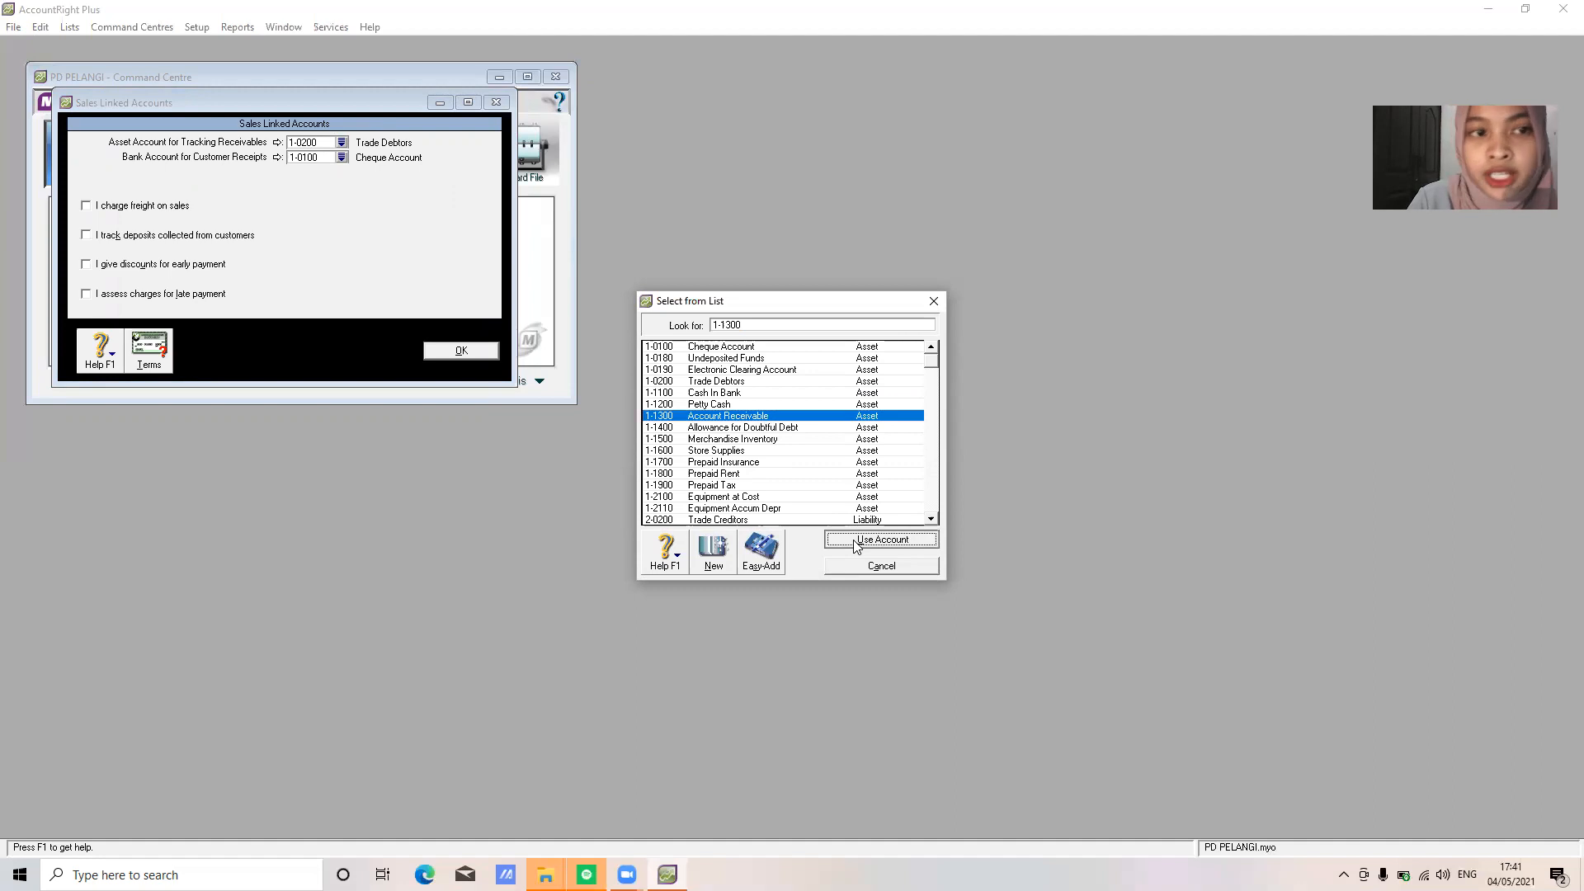
pyautogui.click(342, 157)
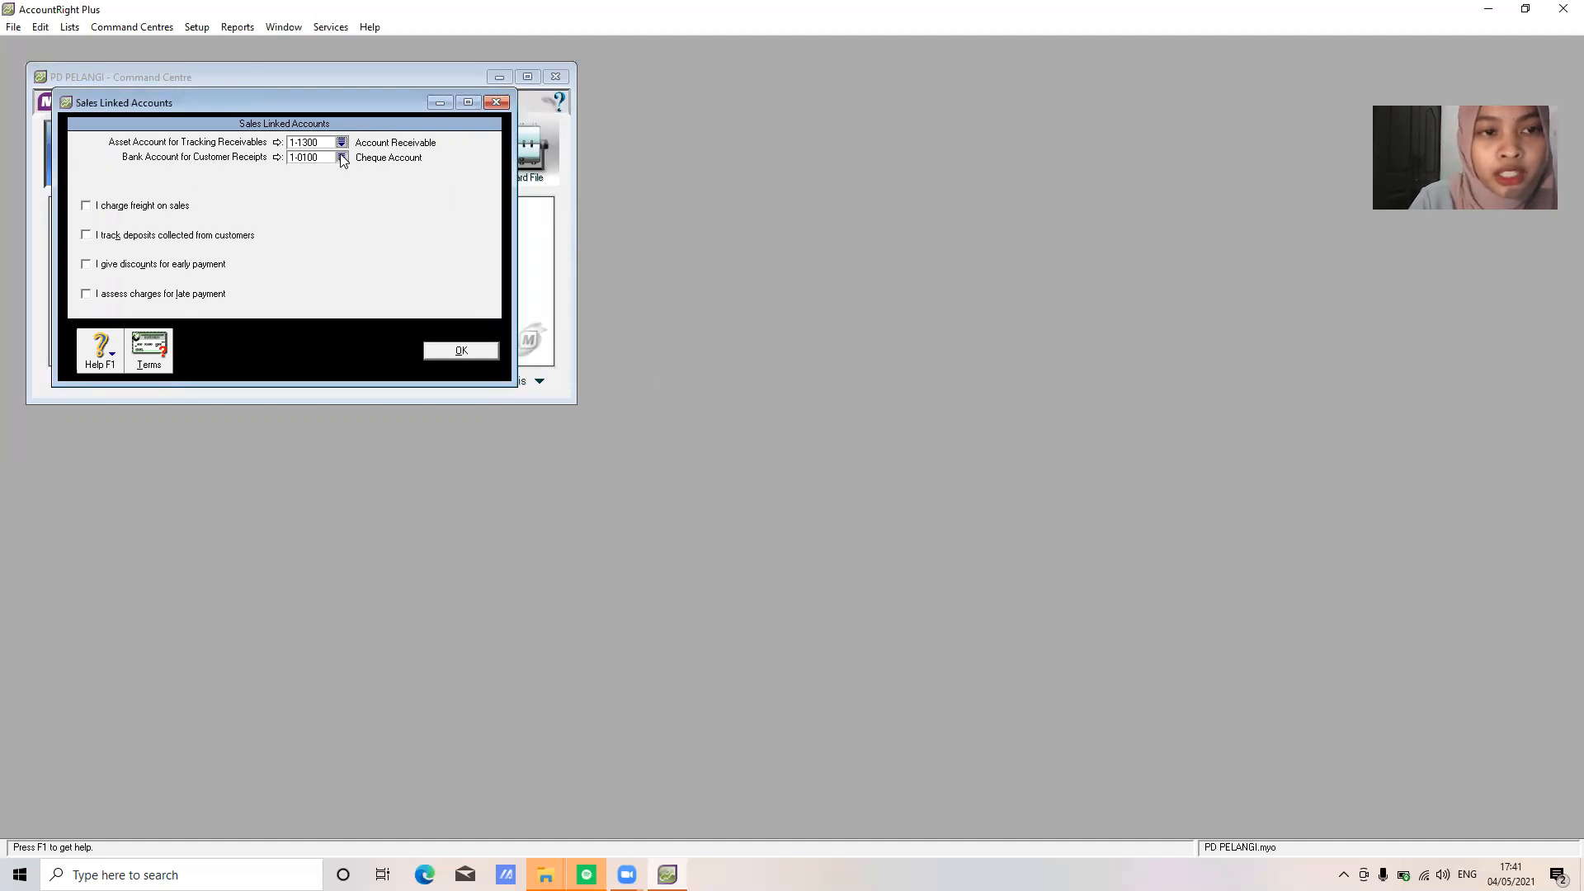
pyautogui.click(718, 383)
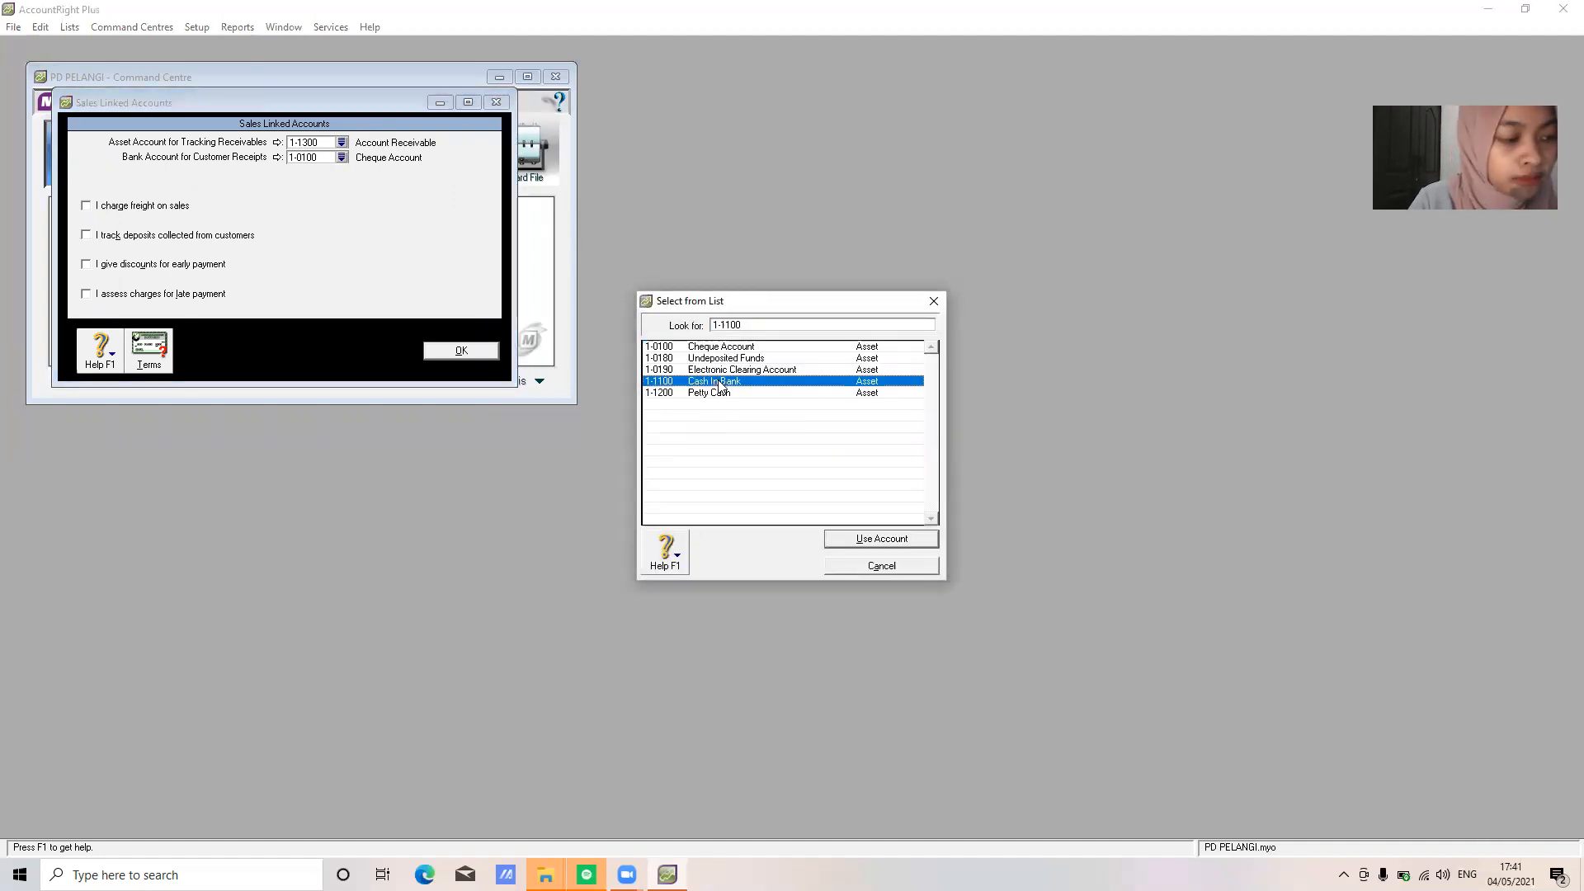
pyautogui.click(890, 546)
pyautogui.click(477, 357)
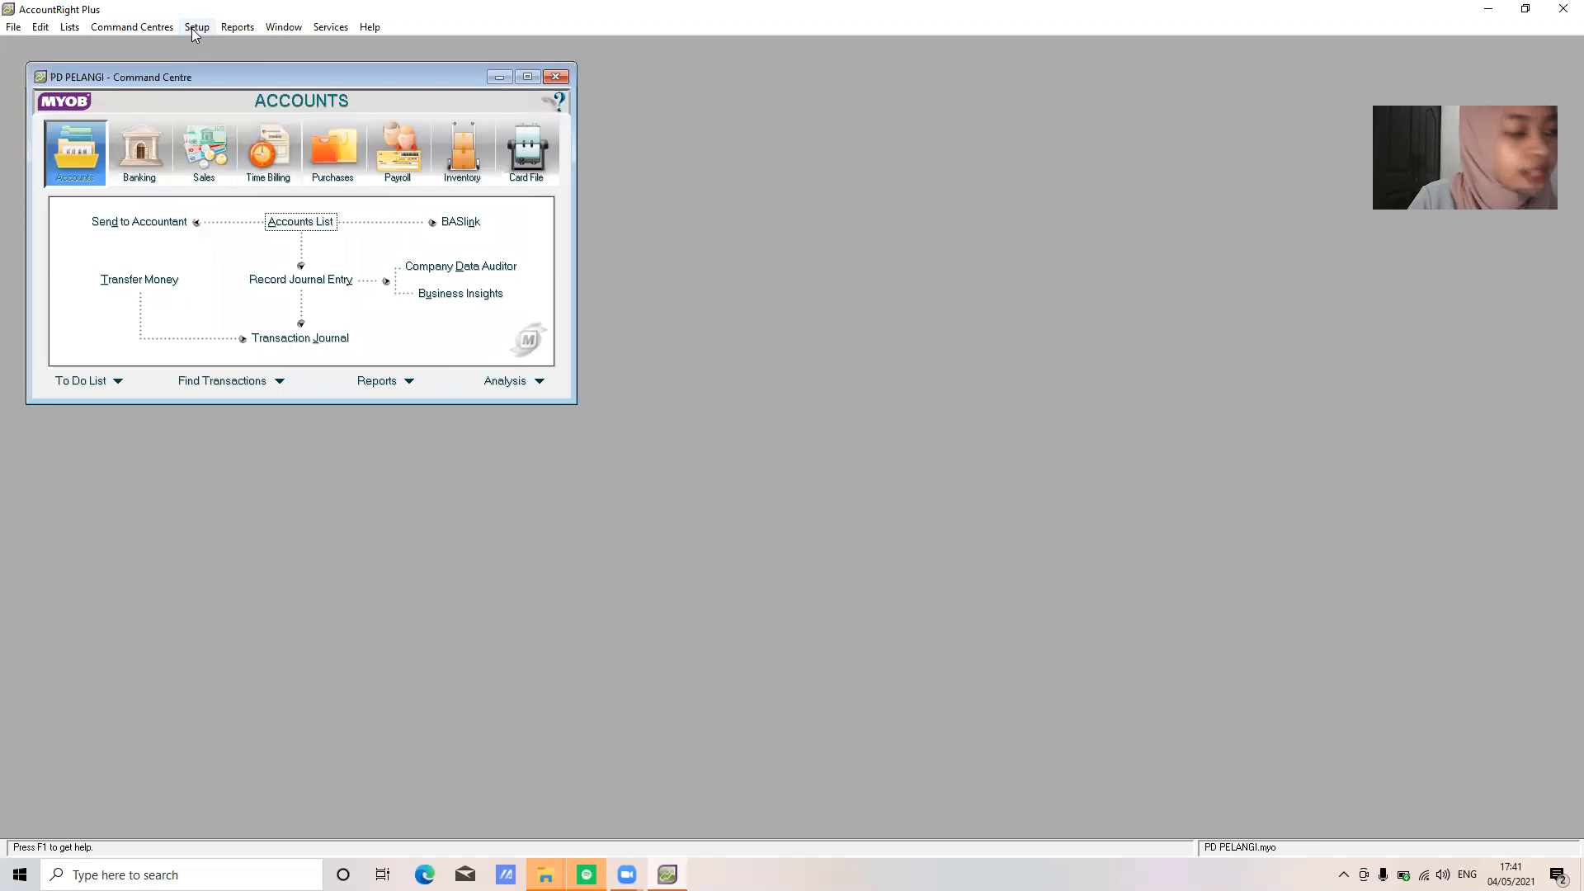
pyautogui.click(194, 28)
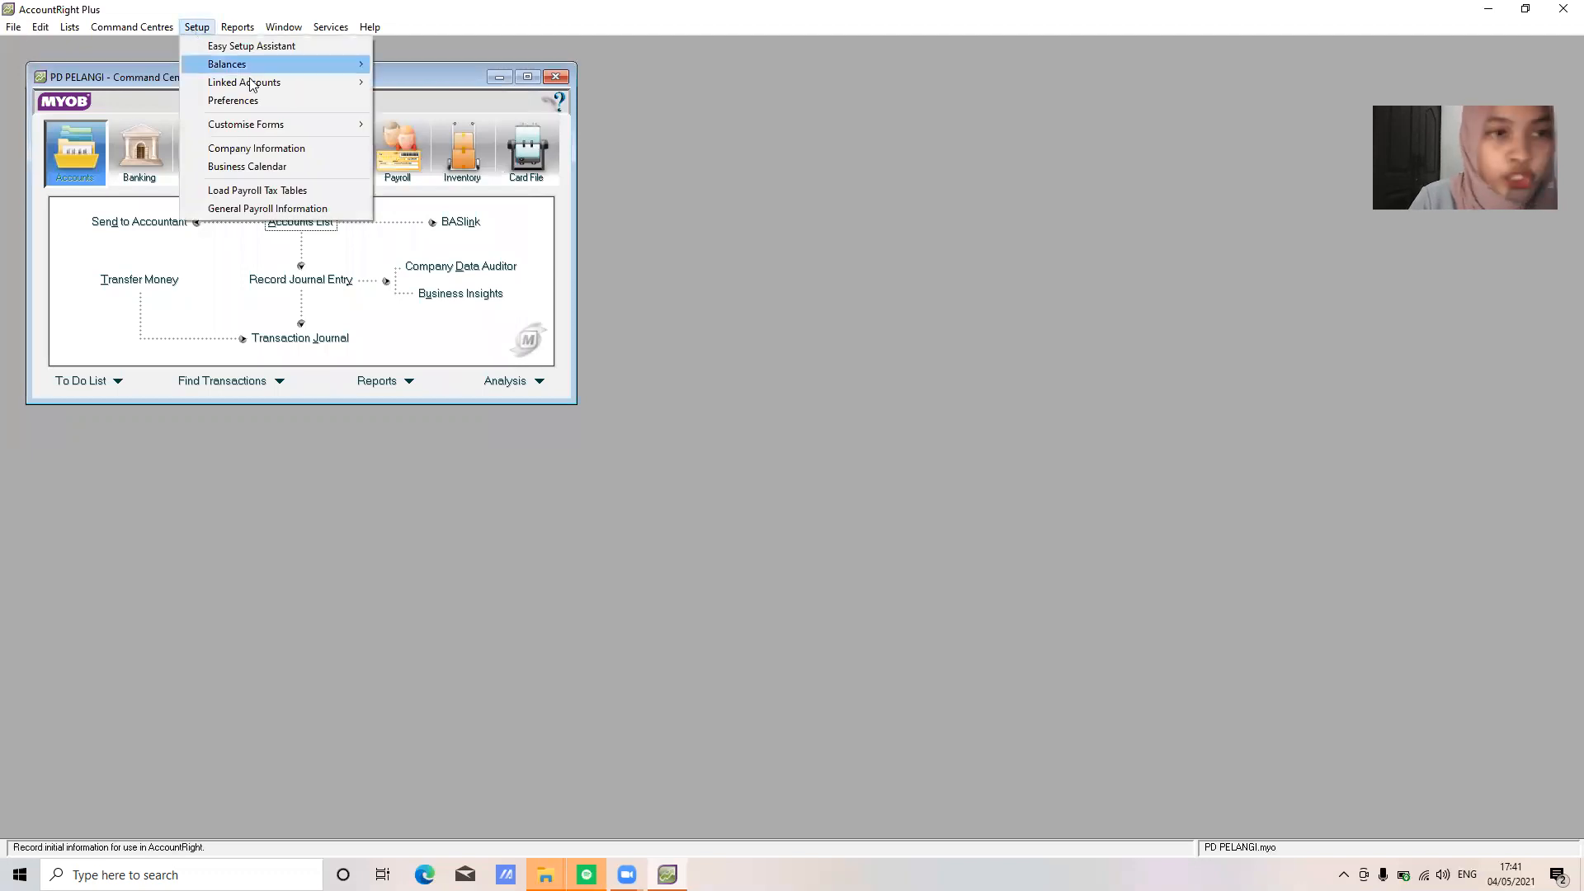
# In Purchases linked accounts, set payables to 2-1100 Account Payable and bill payments to 1-1100 Cash In Bank
pyautogui.moveTo(272, 82)
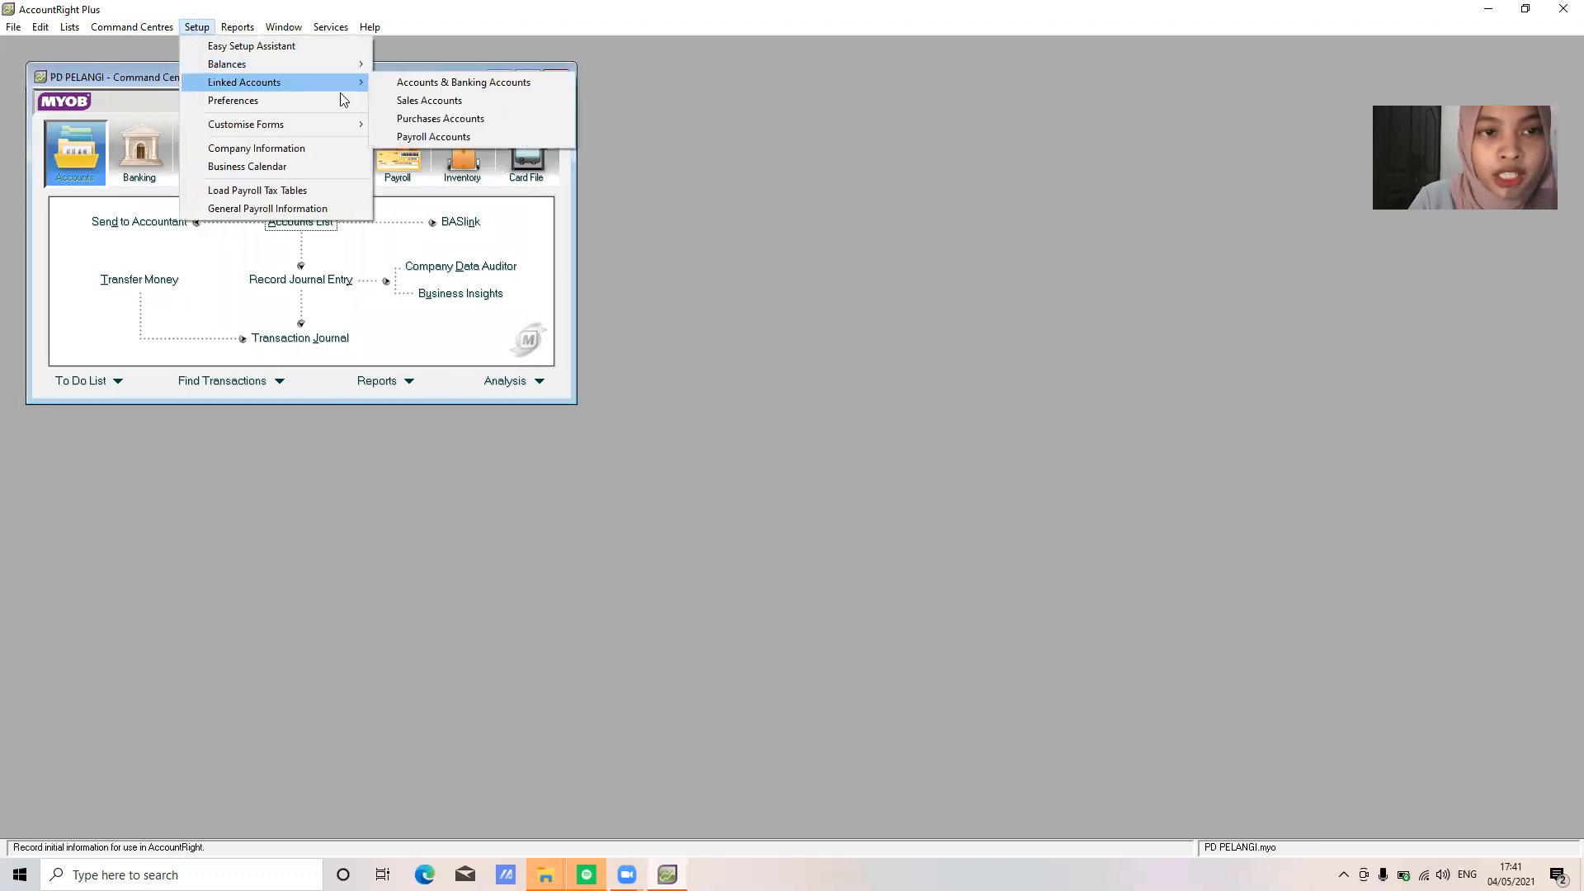
pyautogui.click(420, 120)
pyautogui.click(342, 143)
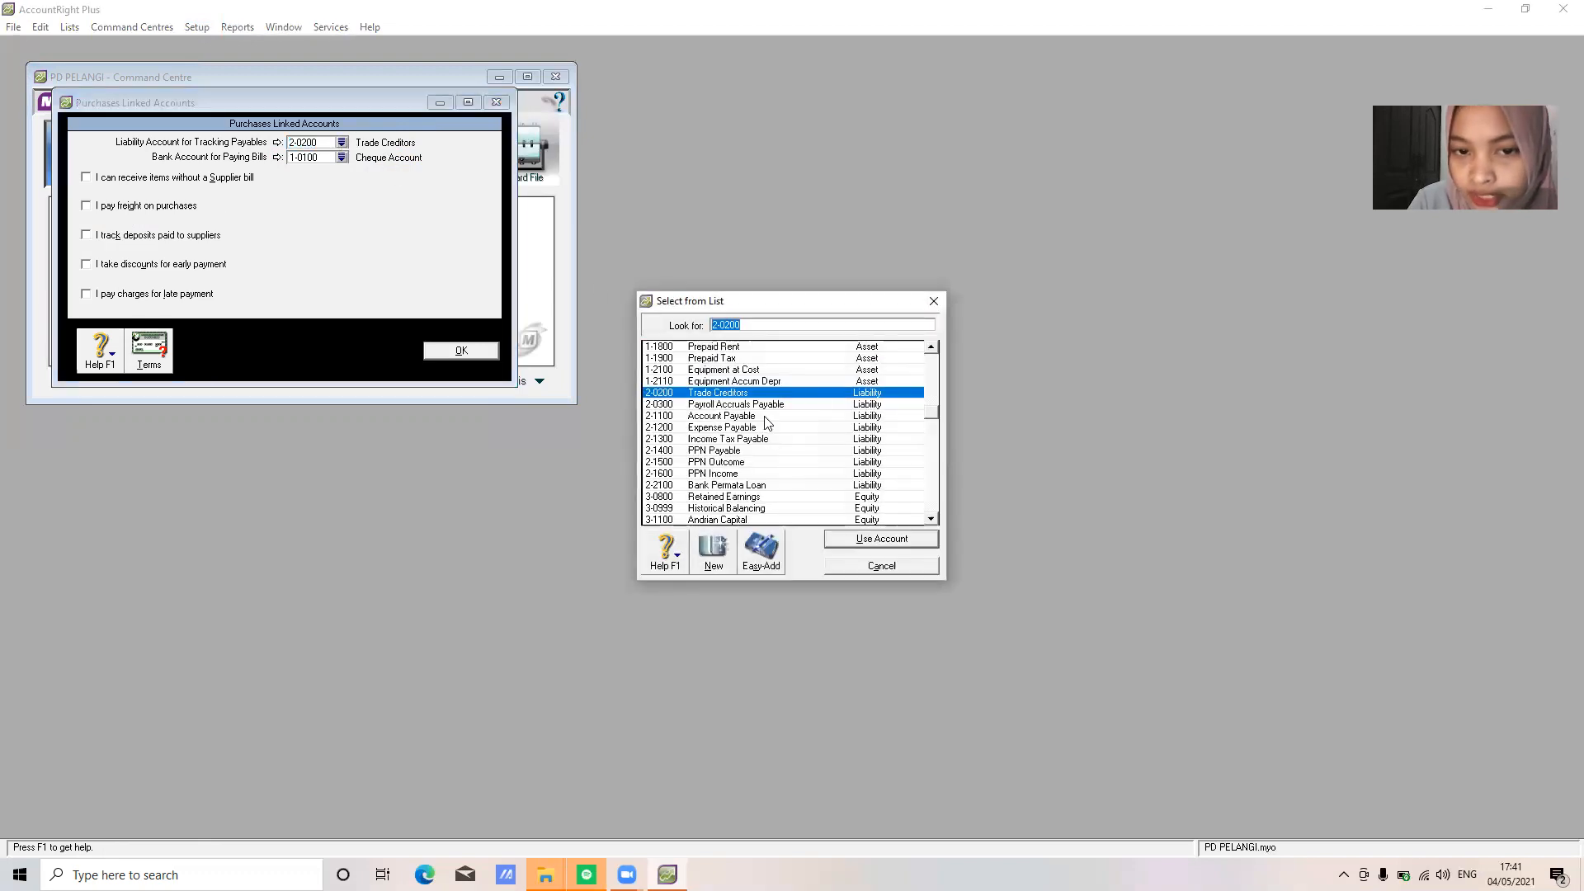
pyautogui.click(767, 417)
pyautogui.click(883, 541)
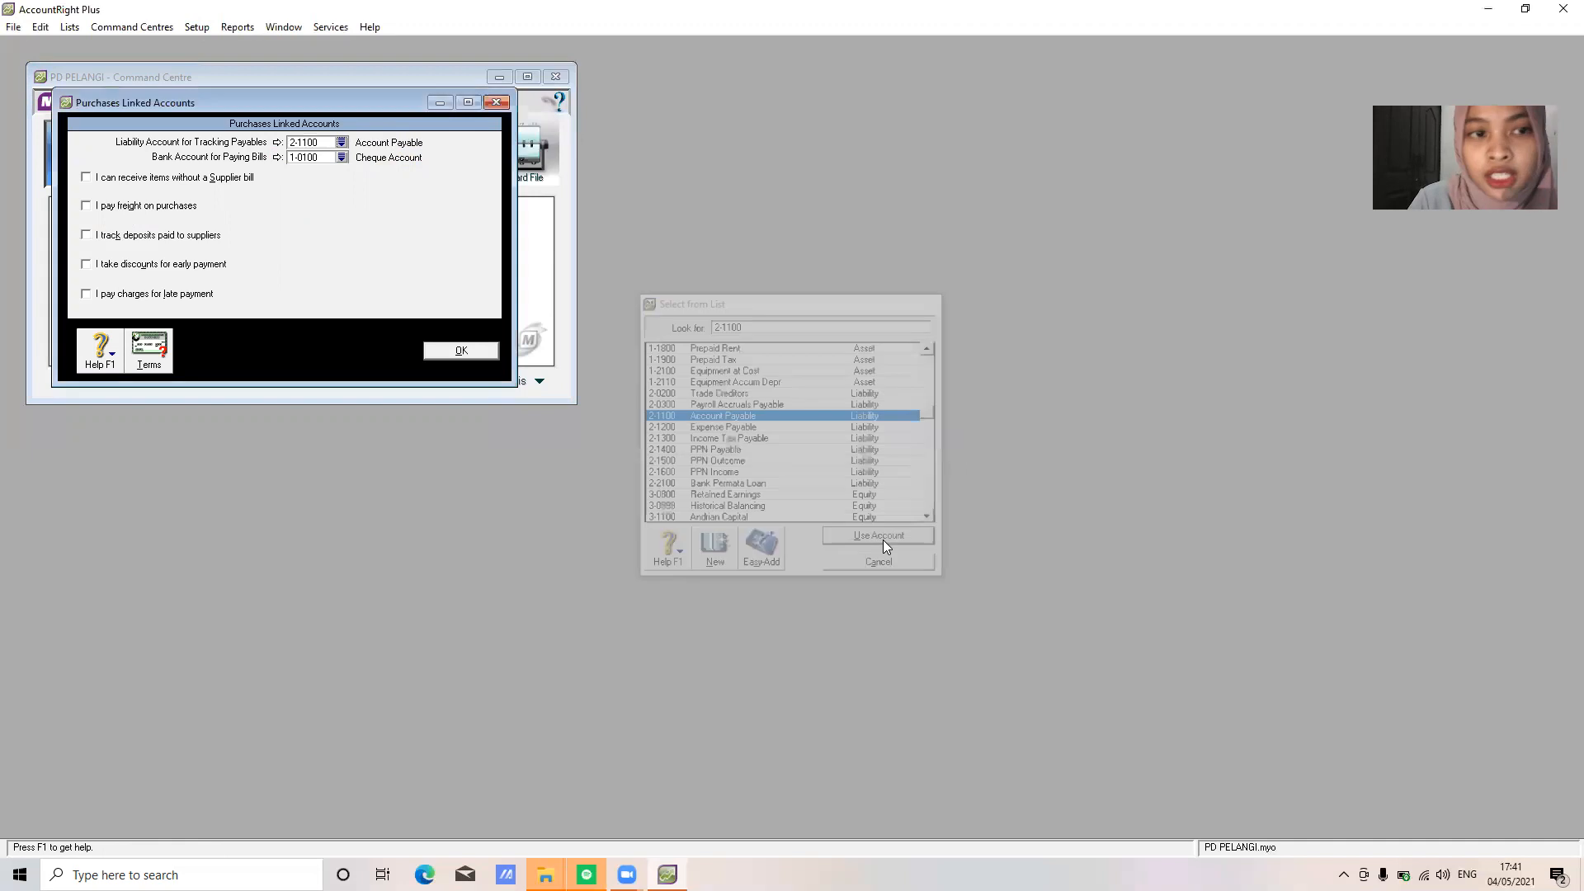
pyautogui.click(342, 157)
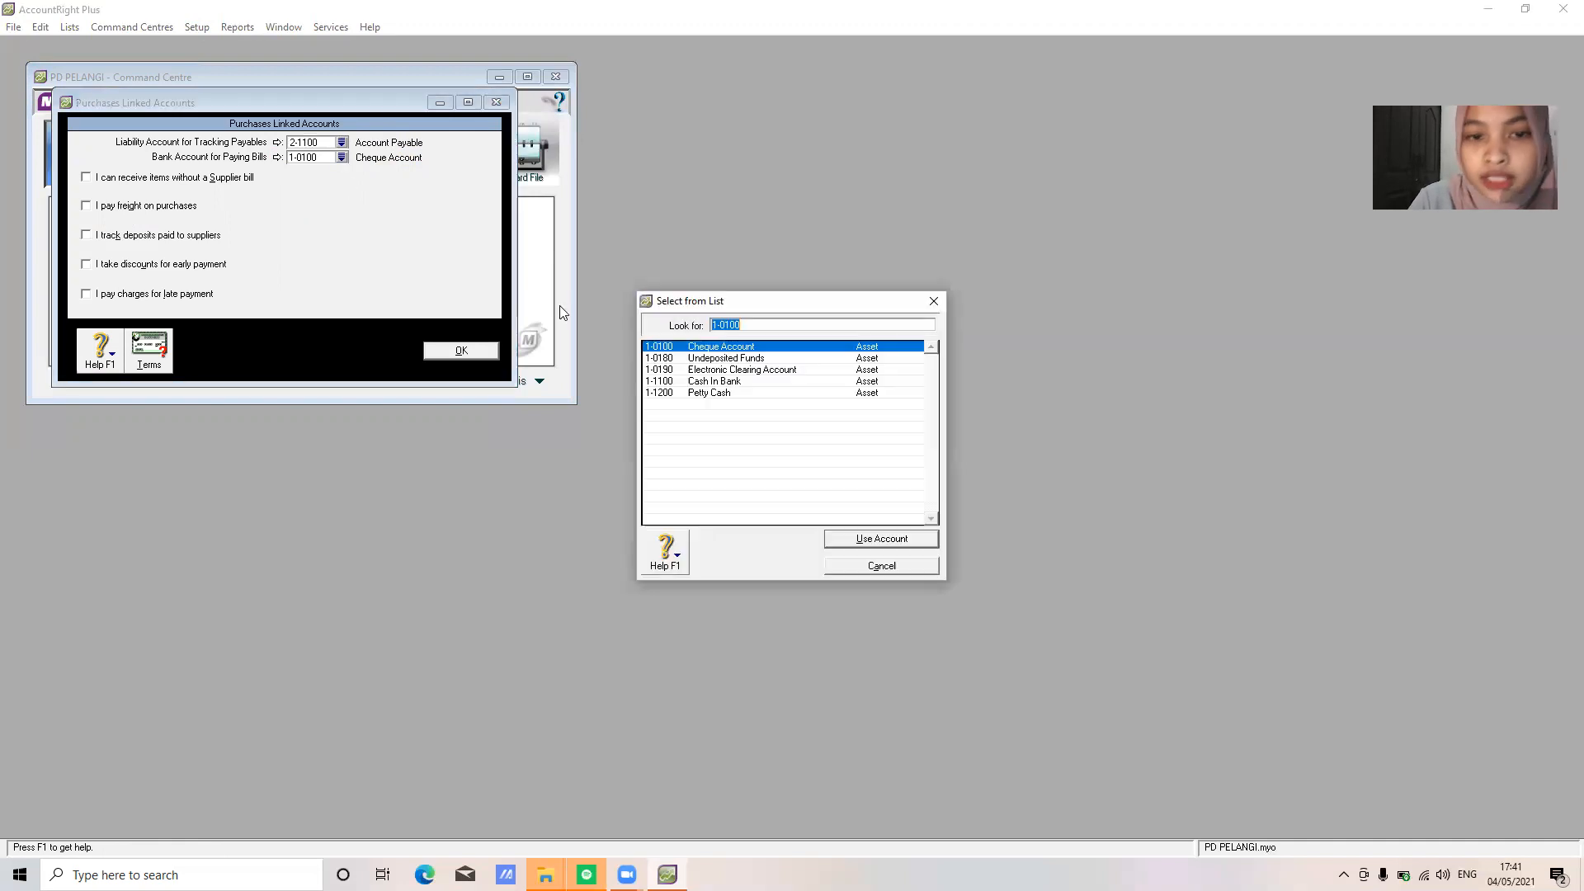
pyautogui.click(731, 382)
pyautogui.click(880, 539)
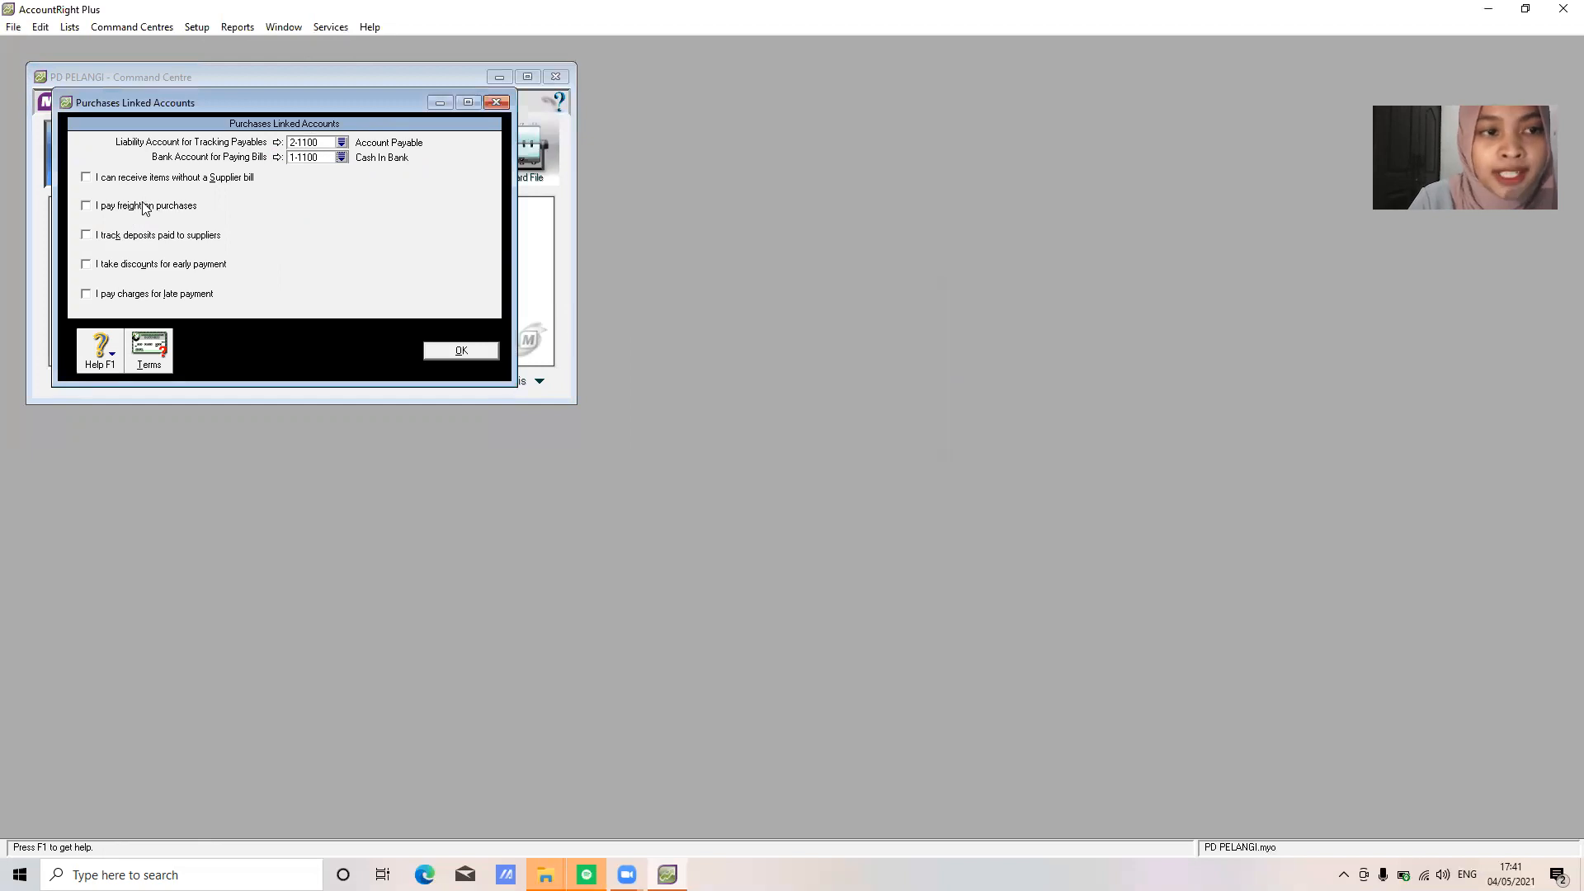
pyautogui.click(462, 351)
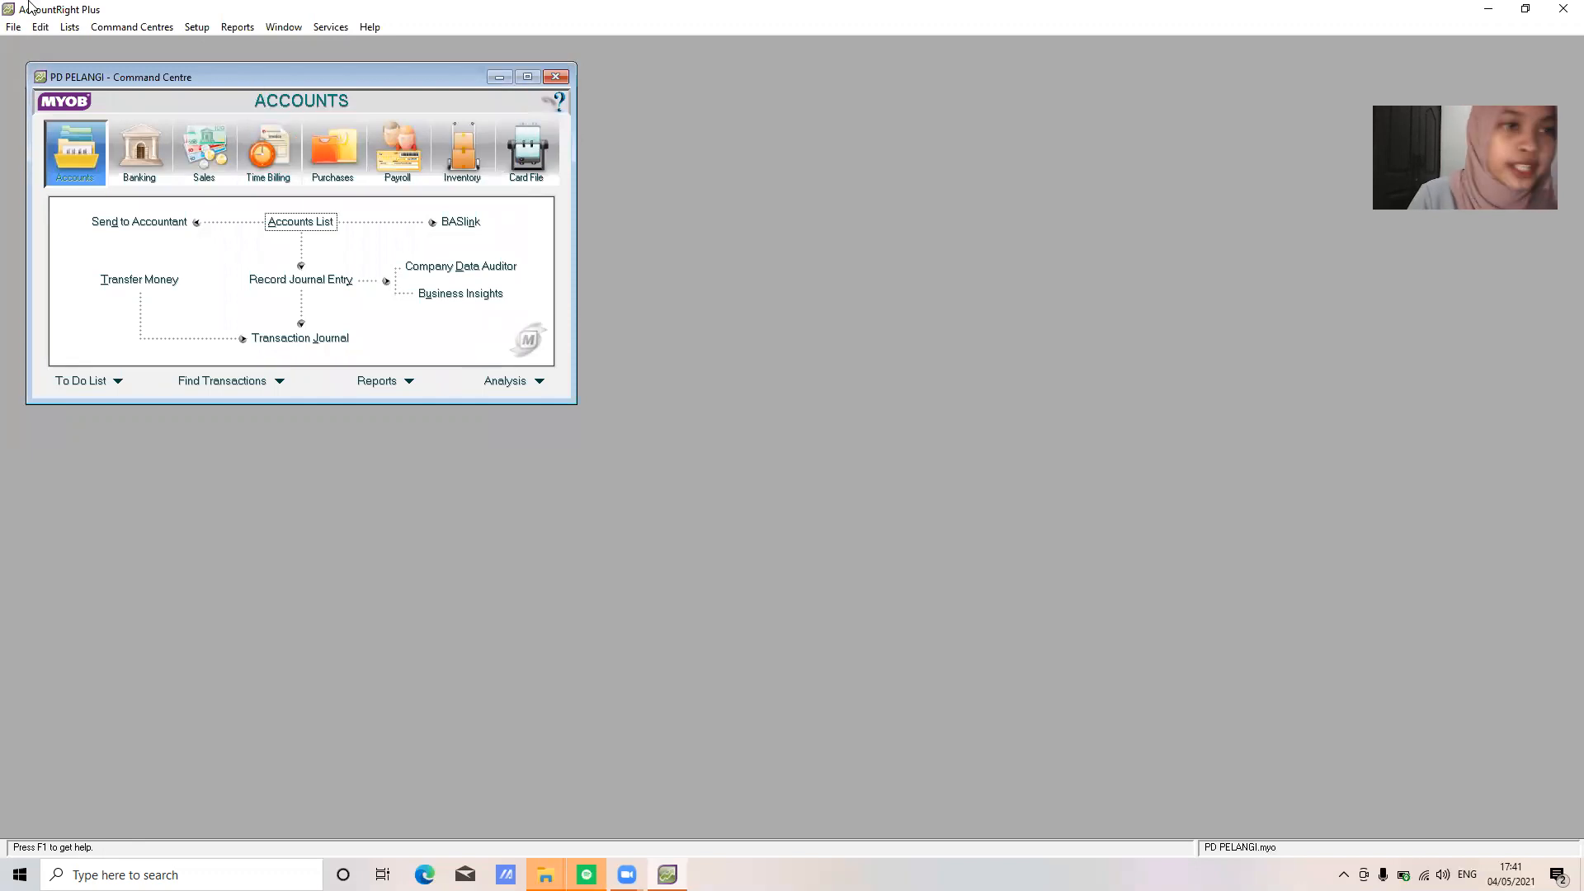
pyautogui.click(195, 31)
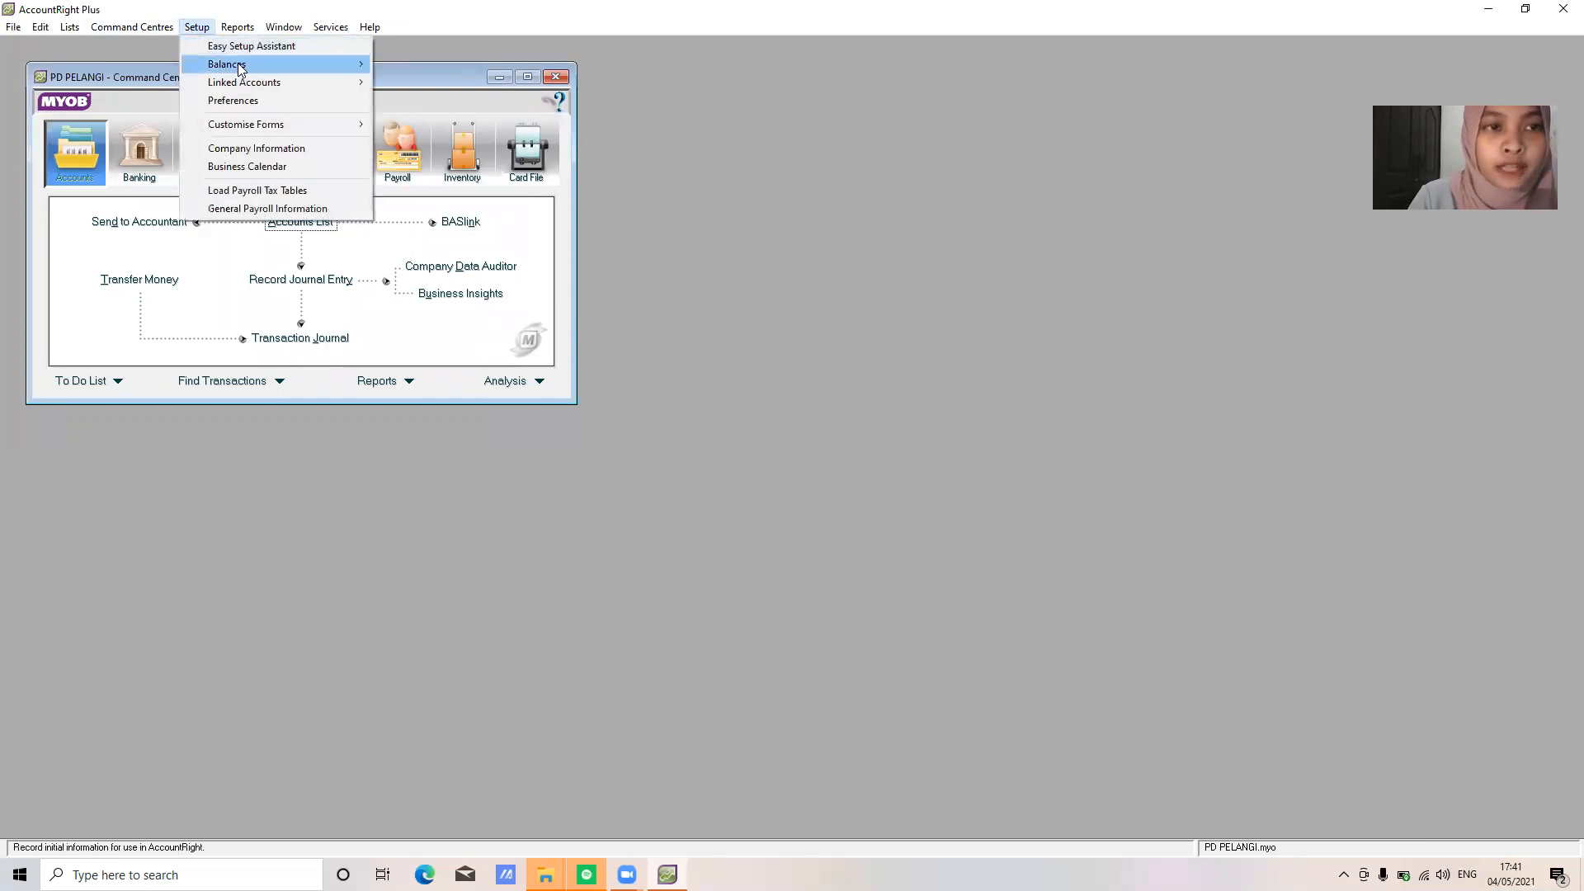
# Open Setup > Balances > Account Opening Balances and maximize the window
pyautogui.moveTo(334, 64)
pyautogui.click(408, 66)
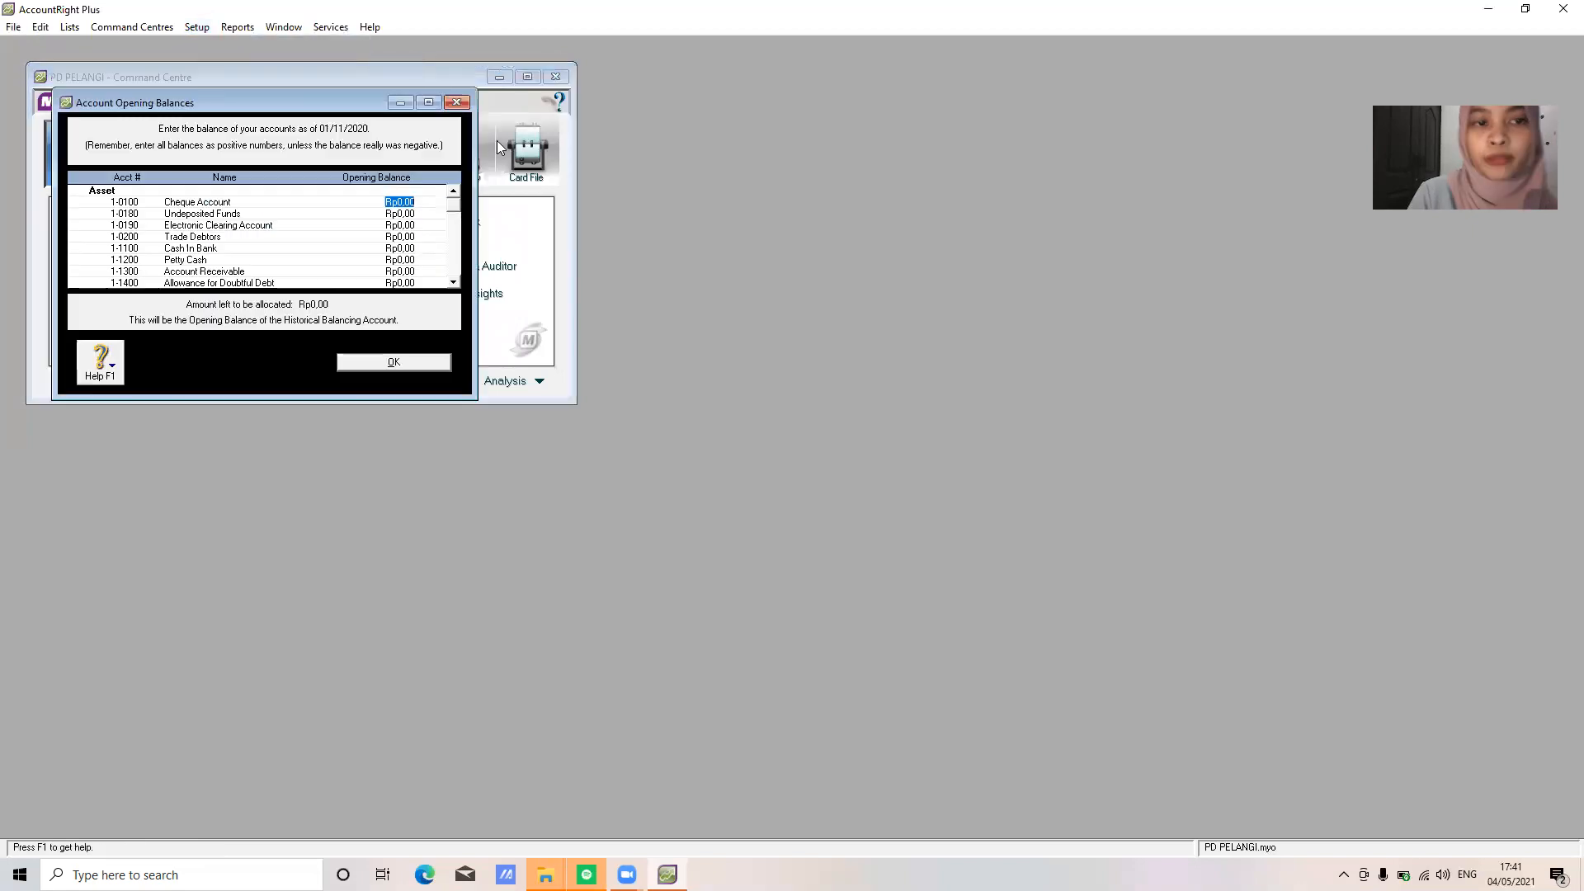
pyautogui.click(428, 103)
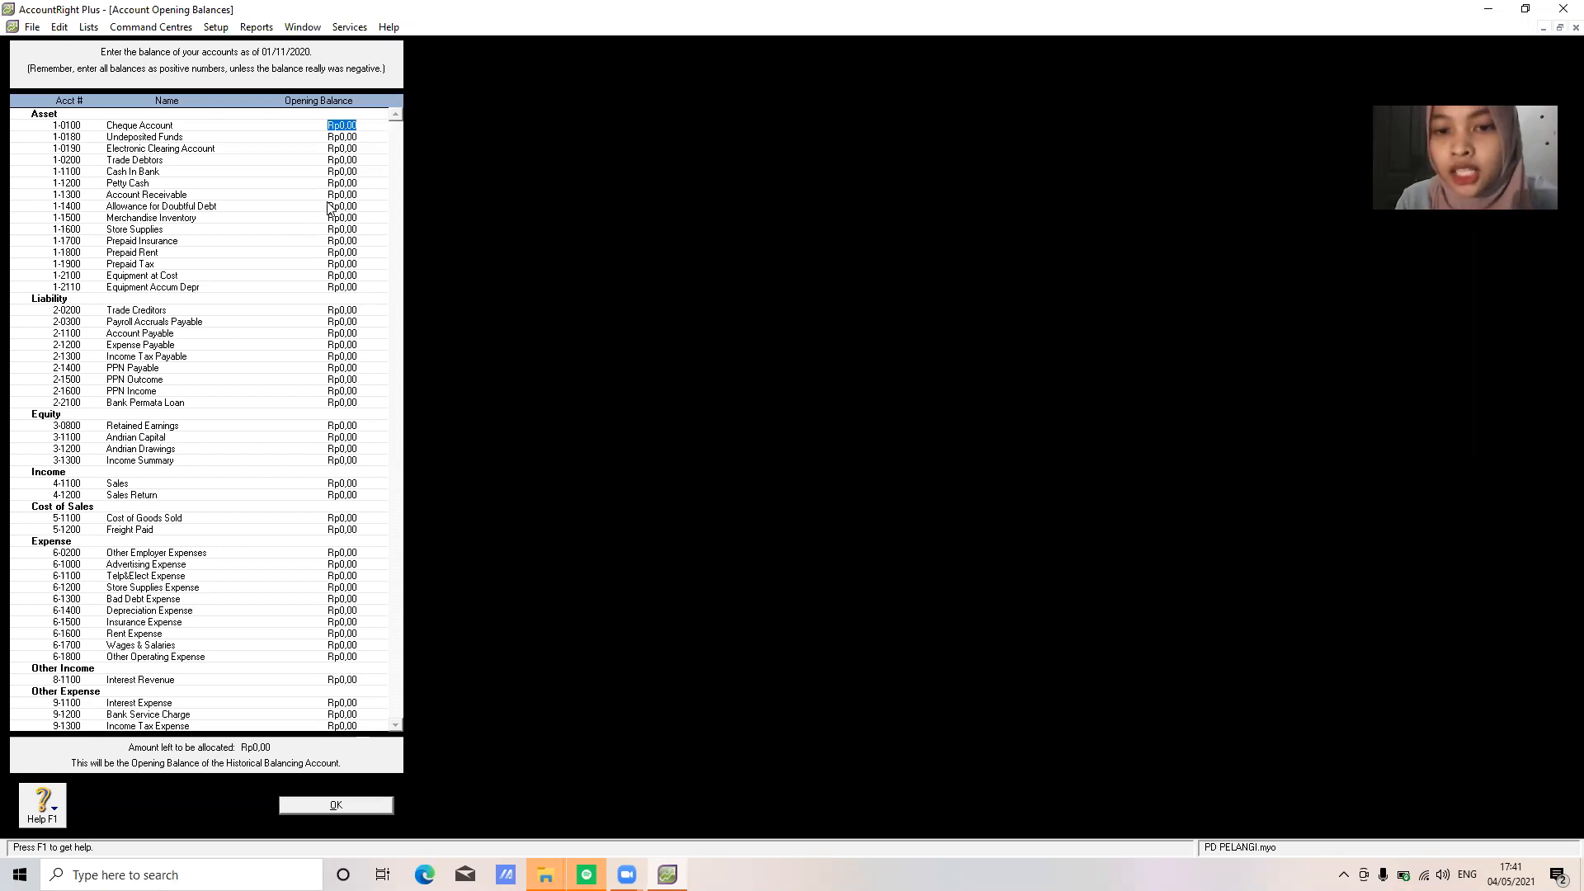
# Enter opening balances: Cash In Bank 21250000, Petty Cash 9500000, Account Receivable 85800000, Allowance for Doubtful Debt -11.800.000
pyautogui.press('Down')
pyautogui.press('Down')
pyautogui.press('Down')
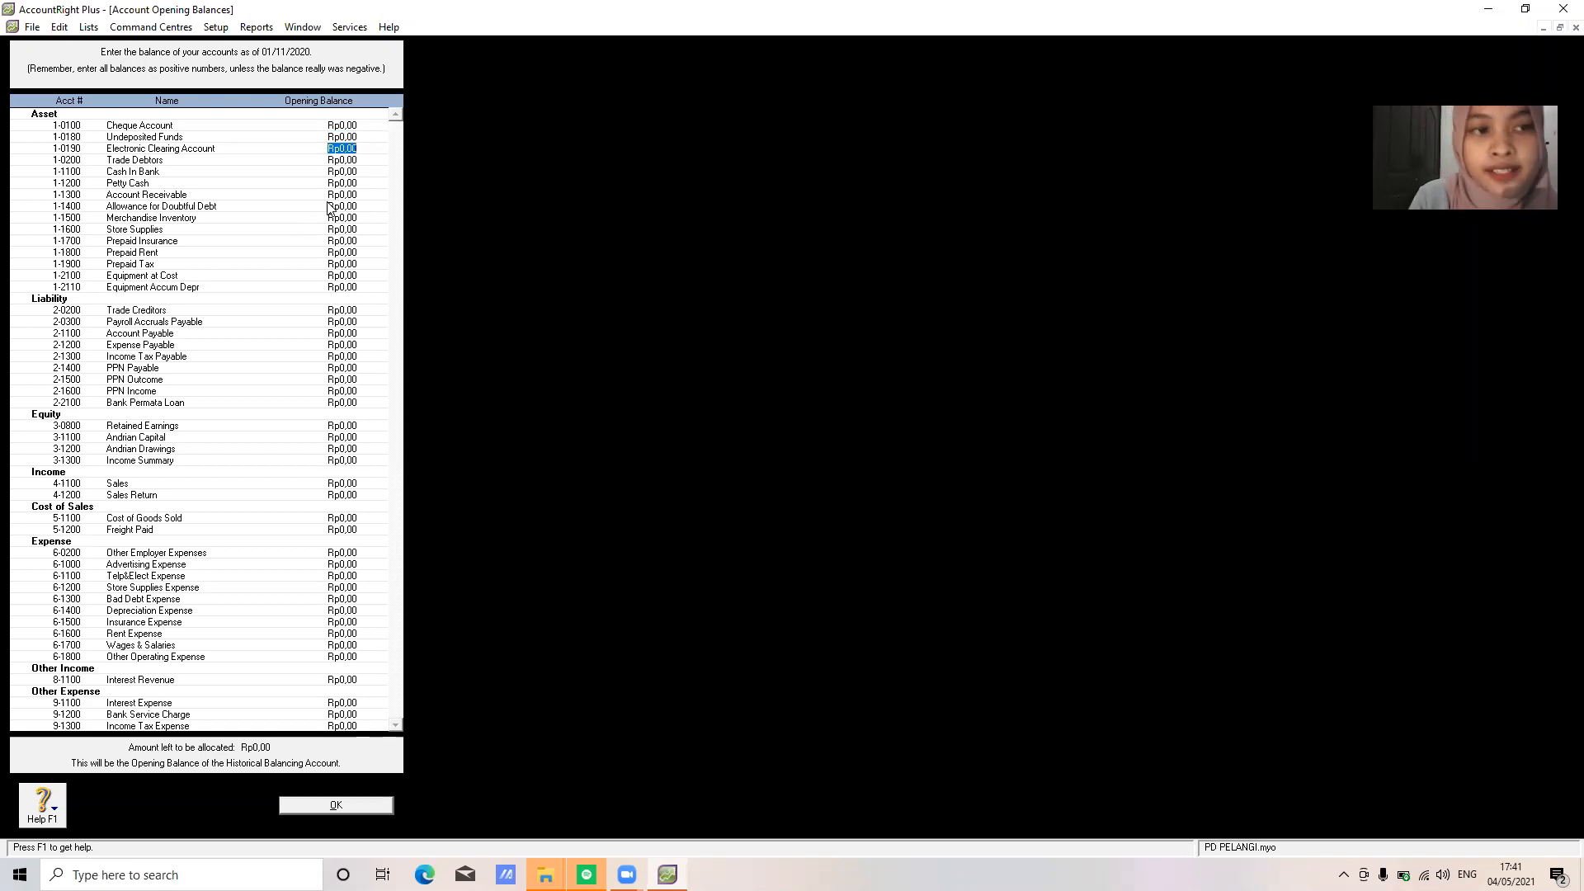
pyautogui.press('Down')
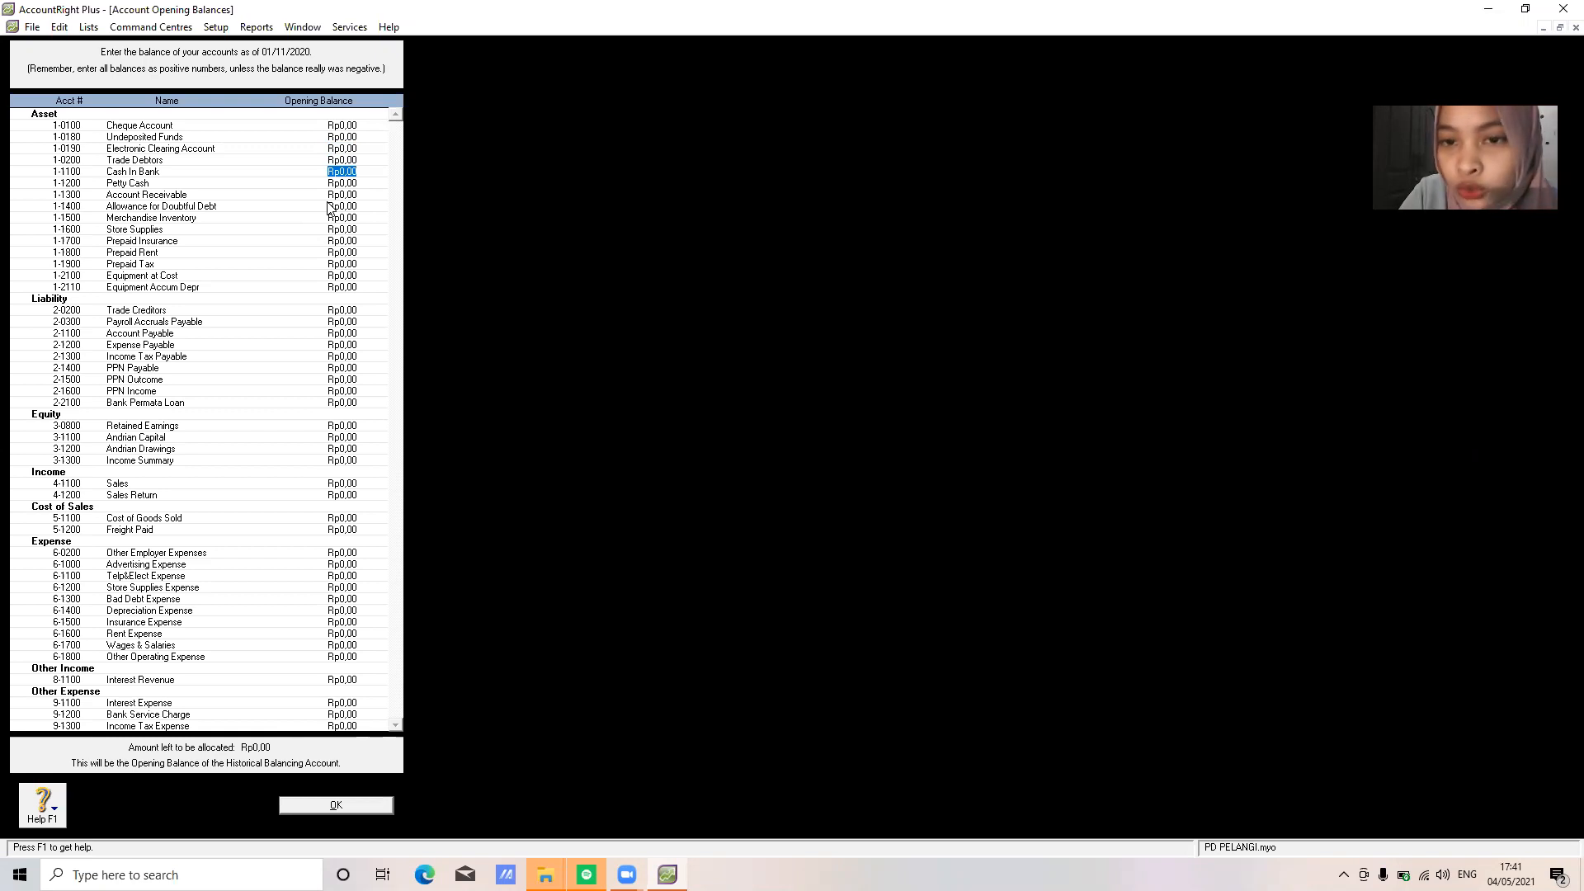
pyautogui.write('2')
pyautogui.write('1250000')
pyautogui.press('Tab')
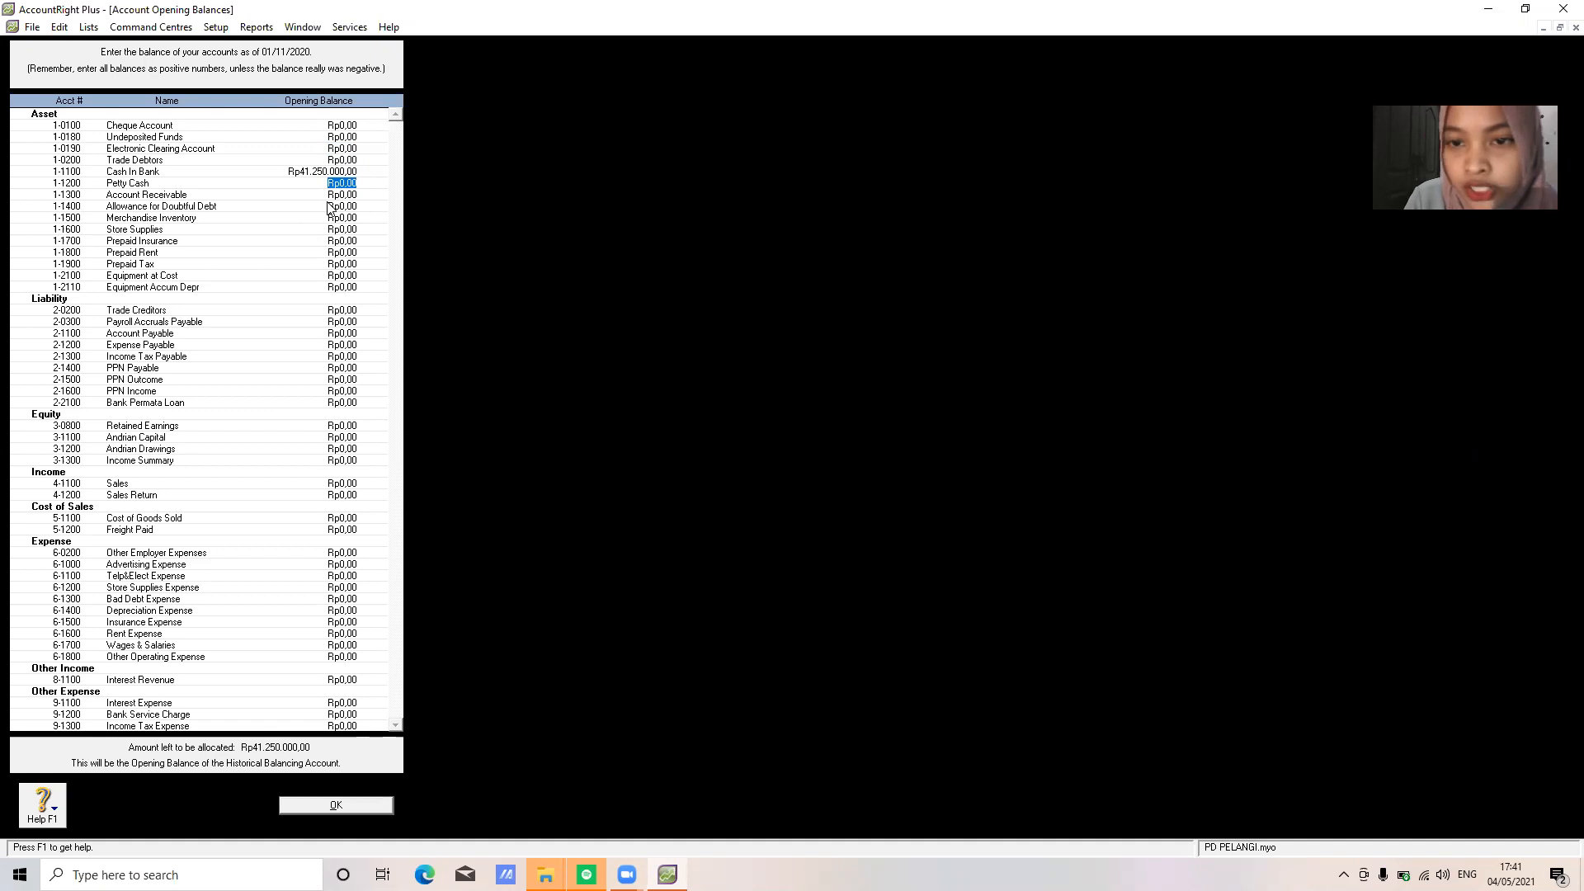
pyautogui.write('9500000')
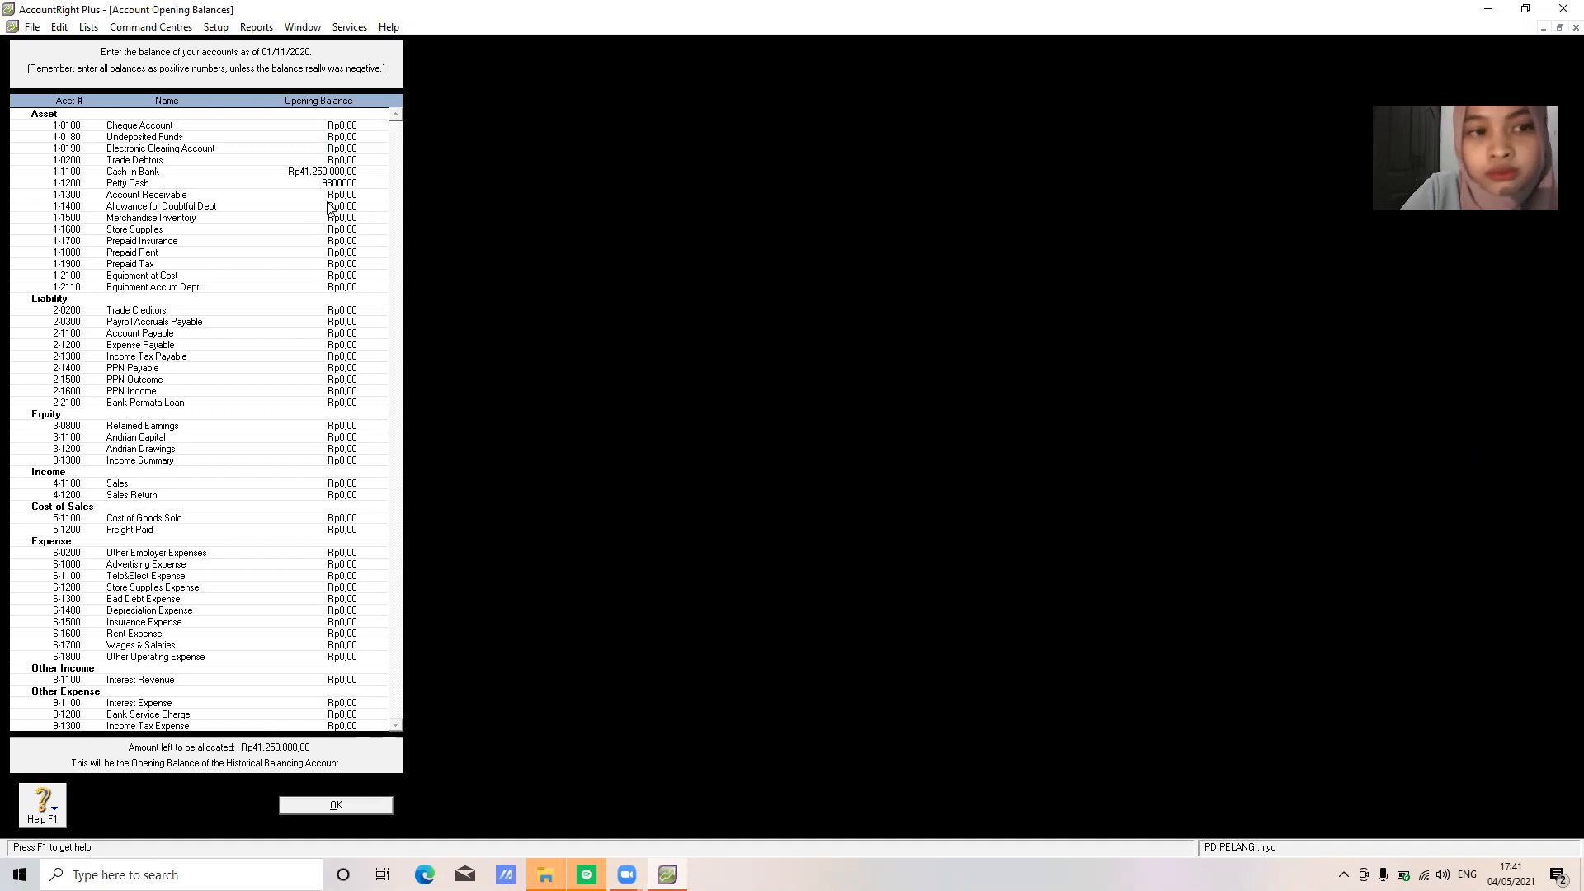
pyautogui.press('Tab')
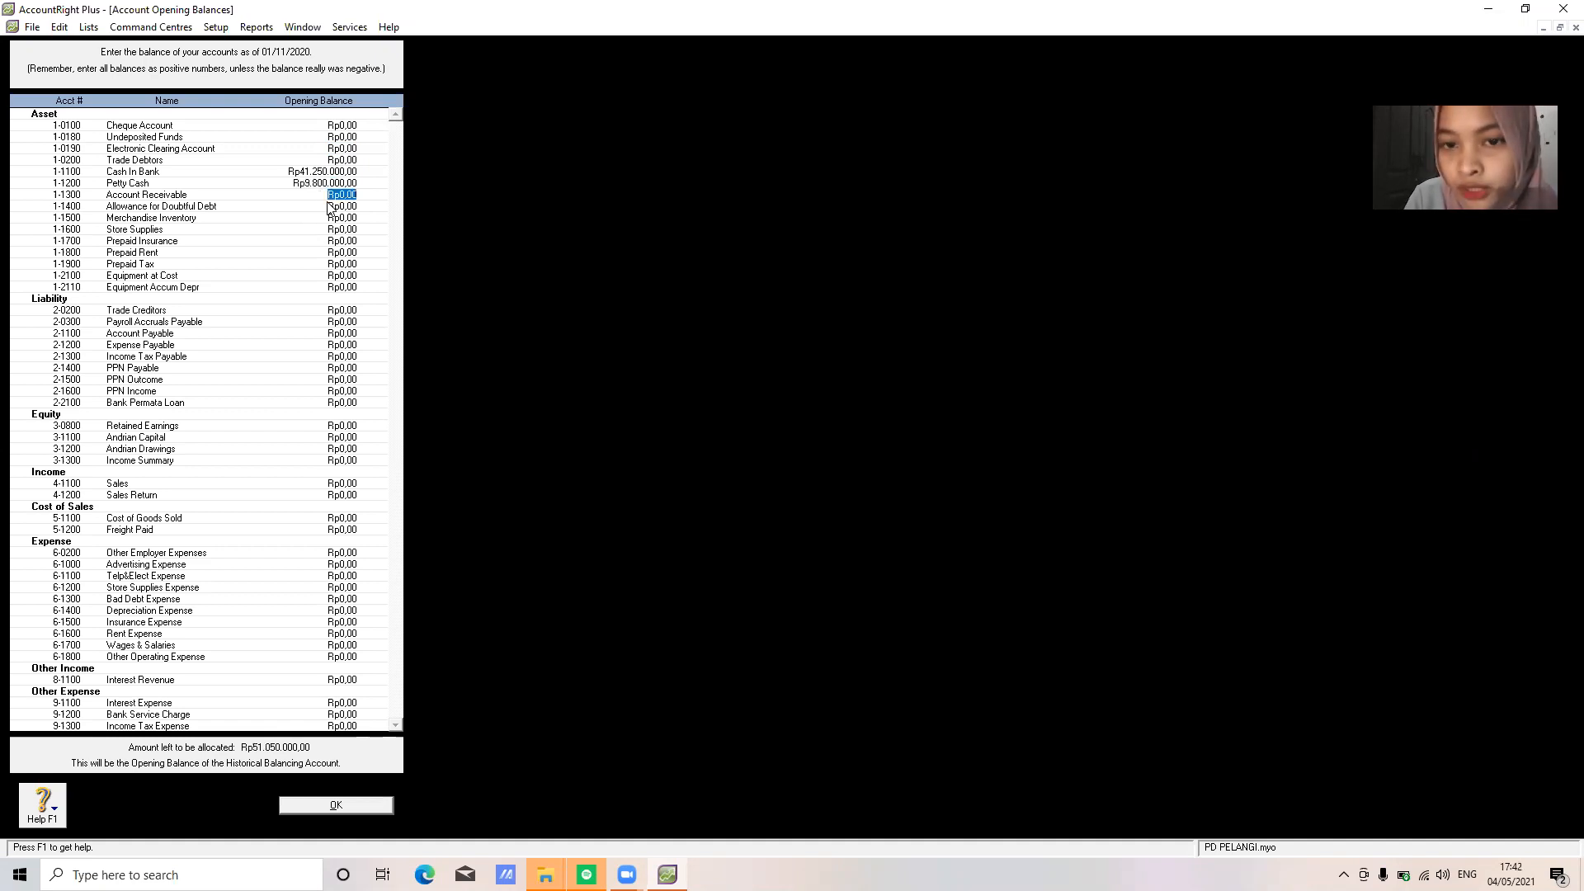
pyautogui.write('85800000')
pyautogui.press('Tab')
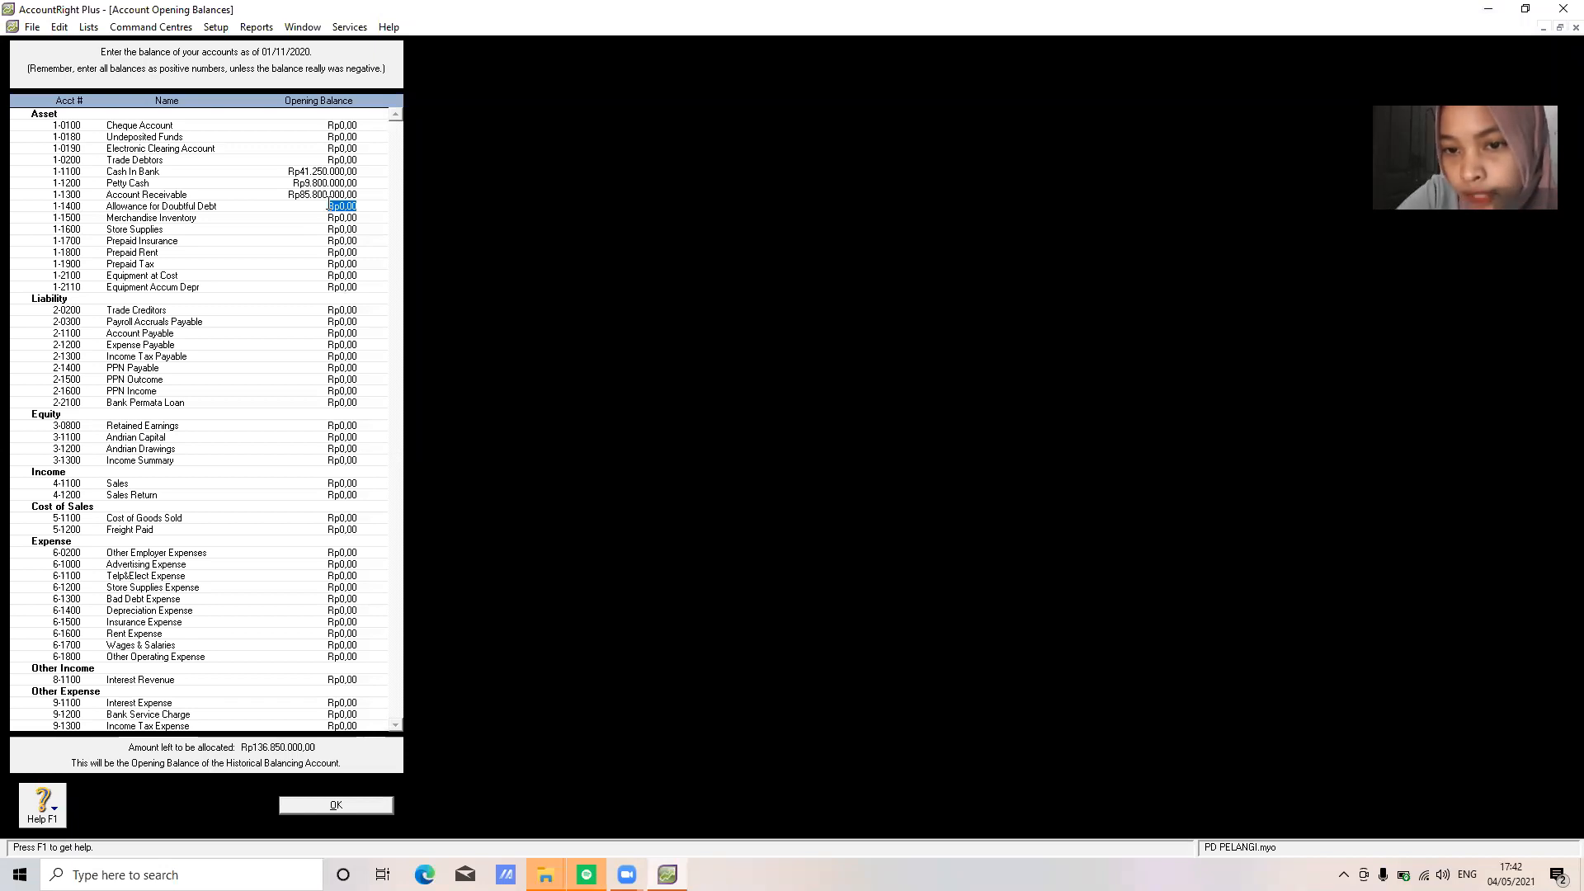
pyautogui.write('-Rp11.800.')
pyautogui.write('000')
pyautogui.press('Tab')
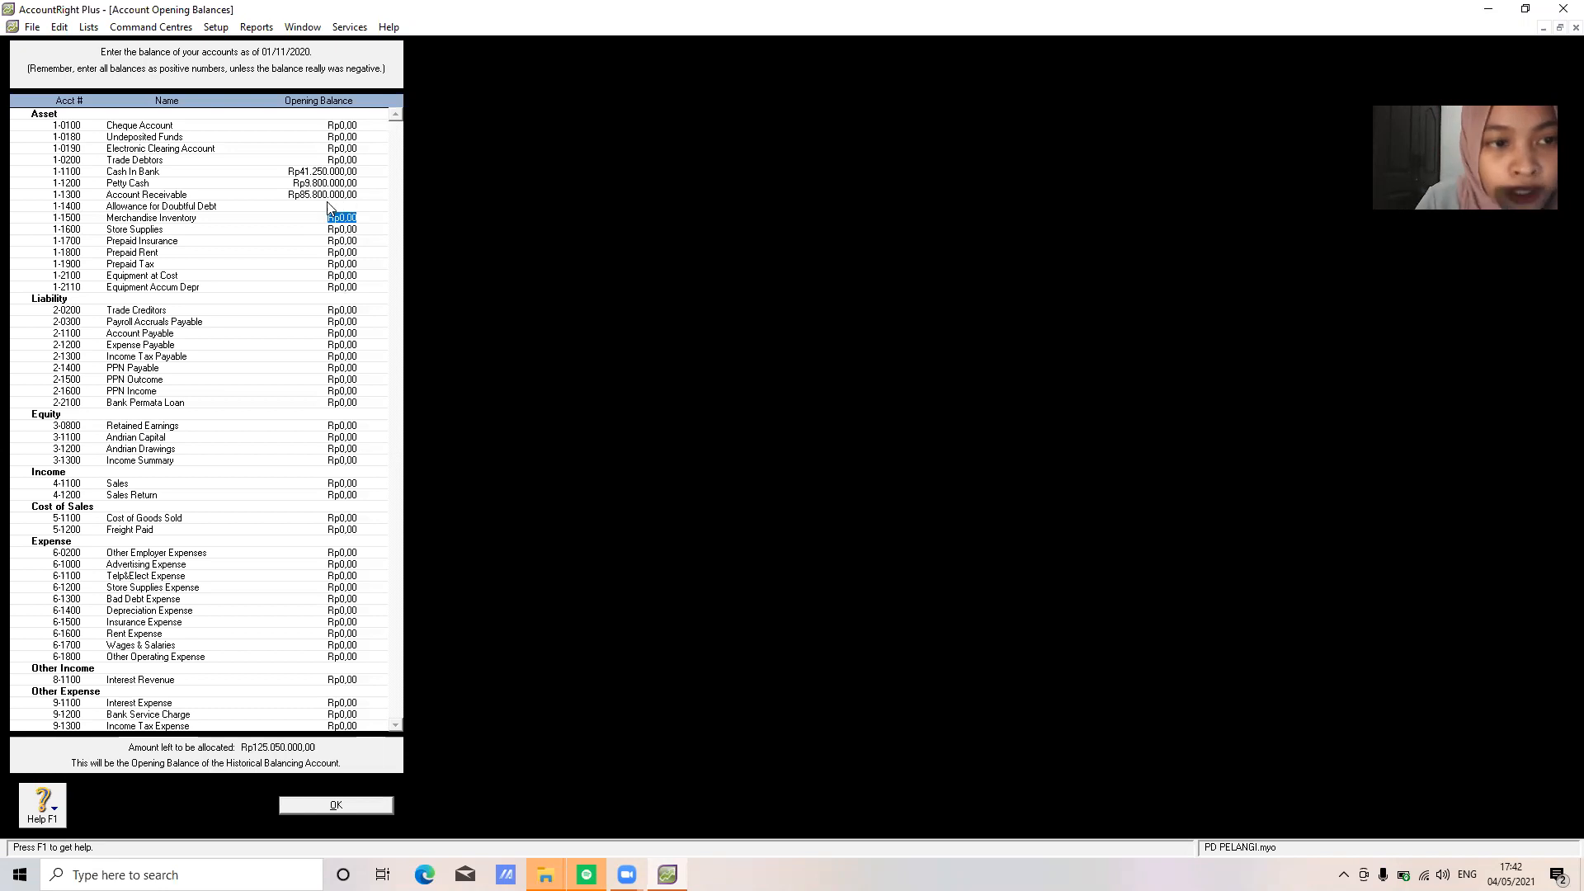
# Enter Merchandise Inventory 520000000, Store Supplies 98, Prepaid Insurance 15300000, Prepaid Rent 21300000, Prepaid Tax 15.000.000
pyautogui.write('5')
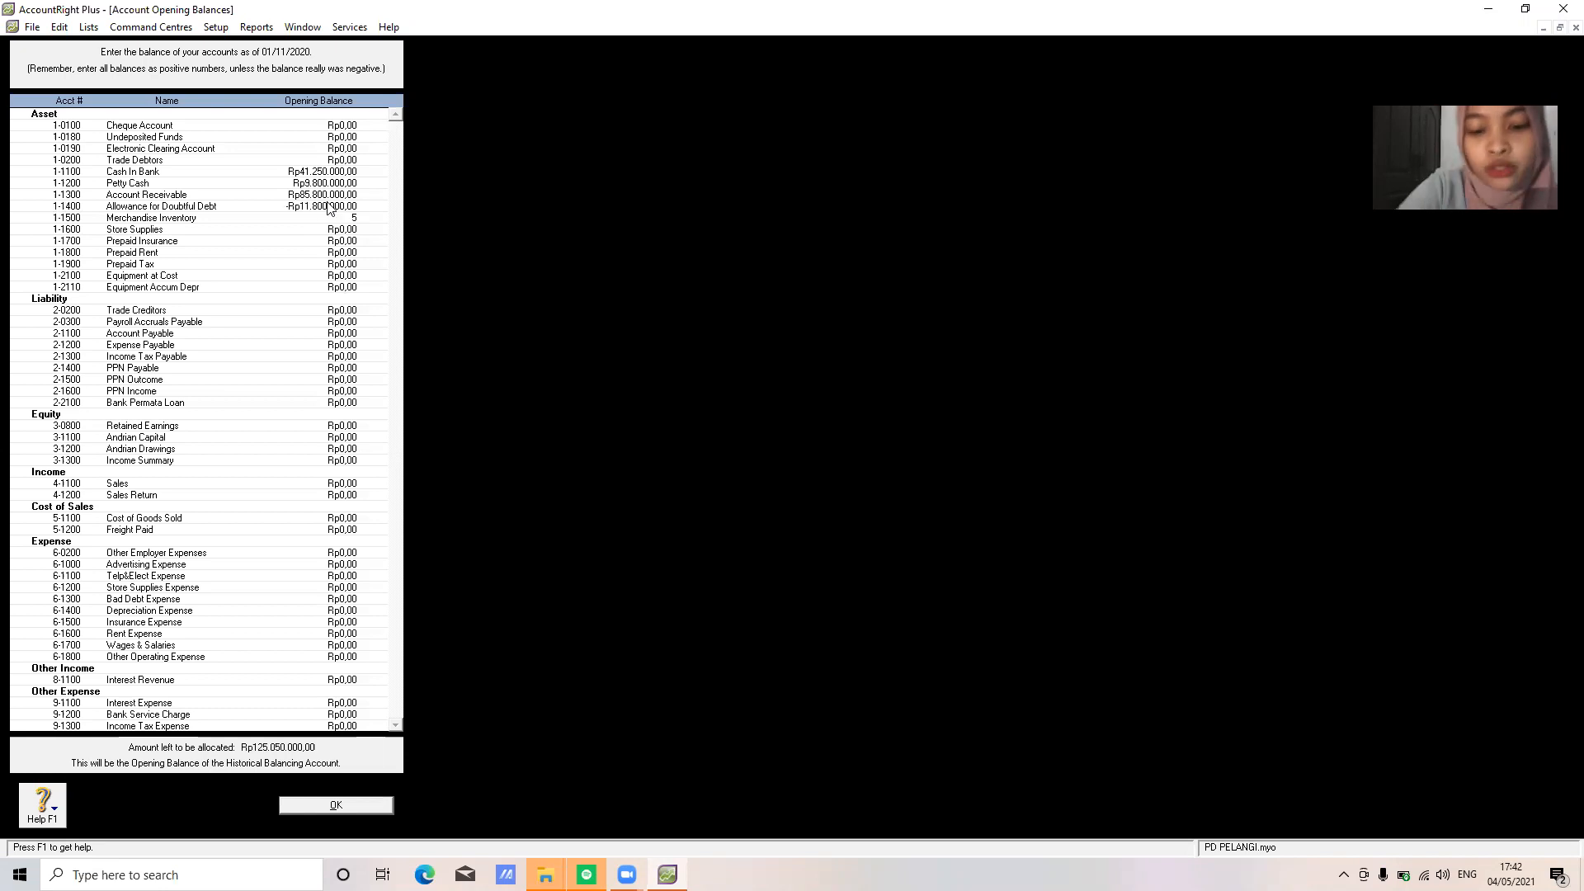
pyautogui.write('20000000')
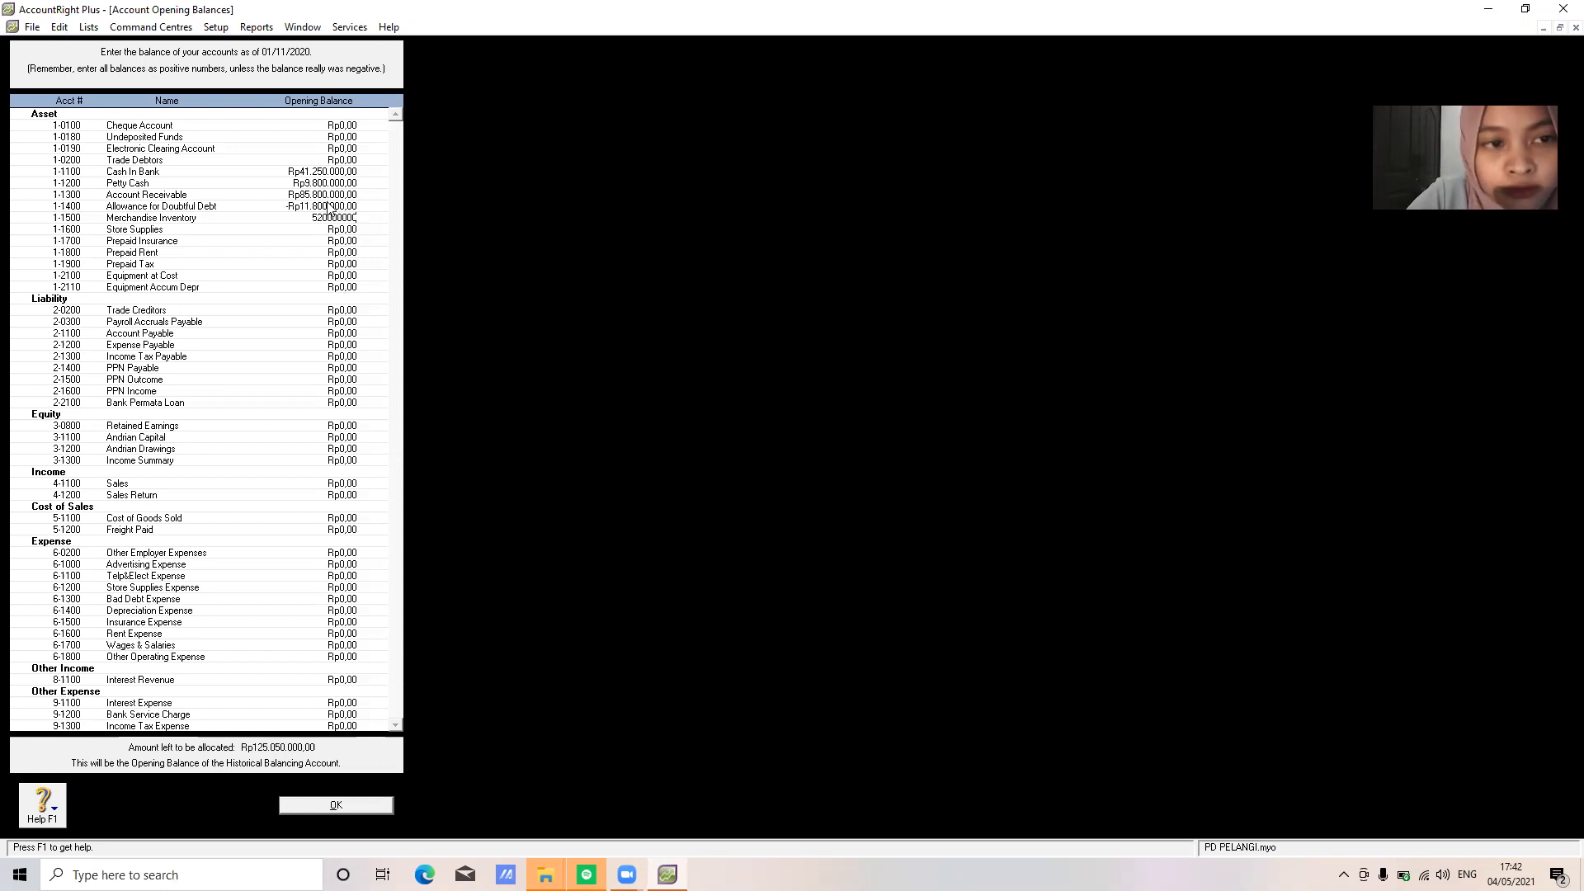
pyautogui.press('Tab')
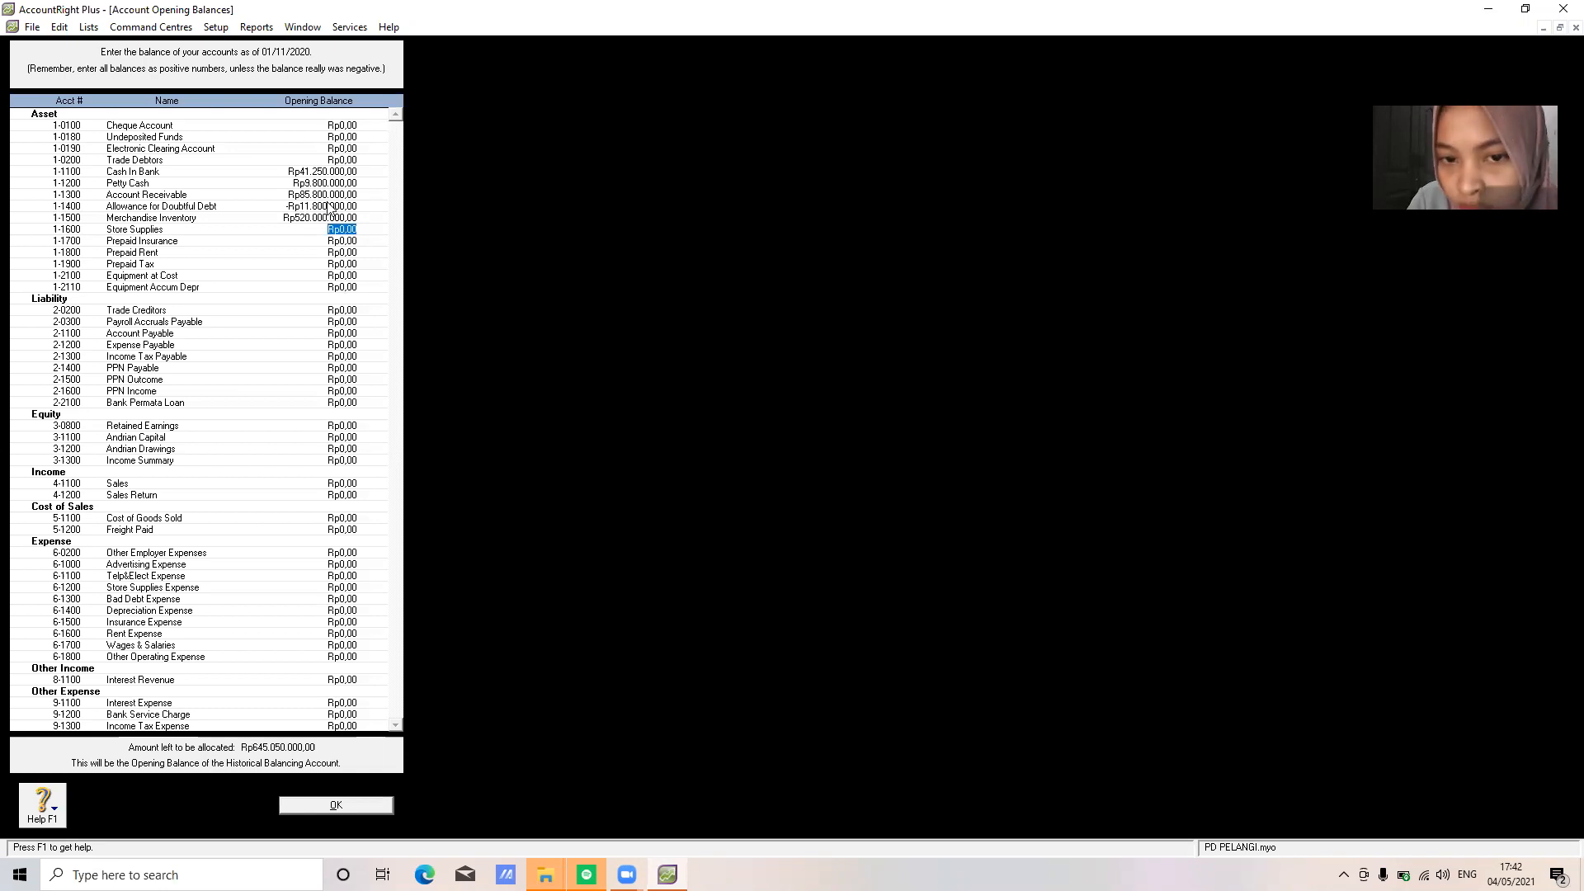
pyautogui.write('9800000')
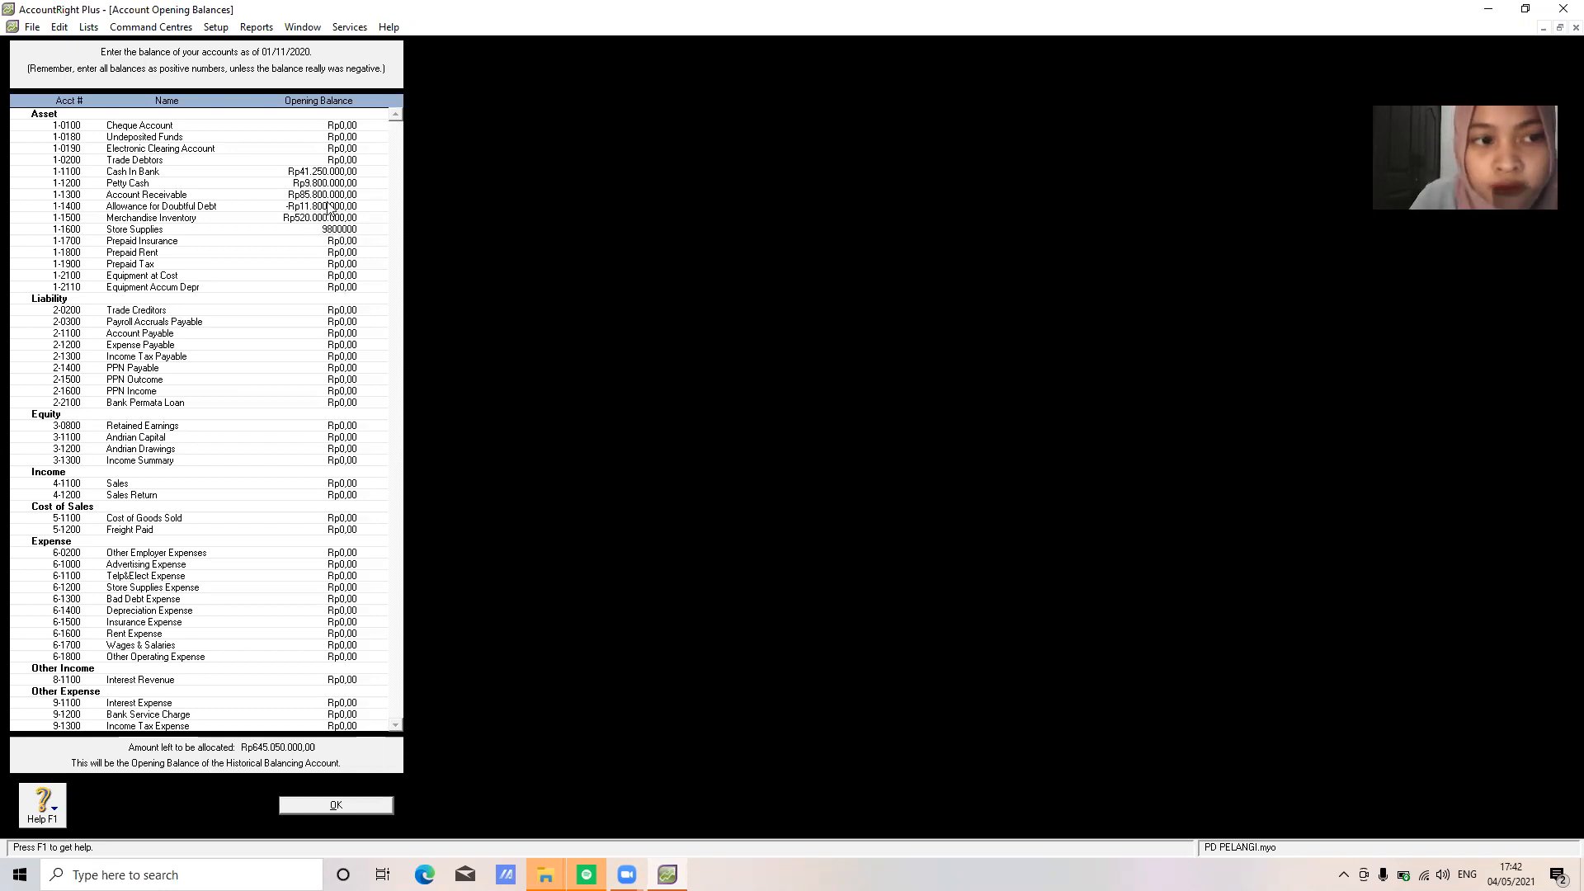
pyautogui.press('Tab')
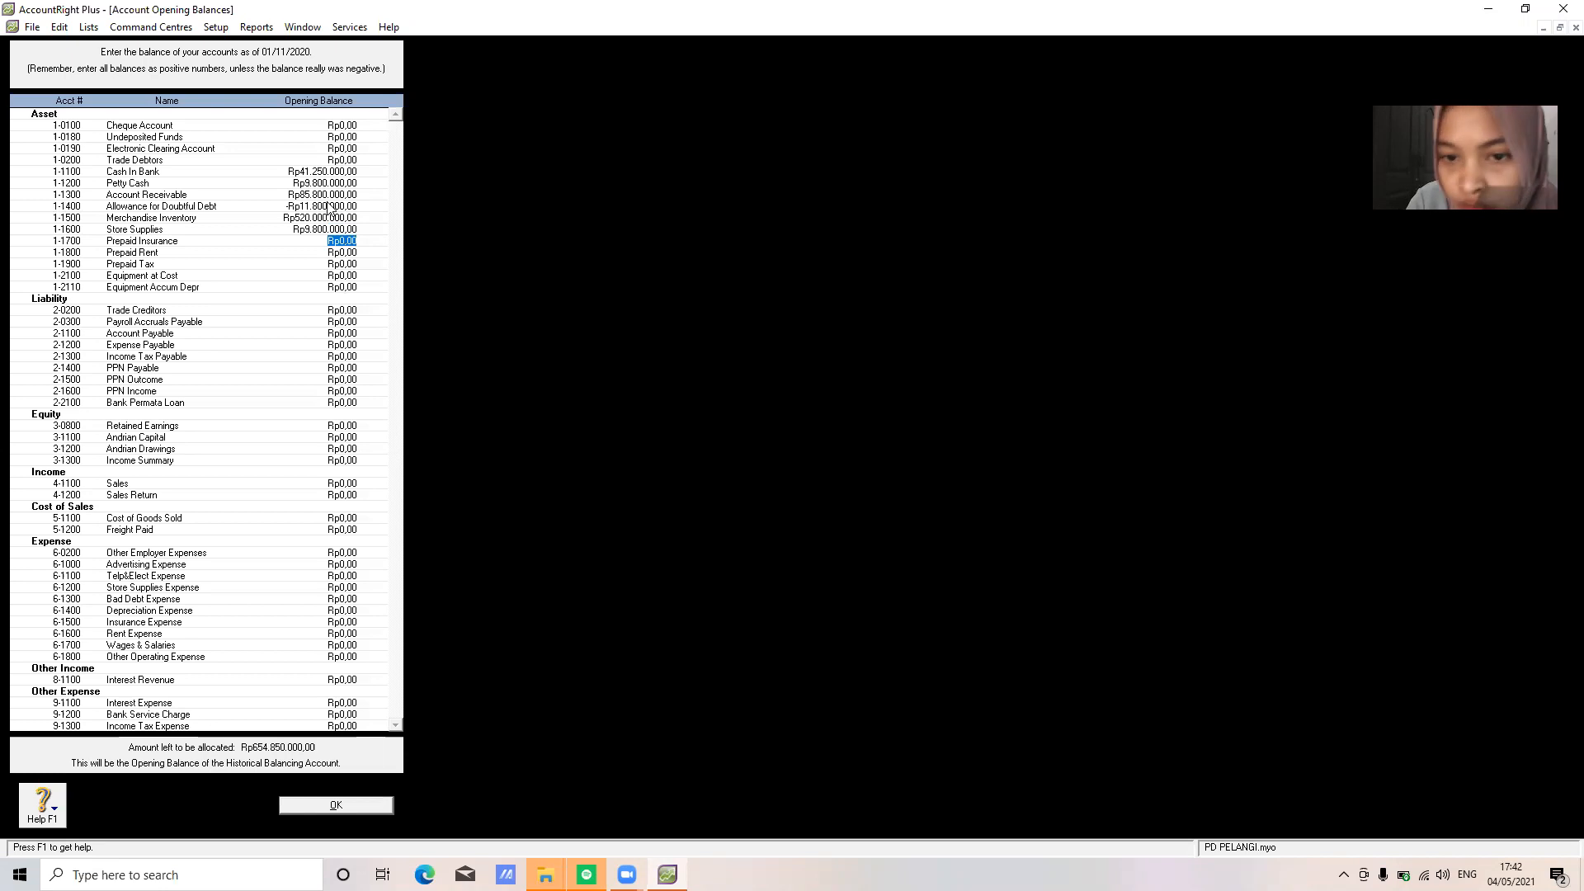
pyautogui.write('1')
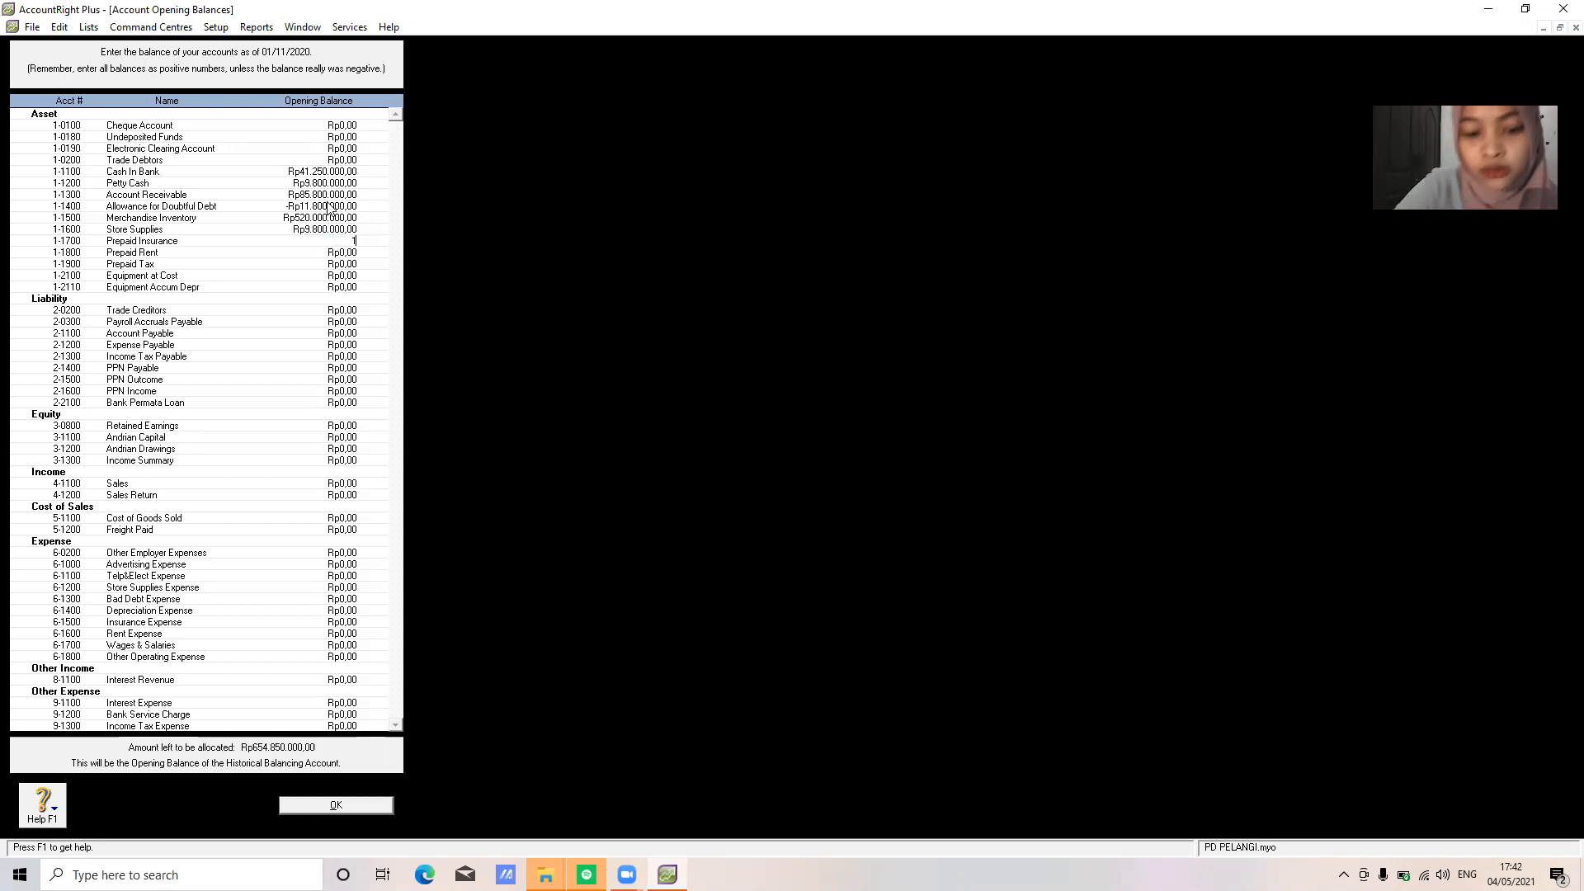
pyautogui.write('5300000')
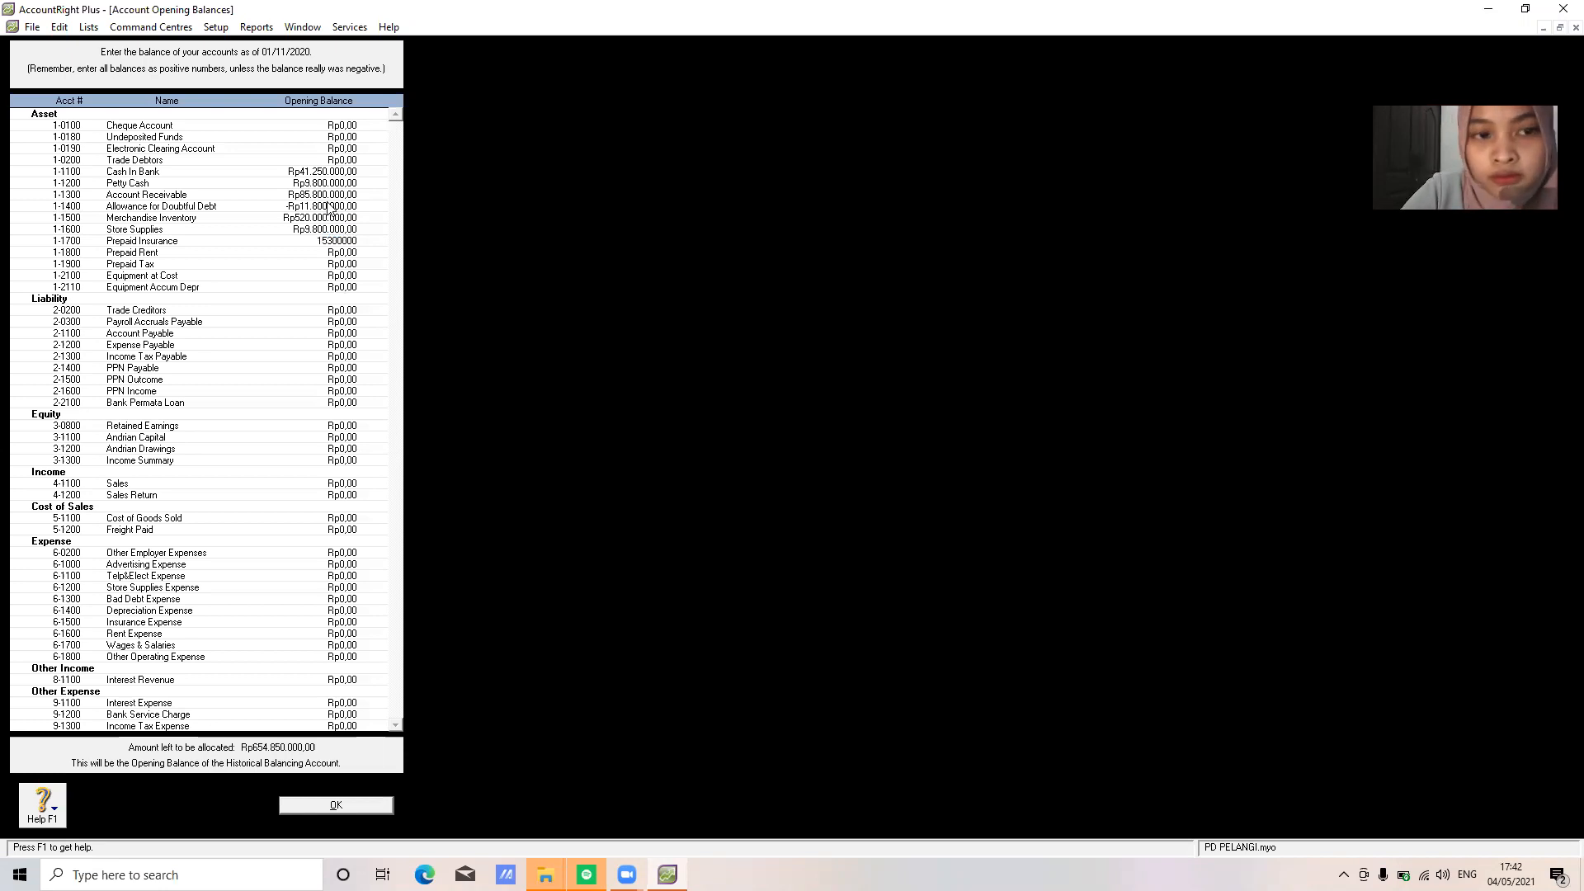
pyautogui.press('Tab')
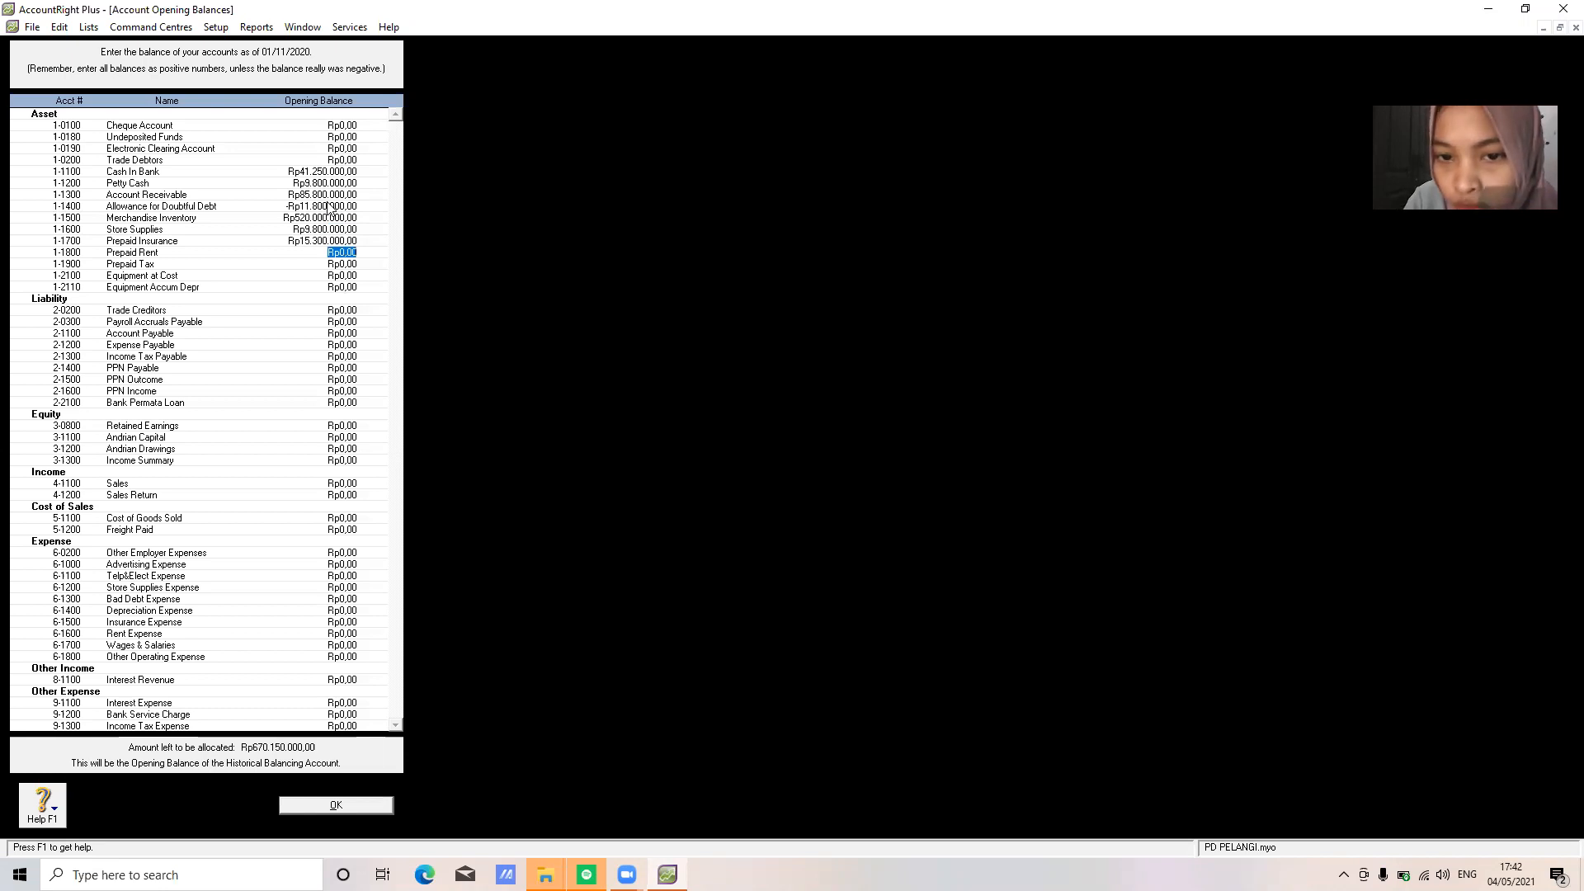
pyautogui.write('15')
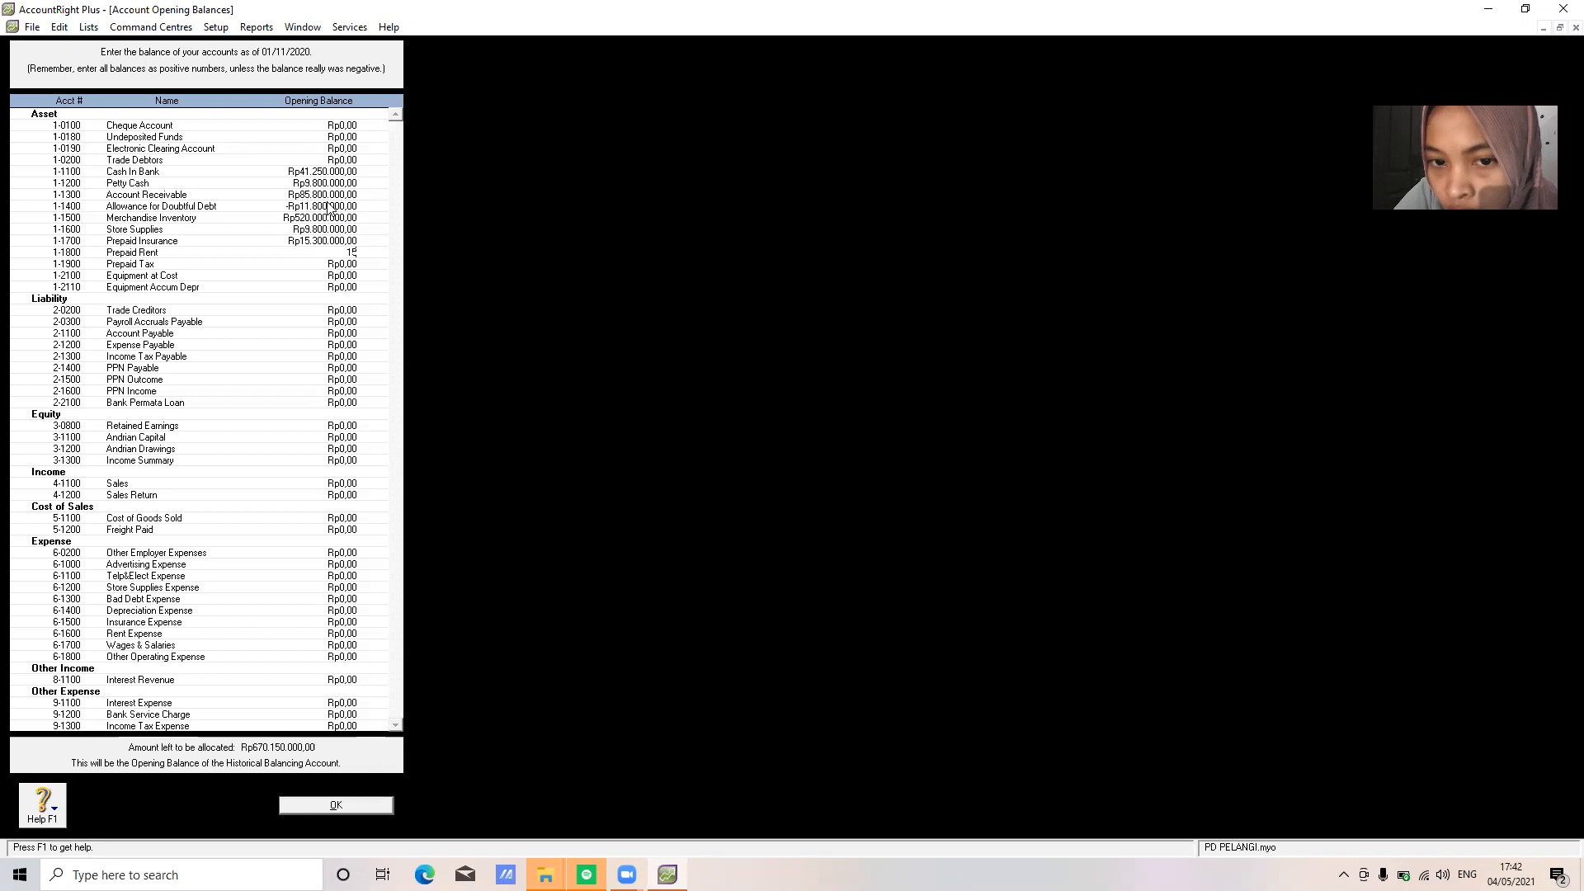
pyautogui.press('BackSpace')
pyautogui.press('BackSpace')
pyautogui.write('21300000')
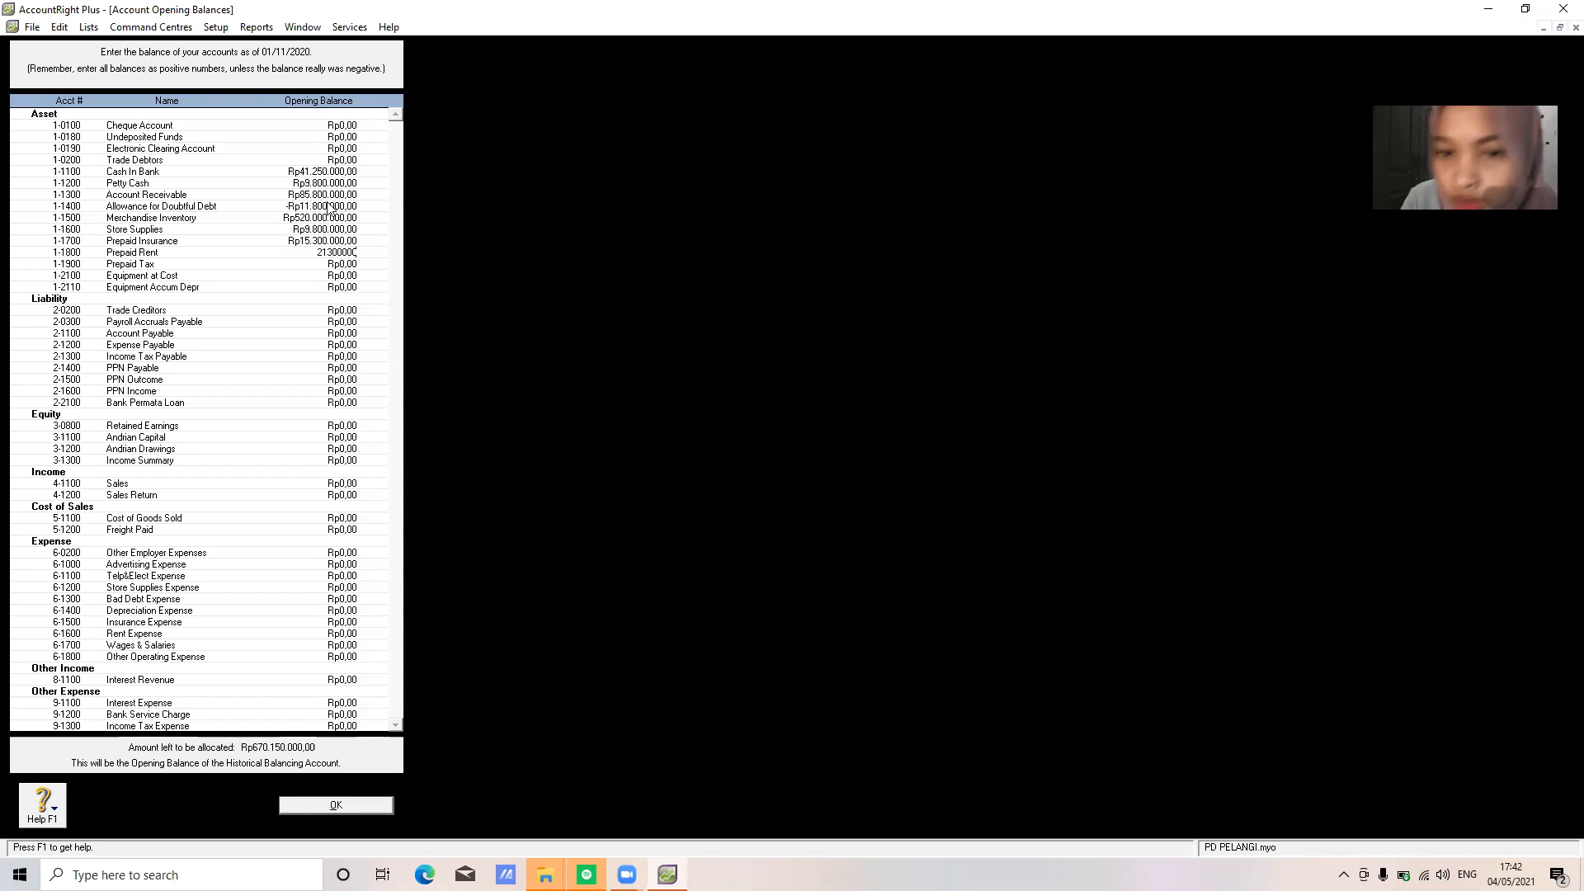
pyautogui.press('Tab')
pyautogui.write('1')
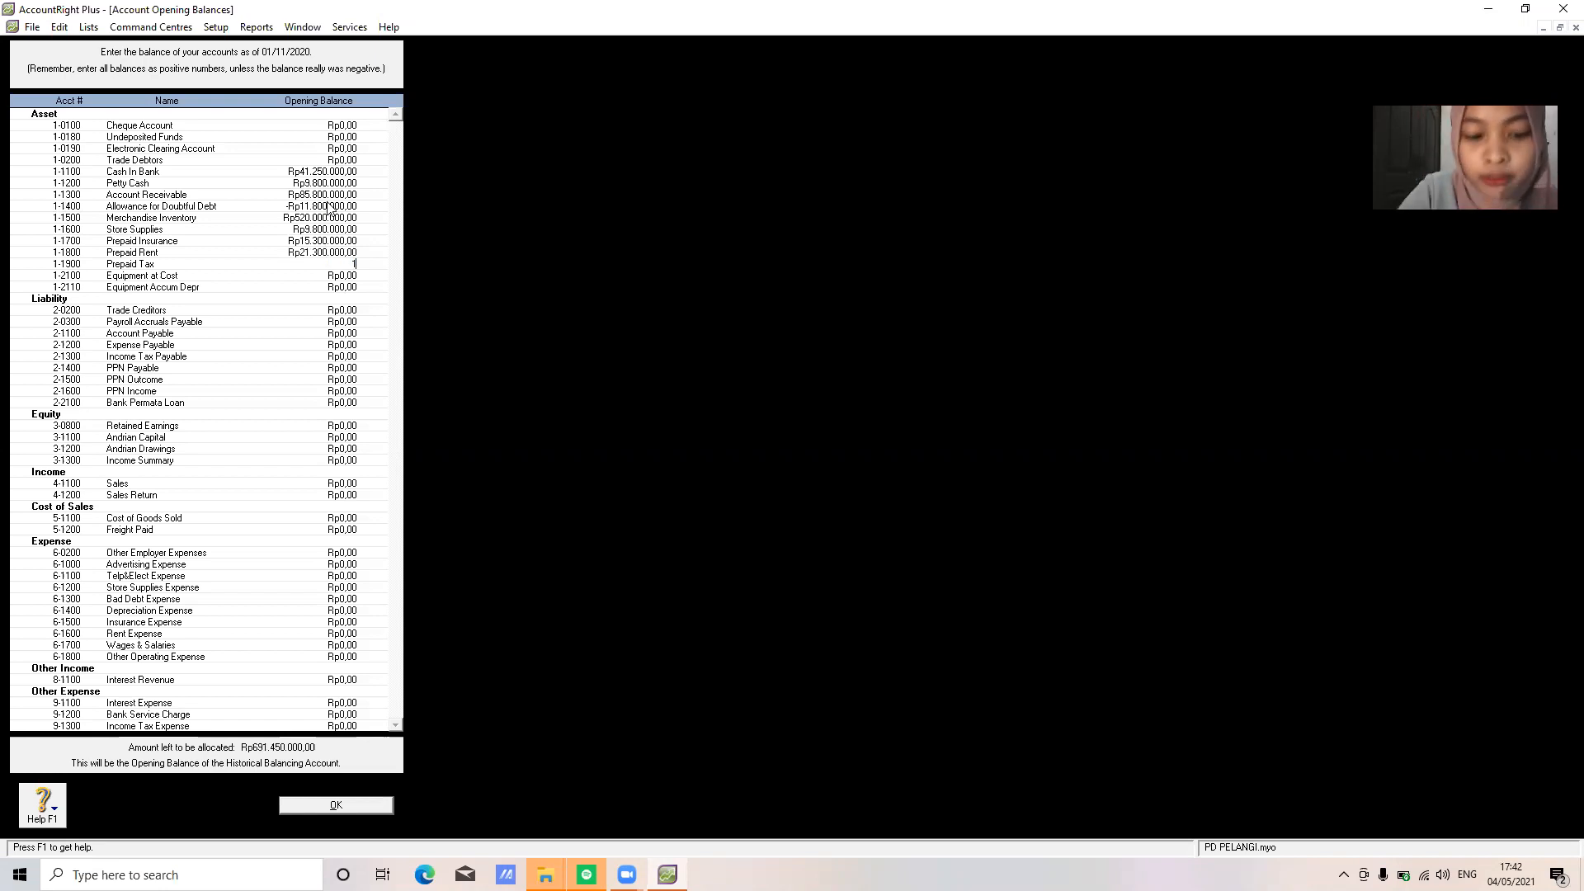
pyautogui.write('5.000.000')
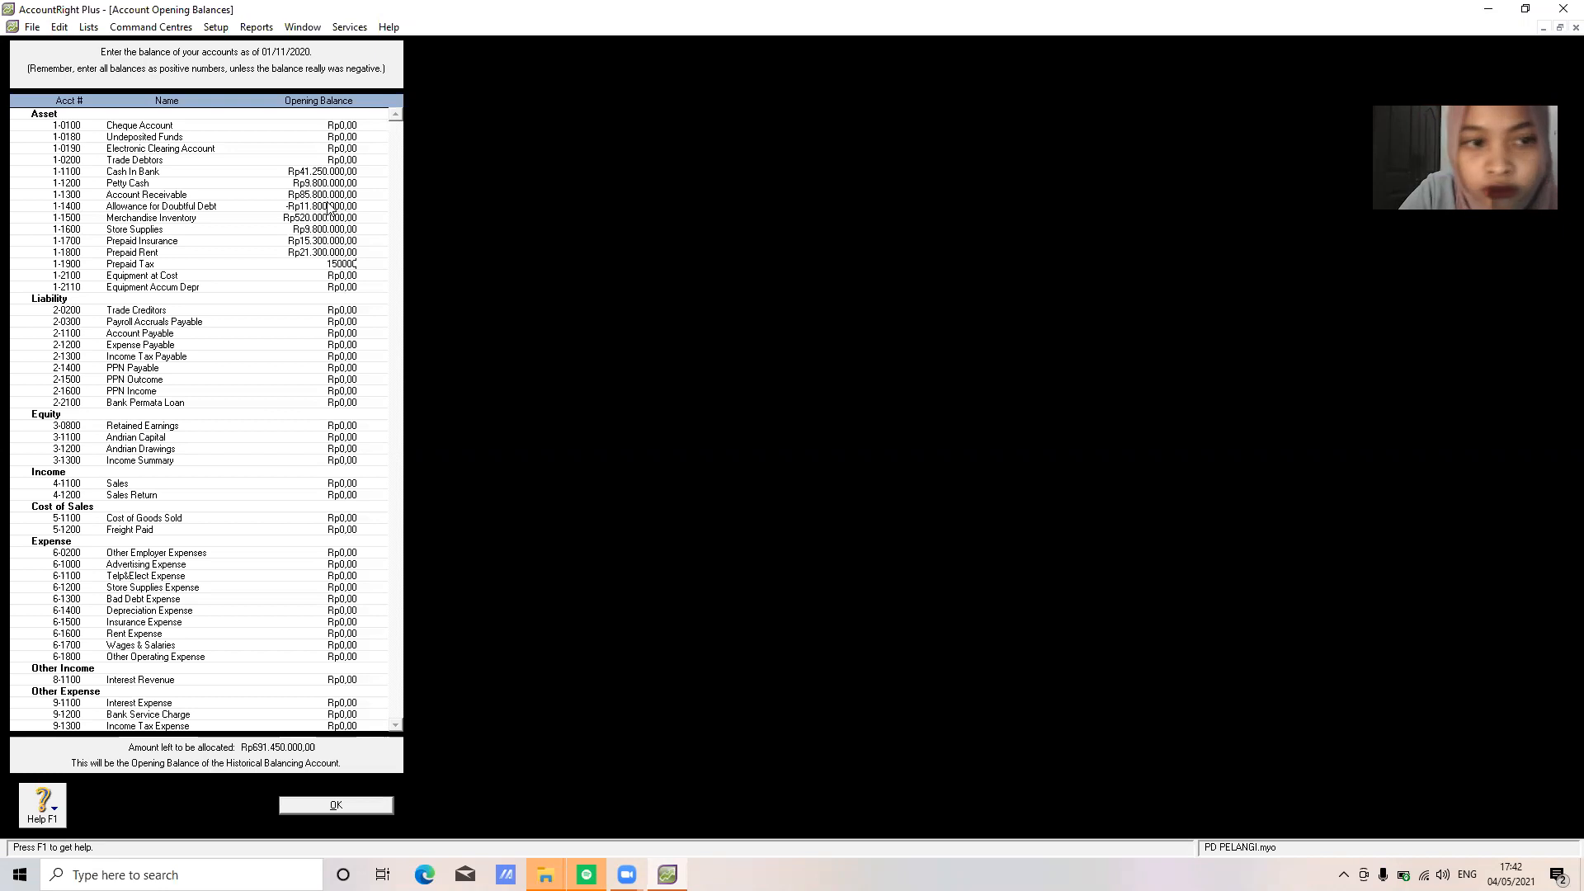
pyautogui.press('Tab')
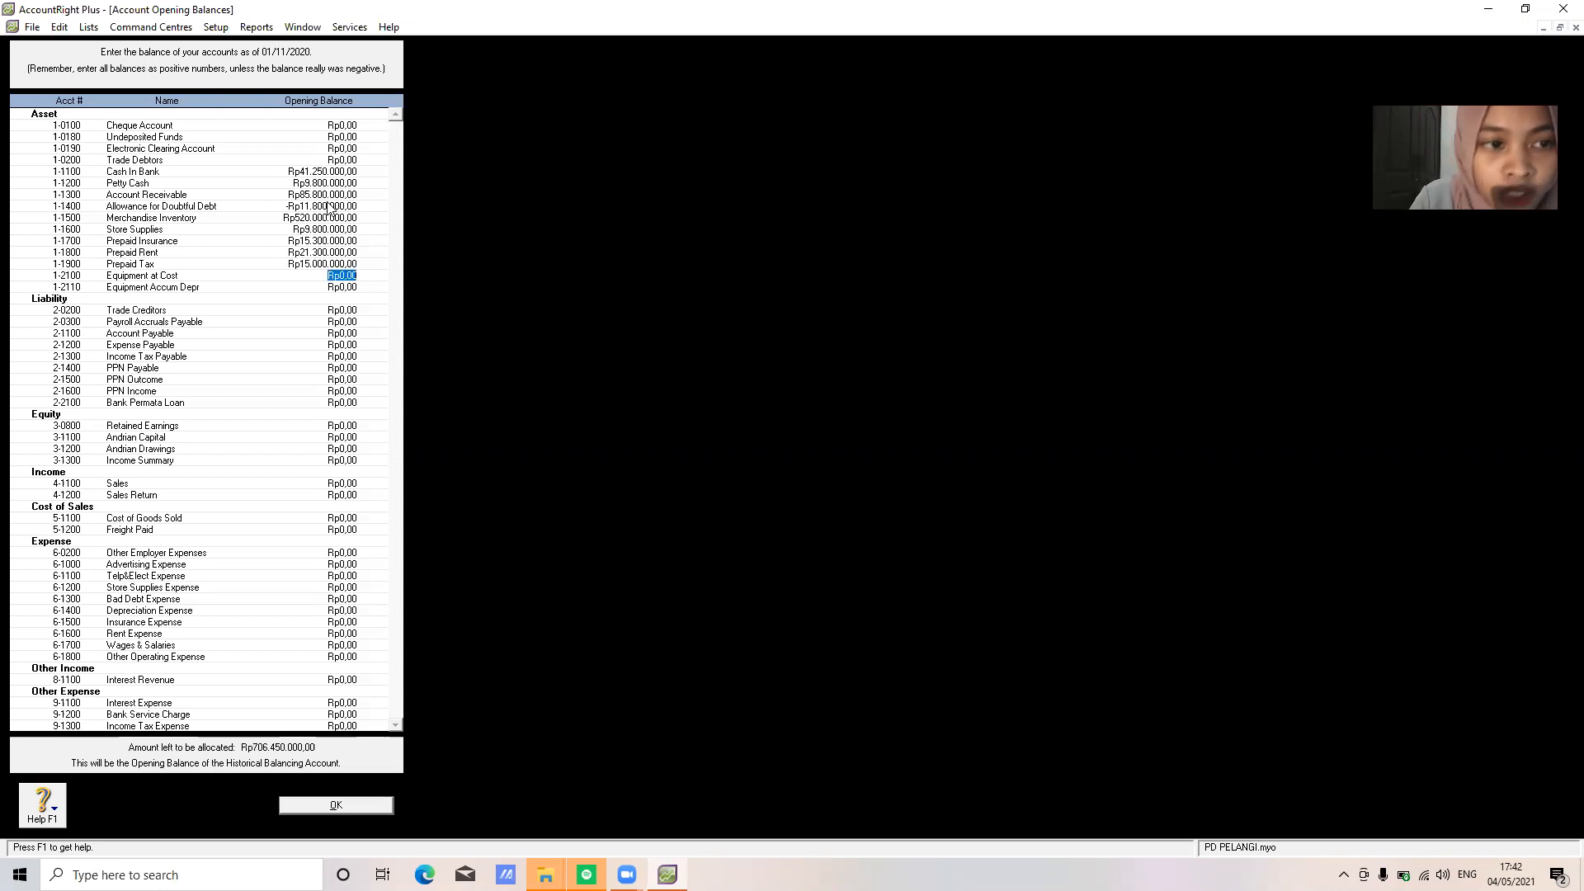
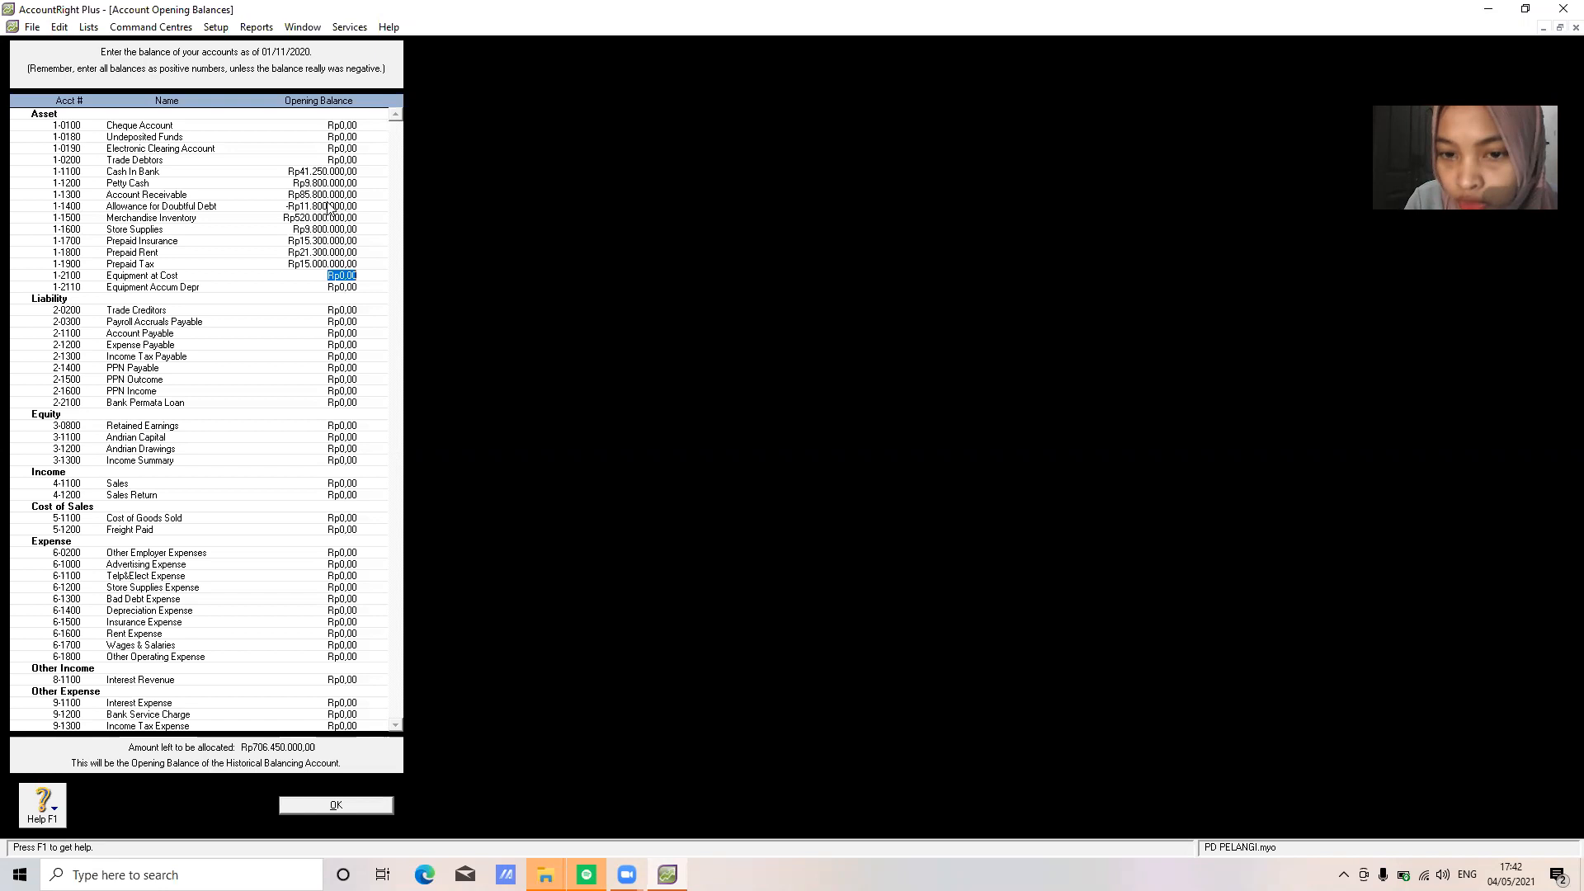
# Enter opening balances of 63,300,000 for Equipment at Cost and -16,500,000 for Equipment Accum Depr
pyautogui.write('633000')
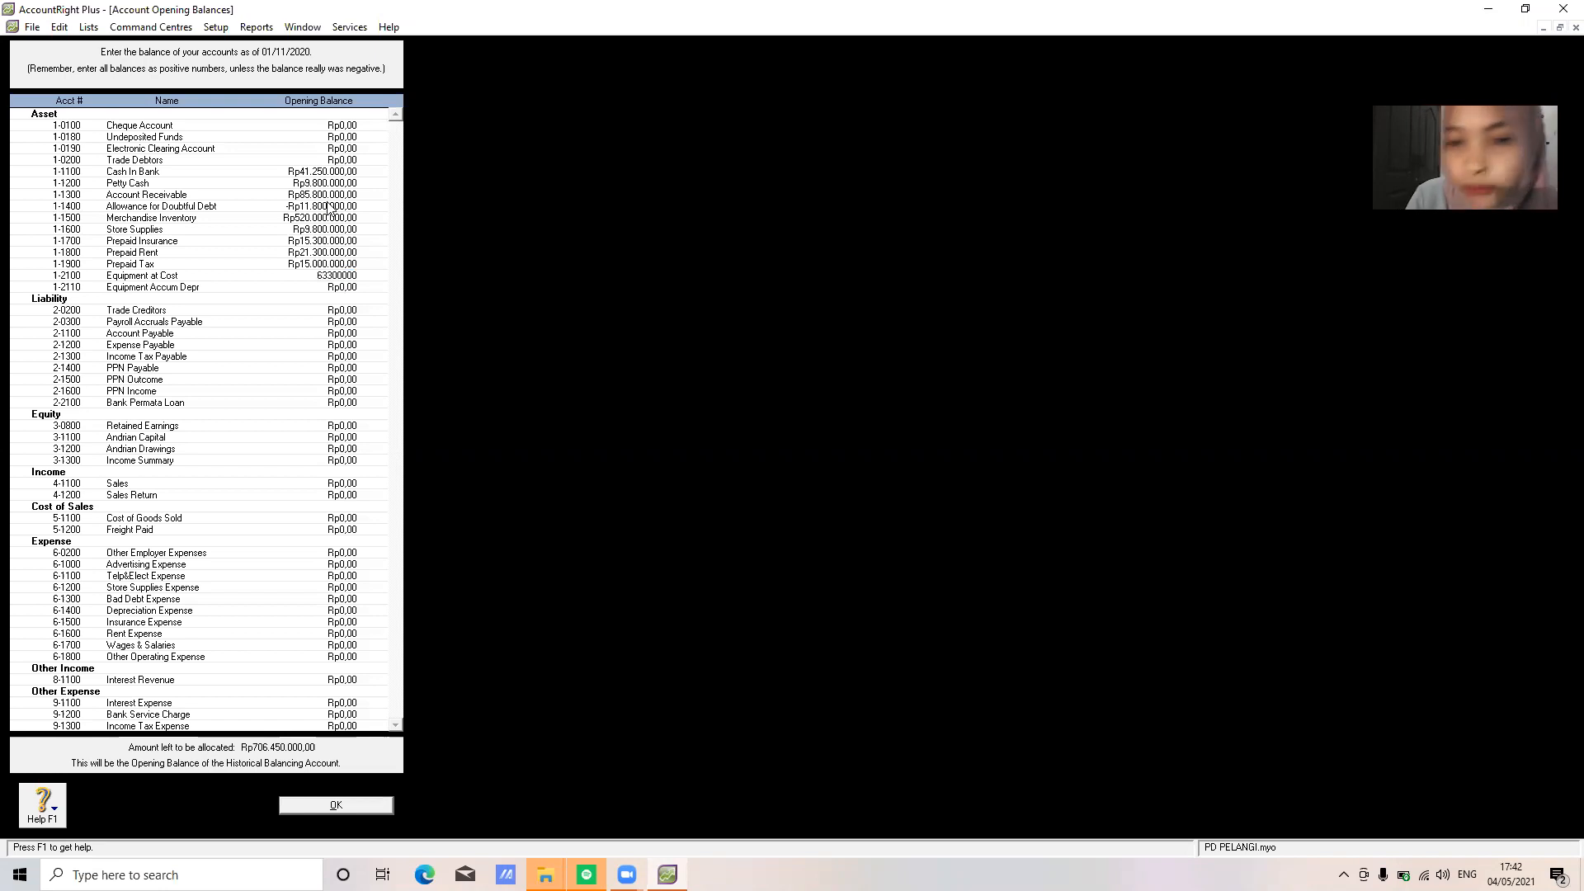
pyautogui.press('Tab')
pyautogui.write('-16500000')
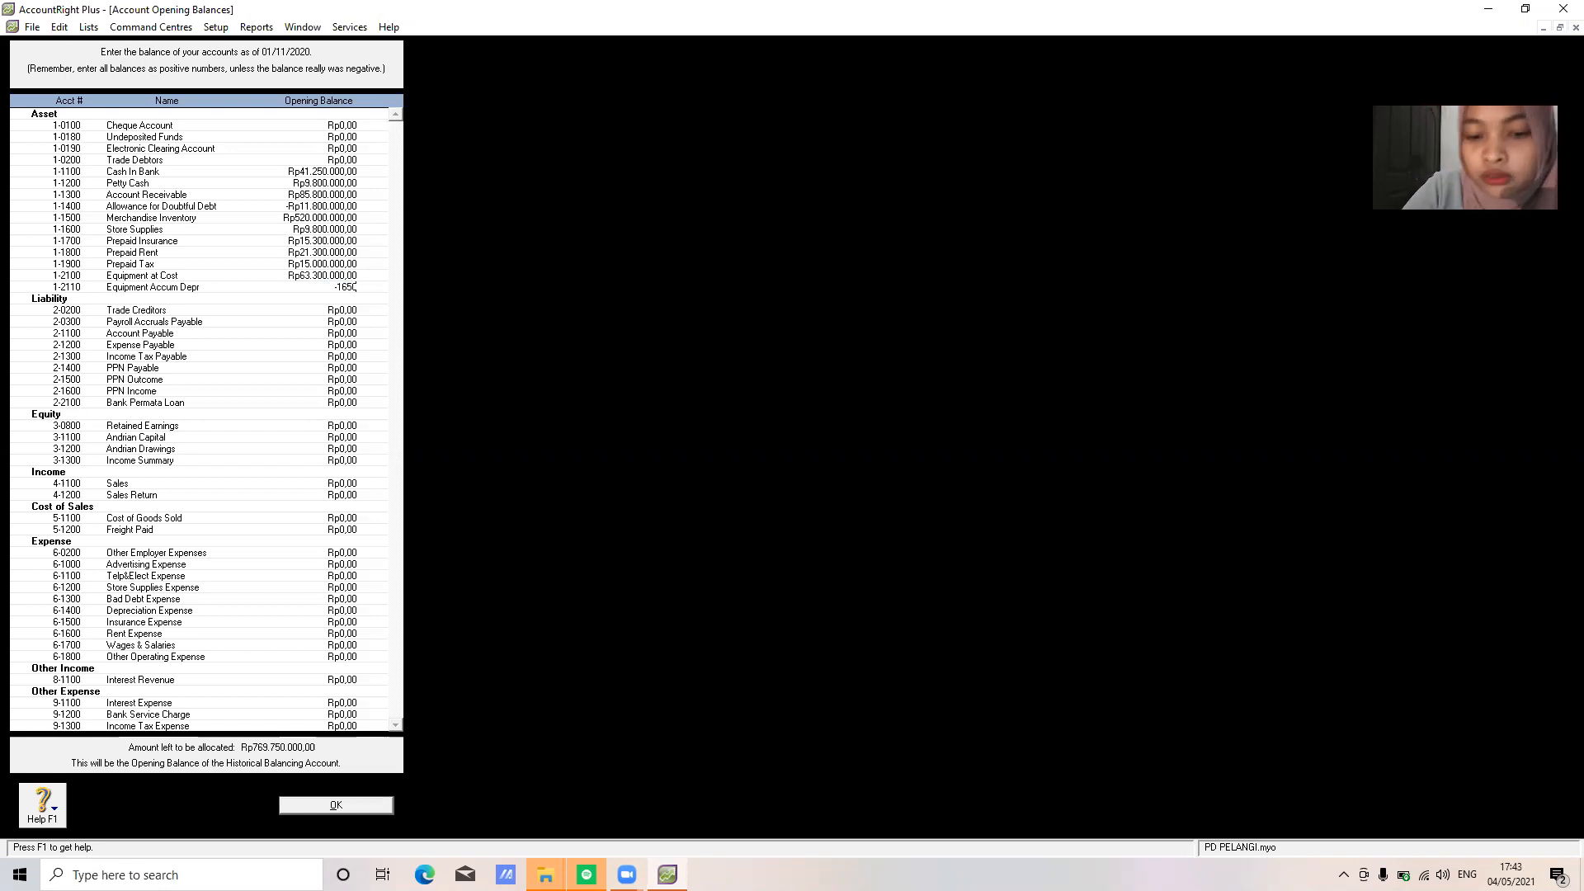
# Enter liability balances: Account Payable 69,300,000, Expense Payable 3,500,000, PPN Payable 1,500,000, Bank Permata Loan 301,000,000
pyautogui.press('Tab')
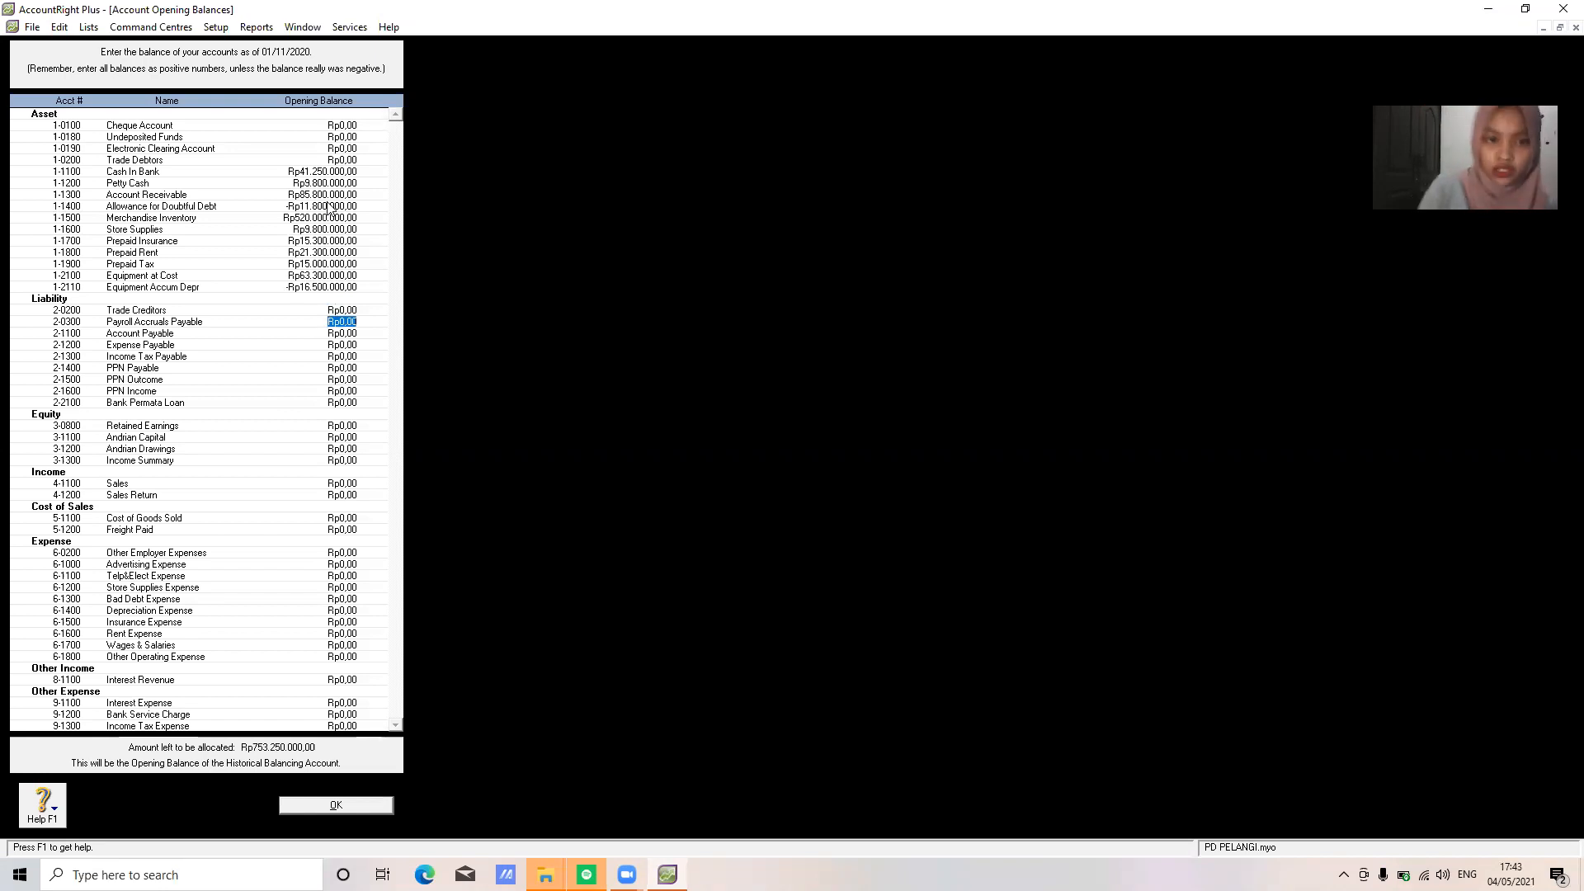
pyautogui.press('Tab')
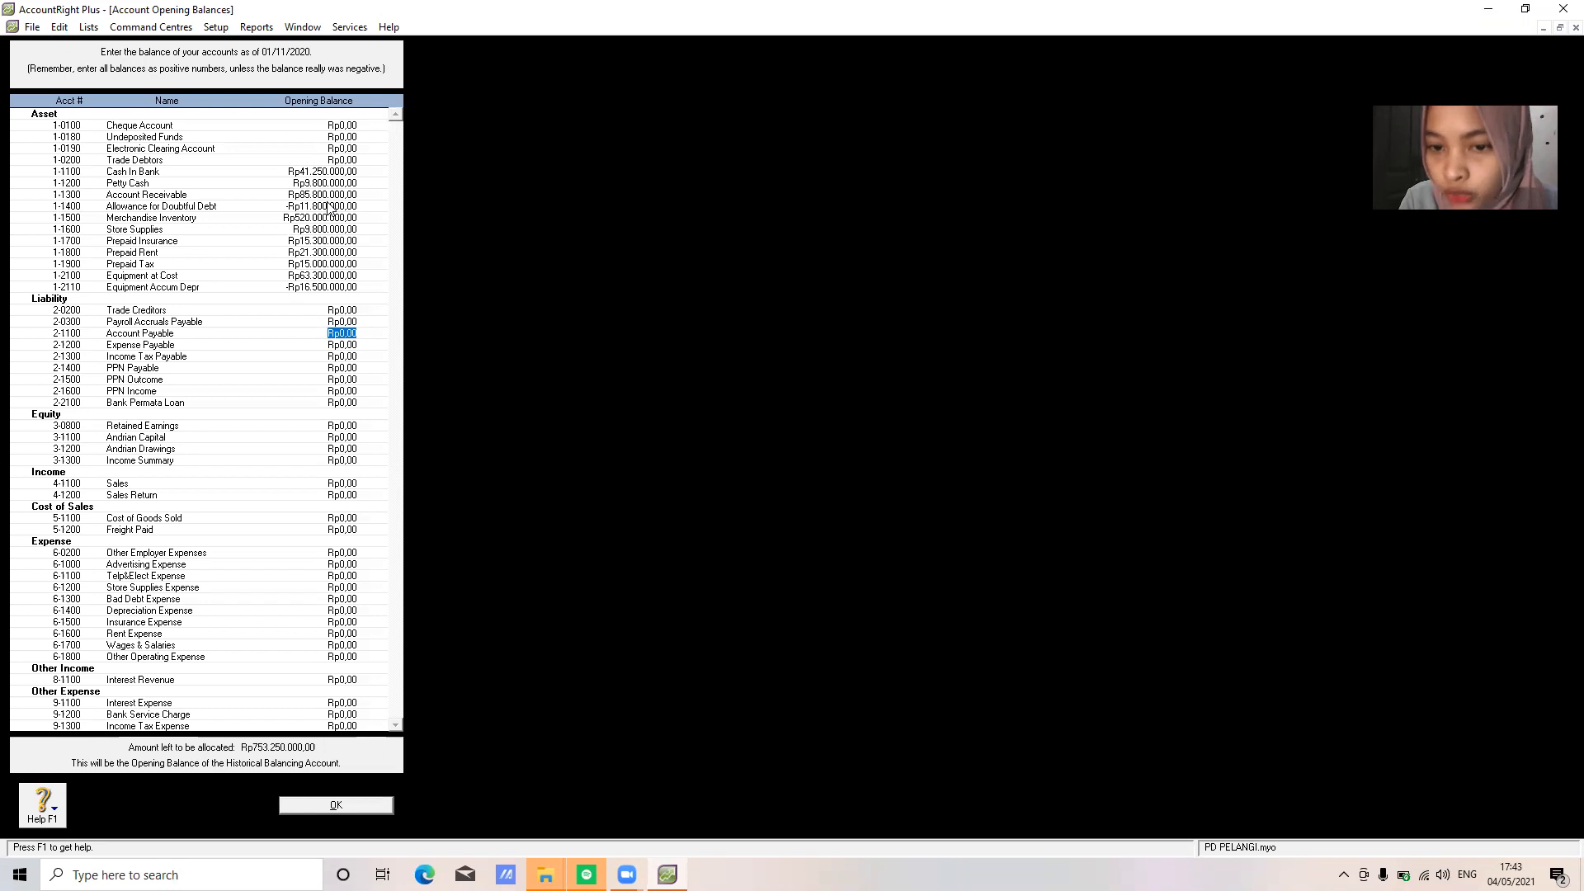
pyautogui.write('69.')
pyautogui.write('300.000')
pyautogui.press('Tab')
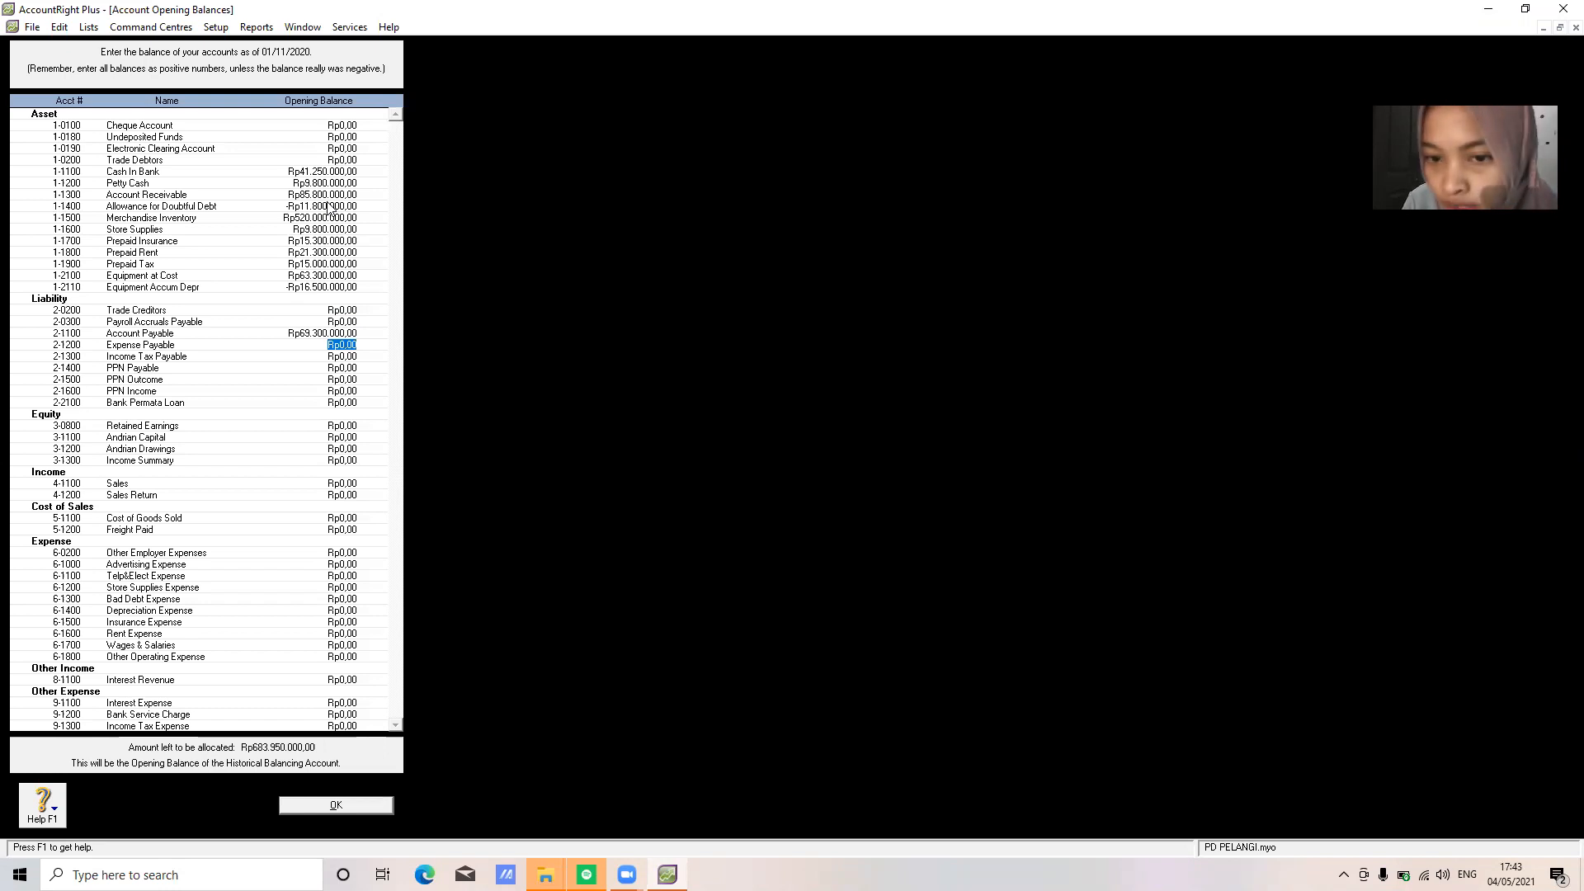
pyautogui.write('35')
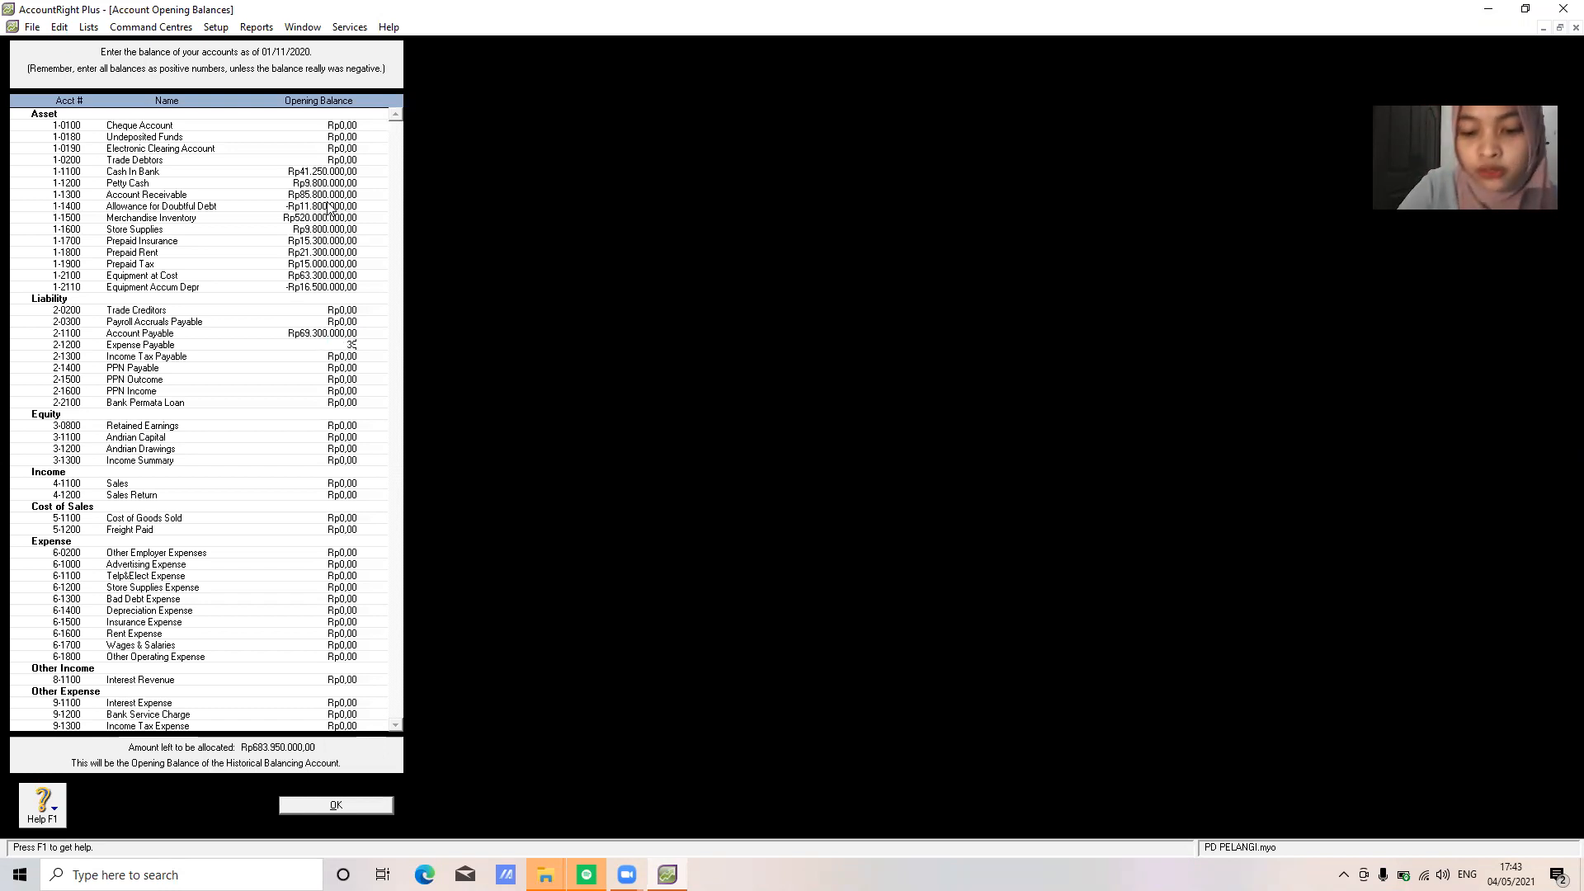
pyautogui.write('00000')
pyautogui.press('Tab')
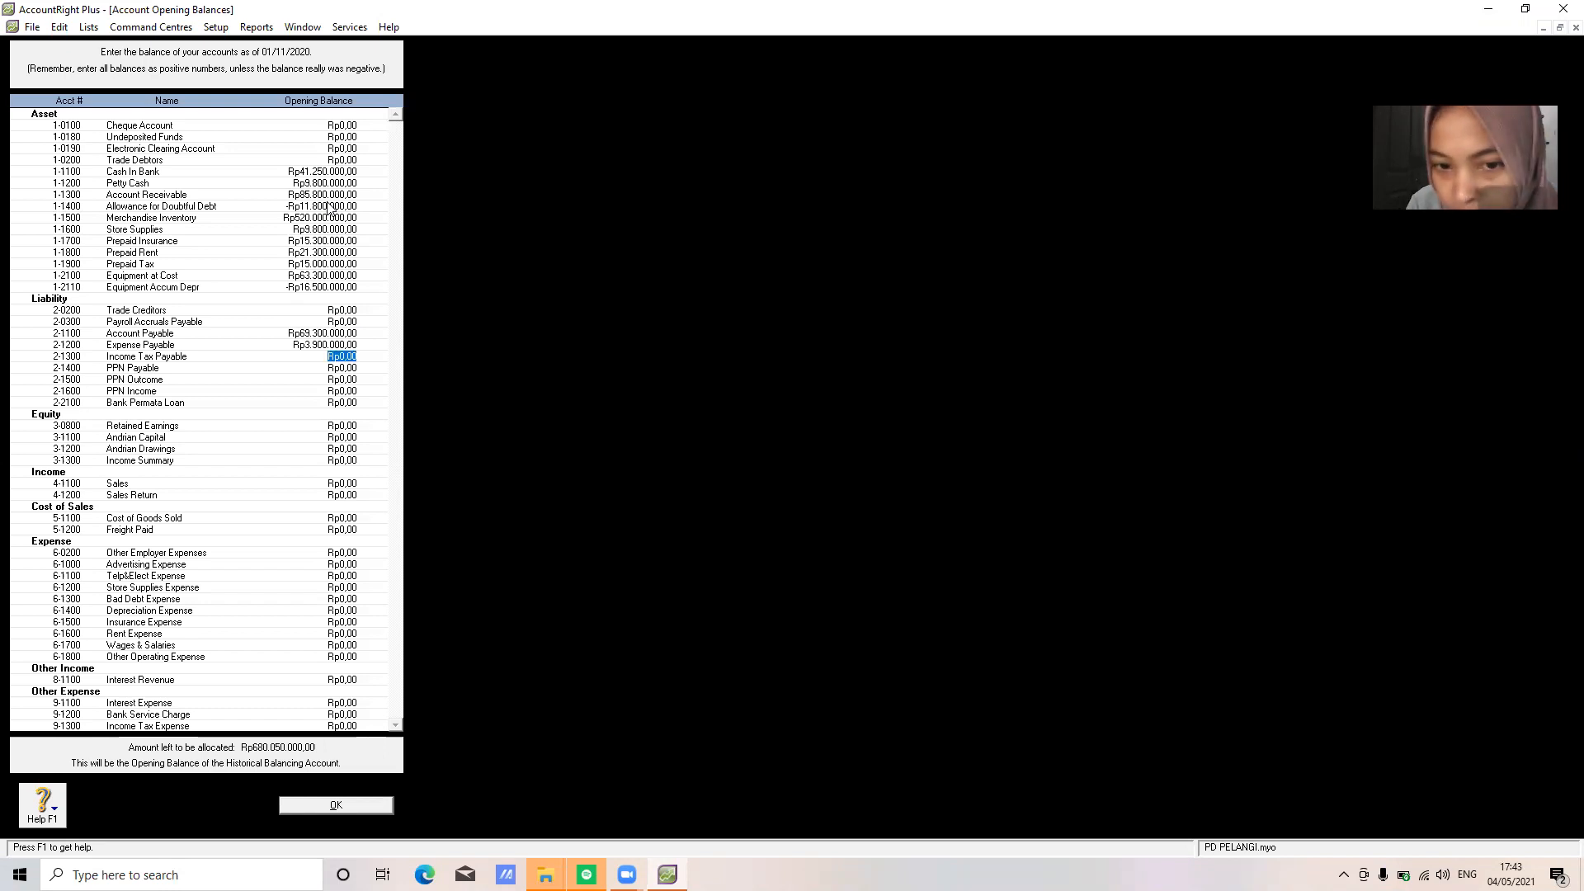
pyautogui.press('Tab')
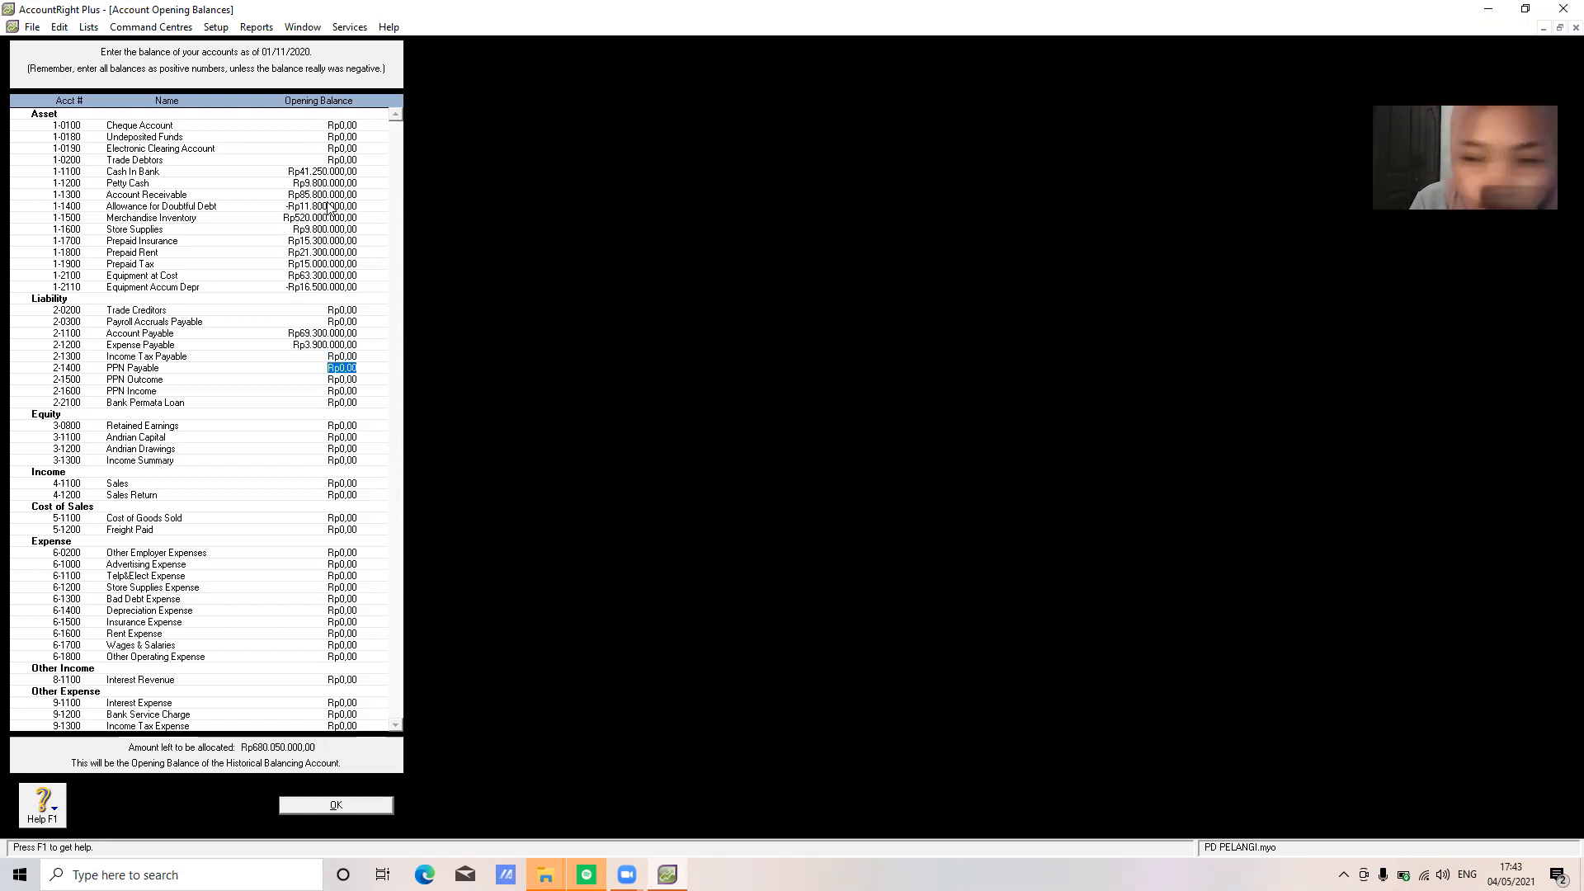
pyautogui.write('1.500.000')
pyautogui.press('Tab')
pyautogui.press('Tab')
pyautogui.press('Tab')
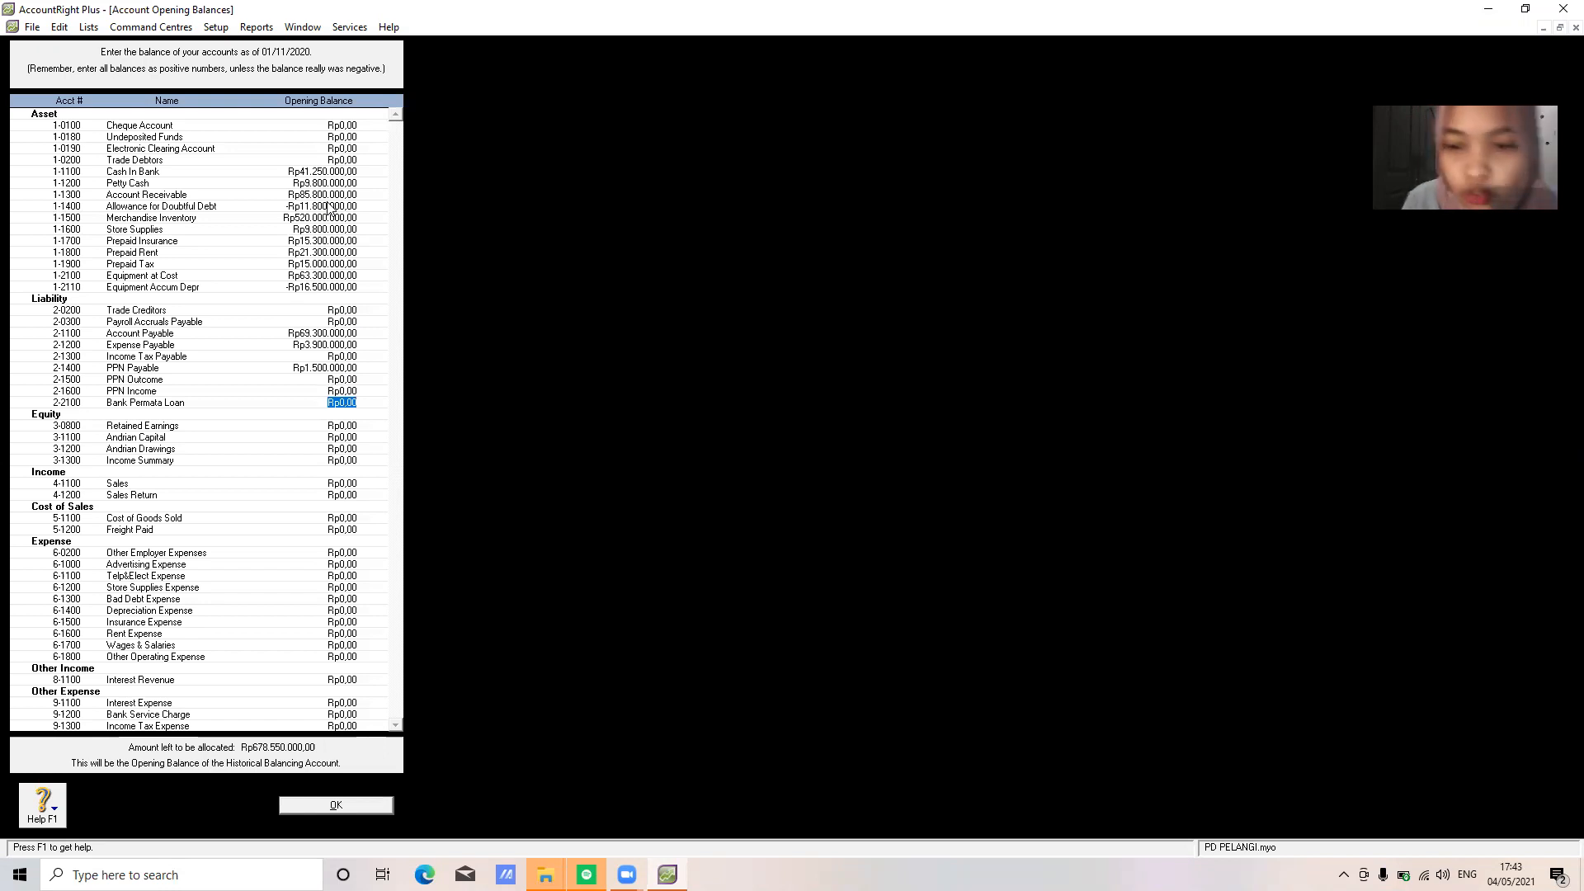
pyautogui.write('301.000.')
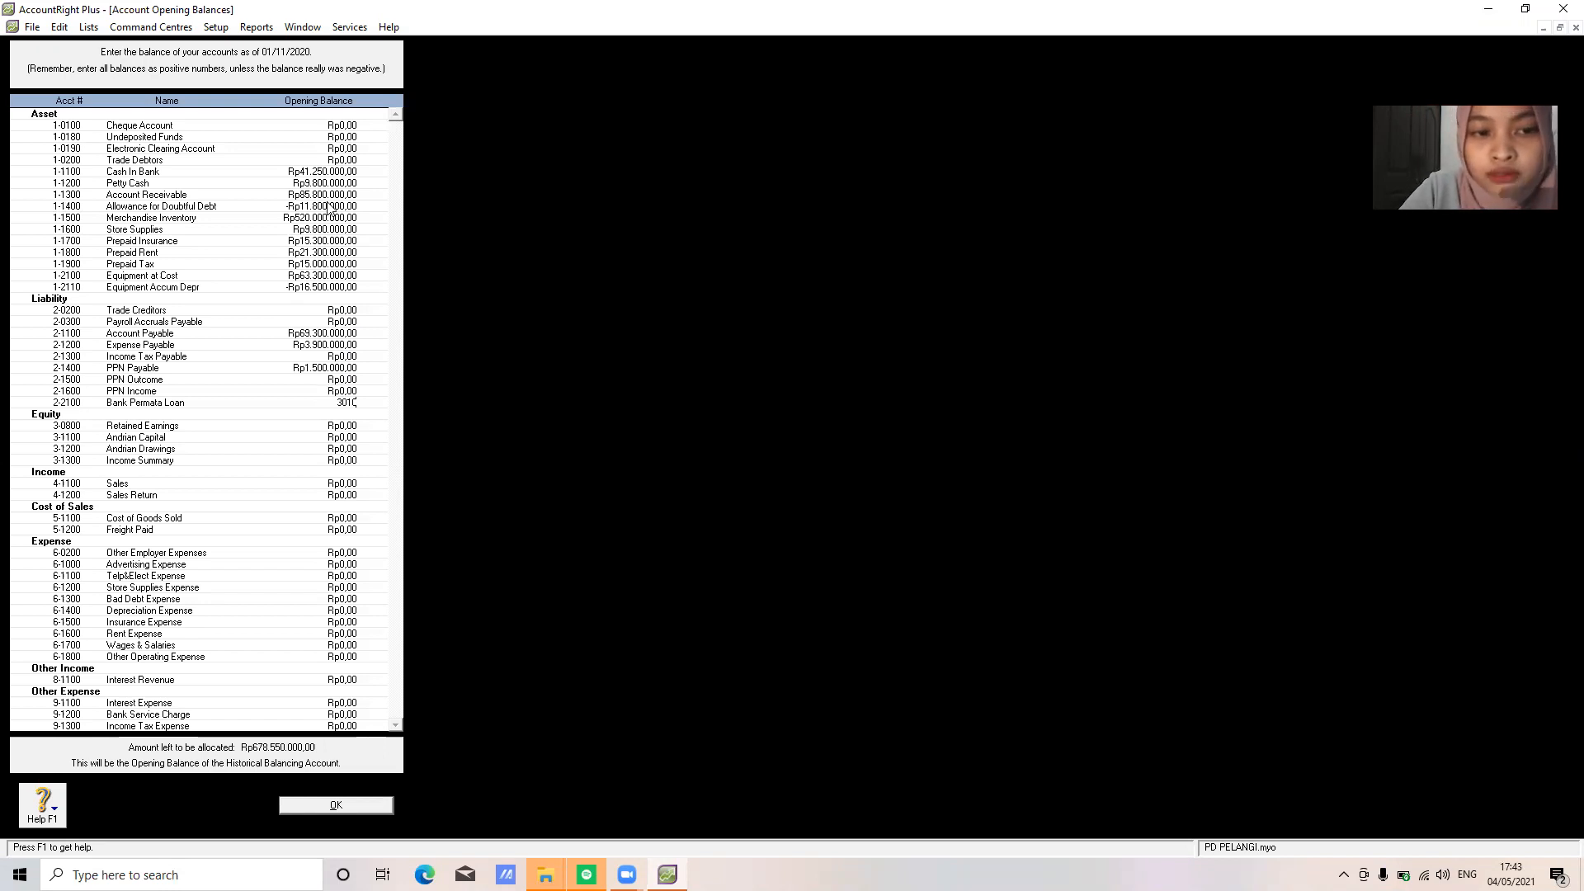
pyautogui.write('00000')
pyautogui.press('Tab')
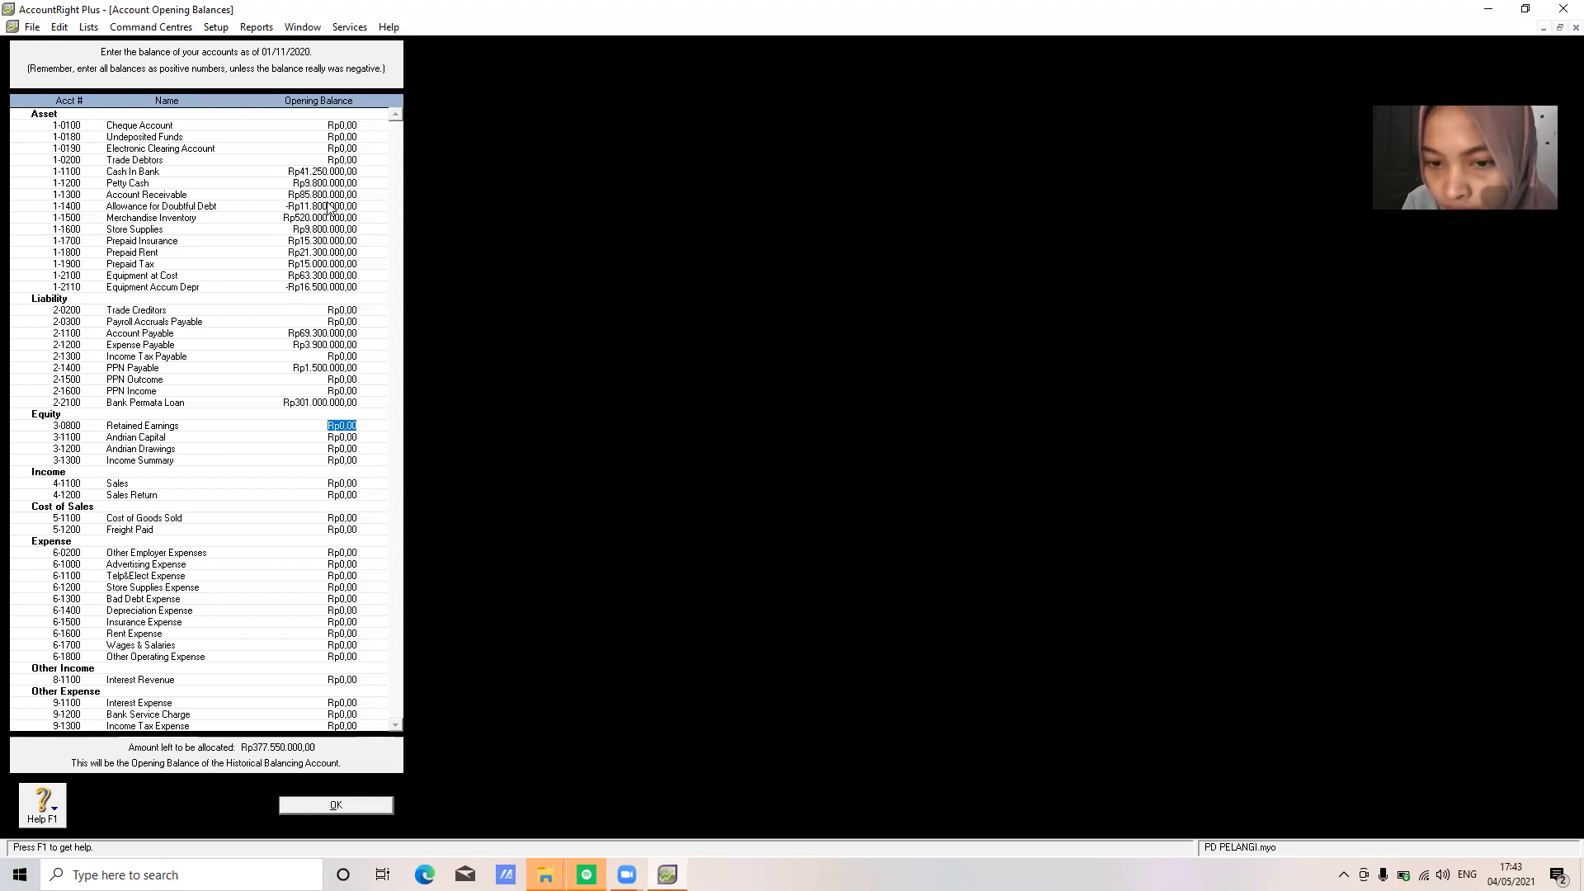
# Set owner's capital to 365,250,000 and owner's drawings to -25,400,000
pyautogui.press('Tab')
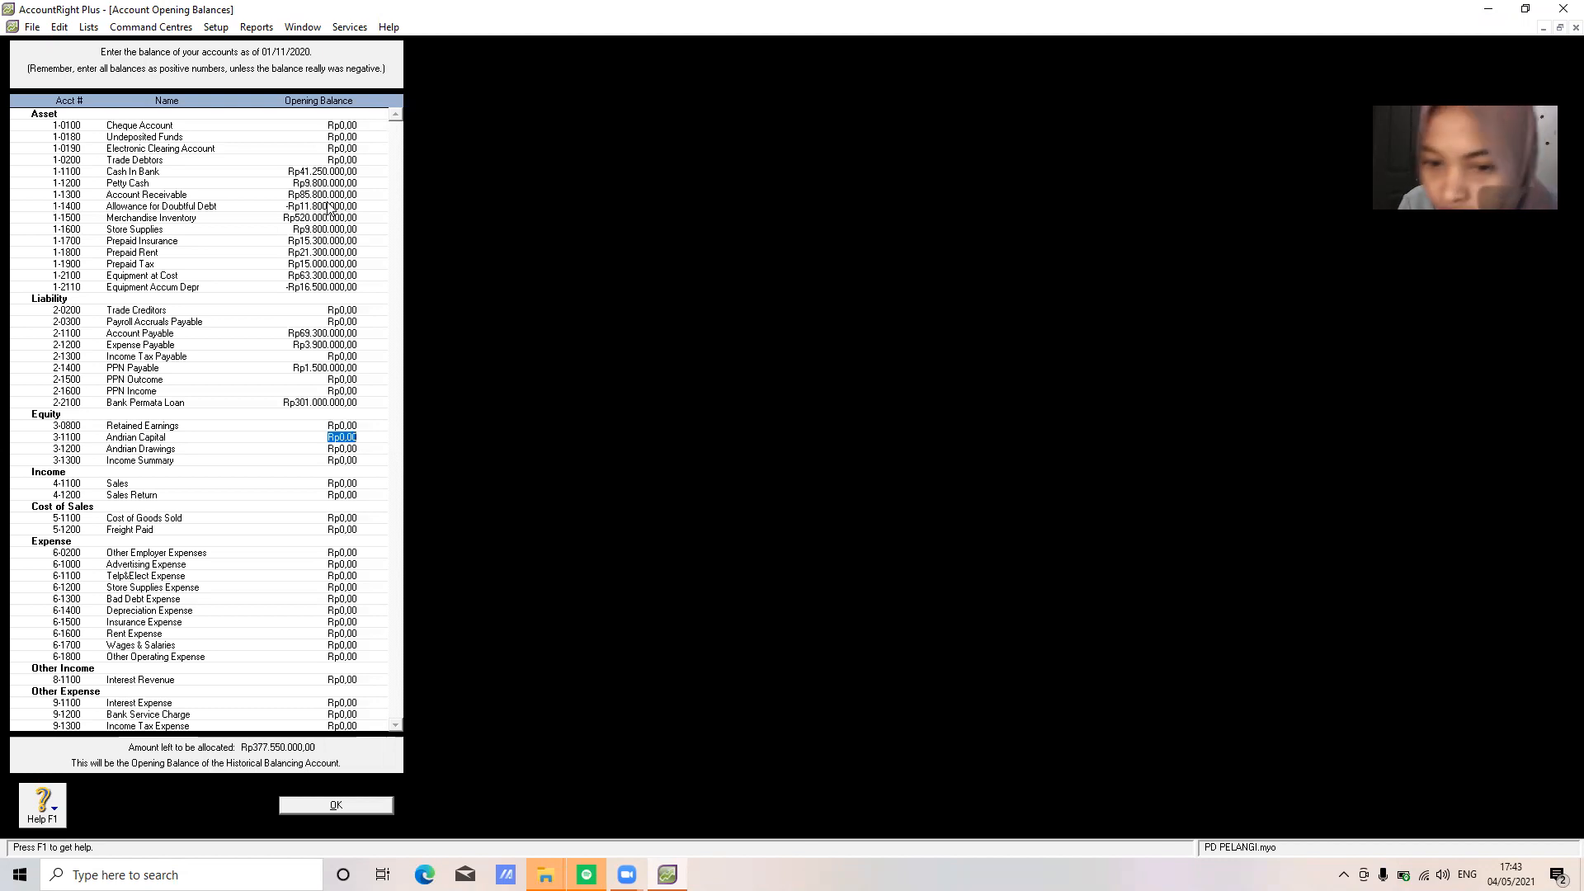
pyautogui.write('365.250.0')
pyautogui.write('00')
pyautogui.press('Tab')
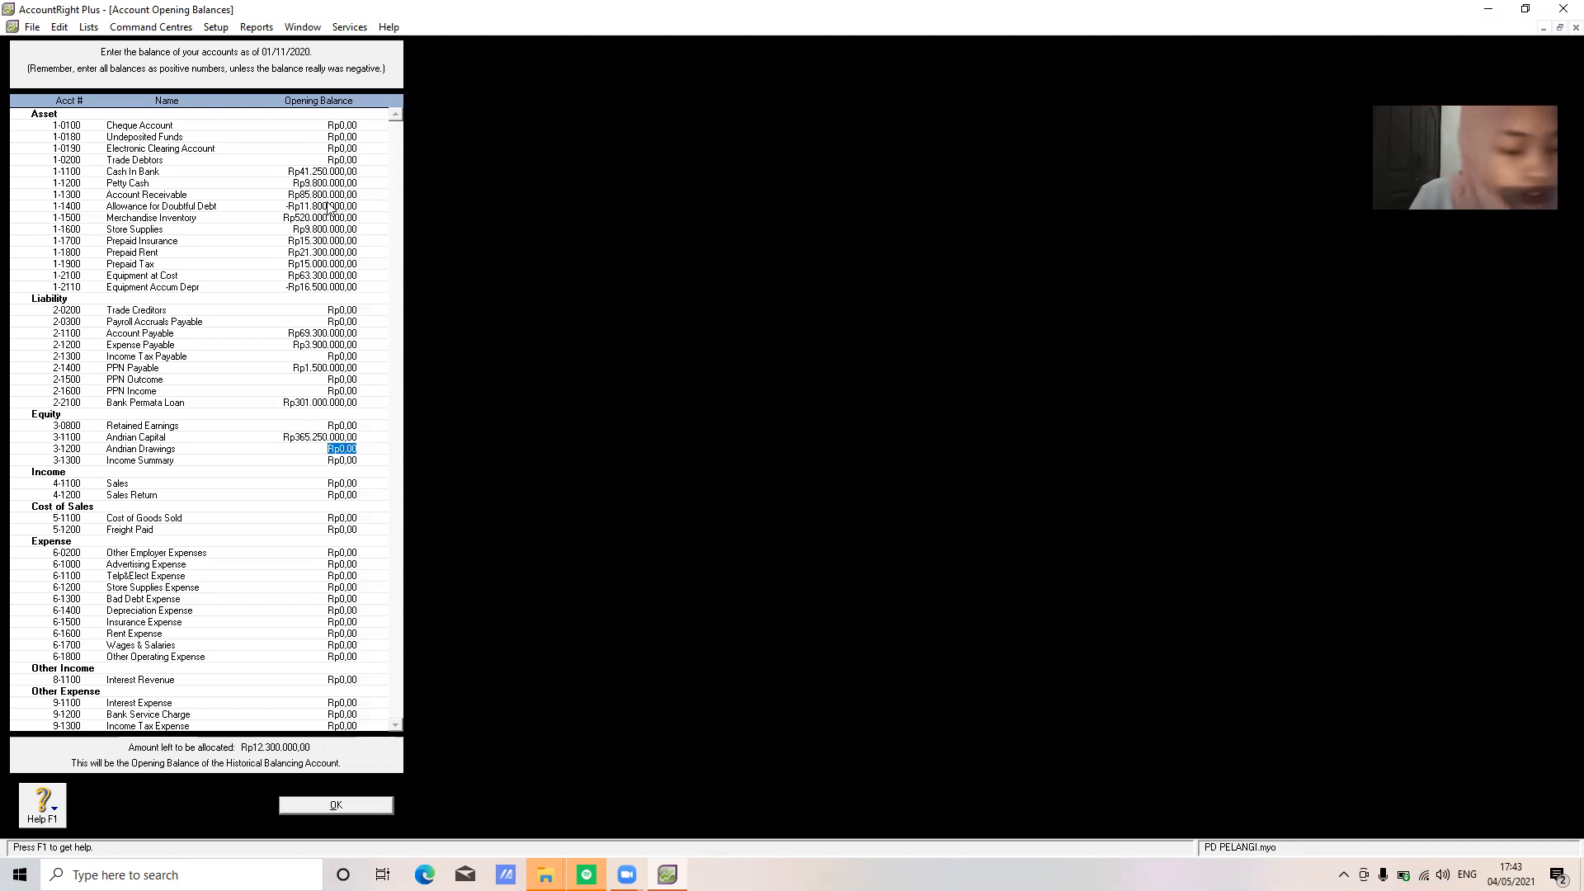
pyautogui.write('-')
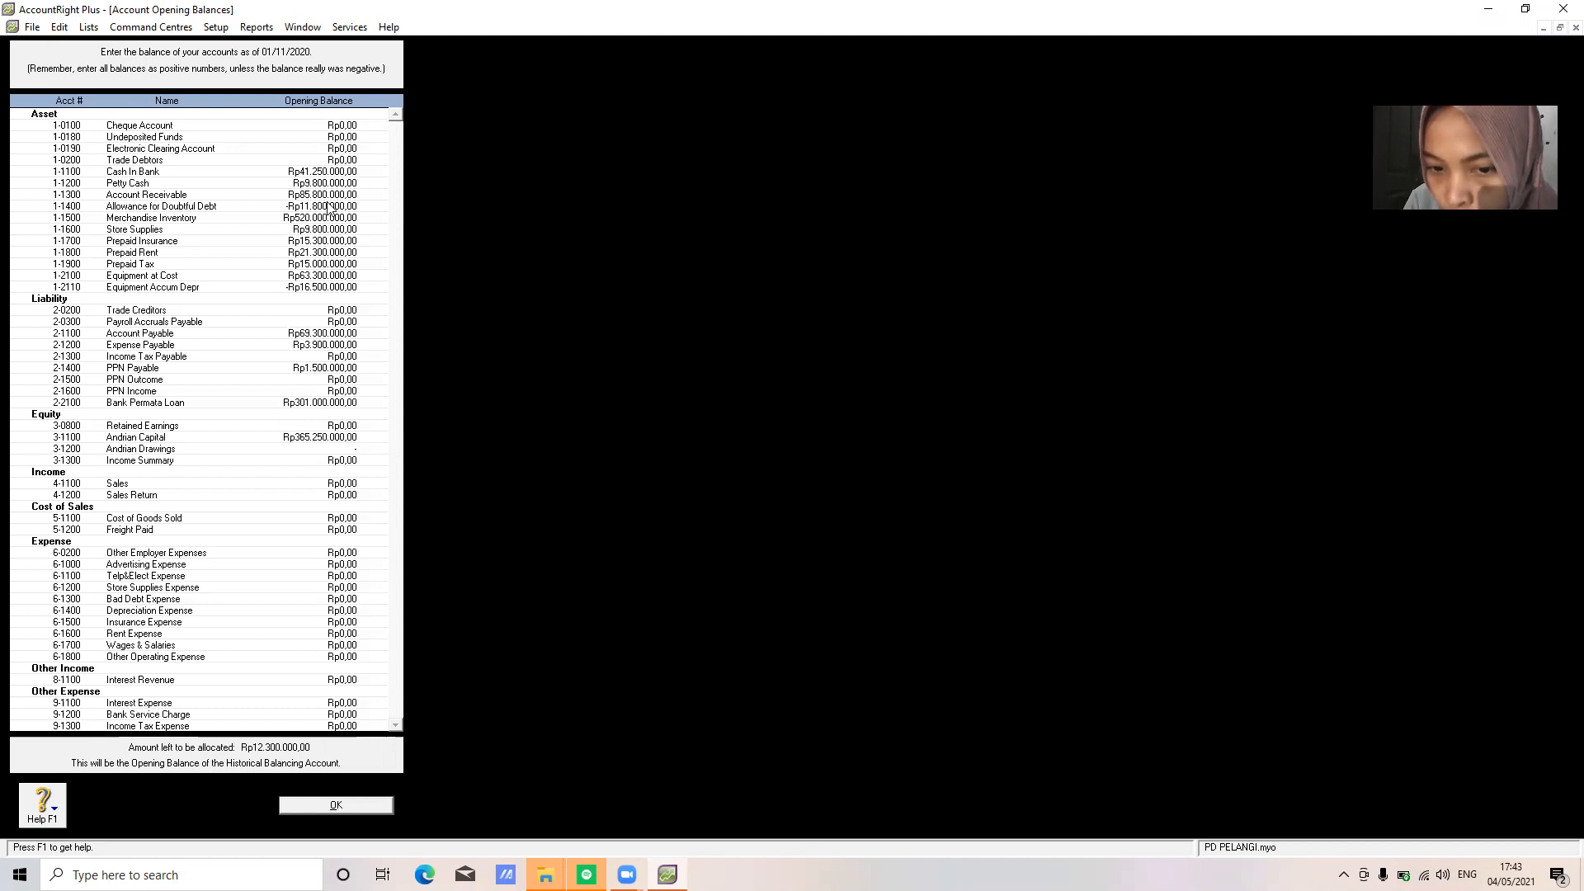
pyautogui.write('25400000')
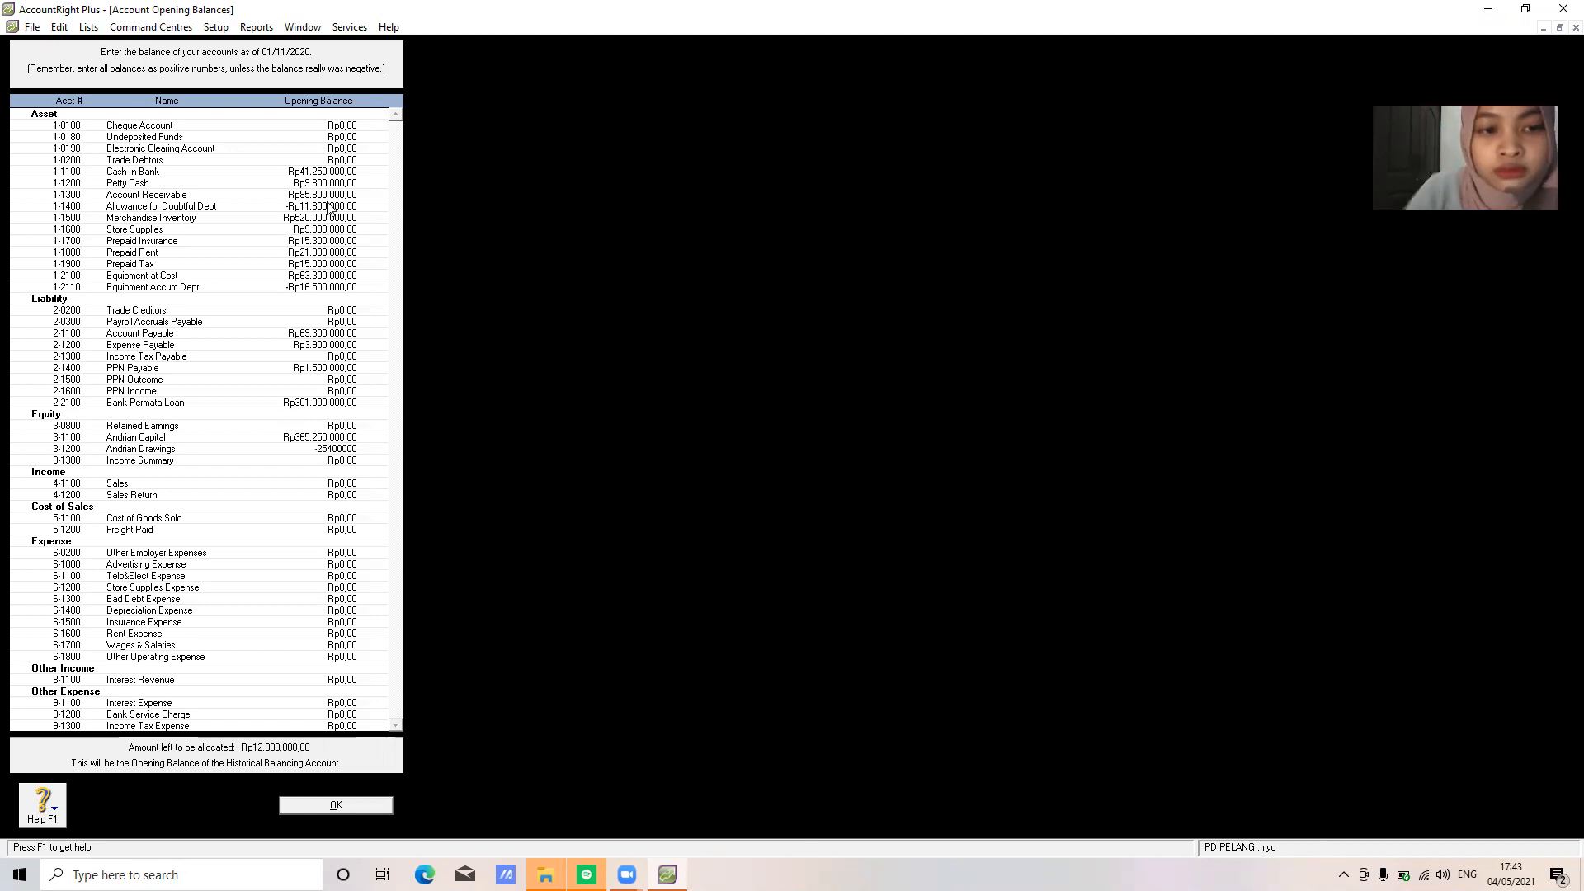
pyautogui.press('Tab')
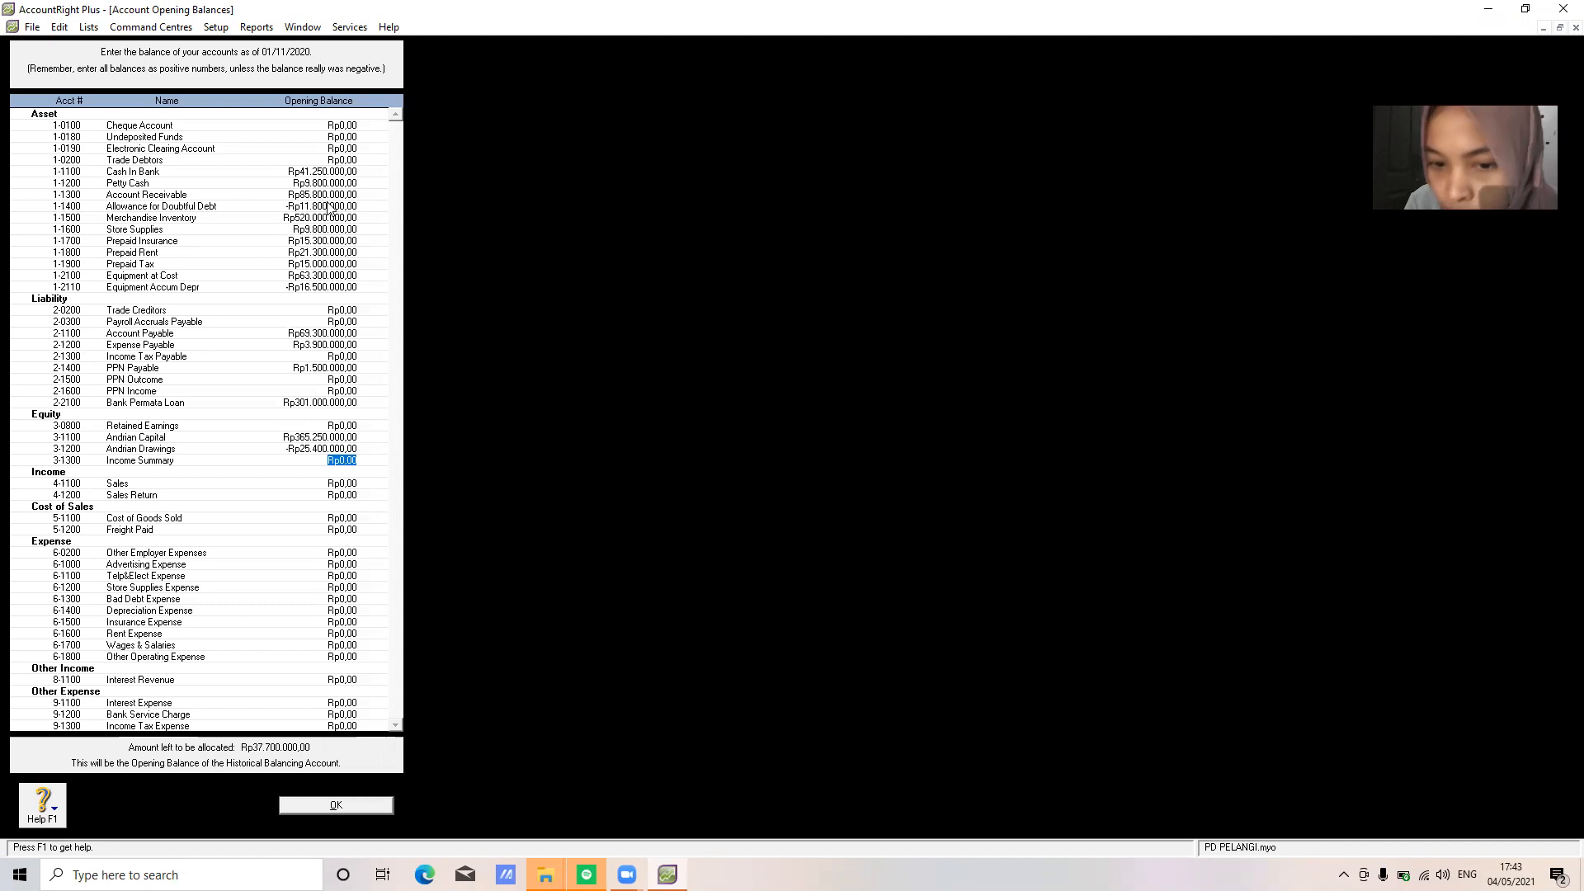
pyautogui.press('Tab')
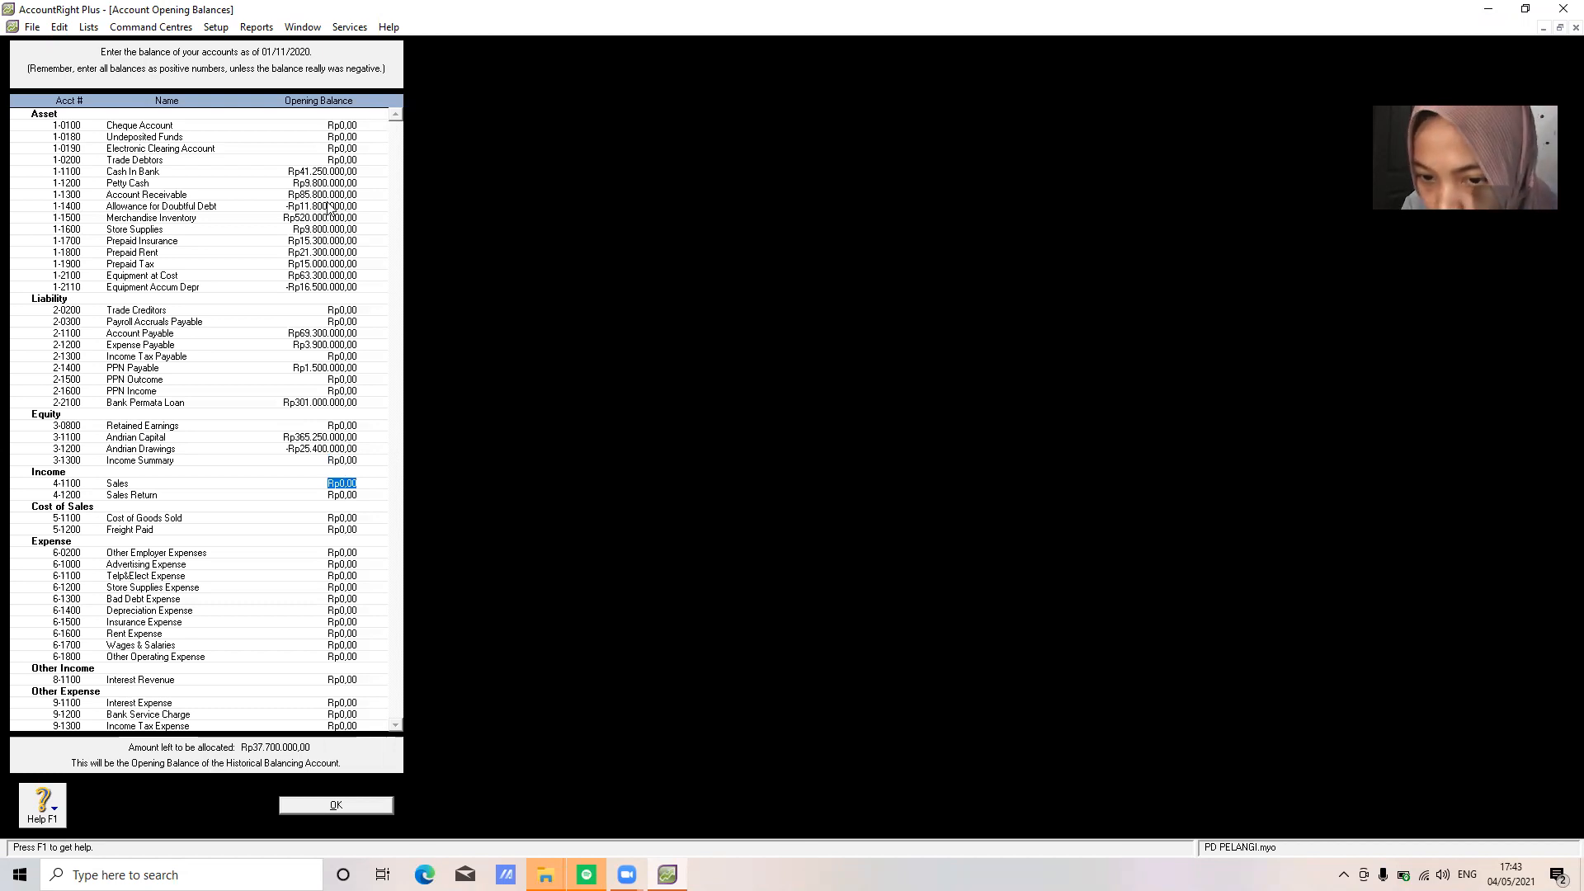
# Enter Sales 503,300,000, Cost of Goods Sold 314,100,000 and Freight Paid 8,000,000 opening balances
pyautogui.write('503')
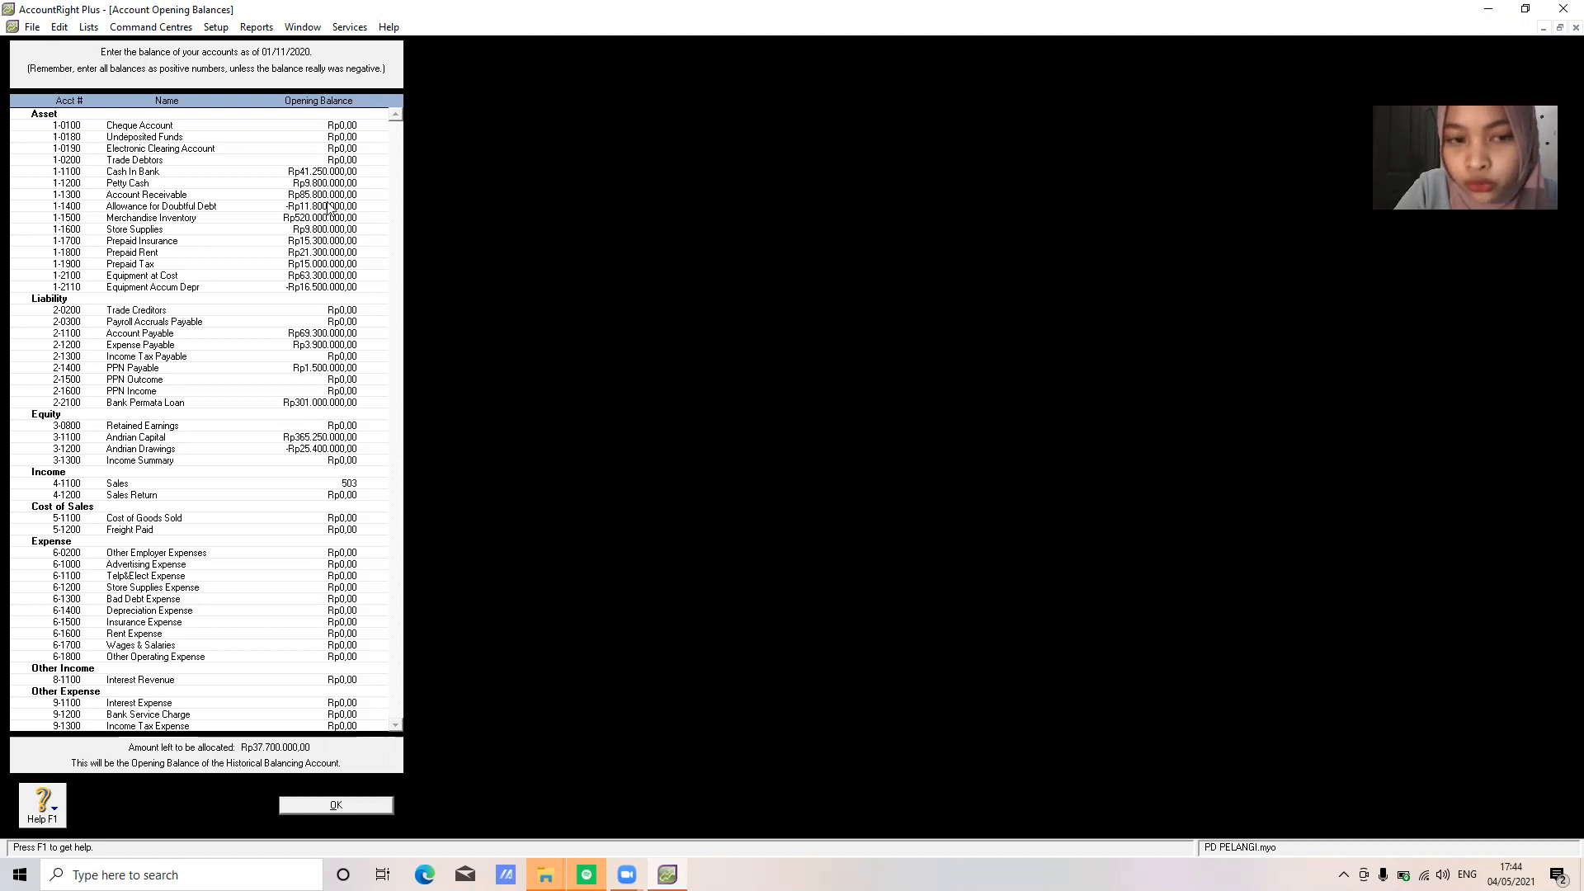
pyautogui.write('300000')
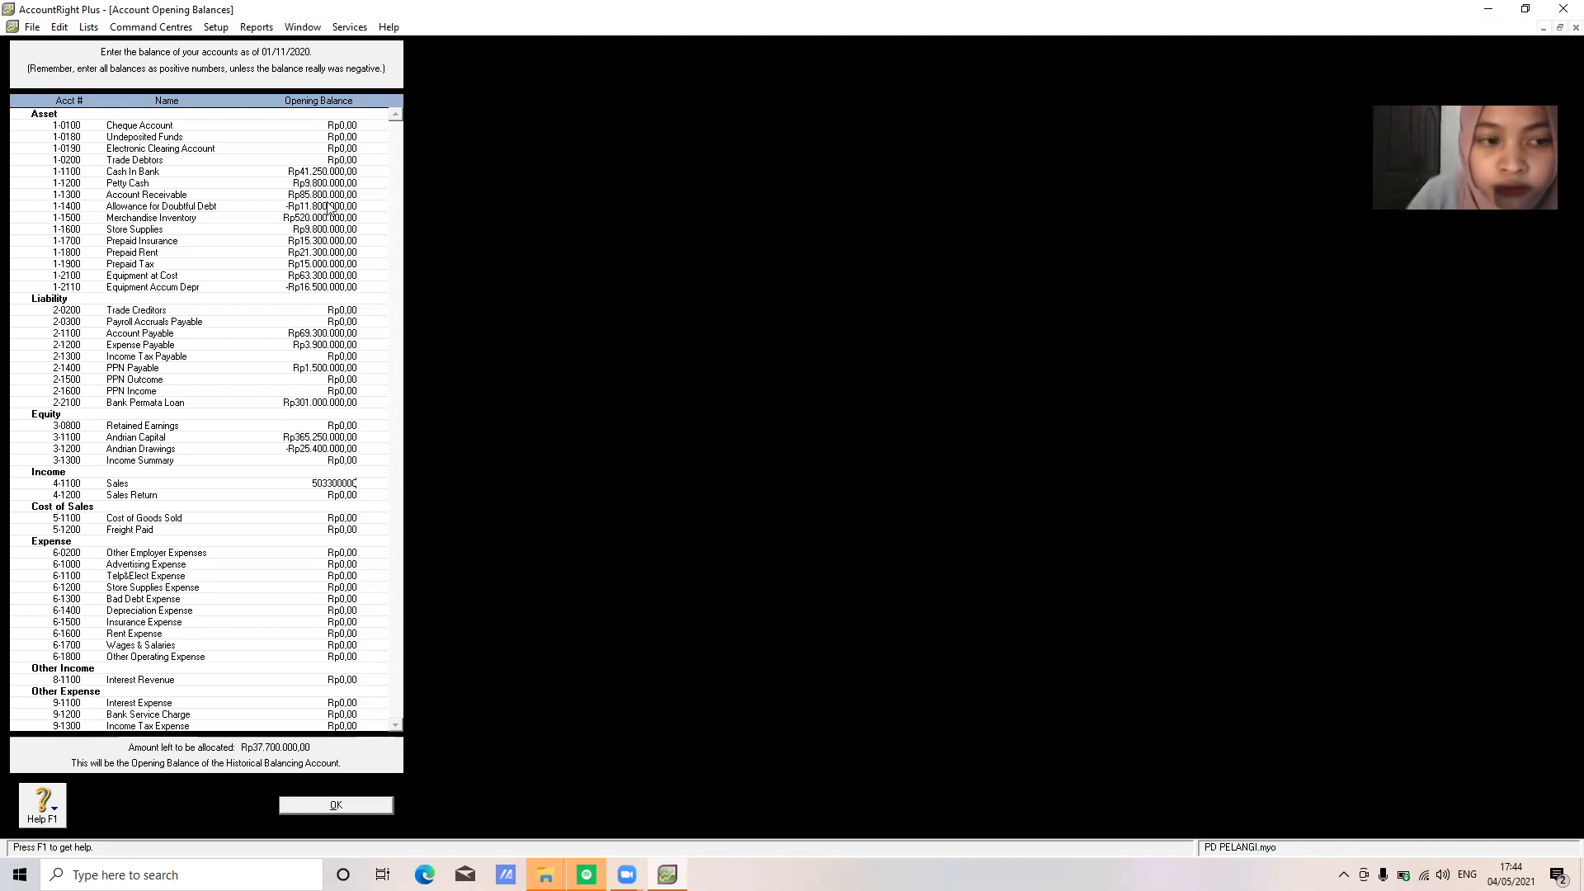
pyautogui.press('Tab')
pyautogui.press('Tab')
pyautogui.write('314100000')
pyautogui.press('Tab')
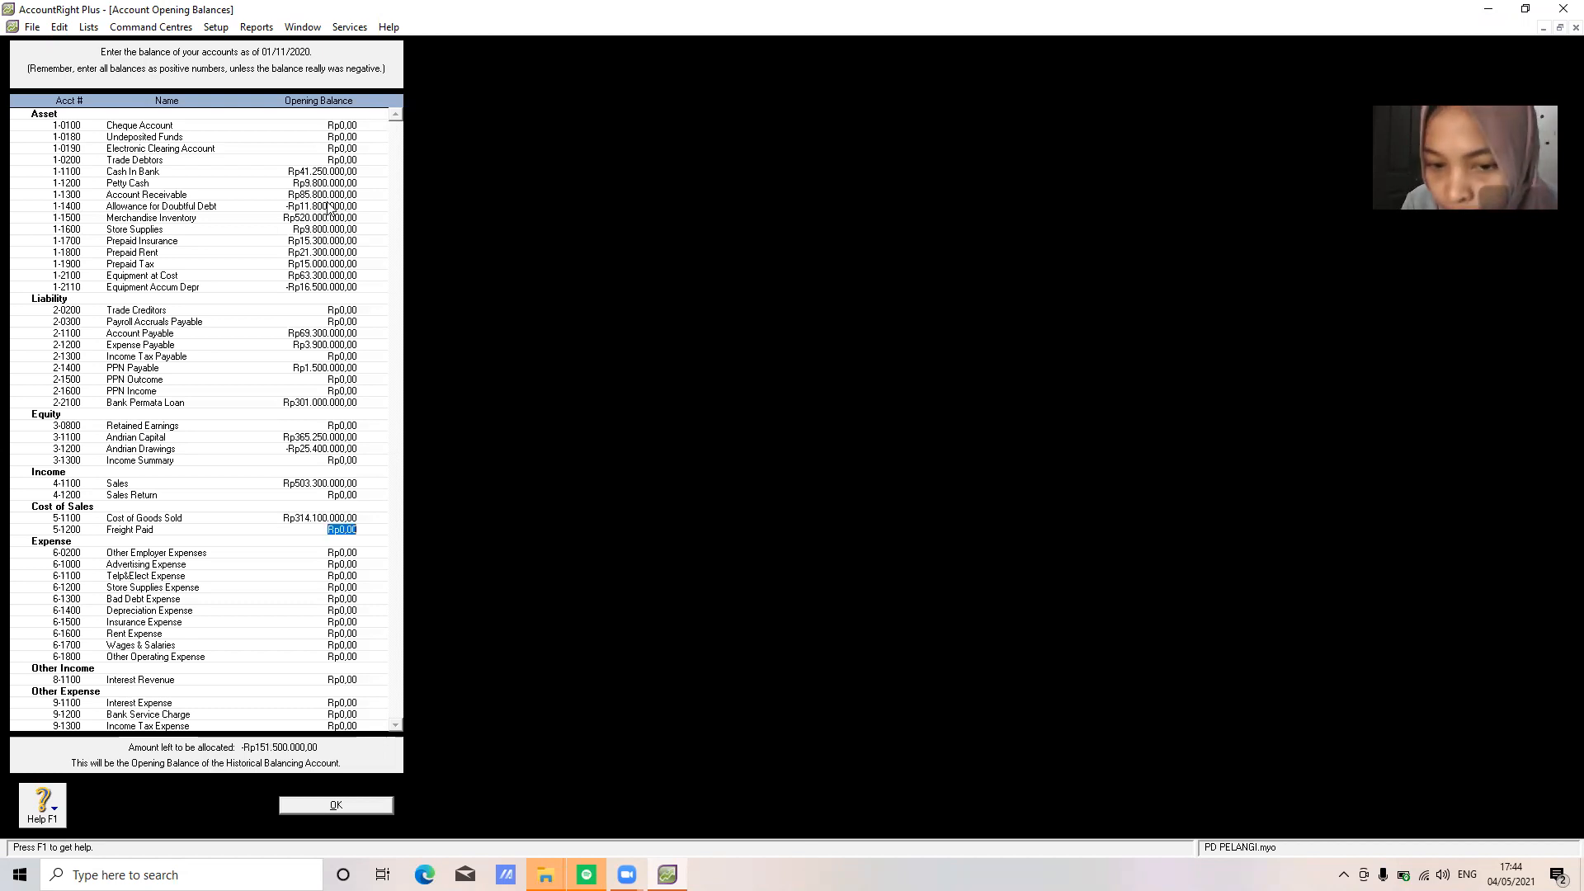
pyautogui.write('5')
pyautogui.write('800000')
pyautogui.press('Tab')
pyautogui.press('Tab')
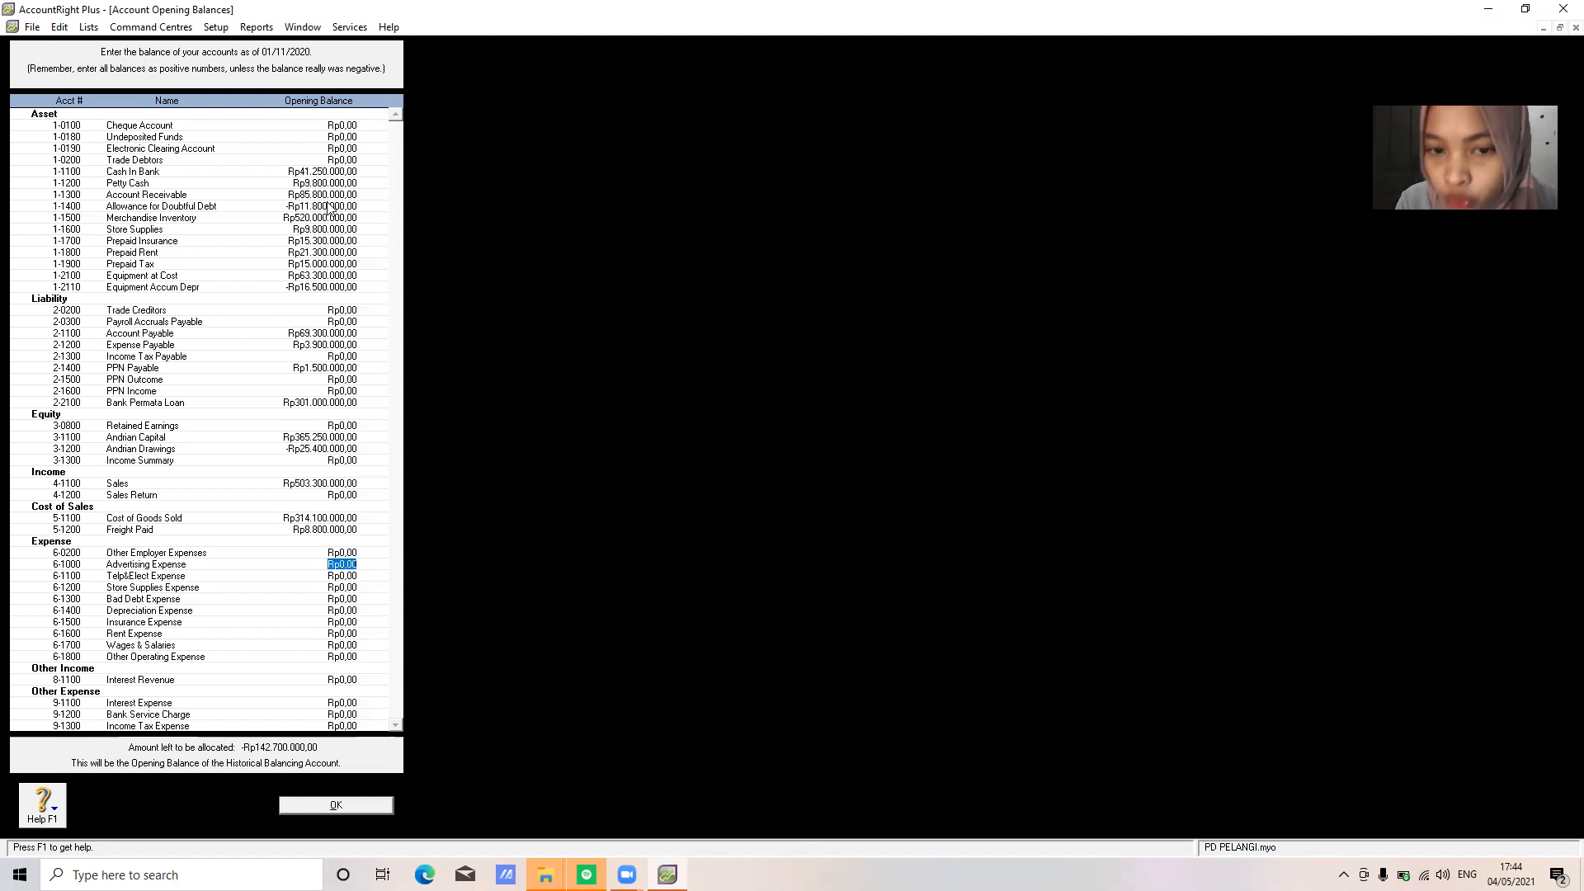
# Enter Advertising 4,200,000, Telp&Elect 8,700,000, Store Supplies 4,750,000, Bad Debt 15,100,000, Depreciation 16,500,000 expense balances
pyautogui.write('4')
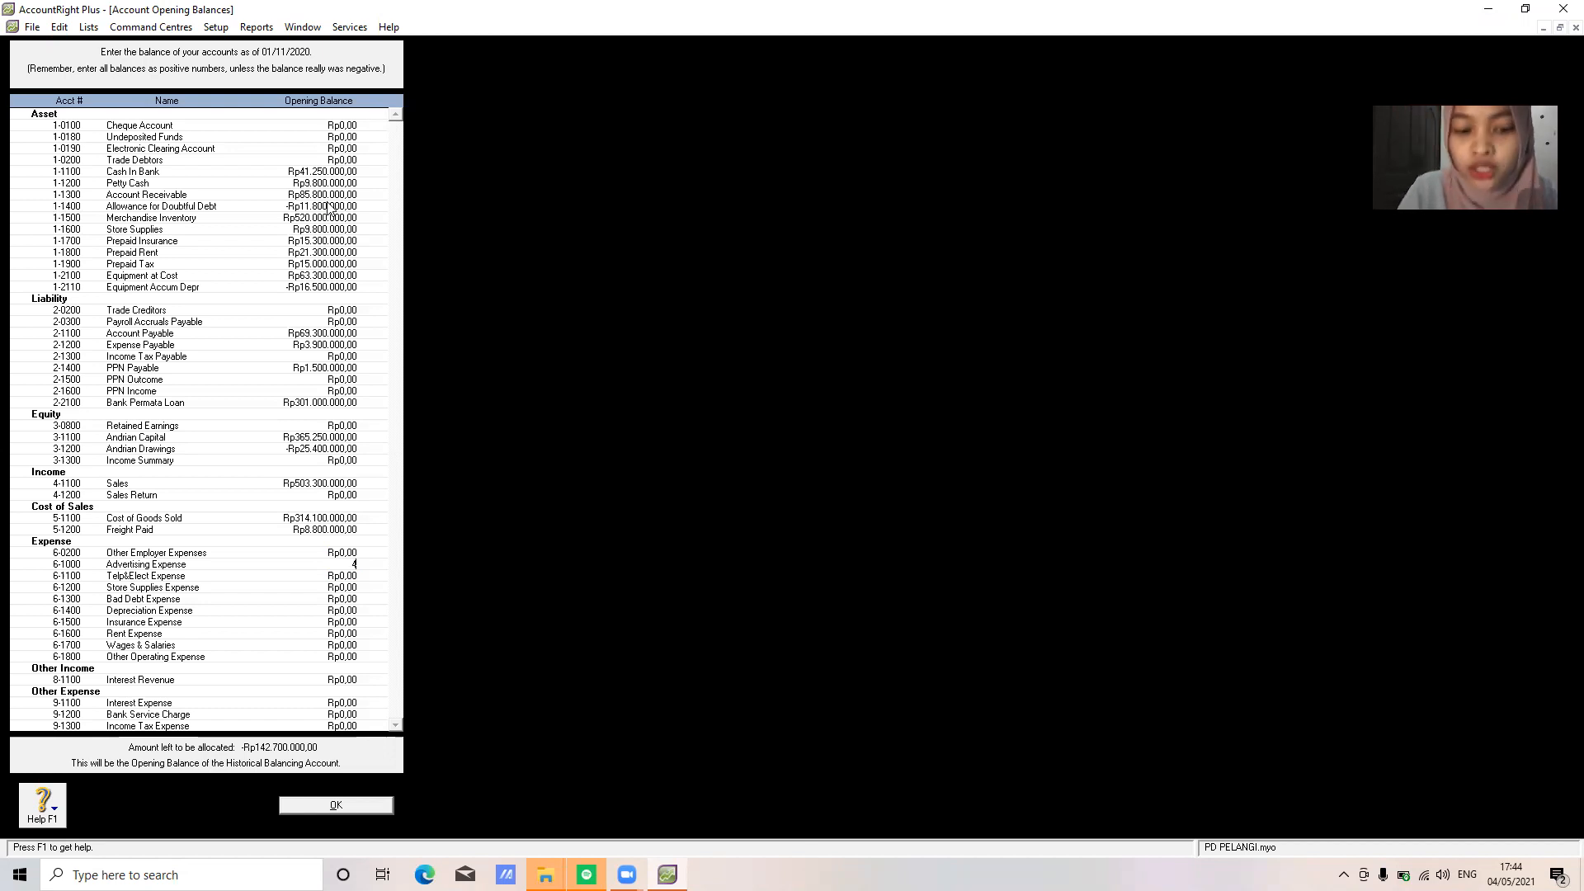
pyautogui.write('200000')
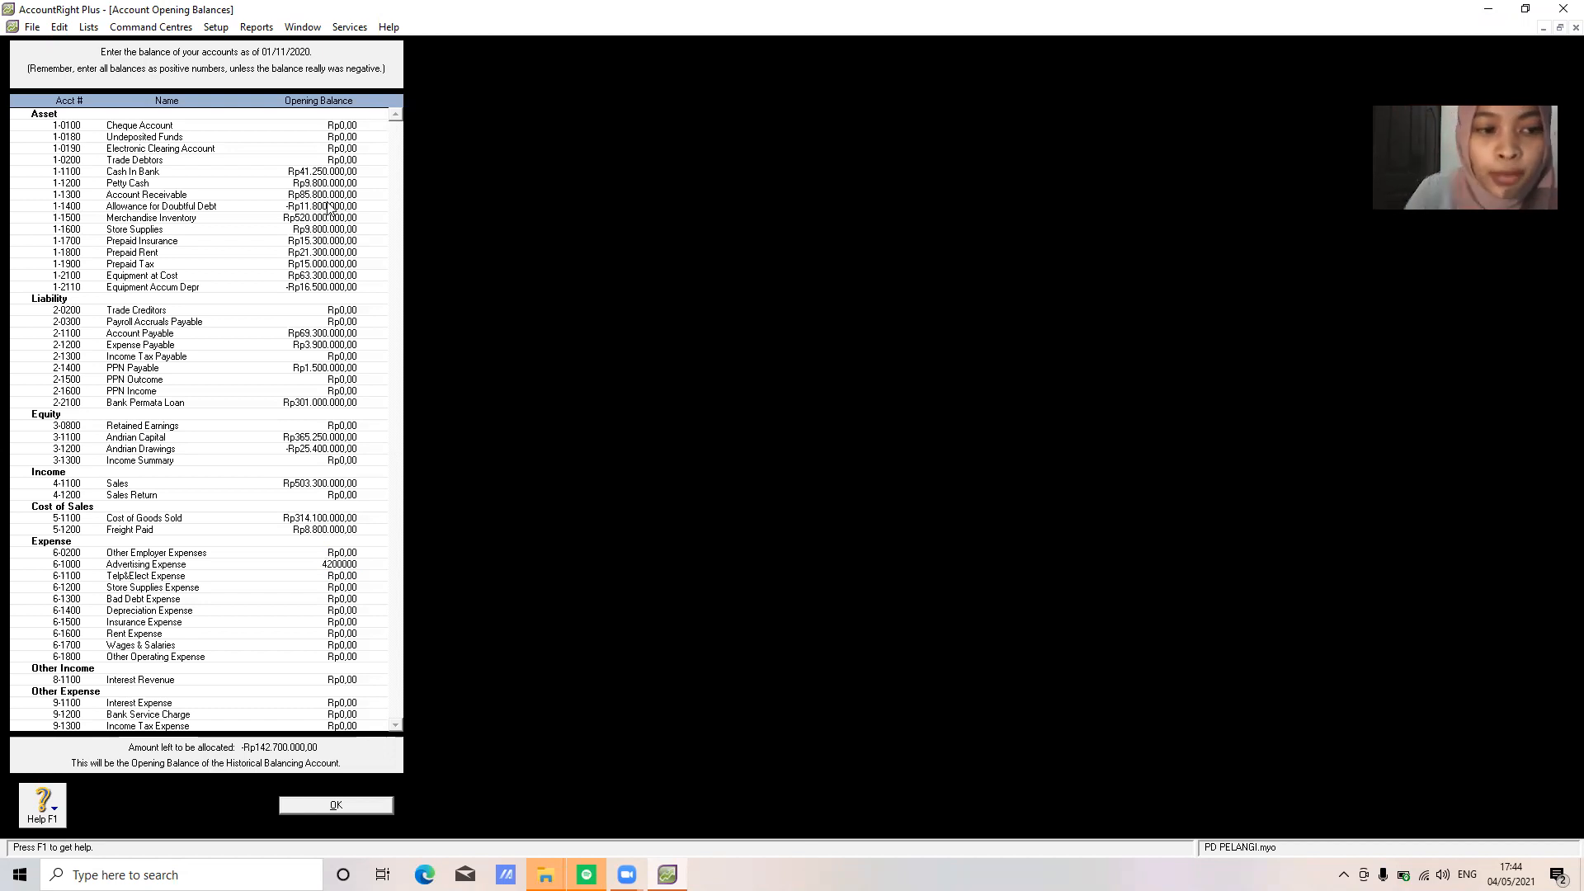
pyautogui.press('Tab')
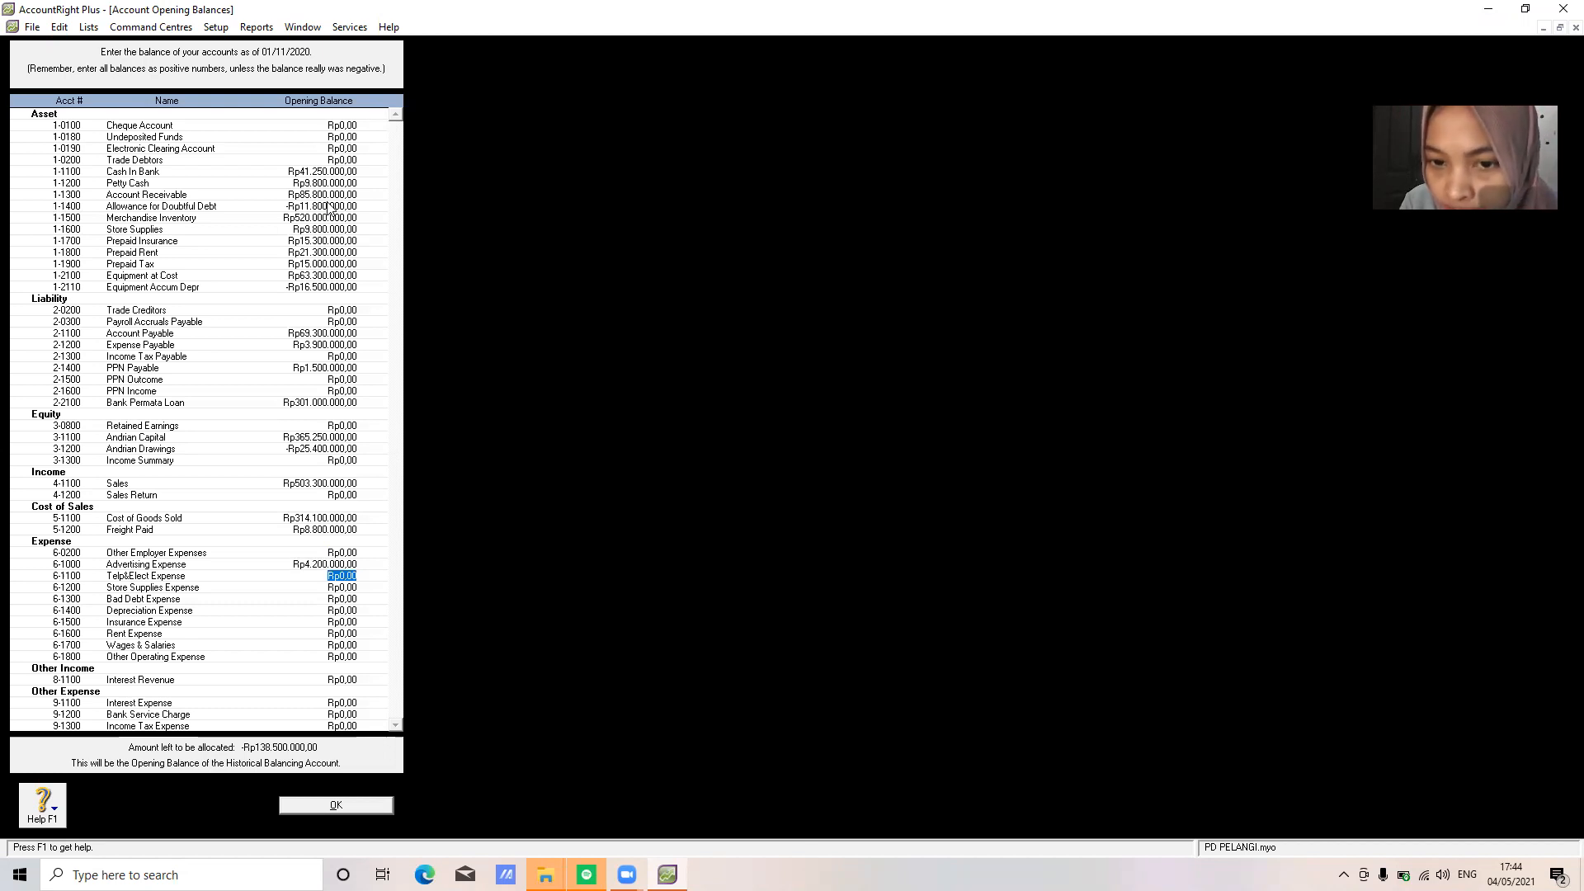
pyautogui.write('8.700.00')
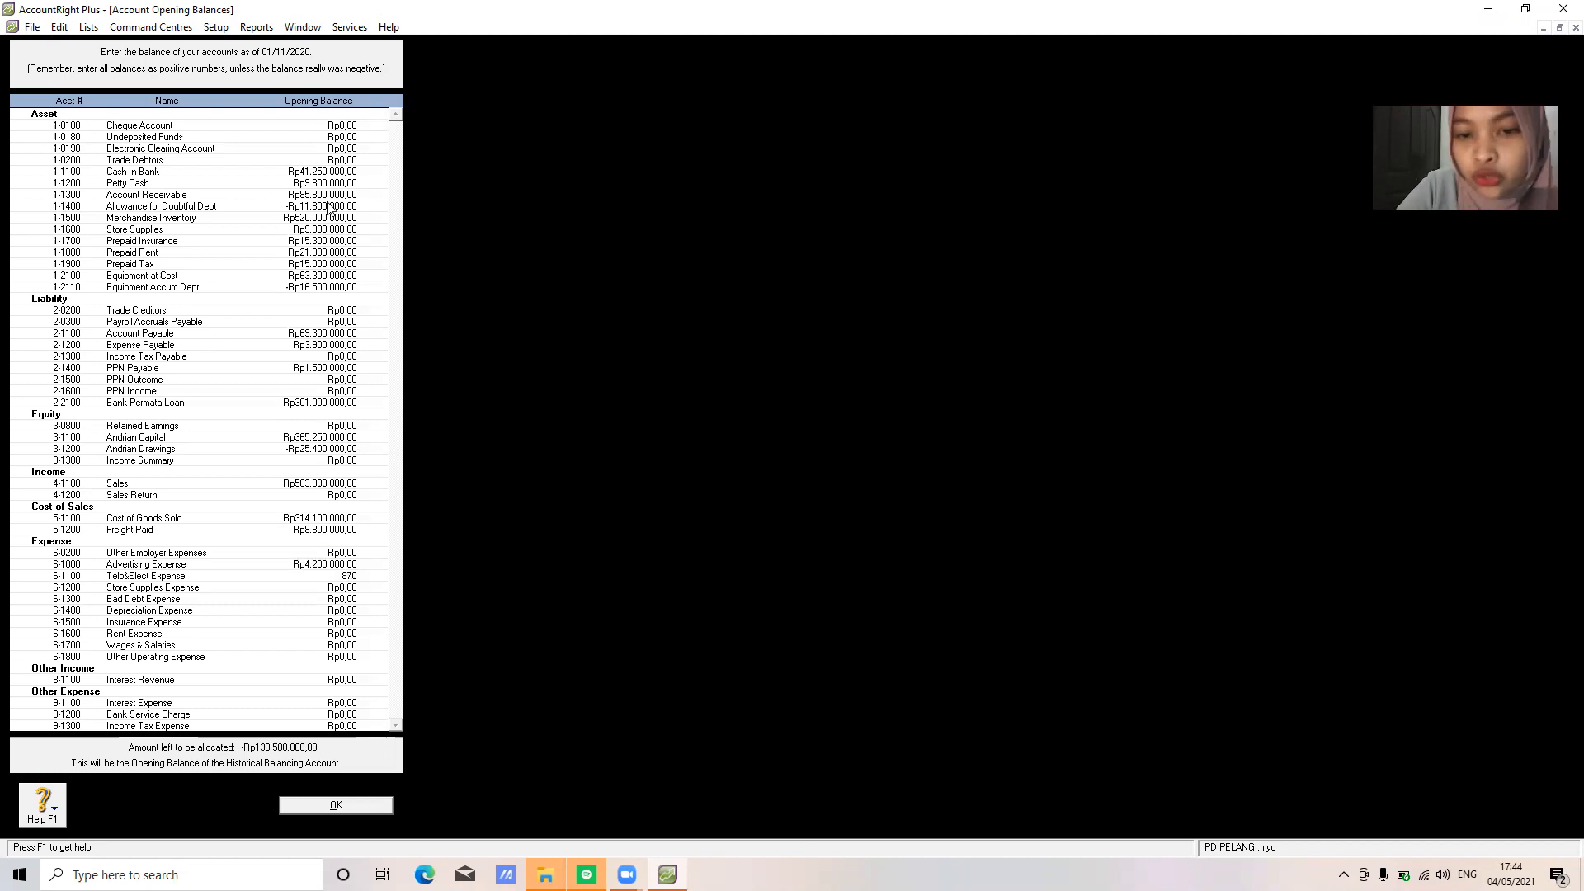
pyautogui.write('0000')
pyautogui.press('Tab')
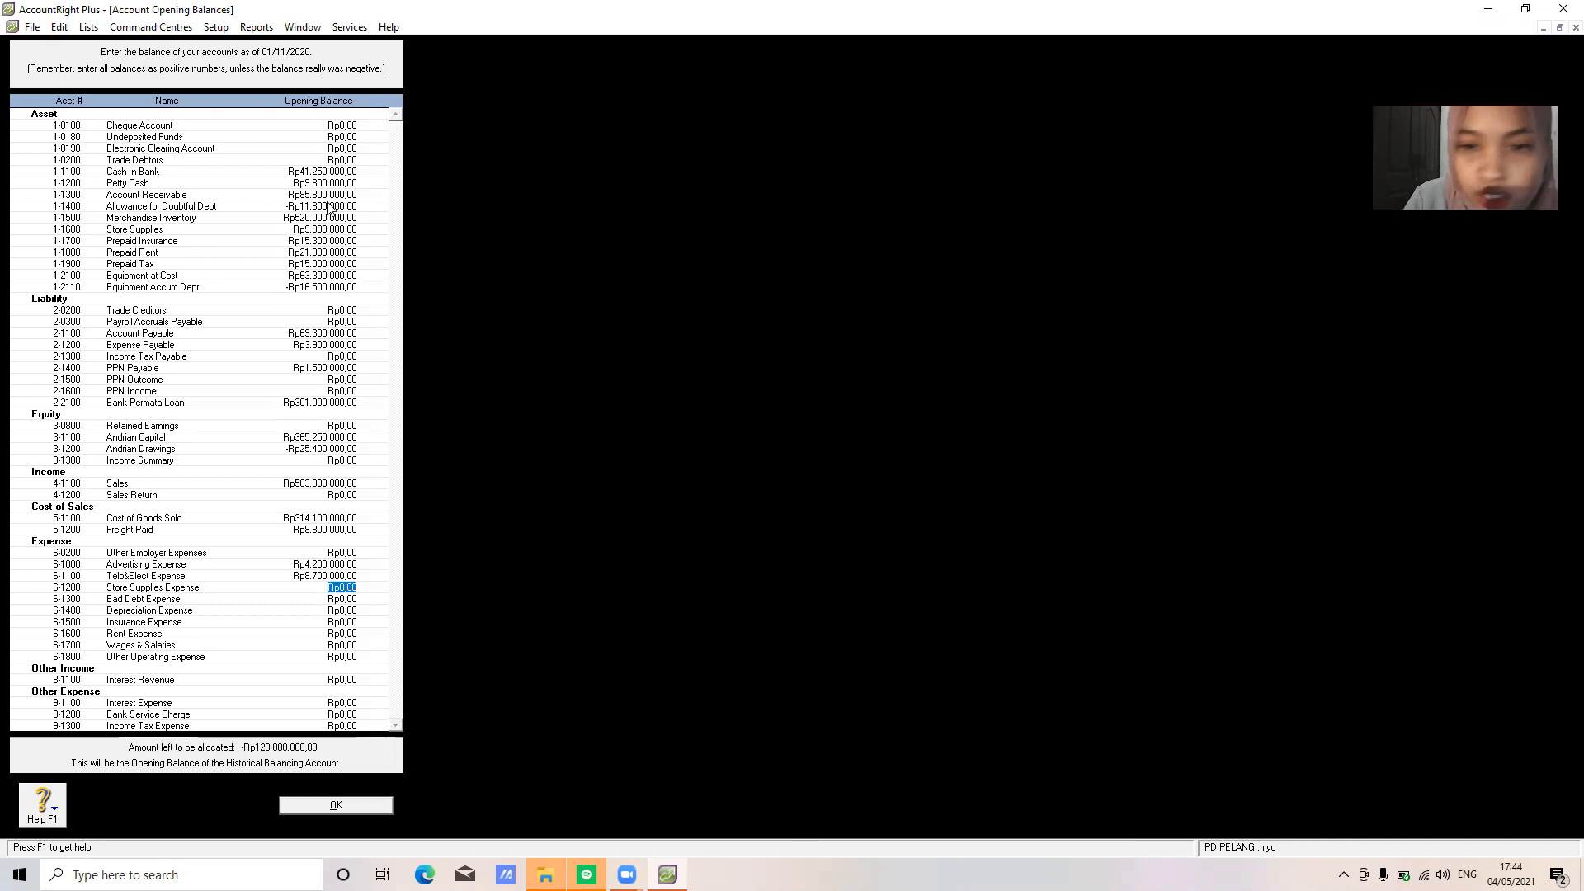
pyautogui.write('4750000')
pyautogui.press('Tab')
pyautogui.write('15')
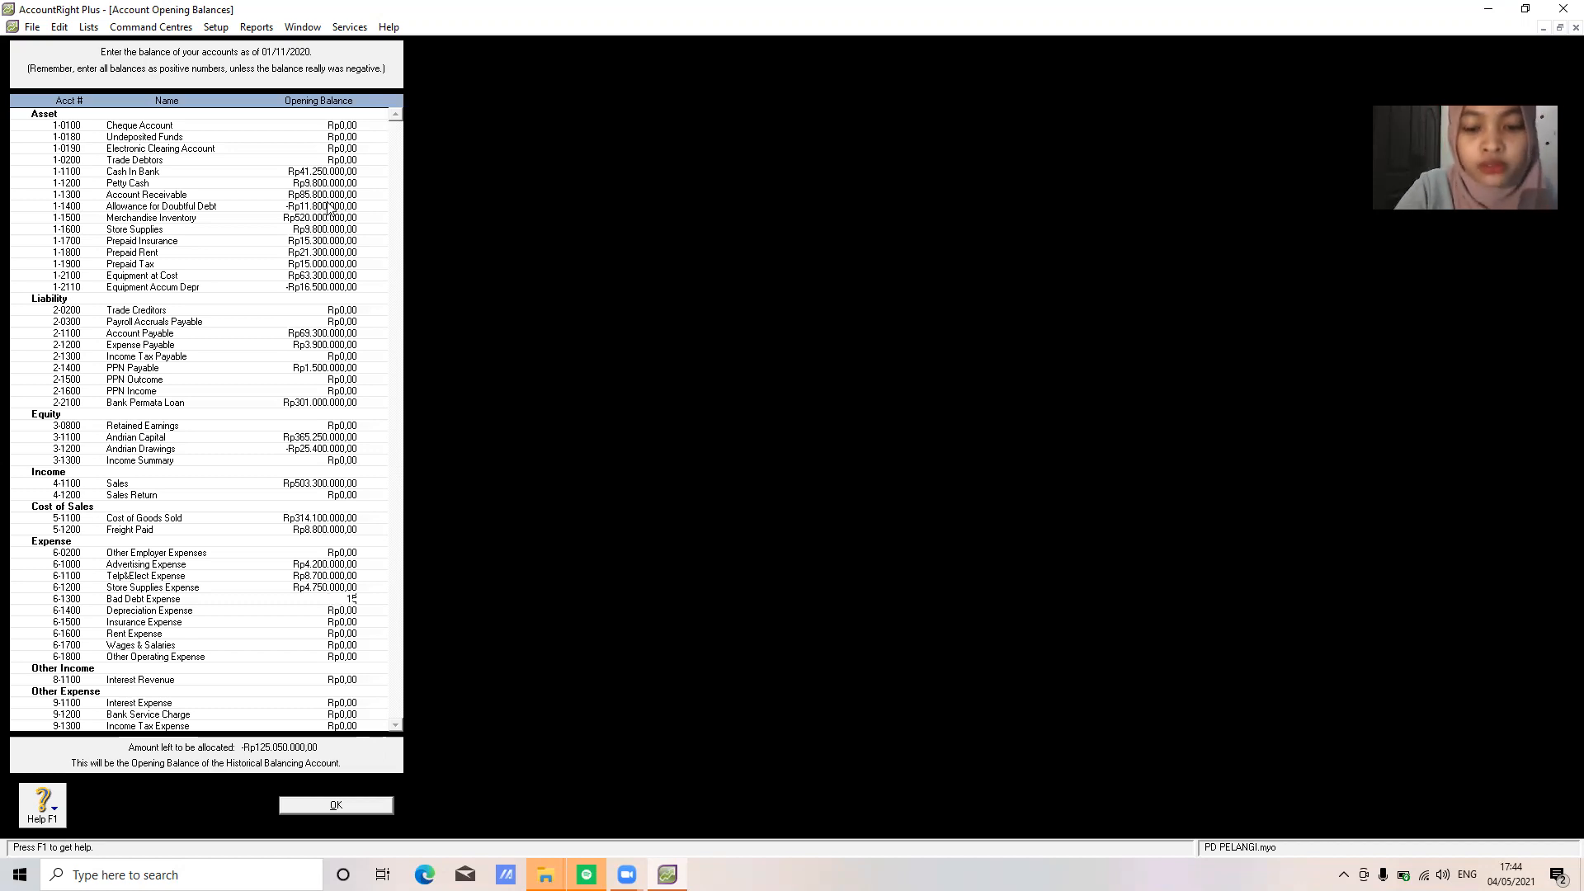
pyautogui.write('100000')
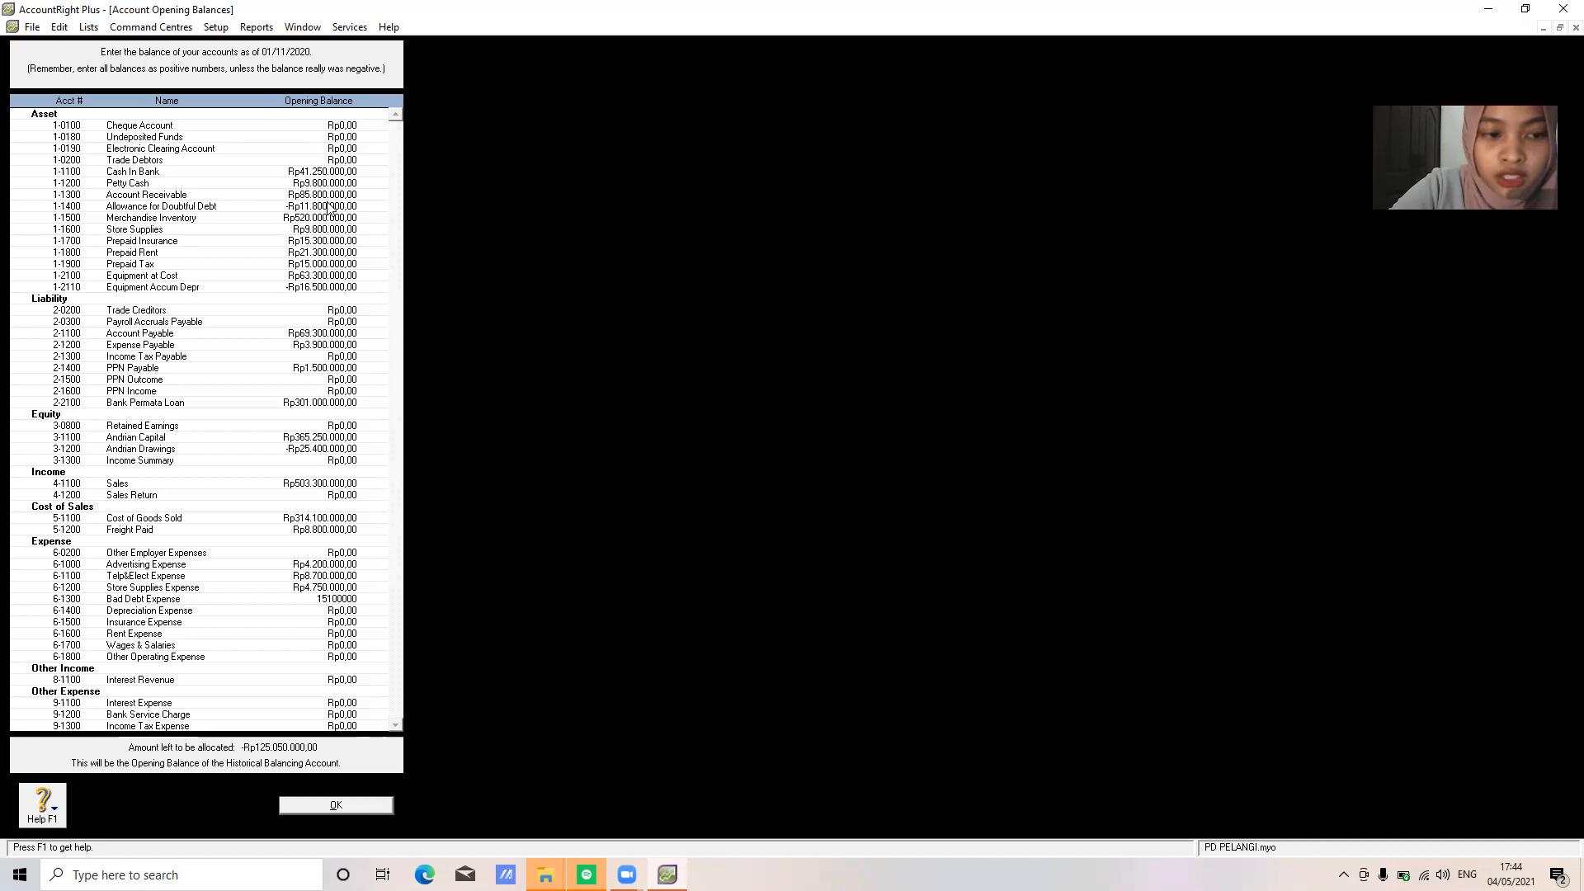
pyautogui.press('Tab')
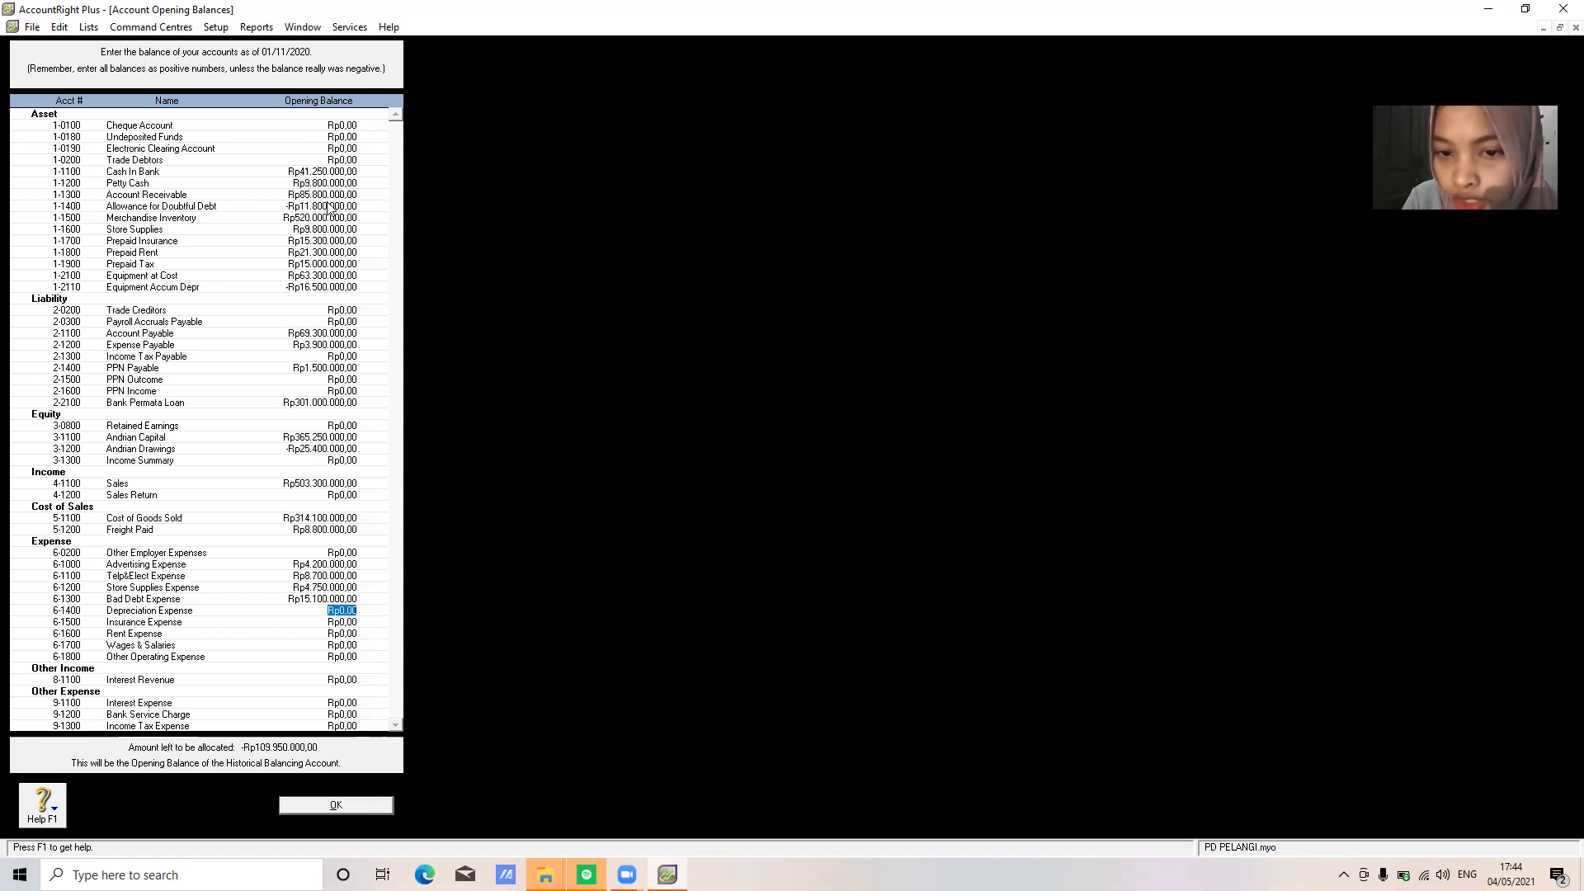
pyautogui.write('14300000')
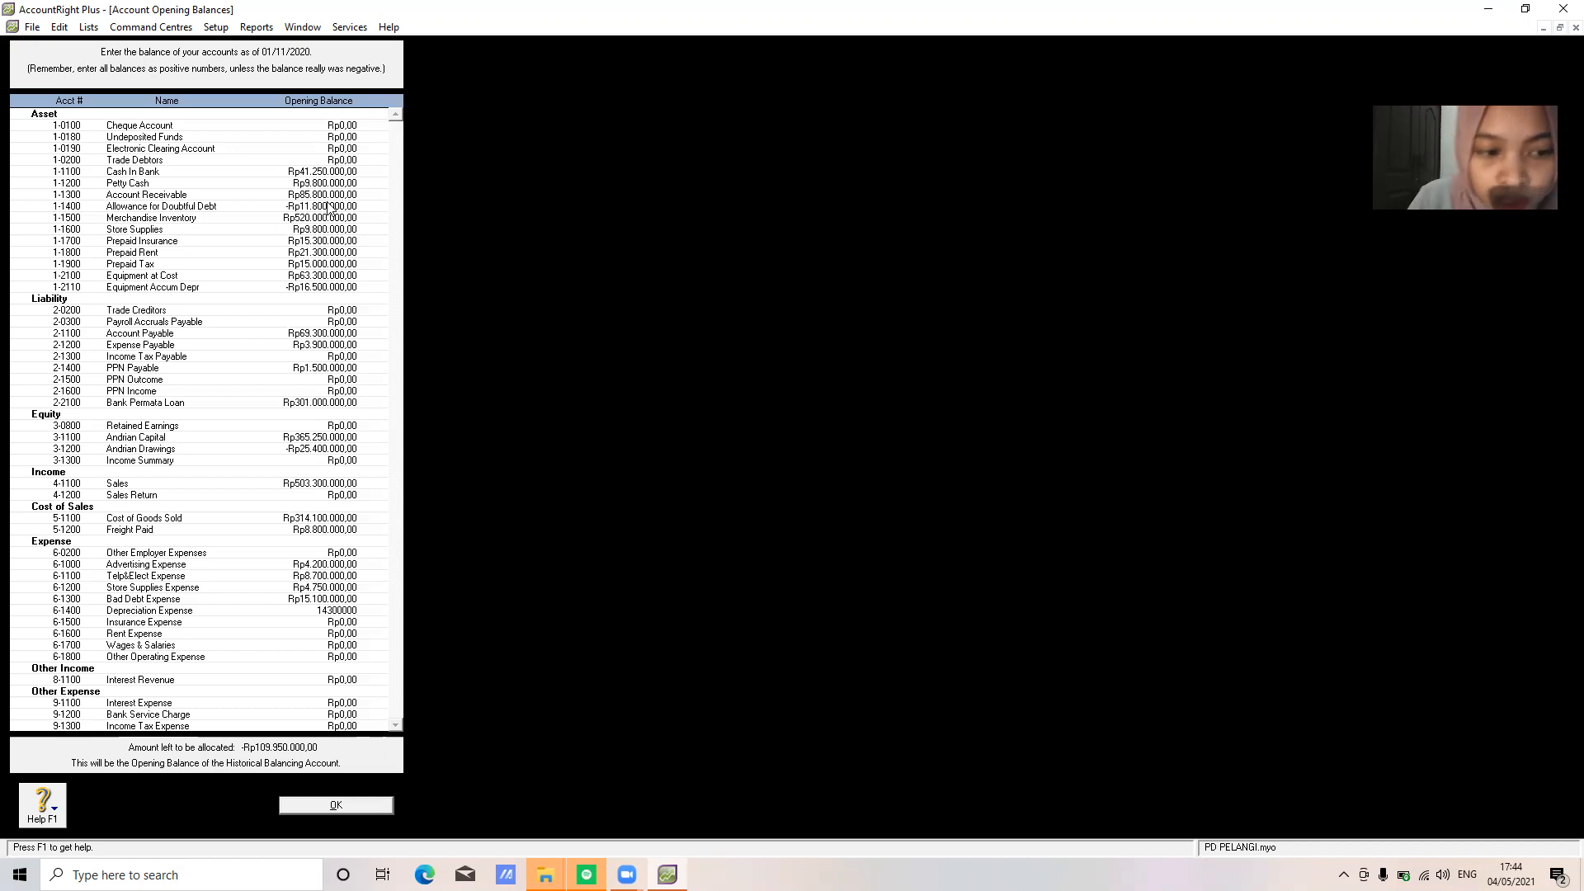
pyautogui.press('Tab')
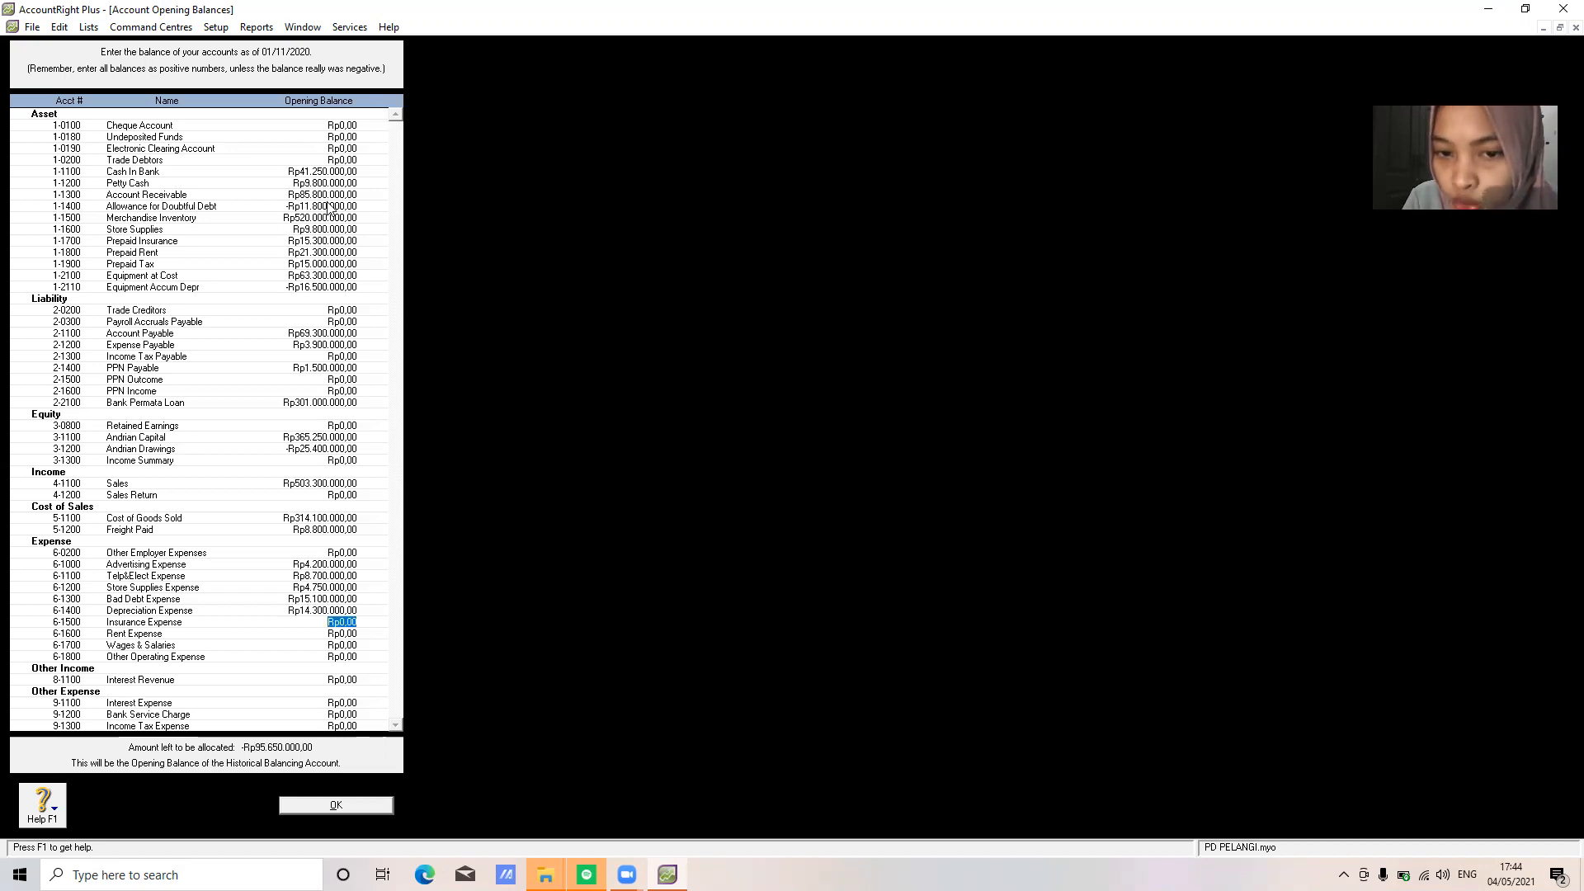
pyautogui.hotkey('shift', 'Tab')
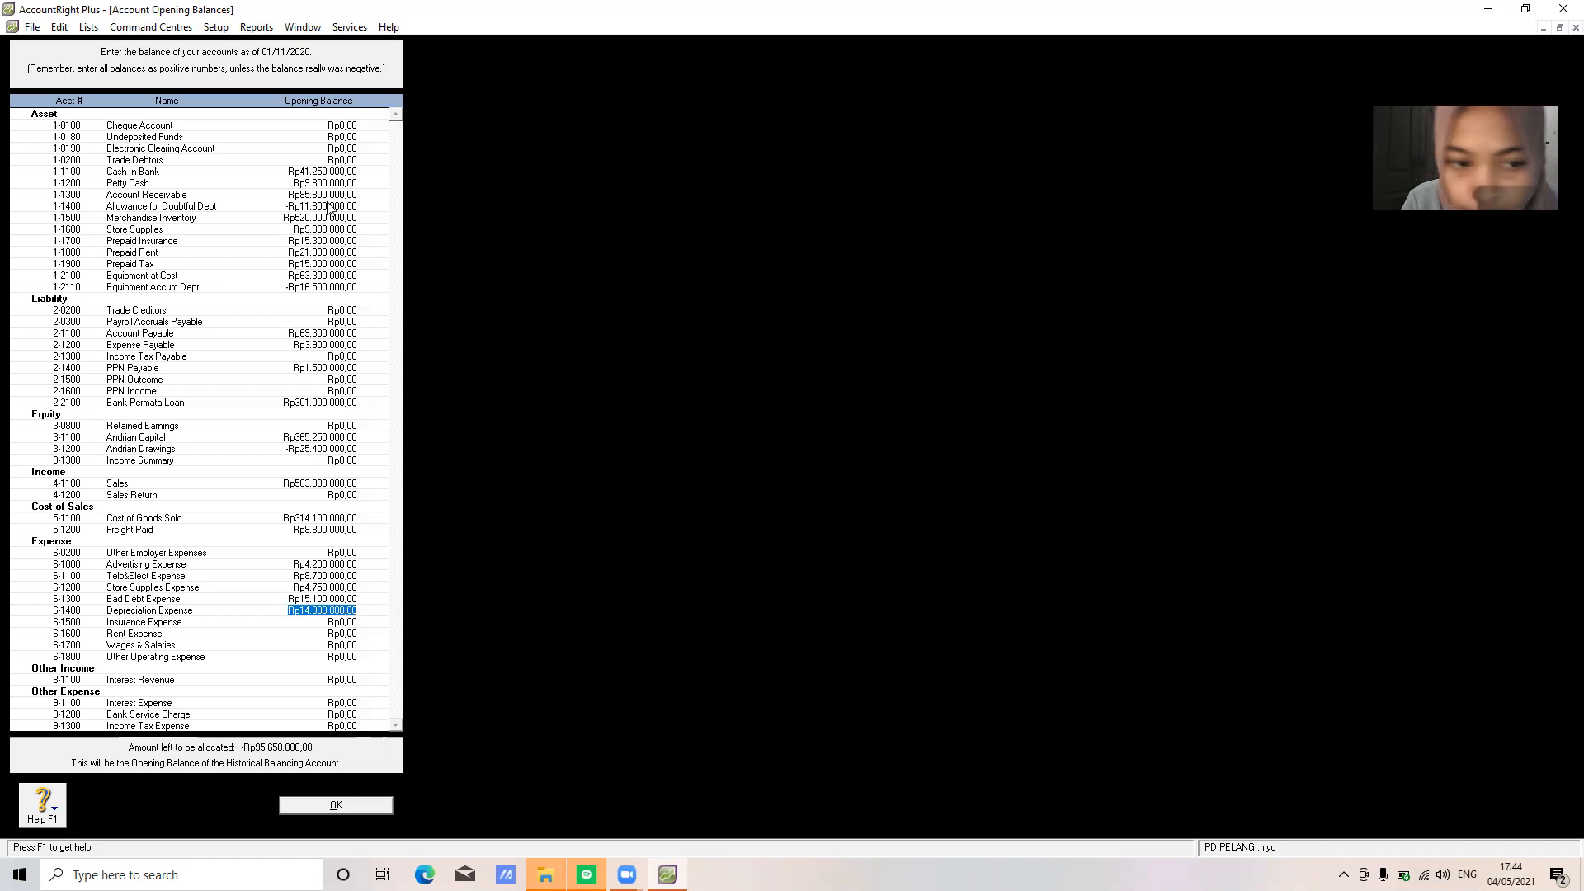
pyautogui.write('16500000')
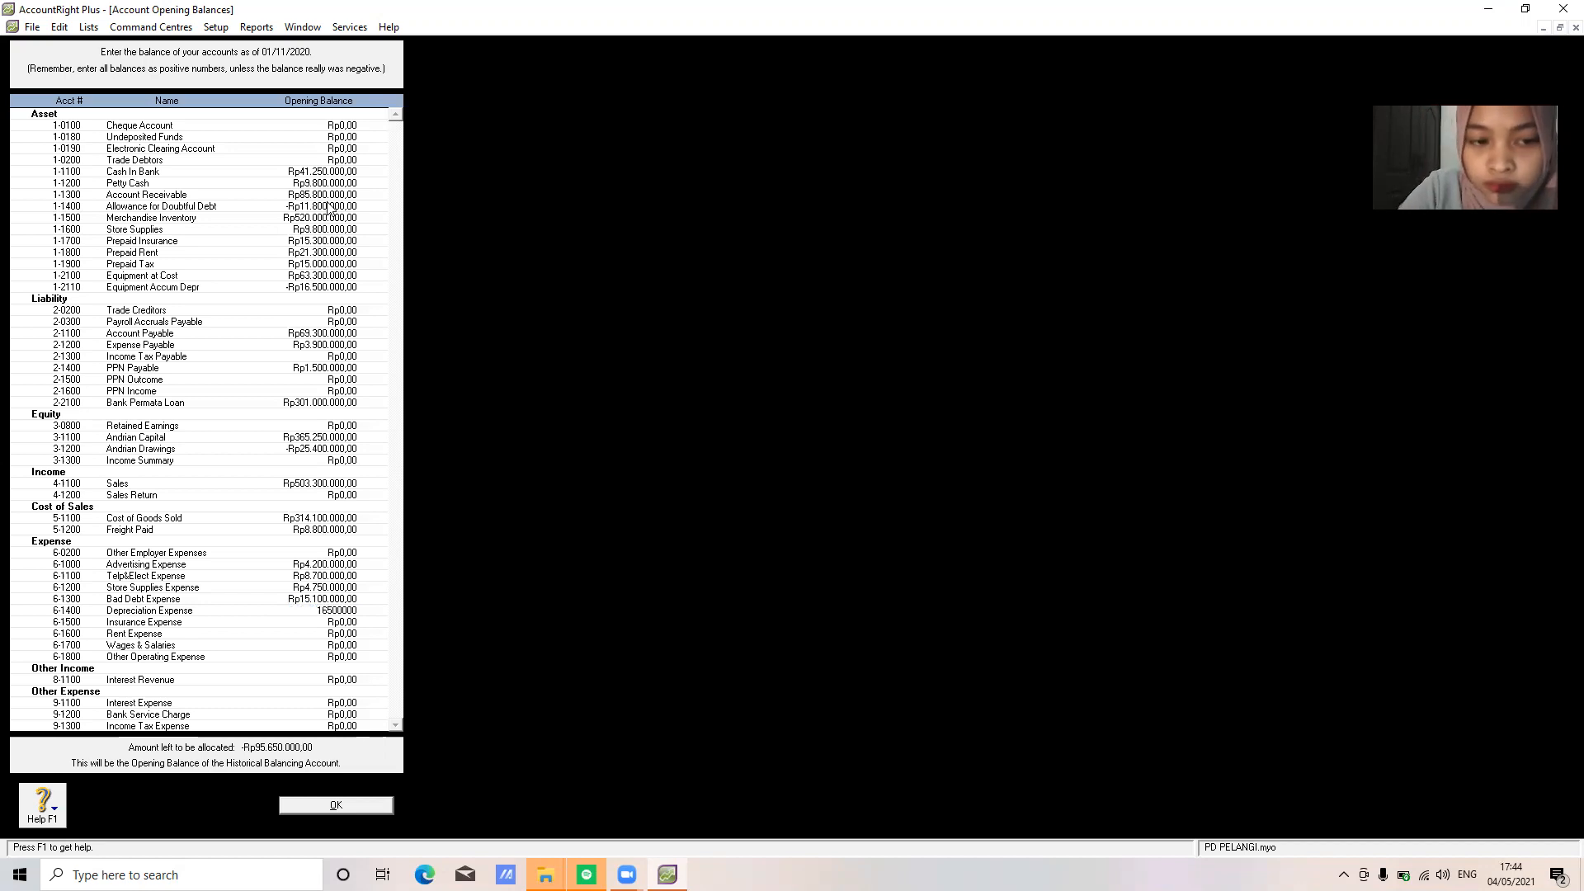
pyautogui.press('Tab')
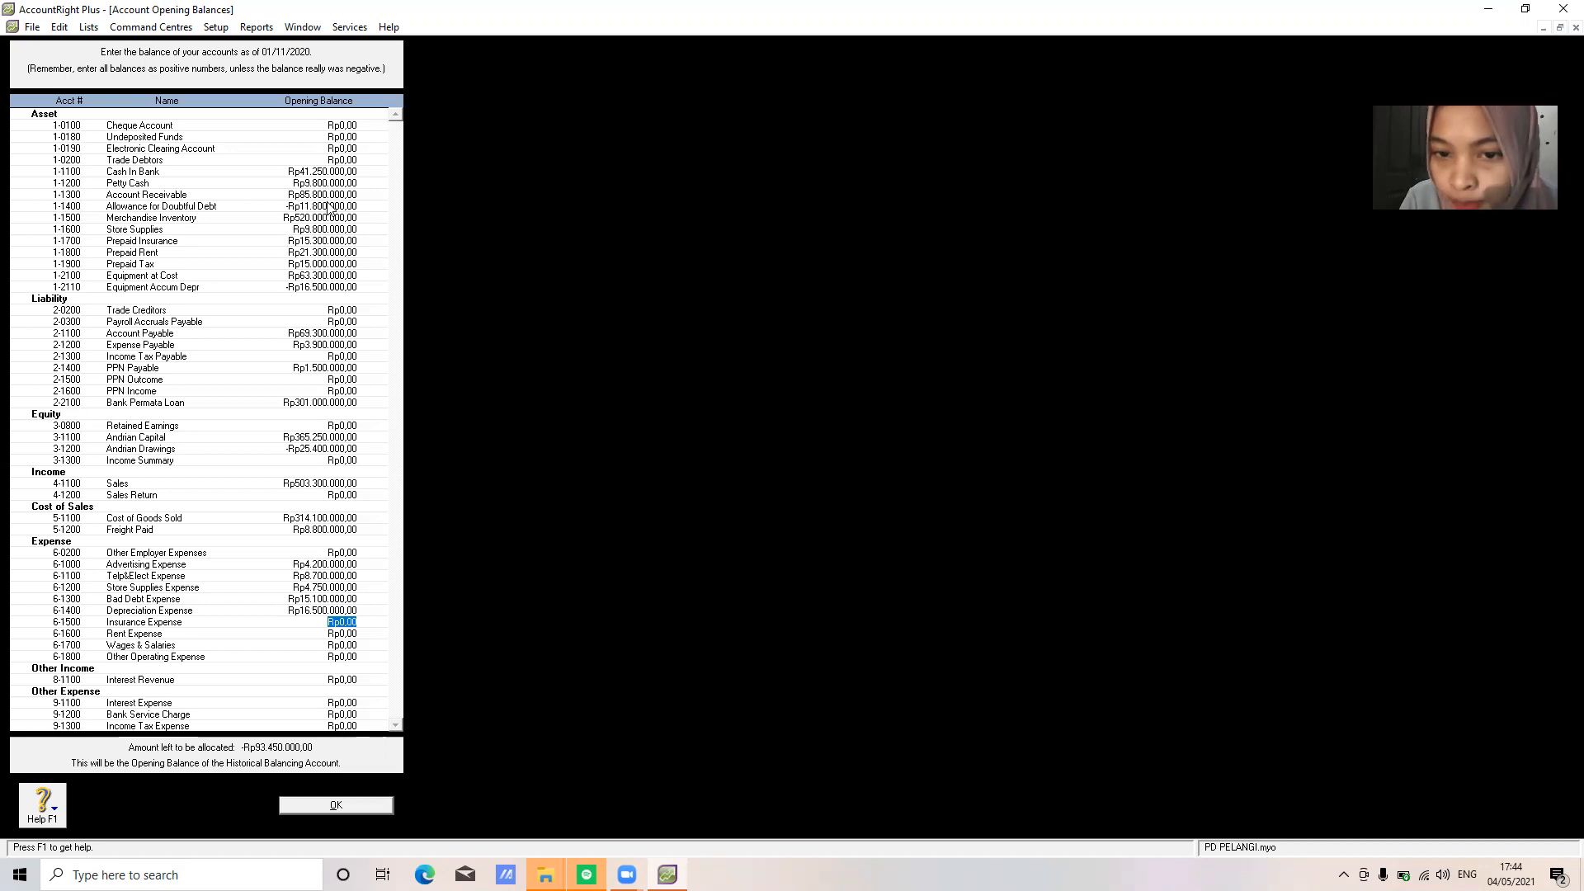
# Enter Insurance 14,300,000, Rent, Wages 36,300,000, Other Operating 9,300,000, Interest 6,100,000/5,480,000, Bank Service Charge 6,600,000
pyautogui.write('14300000')
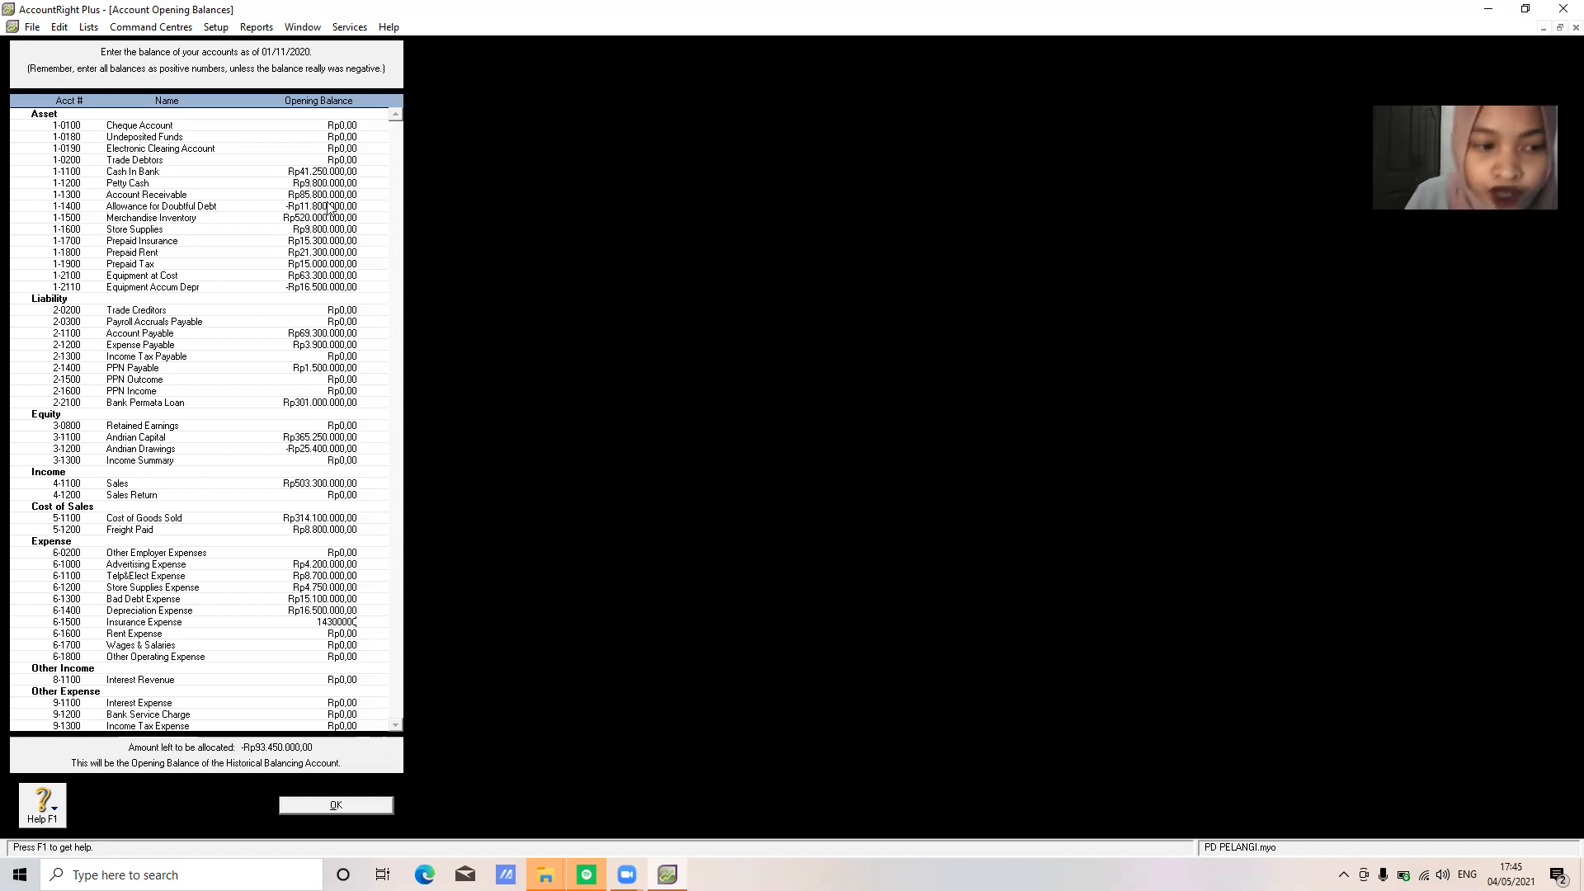
pyautogui.press('Tab')
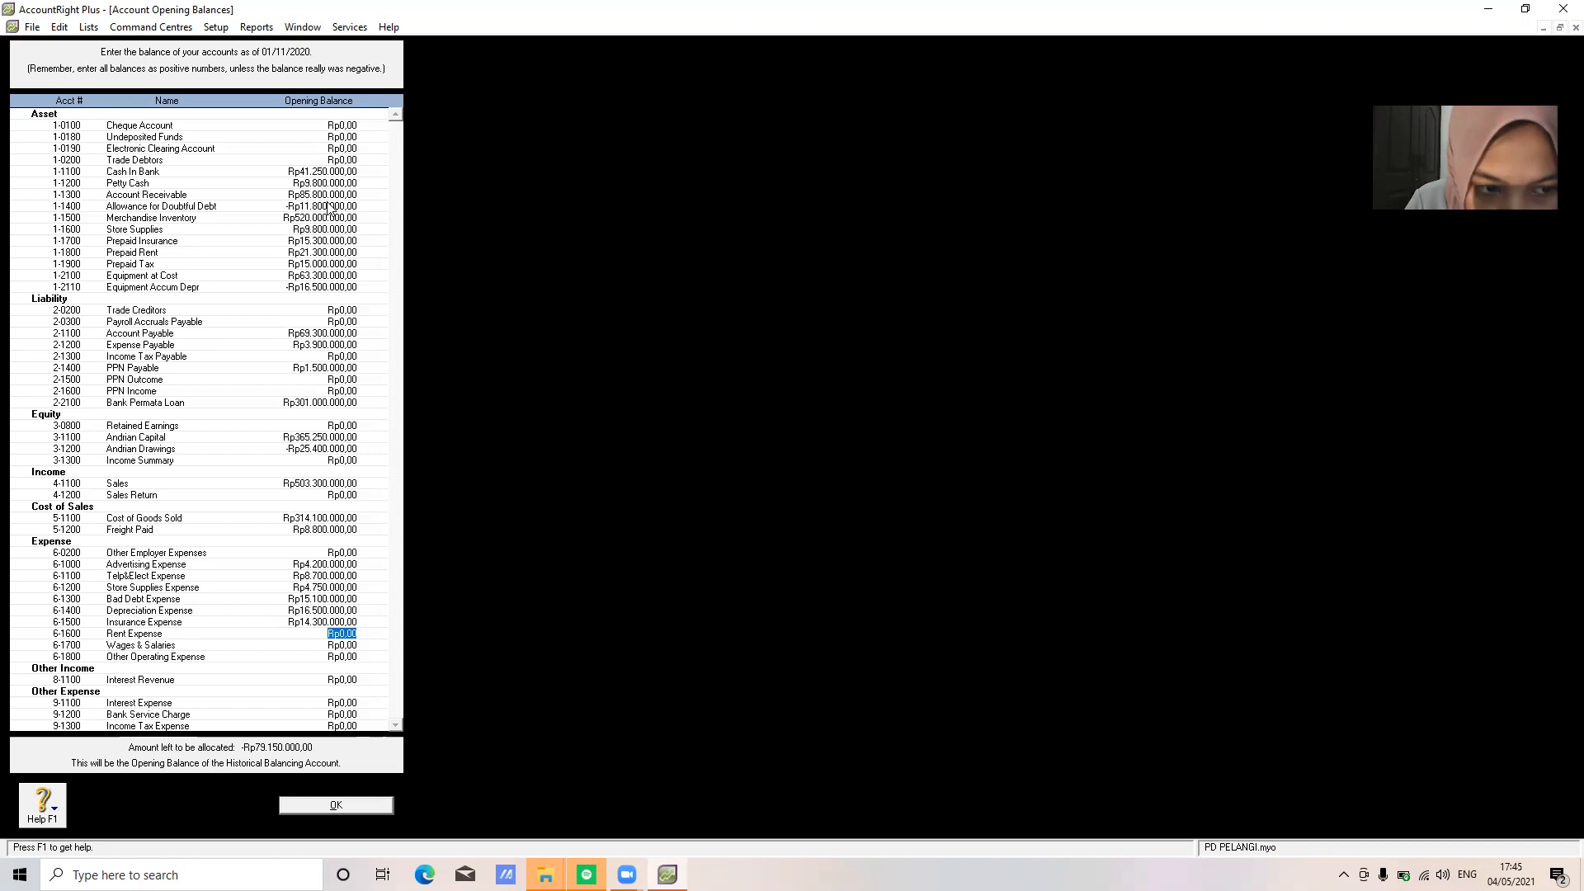
pyautogui.write('23300000')
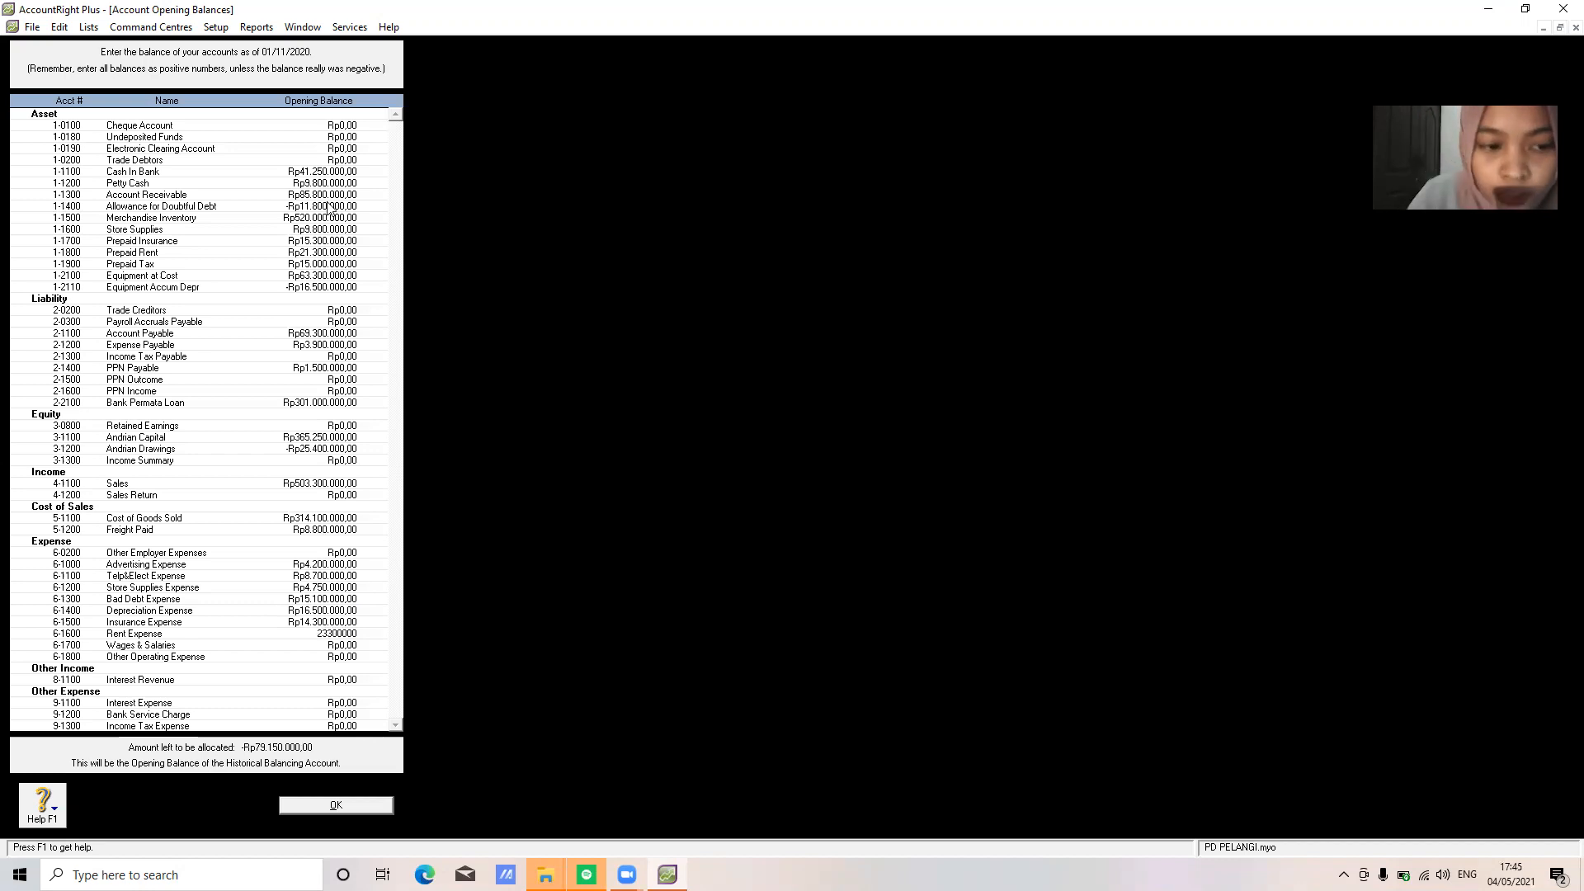
pyautogui.press('Tab')
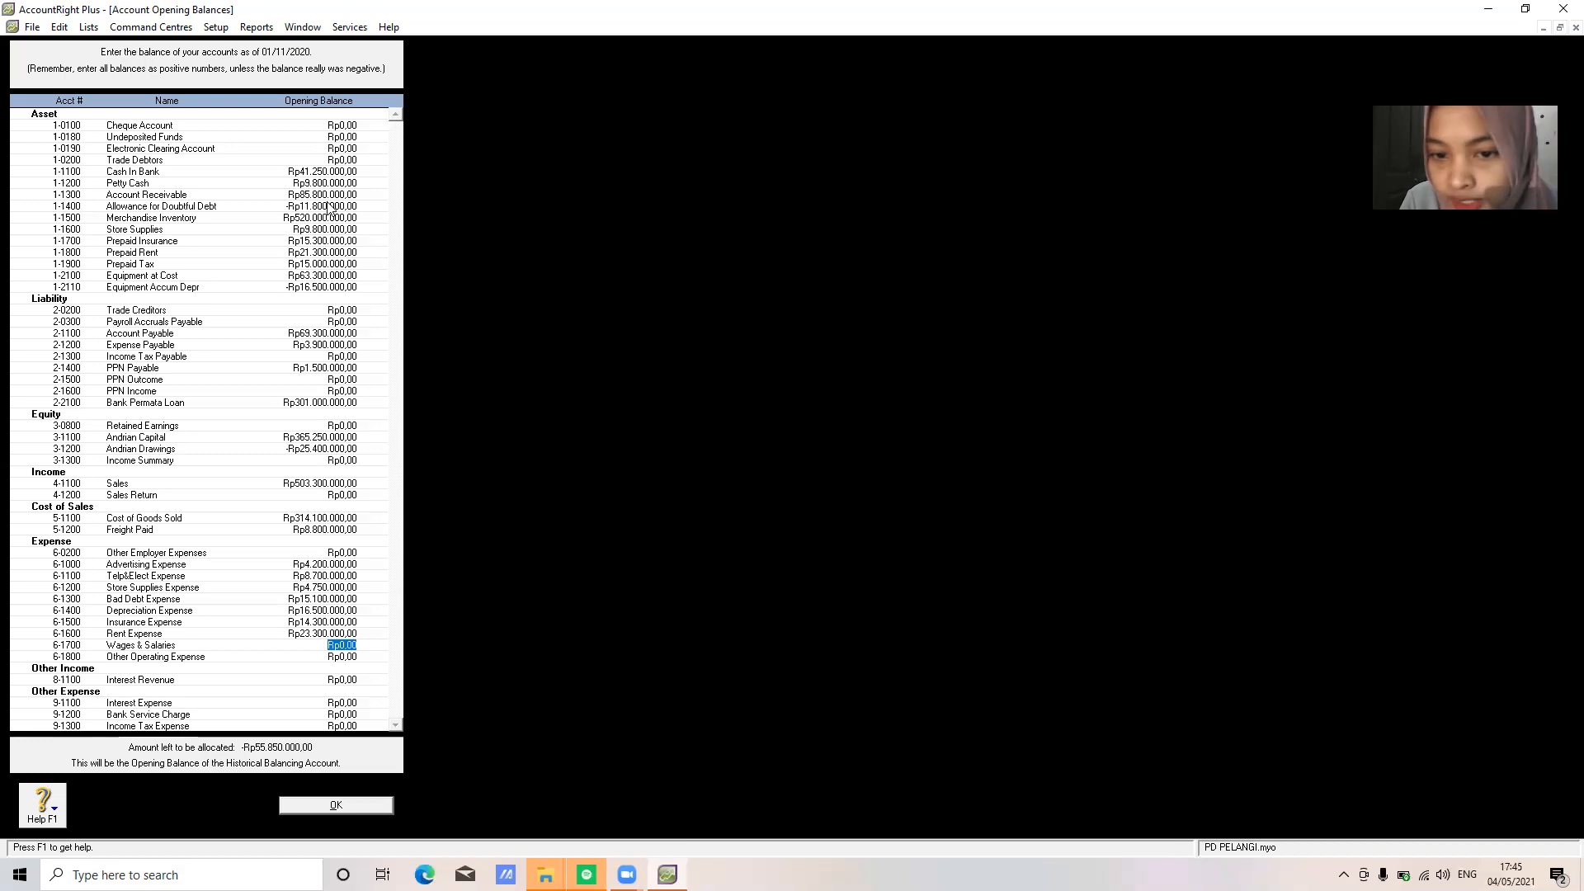
pyautogui.write('363')
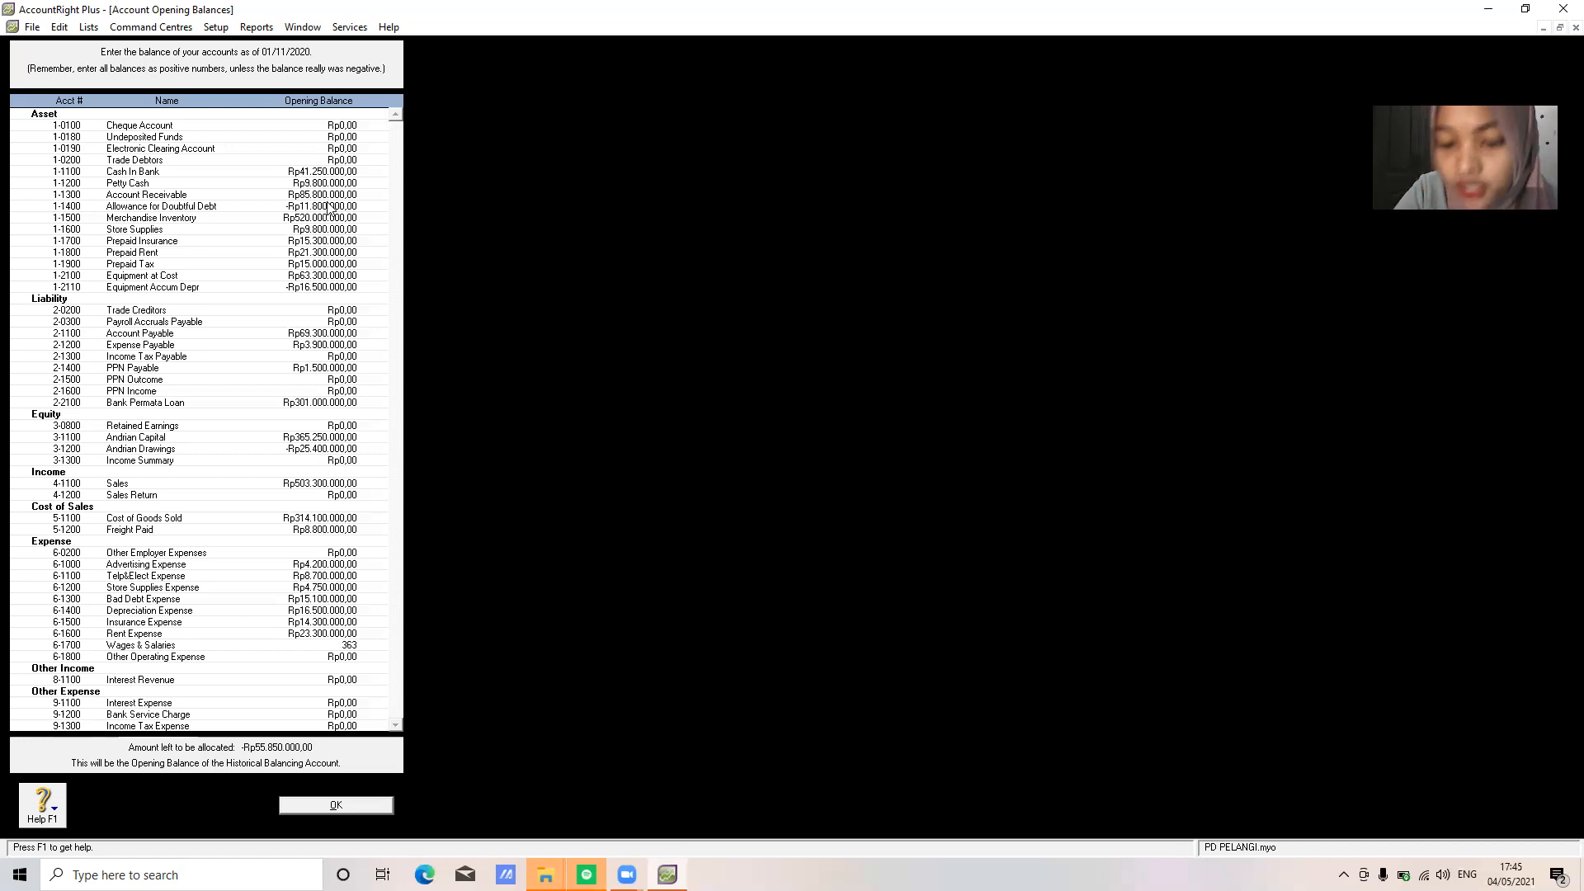
pyautogui.write('00000')
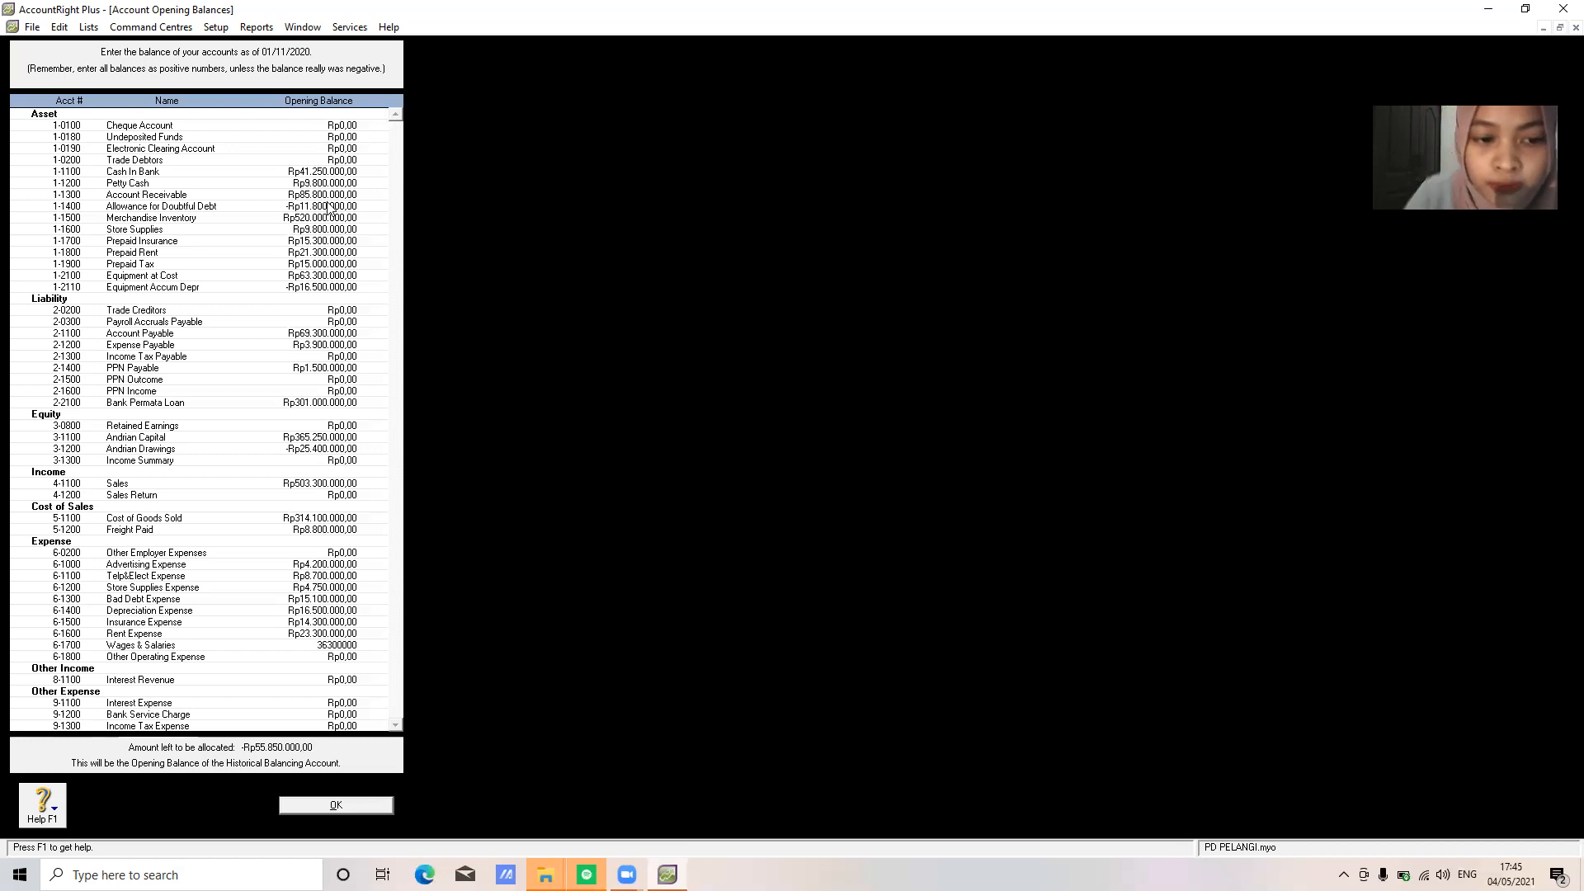
pyautogui.press('Tab')
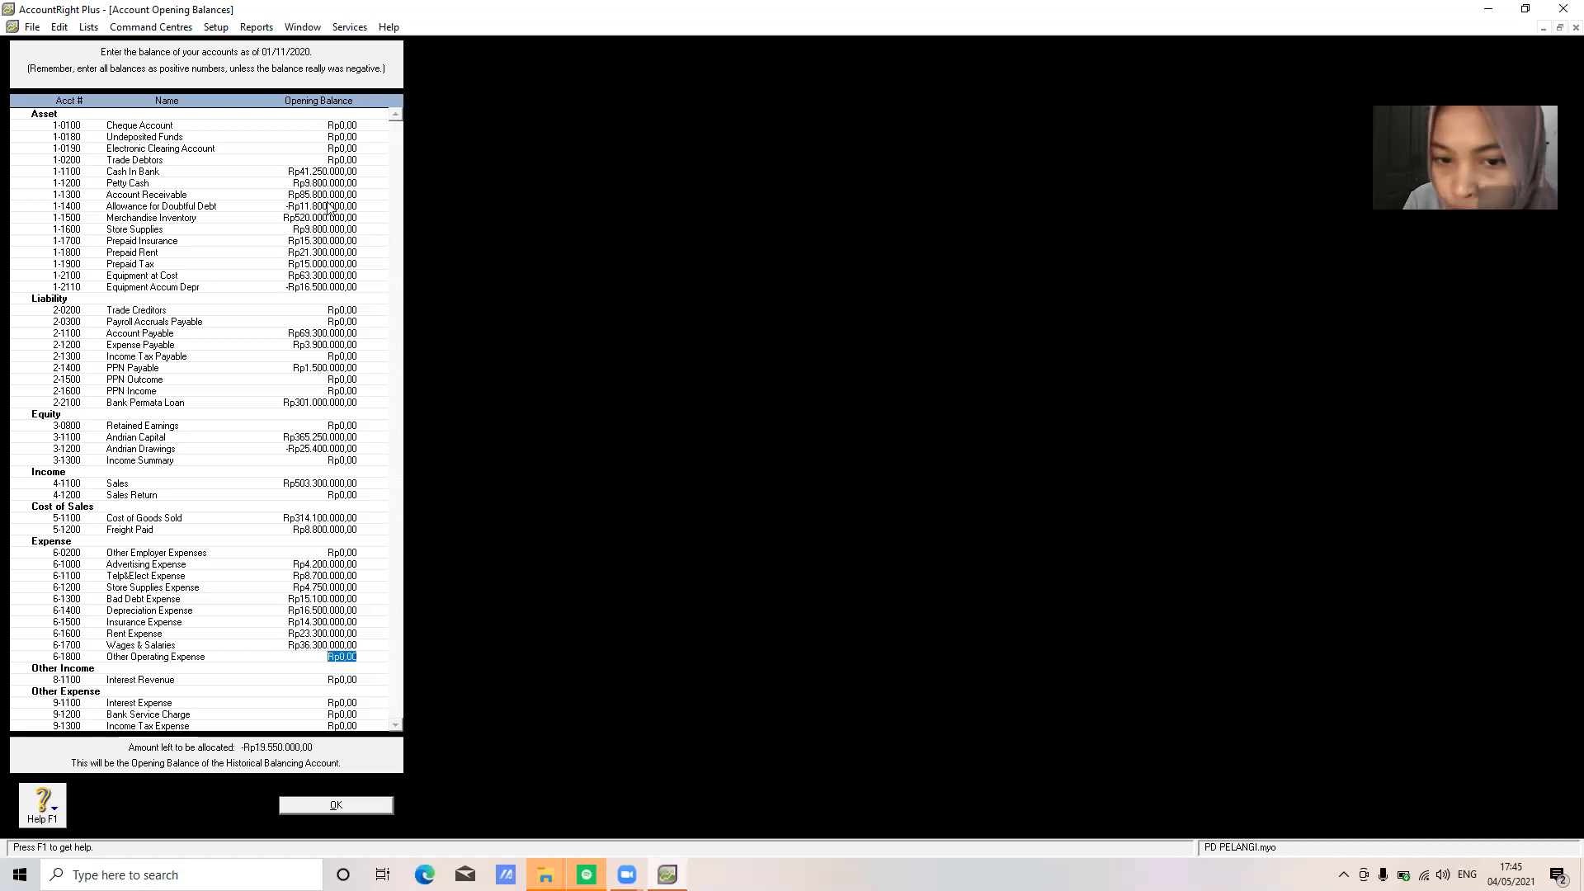
pyautogui.write('9300000')
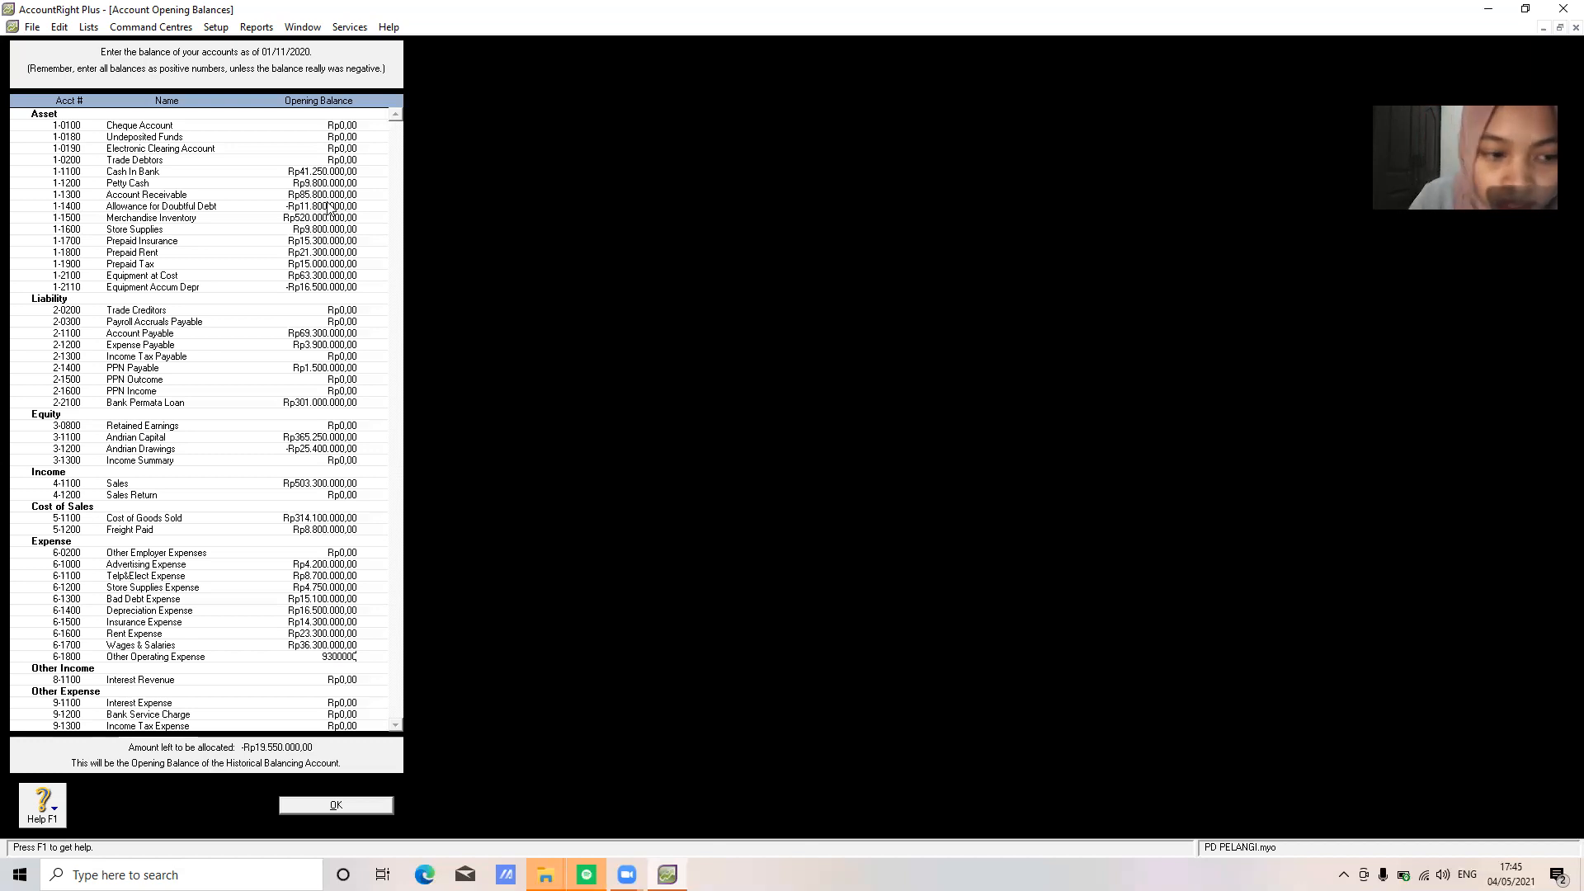
pyautogui.press('Tab')
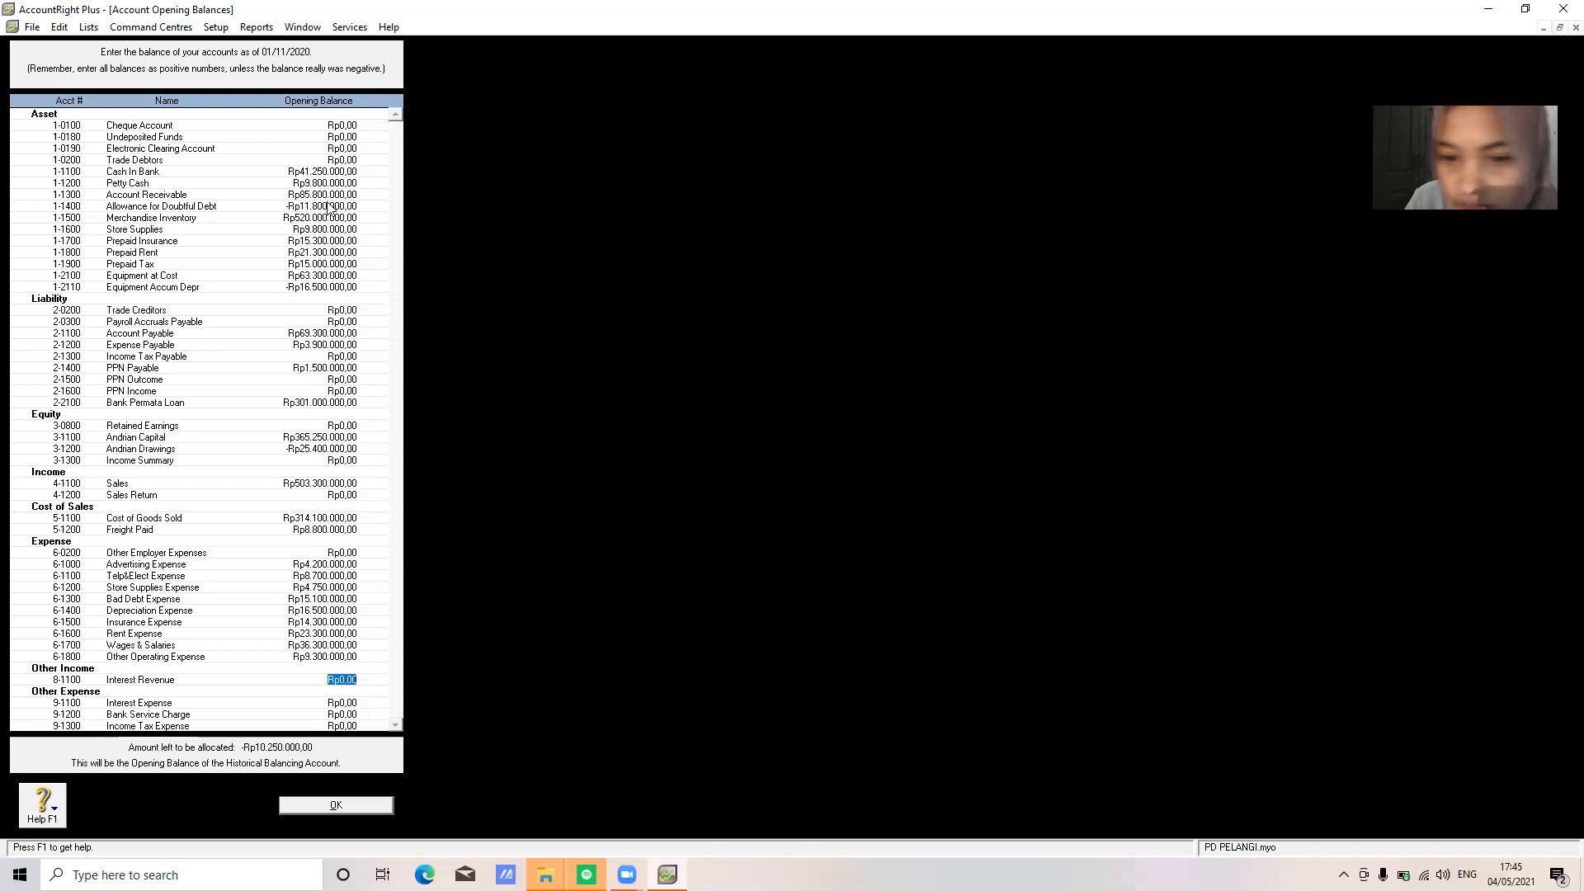
pyautogui.write('6100000')
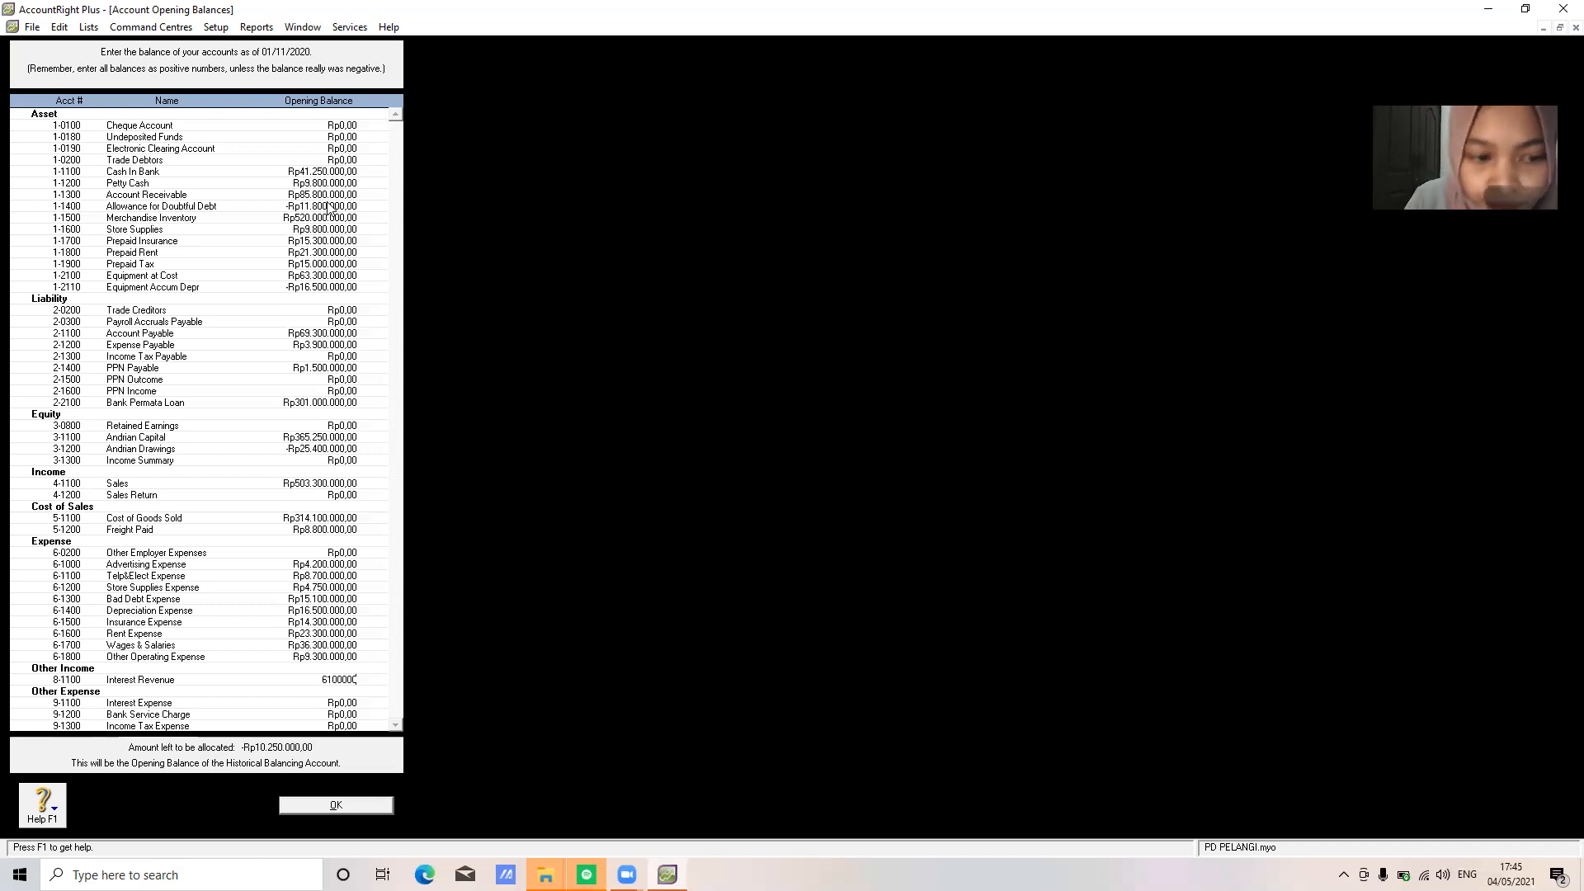
pyautogui.press('Tab')
pyautogui.write('5')
pyautogui.write('48')
pyautogui.write('0000')
pyautogui.press('Tab')
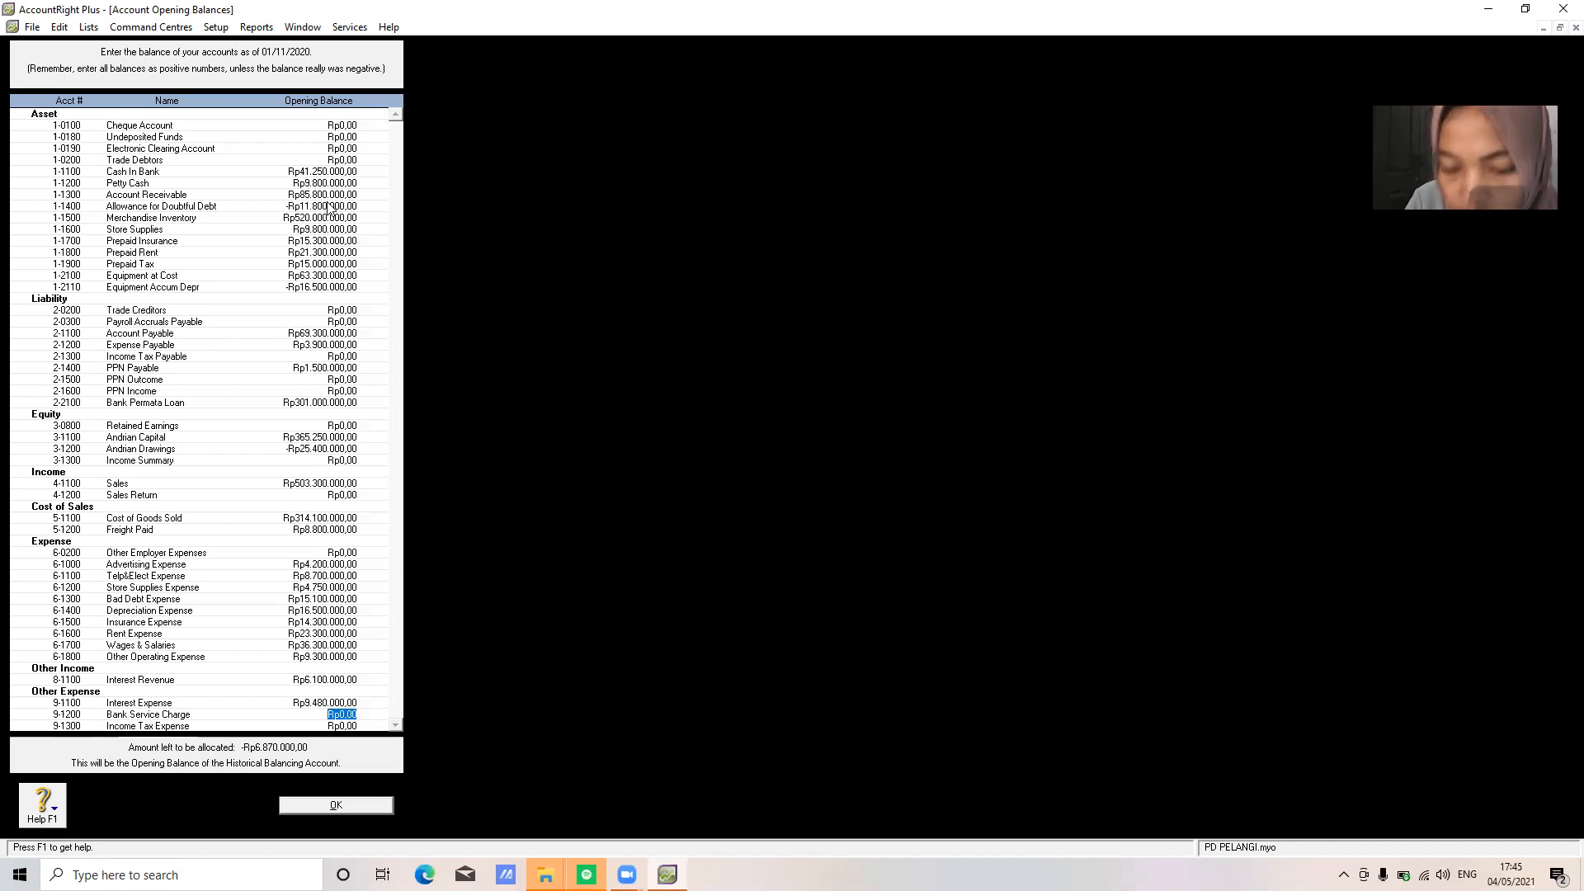
pyautogui.write('6.600.000')
pyautogui.press('Tab')
pyautogui.hotkey('shift', 'Tab')
pyautogui.hotkey('shift', 'Tab')
pyautogui.hotkey('shift', 'Tab')
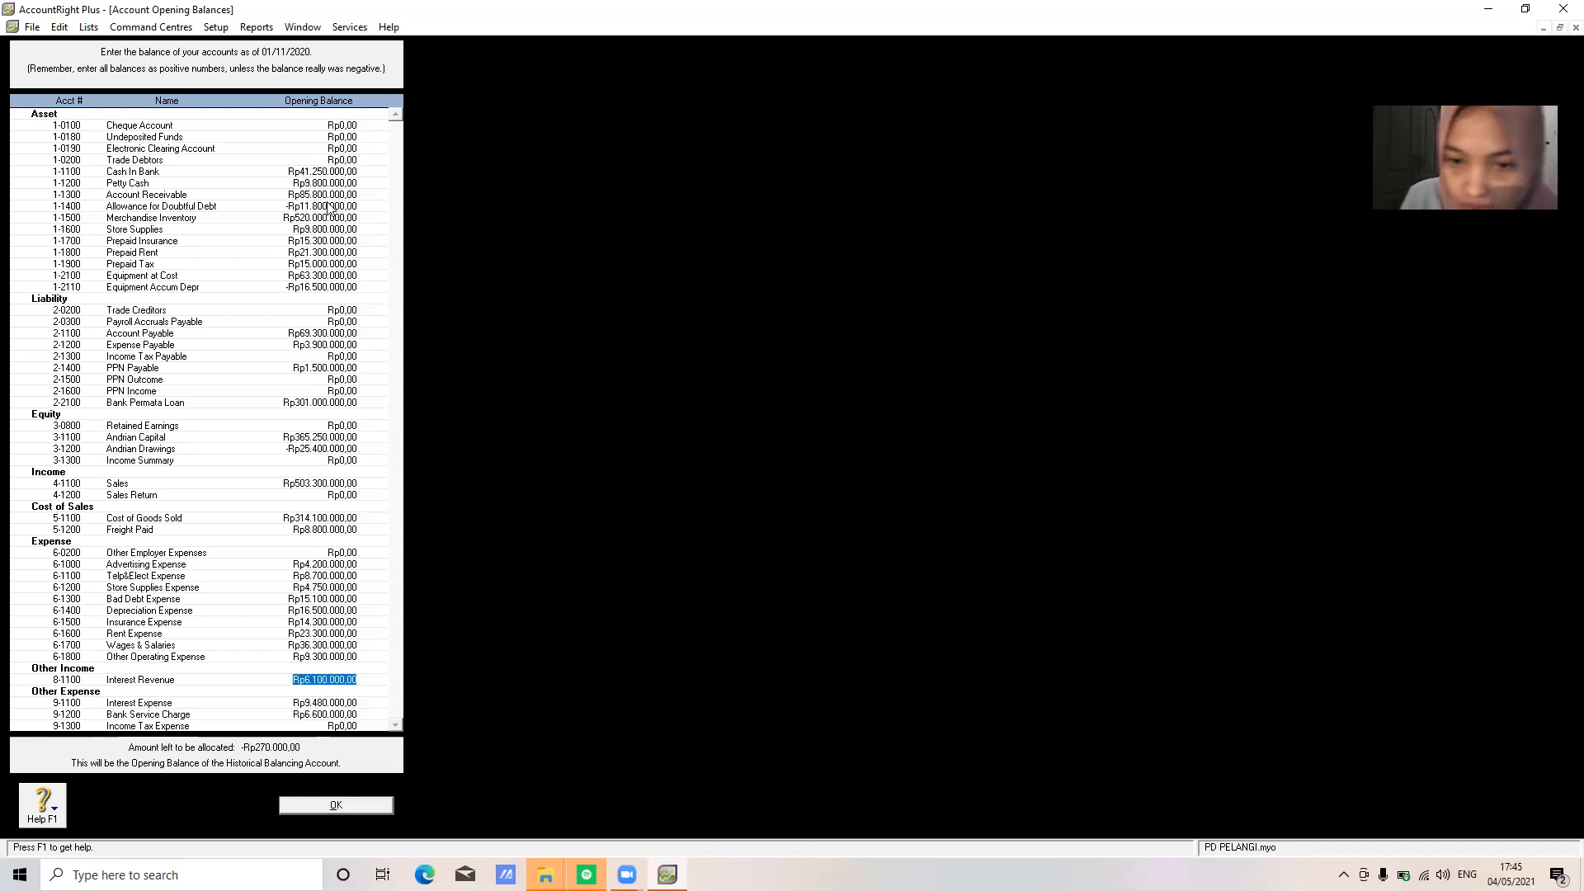
pyautogui.press('Tab')
pyautogui.press('Tab')
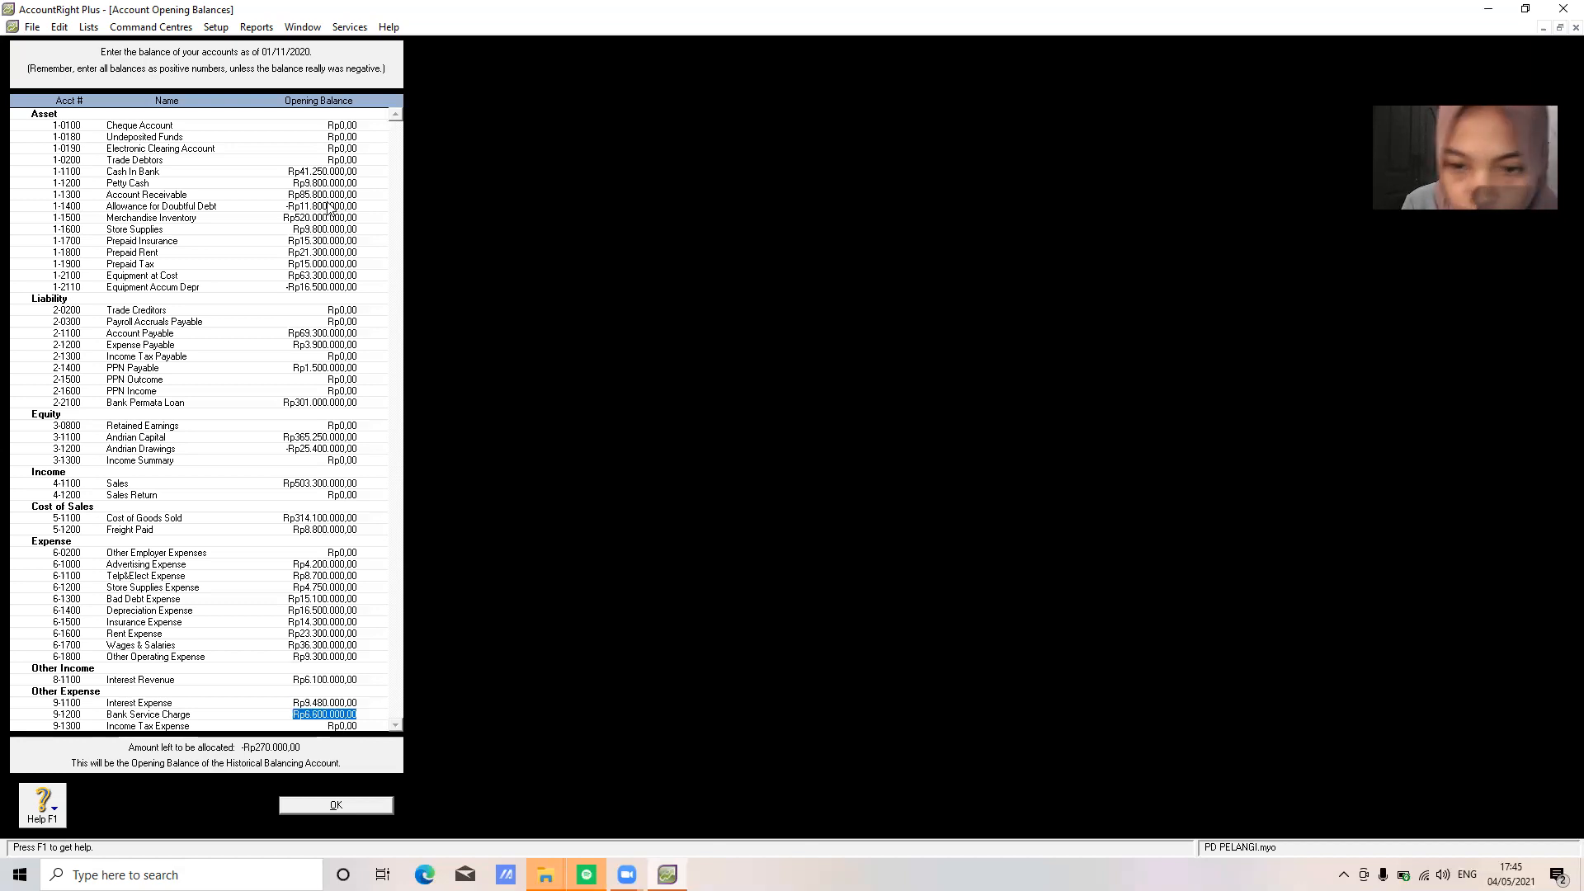
pyautogui.hotkey('shift', 'Tab')
pyautogui.hotkey('shift', 'Tab')
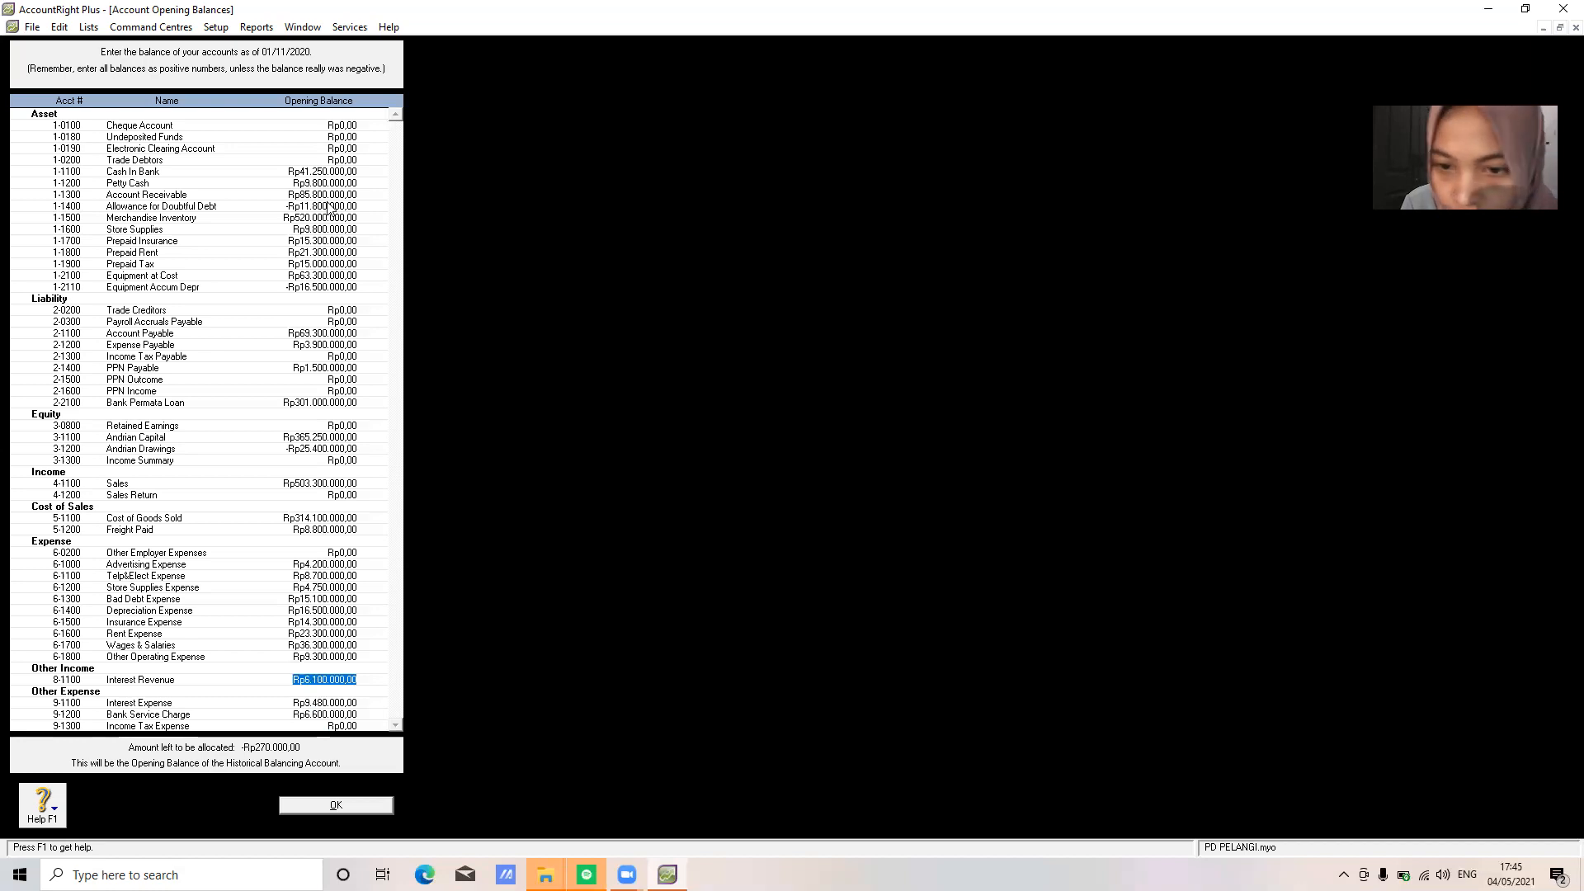
pyautogui.hotkey('shift', 'Tab')
pyautogui.hotkey('shift', 'Tab')
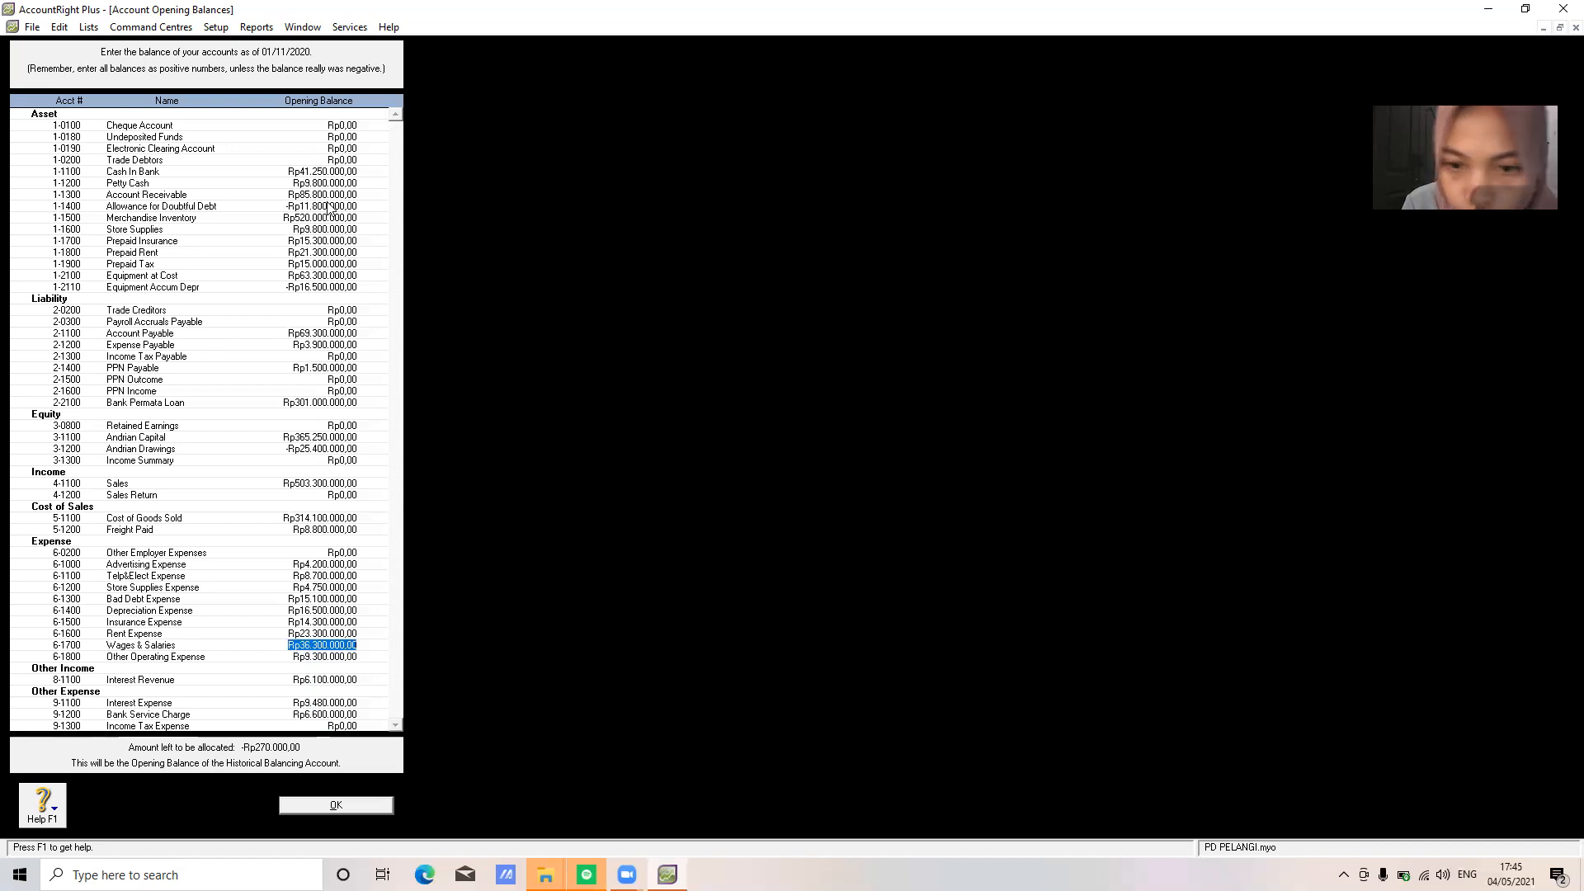
pyautogui.hotkey('shift', 'Tab')
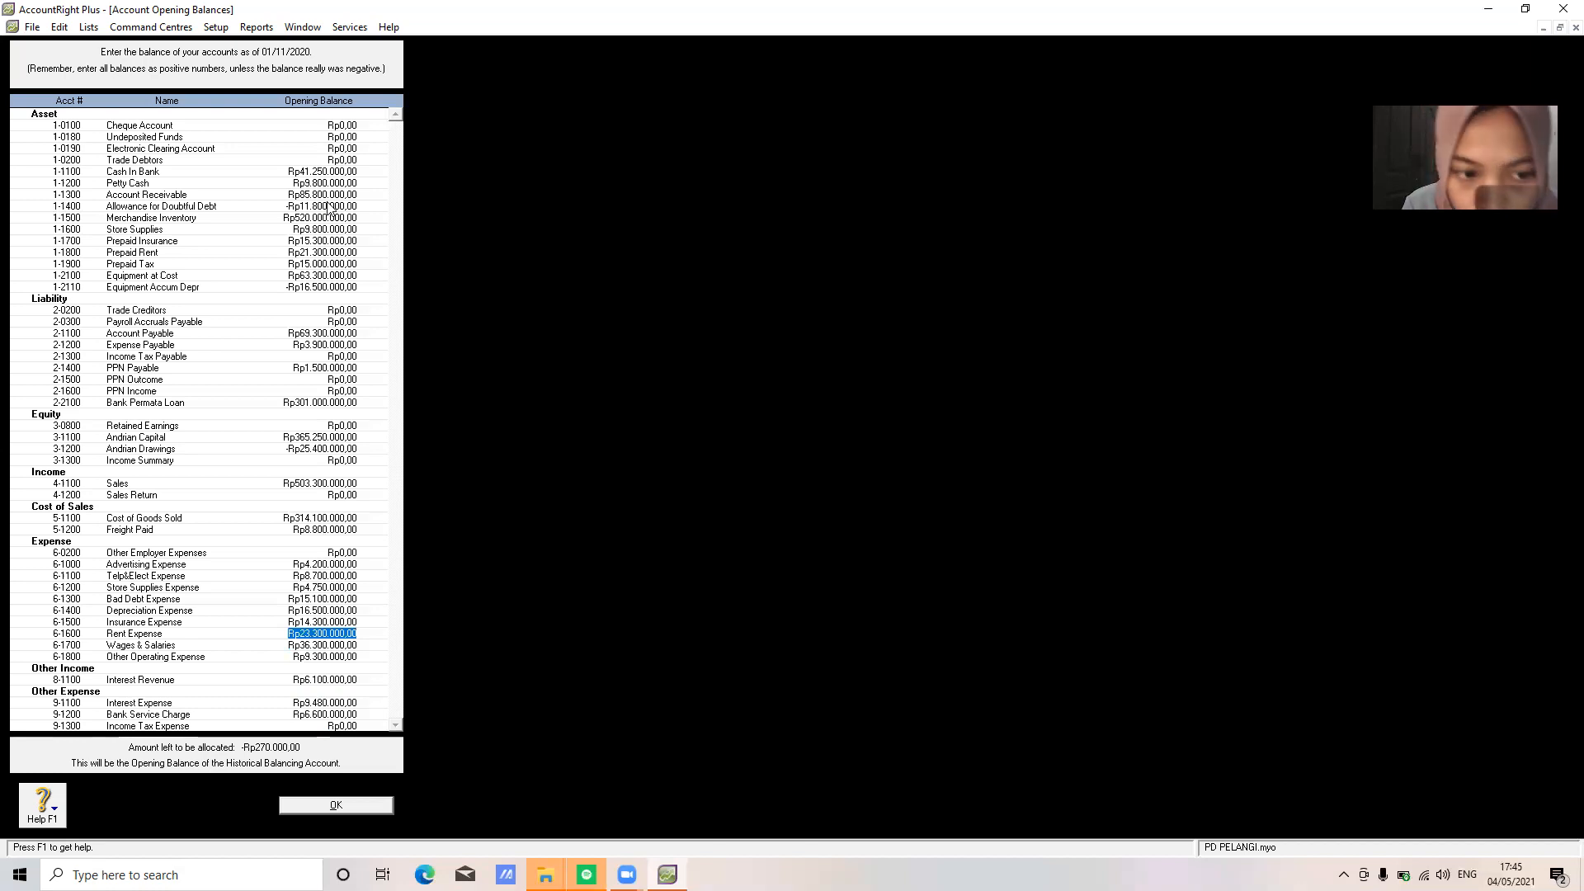
pyautogui.hotkey('shift', 'Tab')
pyautogui.hotkey('shift', 'Tab')
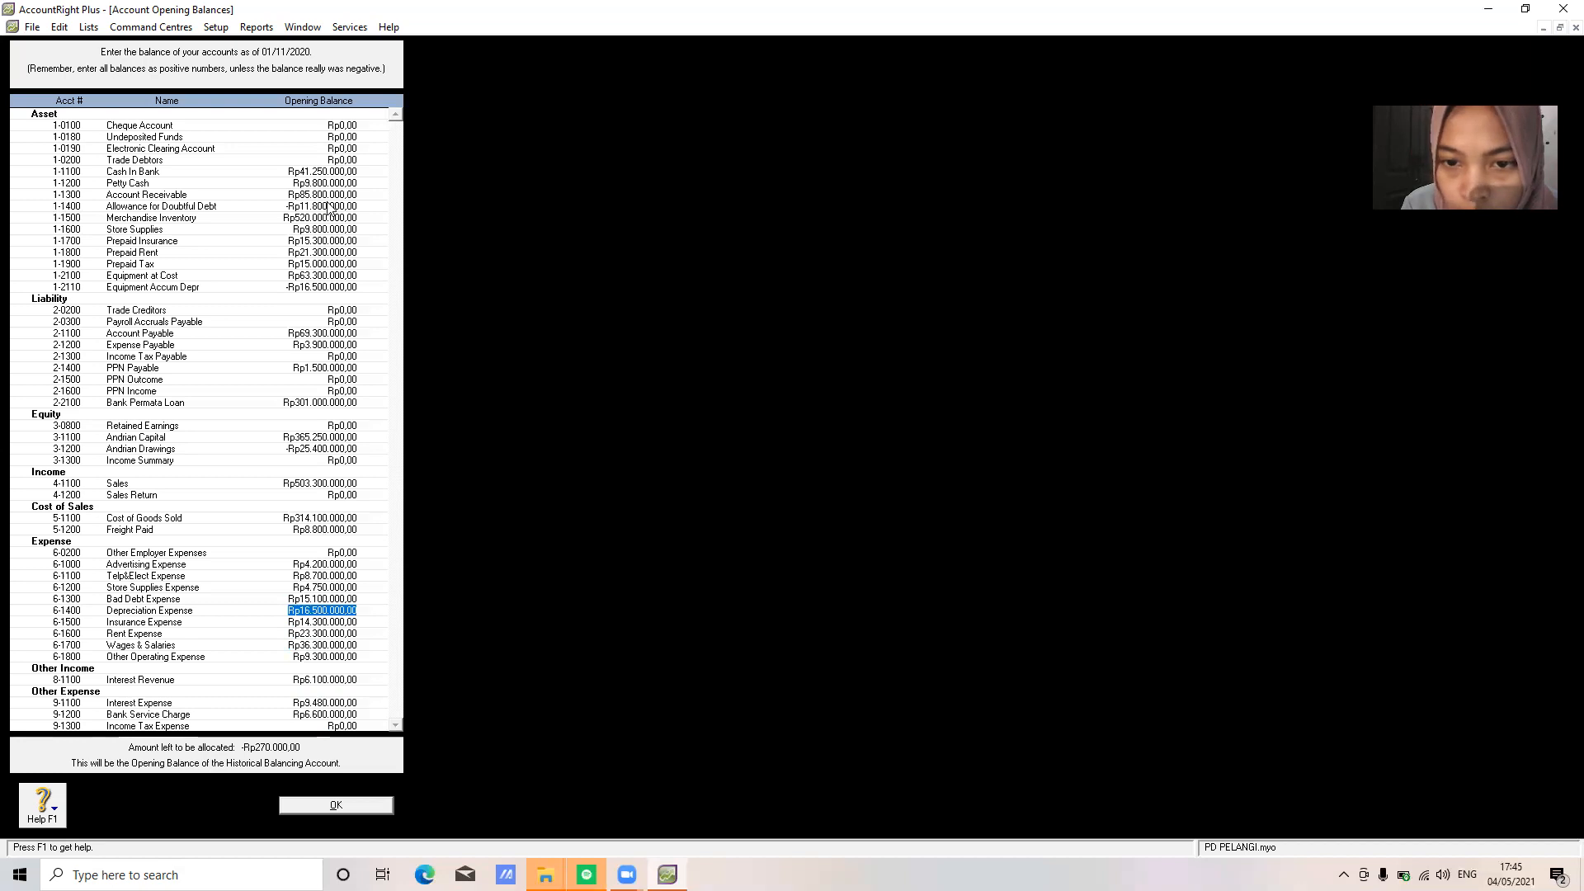
pyautogui.hotkey('shift', 'Tab')
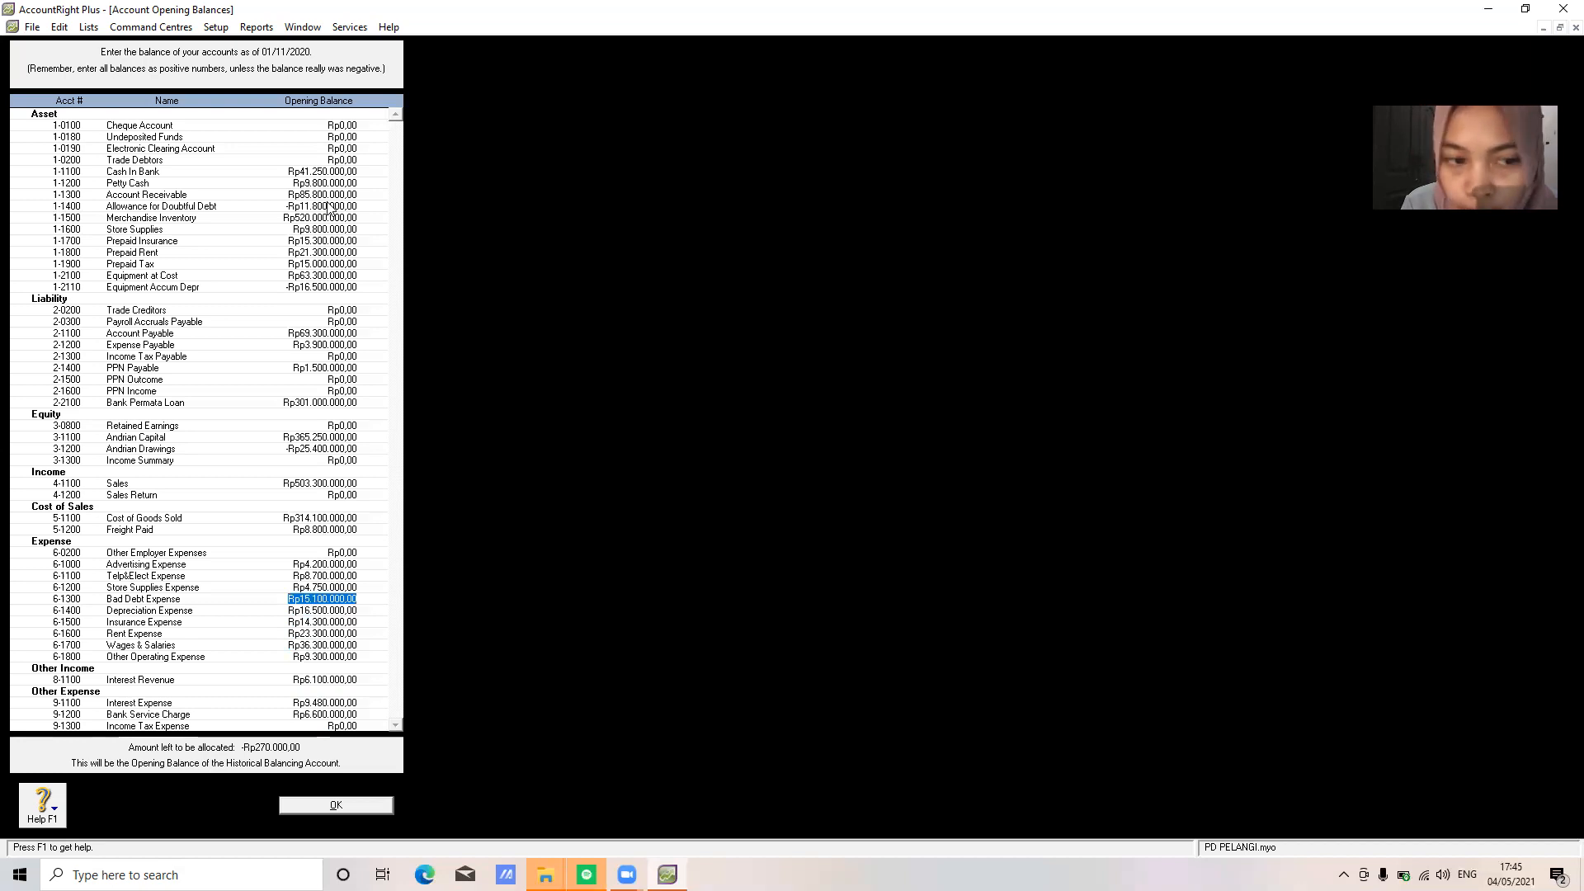
pyautogui.hotkey('shift', 'Tab')
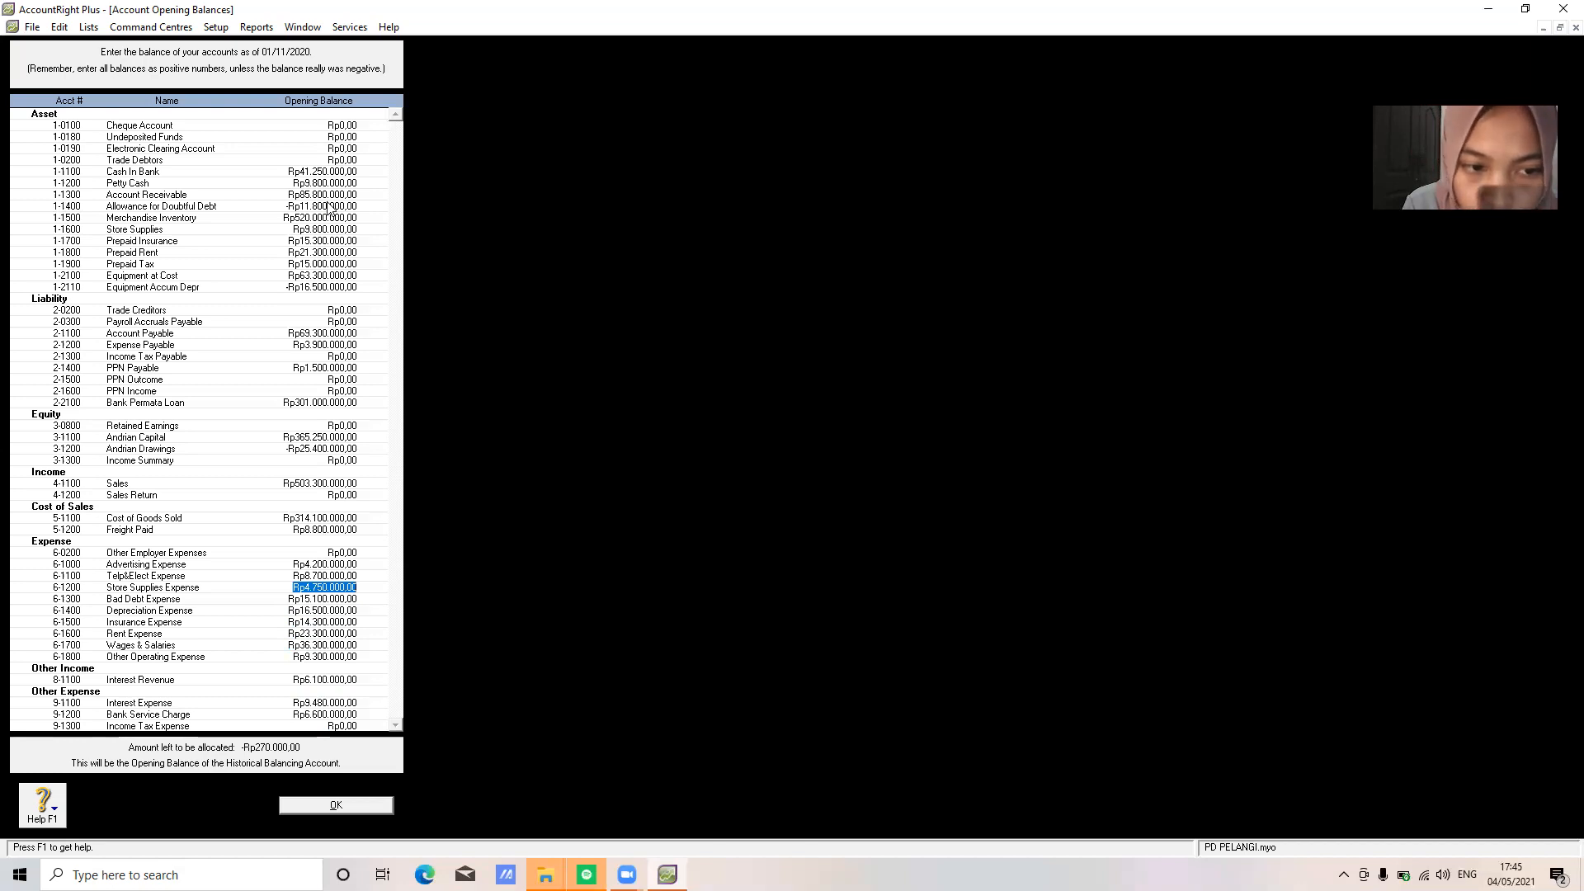
pyautogui.hotkey('shift', 'Tab')
pyautogui.hotkey('shift', 'Tab')
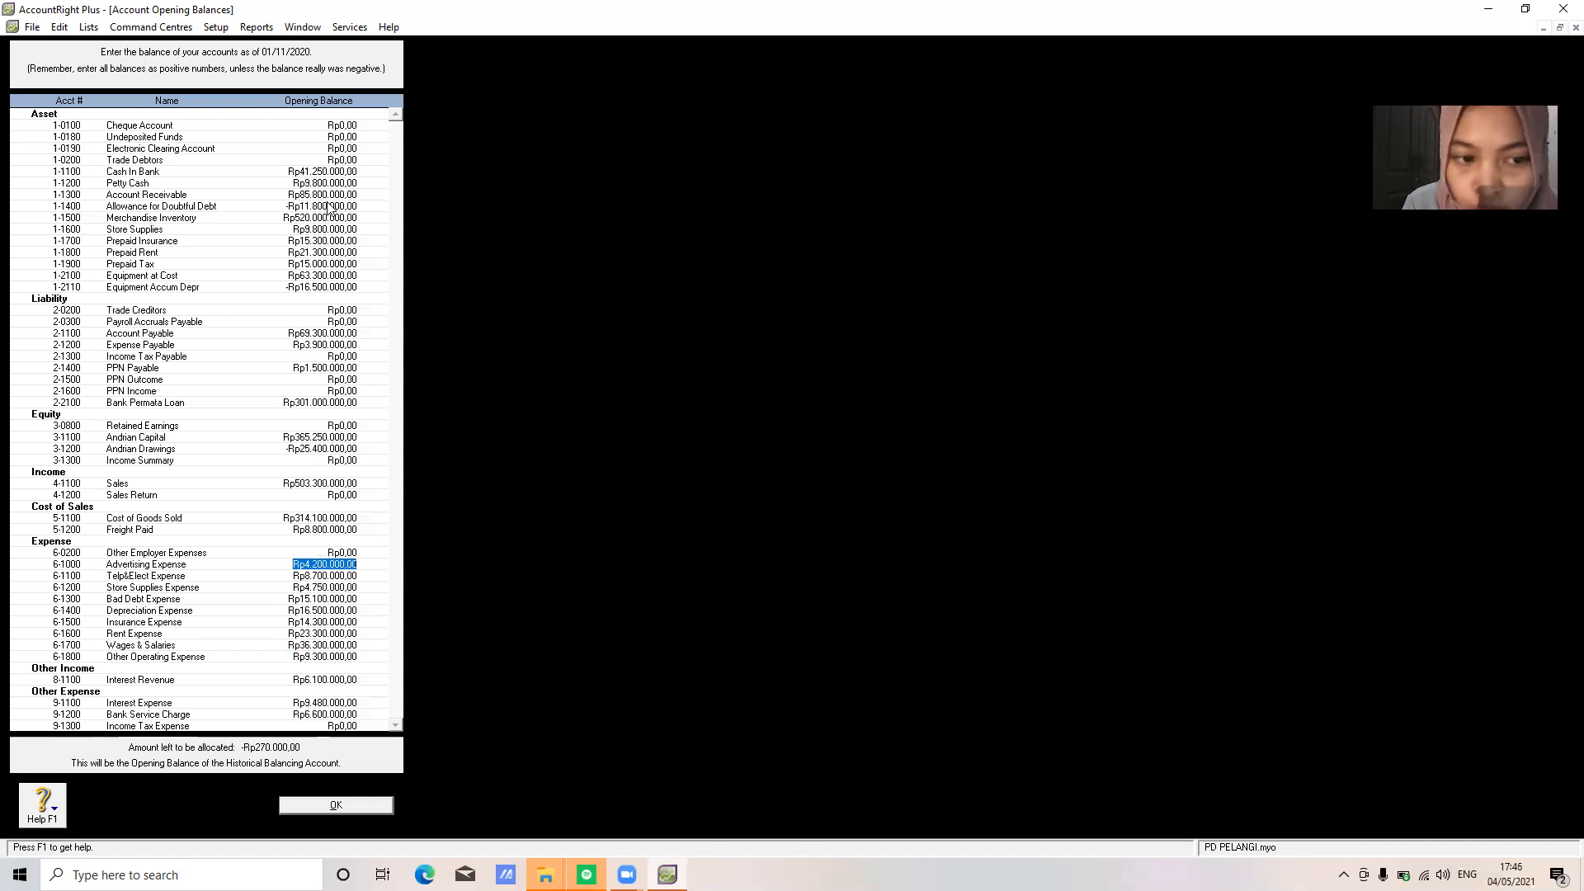
pyautogui.hotkey('shift', 'Tab')
pyautogui.hotkey('shift', 'Tab')
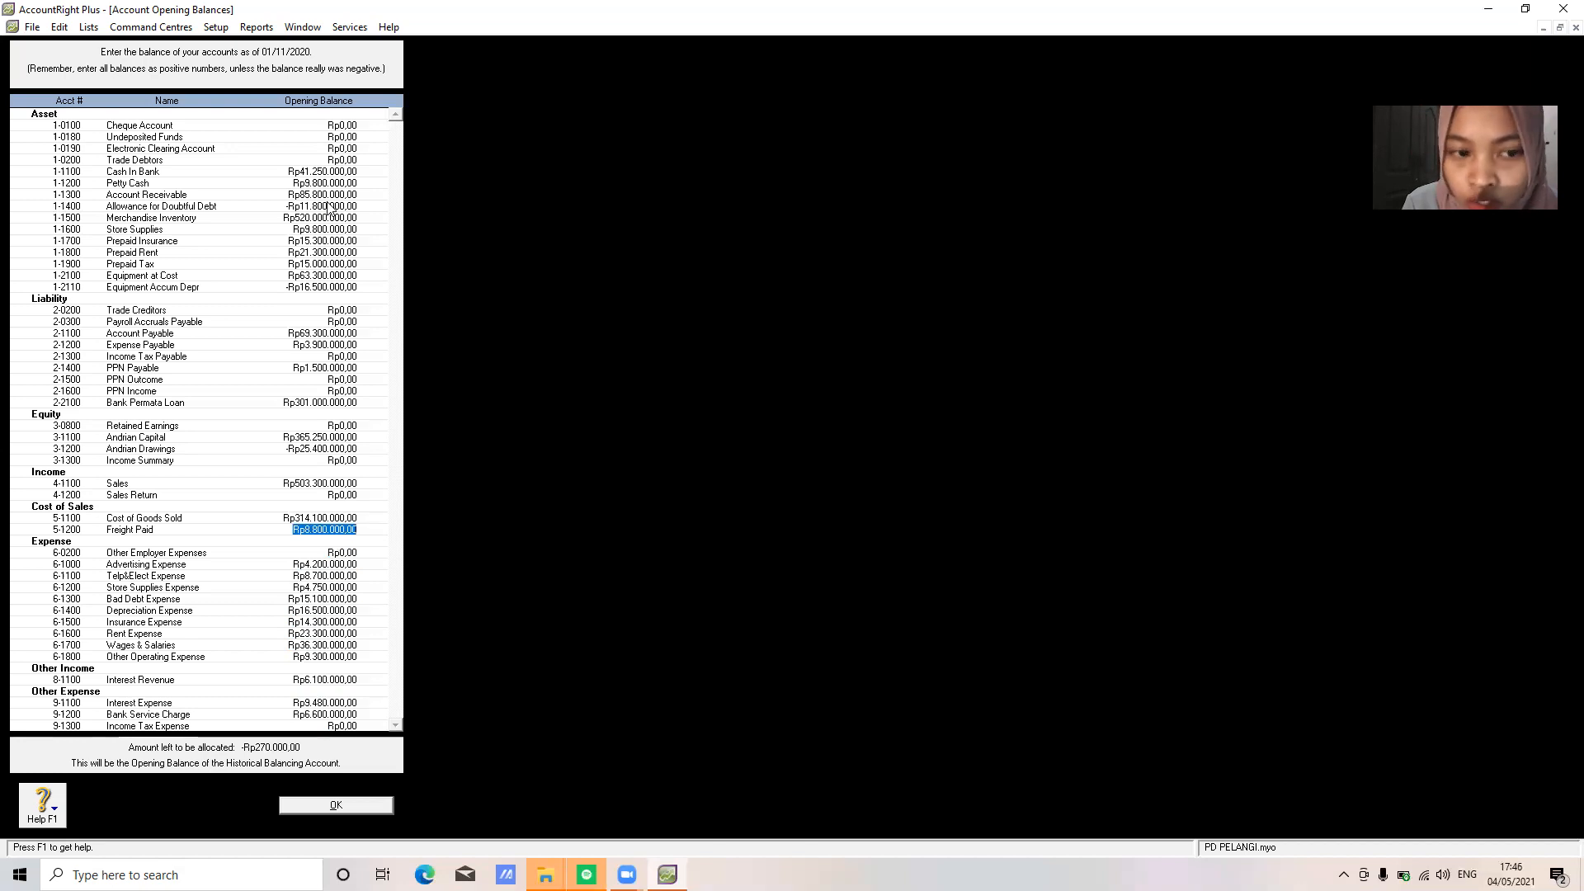
pyautogui.hotkey('shift', 'Tab')
pyautogui.hotkey('shift', 'Tab')
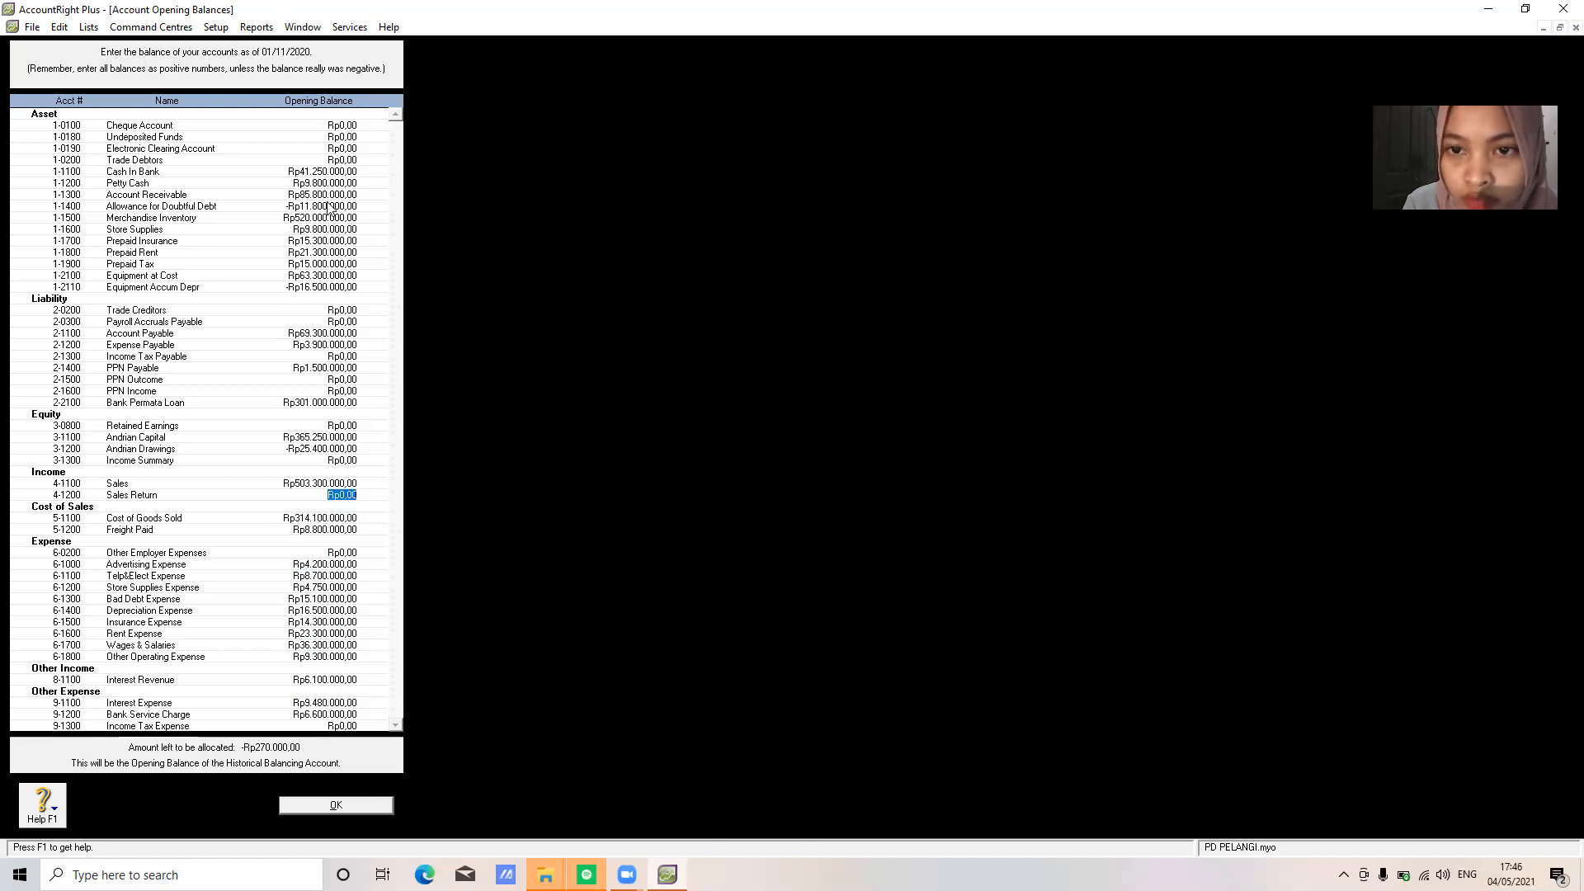
pyautogui.hotkey('shift', 'Tab')
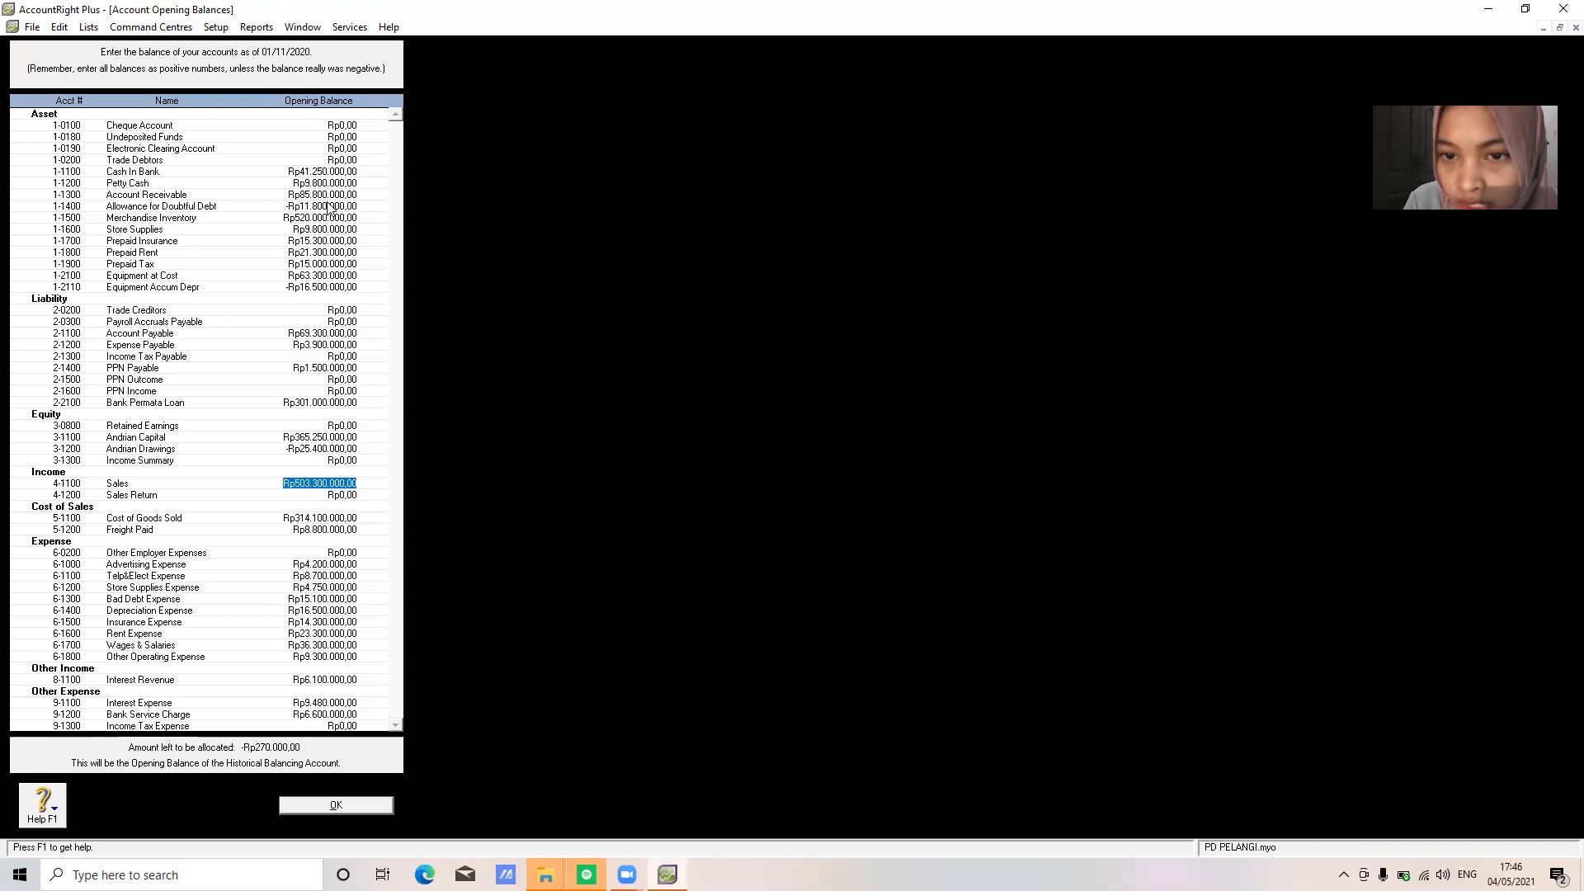
pyautogui.hotkey('shift', 'Tab')
pyautogui.hotkey('shift', 'Tab')
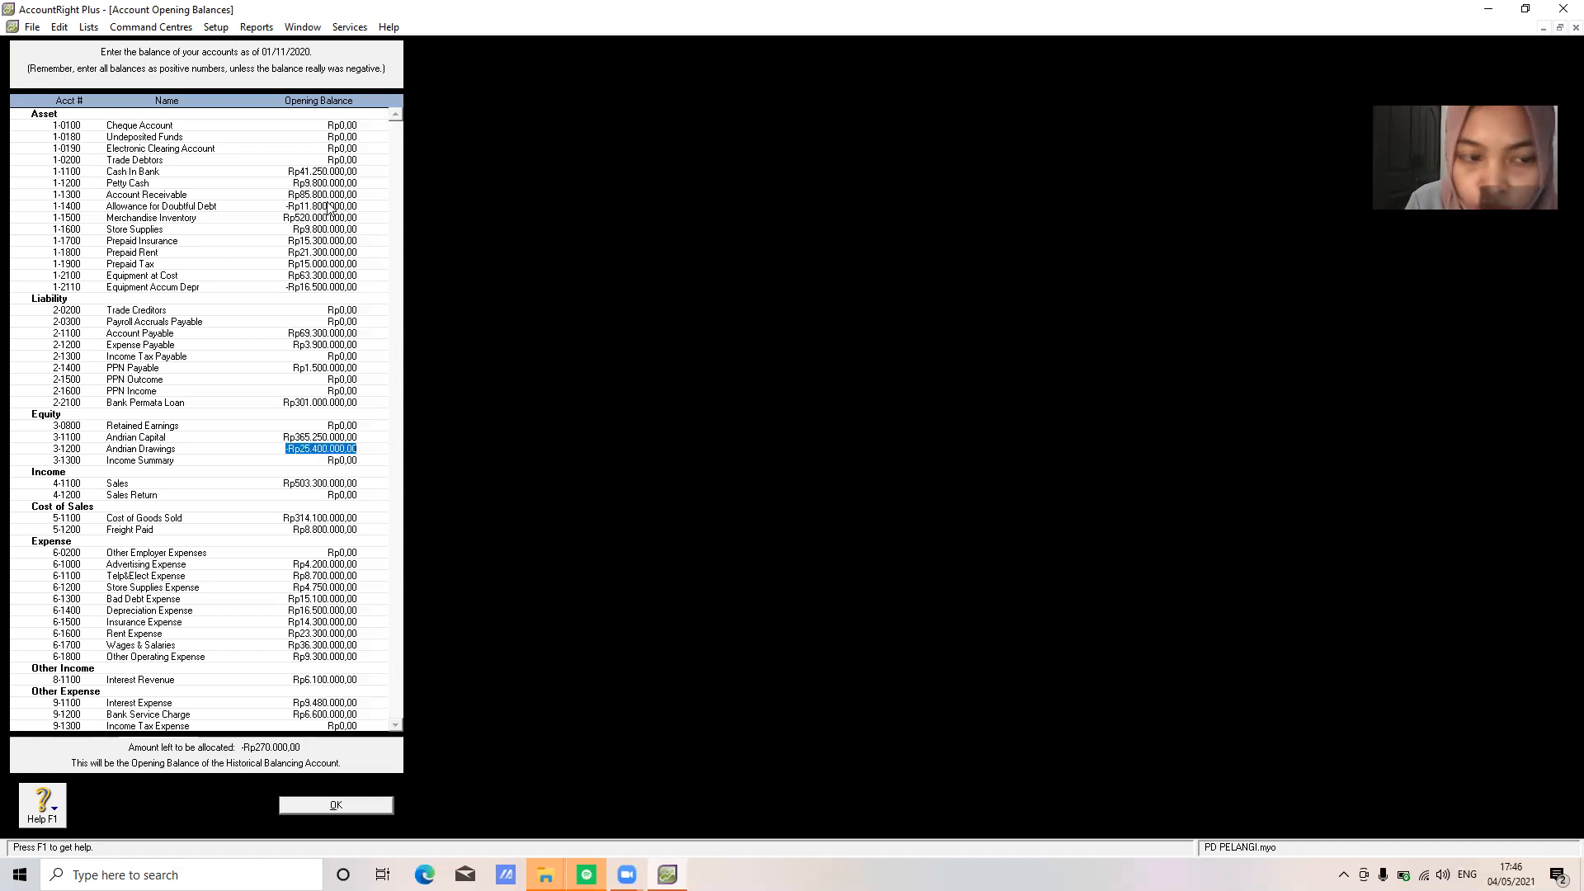
pyautogui.hotkey('shift', 'Tab')
pyautogui.hotkey('shift', 'Tab')
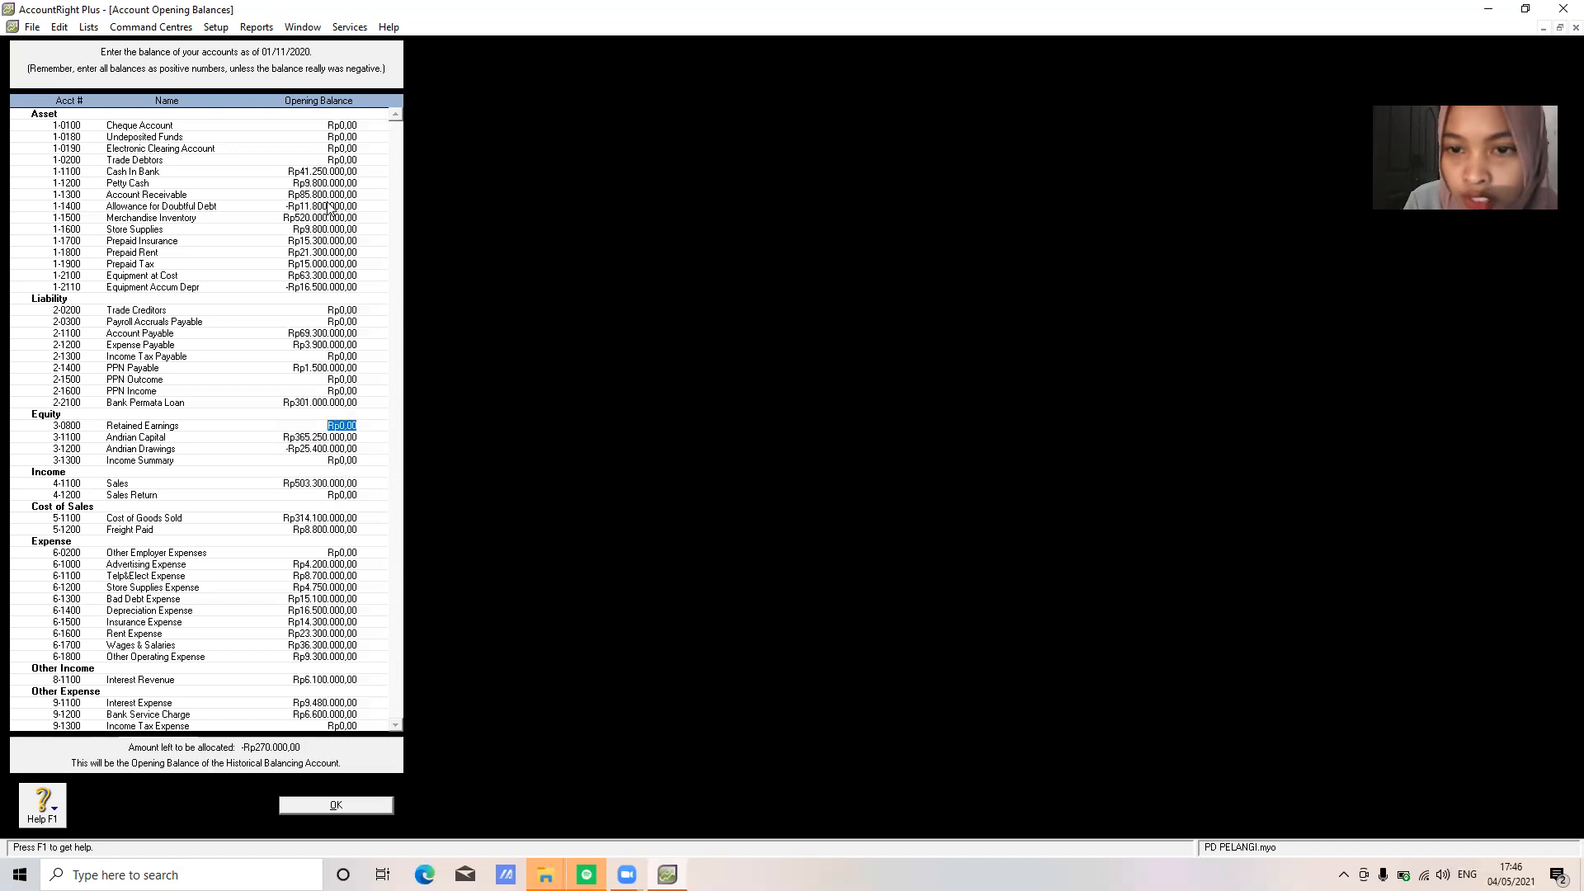
pyautogui.hotkey('shift', 'Tab')
pyautogui.hotkey('shift', 'Tab')
pyautogui.hotkey('shift', 'Tab')
pyautogui.hotkey('shift', 'Tab')
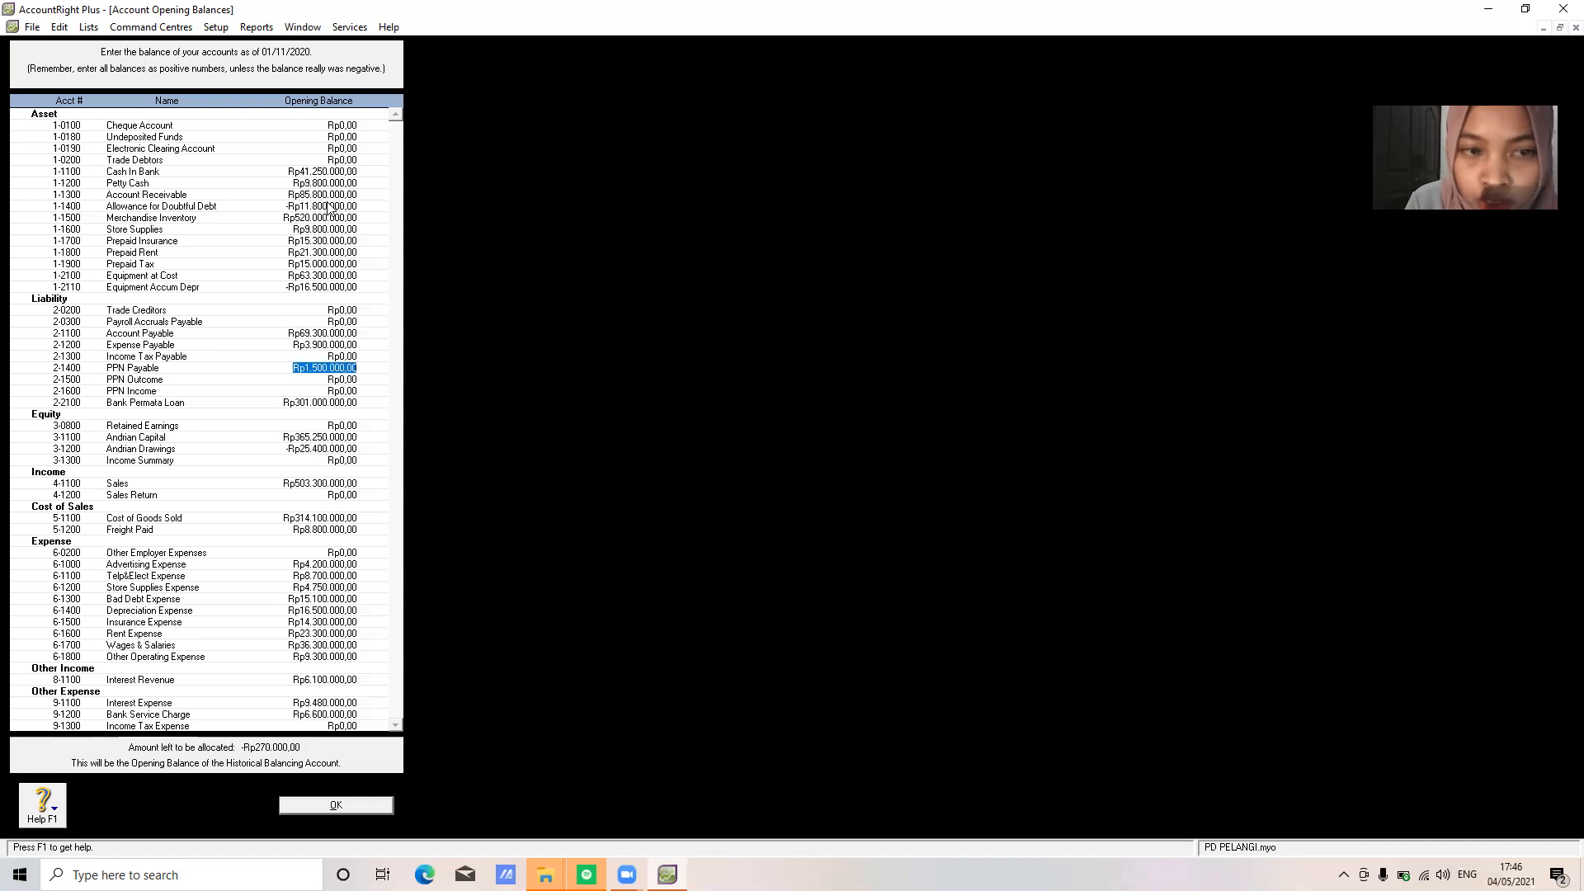
pyautogui.hotkey('shift', 'Tab')
pyautogui.hotkey('shift', 'Tab')
pyautogui.hotkey('shift', 'Tab')
pyautogui.hotkey('shift', 'Tab')
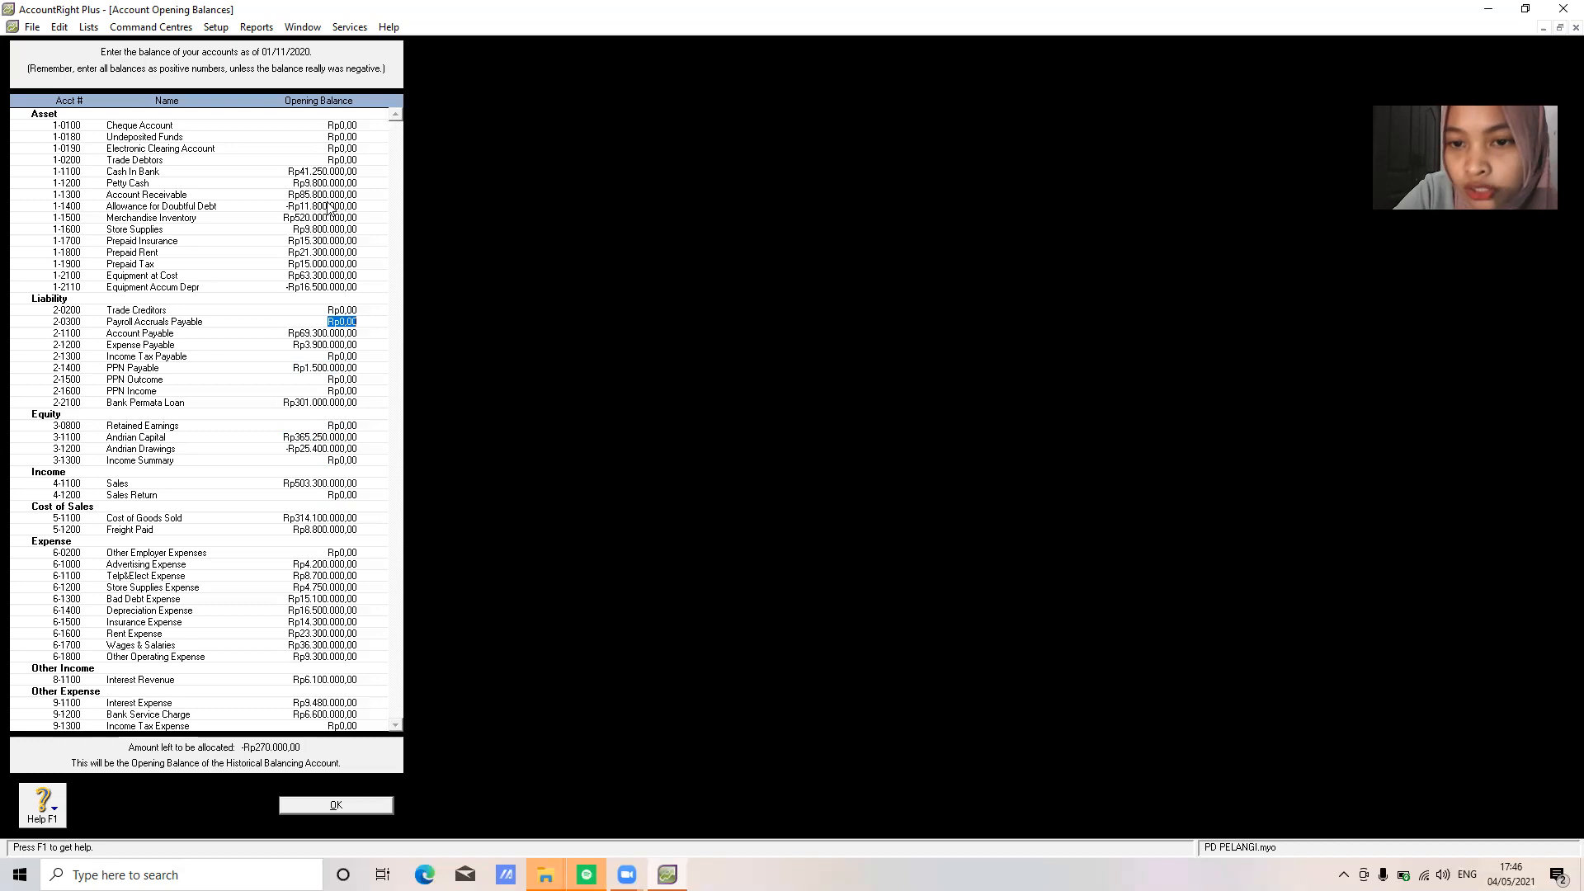
pyautogui.press('Up')
pyautogui.press('Up')
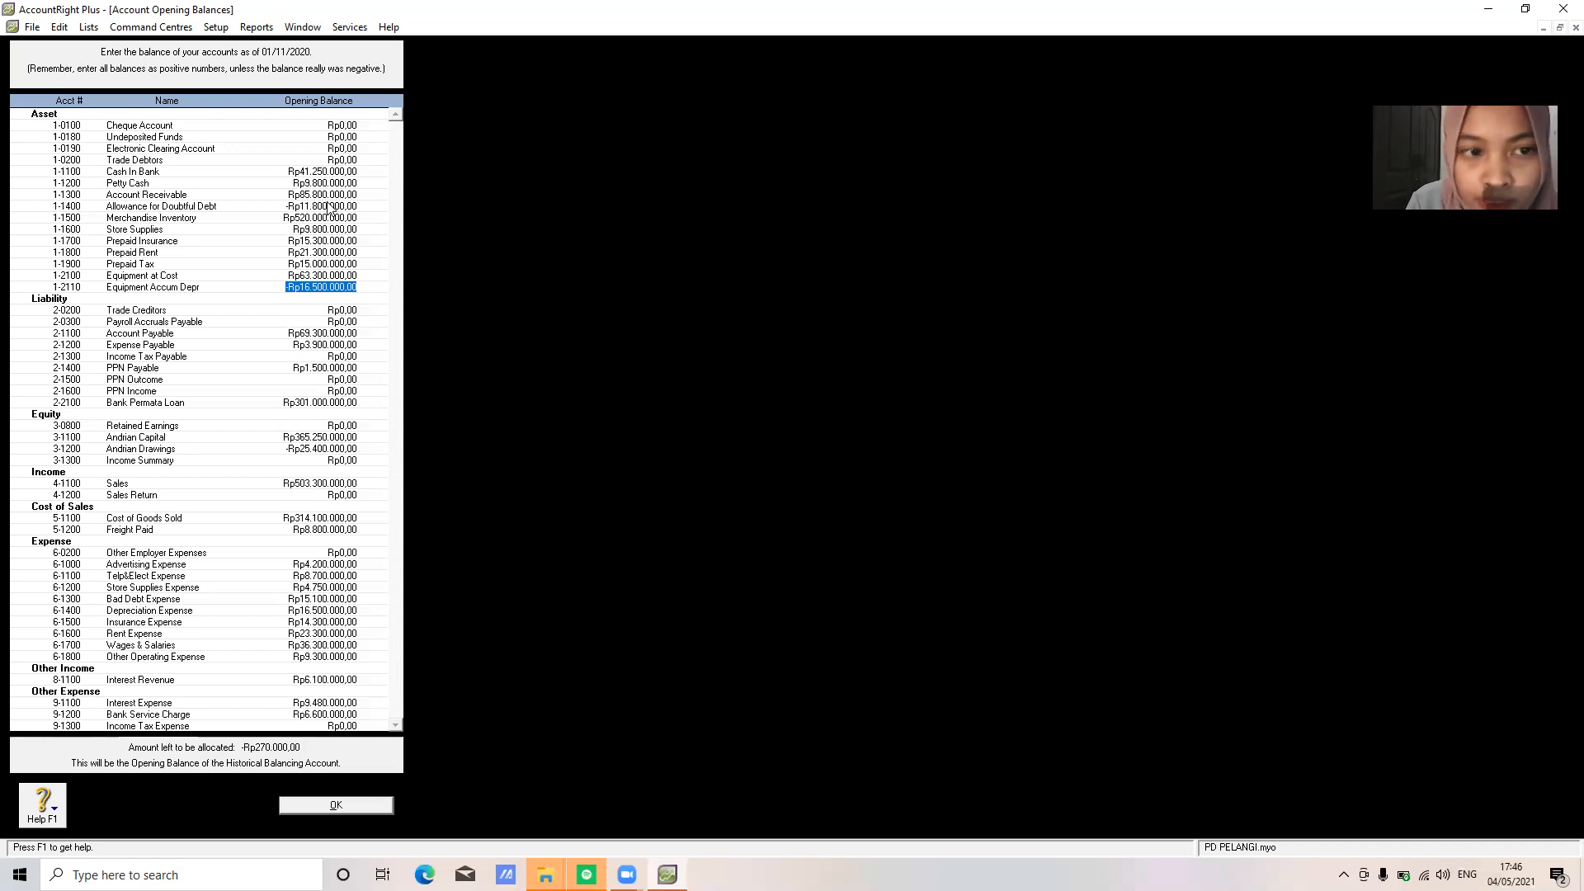
pyautogui.press('Up')
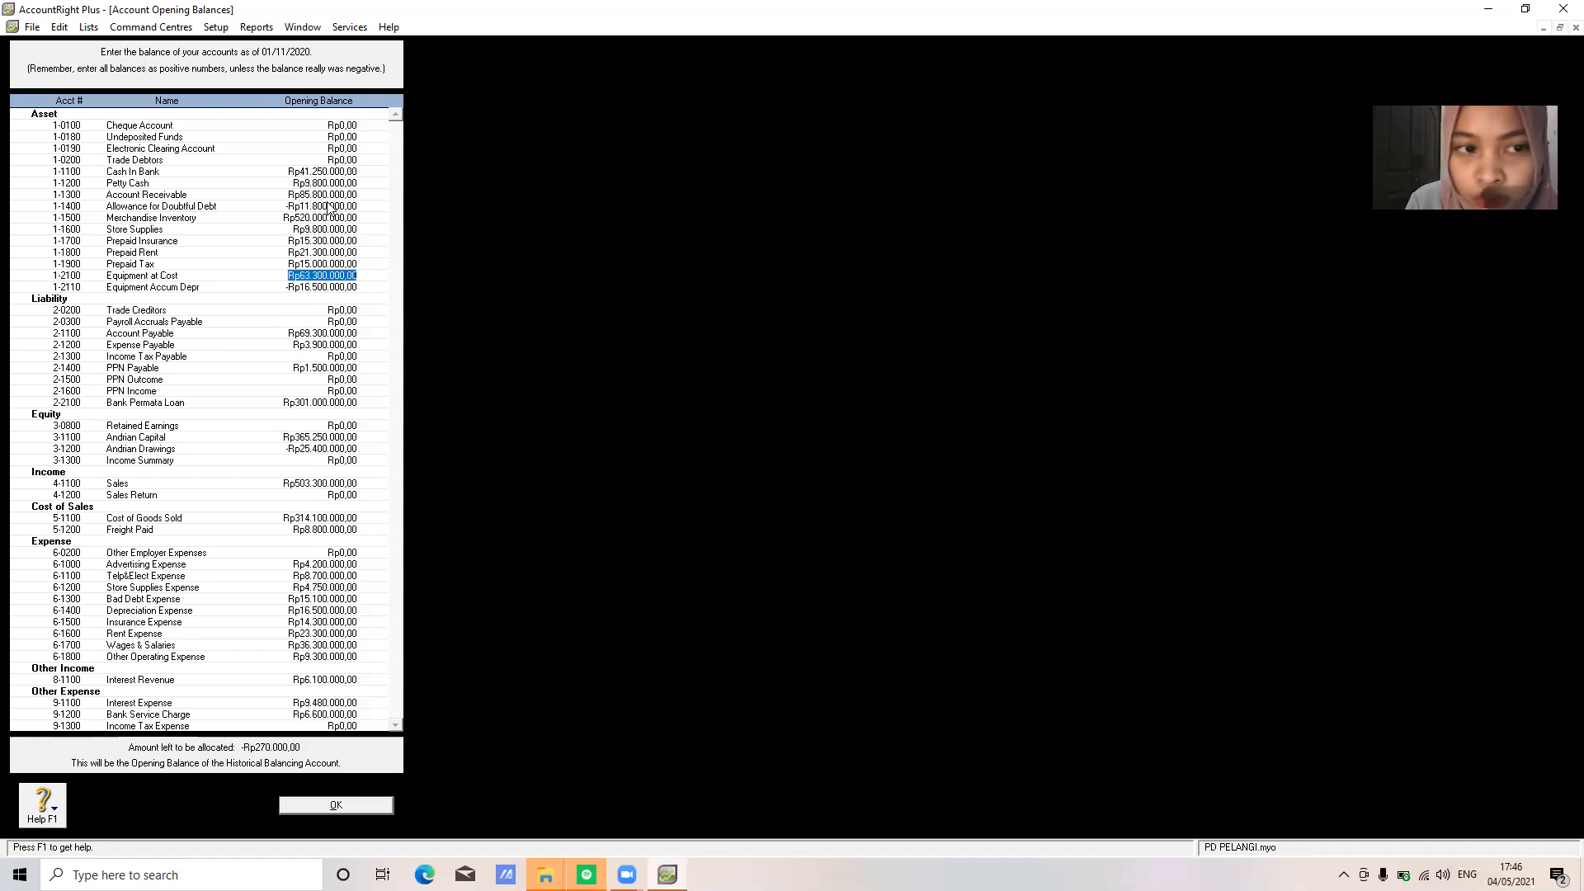
pyautogui.press('Up')
pyautogui.press('Up')
pyautogui.press('Up')
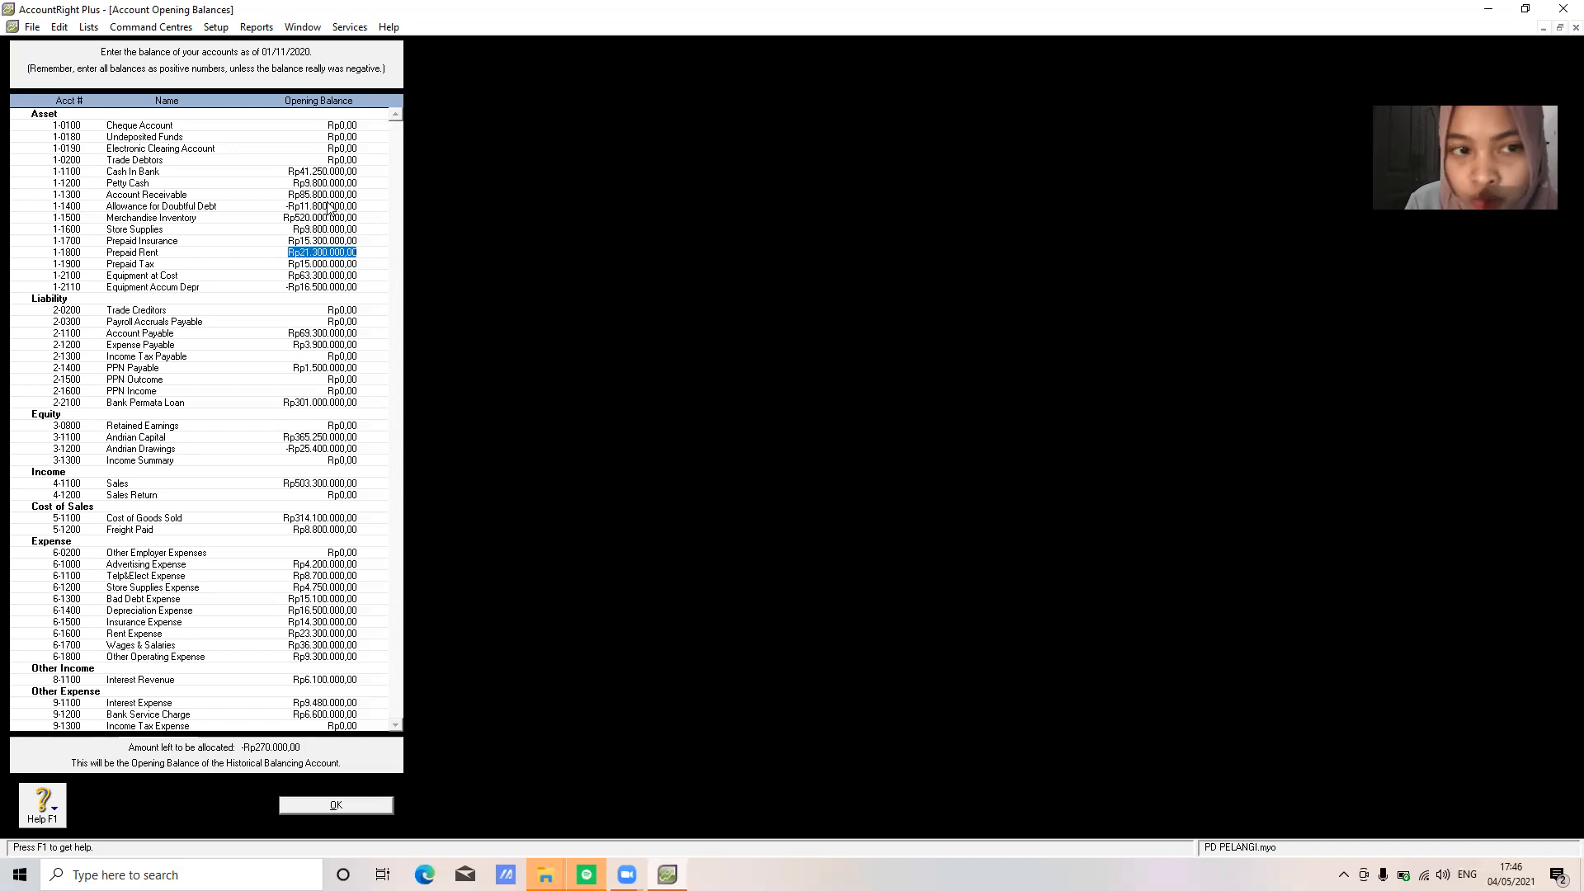
pyautogui.press('Up')
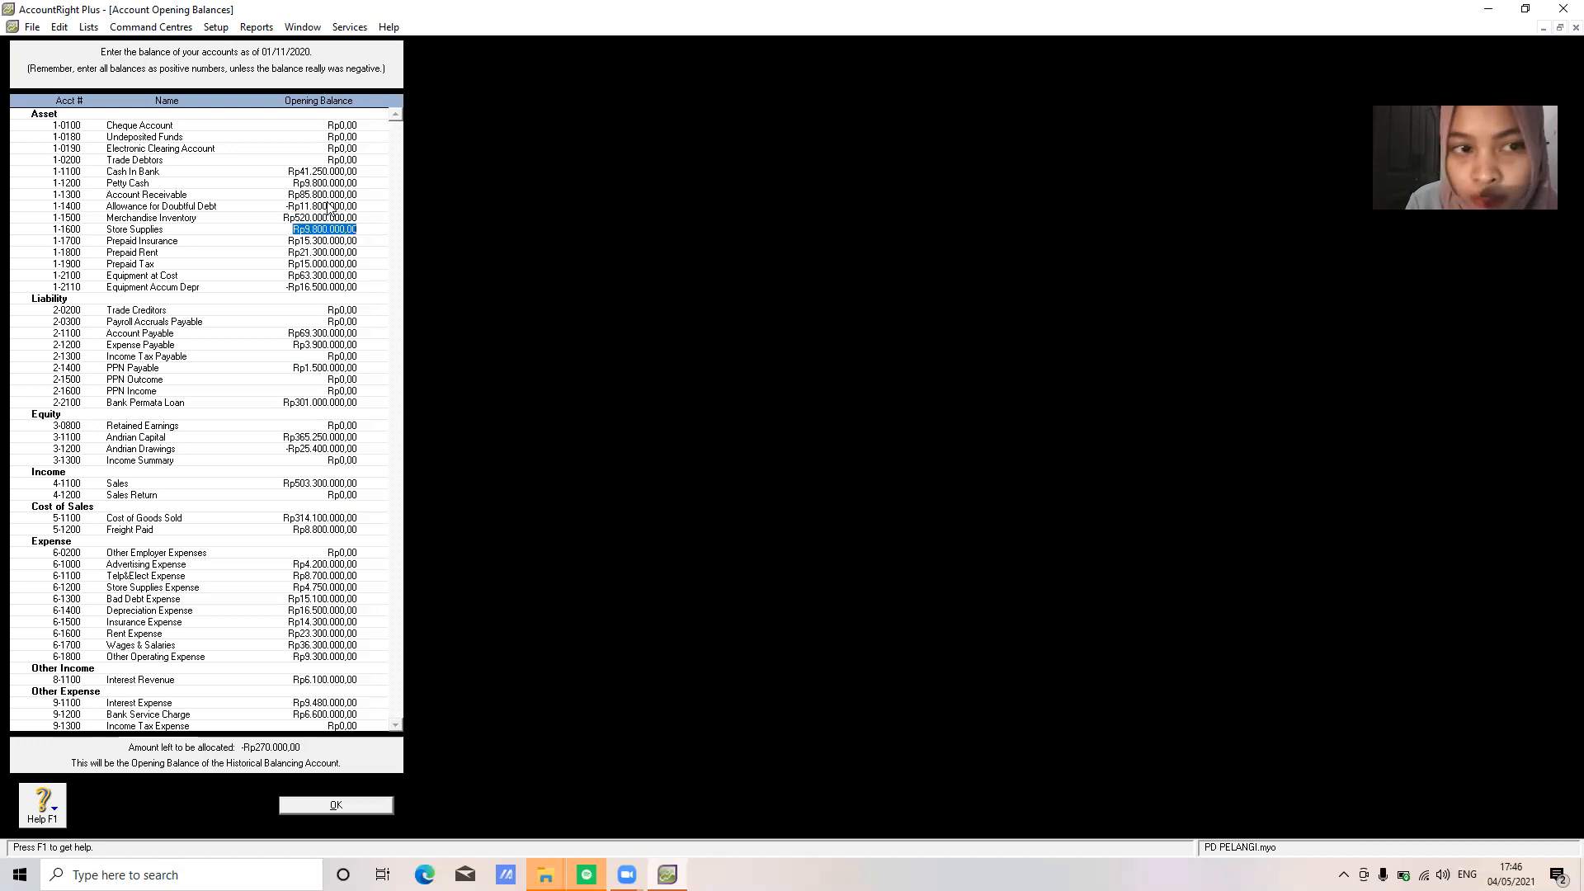
pyautogui.press('Up')
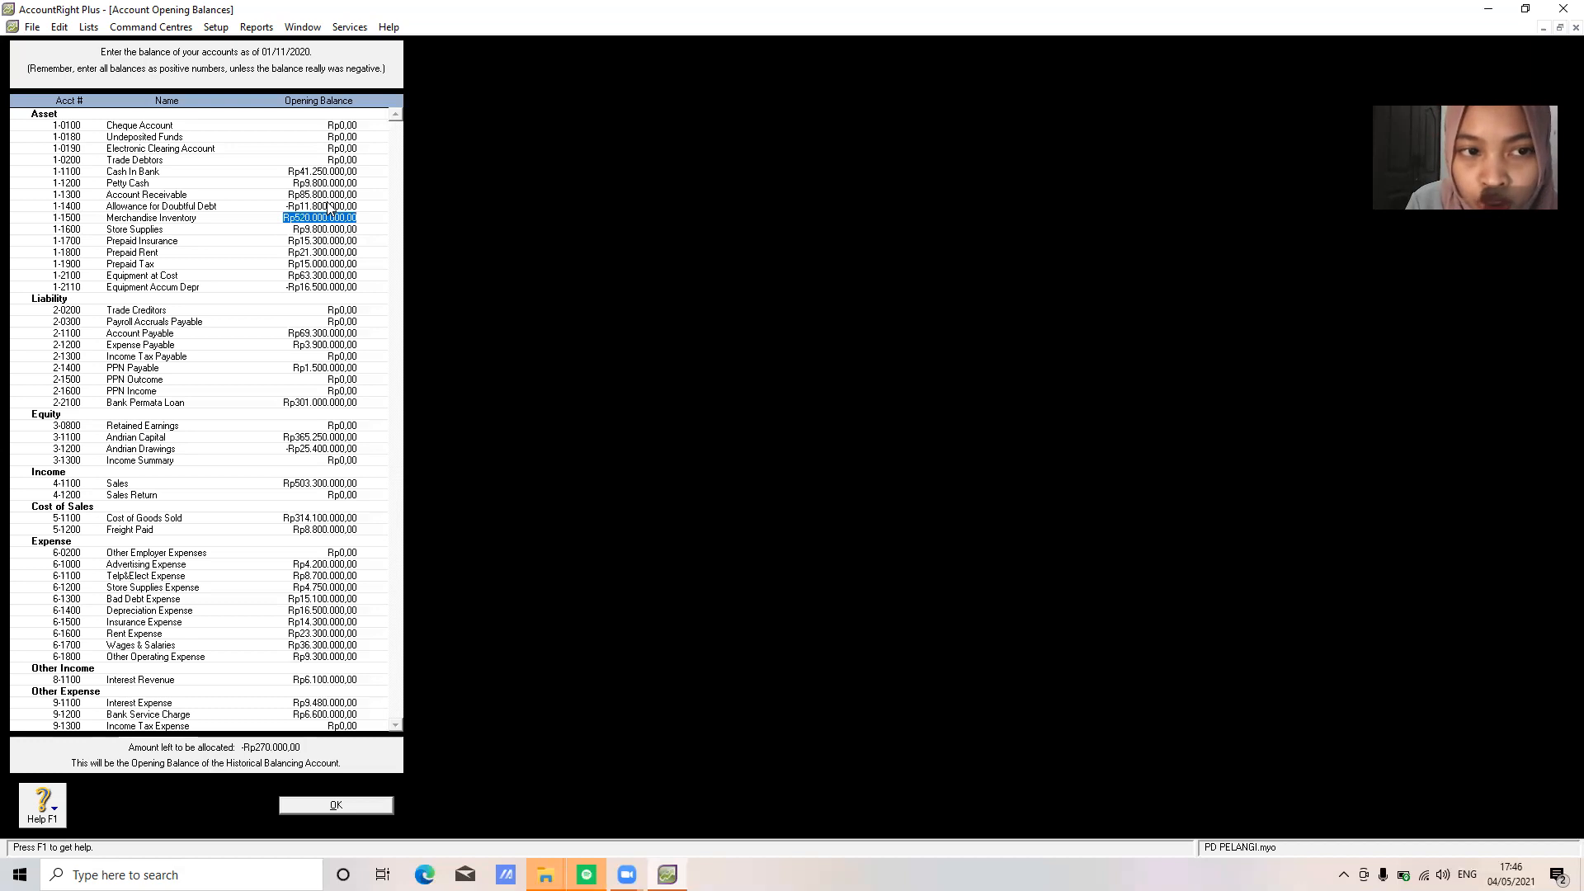
pyautogui.press('Up')
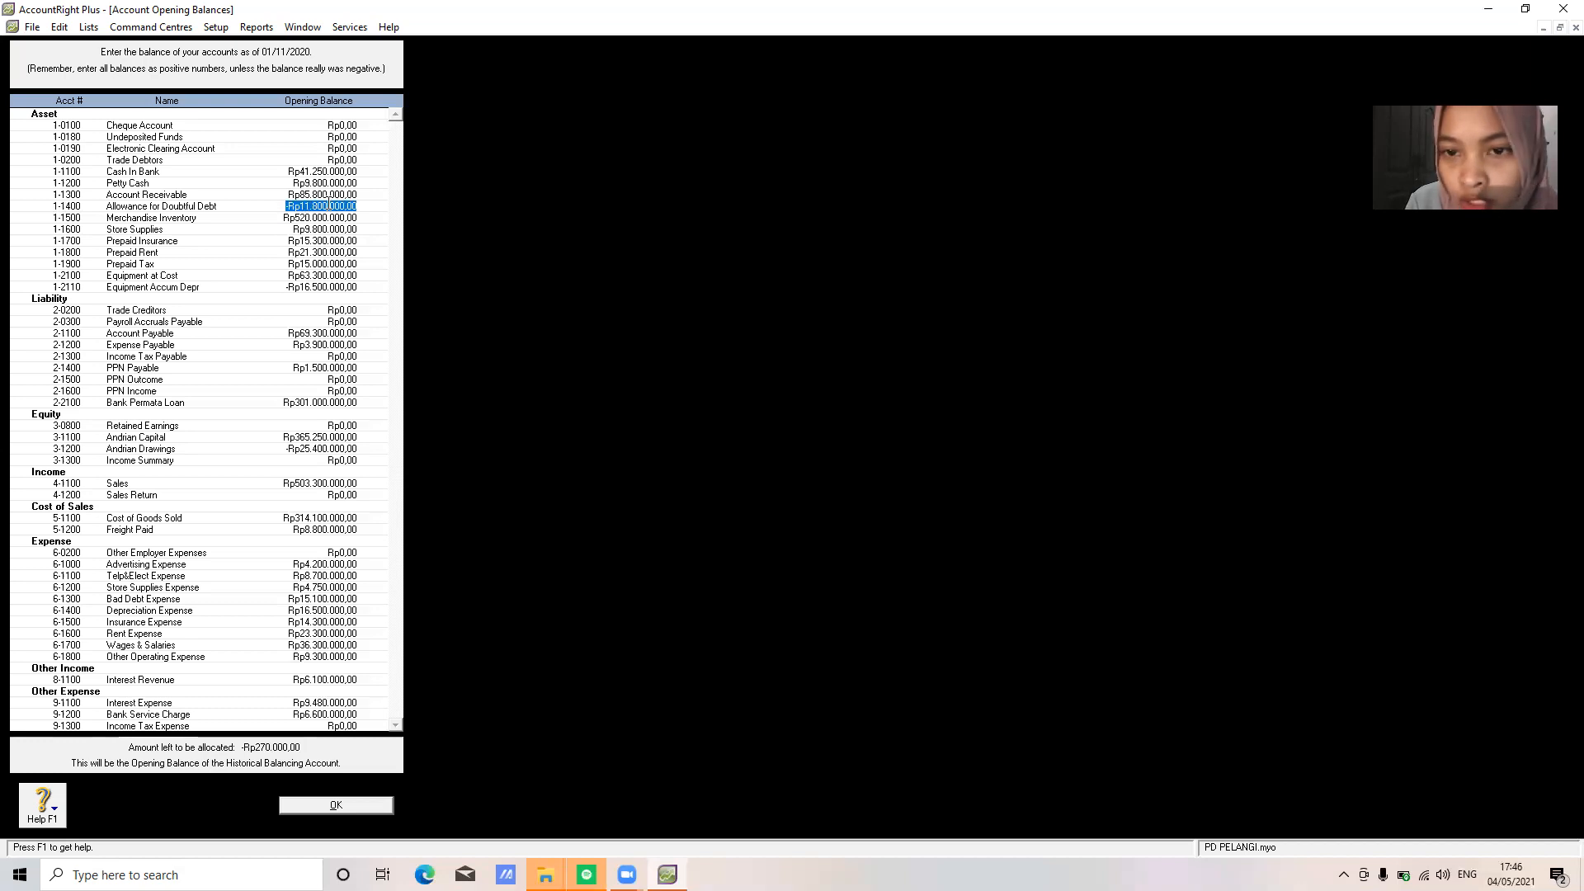
pyautogui.press('Up')
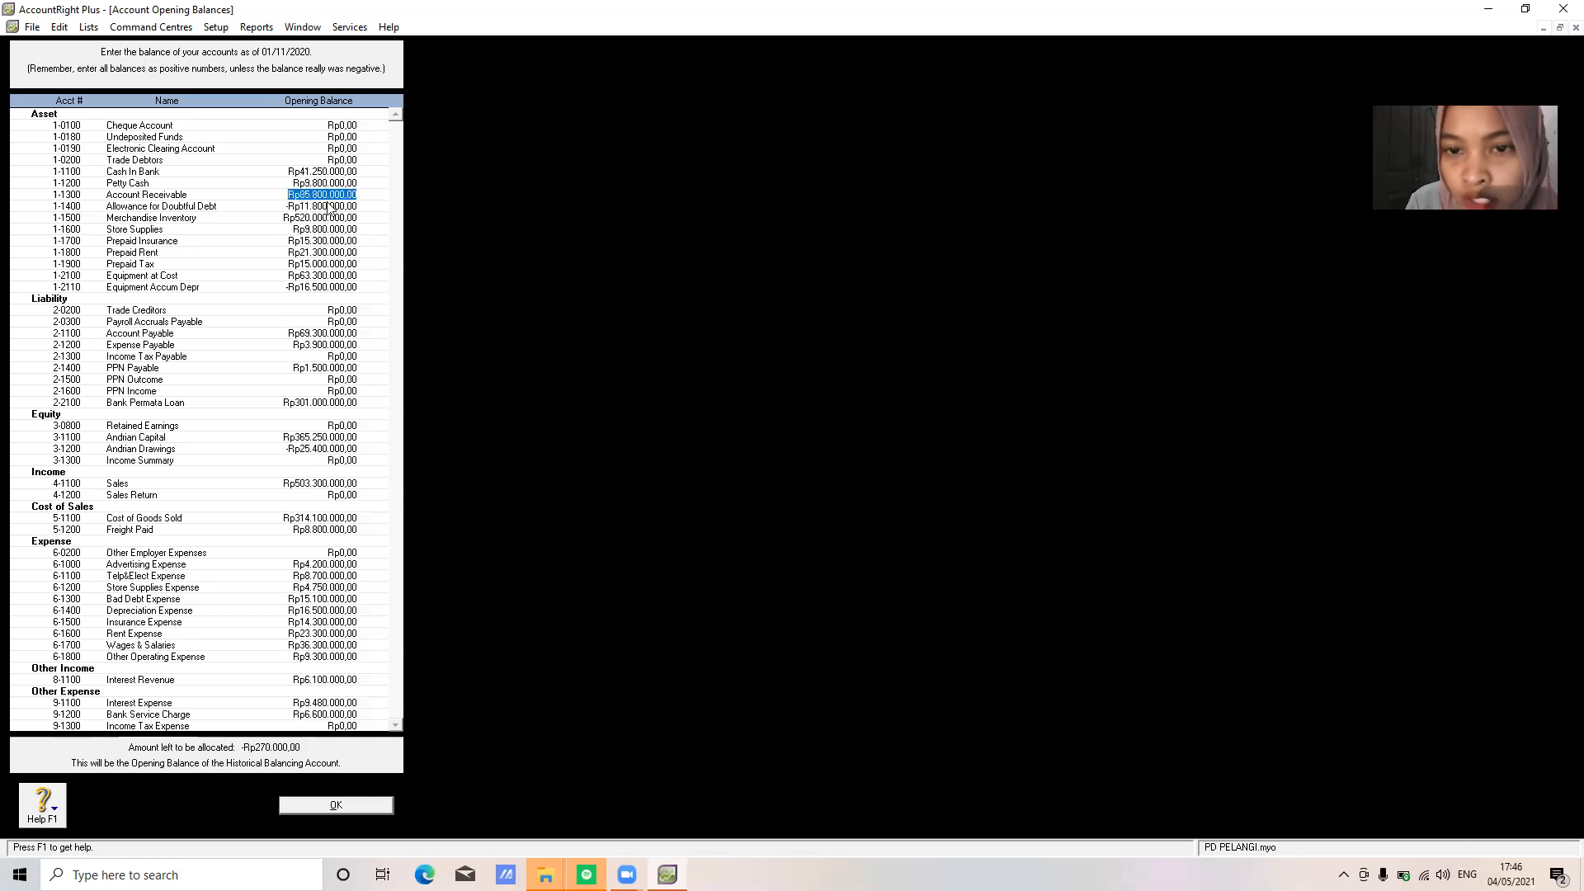
pyautogui.press('Up')
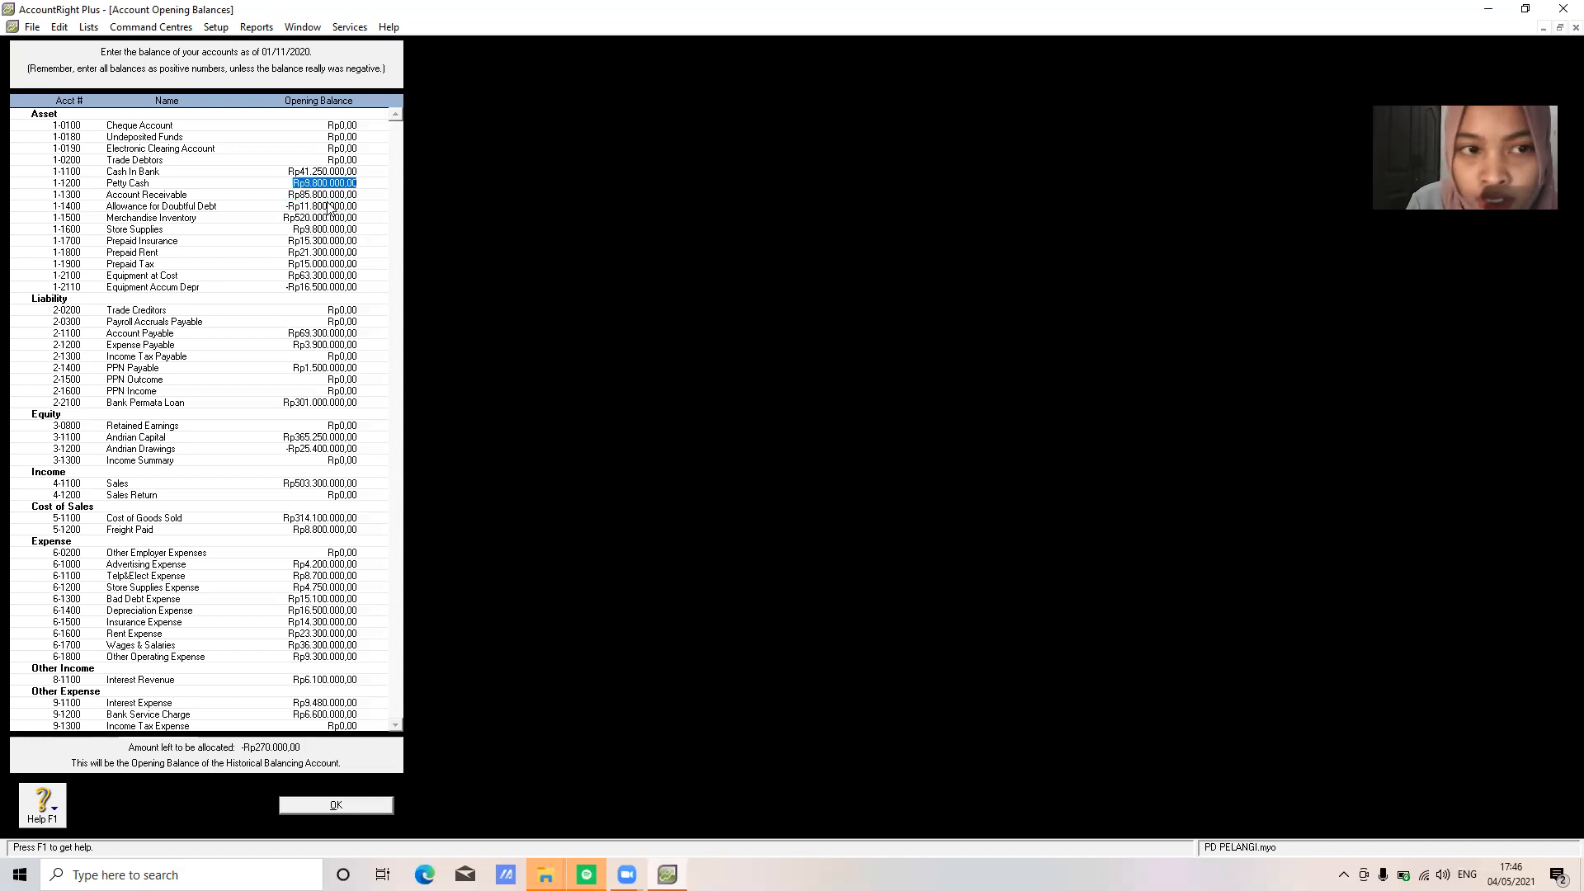
pyautogui.press('Up')
# Correct Cash In Bank's opening balance to 41,520,000 so nothing is left to allocate
pyautogui.write('41529')
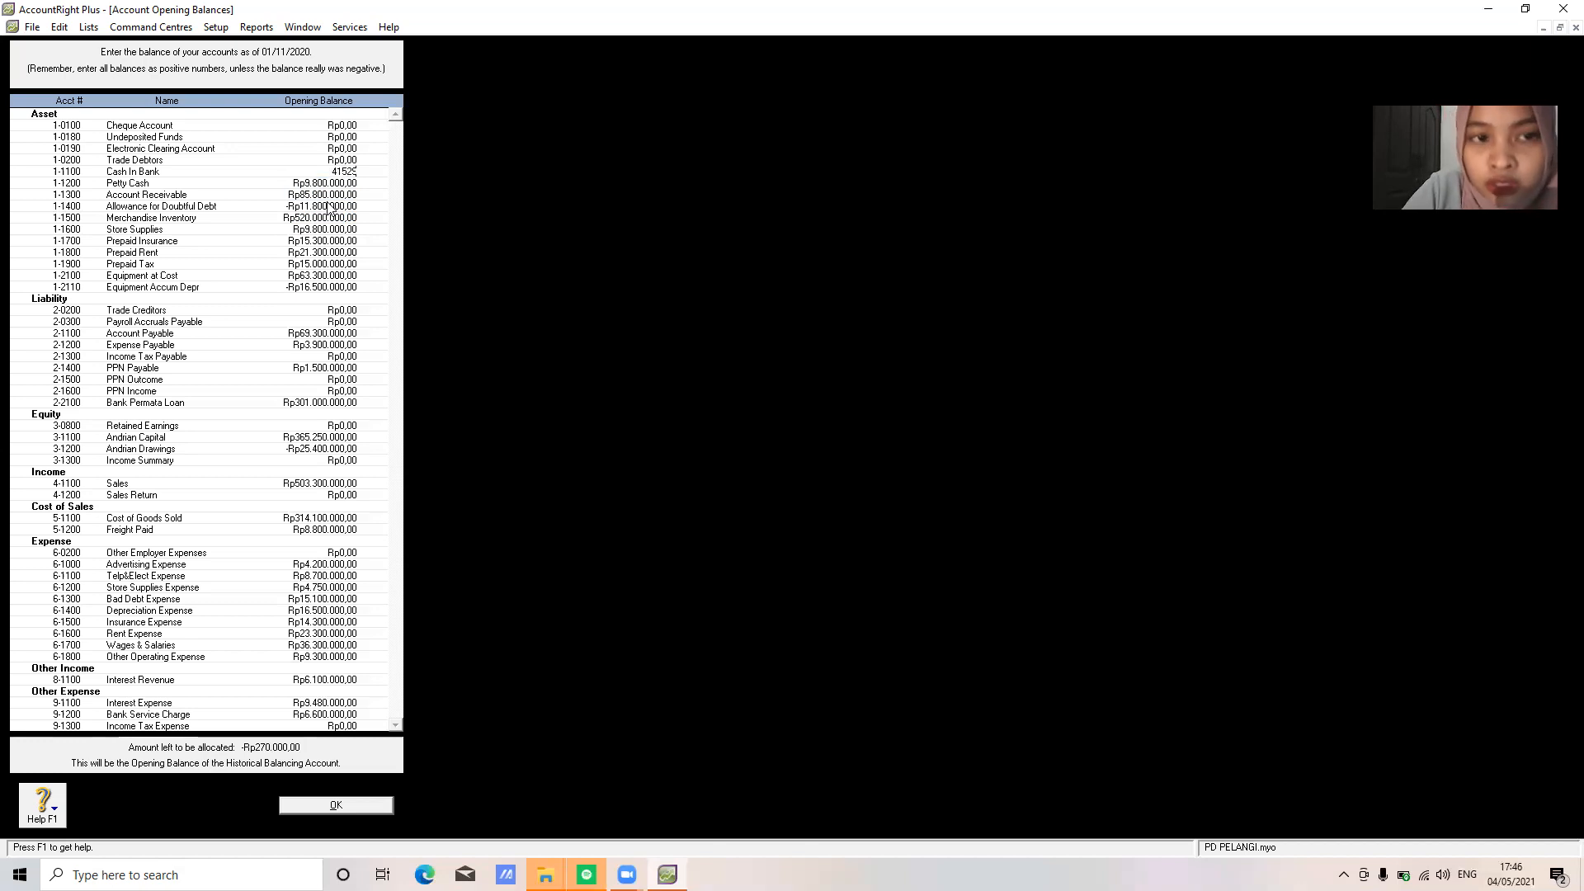
pyautogui.press('BackSpace')
pyautogui.write('0000')
pyautogui.press('Tab')
pyautogui.press('Tab')
pyautogui.press('Tab')
pyautogui.press('Tab')
pyautogui.press('Tab')
pyautogui.press('Tab')
pyautogui.press('Tab')
pyautogui.press('Tab')
pyautogui.press('Tab')
pyautogui.press('Tab')
pyautogui.press('Tab')
pyautogui.press('Tab')
pyautogui.press('Tab')
pyautogui.press('Tab')
pyautogui.press('Tab')
pyautogui.press('Tab')
pyautogui.press('Tab')
pyautogui.press('Tab')
pyautogui.press('Tab')
pyautogui.press('Tab')
pyautogui.press('Tab')
pyautogui.press('Tab')
pyautogui.press('Tab')
pyautogui.press('Tab')
pyautogui.press('Tab')
pyautogui.press('Tab')
pyautogui.press('Tab')
pyautogui.press('Tab')
pyautogui.press('Tab')
pyautogui.press('Tab')
pyautogui.press('Tab')
pyautogui.press('Tab')
pyautogui.press('Tab')
pyautogui.press('Tab')
pyautogui.press('Tab')
pyautogui.press('Tab')
pyautogui.press('Tab')
pyautogui.press('Tab')
pyautogui.press('Tab')
pyautogui.press('Tab')
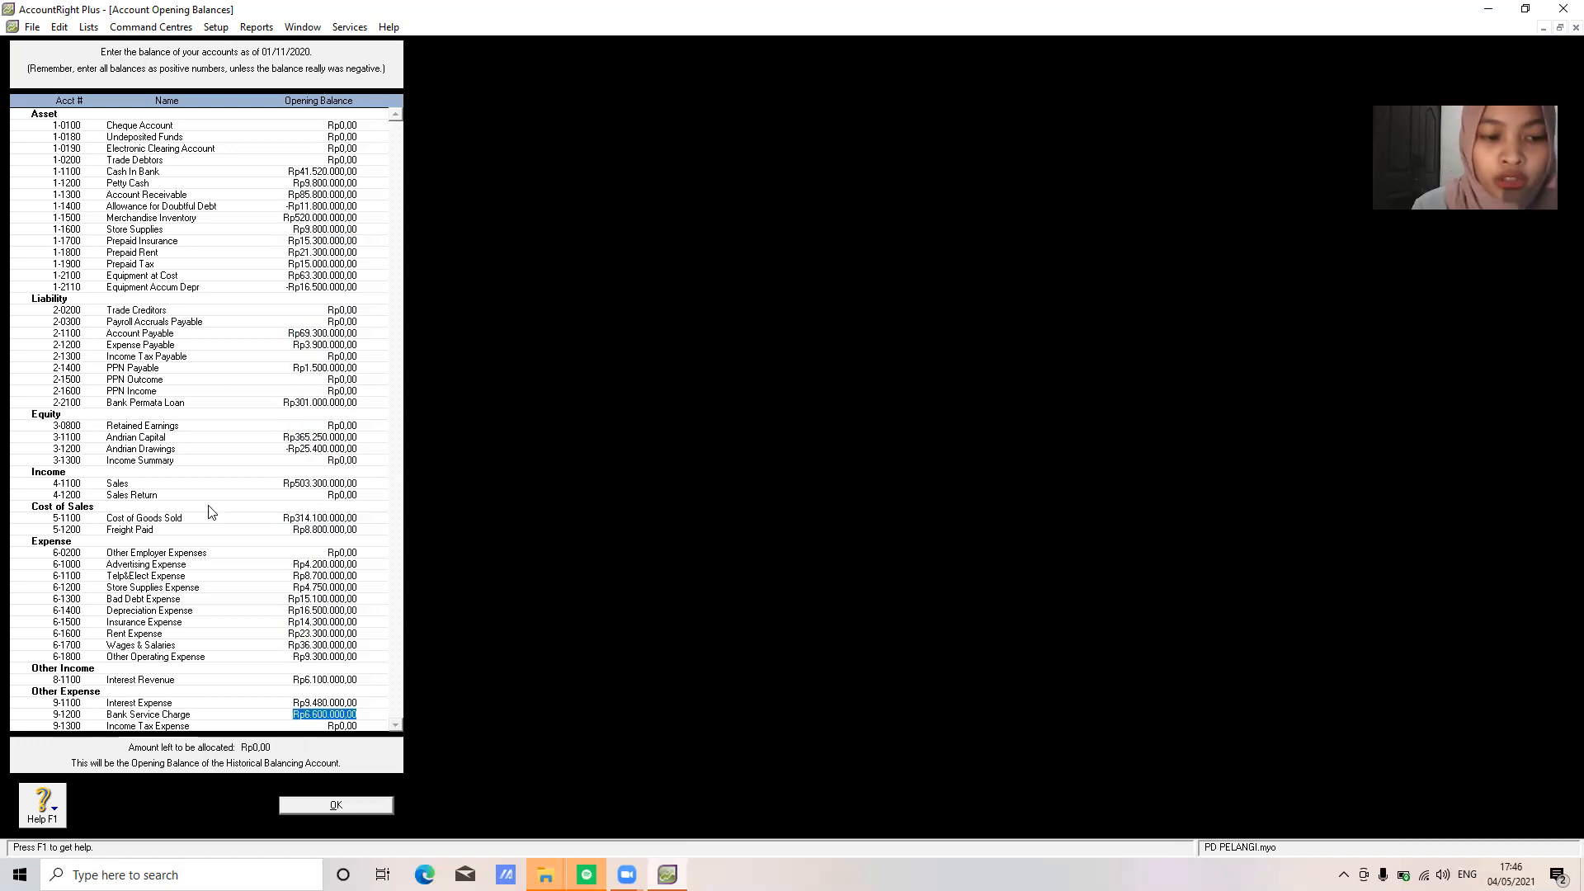
# Close Account Opening Balances with OK and show the Cards List filtered to customers, still empty
pyautogui.click(334, 805)
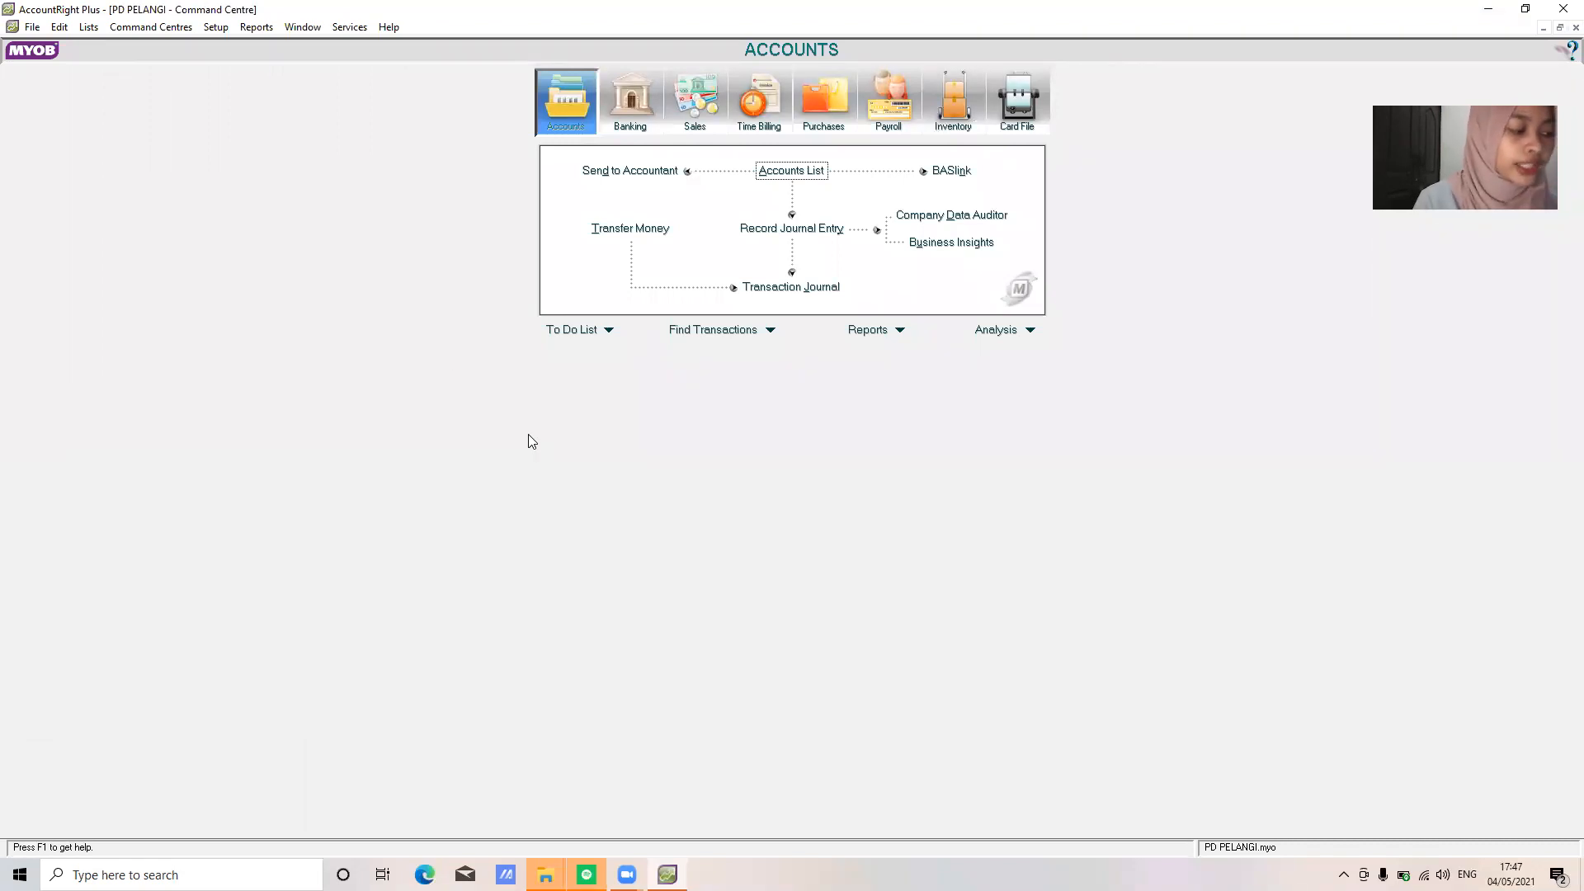
pyautogui.click(1020, 109)
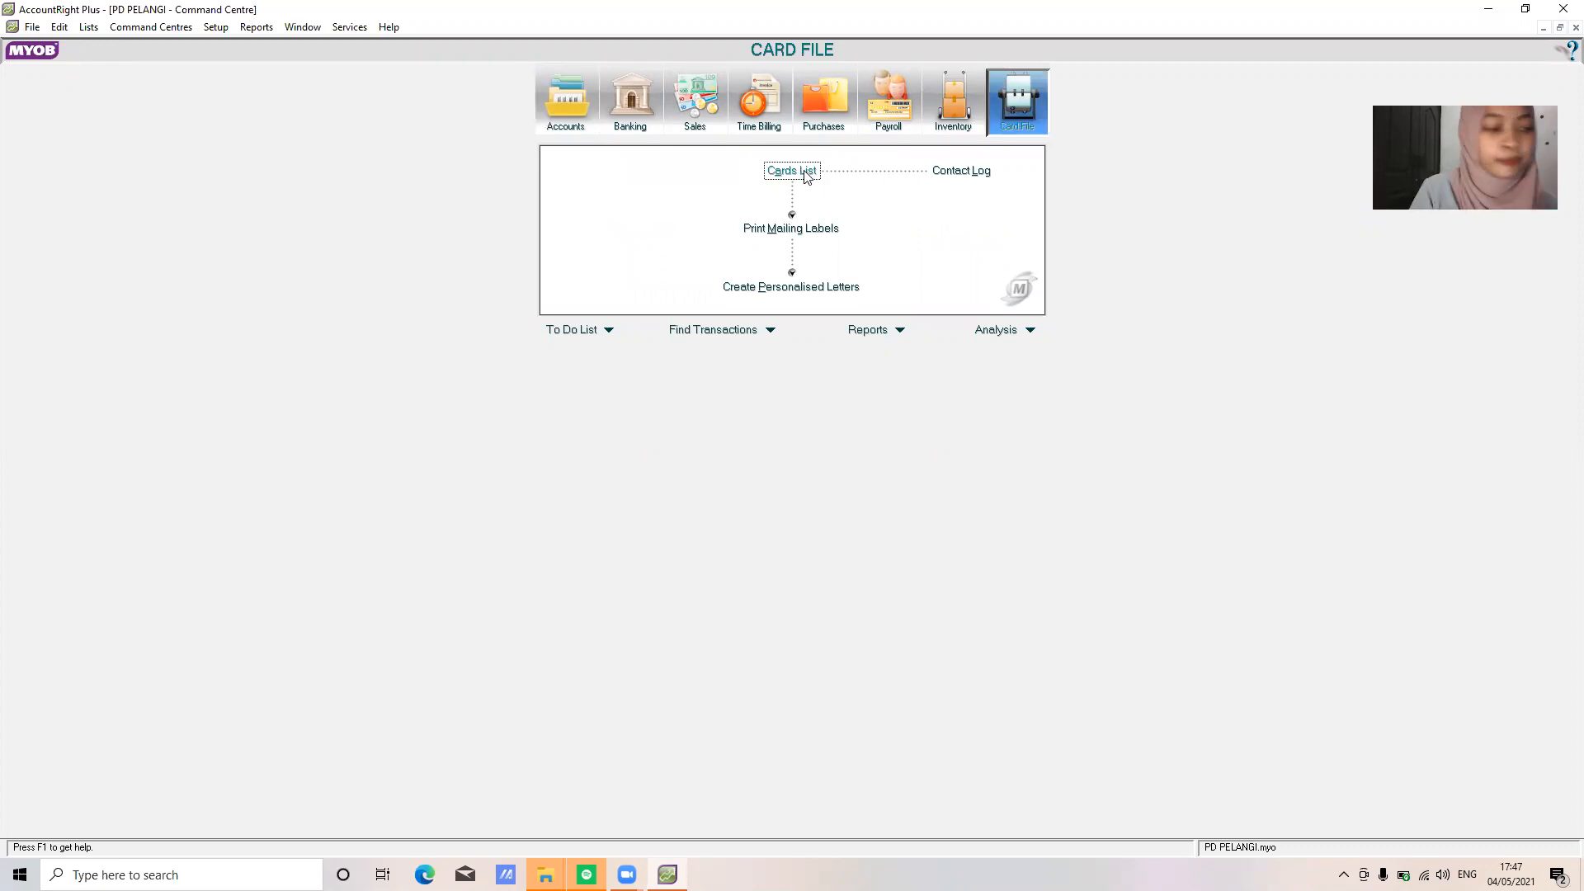
pyautogui.click(801, 173)
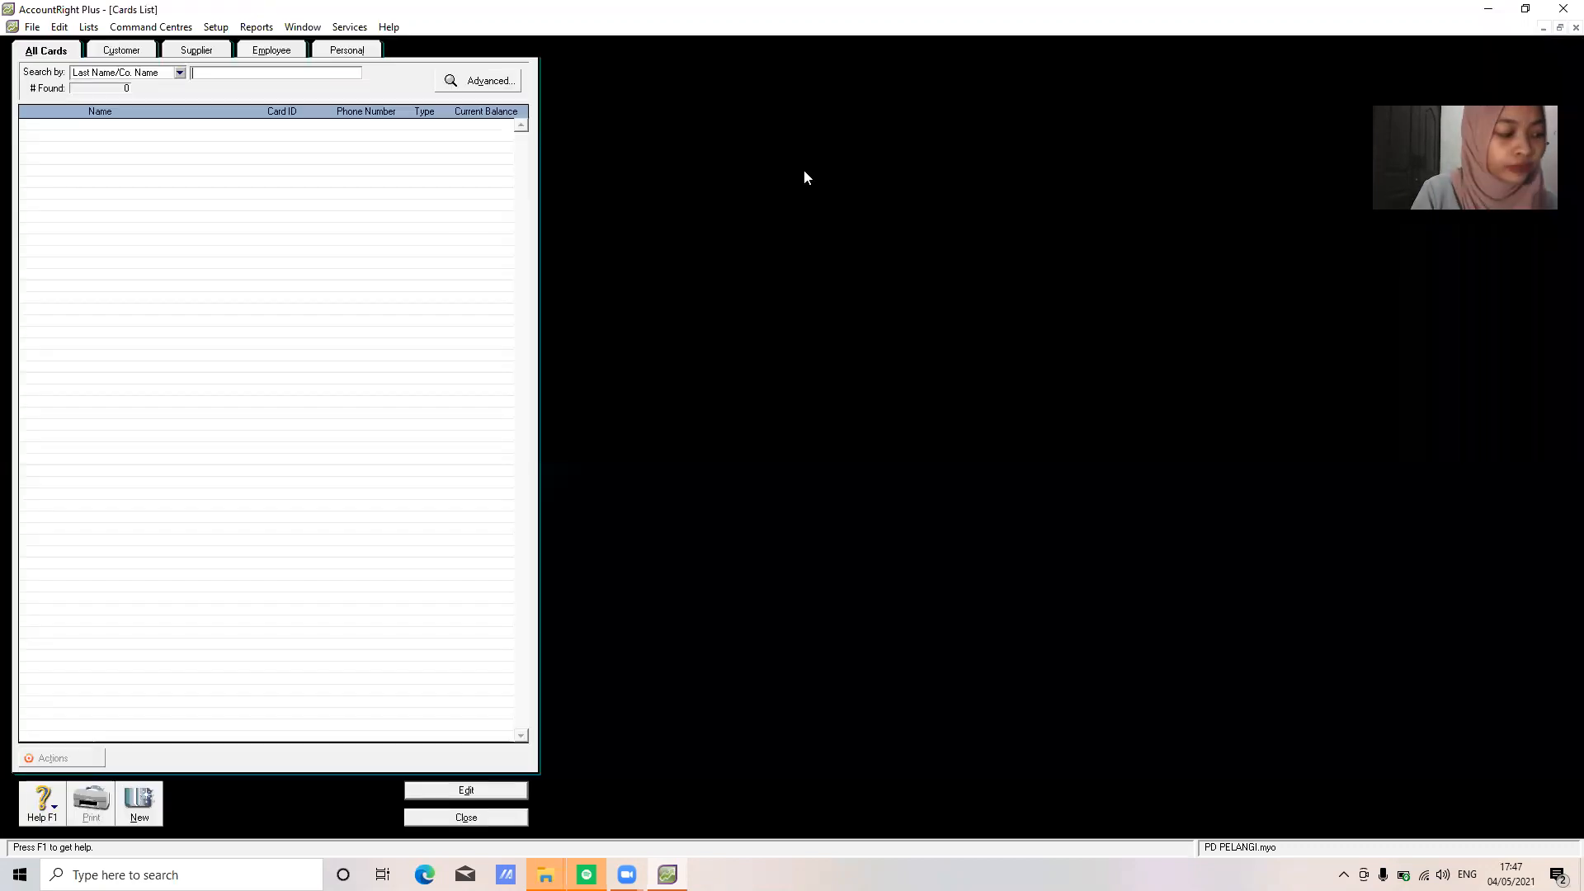
pyautogui.click(120, 51)
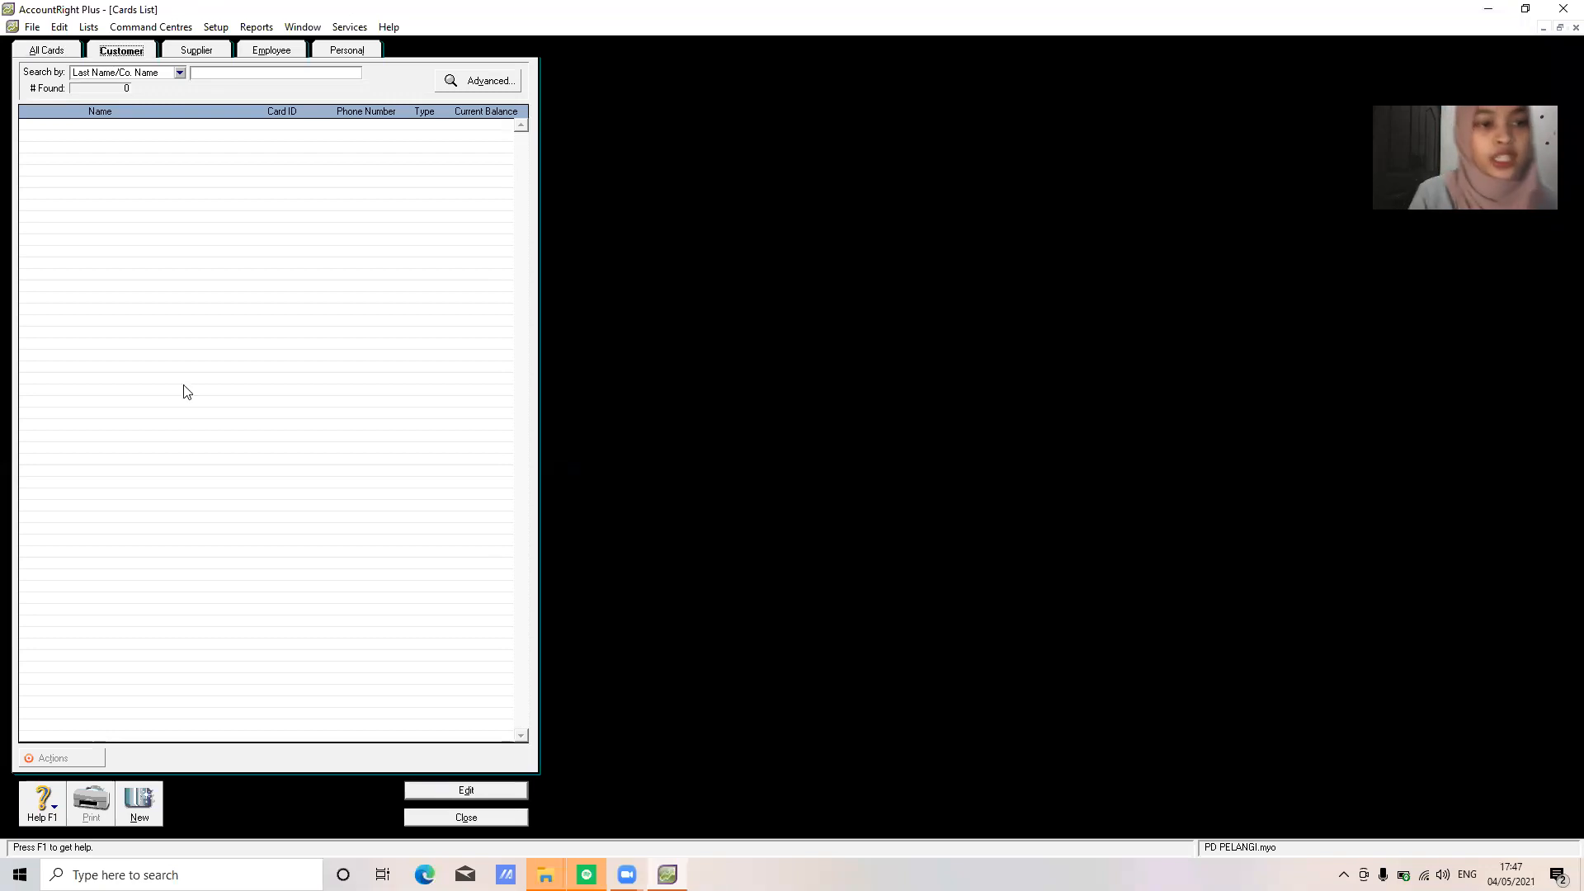
# Fill a new customer card for TECHNO COMPUTER, card ID C001, with its address, state, country and phone number
pyautogui.click(139, 802)
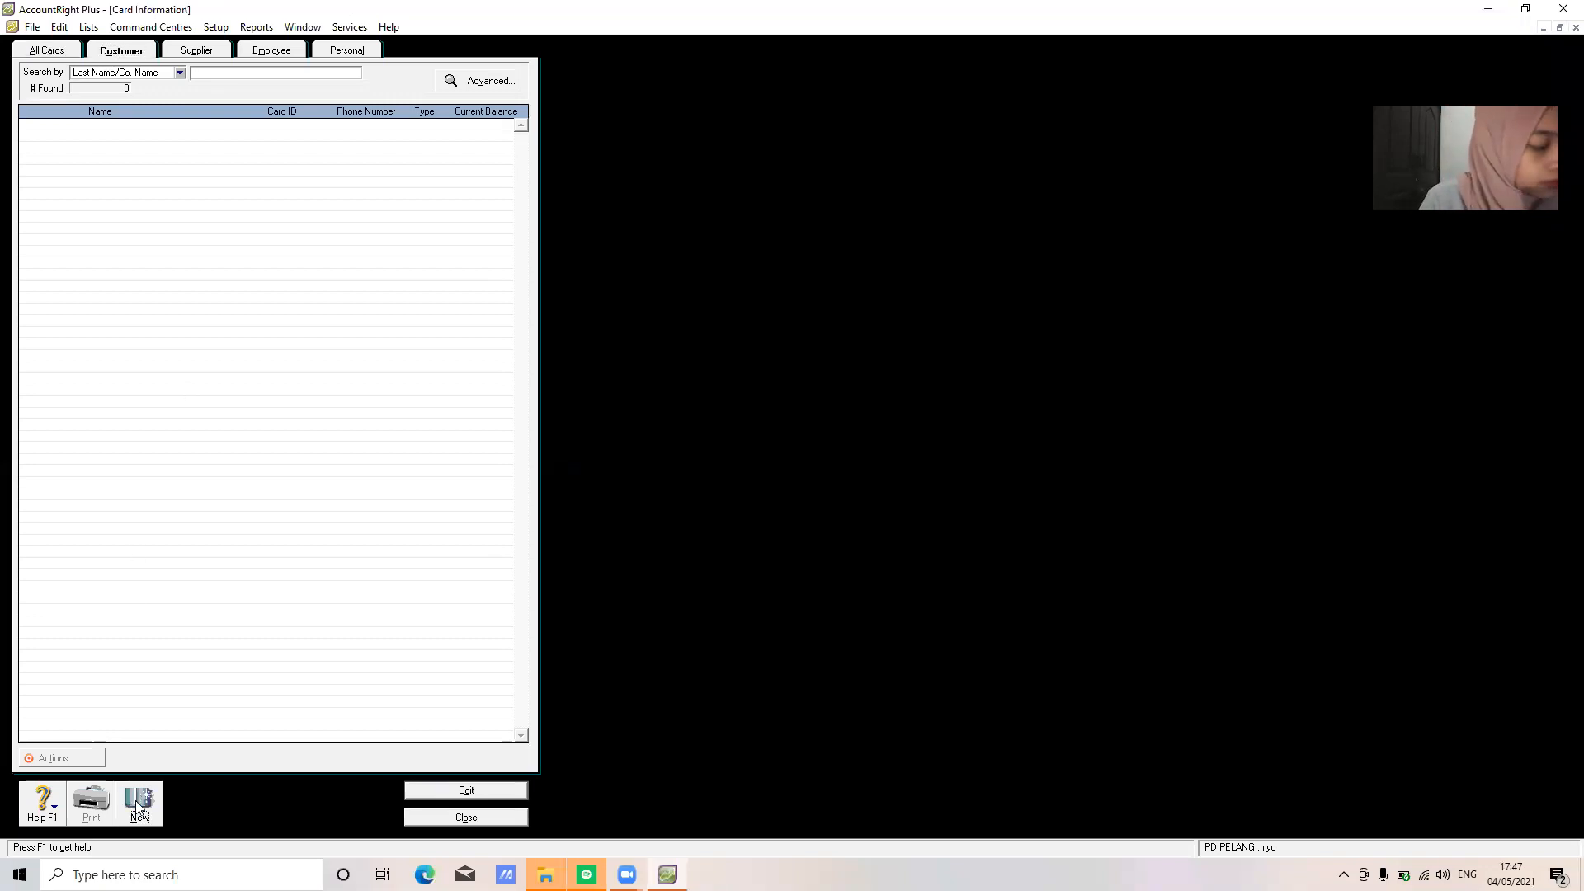
pyautogui.write('TECHNO COMPUTER')
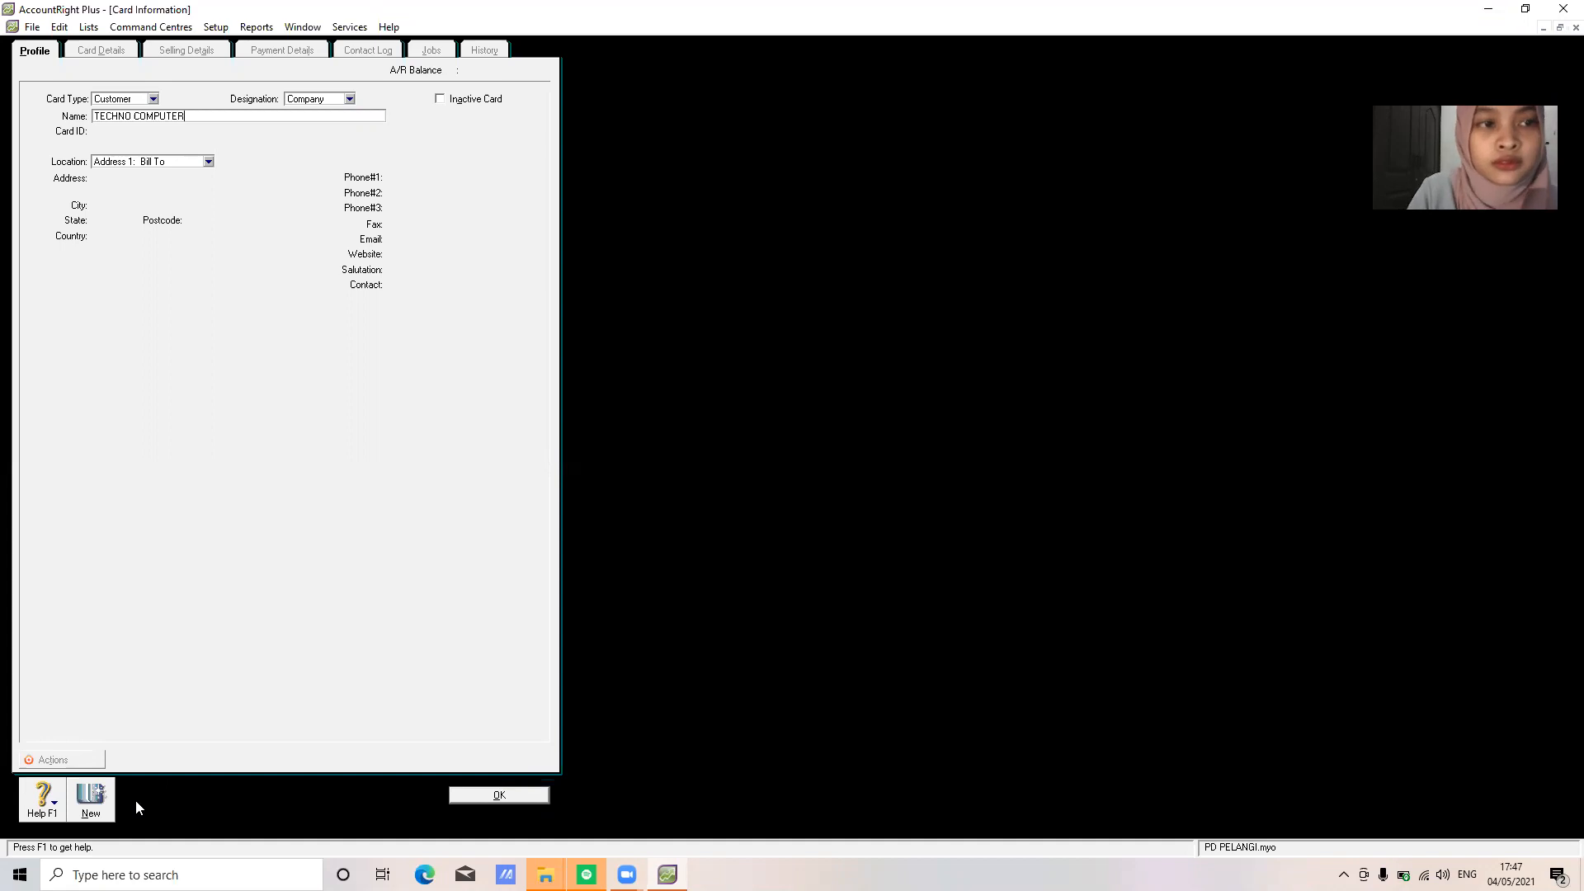
pyautogui.press('Tab')
pyautogui.press('Tab')
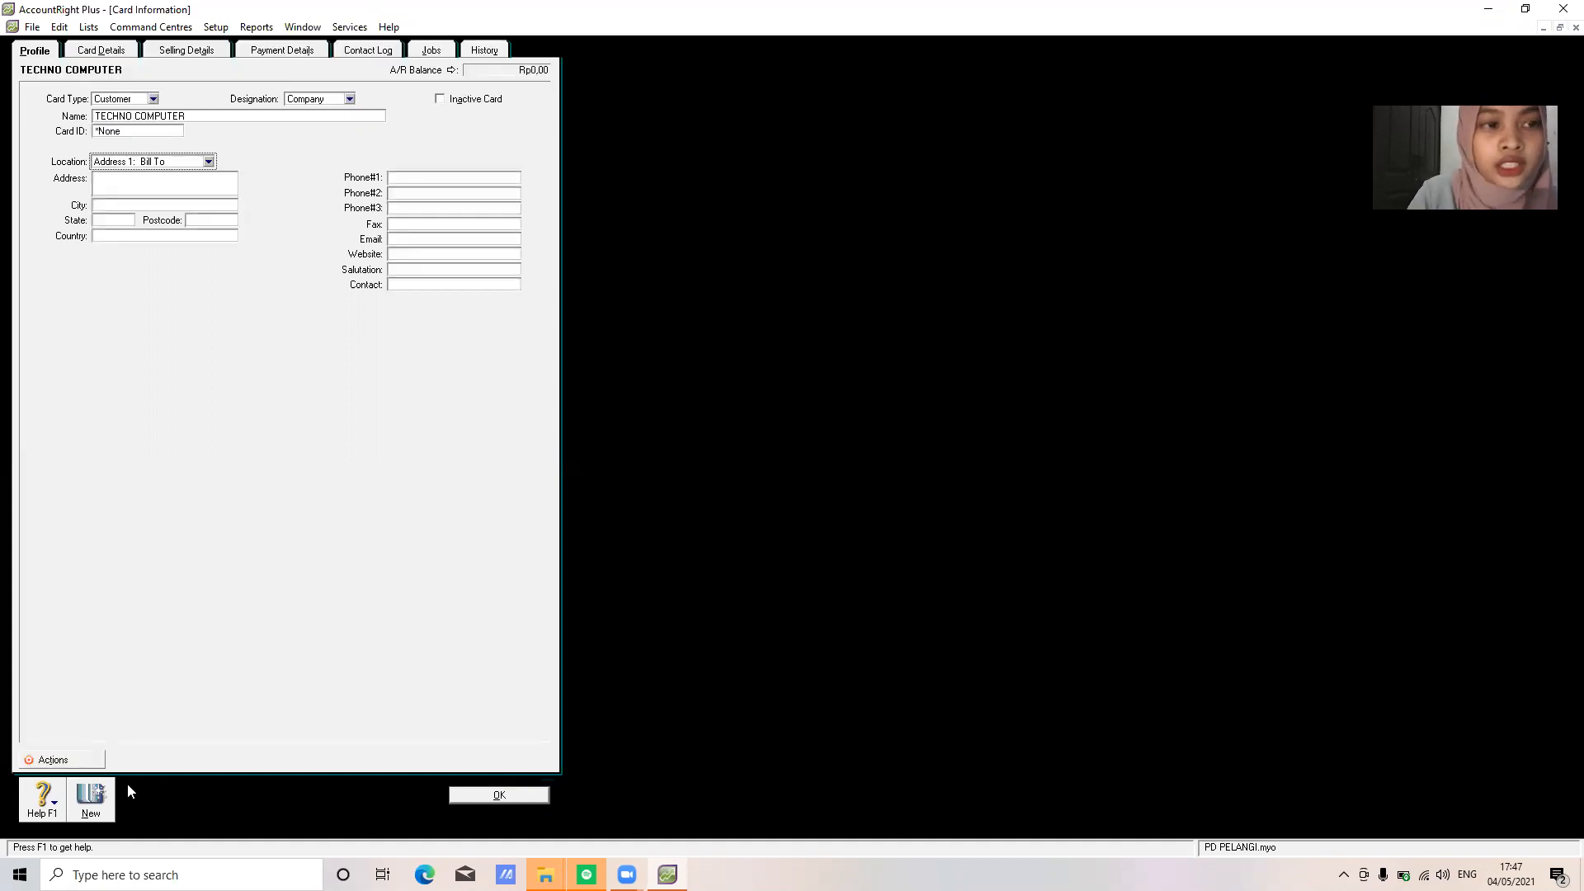
pyautogui.click(146, 132)
pyautogui.write('C001')
pyautogui.press('Tab')
pyautogui.press('Tab')
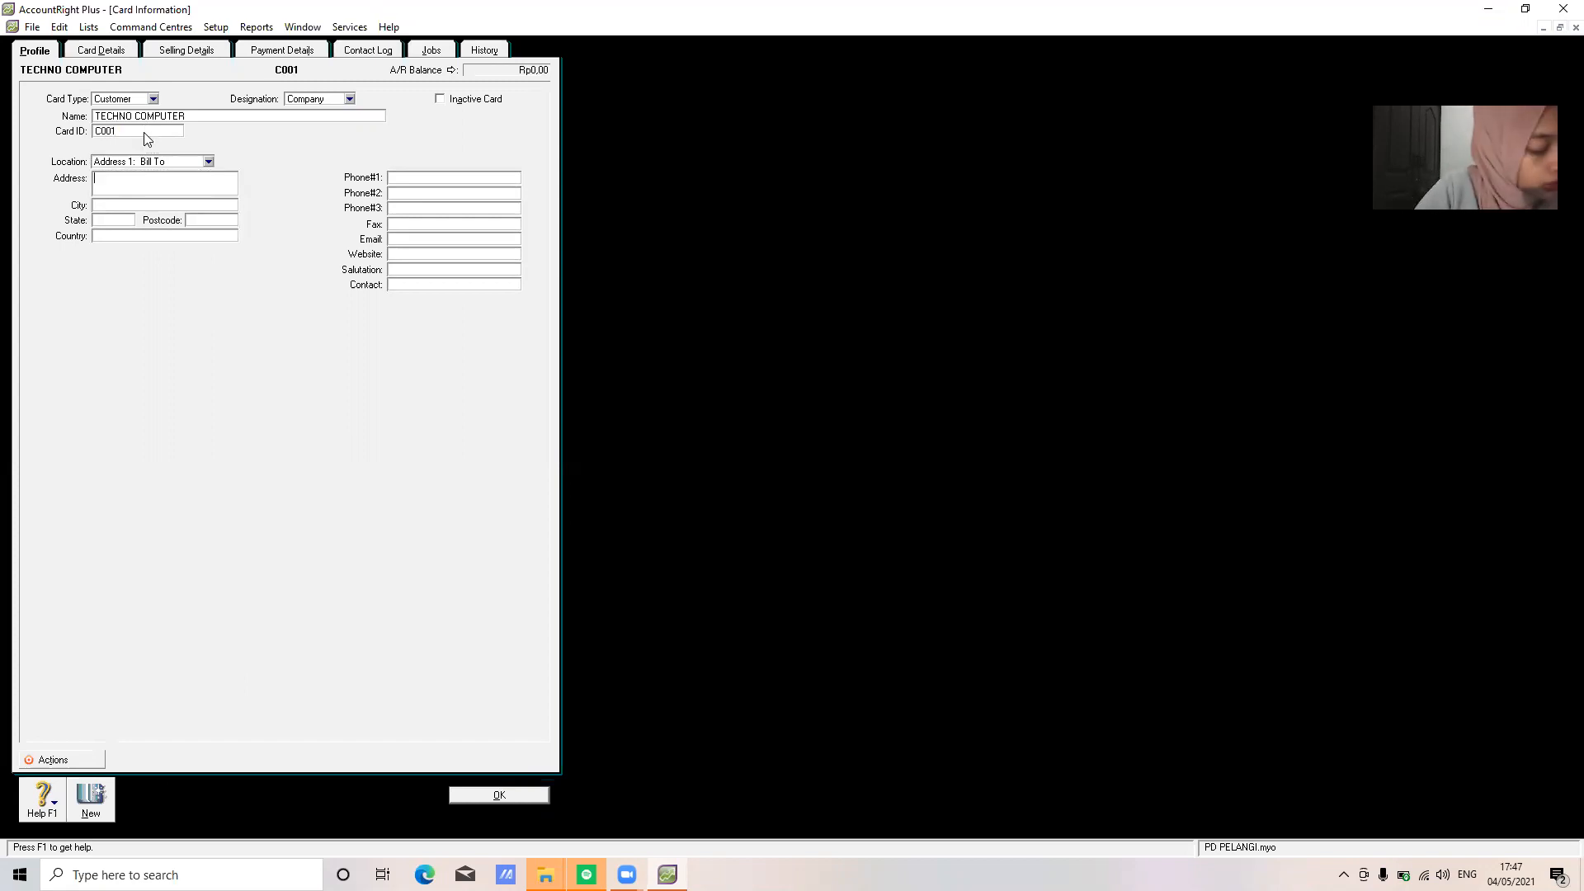
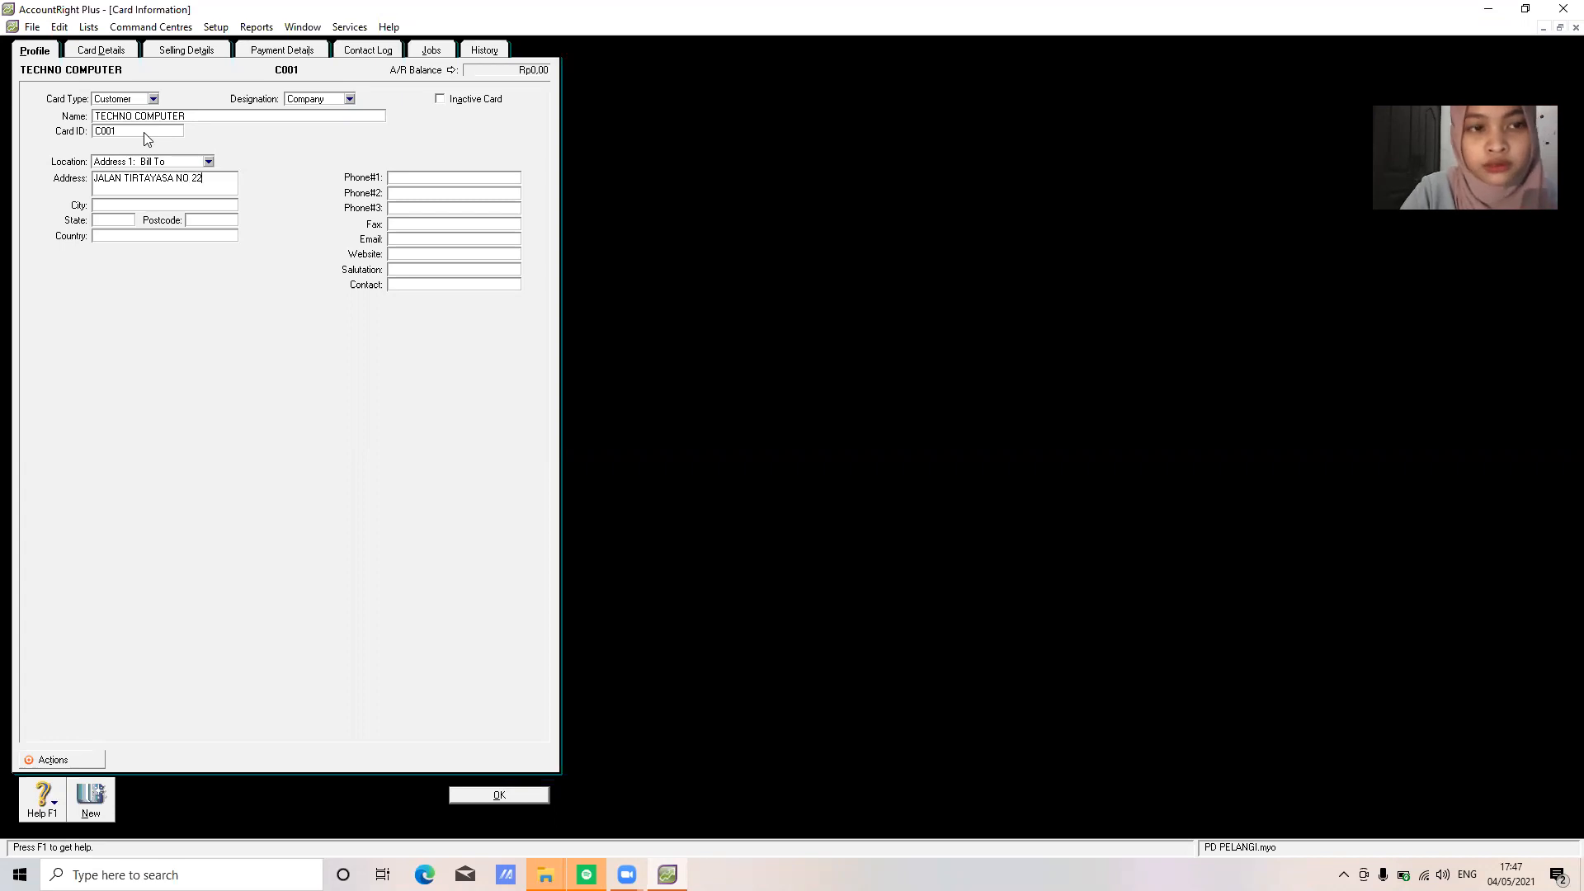
pyautogui.write('BANDUNG')
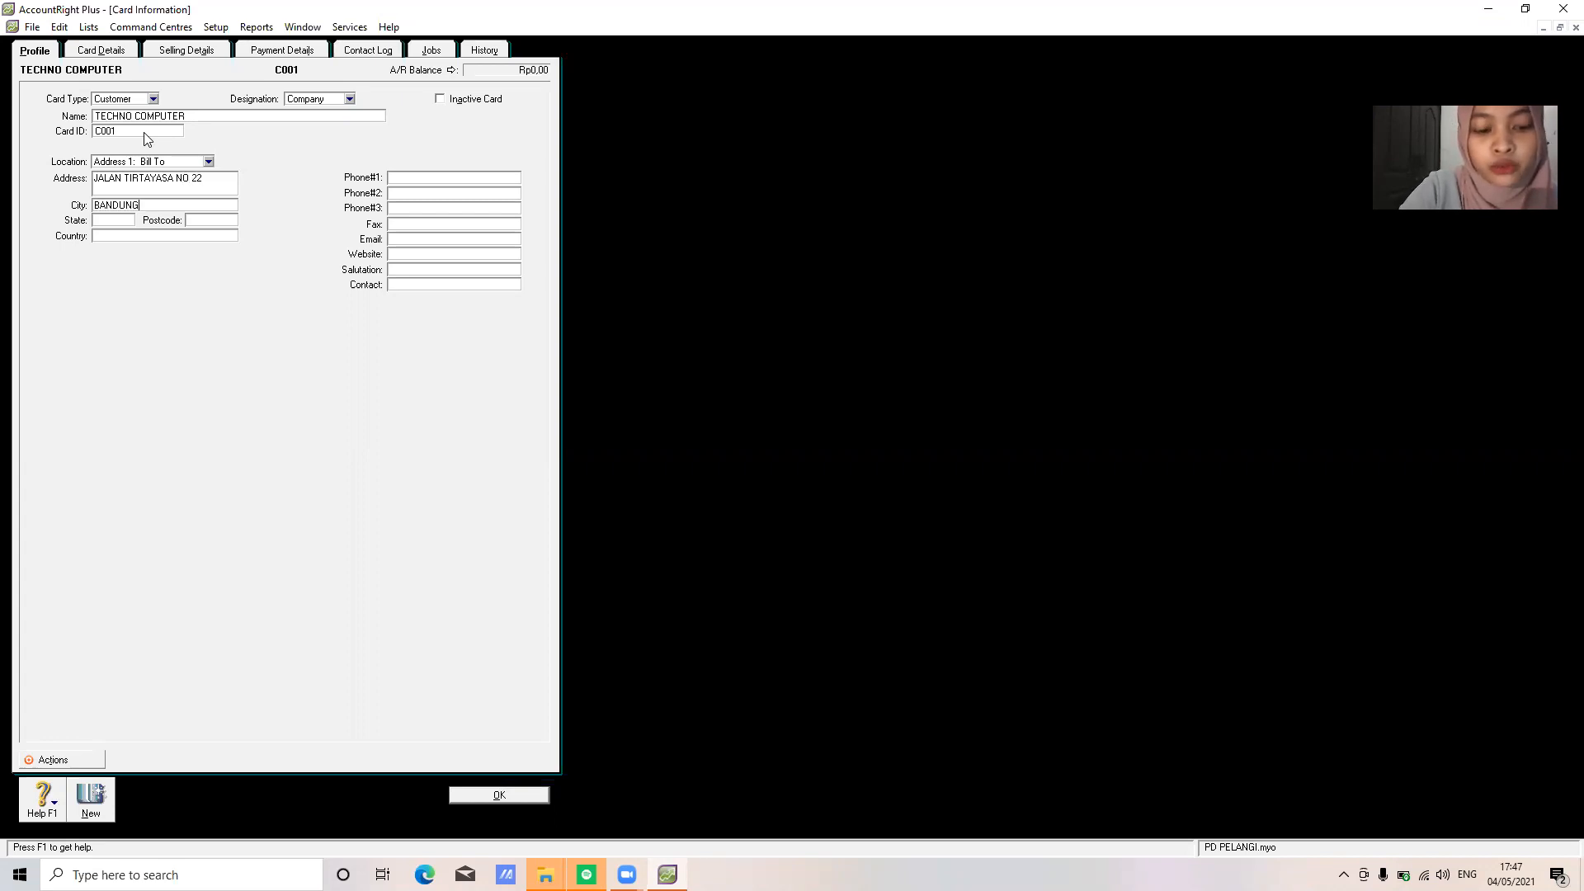
pyautogui.press('Tab')
pyautogui.write('JAWA BARAT')
pyautogui.press('Tab')
pyautogui.write('INO')
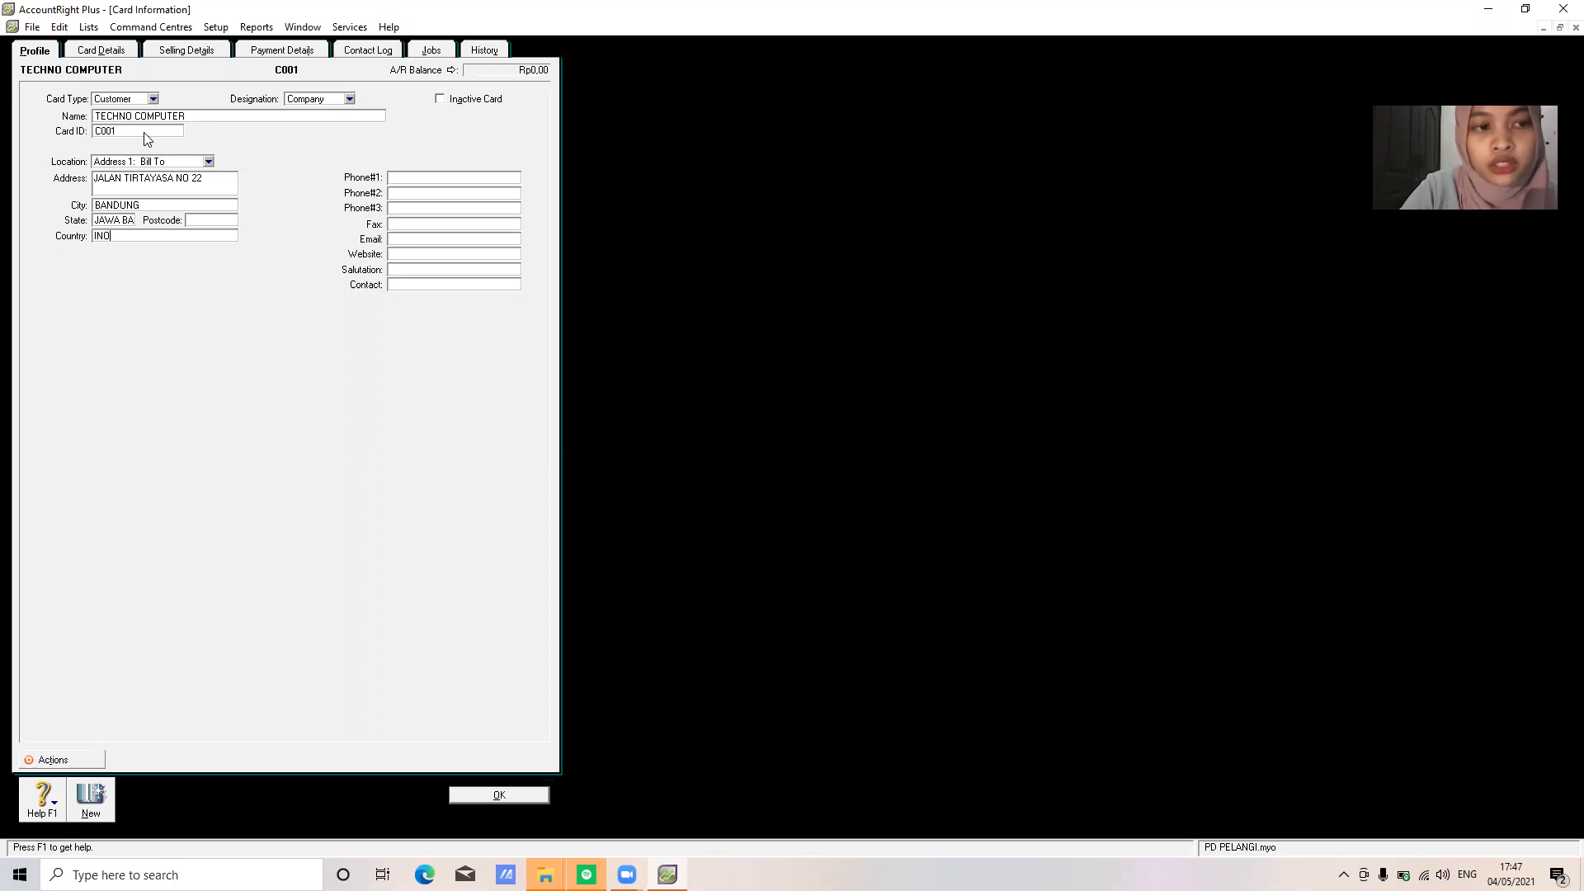
pyautogui.write('ONESI')
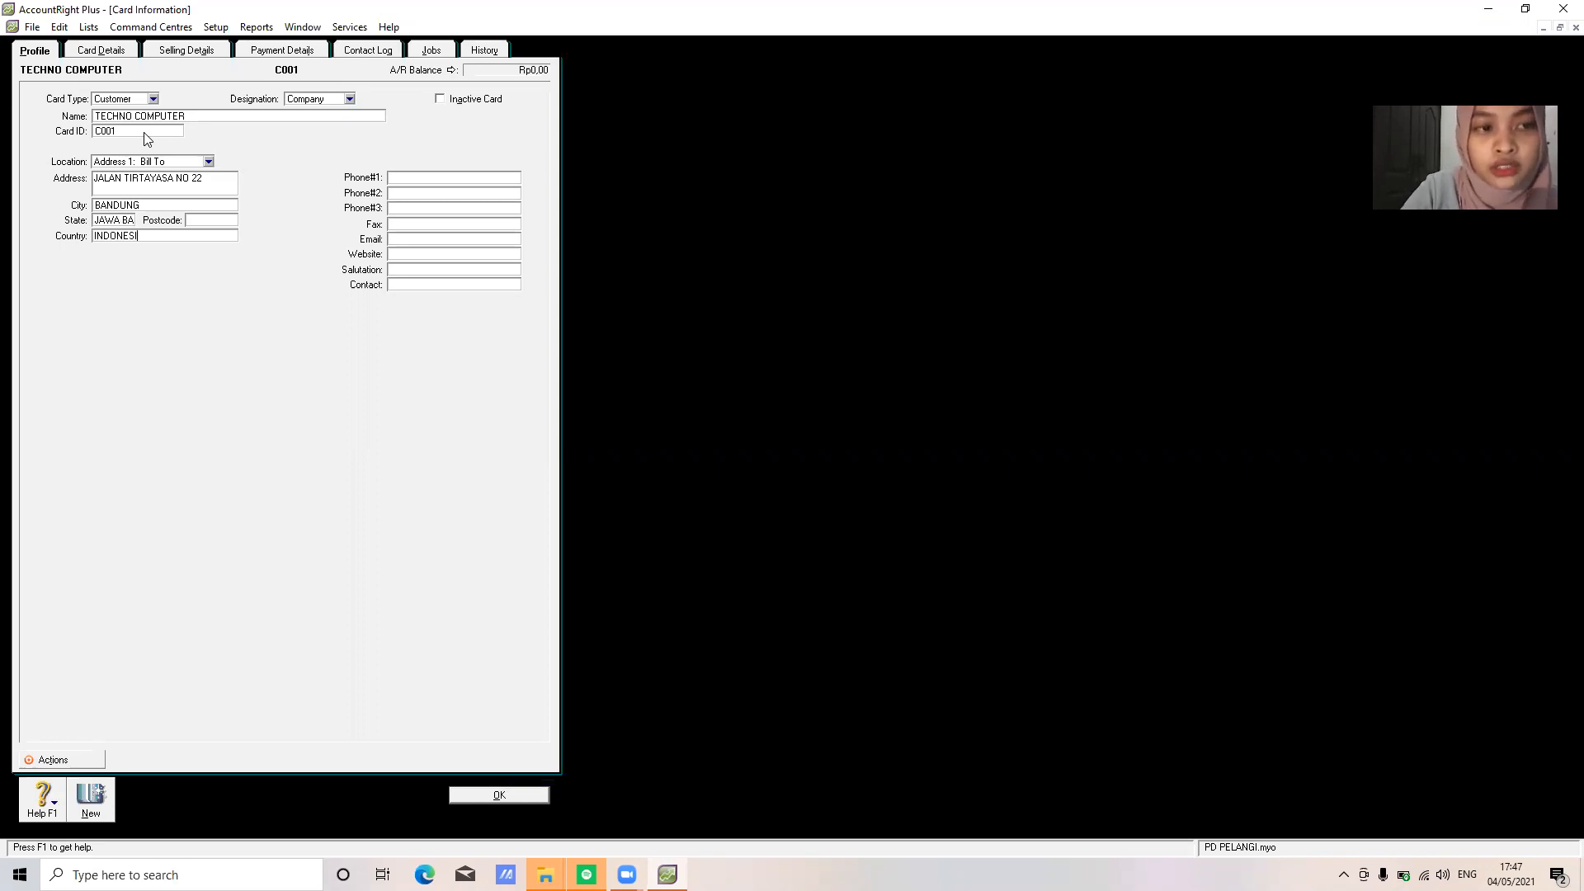
pyautogui.write('A')
pyautogui.press('Tab')
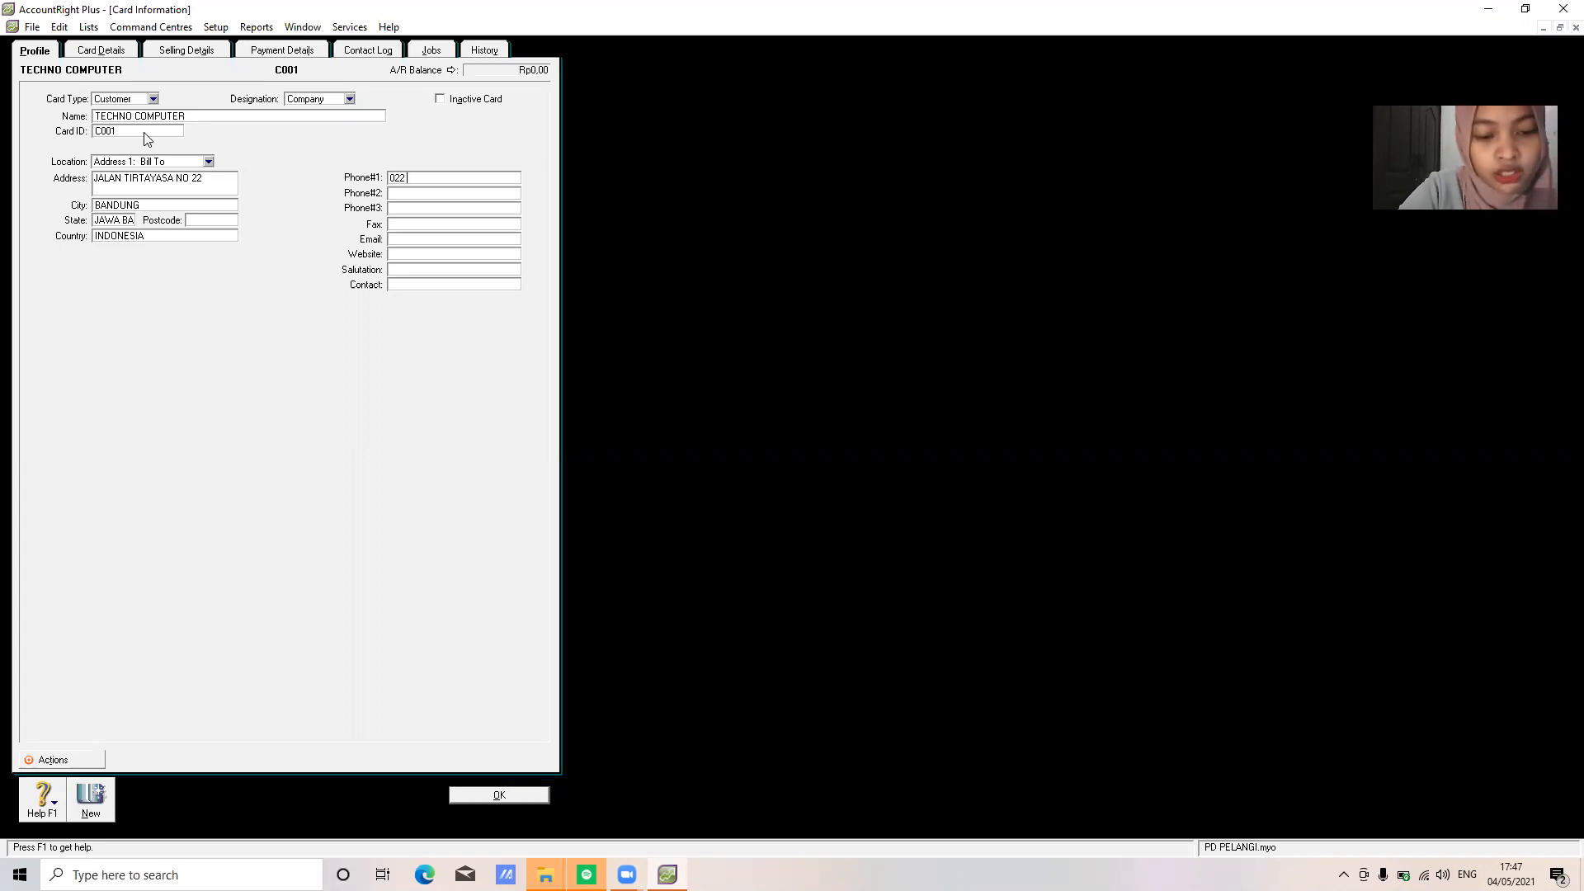
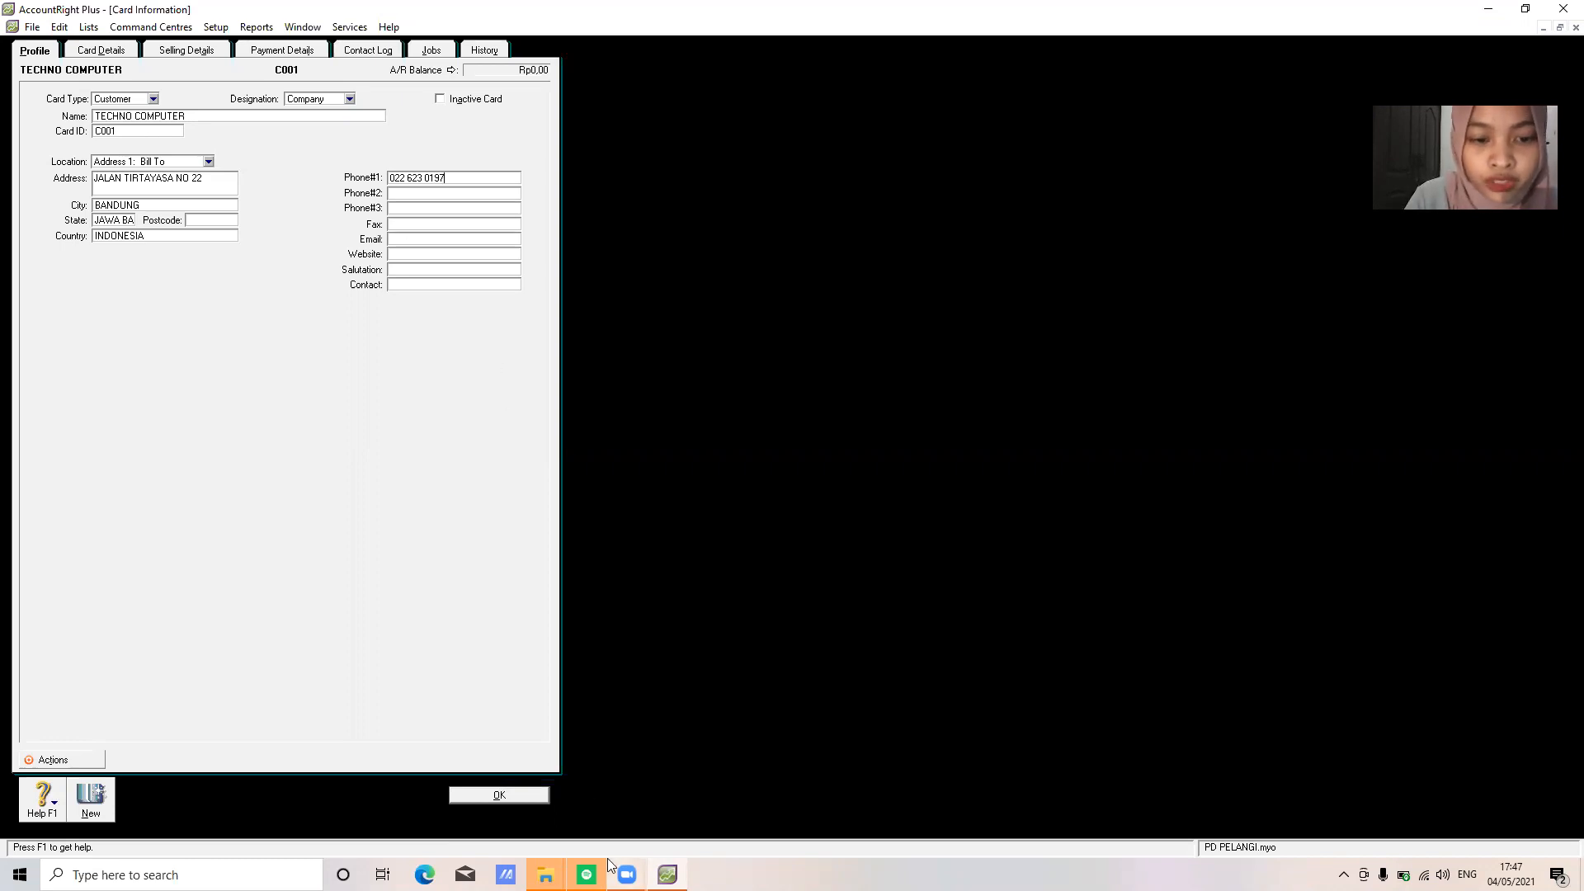
# Save the TECHNO COMPUTER card and start customer card TRANS COMPUTER with card ID C002
pyautogui.click(497, 795)
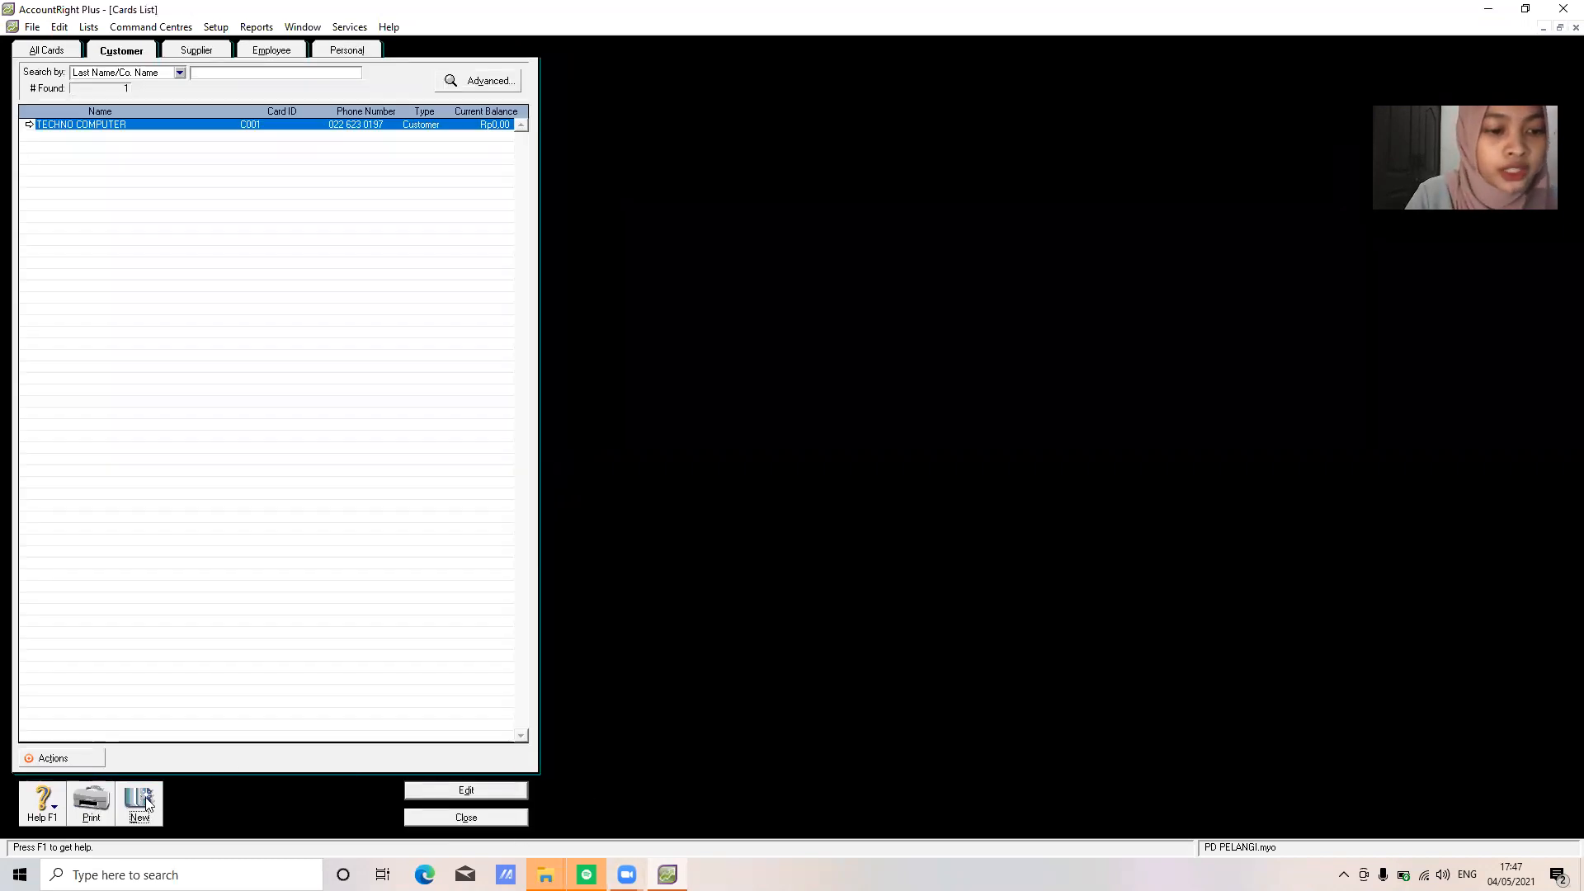
pyautogui.click(145, 799)
pyautogui.write('TRA')
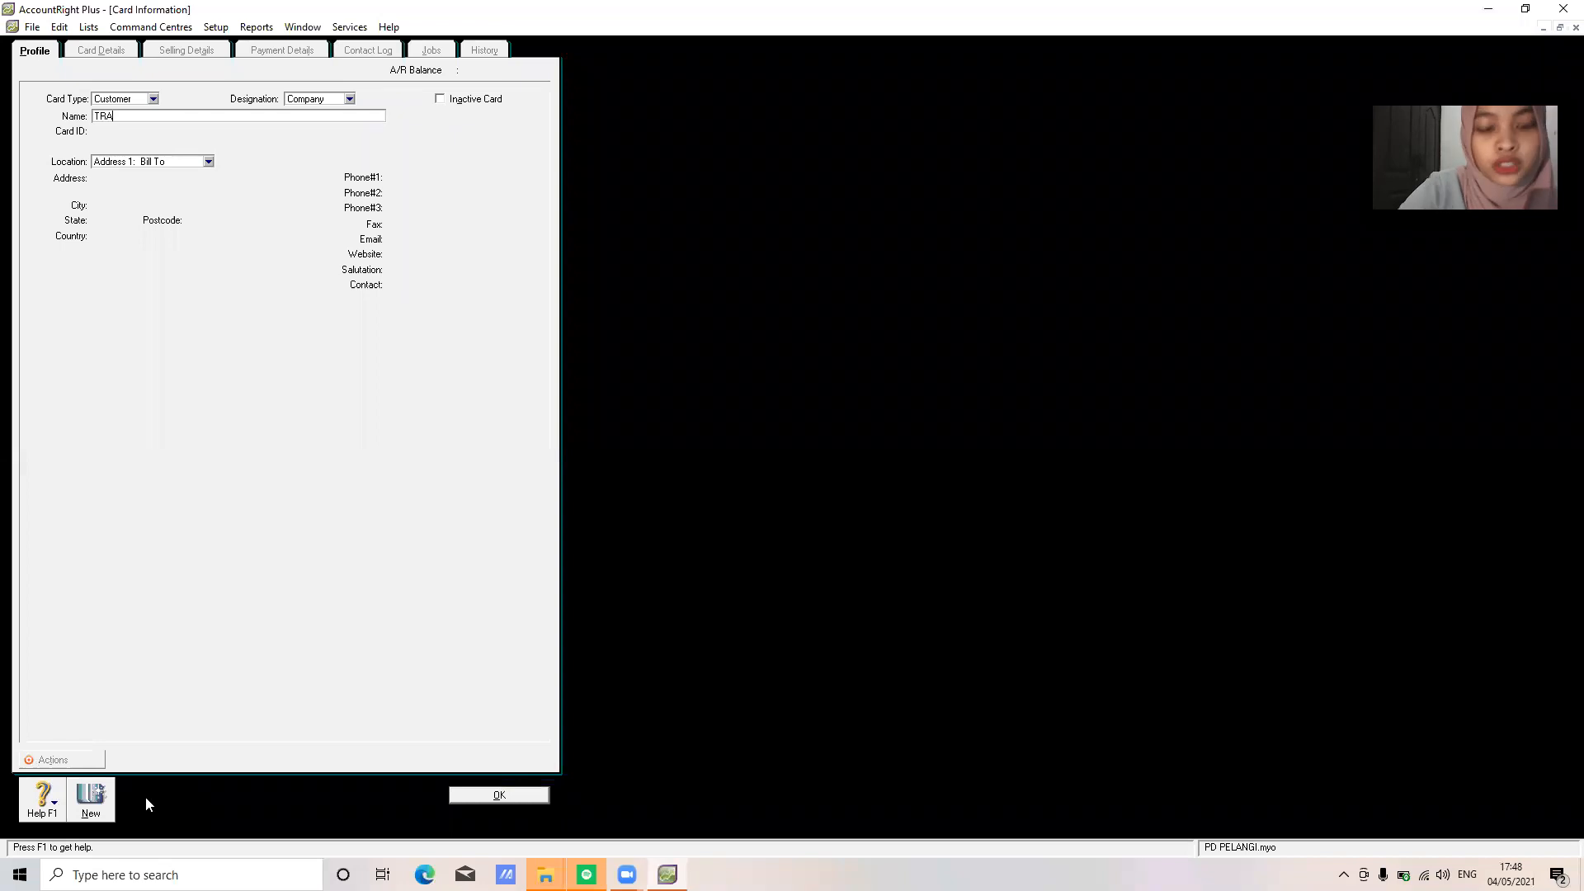
pyautogui.write('NS COMPUTER')
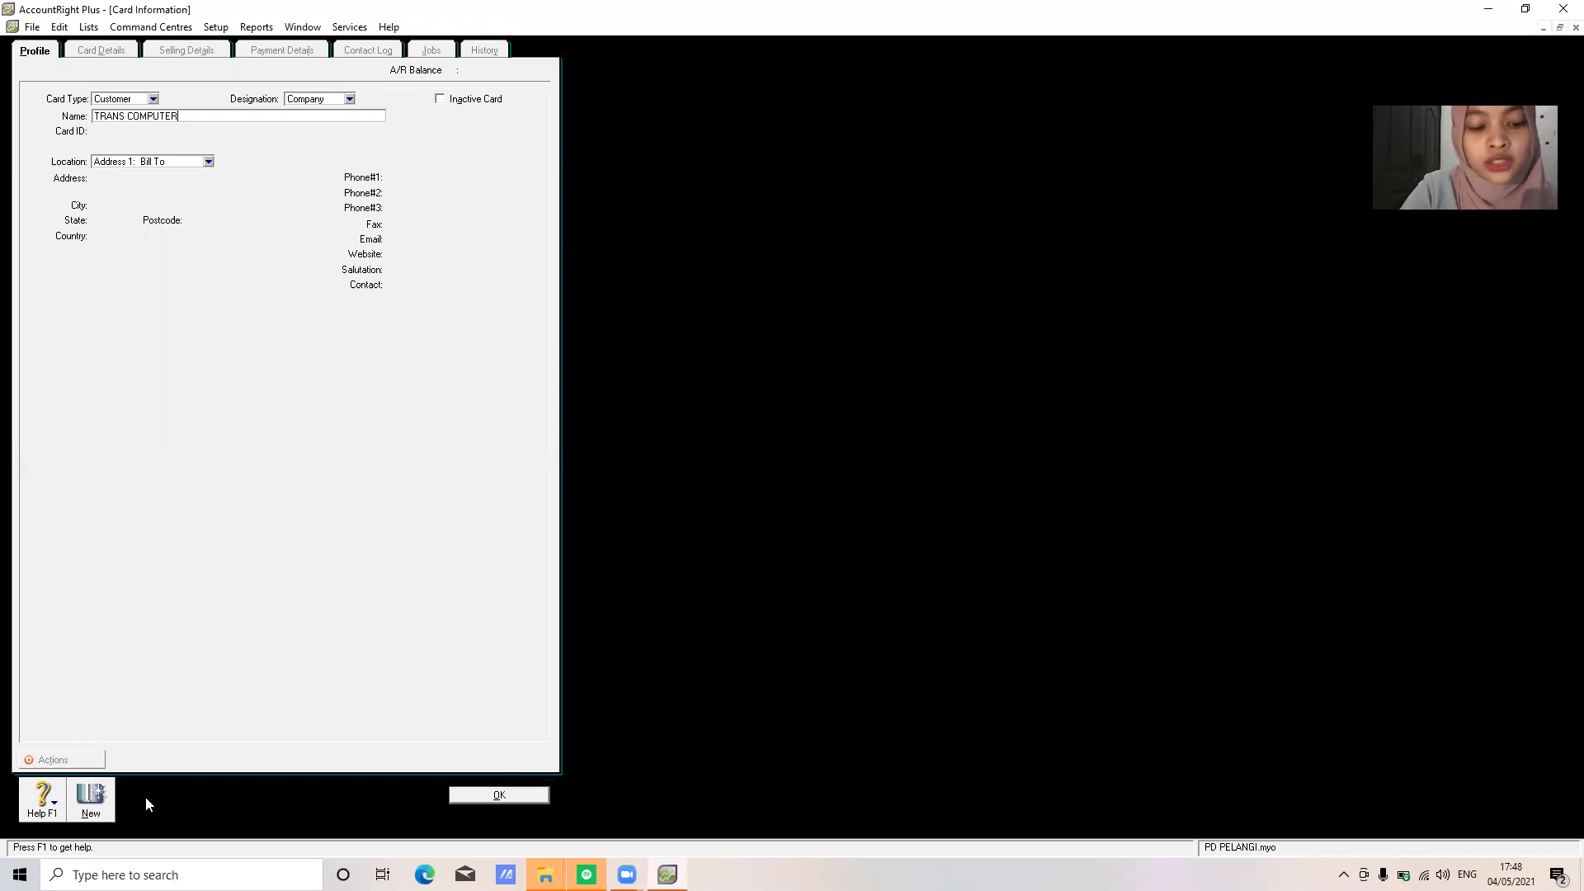
pyautogui.press('Tab')
pyautogui.write('C002')
pyautogui.press('Tab')
pyautogui.press('Tab')
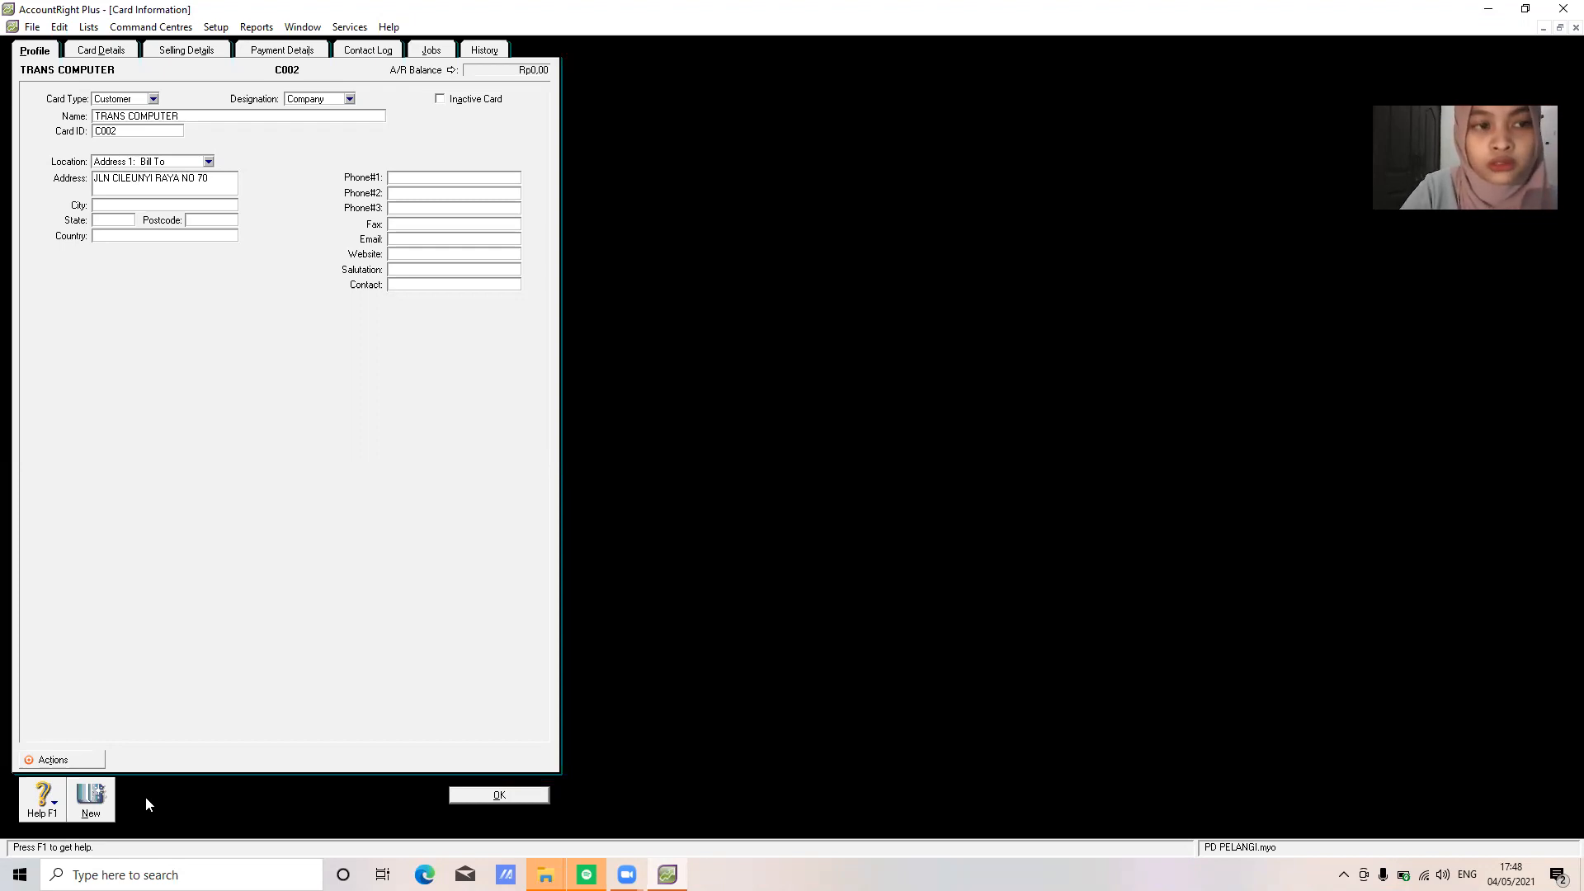
# Fill in TRANS COMPUTER's address, city, state, country INDONESIA and phone number, then save the card
pyautogui.write('BANDUNG')
pyautogui.press('Tab')
pyautogui.write('JAWA BARAT')
pyautogui.press('Tab')
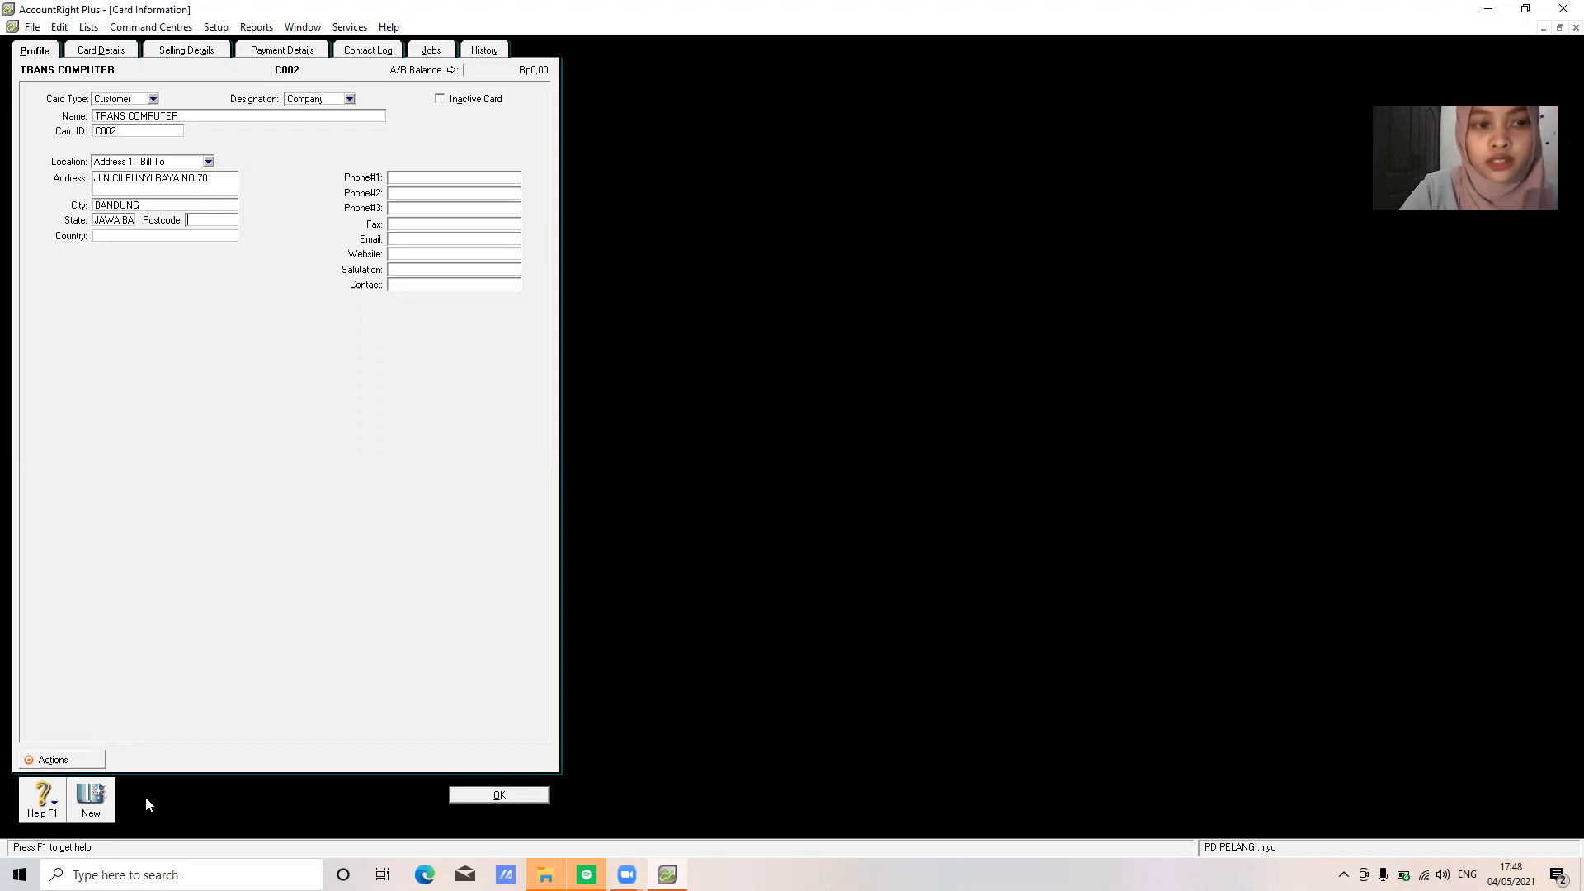
pyautogui.write('INDONESIA')
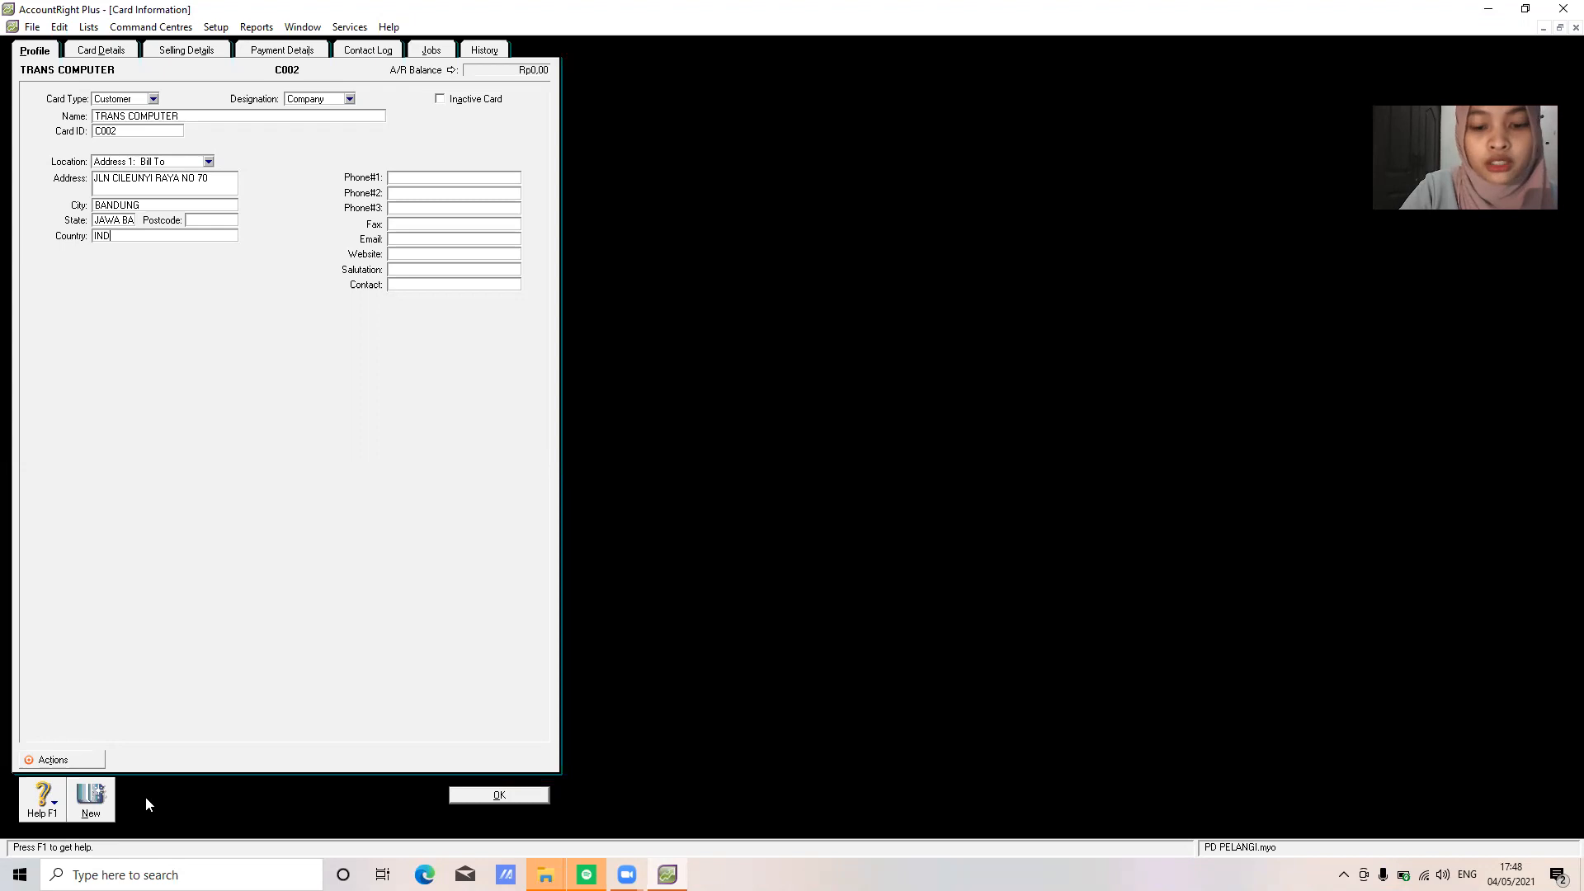
pyautogui.press('Tab')
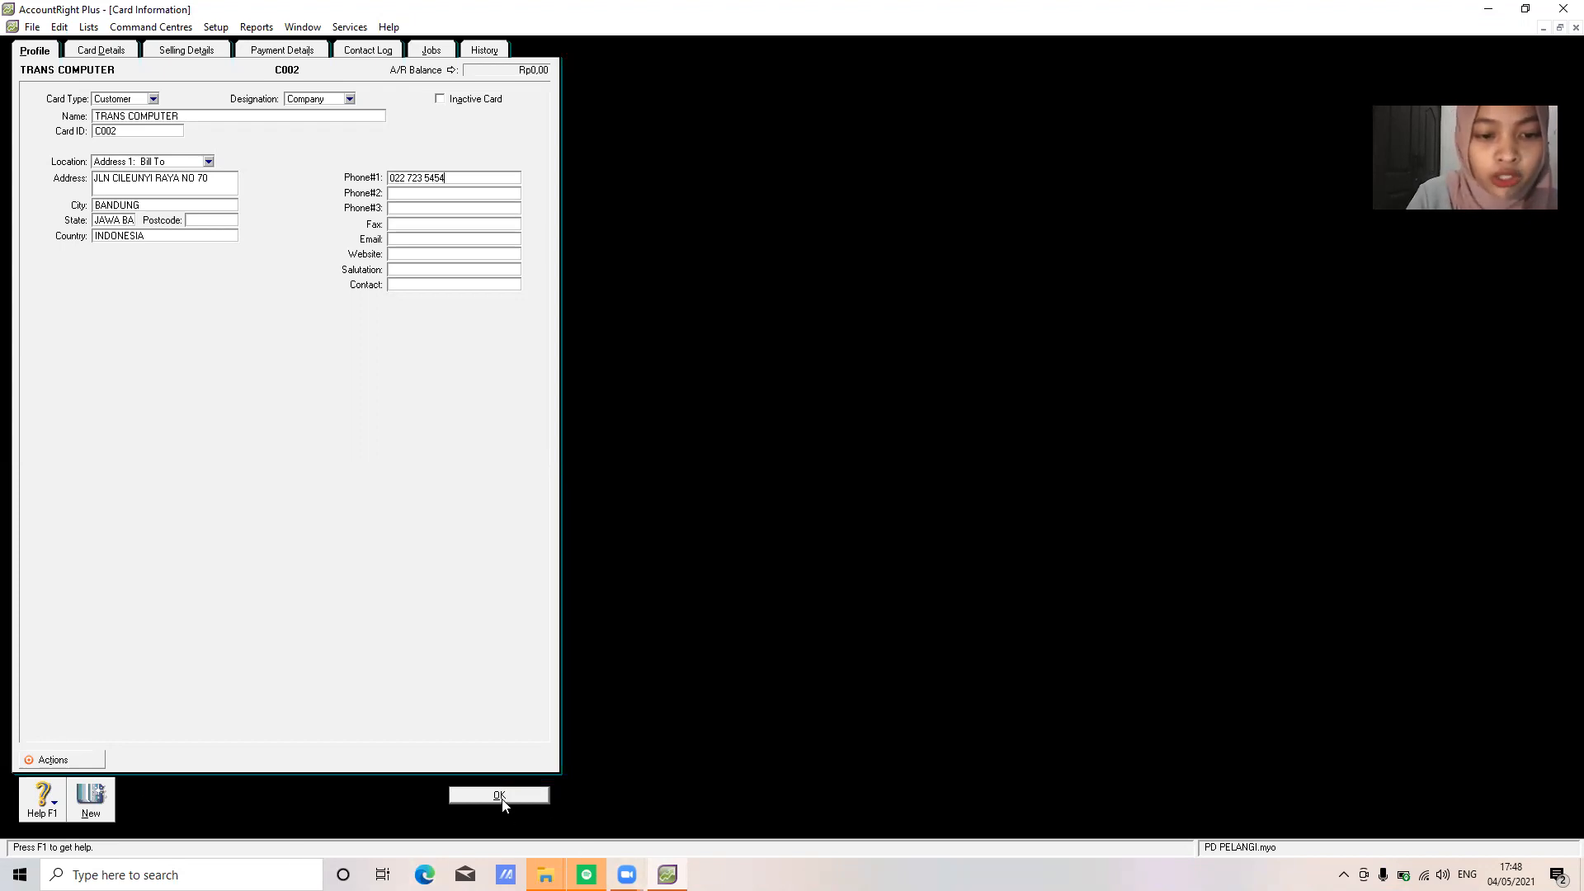
pyautogui.click(501, 797)
# Start a new customer card named MEGA COMPUTER with card ID C003
pyautogui.click(148, 792)
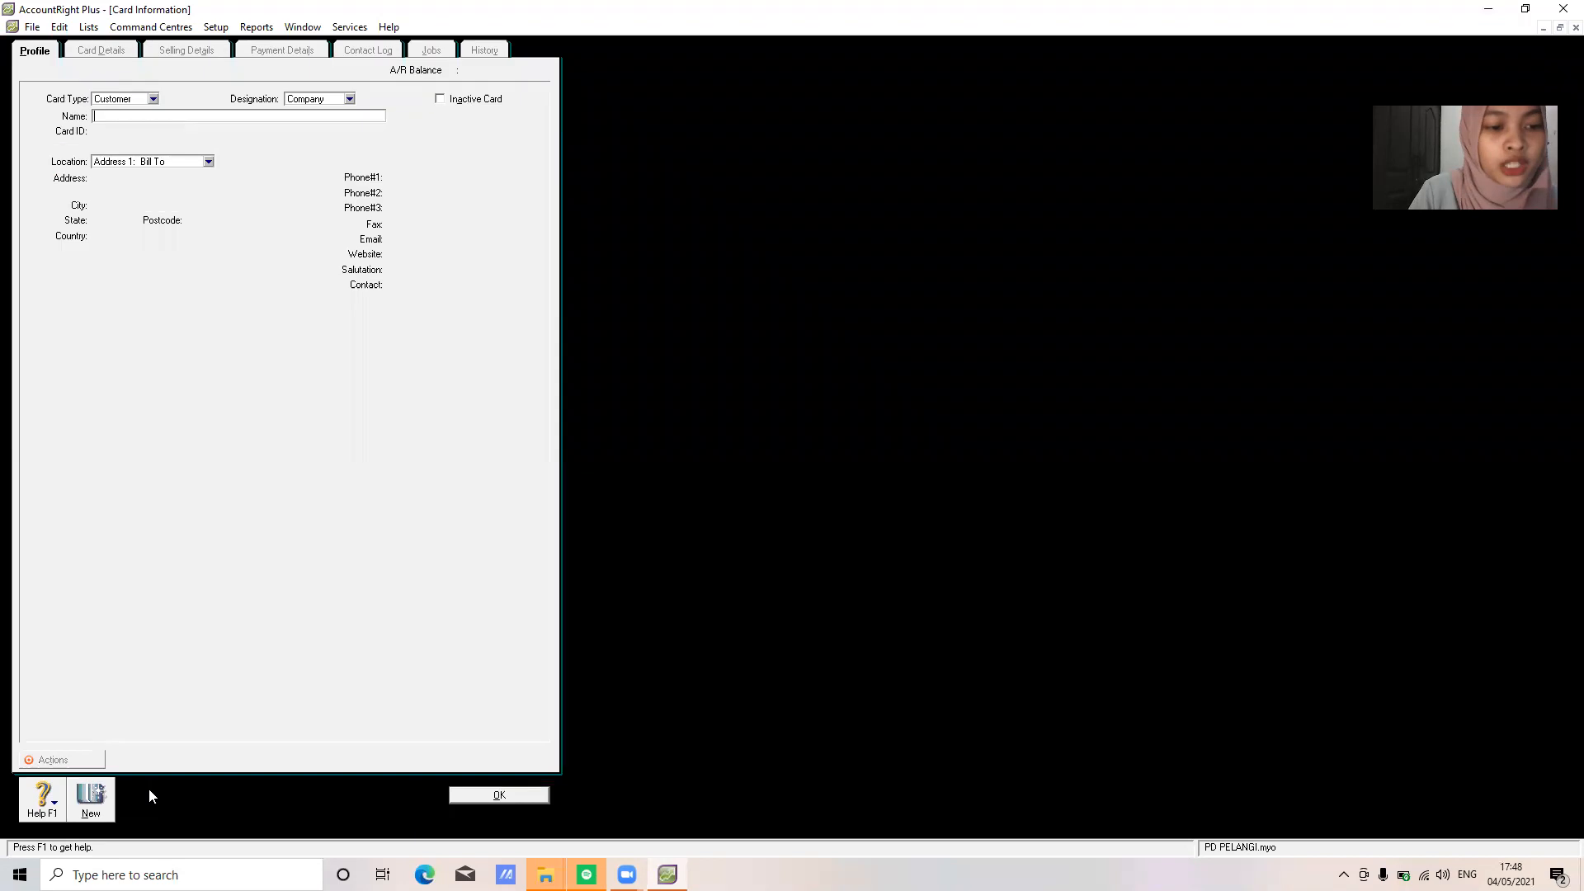
pyautogui.write('MEGA CO')
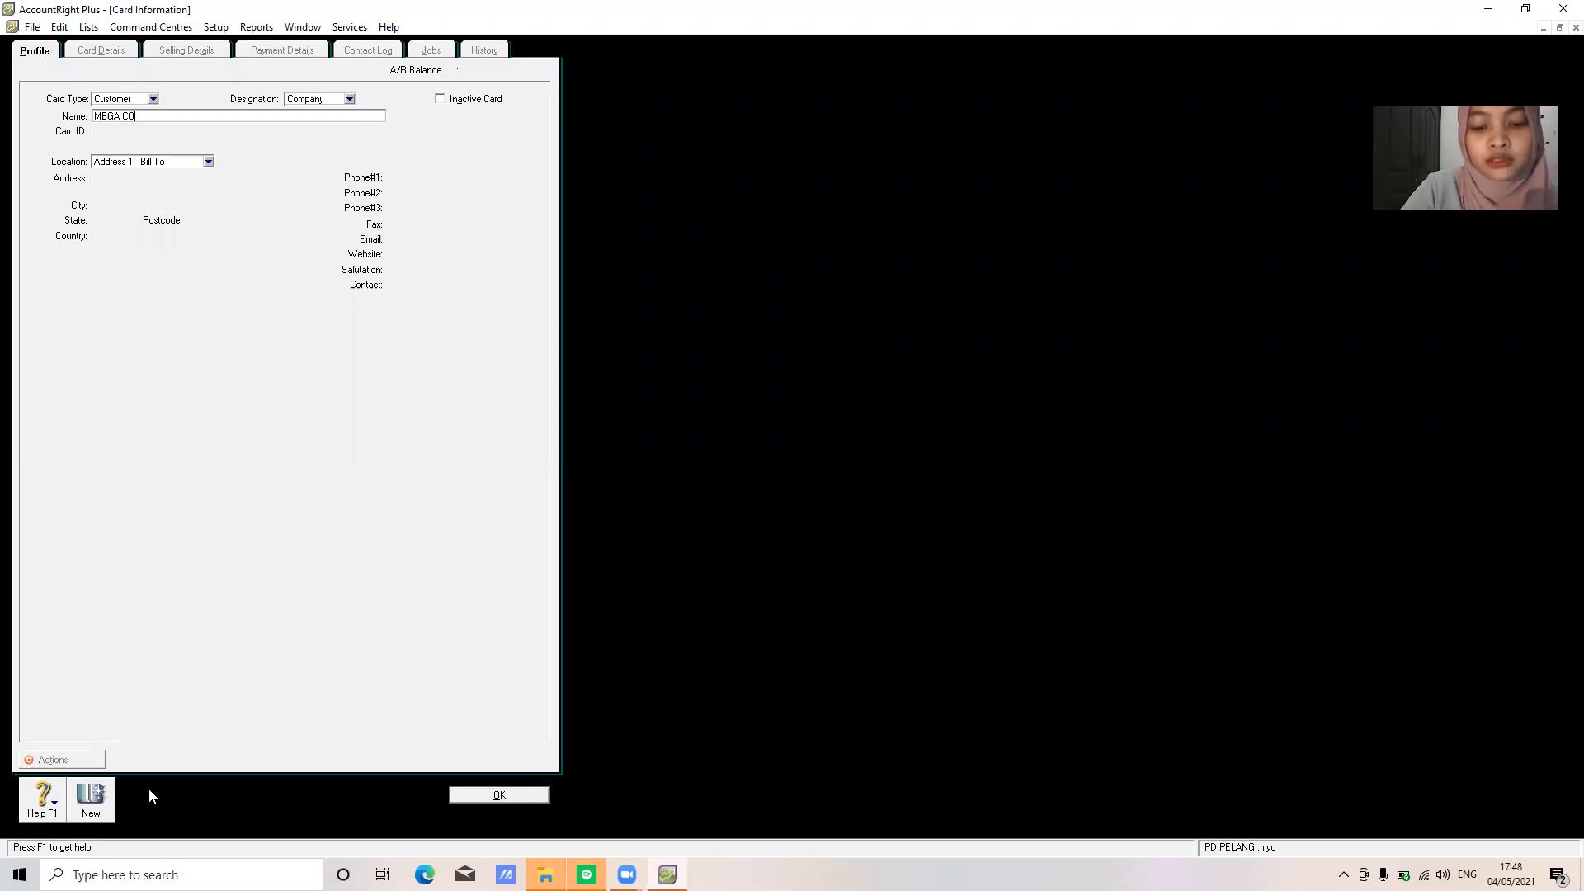
pyautogui.write('MPUTER')
pyautogui.press('Tab')
pyautogui.write('C003')
pyautogui.press('Tab')
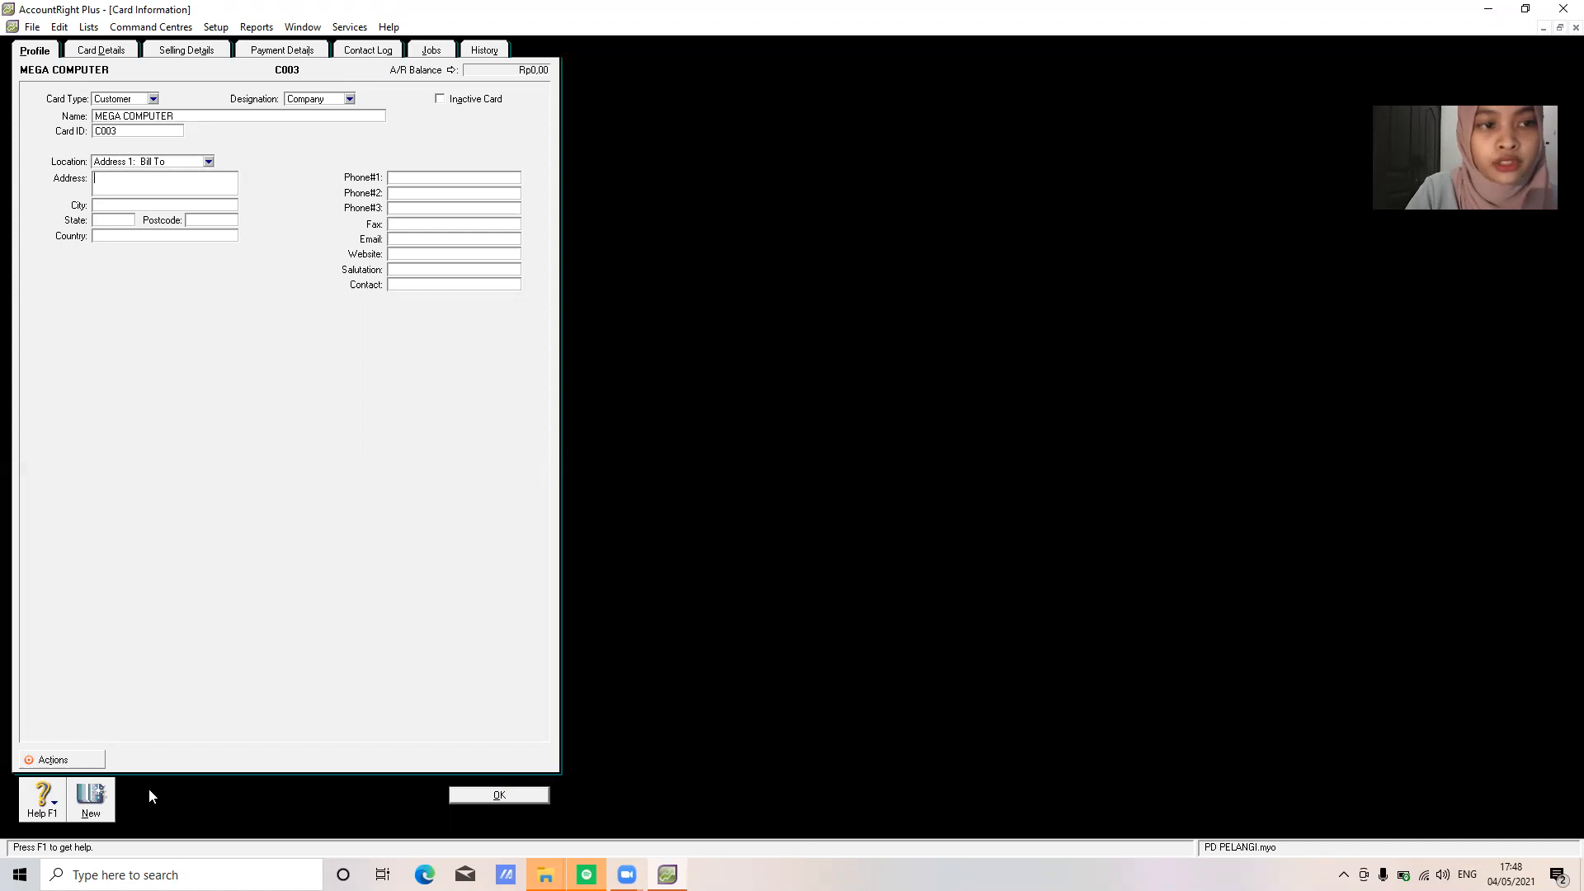
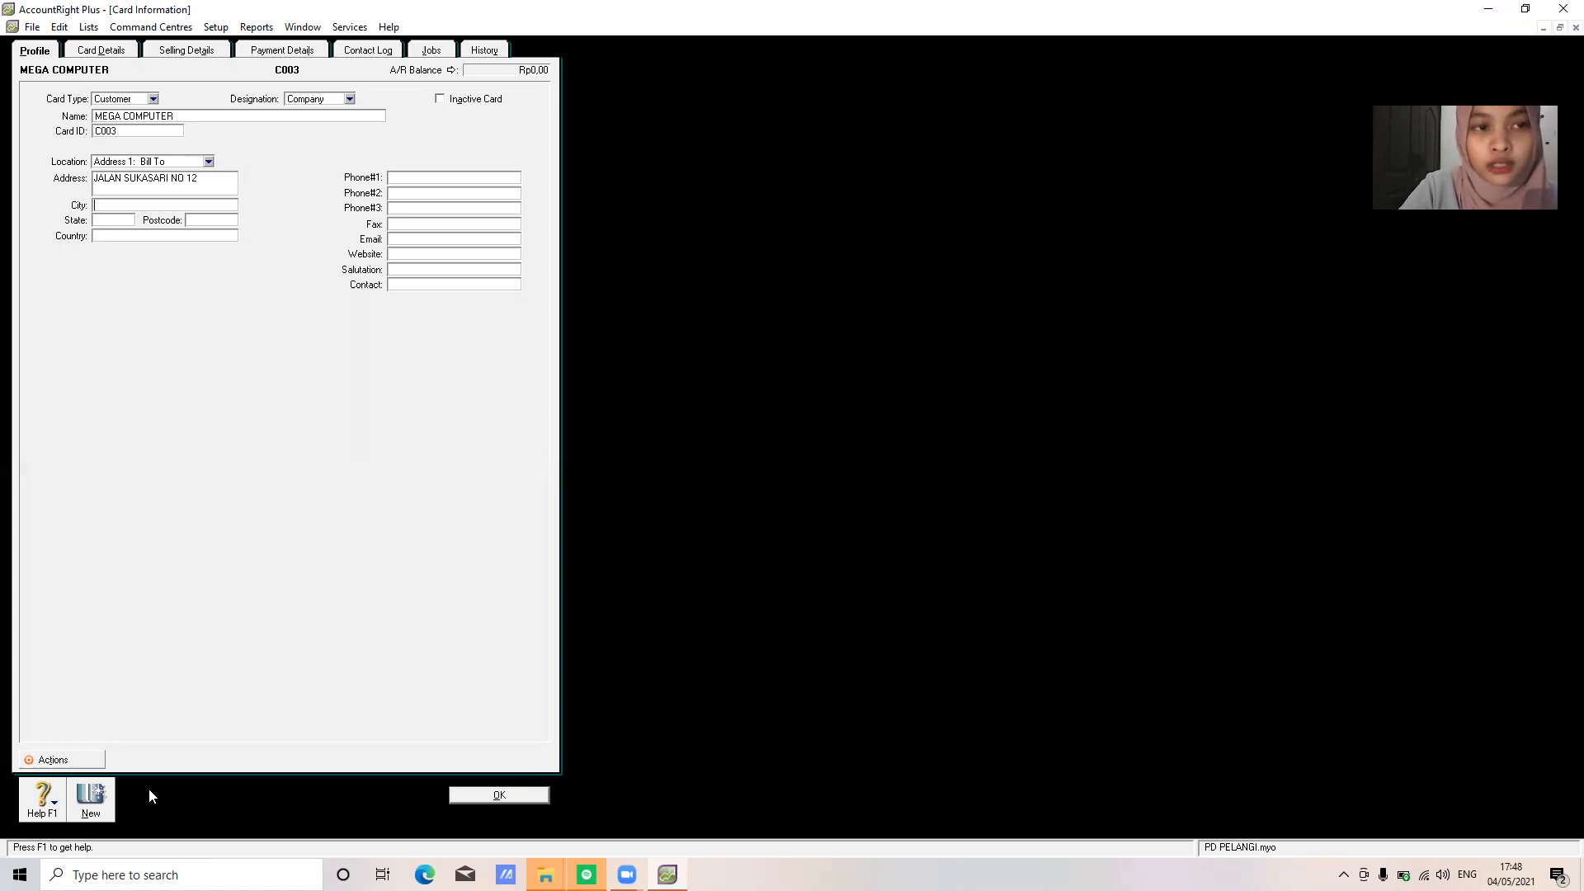
# Fill in MEGA COMPUTER's address, city, state, country INDONESIA and phone number, then save the card
pyautogui.press('Tab')
pyautogui.write('BANDUNG')
pyautogui.press('Tab')
pyautogui.write('JAWA BARAT')
pyautogui.press('Tab')
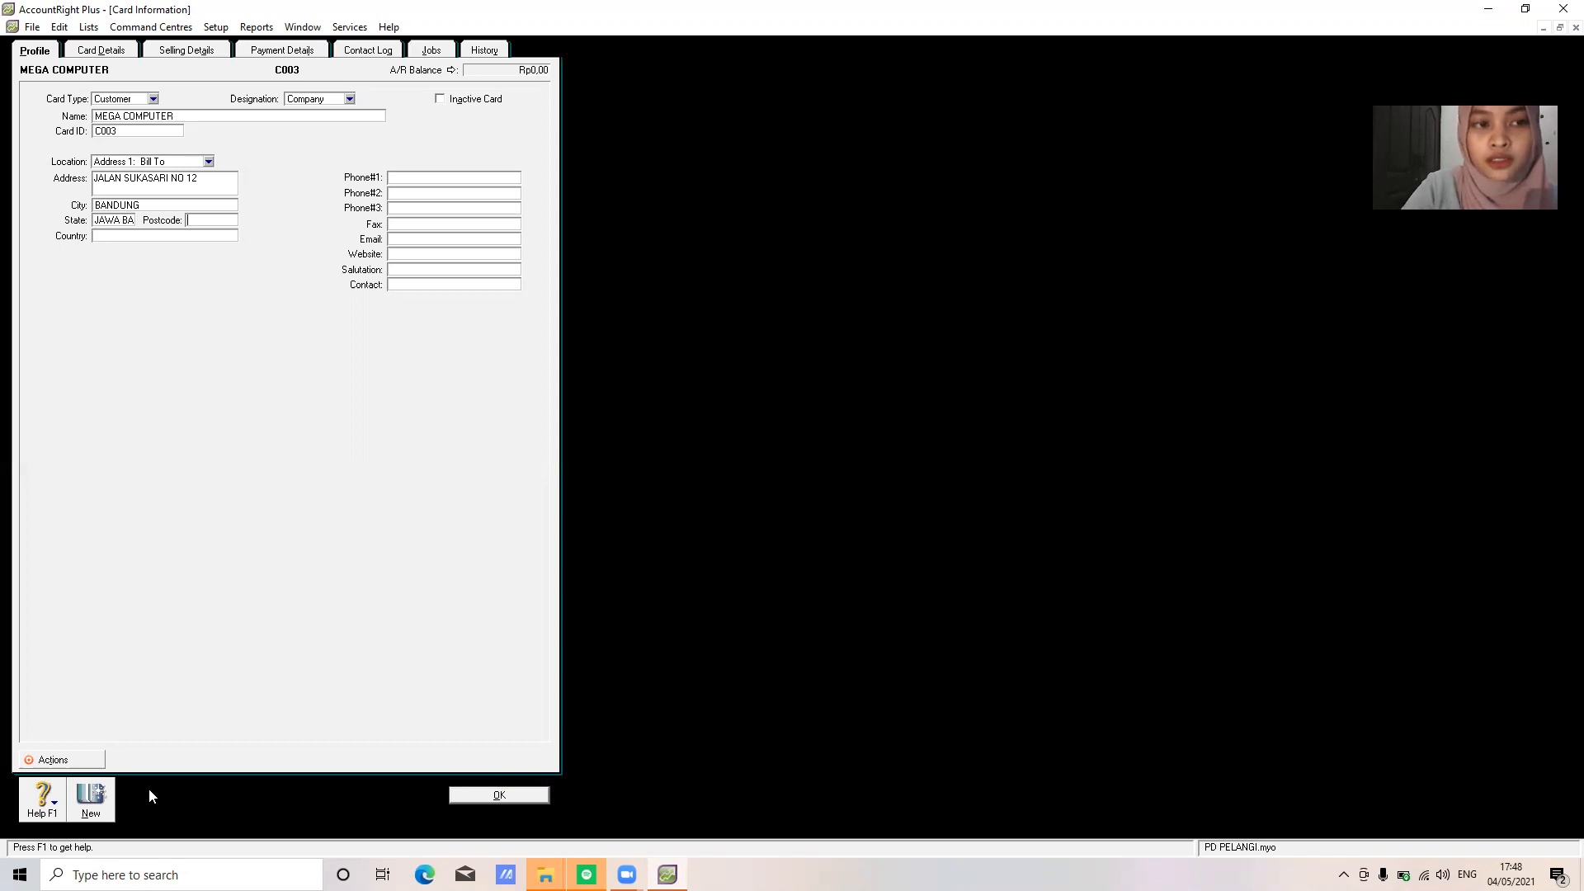
pyautogui.write('INDONESIA')
pyautogui.press('Tab')
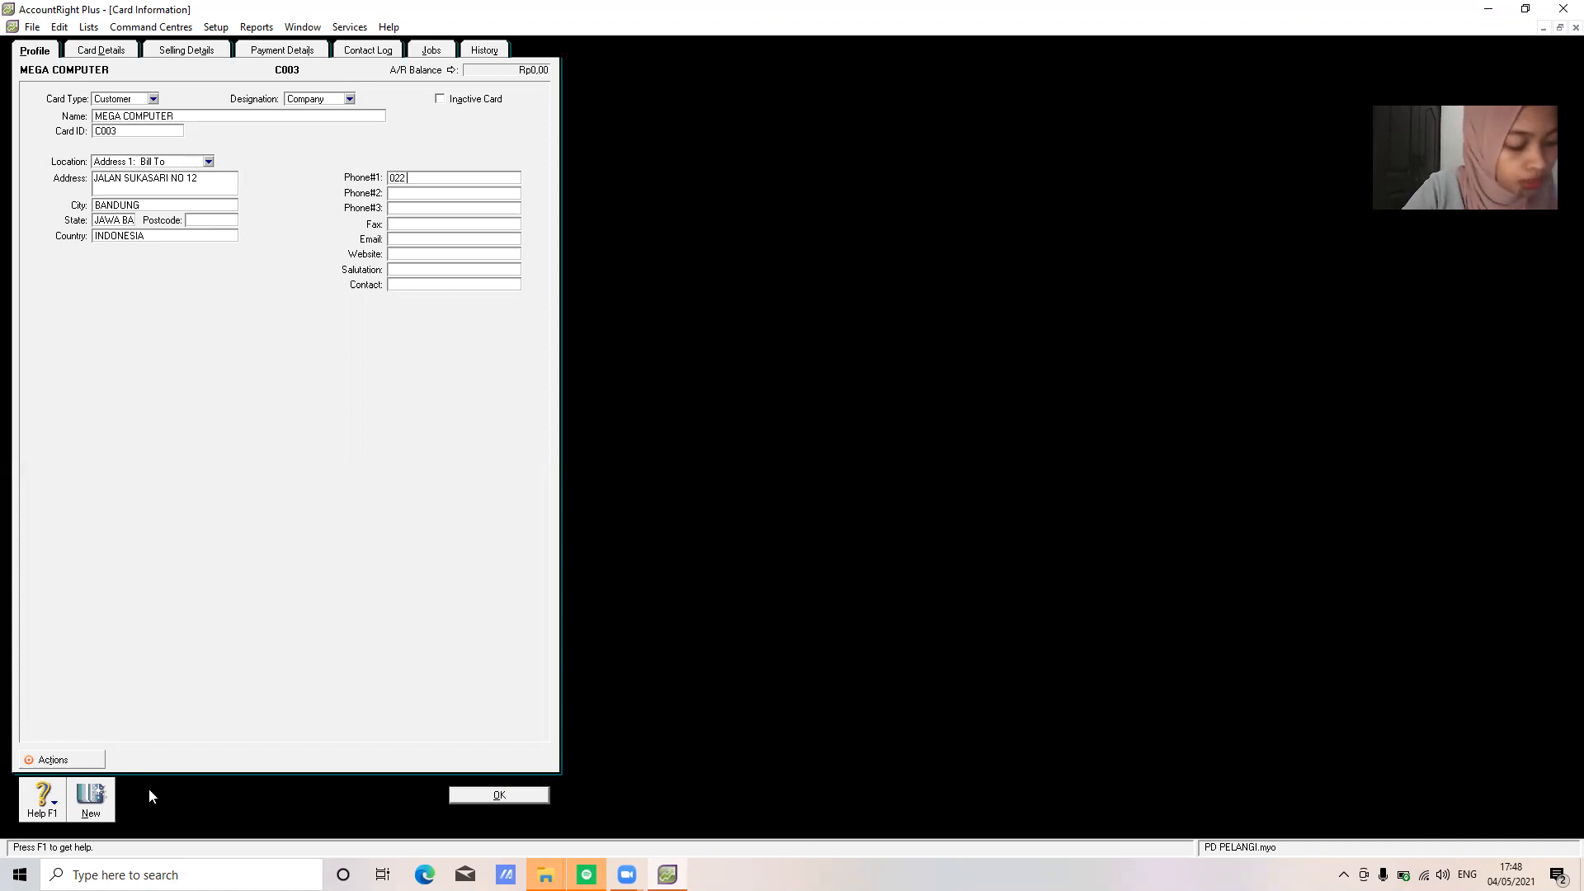
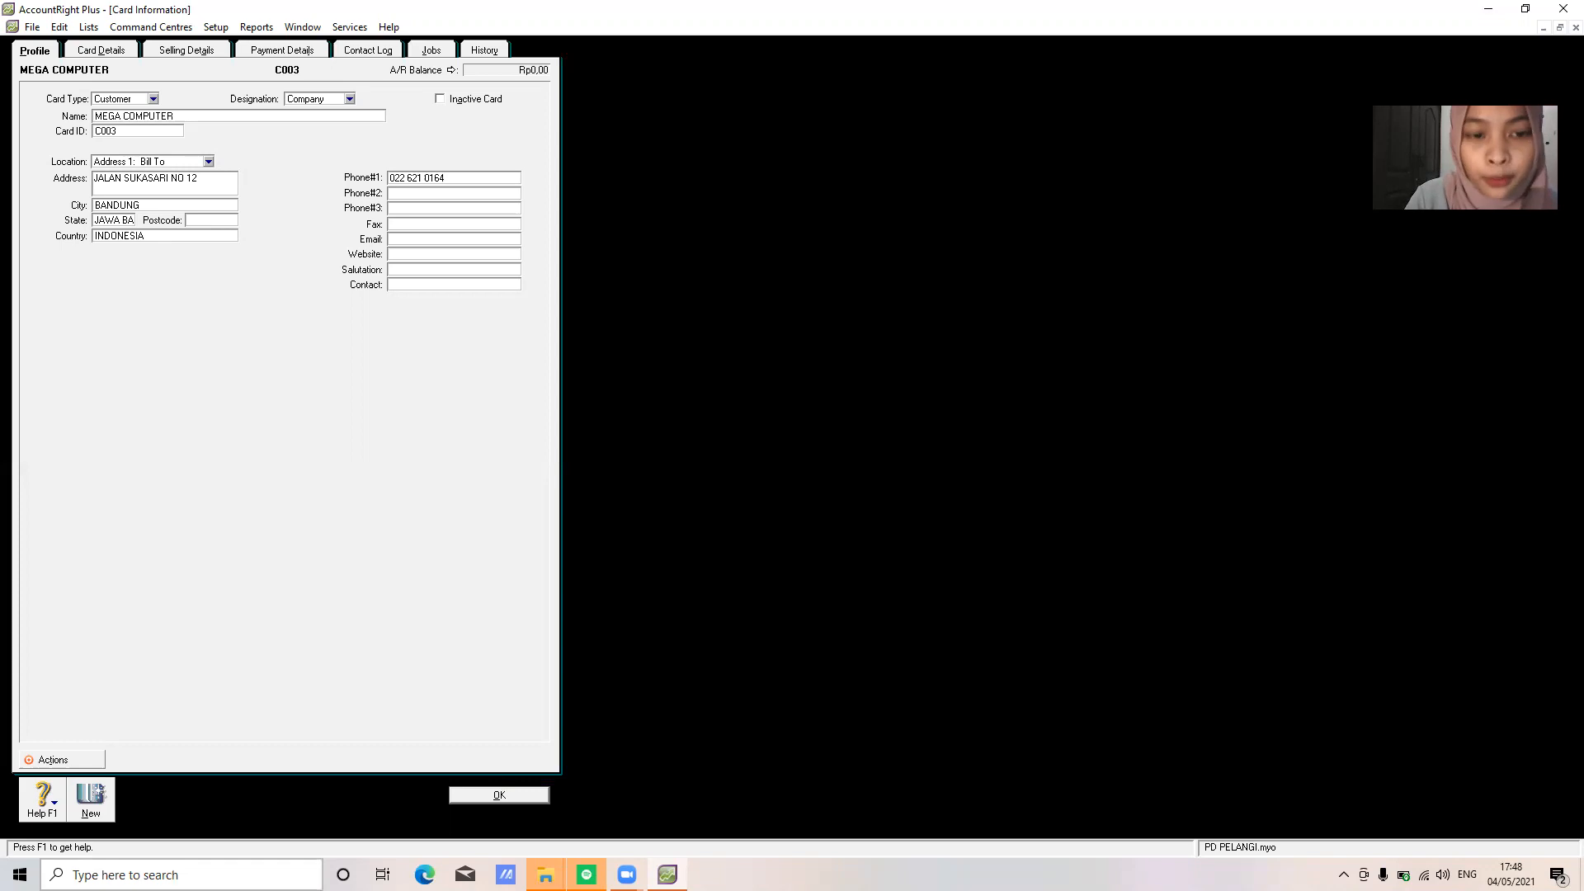
pyautogui.click(473, 796)
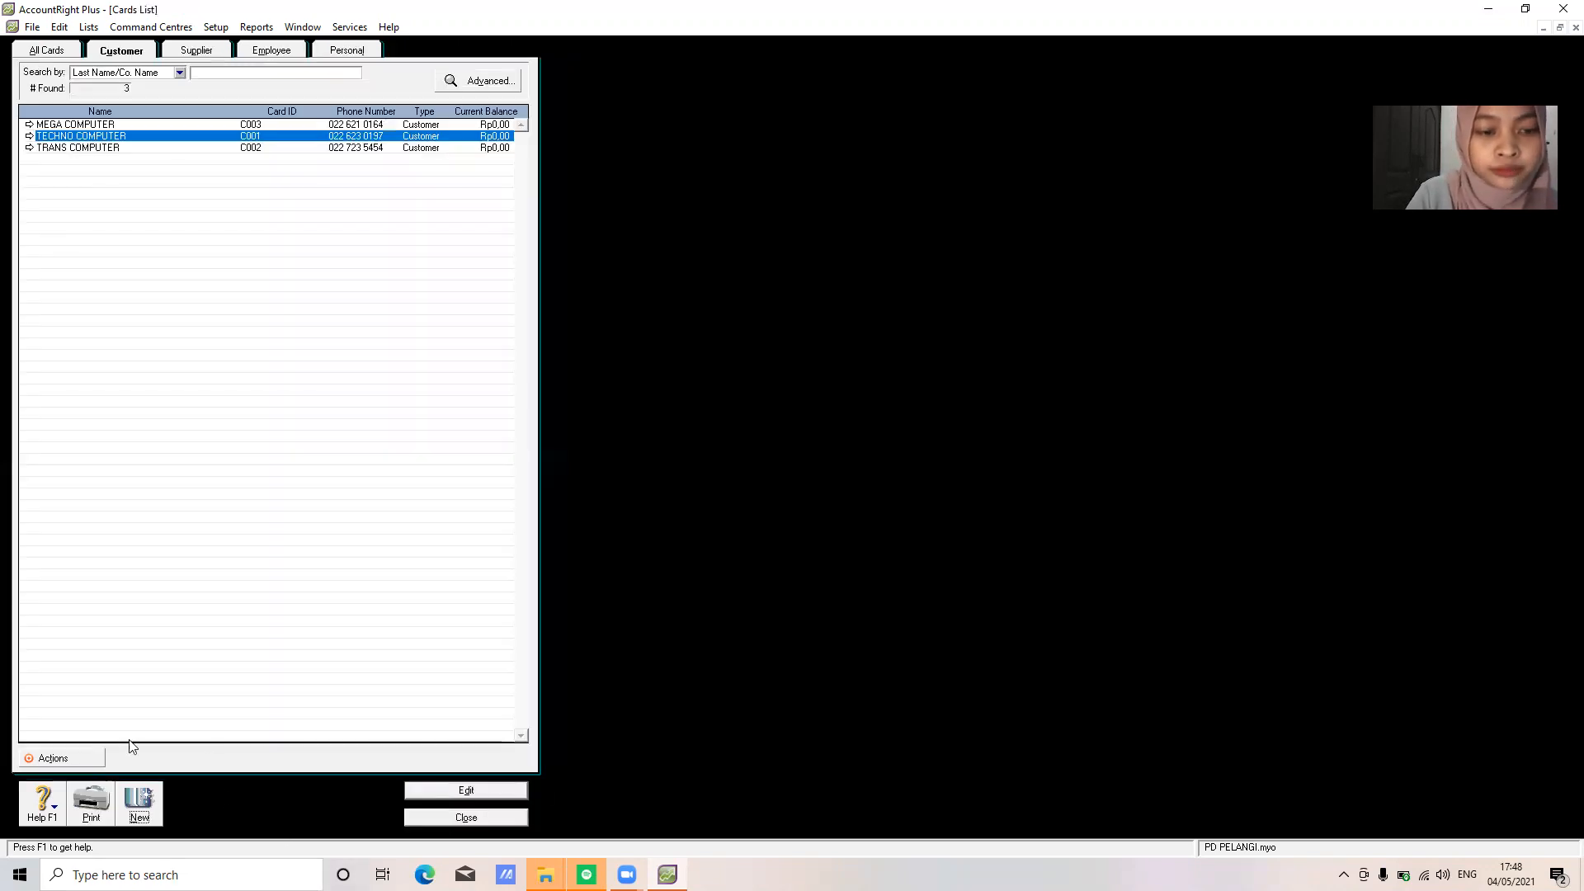
pyautogui.click(141, 801)
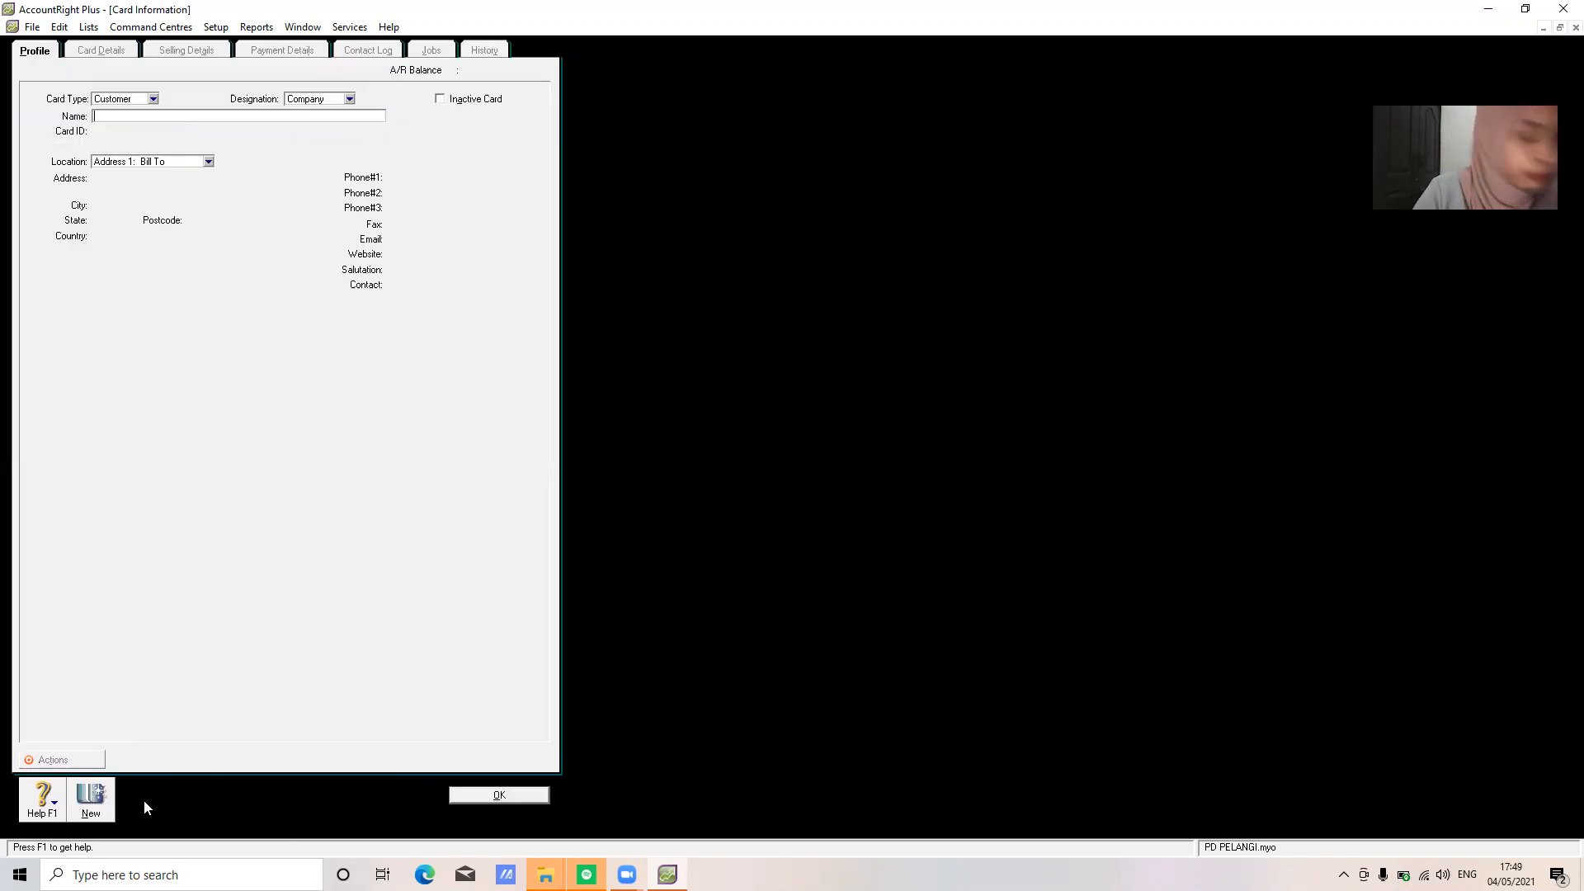
# Create and save customer card PRIMA COMPUTER, card ID C004, with its address, state, country and phone number
pyautogui.write('PRIMA C')
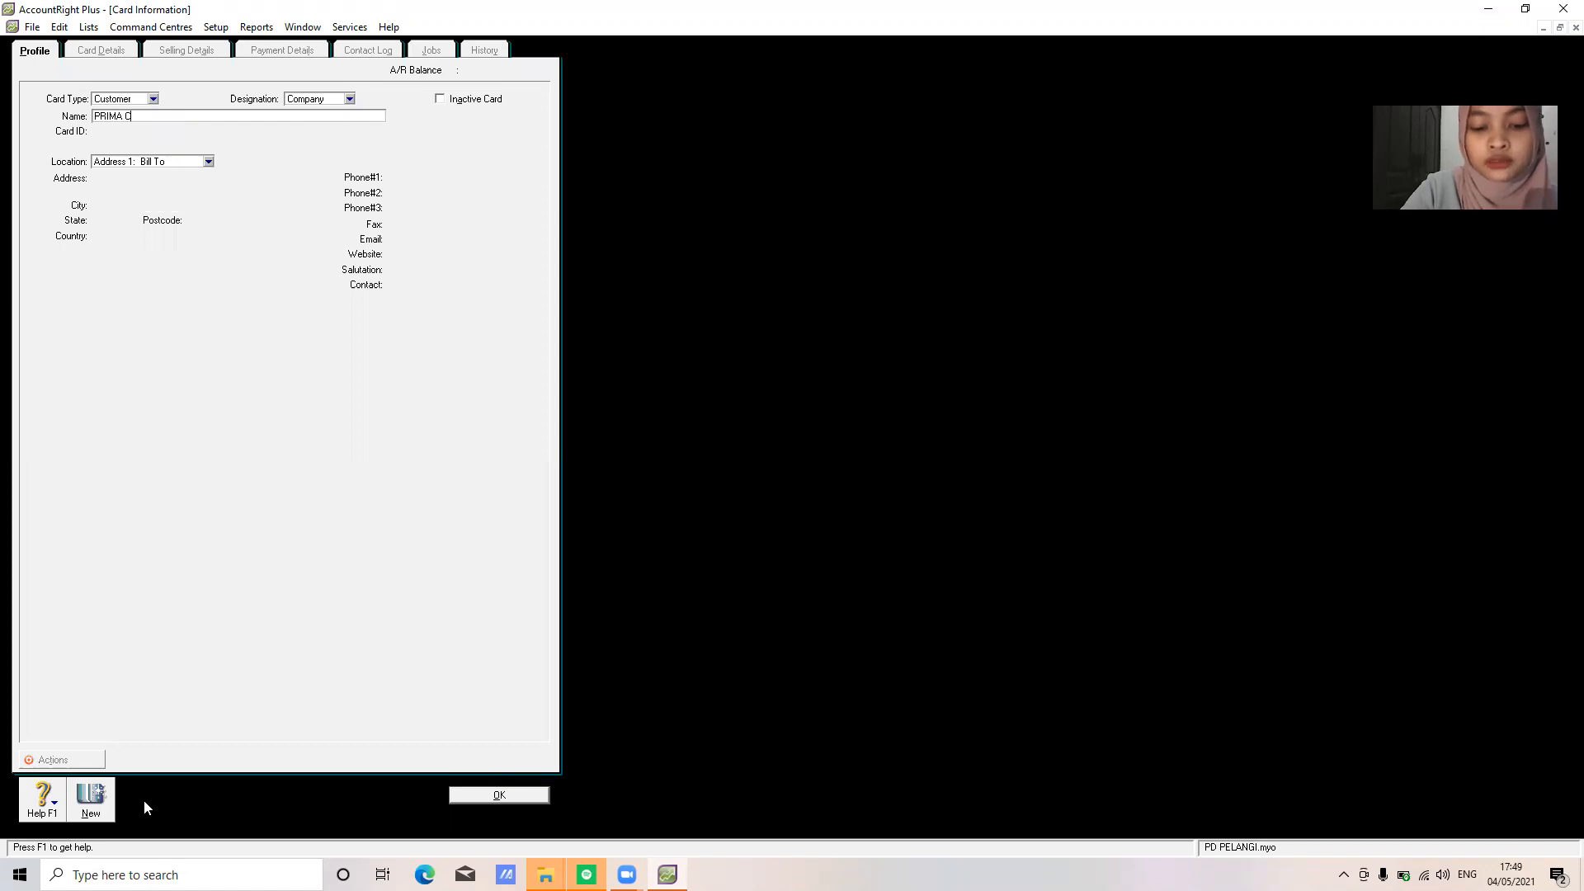
pyautogui.write('OMPUTER')
pyautogui.press('Tab')
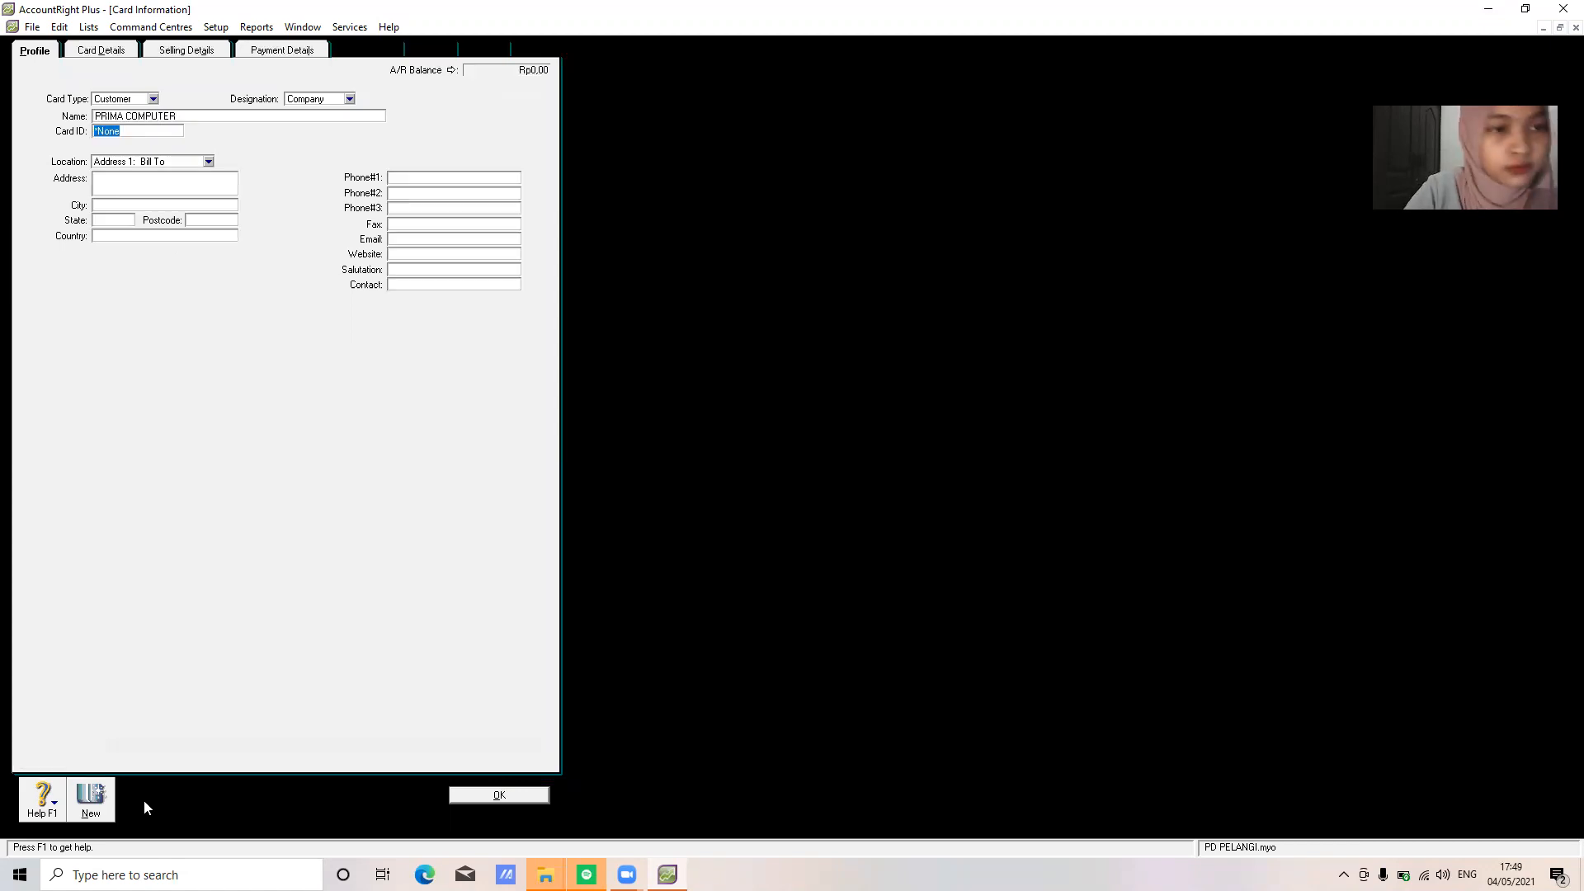
pyautogui.write('C003')
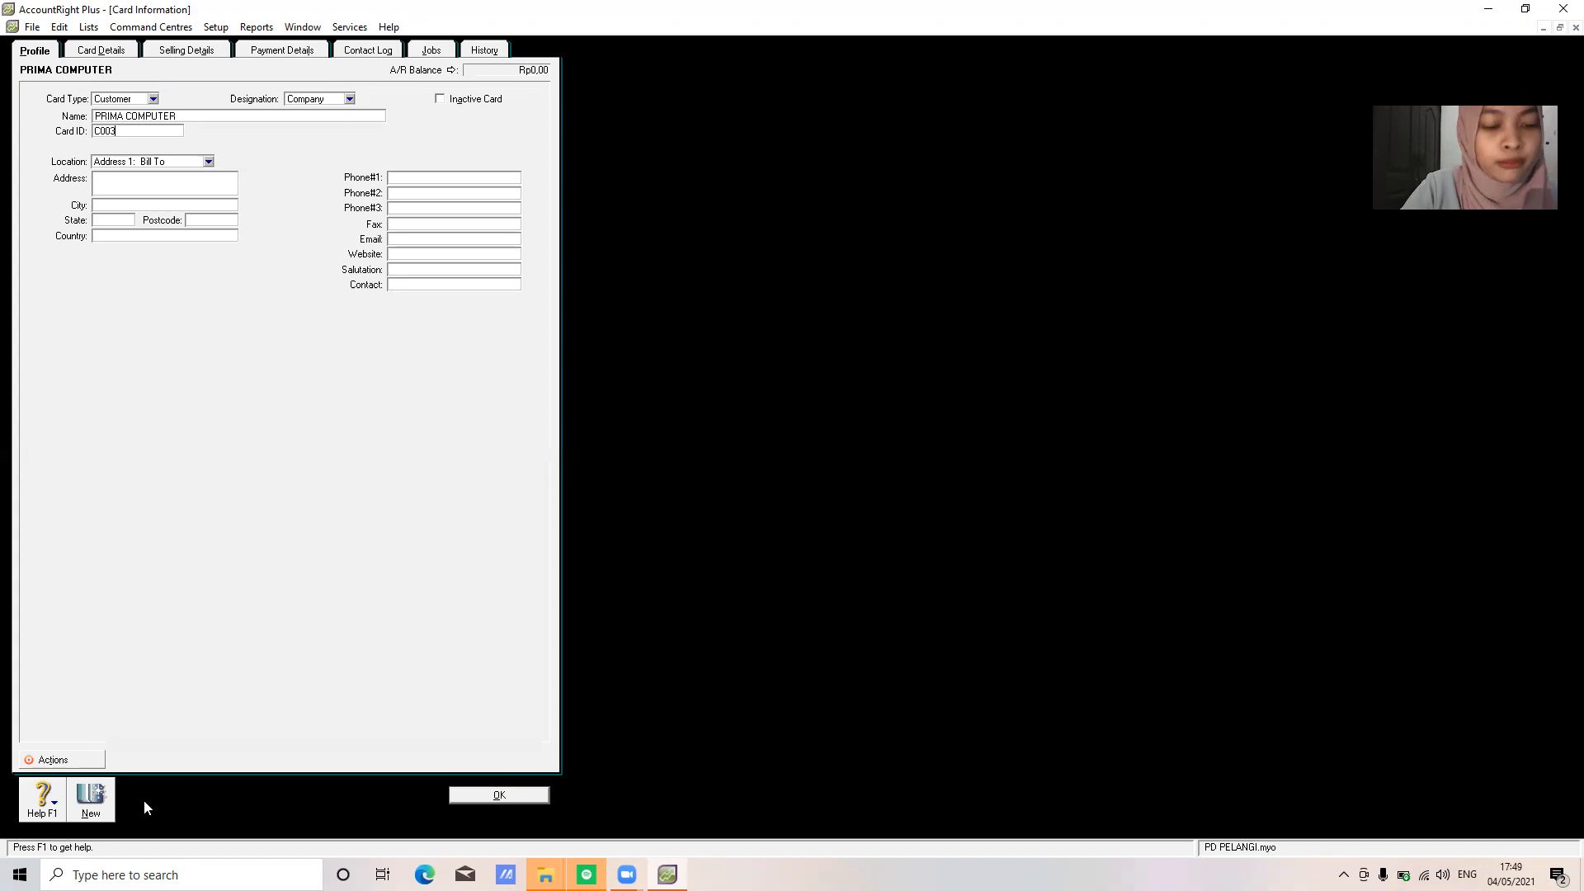
pyautogui.press('Tab')
pyautogui.press('Tab')
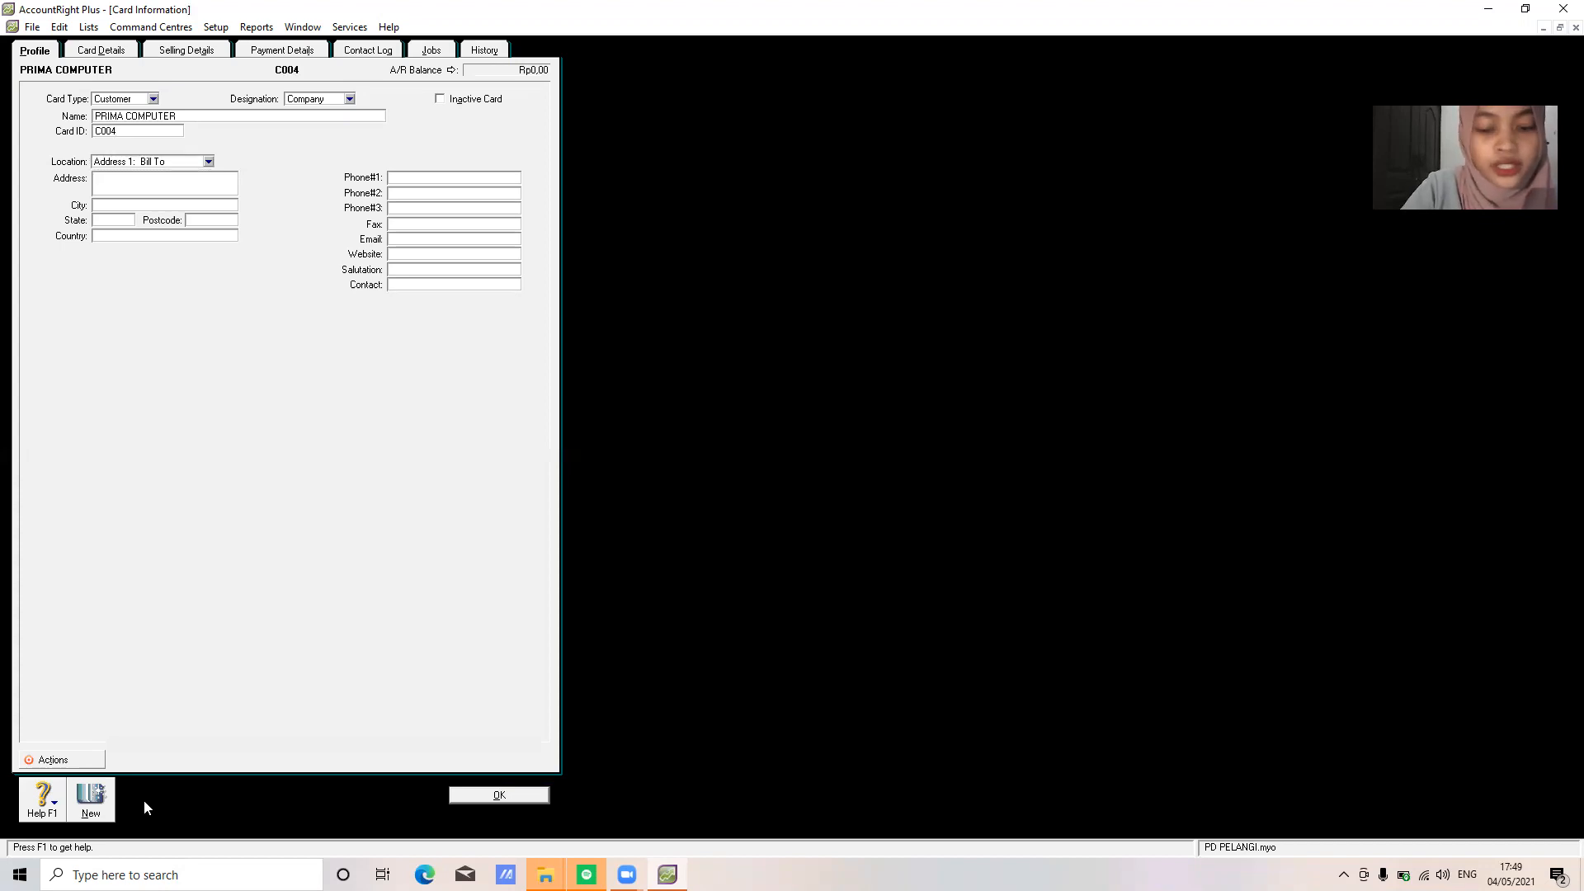
pyautogui.write('JALAN JENDRAL SUDIRMAN')
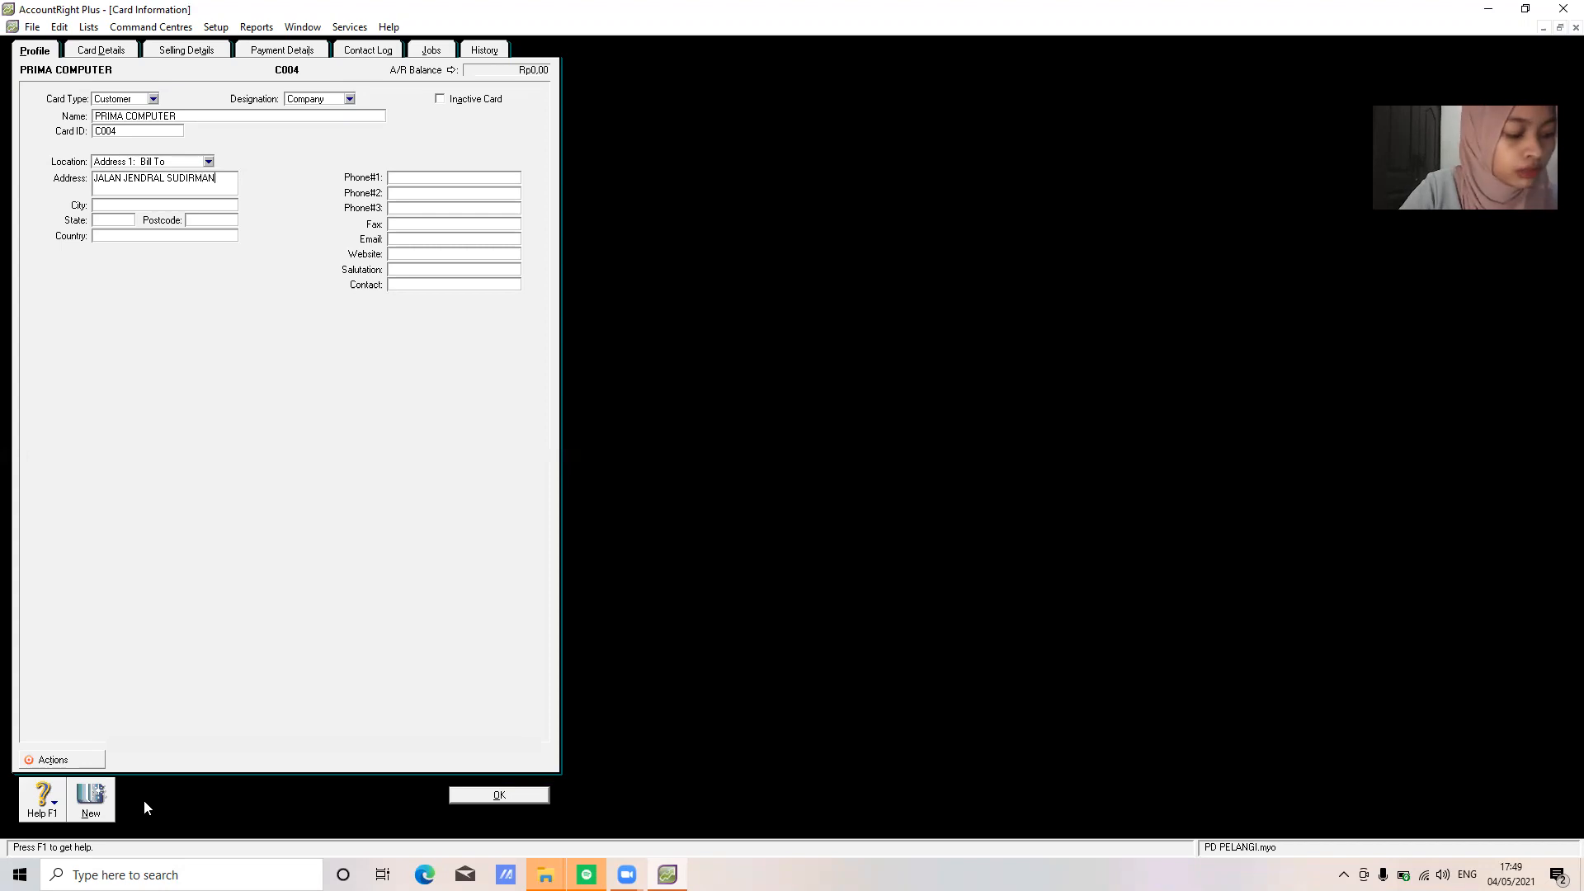
pyautogui.write('BANDUNG')
pyautogui.press('Tab')
pyautogui.write('JAWA BARAT')
pyautogui.press('Tab')
pyautogui.write('INDONESIA')
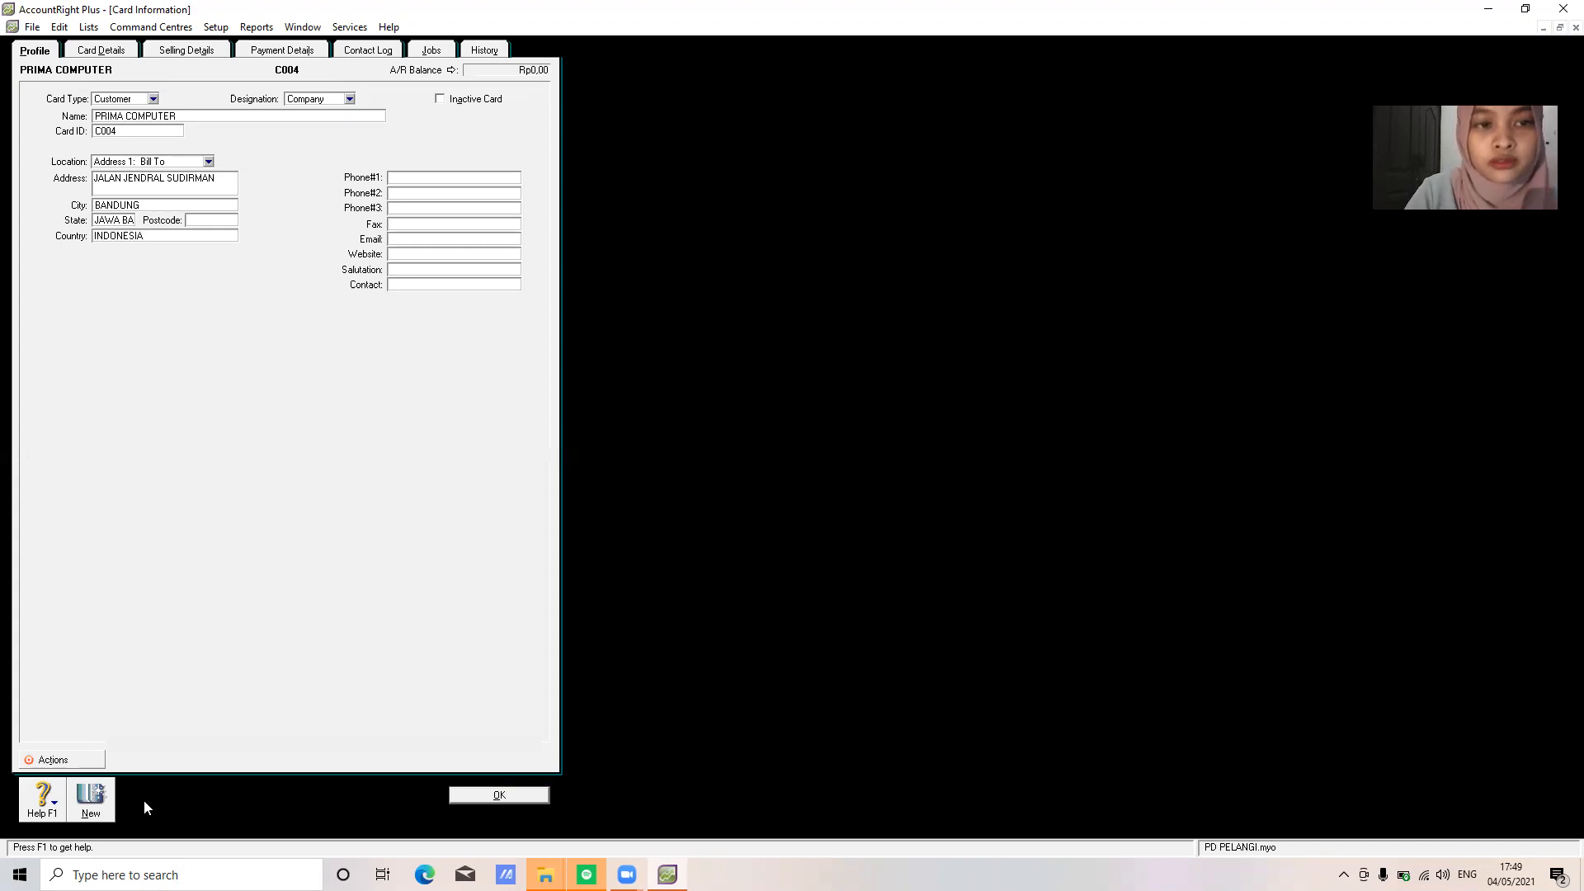
pyautogui.press('Tab')
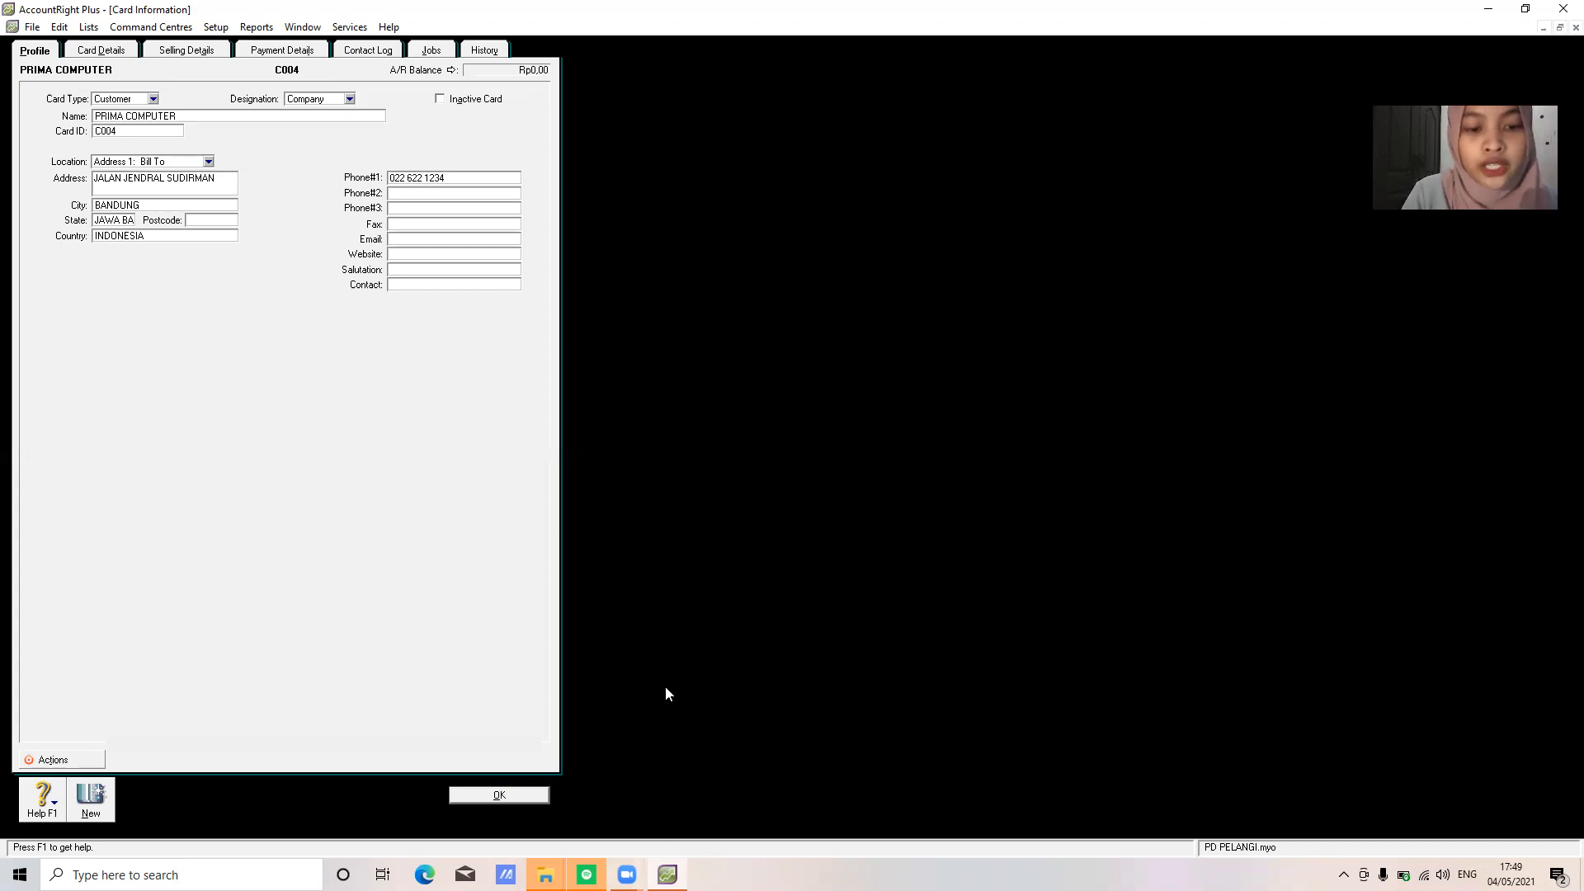
pyautogui.click(509, 797)
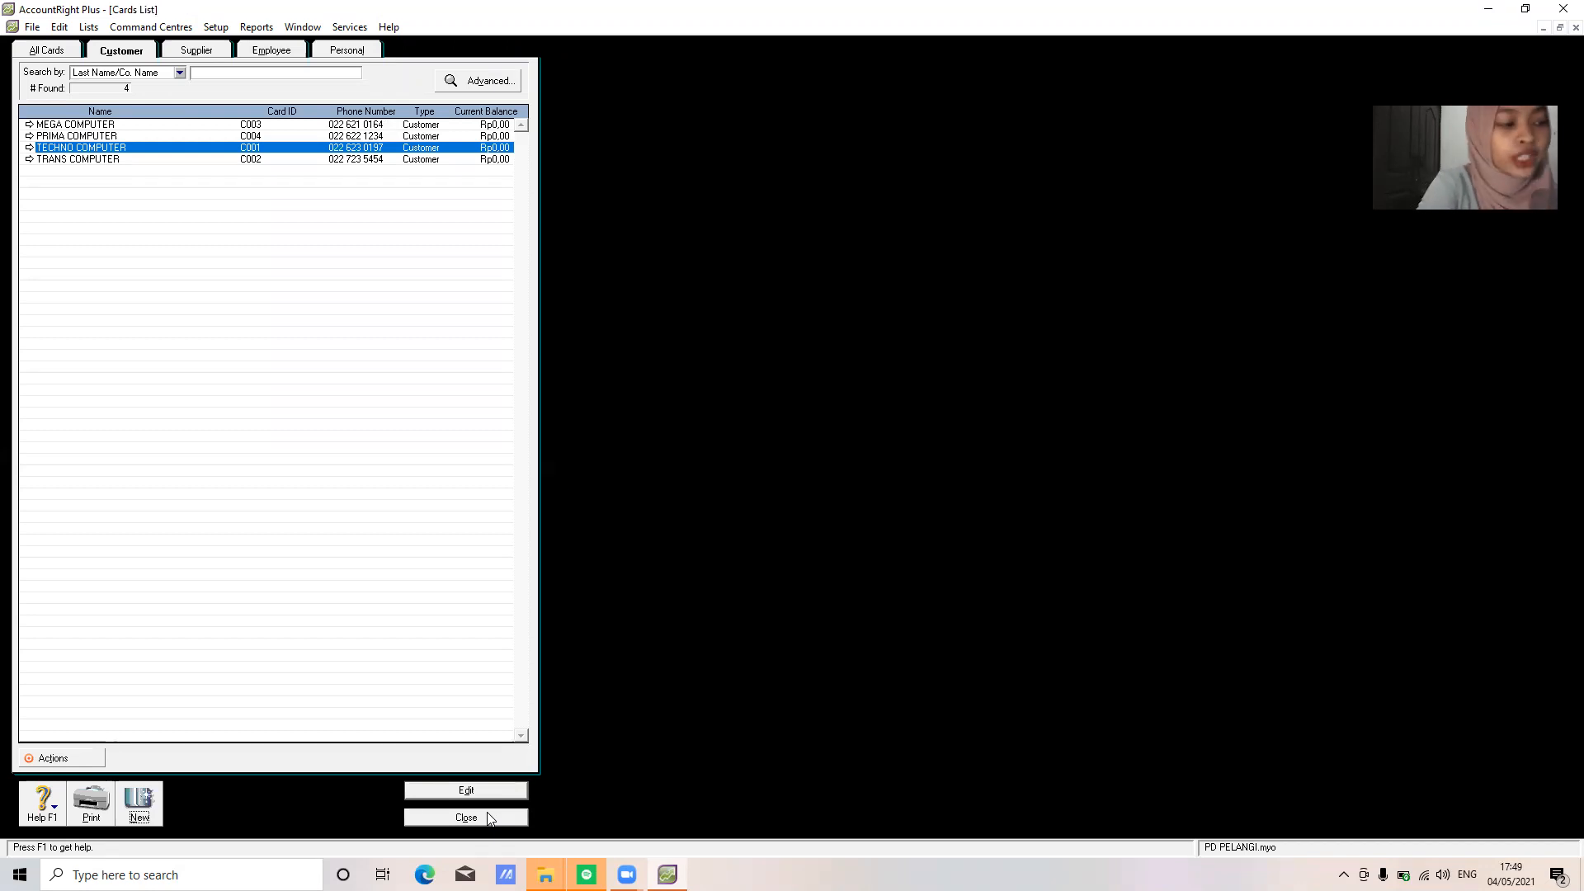
# Start a new supplier card named PT MAKMUR JAYA with card ID S001
pyautogui.click(202, 49)
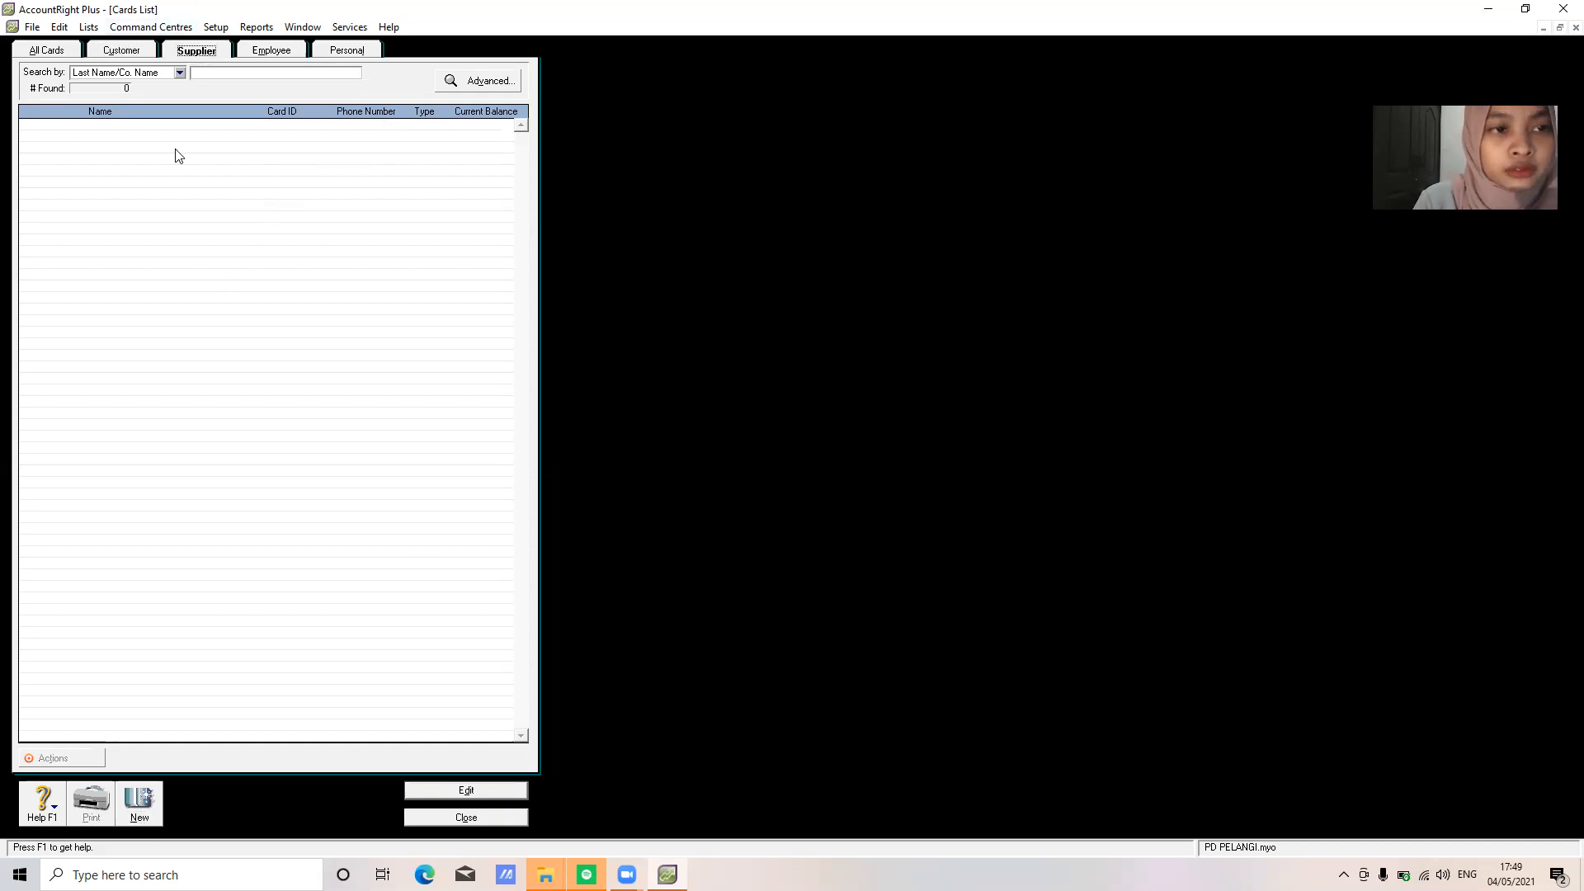
pyautogui.click(142, 821)
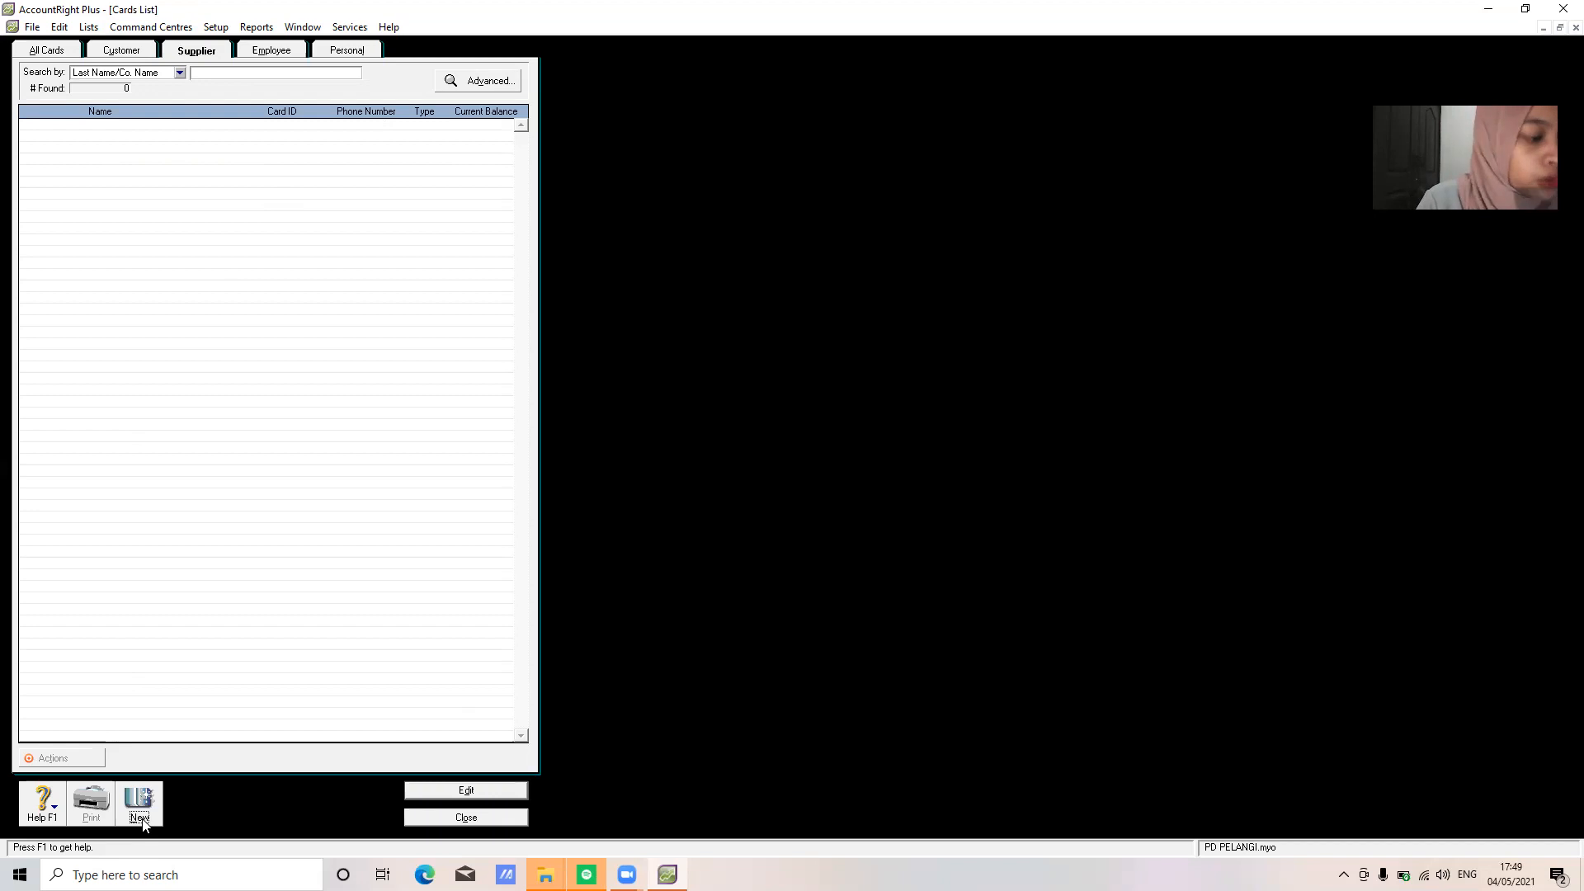
pyautogui.write('PT MAKMUR')
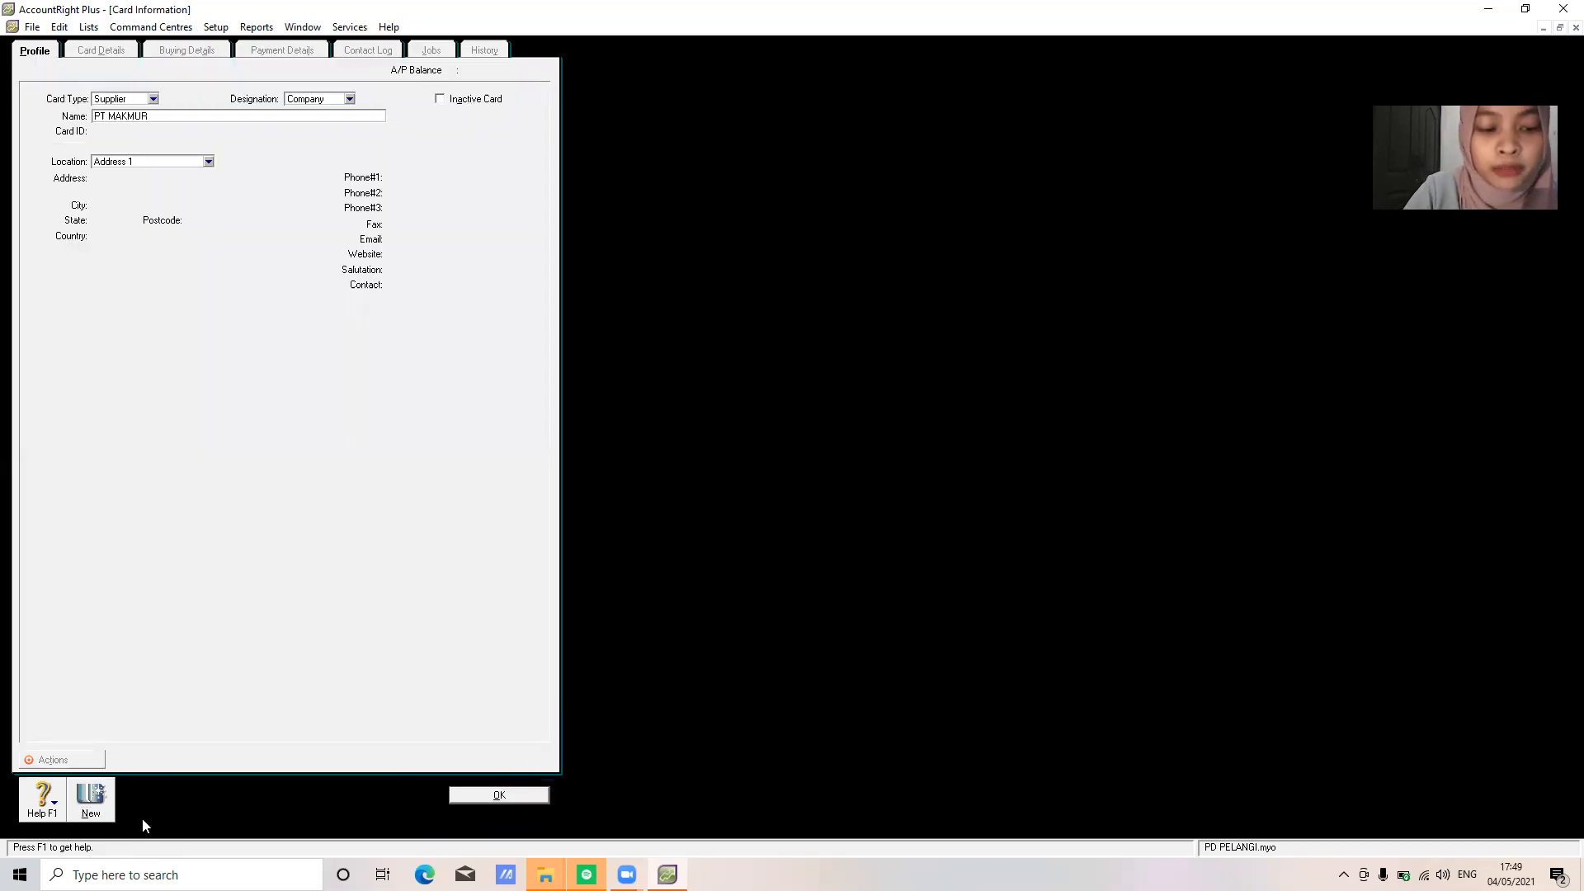
pyautogui.write(' JAYA')
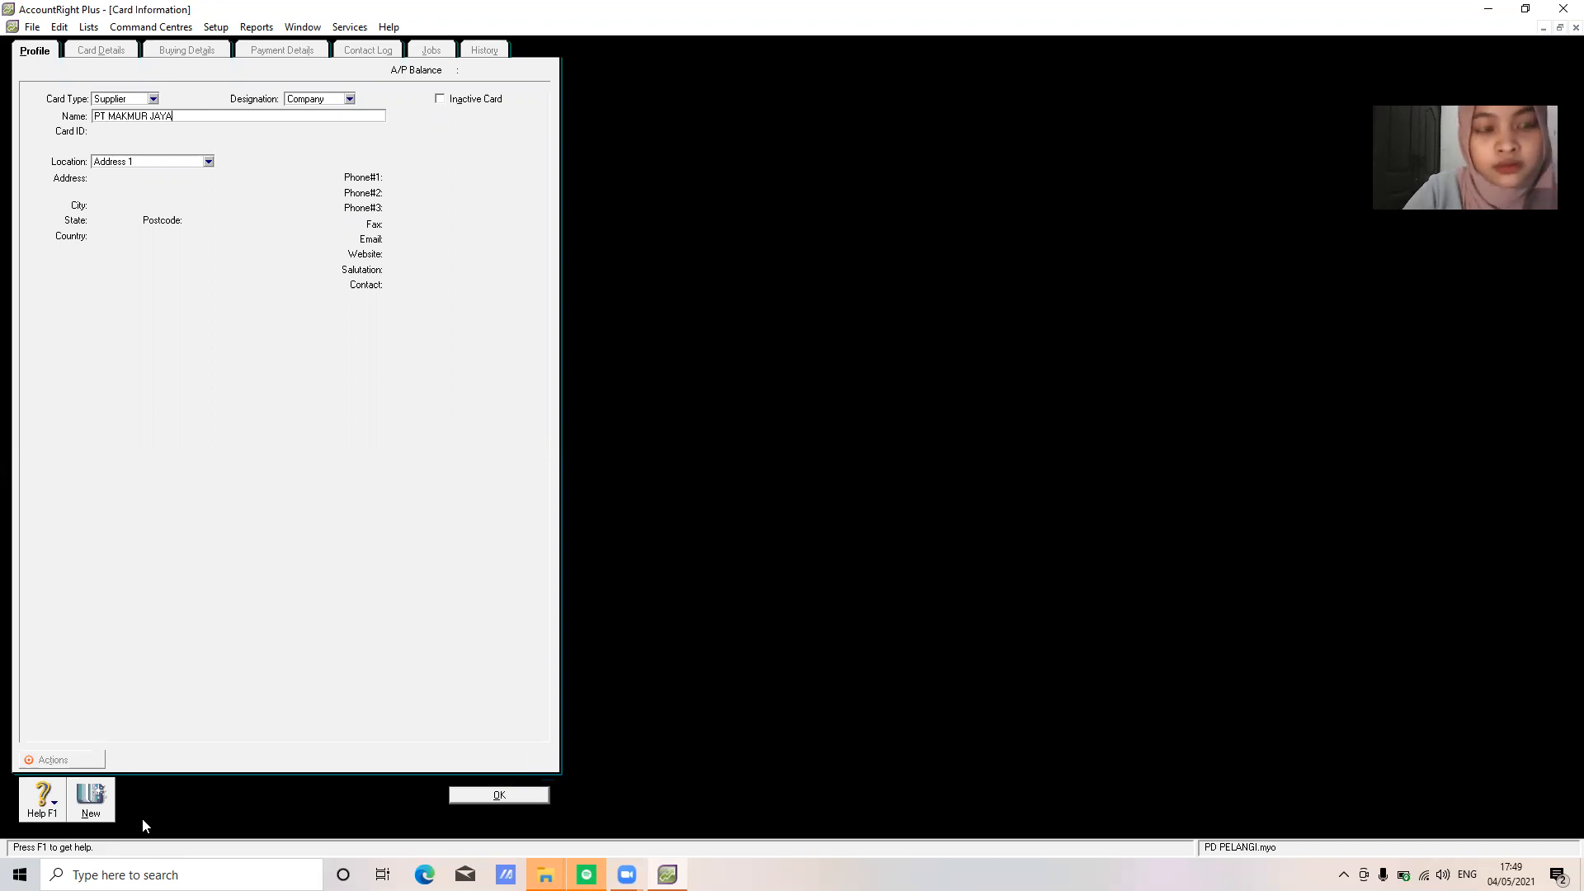
pyautogui.press('Tab')
pyautogui.write('S001')
pyautogui.press('Tab')
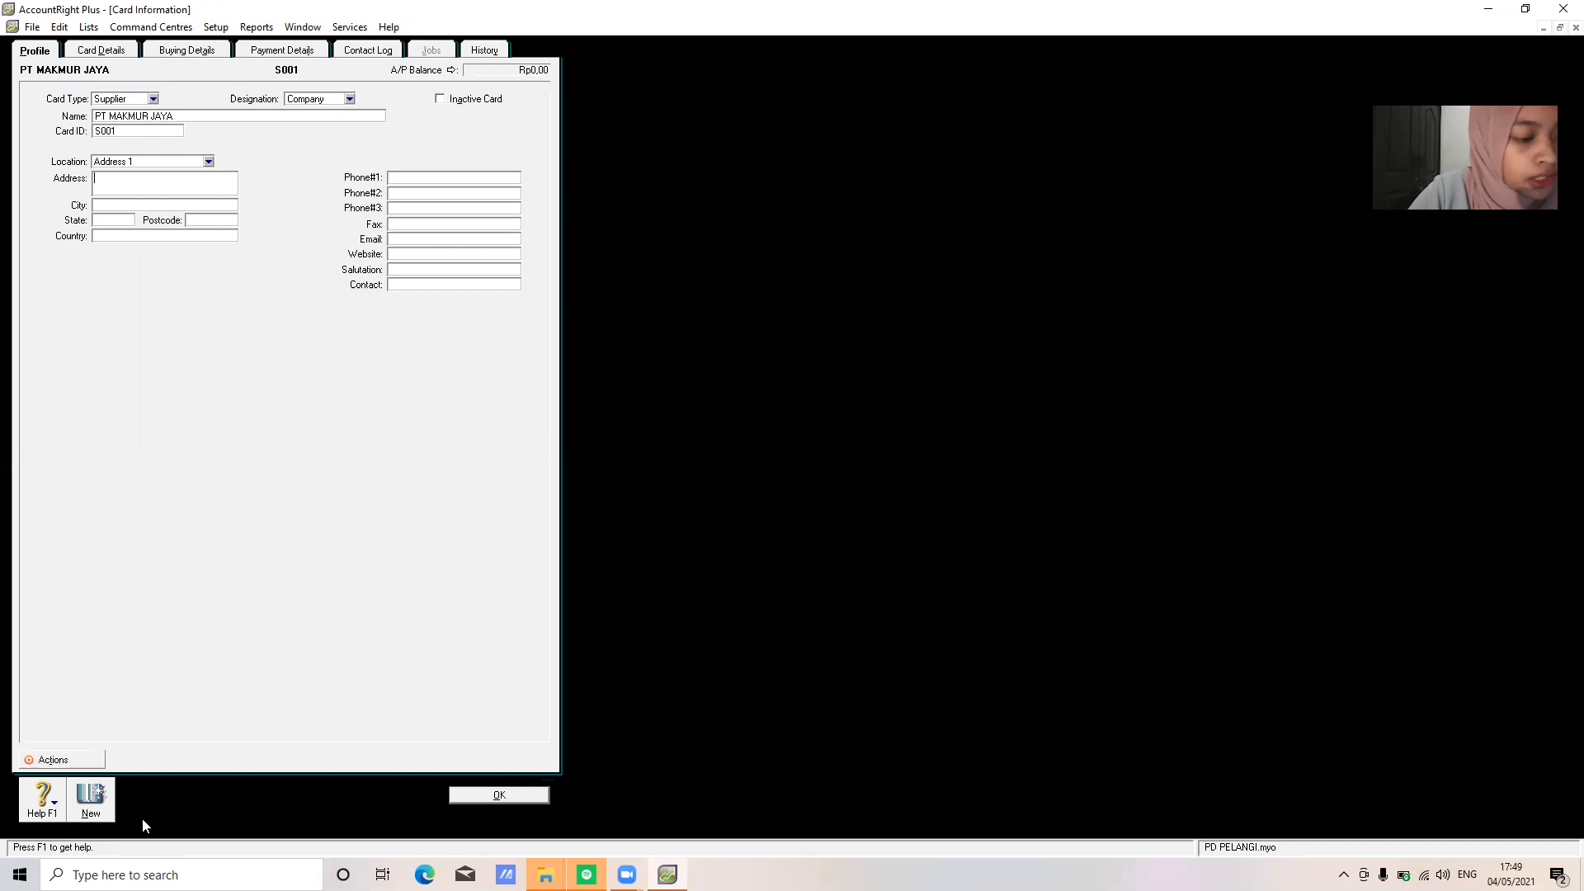
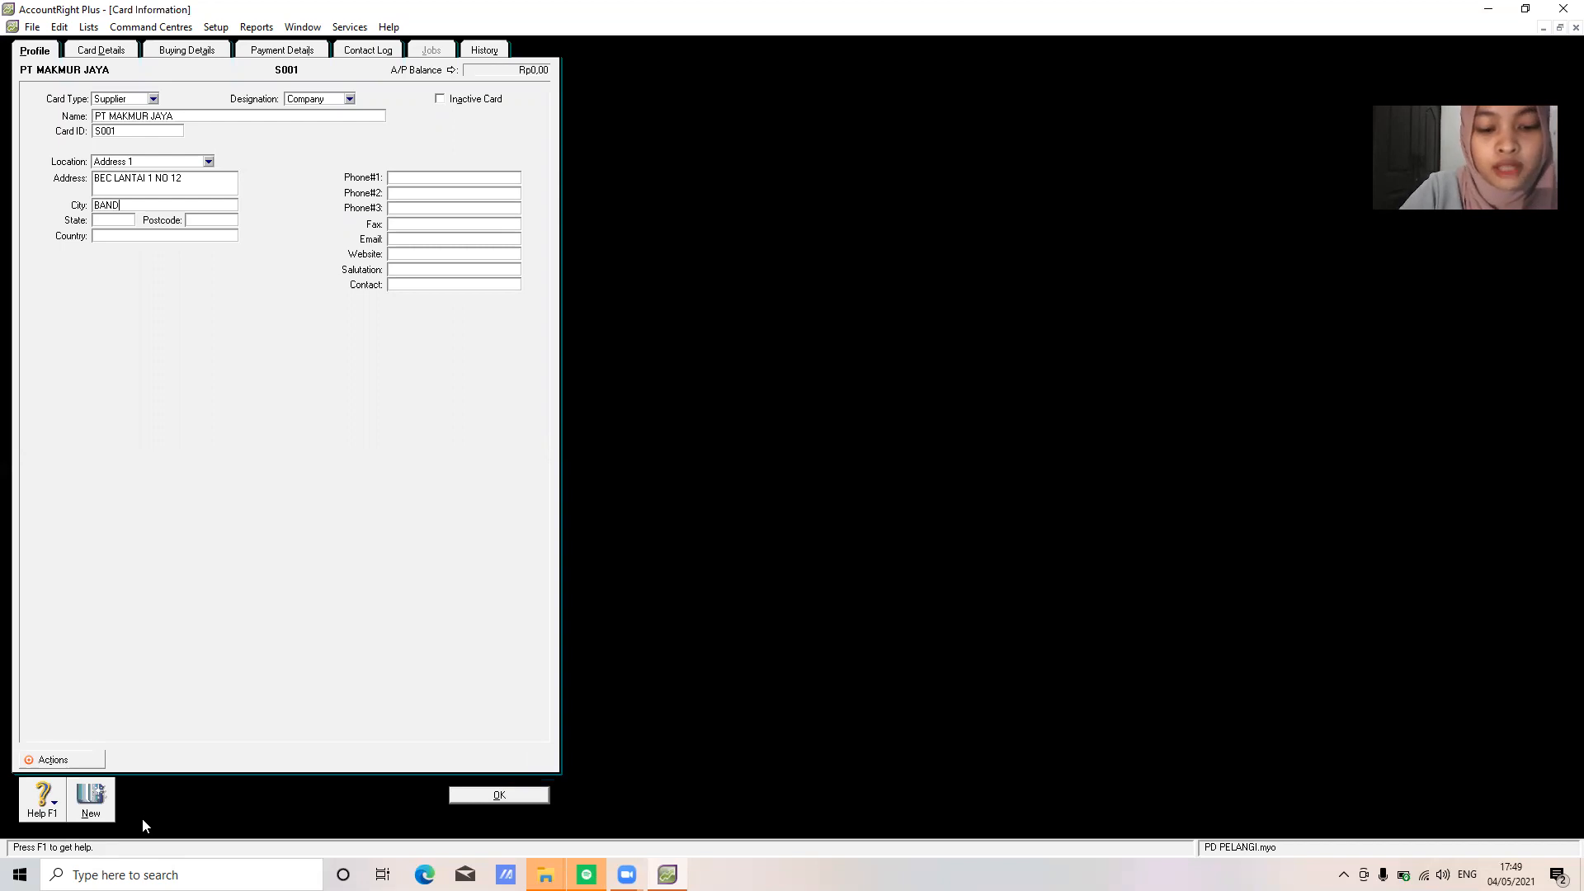
# Fill in its Bandung street address, state JAWA BARAT, country INDONESIA and phone number, then save
pyautogui.press('Tab')
pyautogui.write('JAWA BARAT')
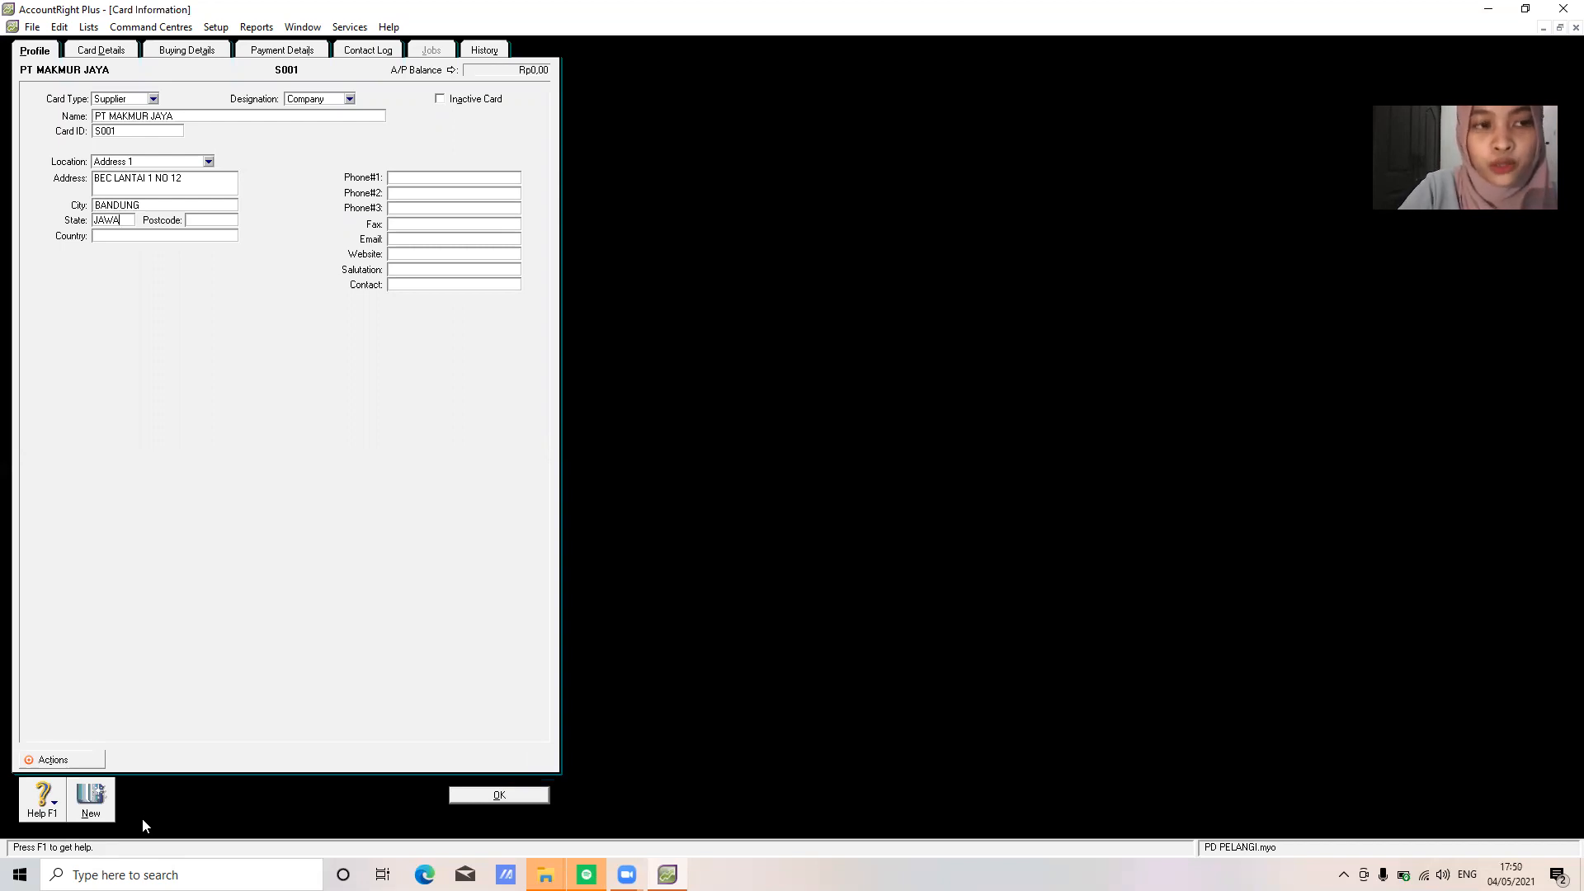
pyautogui.press('Tab')
pyautogui.write('INDONESIA')
pyautogui.press('Tab')
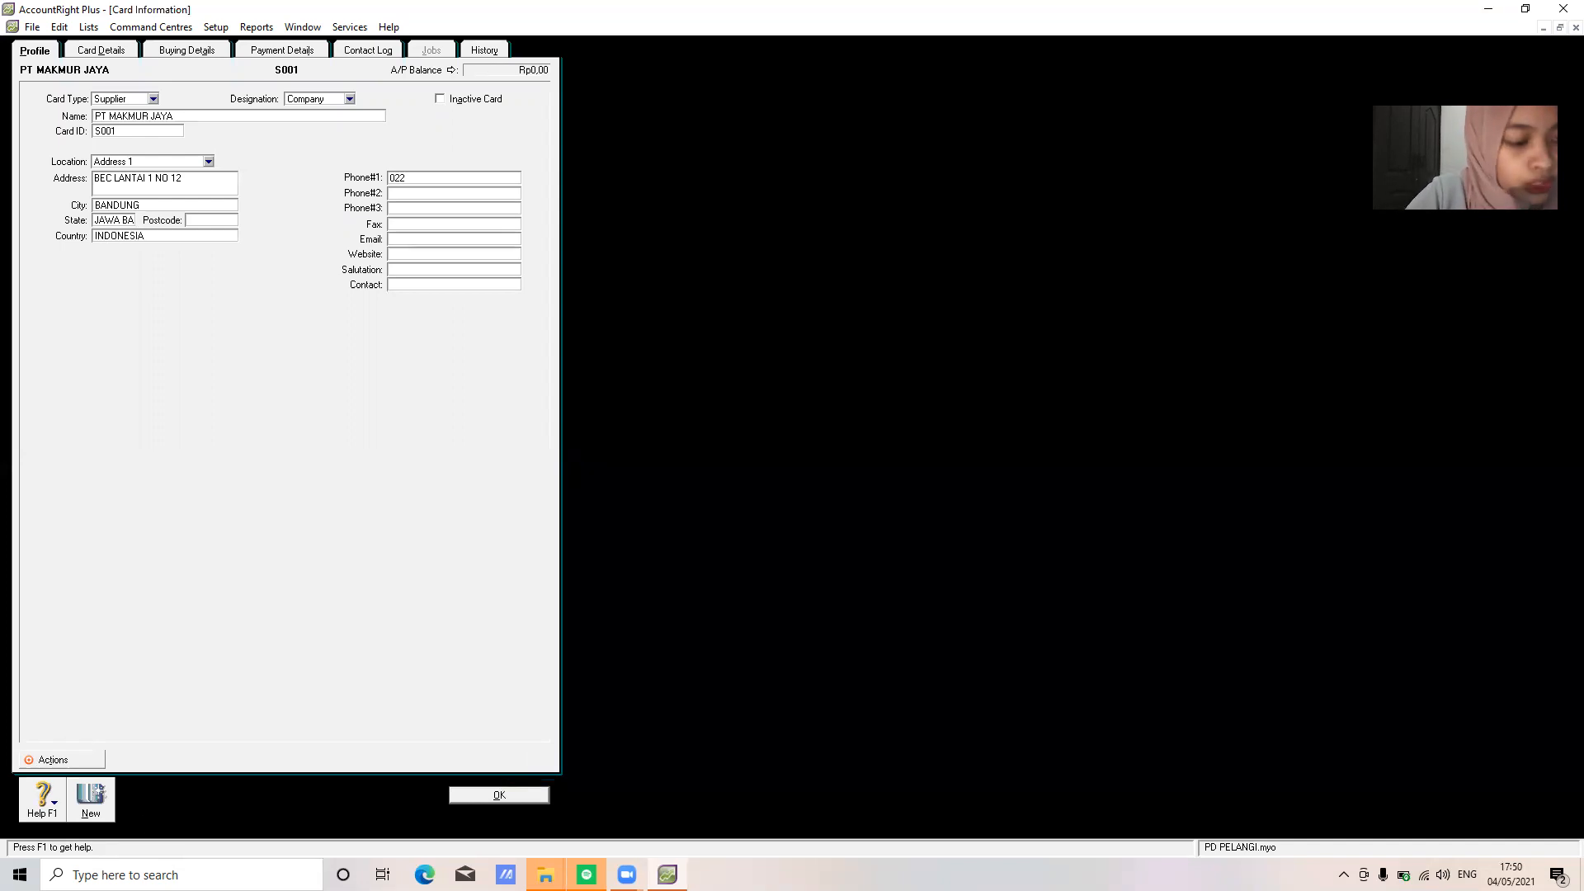
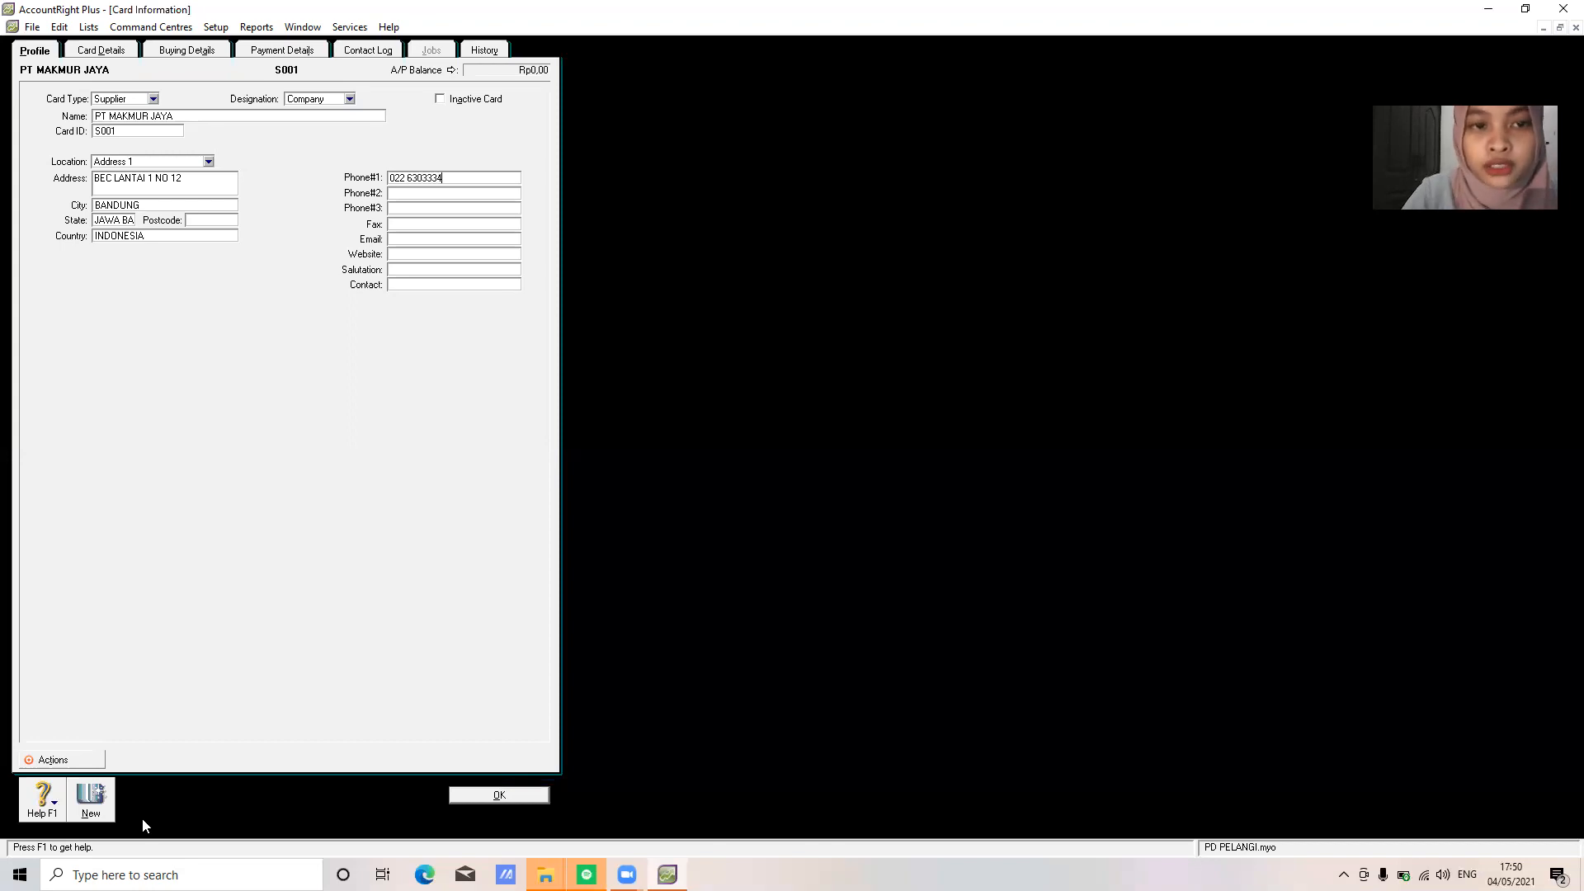
pyautogui.click(498, 795)
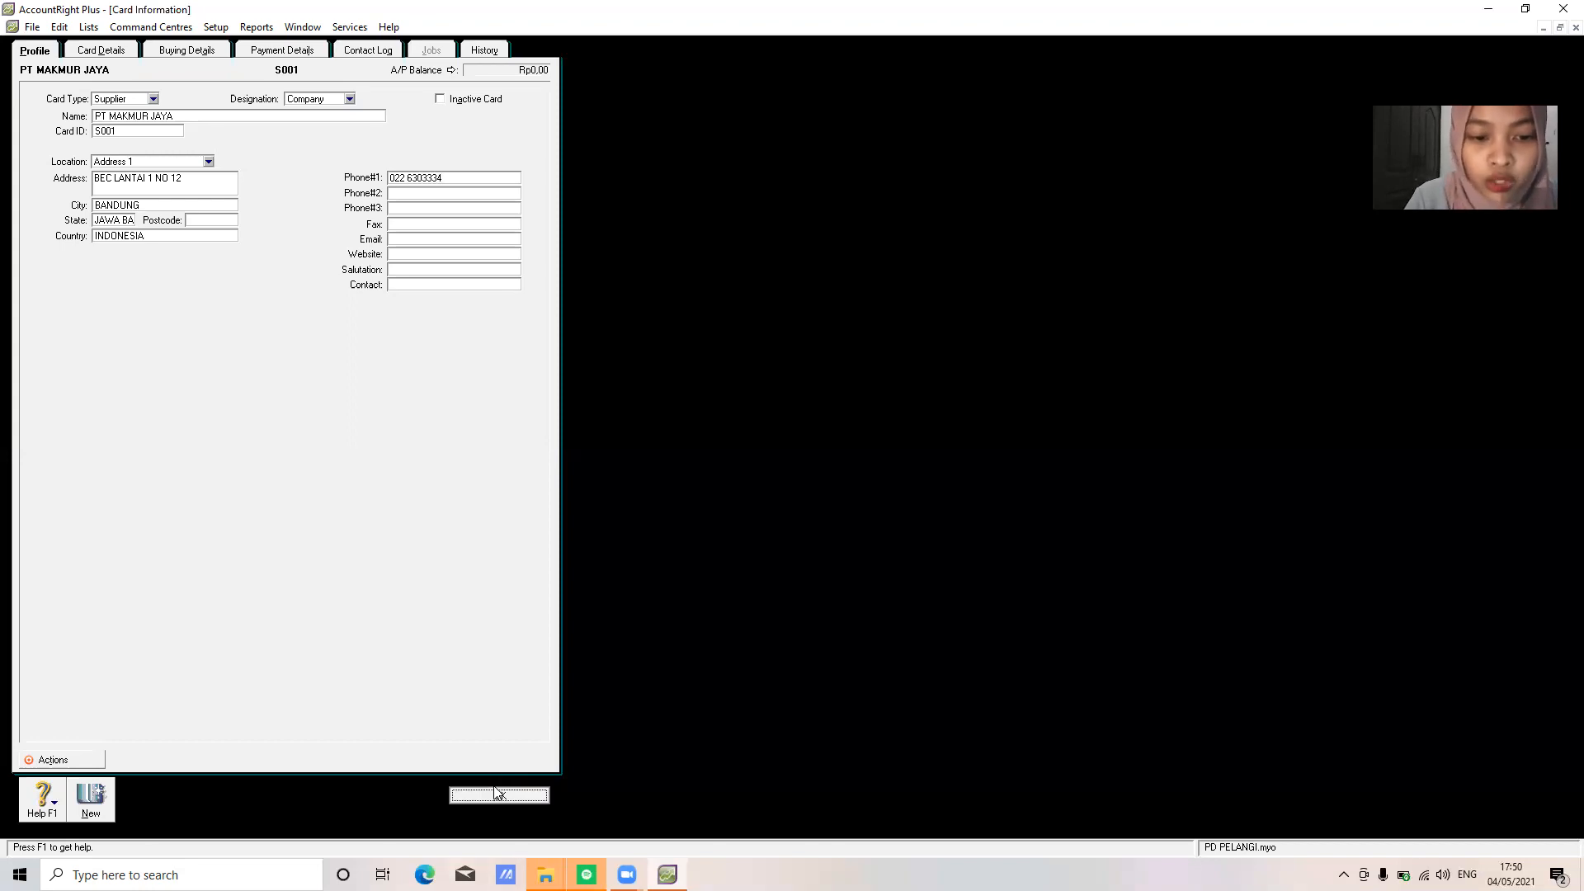
# Create a new supplier card for CV SETIA ABADI with card ID S002
pyautogui.click(139, 800)
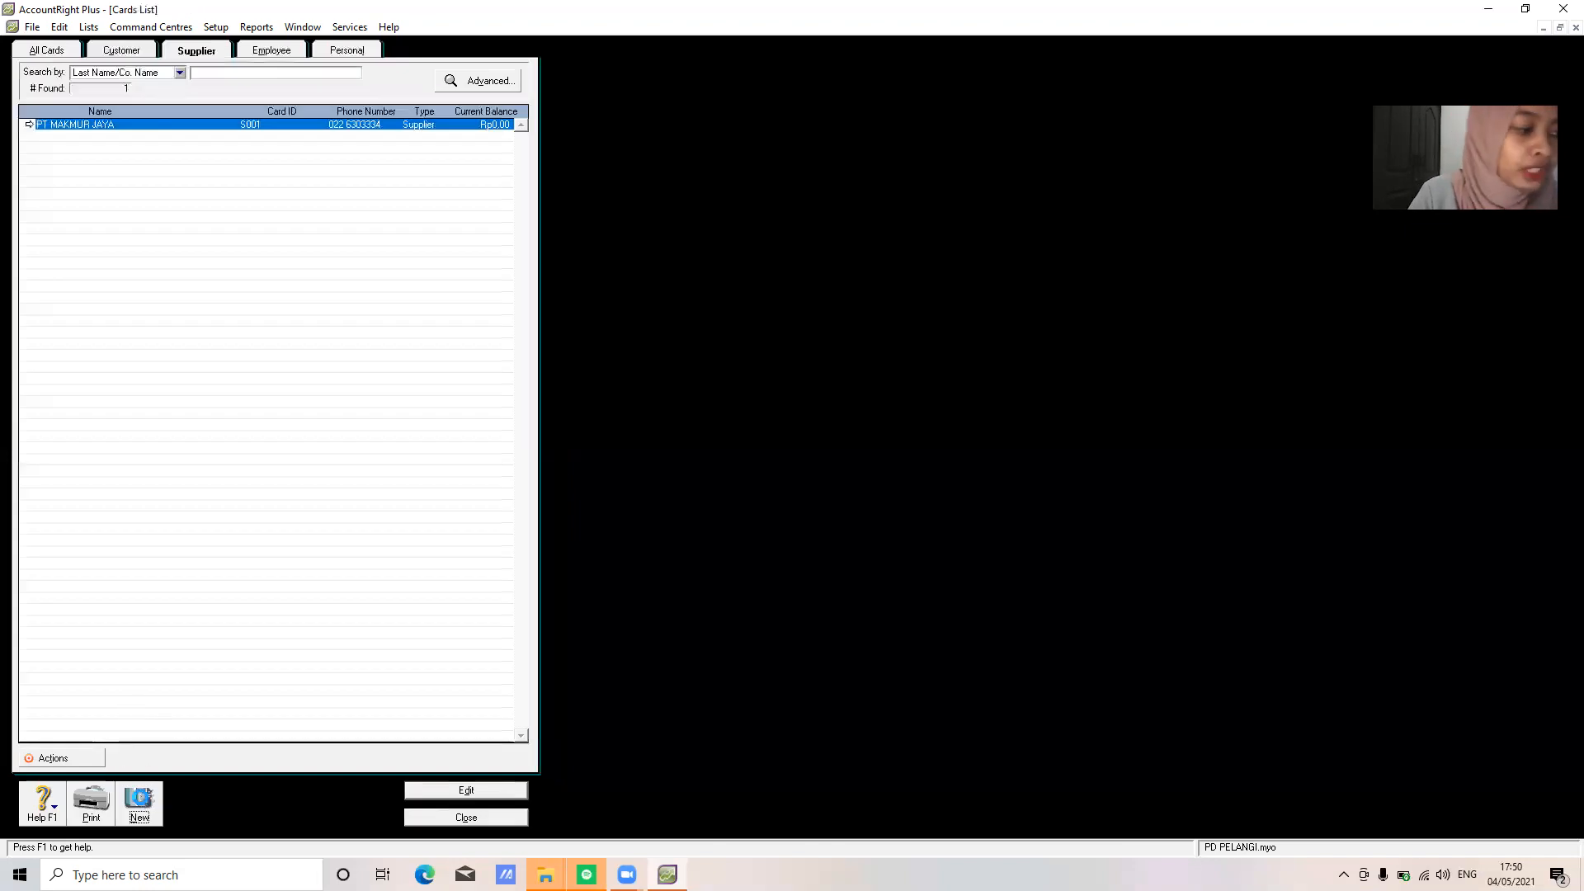
pyautogui.write('CV SETIA ABADI')
pyautogui.press('Tab')
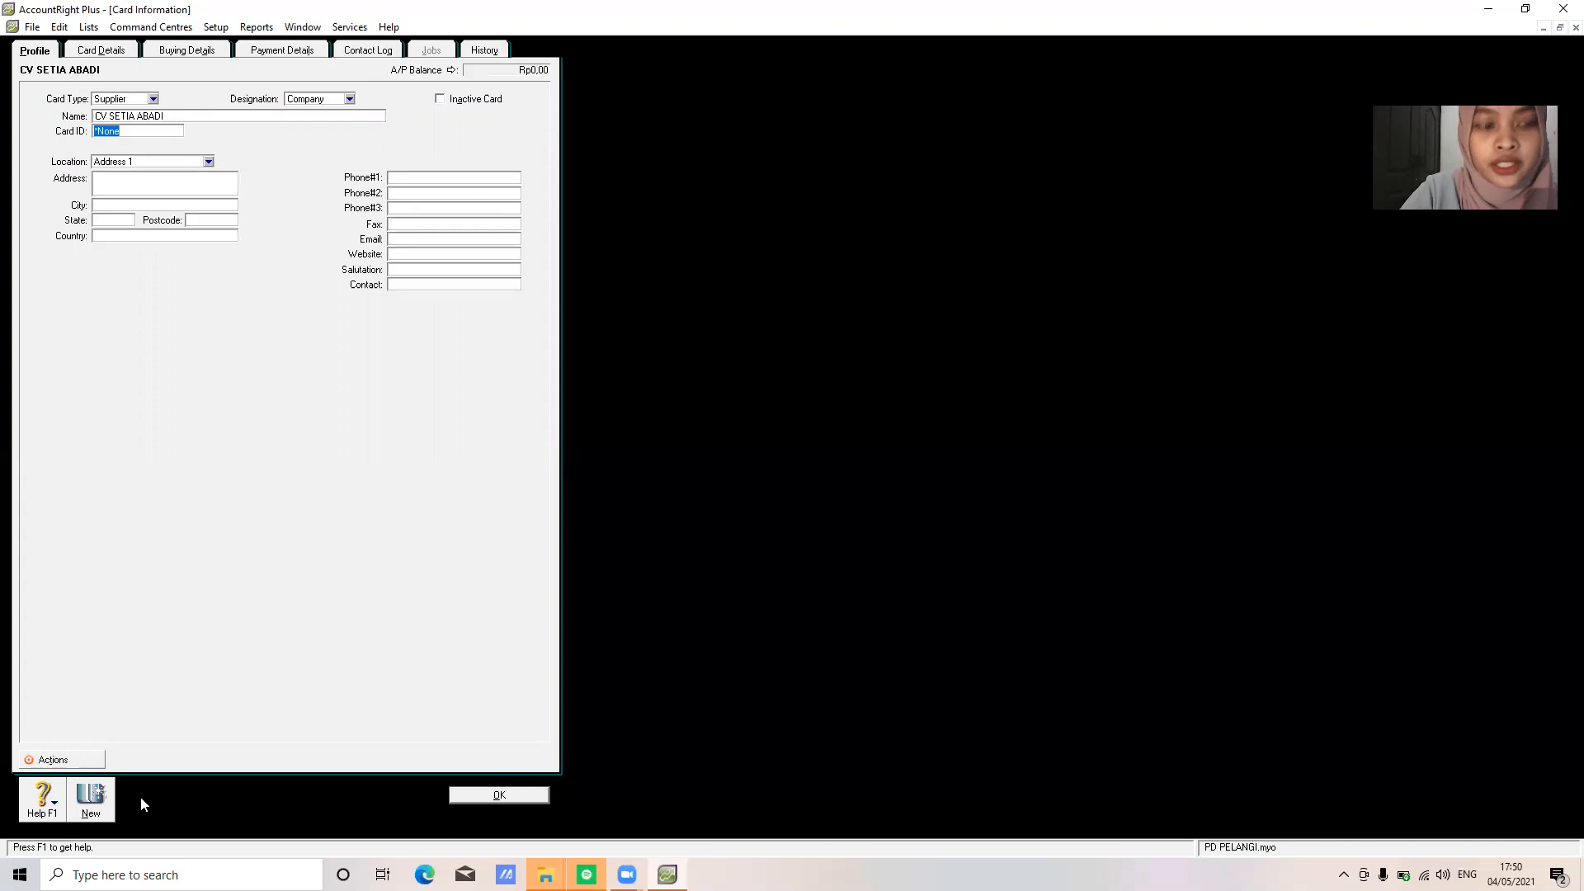
pyautogui.write('S002')
pyautogui.press('Tab')
pyautogui.press('Tab')
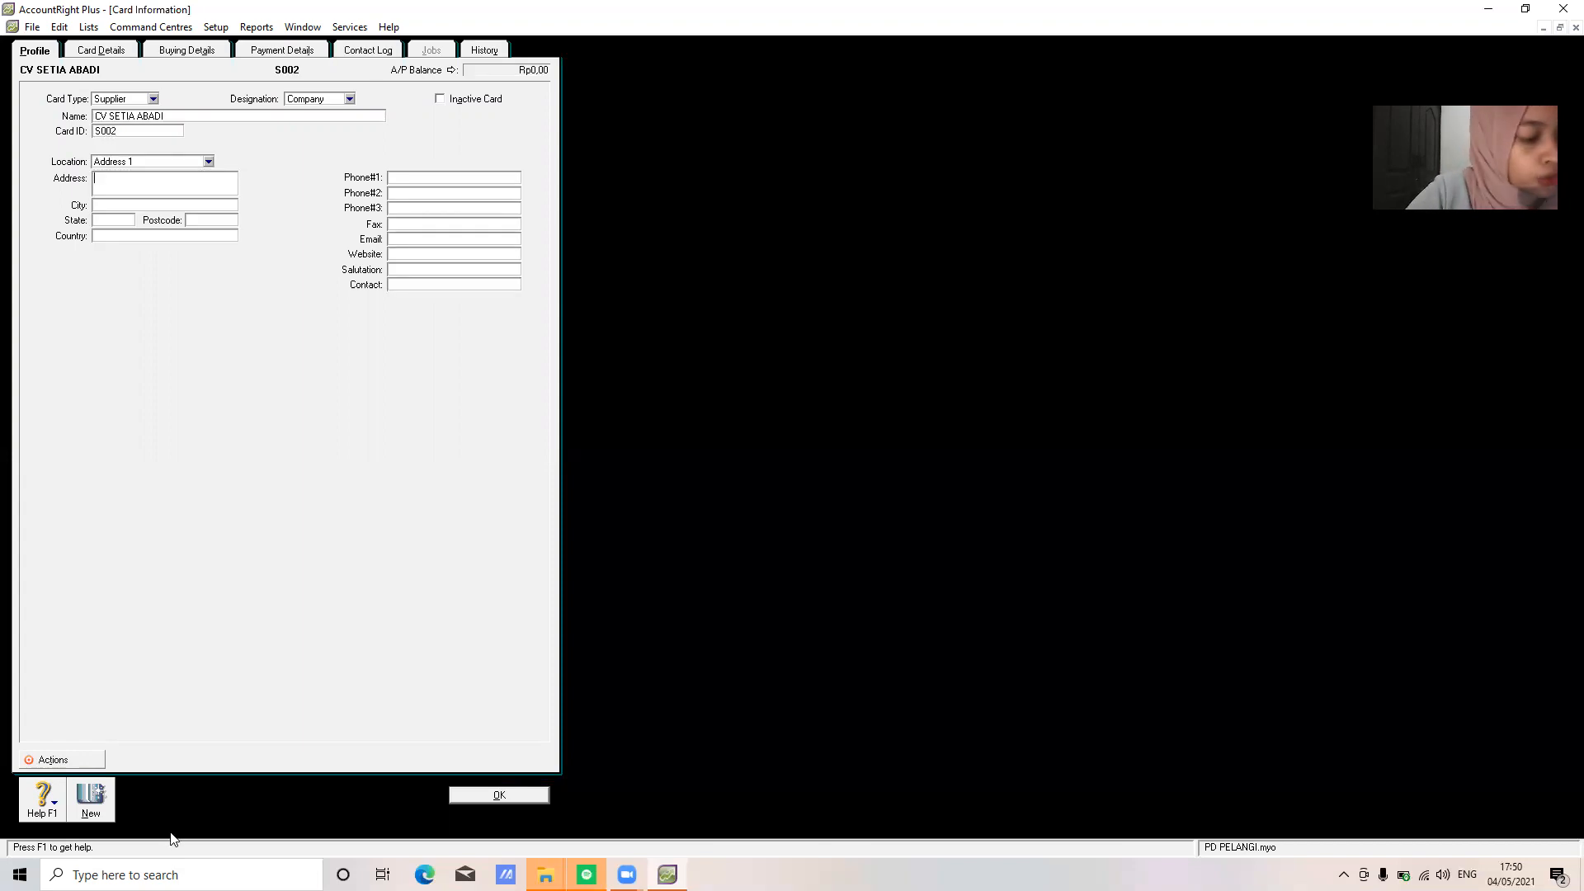
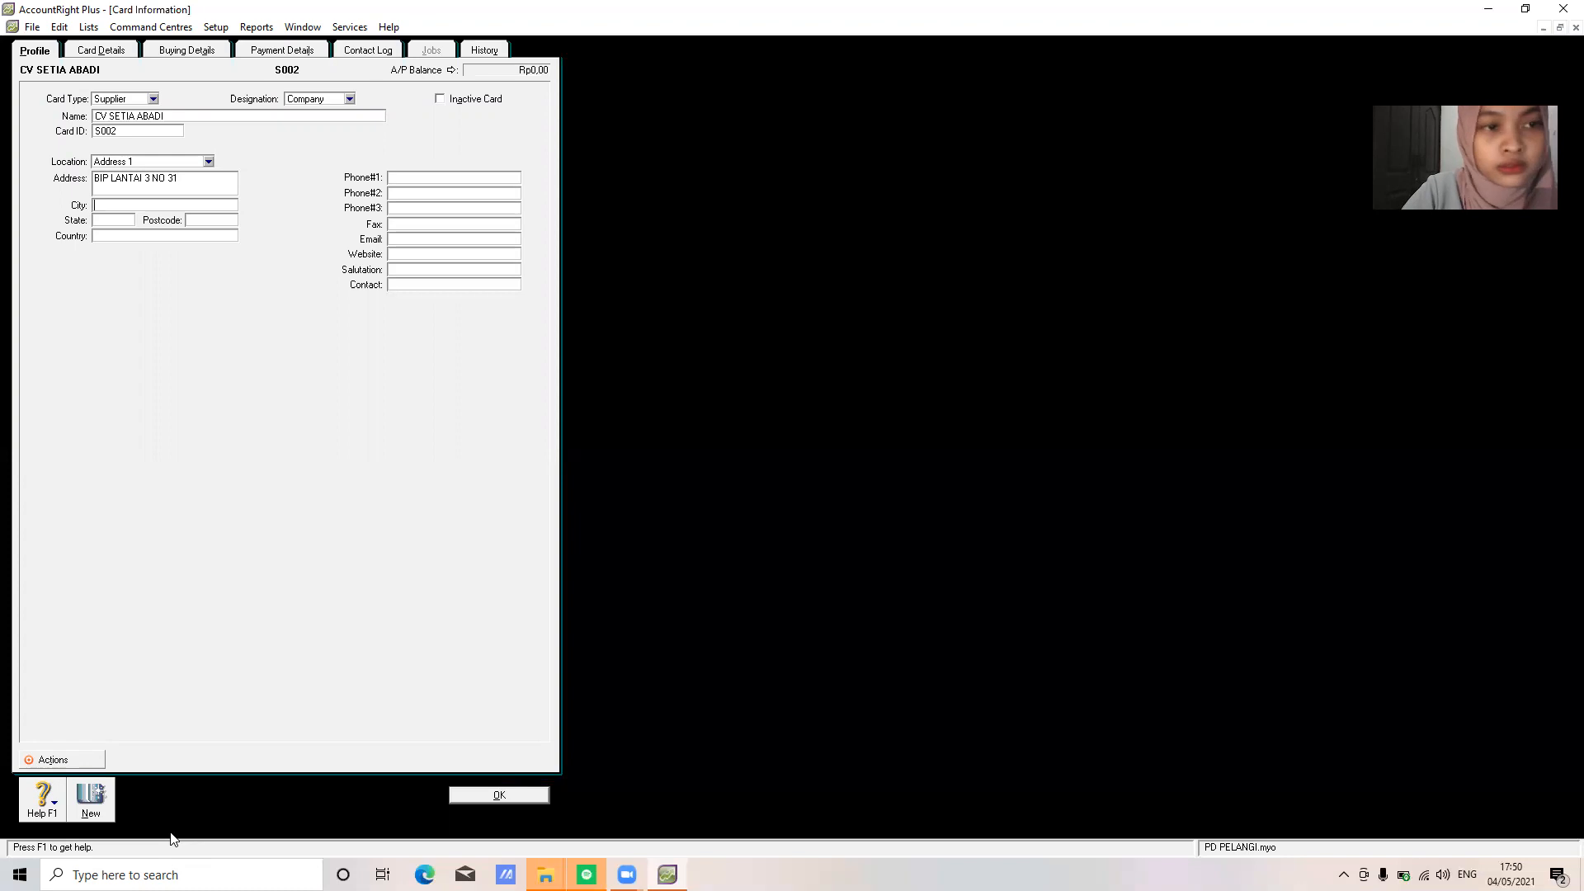
# Enter its street address, city BANDUNG, state JAWA BARAT, country Indonesia and phone number, then save
pyautogui.press('Tab')
pyautogui.write('BANDUNG')
pyautogui.press('Tab')
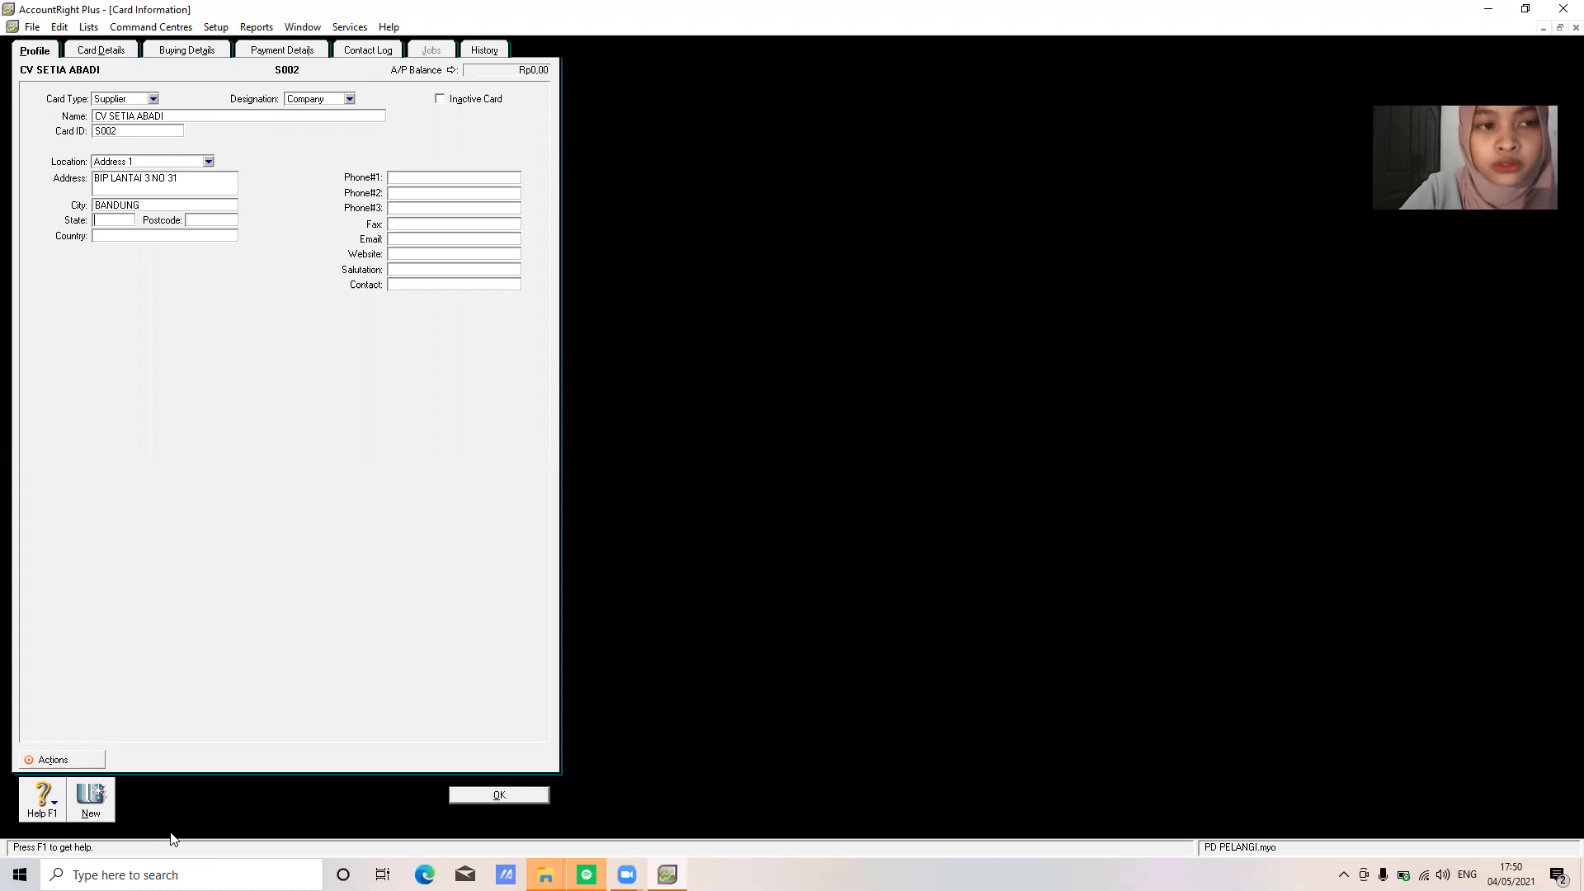
pyautogui.write('JAWA BARAT')
pyautogui.press('Tab')
pyautogui.write('INDONESI')
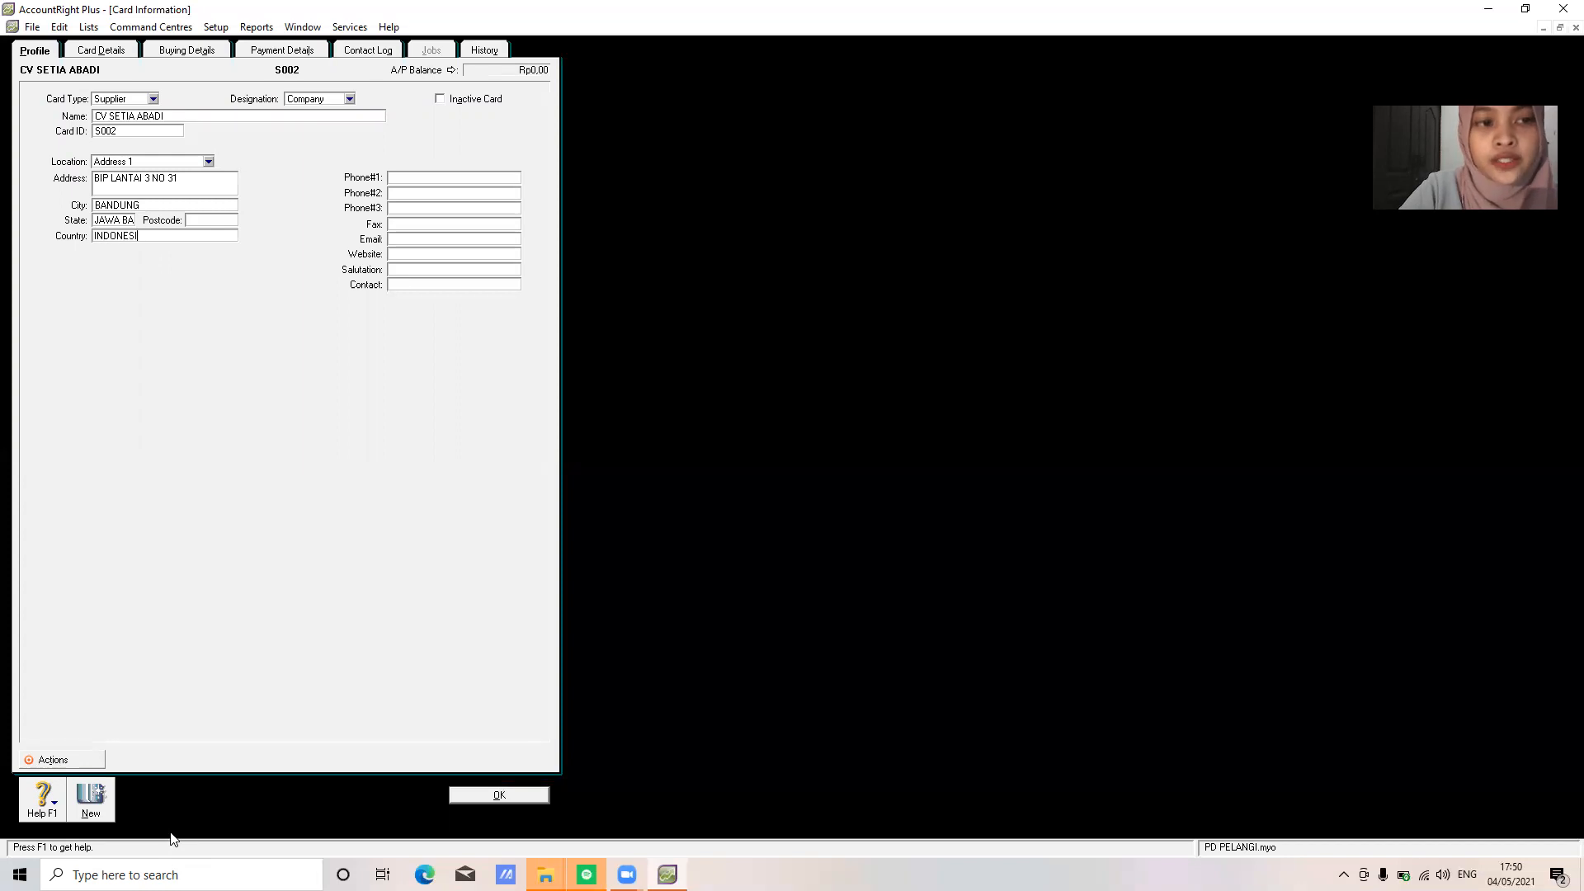
pyautogui.press('Tab')
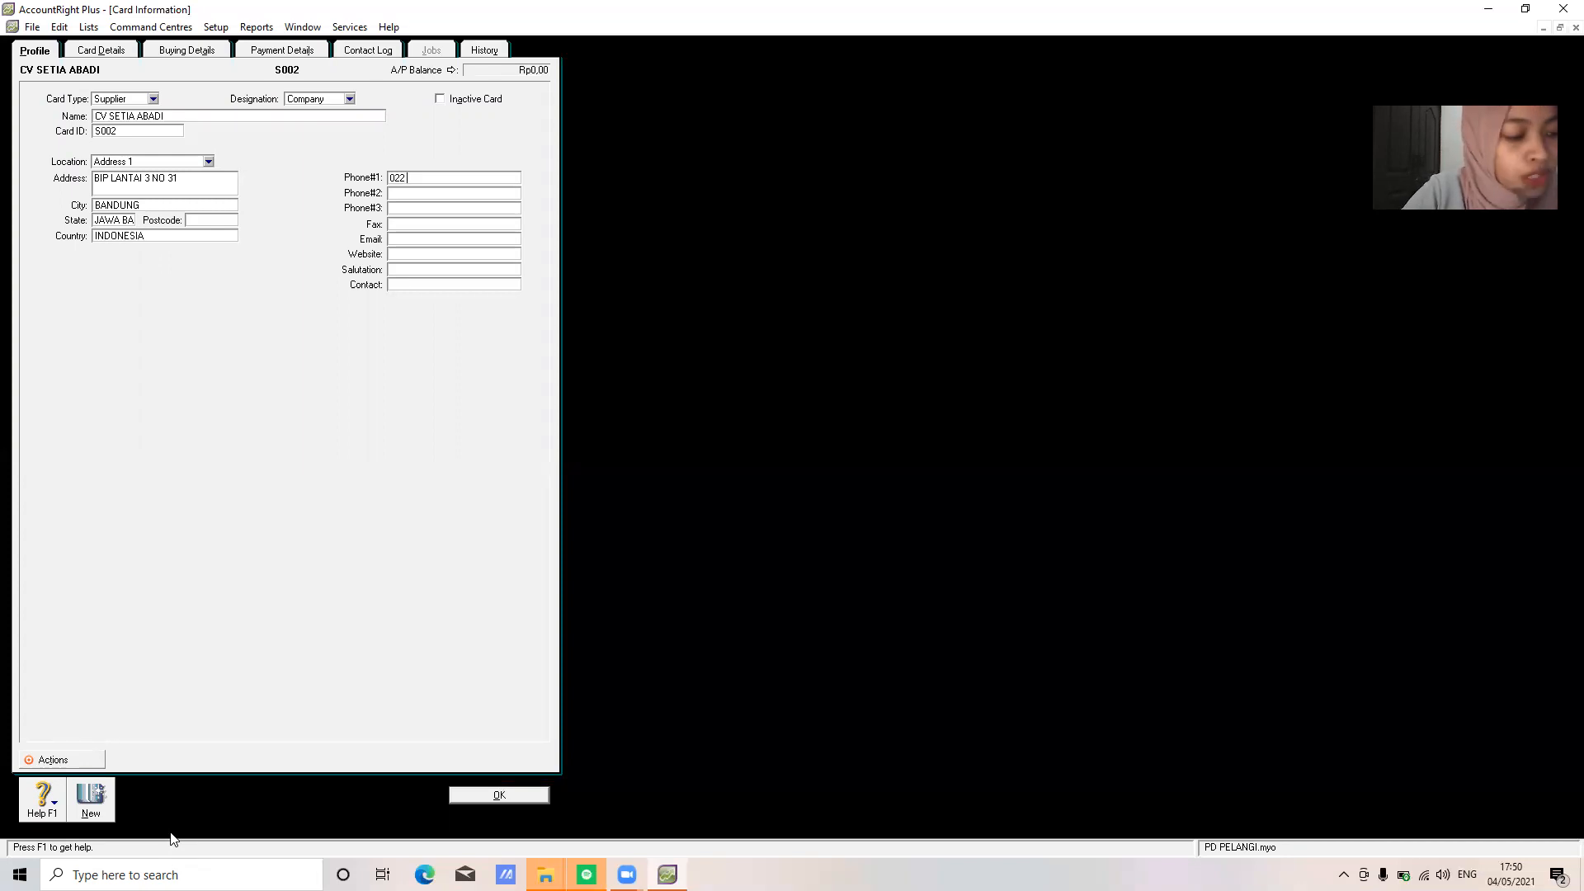
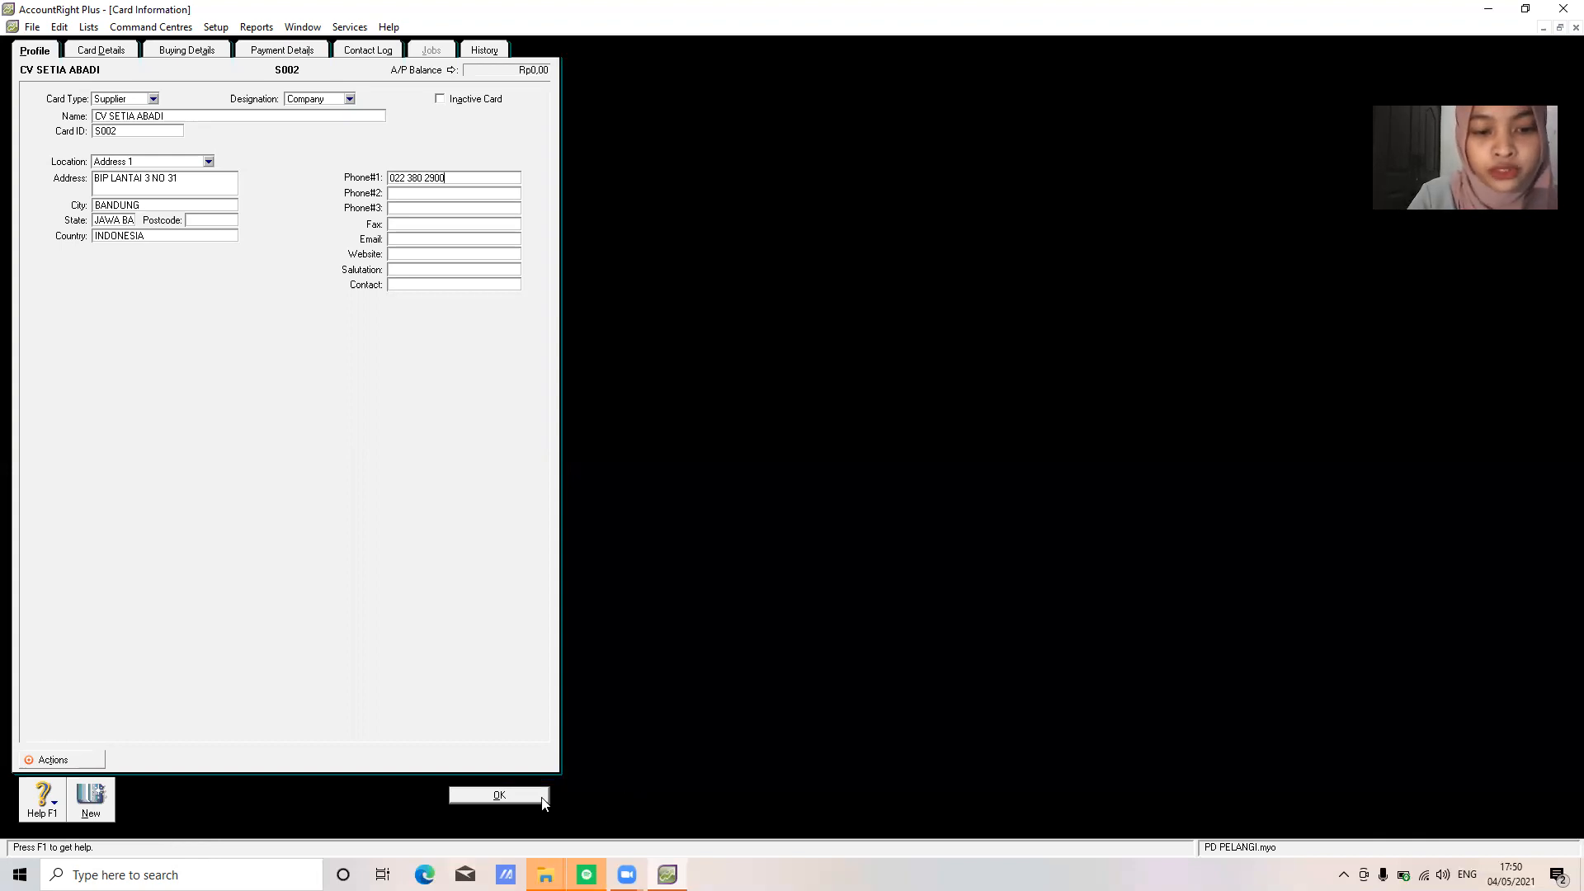
pyautogui.click(507, 796)
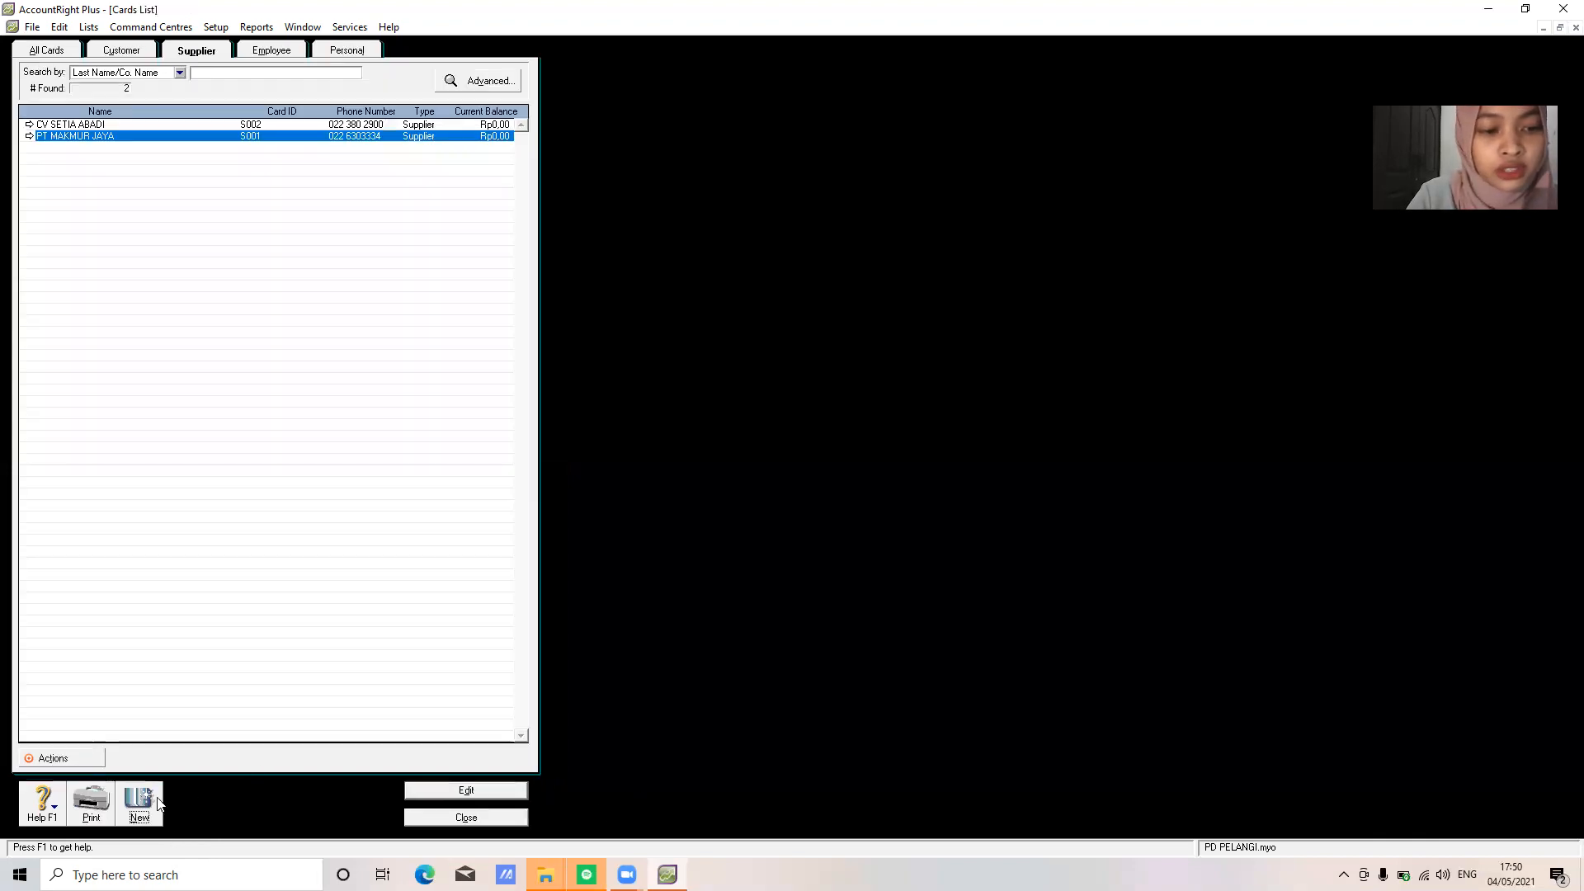
# Start a new supplier card named PT LODAN in uppercase with card ID S003
pyautogui.click(140, 800)
pyautogui.write('pt lodan')
pyautogui.press('Tab')
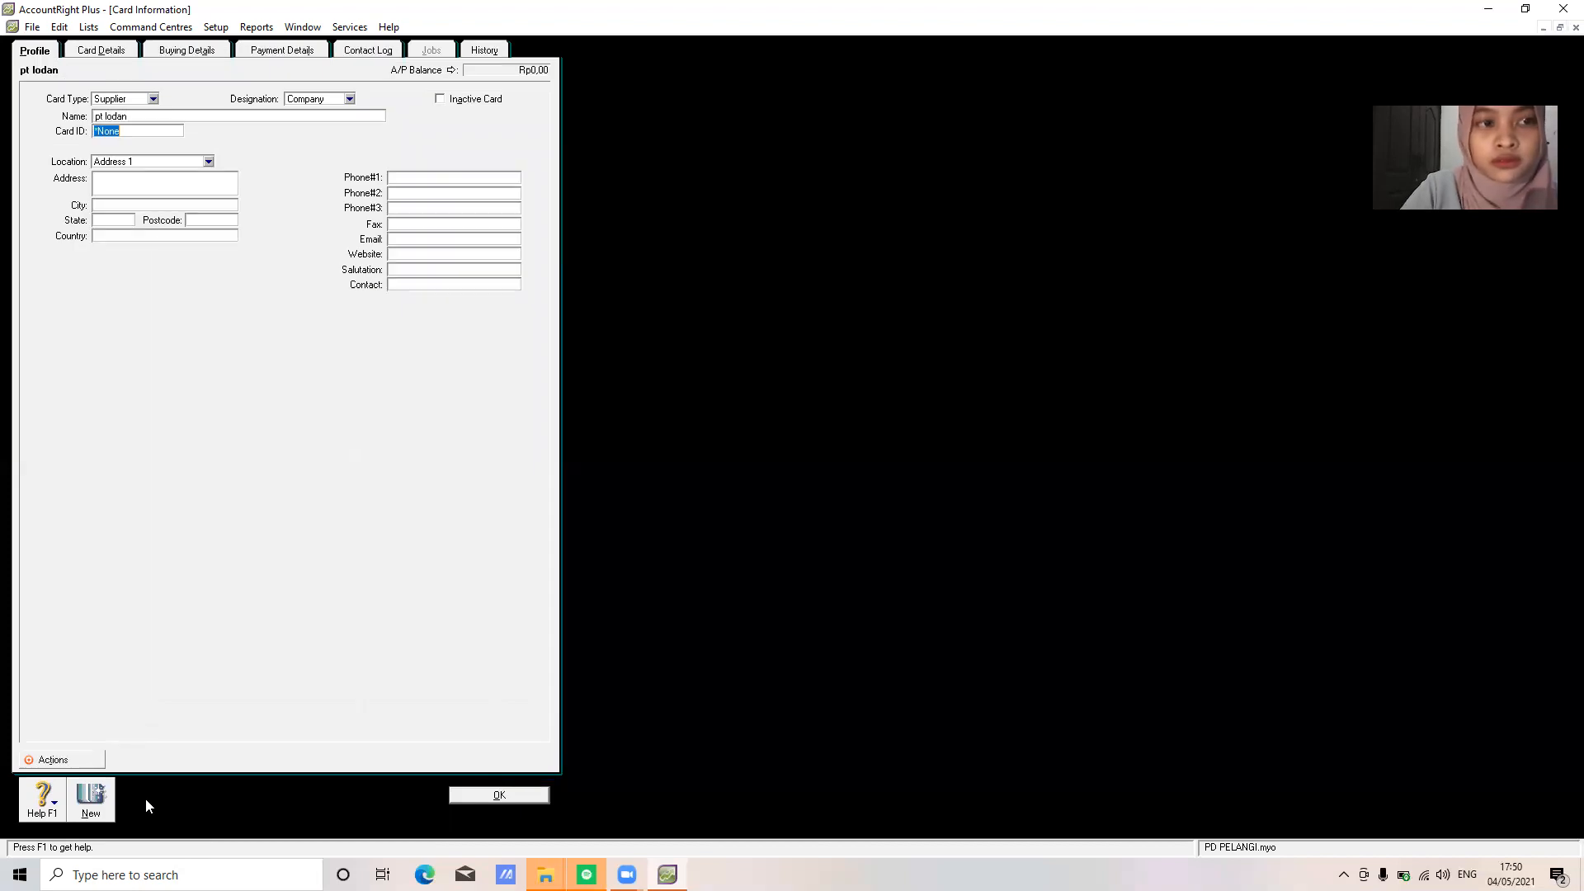
pyautogui.press('BackSpace')
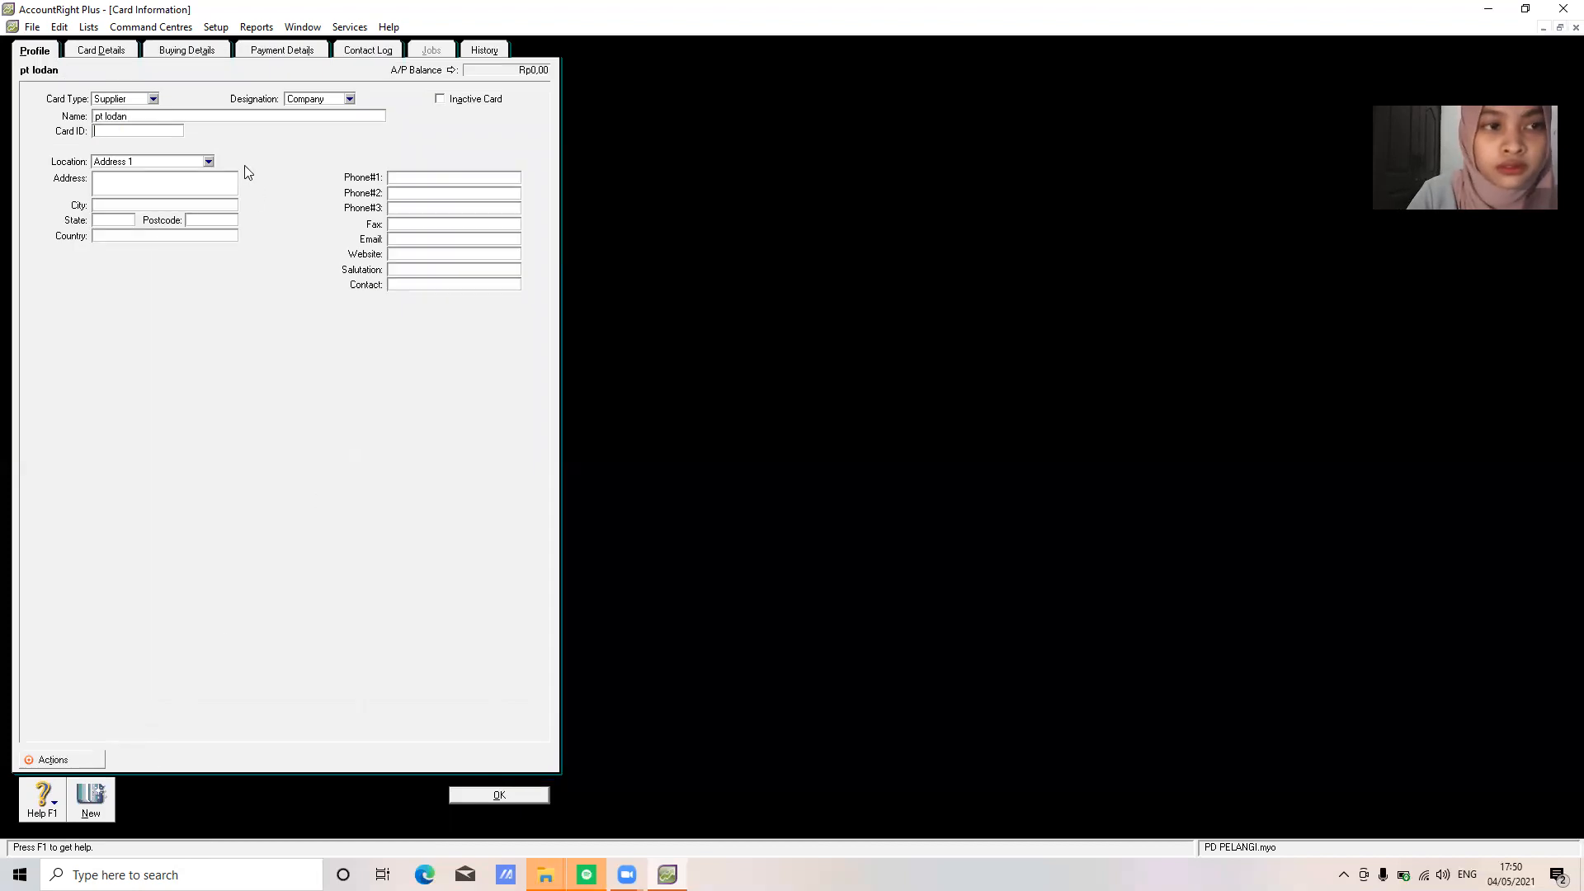
pyautogui.click(225, 117)
pyautogui.press('BackSpace')
pyautogui.write('PT LODAN')
pyautogui.press('Tab')
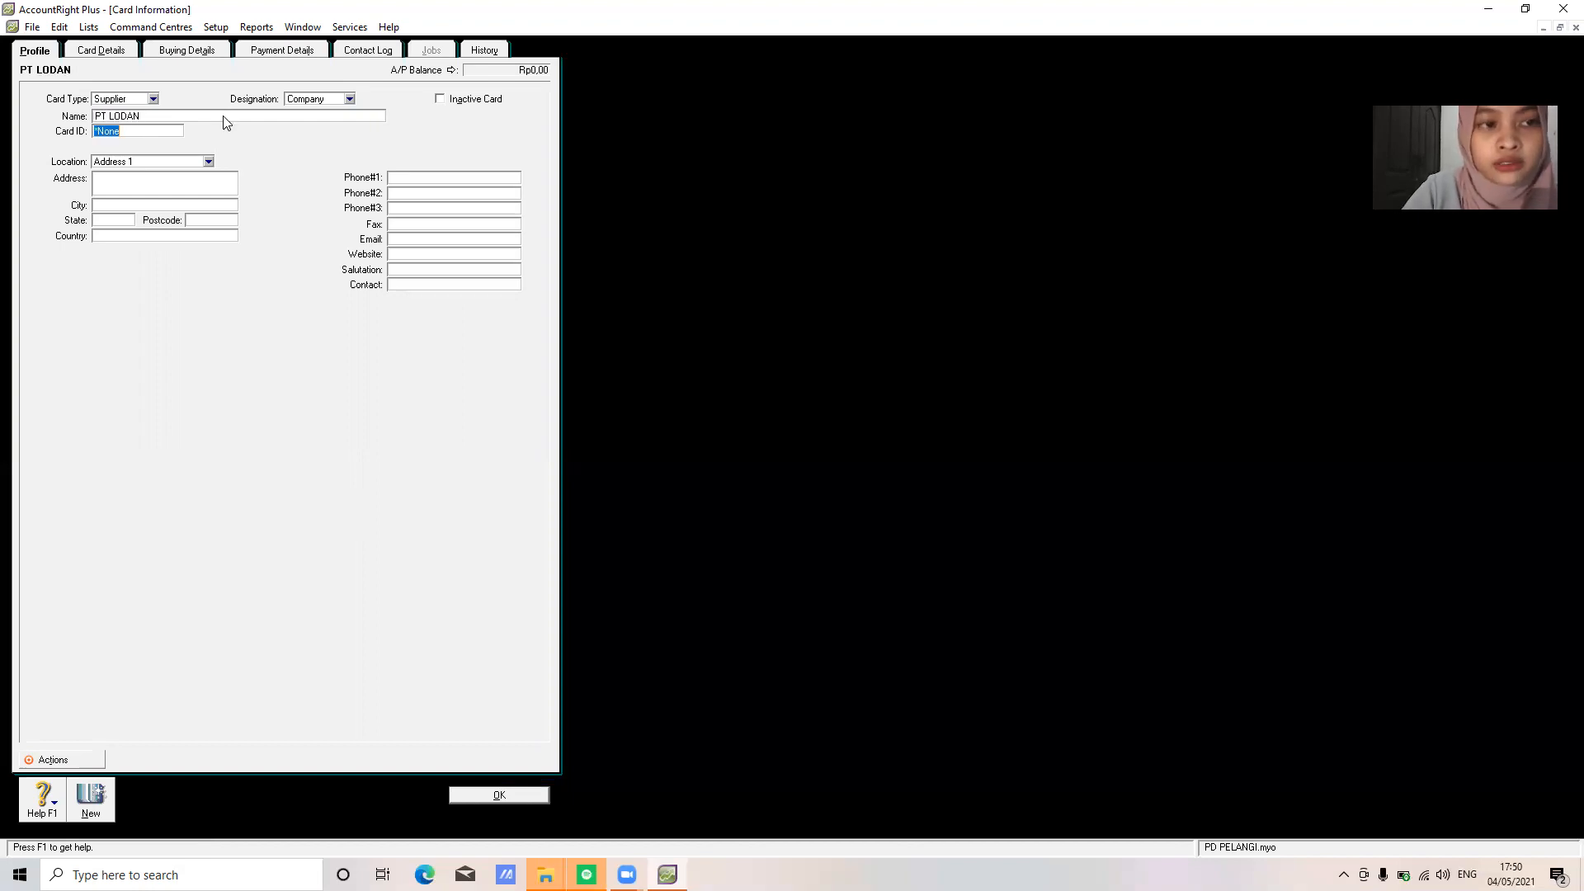
pyautogui.write('S003')
# Add its street address, BANDUNG, JAWA BARAT, INDONESIA and phone number, save, and close the Cards List
pyautogui.press('Tab')
pyautogui.press('Tab')
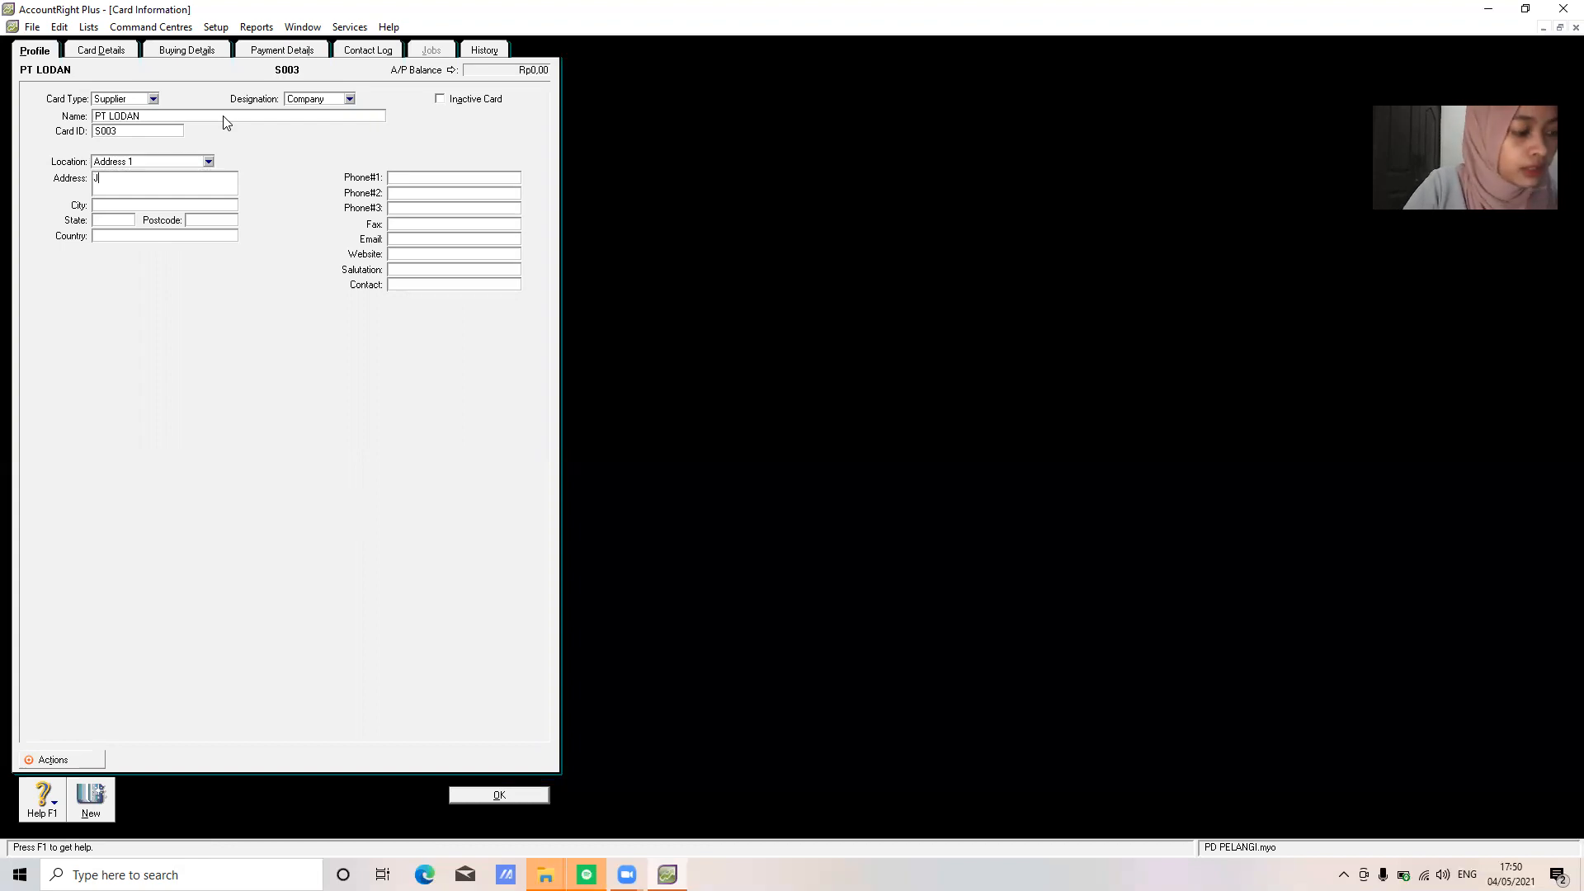
pyautogui.press('Tab')
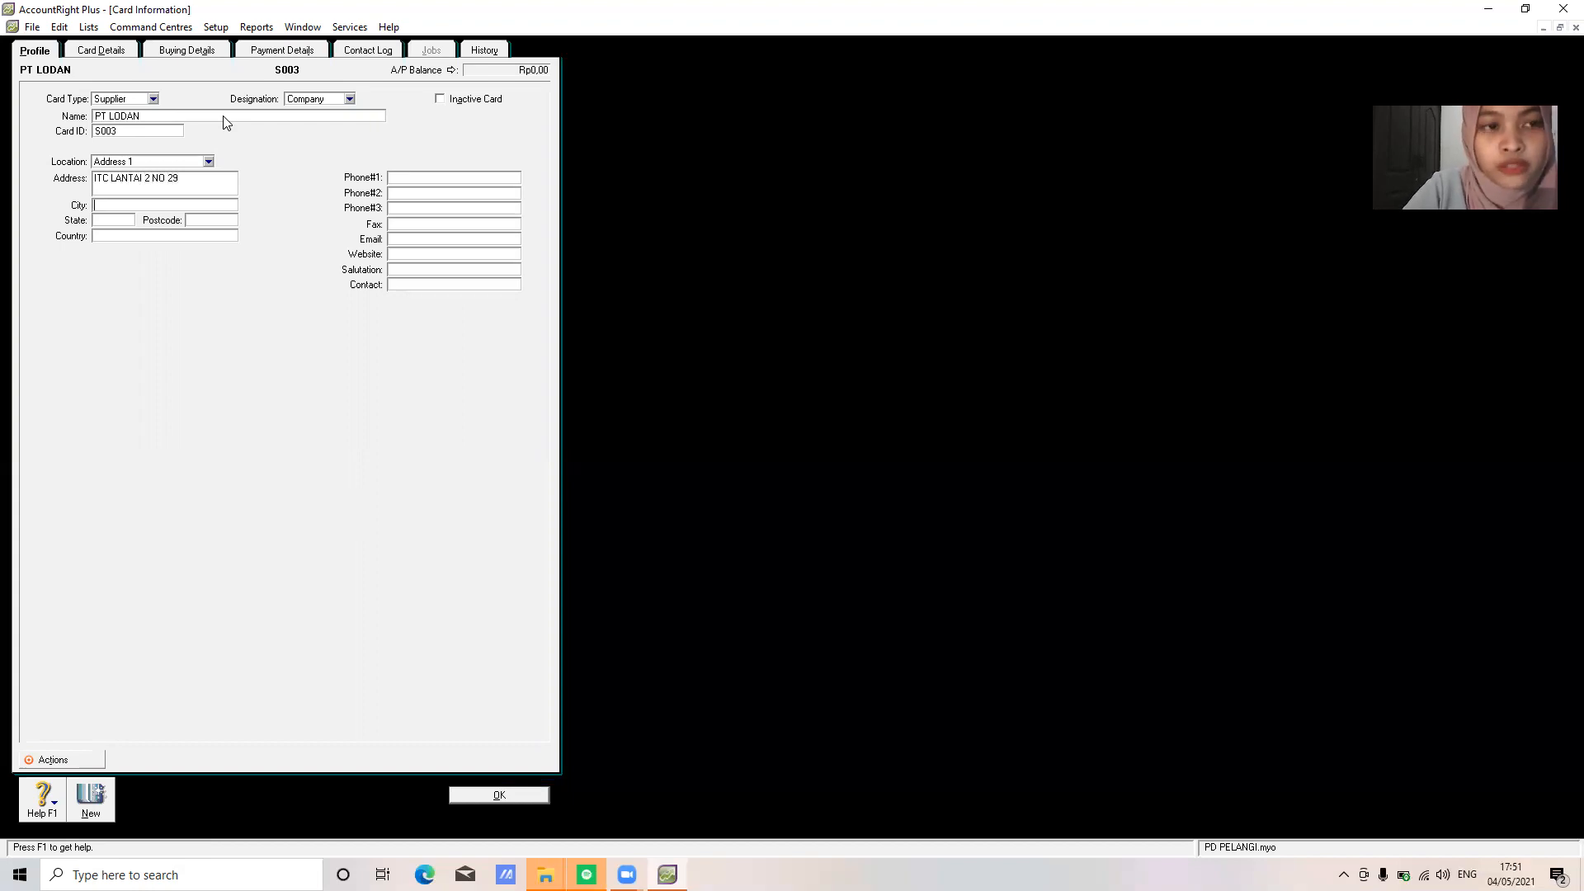
pyautogui.write('BANDUNG')
pyautogui.press('Tab')
pyautogui.write('JAWA')
pyautogui.write(' BARAT')
pyautogui.press('Tab')
pyautogui.write('INDONESIA')
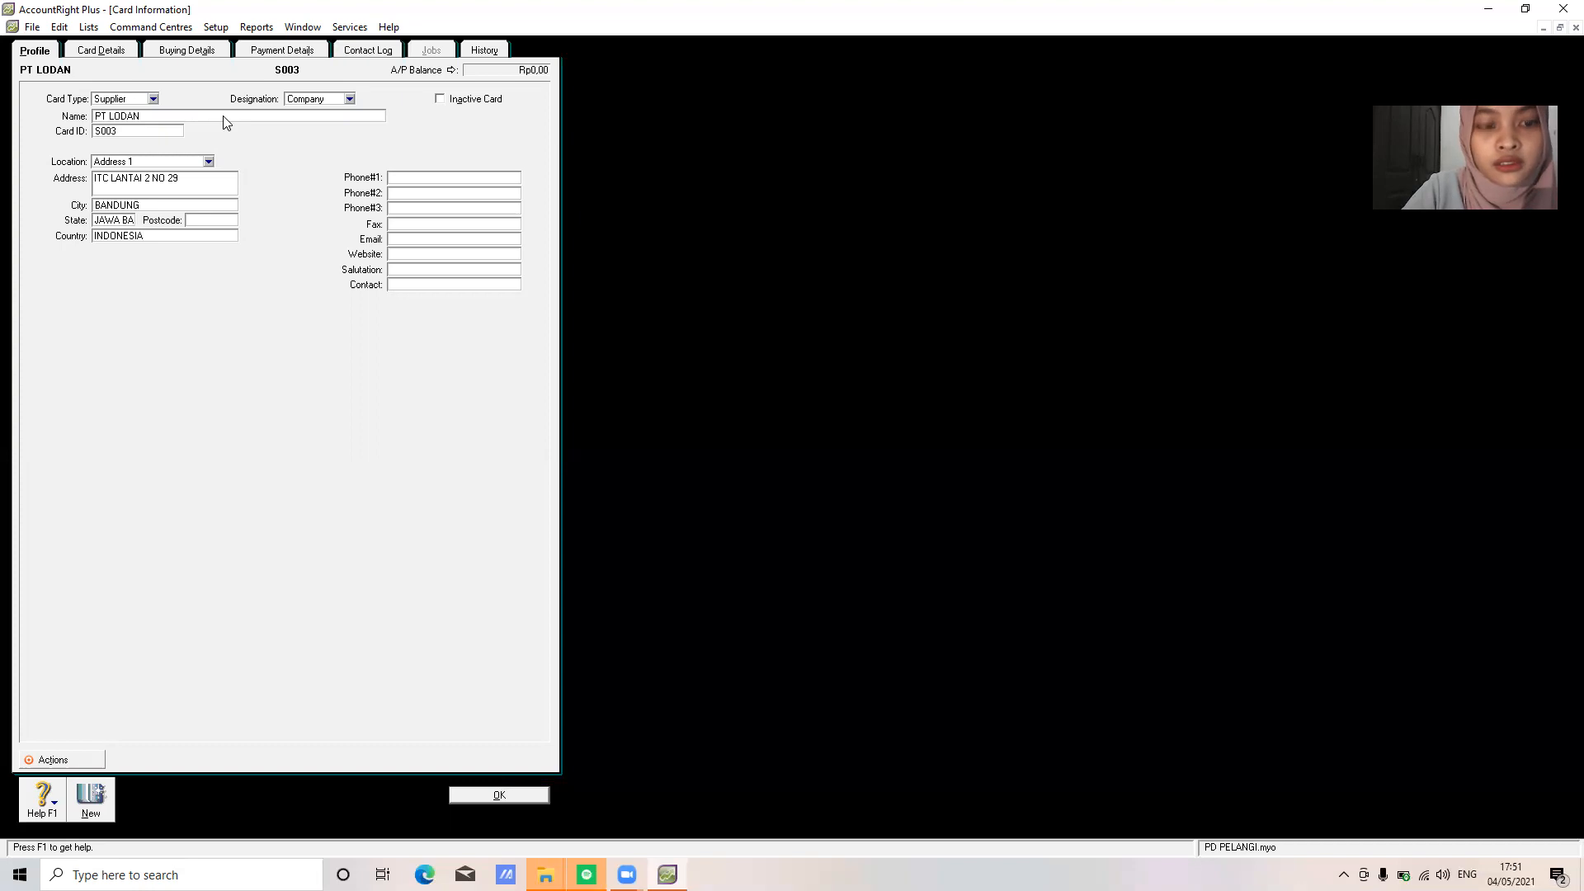
pyautogui.press('Tab')
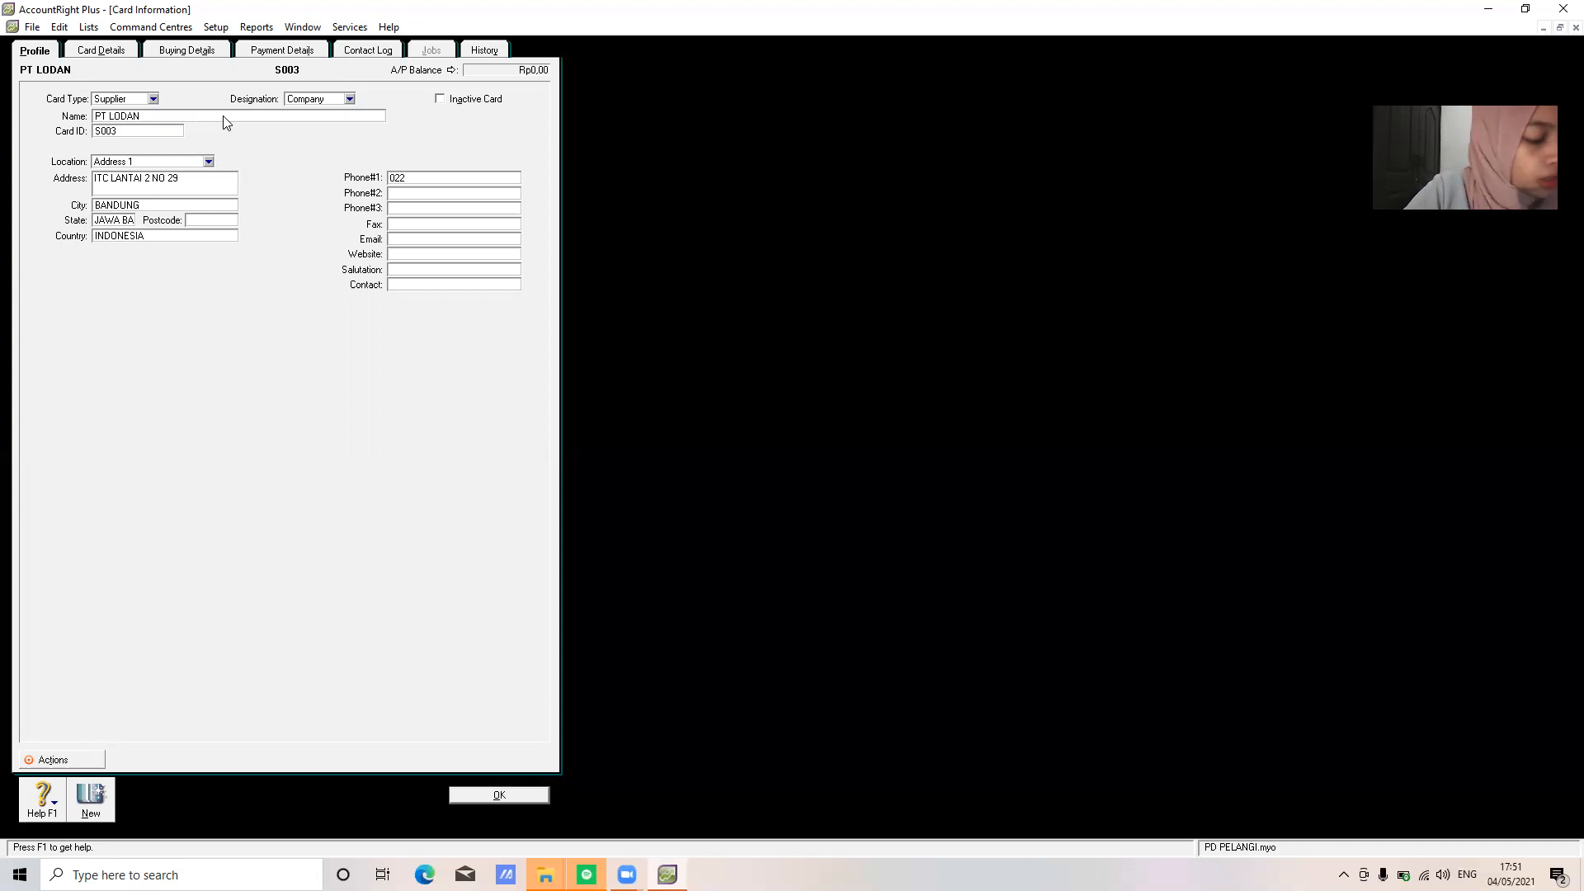
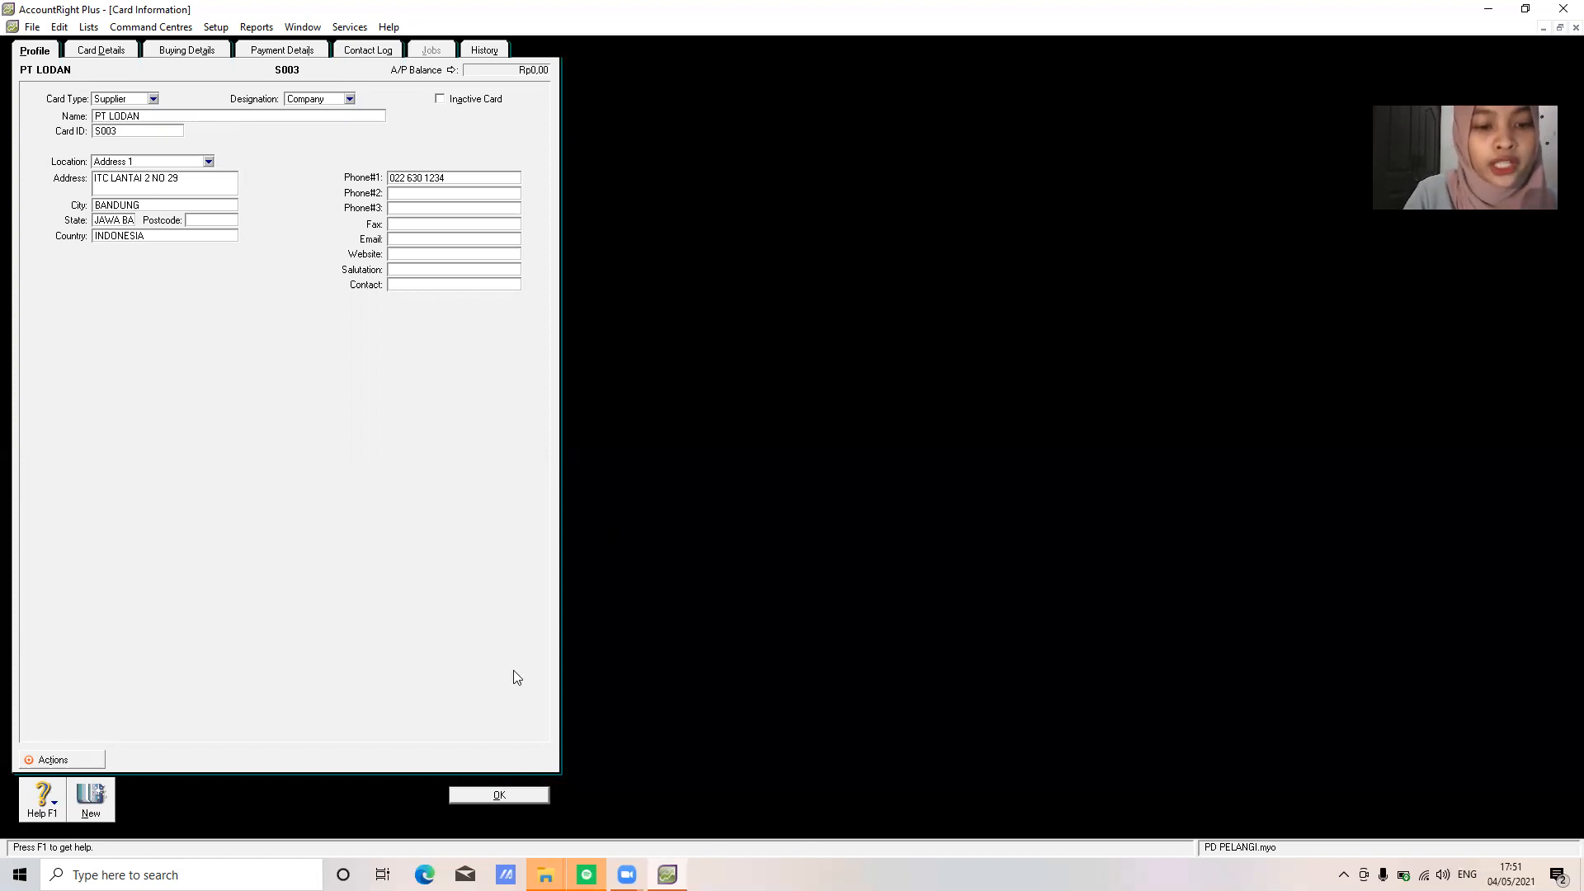
pyautogui.click(499, 795)
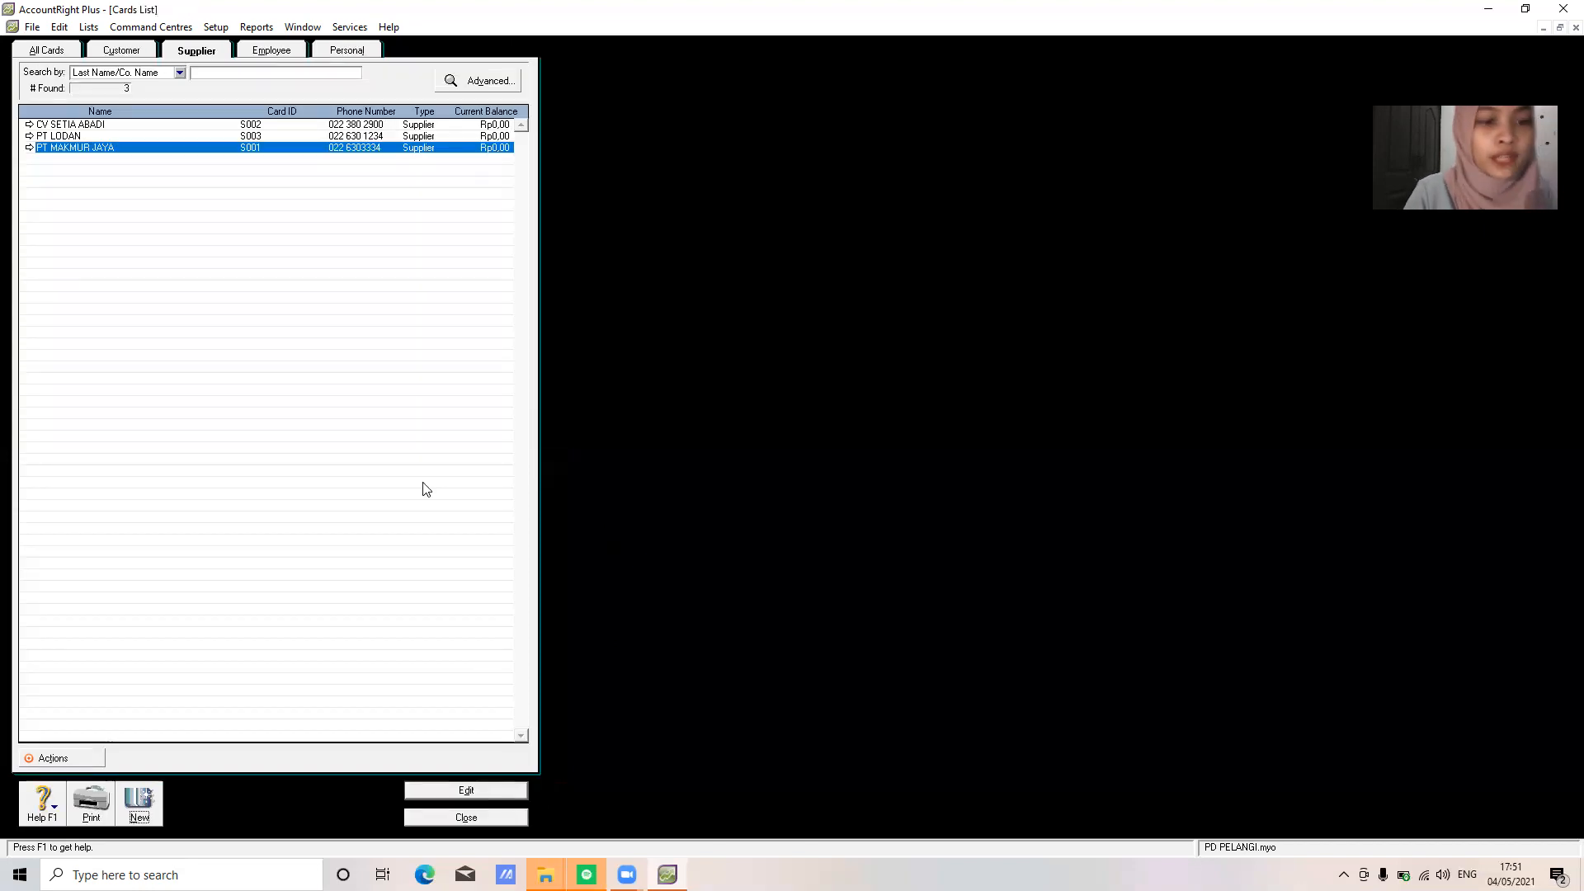
pyautogui.click(468, 816)
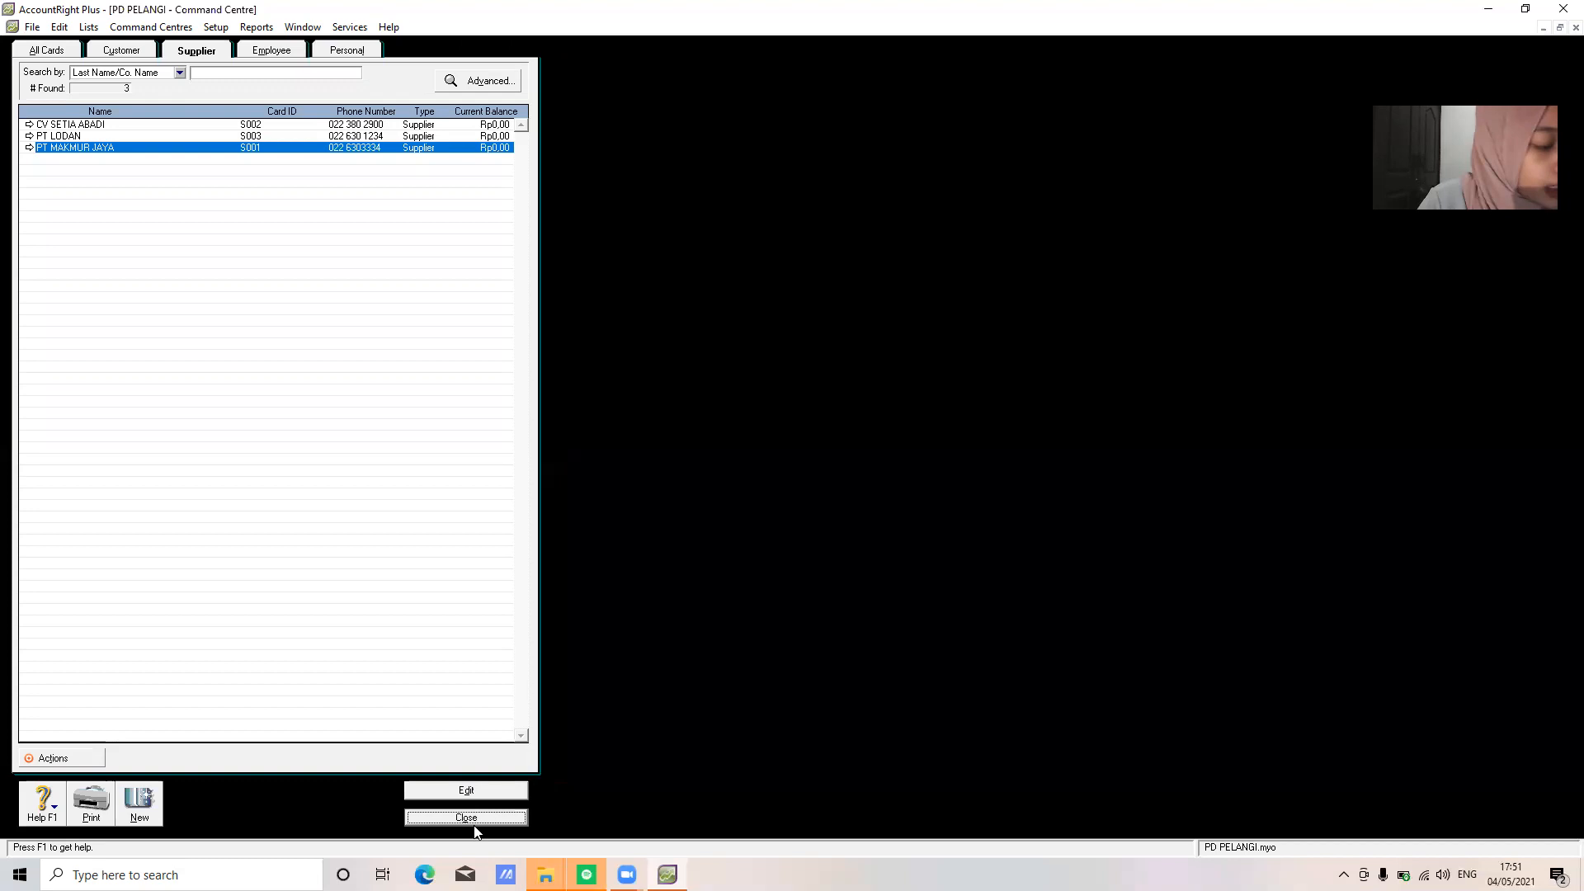
# From Customer Balances, start a new historical sale for TECHNO COMPUTER
pyautogui.click(216, 27)
pyautogui.moveTo(266, 63)
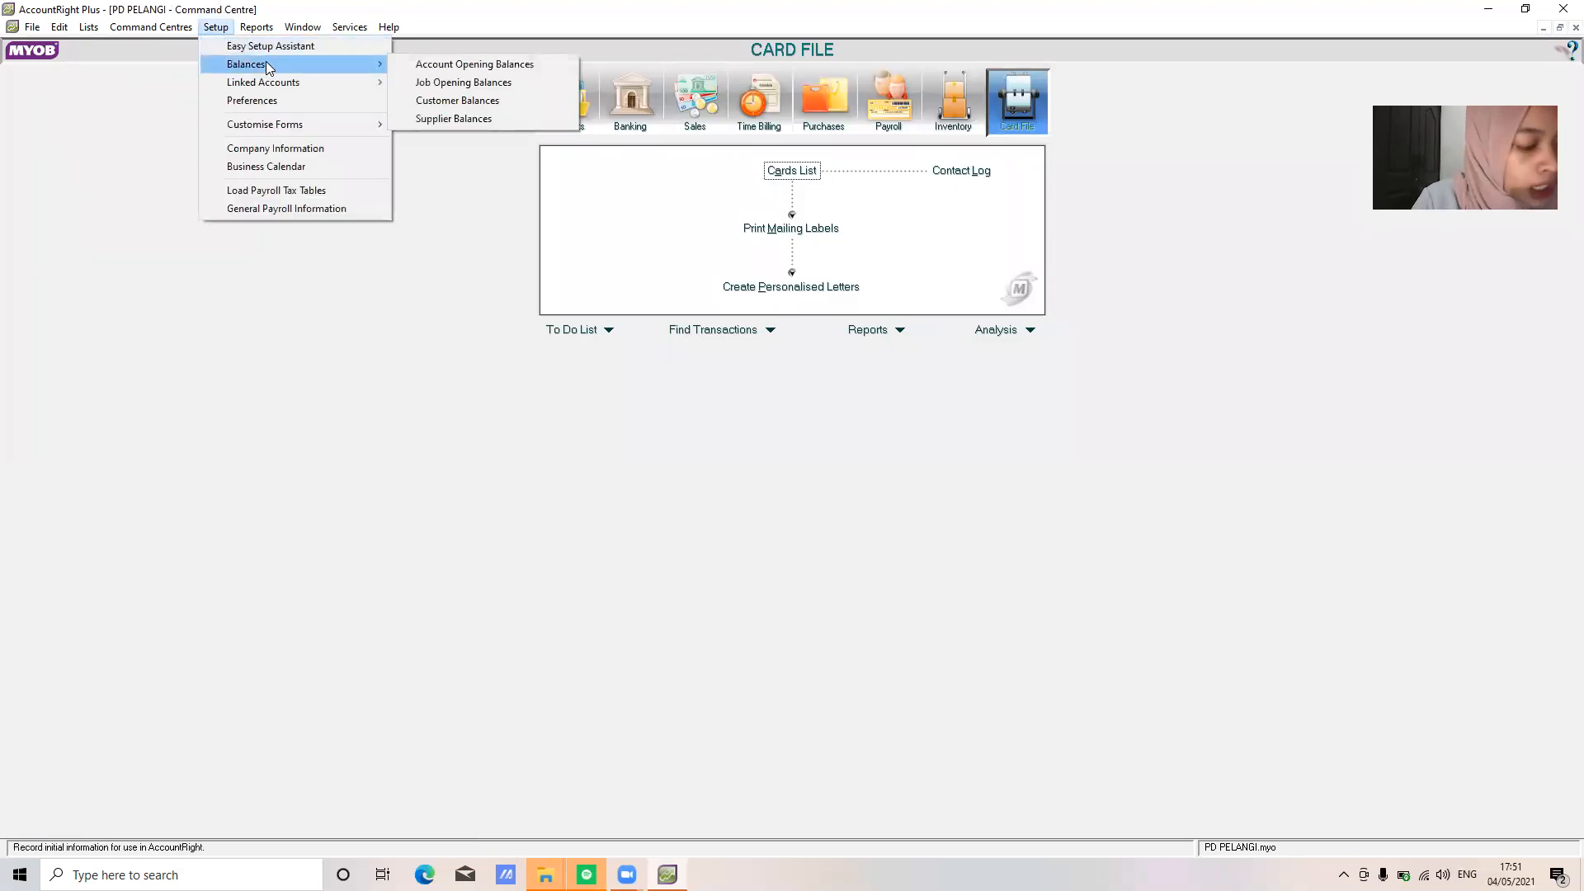
pyautogui.click(443, 101)
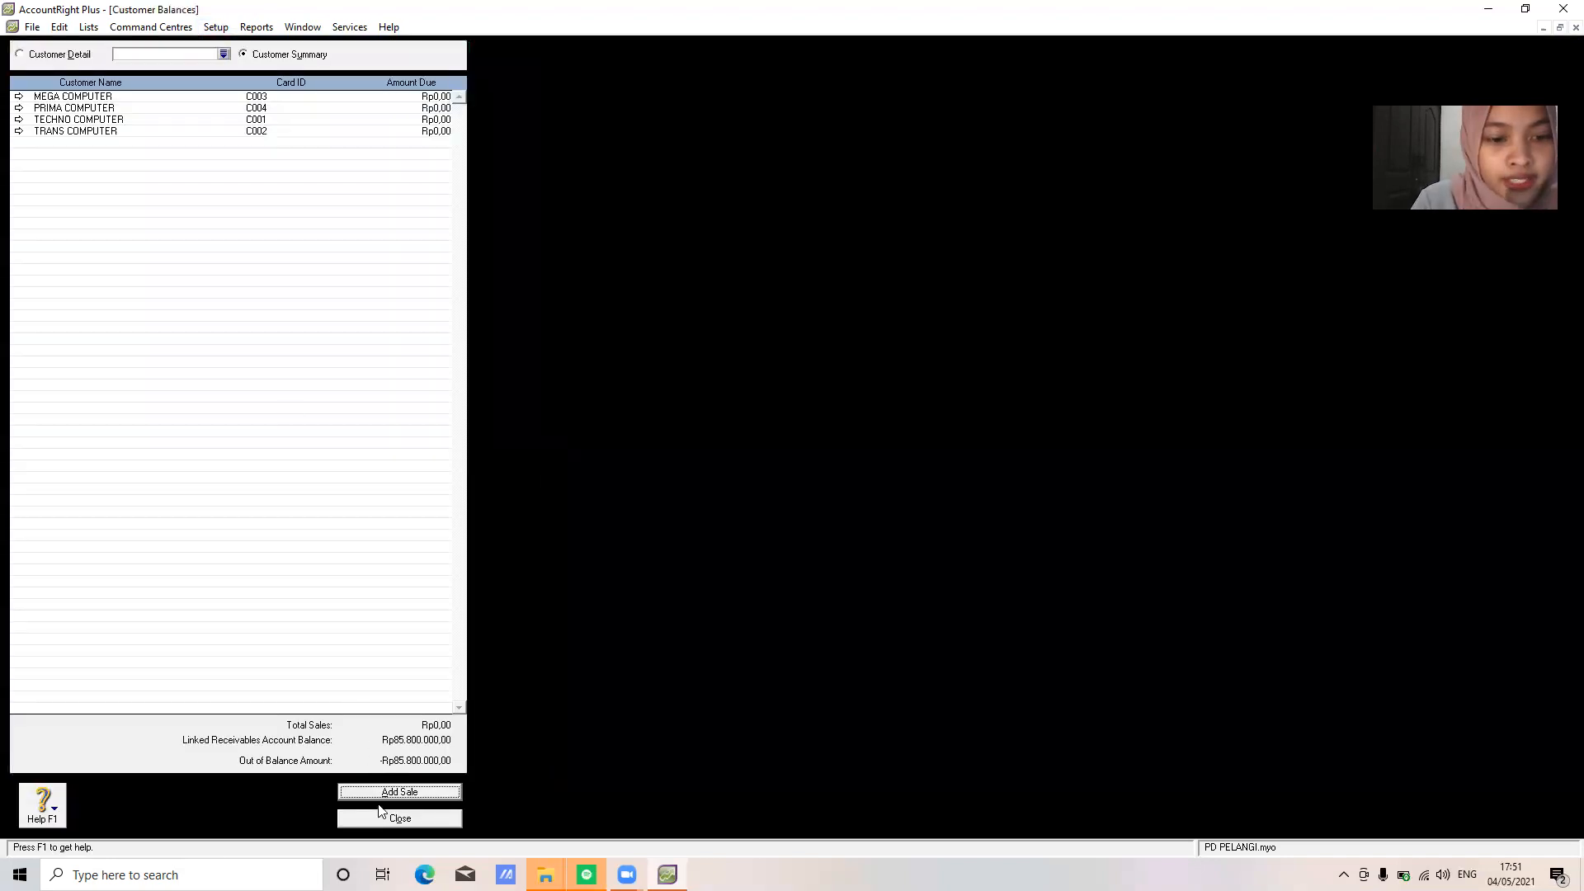
pyautogui.click(389, 793)
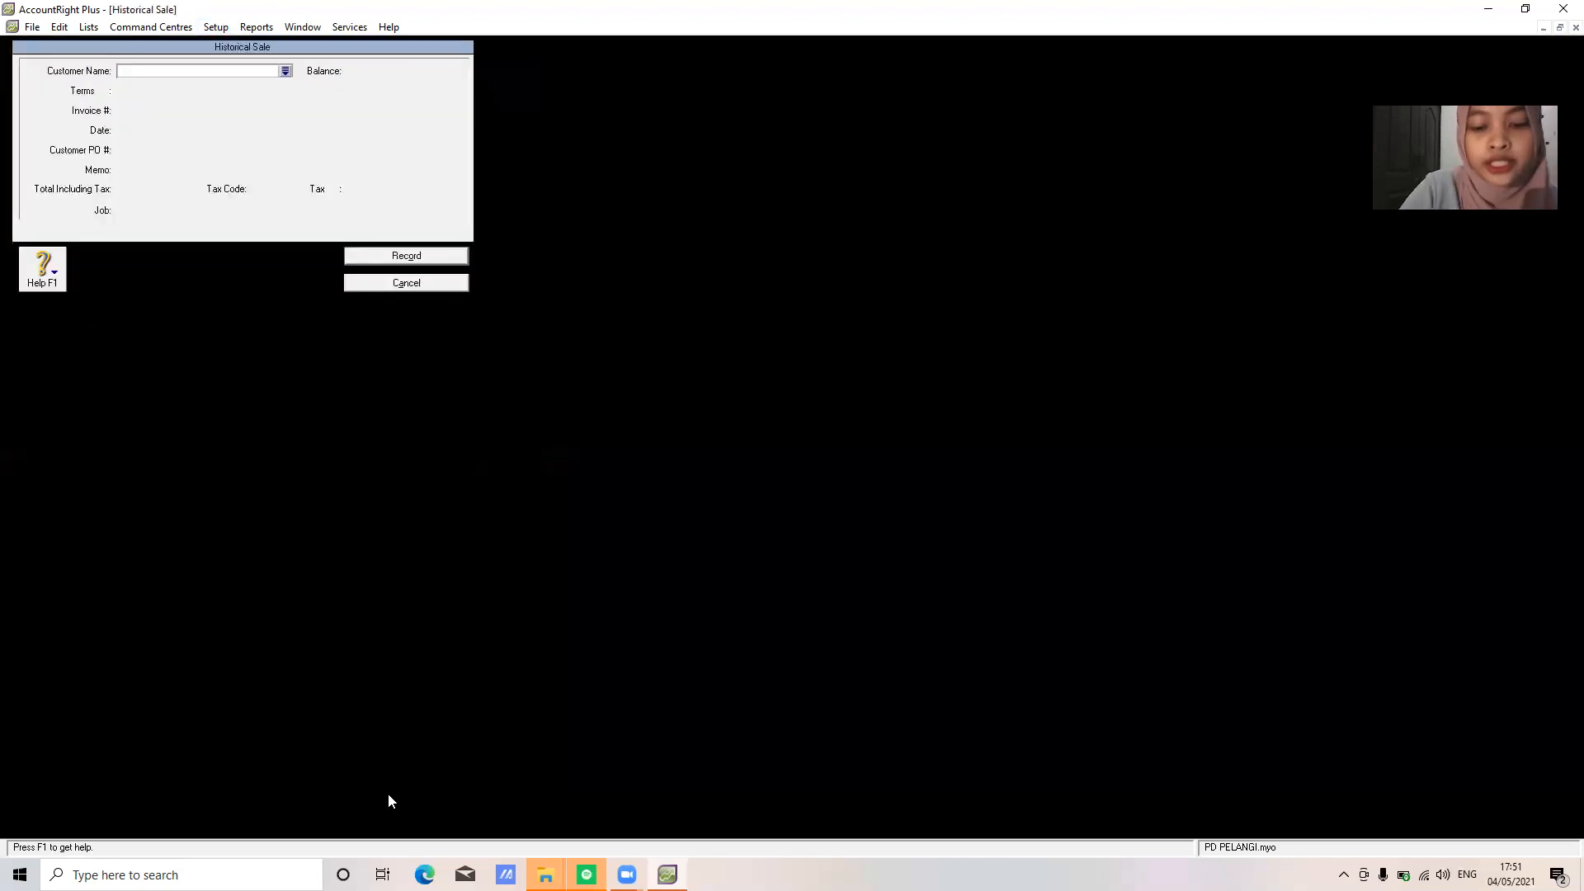
pyautogui.write('t')
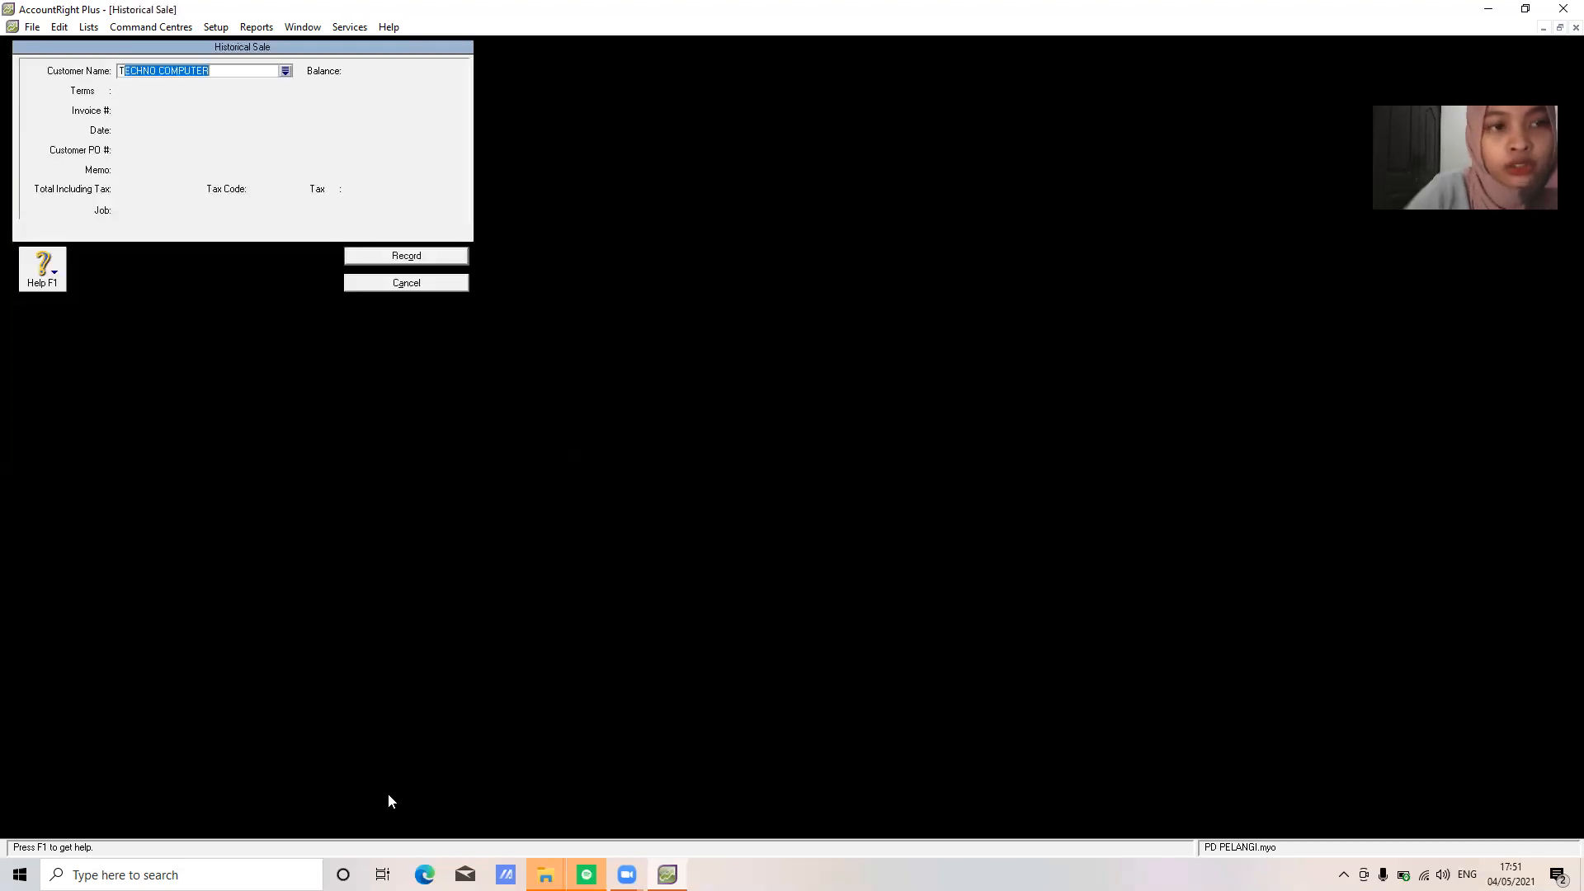
pyautogui.press('Tab')
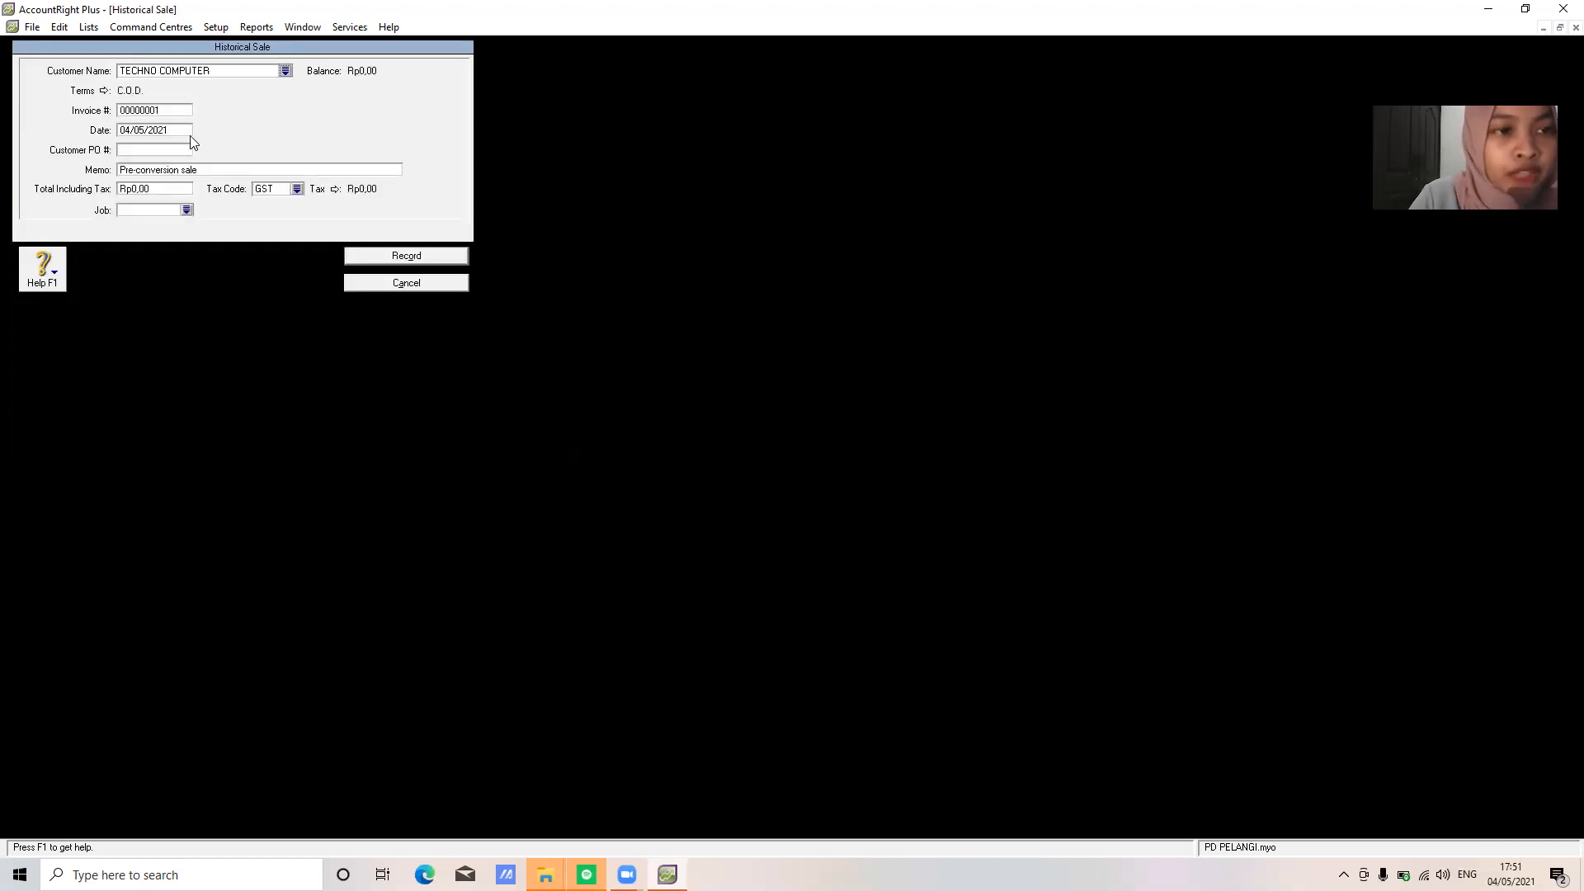
# Enter invoice F-11/12, date 25/11/2020, memo SALDO AWAL PIUTANG DAGANG and total 34100000
pyautogui.click(175, 116)
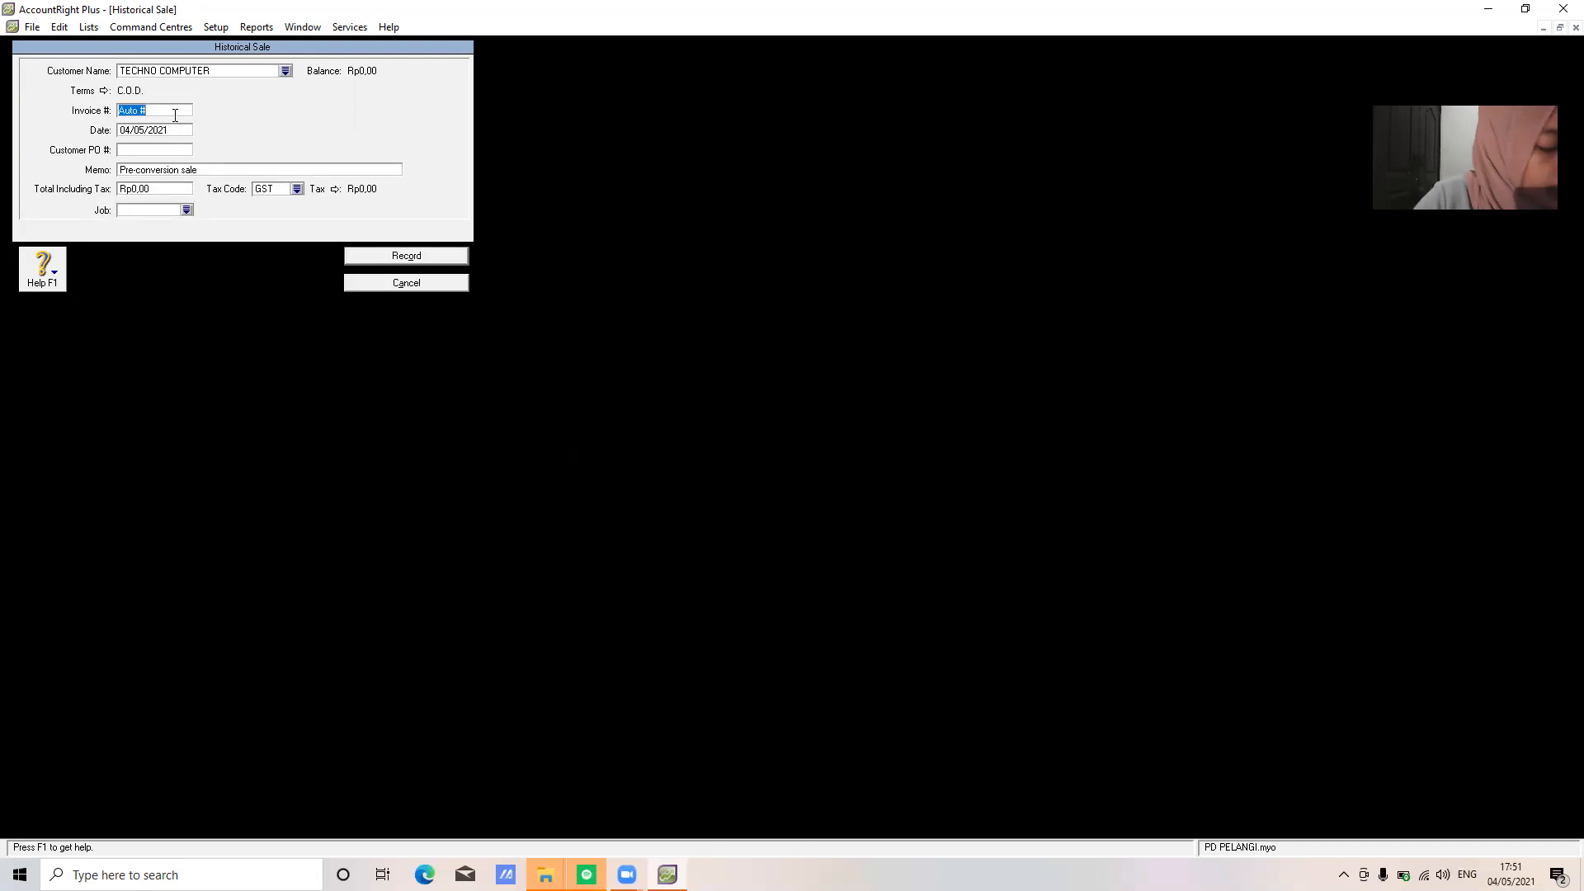
pyautogui.write('F-11/12')
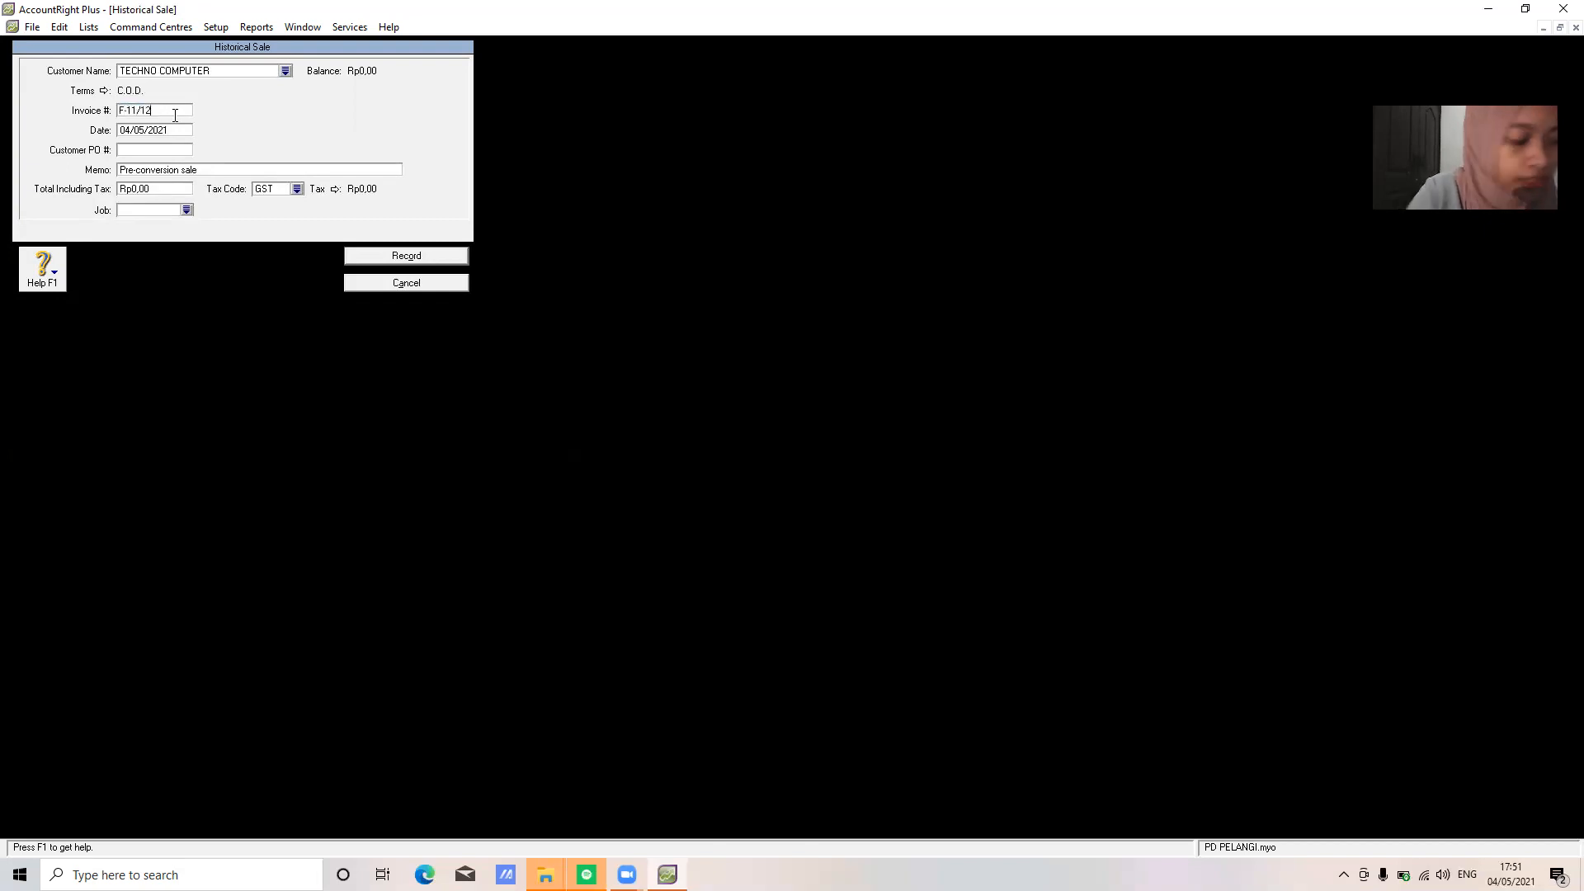
pyautogui.press('Tab')
pyautogui.write('25')
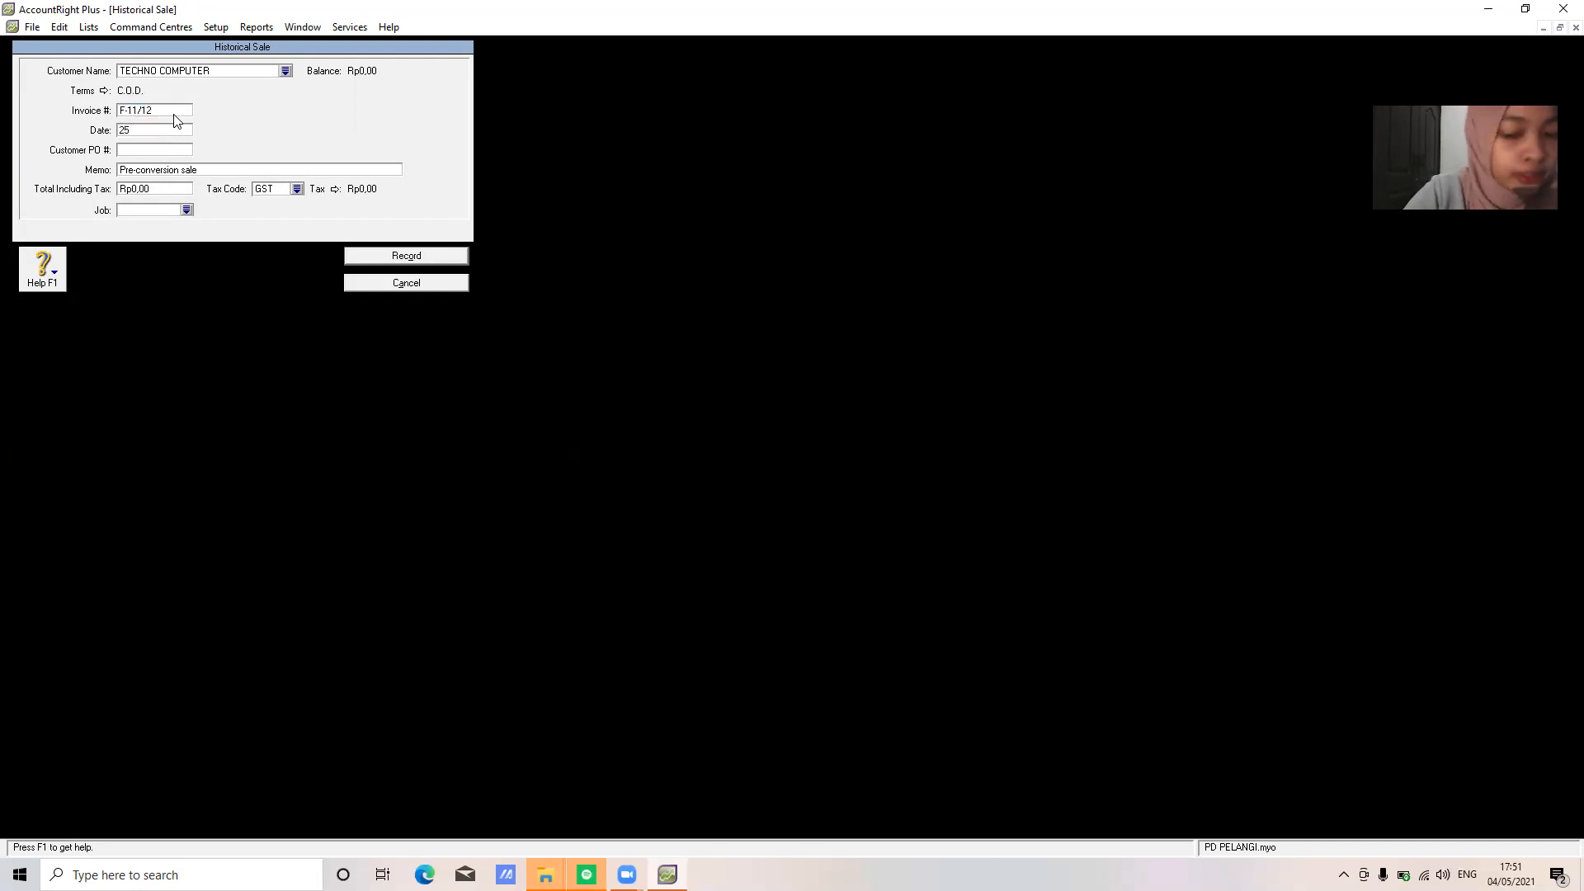
pyautogui.write('/11/2020')
pyautogui.press('Tab')
pyautogui.press('Tab')
pyautogui.write('SALDO')
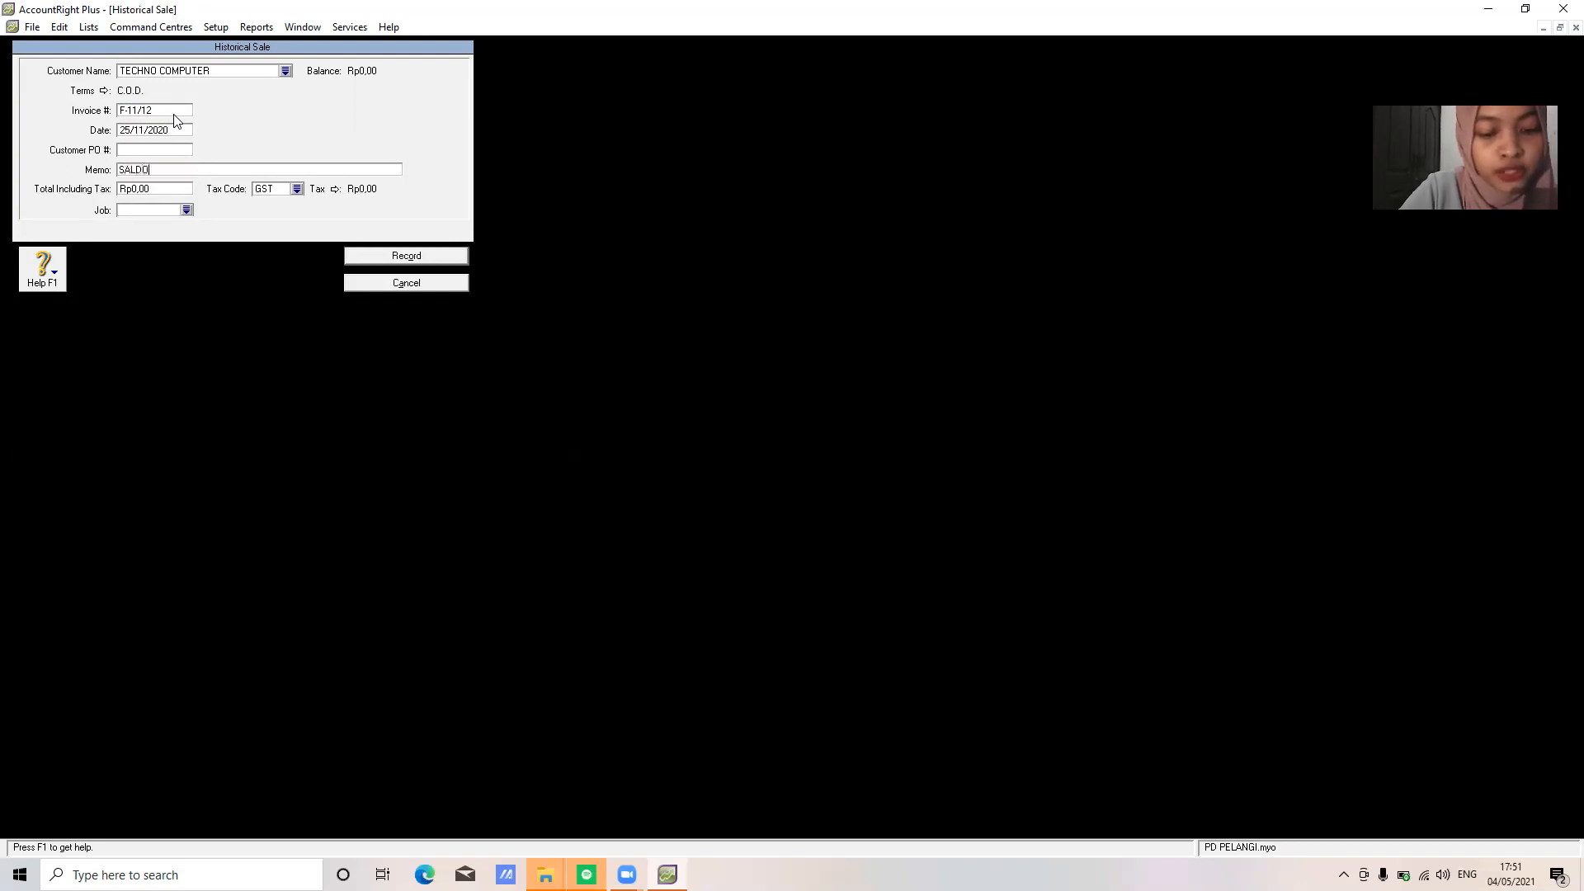
pyautogui.write(' AWAL PIUTANG DAGANG')
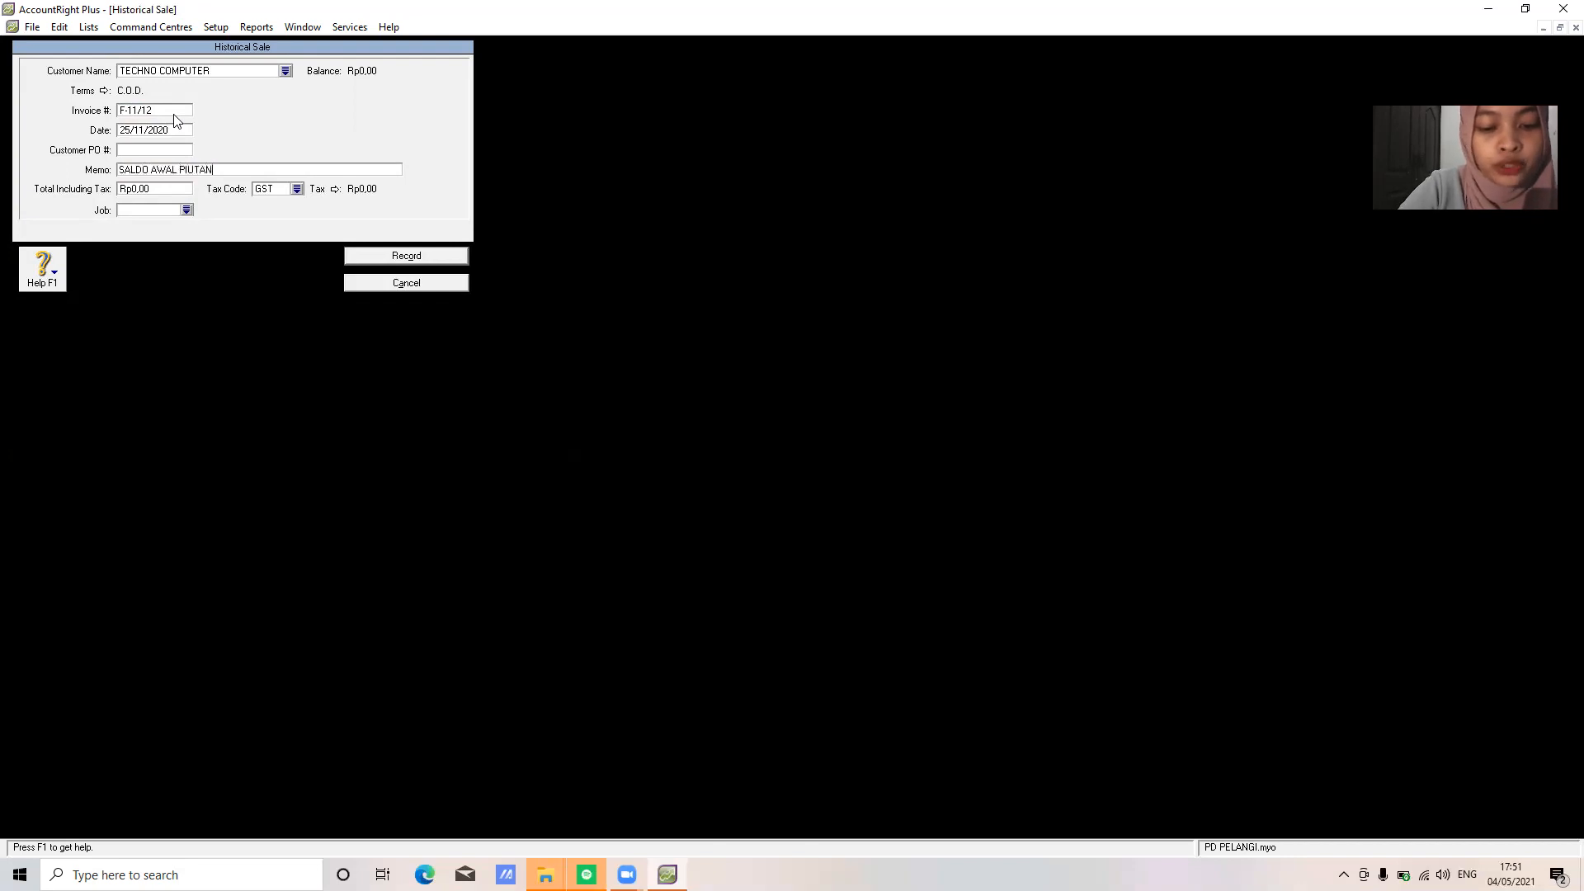
pyautogui.press('Tab')
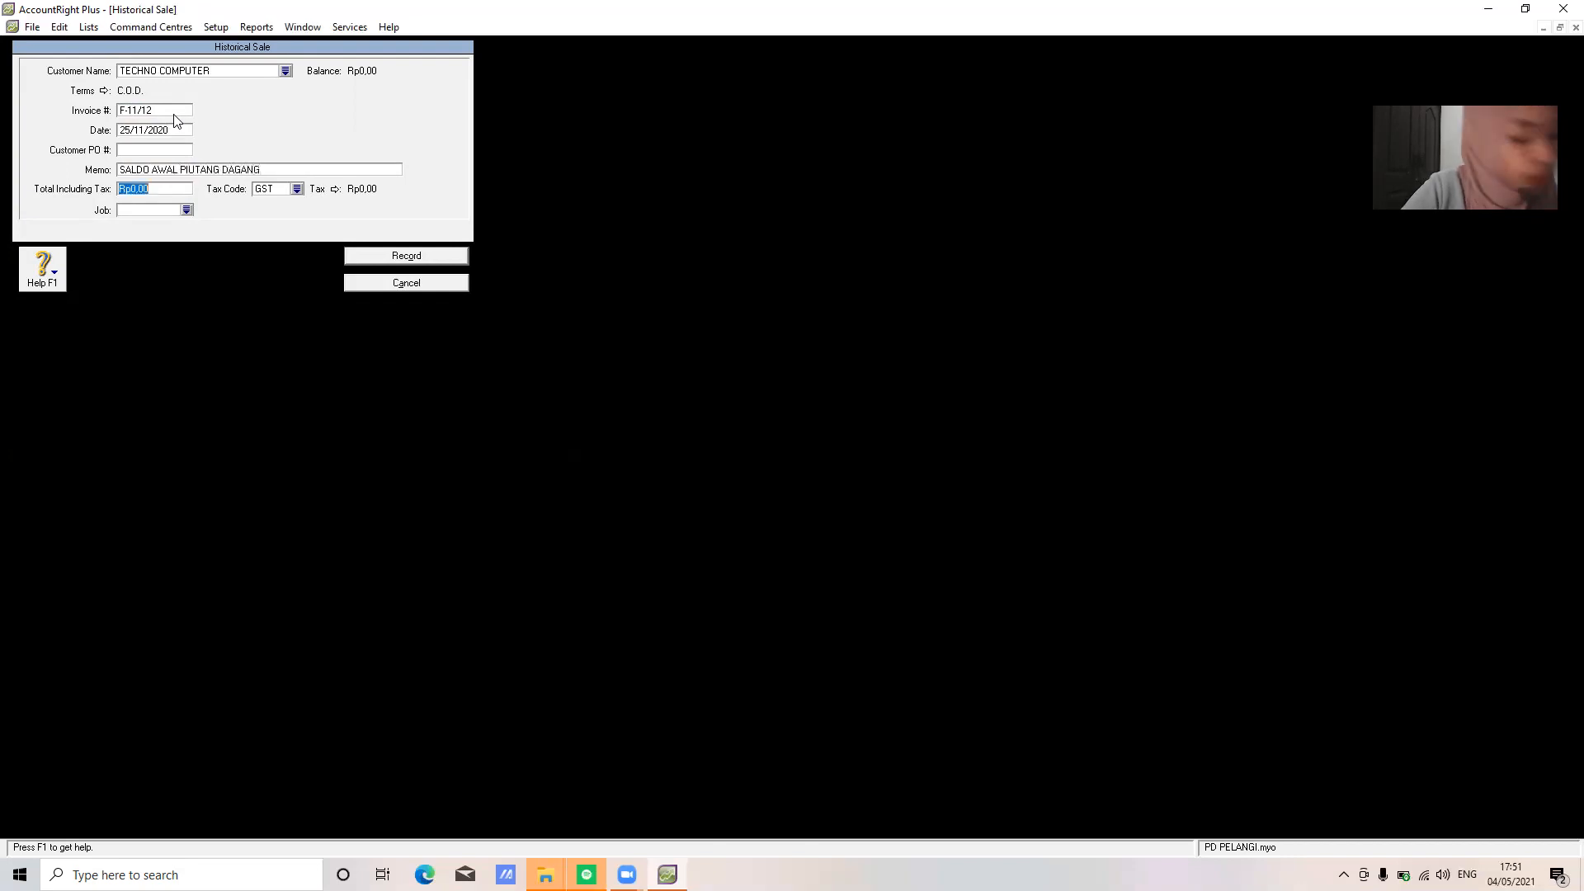
pyautogui.write('341')
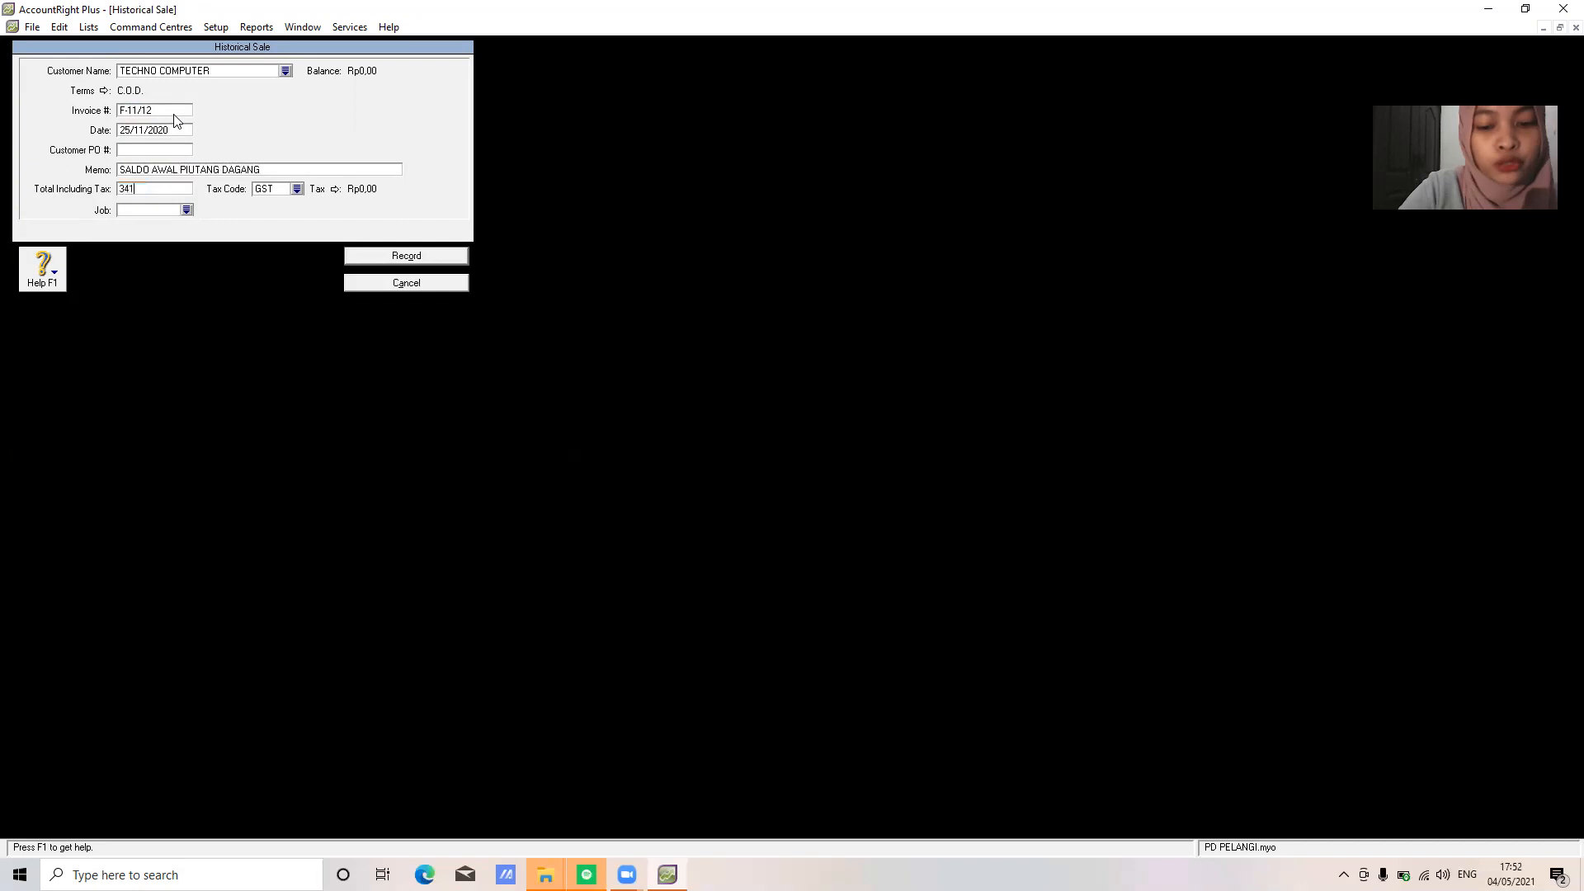
pyautogui.write('00000')
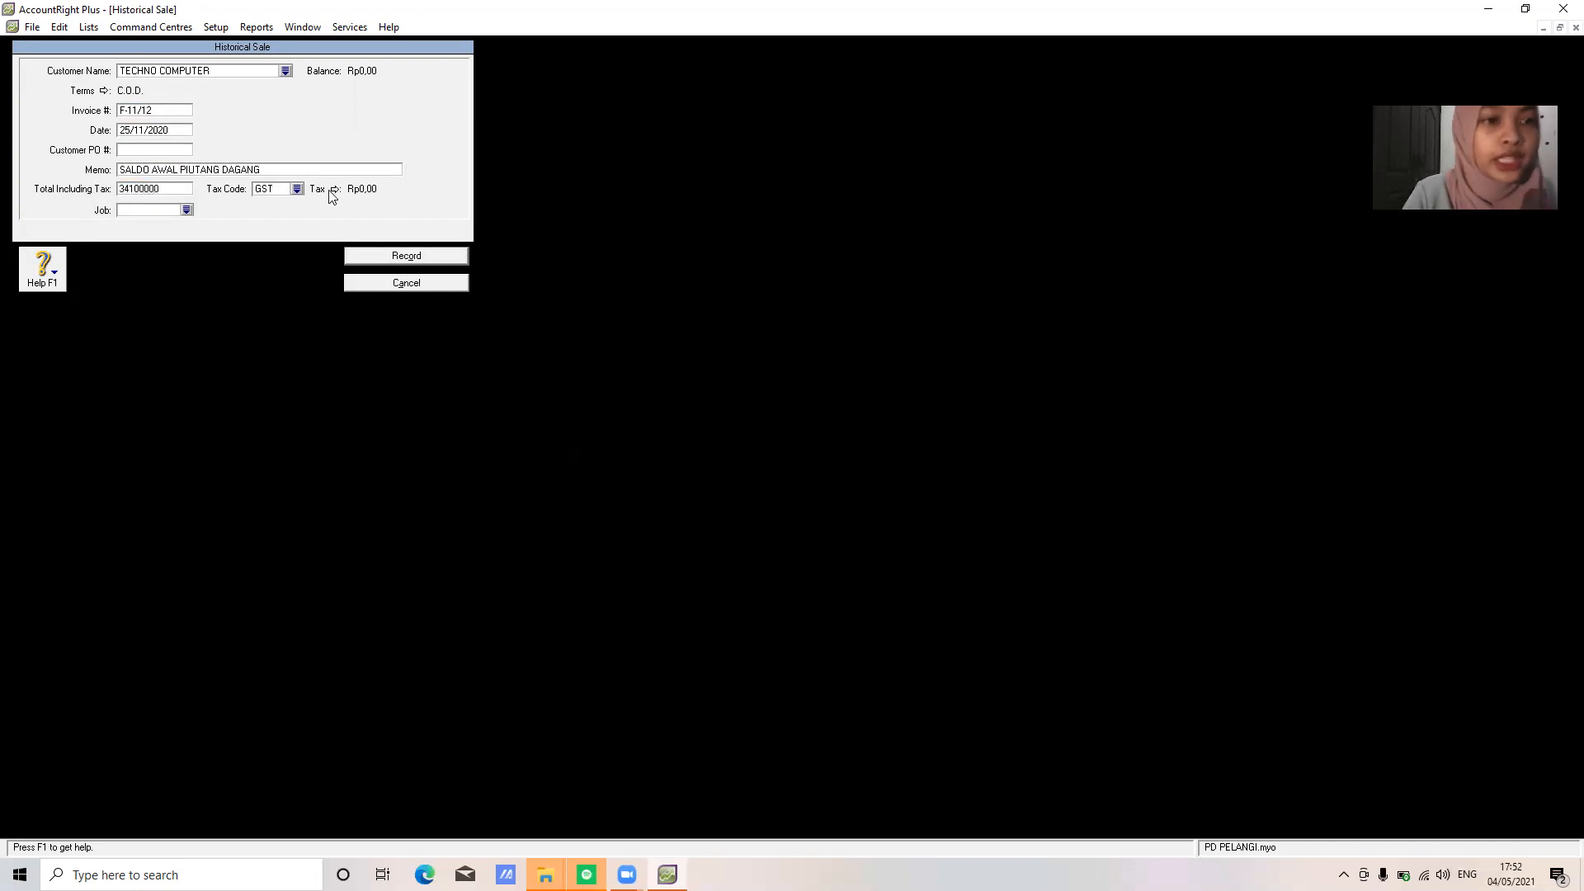
# Set tax code N-T and record the sale, dismissing the cash-basis notice
pyautogui.click(298, 190)
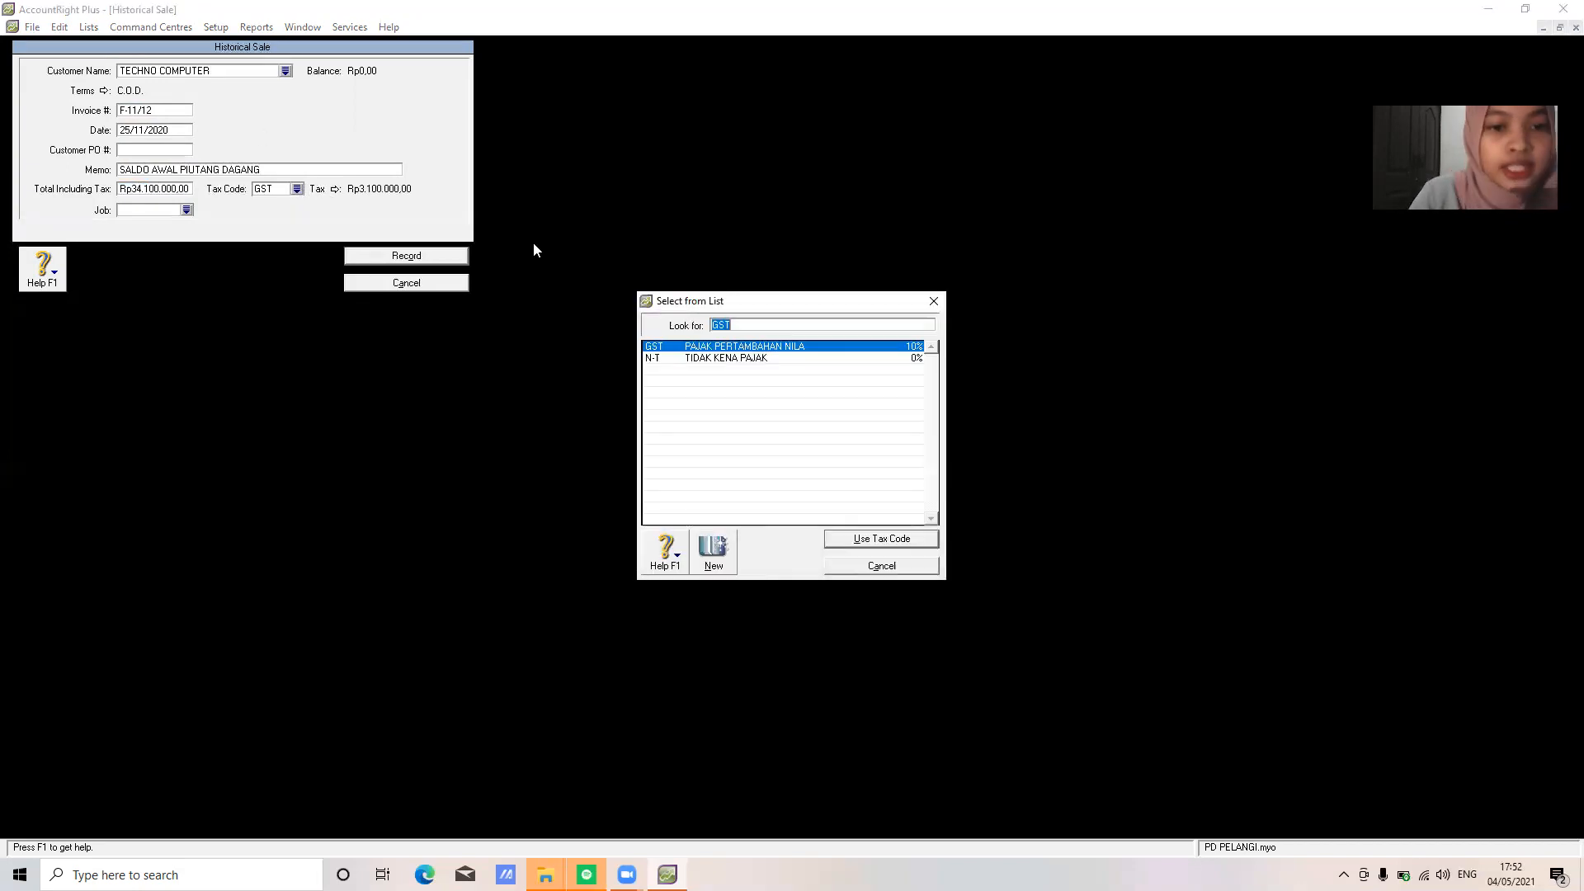
pyautogui.click(740, 361)
pyautogui.click(874, 540)
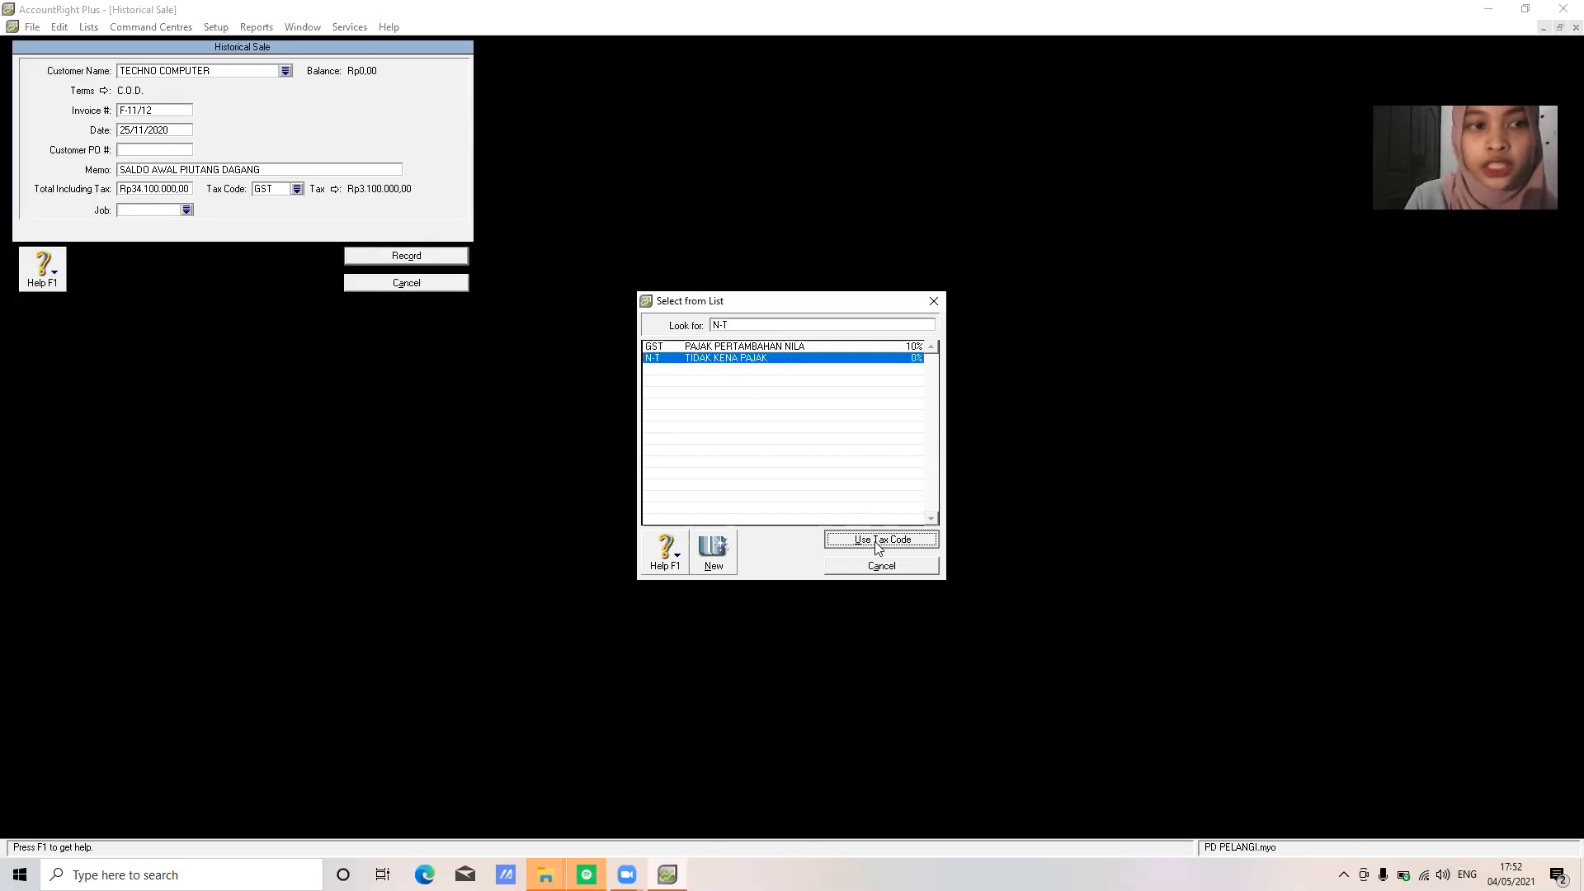
pyautogui.click(396, 257)
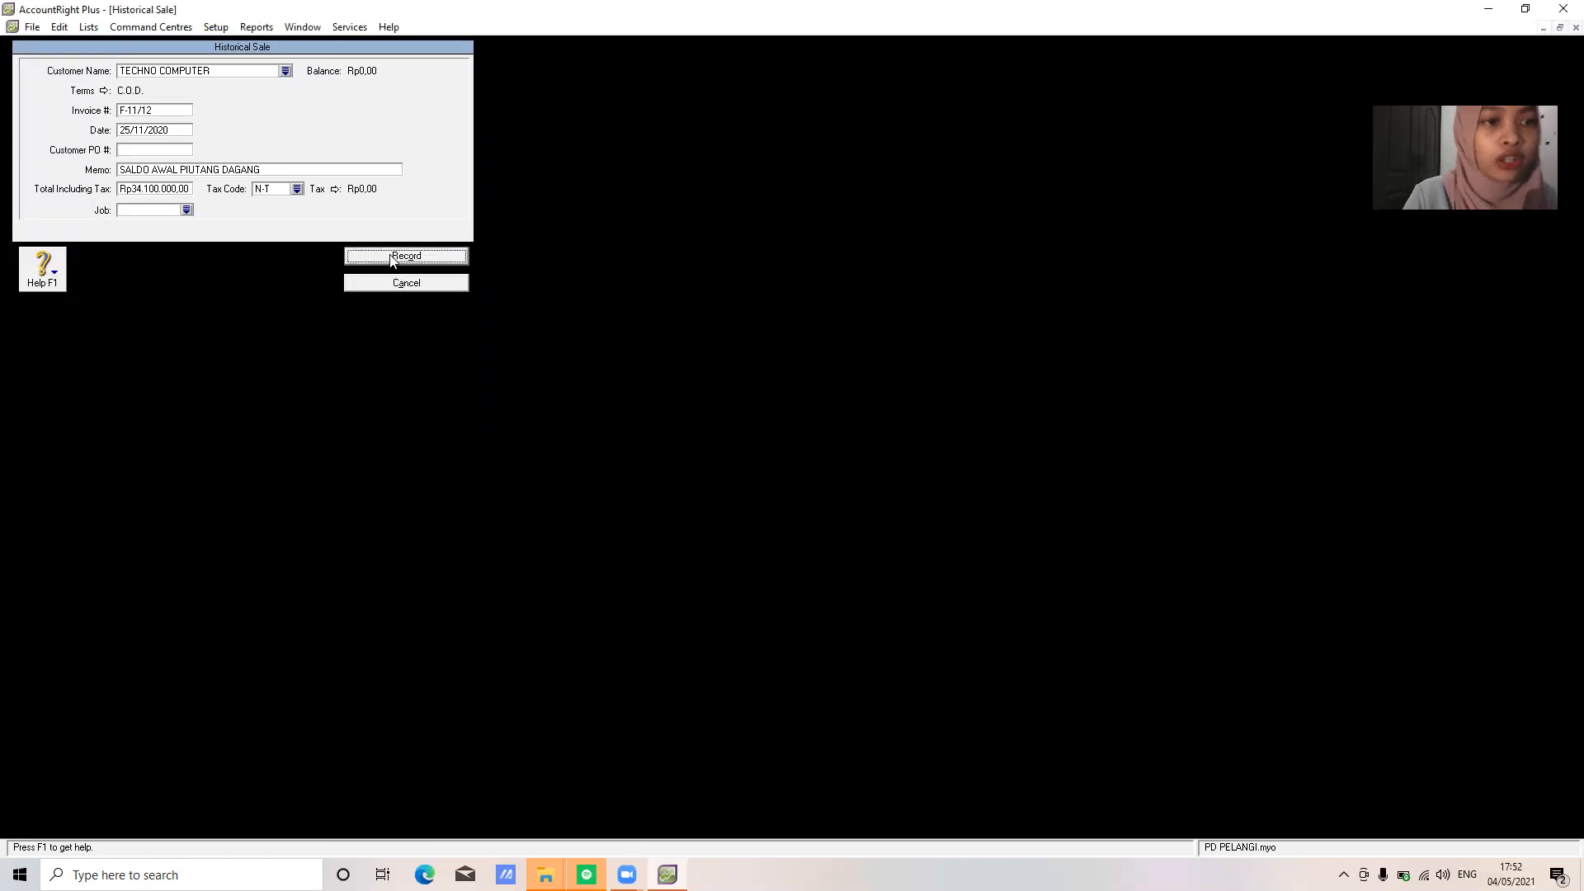
pyautogui.click(793, 492)
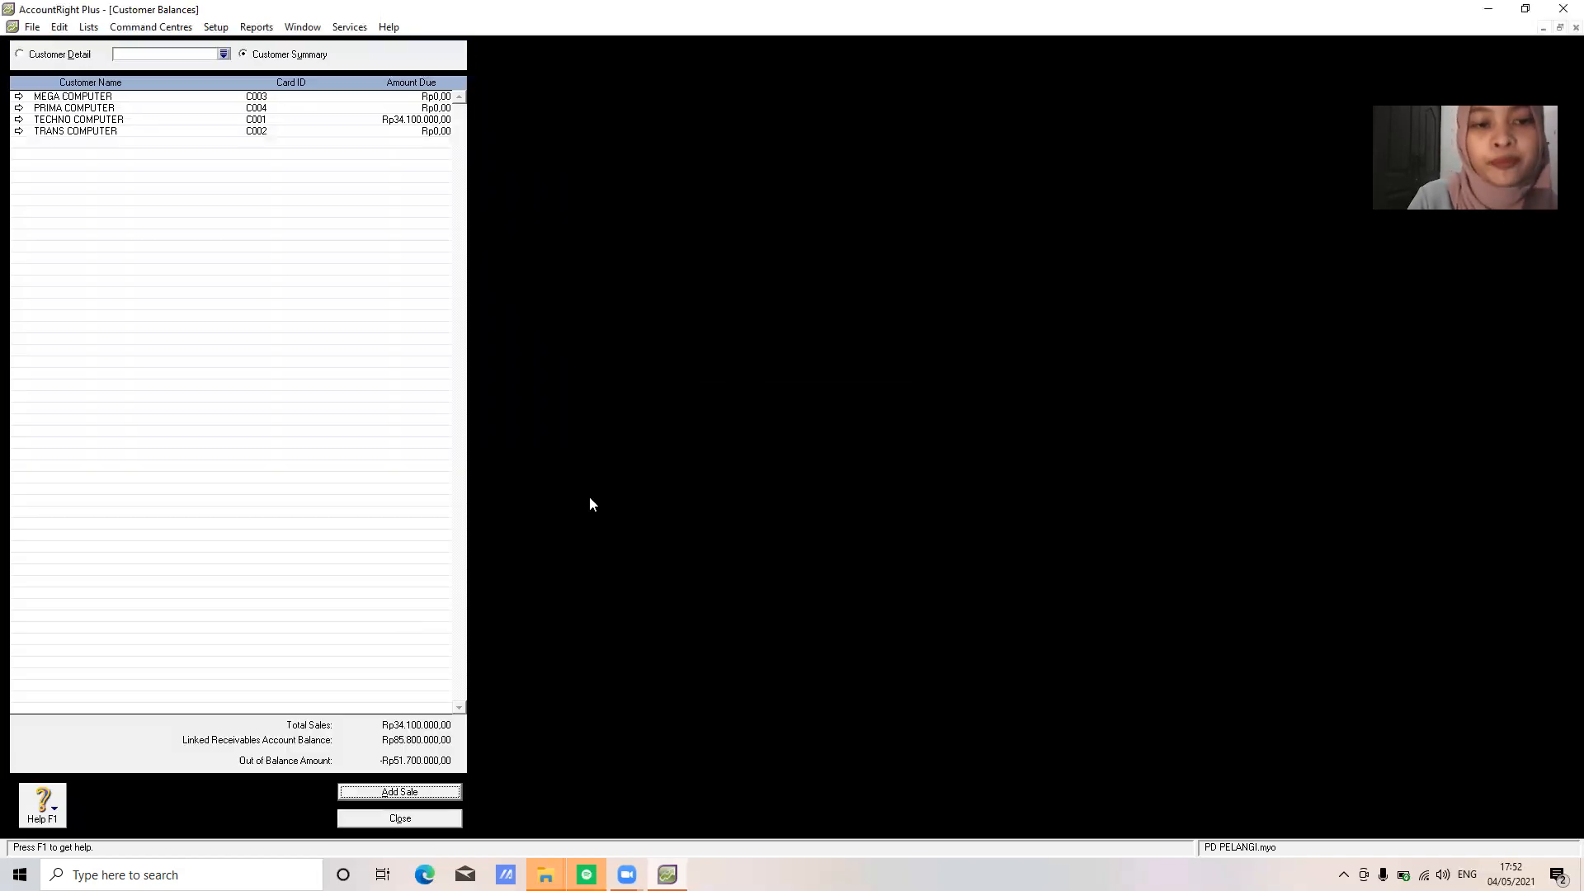
# Enter a TRANS COMPUTER historical sale: invoice F-11/25, date 29/11/2020, memo SALDO AWAL PIUTANG DAGANG, total 28600000
pyautogui.click(399, 792)
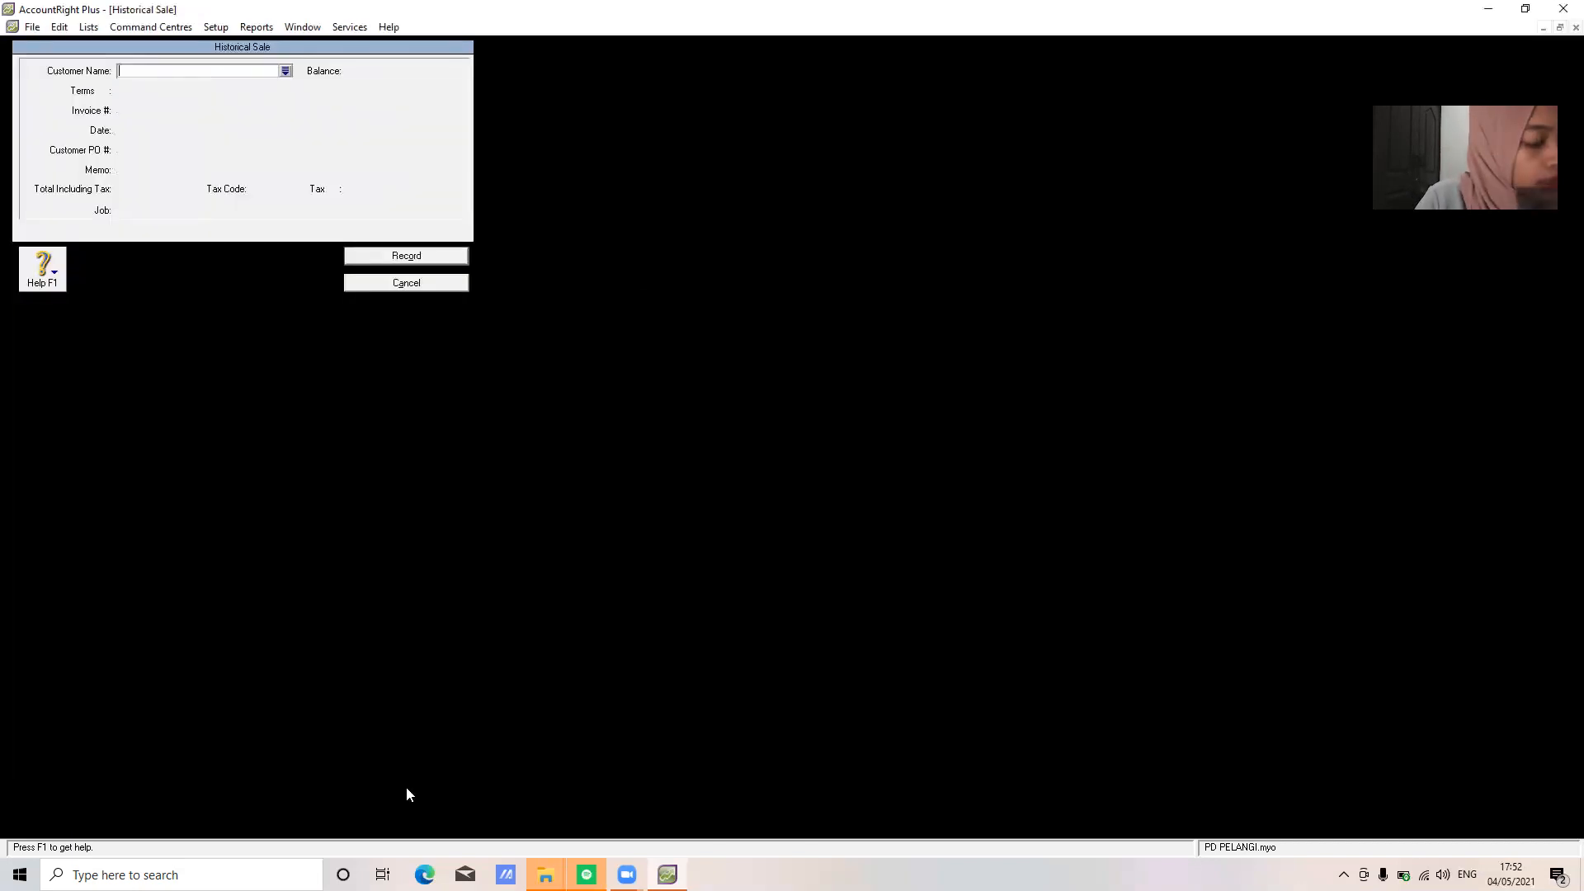
pyautogui.write('TRANS COMPUTER')
pyautogui.press('Tab')
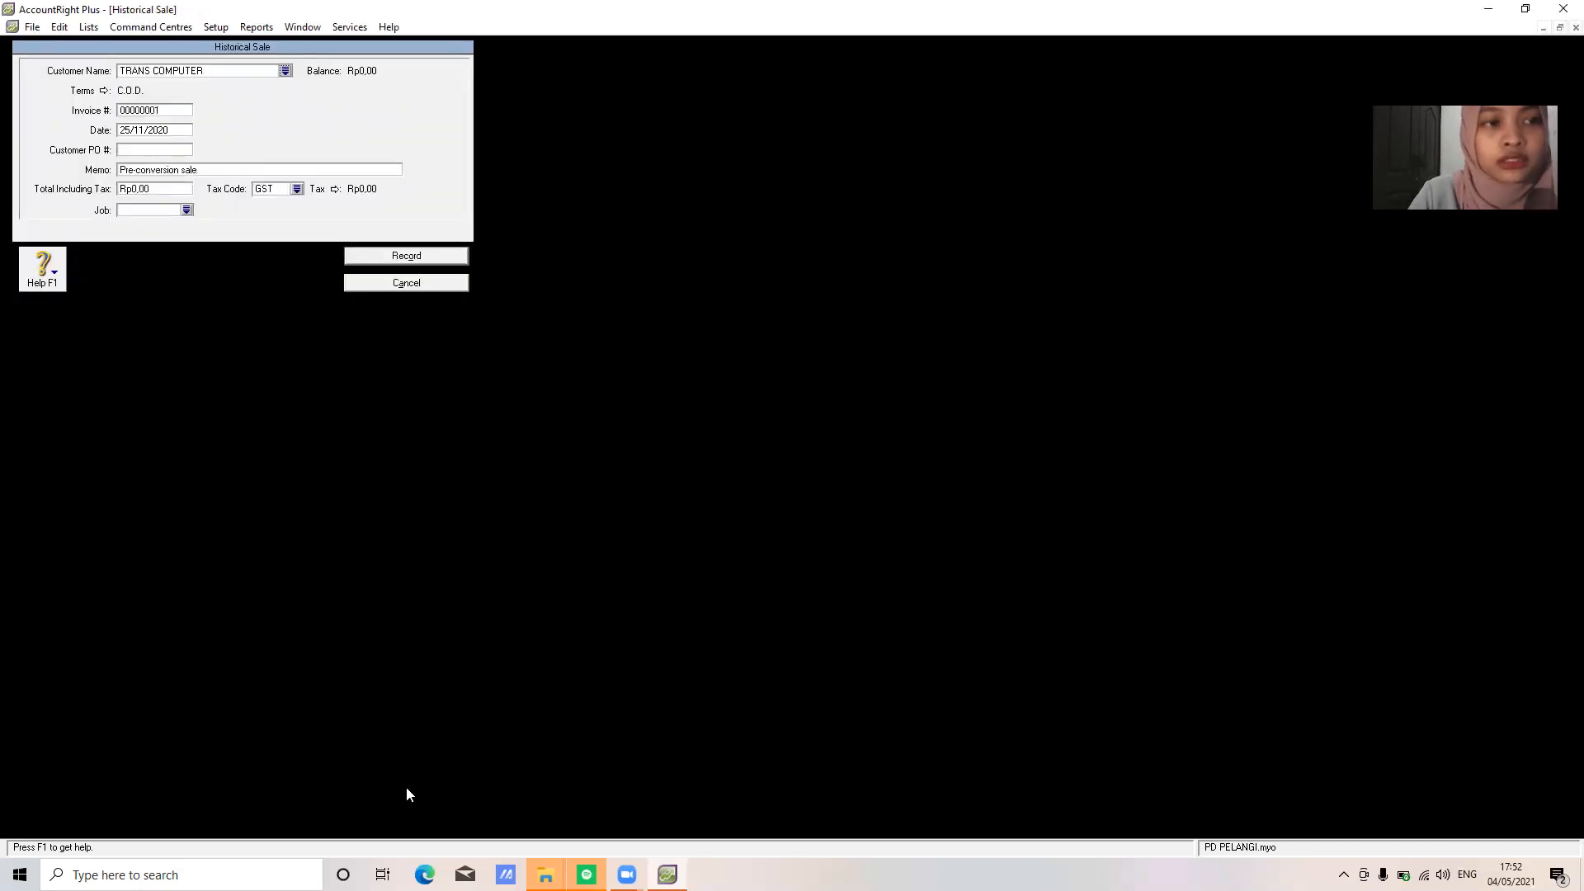
pyautogui.click(160, 110)
pyautogui.write('F')
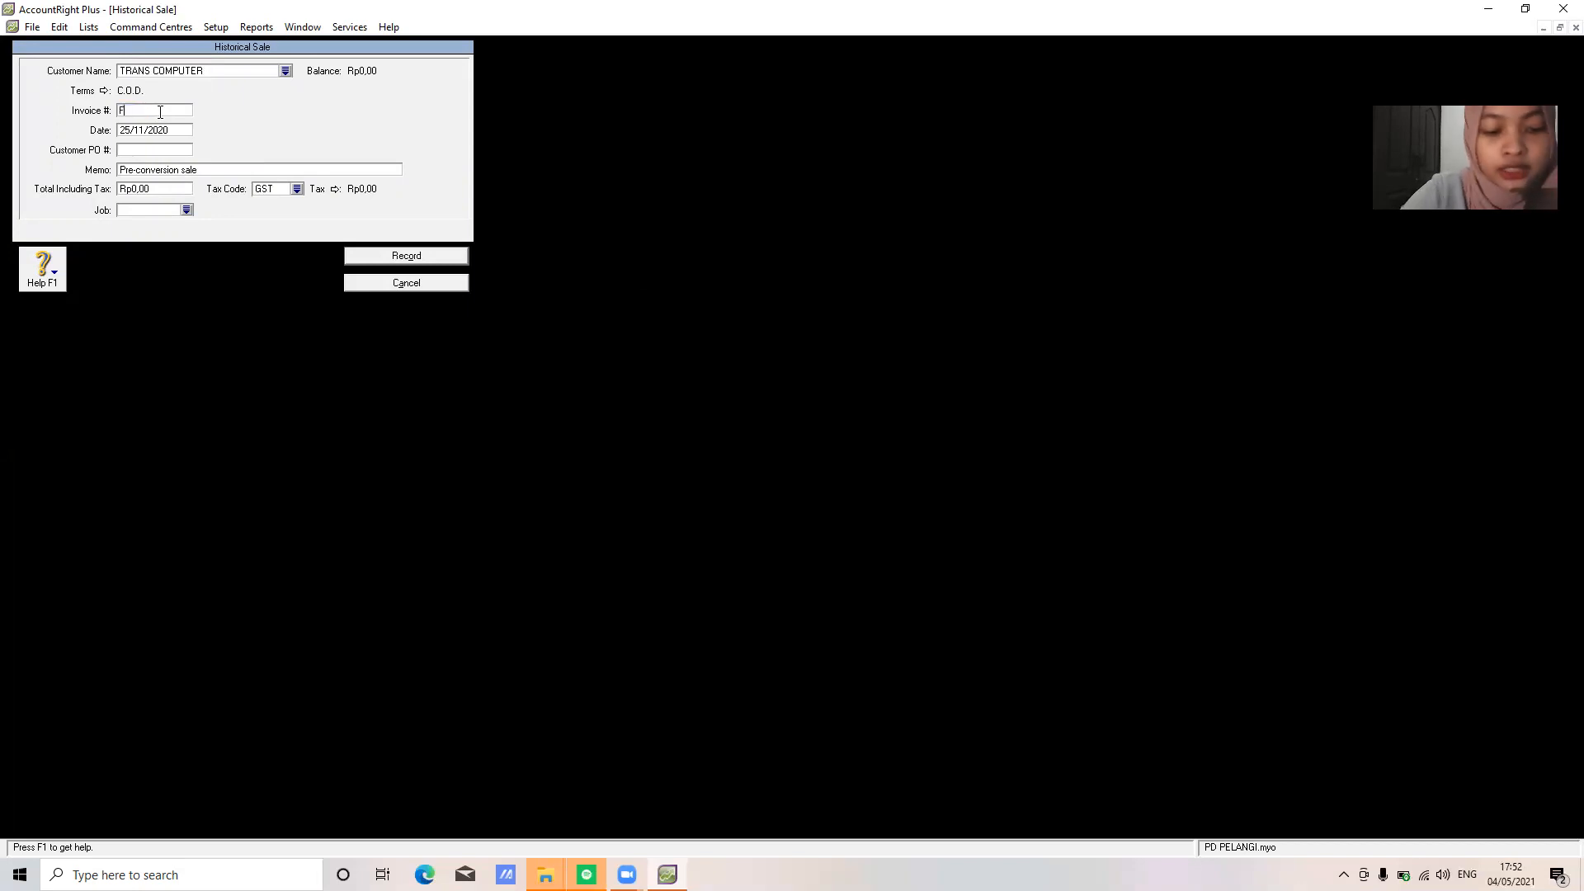
pyautogui.write('-11/25')
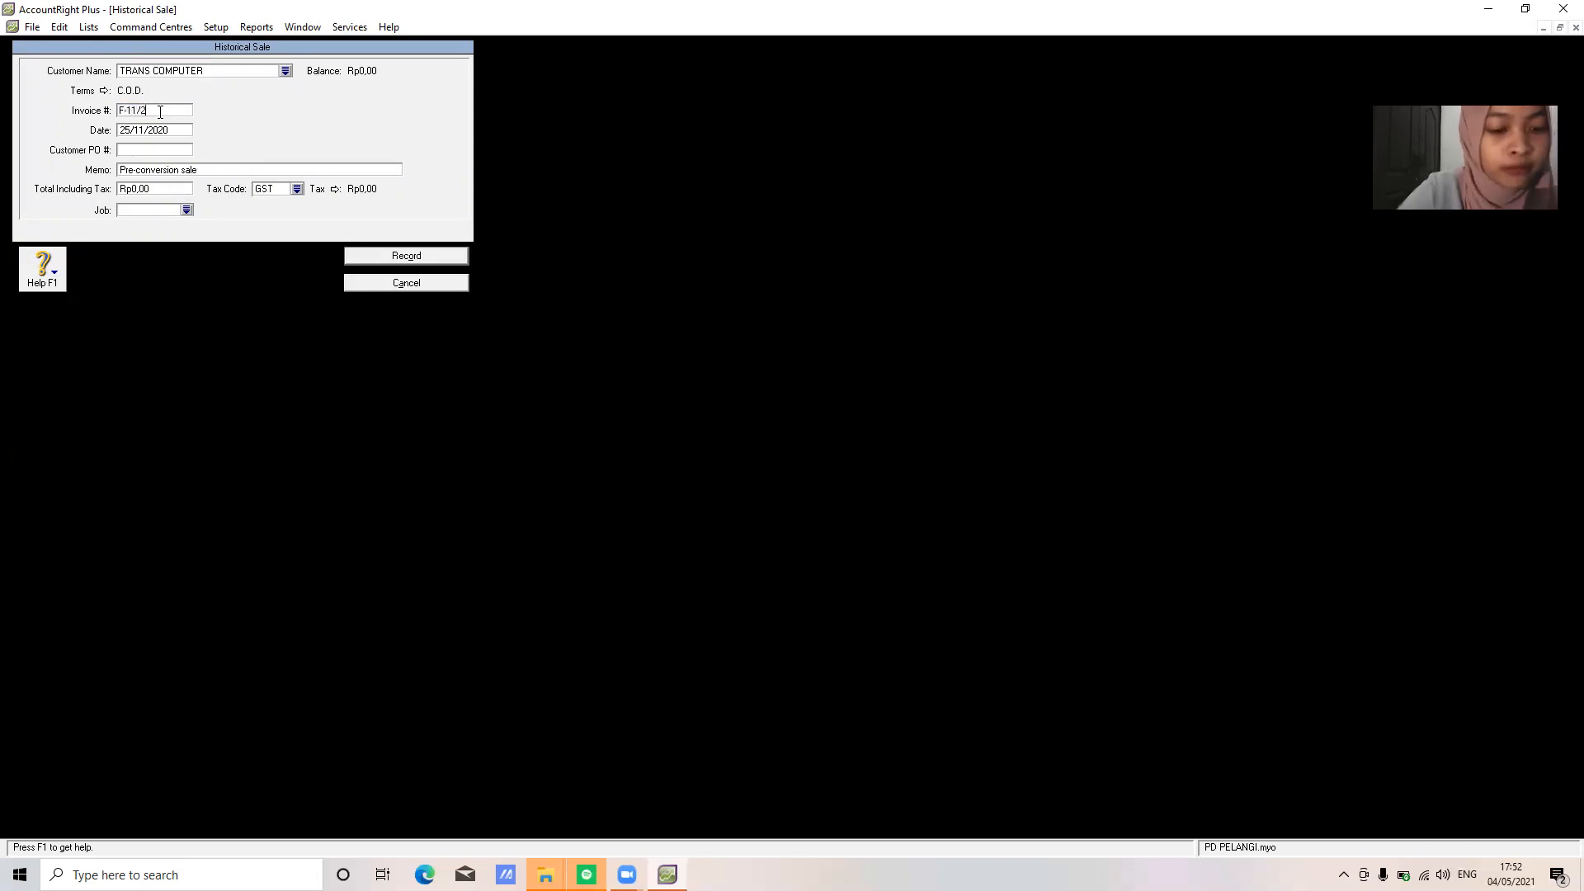
pyautogui.write('2')
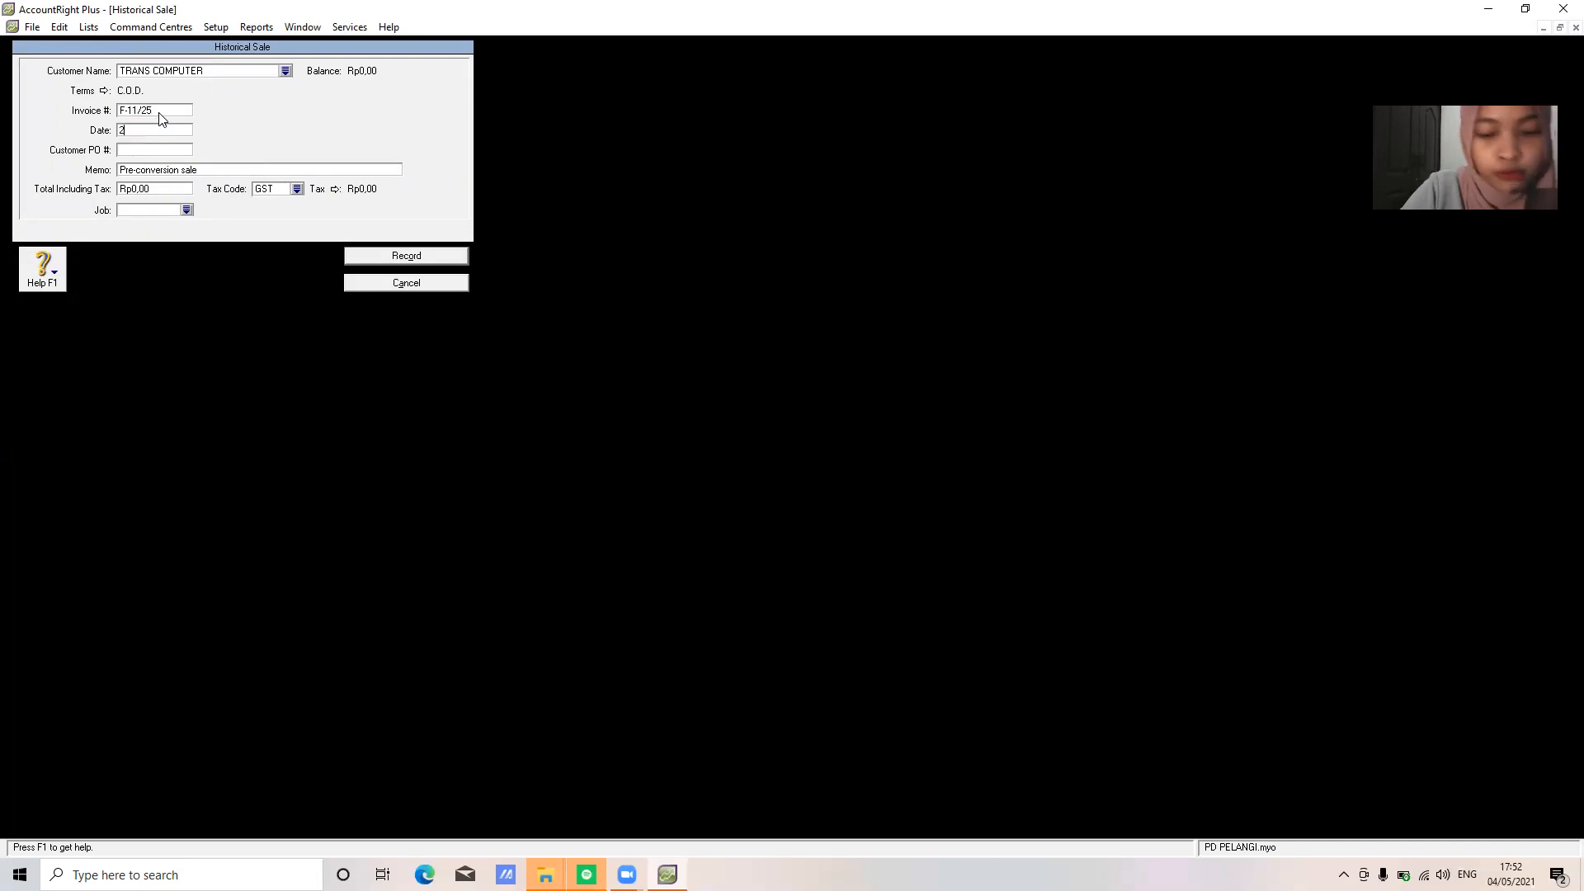
pyautogui.write('9/11')
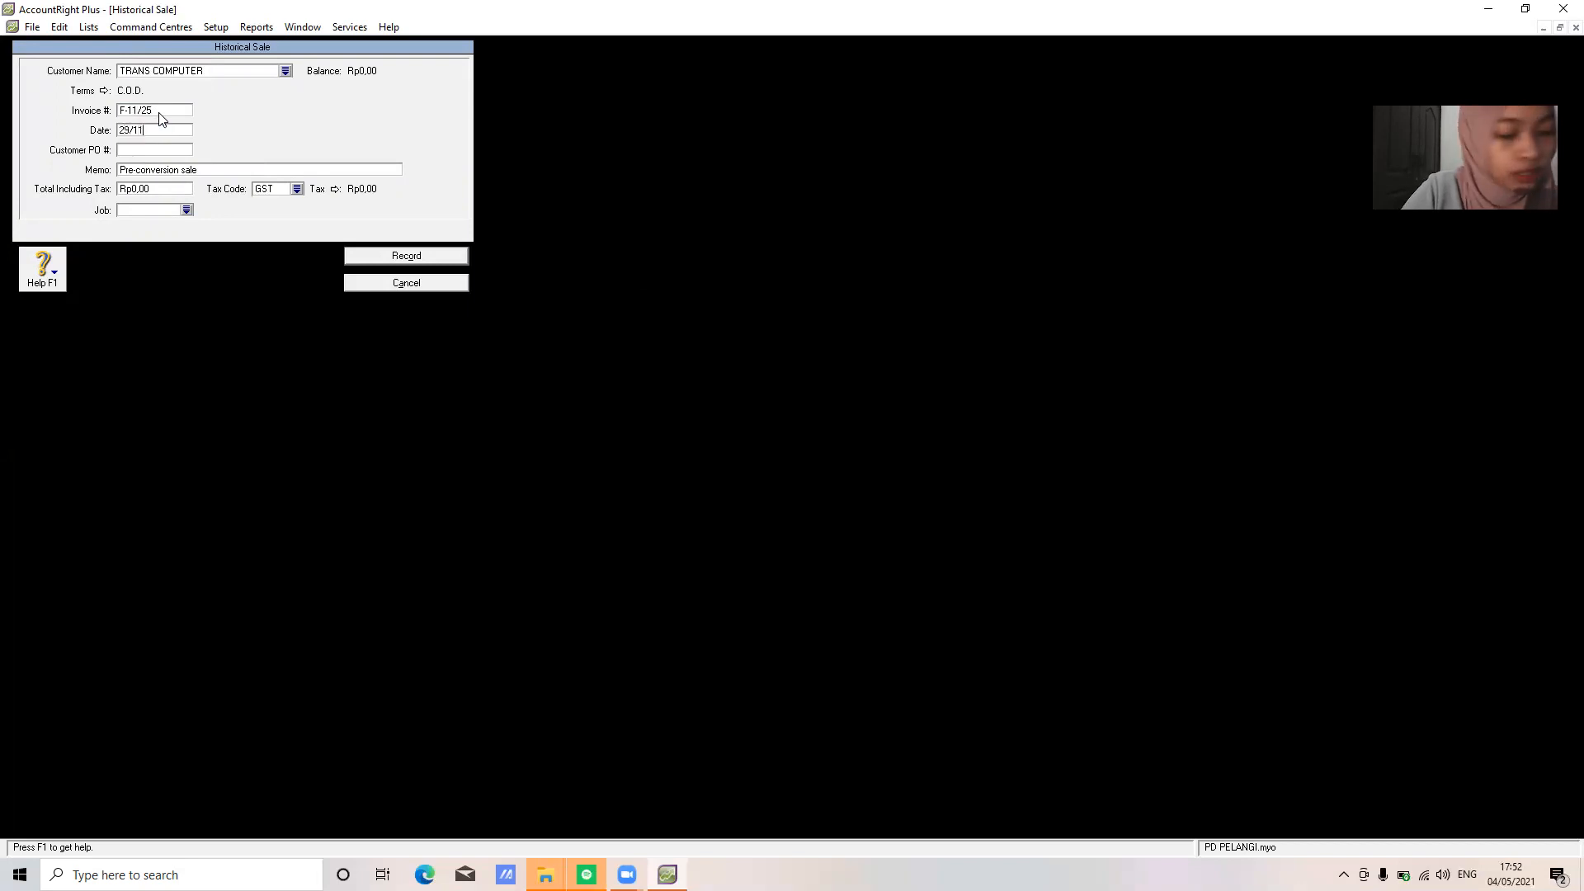
pyautogui.write('/2020')
pyautogui.press('Tab')
pyautogui.press('Tab')
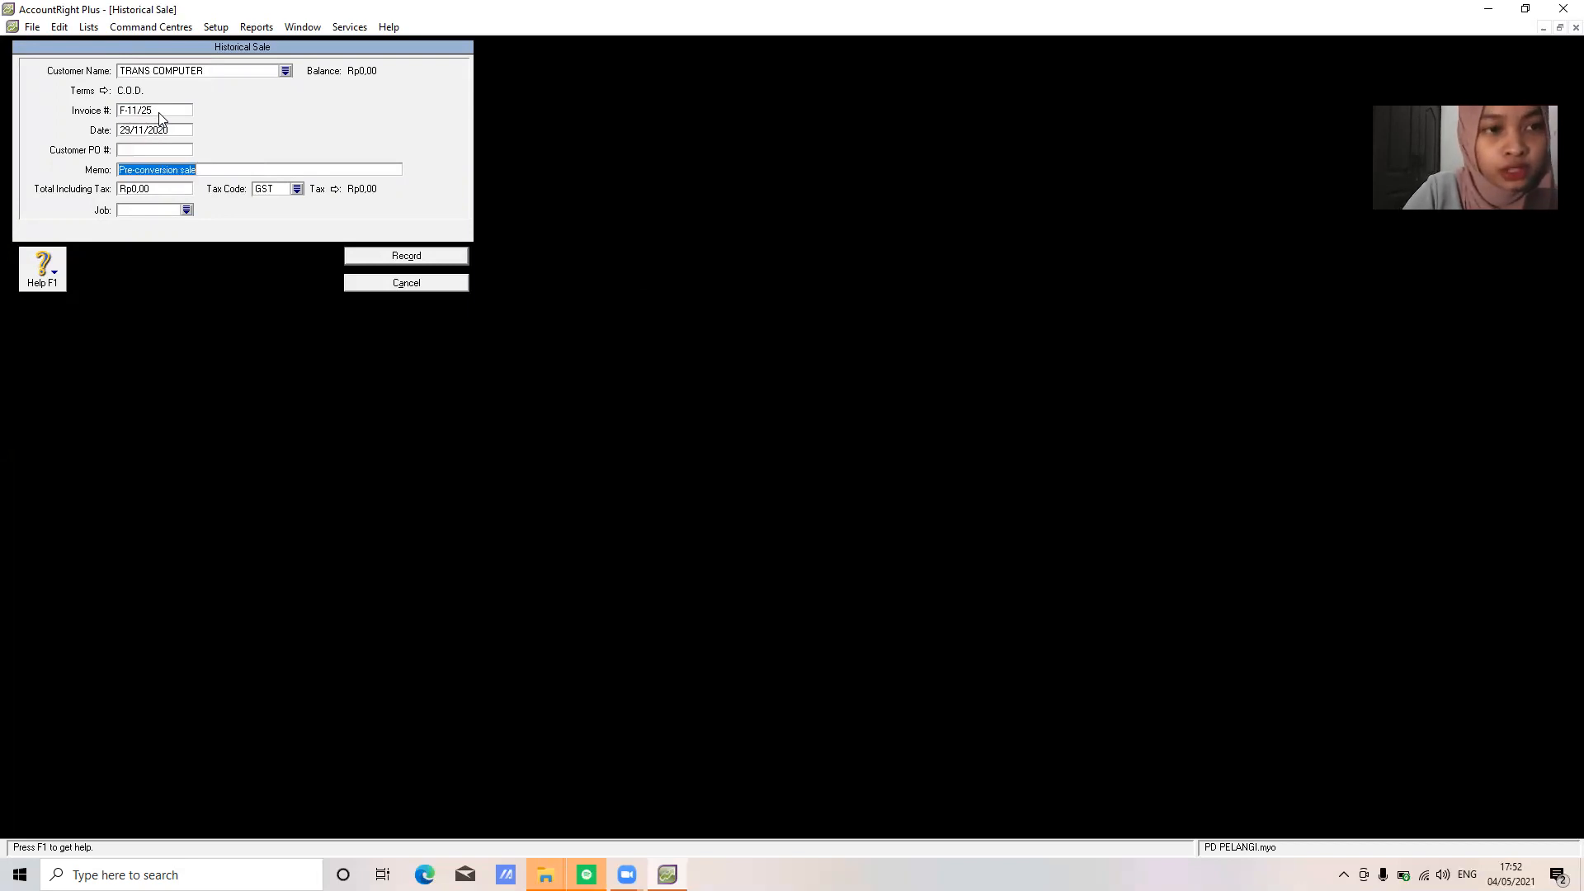
pyautogui.write('SALDO AWAL ')
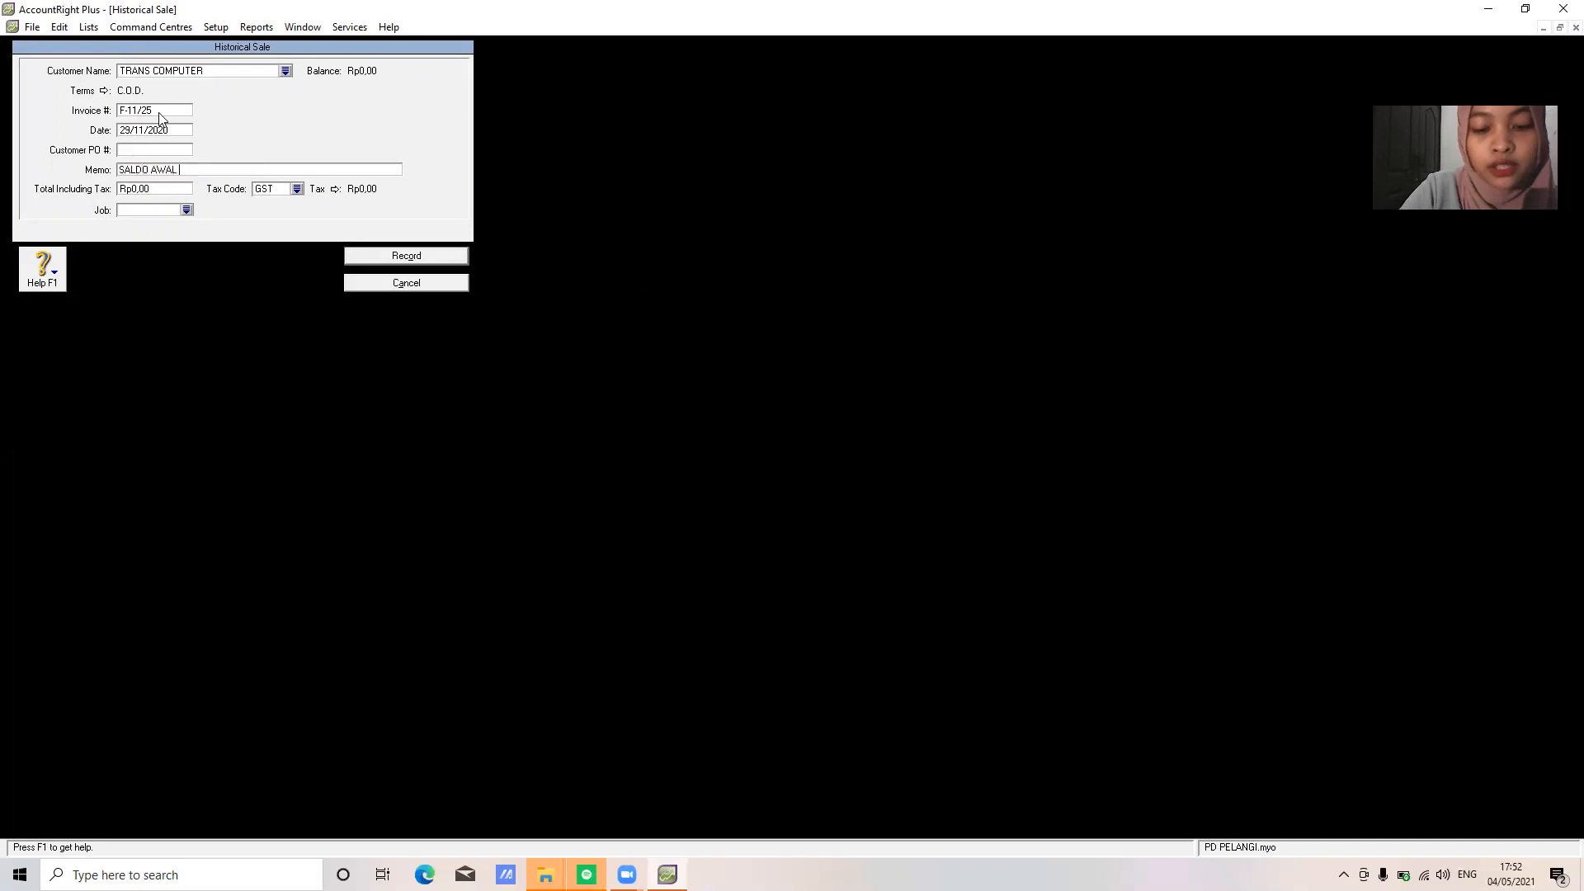
pyautogui.write('PIUTANG DAGANG')
pyautogui.press('Tab')
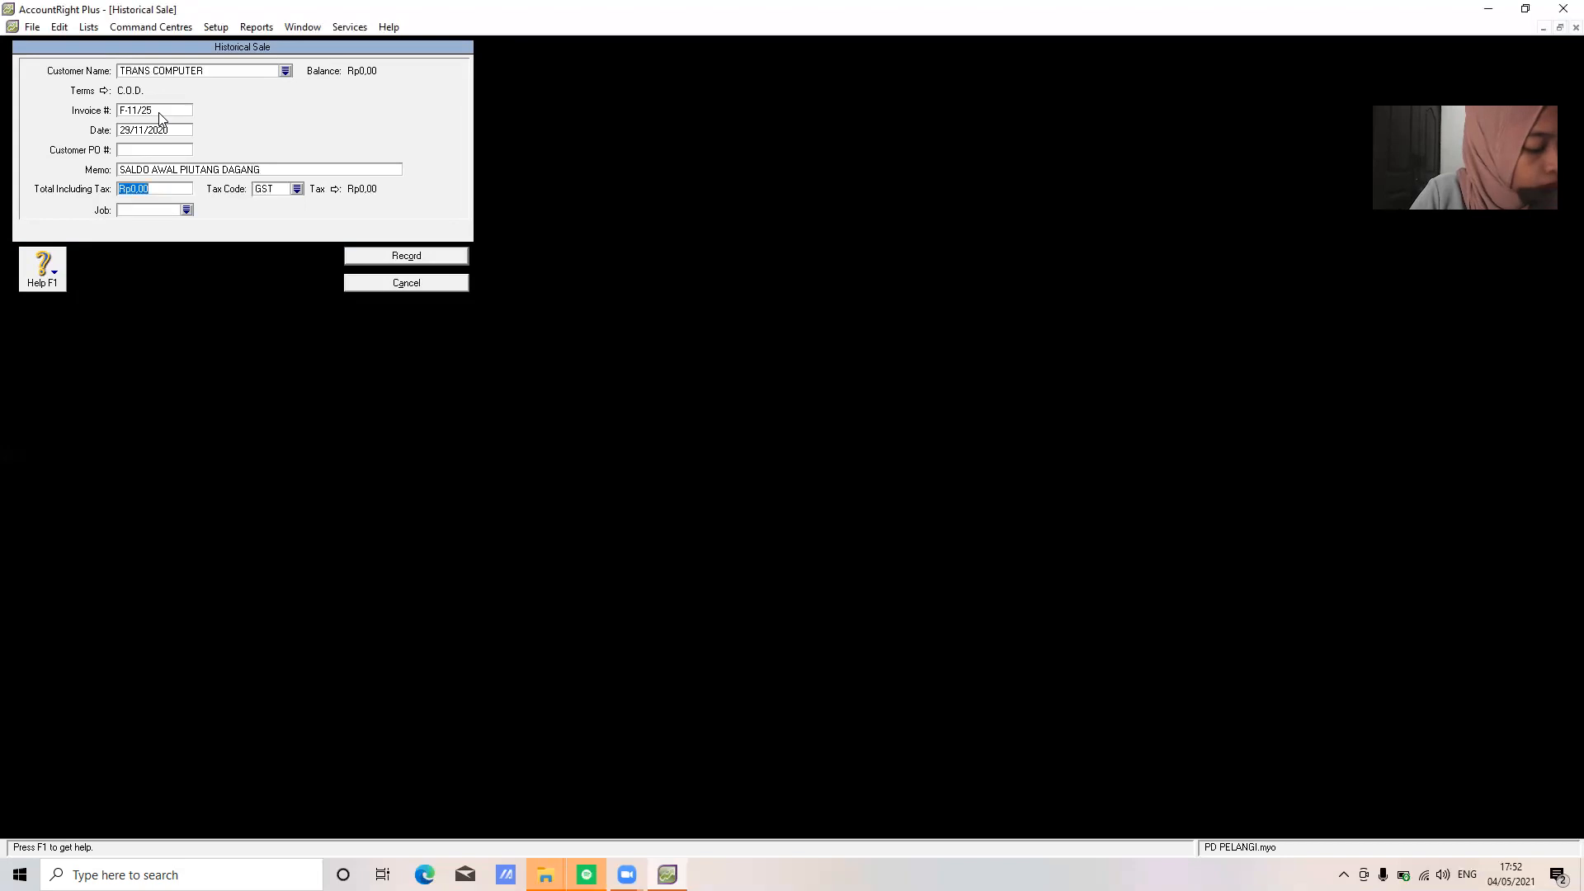
pyautogui.write('286')
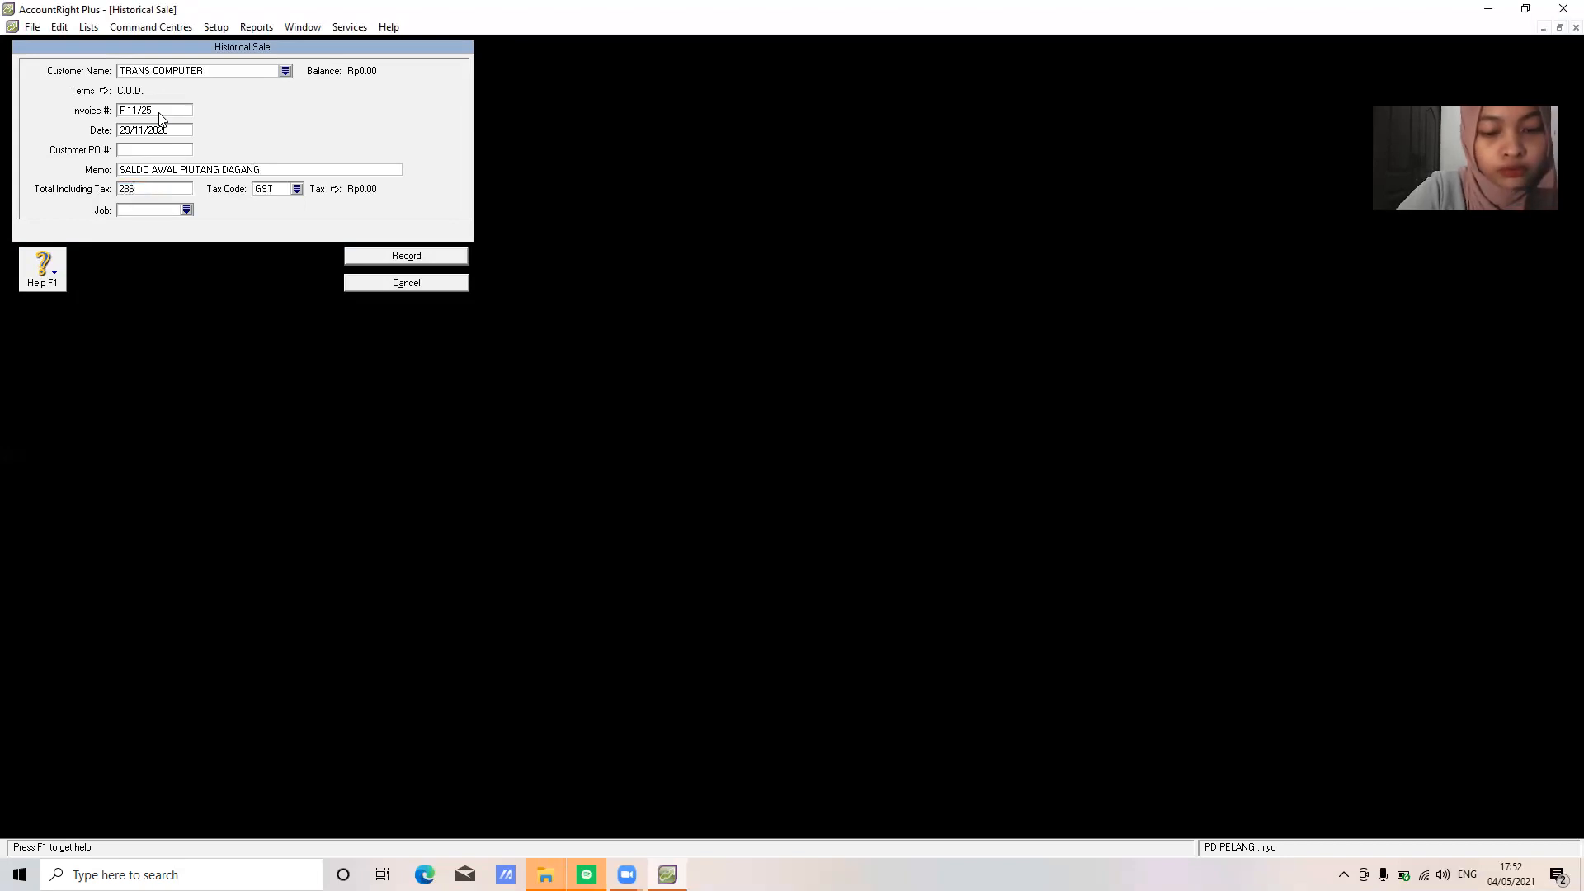
pyautogui.write('00000')
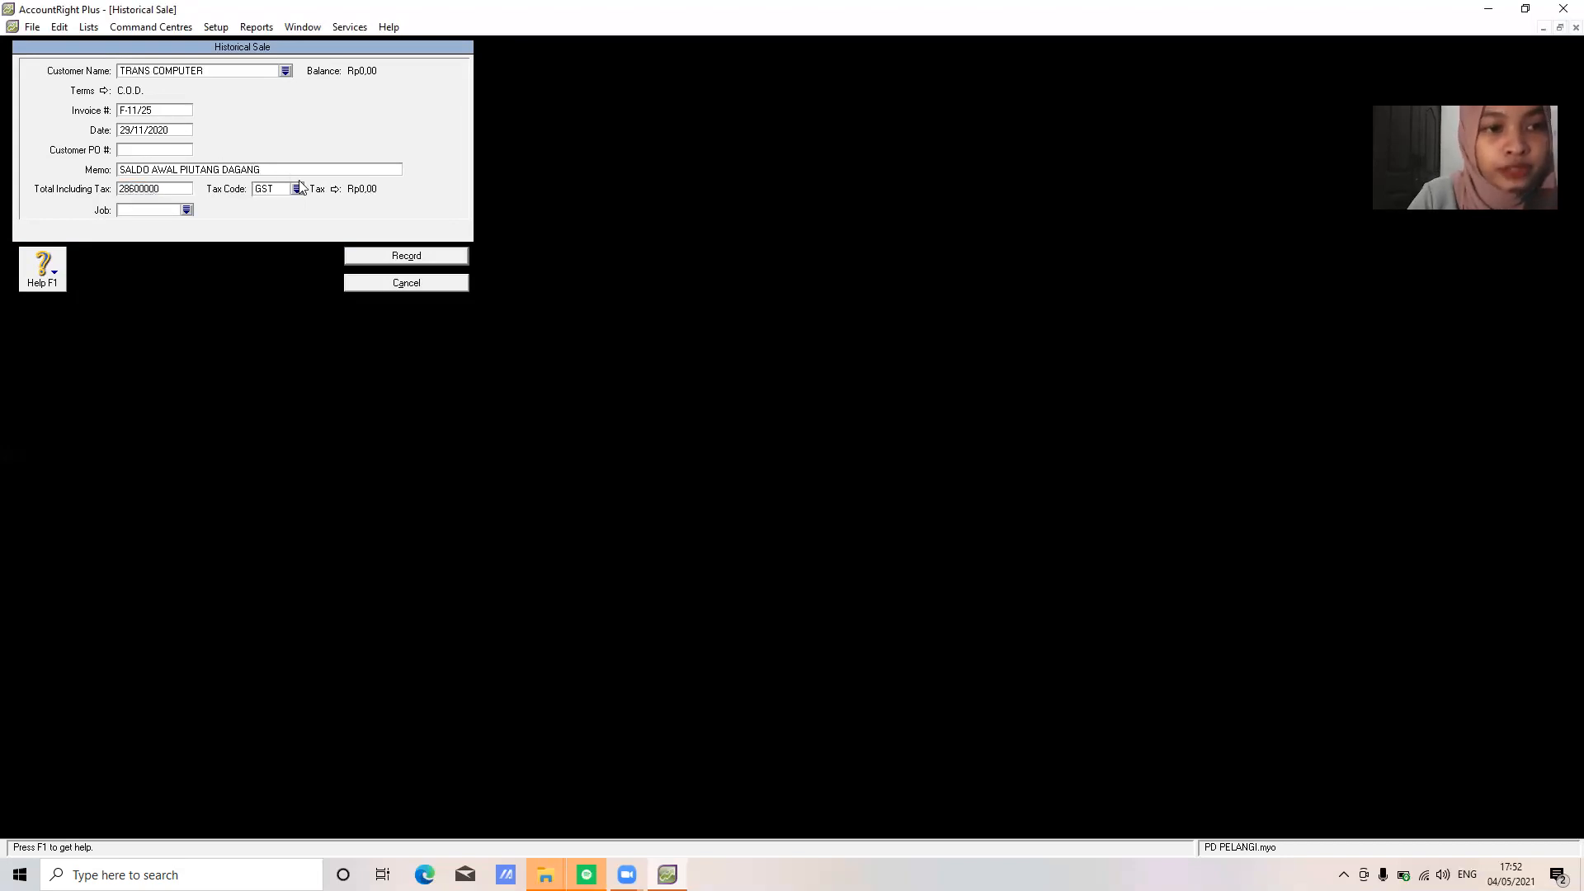
# Apply tax code N-T, record the sale, and open a fresh blank historical sale
pyautogui.click(297, 188)
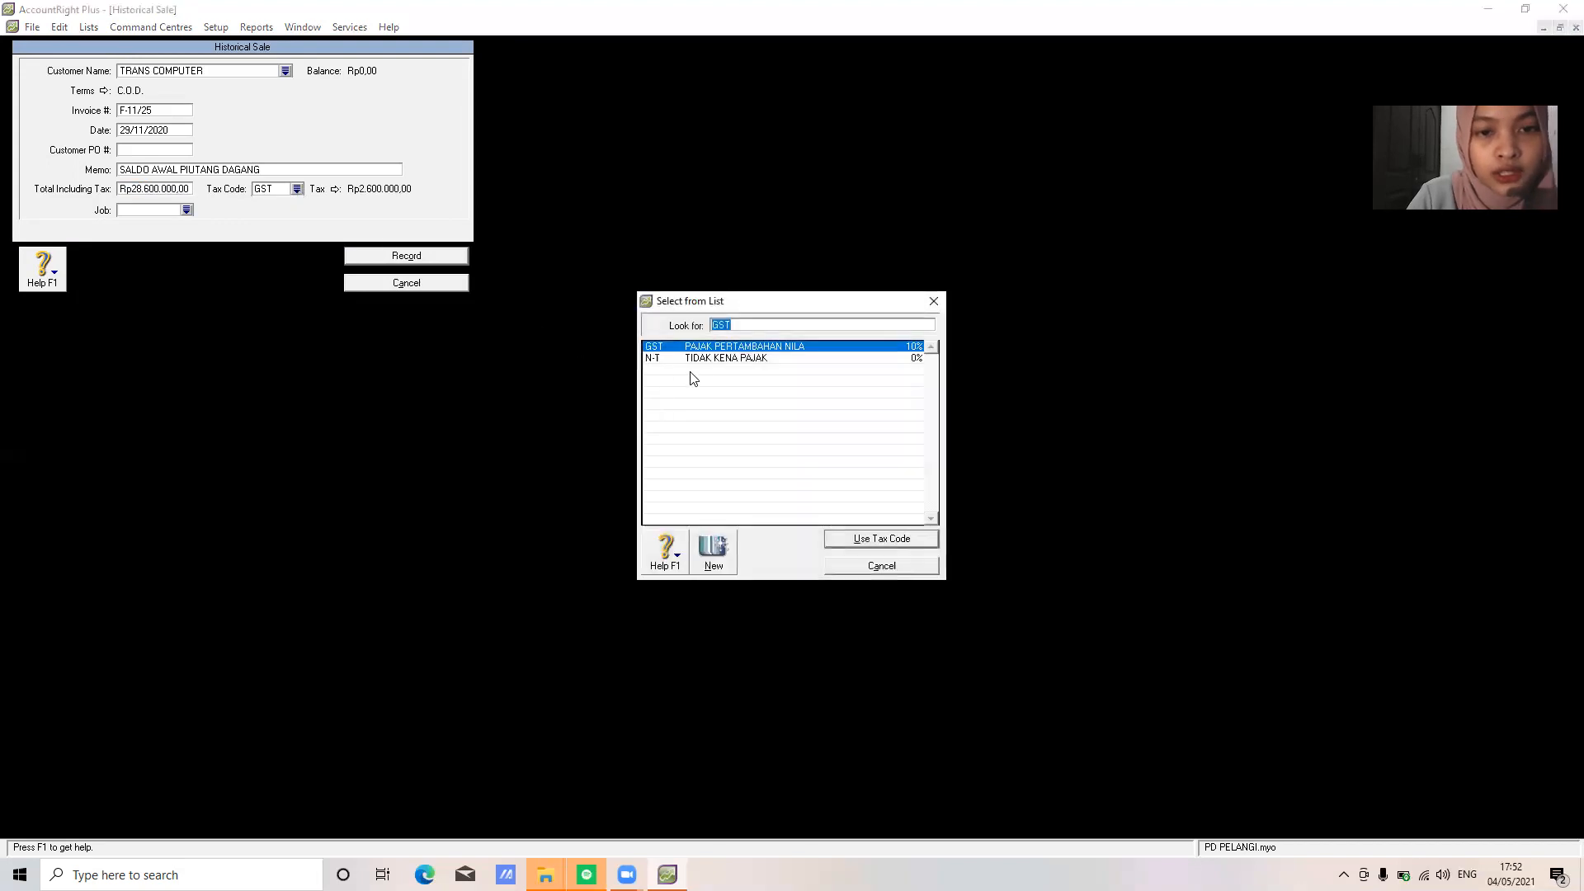
pyautogui.click(717, 360)
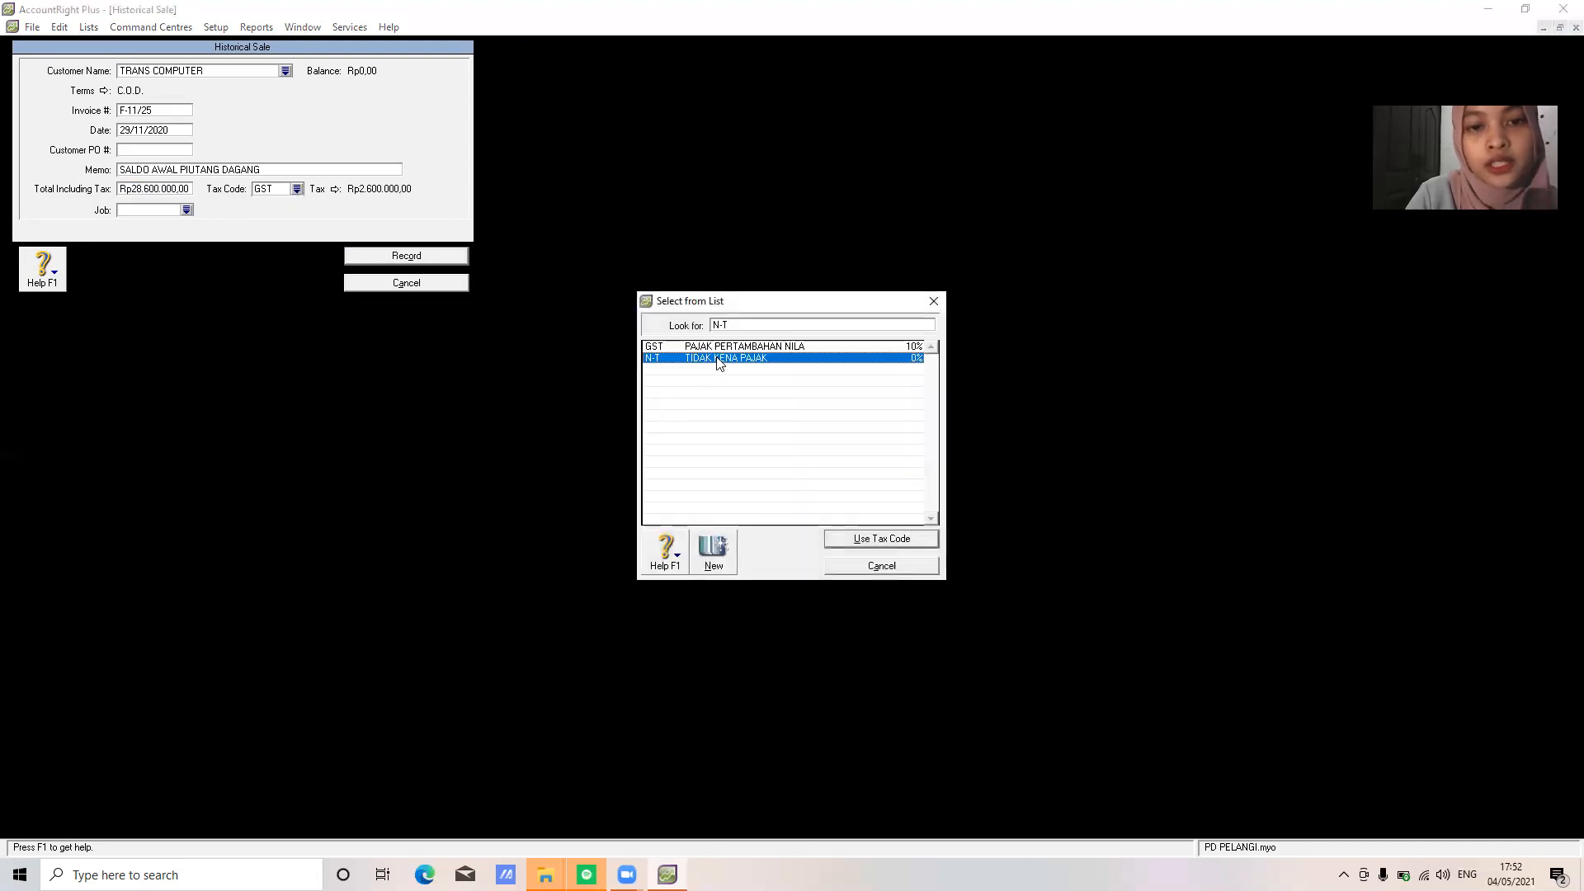
pyautogui.click(881, 538)
pyautogui.click(428, 259)
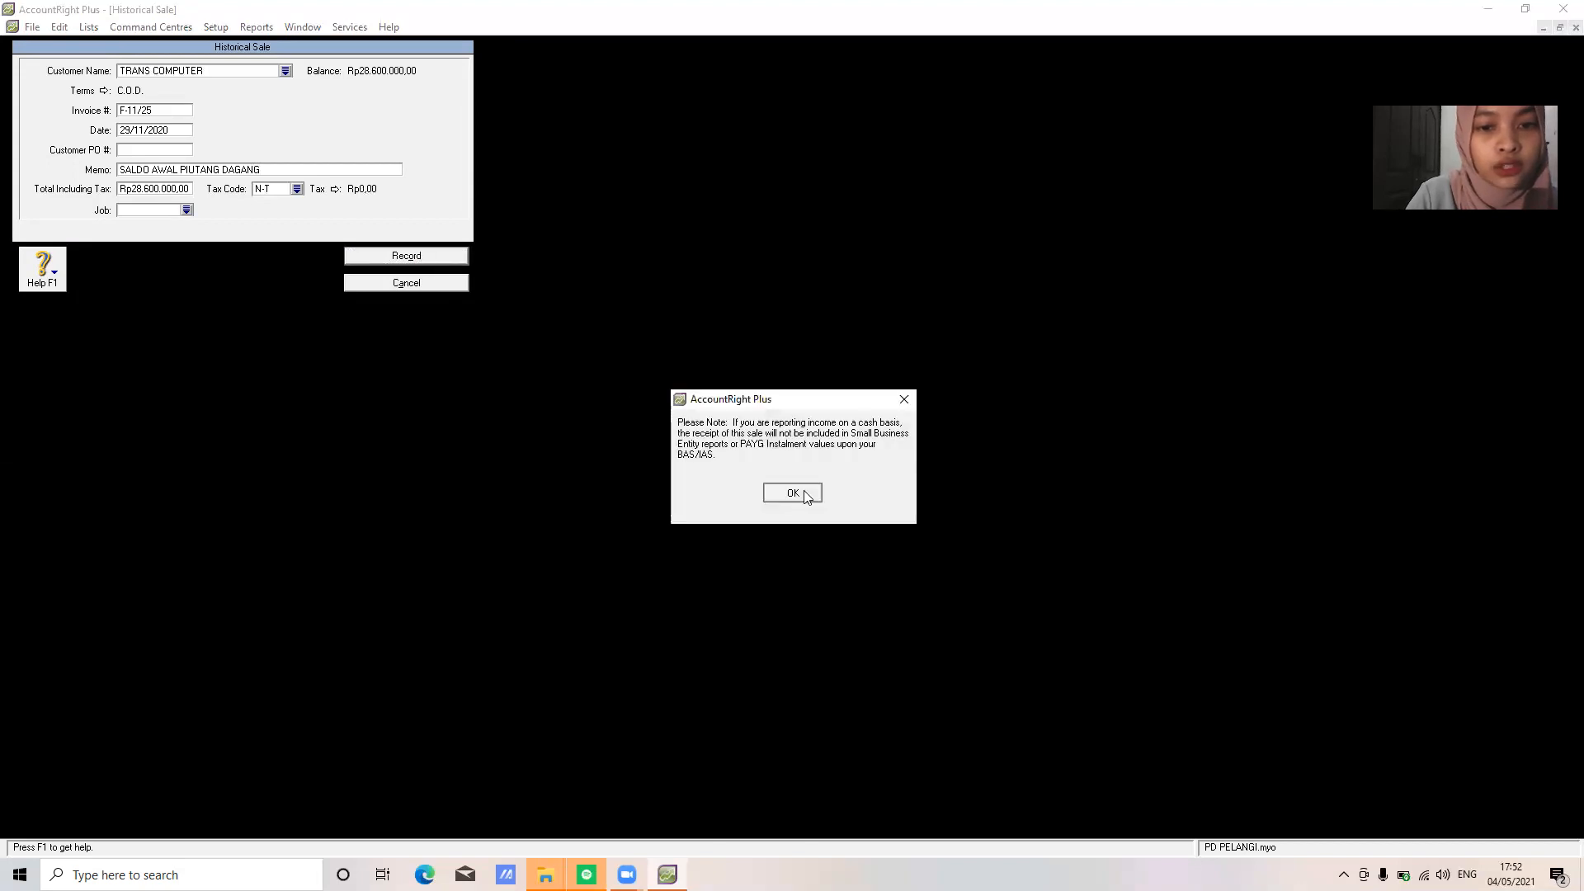
pyautogui.click(801, 491)
pyautogui.click(423, 793)
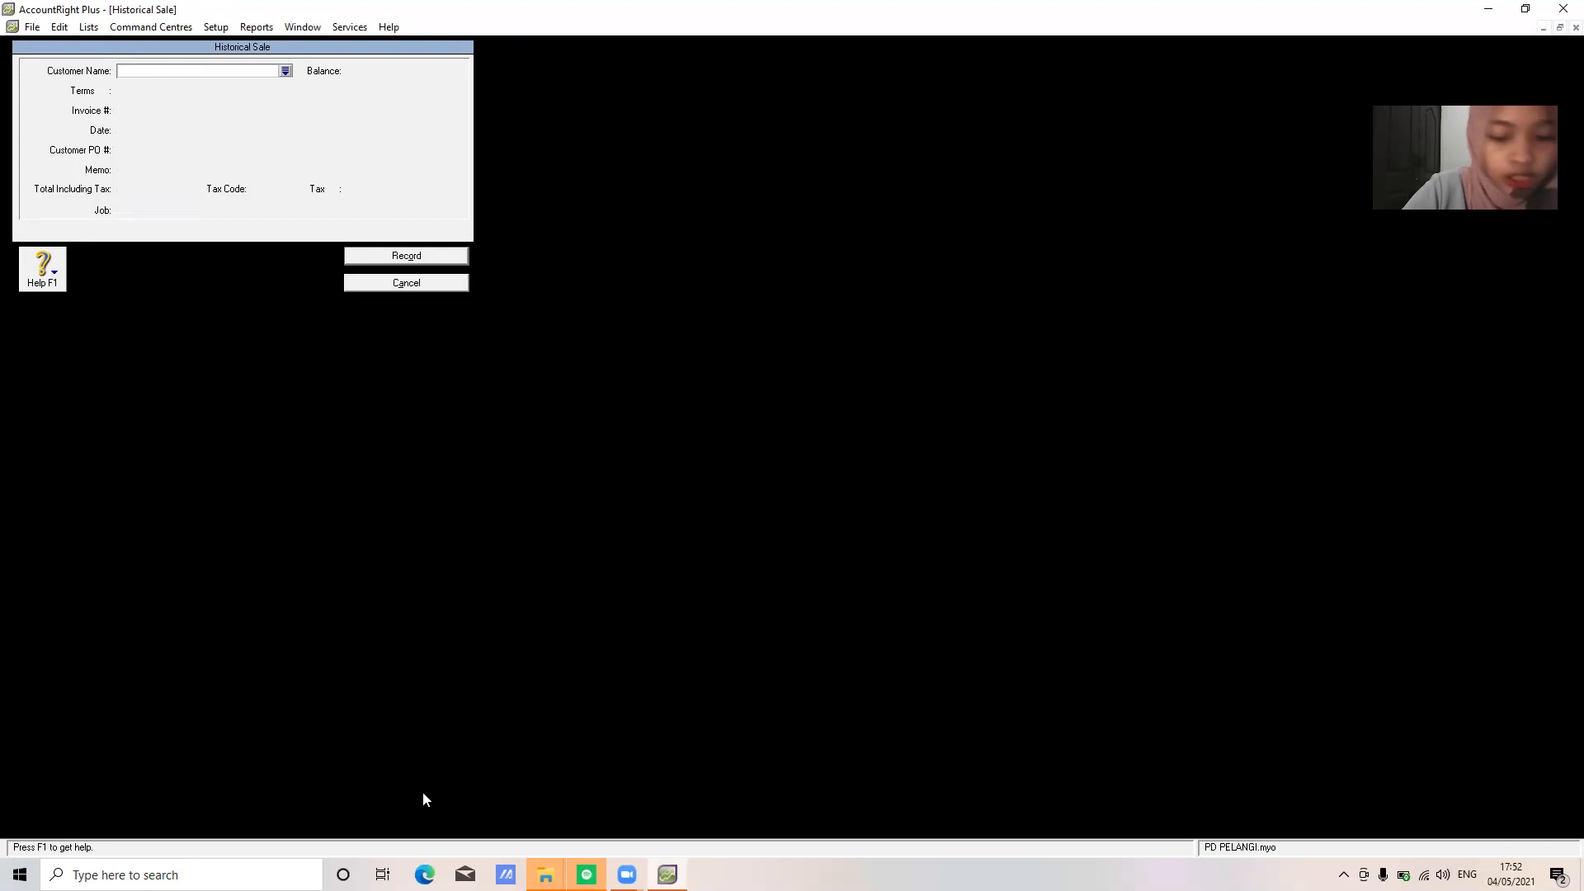
# Fill in MEGA COMPUTER's sale: invoice F-11/10, date 23/11/2020, memo SALDO AWAL PIUTANG DAGANG, total 19800000
pyautogui.write('MEGA COMPUTER')
pyautogui.press('Tab')
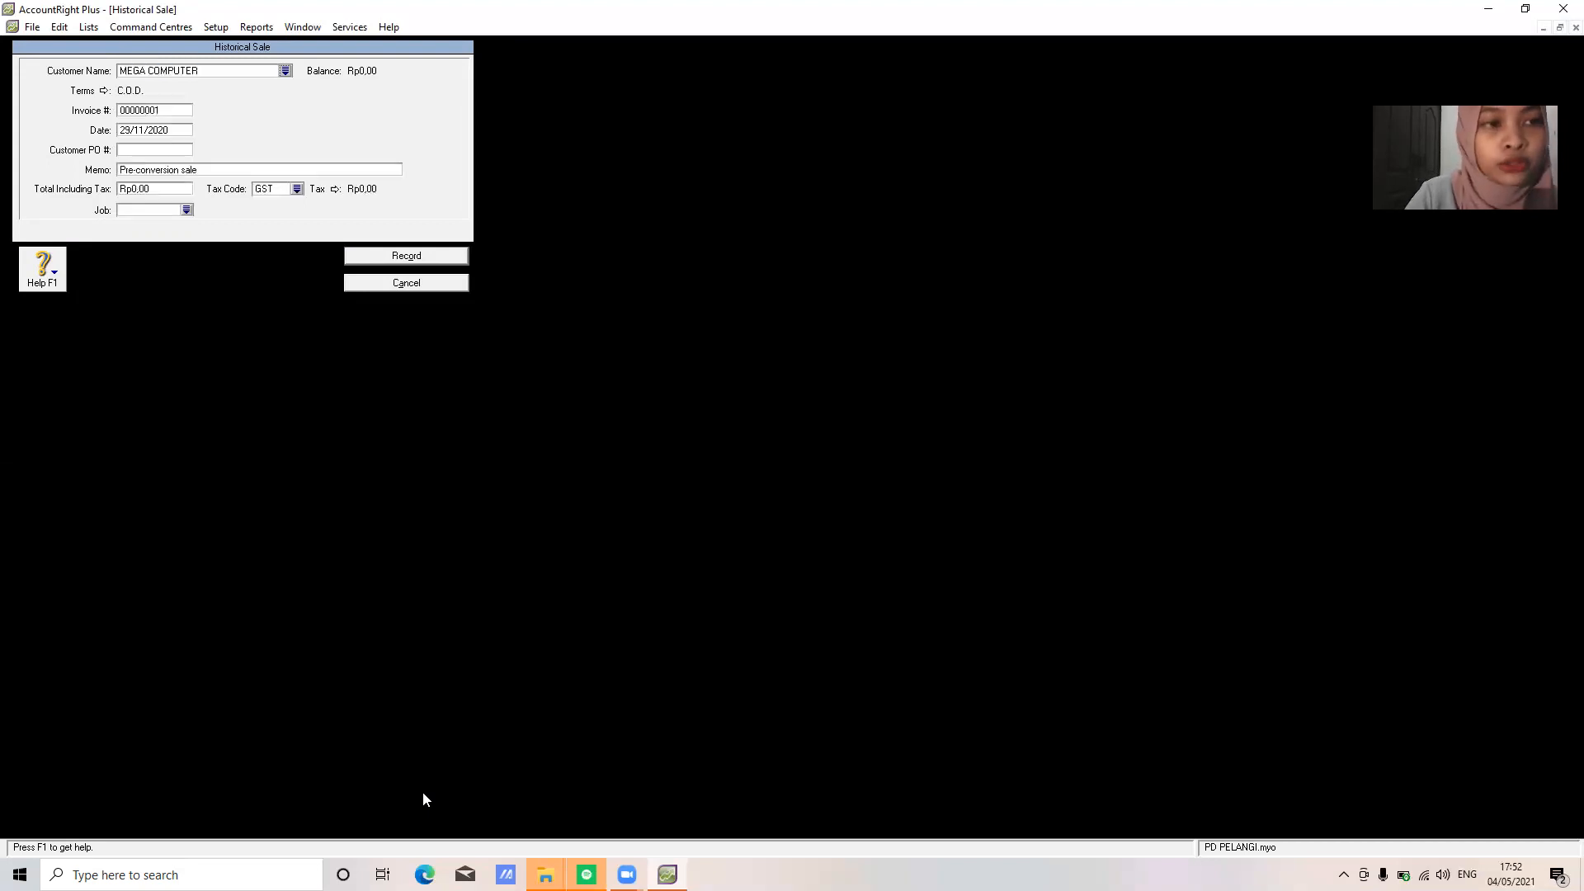
pyautogui.click(178, 112)
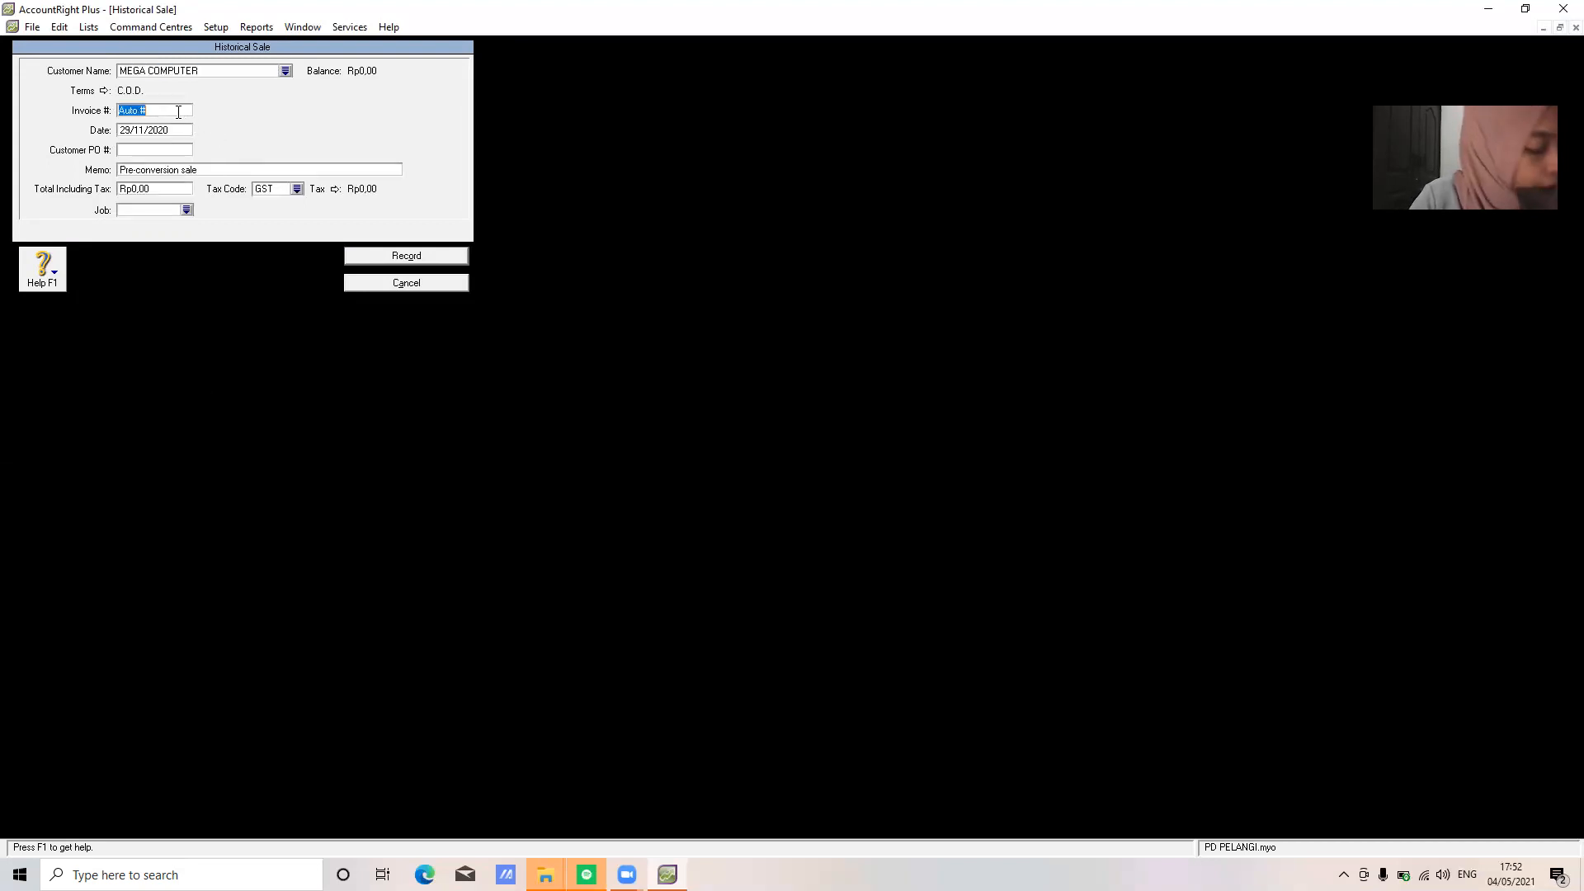
pyautogui.write('F-11/10')
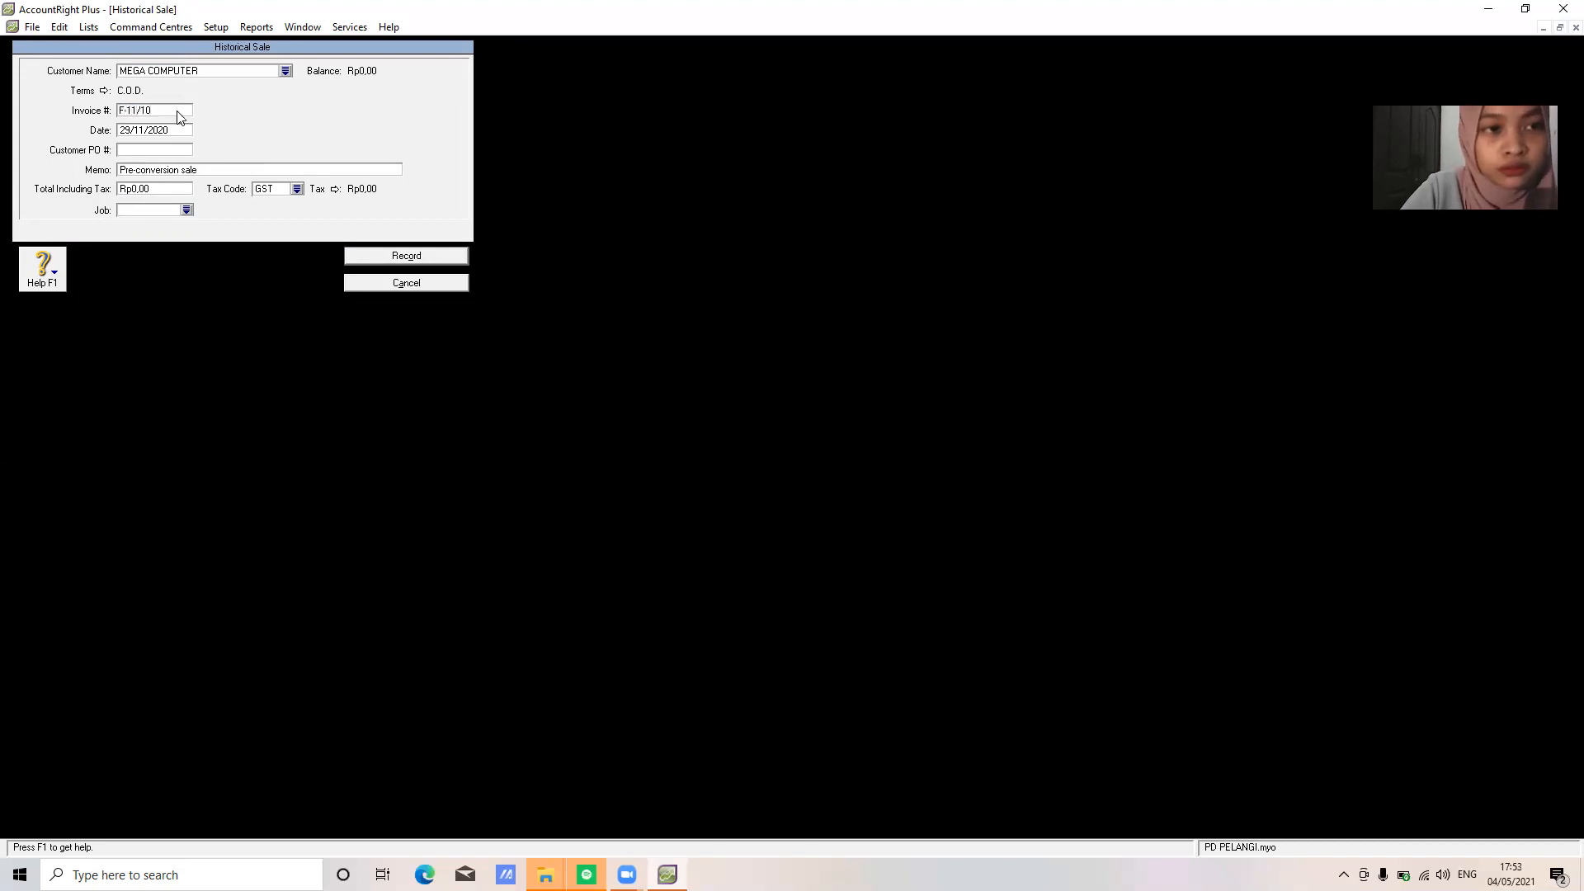
pyautogui.press('Tab')
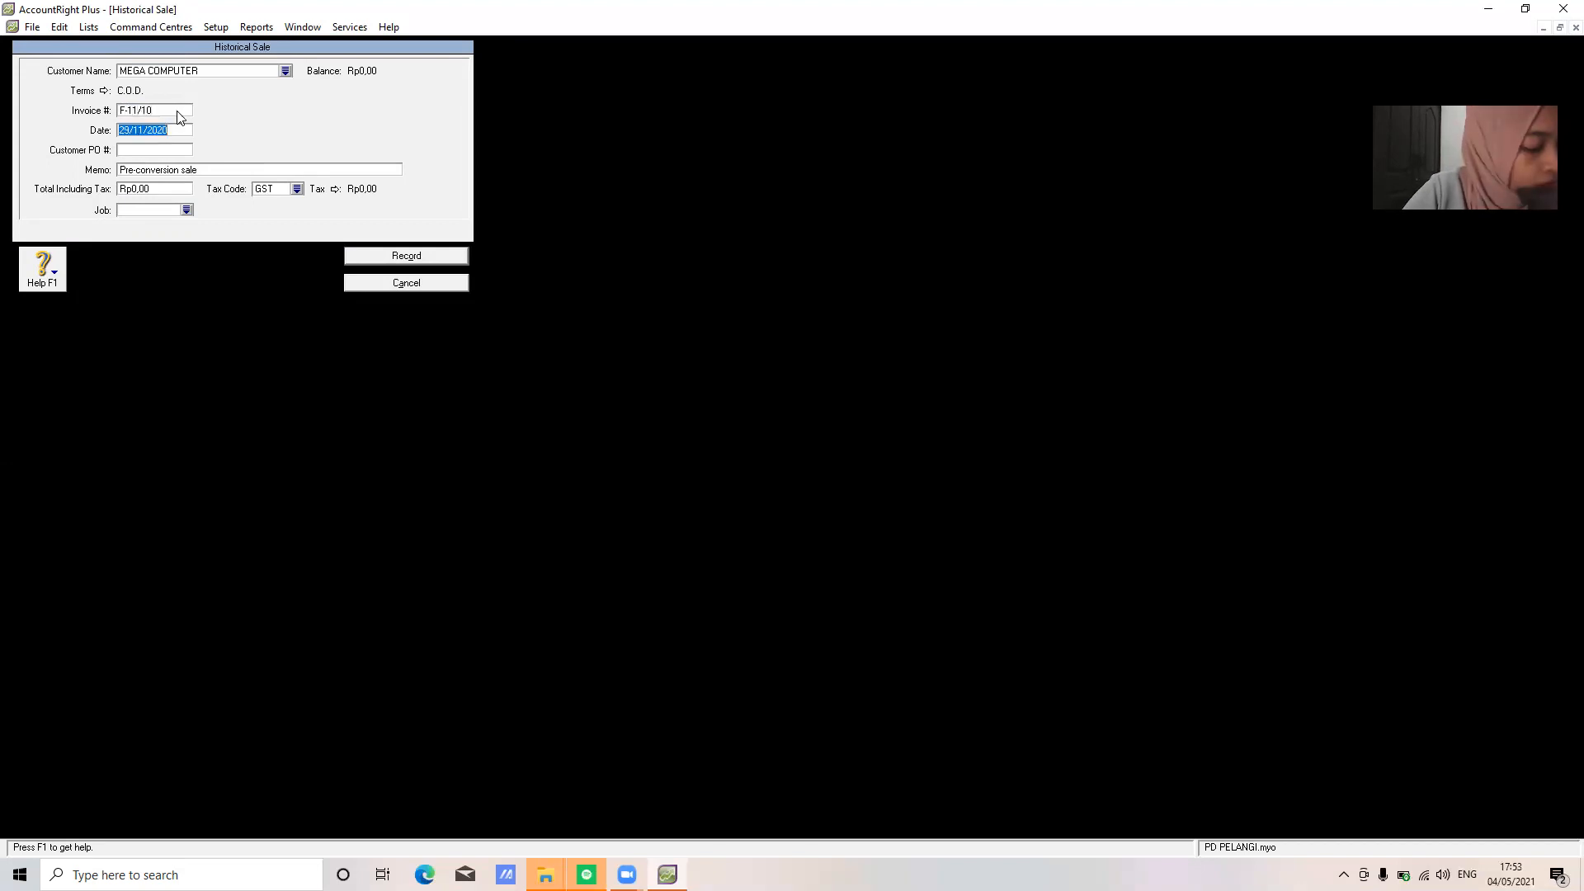
pyautogui.write('23/1')
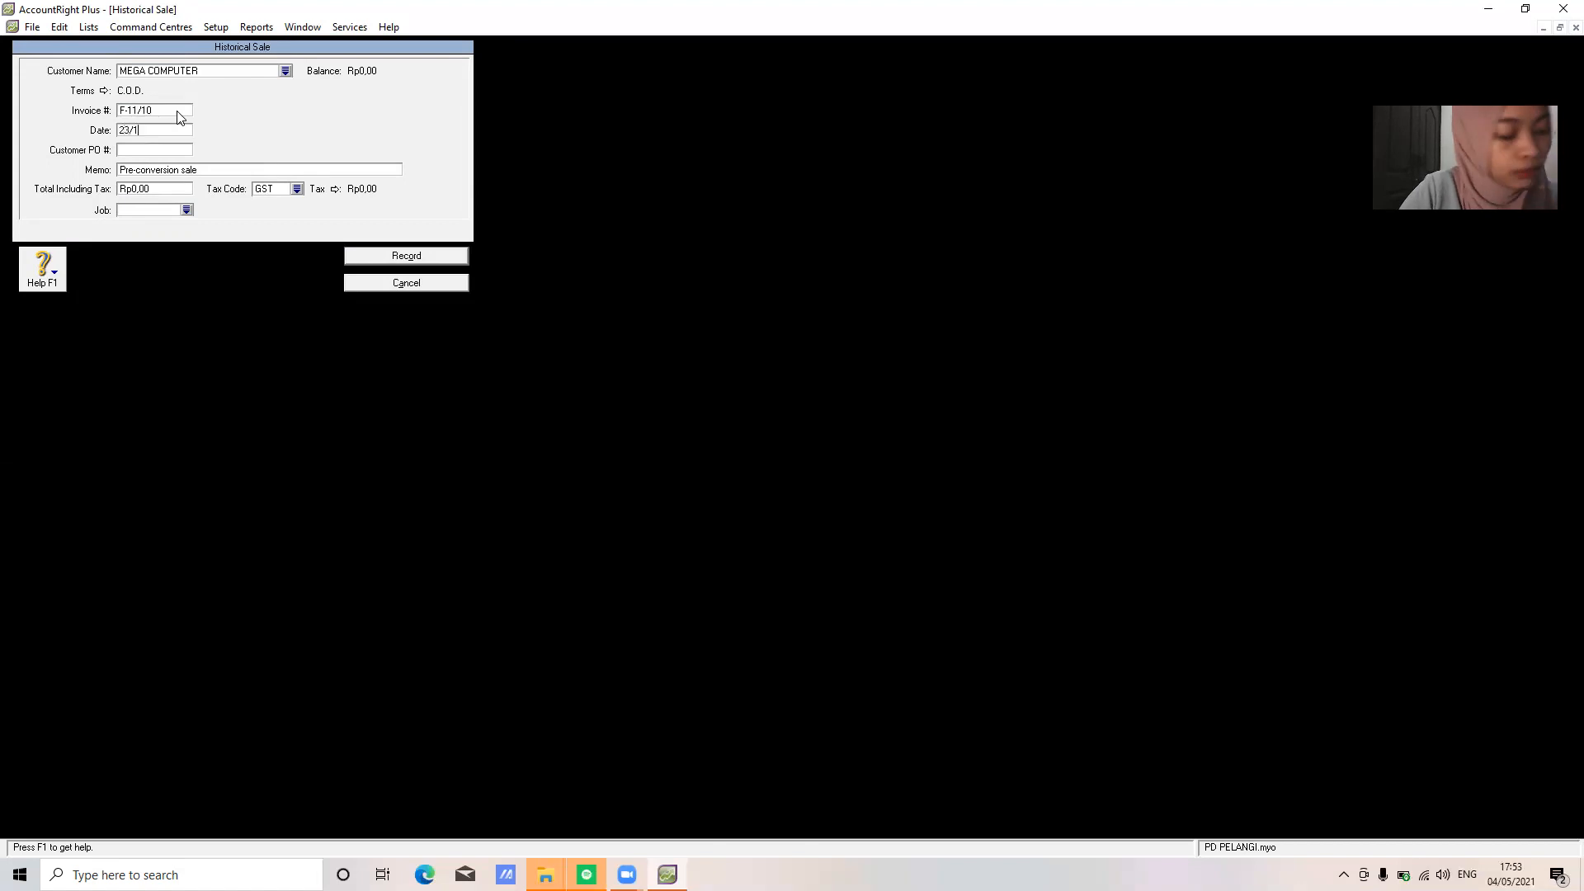
pyautogui.write('1/202')
pyautogui.press('Tab')
pyautogui.press('Tab')
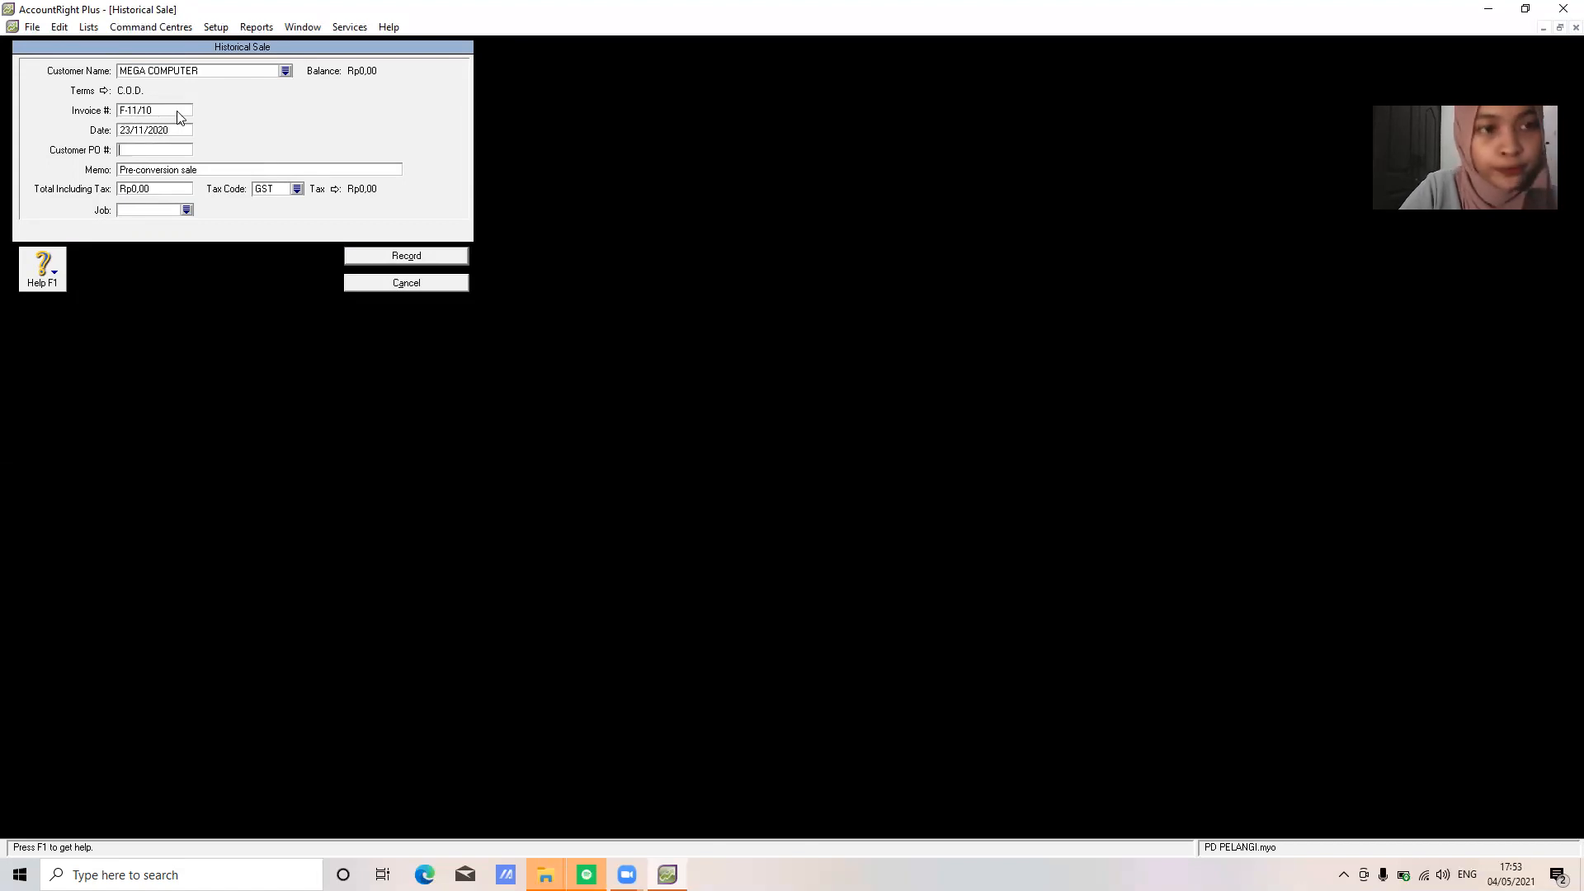
pyautogui.write('SALDO A')
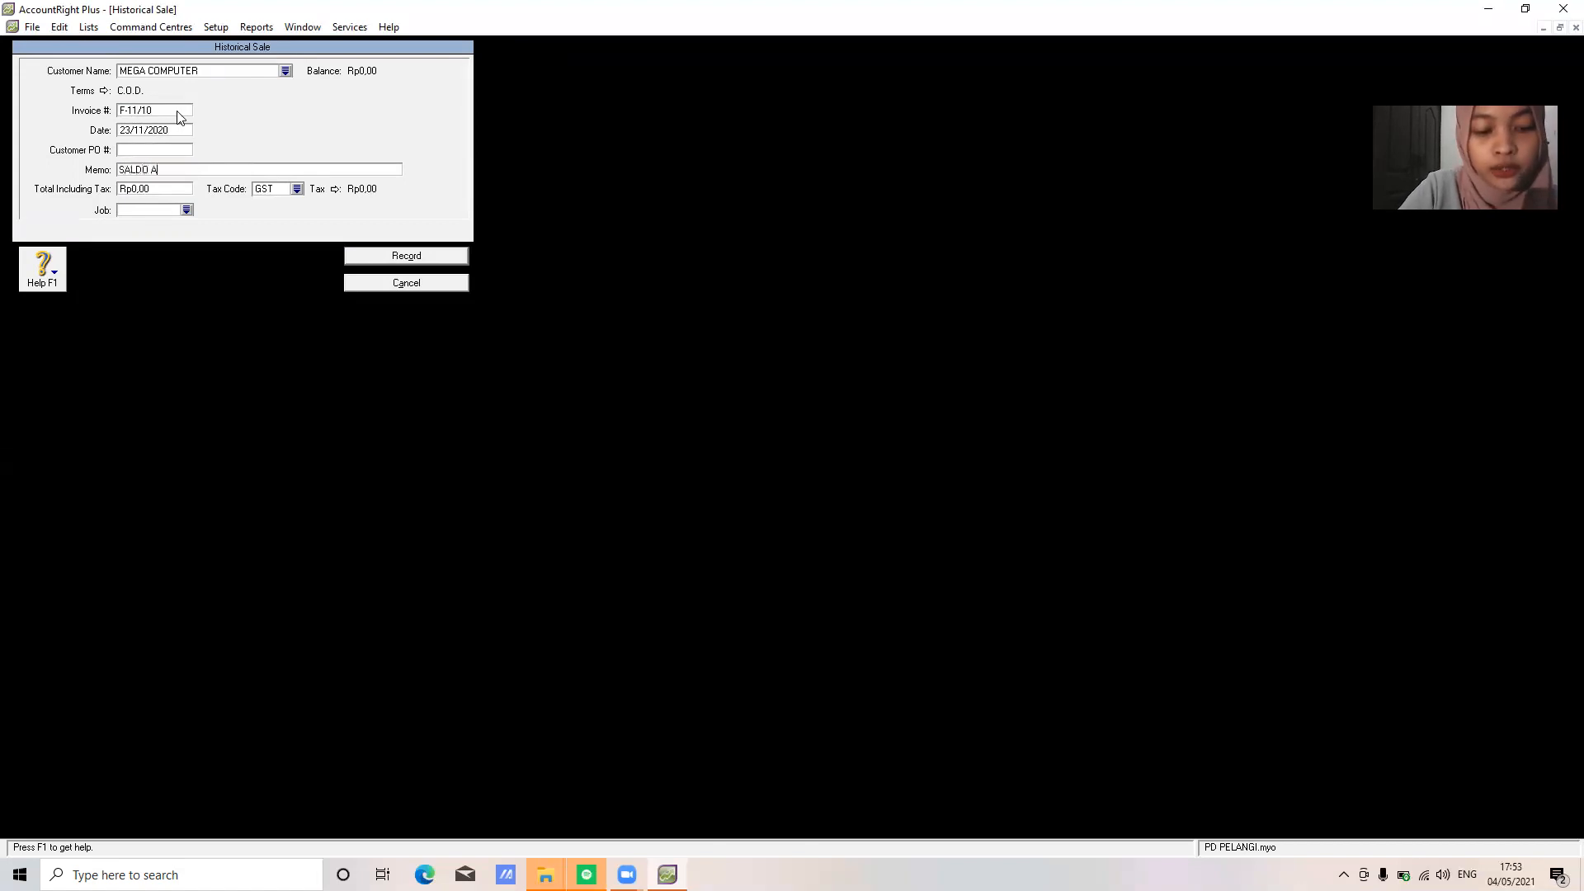
pyautogui.write('WAL PIUTAN')
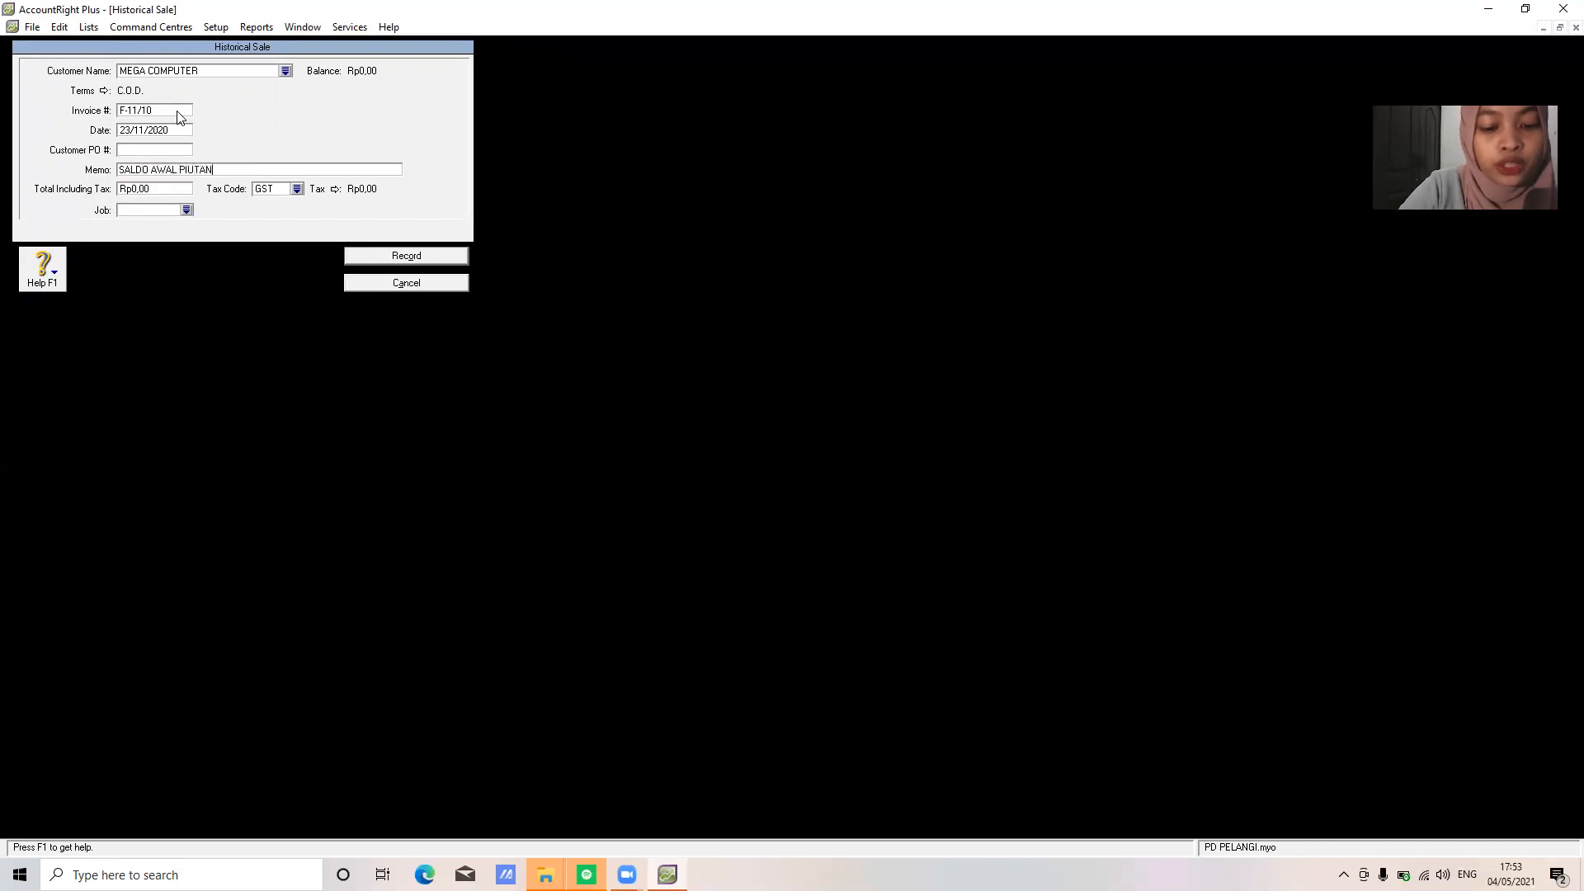
pyautogui.write('G DAGANG')
pyautogui.press('Tab')
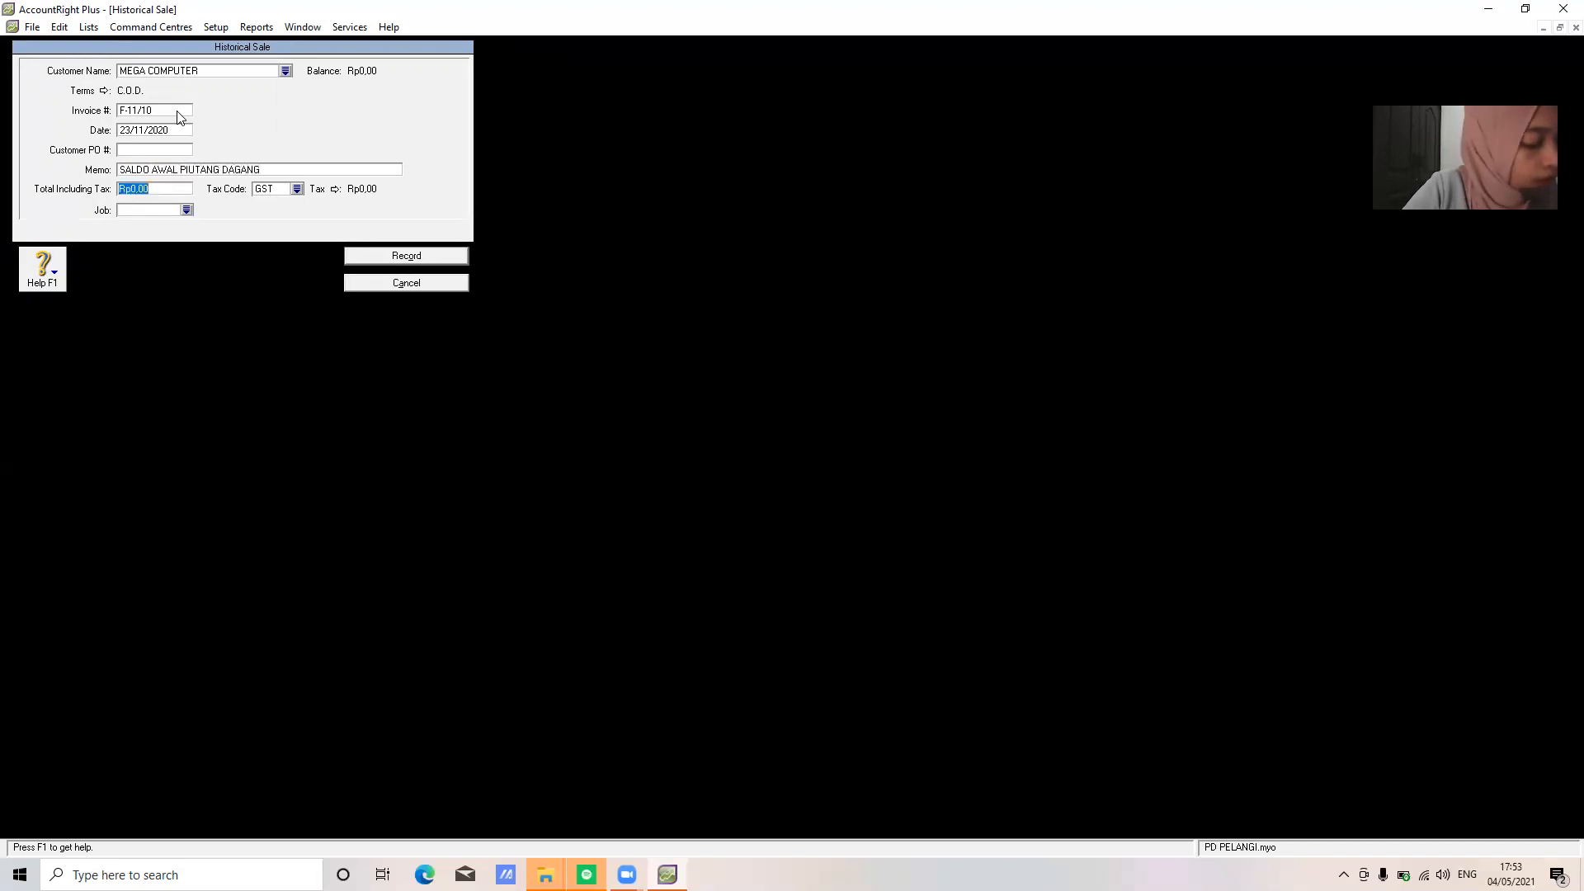
pyautogui.write('19800000')
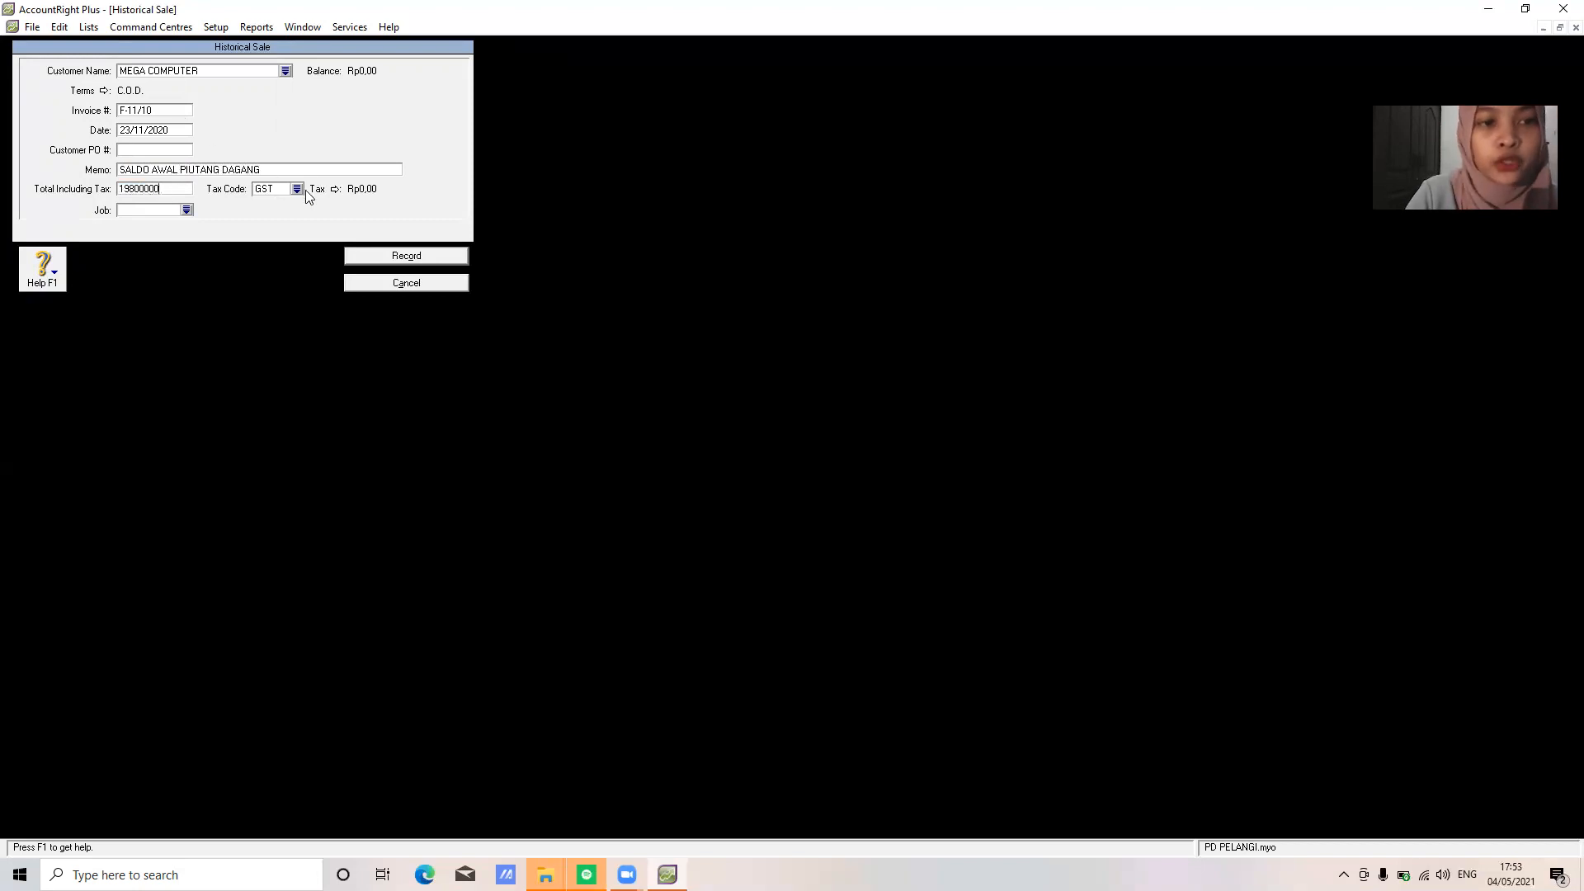
# Set tax code N-T and record the sale, dismissing the cash-basis notice
pyautogui.click(296, 189)
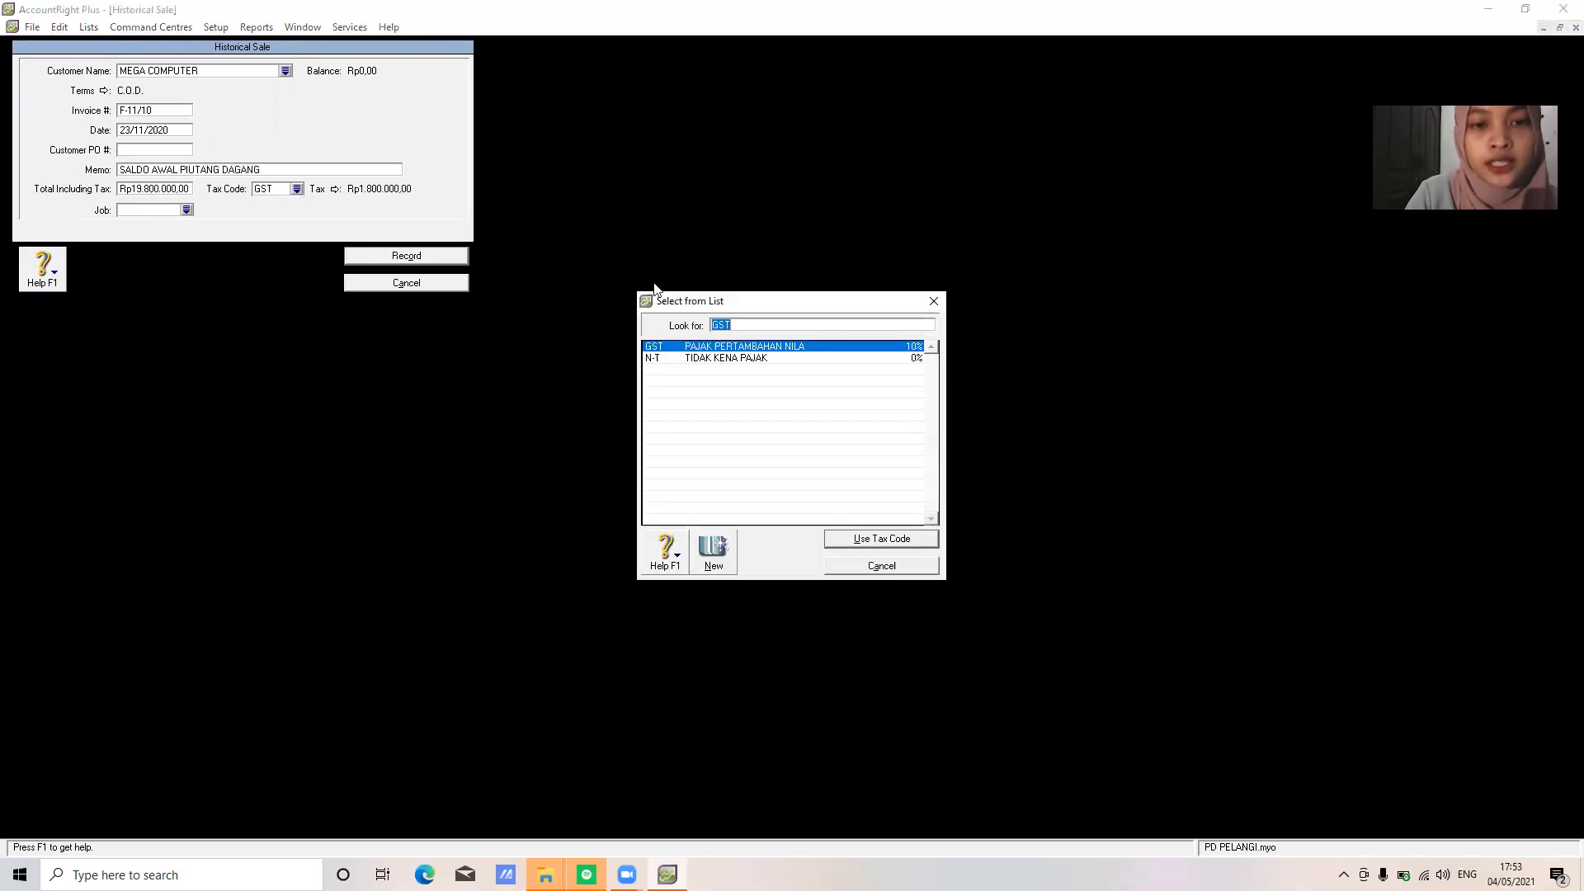
pyautogui.click(699, 358)
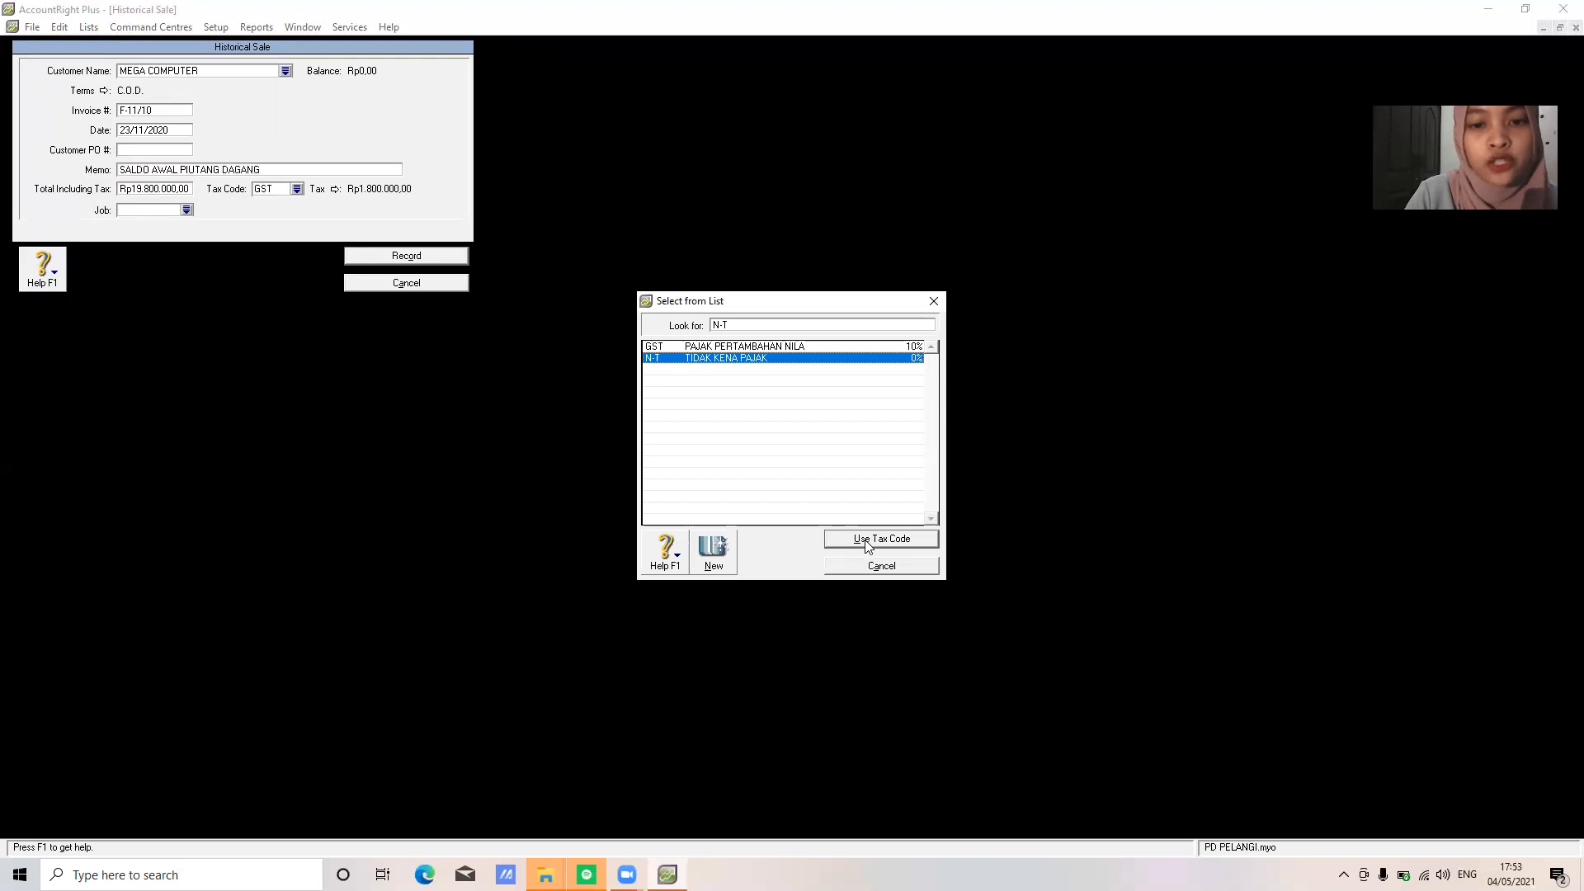
pyautogui.click(867, 541)
pyautogui.click(430, 260)
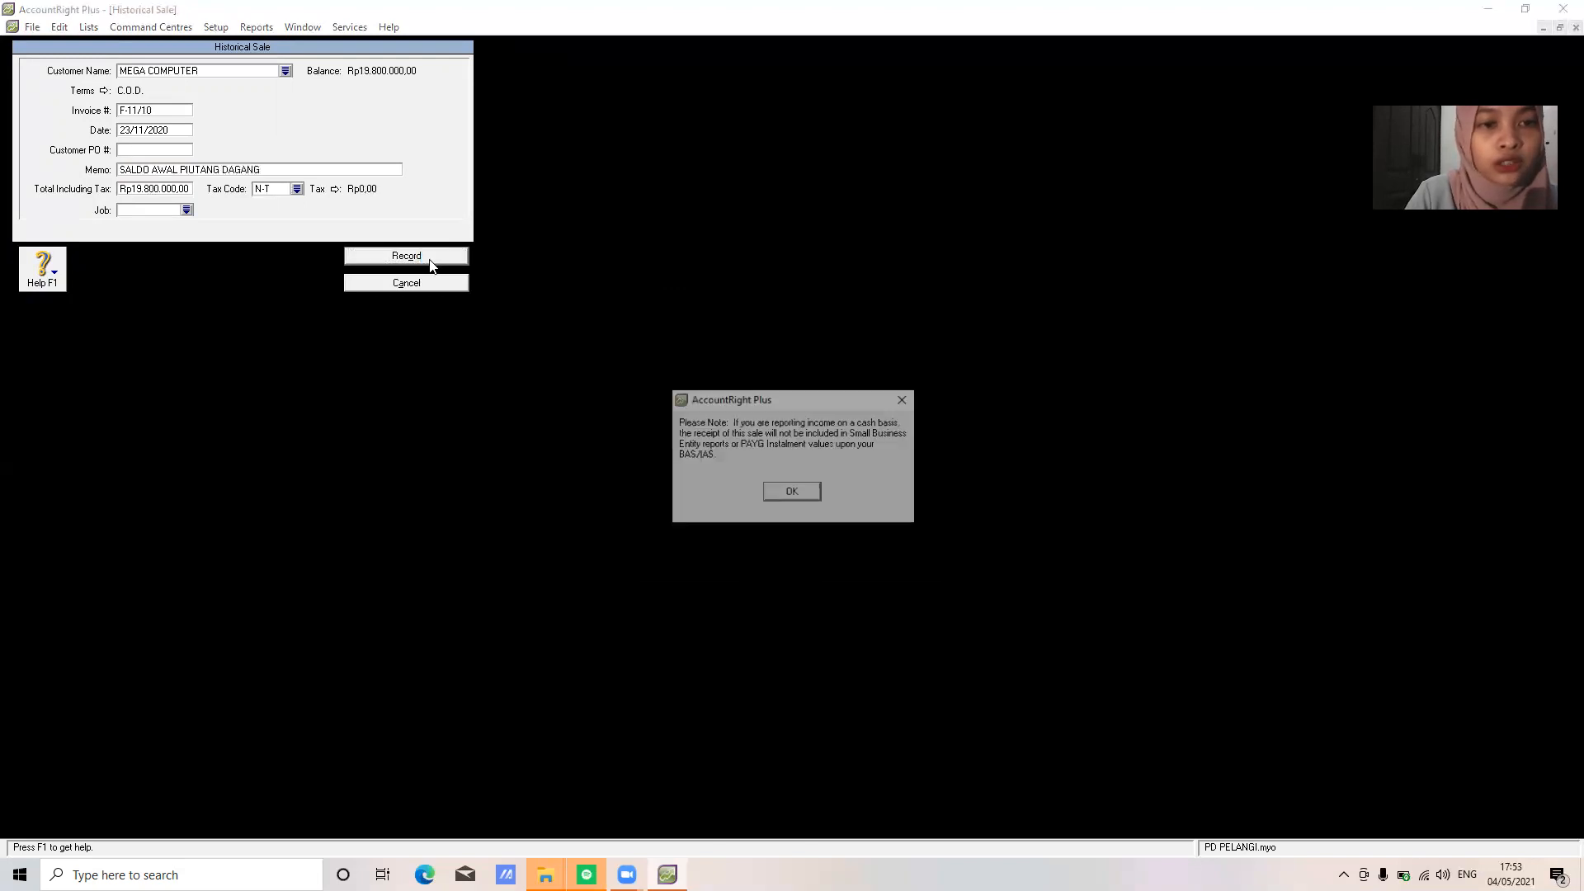
pyautogui.click(794, 495)
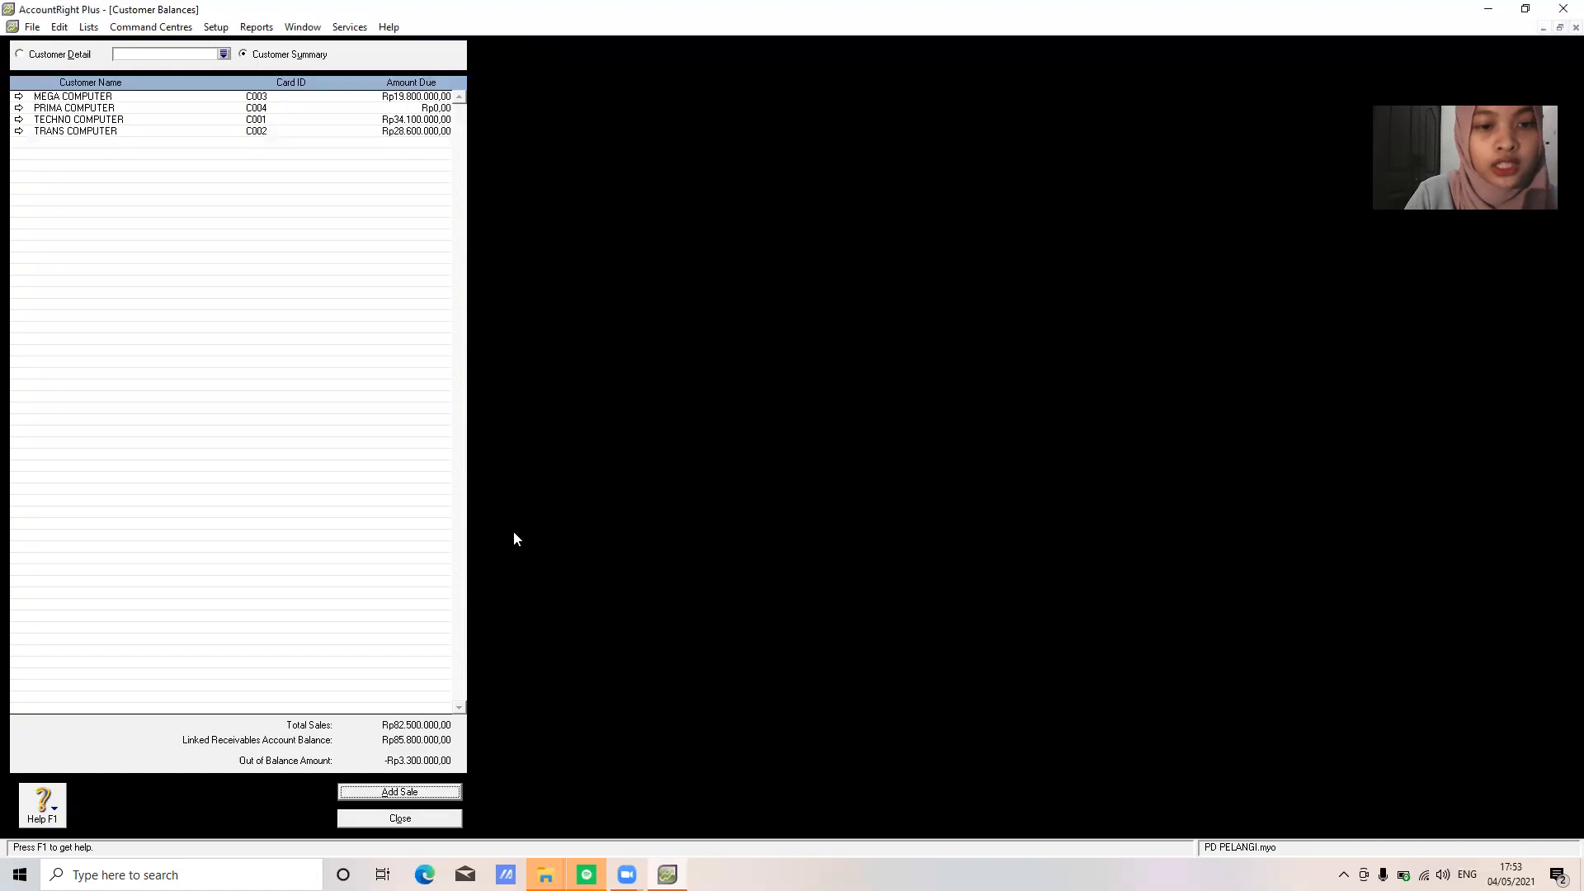
# Enter PRIMA COMPUTER's sale: invoice F-11/14, date 24/11/2020, memo SALDO AWAL PIUTANG DAGANG, total 3.300.000
pyautogui.click(401, 792)
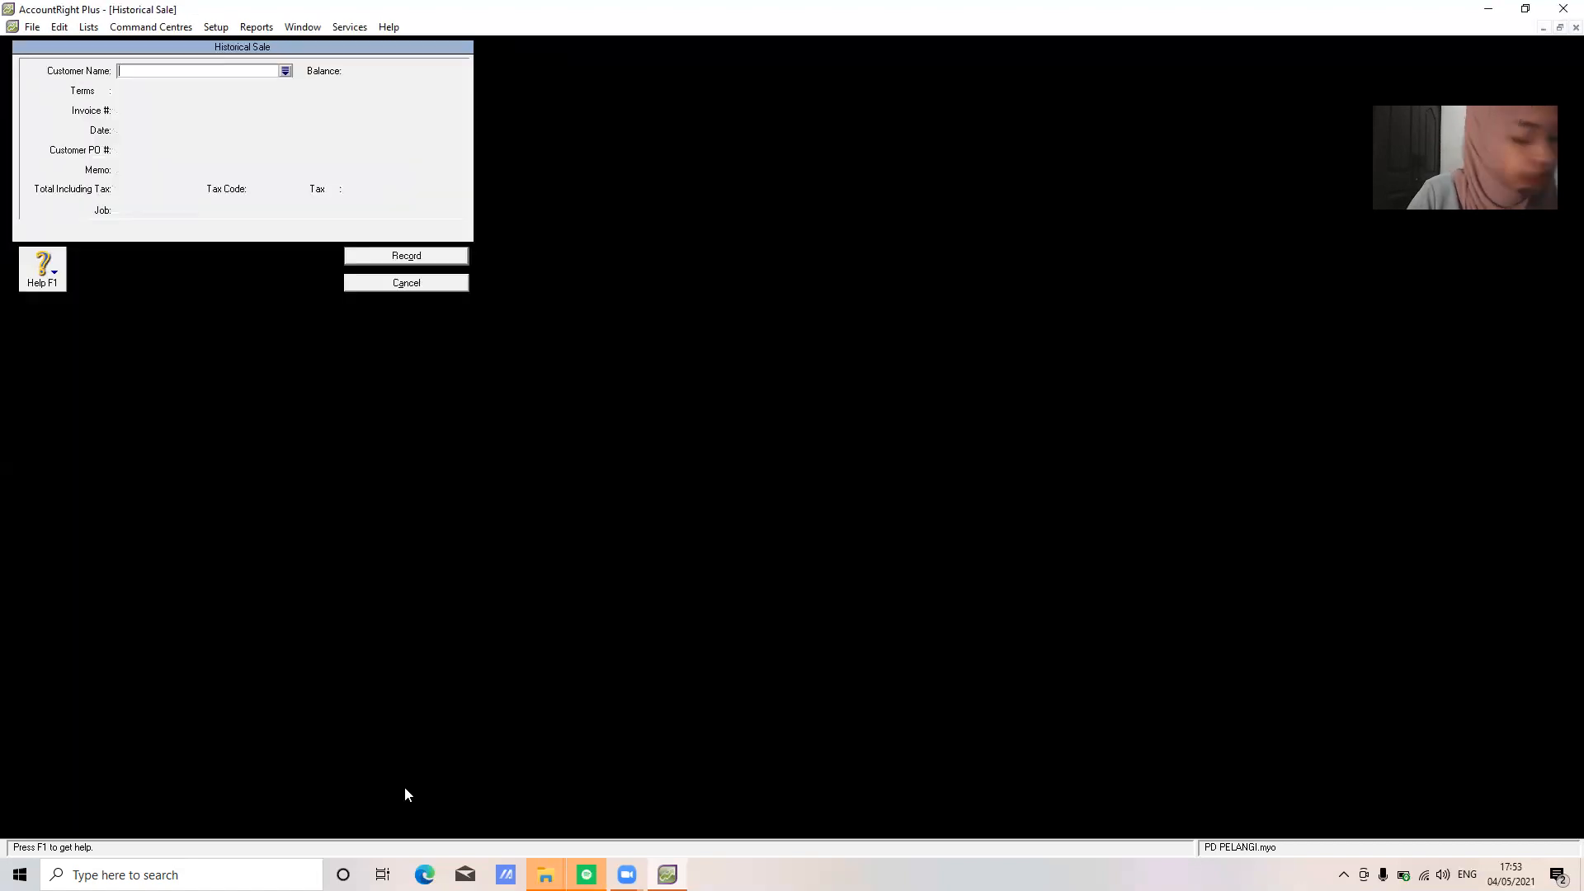
pyautogui.write('PRIMA COMPUTER')
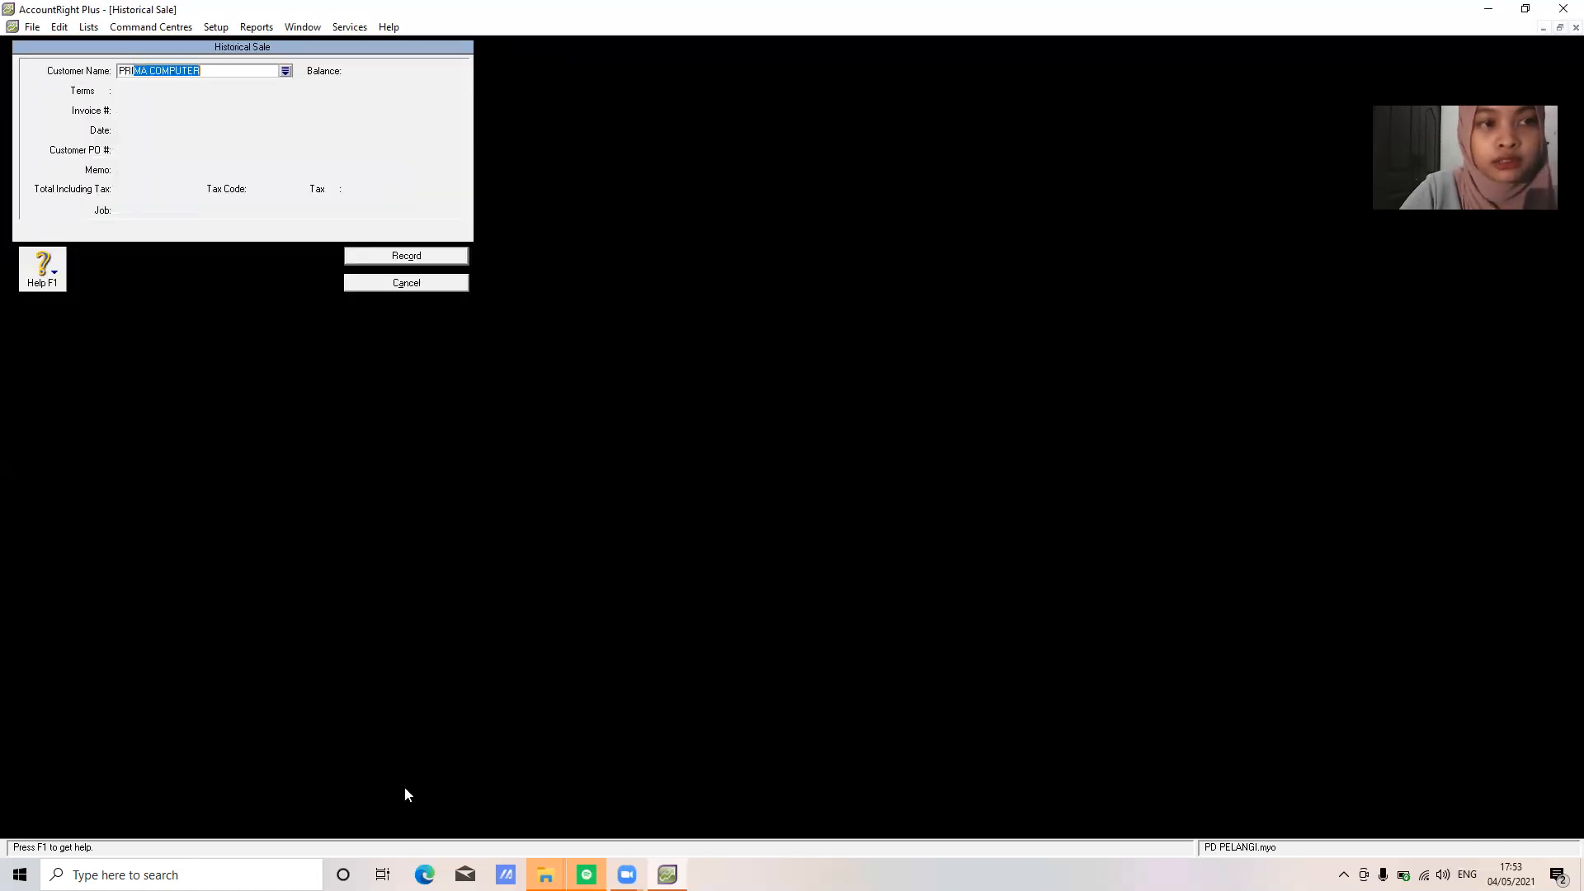
pyautogui.press('Tab')
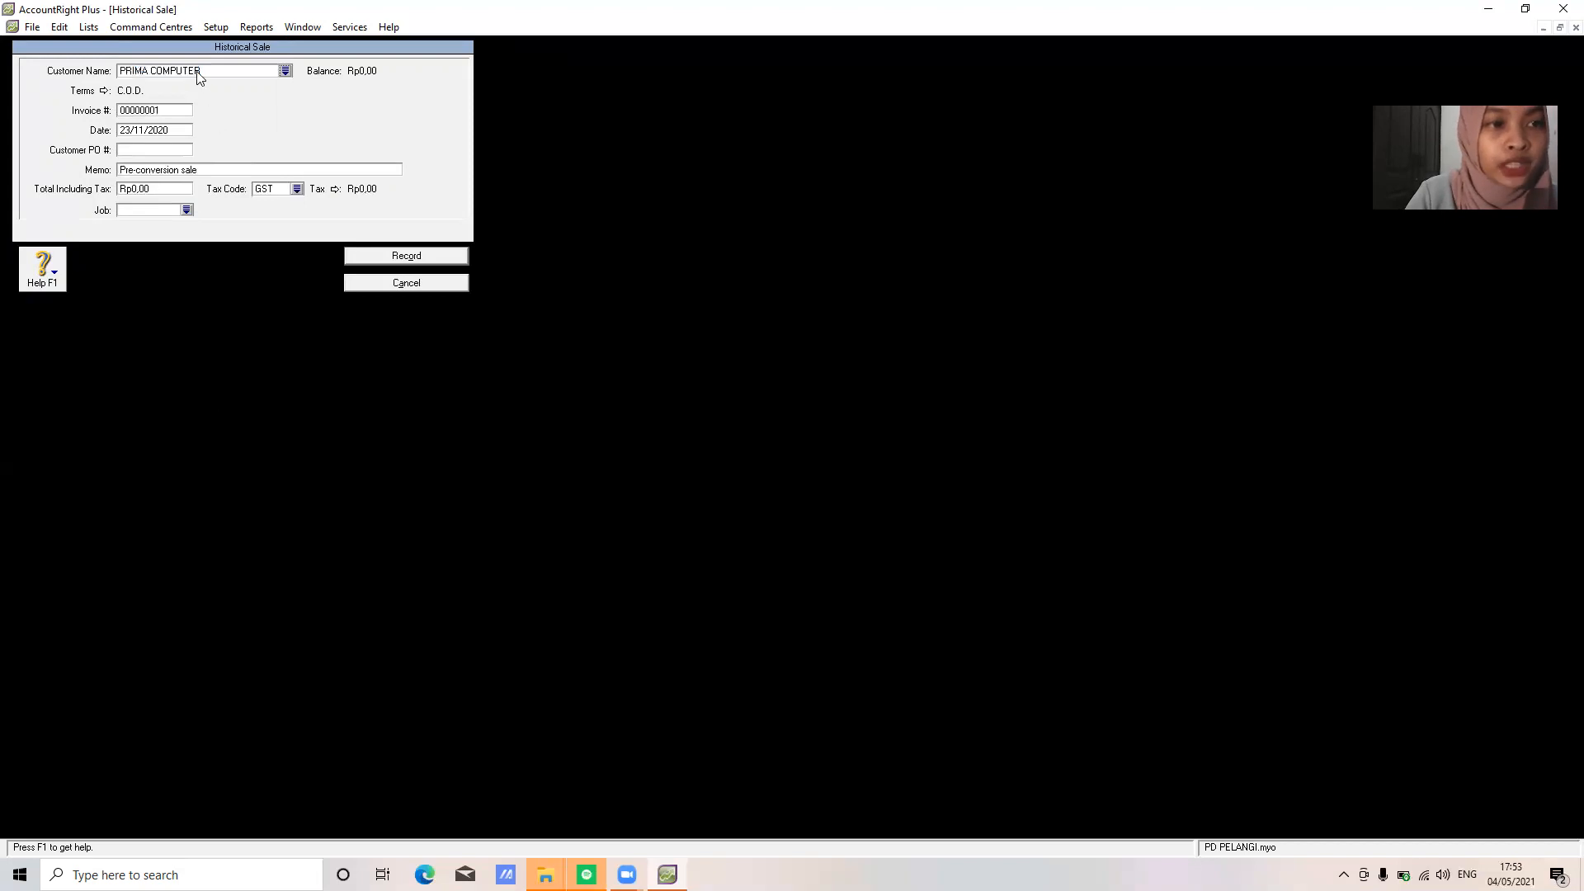
pyautogui.click(162, 106)
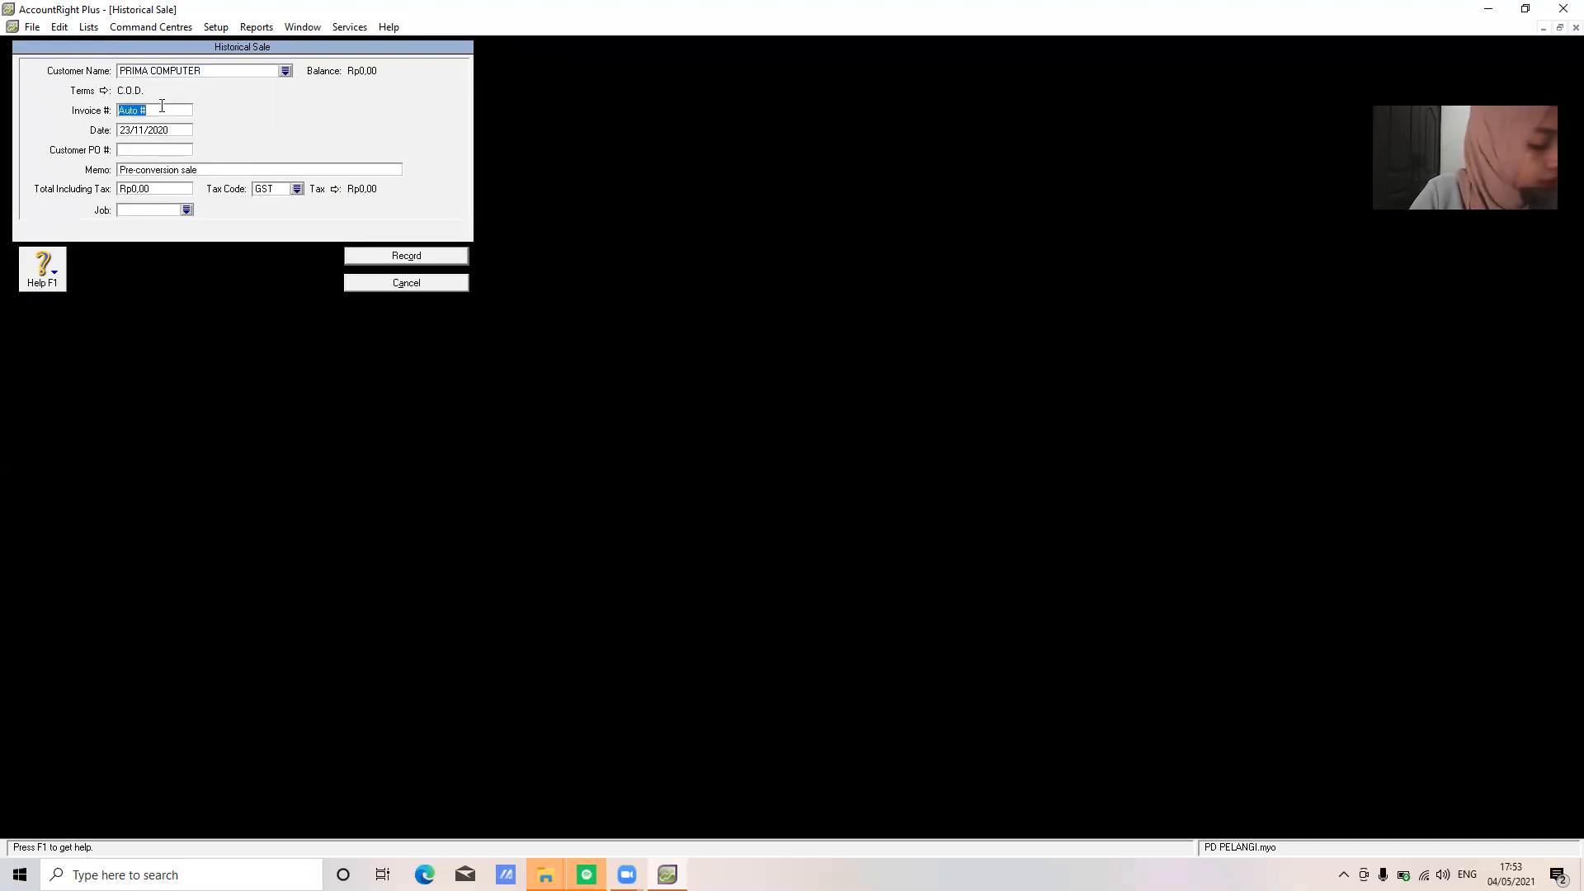
pyautogui.write('F-11/14')
pyautogui.press('Tab')
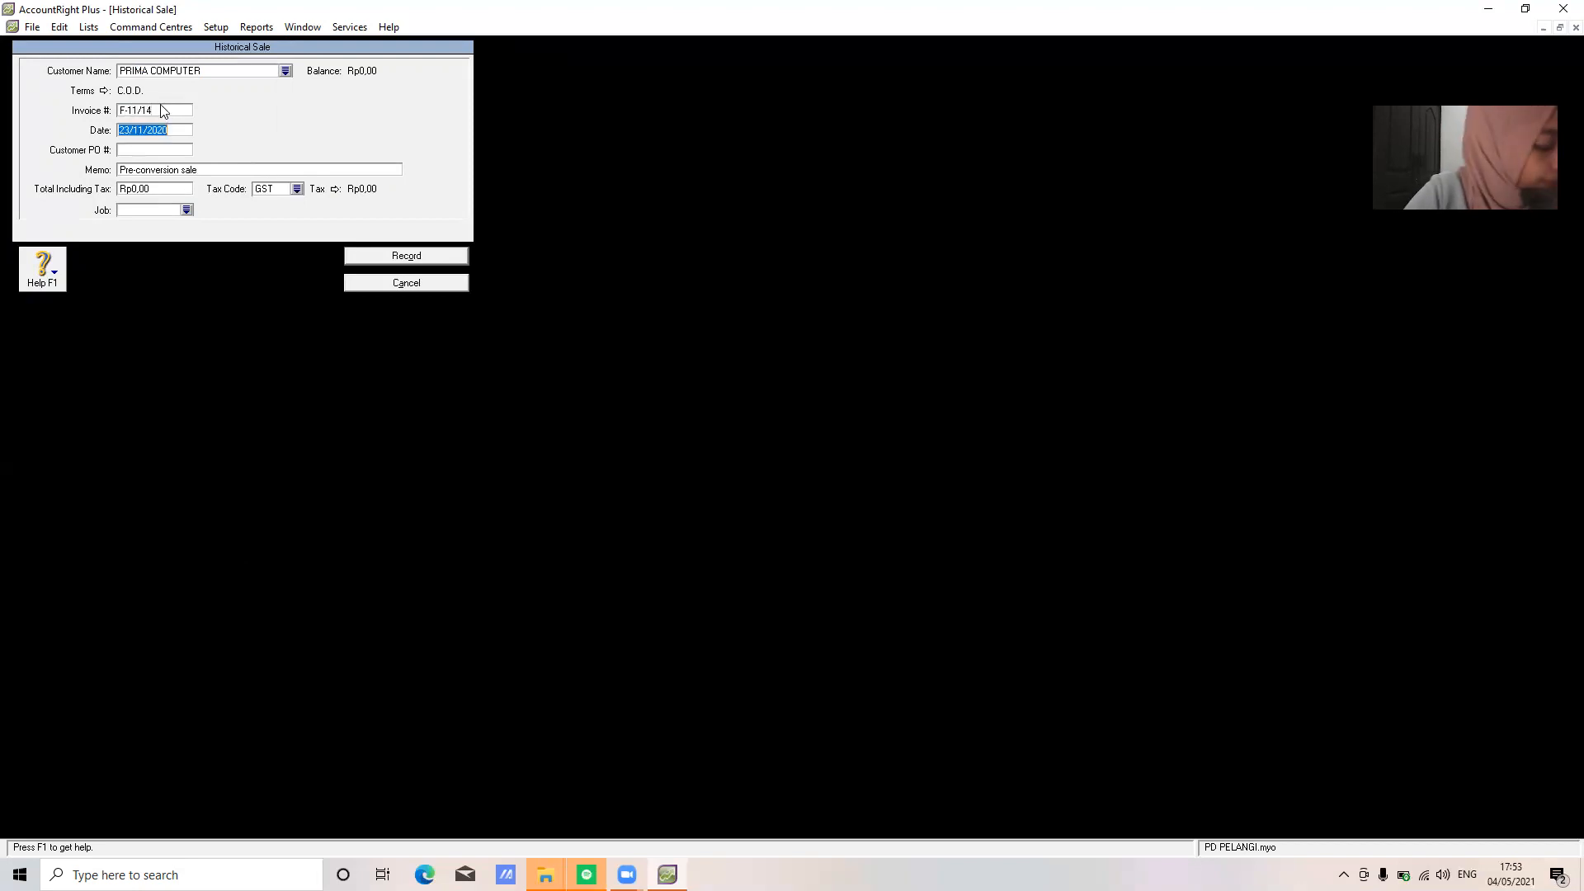
pyautogui.write('24/11/22')
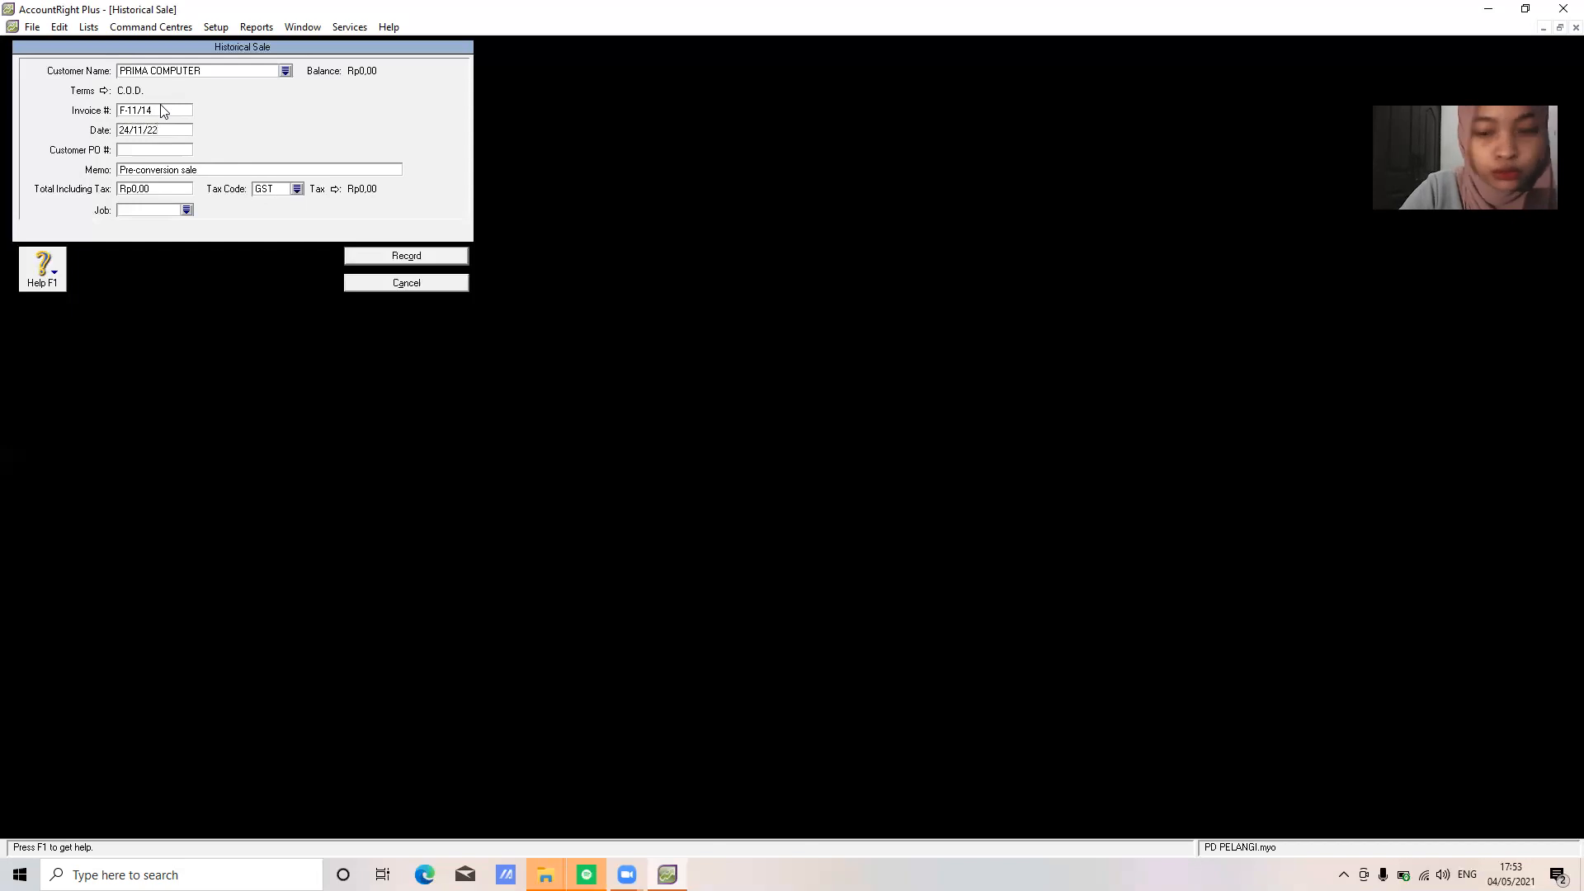
pyautogui.press('BackSpace')
pyautogui.write('020')
pyautogui.press('Tab')
pyautogui.press('Tab')
pyautogui.write('S')
pyautogui.write('ALDO AWA')
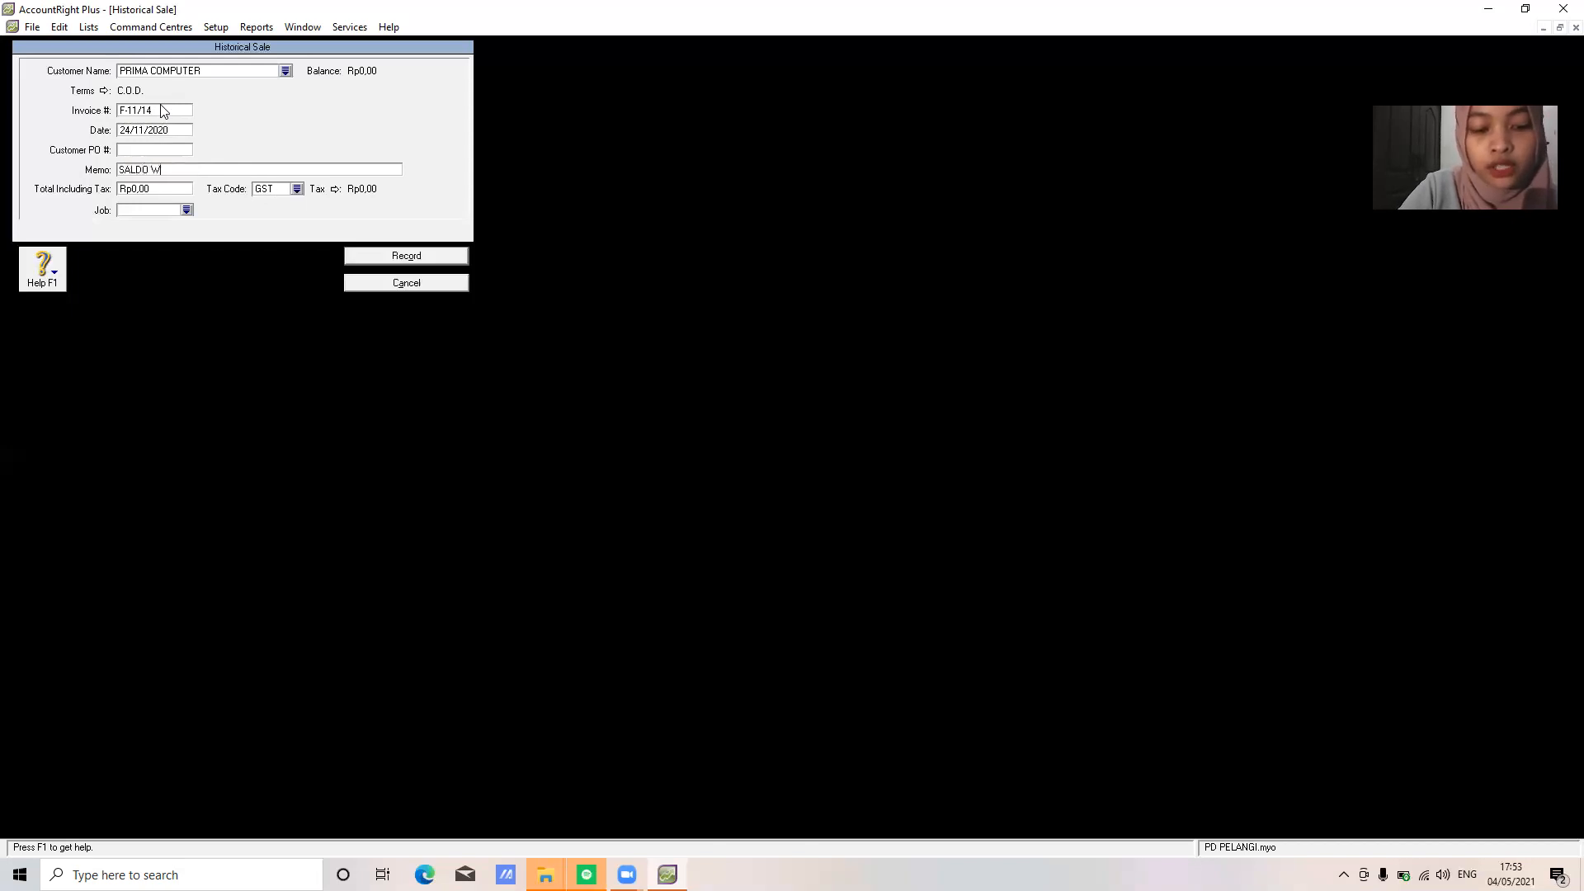
pyautogui.write('L PIUTANG DAGANG')
pyautogui.press('Tab')
pyautogui.write('3.300.000')
# Apply tax code N-T, record the sale, acknowledge both messages, and close Customer Balances
pyautogui.press('Tab')
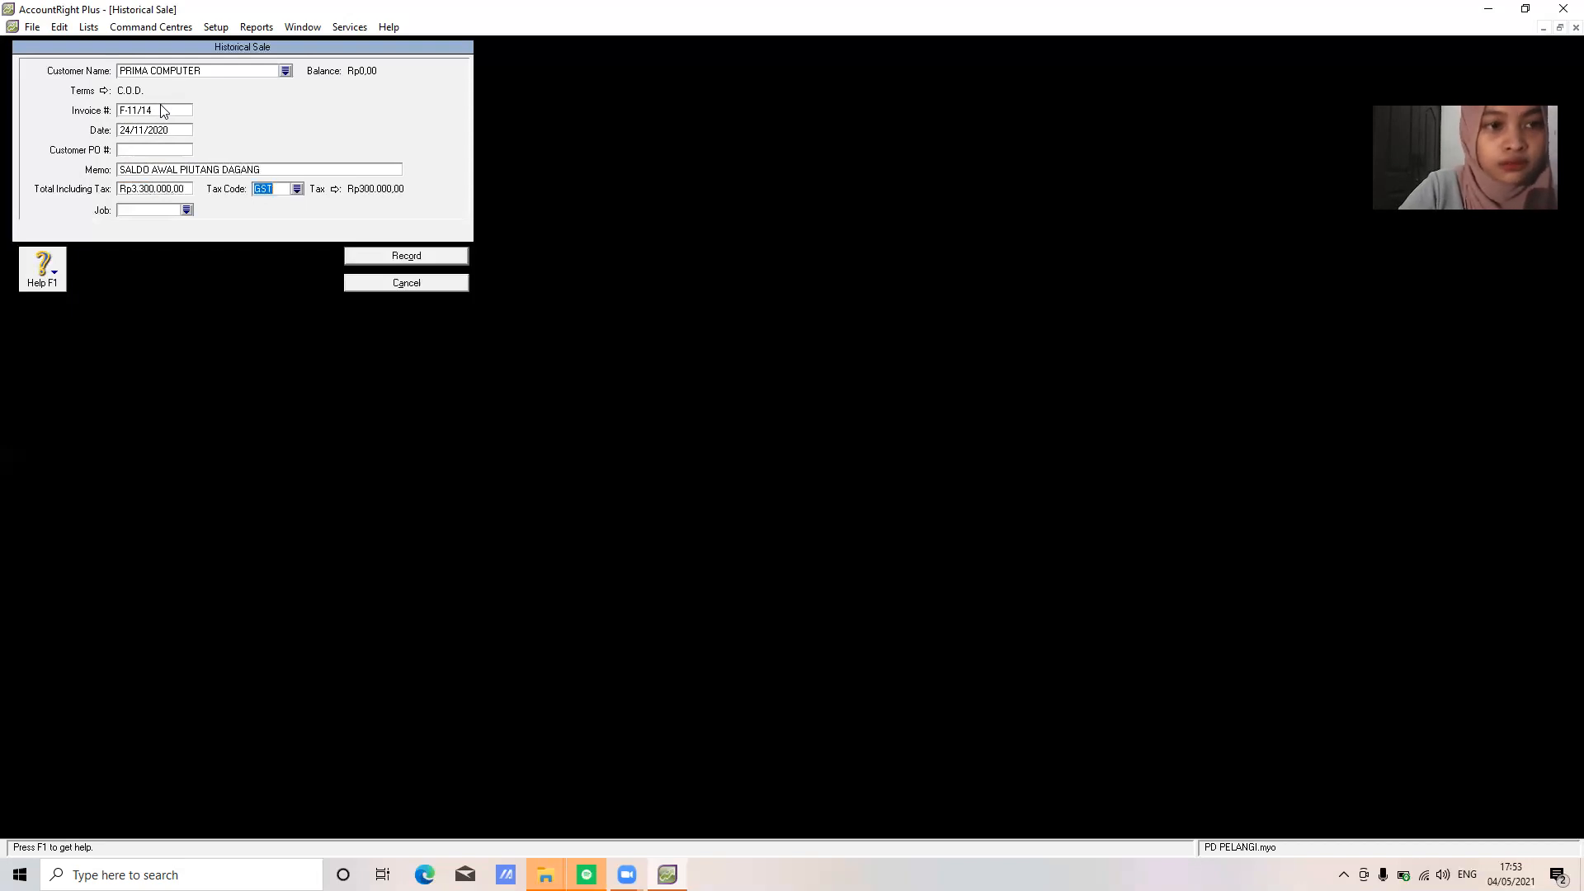
pyautogui.click(297, 190)
pyautogui.click(770, 359)
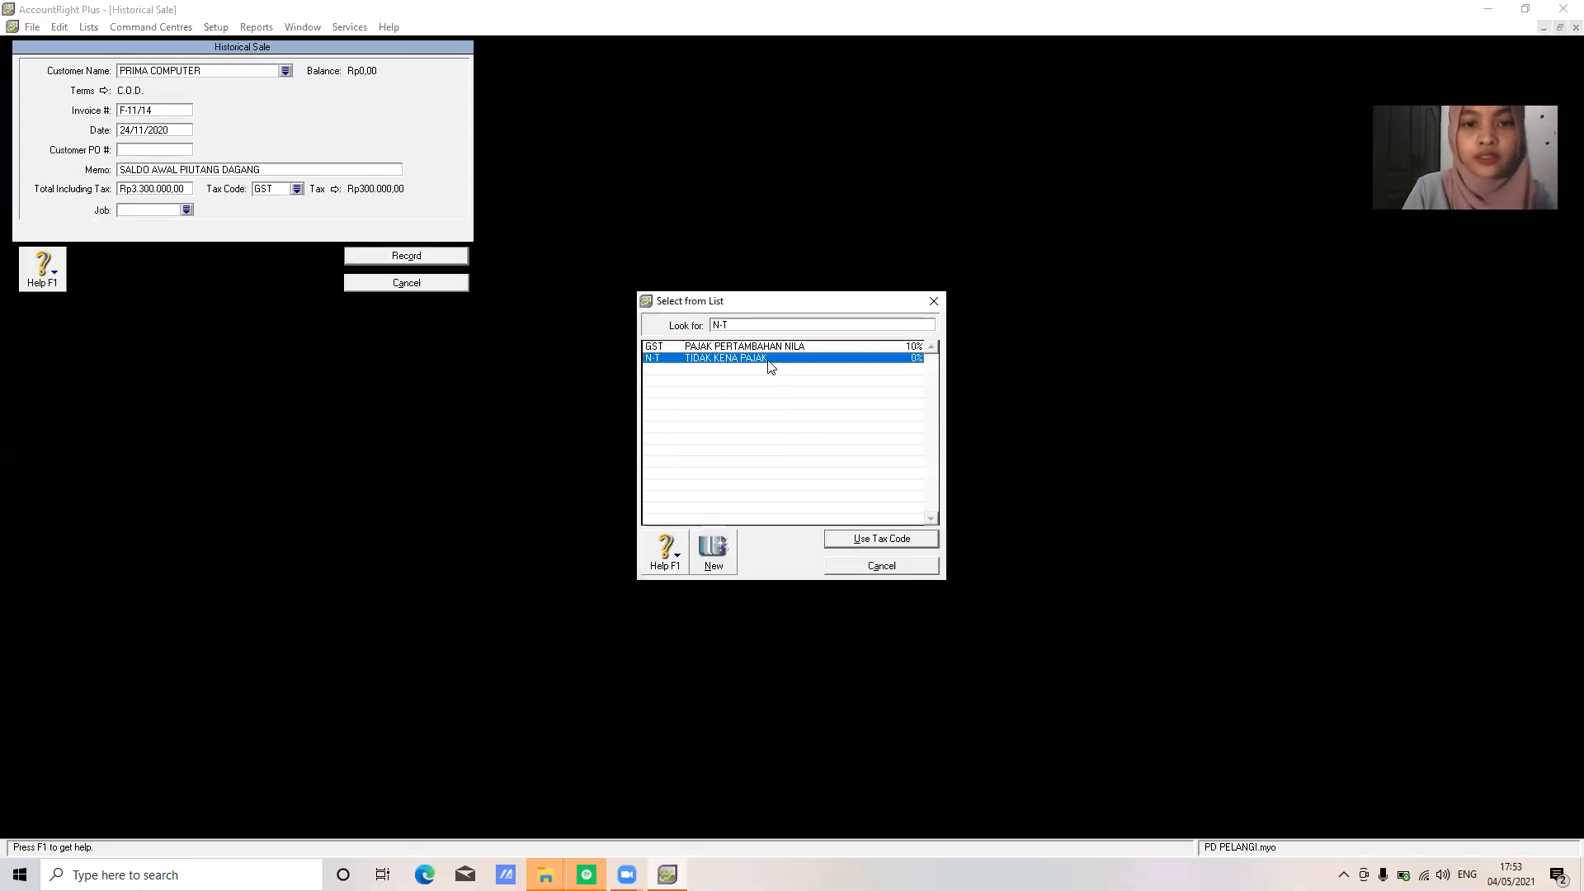
pyautogui.click(871, 534)
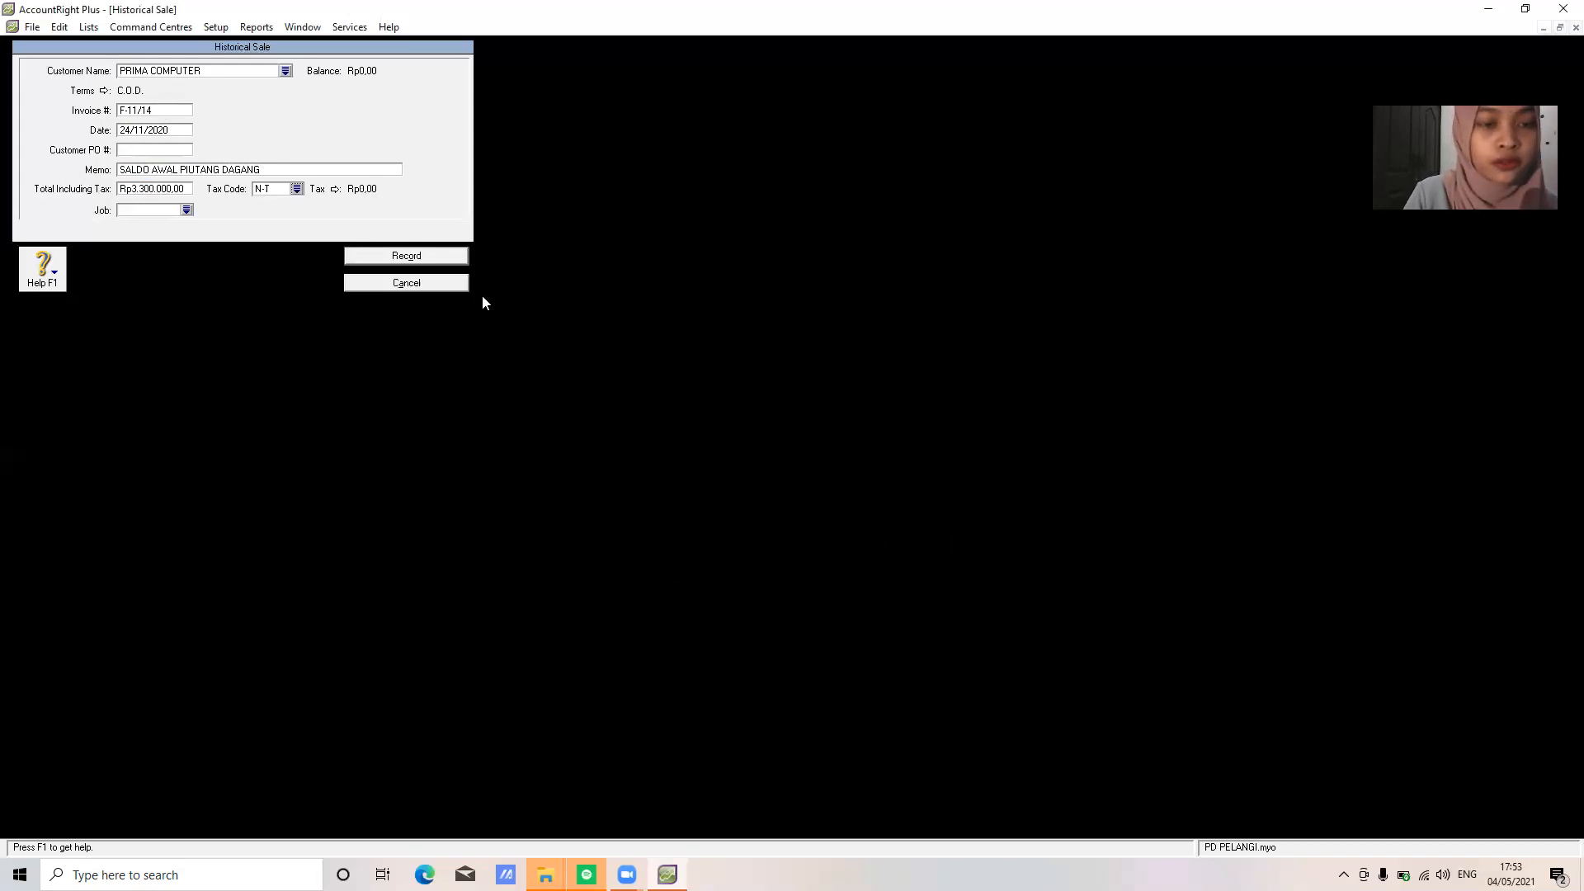
pyautogui.click(432, 251)
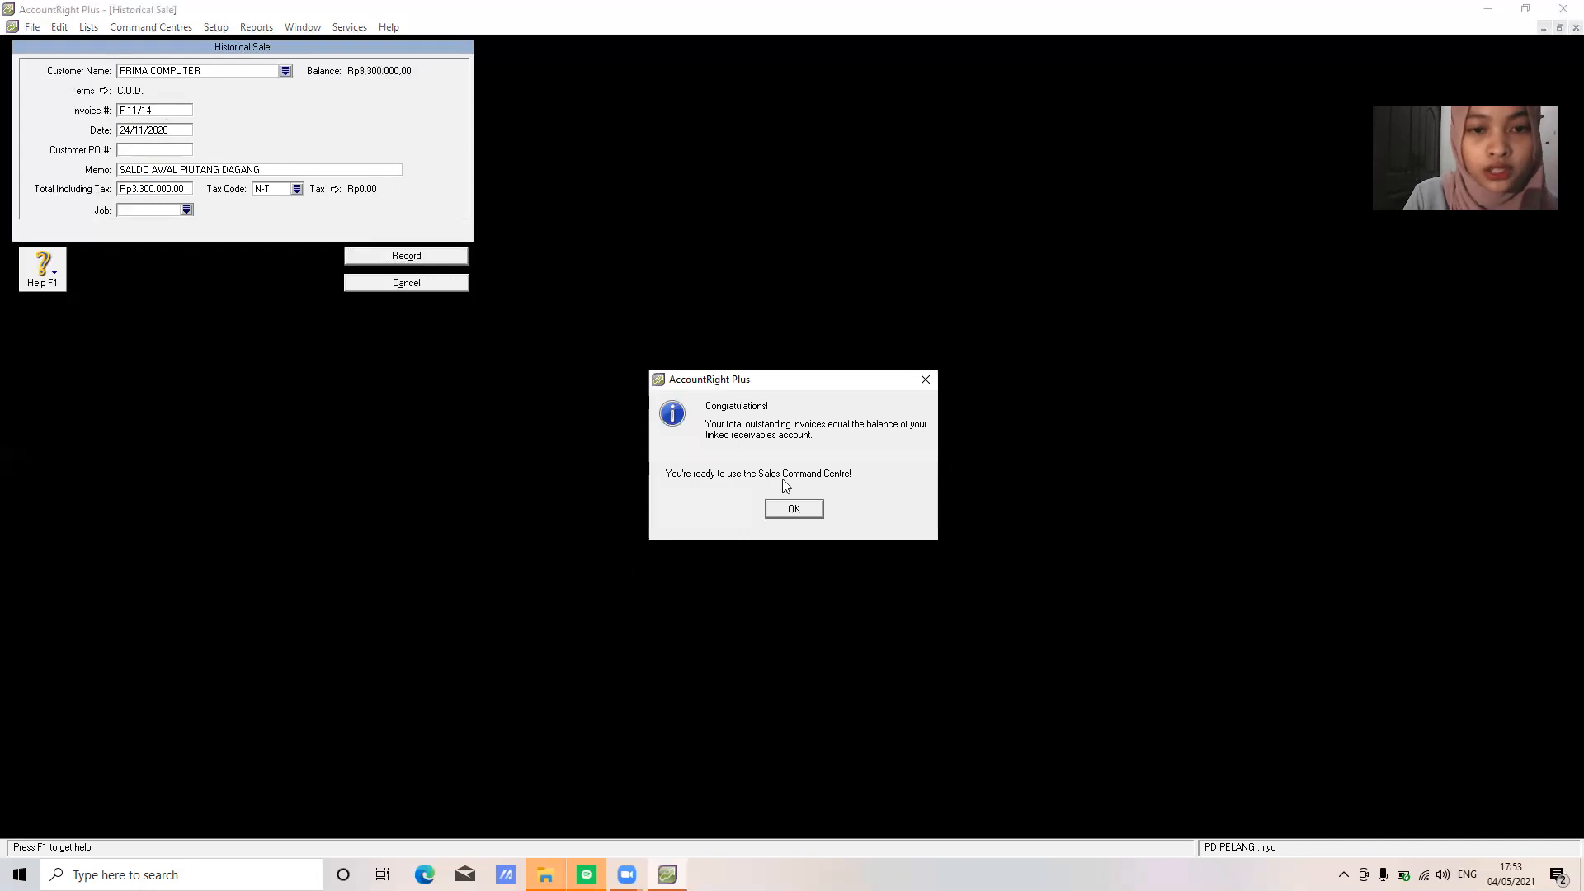
pyautogui.click(793, 509)
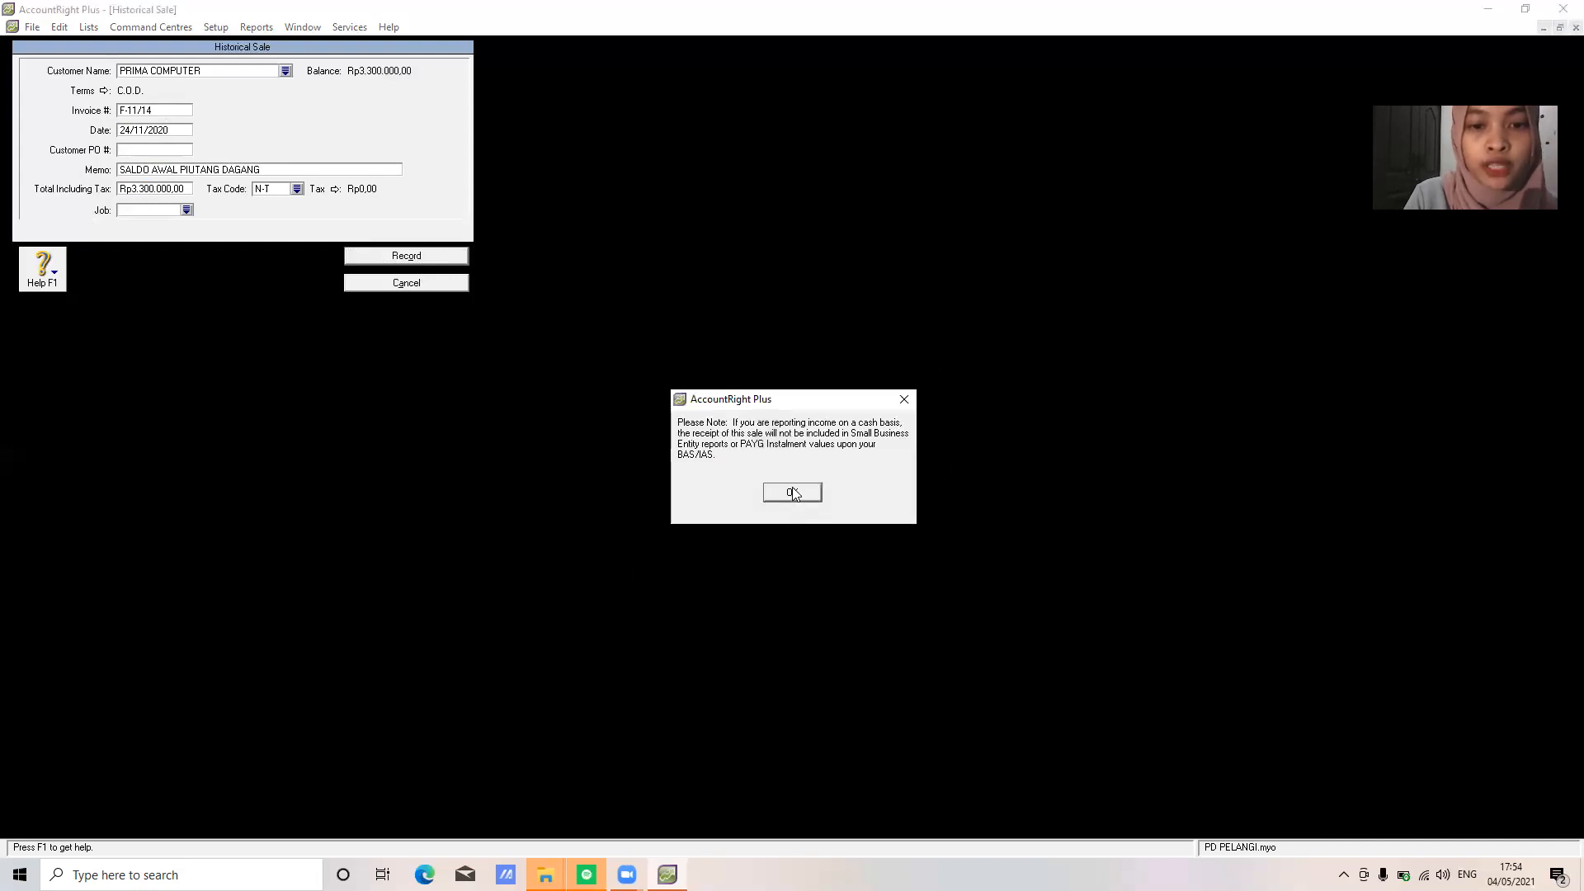
pyautogui.click(793, 493)
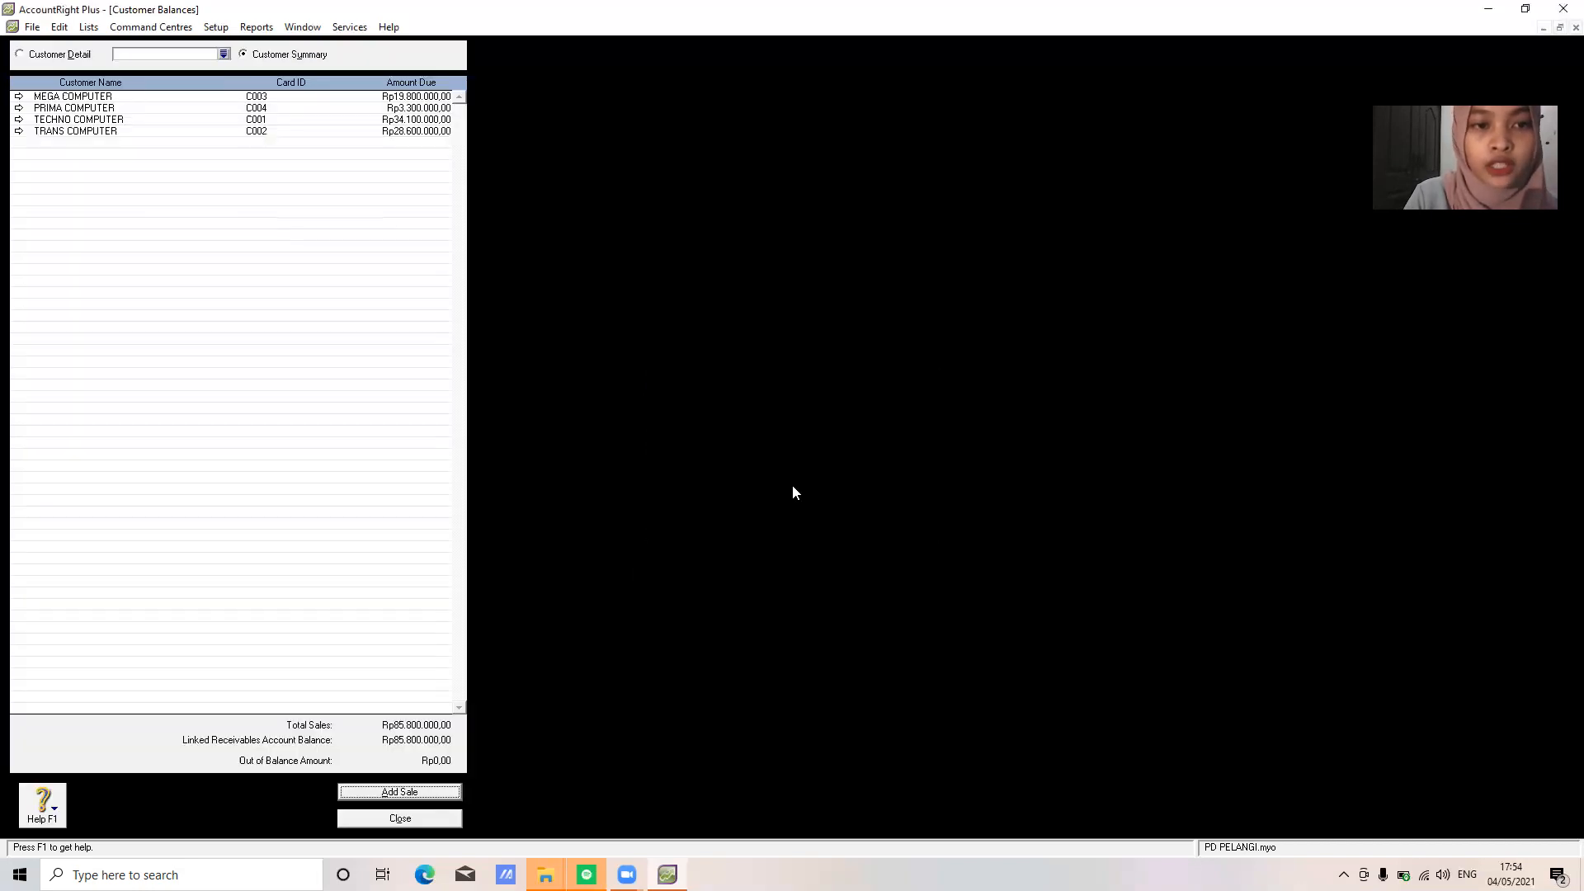
pyautogui.click(435, 818)
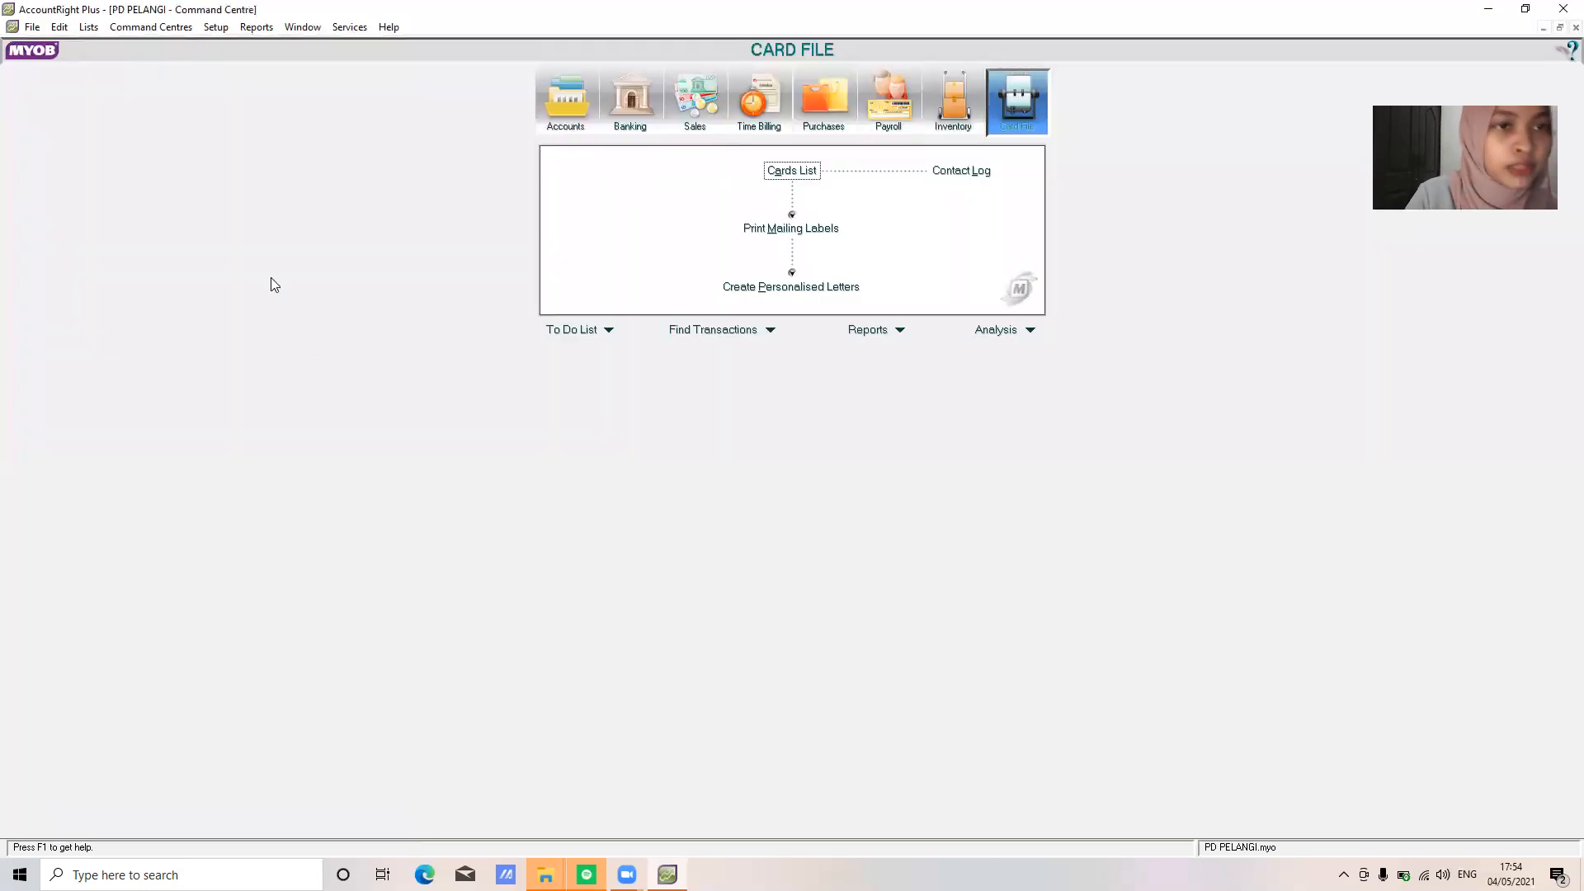
# From Supplier Balances, start a new historical purchase for PT MAKMUR JAYA
pyautogui.click(210, 31)
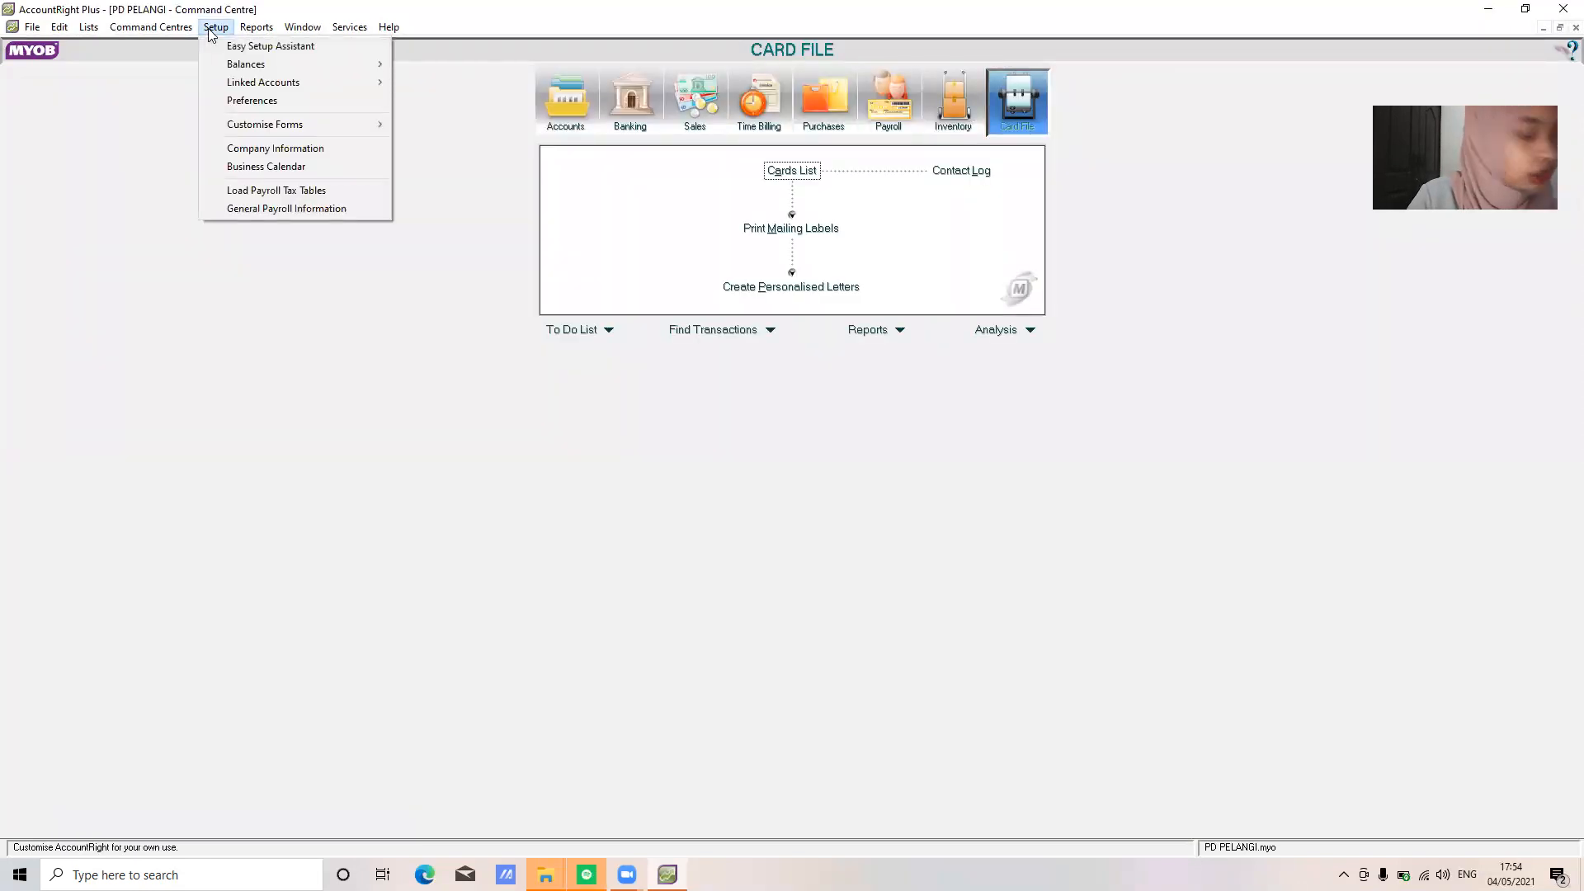
pyautogui.moveTo(281, 71)
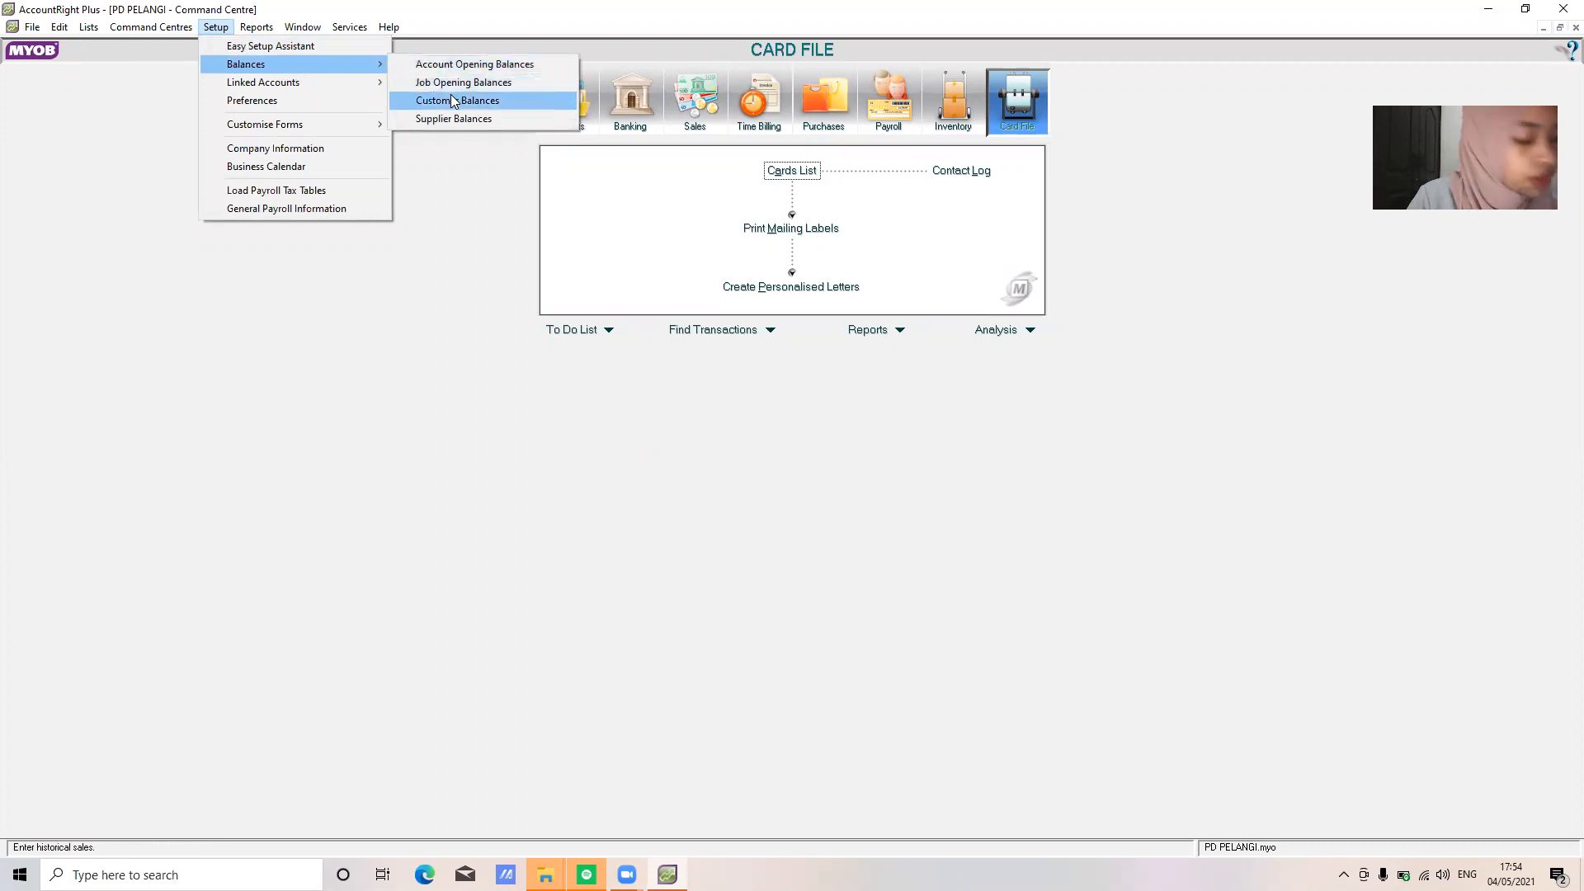
pyautogui.click(462, 120)
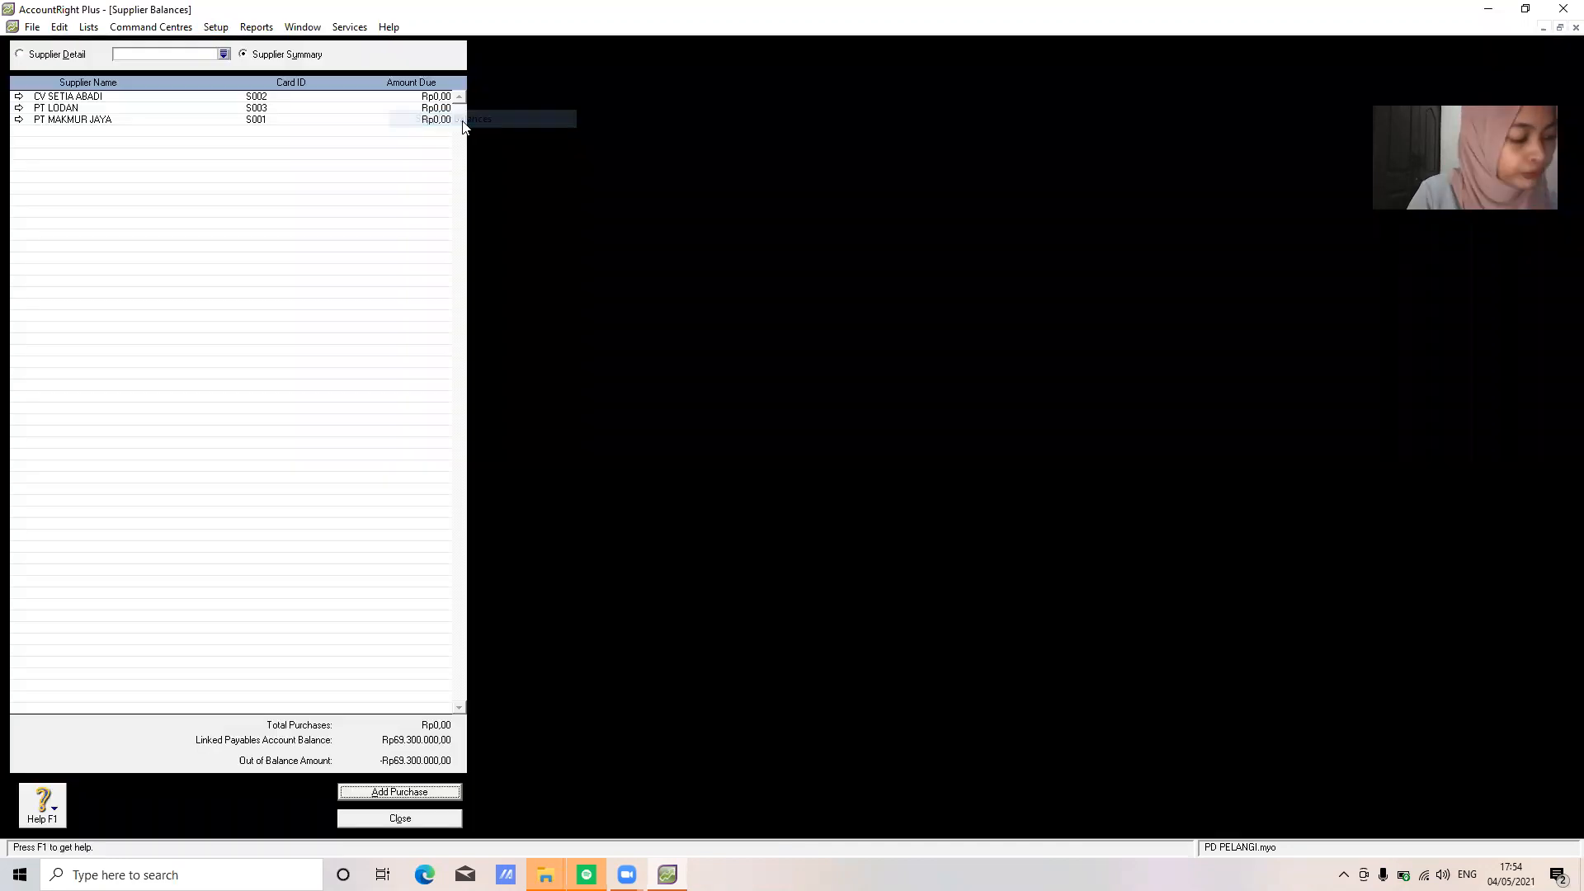
pyautogui.click(420, 791)
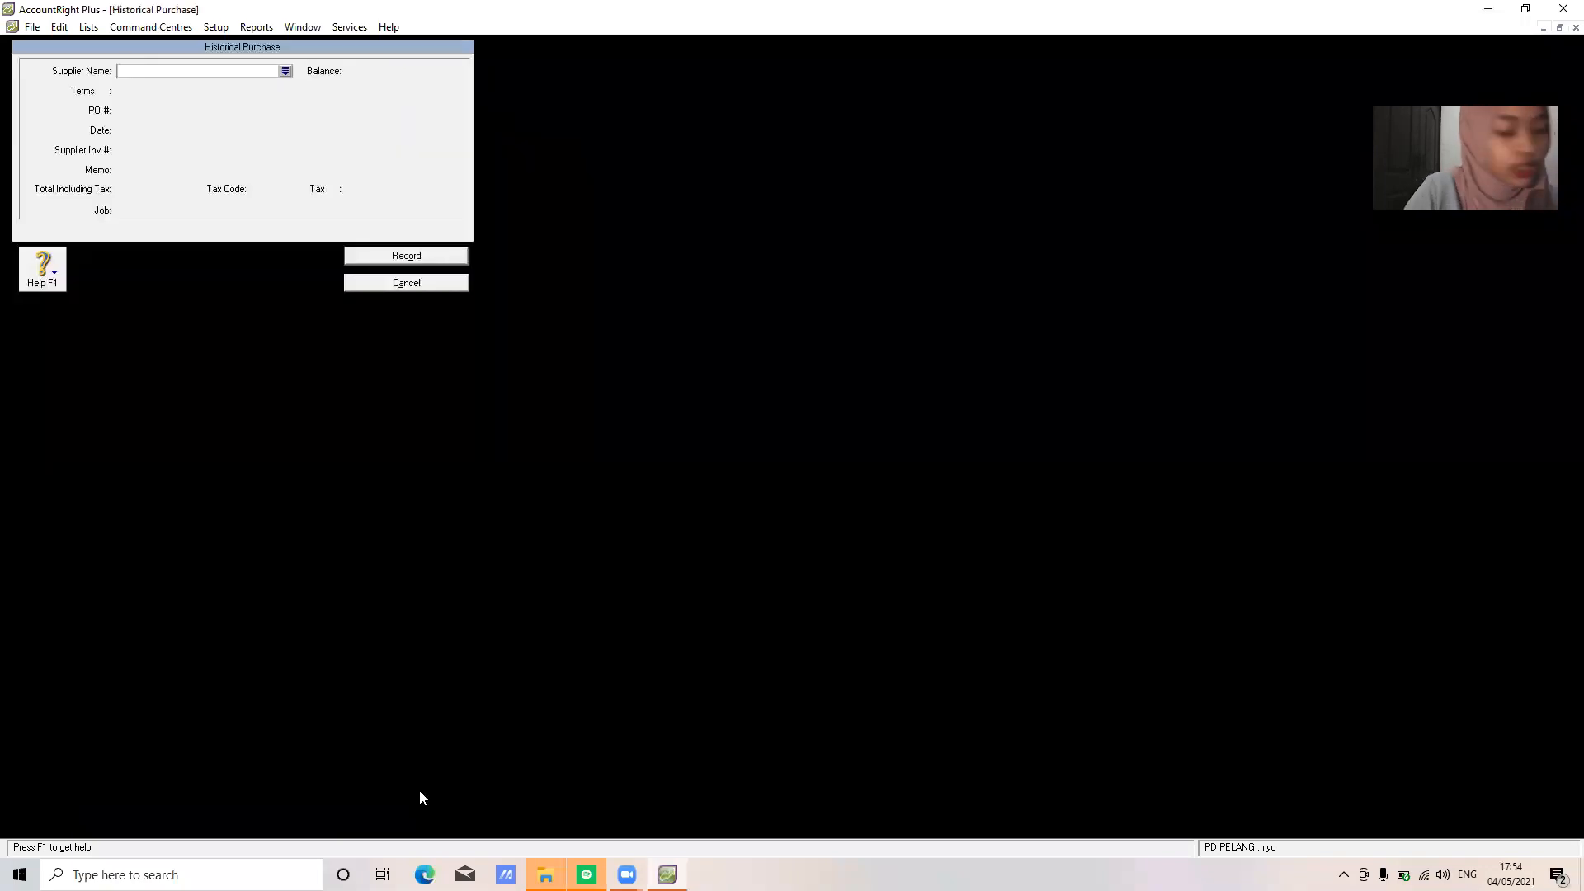
pyautogui.write('PT MAKMUR JAYA')
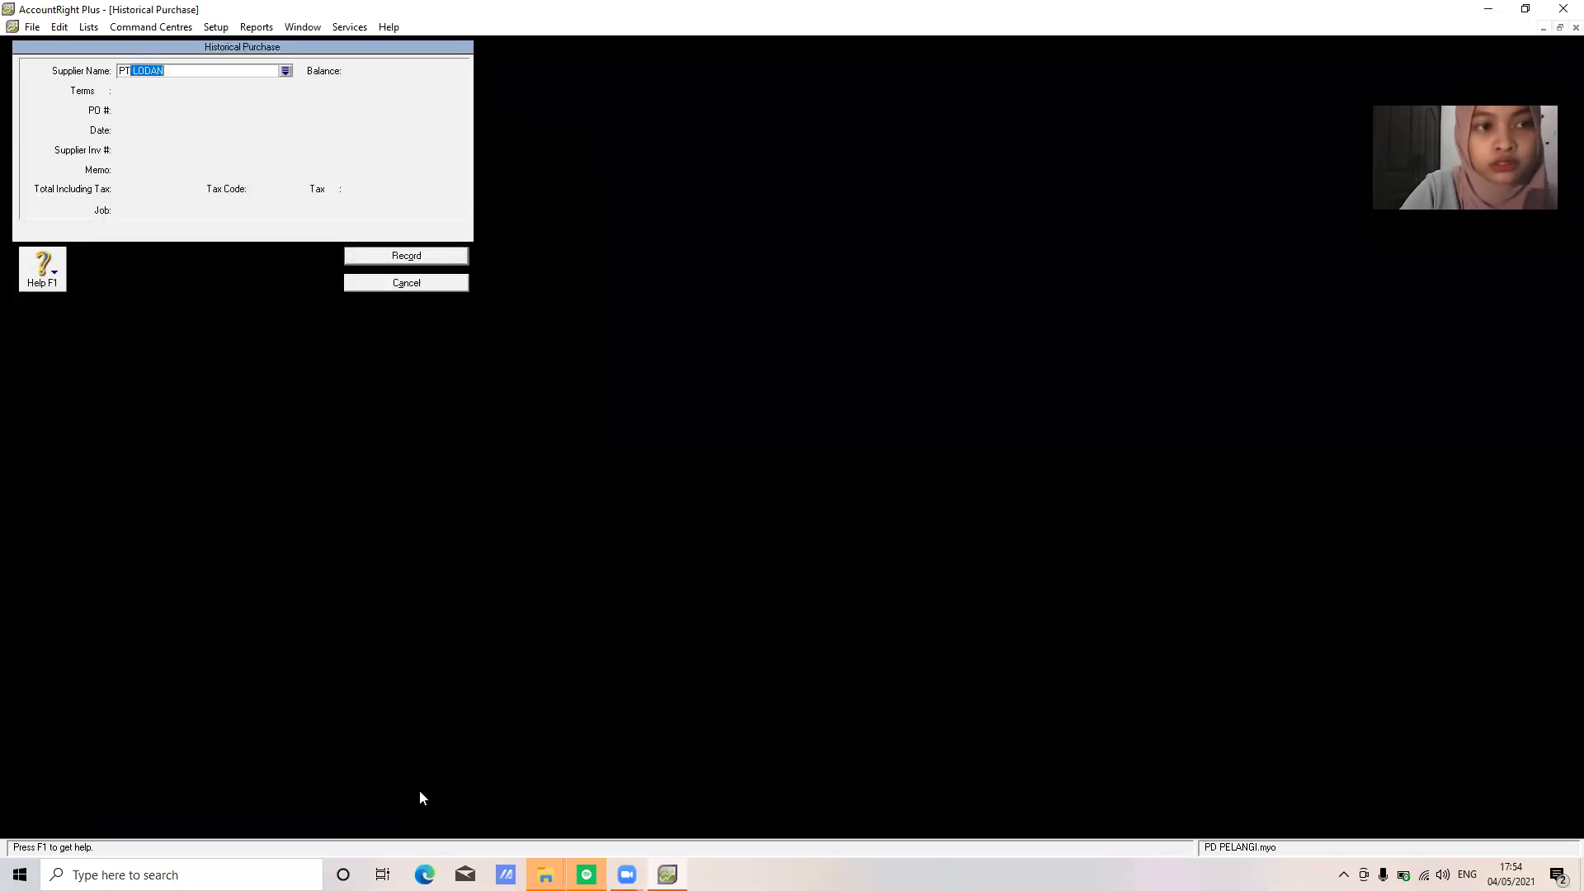
pyautogui.press('Tab')
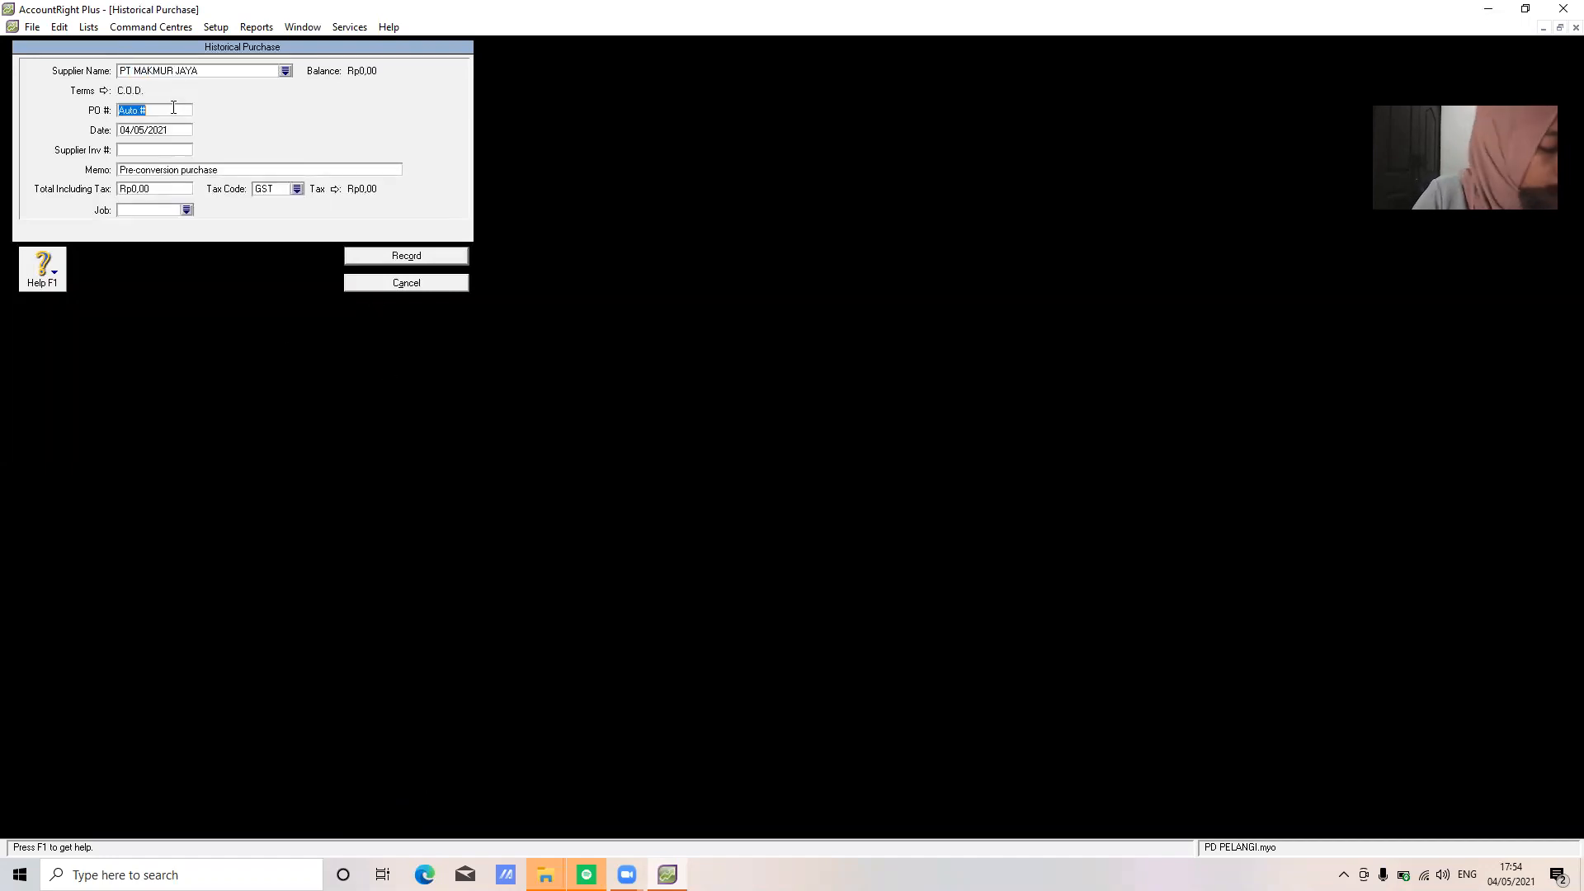
# Enter reference 0.15234, memo SALDO AWAL UTANG DAGANG and total 23100000
pyautogui.write('0')
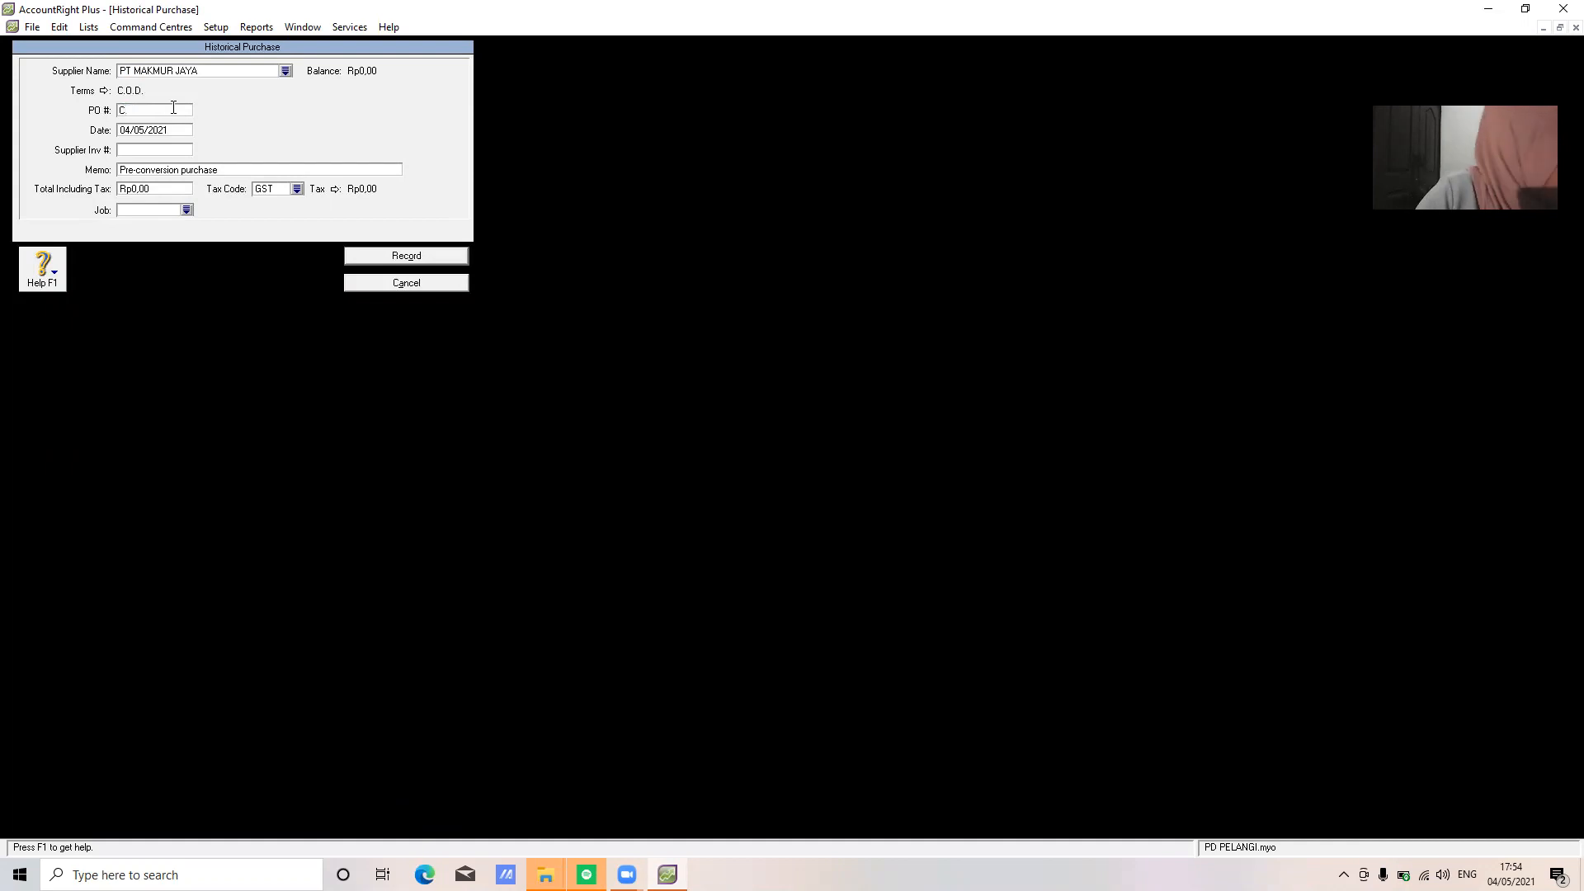
pyautogui.write('.15234')
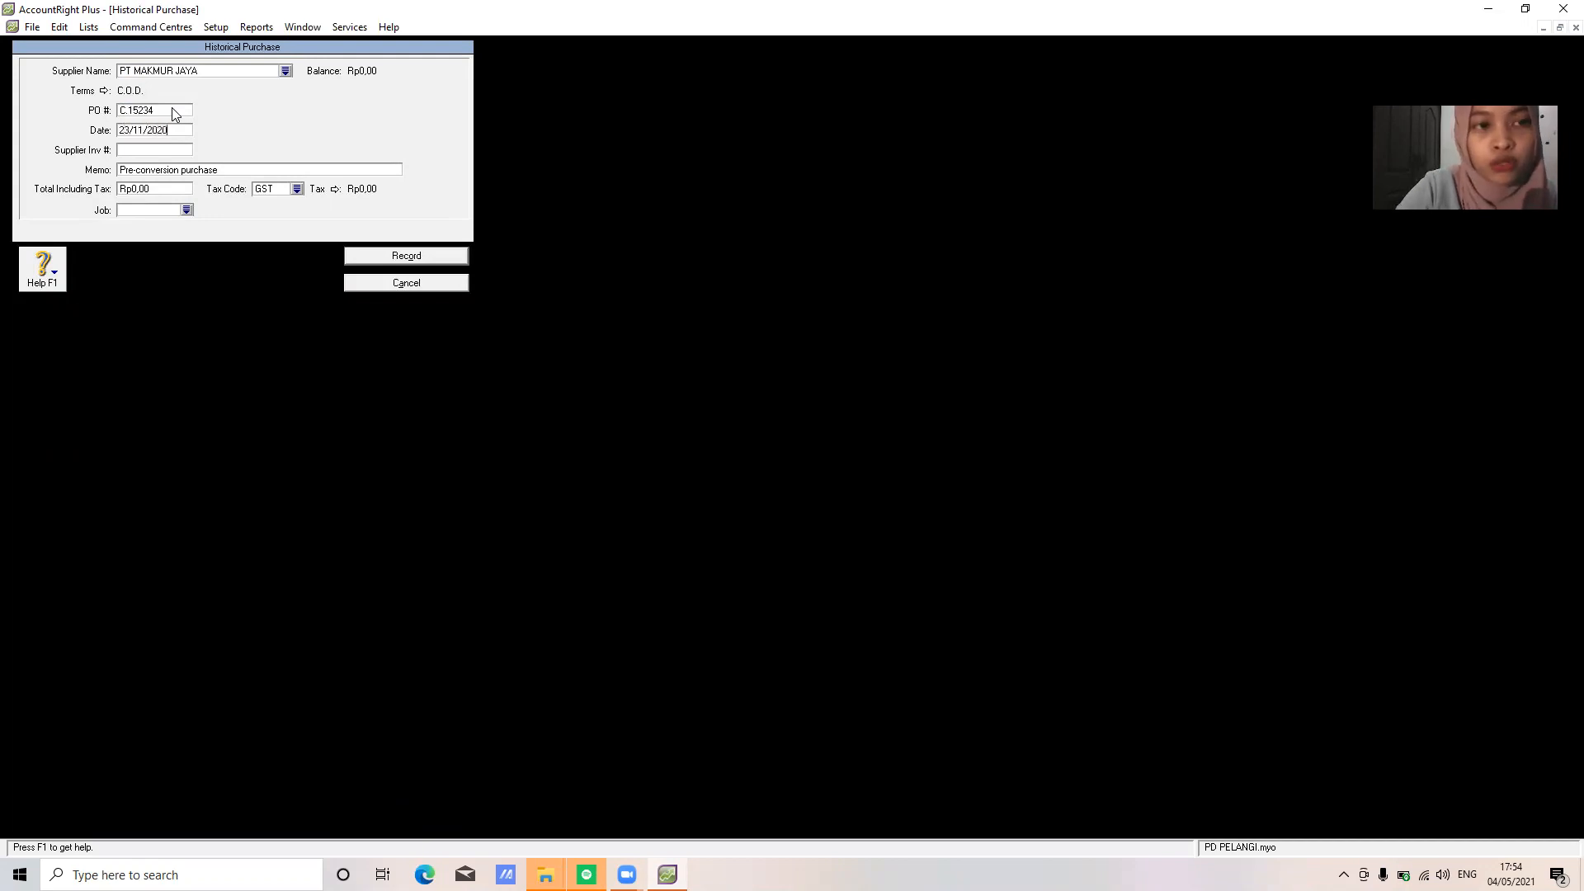
pyautogui.press('Tab')
pyautogui.press('Tab')
pyautogui.write('SALDO AWAL UTANG DAGANG')
pyautogui.press('Tab')
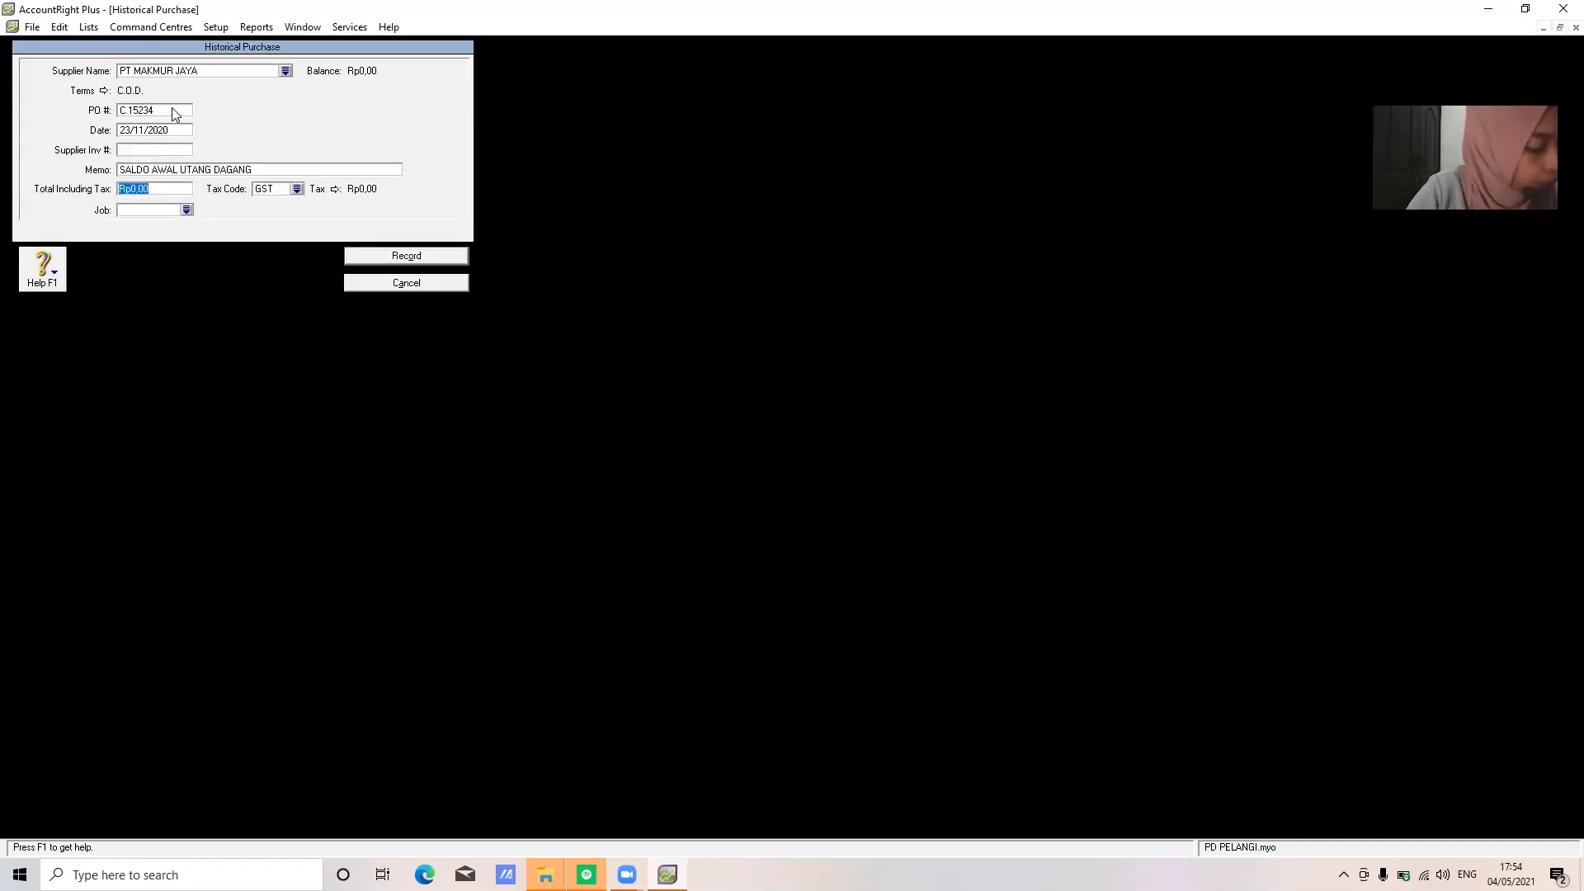
pyautogui.write('23100000')
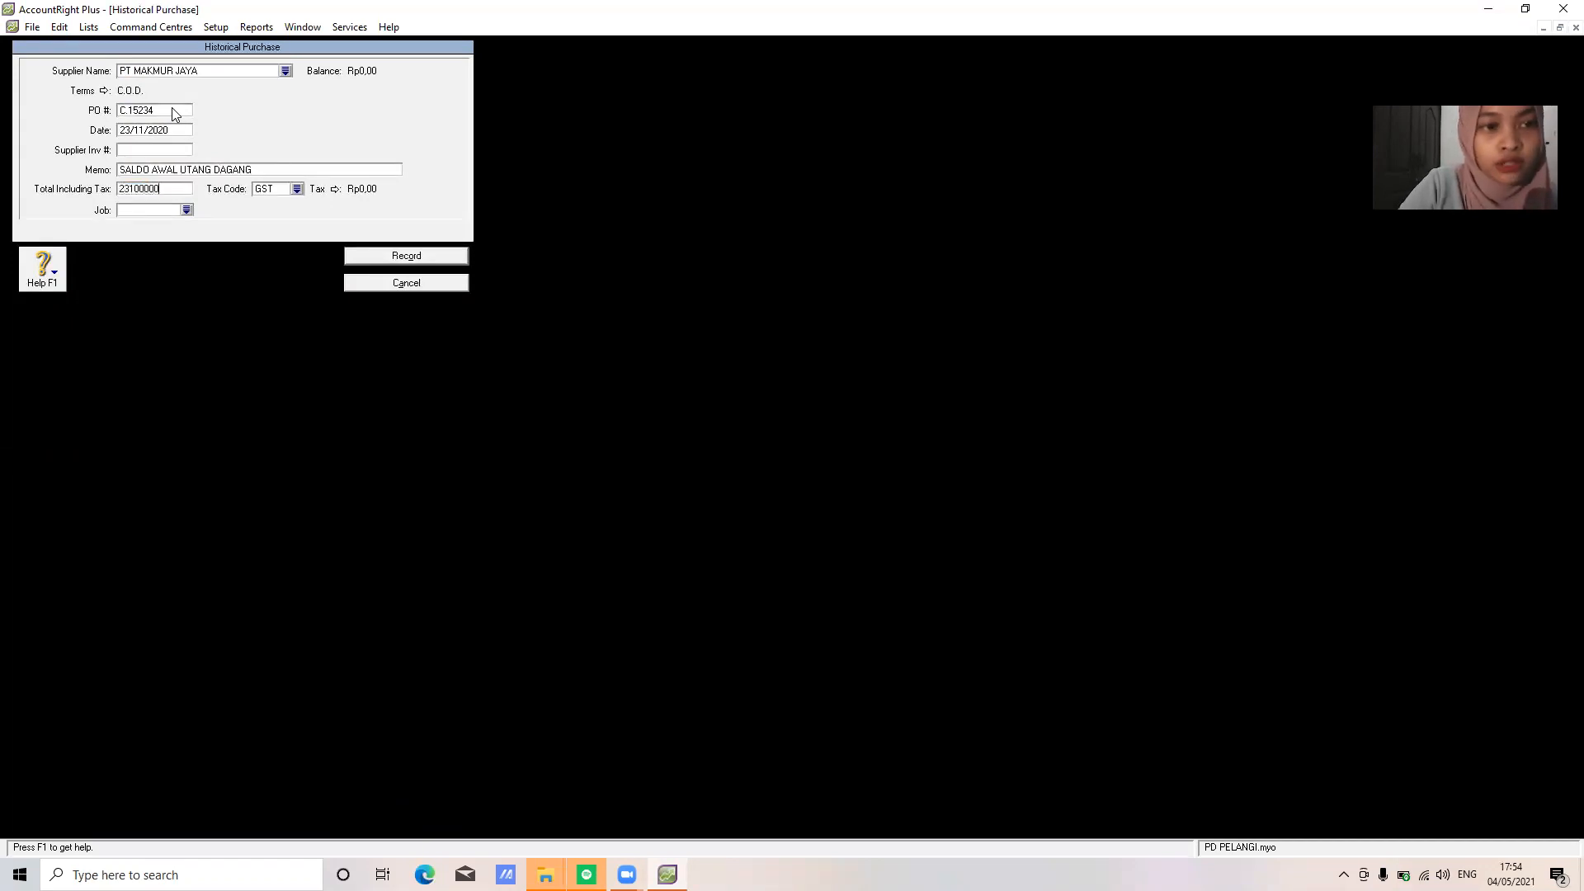
# Set tax code N-T and record the purchase, dismissing the cash-basis note
pyautogui.click(285, 189)
pyautogui.click(297, 189)
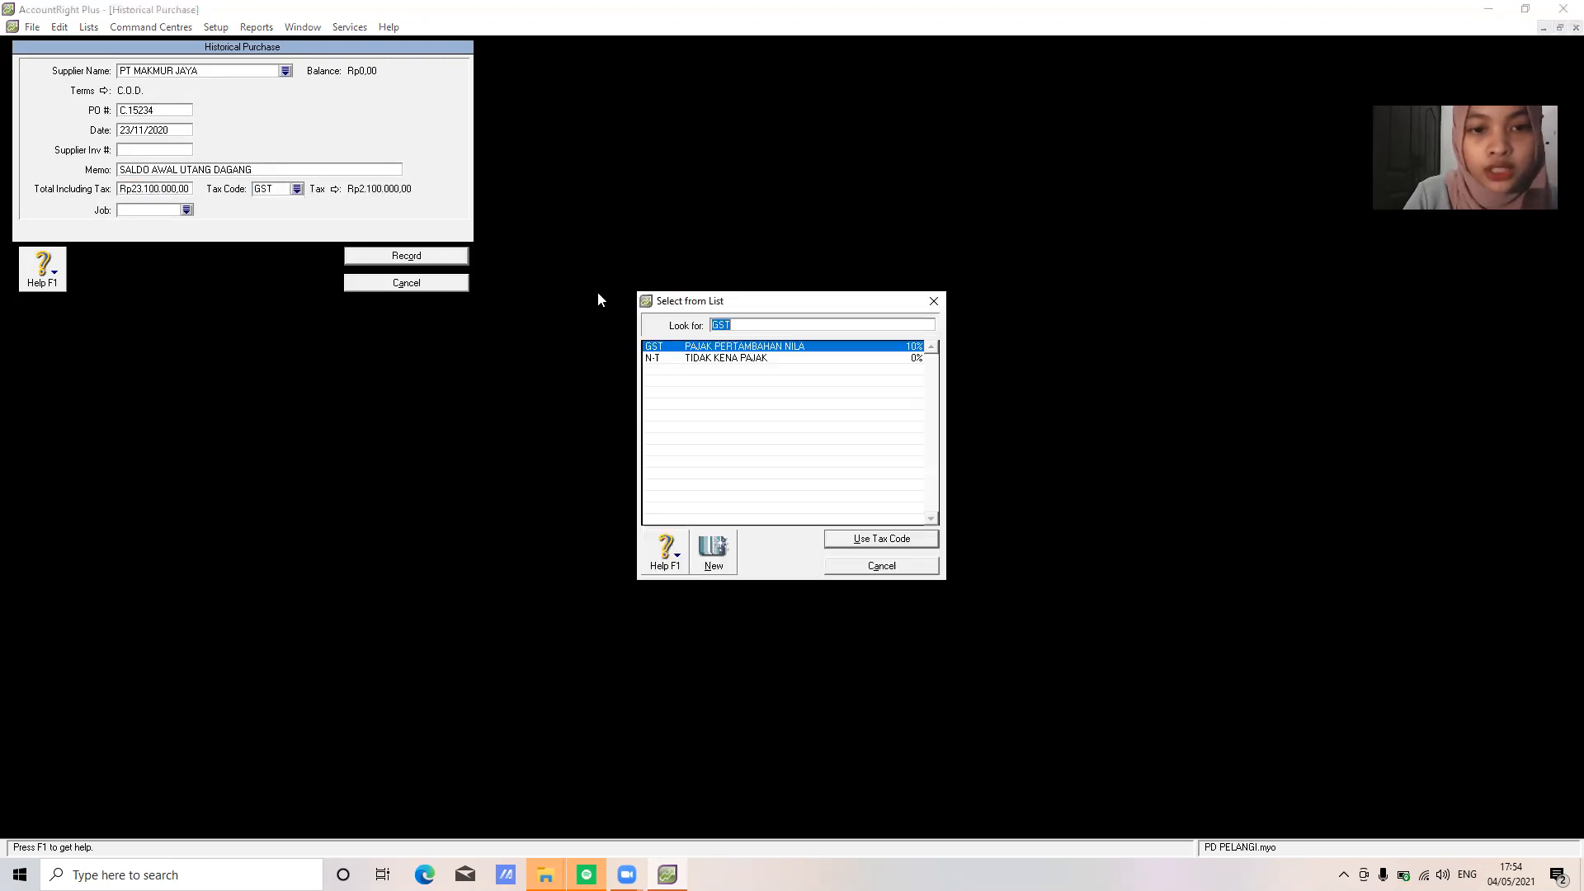
pyautogui.click(716, 360)
pyautogui.click(872, 543)
pyautogui.click(460, 253)
pyautogui.click(792, 492)
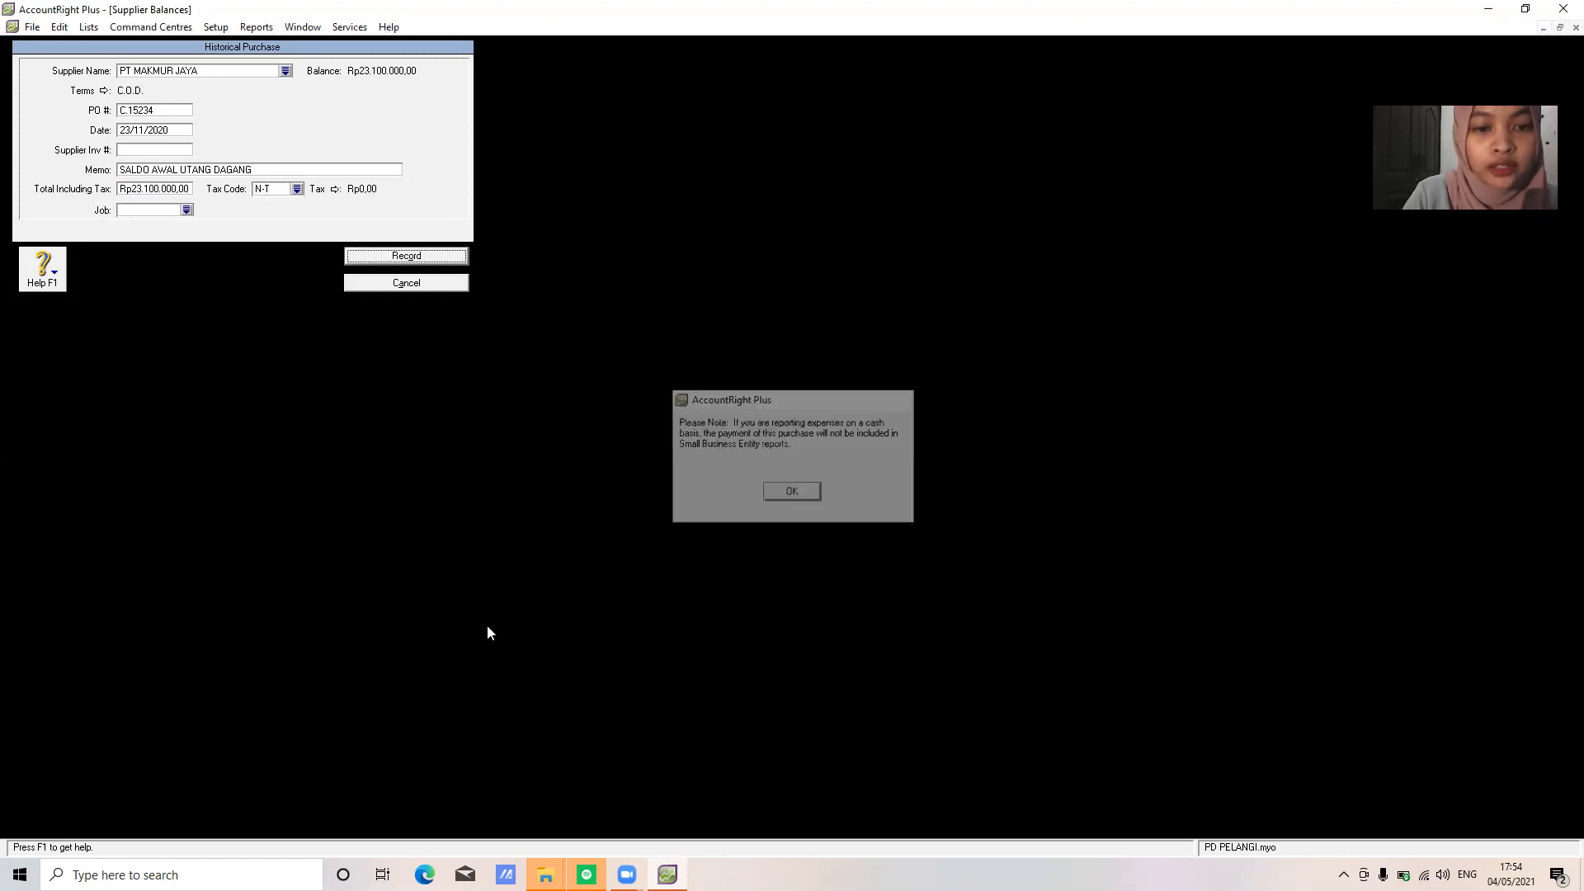
# Start a historical purchase for CV SETIA ABADI with PO F.1289 dated 22/11/2020
pyautogui.click(388, 794)
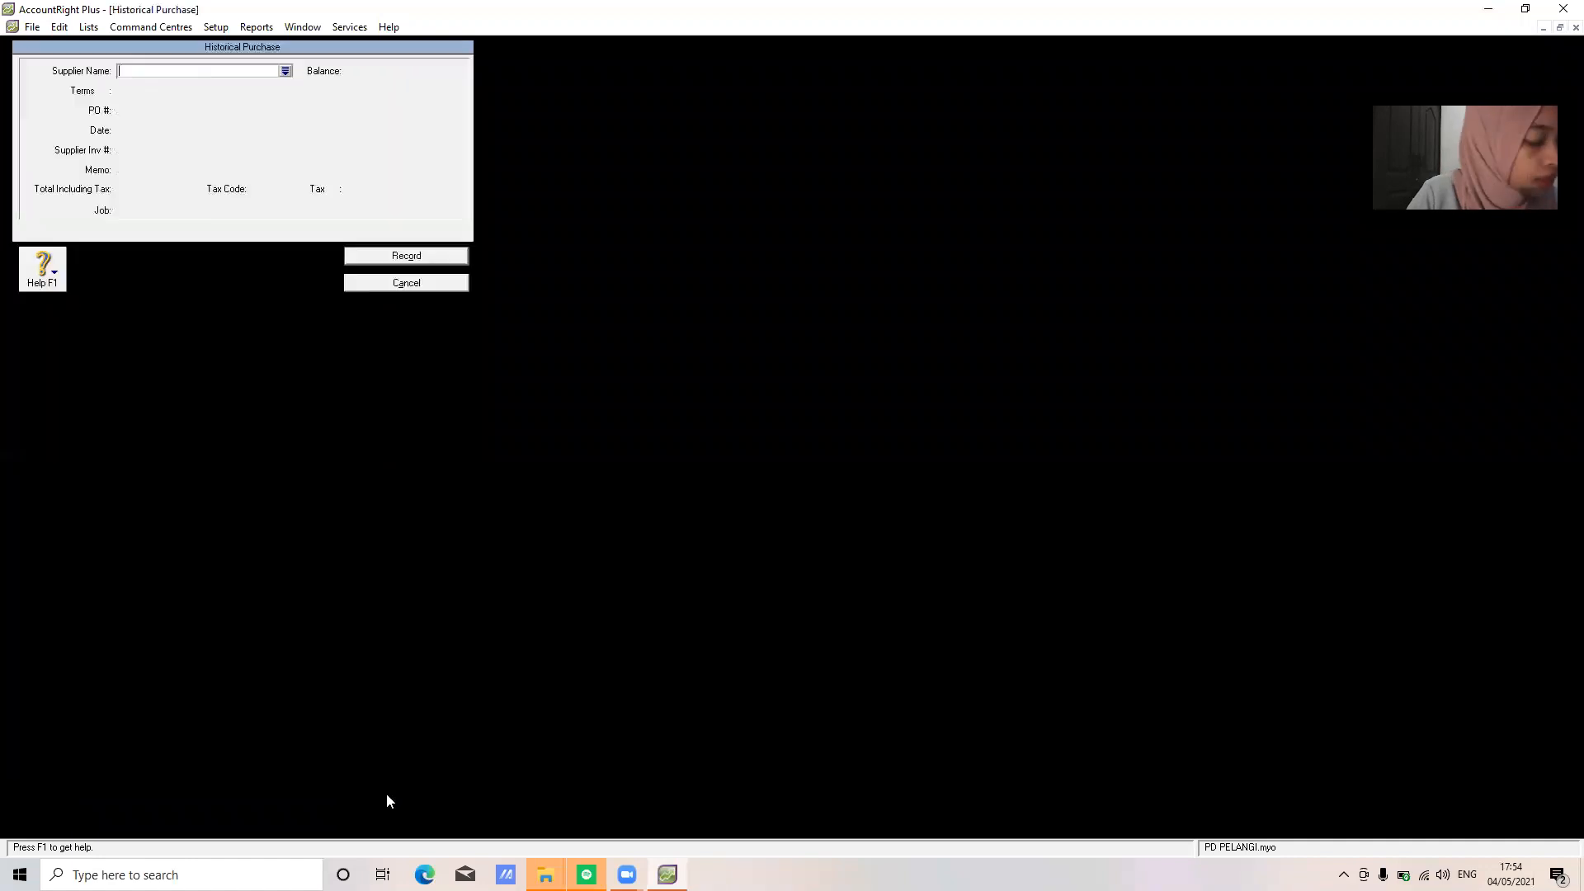
pyautogui.write('CV')
pyautogui.press('Tab')
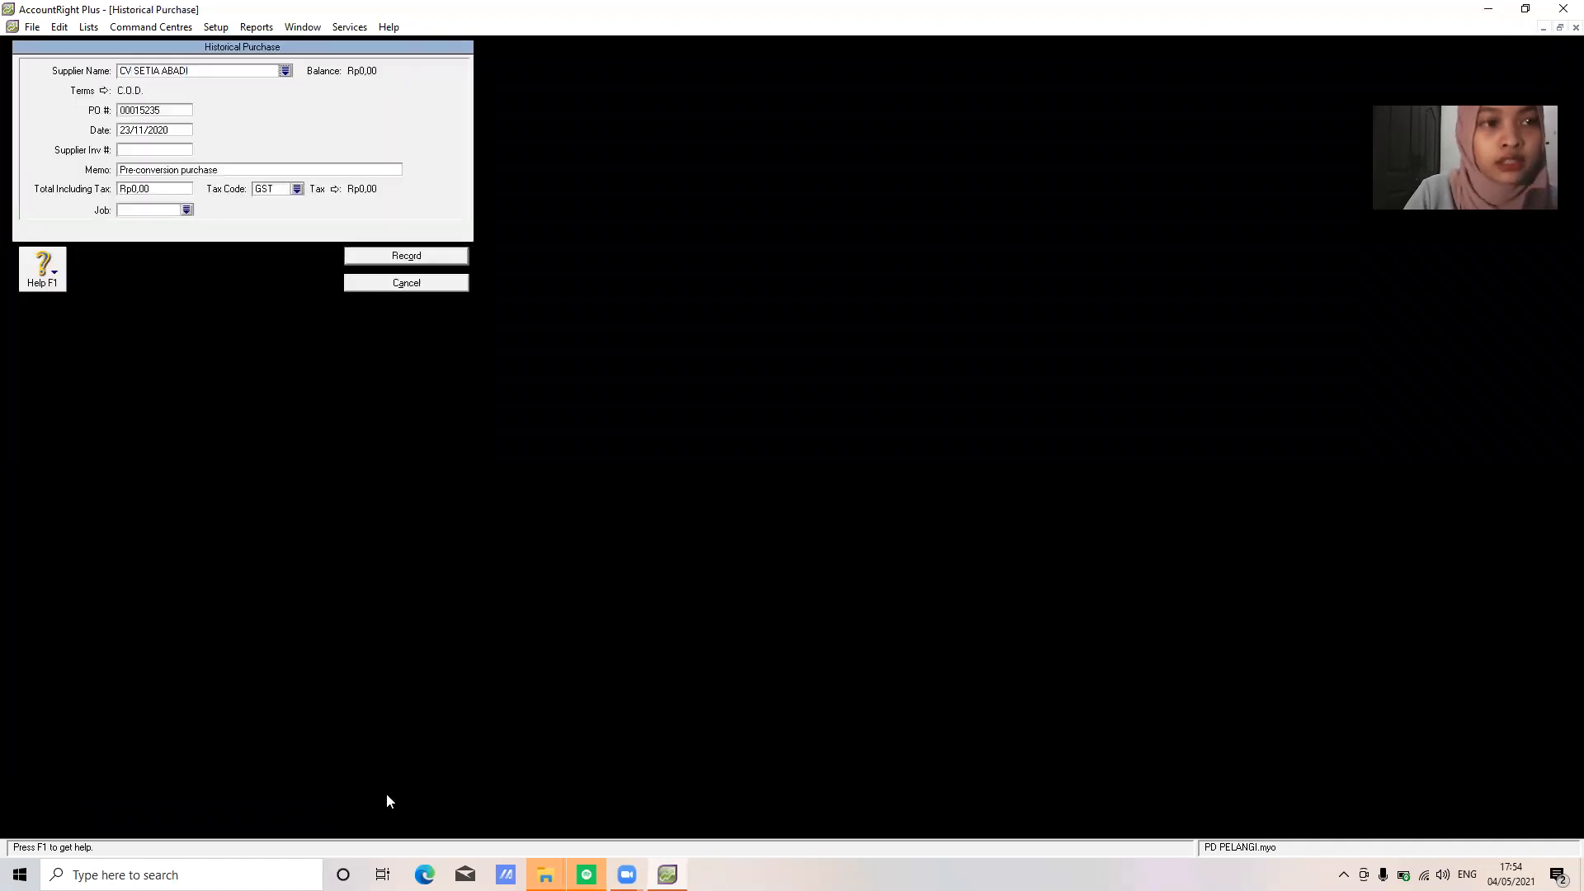
pyautogui.click(159, 109)
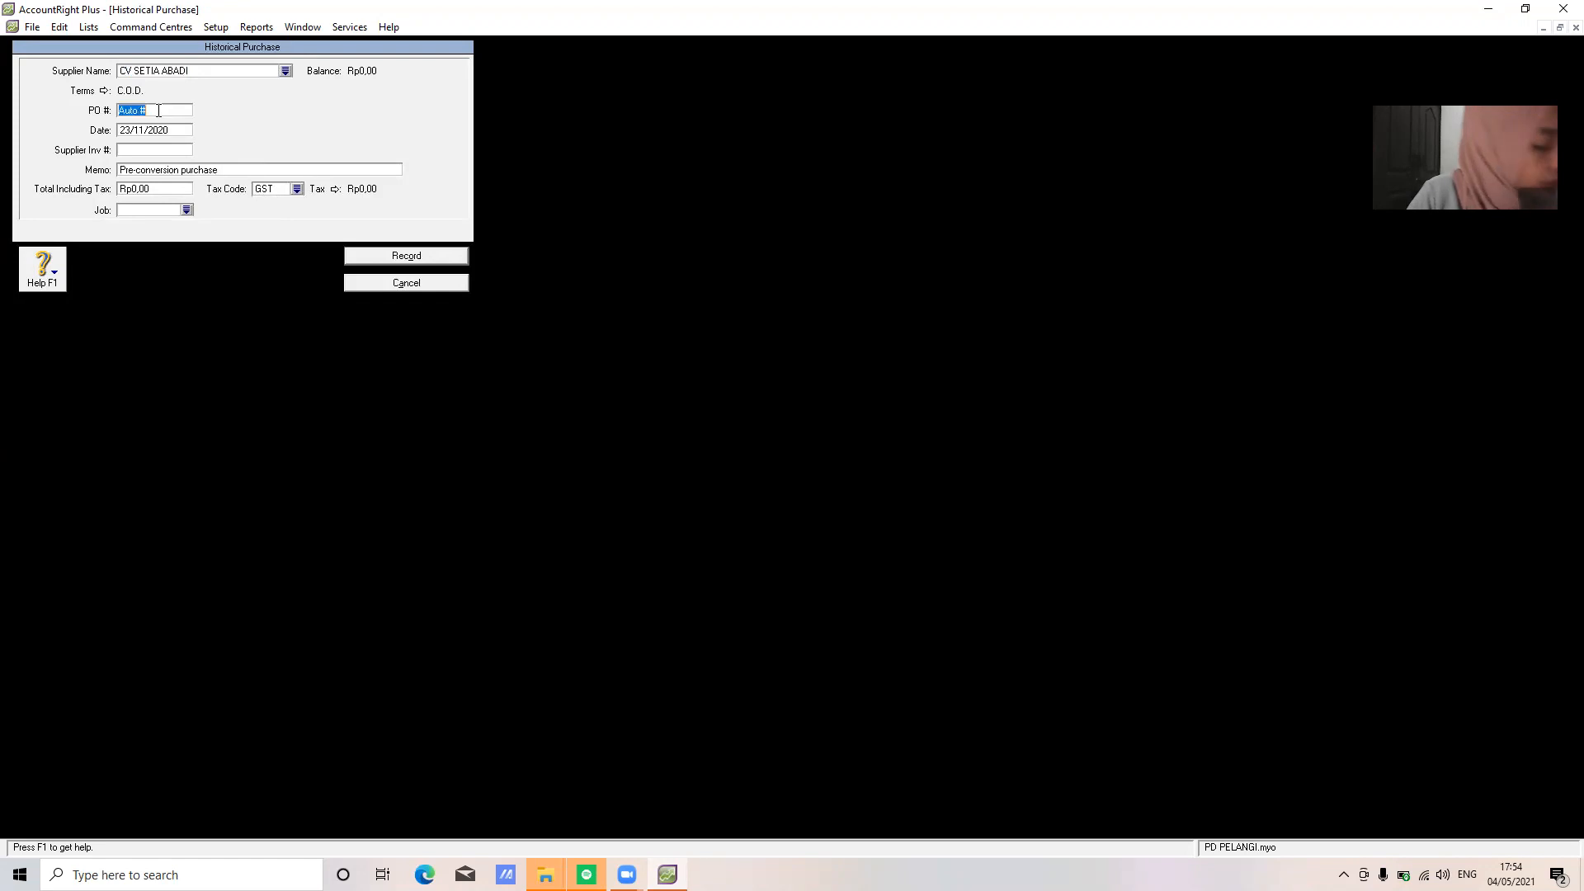
pyautogui.write('F')
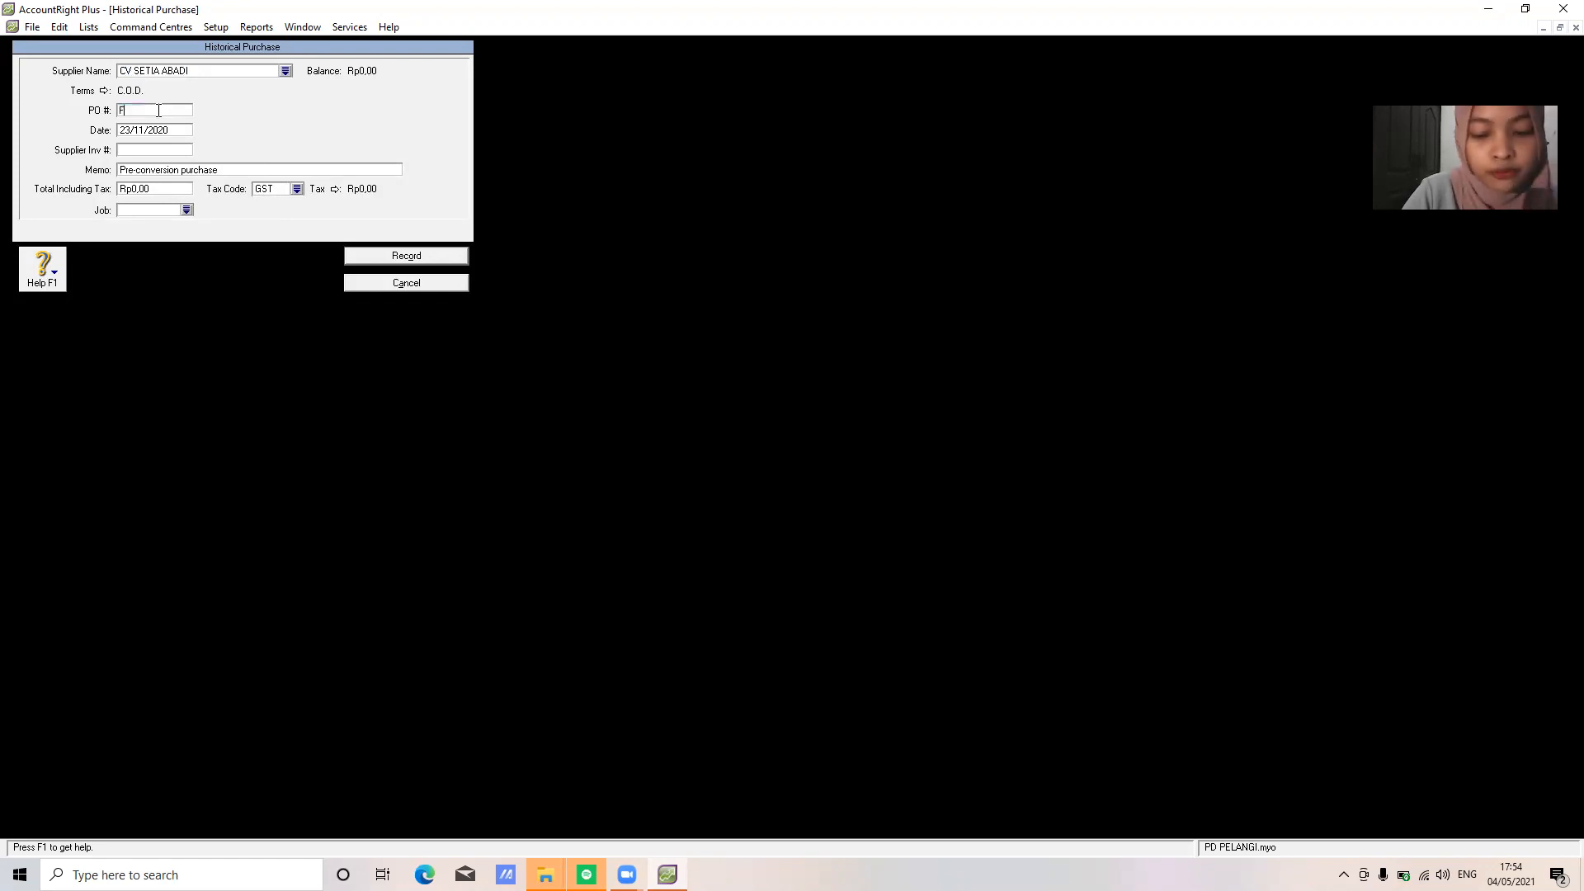
pyautogui.write('.1289')
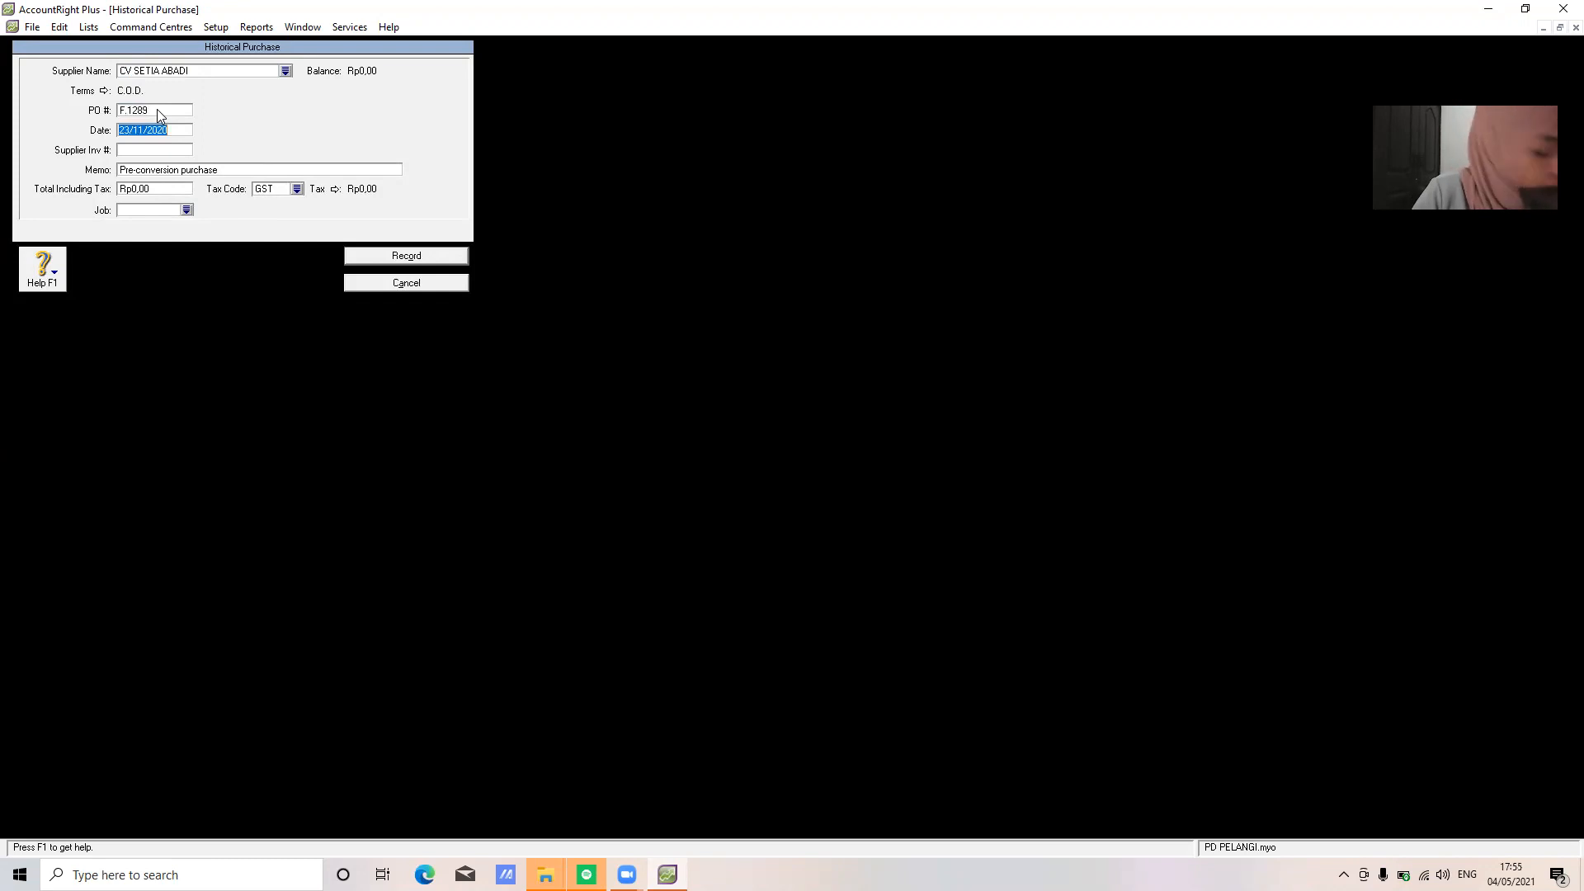
pyautogui.write('220/11/202')
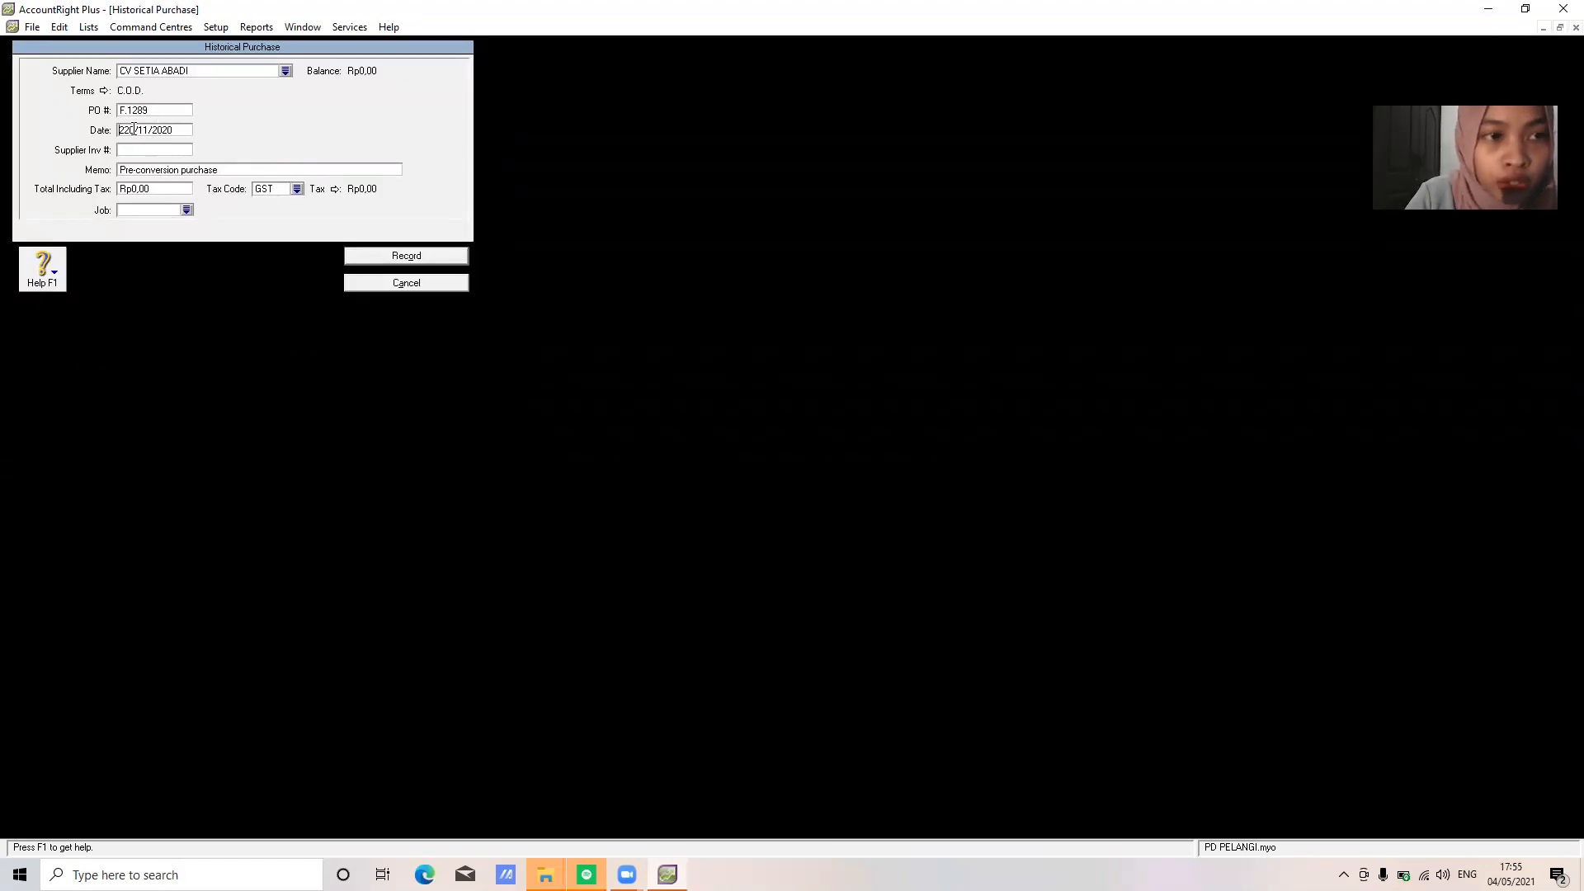
pyautogui.click(136, 131)
pyautogui.press('BackSpace')
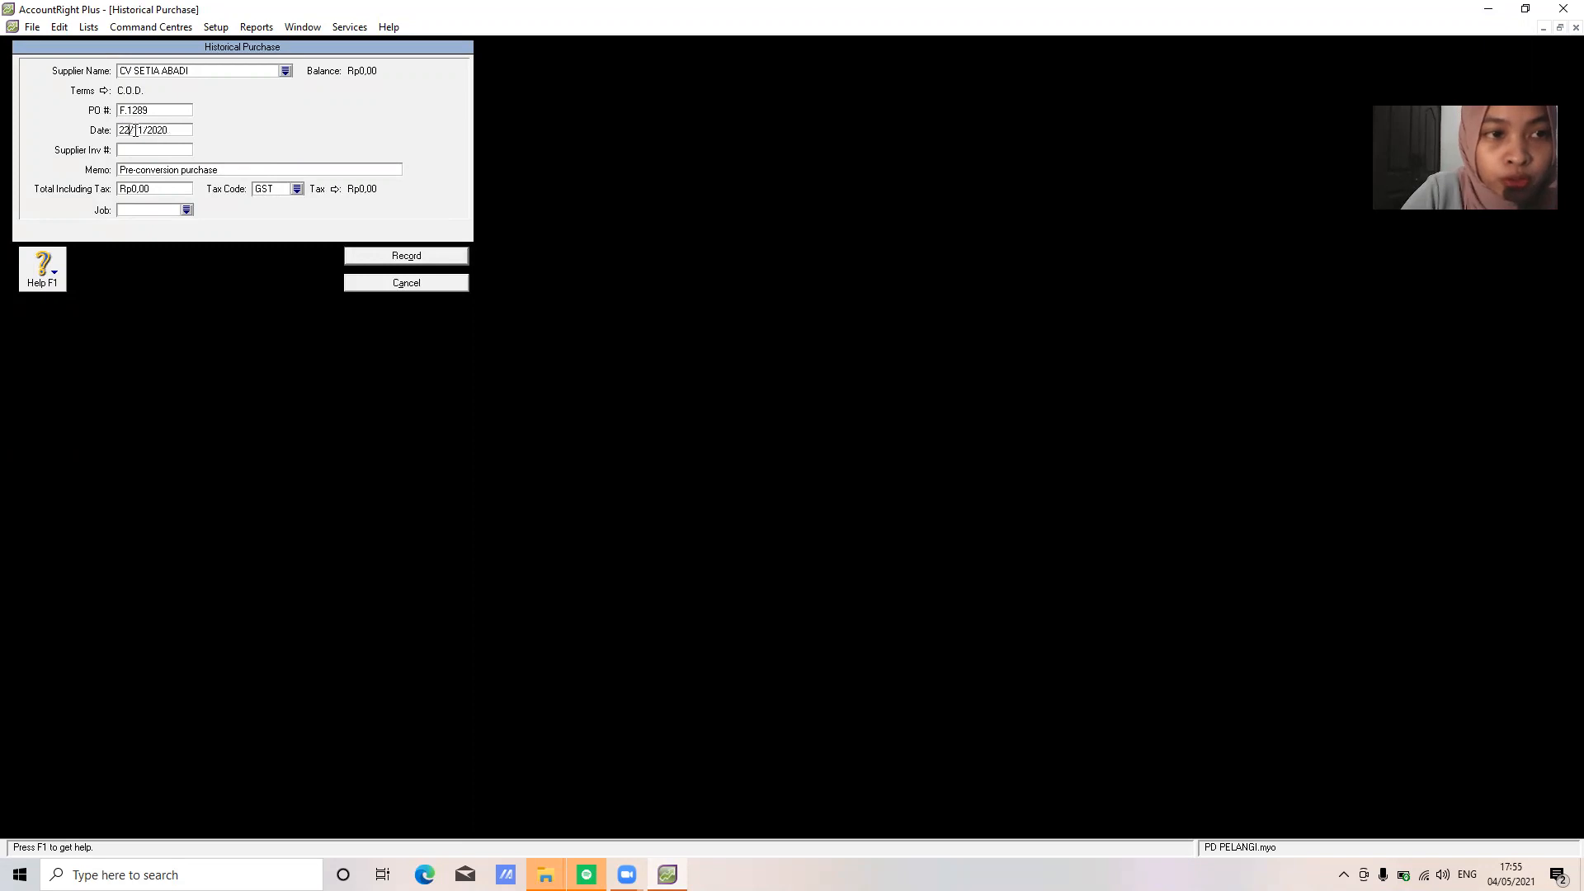
# Enter memo 'SALDO AWAL UTANG DAGANG', total 17600000 and tax code N-T, then record it
pyautogui.click(177, 166)
pyautogui.write('SALDO AWAL UTANG DAGANG')
pyautogui.press('Tab')
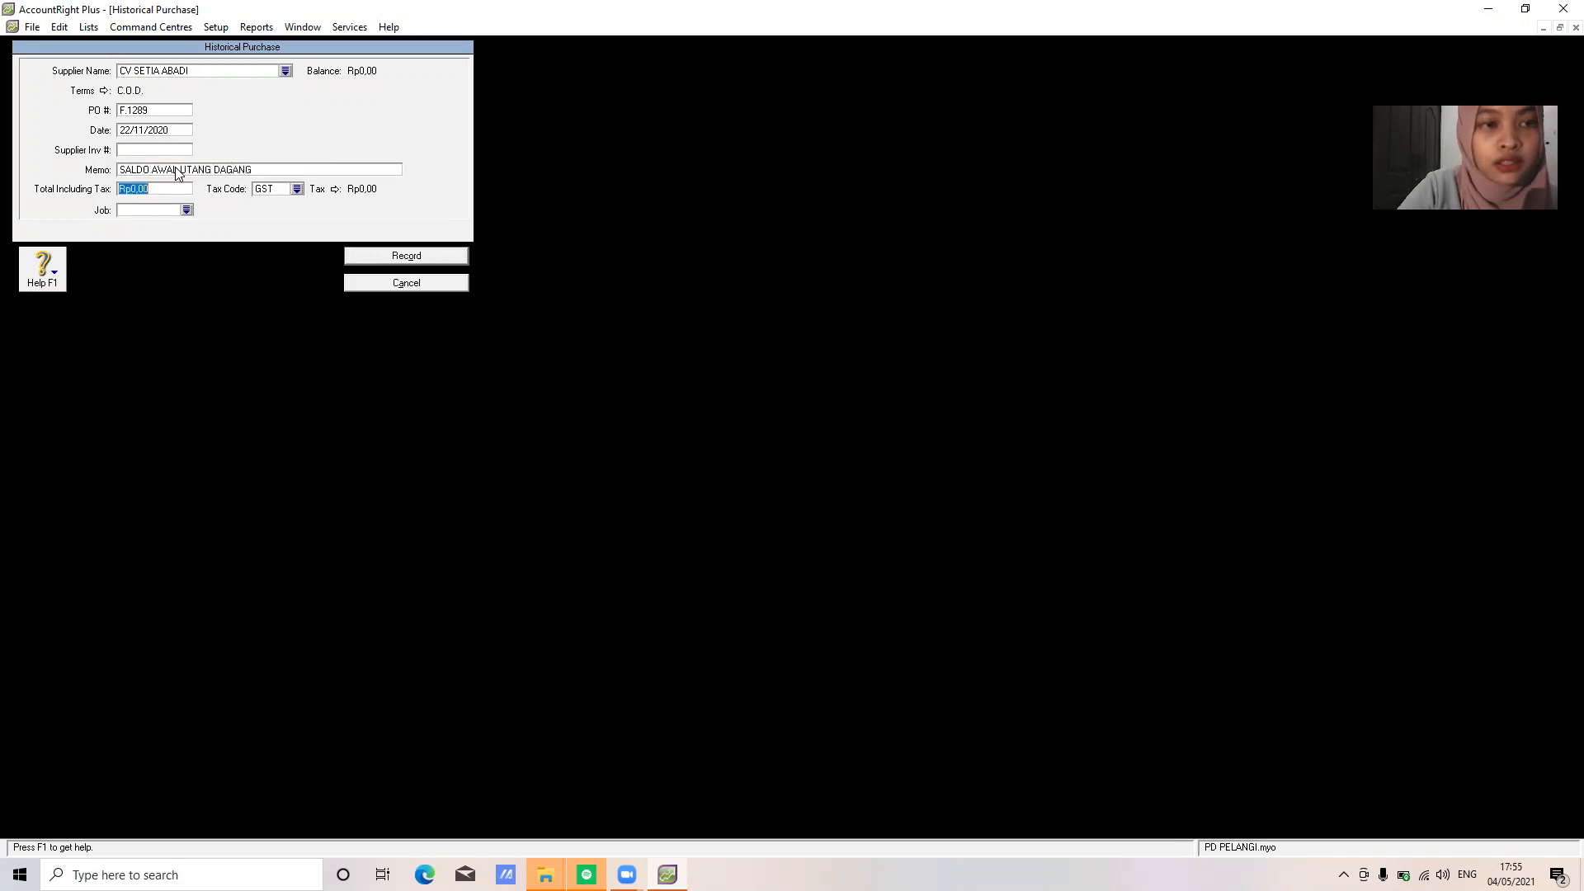
pyautogui.write('176')
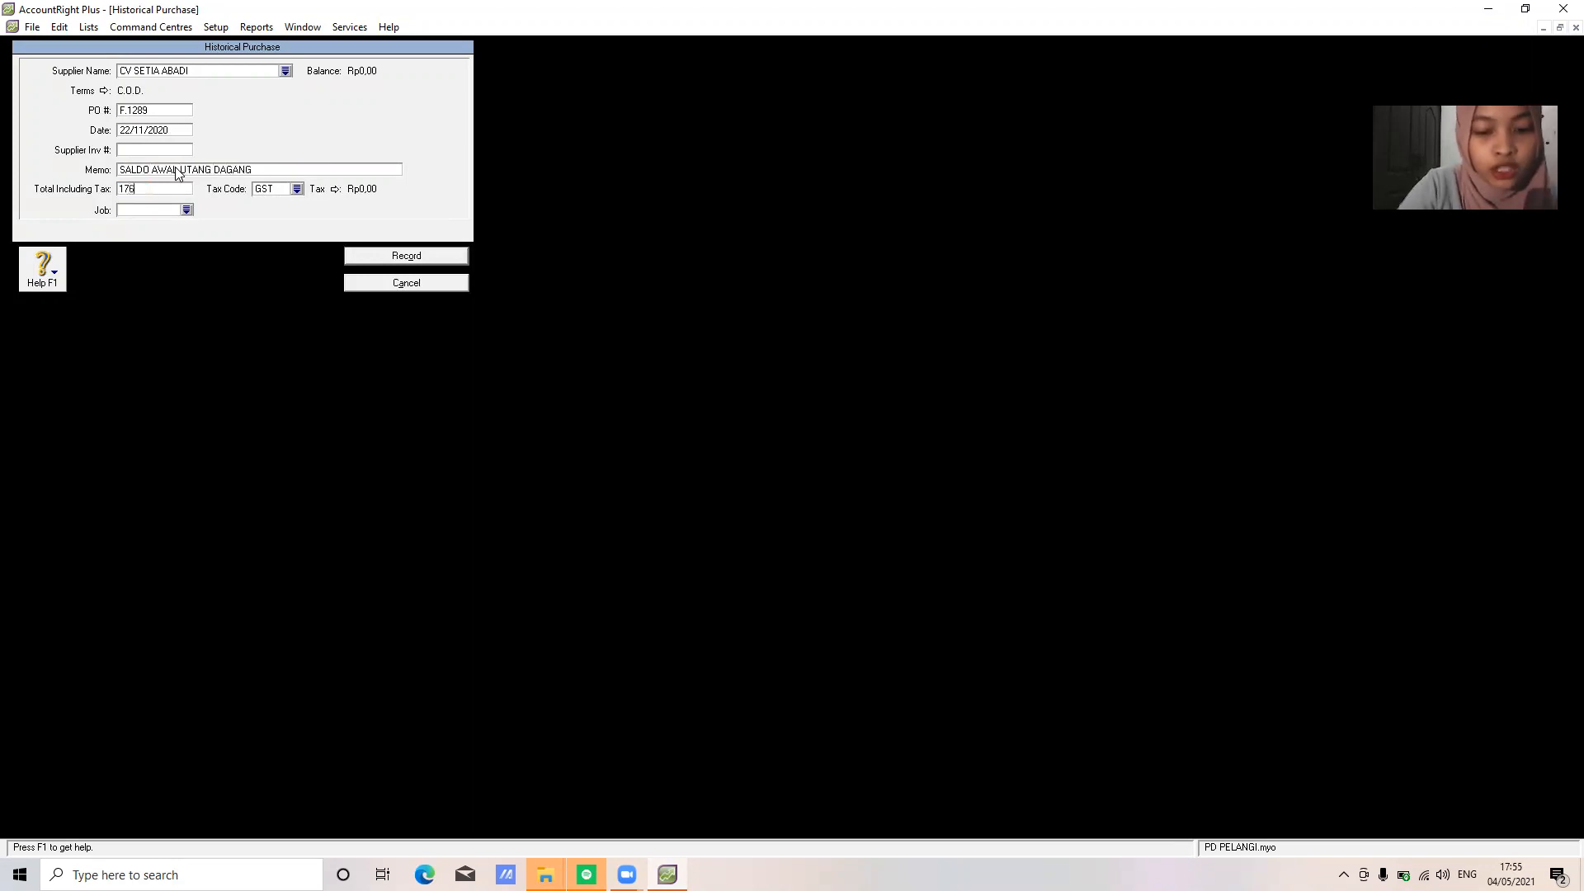
pyautogui.write('00000')
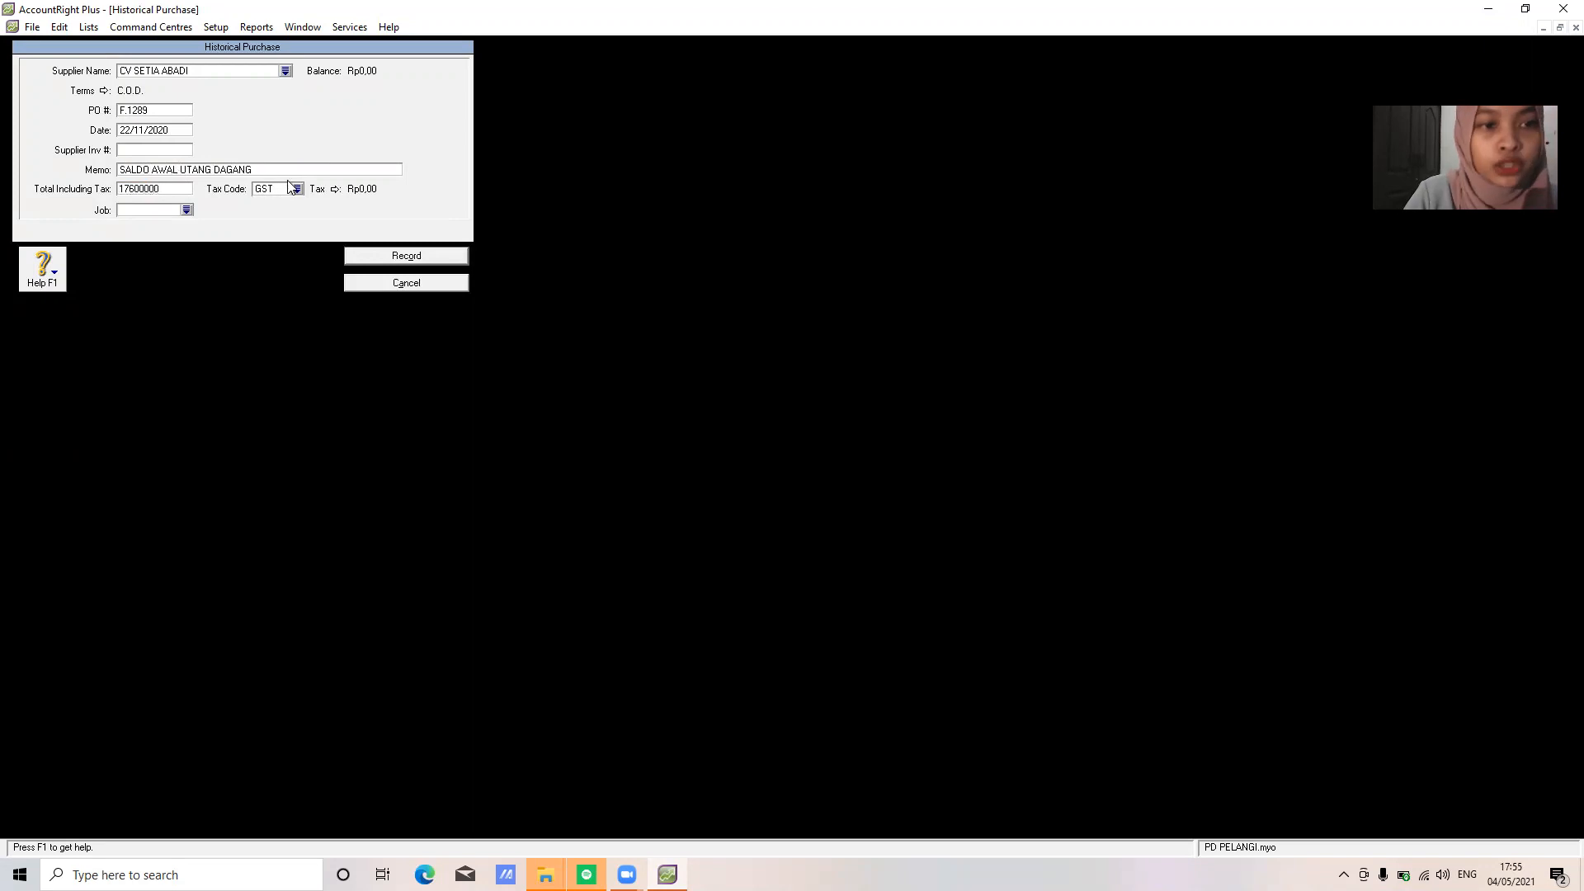
pyautogui.click(299, 189)
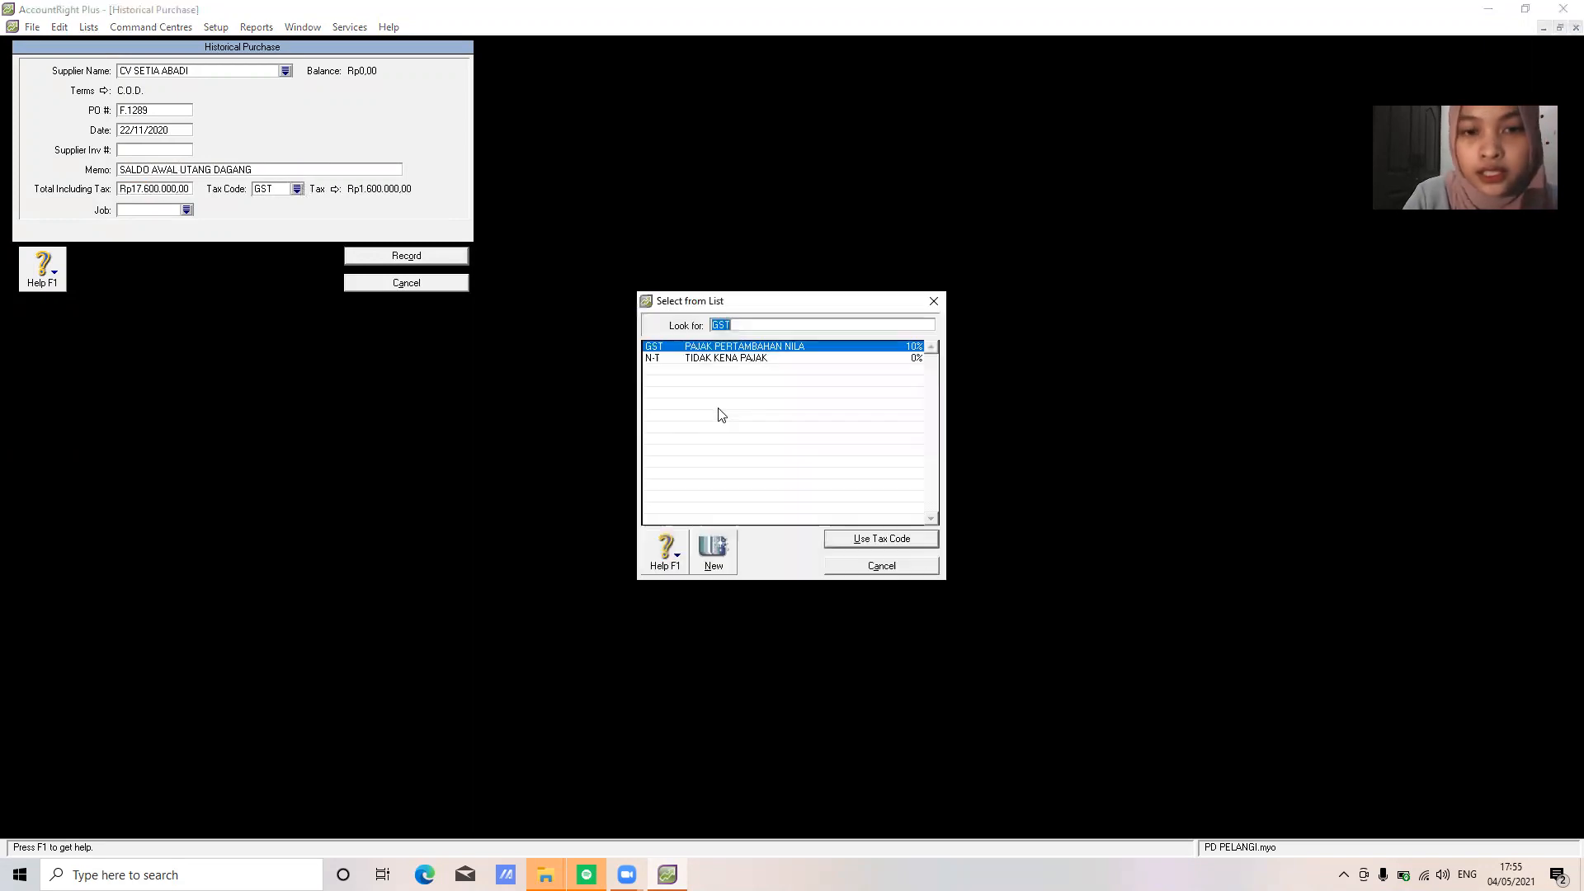
pyautogui.click(712, 360)
pyautogui.click(878, 541)
pyautogui.click(412, 257)
pyautogui.click(806, 493)
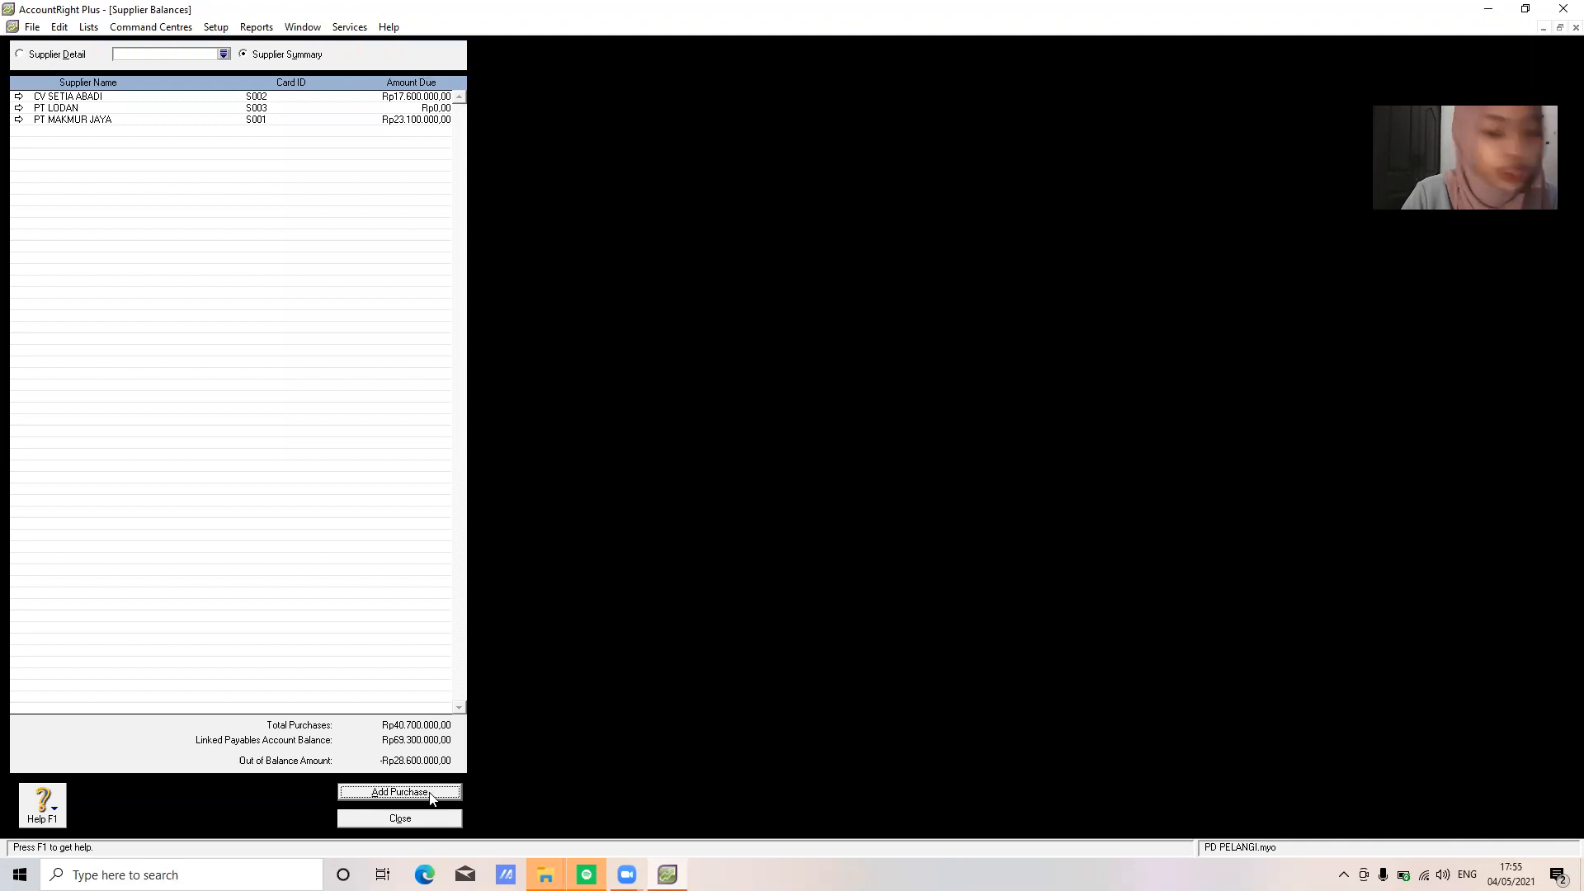
pyautogui.click(430, 792)
# Start a historical purchase for PT LODAN with PO Fk.2011 dated 28/11/2020
pyautogui.write('PT ')
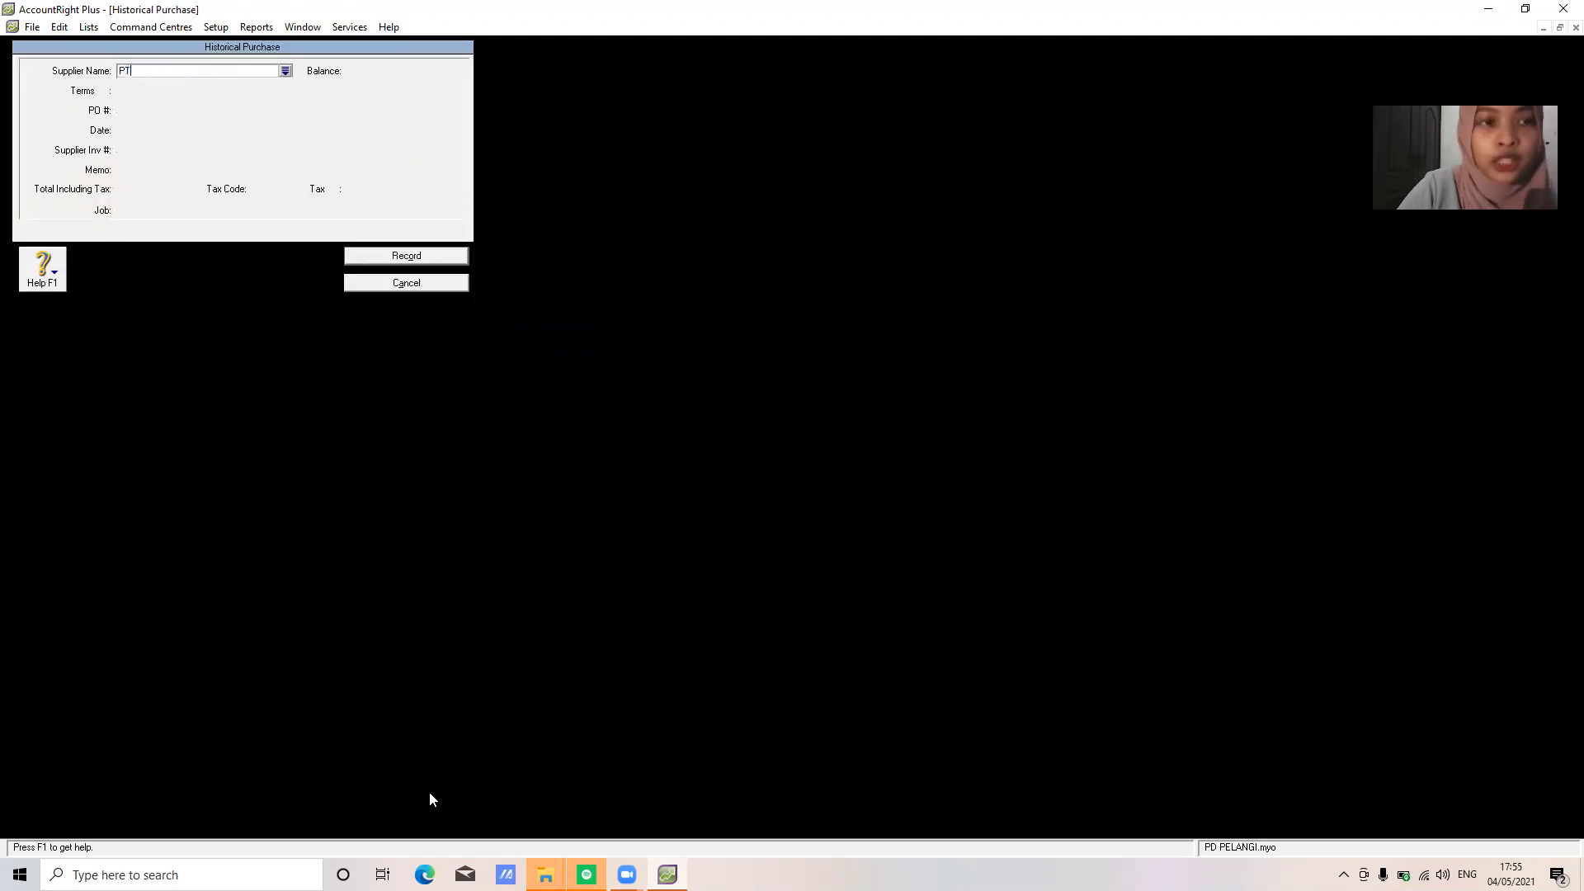
pyautogui.write('LODAN')
pyautogui.press('Tab')
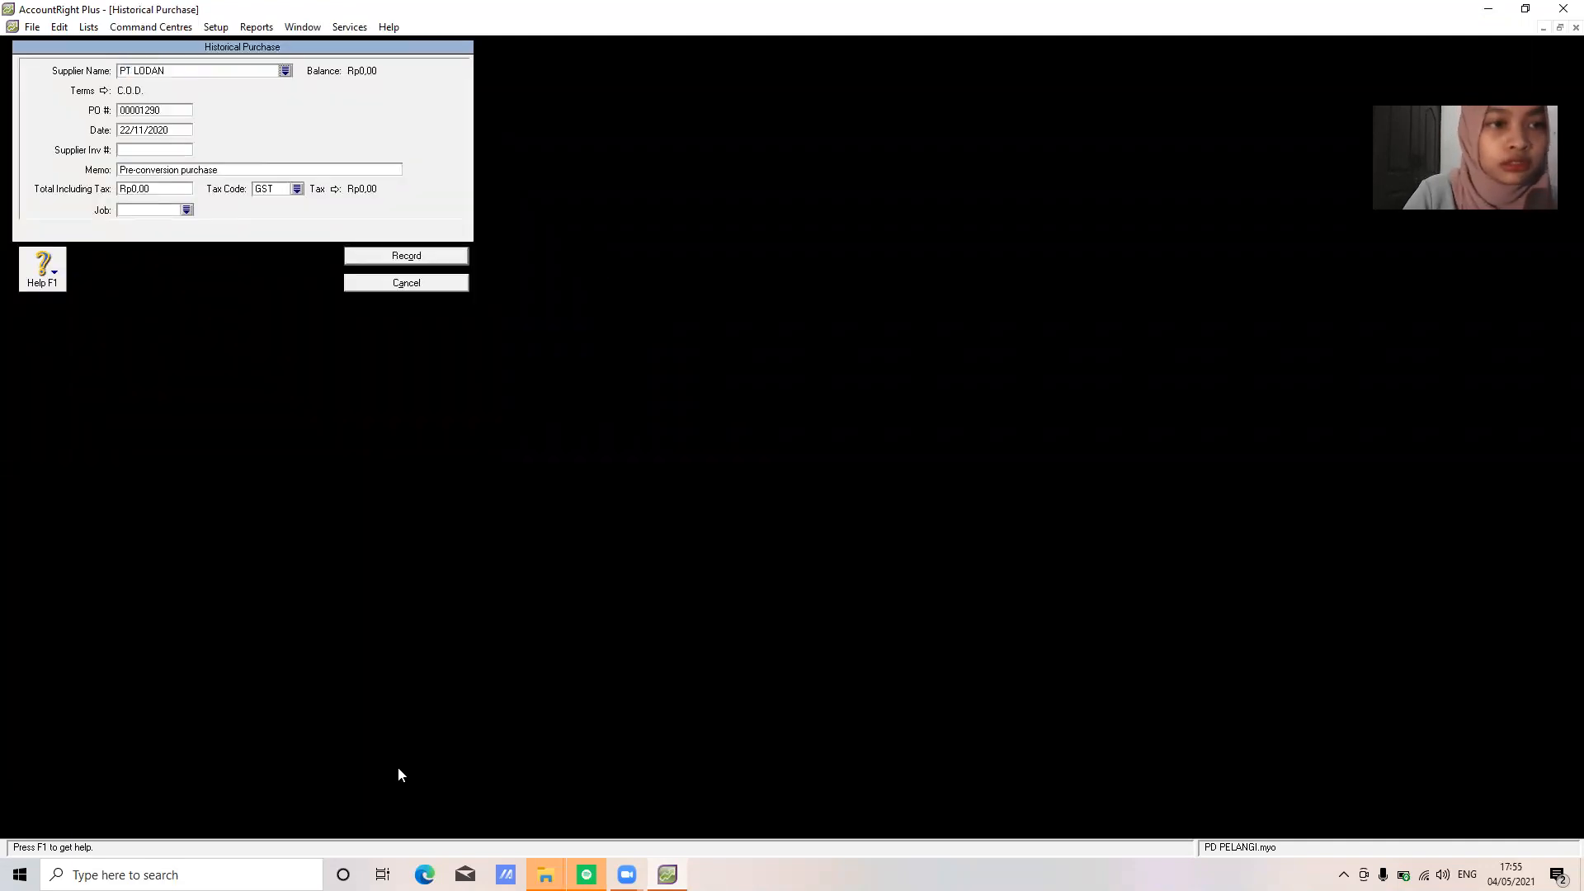
pyautogui.click(165, 113)
pyautogui.write('P')
pyautogui.write('k.2011')
pyautogui.press('Tab')
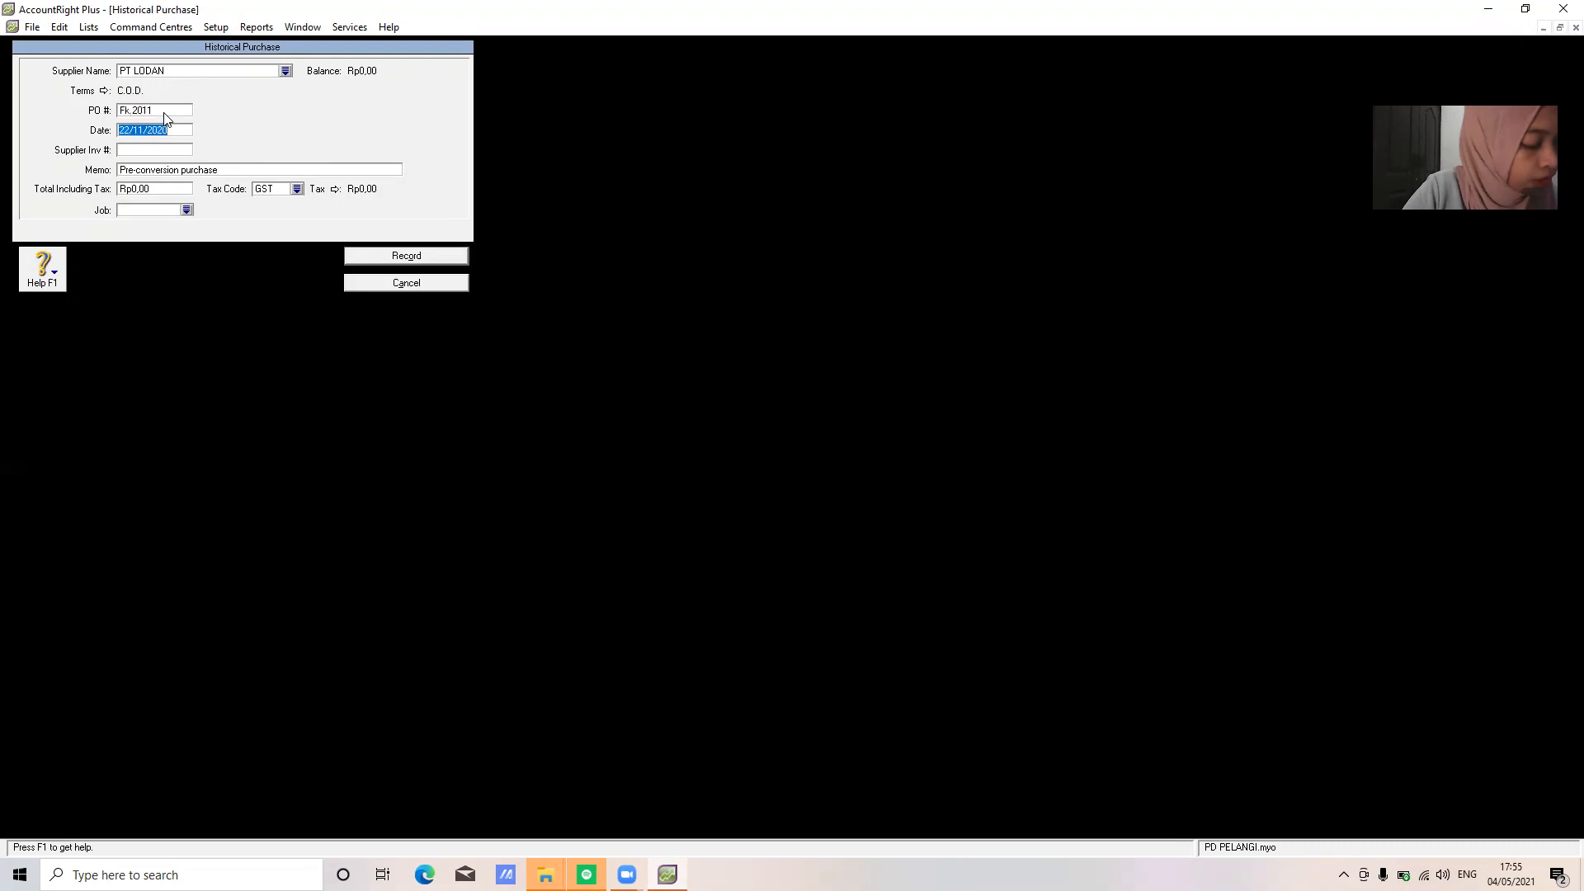
pyautogui.write('29')
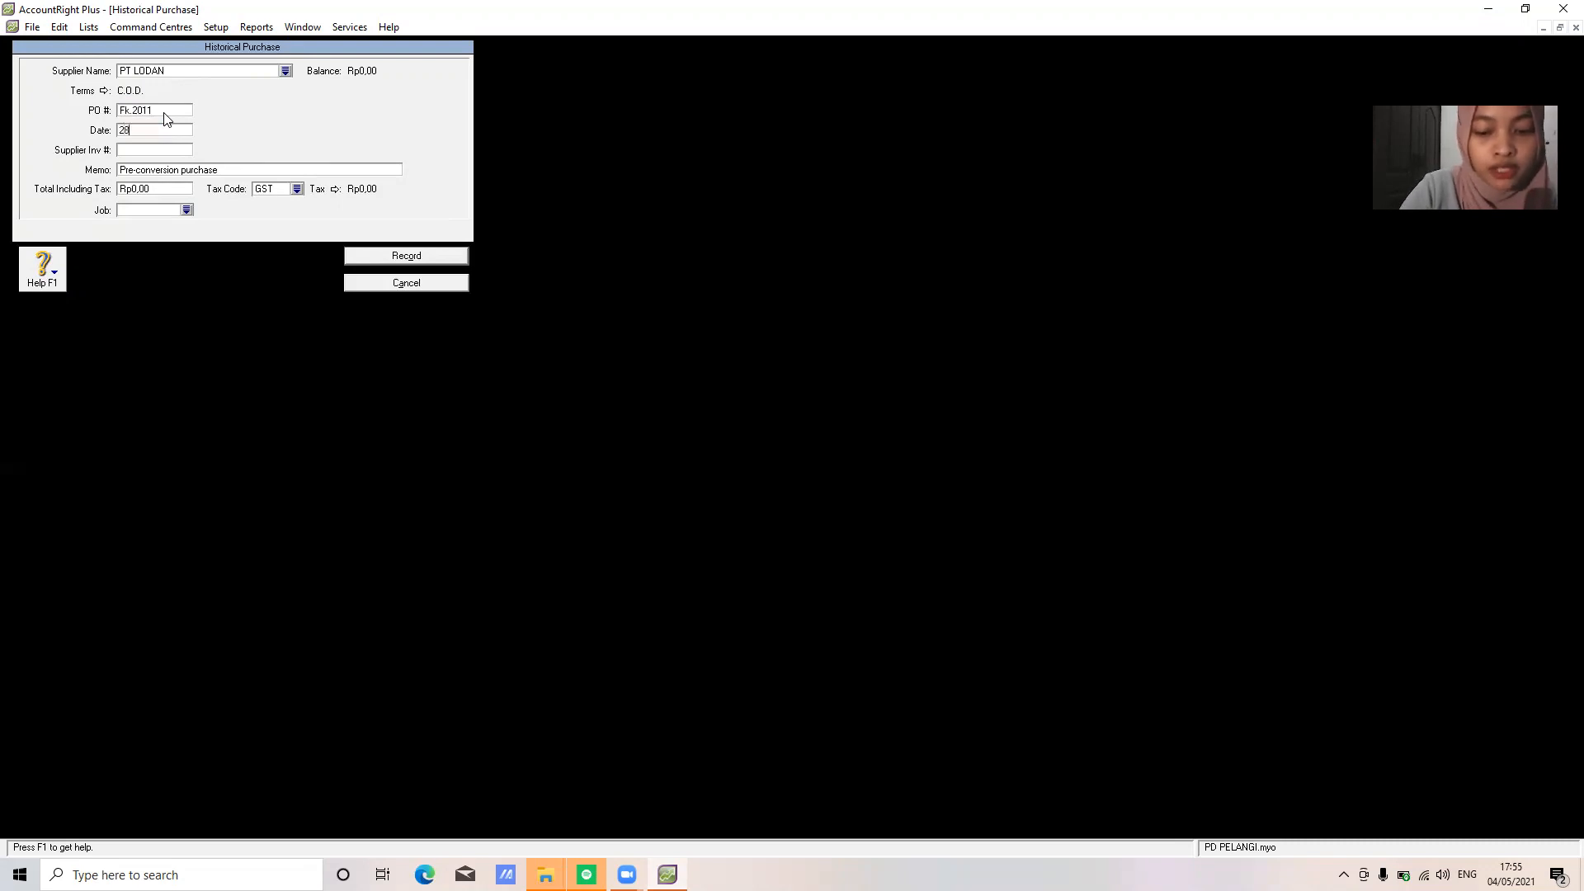
pyautogui.write('/11/2020')
# Enter memo 'SALDO AWAL UTANG DAGANG', total Rp28.600.000 and tax code N-T, then record it
pyautogui.press('Tab')
pyautogui.press('Tab')
pyautogui.write('SALDO AWAL UTANG DAGANG')
pyautogui.press('Tab')
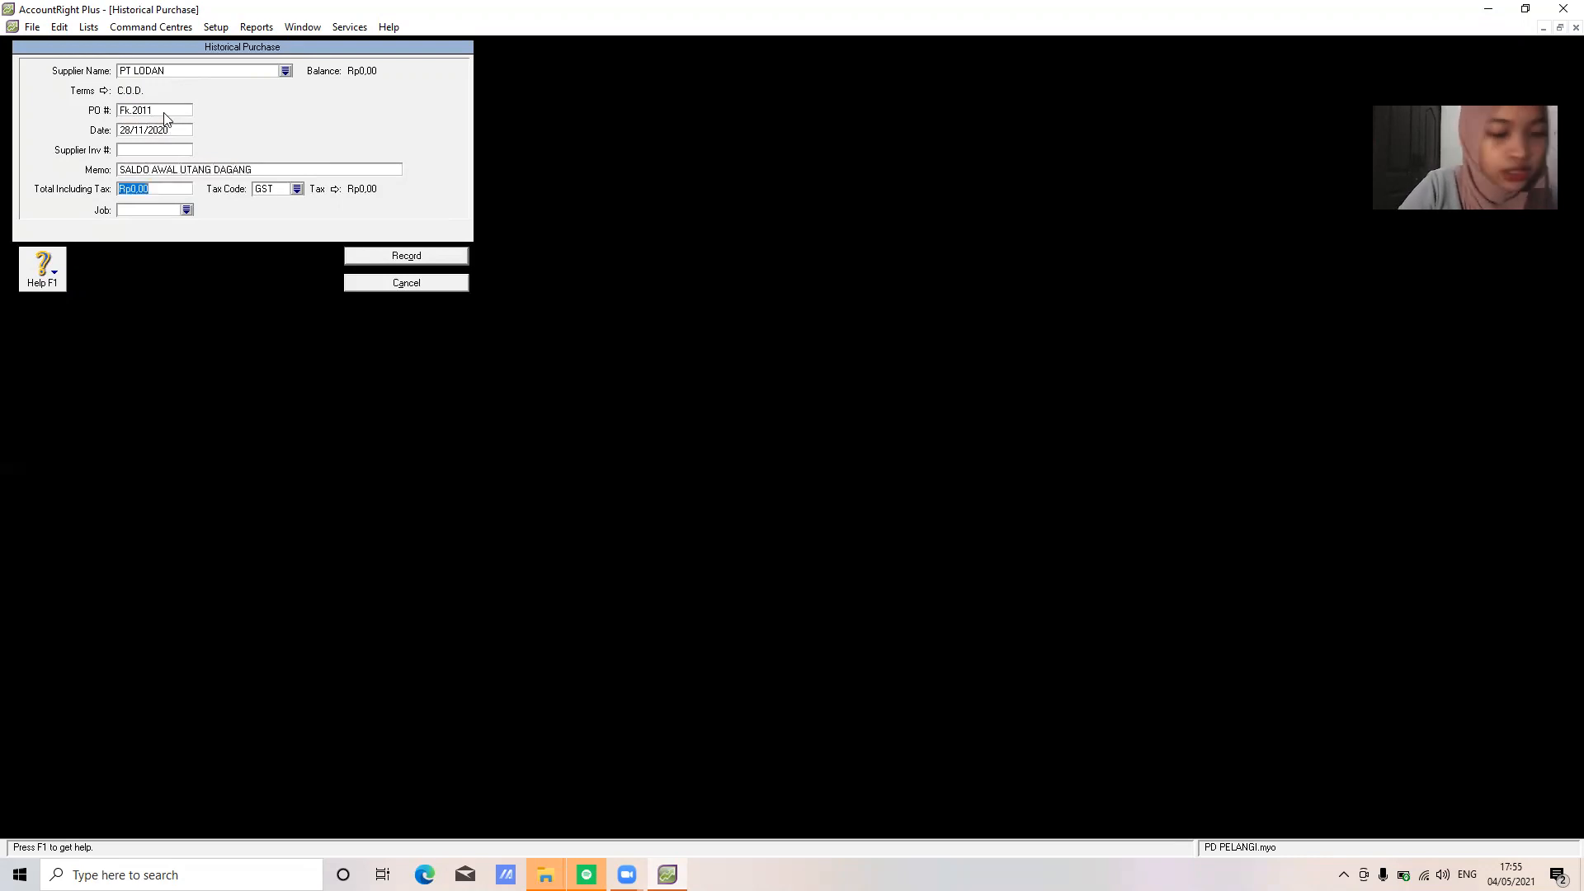
pyautogui.write('28600000')
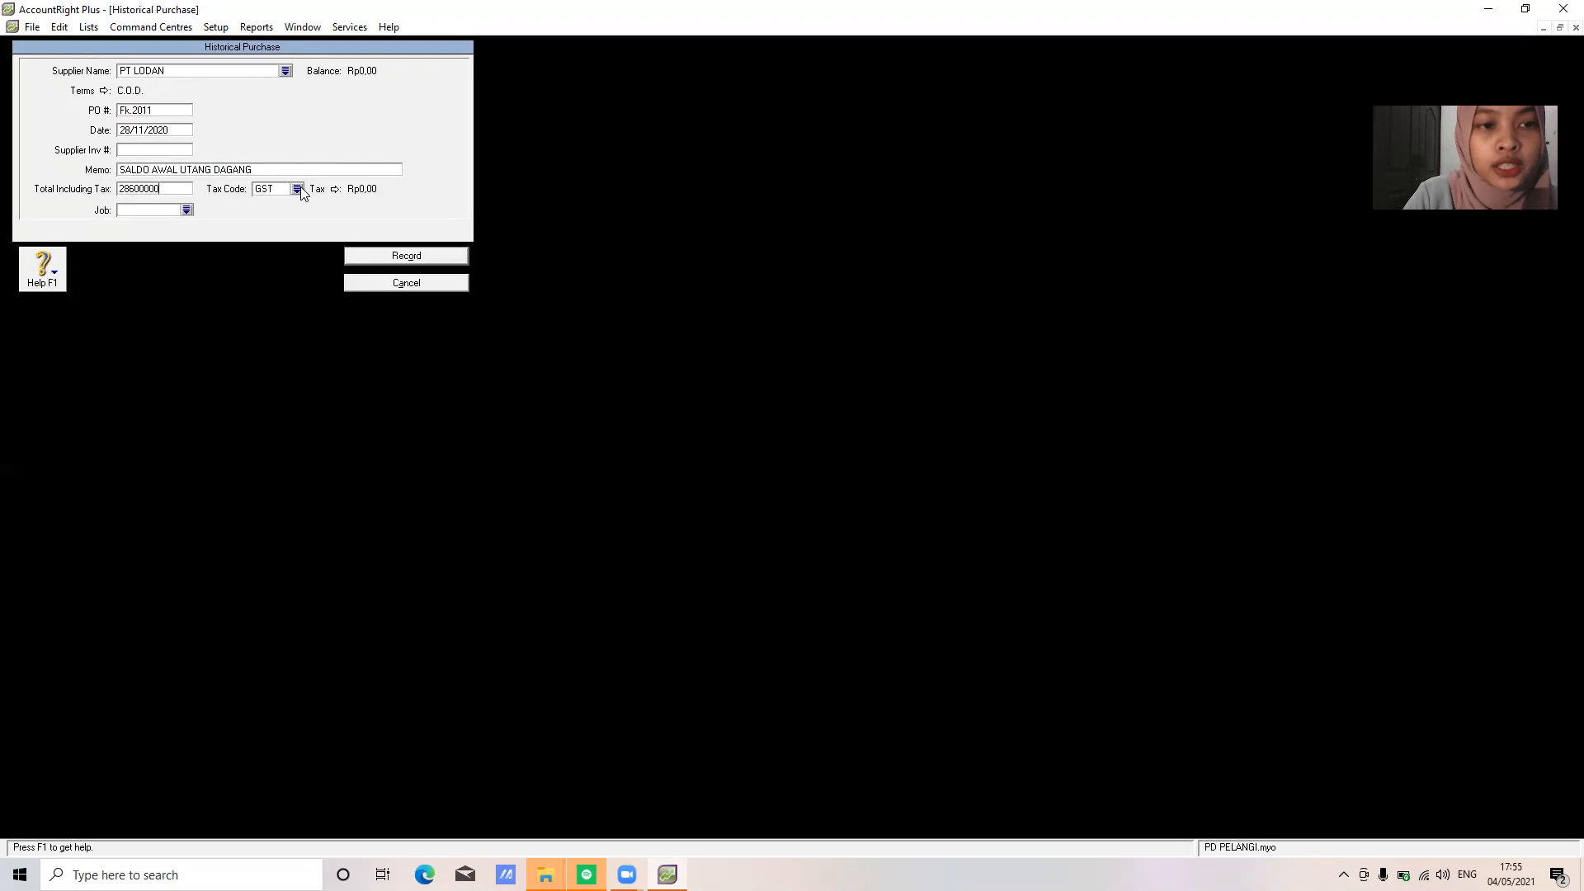
pyautogui.click(297, 189)
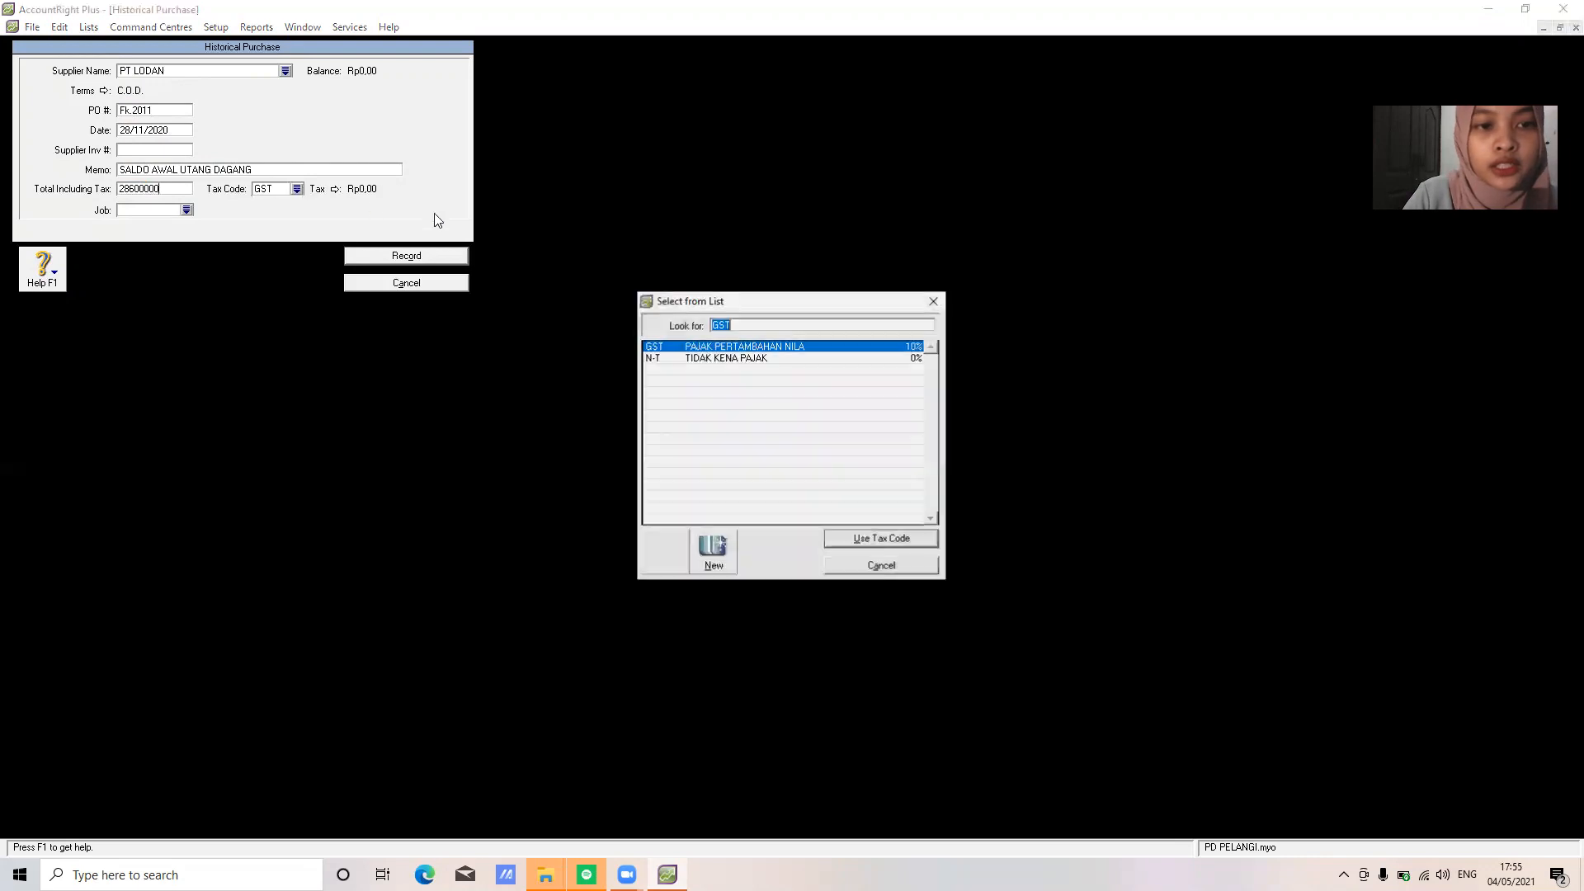
pyautogui.click(713, 358)
pyautogui.click(866, 538)
pyautogui.click(415, 256)
pyautogui.click(812, 508)
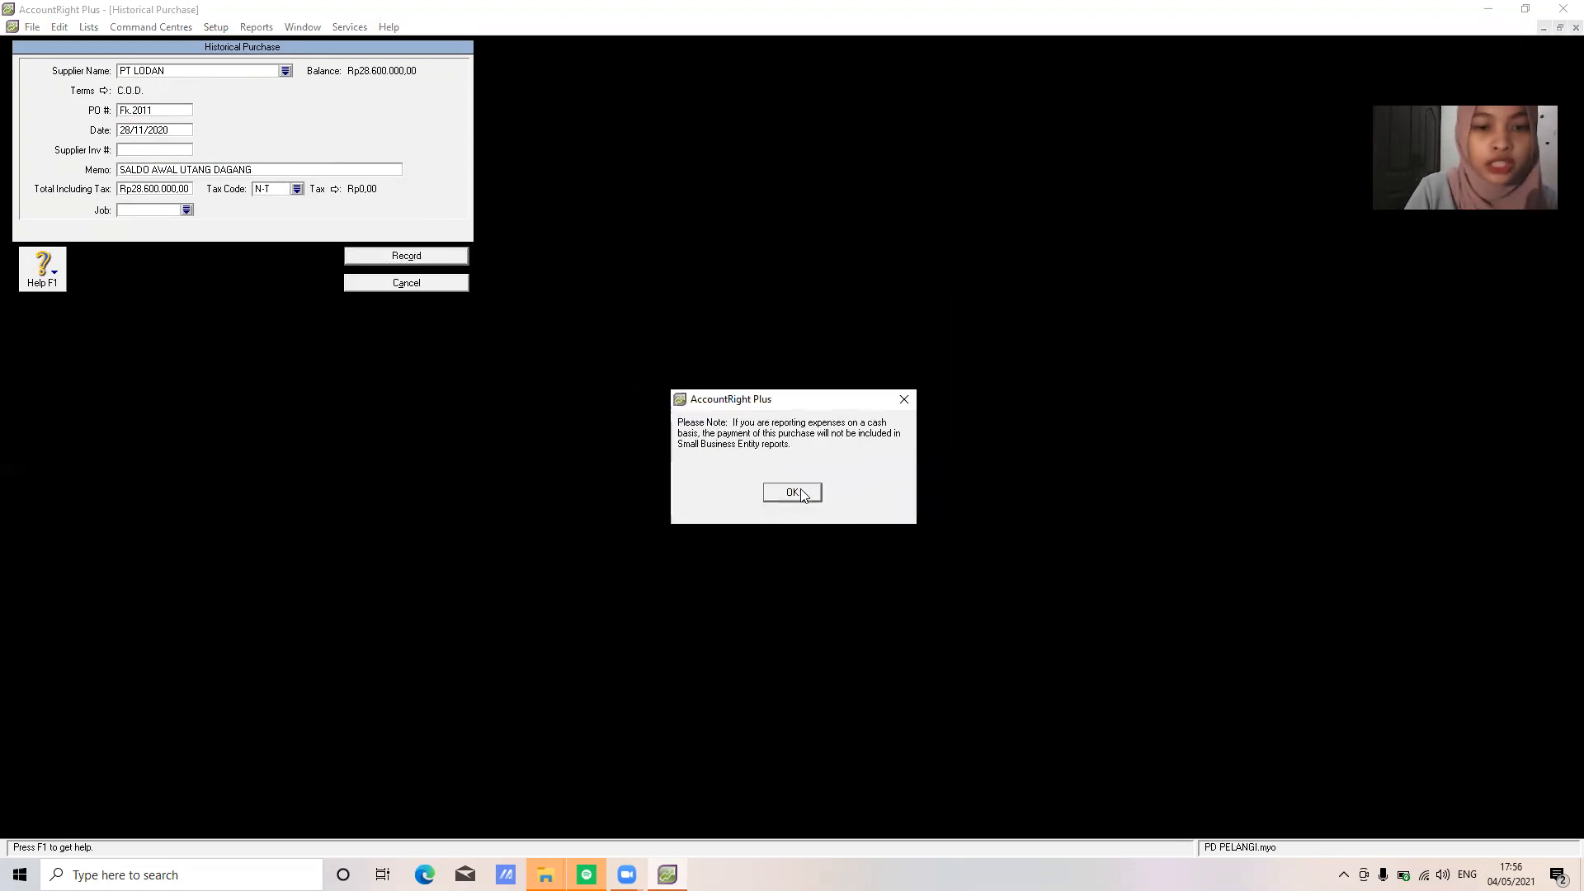
pyautogui.click(793, 493)
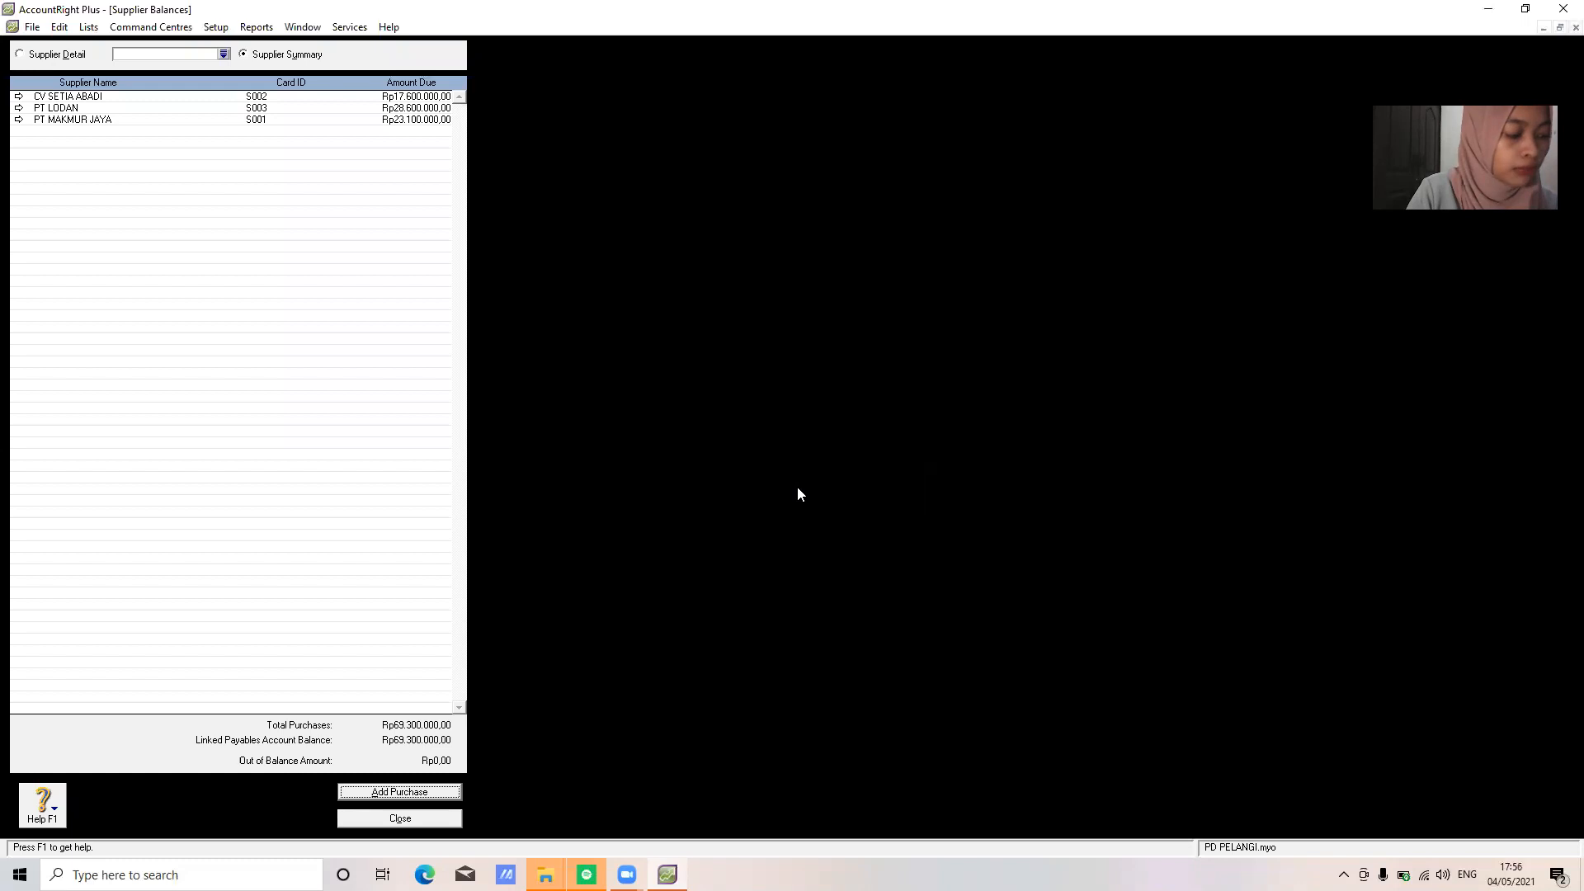
# Close Supplier Balances, open the Inventory Items List and begin a new item record
pyautogui.click(422, 813)
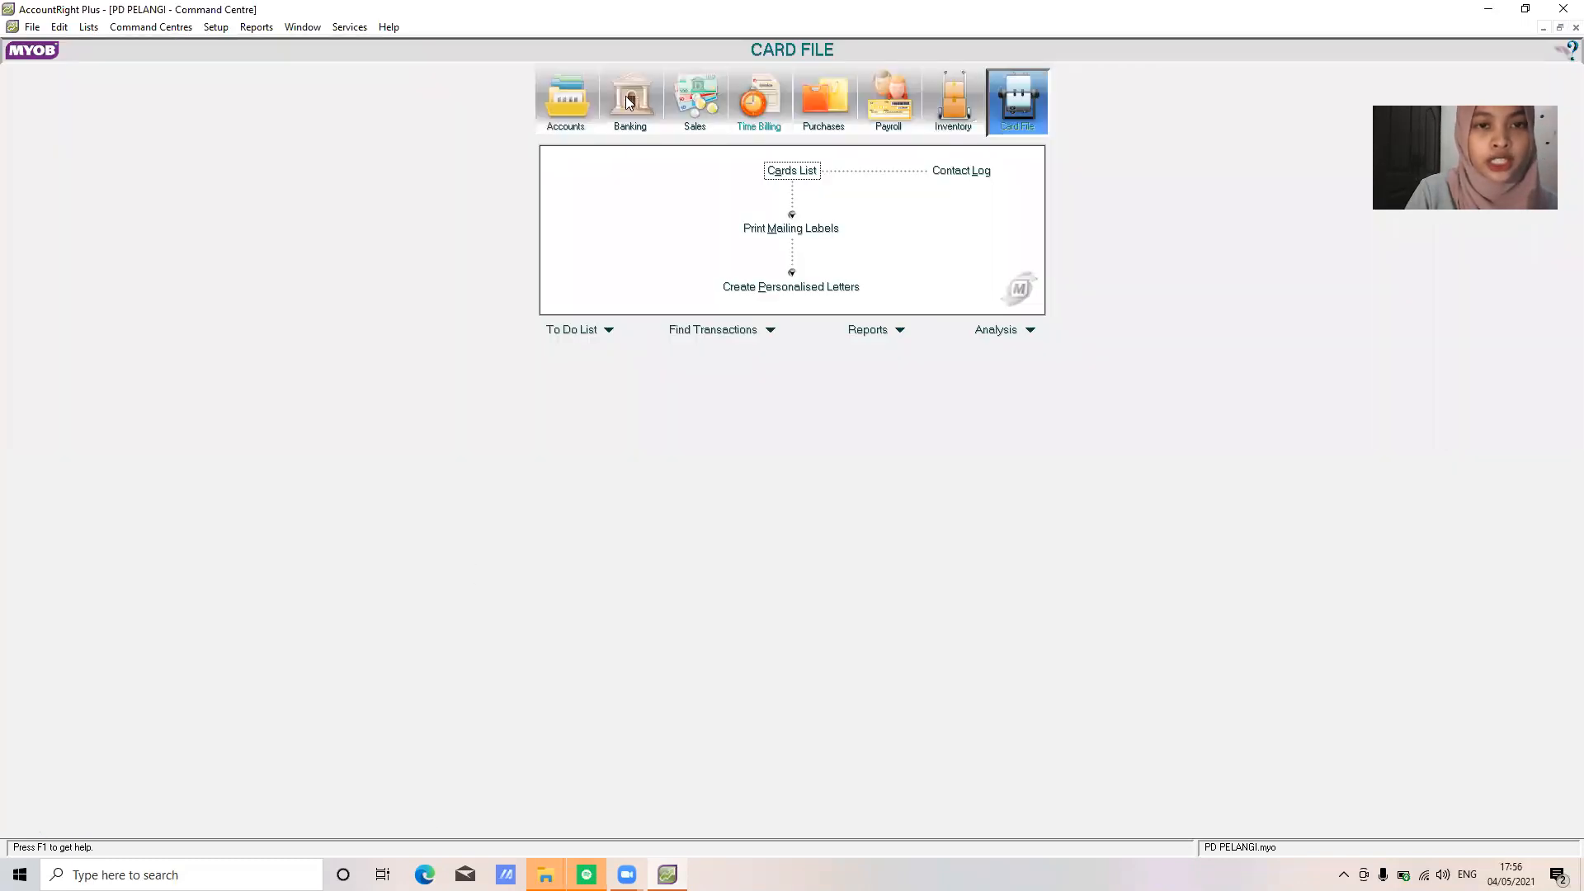
pyautogui.click(938, 108)
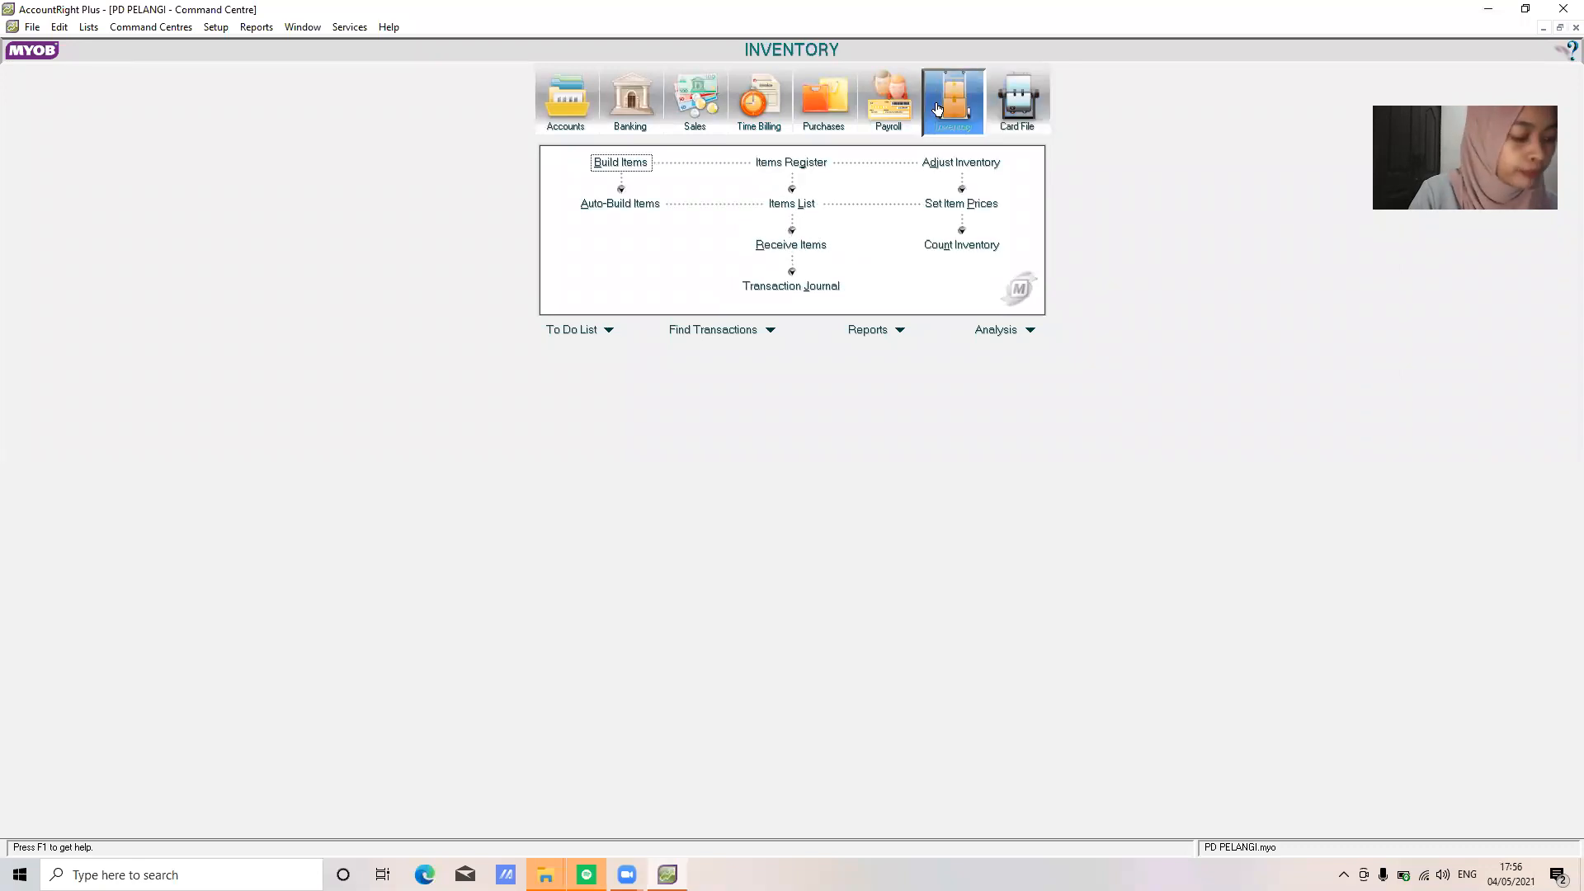
pyautogui.click(784, 203)
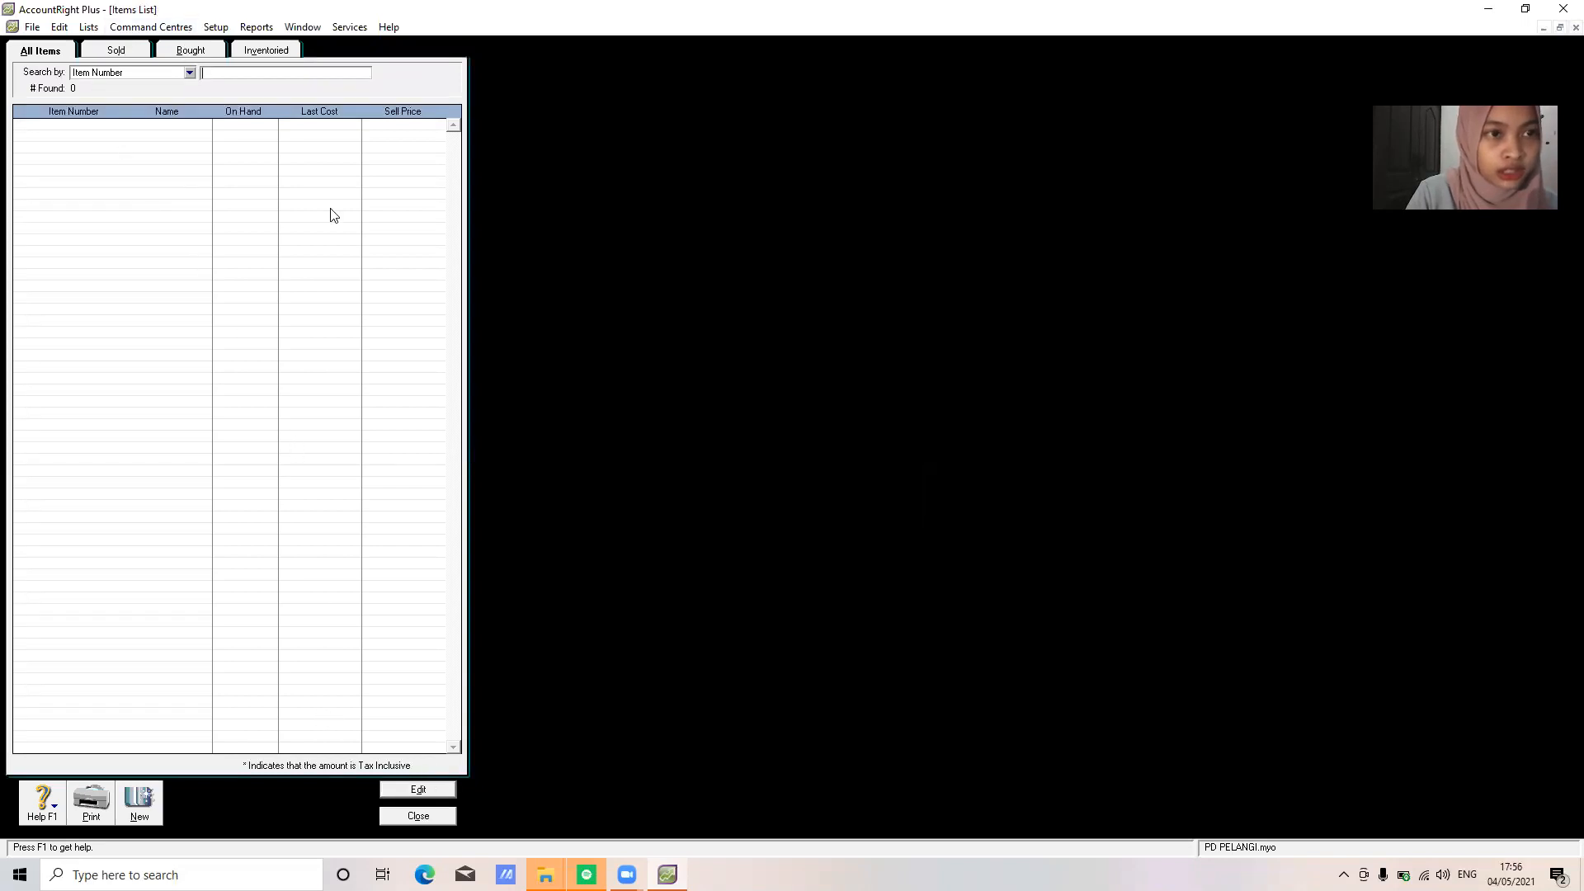
pyautogui.click(419, 816)
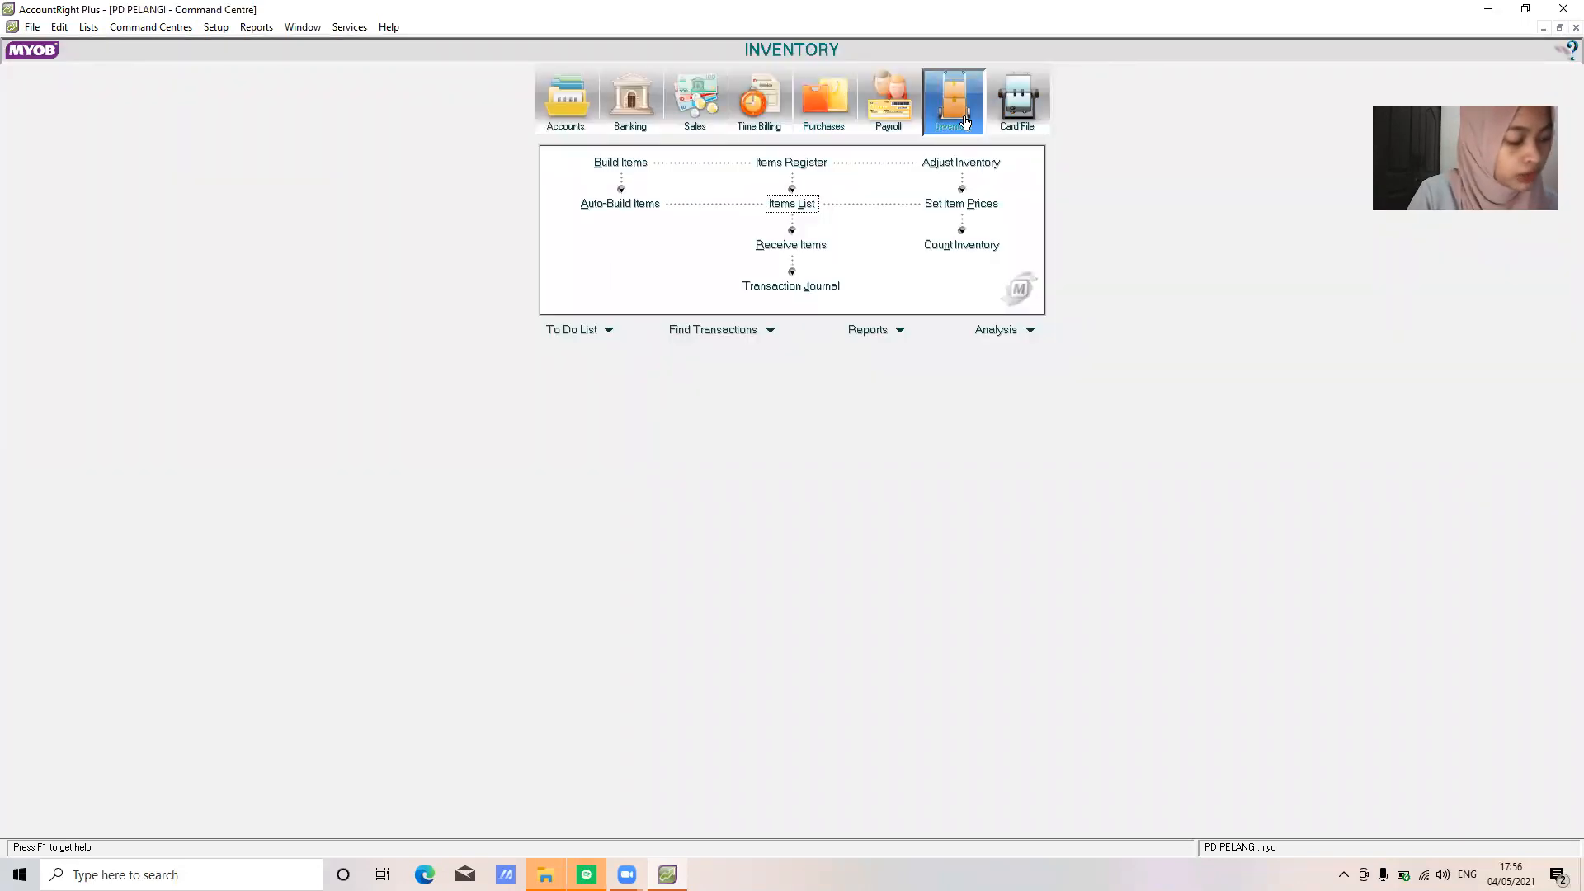
pyautogui.click(804, 204)
pyautogui.click(140, 799)
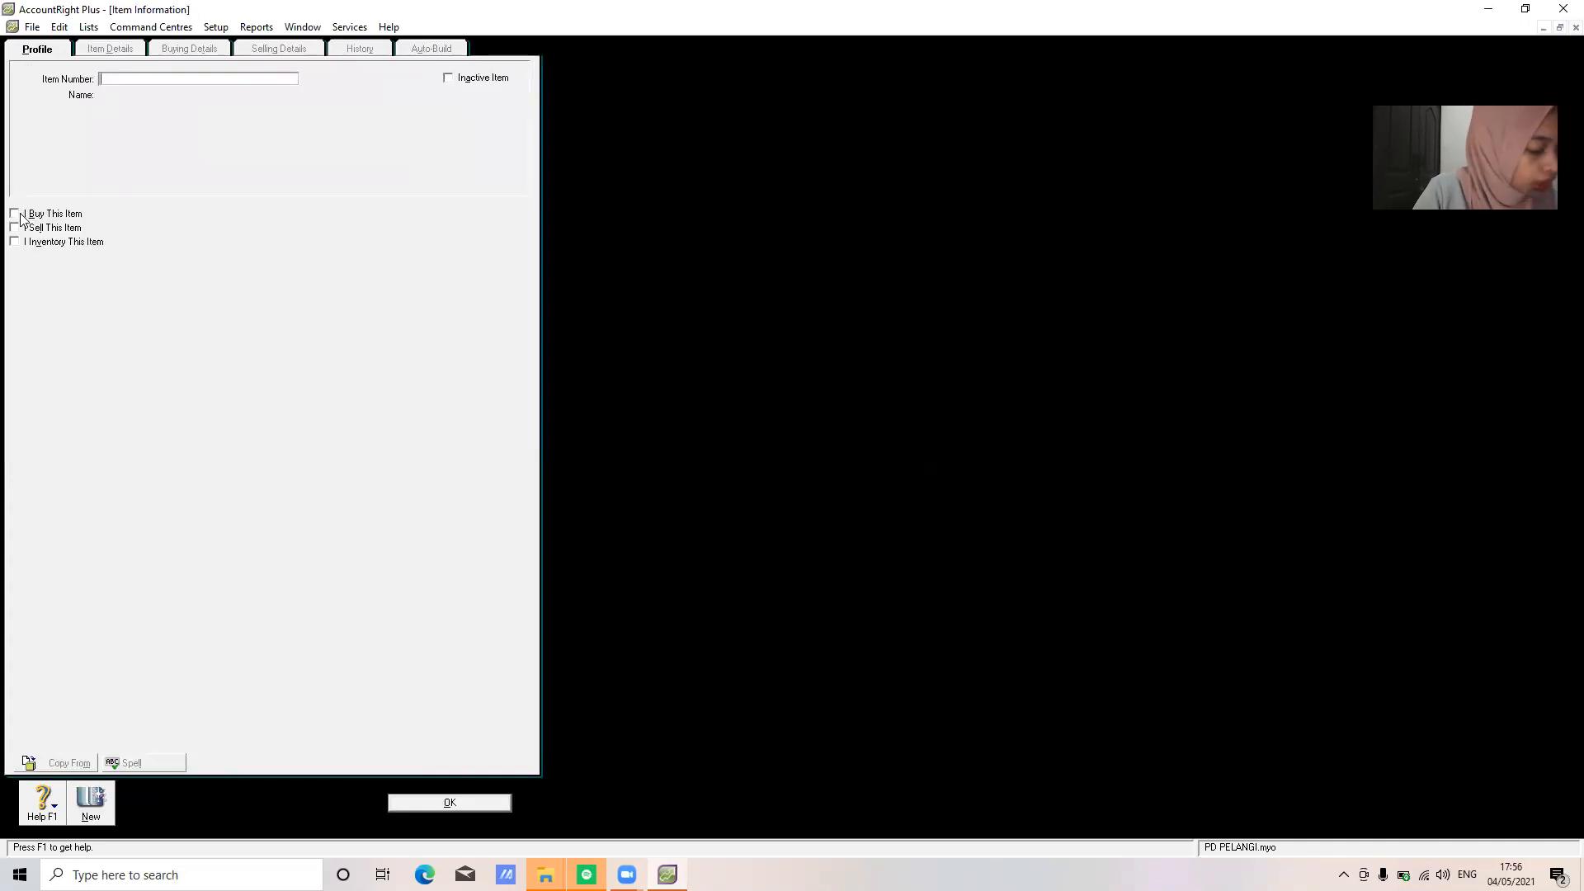
# Enter item number 123CP with the name IBM F-230
pyautogui.write('123')
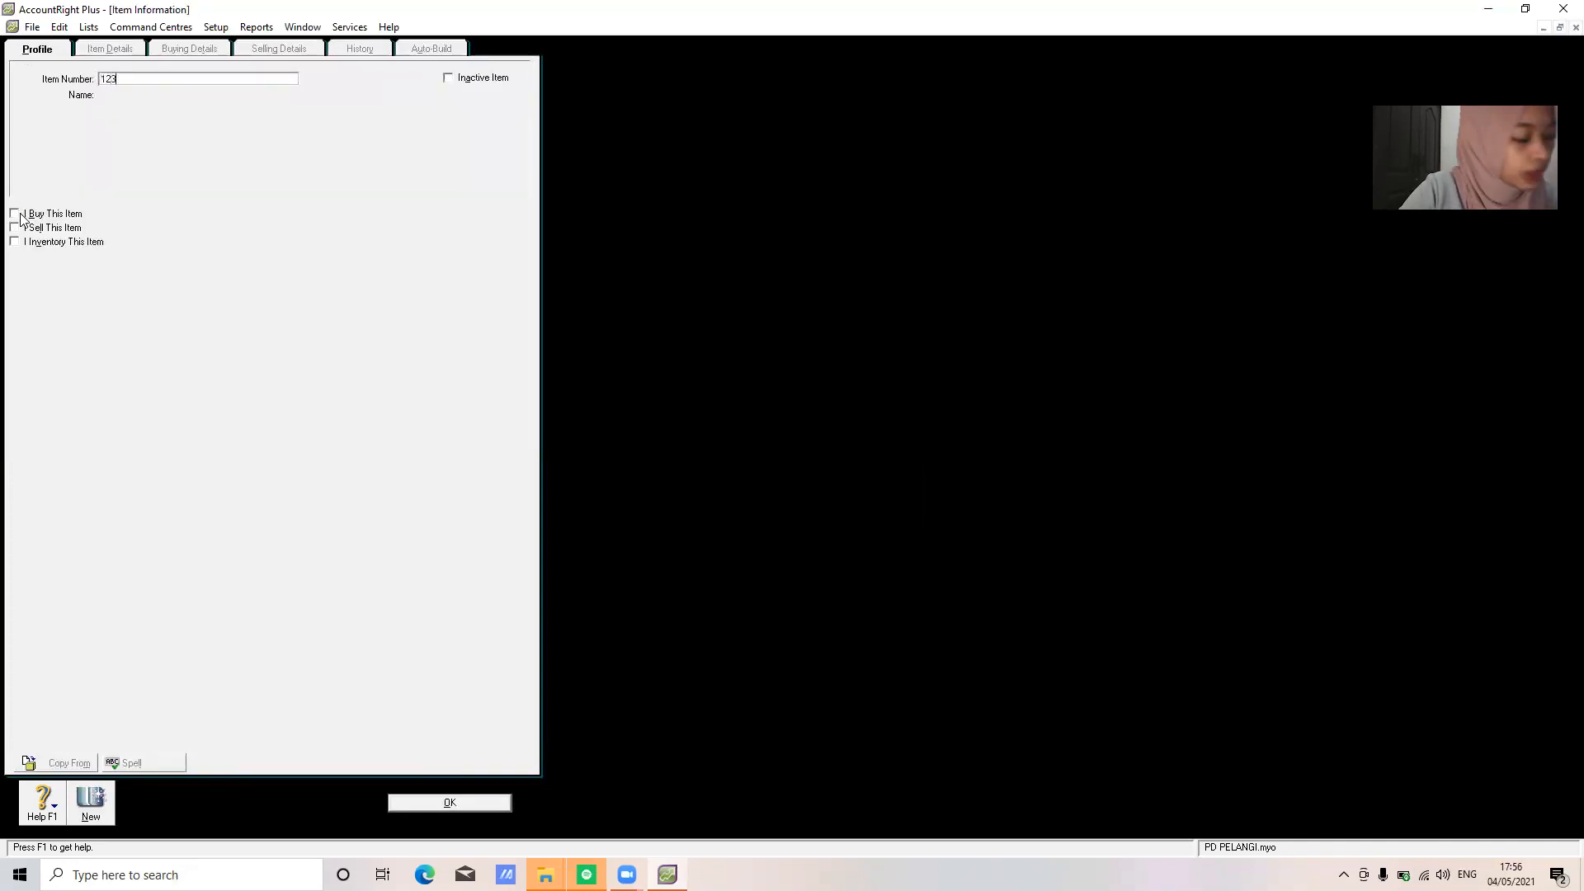
pyautogui.write(' CP')
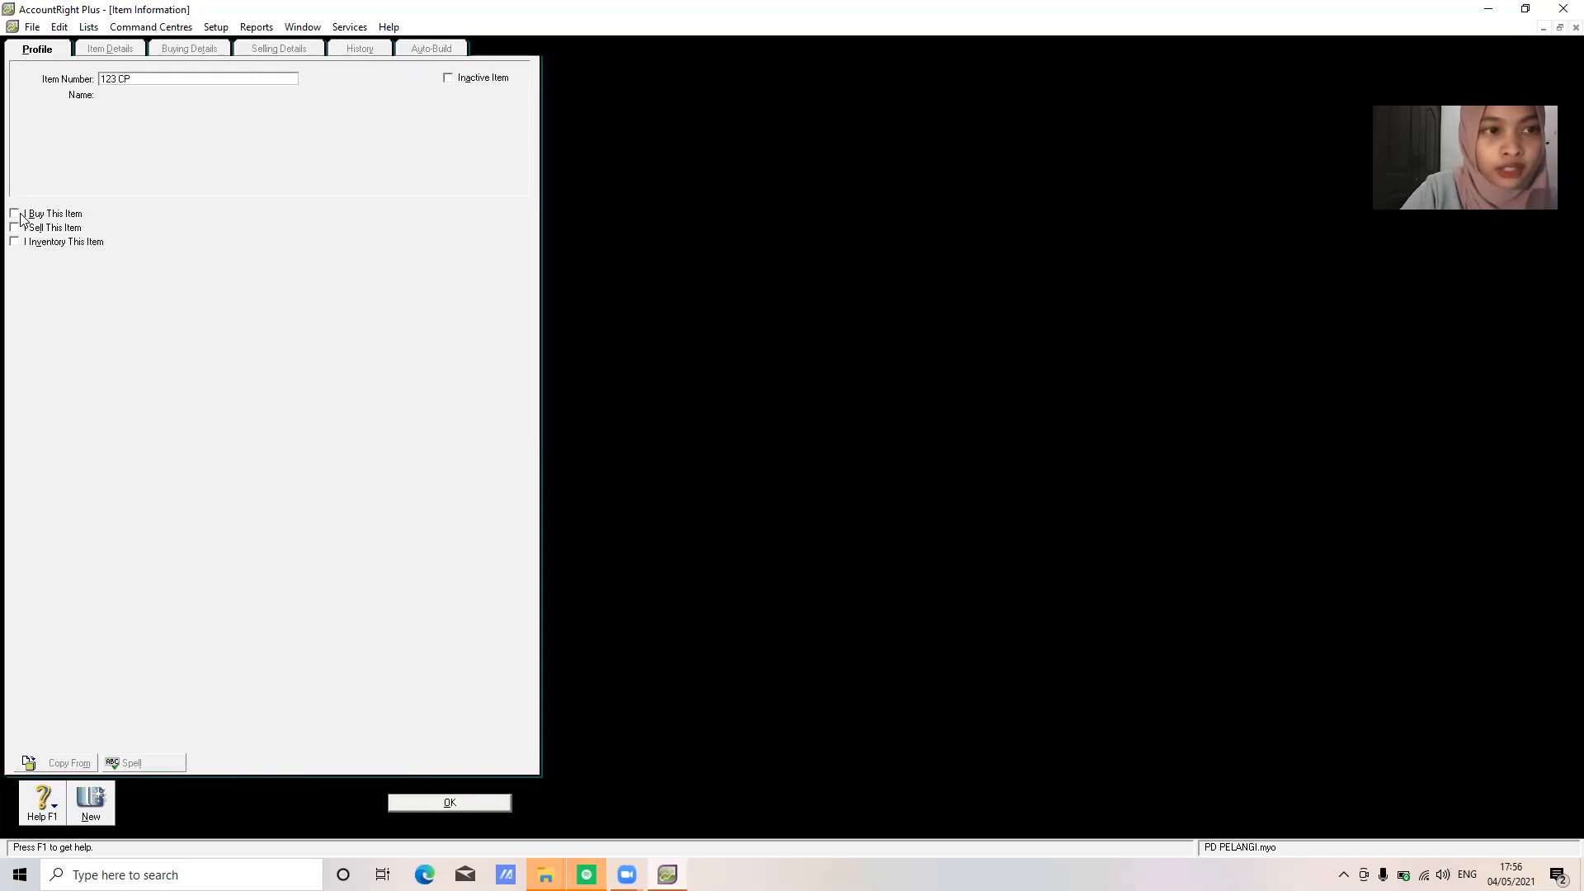
pyautogui.press('BackSpace')
pyautogui.press('BackSpace')
pyautogui.press('BackSpace')
pyautogui.write('C')
pyautogui.press('Tab')
pyautogui.write('IBM')
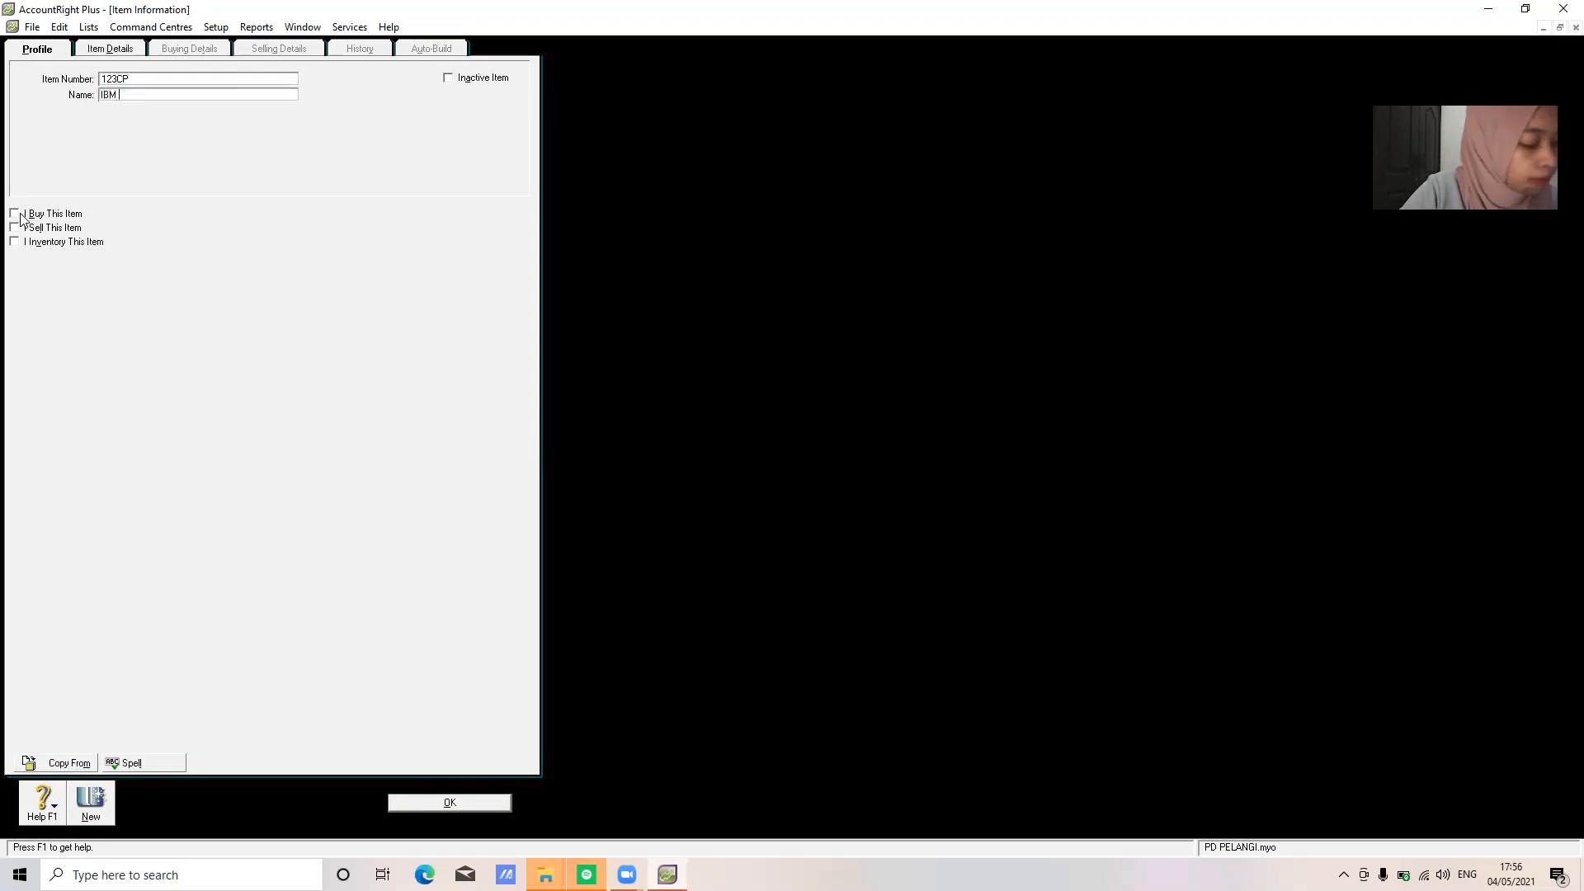
pyautogui.write(' F-2')
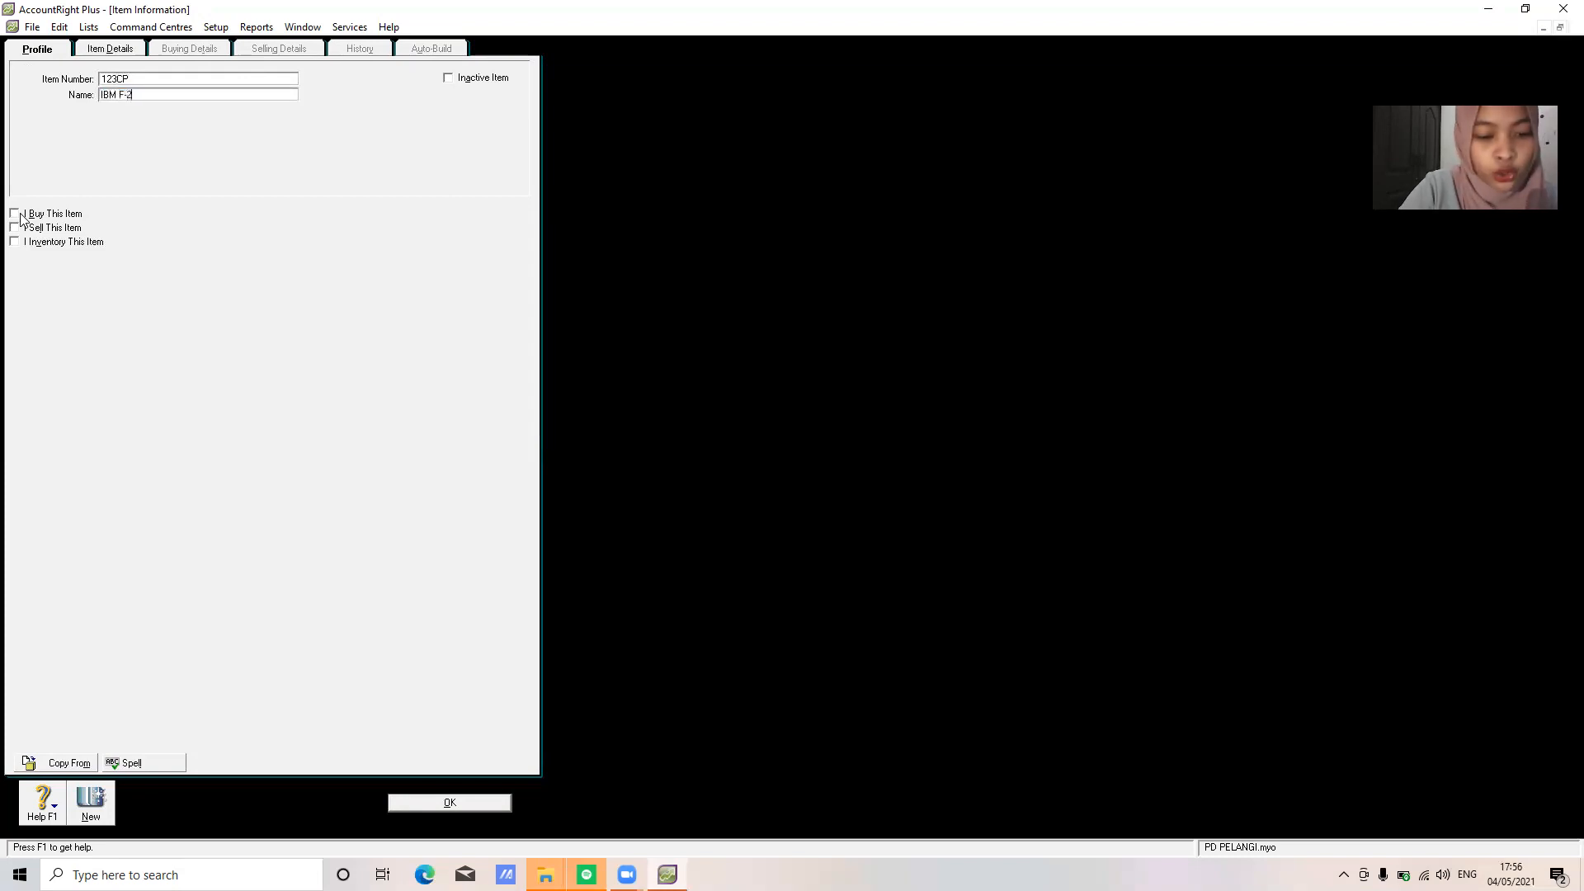
pyautogui.write('30')
pyautogui.press('Tab')
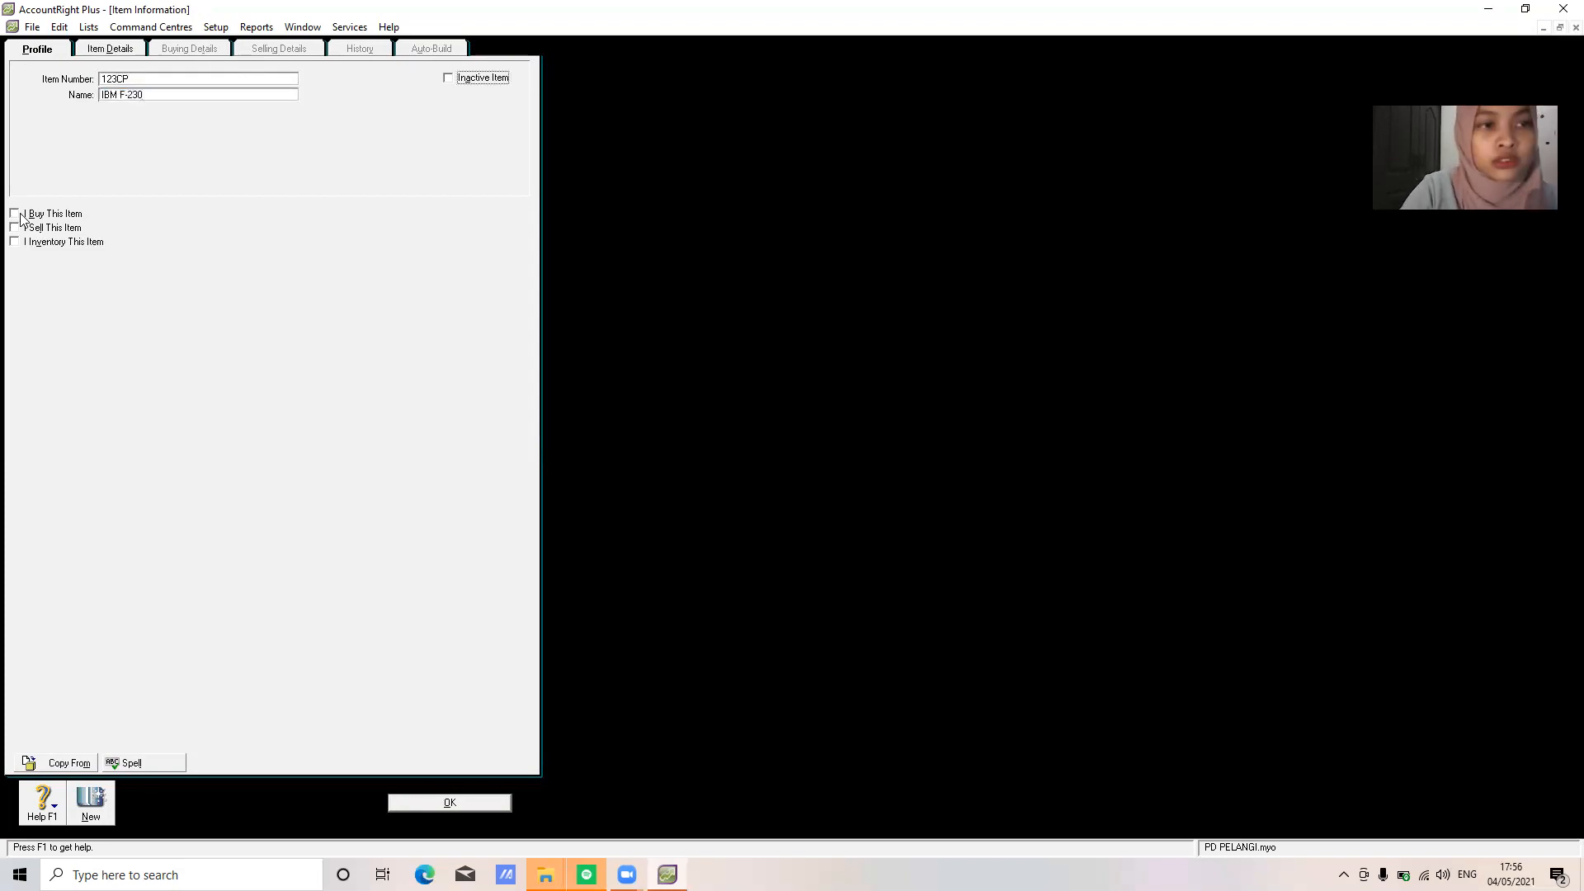
# Tick I Buy, I Sell and I Inventory with accounts 5-1100, 4-1100 and 1-1500, then try saving
pyautogui.click(14, 216)
pyautogui.click(15, 229)
pyautogui.click(15, 243)
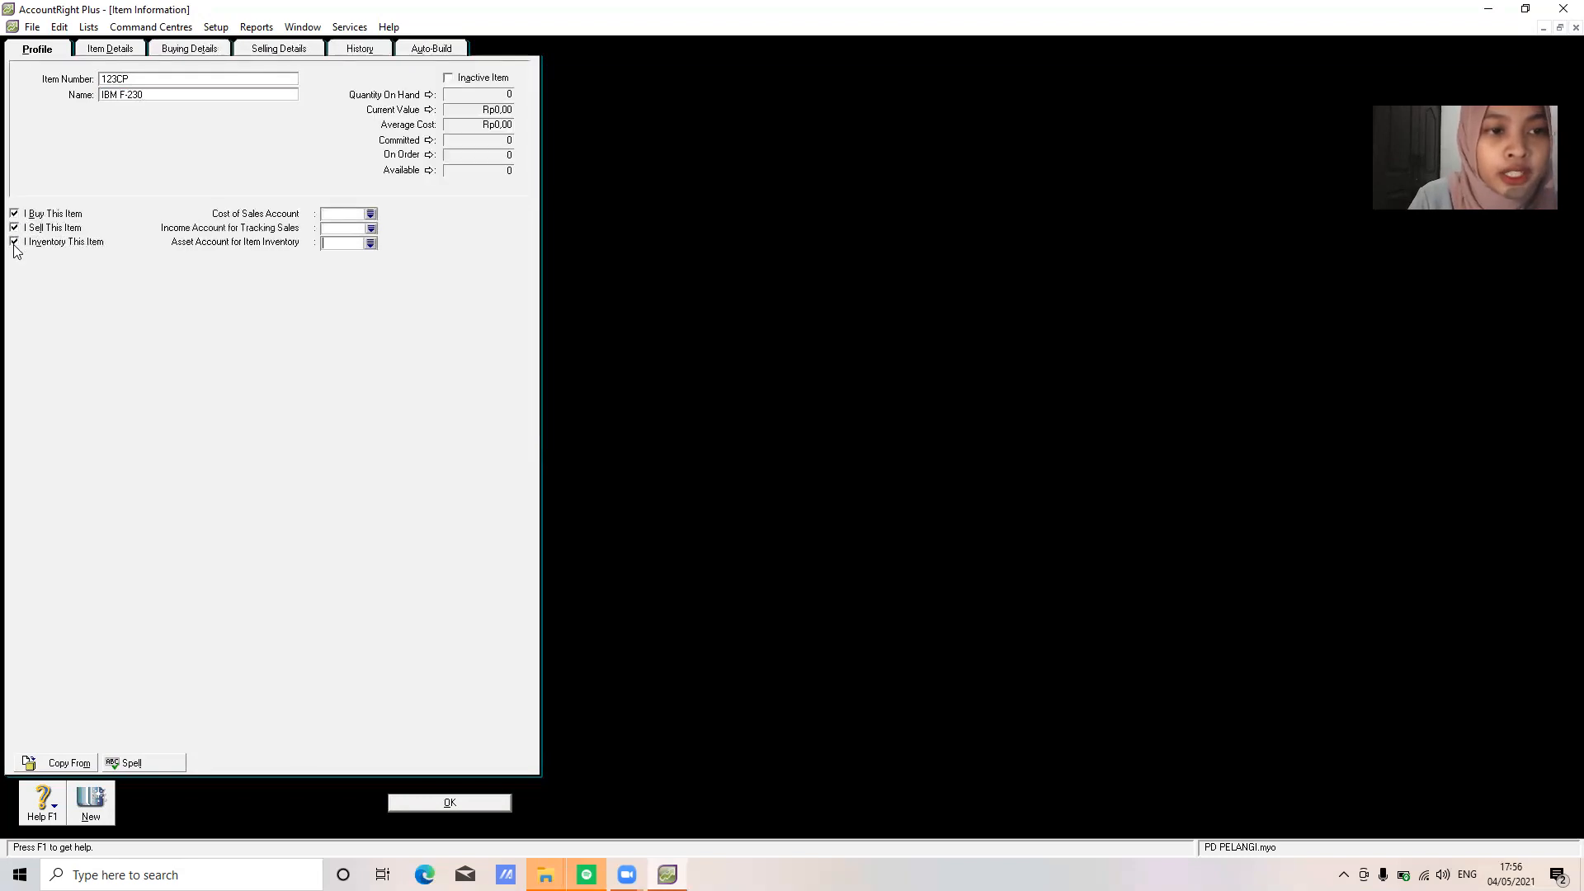
pyautogui.click(371, 214)
pyautogui.click(845, 541)
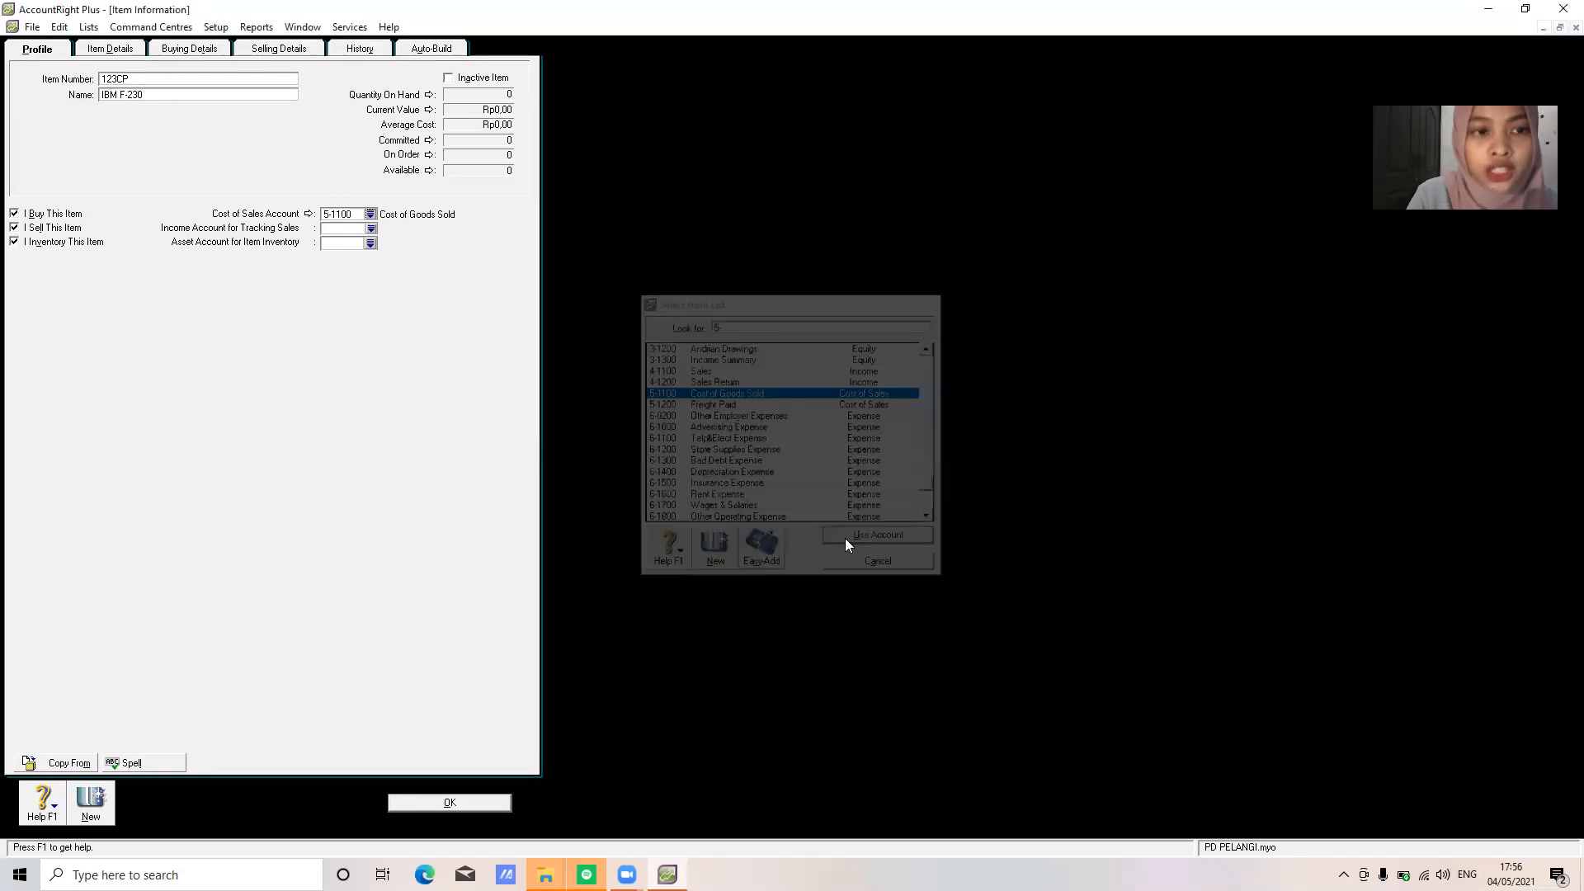
pyautogui.click(370, 229)
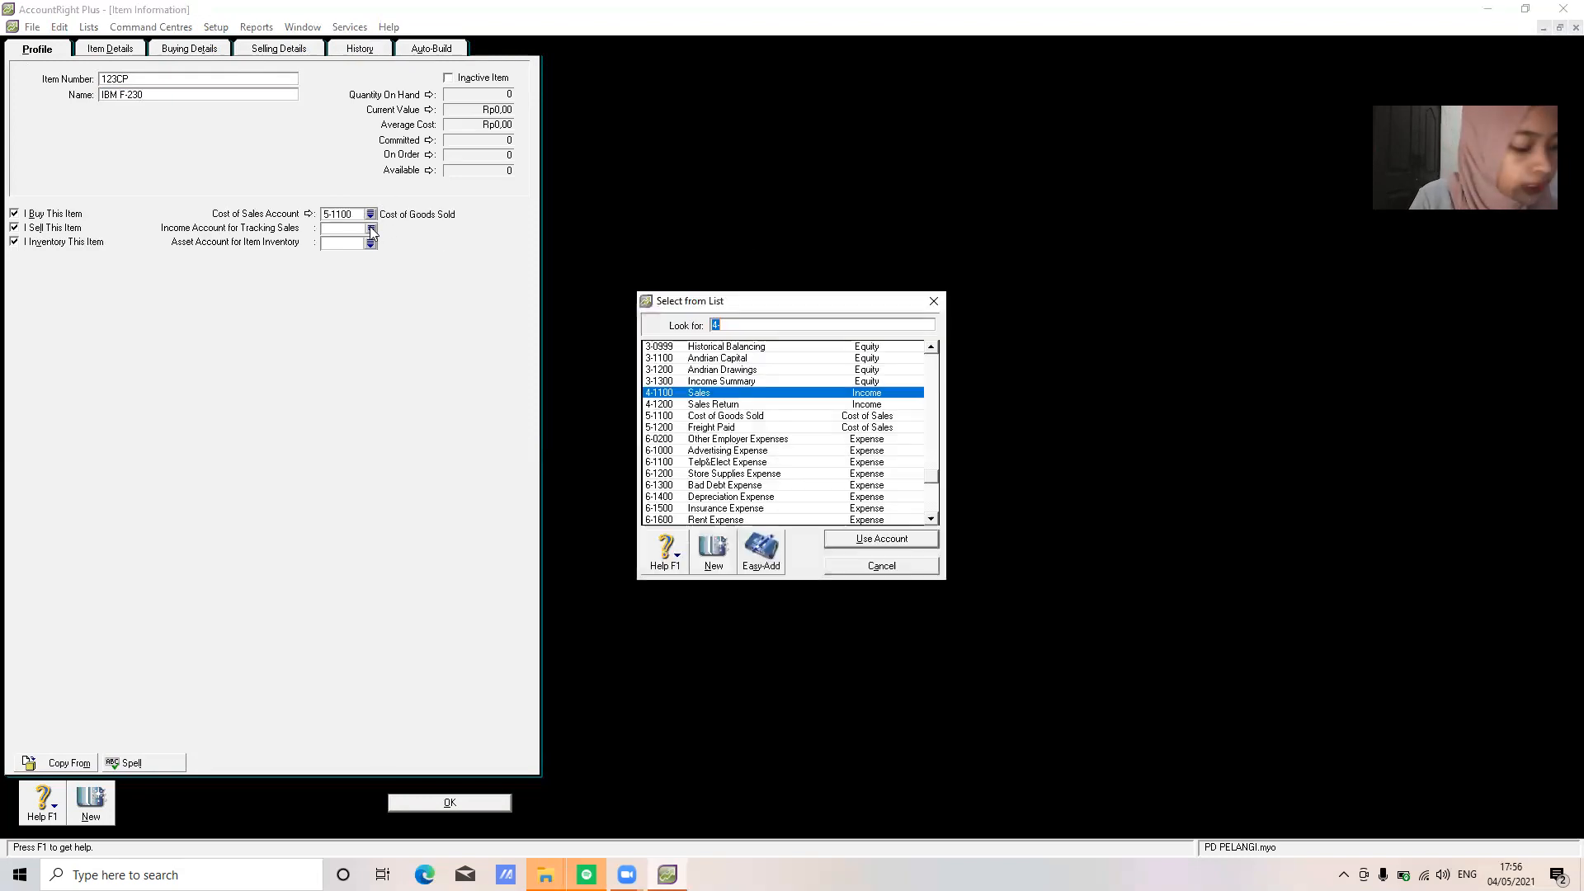
pyautogui.click(847, 539)
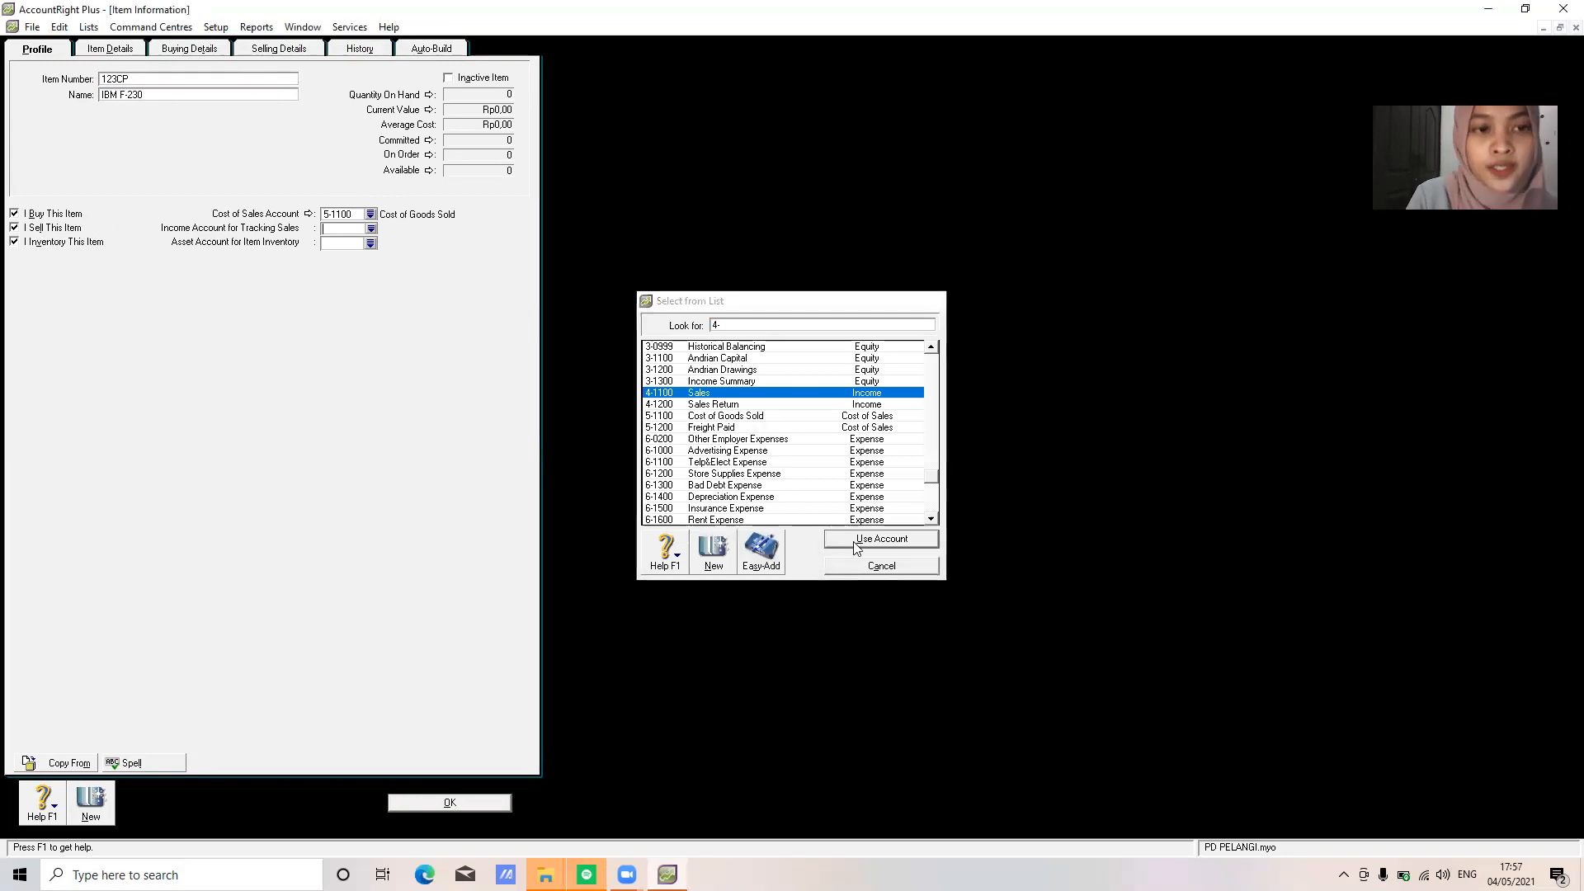
pyautogui.click(371, 243)
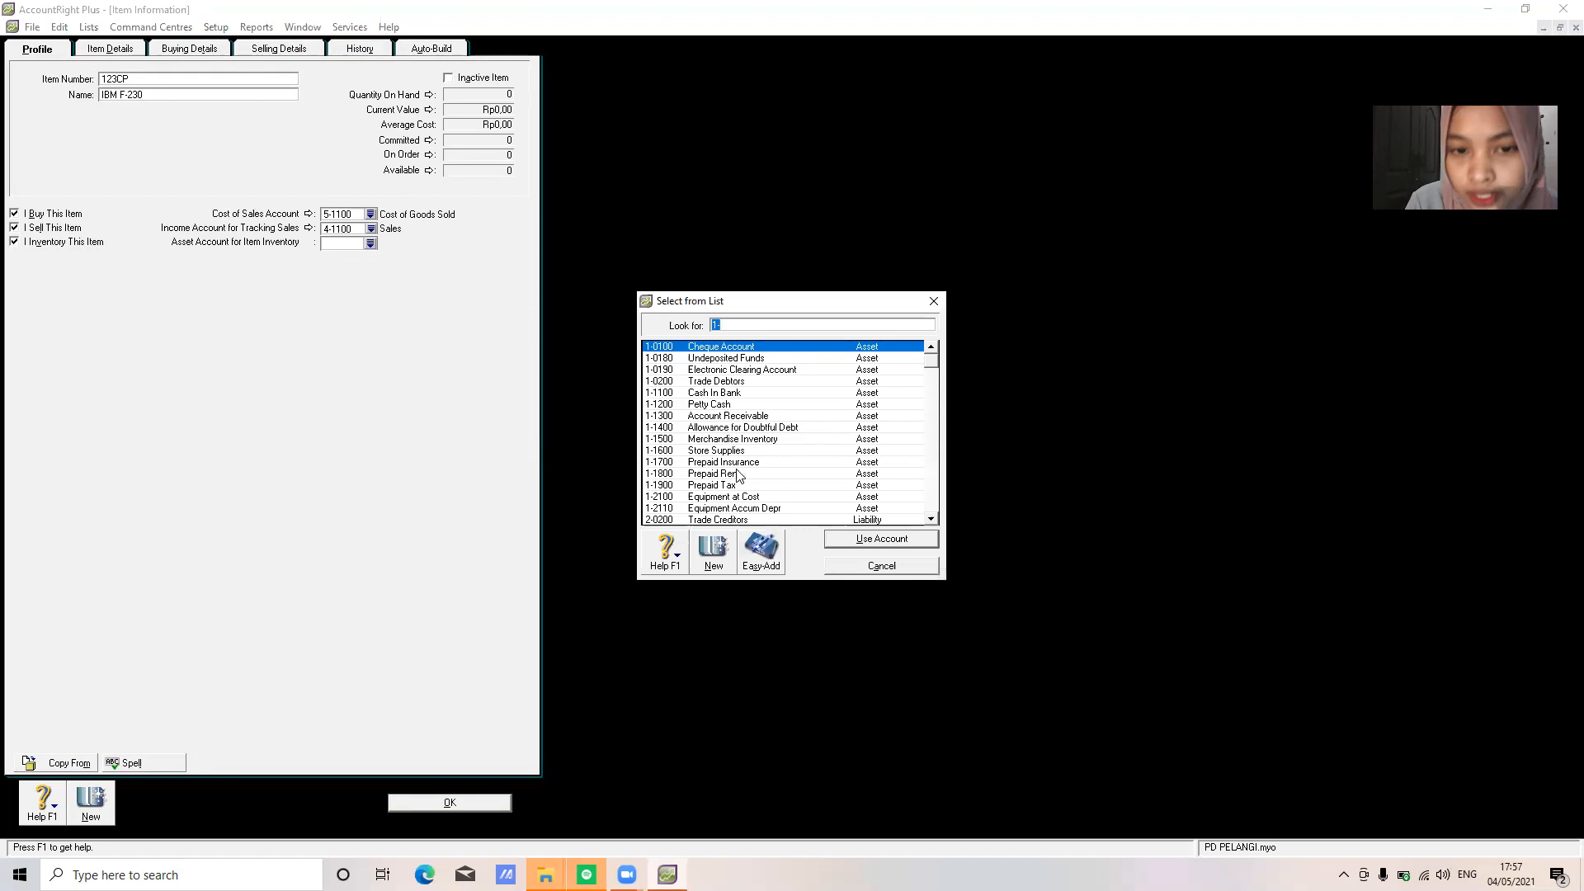
pyautogui.click(737, 440)
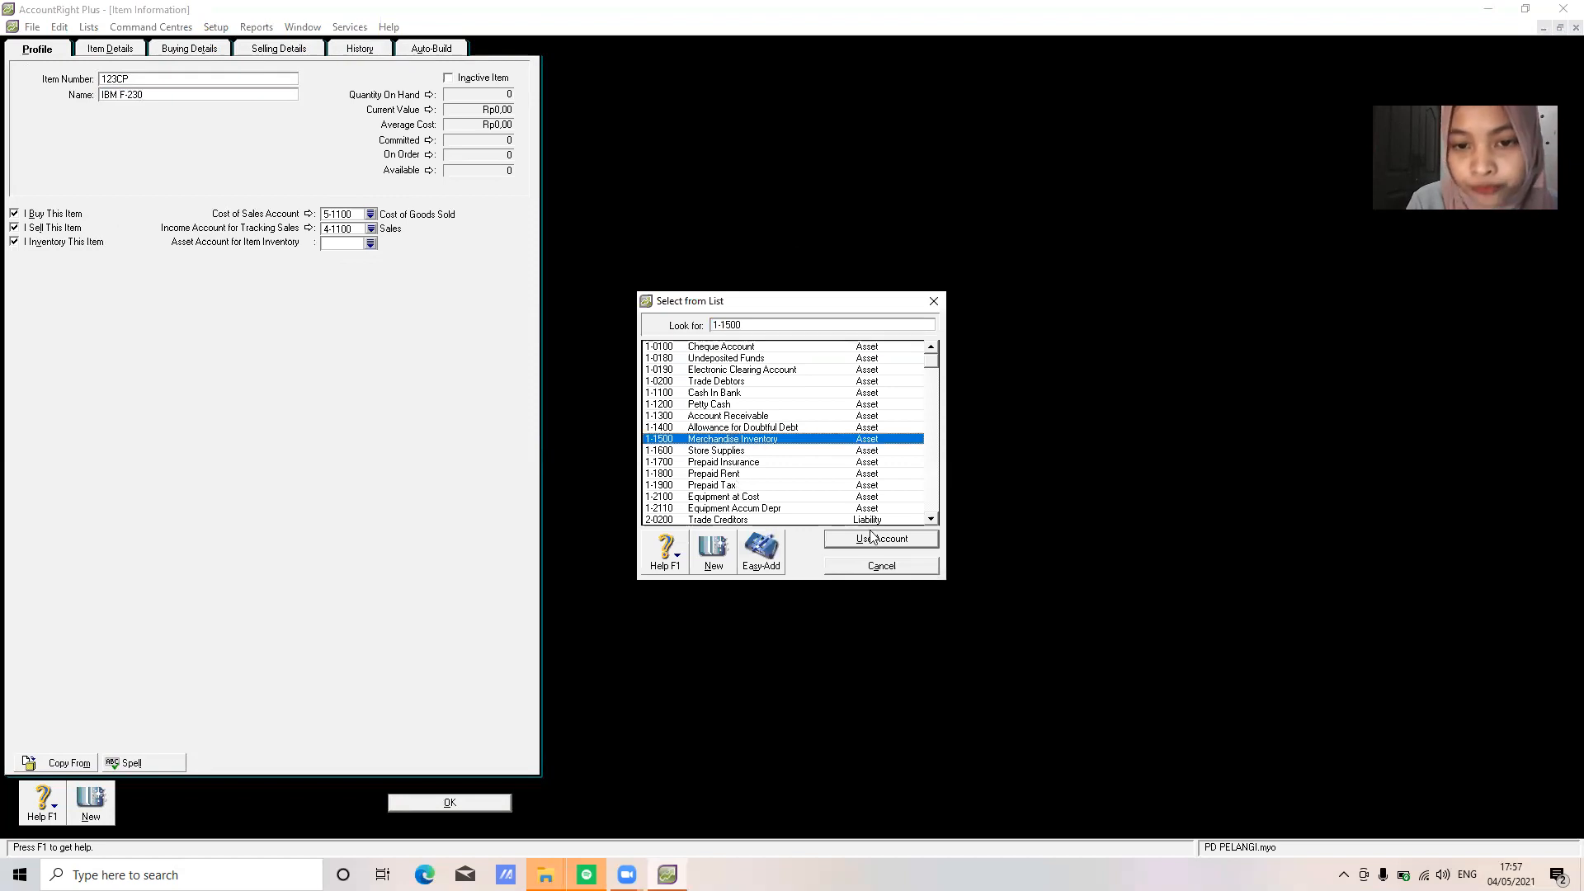
pyautogui.click(873, 539)
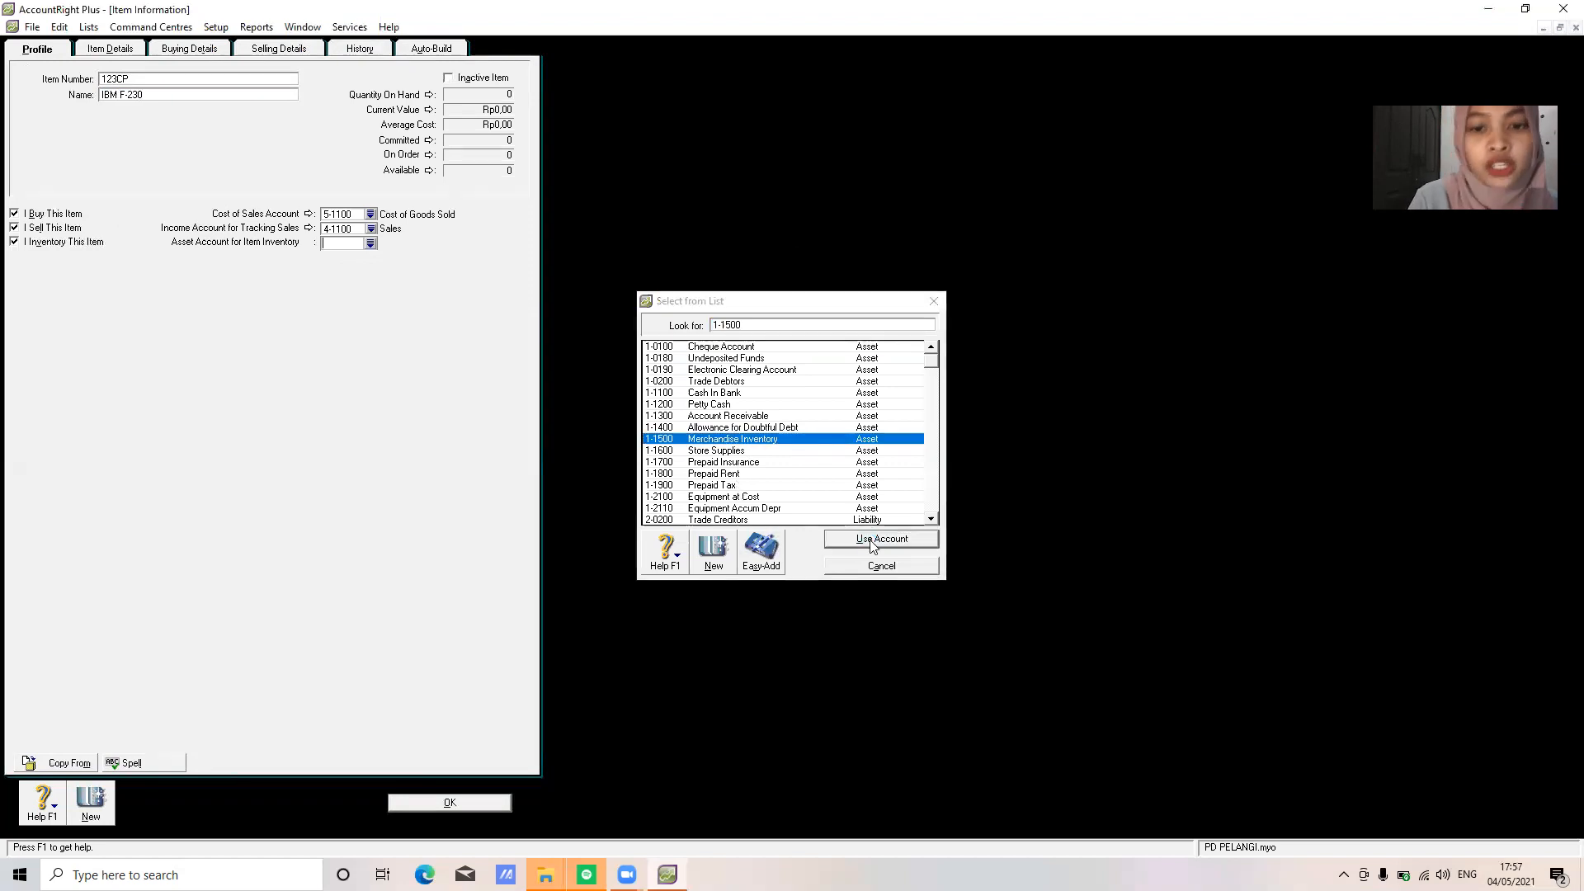
pyautogui.click(452, 805)
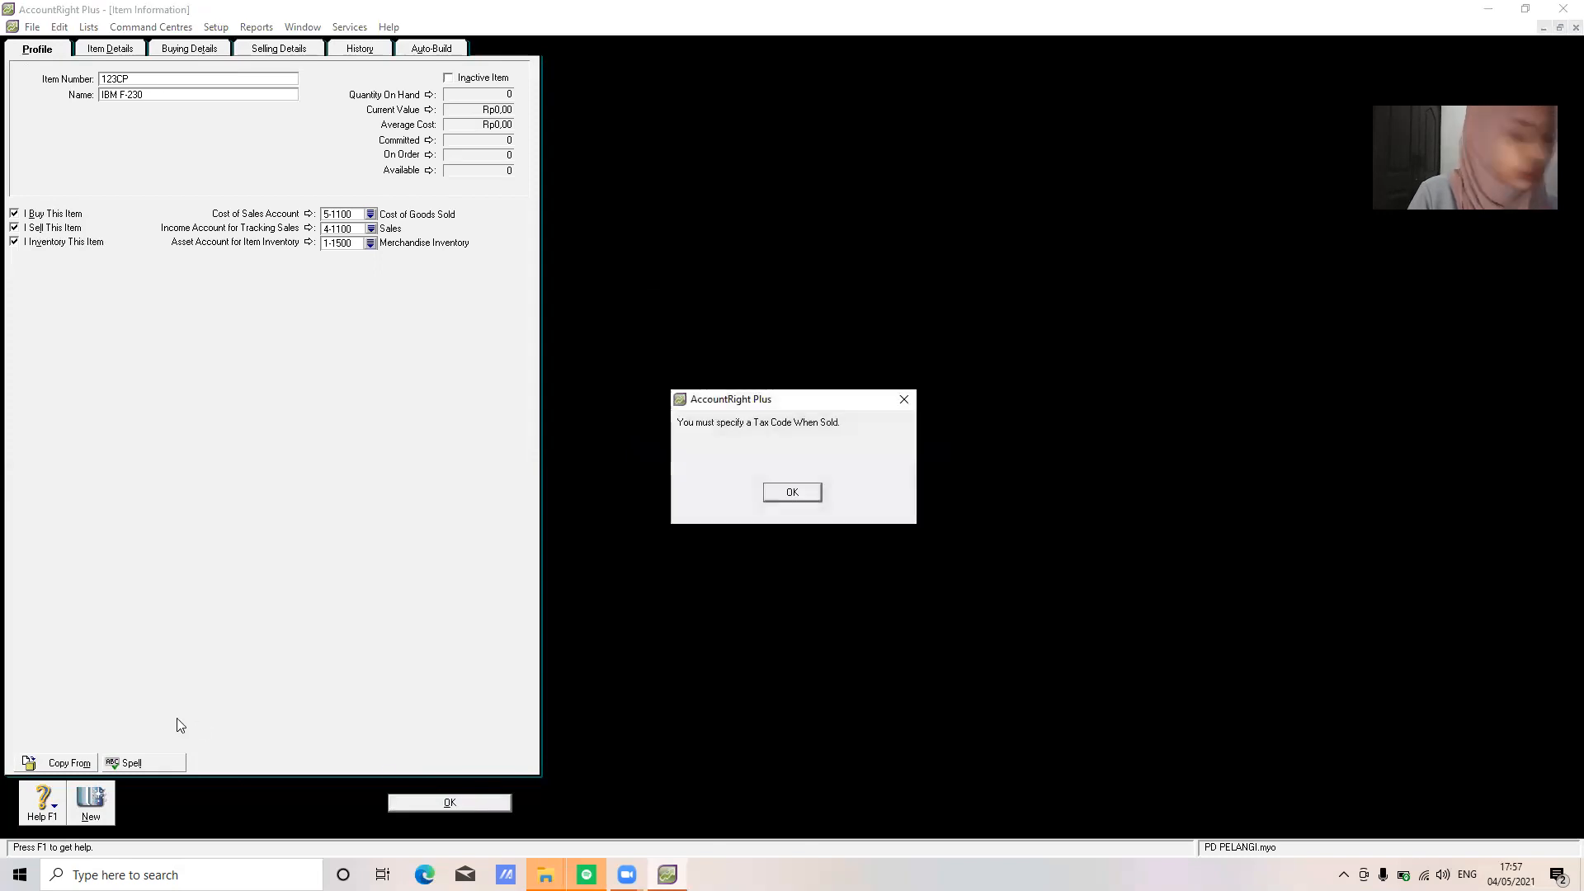
# Set the GST tax code for both selling and buying IBM F-230
pyautogui.click(794, 494)
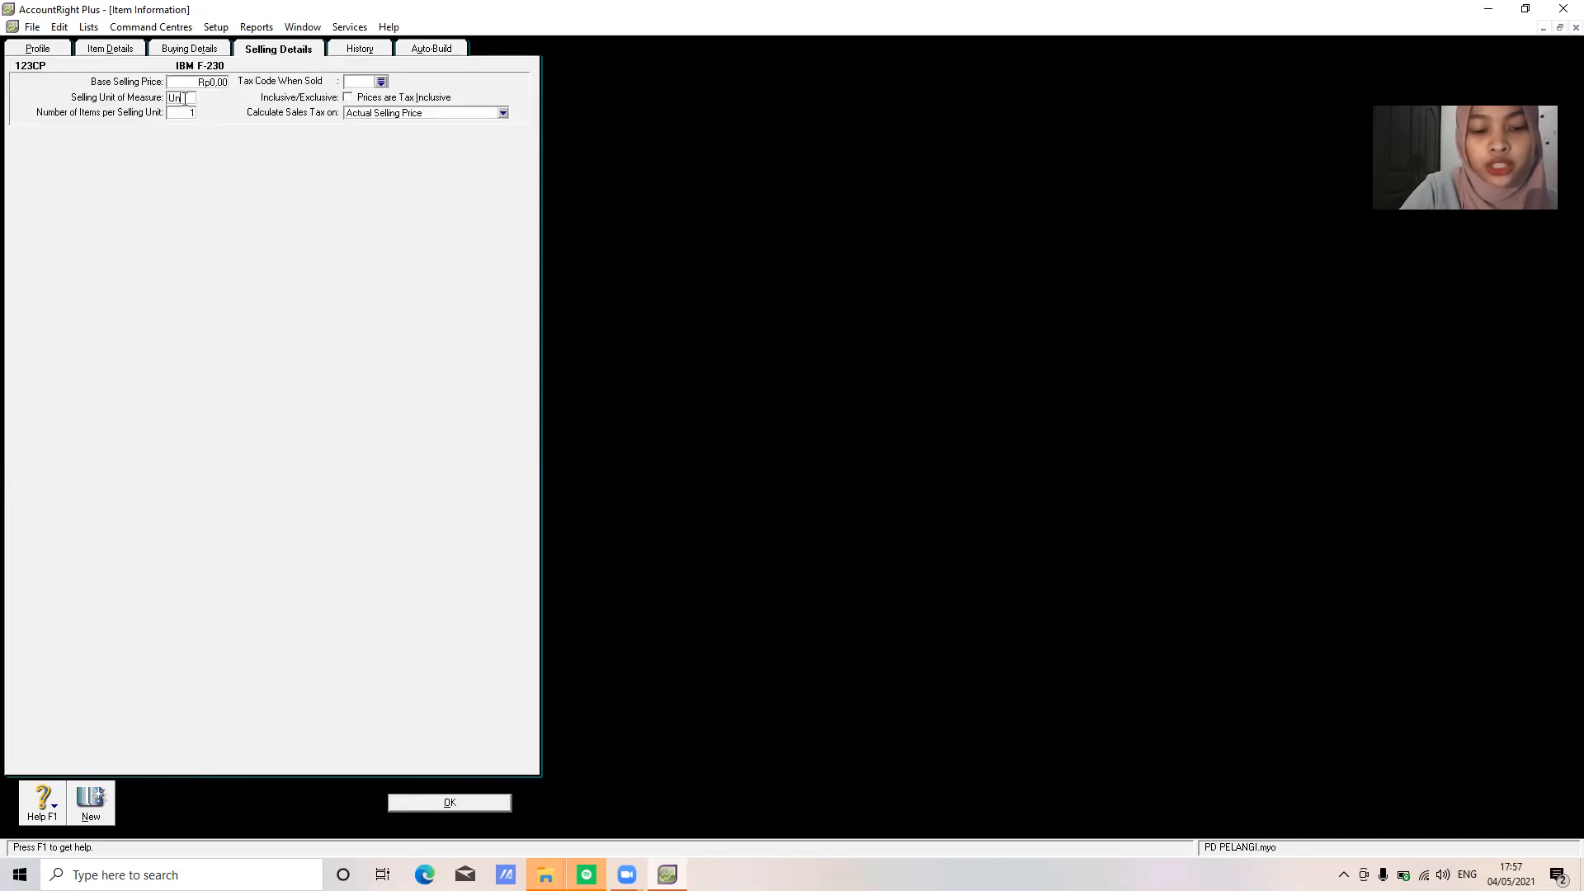
pyautogui.click(380, 82)
pyautogui.click(870, 538)
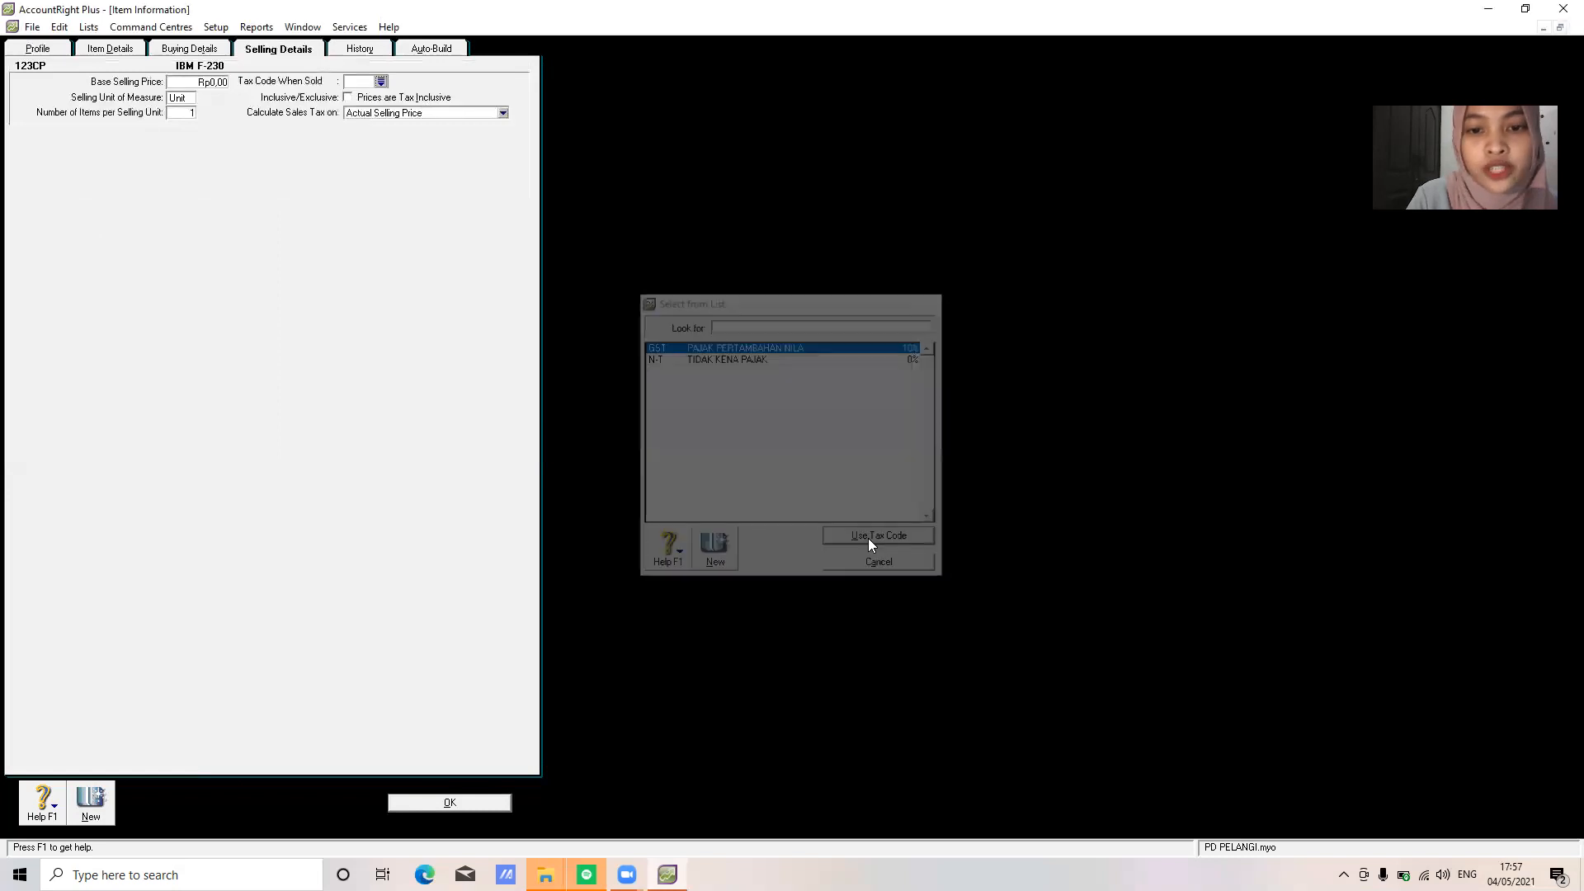
pyautogui.click(195, 51)
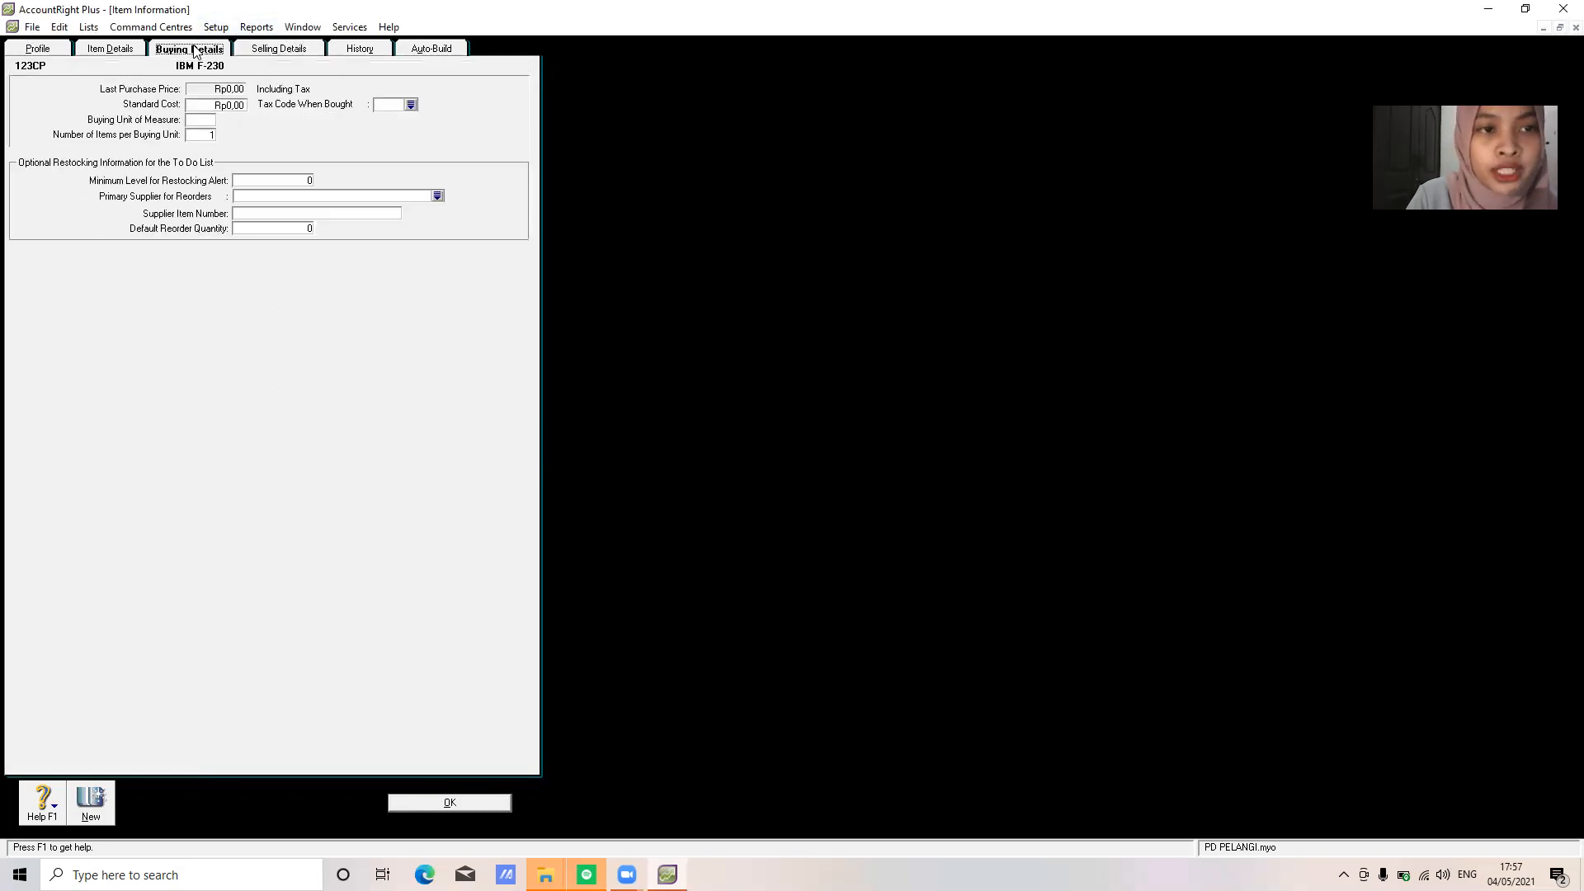
pyautogui.click(411, 104)
pyautogui.click(856, 546)
# Set the buying unit to 'Unit' and base selling price 16000000, then save the item
pyautogui.click(206, 120)
pyautogui.write('Unit')
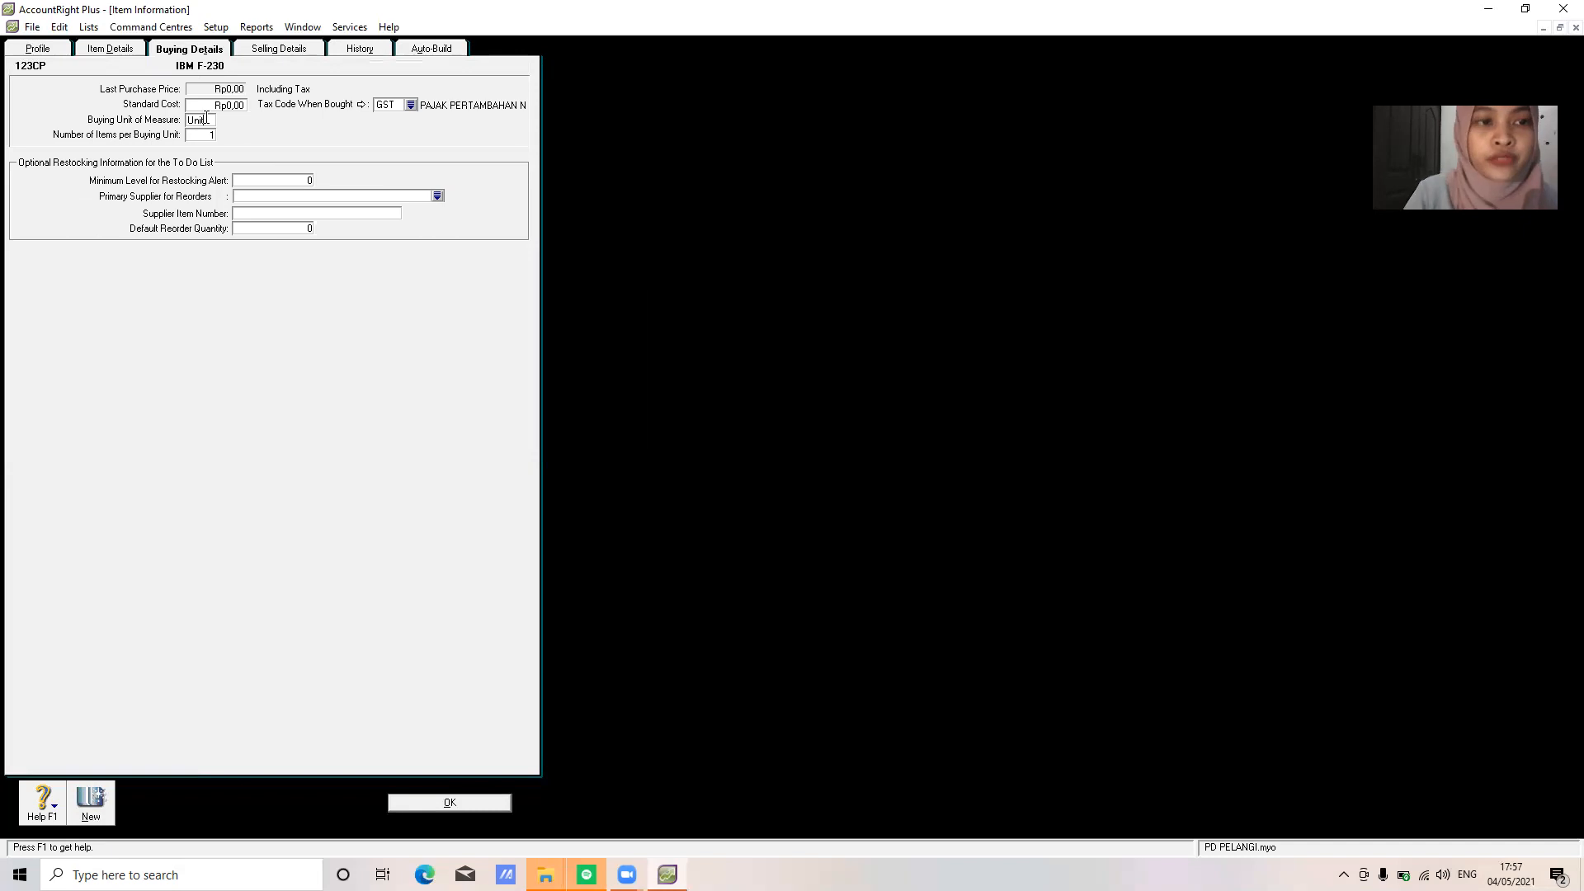
pyautogui.click(294, 50)
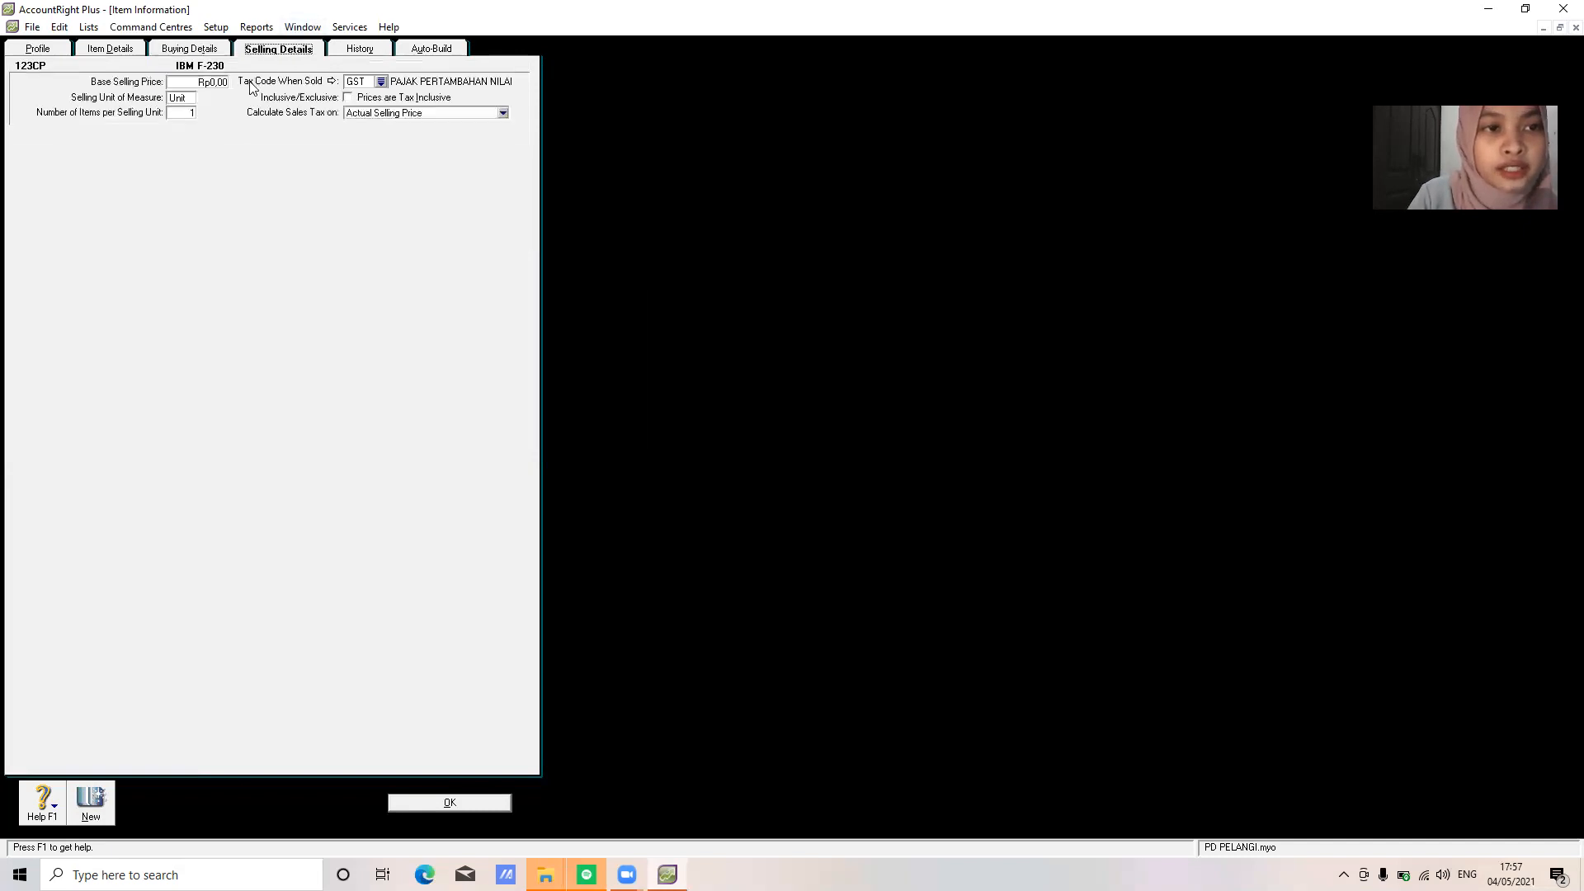
pyautogui.click(222, 81)
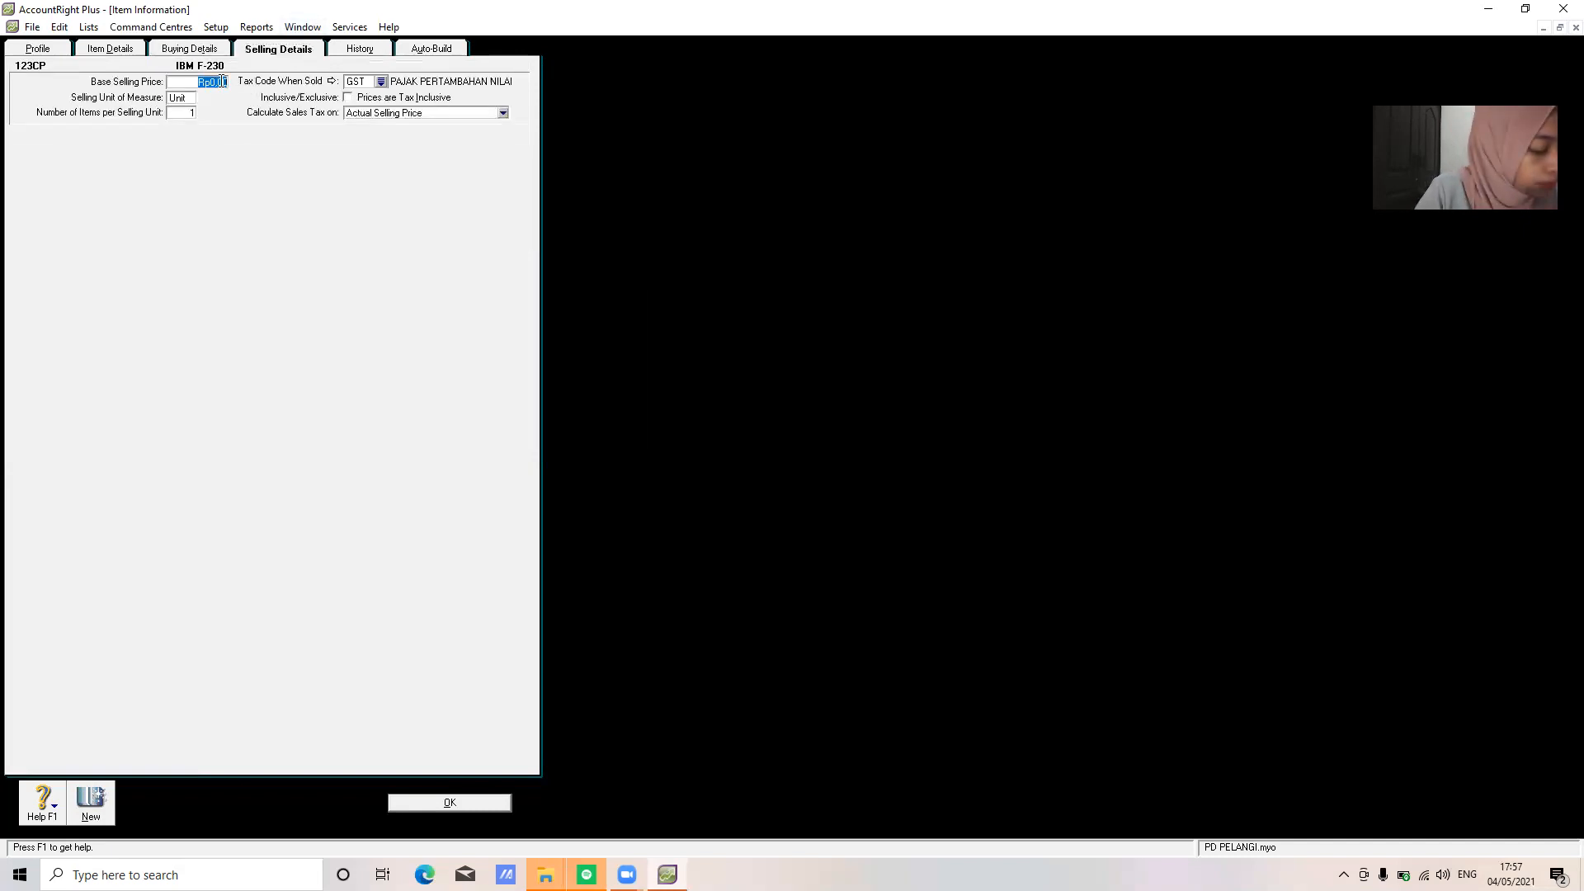
pyautogui.write('1600000')
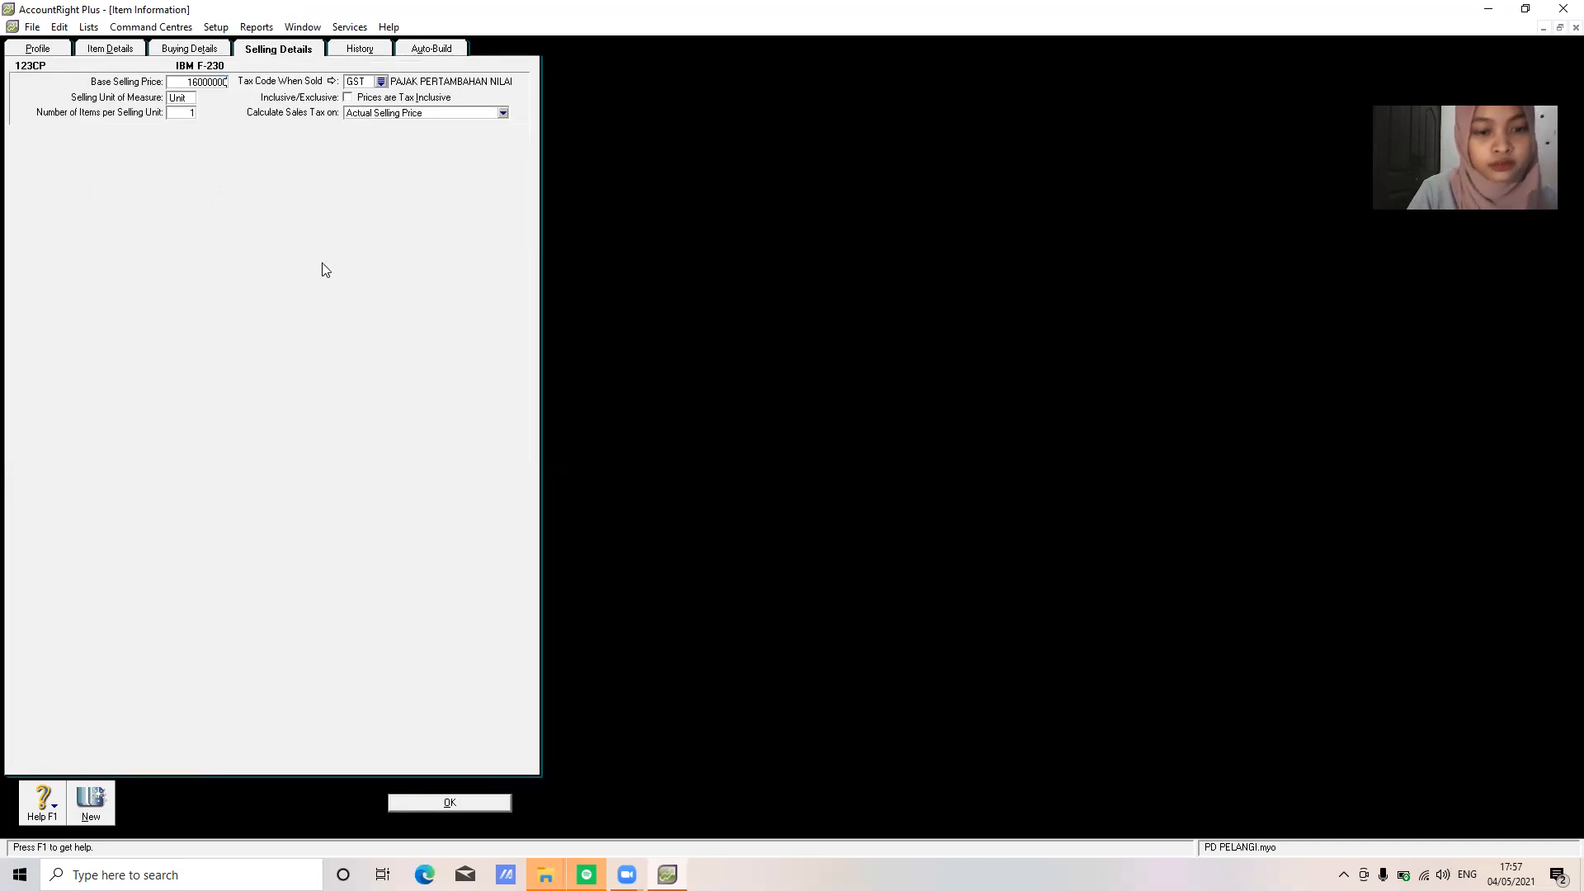
pyautogui.click(453, 804)
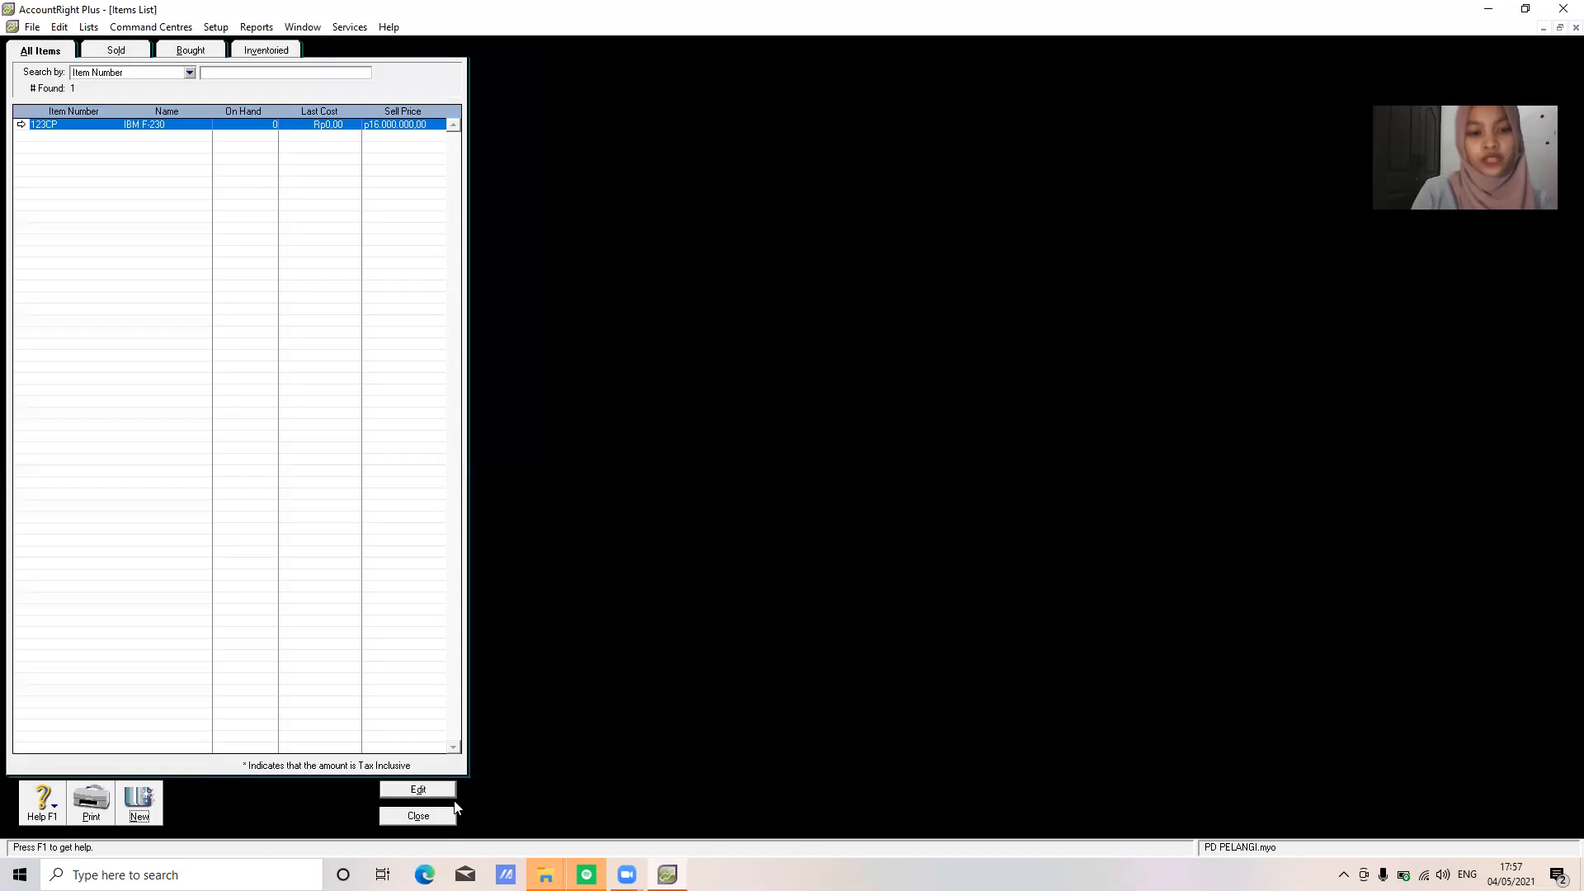
# Create item A60PC named ACER P-60, marked as bought, sold and inventoried
pyautogui.click(134, 812)
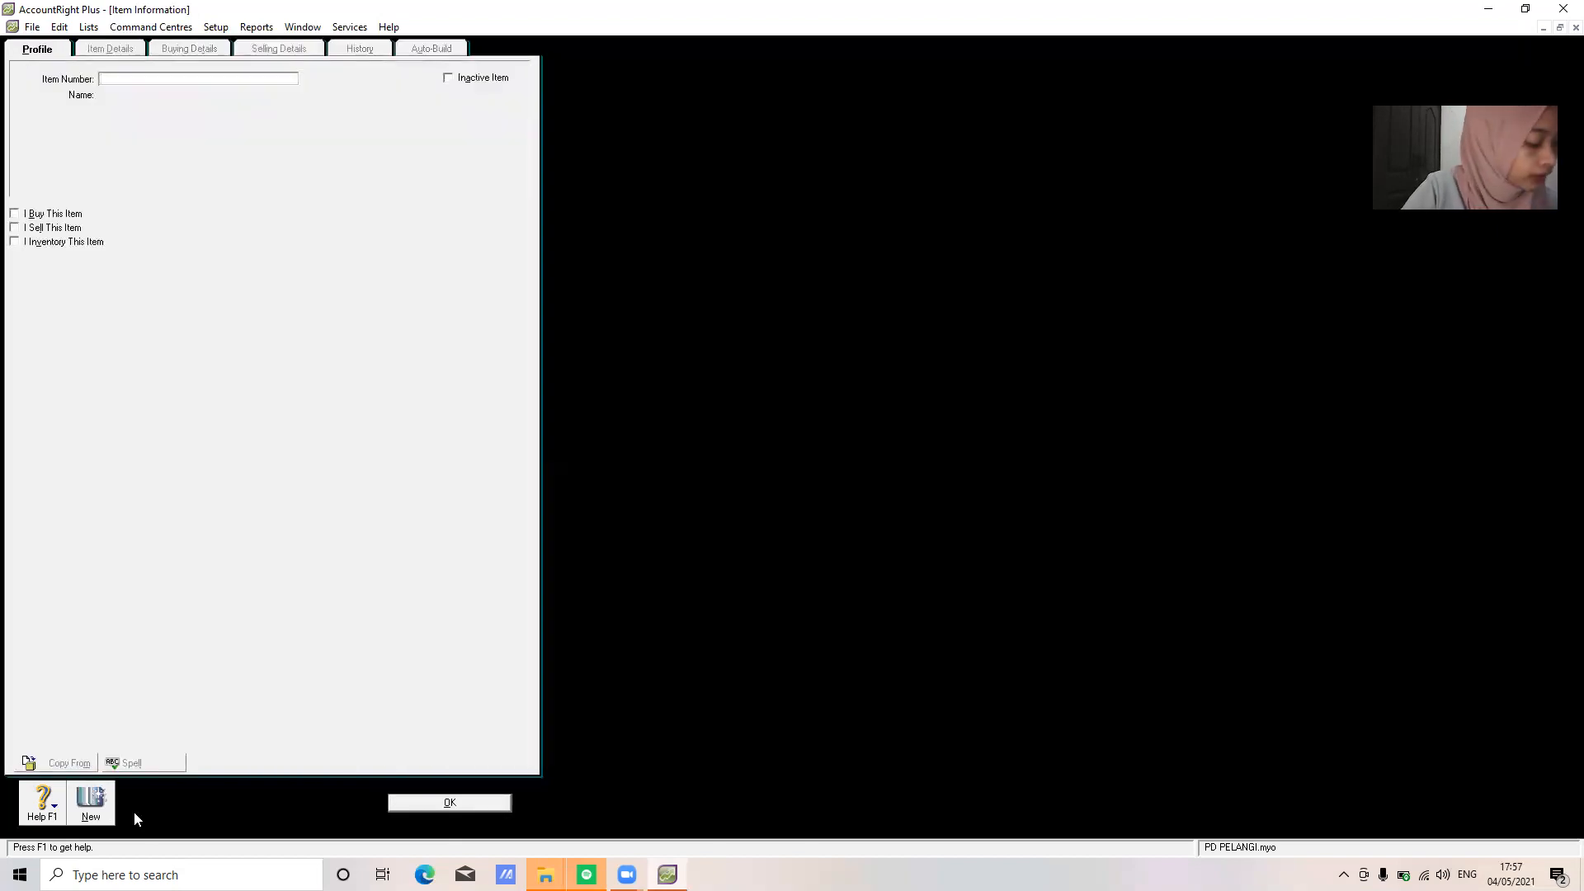
pyautogui.write('A')
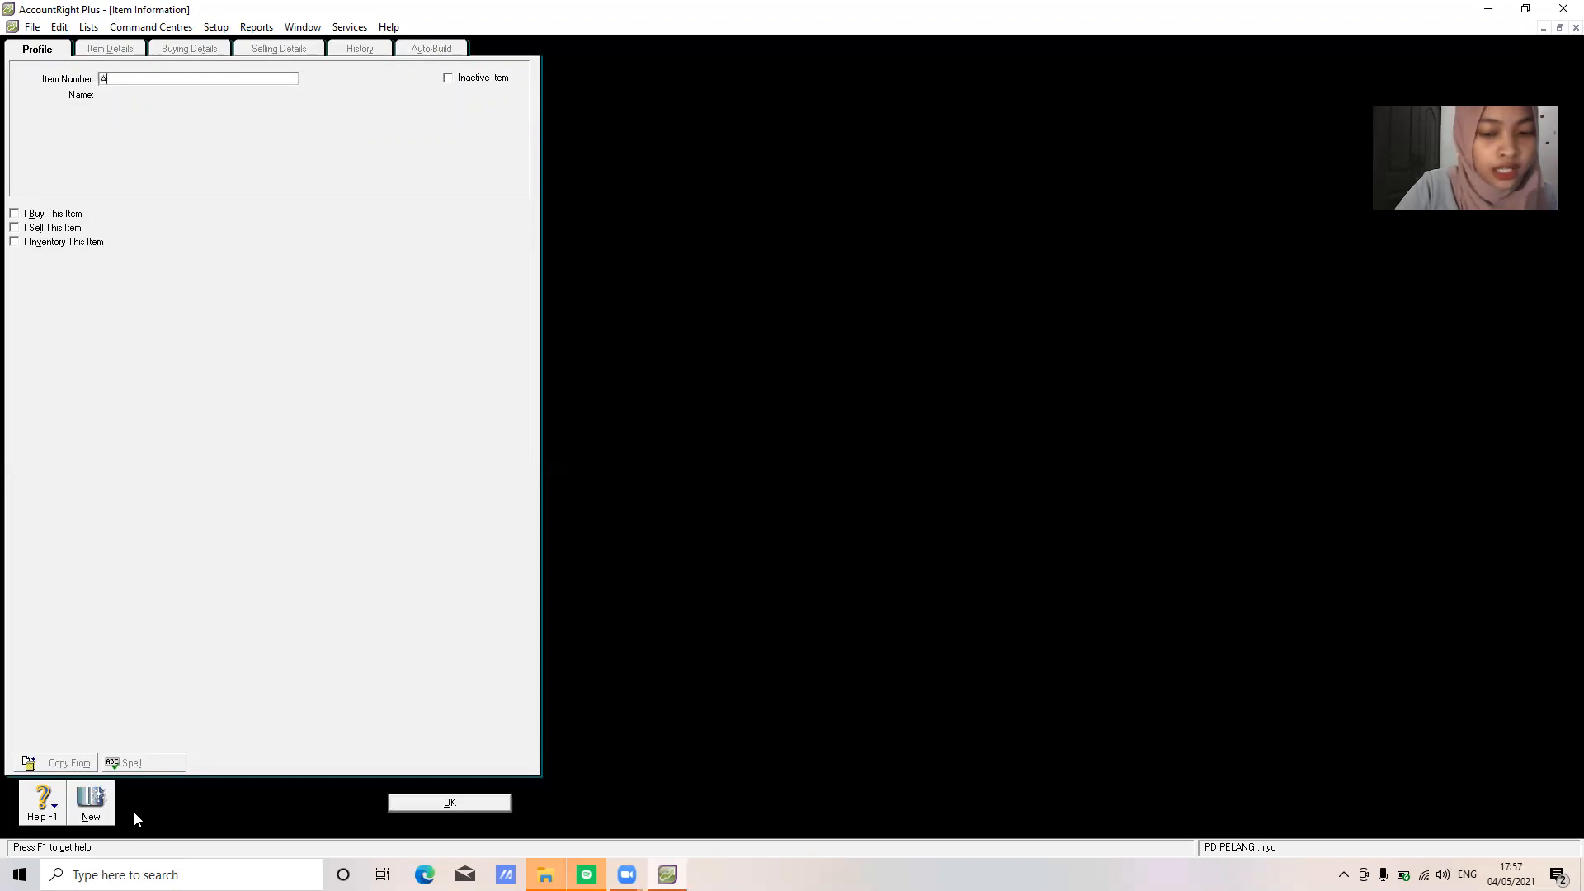
pyautogui.write('60PC')
pyautogui.press('Tab')
pyautogui.write('ACER')
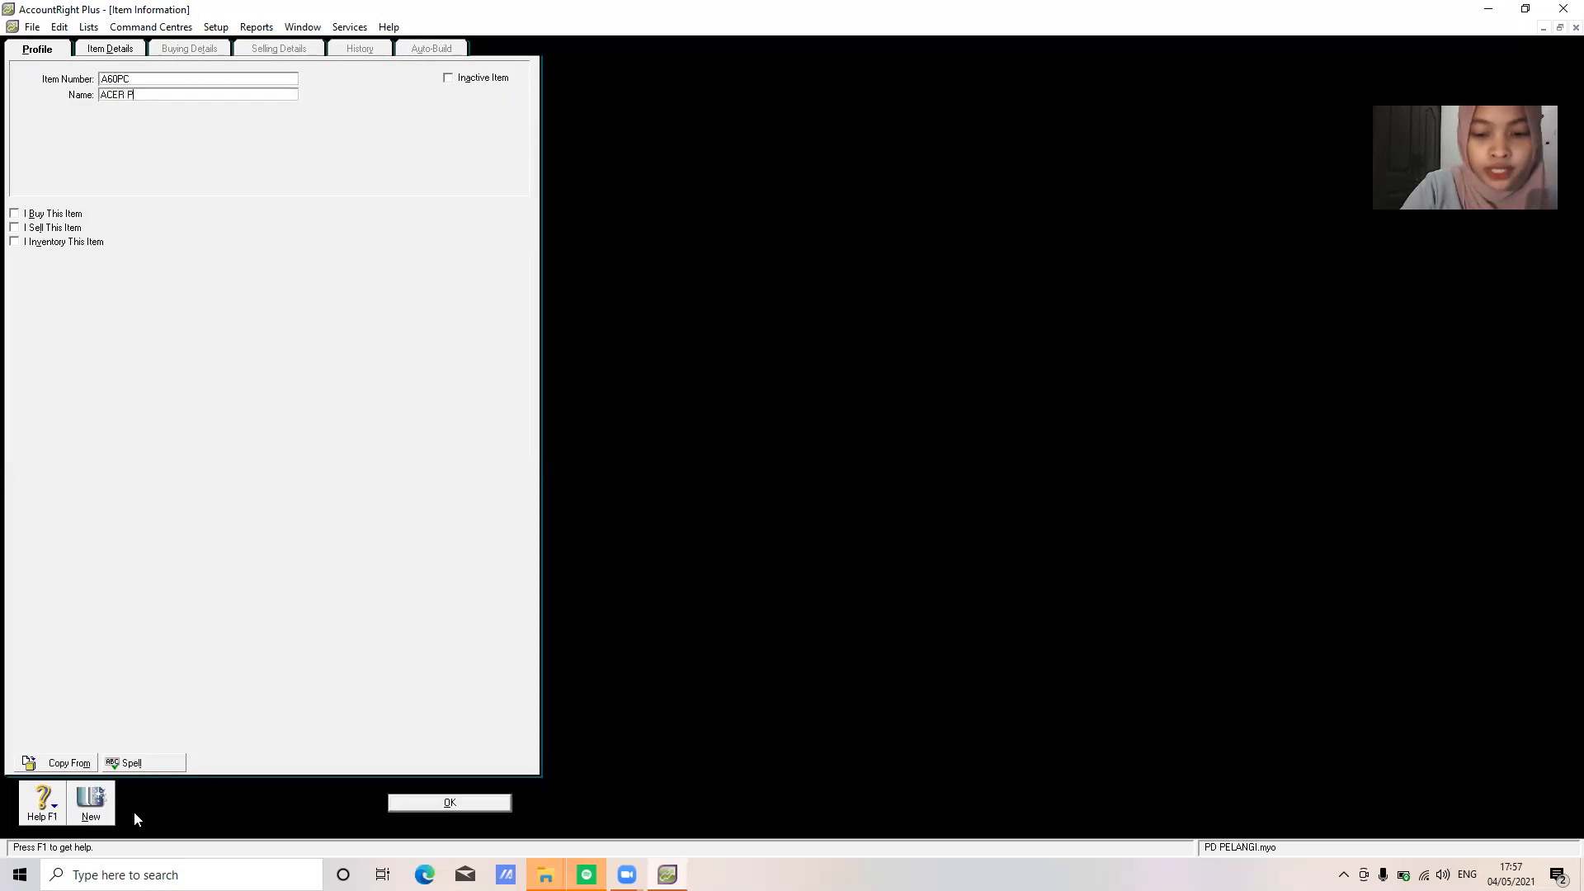
pyautogui.write(' P-60')
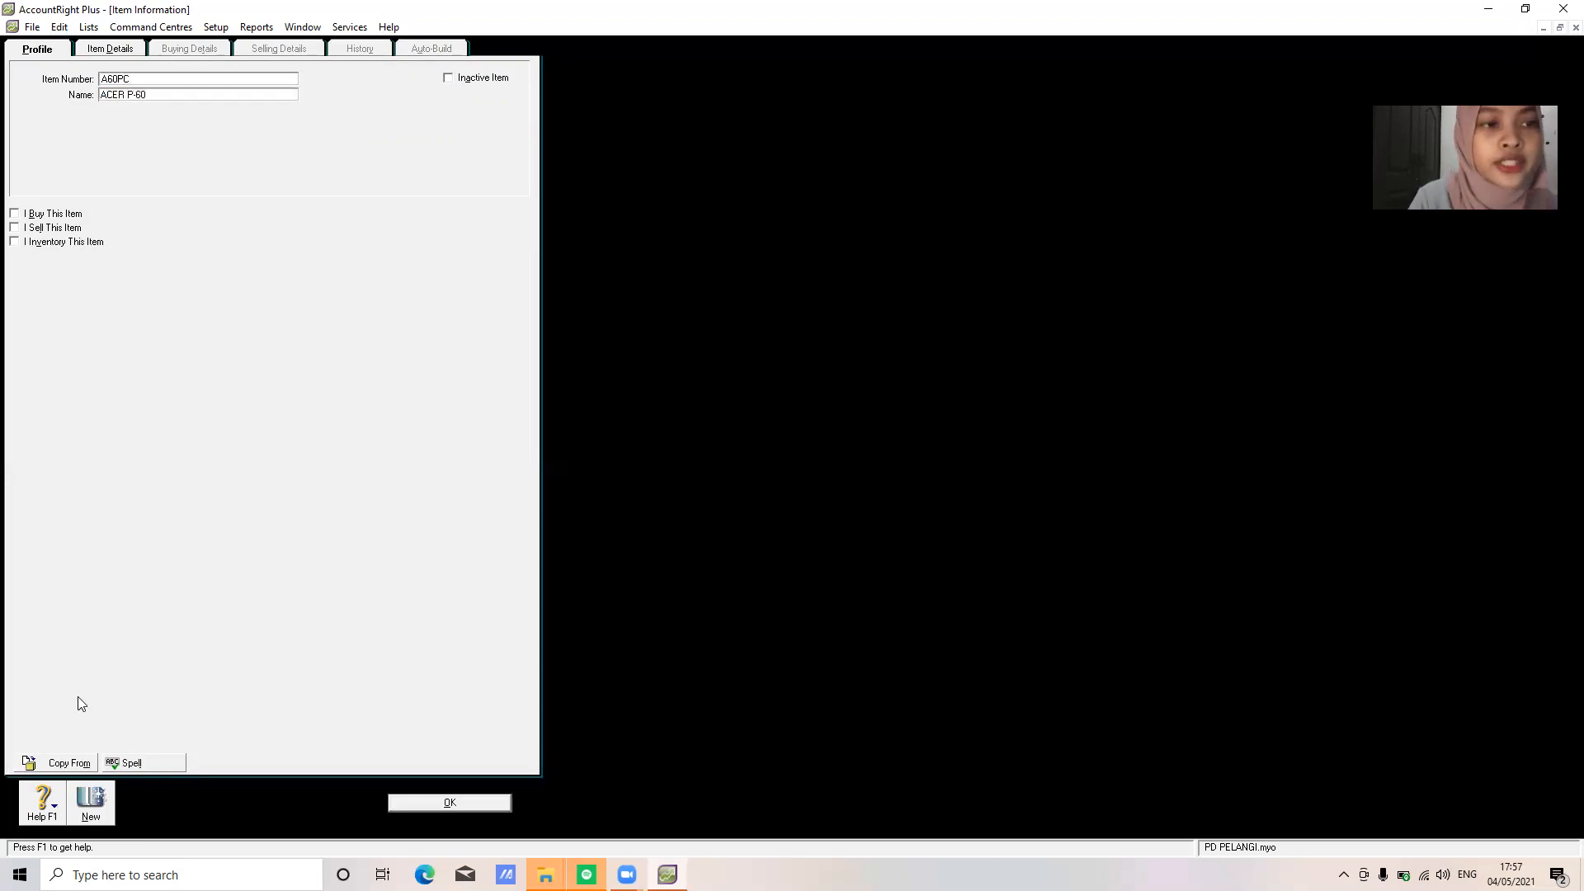
pyautogui.click(14, 228)
pyautogui.click(14, 215)
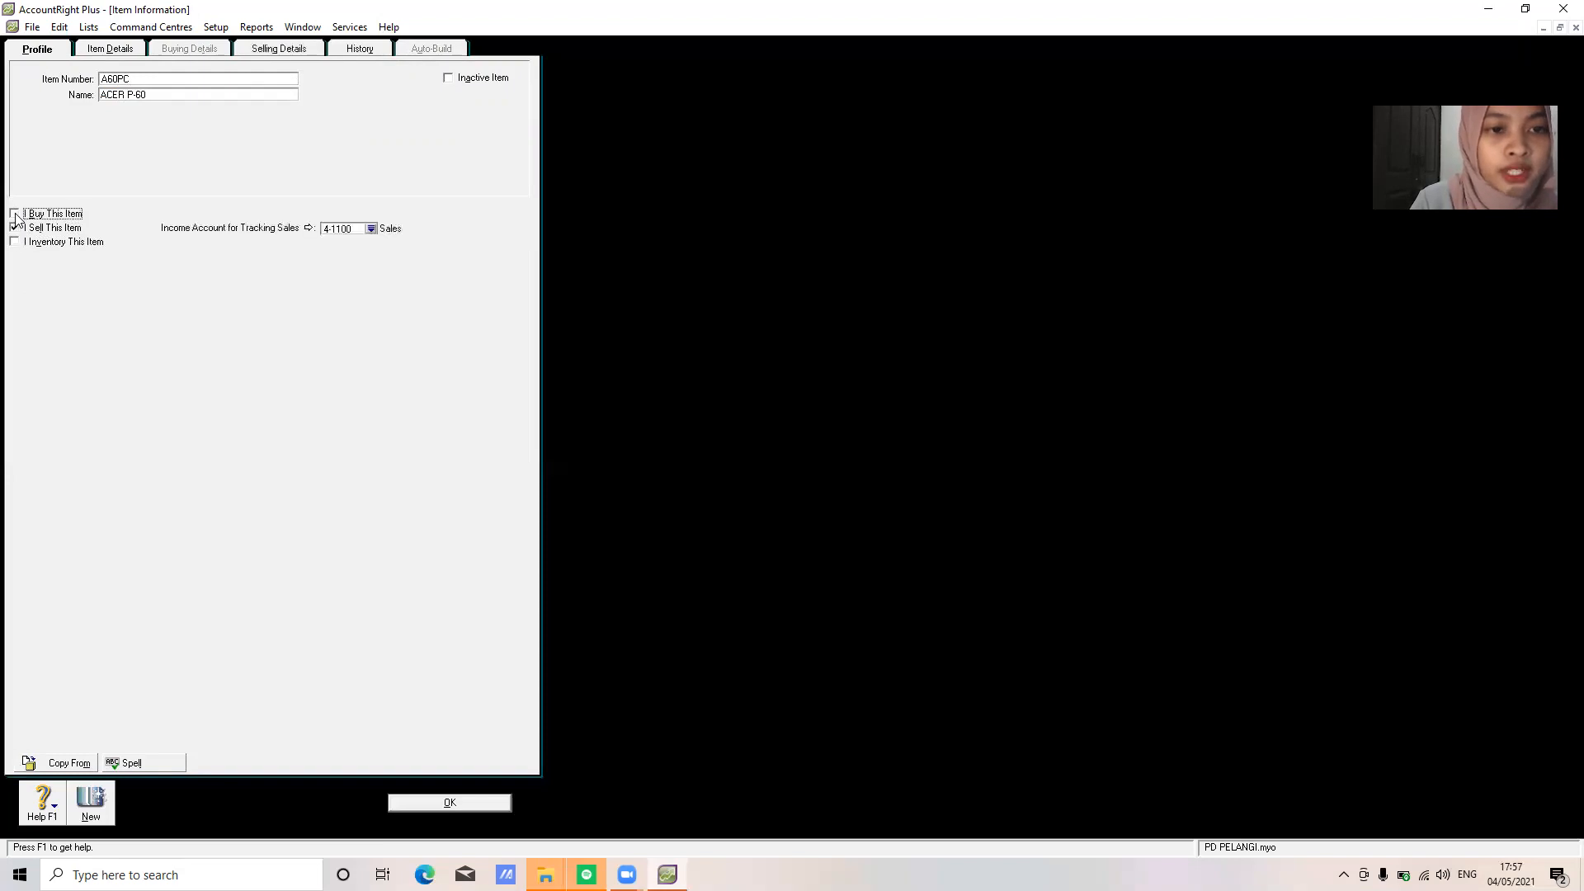
pyautogui.click(14, 242)
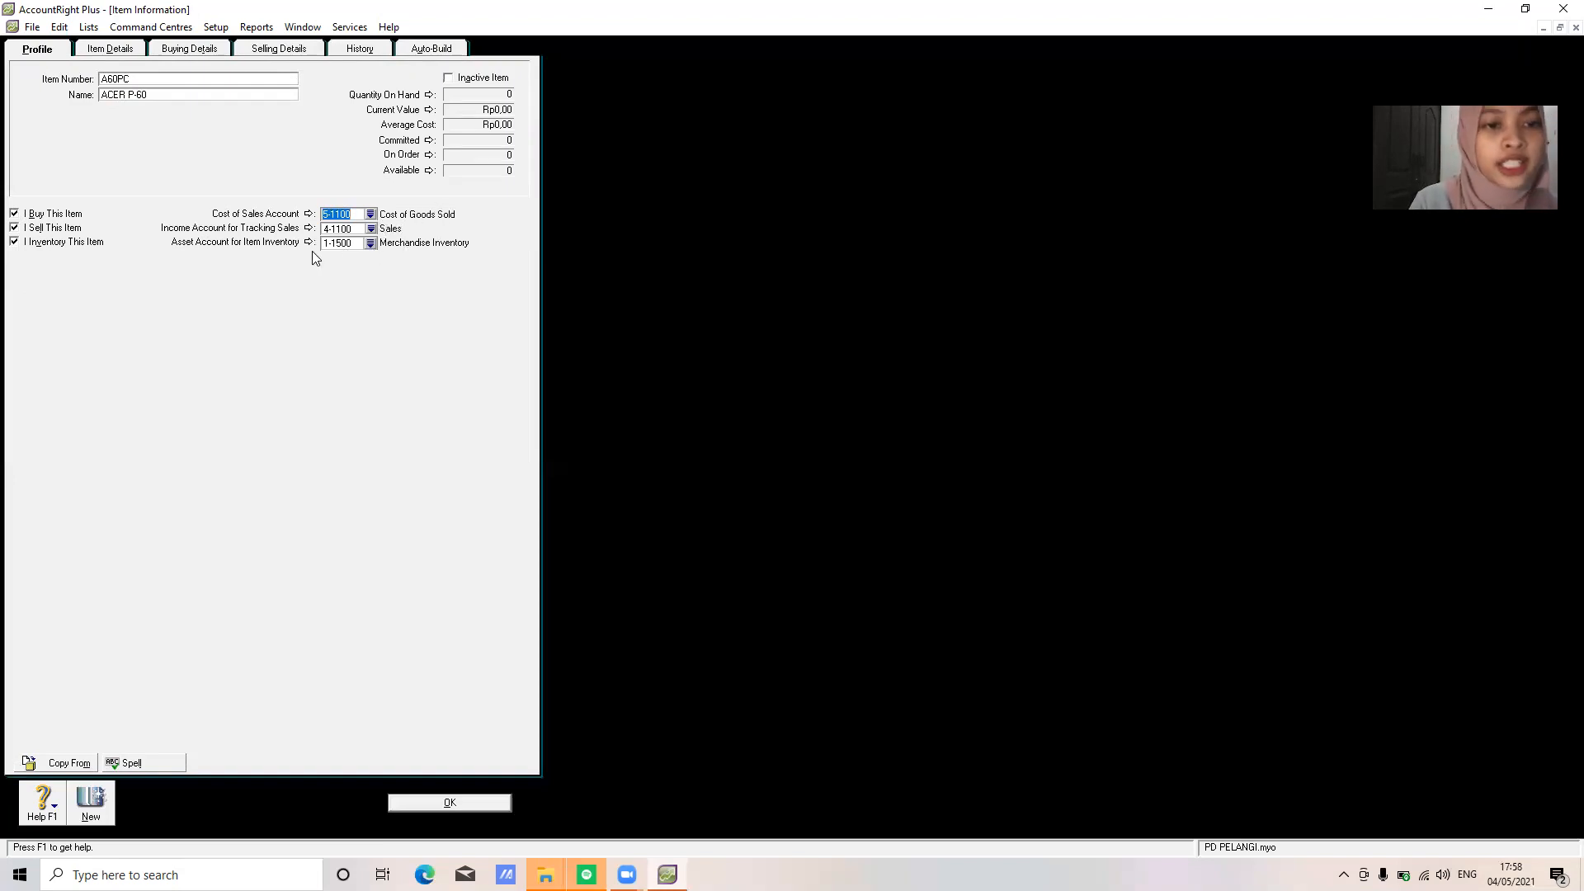
# Set ACER P-60's base selling price to 12500000, save it and close the items list
pyautogui.click(178, 49)
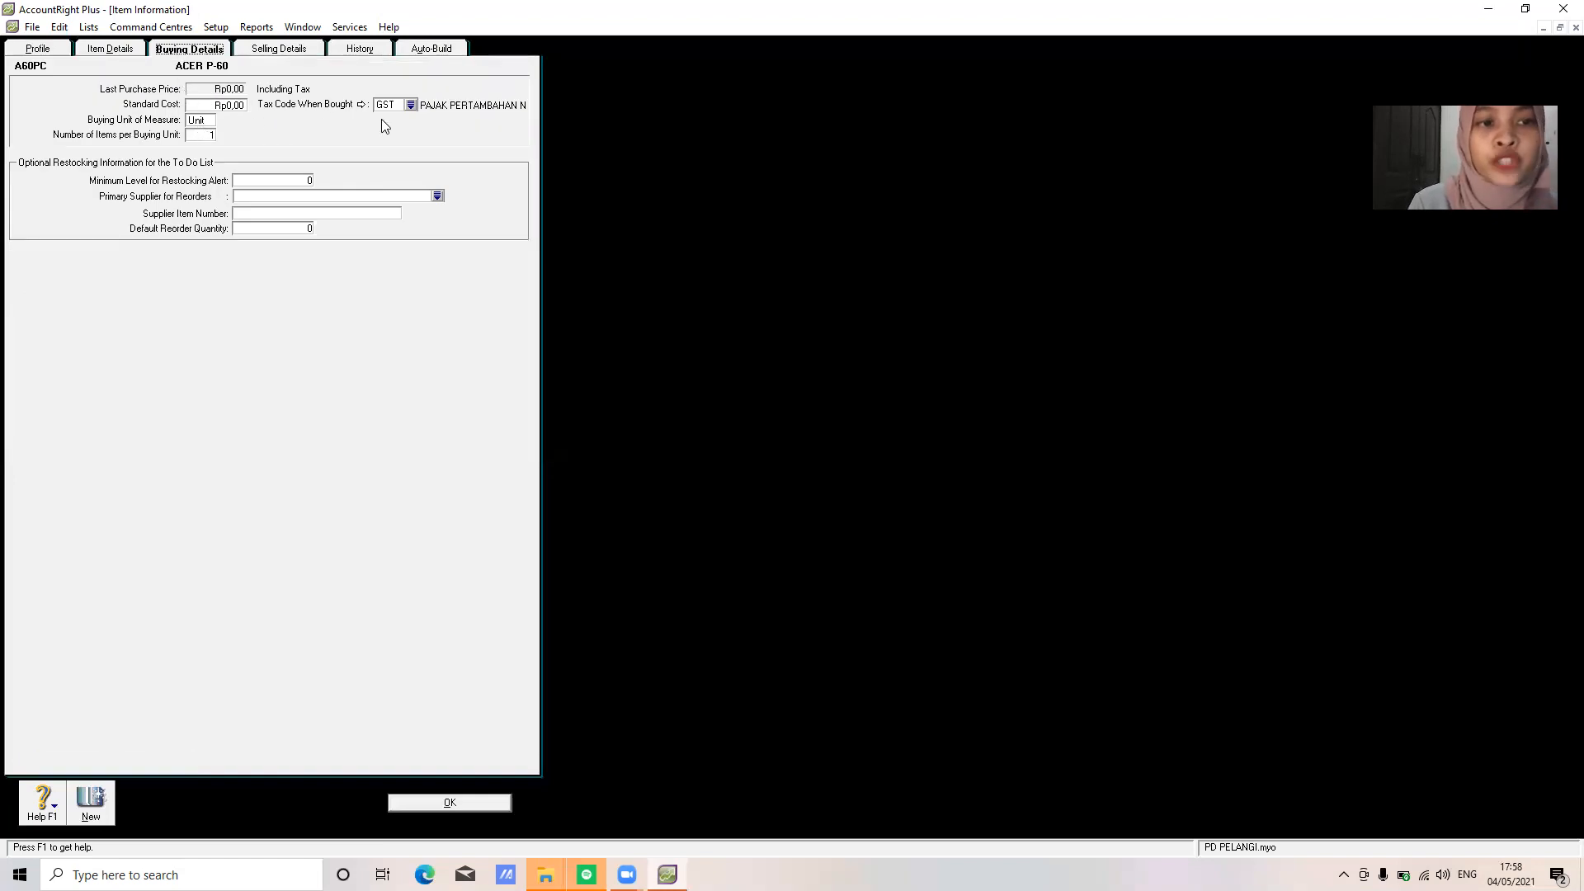
pyautogui.click(312, 51)
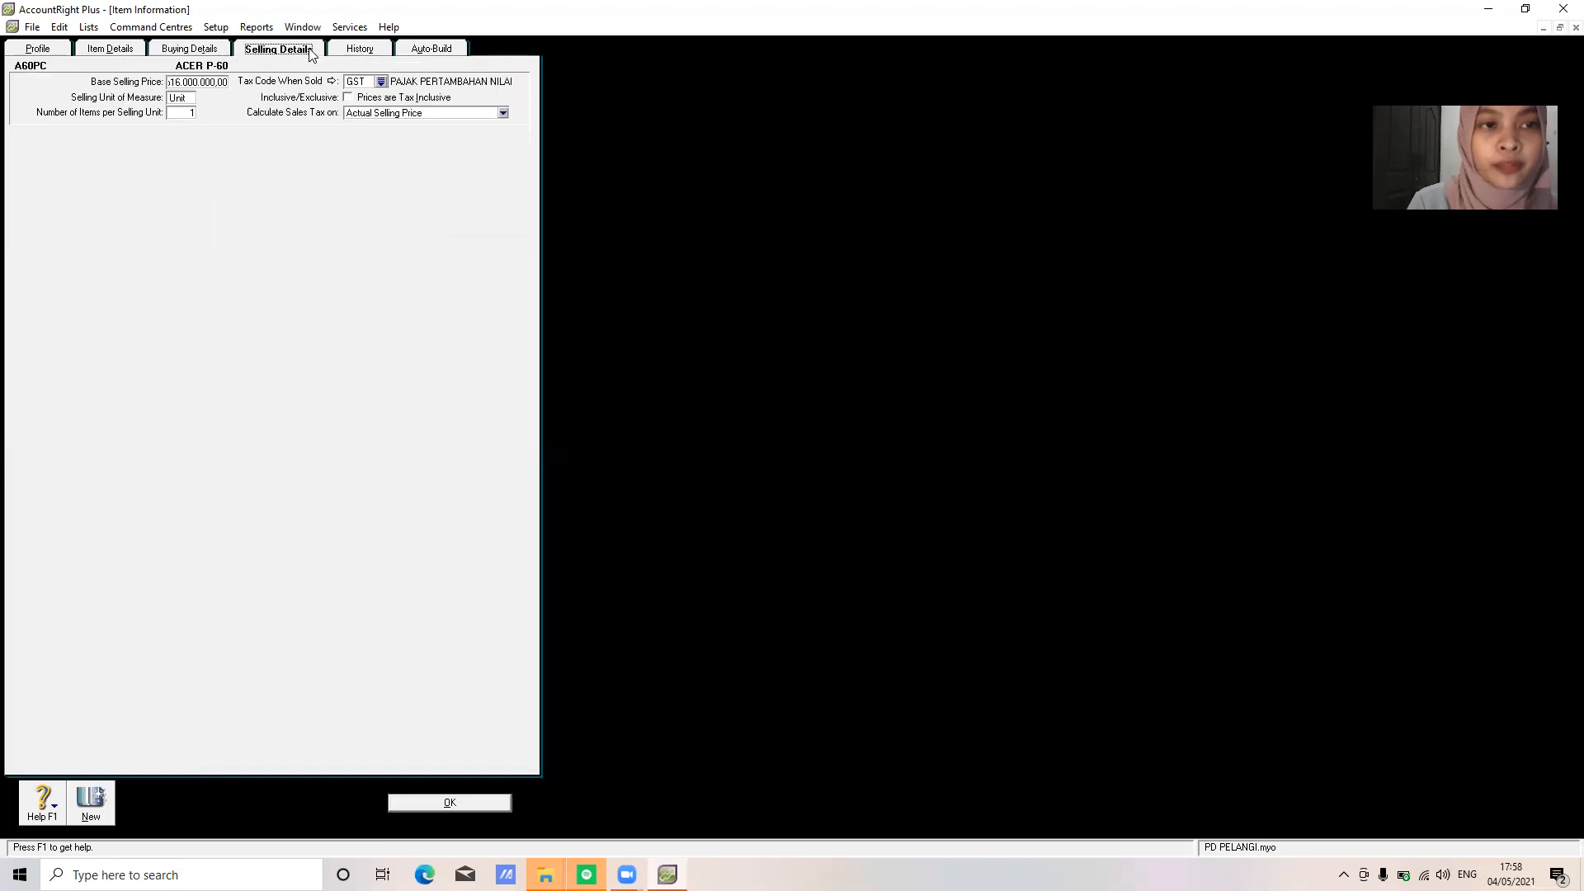
pyautogui.click(203, 82)
pyautogui.press('BackSpace')
pyautogui.write('12500000')
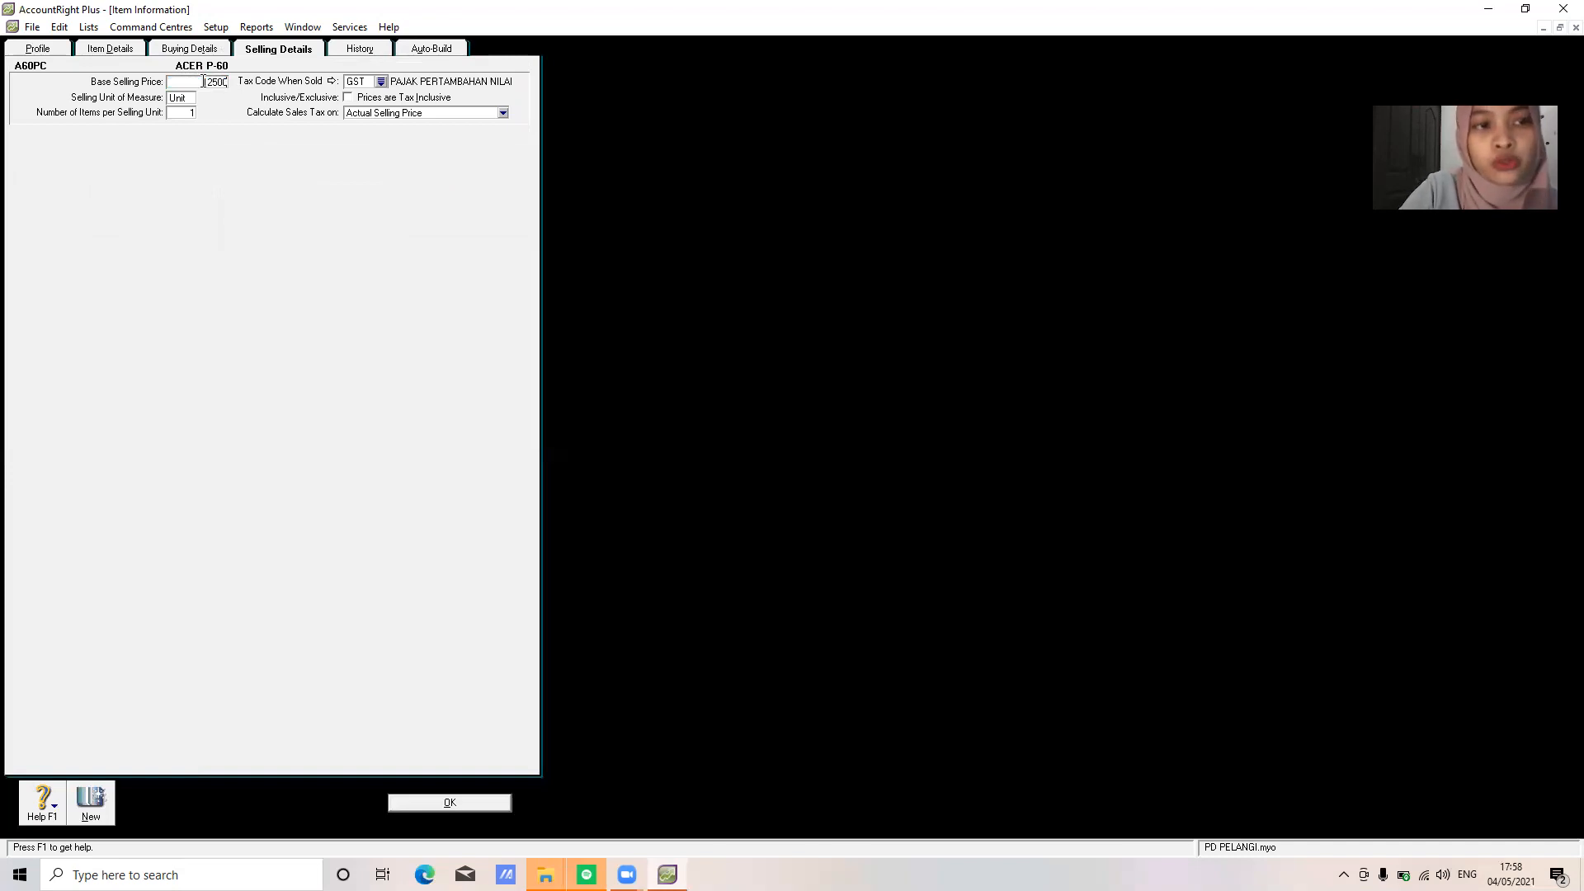
pyautogui.click(459, 802)
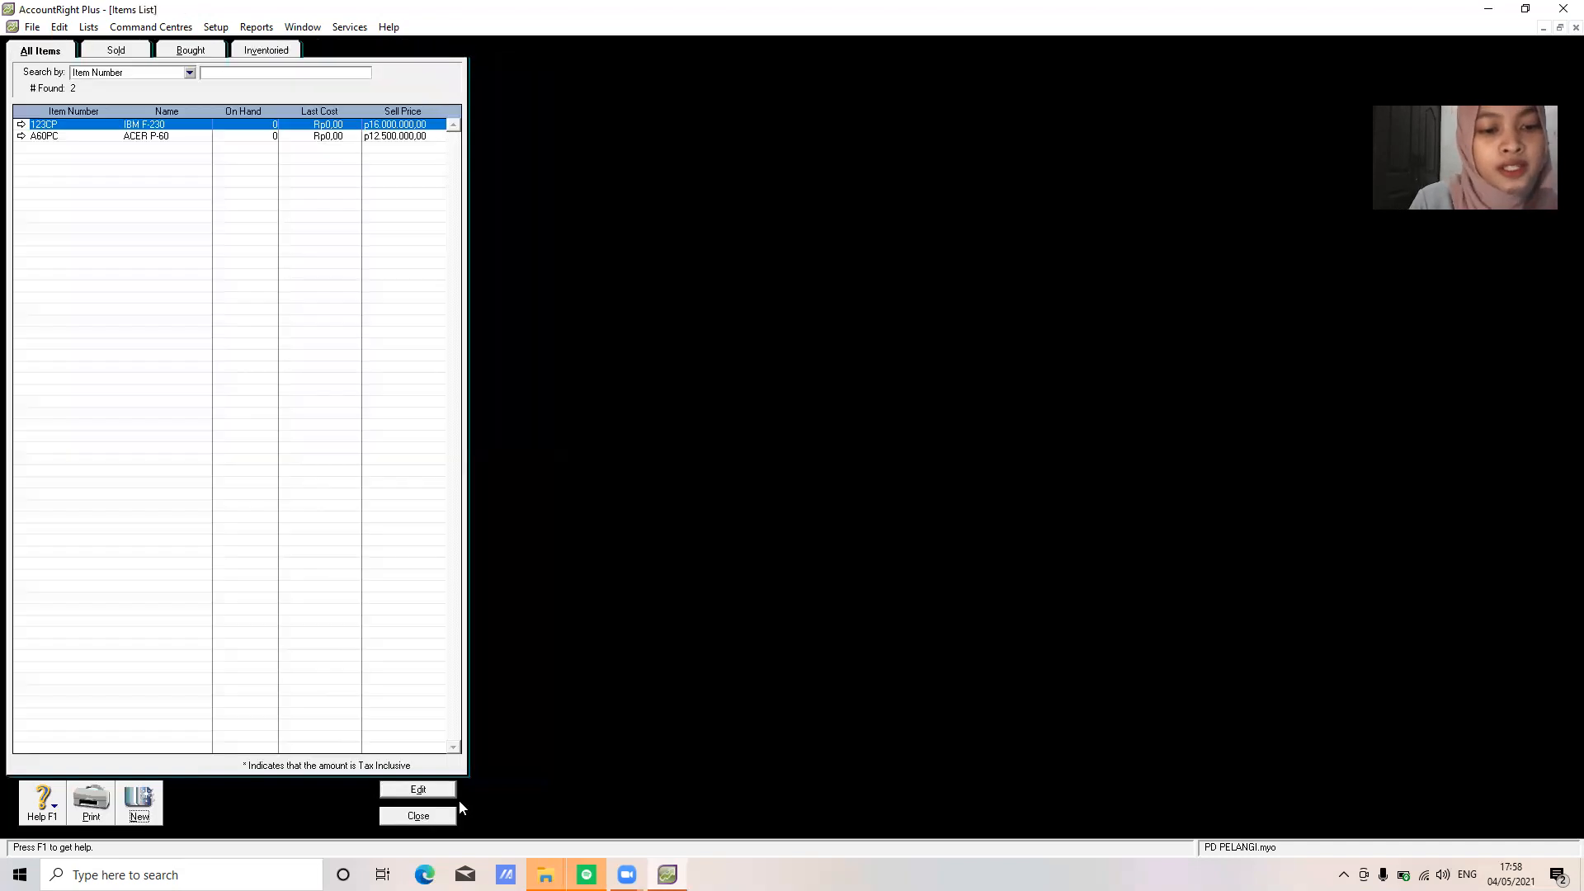
pyautogui.click(430, 819)
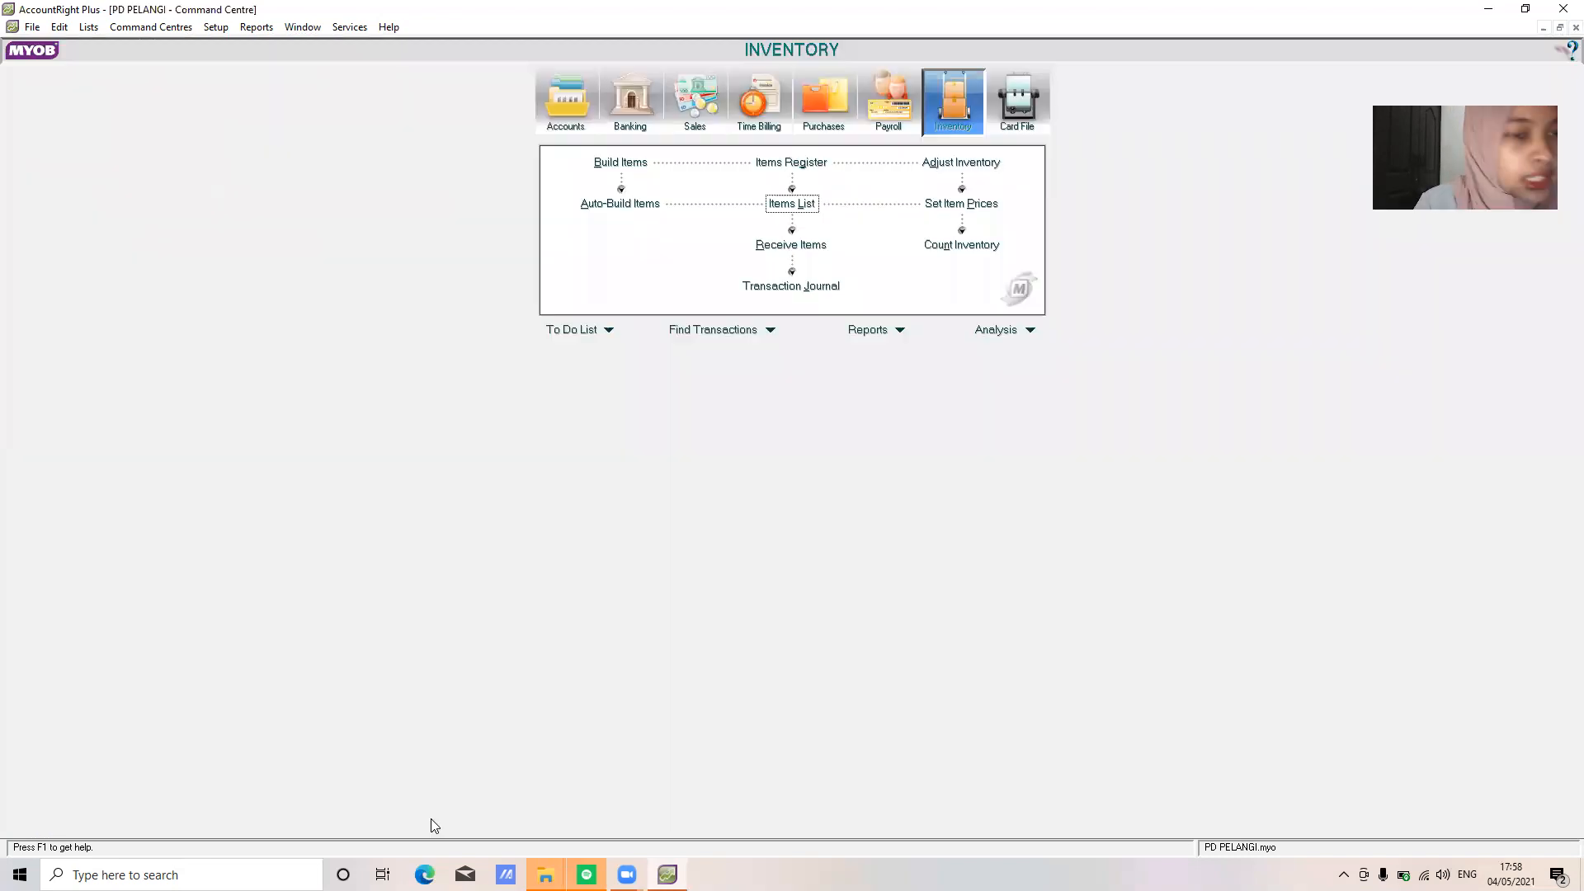
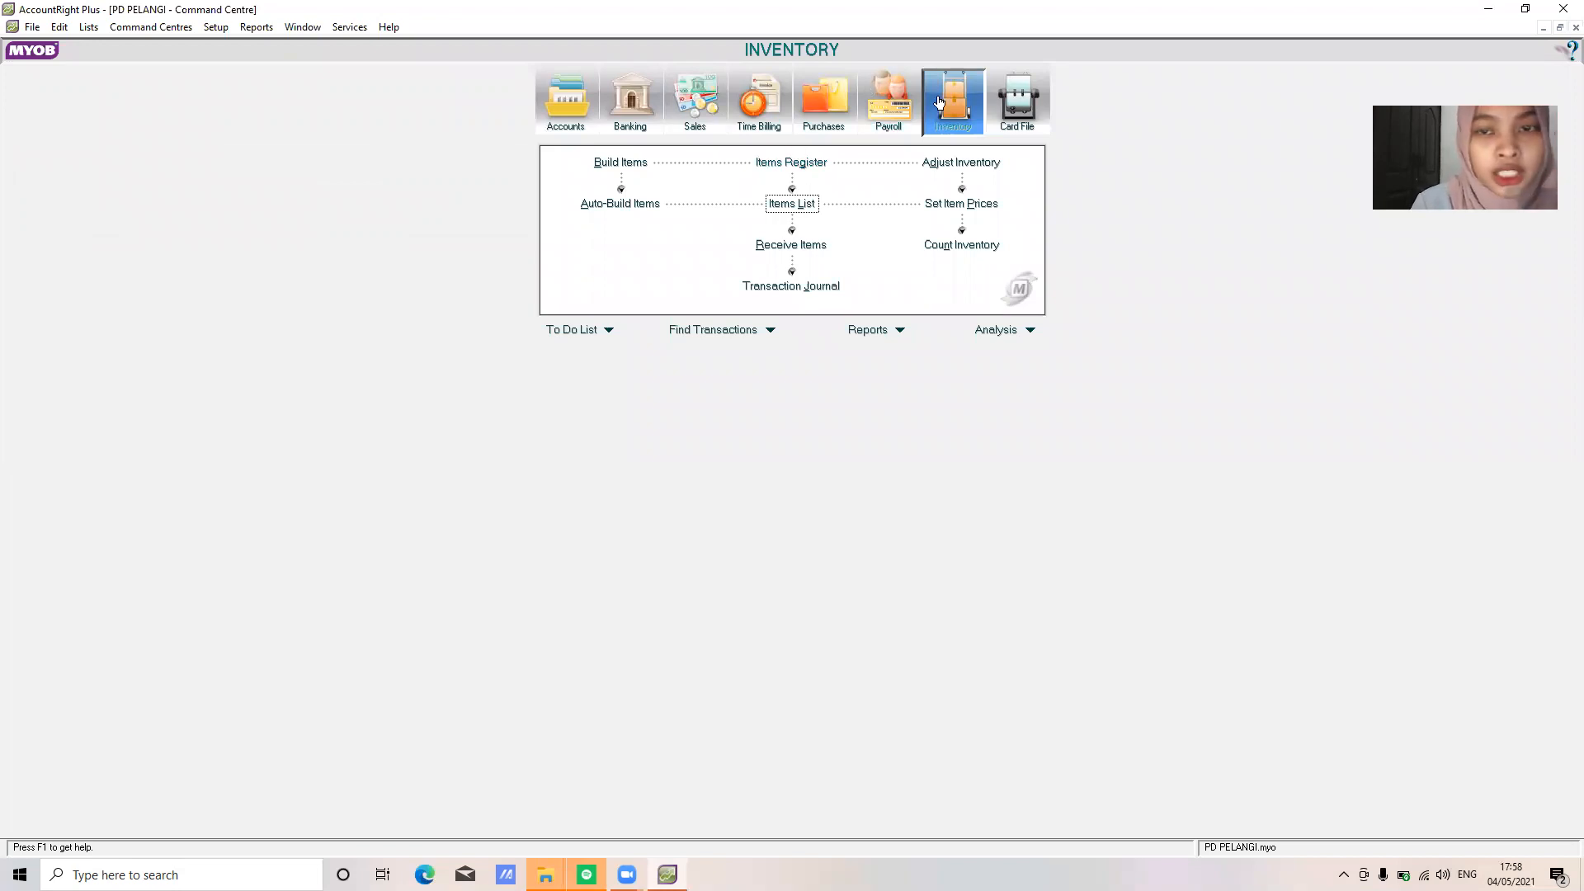
# Set item prices to be based on average cost
pyautogui.click(960, 207)
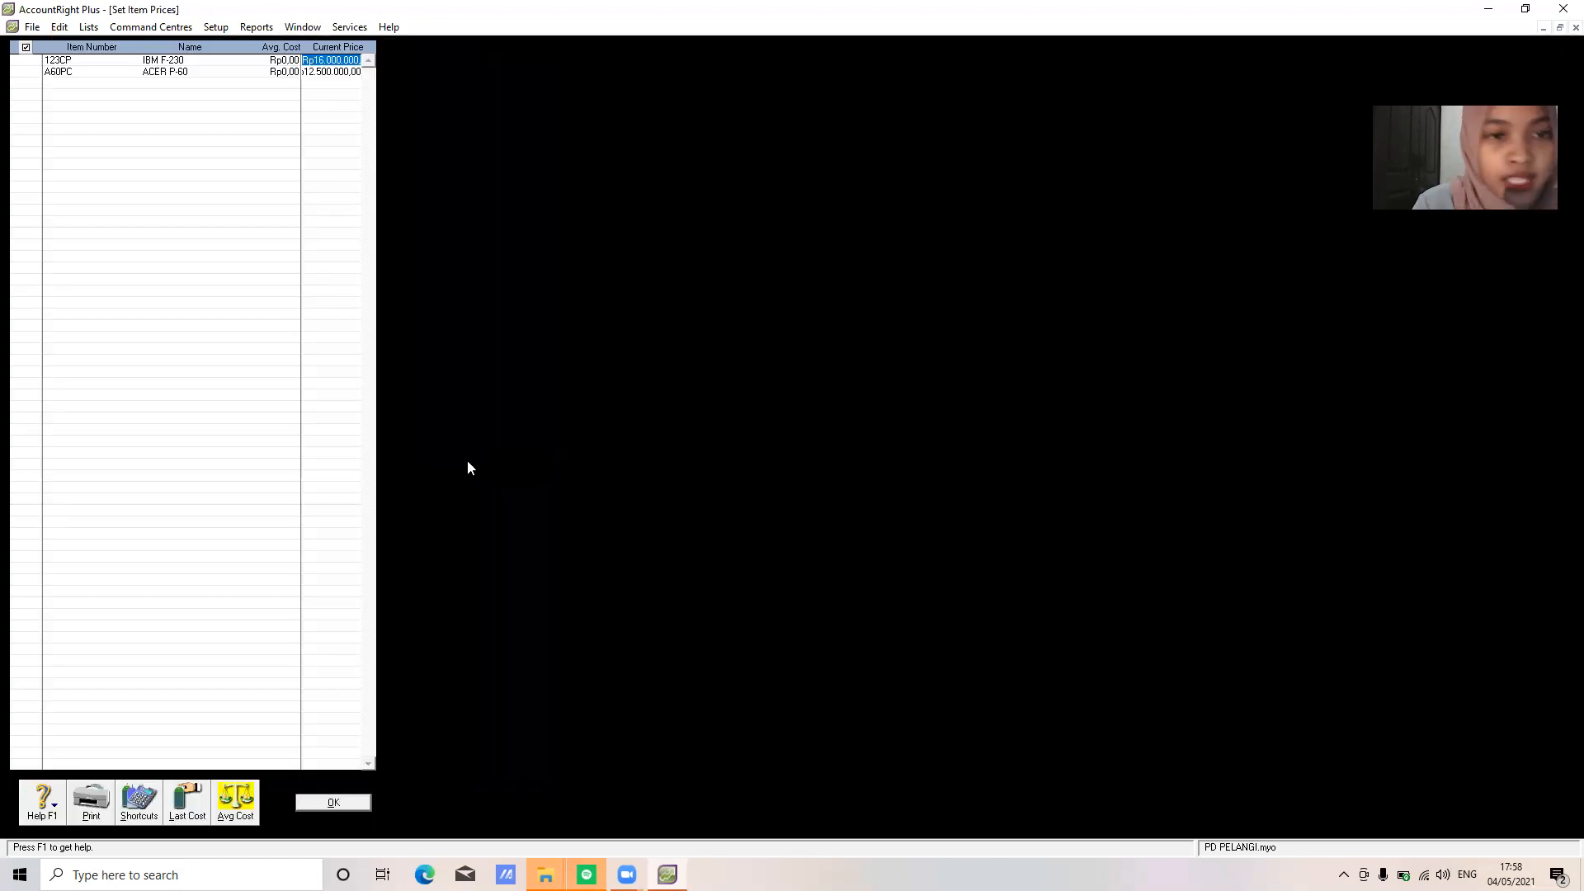
pyautogui.click(237, 815)
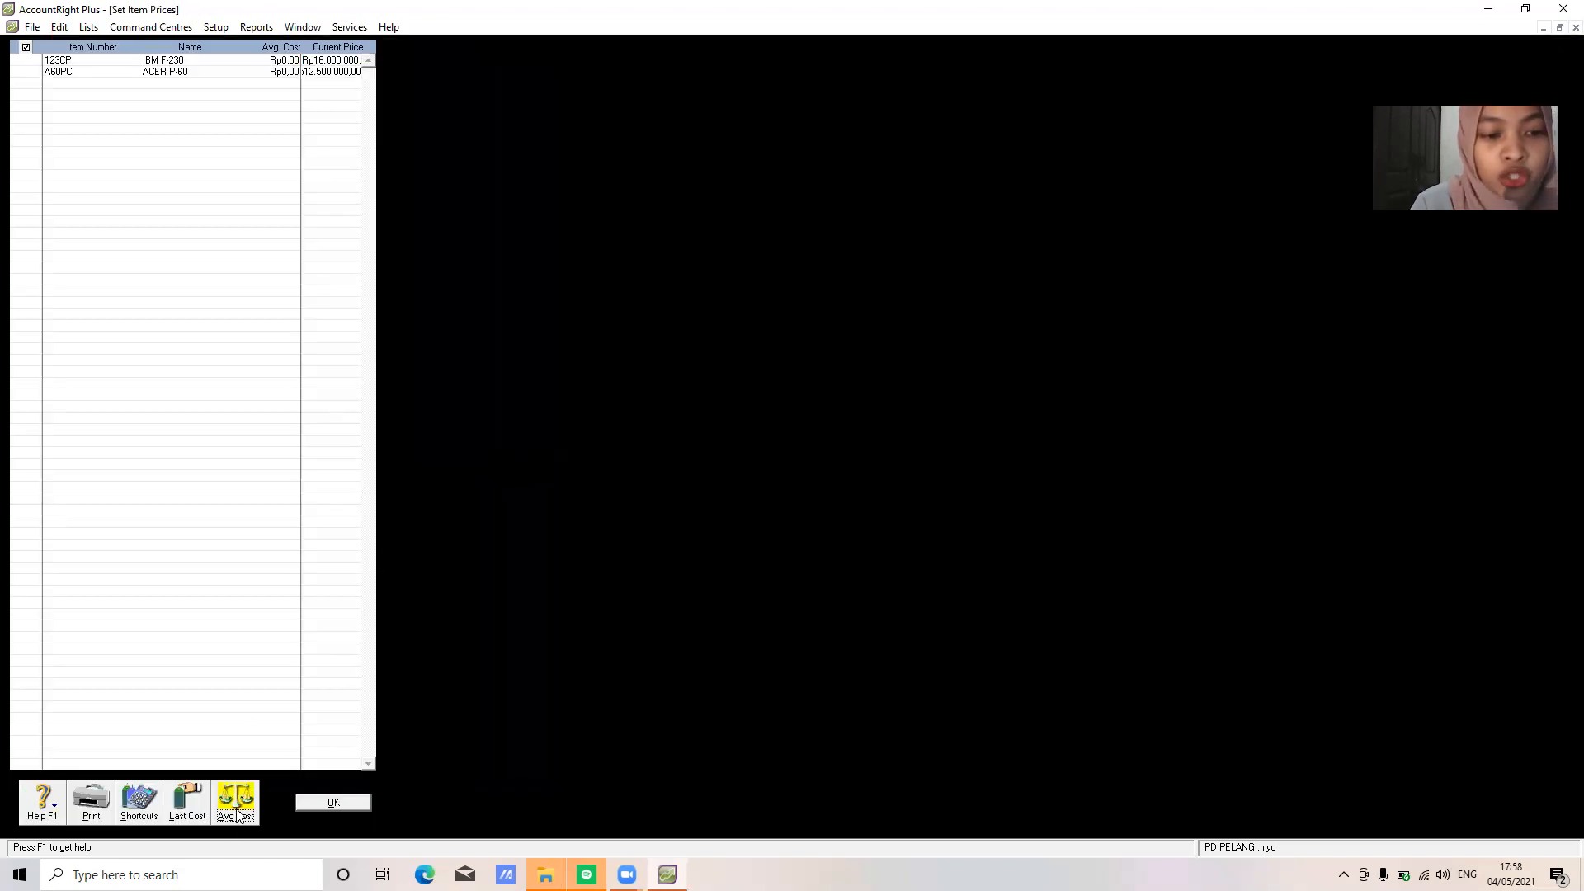
pyautogui.click(332, 803)
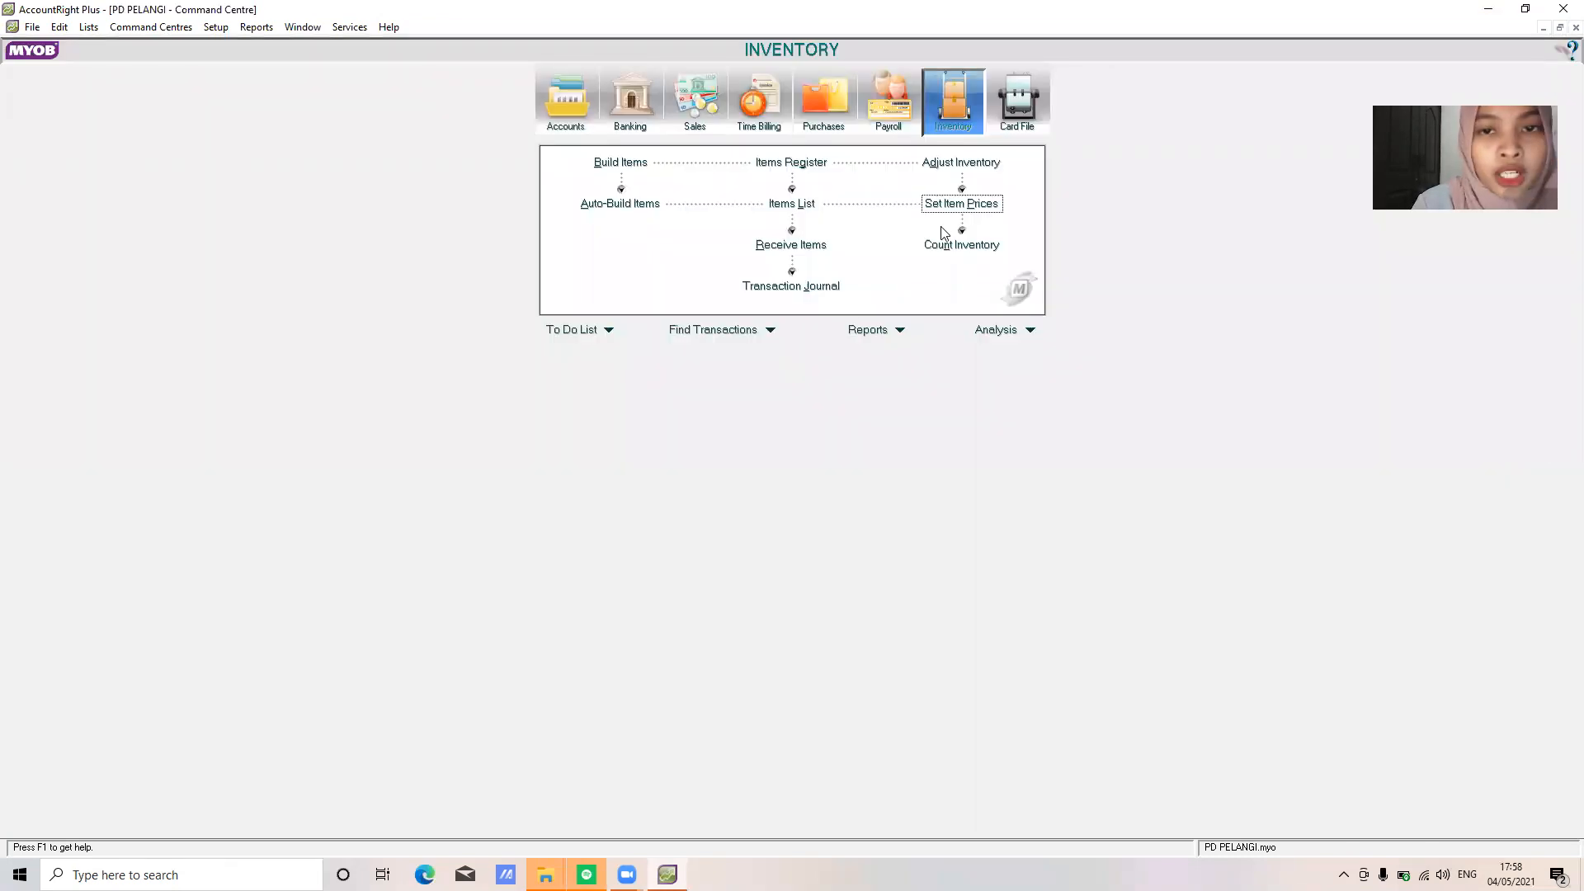
# In Count Inventory, enter counted quantities of 20 for 123CP and 16 for A60PC
pyautogui.click(958, 244)
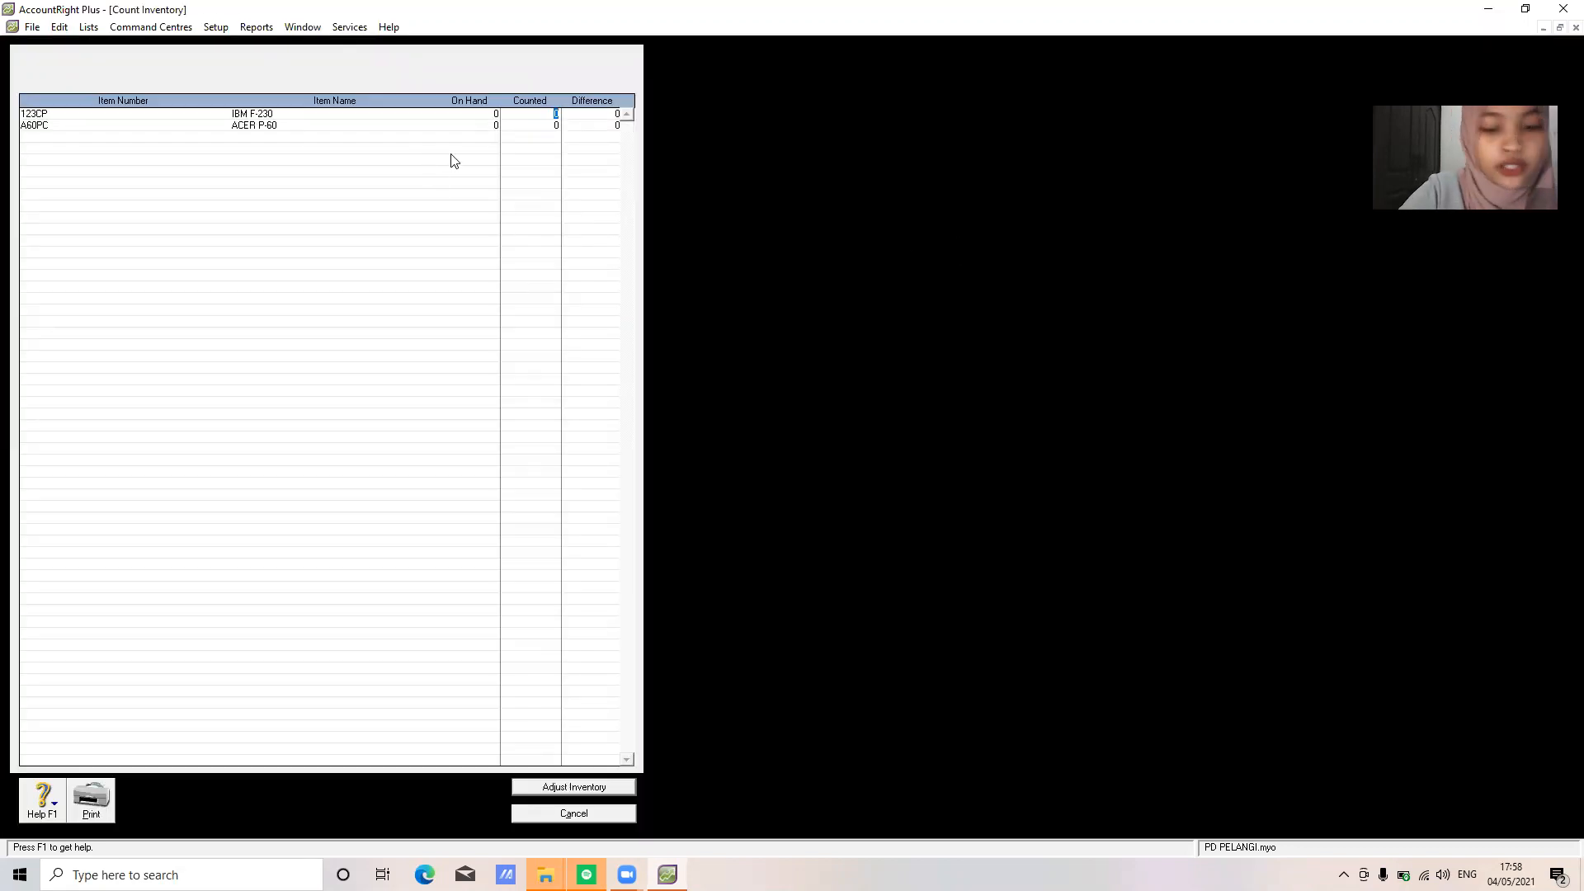
pyautogui.write('20')
pyautogui.press('Tab')
pyautogui.write('16')
pyautogui.press('Tab')
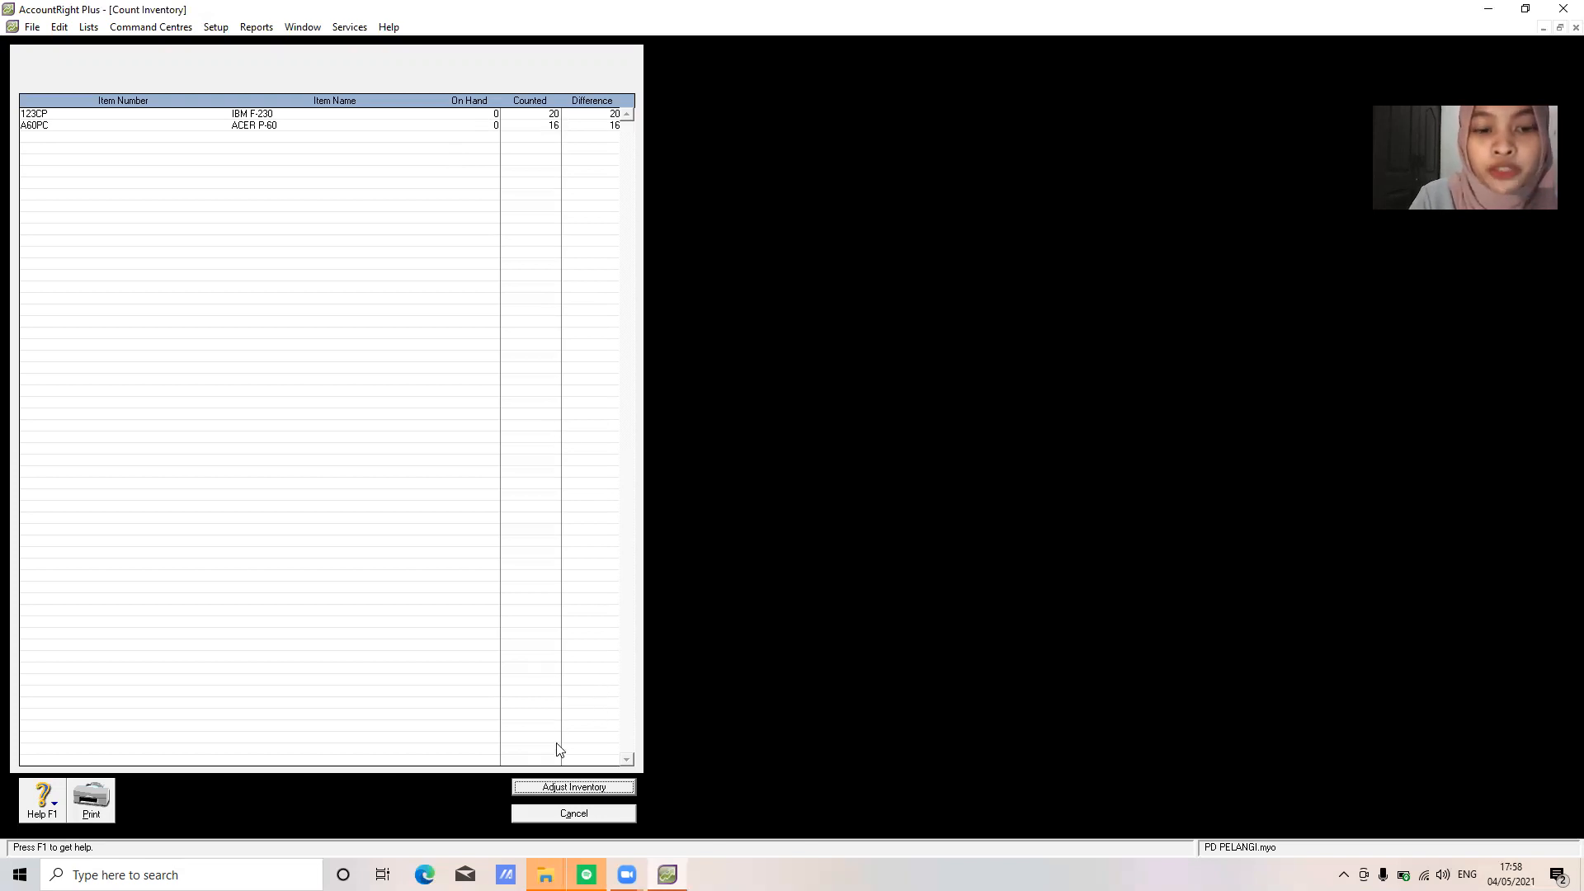
# Turn the counts into an inventory adjustment using default account 1-1500 Merchandise Inventory
pyautogui.click(584, 786)
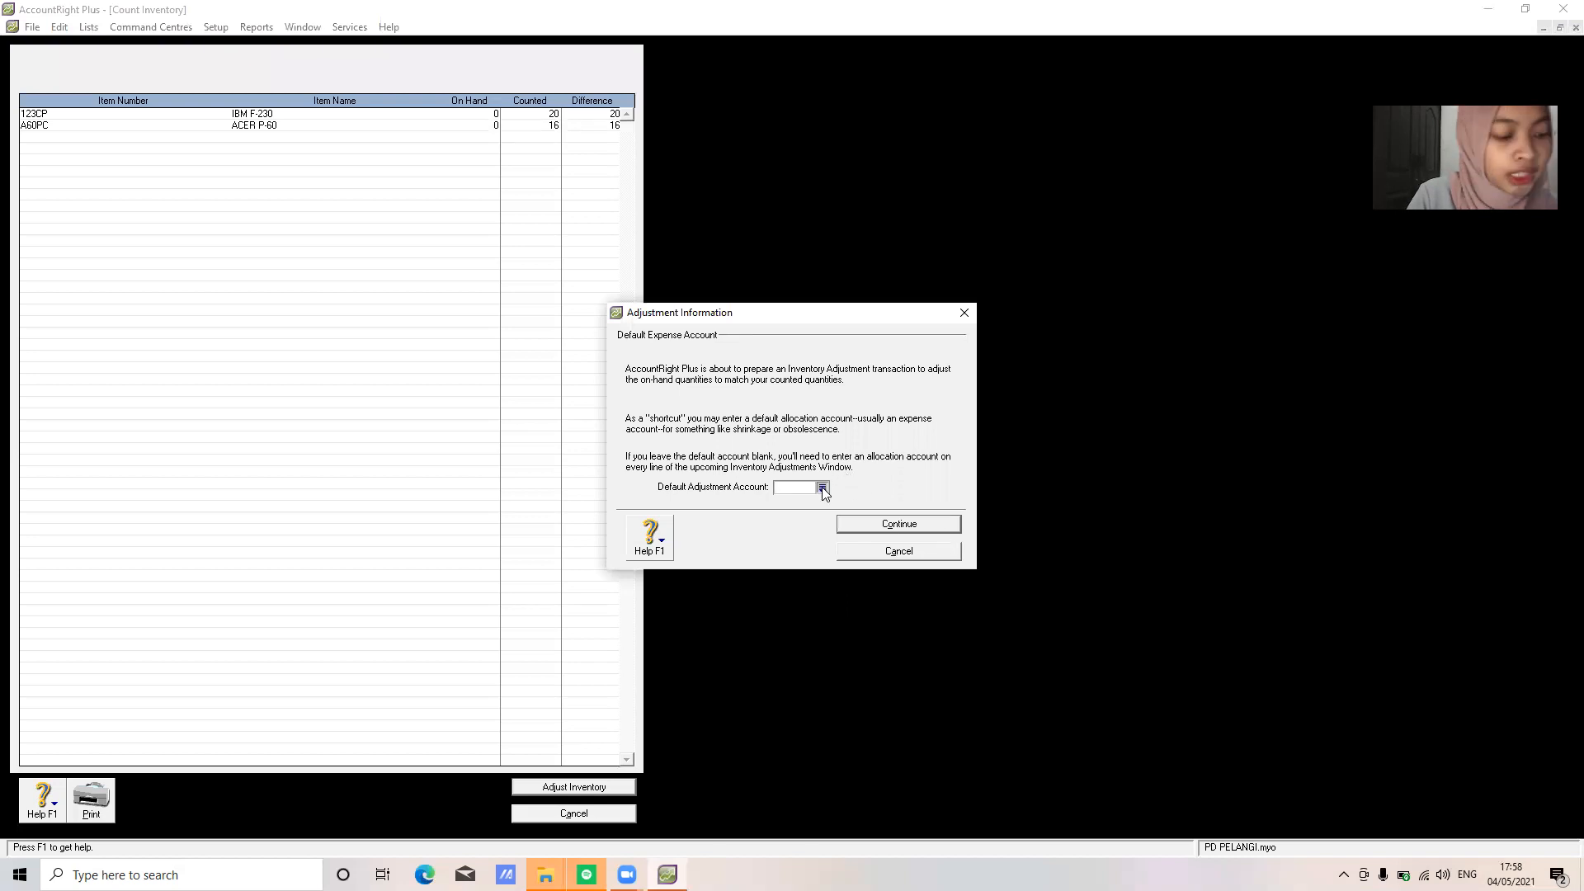
pyautogui.click(822, 488)
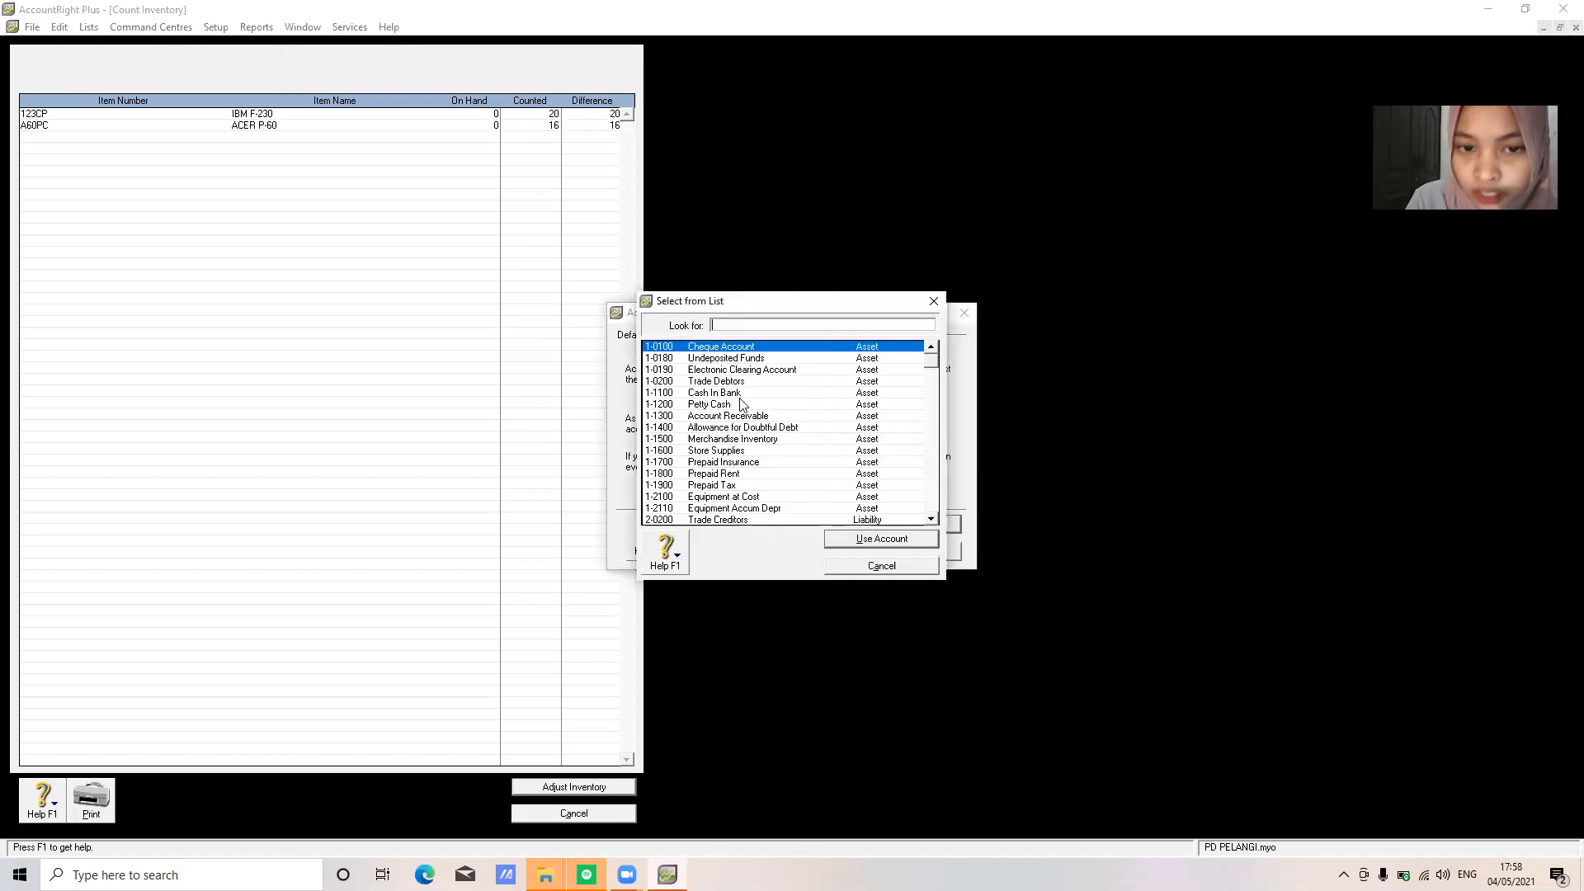
pyautogui.click(744, 439)
pyautogui.click(870, 543)
pyautogui.click(910, 528)
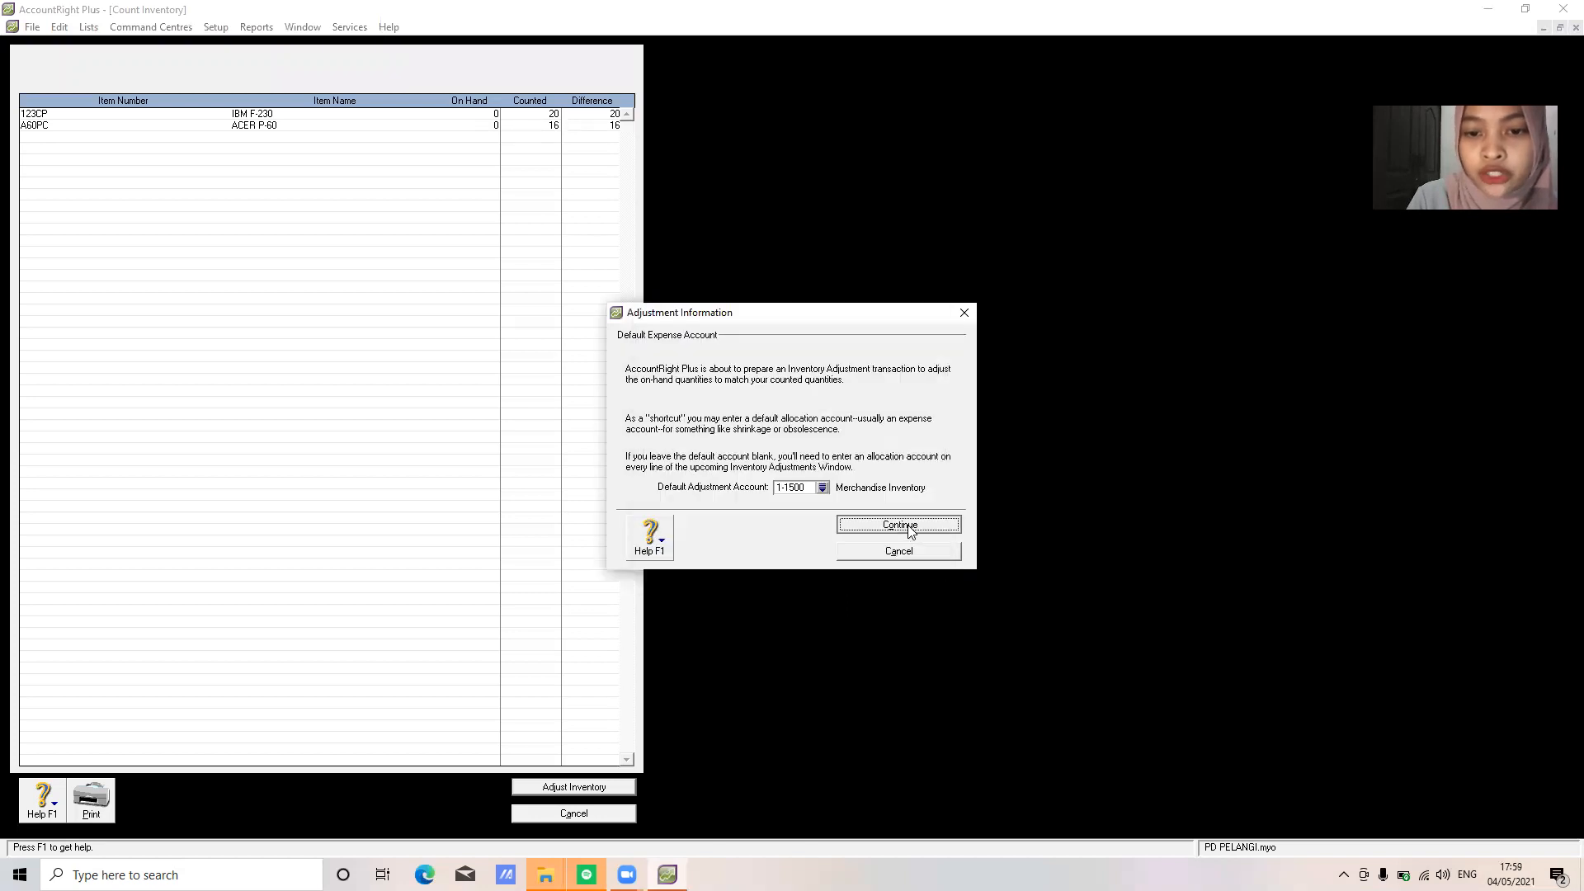
pyautogui.click(910, 528)
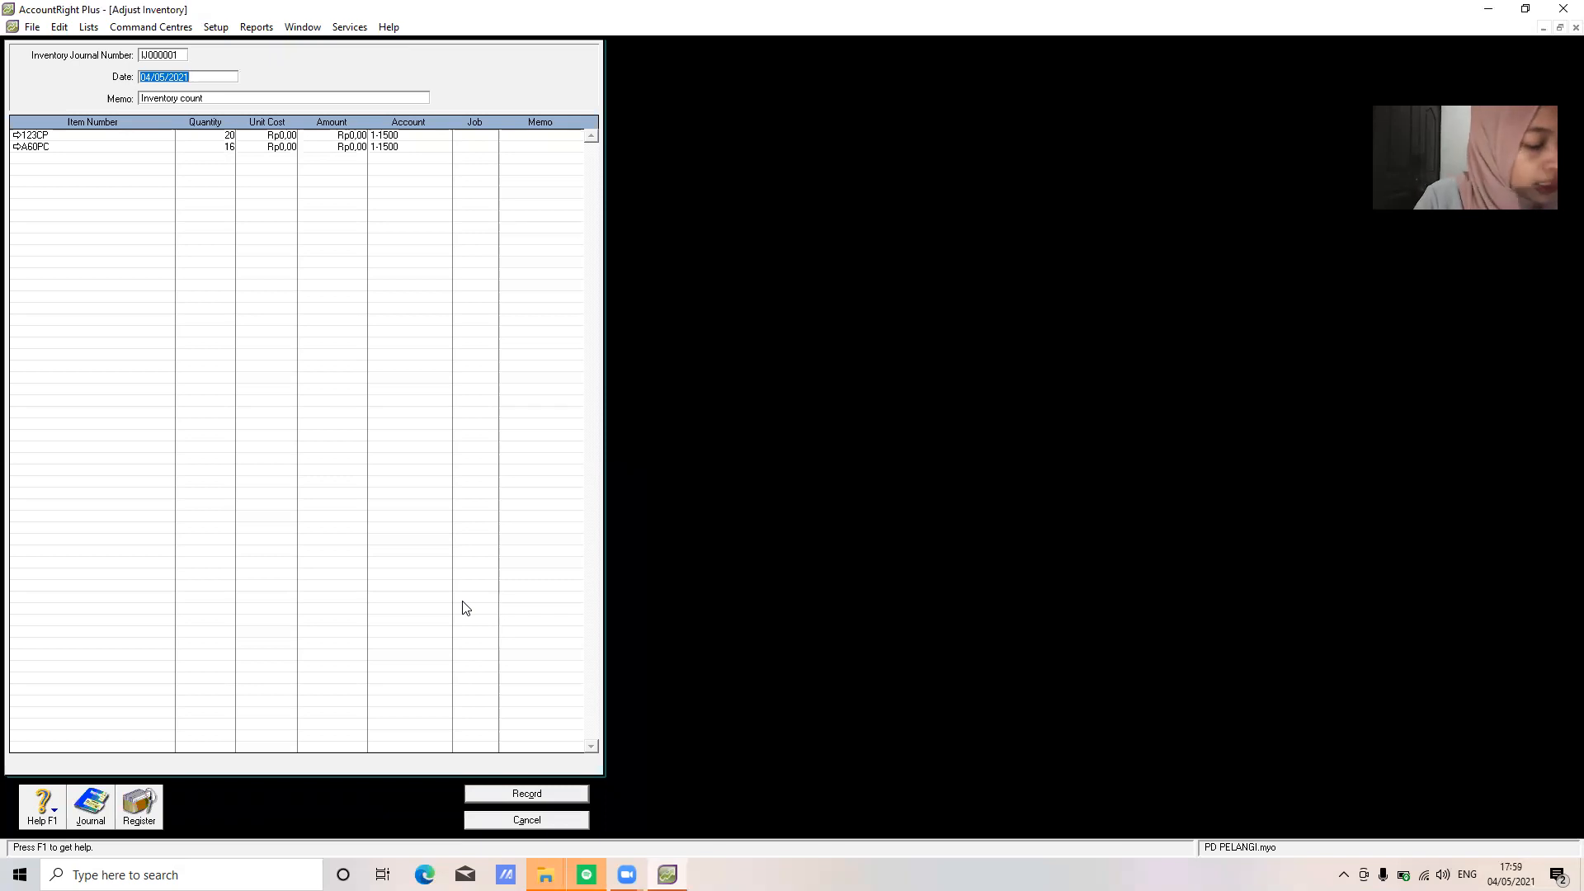
# Date the adjustment 01/12/2020 with memo 'SALDO AWAL PERSEDIAAN BARANG DAGANG'
pyautogui.write('01/')
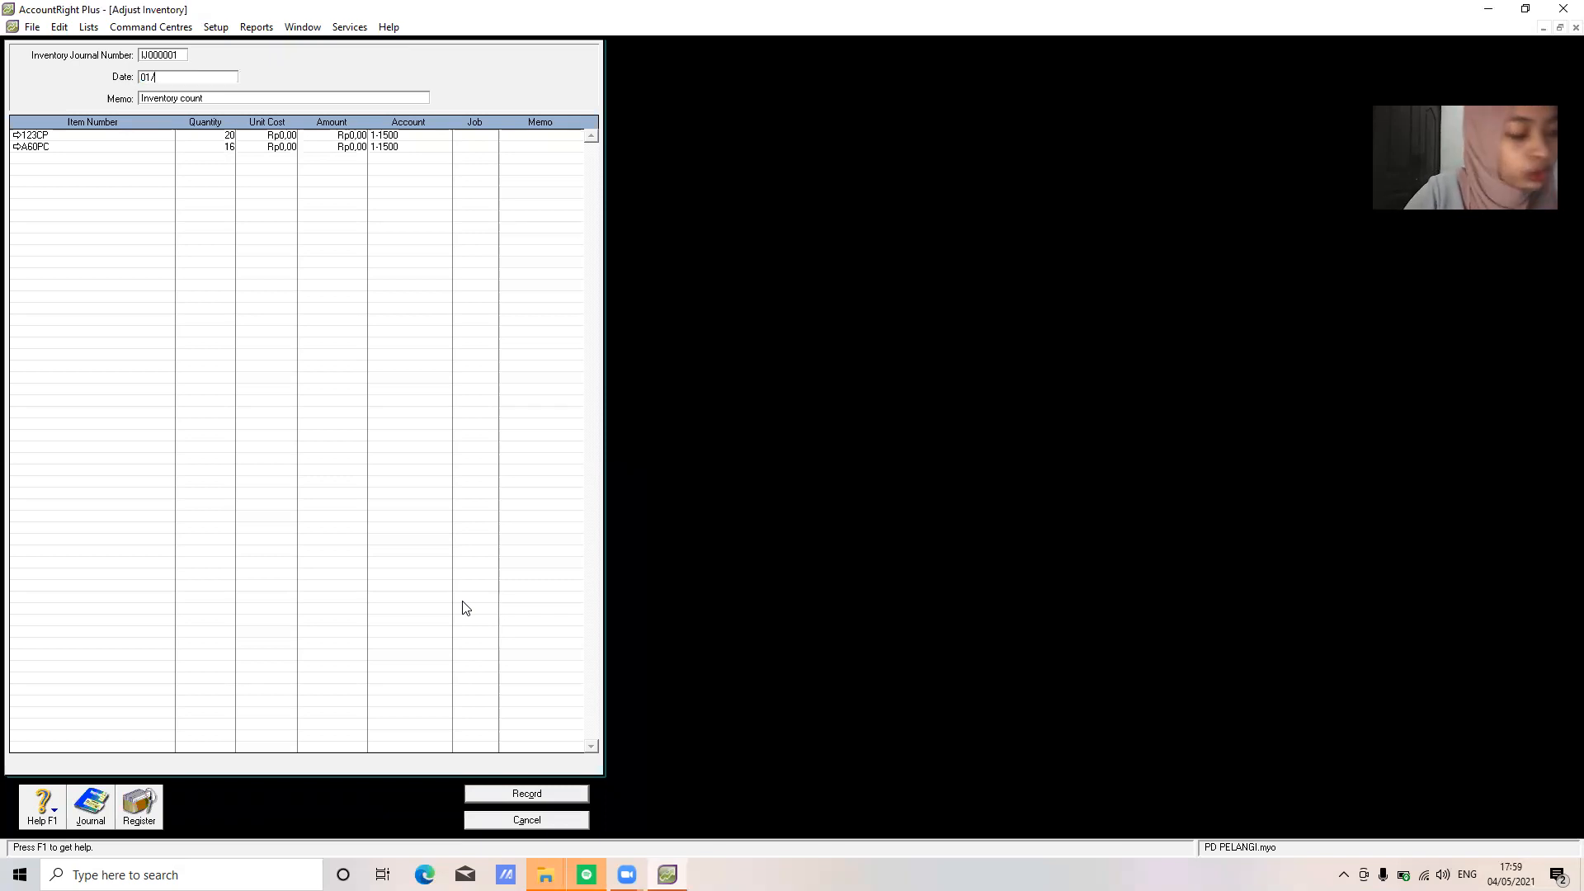
pyautogui.write('12/2020')
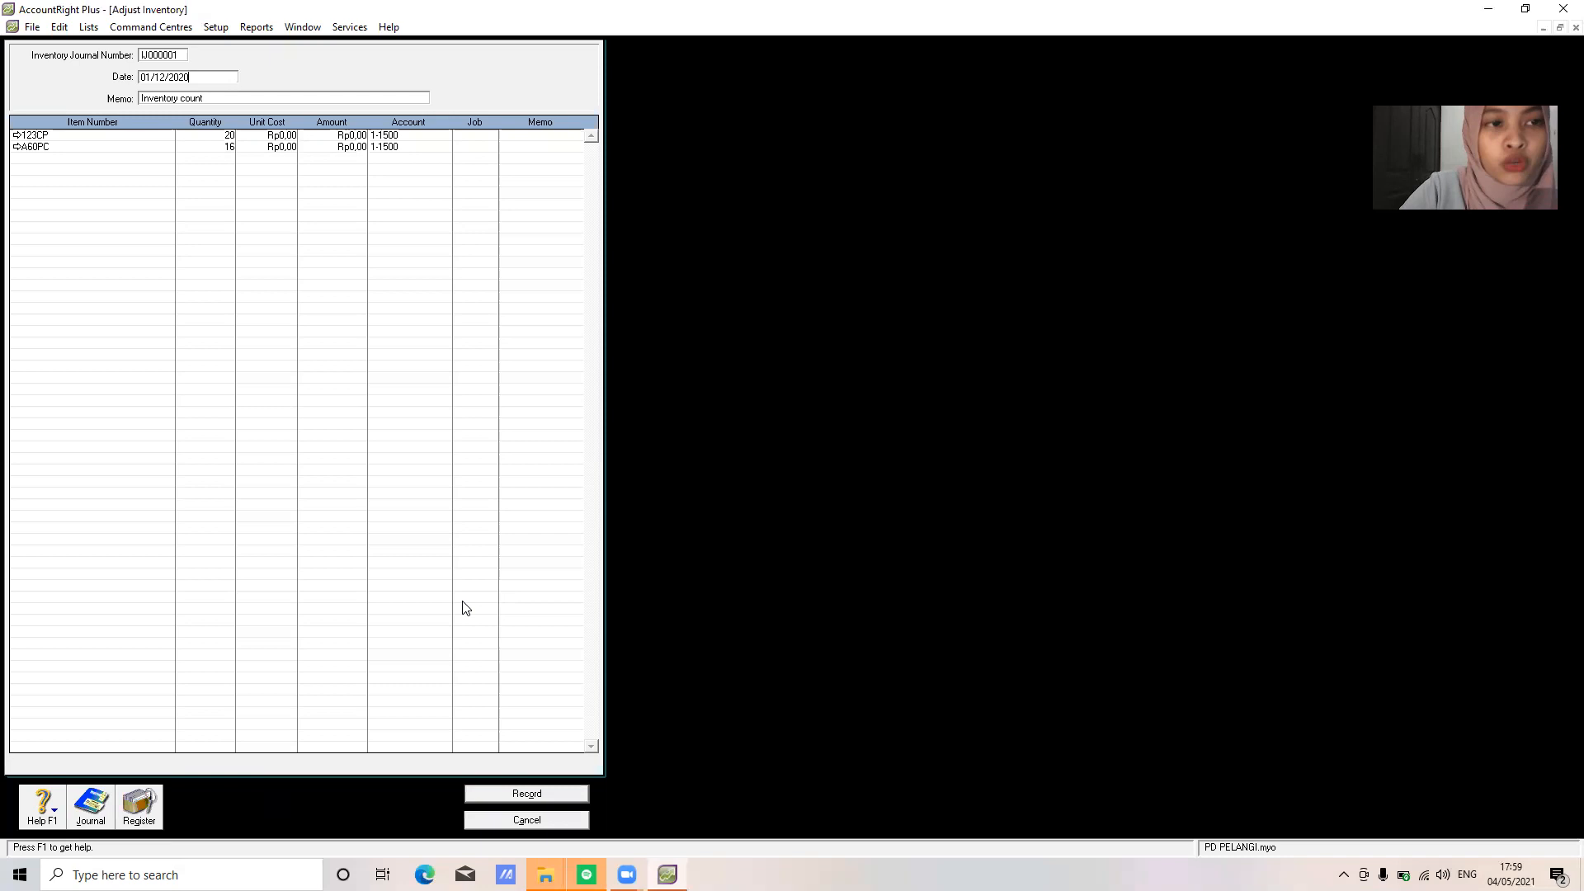
pyautogui.press('Tab')
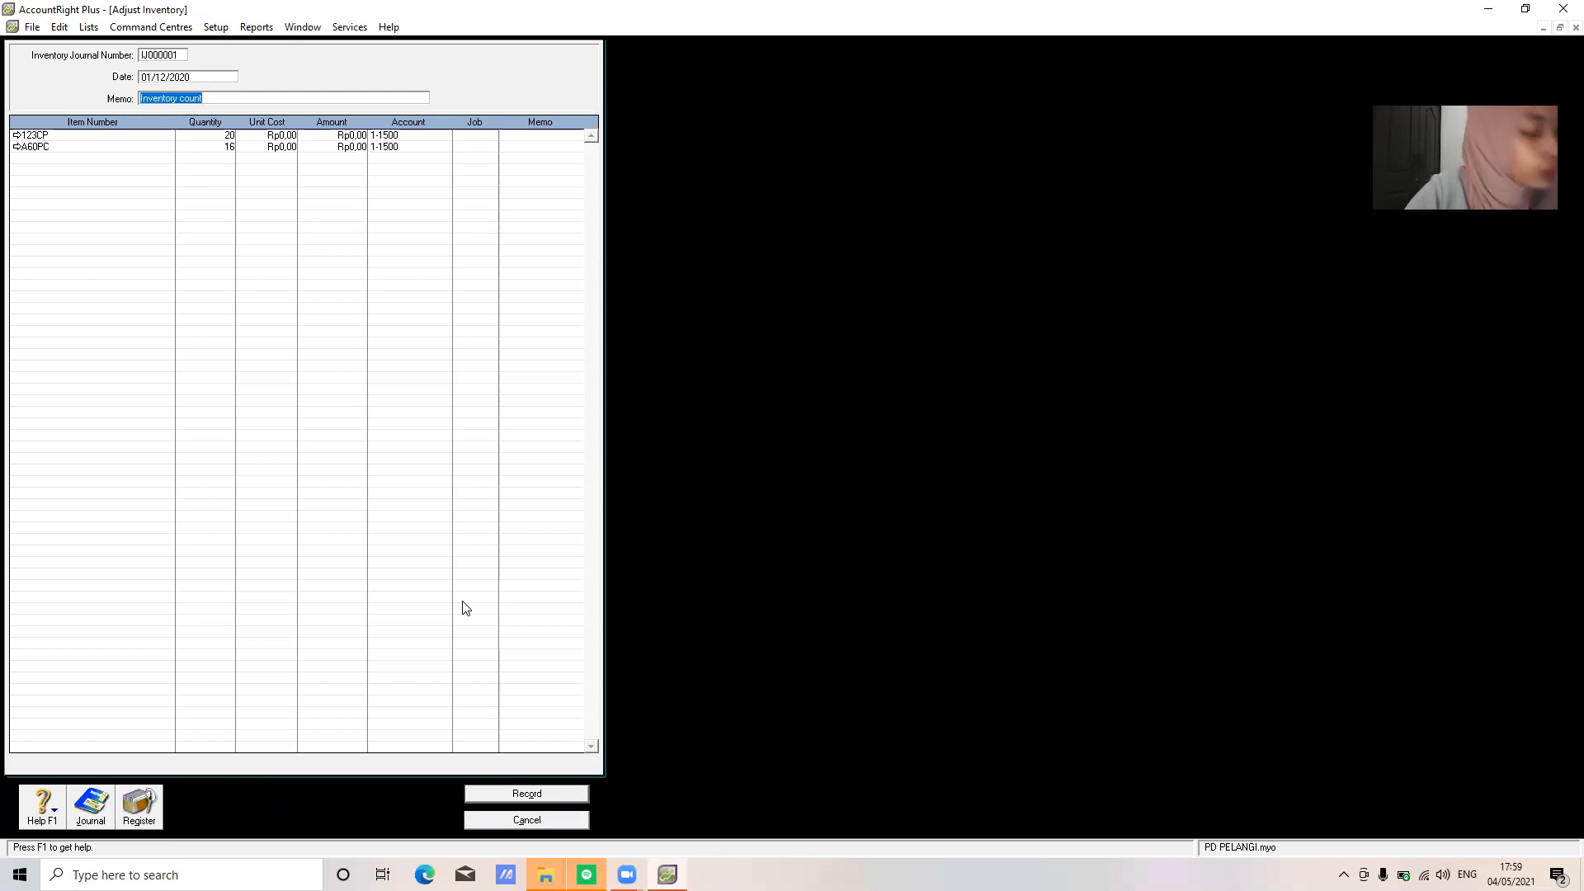
pyautogui.write('SAL')
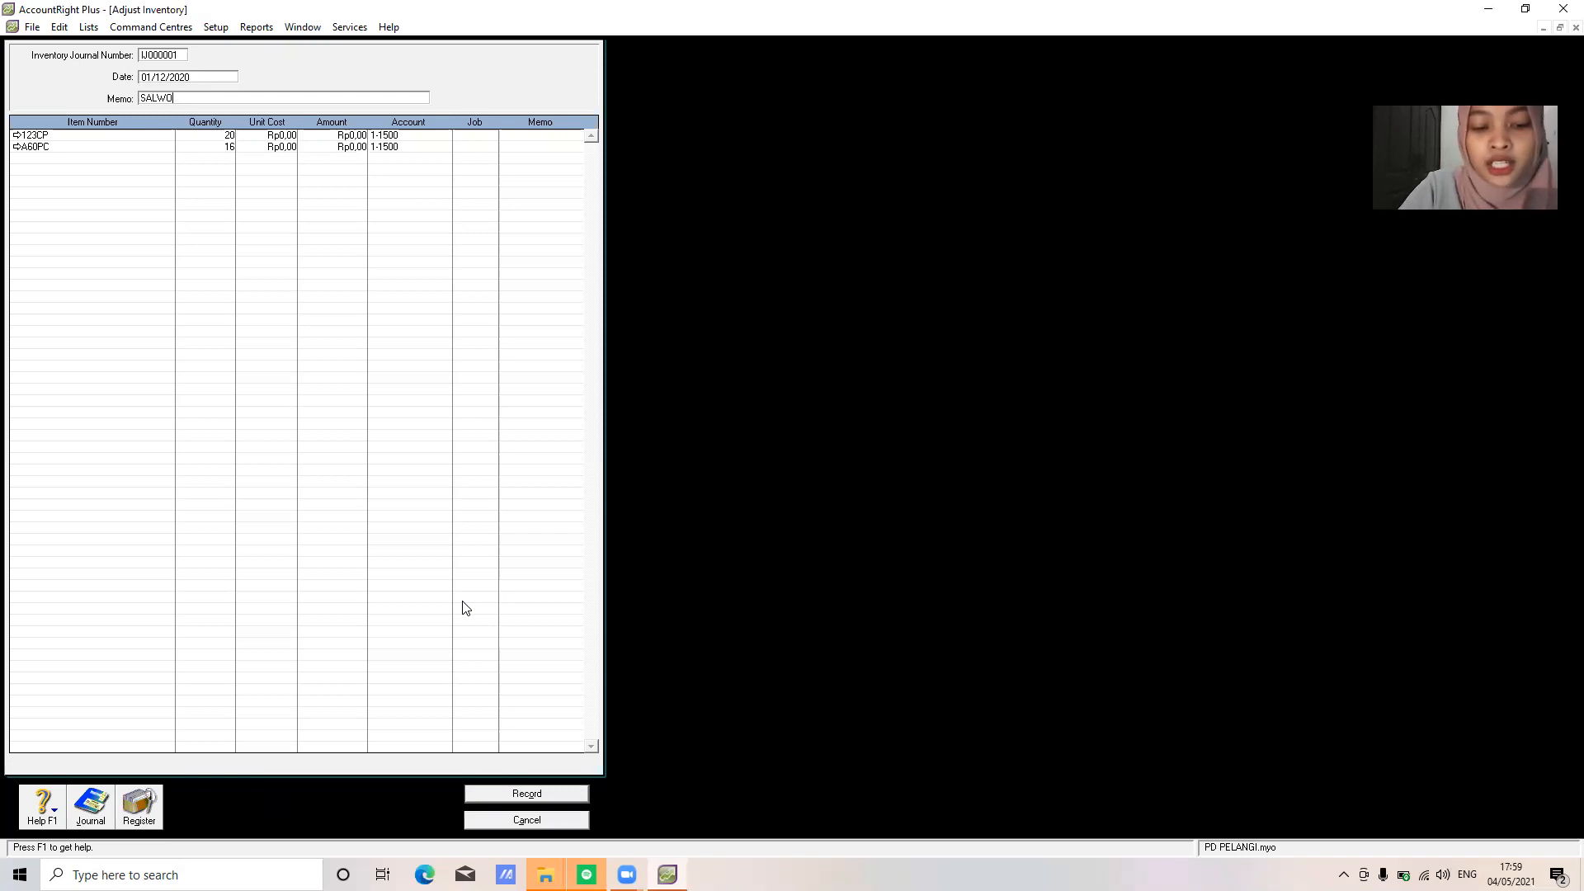
pyautogui.write('DO AWAL PERSEDIA')
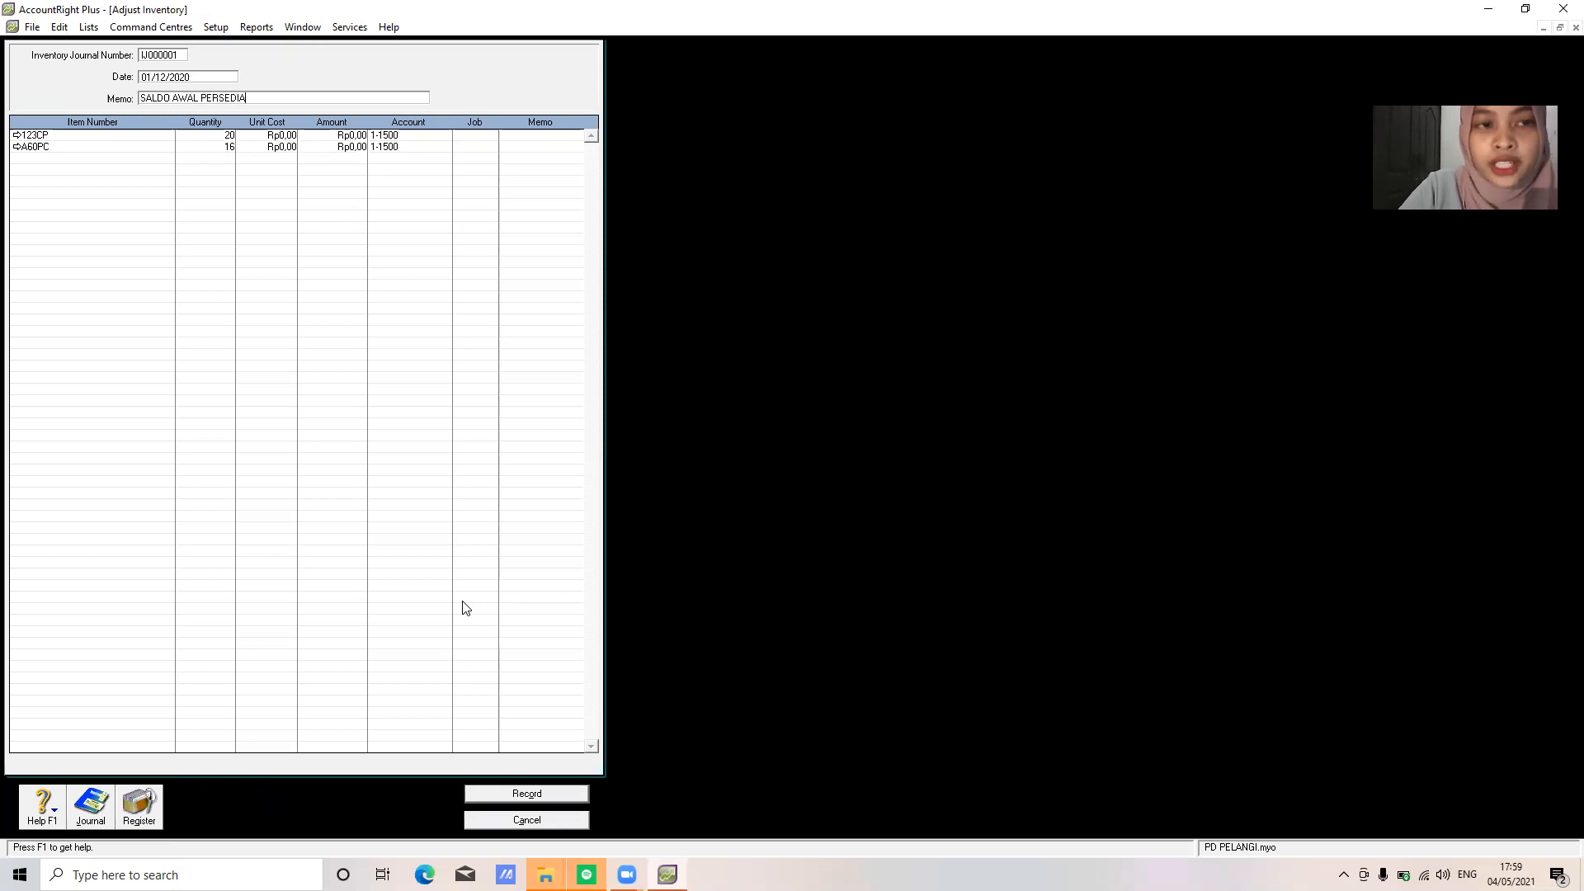
pyautogui.write('AN BARANG DAGANG')
pyautogui.press('Tab')
pyautogui.press('Tab')
pyautogui.press('Tab')
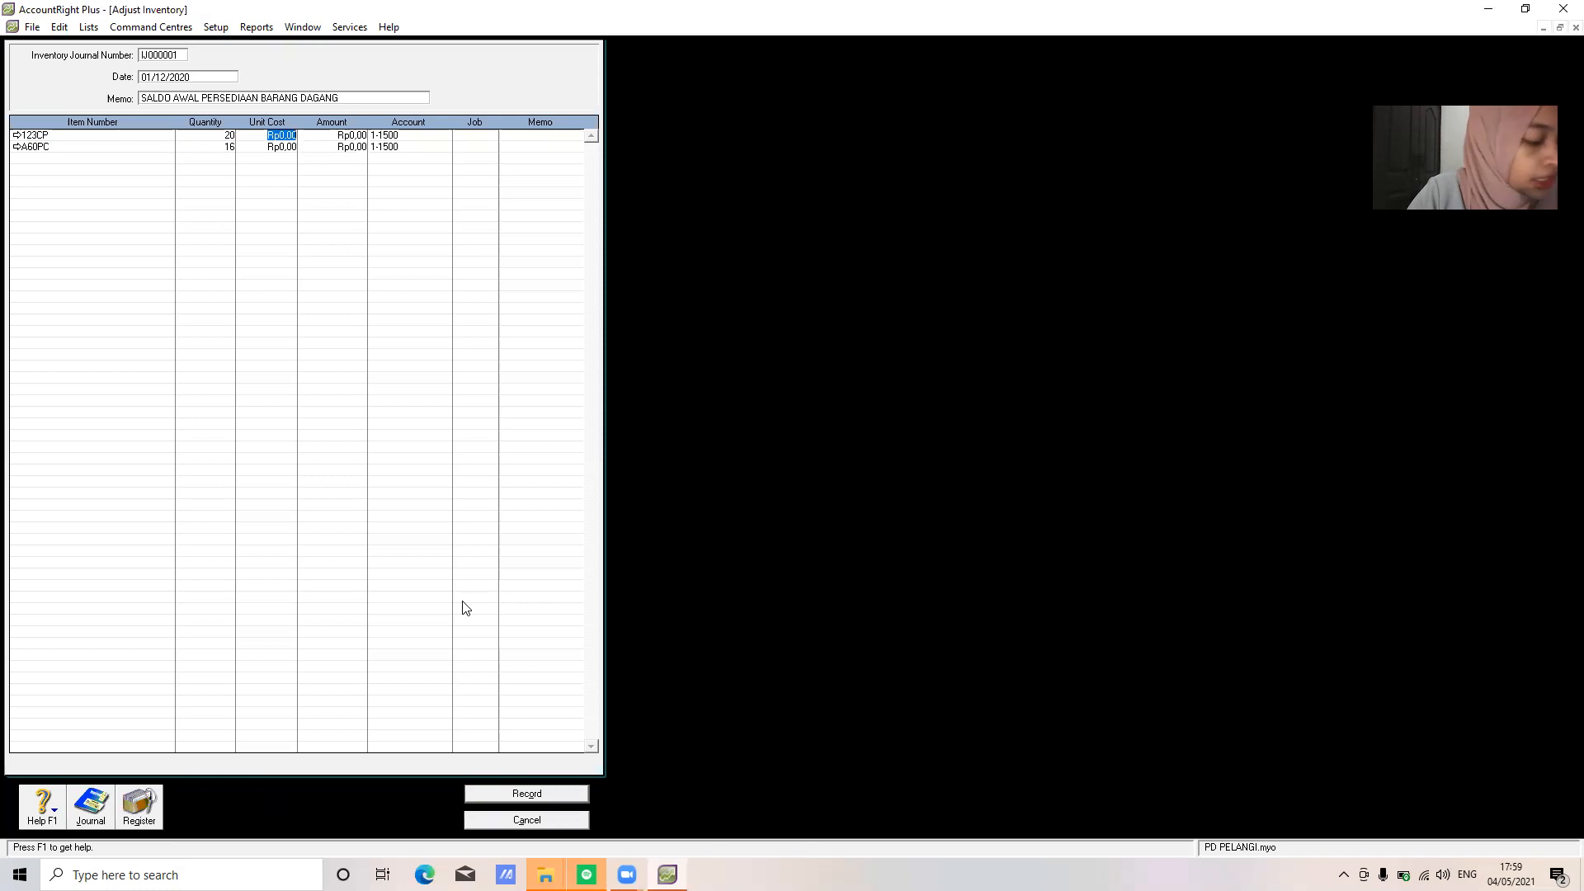
# Enter unit costs of 16000000 for 123CP and 12500000 for A60PC, then record the adjustment
pyautogui.write('16000000')
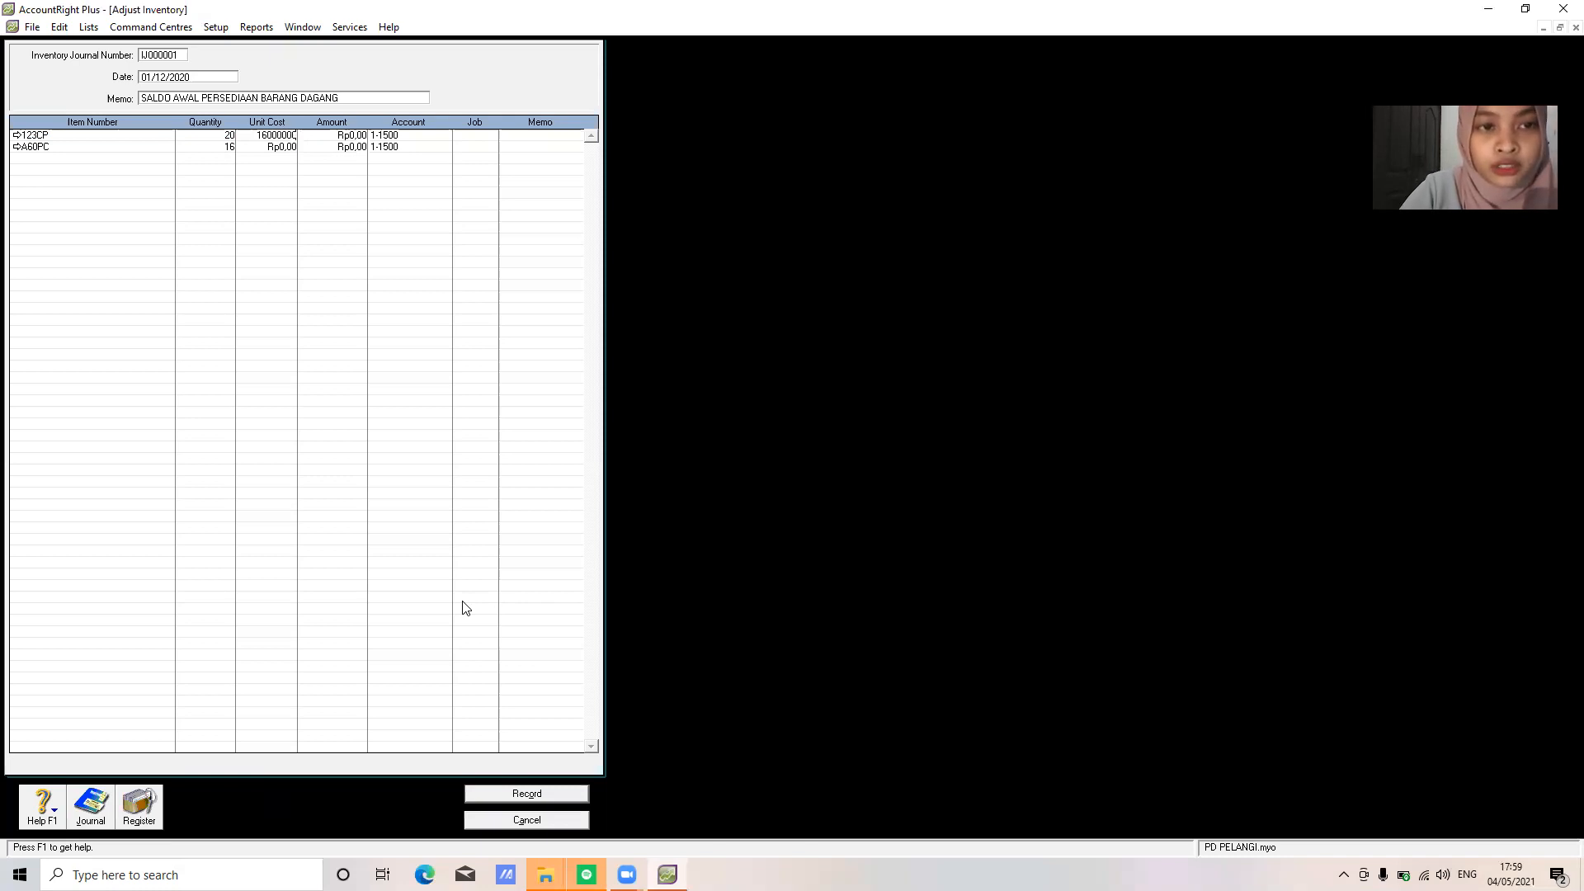
pyautogui.press('Tab')
pyautogui.press('Tab')
pyautogui.press('Tab')
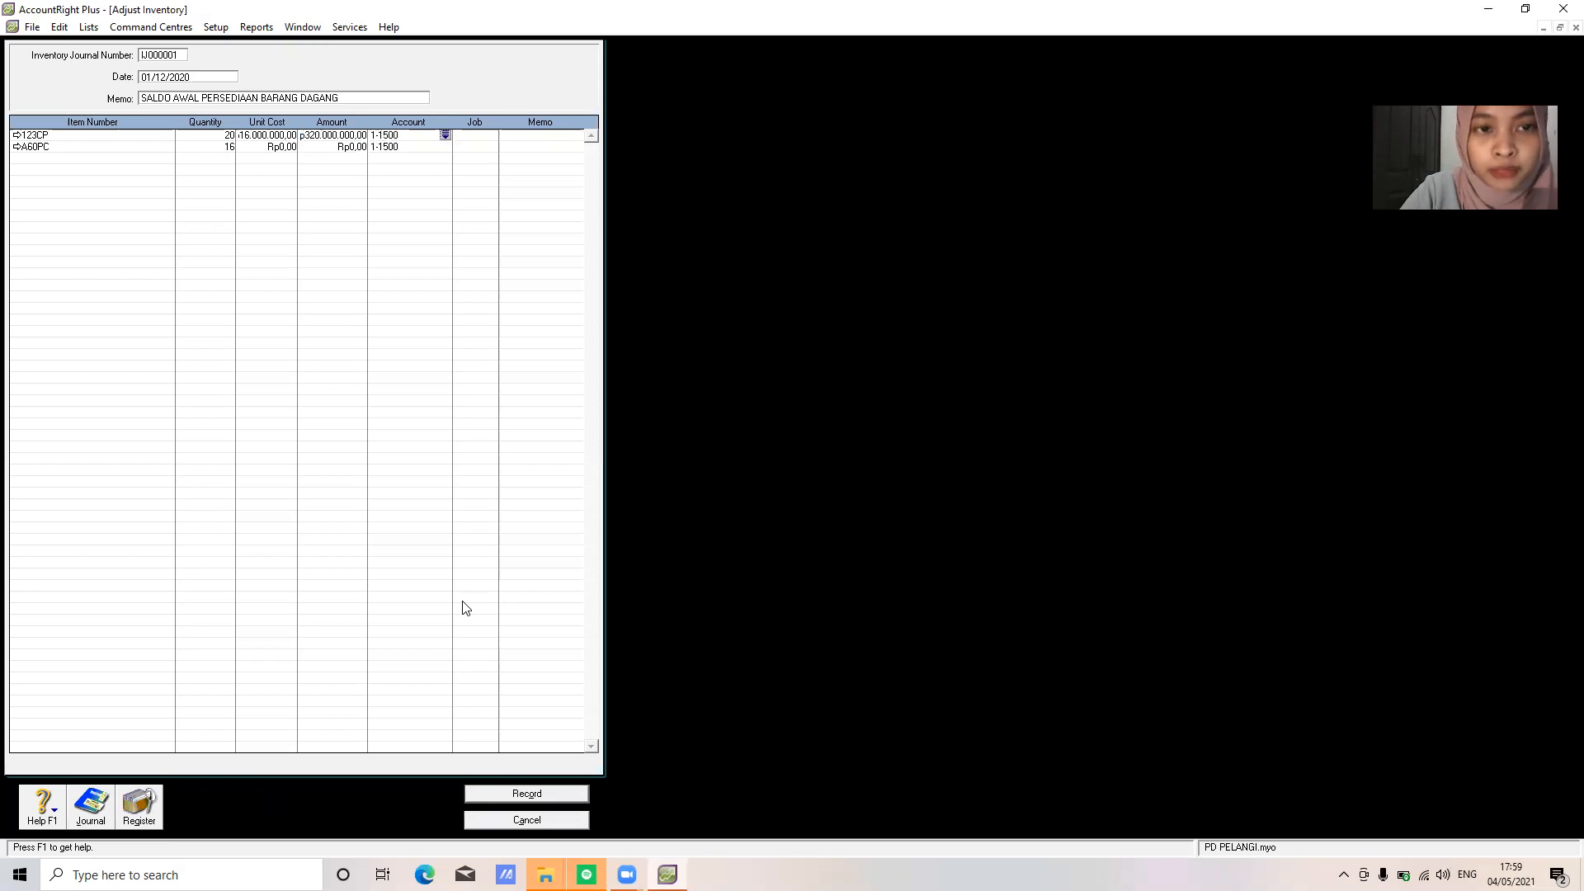
pyautogui.press('Tab')
pyautogui.press('Tab')
pyautogui.press('Tab')
pyautogui.press('Tab')
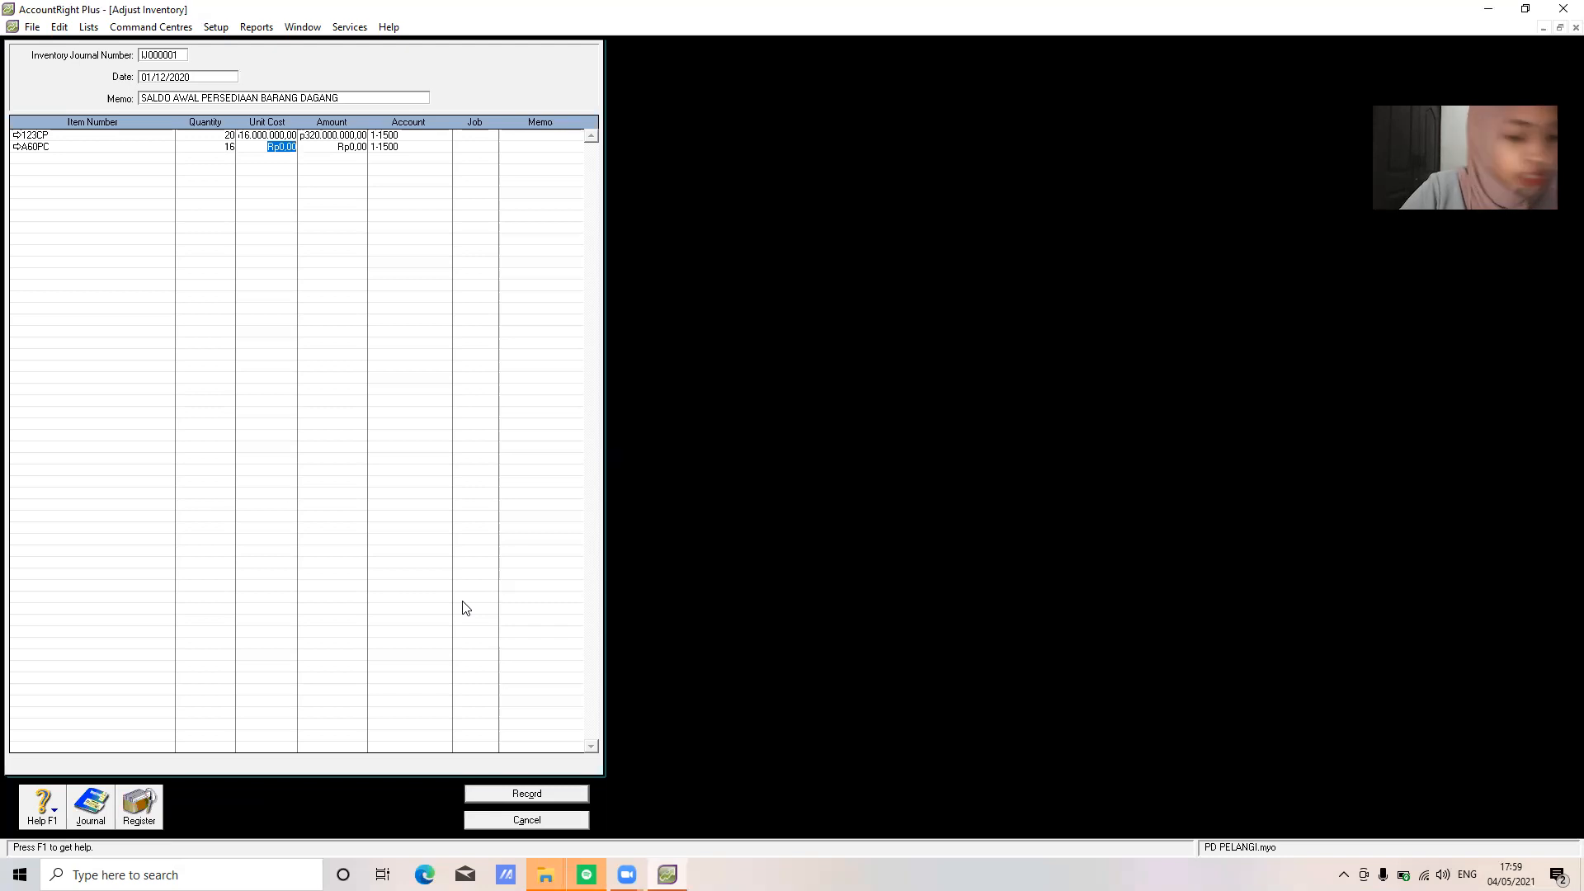
pyautogui.write('12500000')
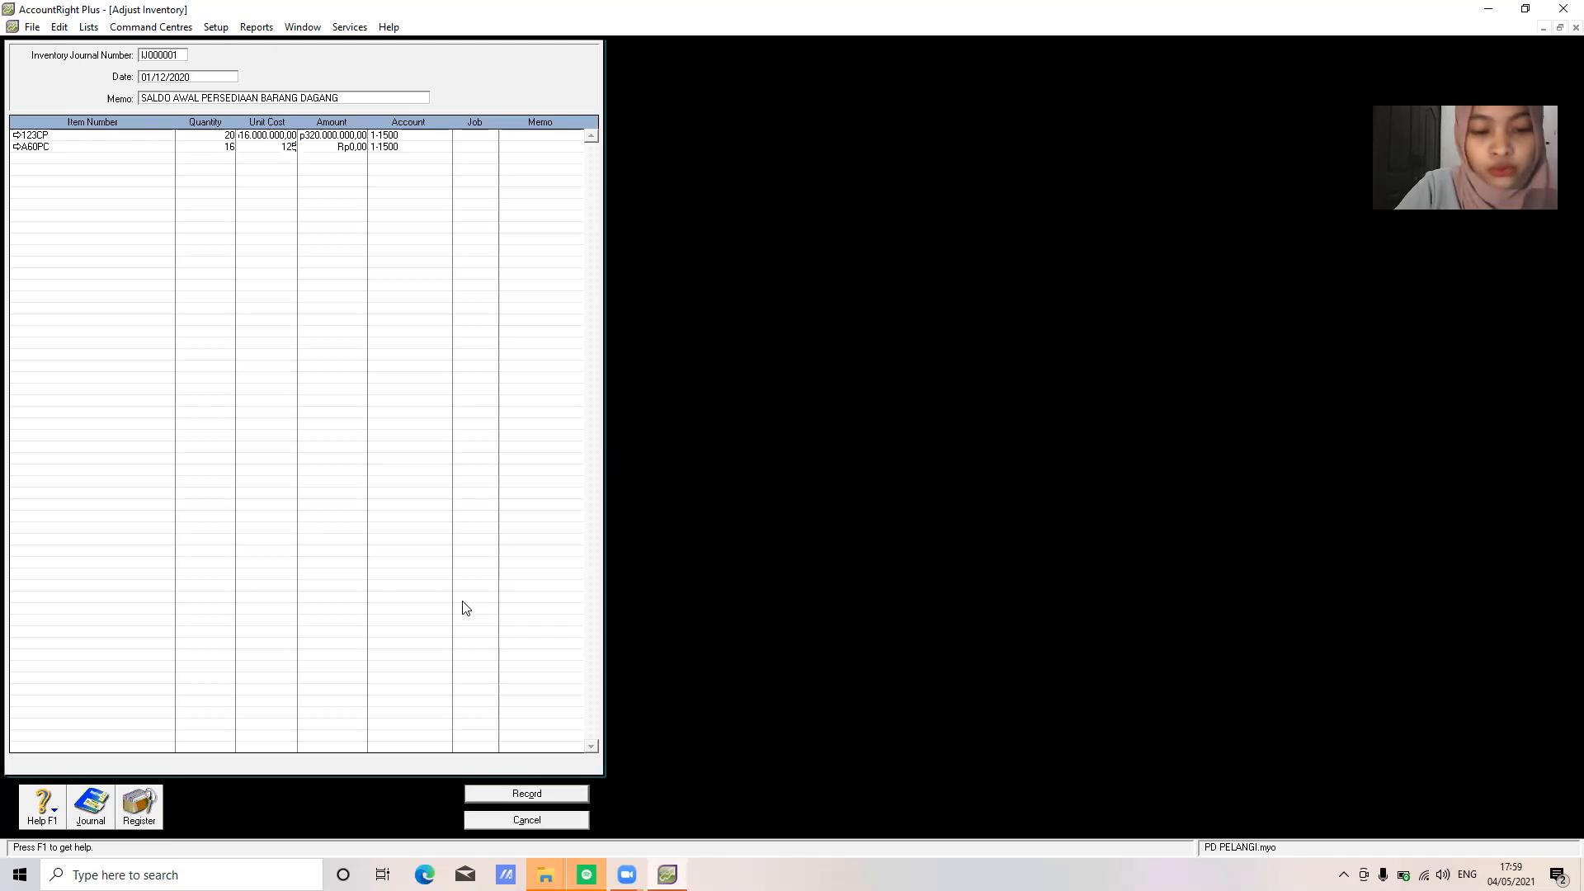
pyautogui.press('Tab')
pyautogui.press('Tab')
pyautogui.press('Tab')
pyautogui.press('Tab')
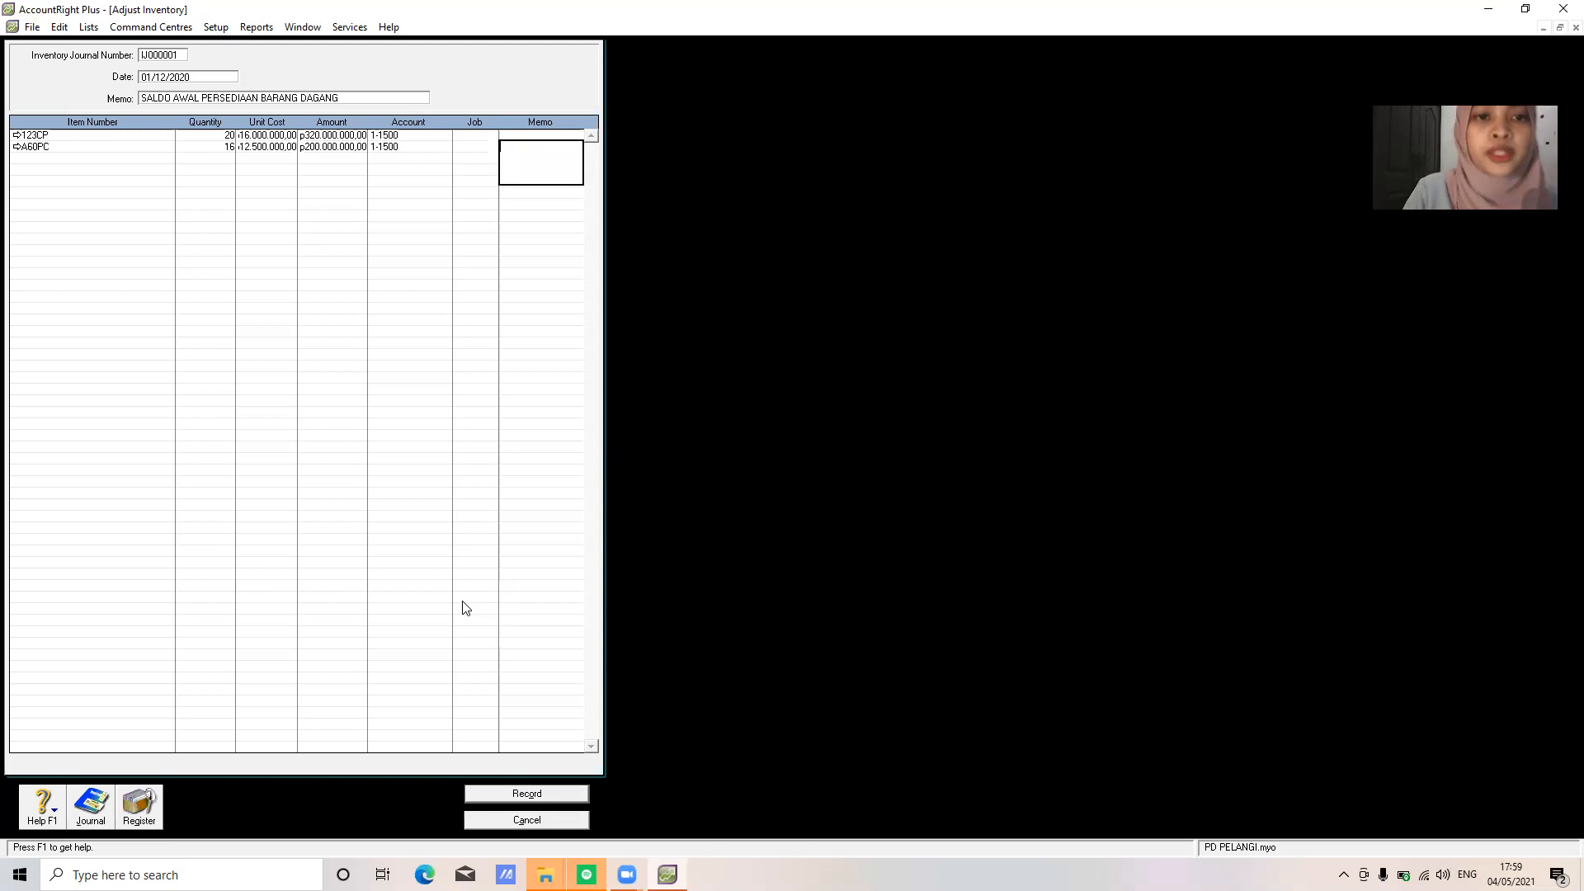
pyautogui.press('Tab')
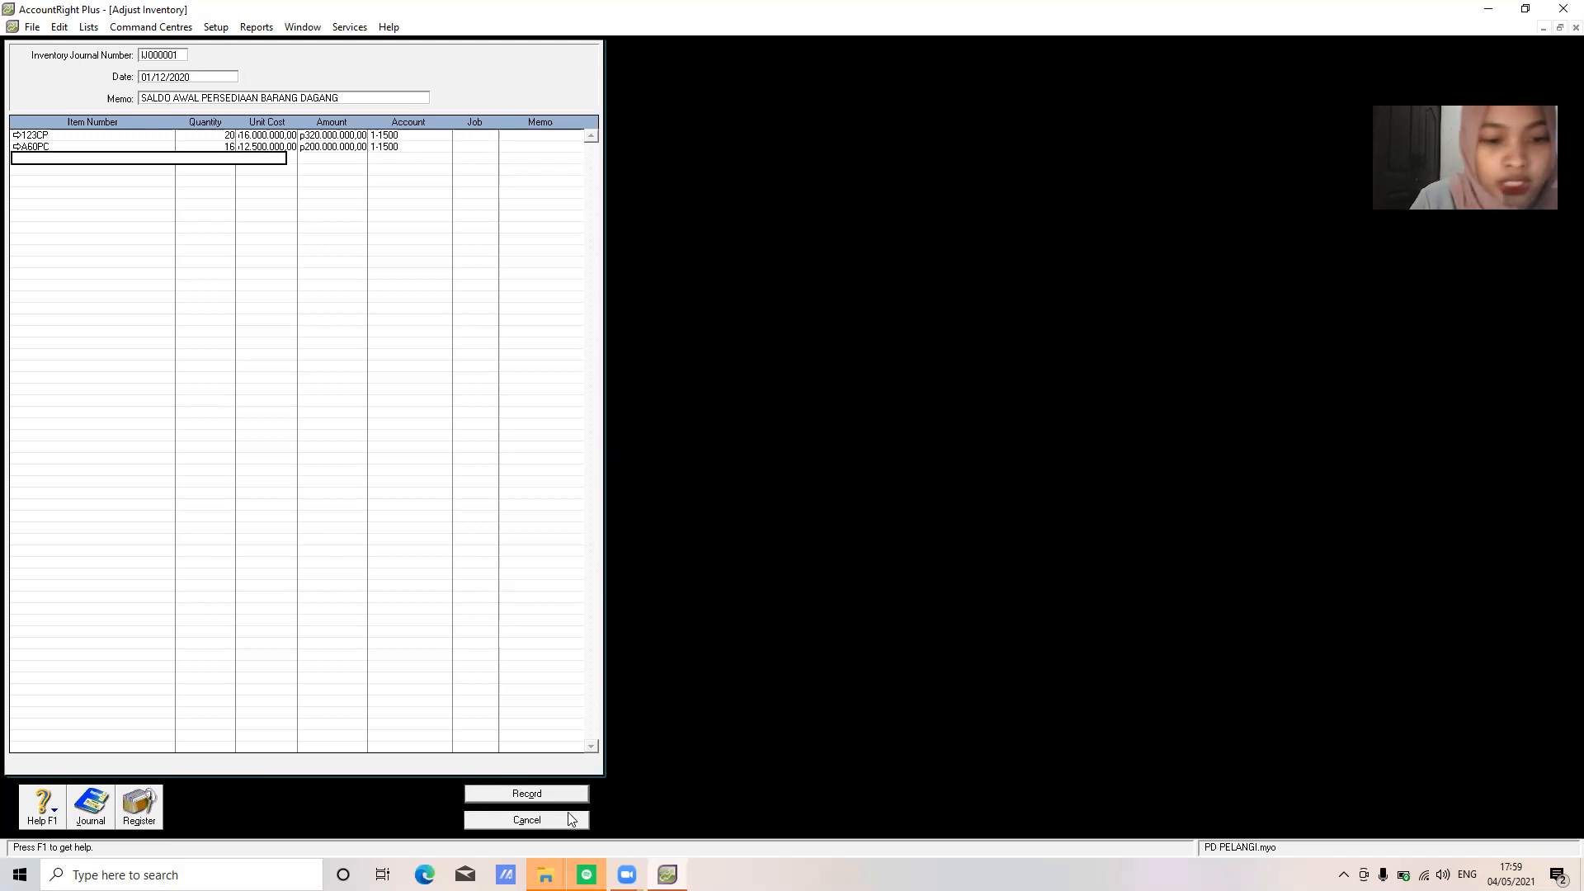
pyautogui.click(531, 793)
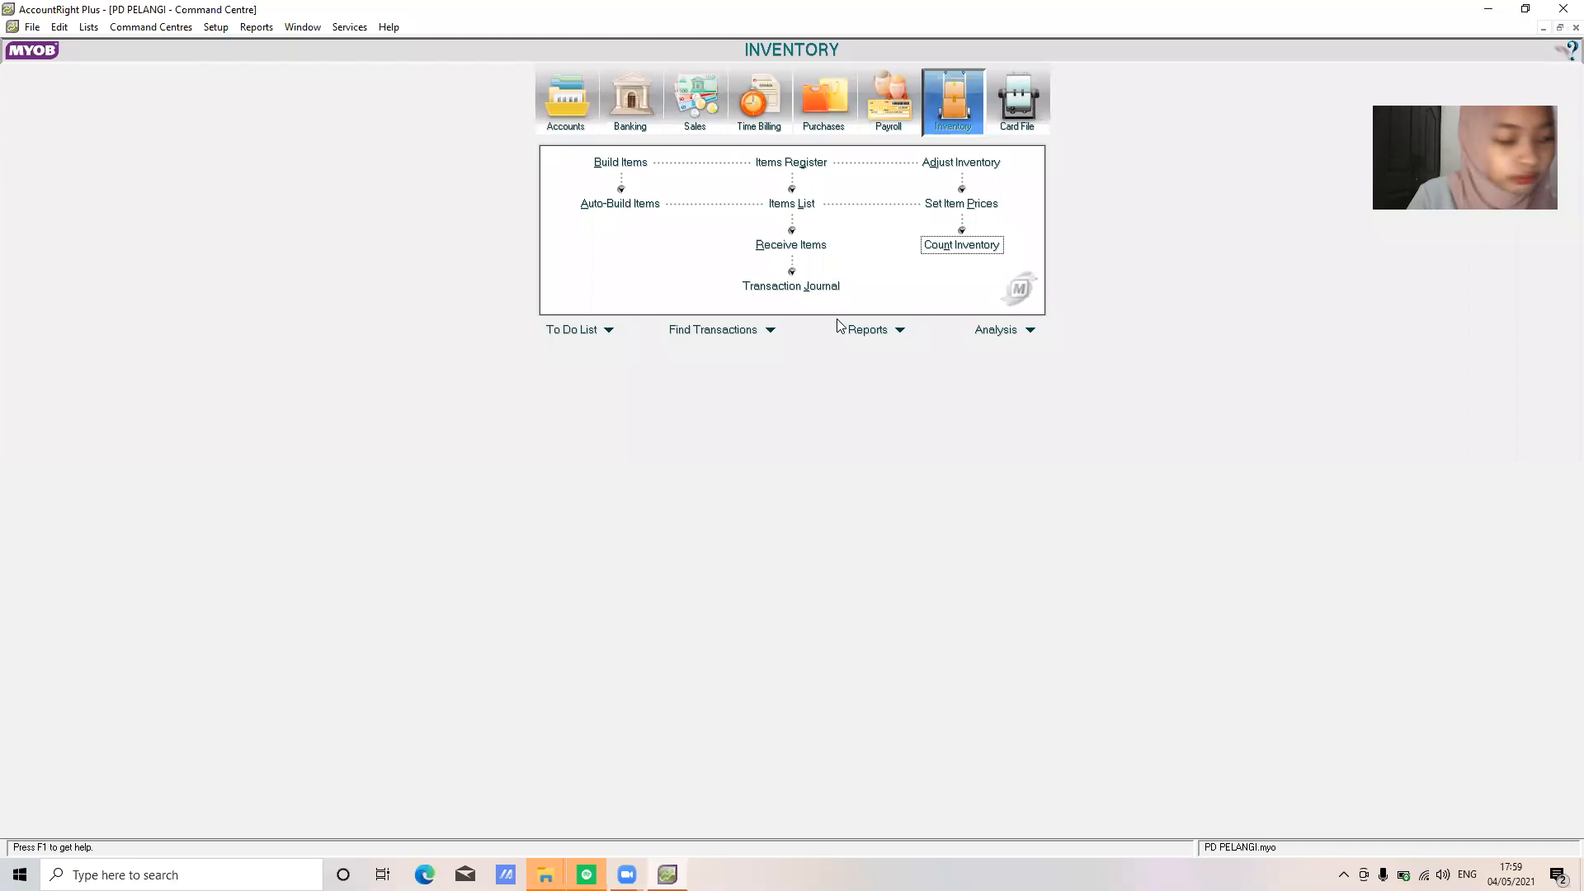
# In the Company Data Auditor, run the Transaction Review with end date 31/12/2020
pyautogui.click(570, 128)
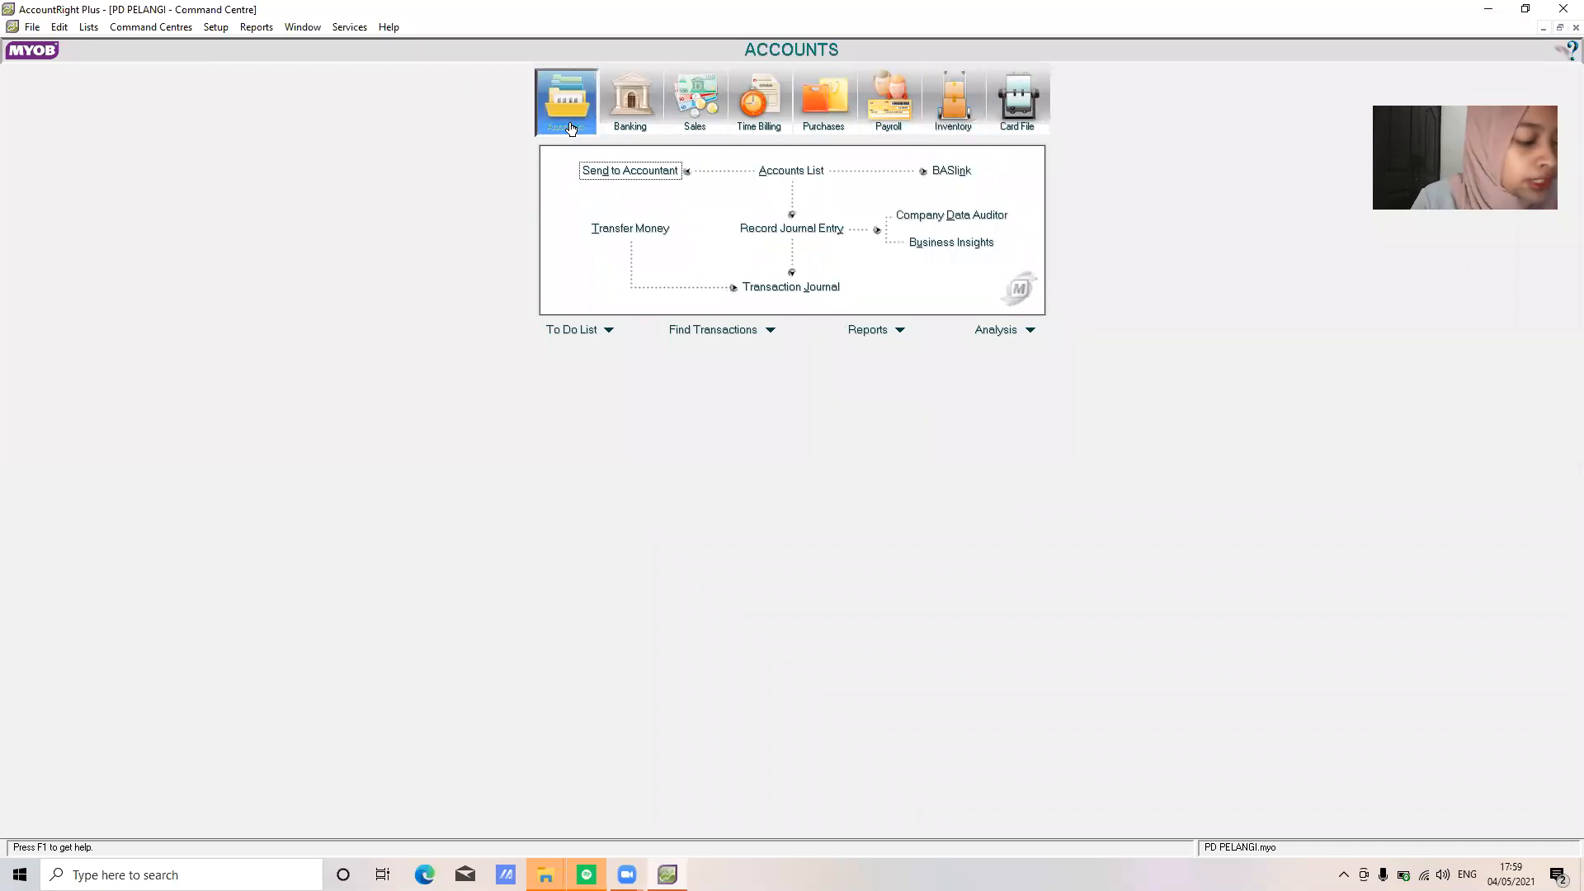
pyautogui.click(967, 218)
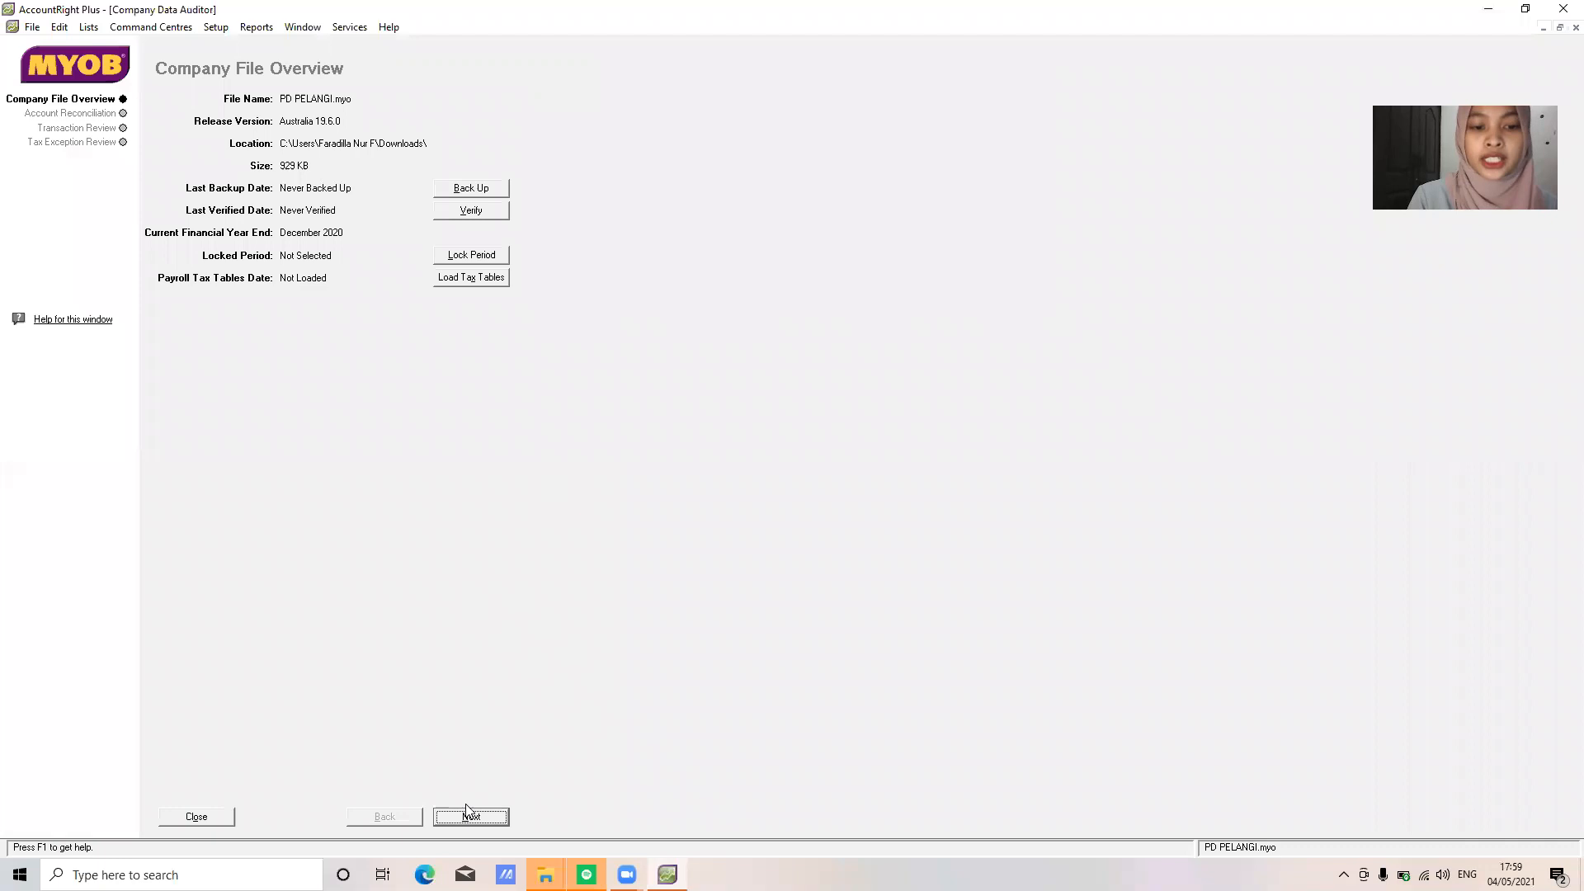
pyautogui.click(470, 816)
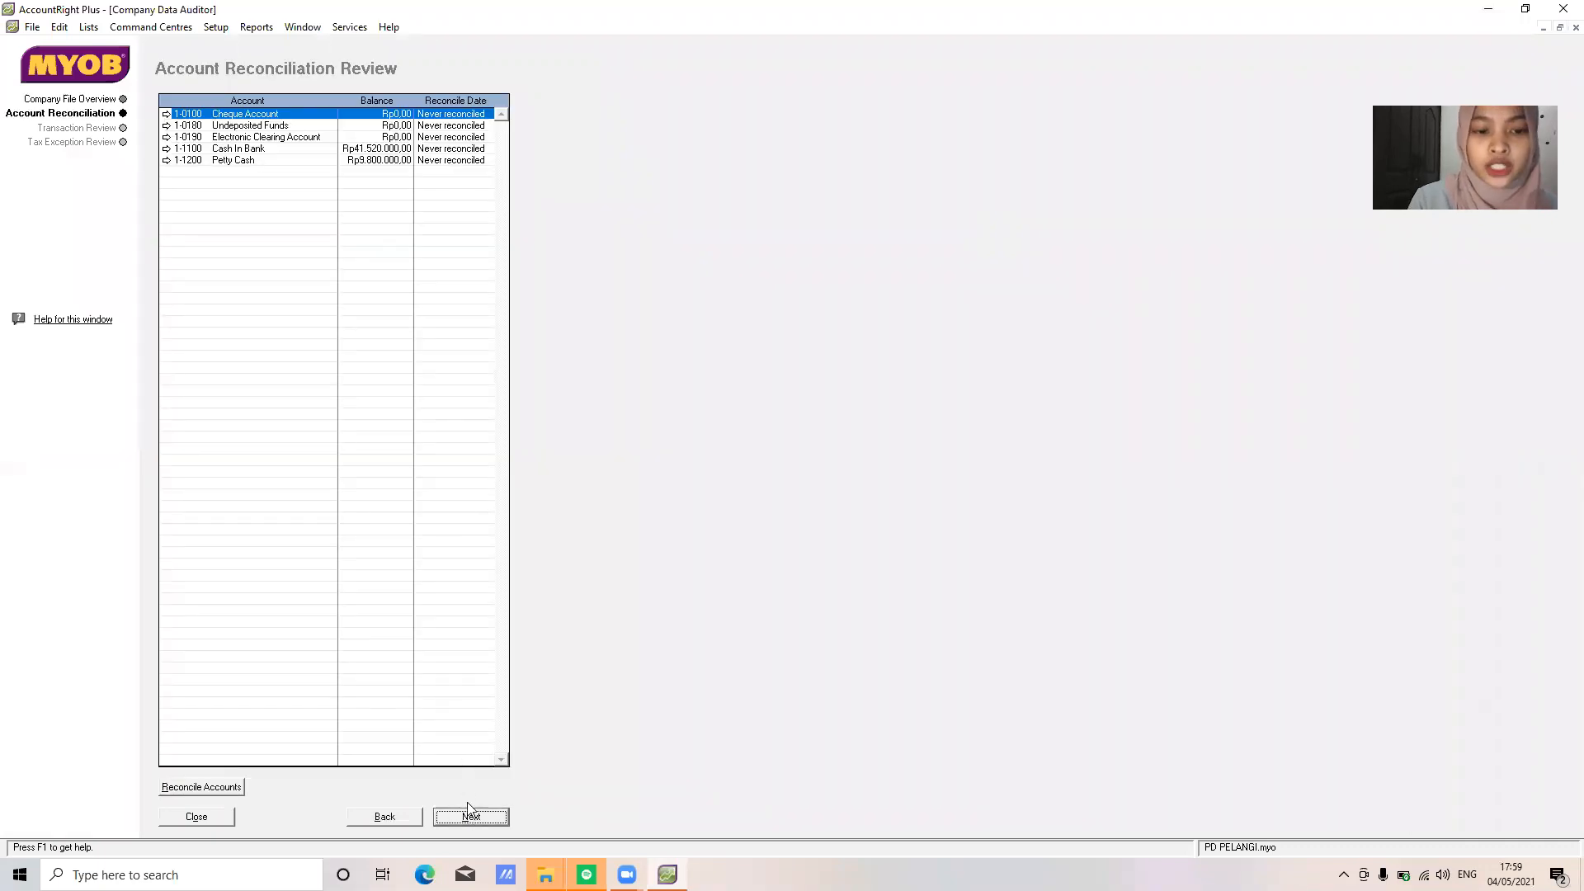
pyautogui.click(470, 815)
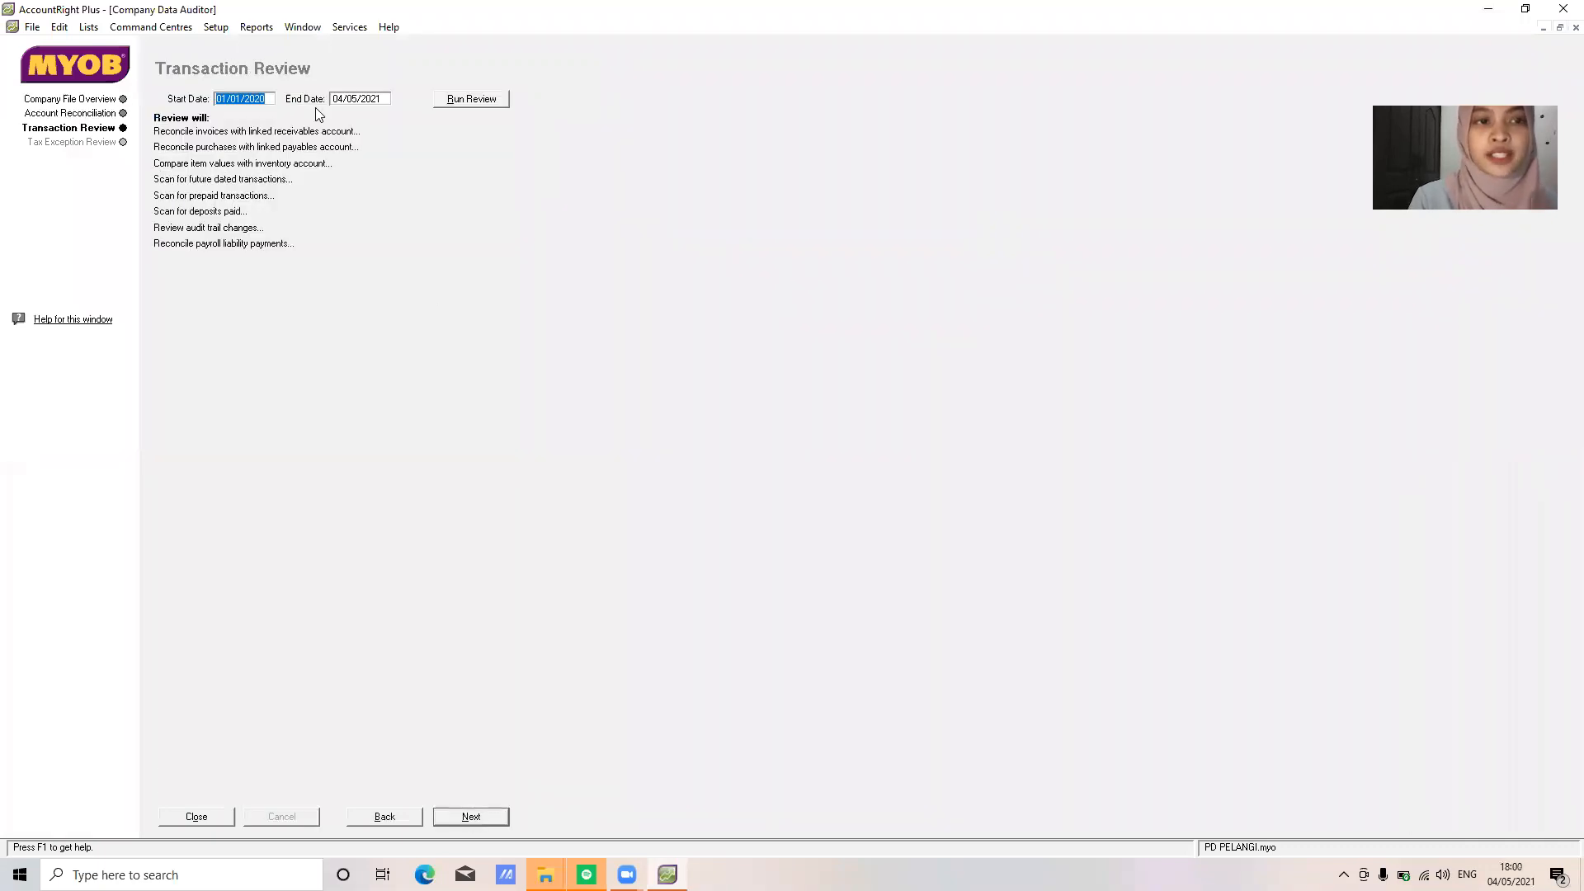
pyautogui.click(379, 98)
pyautogui.write('31/1')
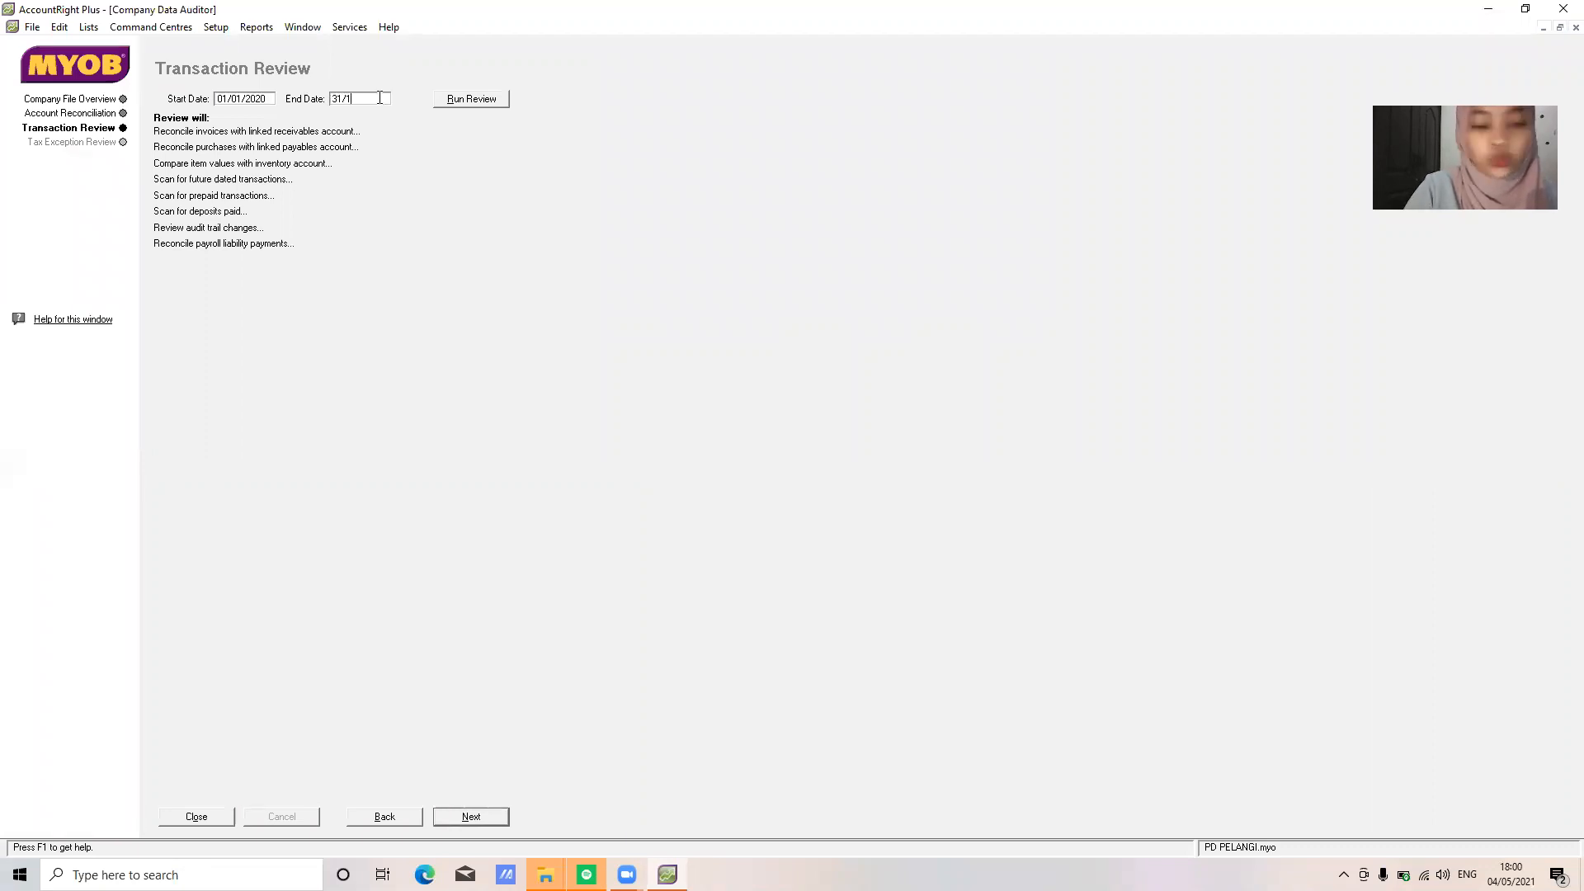
pyautogui.write('2/2020')
pyautogui.click(478, 100)
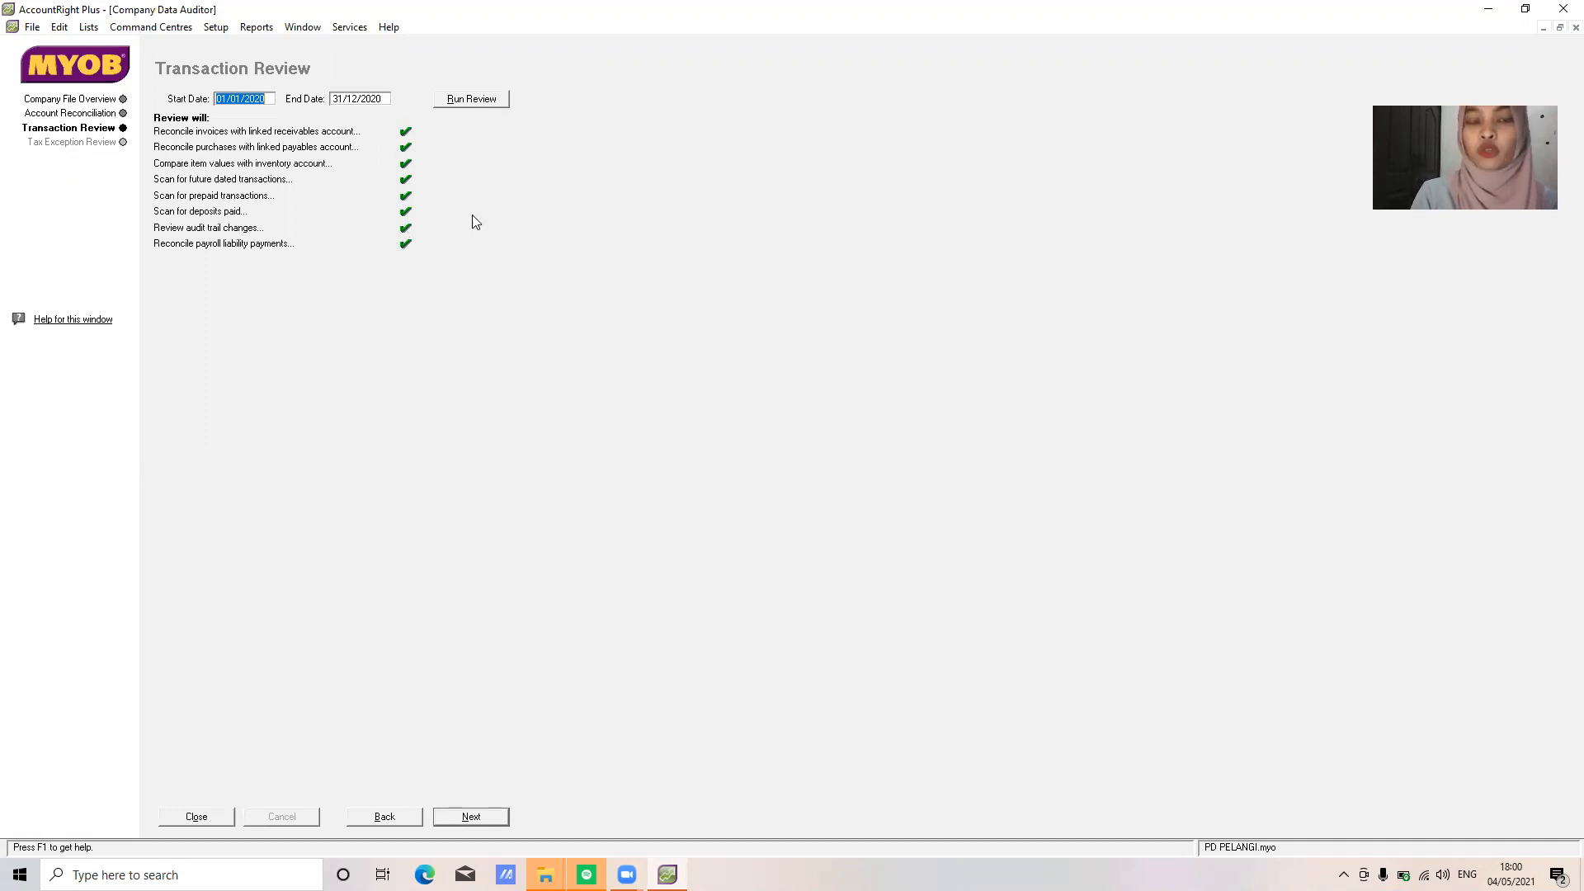
# Run the Tax Exception Review, then finish the audit without printing the summary report
pyautogui.click(471, 818)
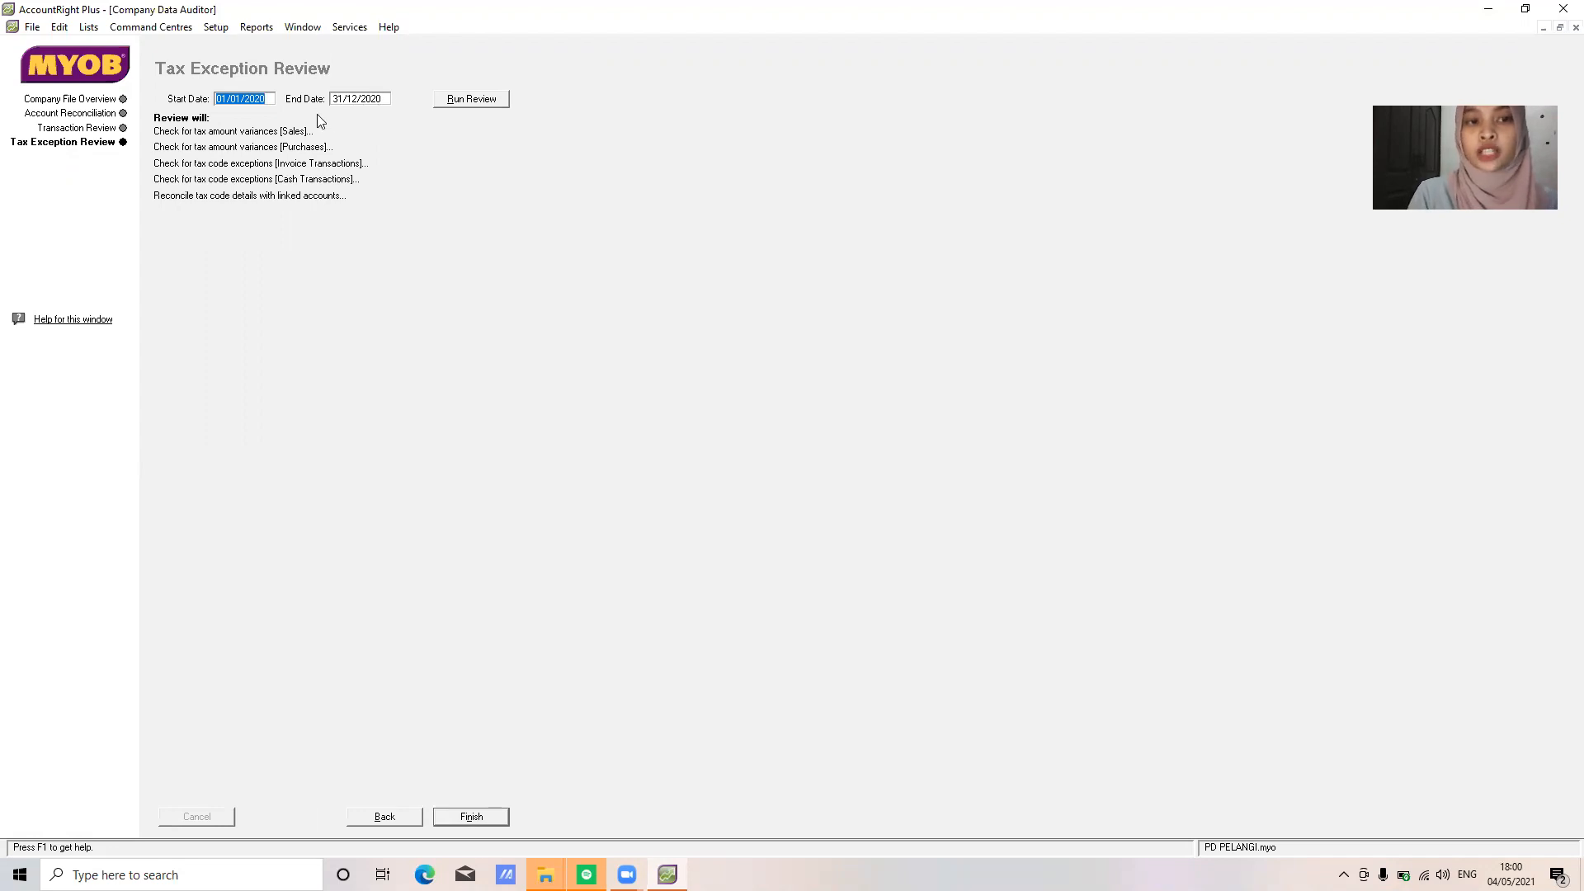
pyautogui.click(483, 105)
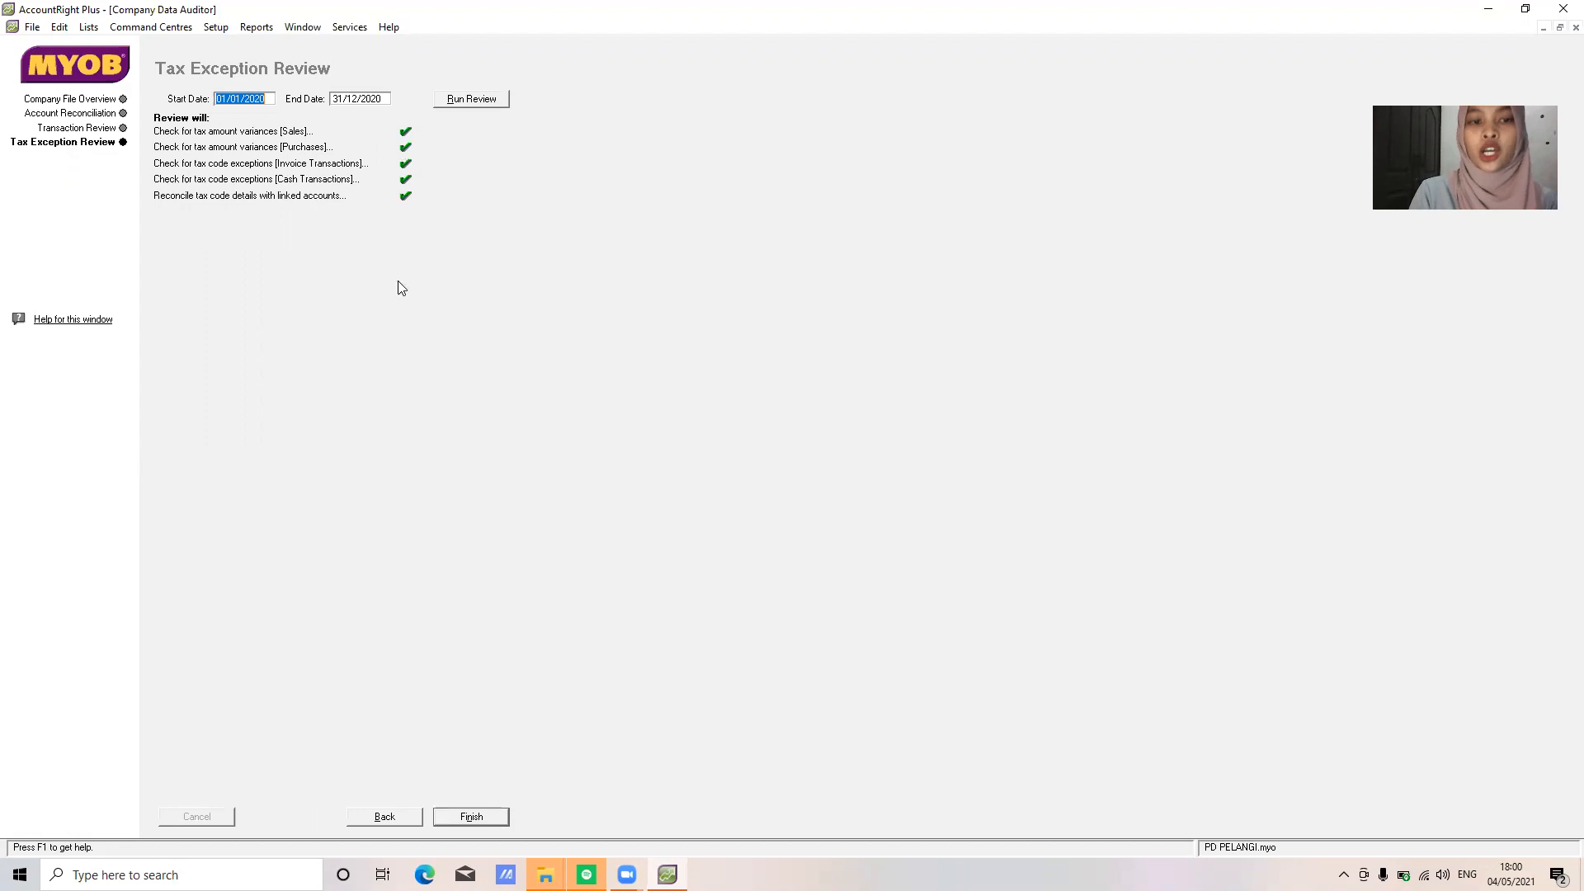
pyautogui.click(489, 817)
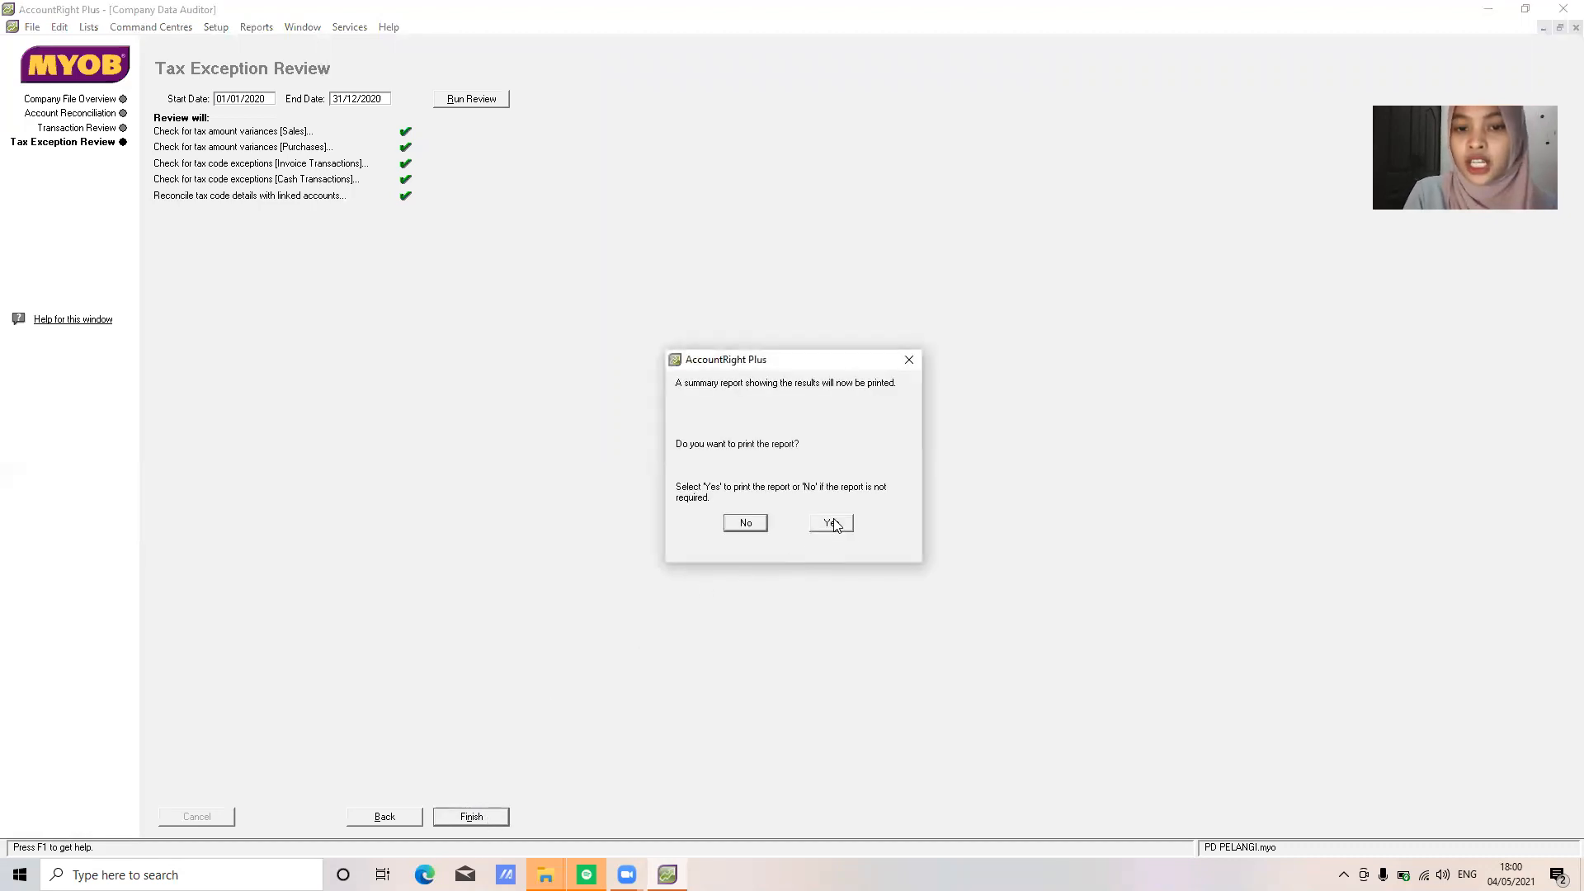
pyautogui.click(749, 525)
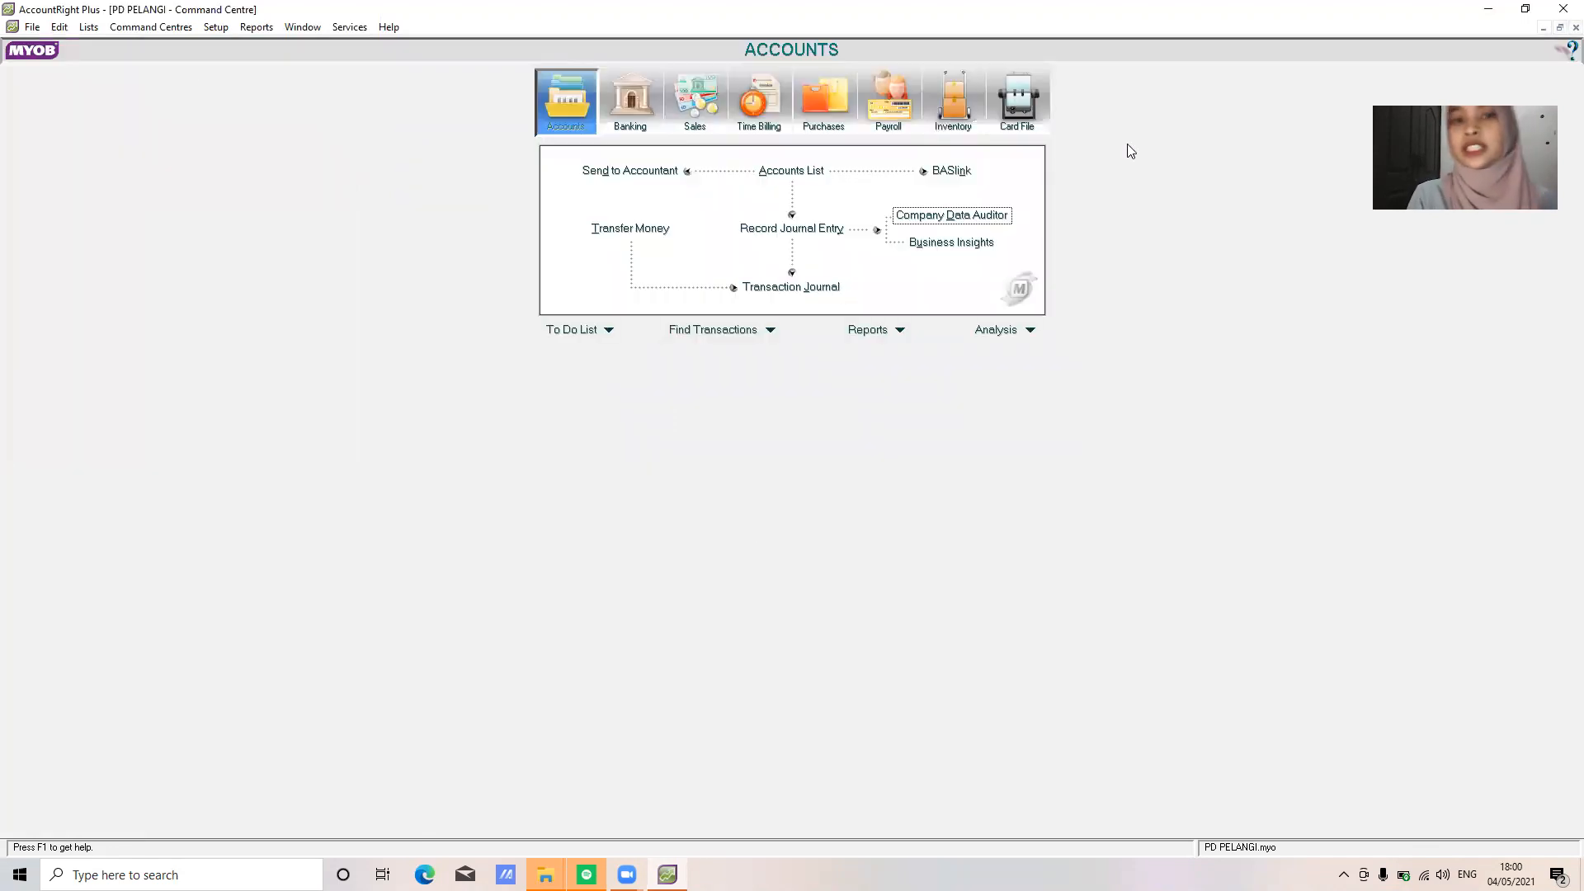
pyautogui.click(31, 29)
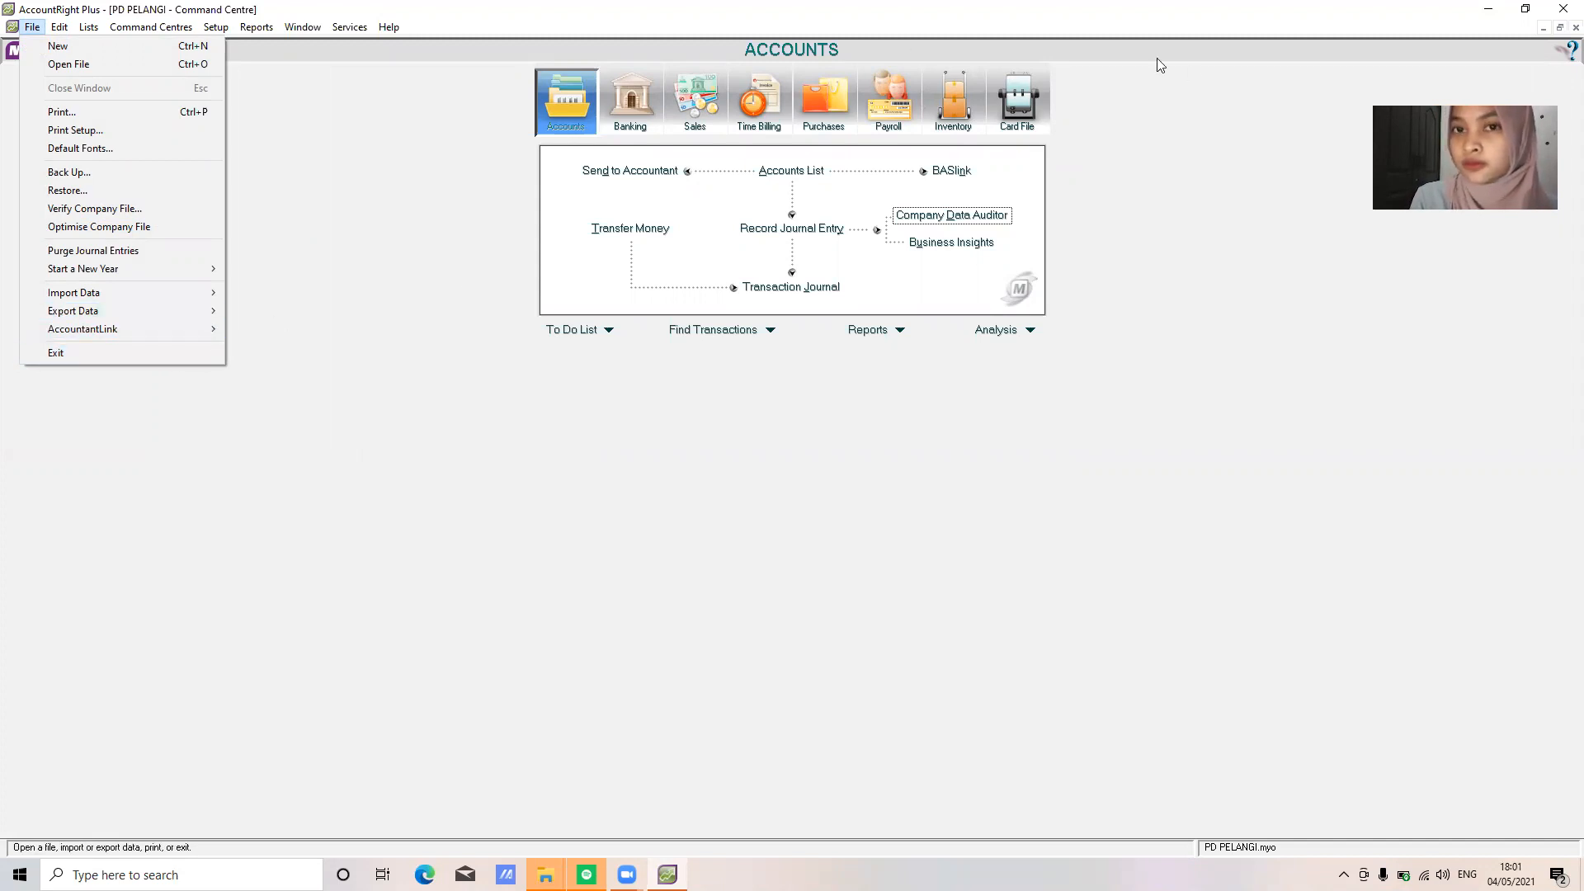
pyautogui.click(1134, 7)
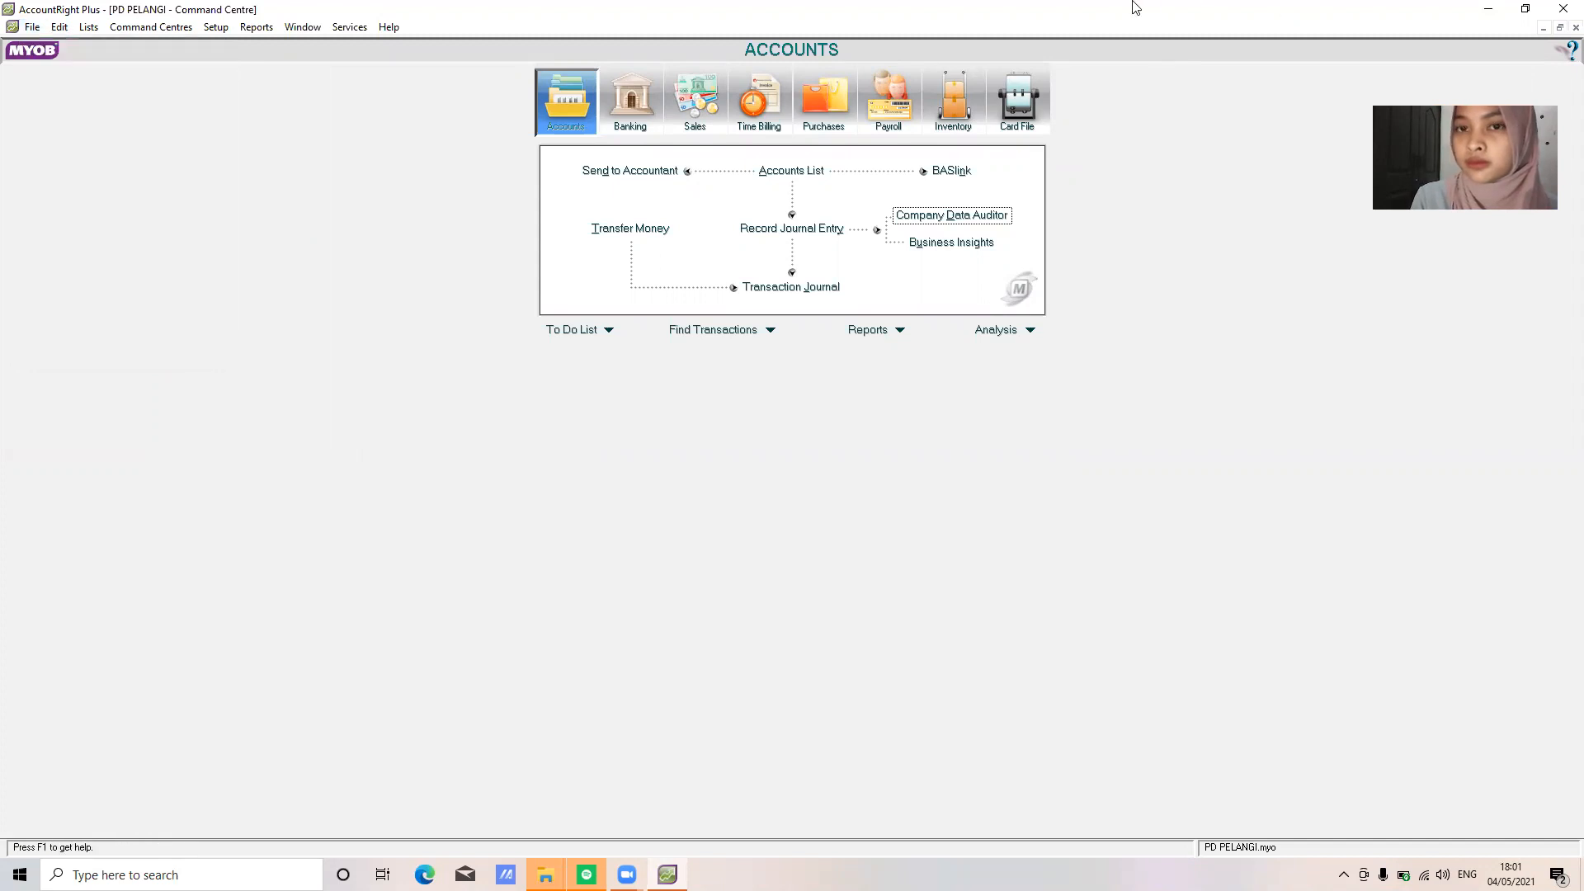
pyautogui.click(1122, 8)
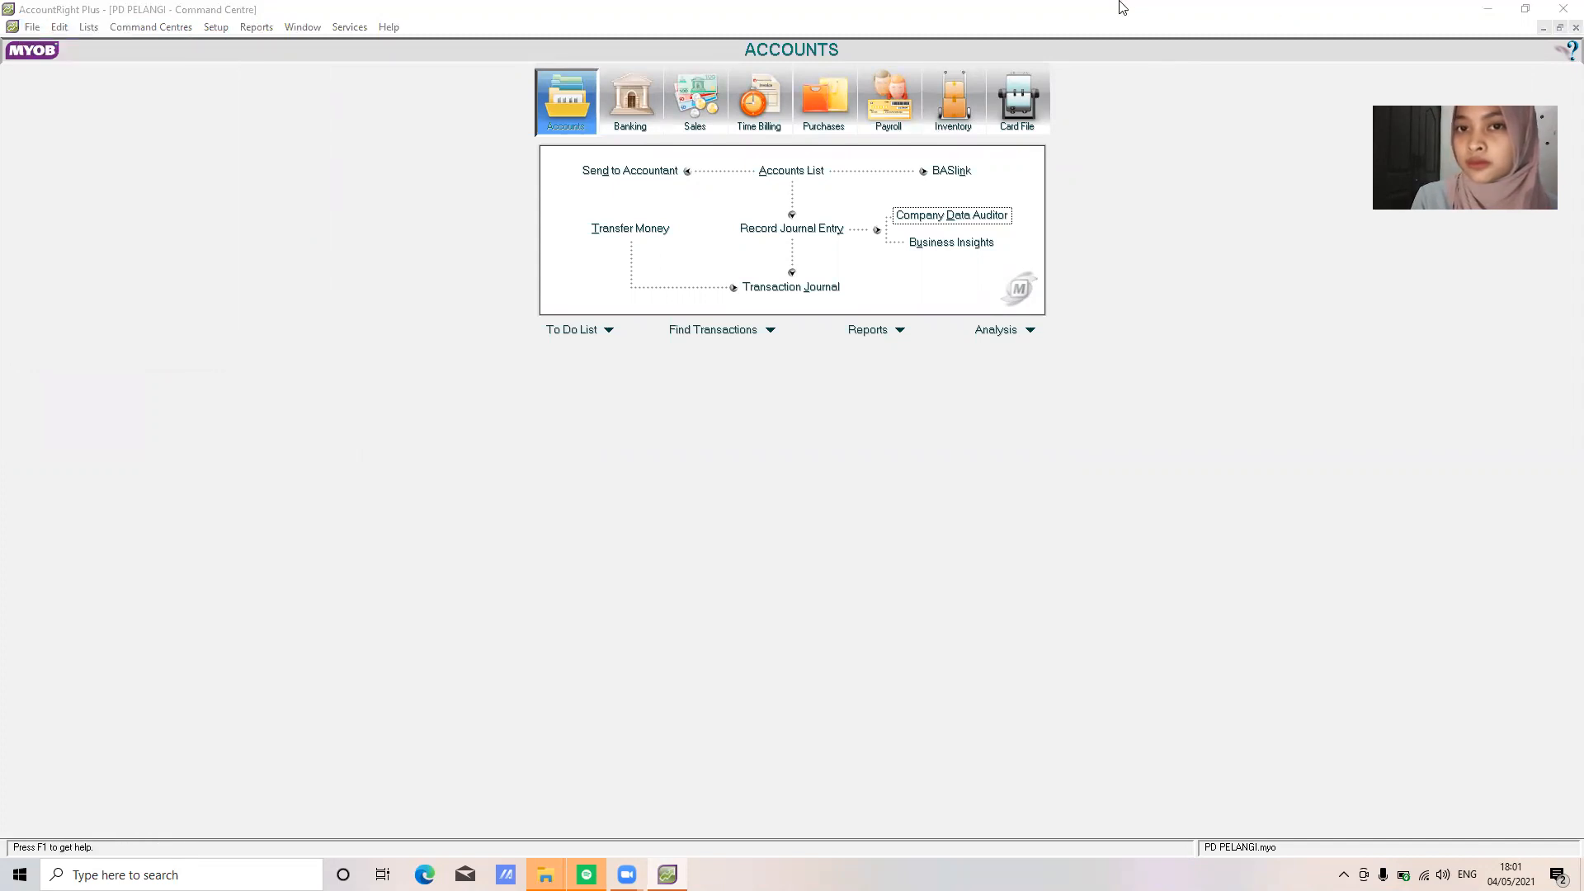